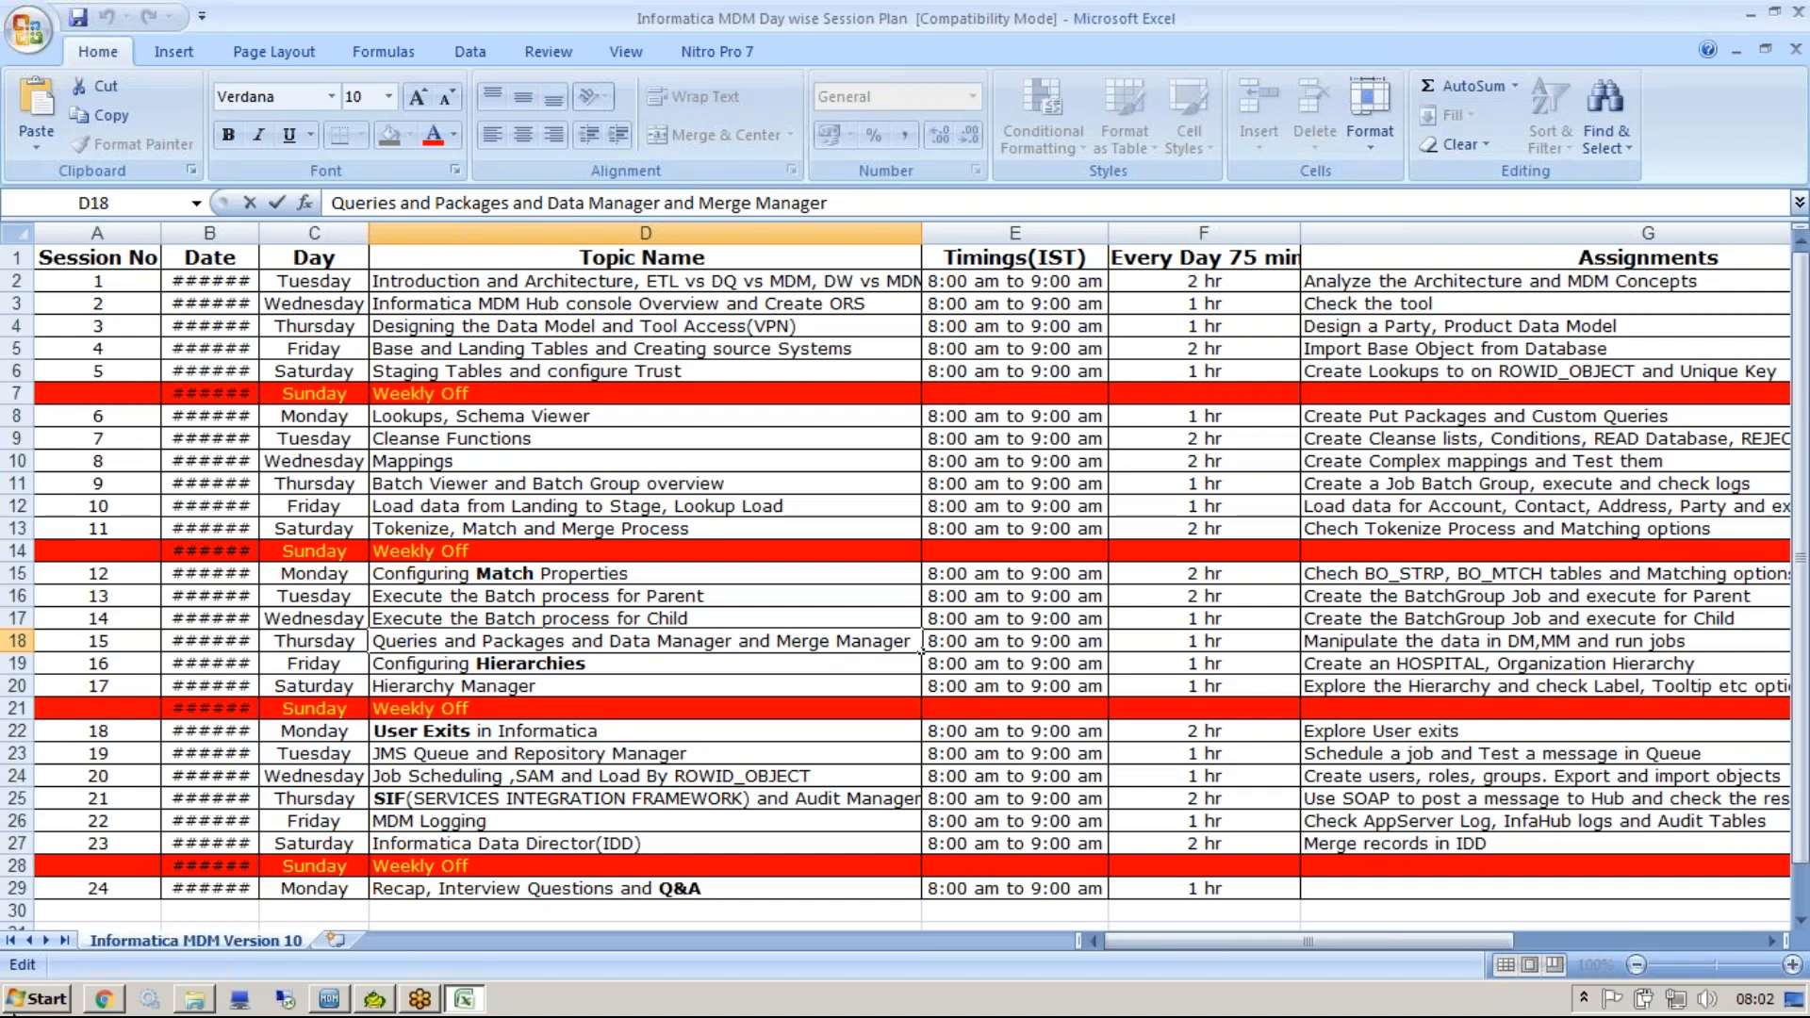
# Open the Queries workbench in the MDM Hub Console and switch to the ORS_CLASS3 database.
pyautogui.click(329, 998)
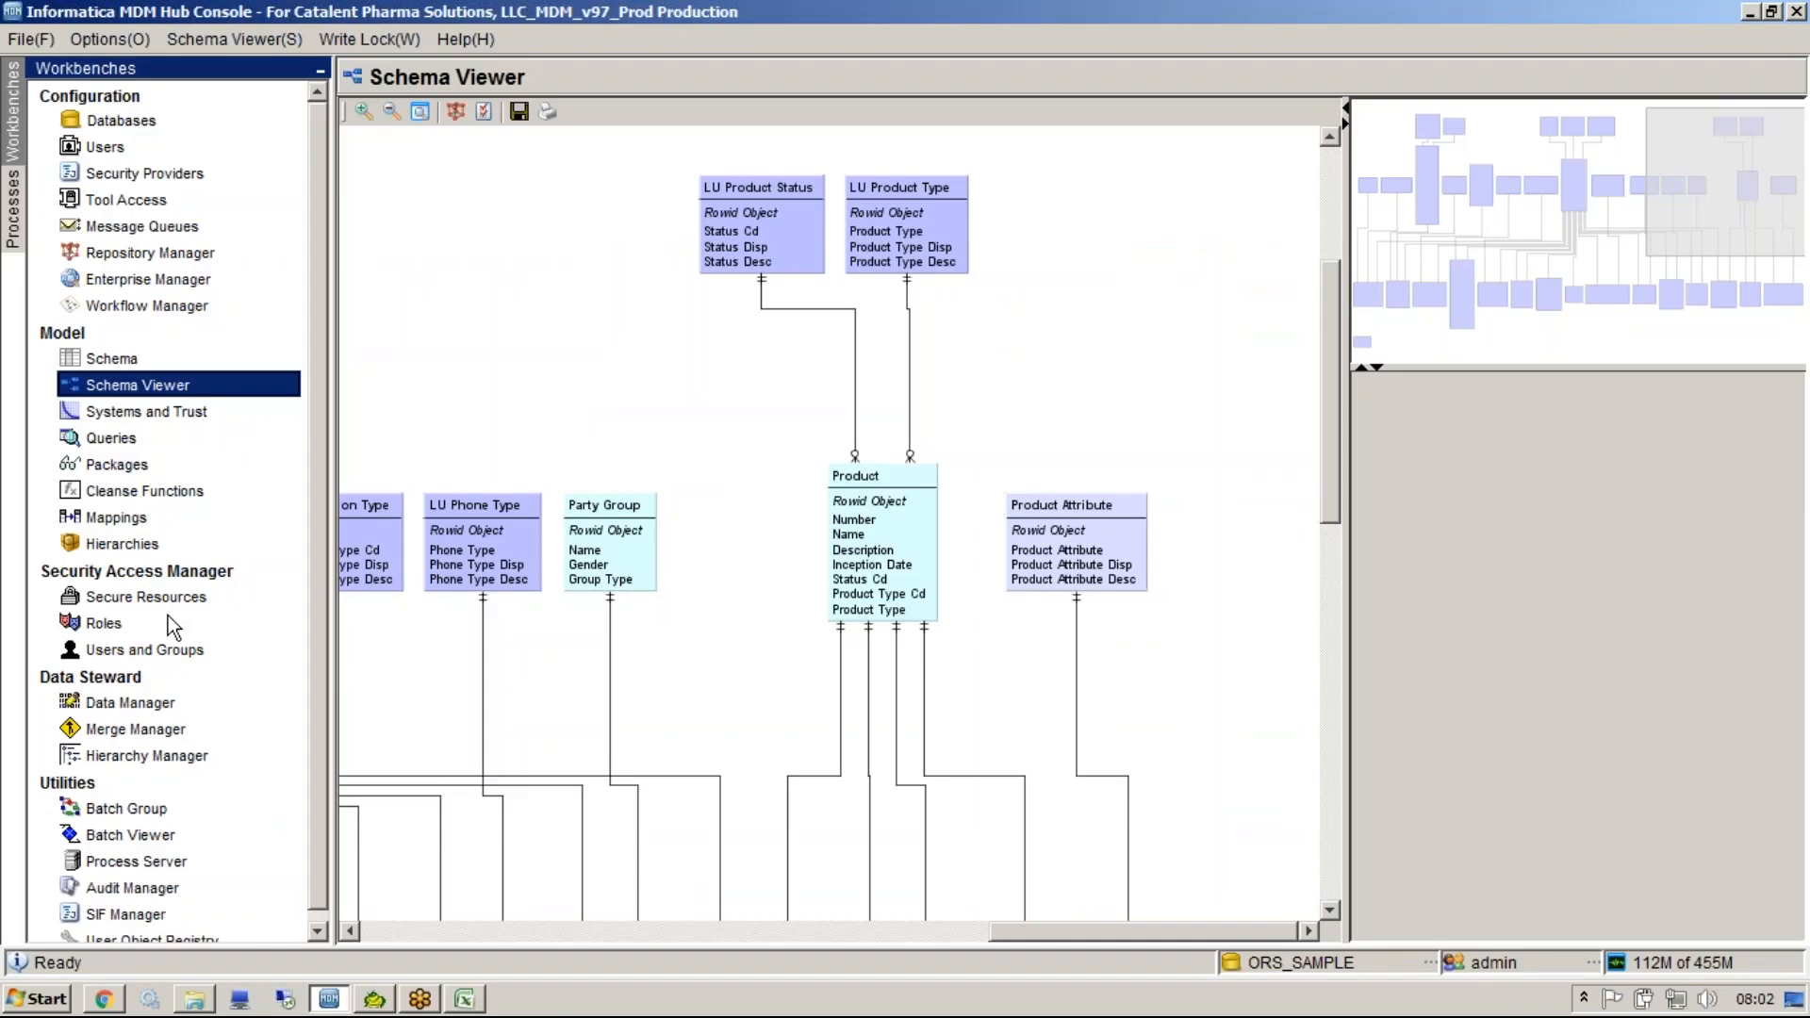
pyautogui.click(133, 441)
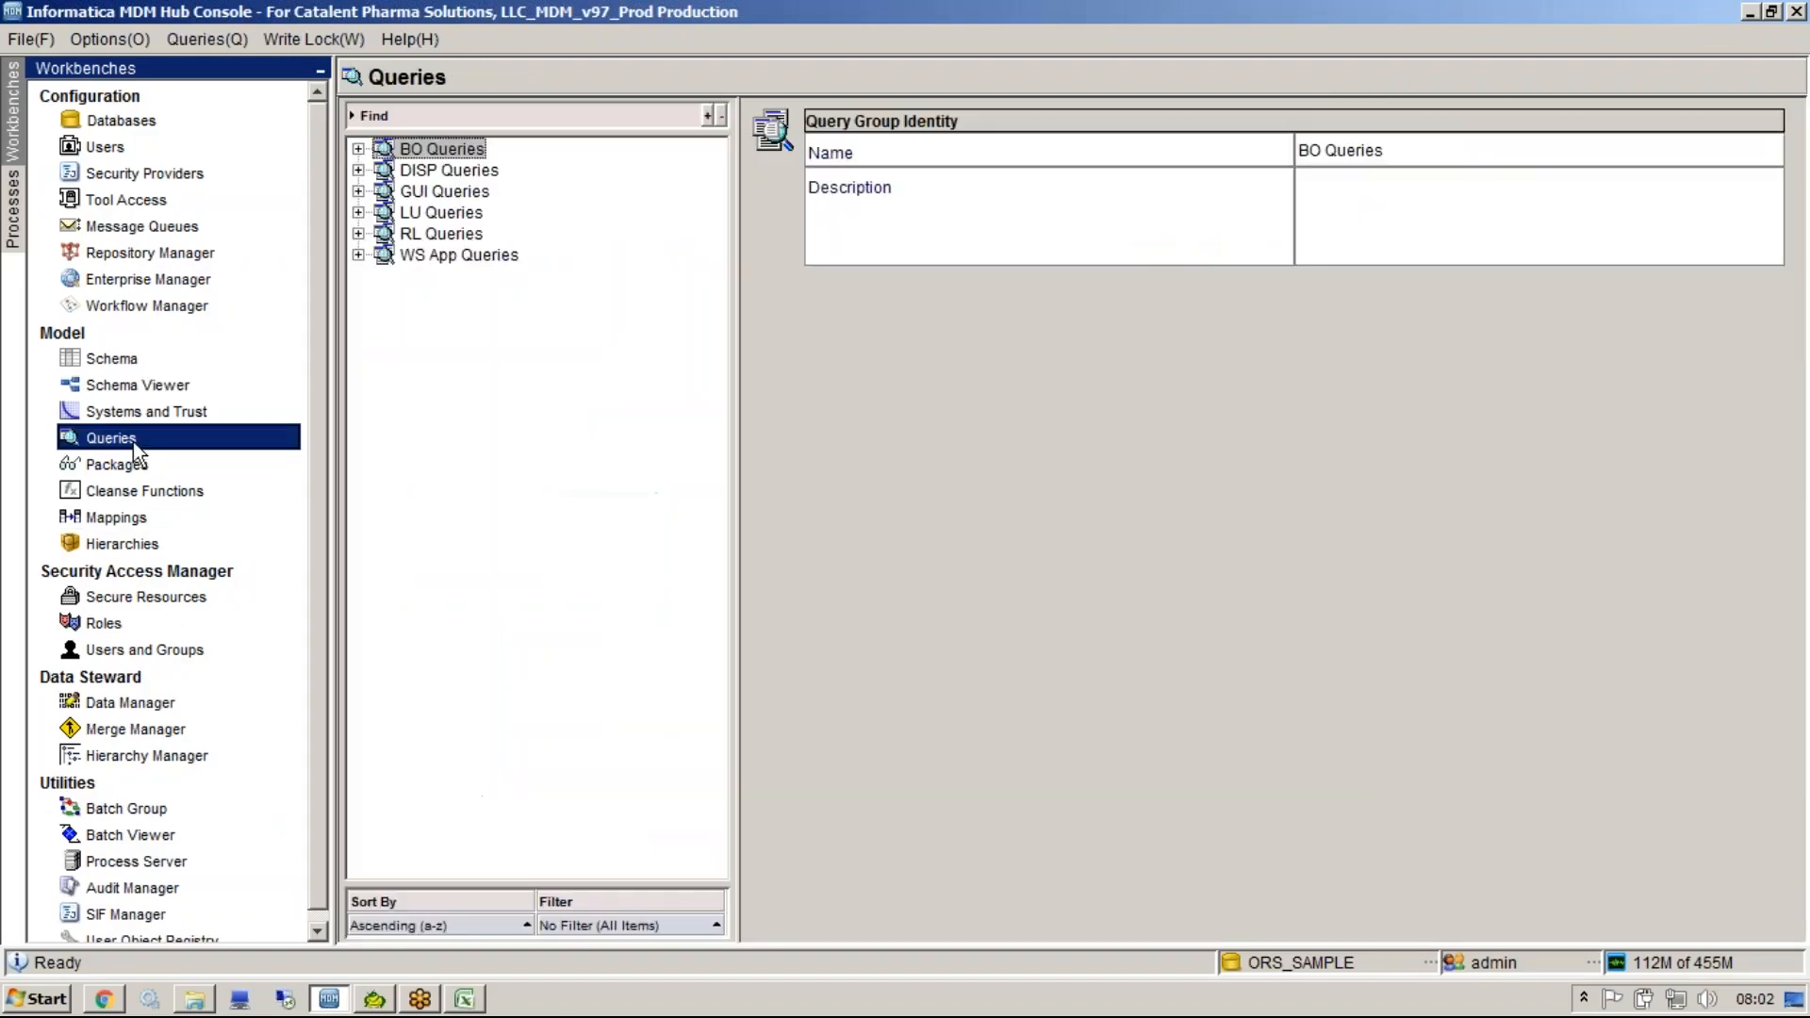
pyautogui.click(1271, 964)
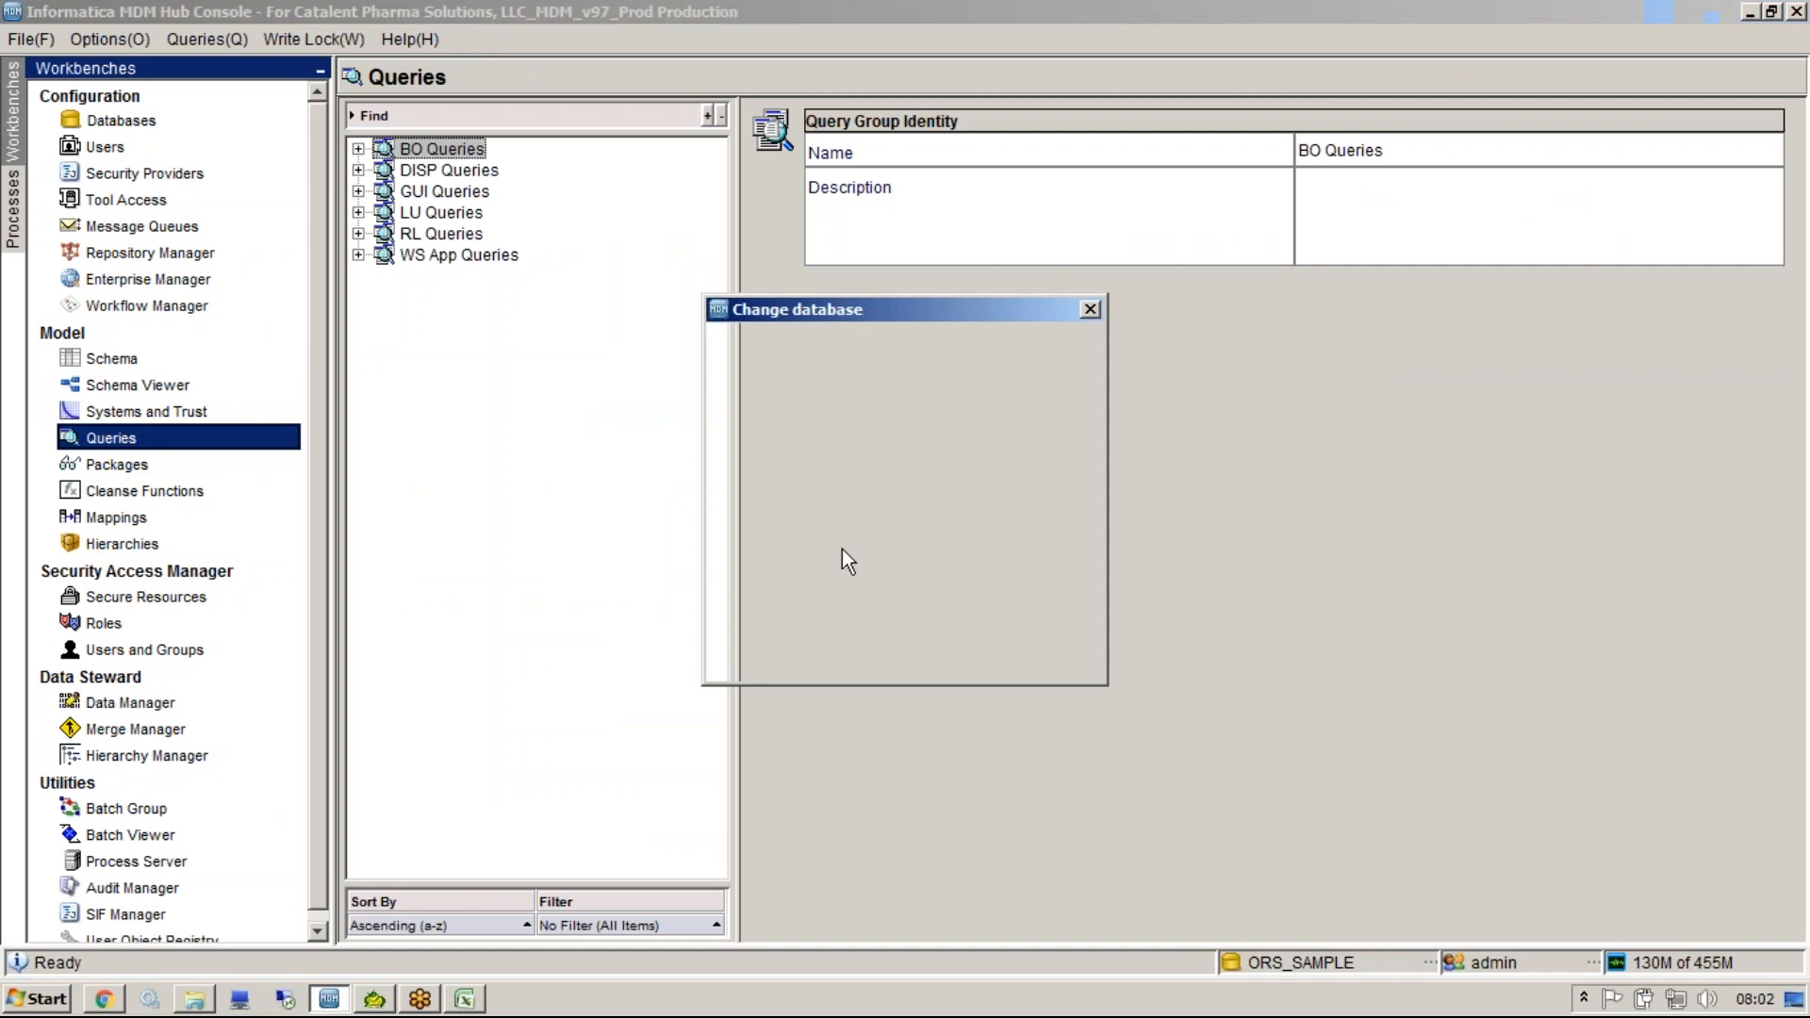
pyautogui.click(854, 460)
pyautogui.press('Return')
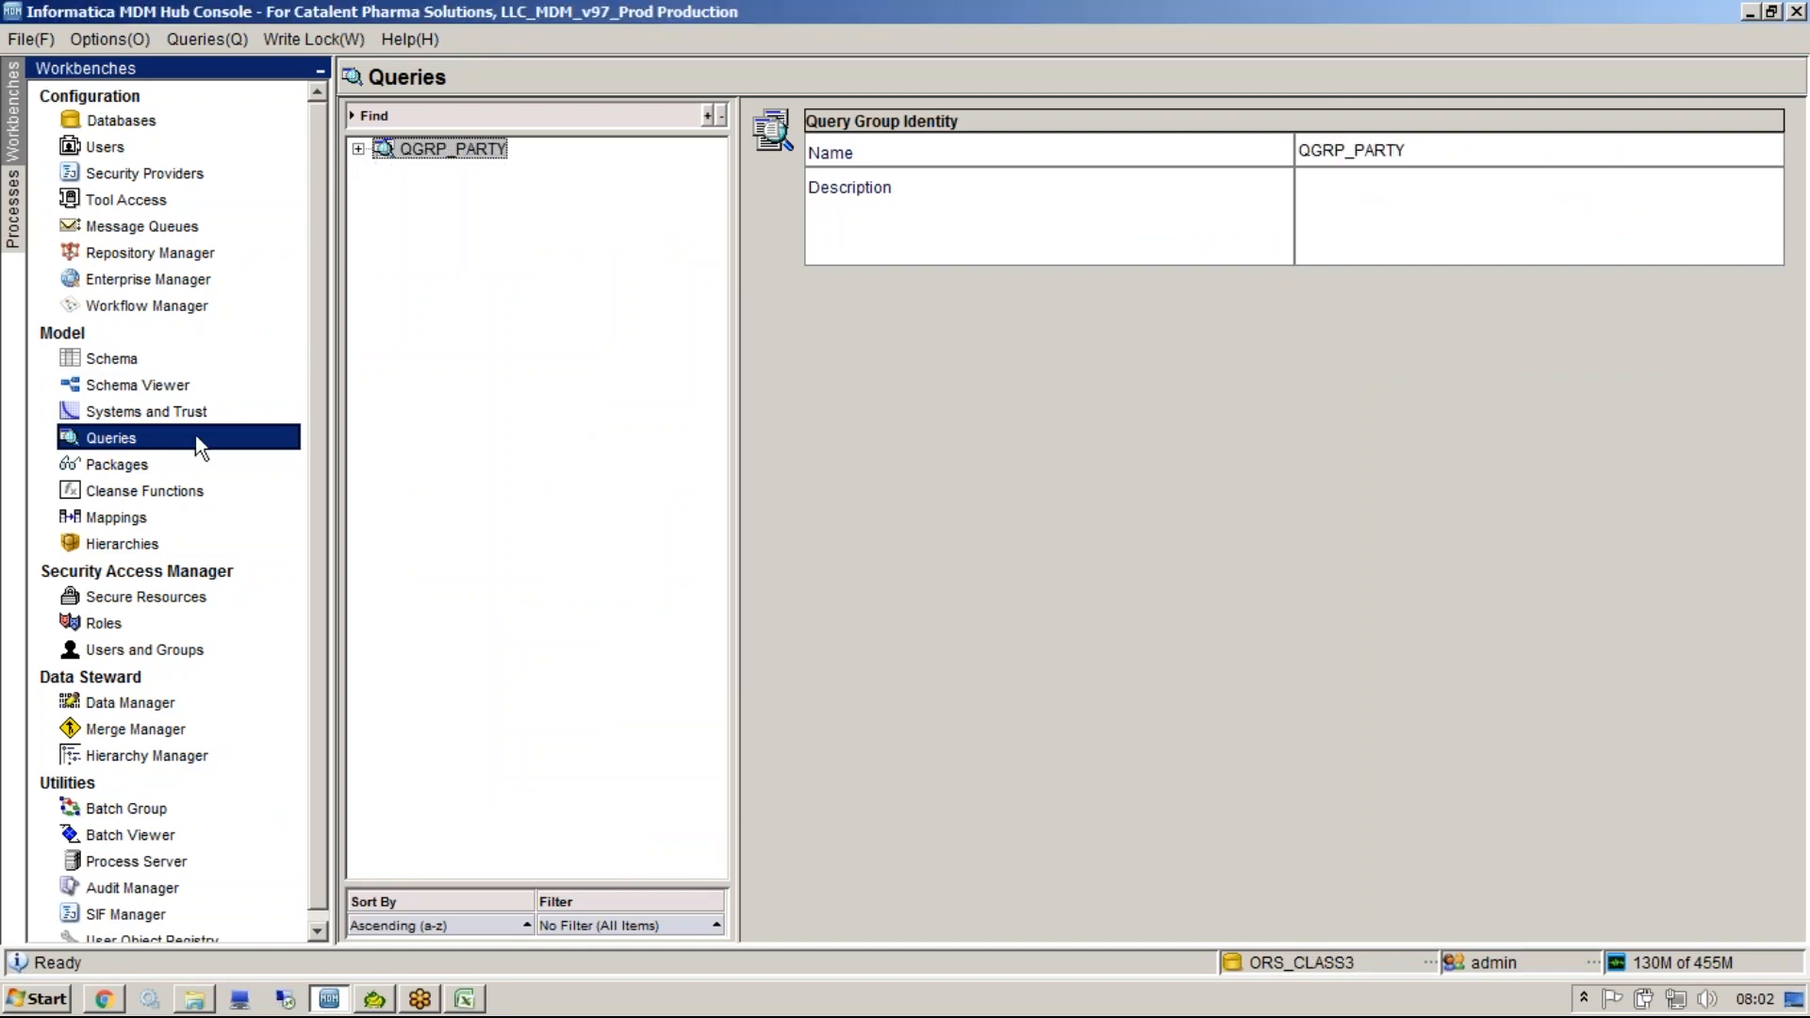
# Acquire a write lock on the repository.
pyautogui.doubleClick(462, 154)
pyautogui.doubleClick(468, 172)
pyautogui.doubleClick(469, 149)
pyautogui.click(319, 39)
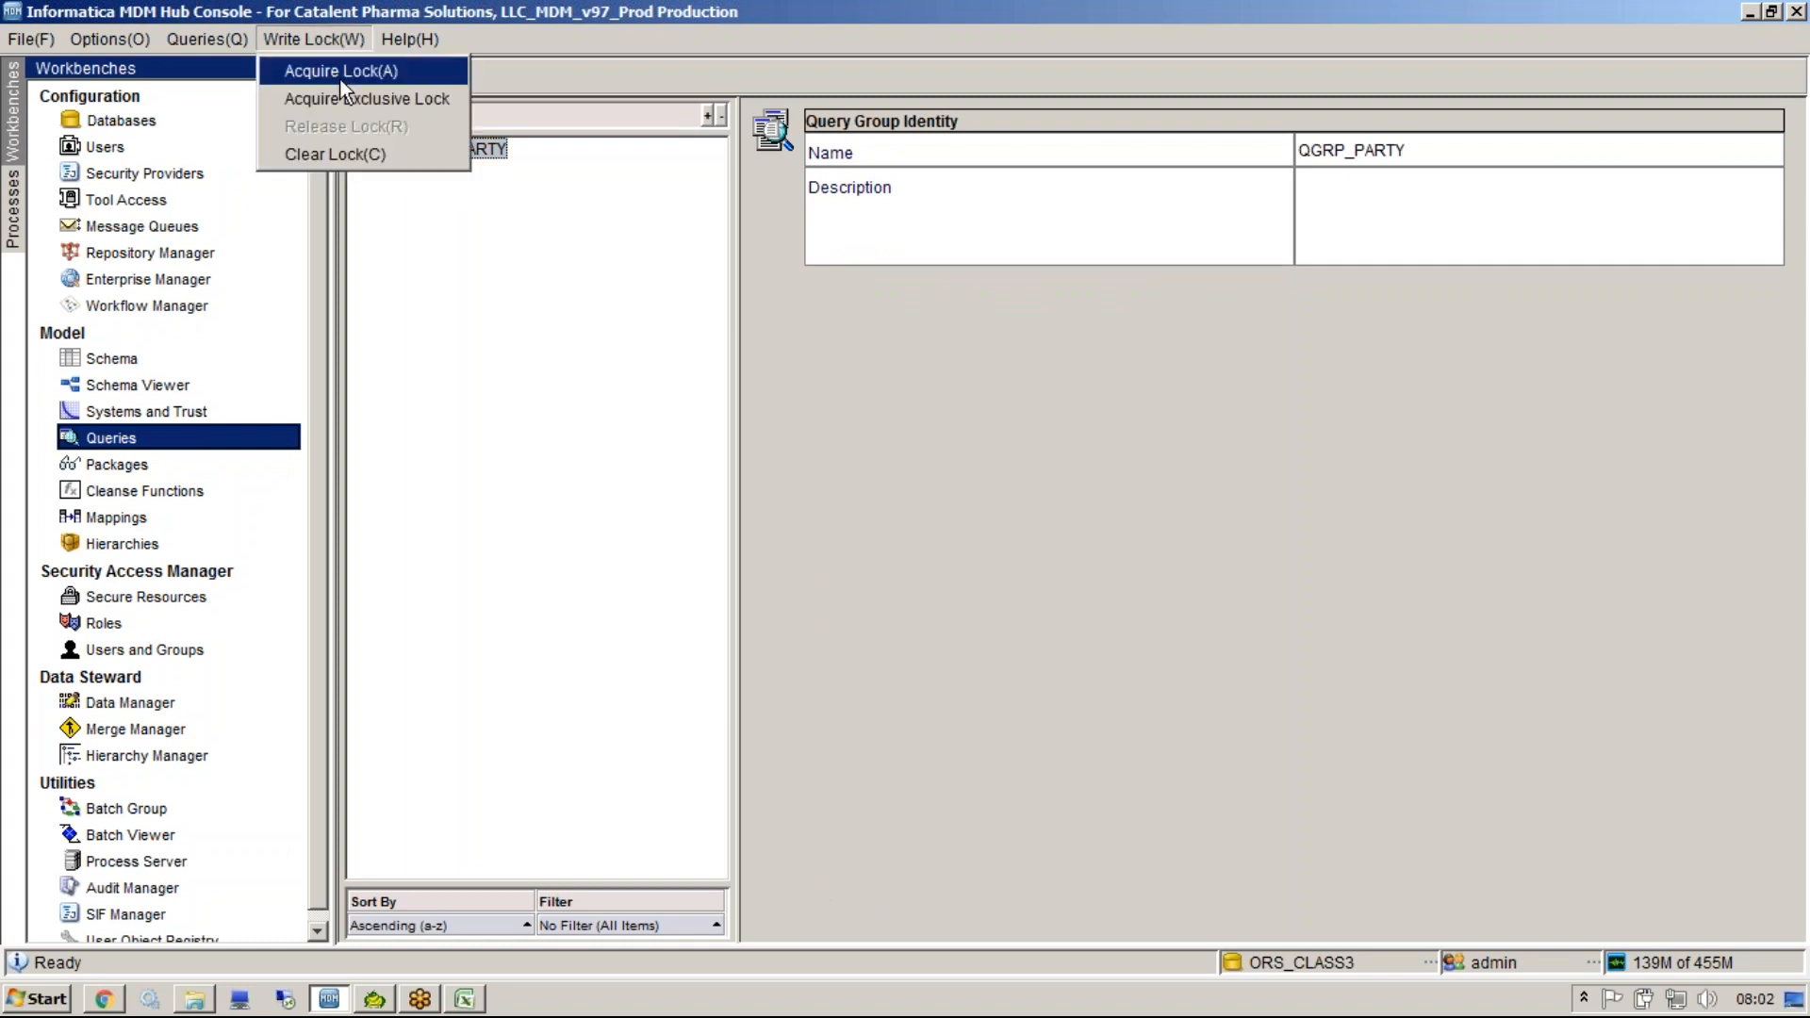
pyautogui.click(341, 71)
# Delete the QGRP_PARTY query group together with its dependent objects.
pyautogui.rightClick(444, 152)
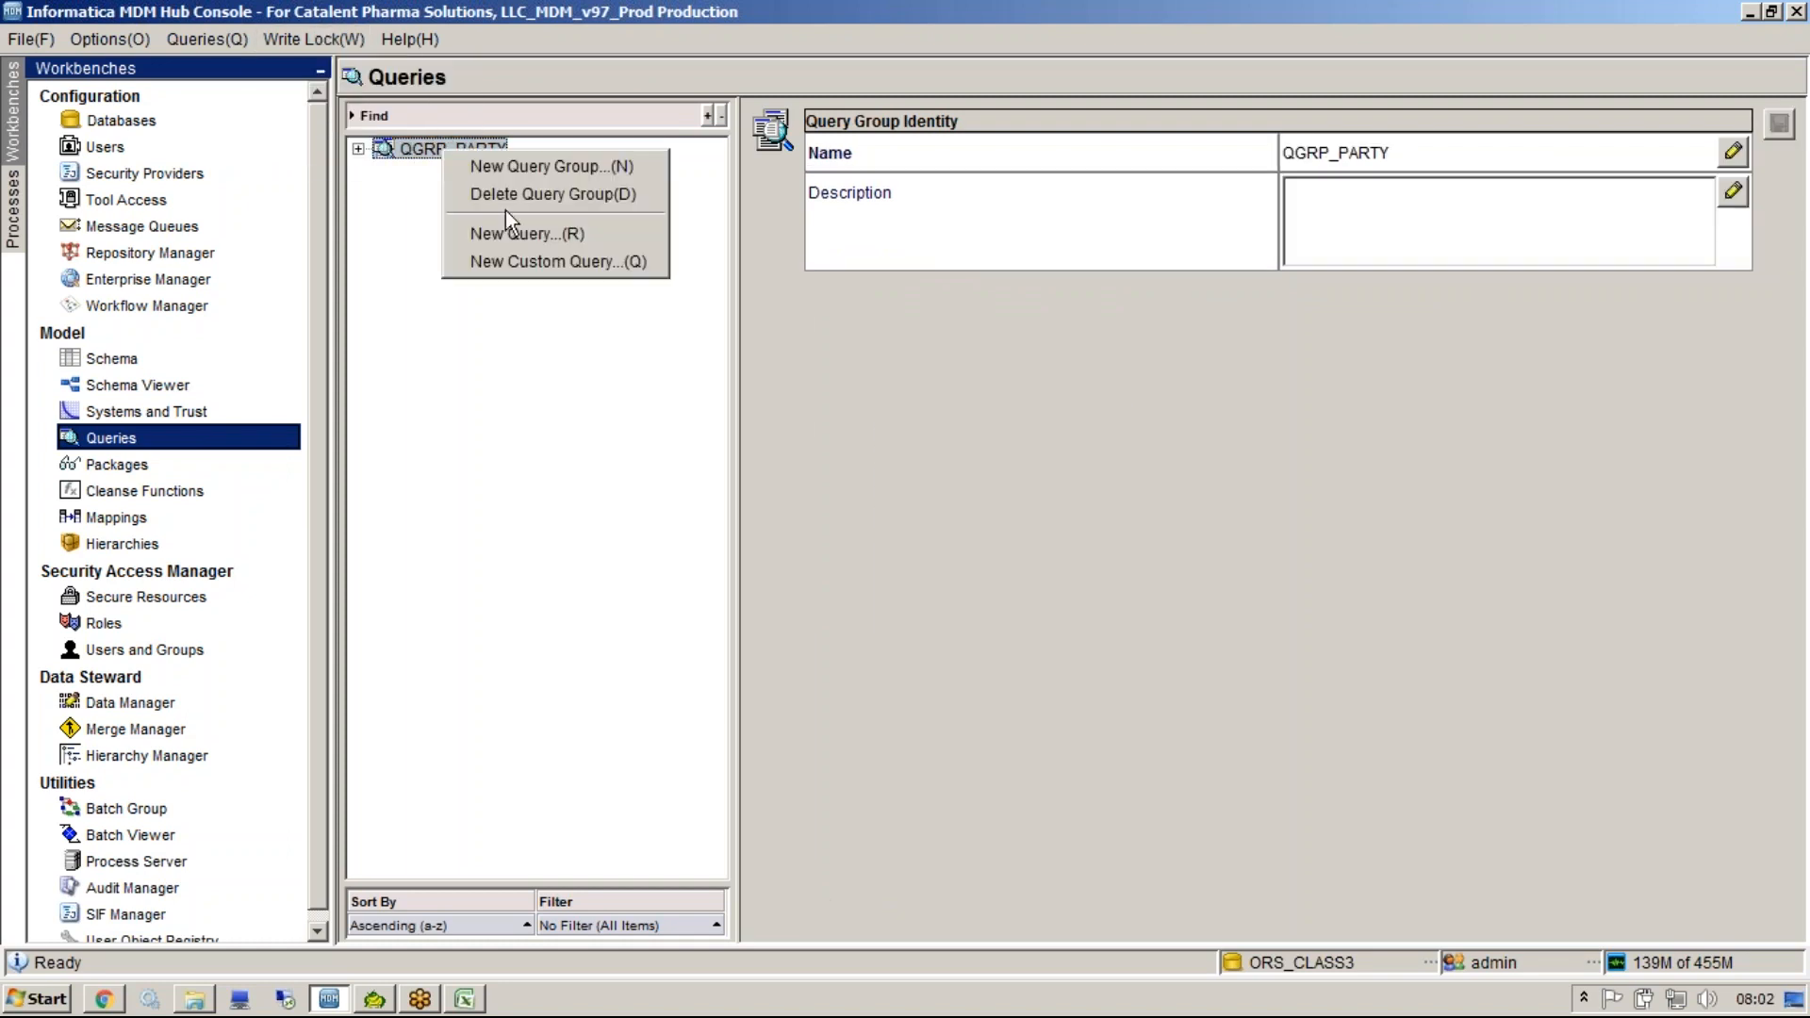
pyautogui.click(503, 195)
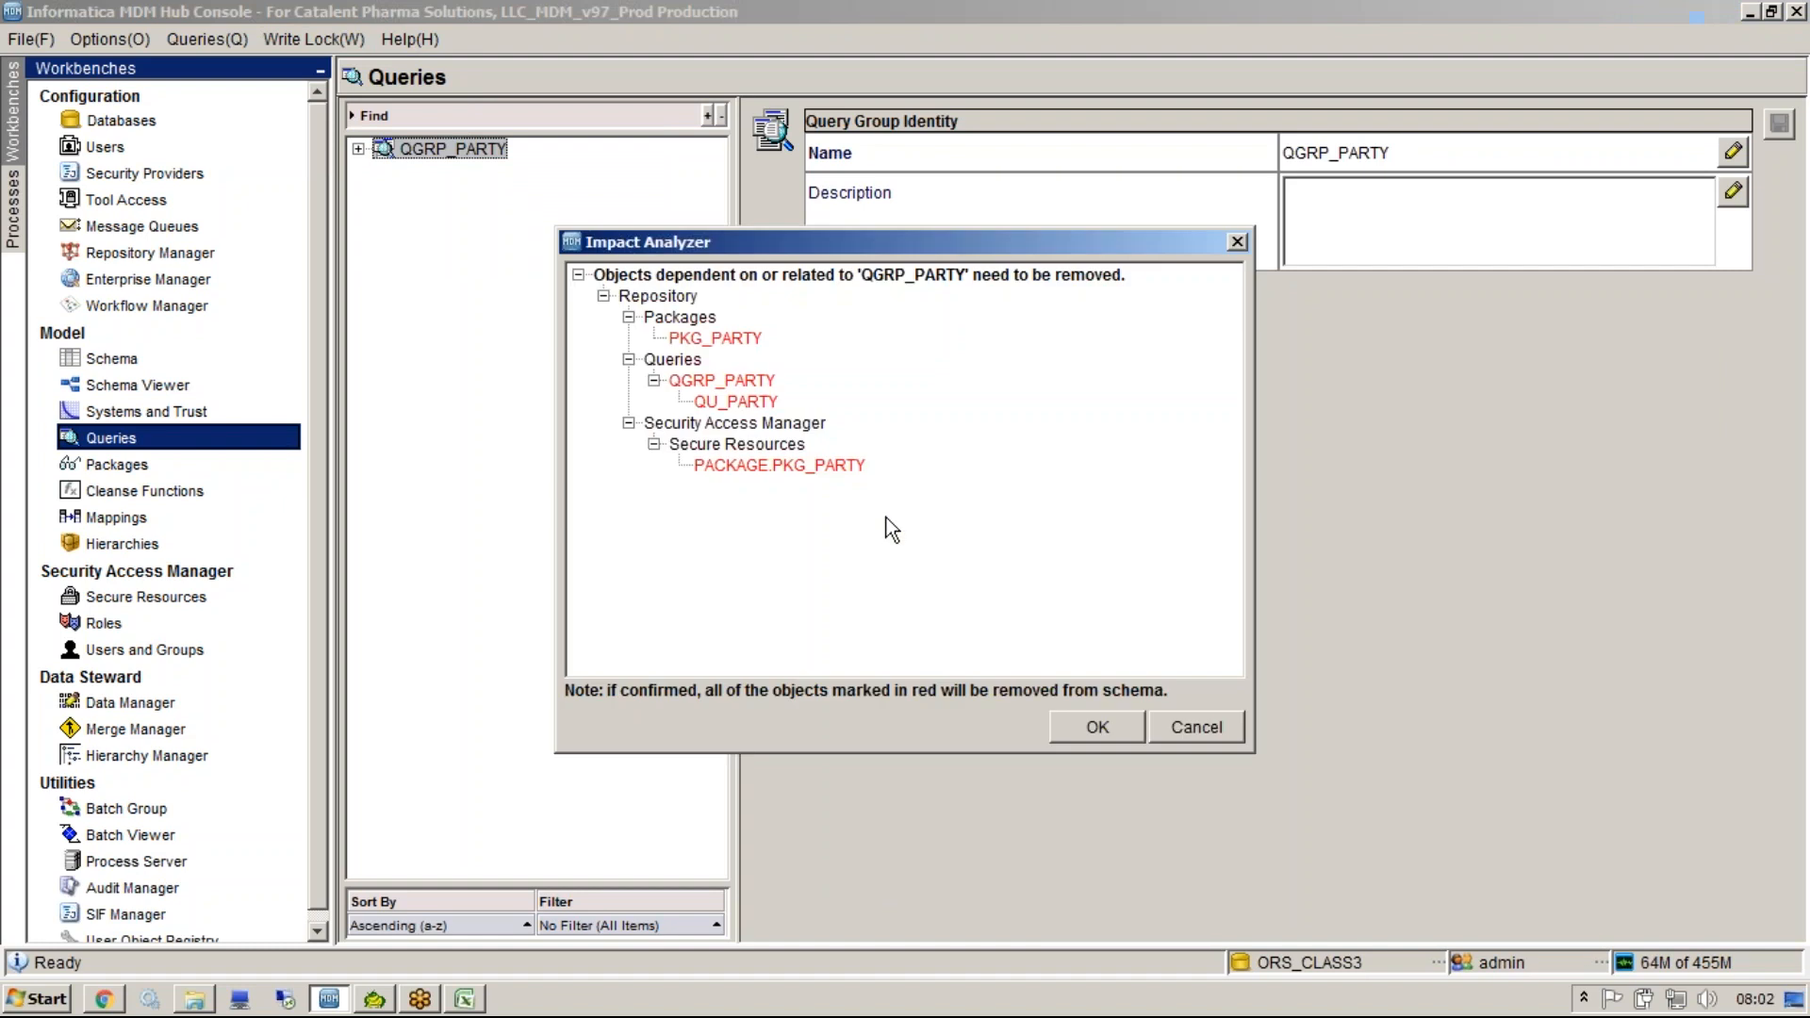
pyautogui.click(1089, 732)
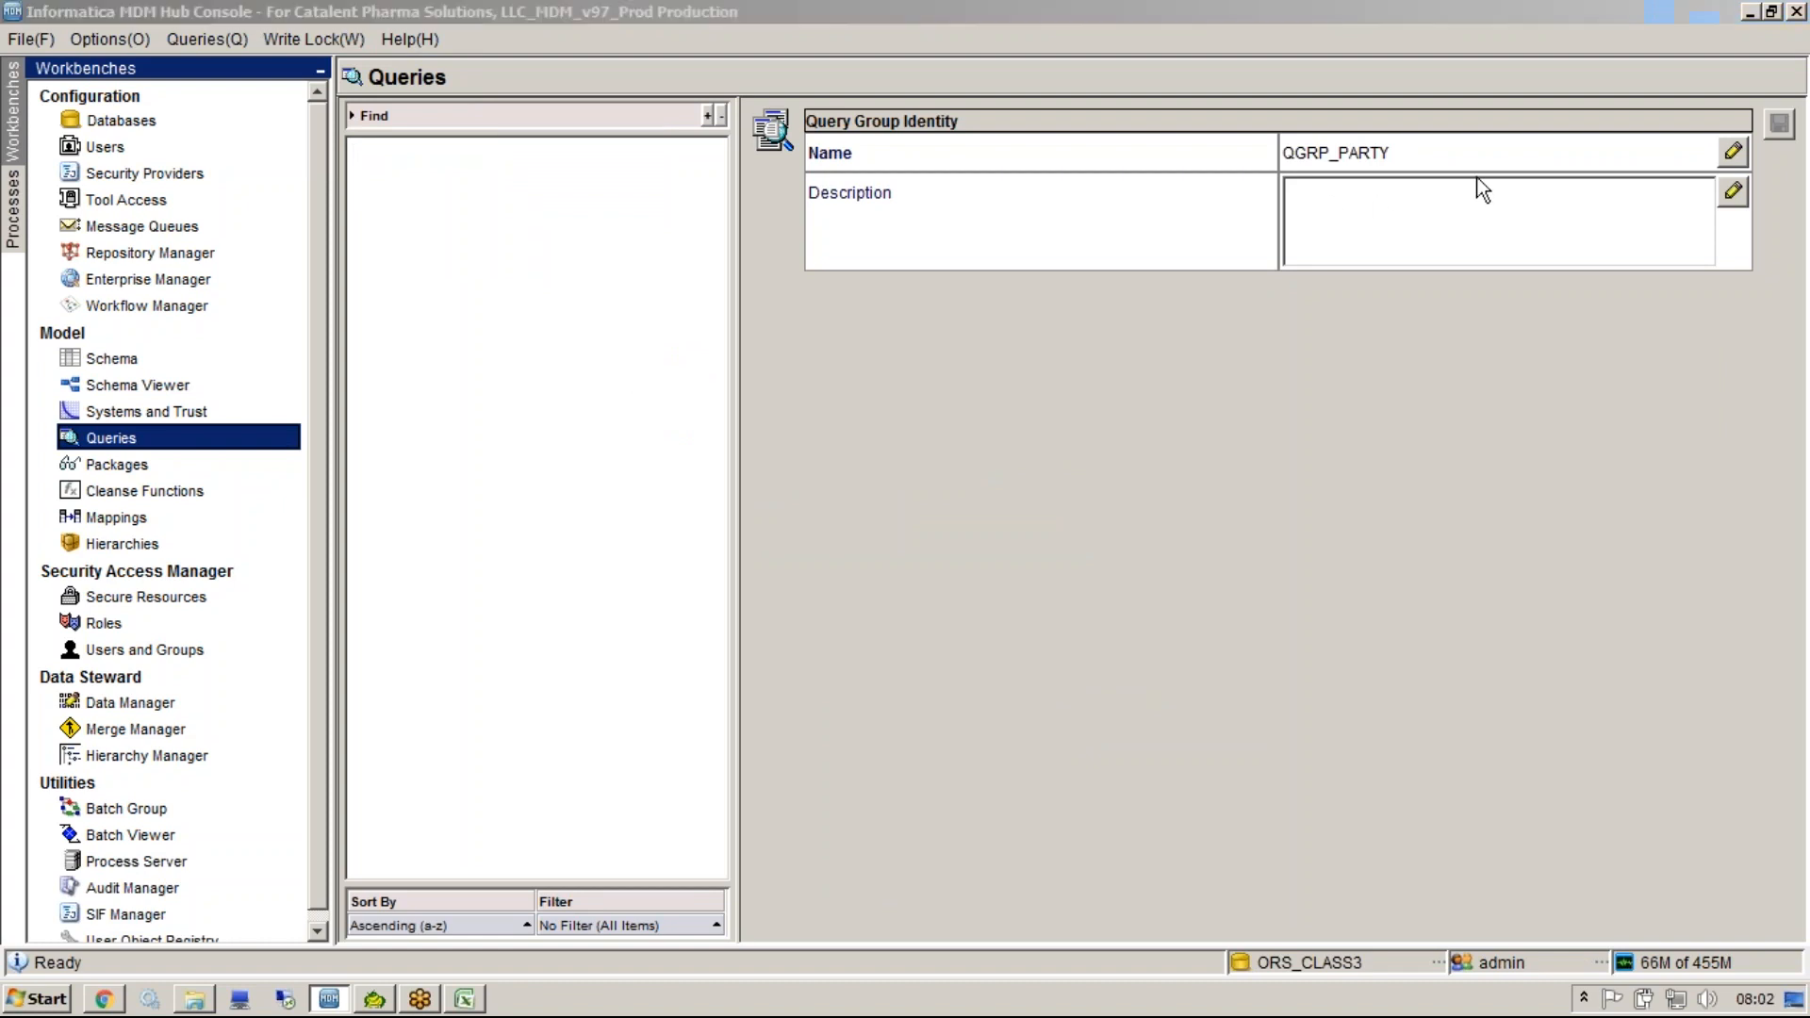
pyautogui.click(577, 492)
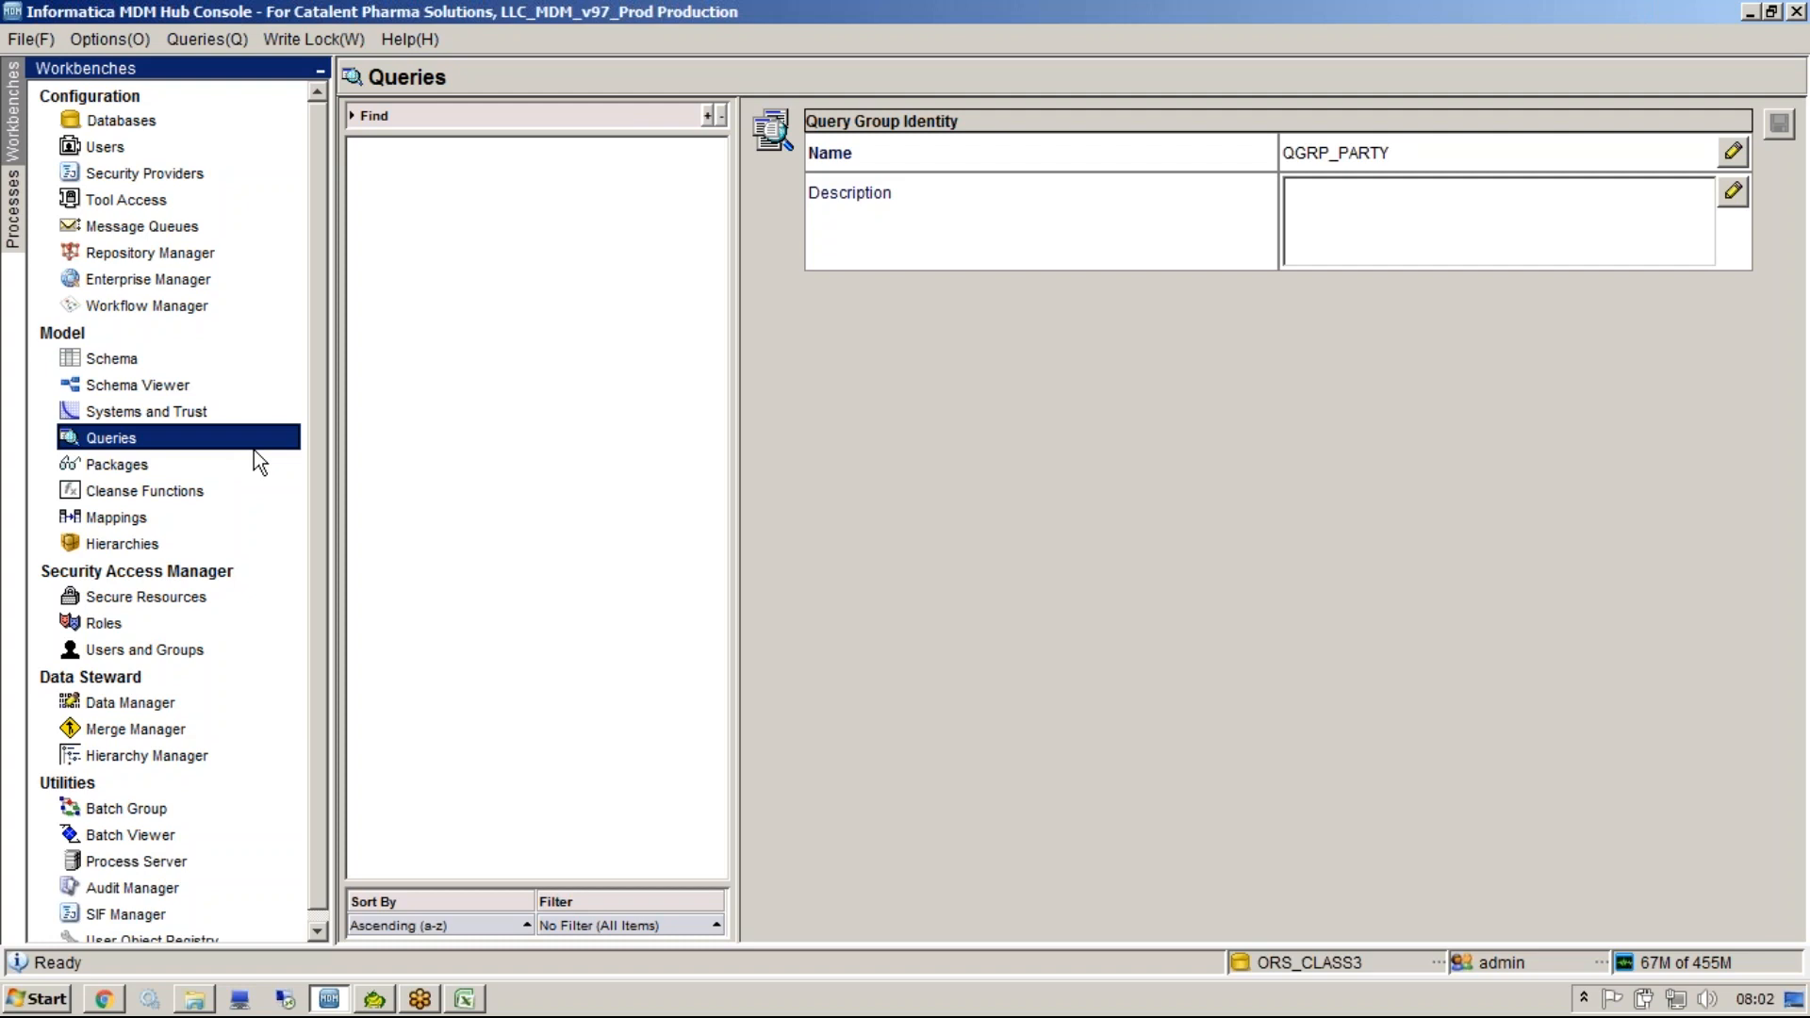
pyautogui.press('super')
pyautogui.click(104, 296)
# Open Notepad, write the query select *from c_party where party_type='Person' and select all of it.
pyautogui.press('super')
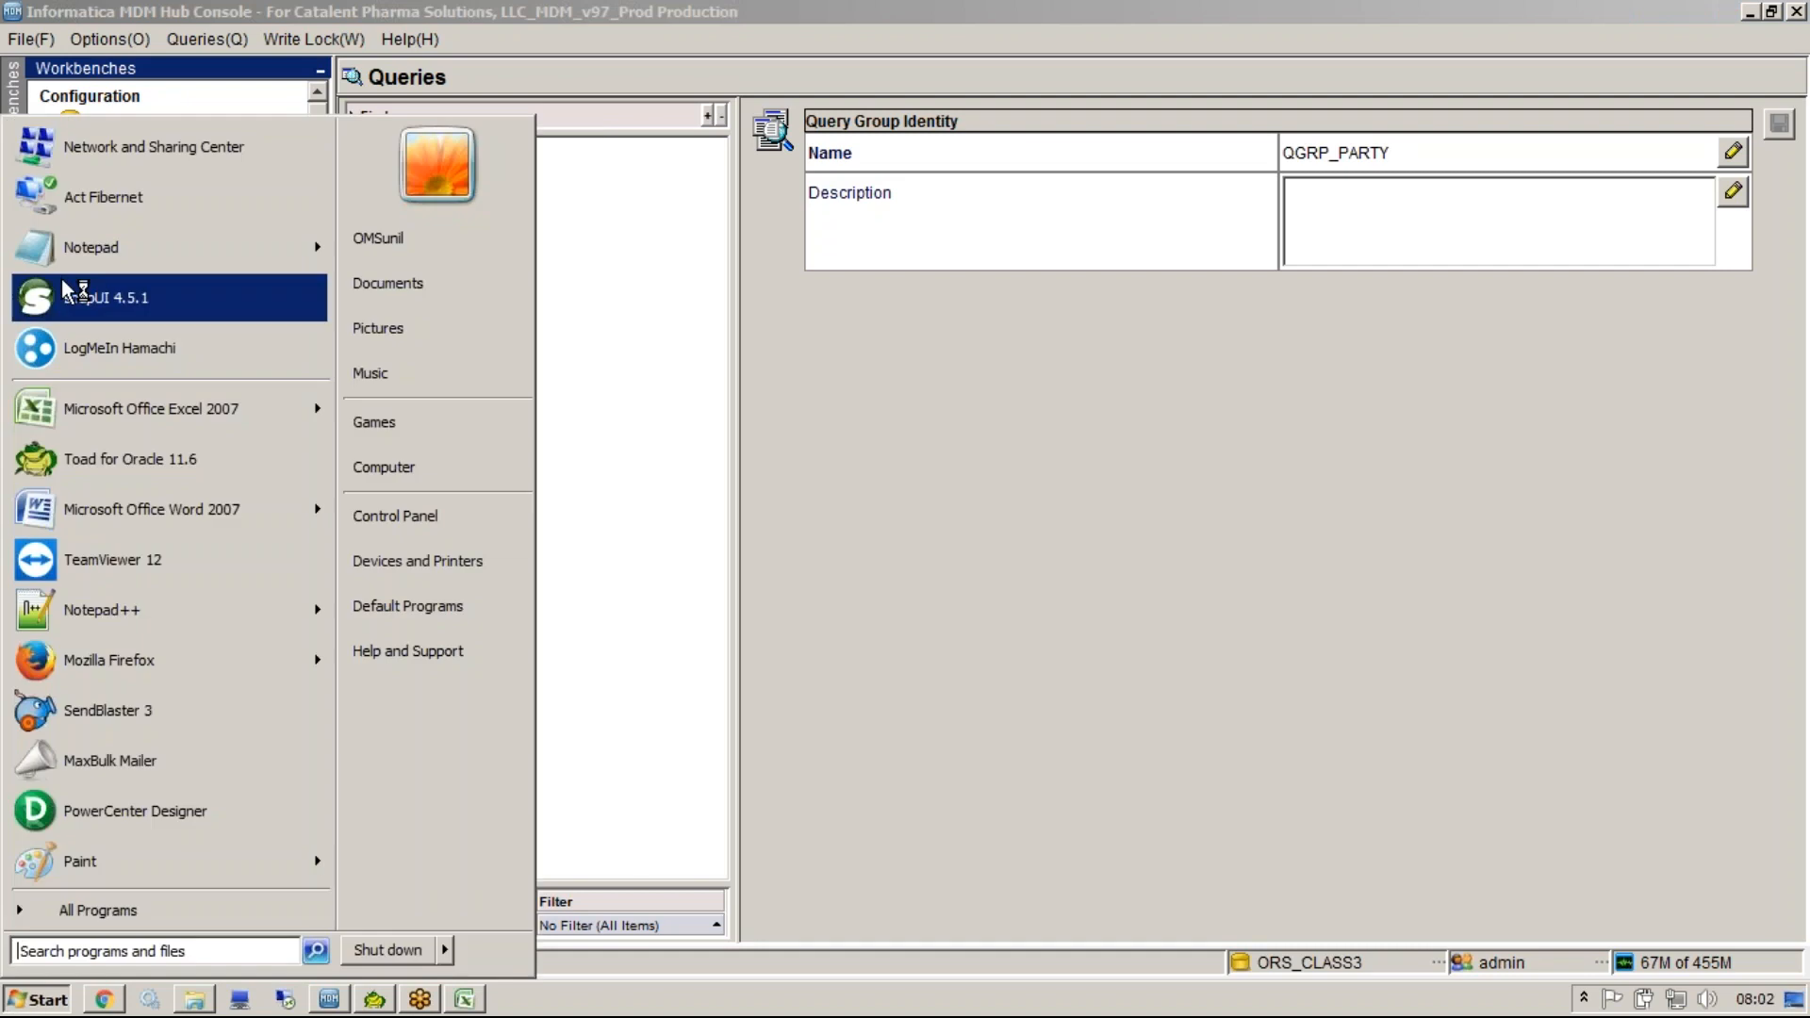
pyautogui.click(113, 247)
pyautogui.write('se')
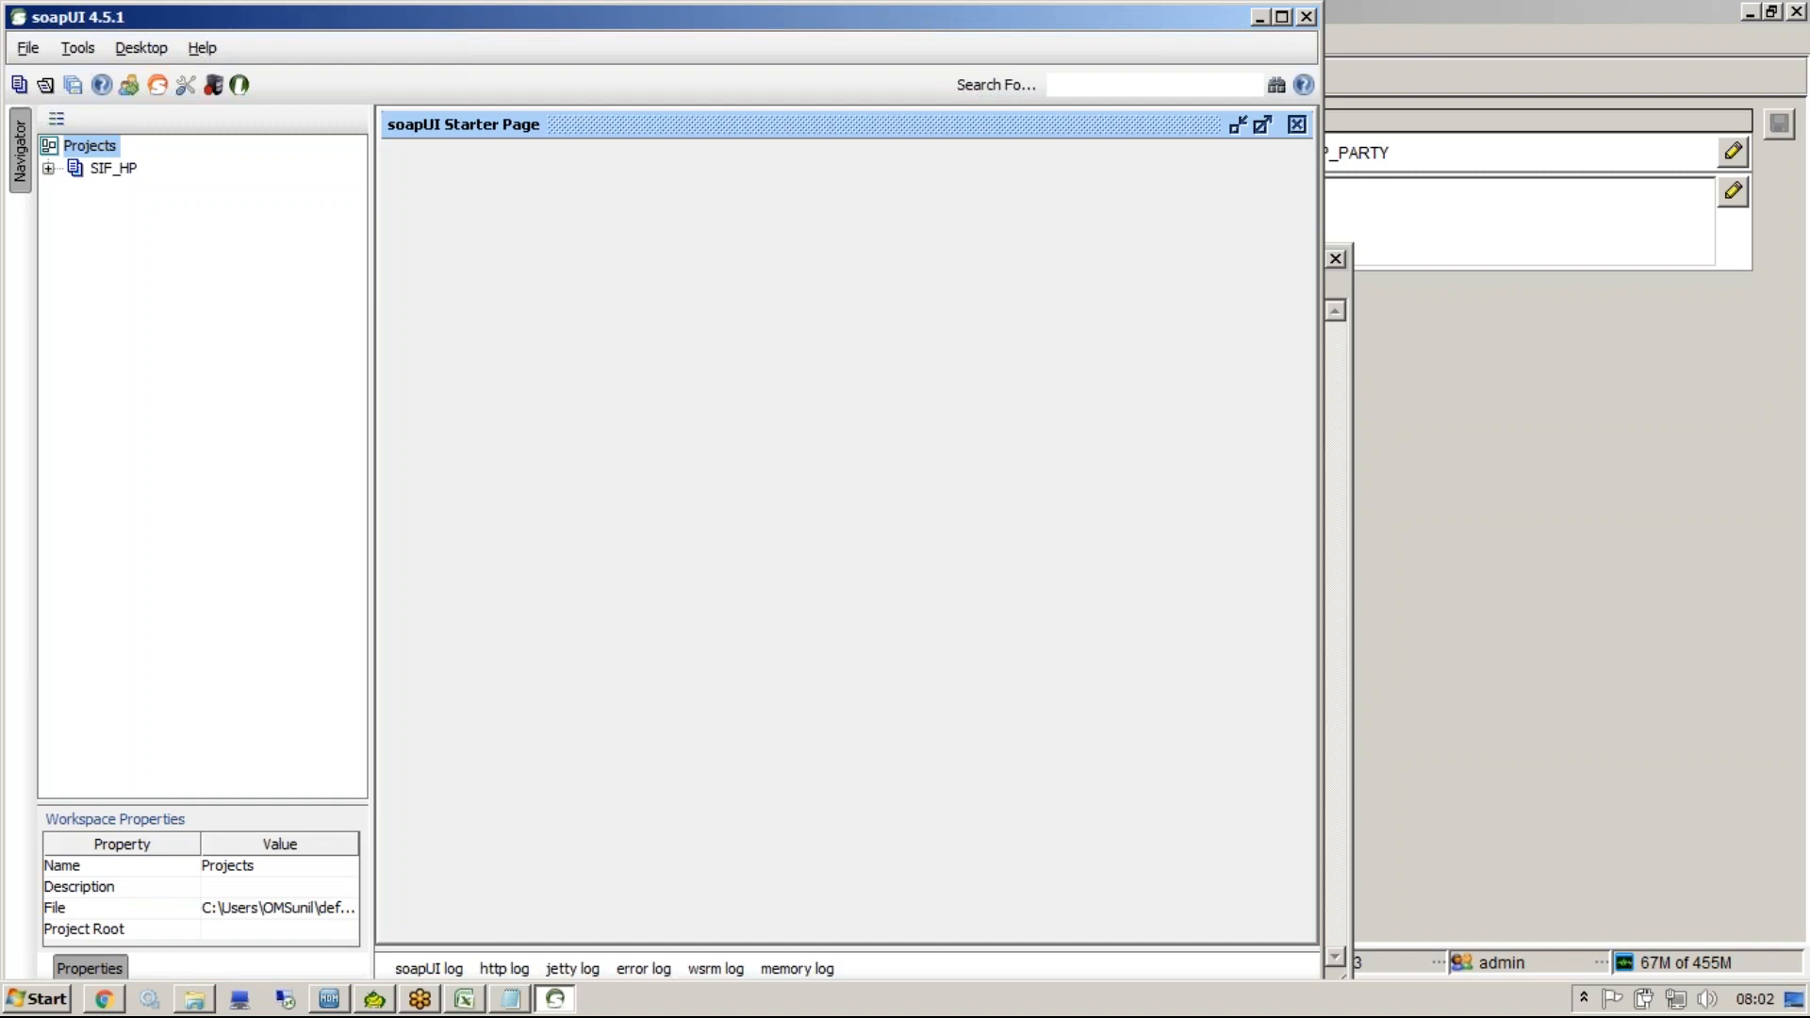
pyautogui.click(975, 89)
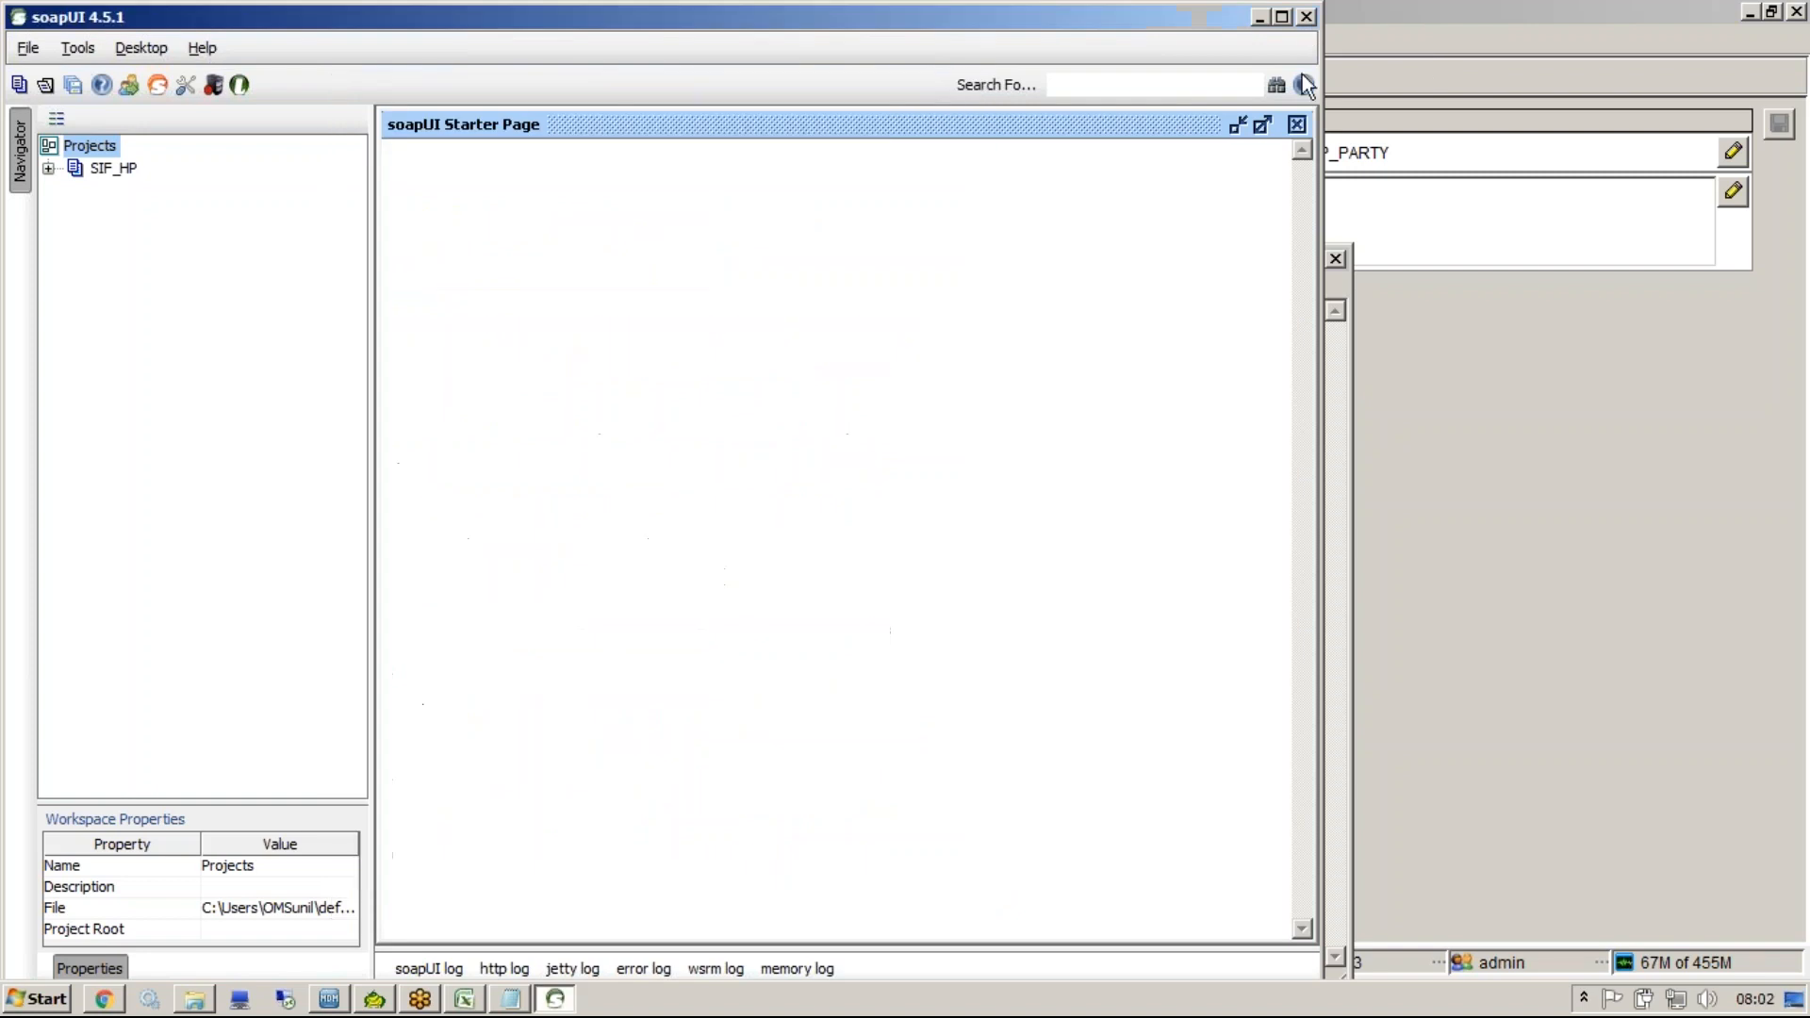
pyautogui.click(1306, 17)
pyautogui.click(623, 540)
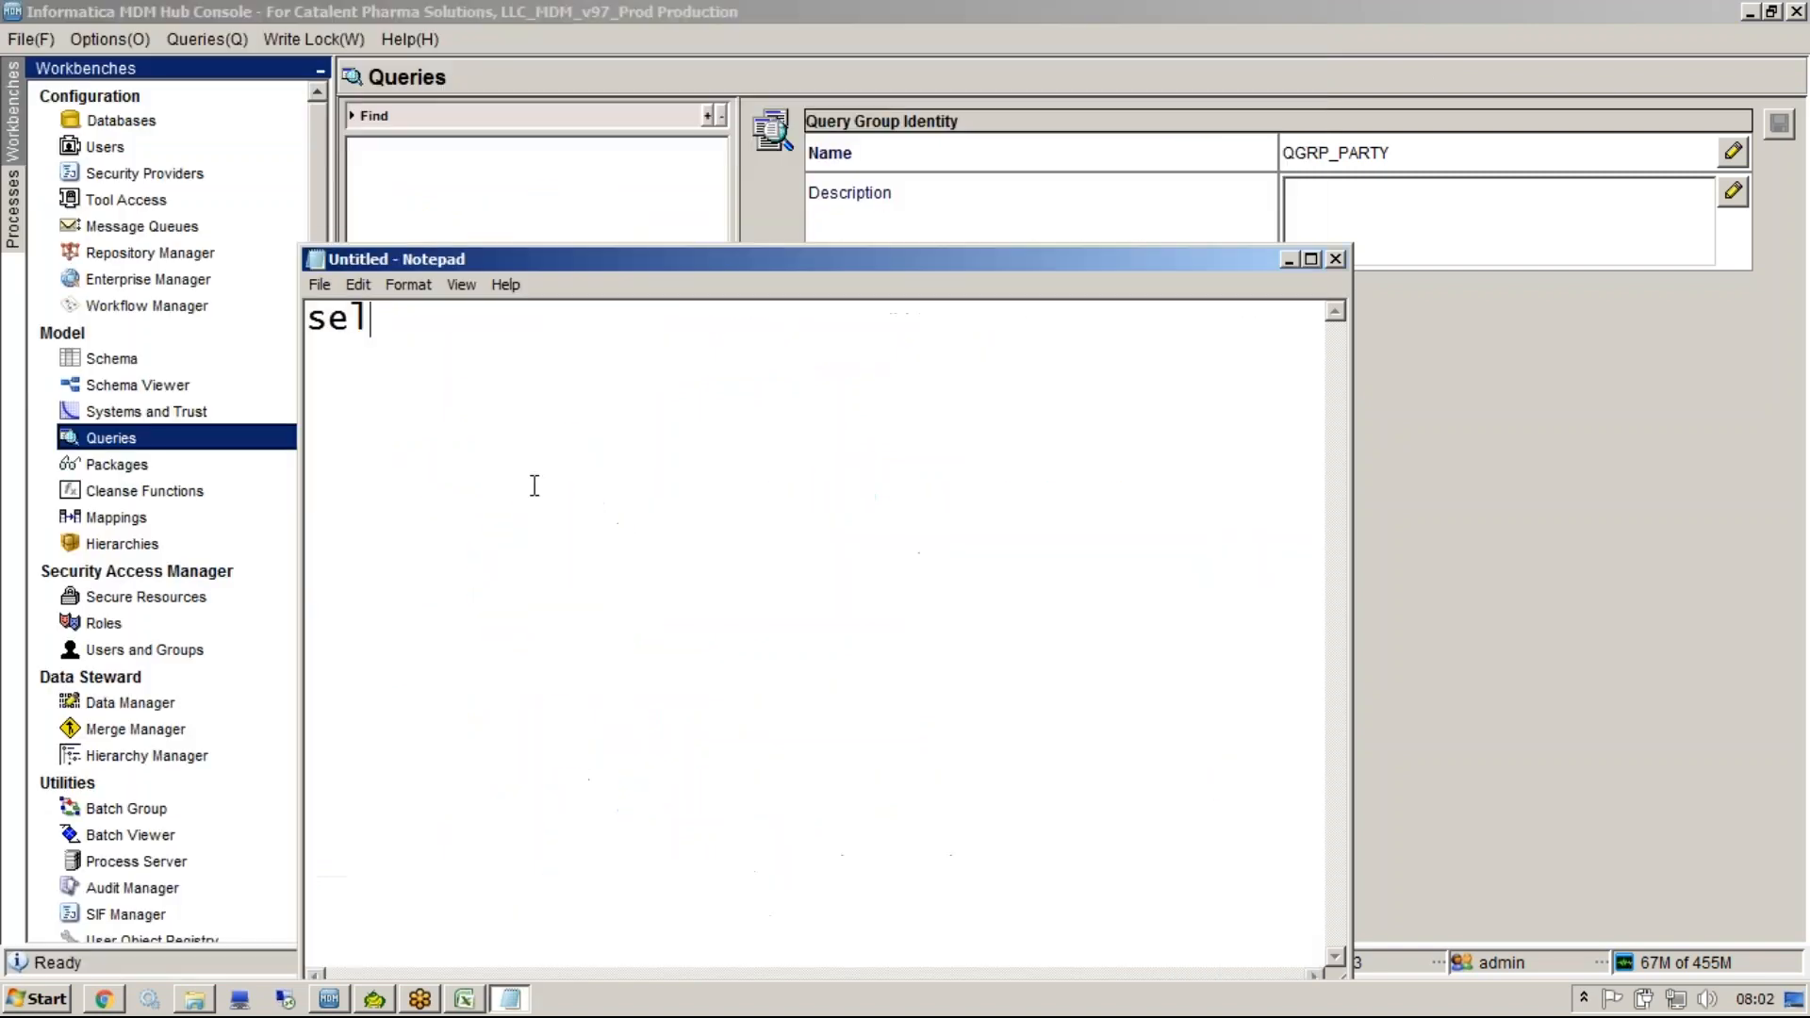
pyautogui.write('ect *from c_')
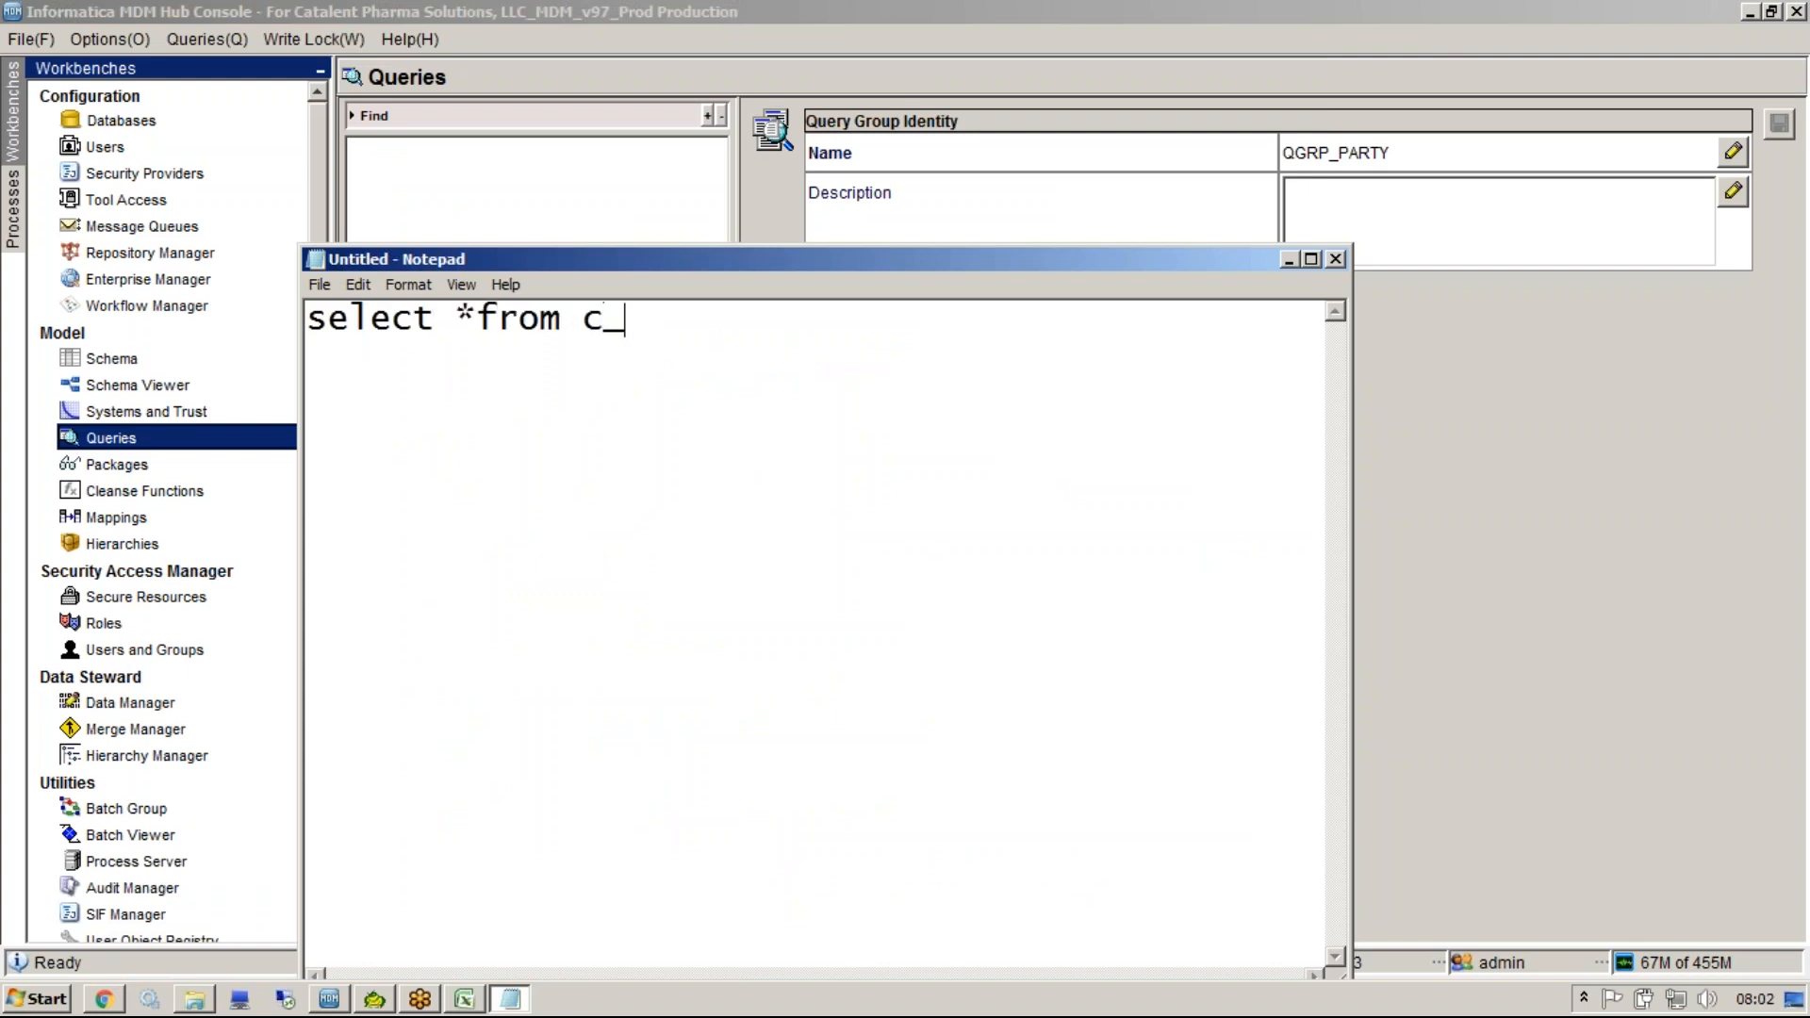
pyautogui.write('party where ')
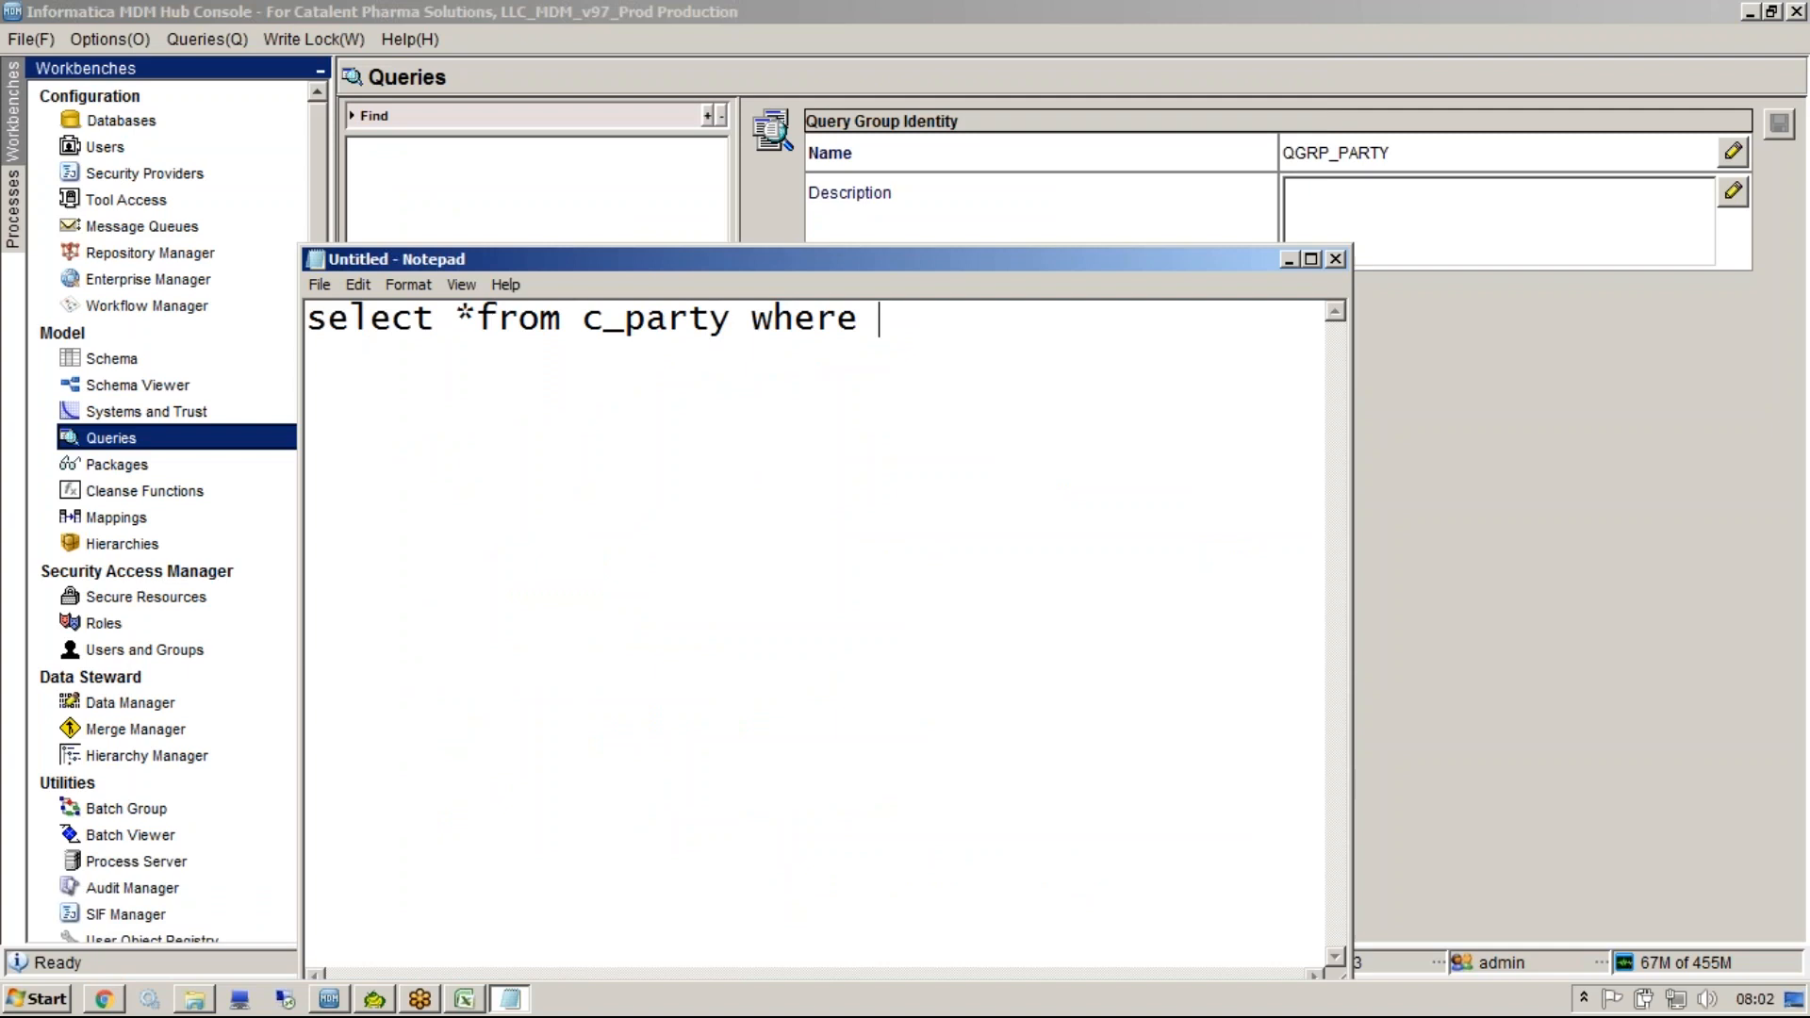
pyautogui.write('party_t')
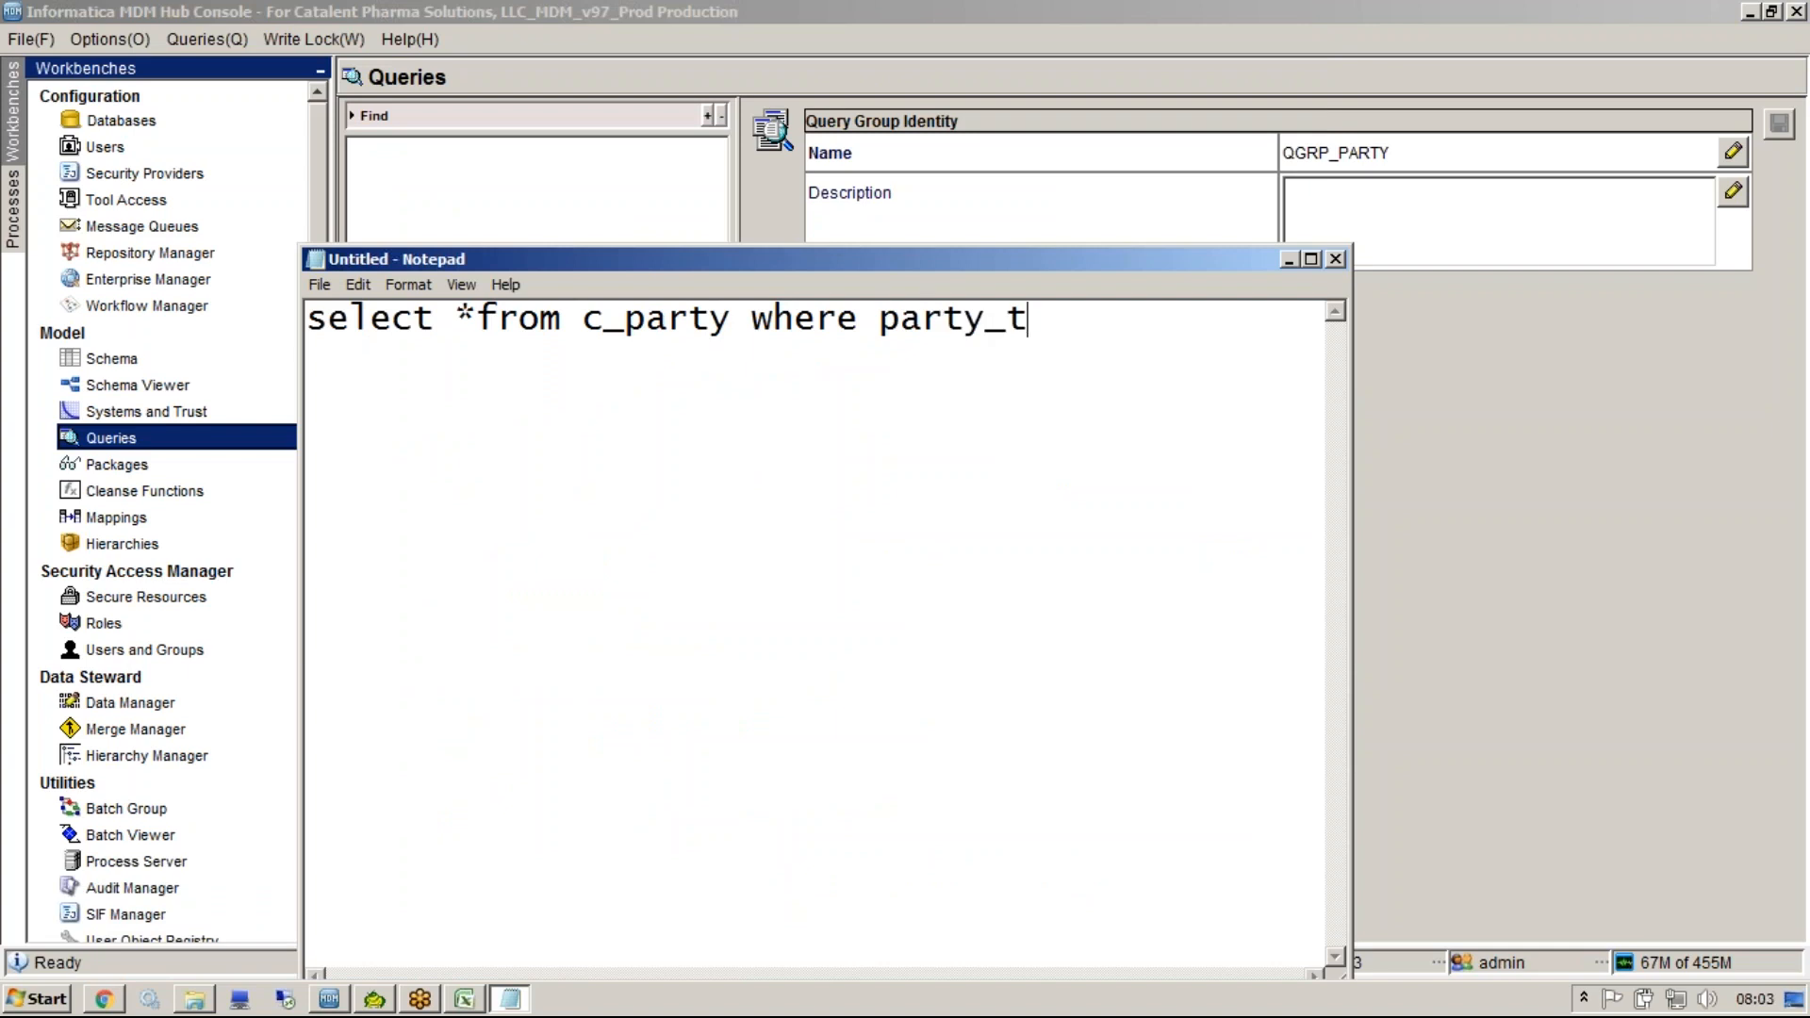
pyautogui.write("ype='Person'")
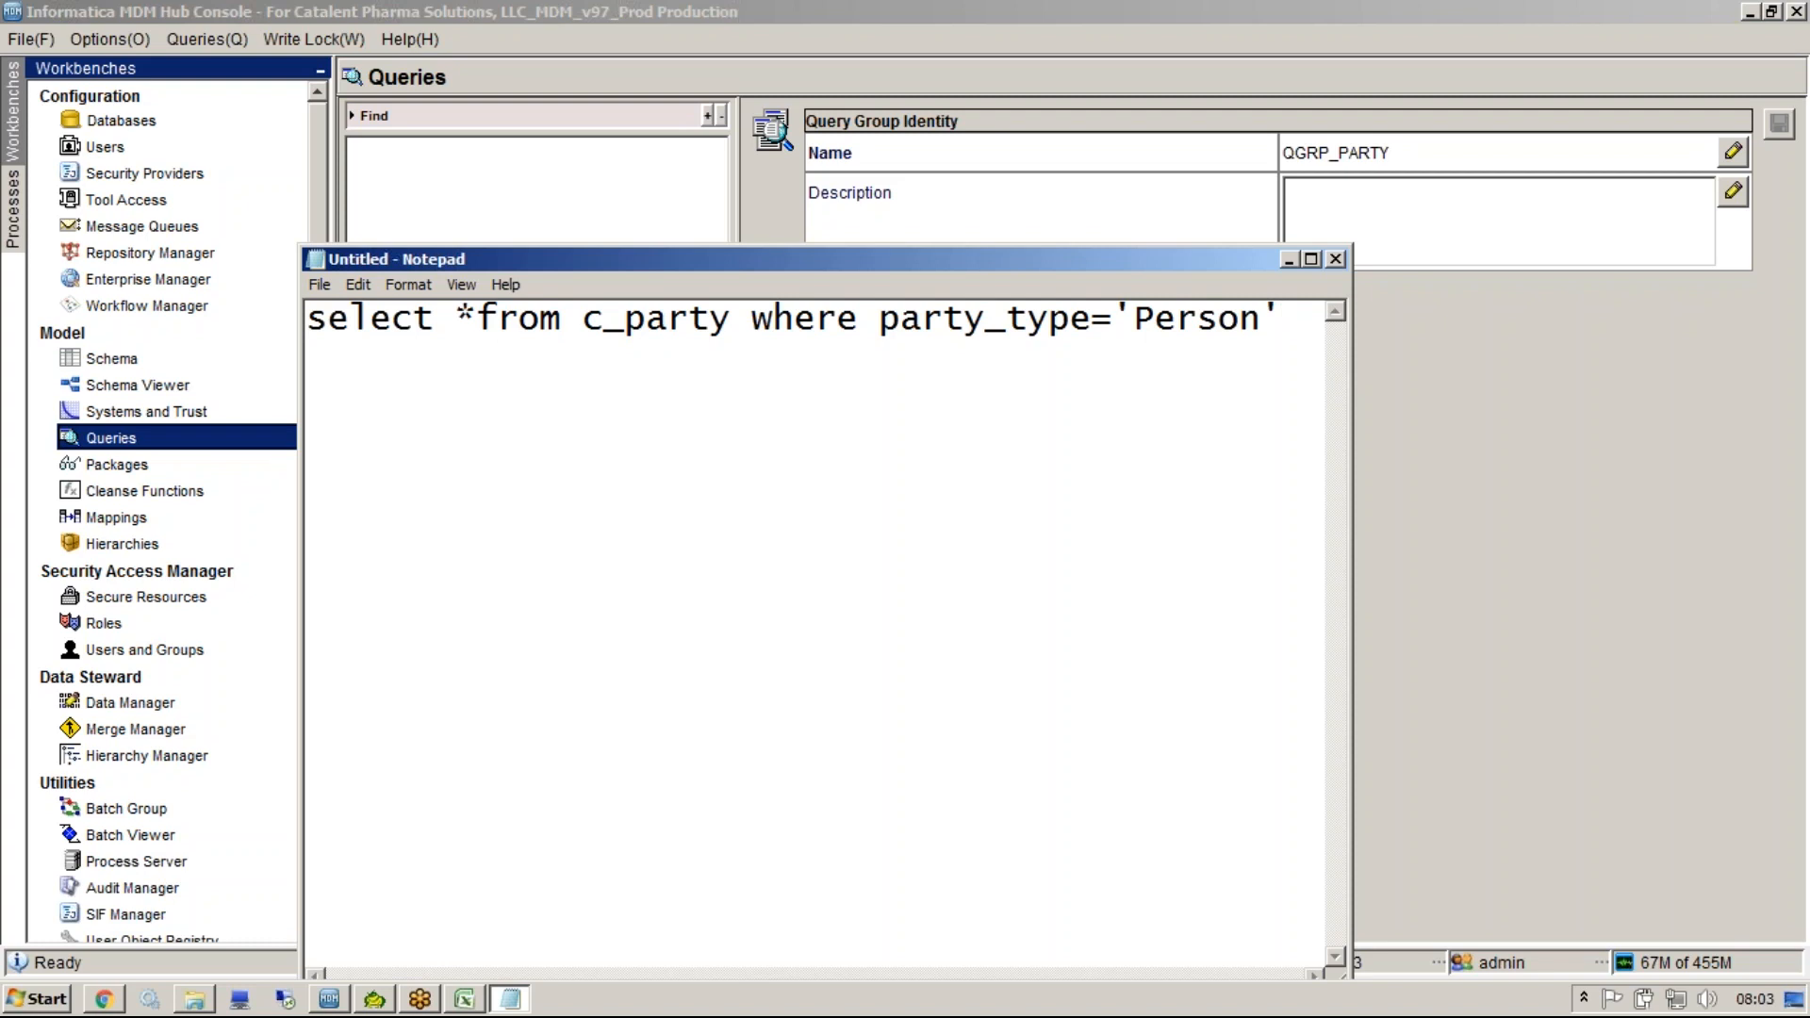
pyautogui.hotkey('ctrl', 'a')
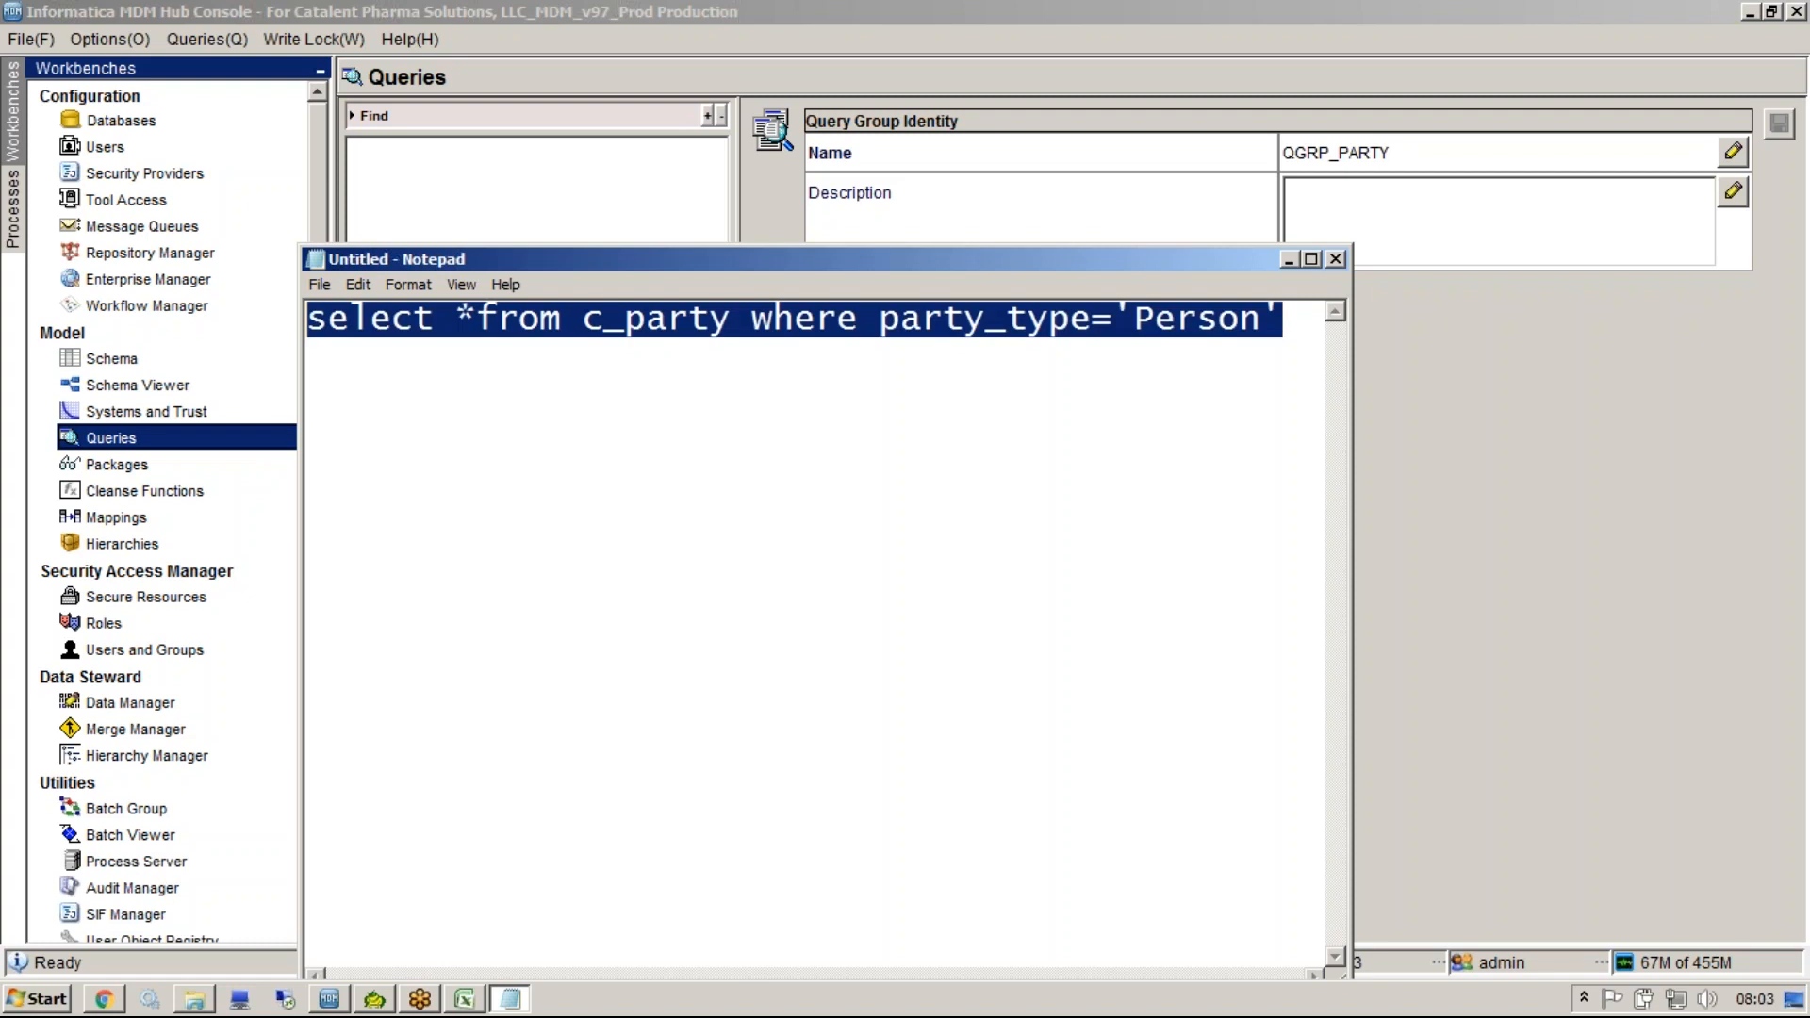
# Create a new query group named QGRP_CUSTOMER.
pyautogui.click(140, 424)
pyautogui.rightClick(514, 313)
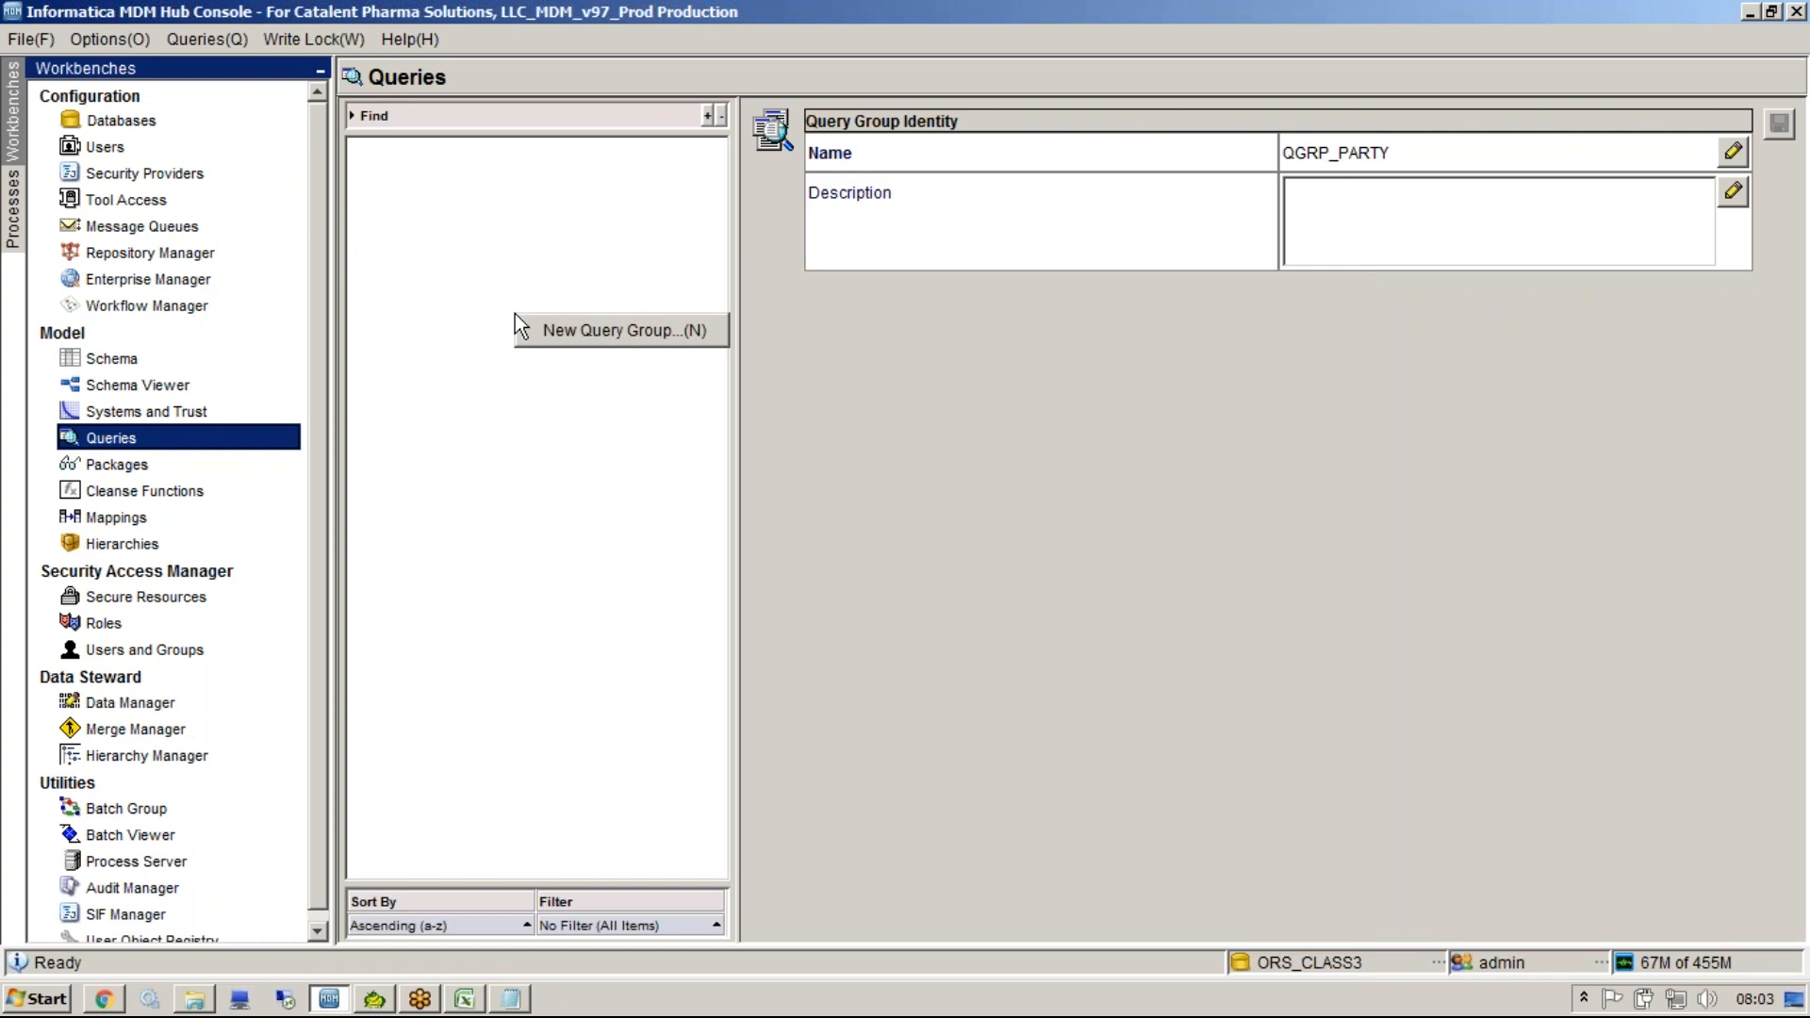
pyautogui.click(570, 332)
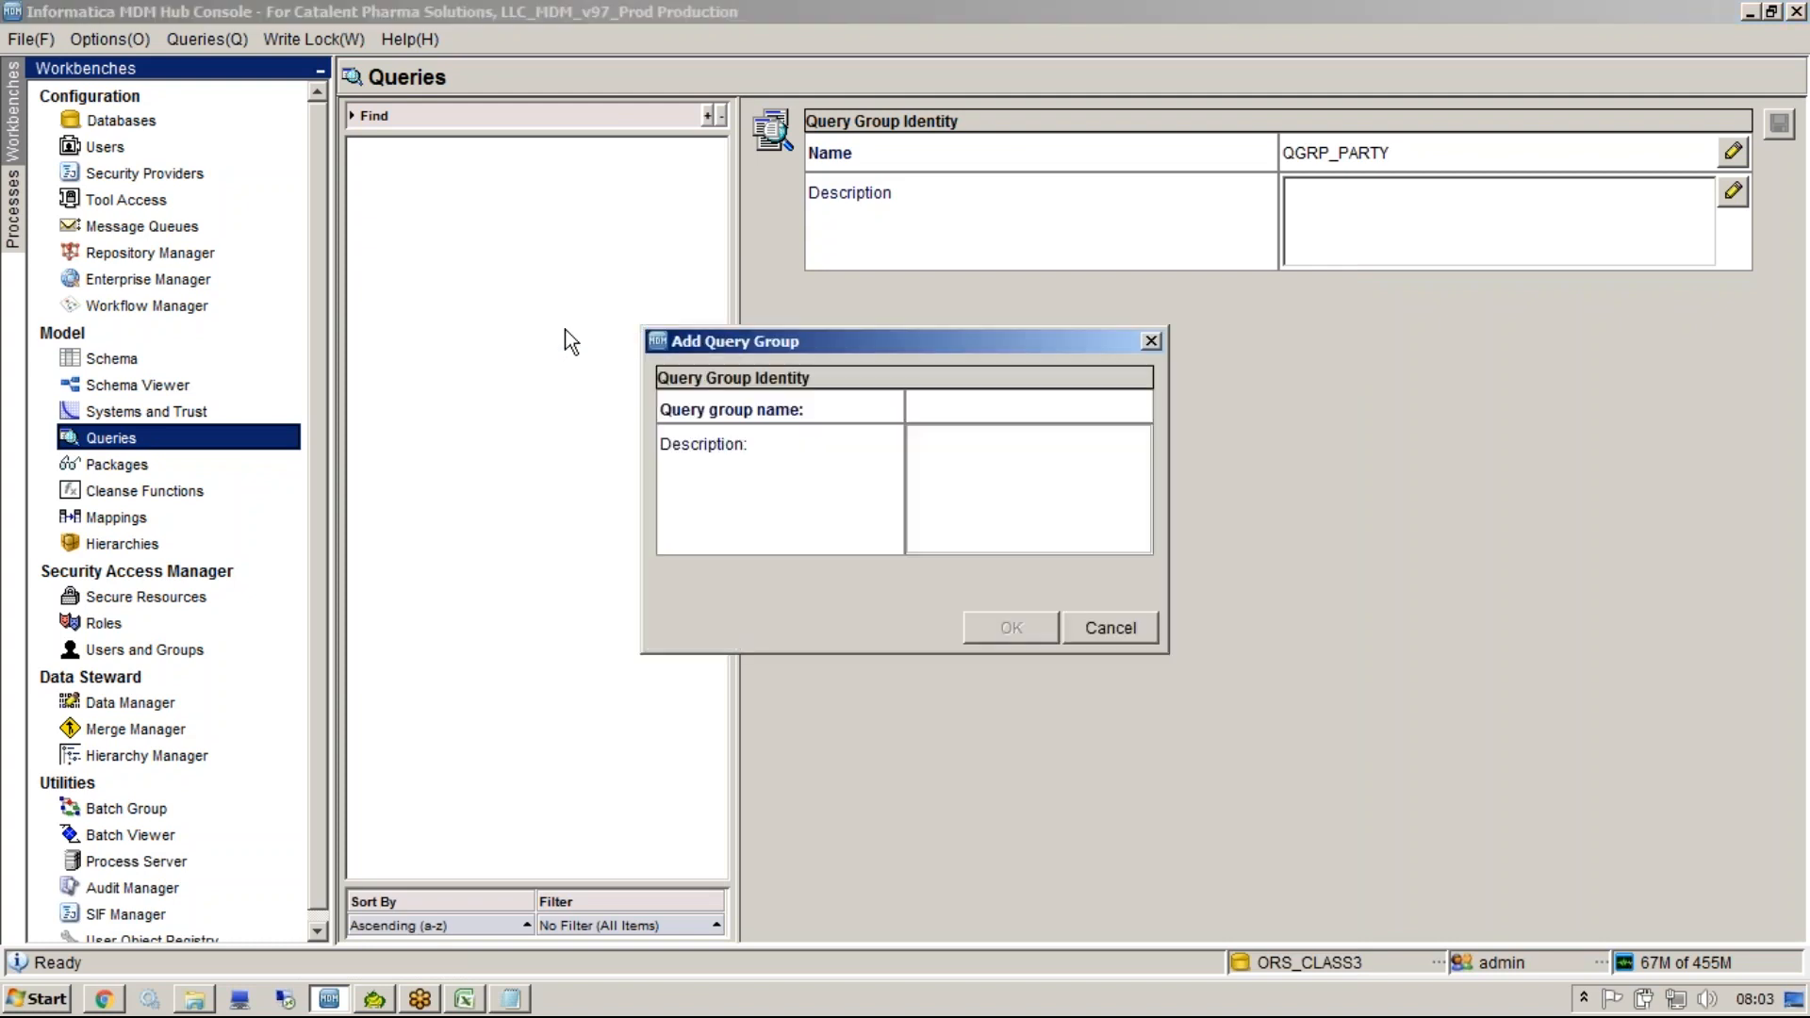
pyautogui.write('Q')
pyautogui.press('BackSpace')
pyautogui.write('QGRP+P')
pyautogui.press('BackSpace')
pyautogui.press('BackSpace')
pyautogui.write('_CUSTOMER')
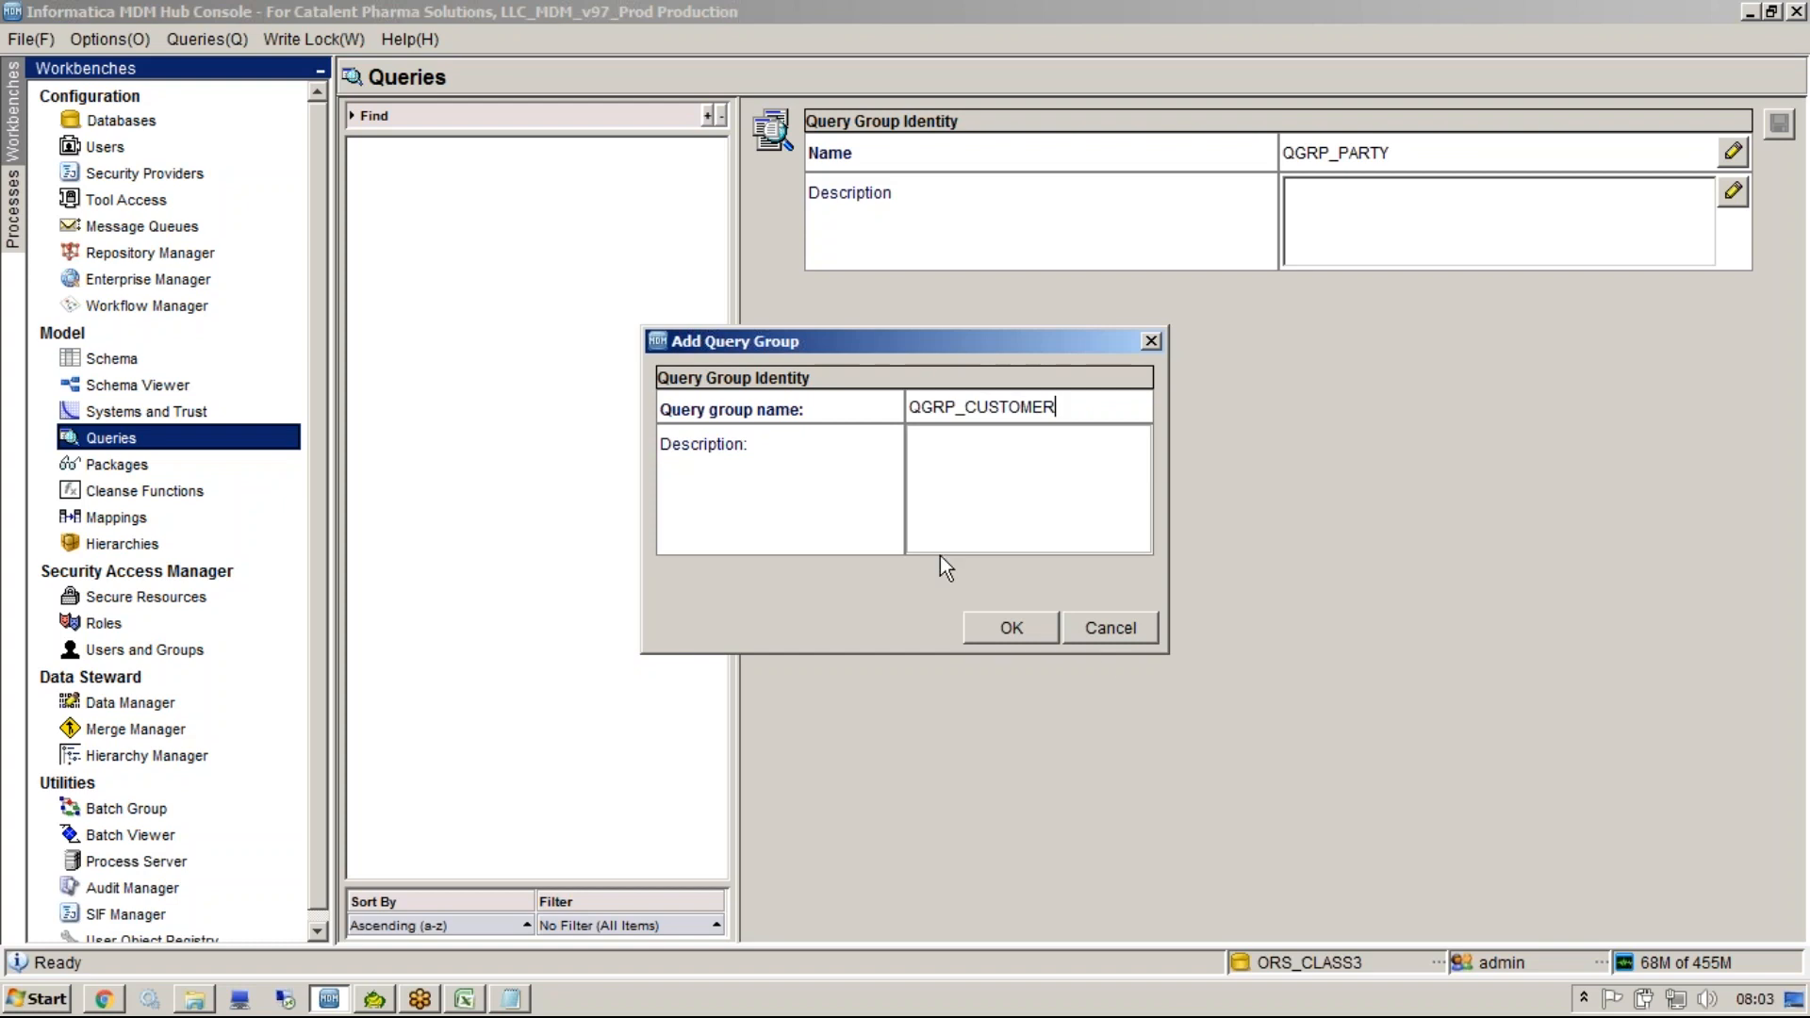
pyautogui.click(999, 629)
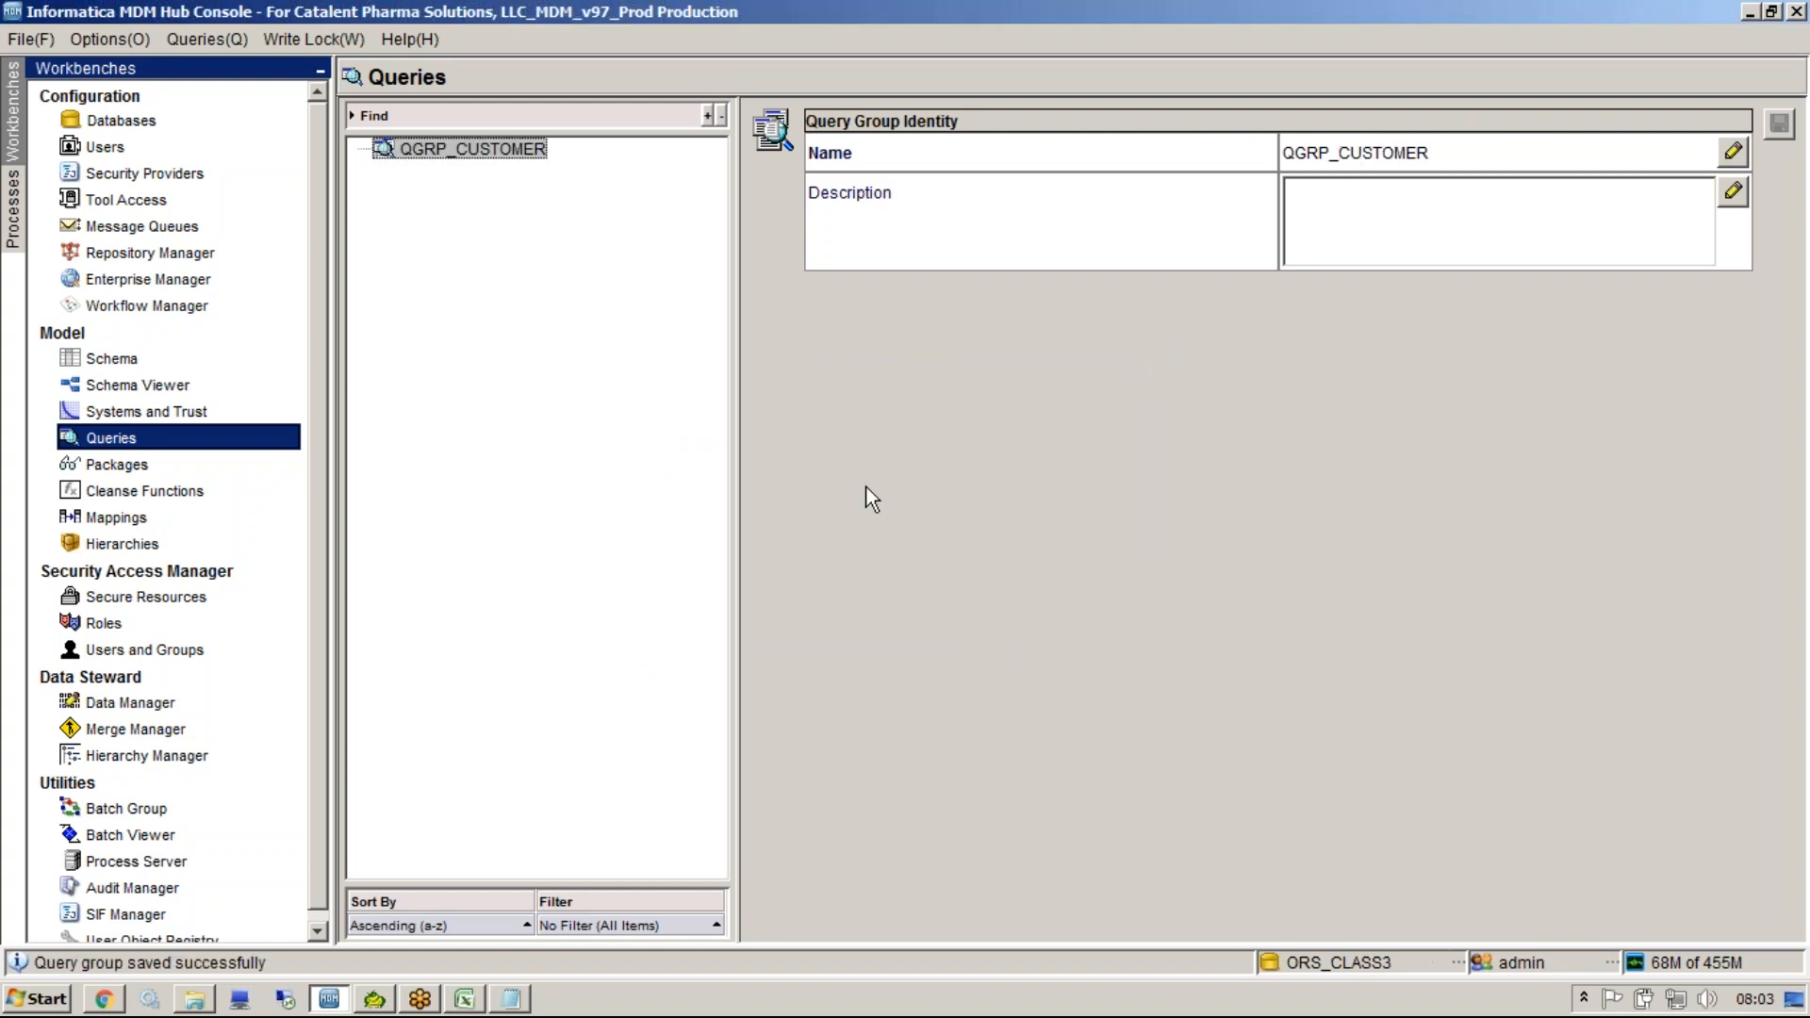
# Select and copy the full SQL statement in Notepad.
pyautogui.rightClick(484, 154)
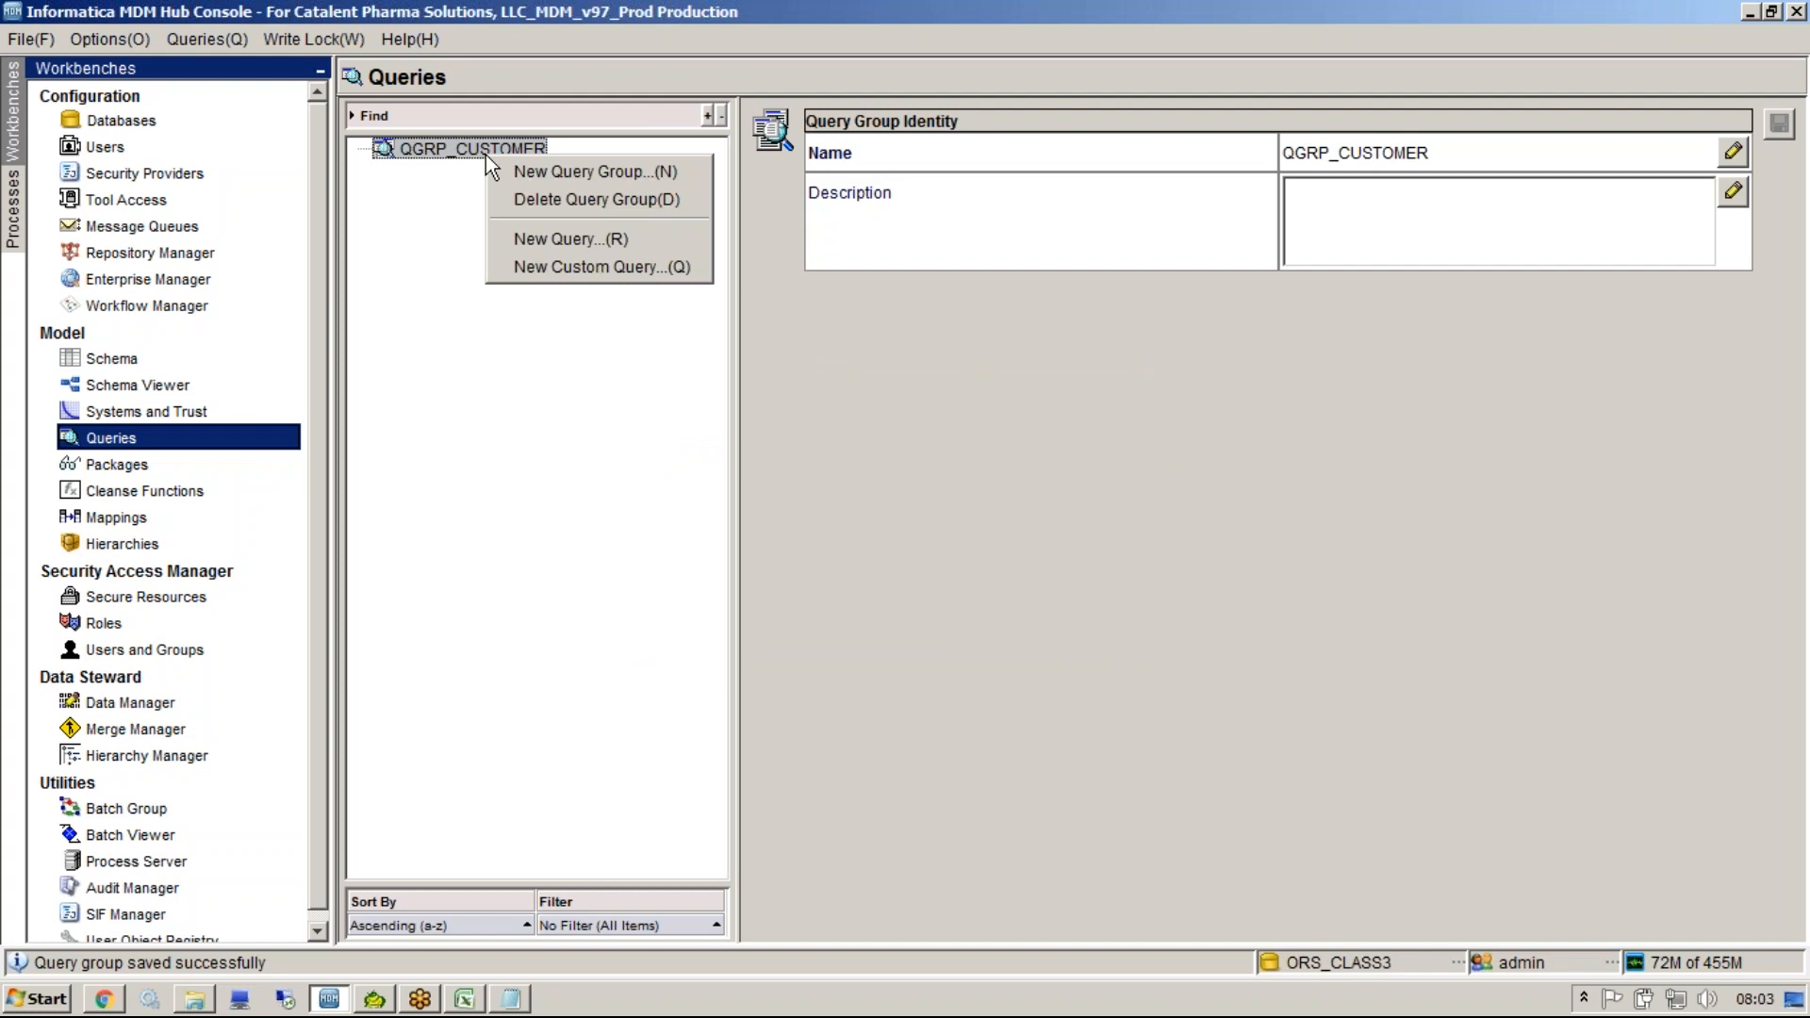
pyautogui.click(1506, 172)
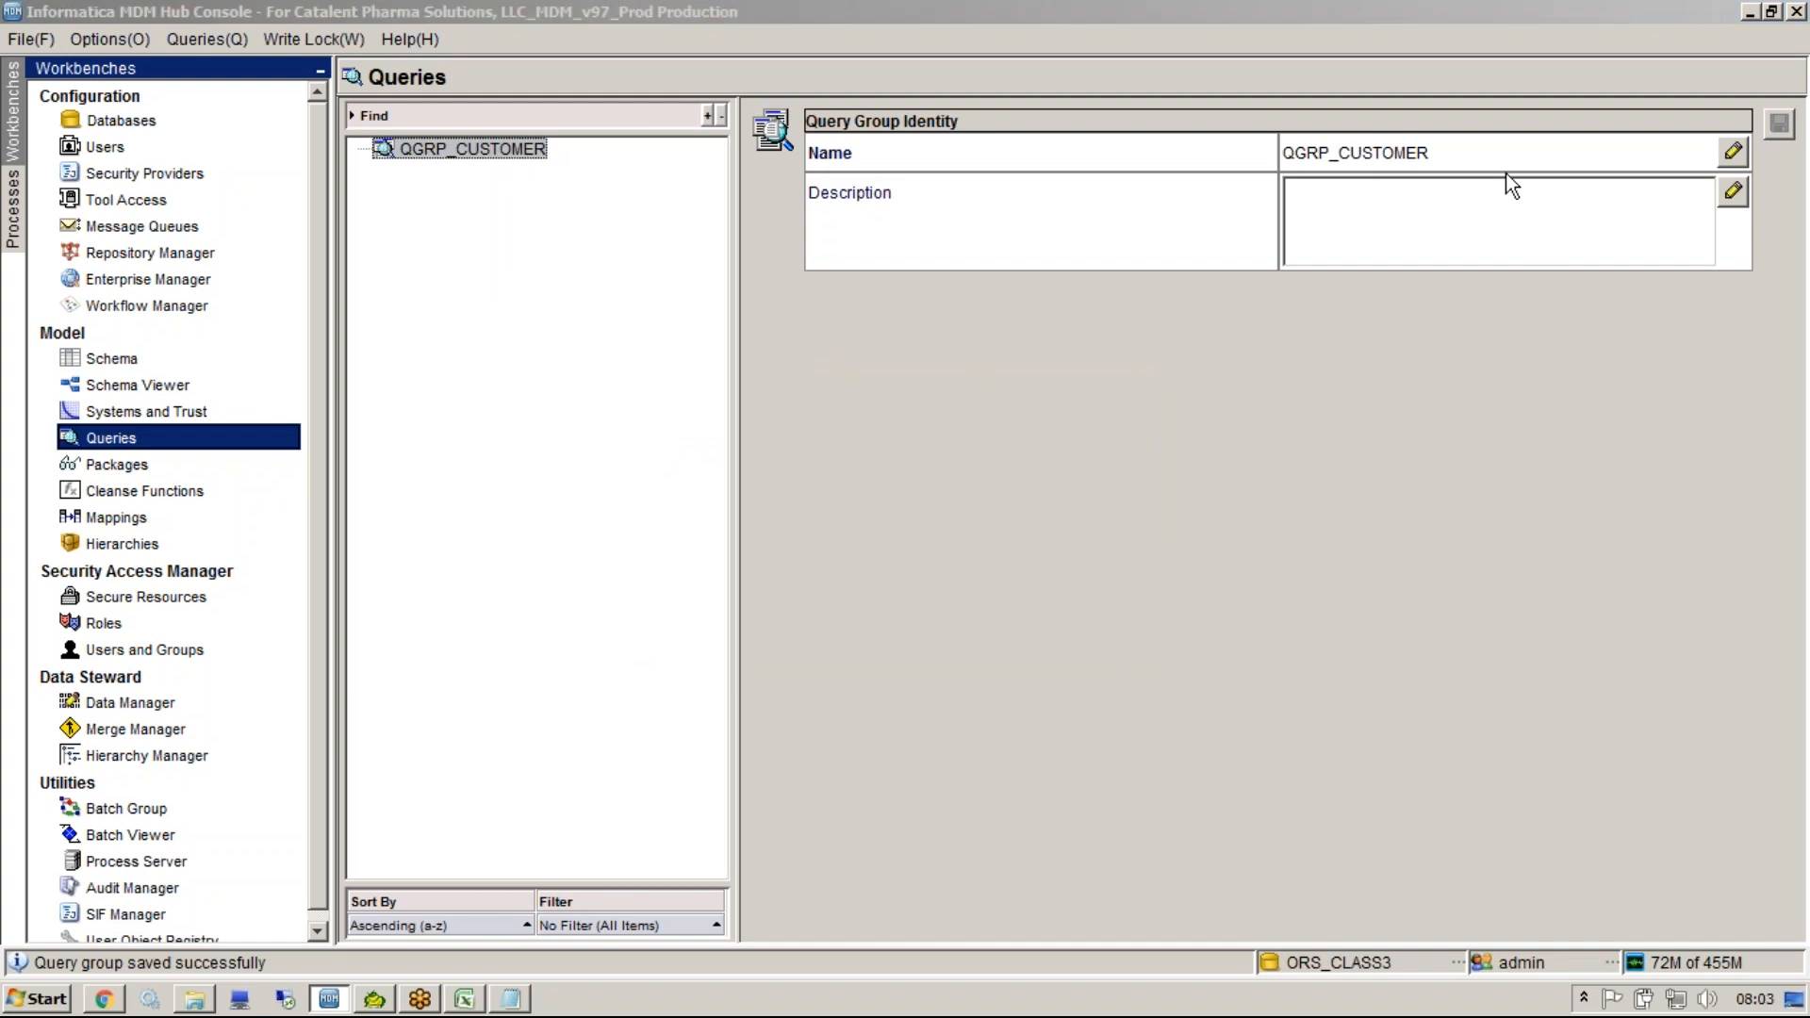
pyautogui.rightClick(499, 145)
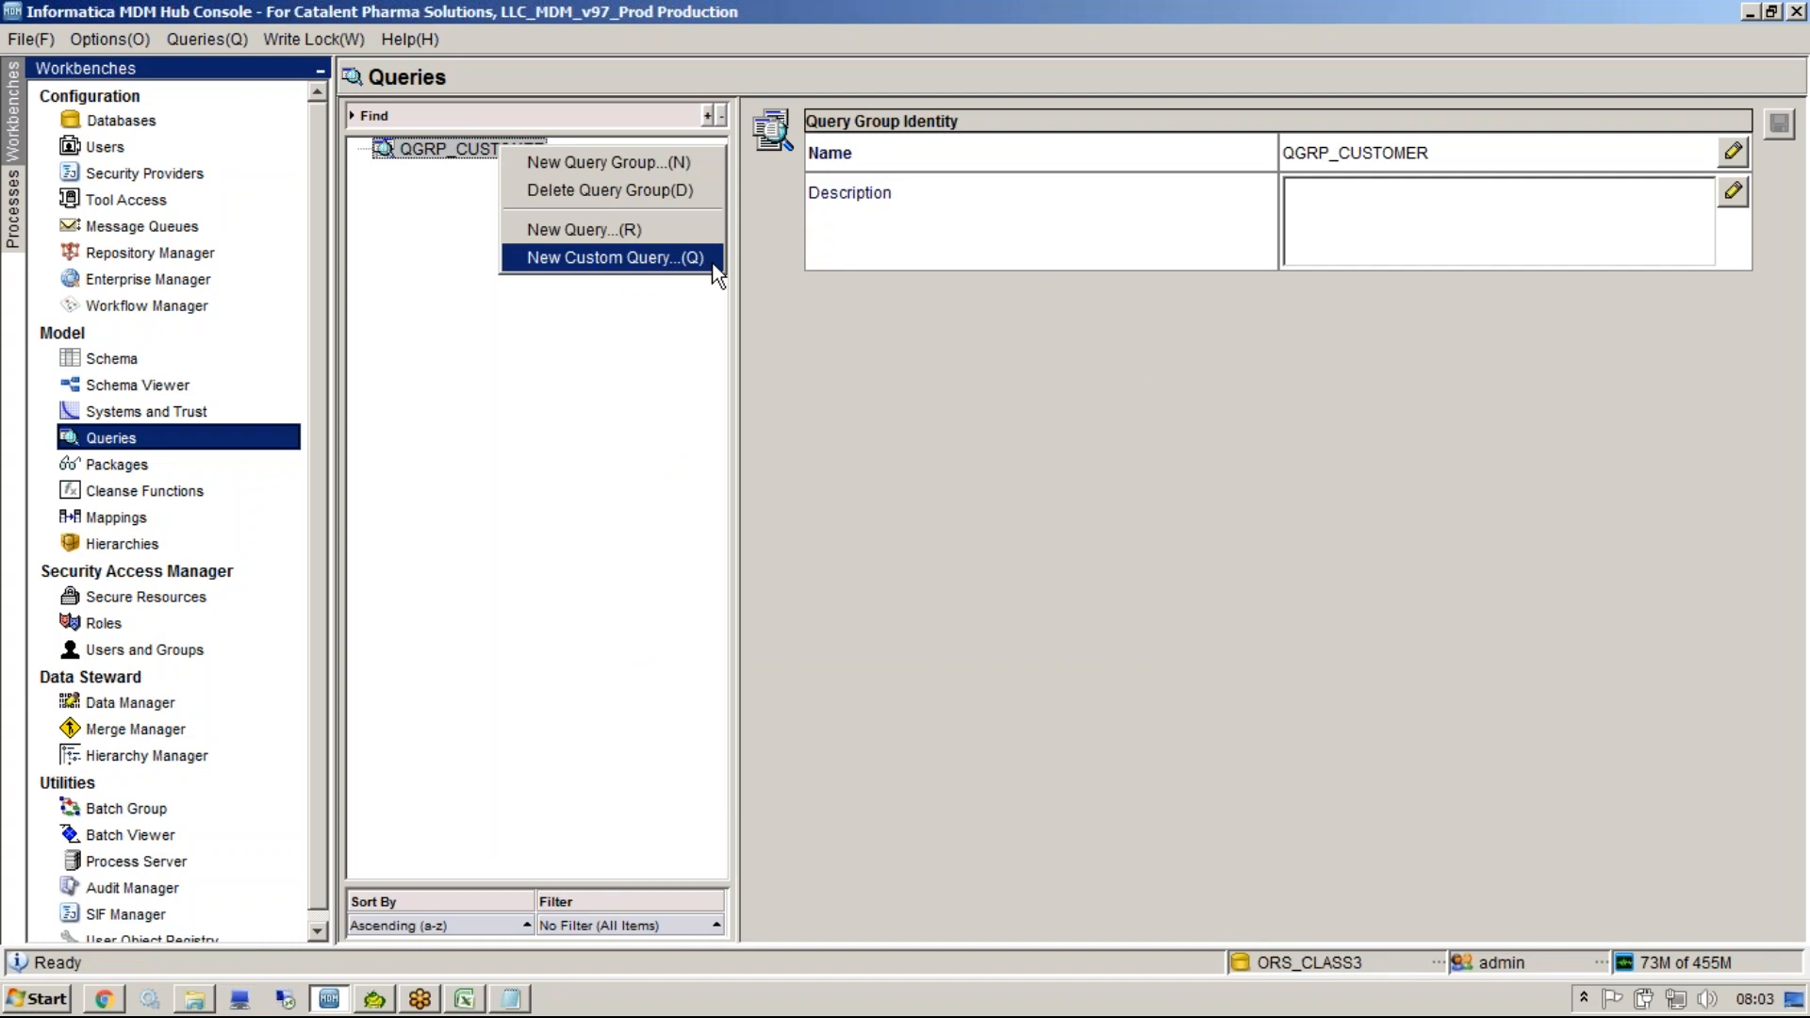
pyautogui.click(509, 998)
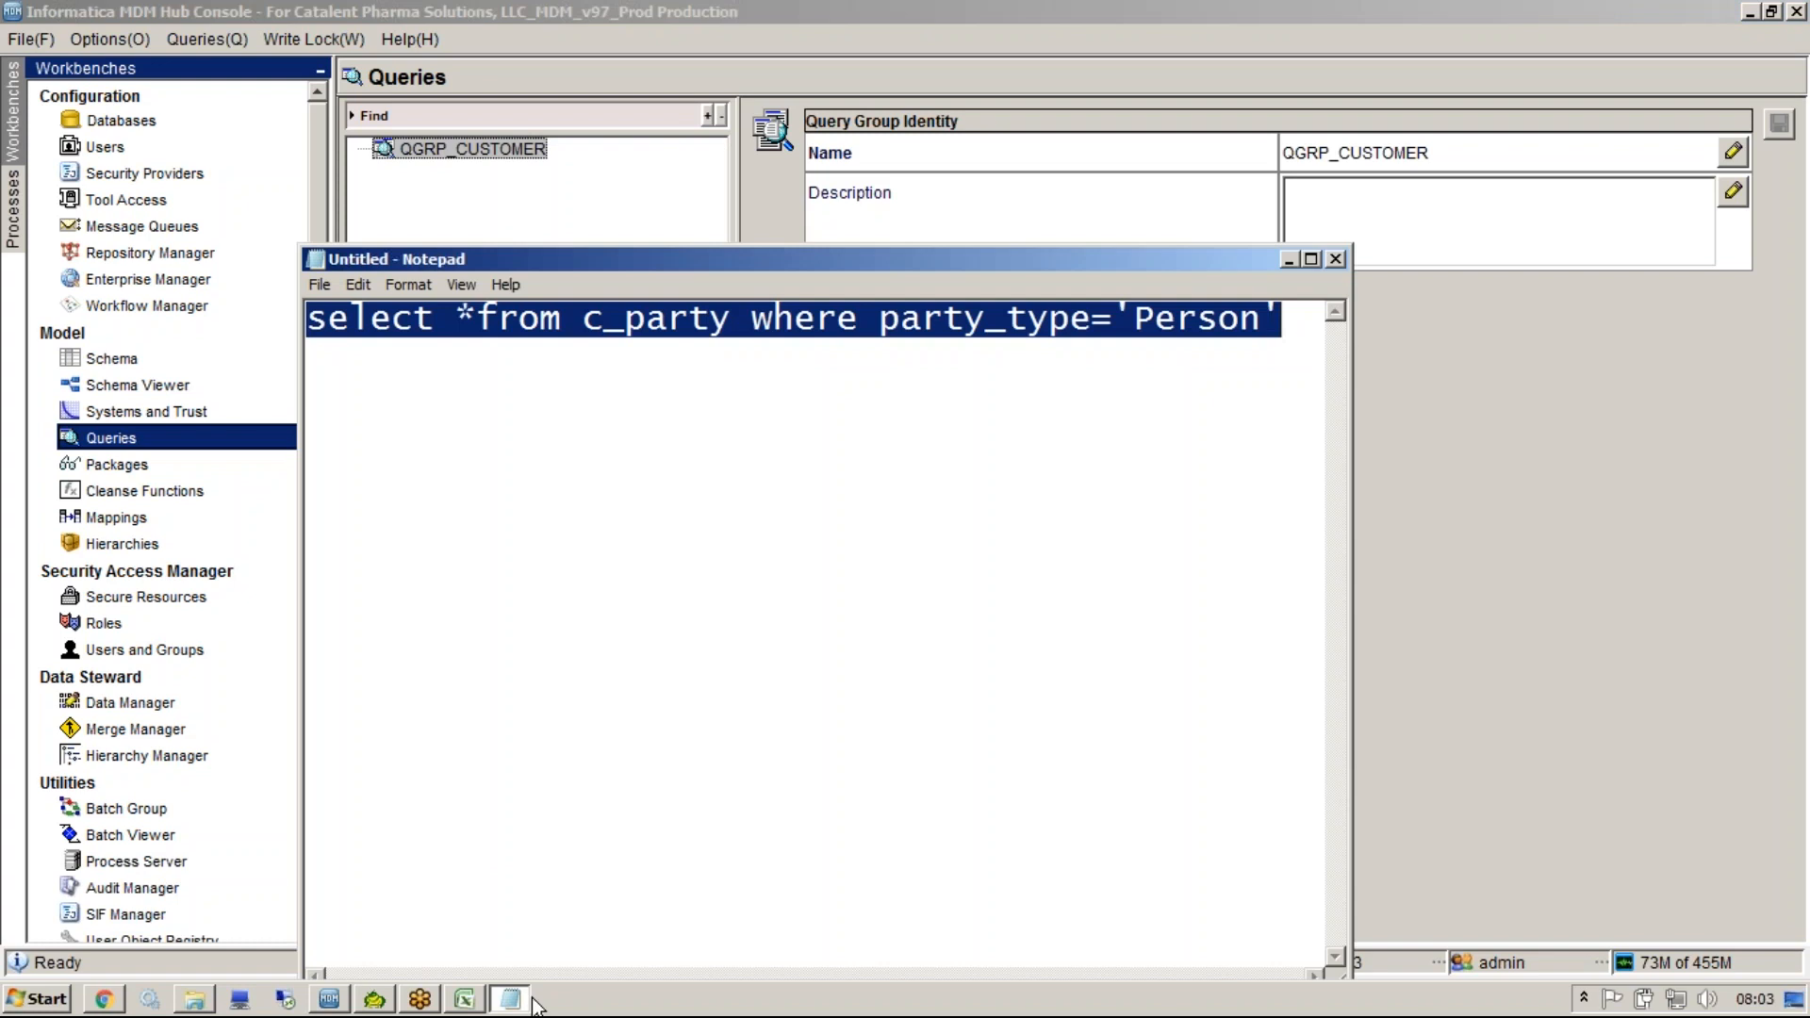
pyautogui.click(1169, 377)
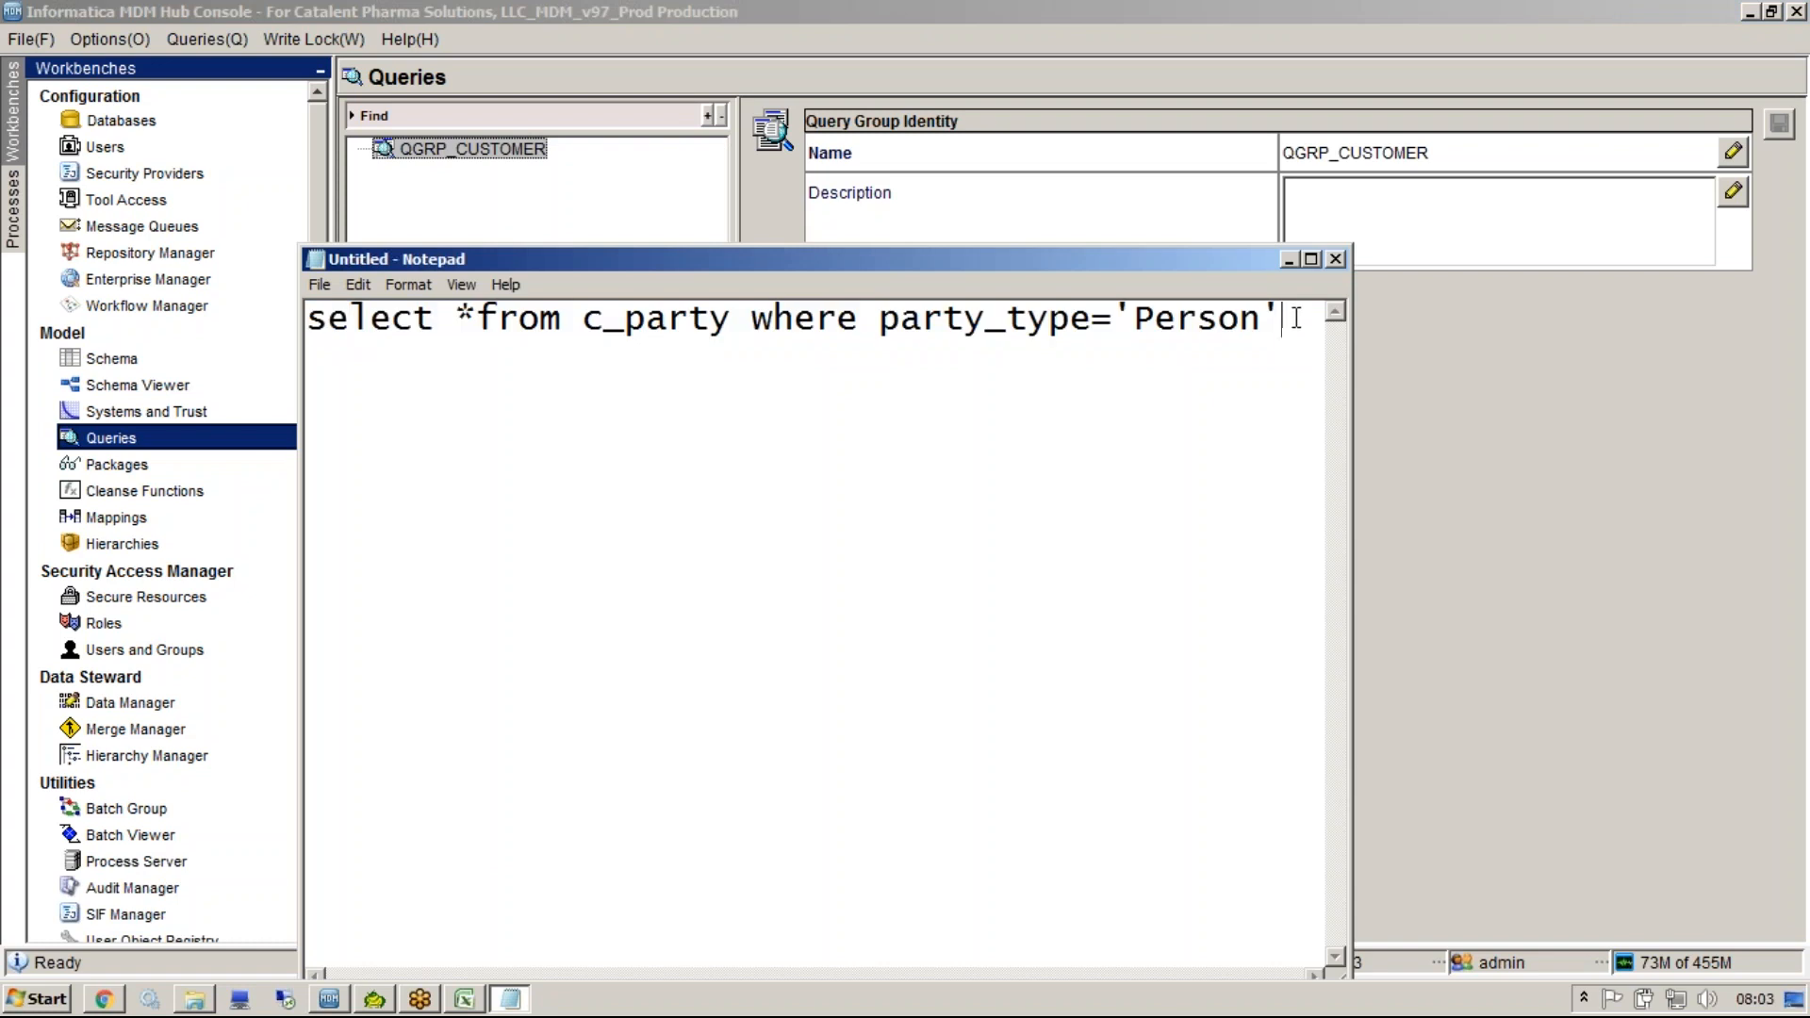
pyautogui.click(1508, 187)
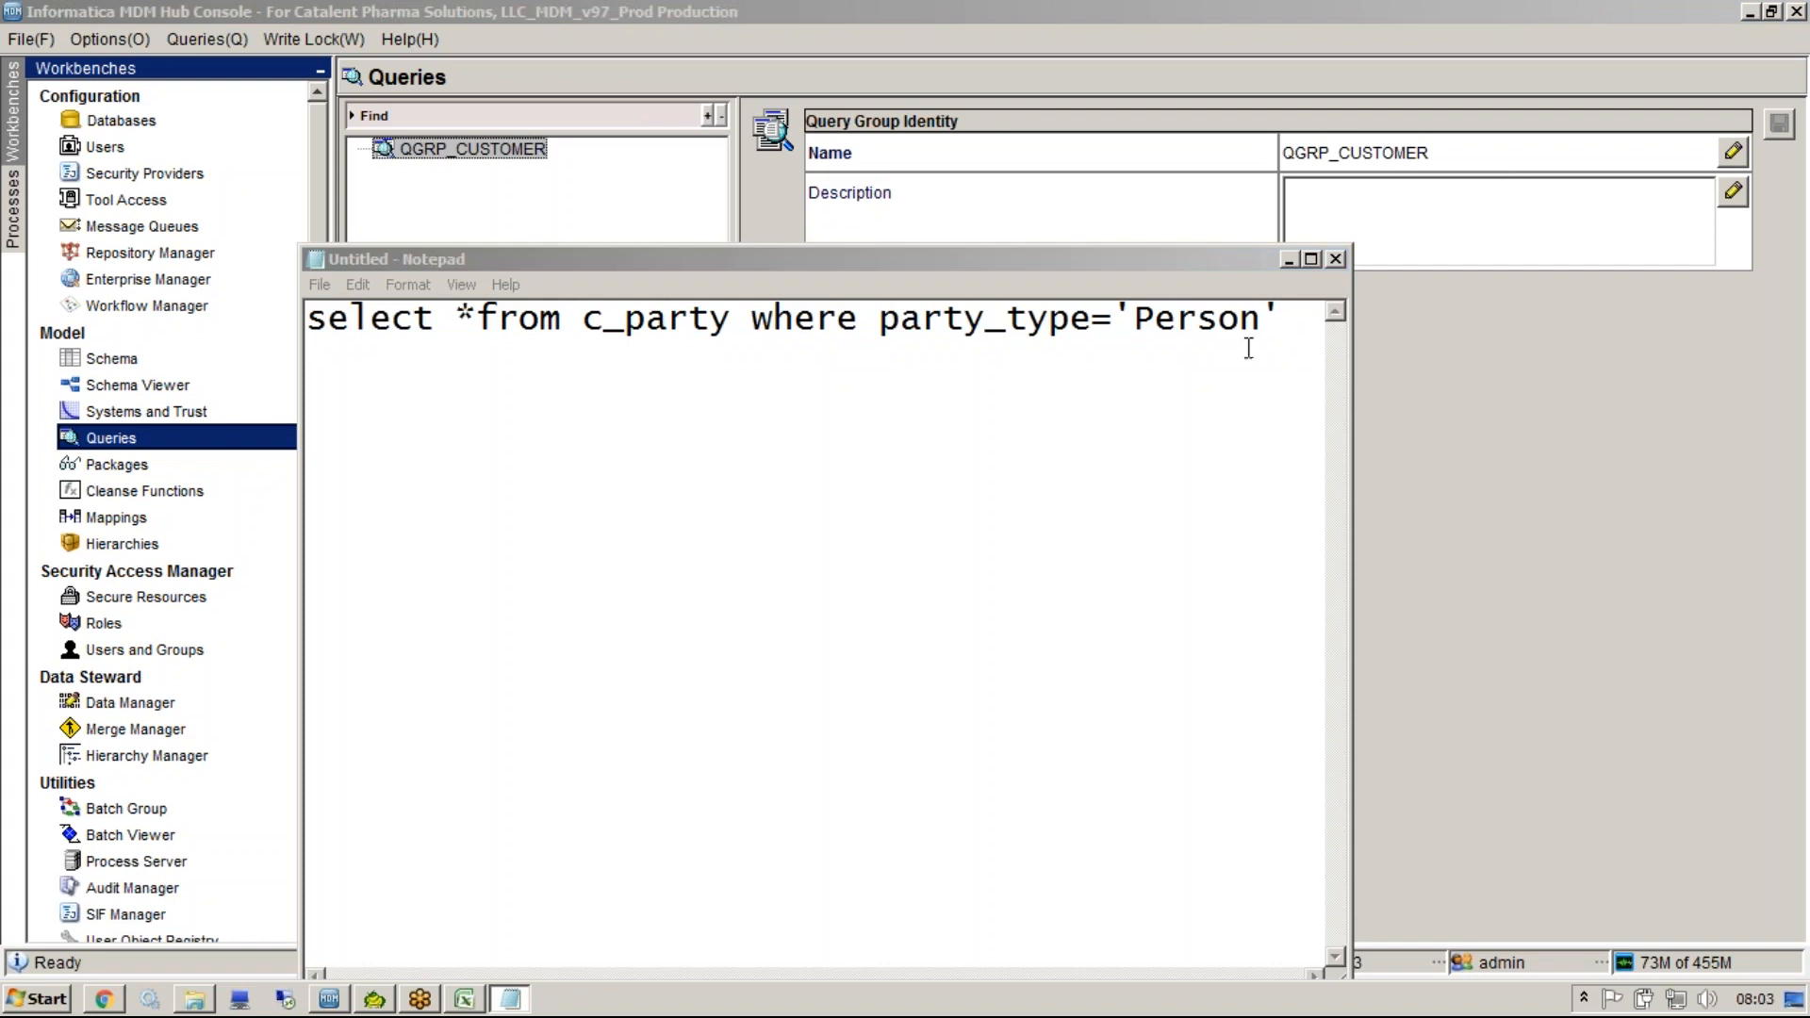
pyautogui.moveTo(1279, 330); pyautogui.dragTo(297, 294)
pyautogui.hotkey('ctrl', 'c')
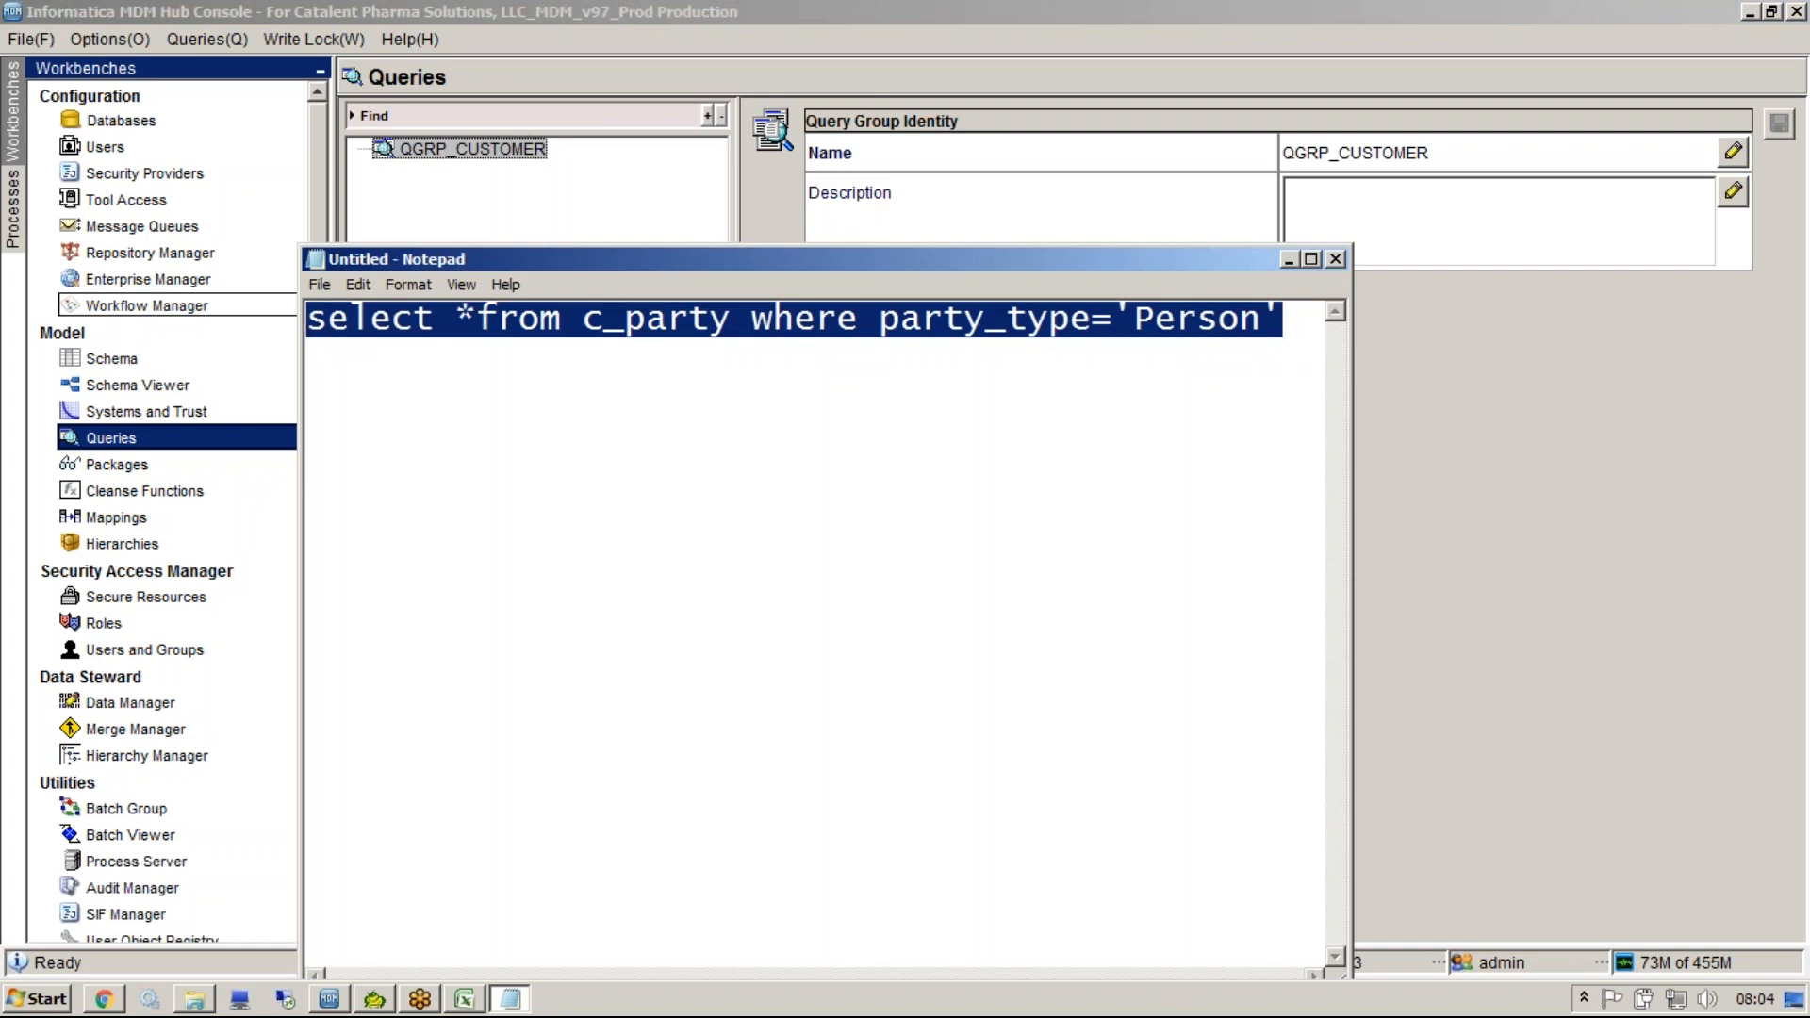
pyautogui.click(437, 206)
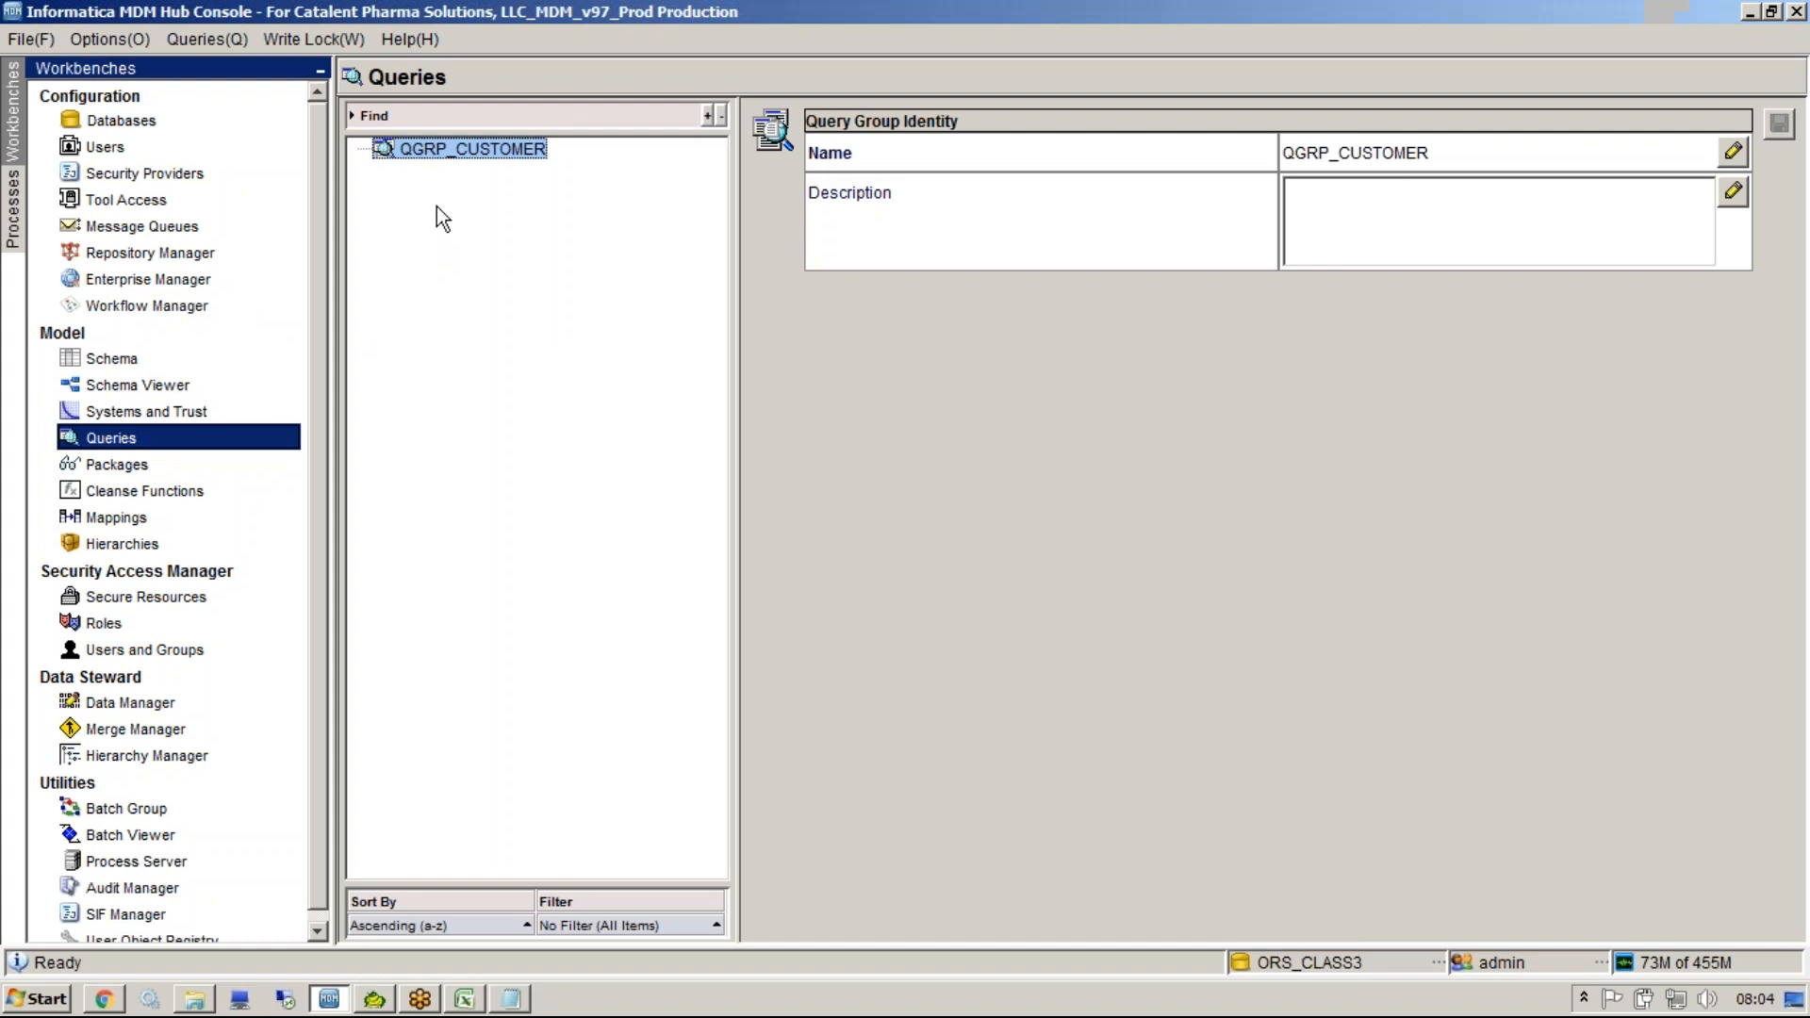
# Start a new custom query QU_CUSTOM_PARTY in QGRP_CUSTOMER and paste the SQL statement into it.
pyautogui.rightClick(467, 154)
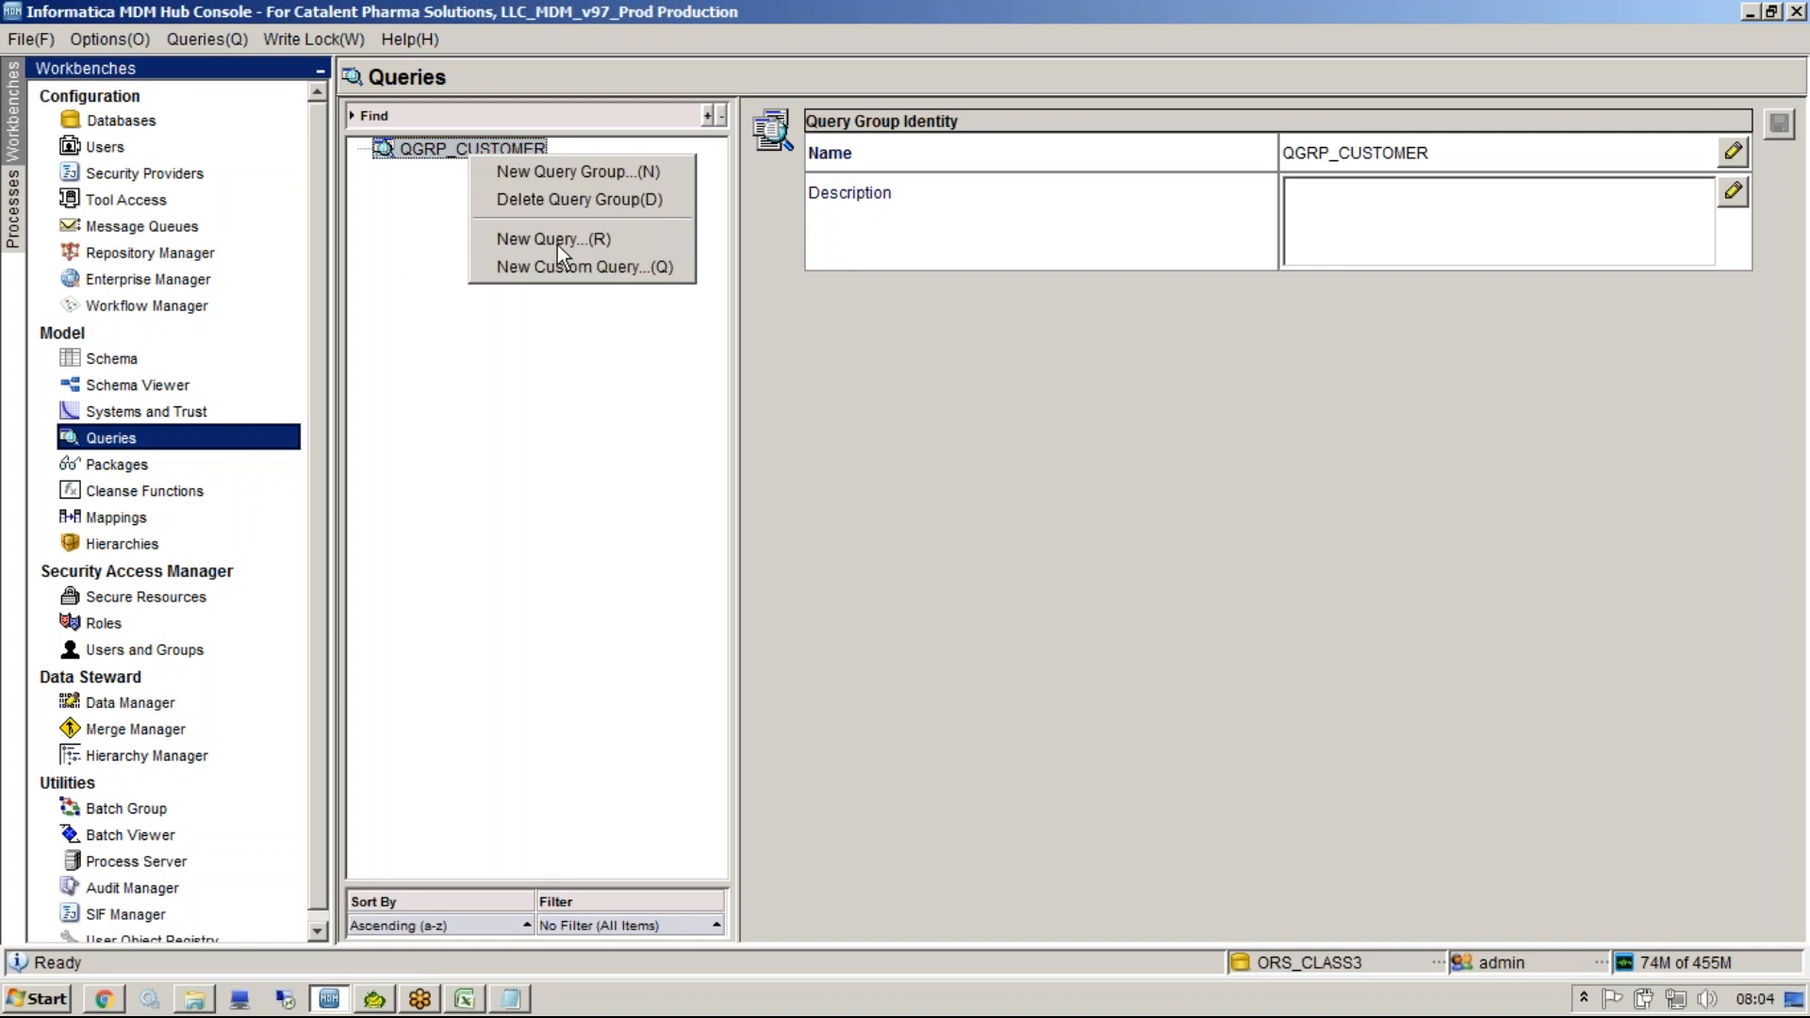
pyautogui.click(566, 270)
pyautogui.write('QU_CUSTOM_PARTY')
pyautogui.click(1033, 565)
pyautogui.hotkey('ctrl', 'v')
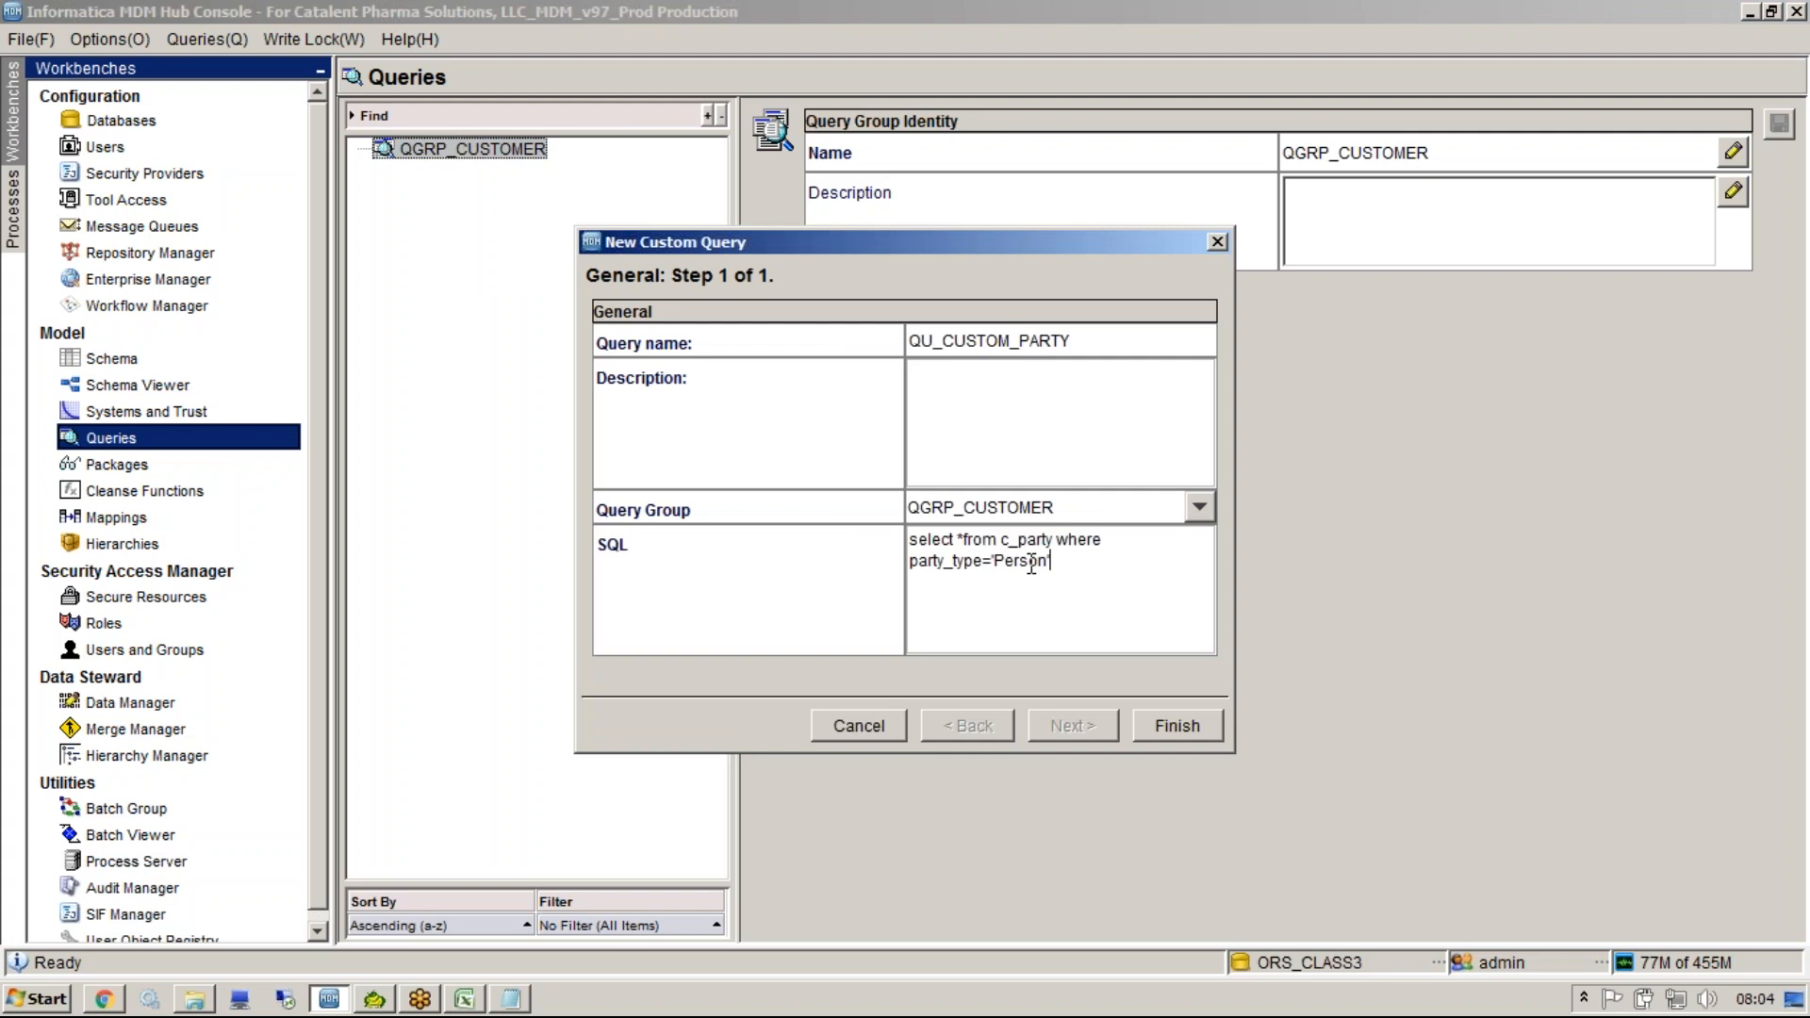
# Move the Notepad window beneath the New Custom Query dialog to compare the SQL.
pyautogui.click(514, 996)
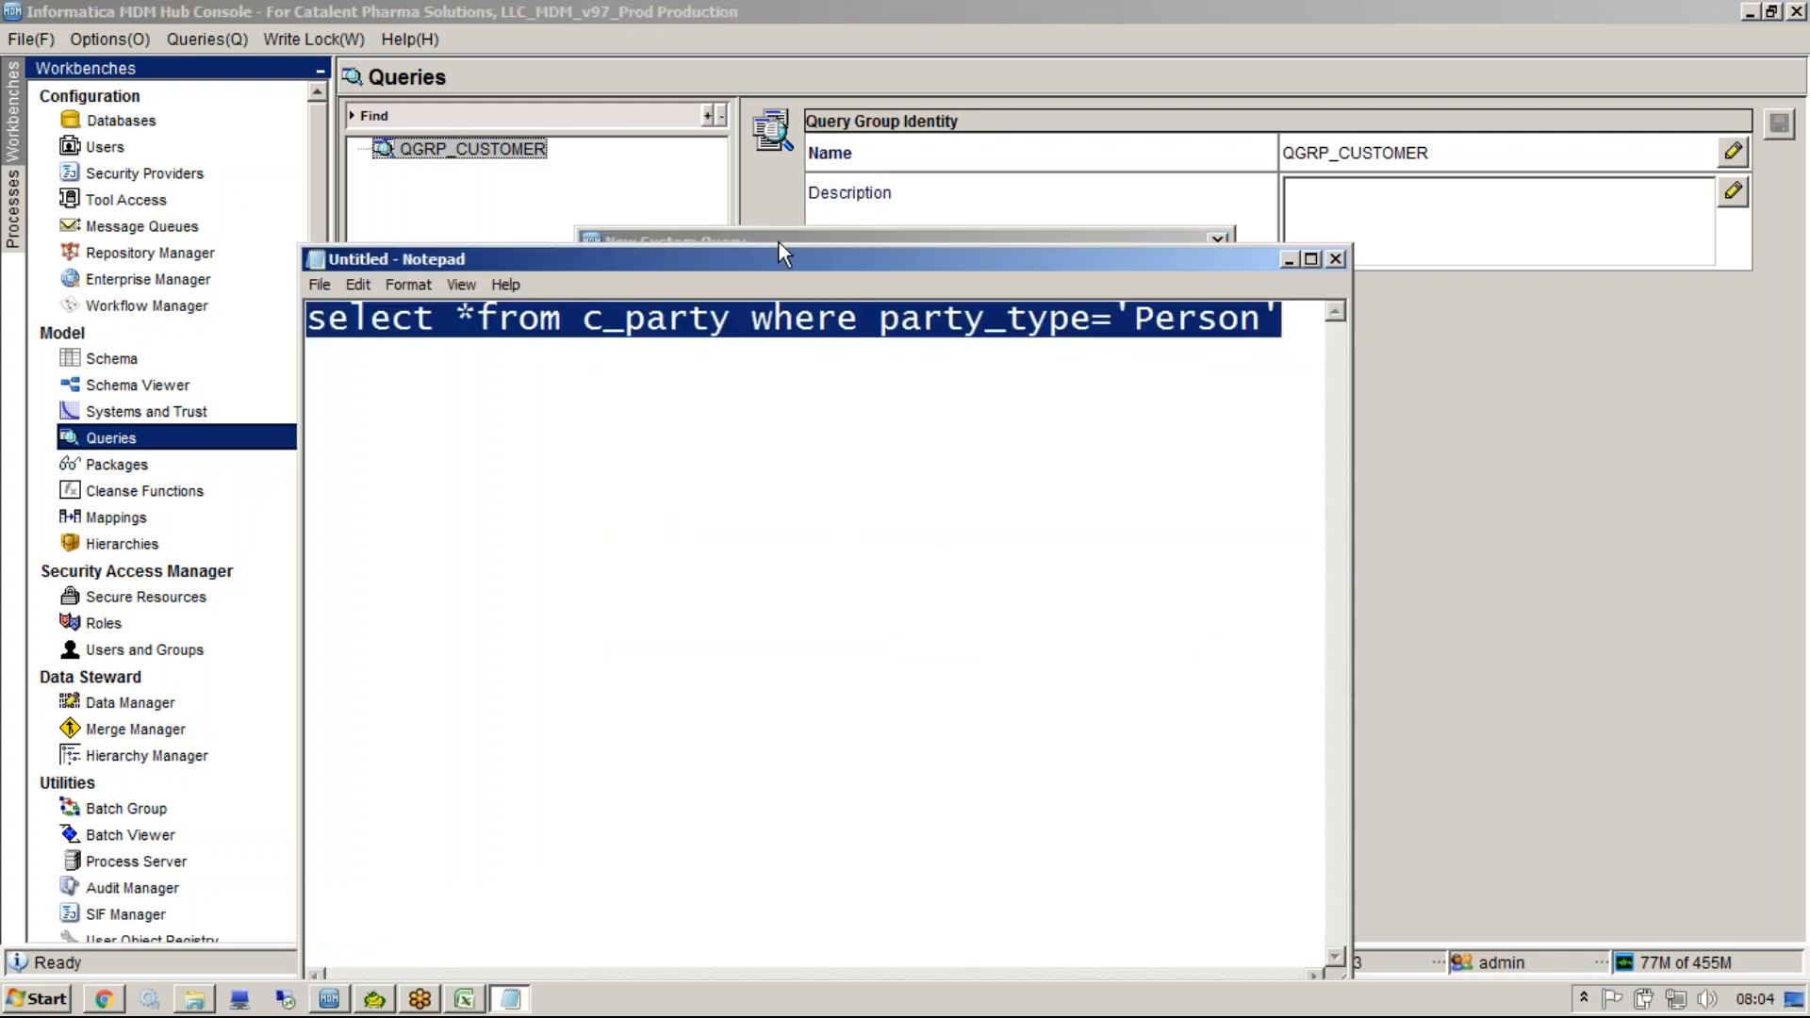
pyautogui.moveTo(766, 252); pyautogui.dragTo(884, 703)
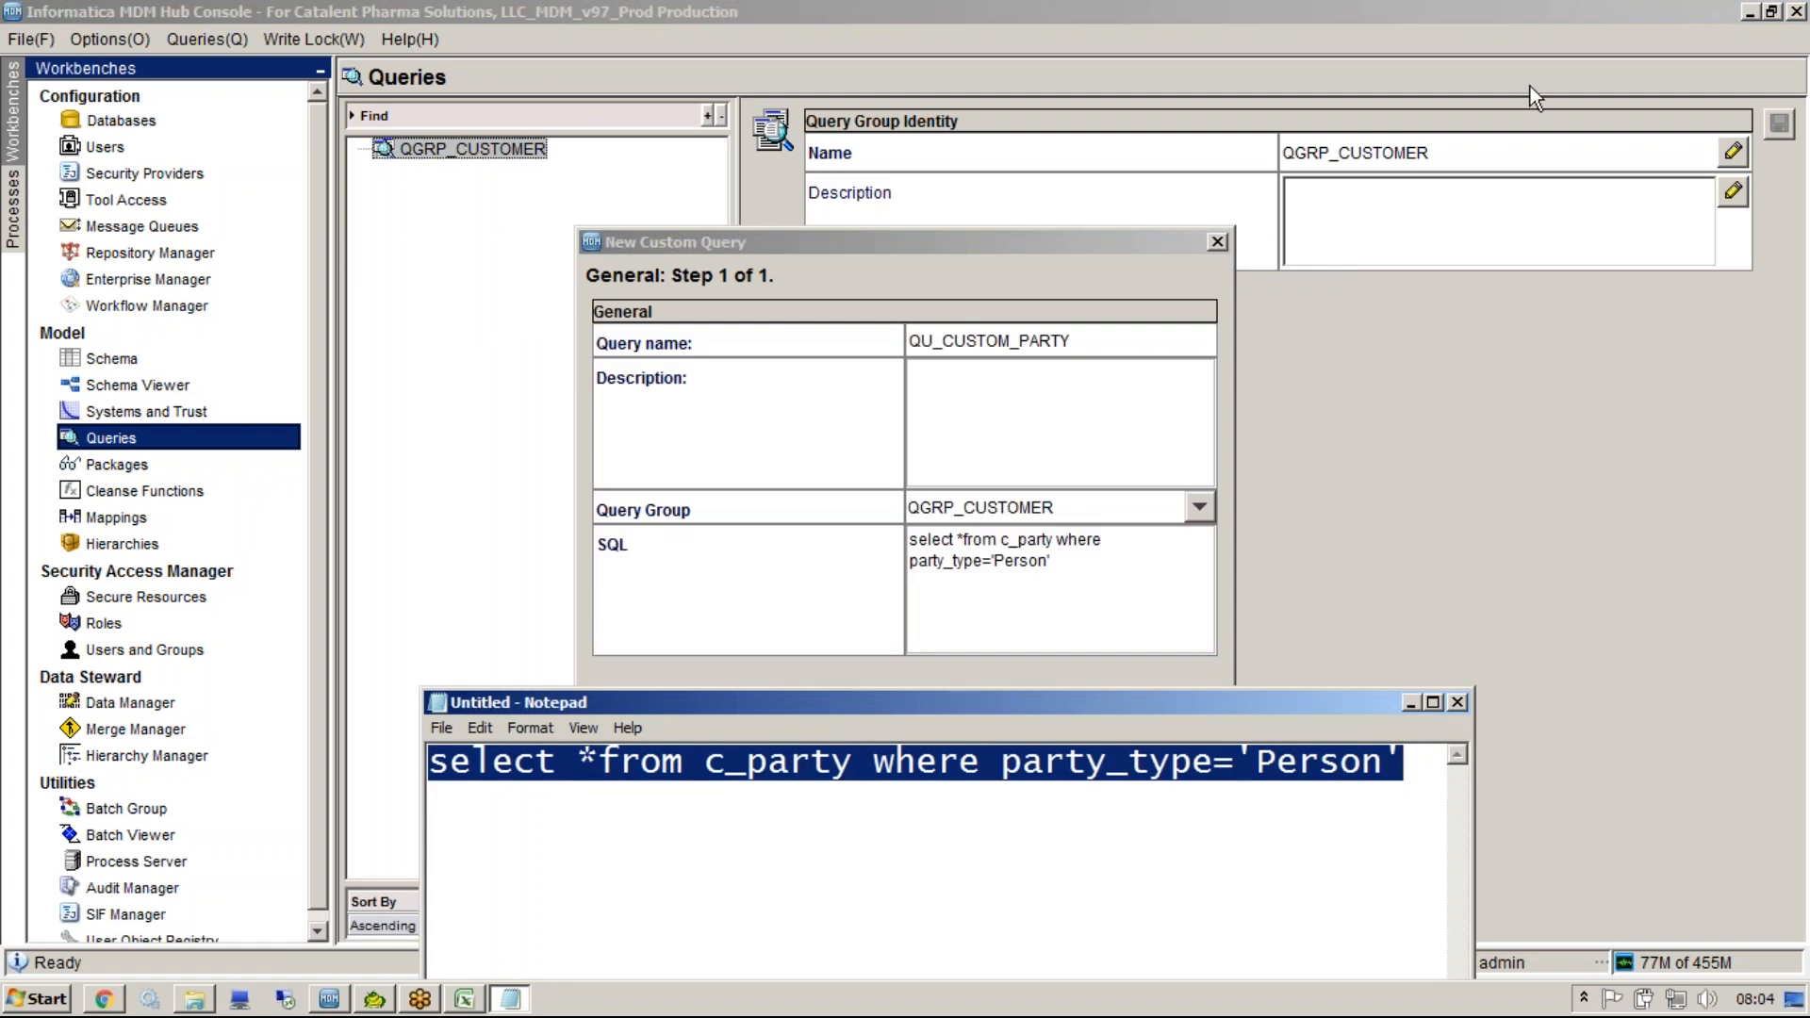
pyautogui.click(1527, 54)
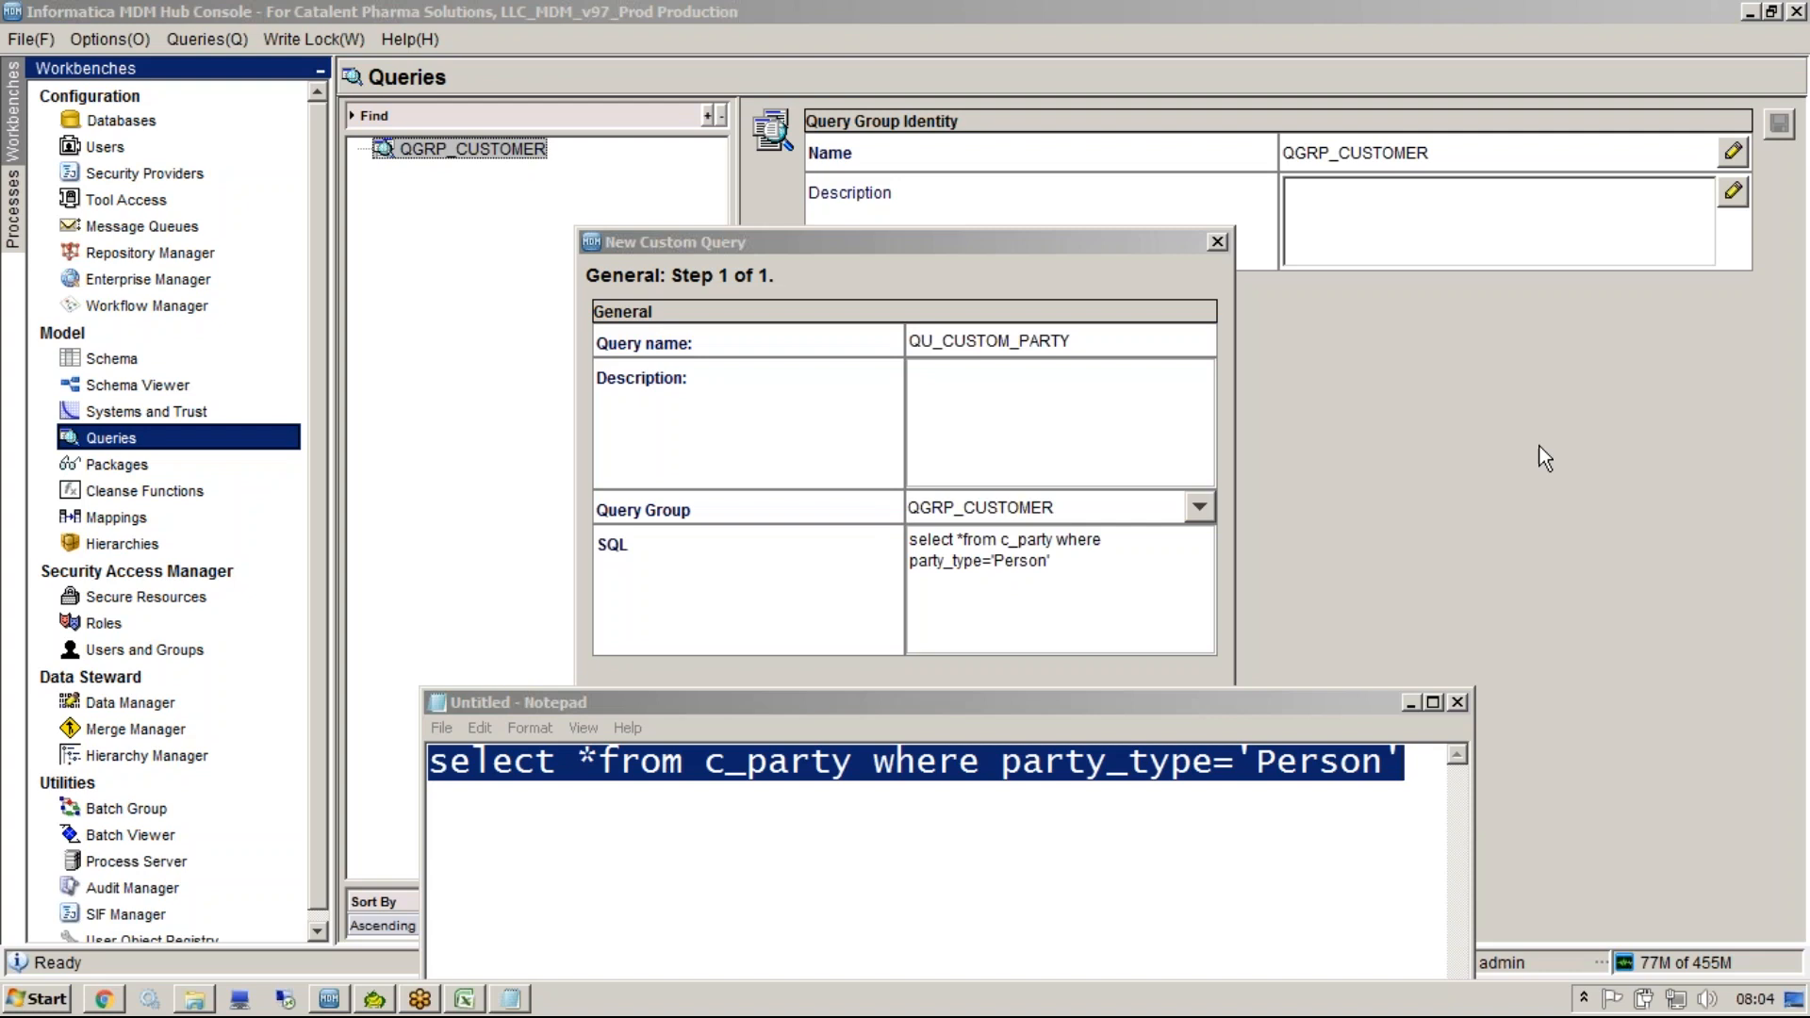
# Finish creating the QU_CUSTOM_PARTY custom query.
pyautogui.moveTo(1424, 699)
pyautogui.mouseDown()
pyautogui.moveTo(528, 723)
pyautogui.moveTo(687, 891)
pyautogui.moveTo(1357, 896)
pyautogui.moveTo(1414, 726)
pyautogui.moveTo(1523, 596)
pyautogui.moveTo(1368, 570)
pyautogui.mouseUp()
pyautogui.moveTo(1101, 581); pyautogui.dragTo(1133, 651)
pyautogui.moveTo(1100, 580); pyautogui.dragTo(1159, 530)
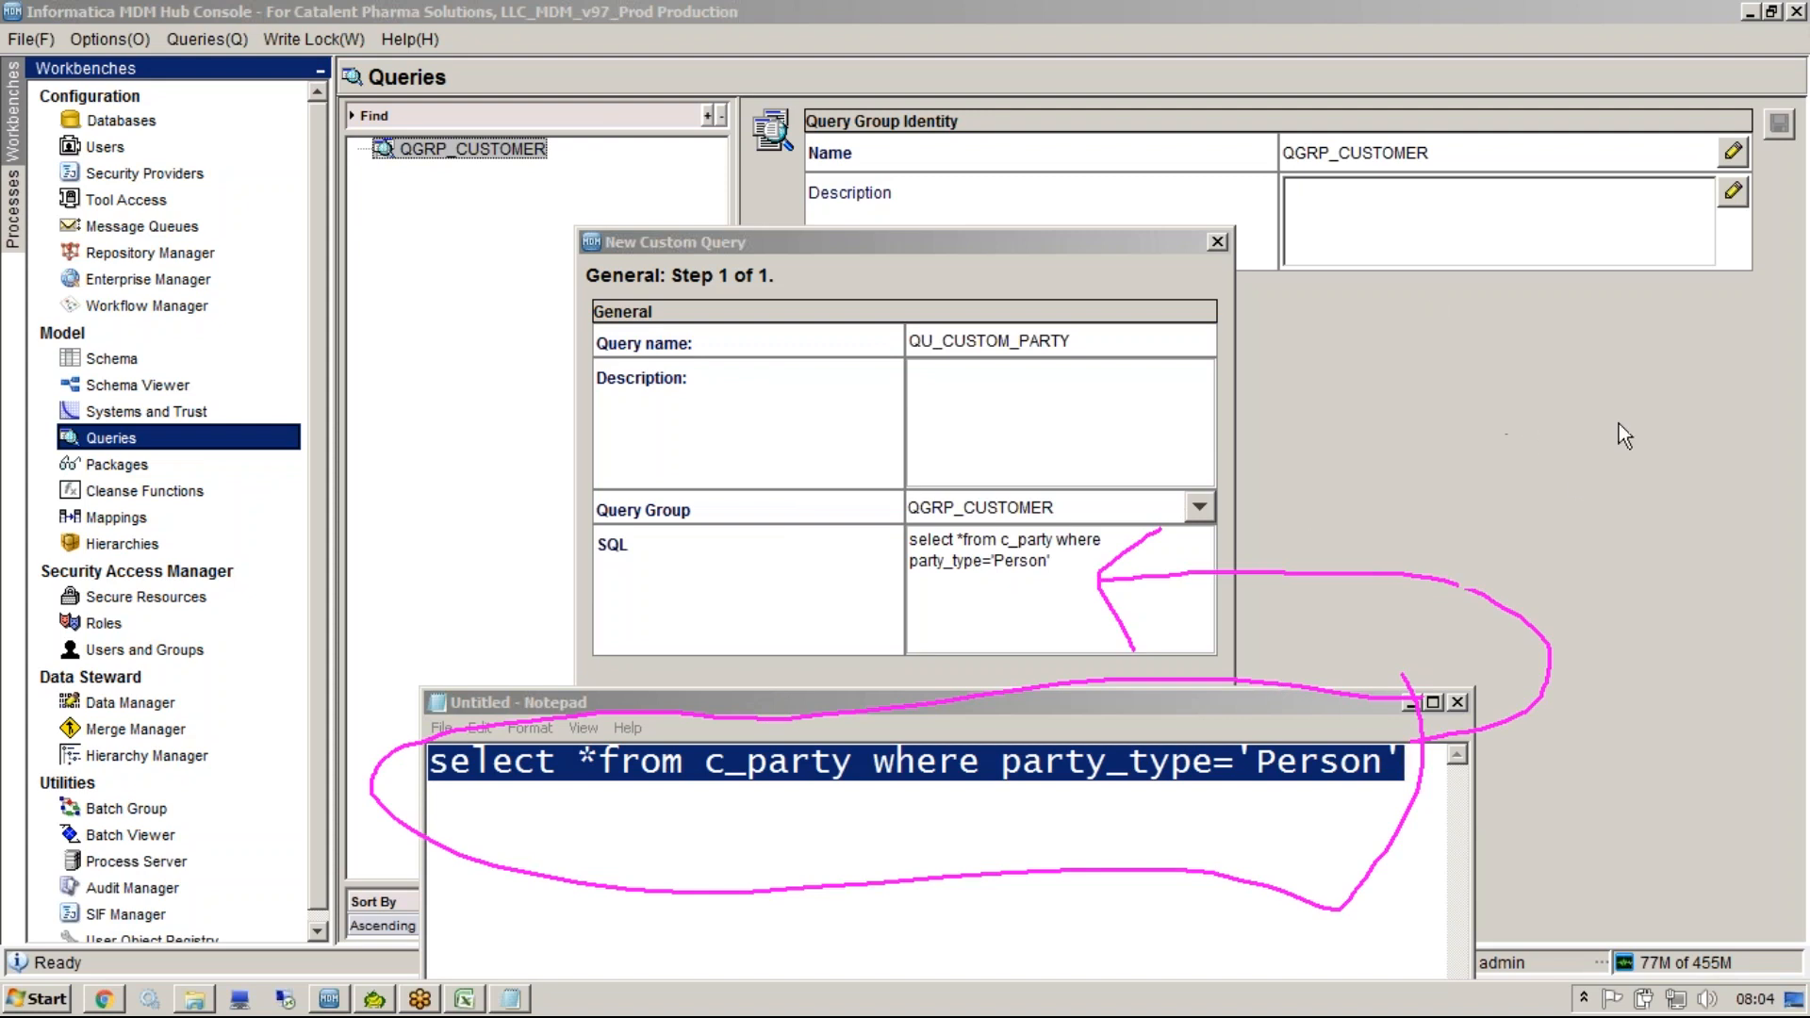
pyautogui.press('Escape')
pyautogui.click(1072, 436)
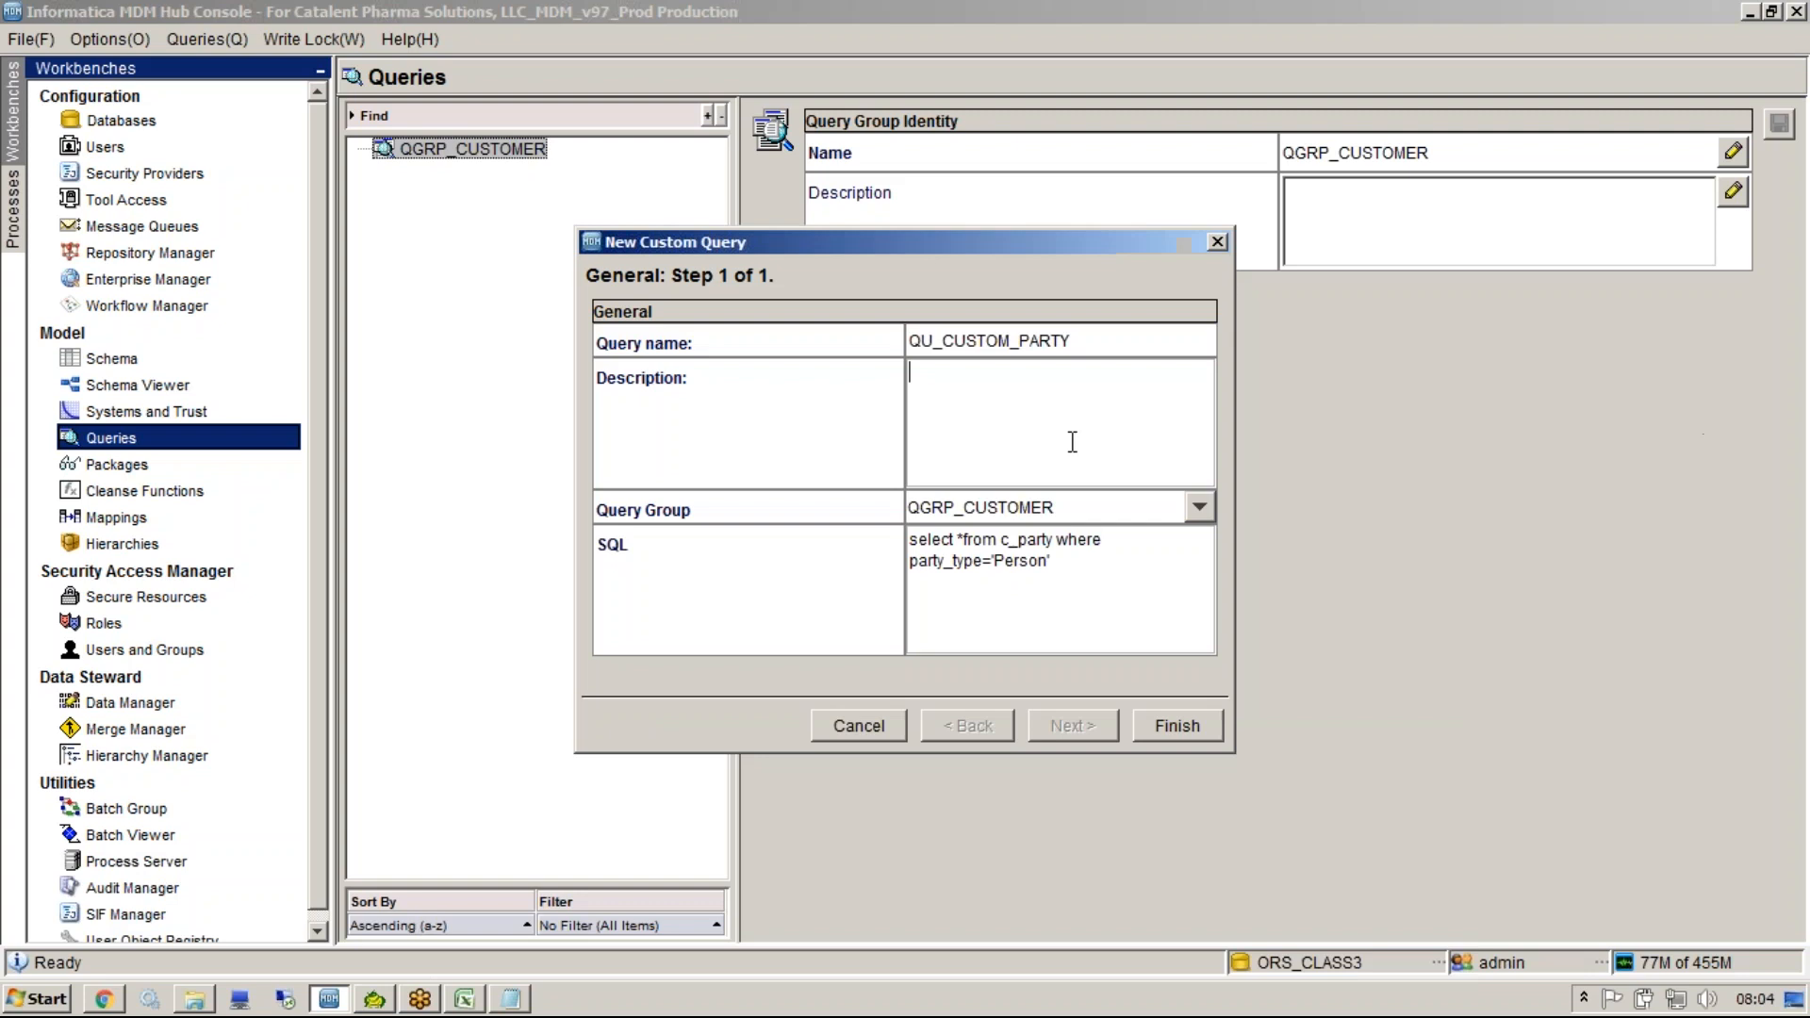
pyautogui.click(1175, 725)
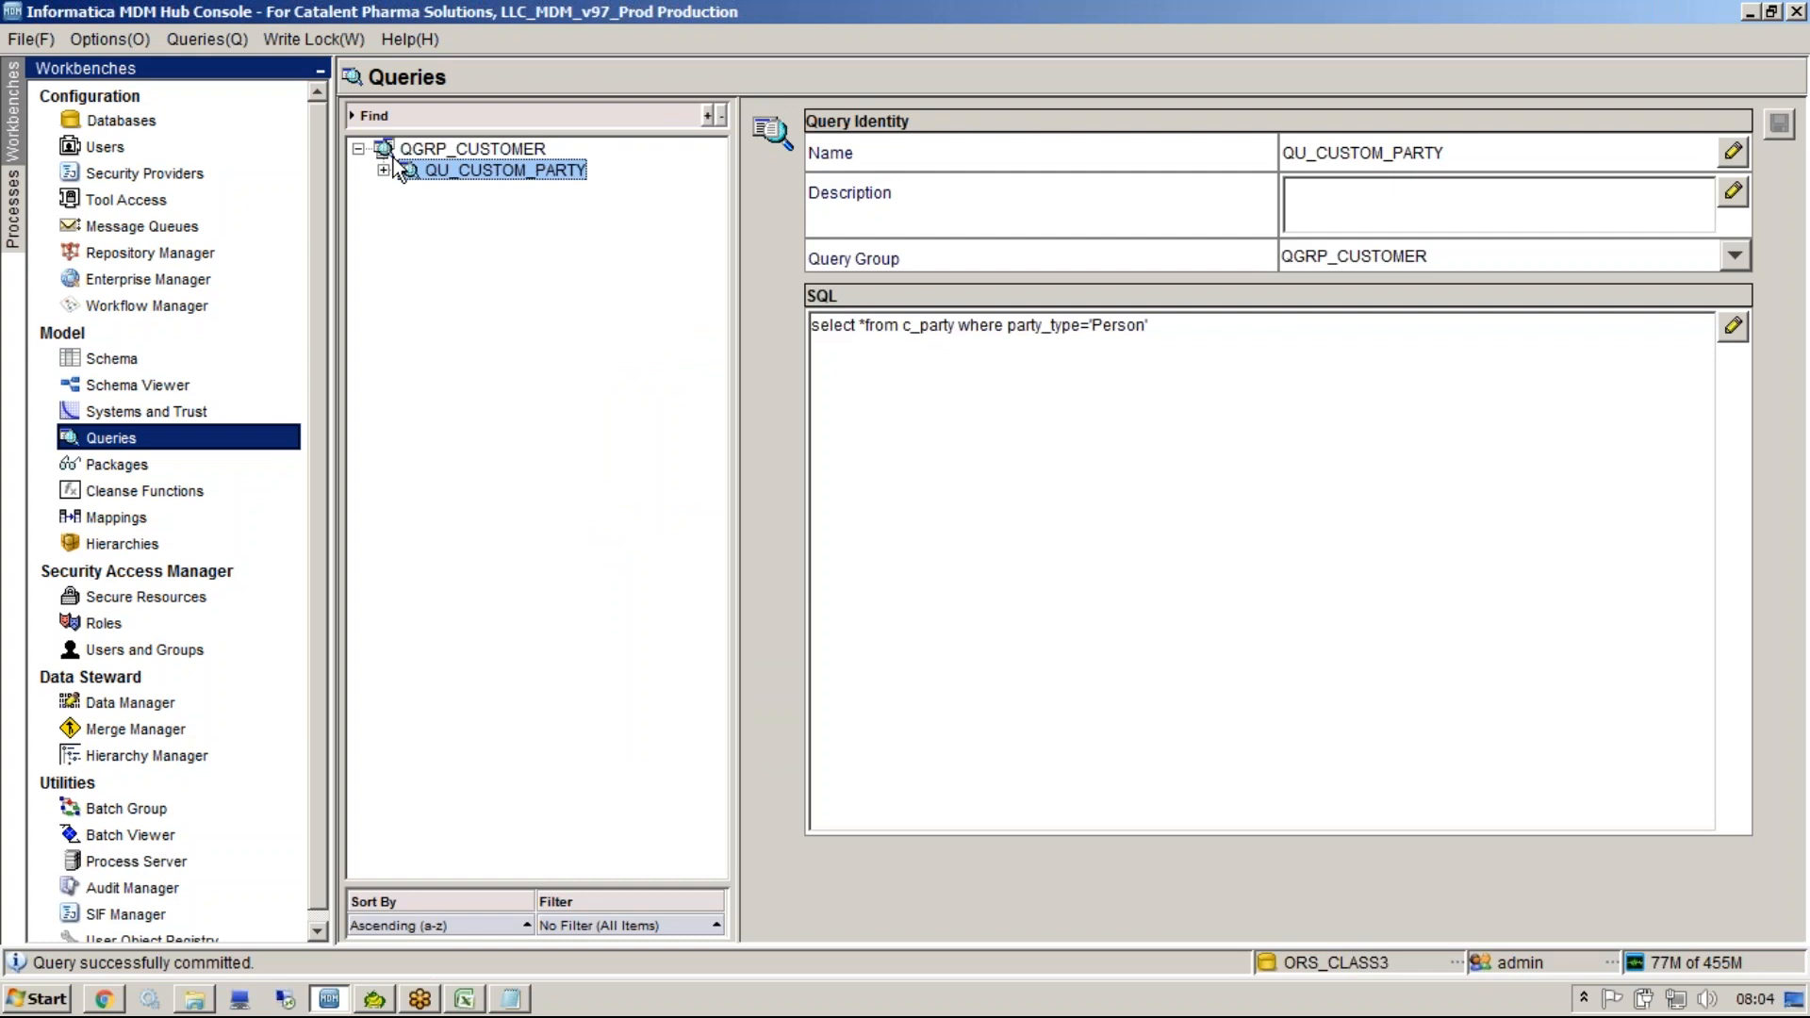
# Expand QU_CUSTOM_PARTY and open its View to display the query results.
pyautogui.click(383, 172)
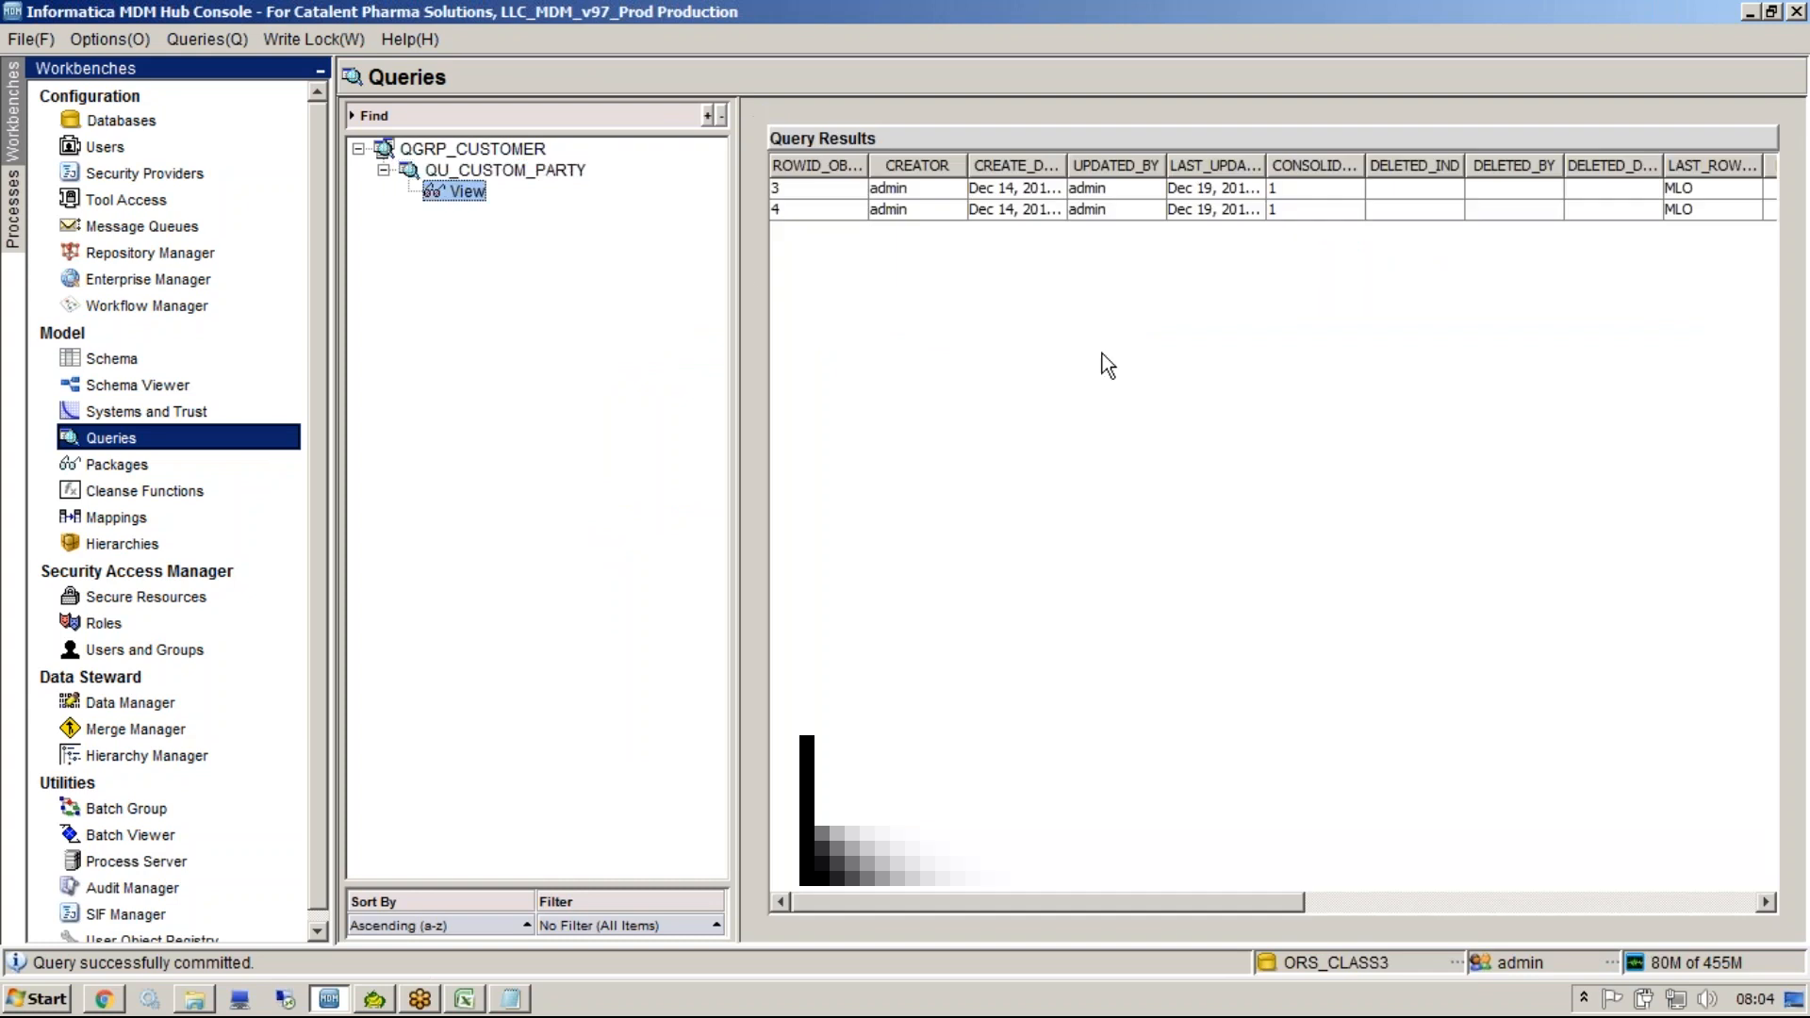
pyautogui.click(486, 171)
pyautogui.tripleClick(1020, 342)
pyautogui.click(468, 191)
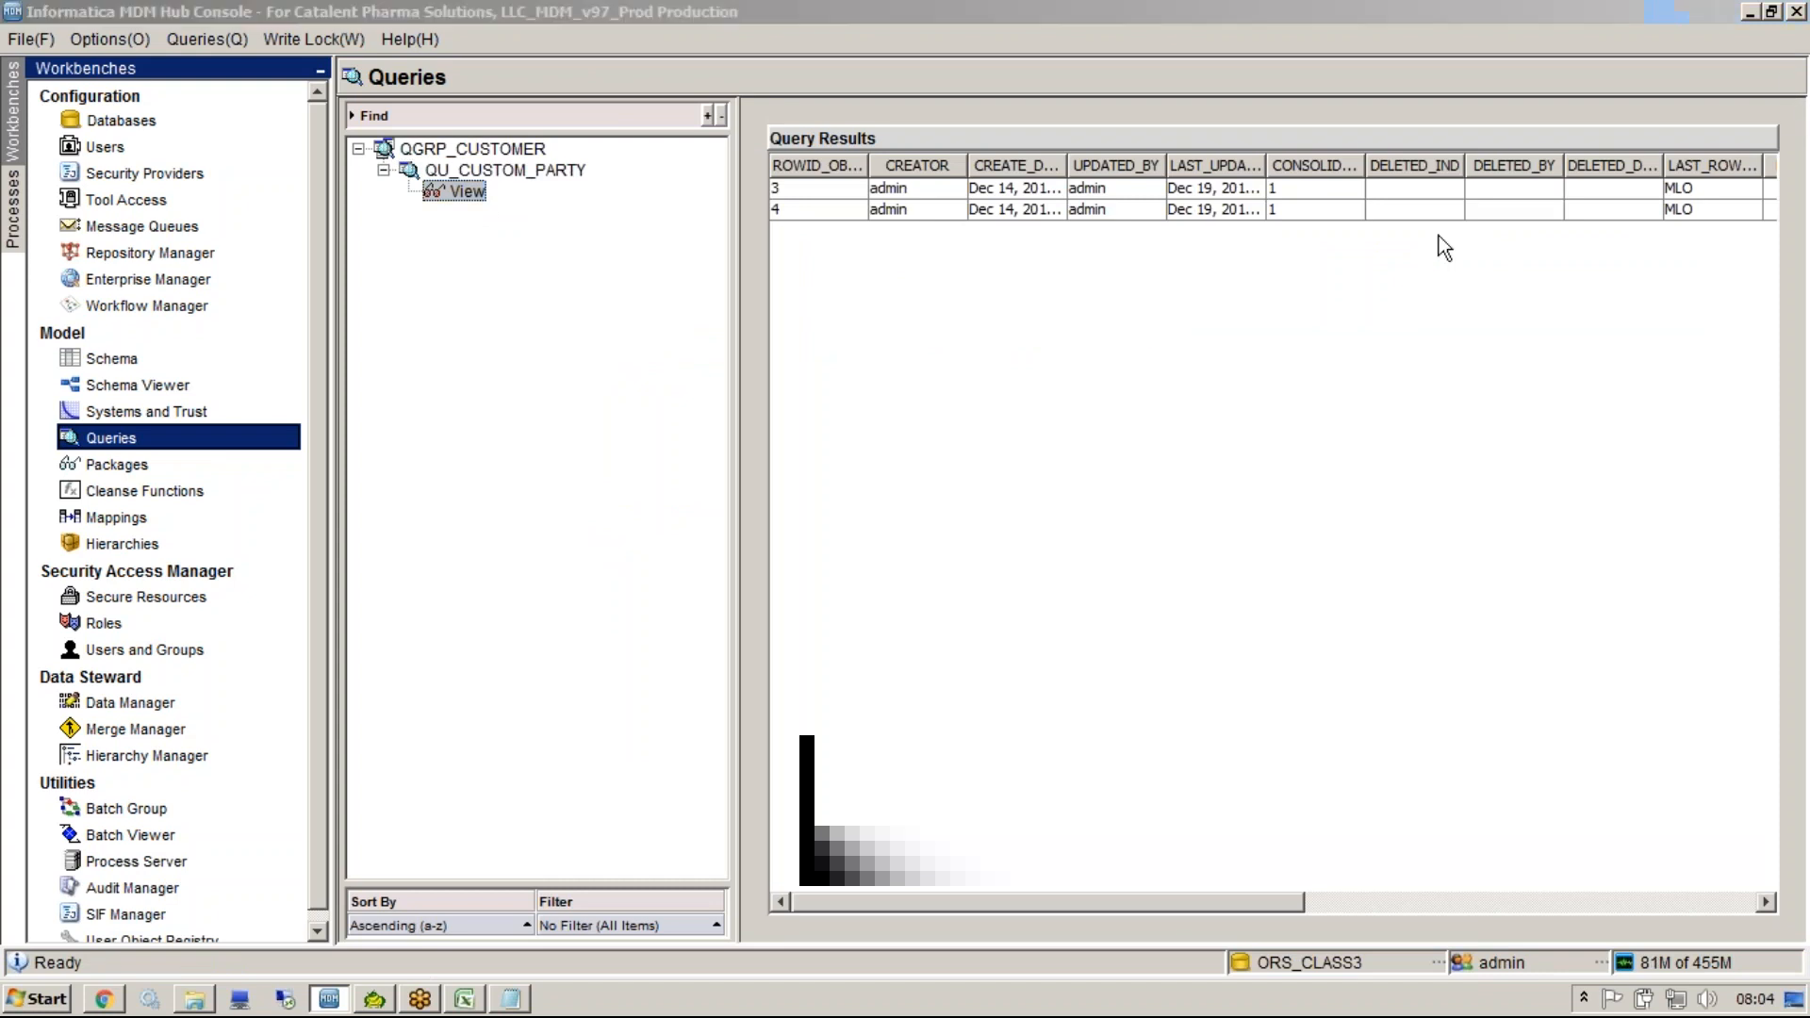
# Compare the saved custom query's SQL with the statement in Notepad.
pyautogui.click(471, 149)
pyautogui.click(505, 173)
pyautogui.rightClick(494, 151)
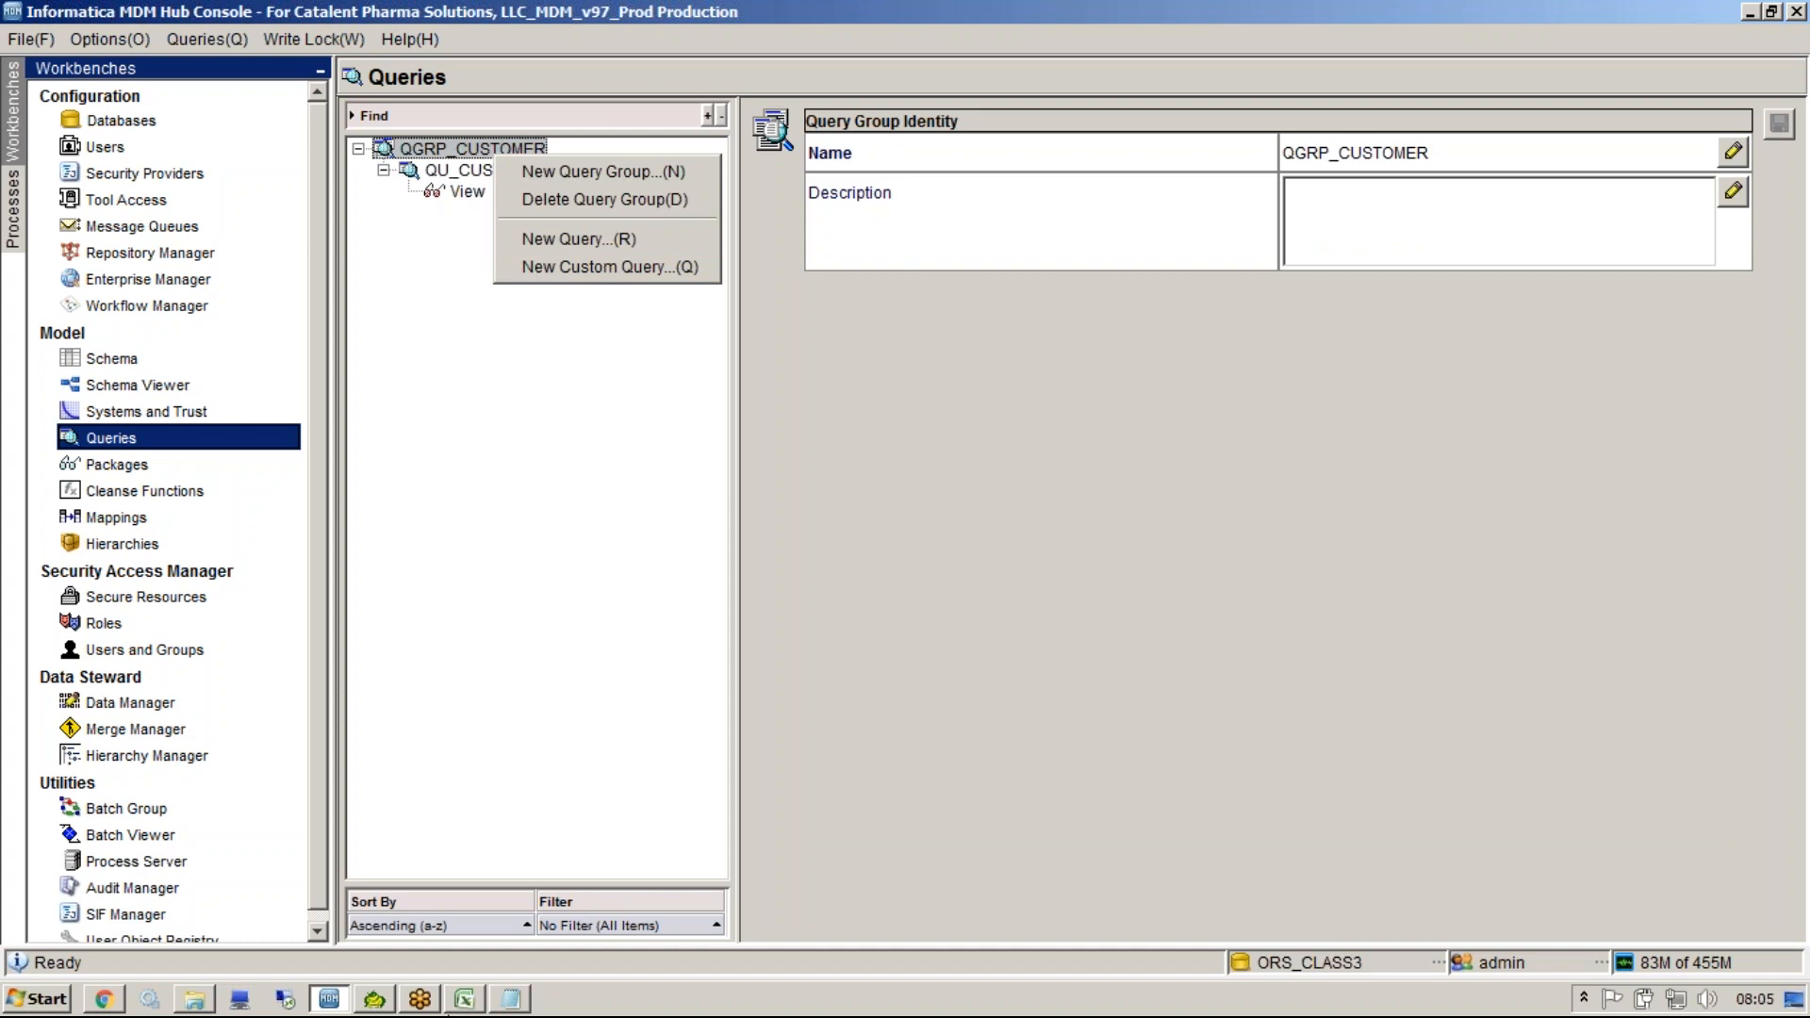
pyautogui.click(510, 998)
pyautogui.click(807, 833)
pyautogui.moveTo(1381, 814); pyautogui.dragTo(472, 614)
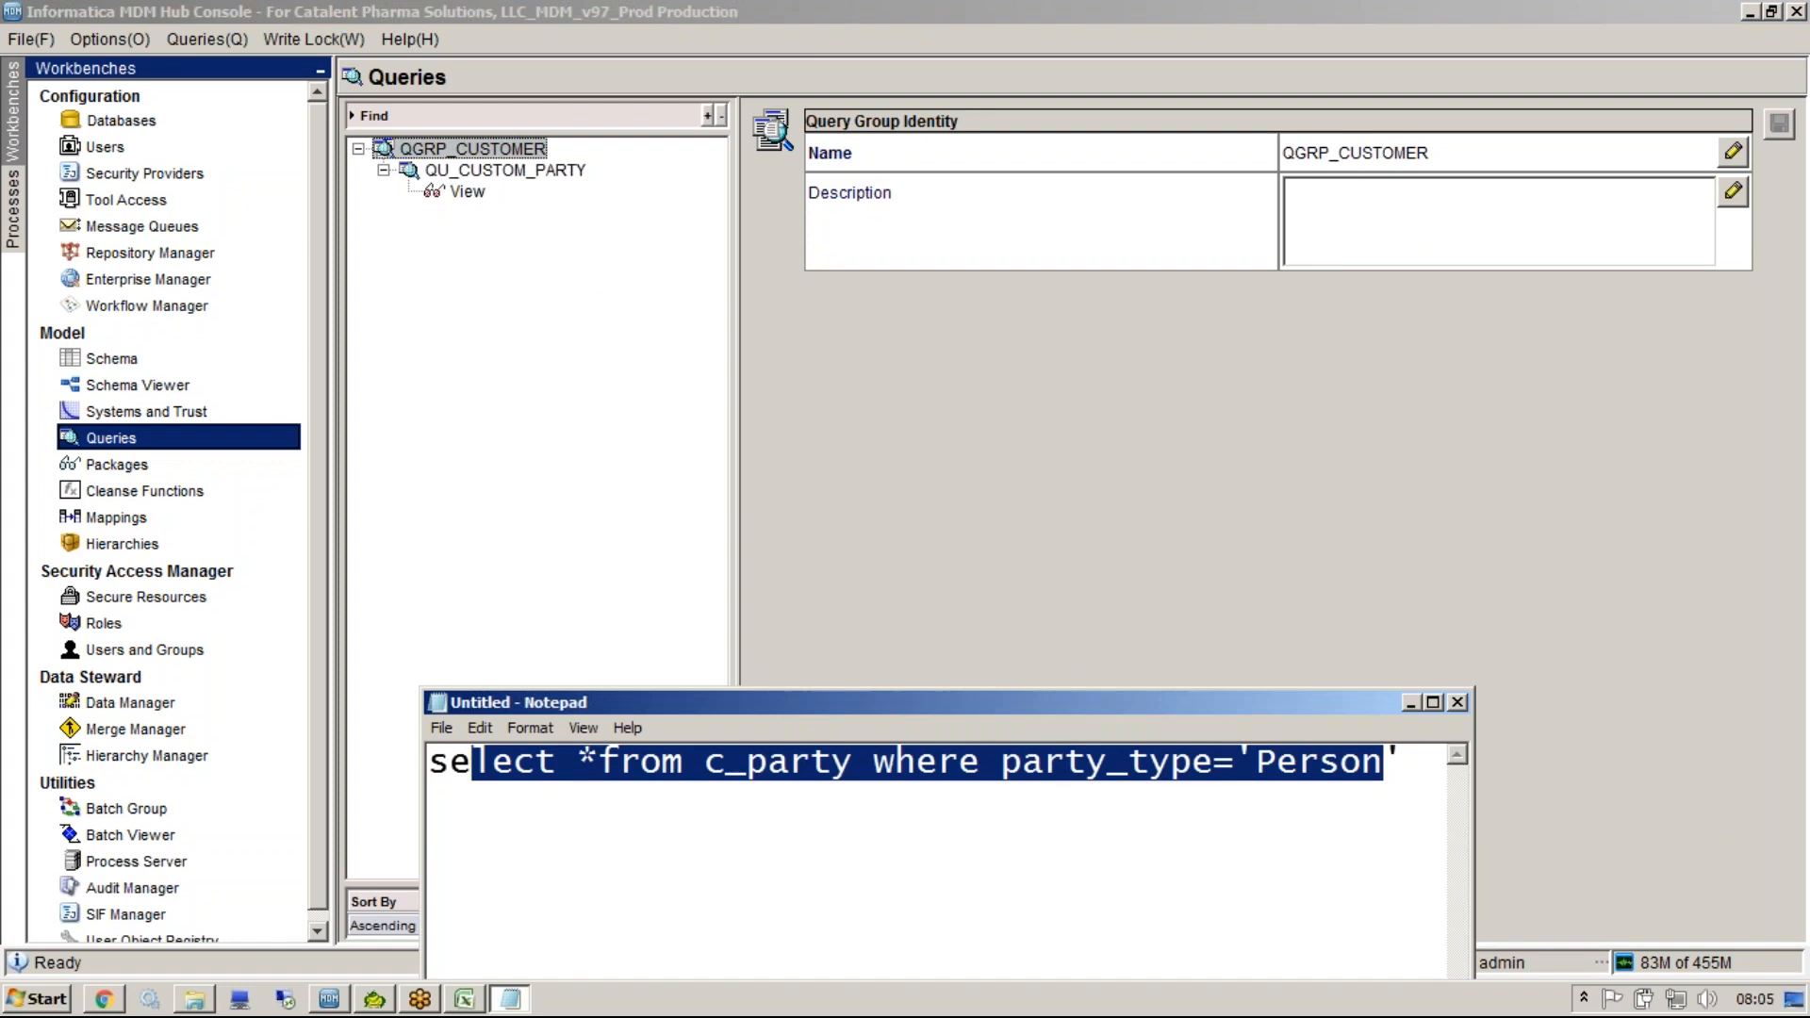
pyautogui.click(503, 297)
pyautogui.click(498, 174)
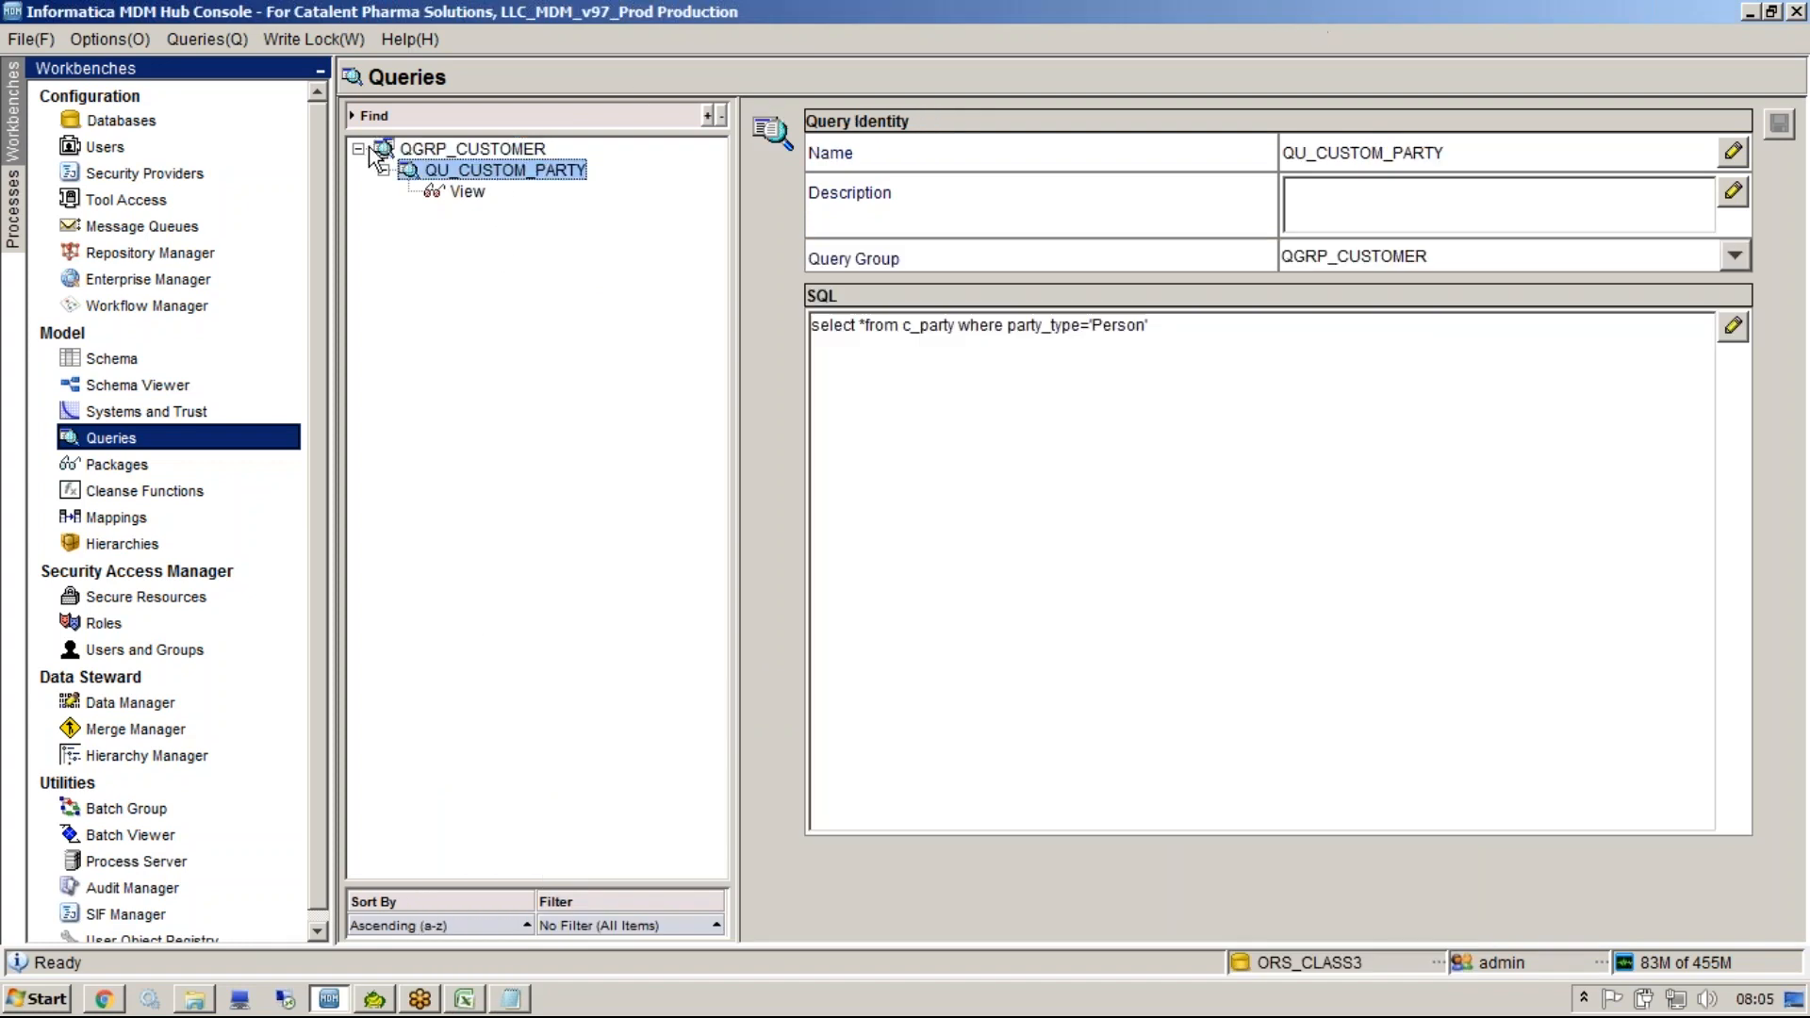
# Start a new query named QU_PARTY in the QGRP_CUSTOMER group.
pyautogui.rightClick(457, 152)
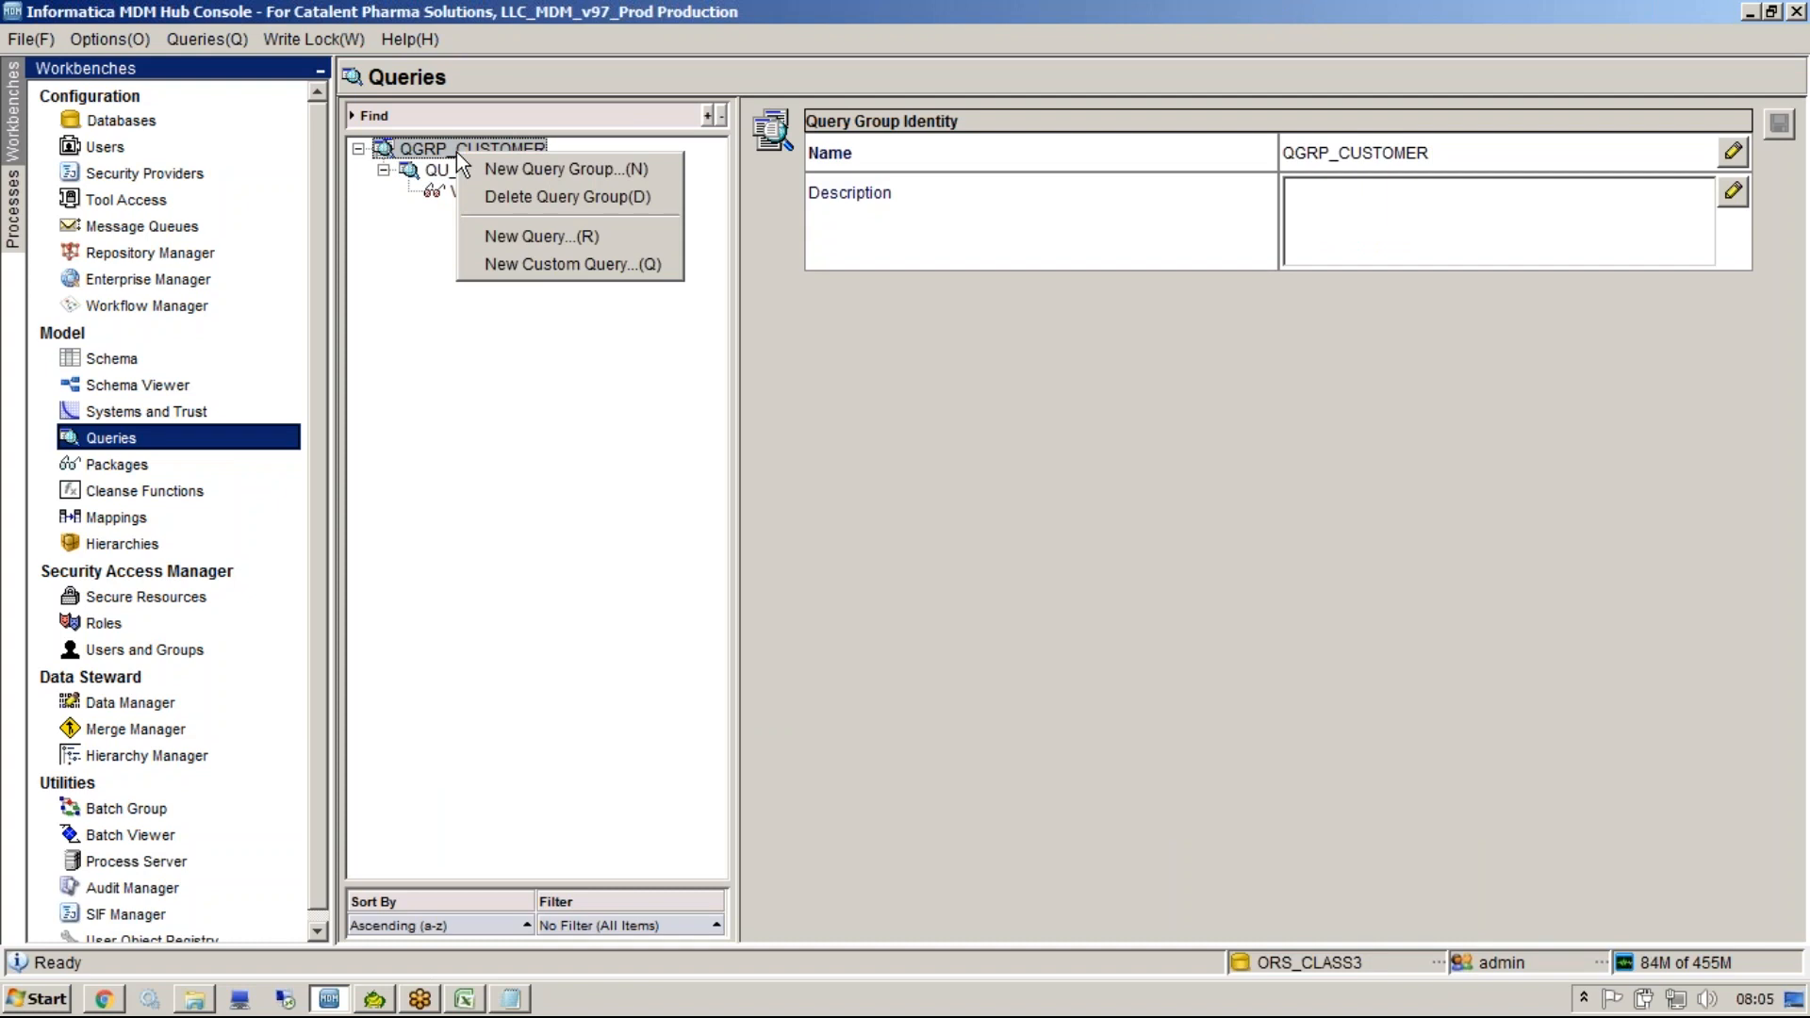
pyautogui.press('Return')
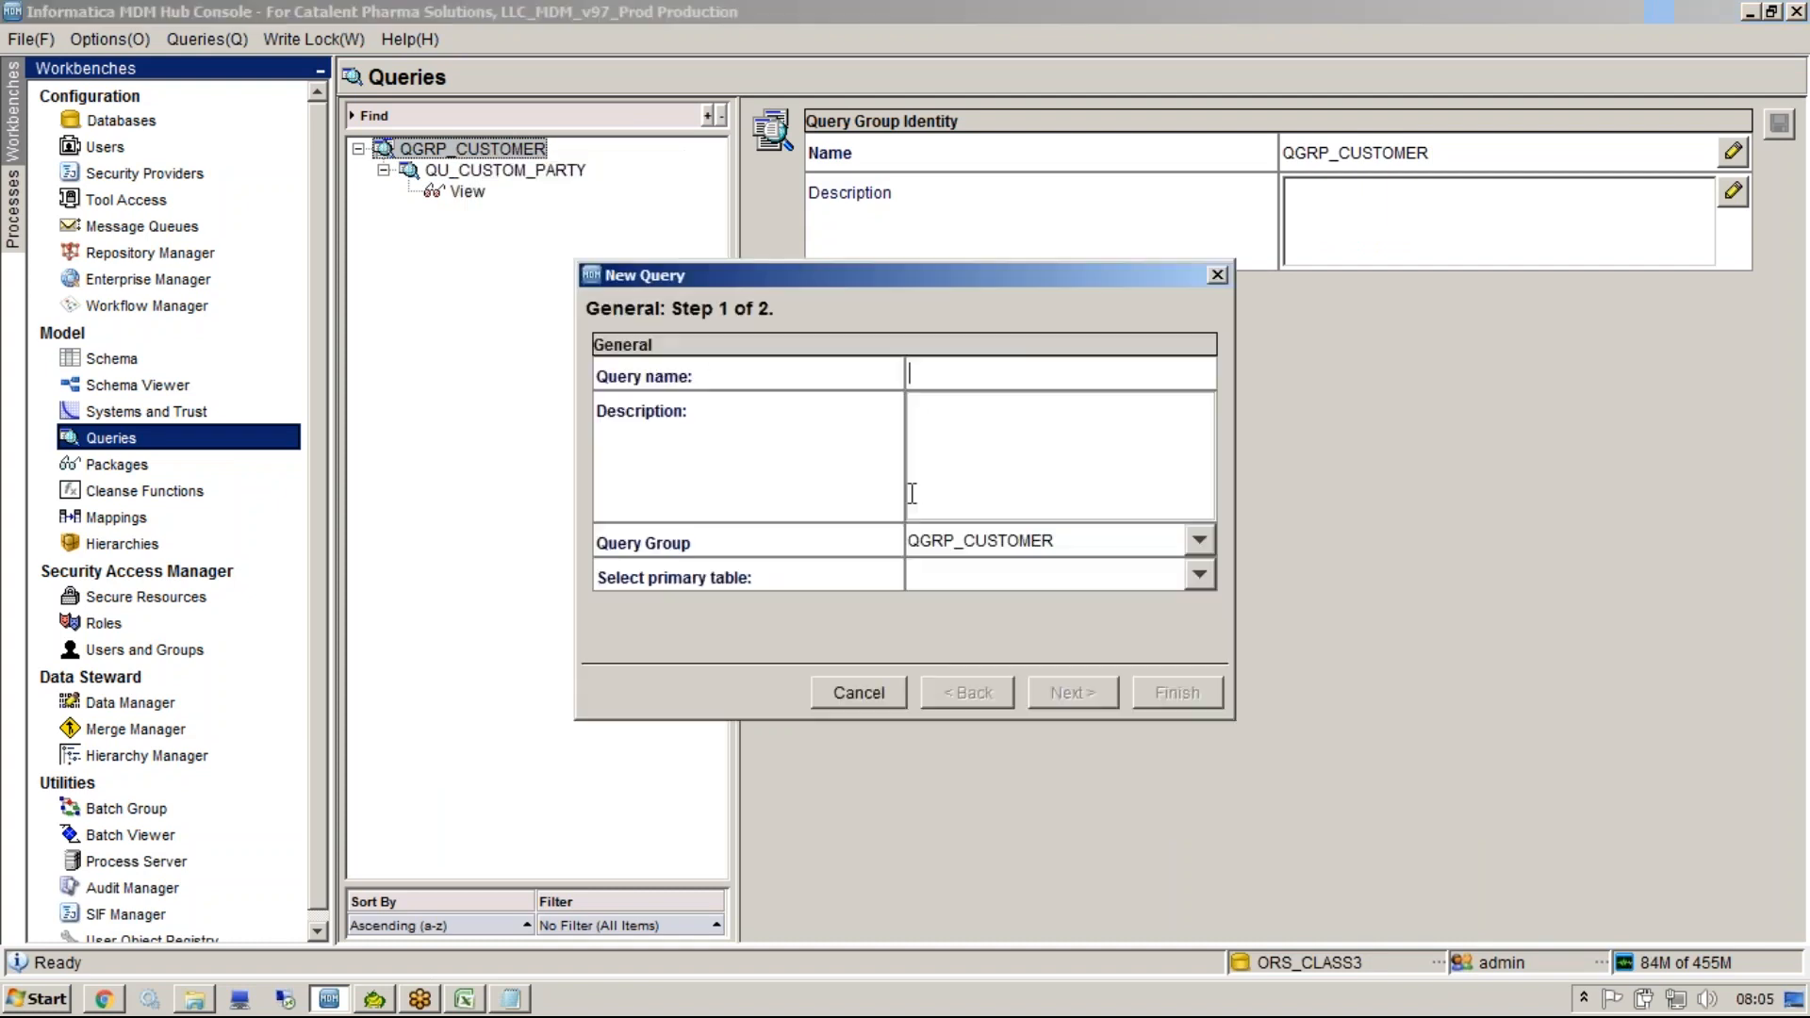
pyautogui.write('QU_PARTY')
pyautogui.click(1327, 32)
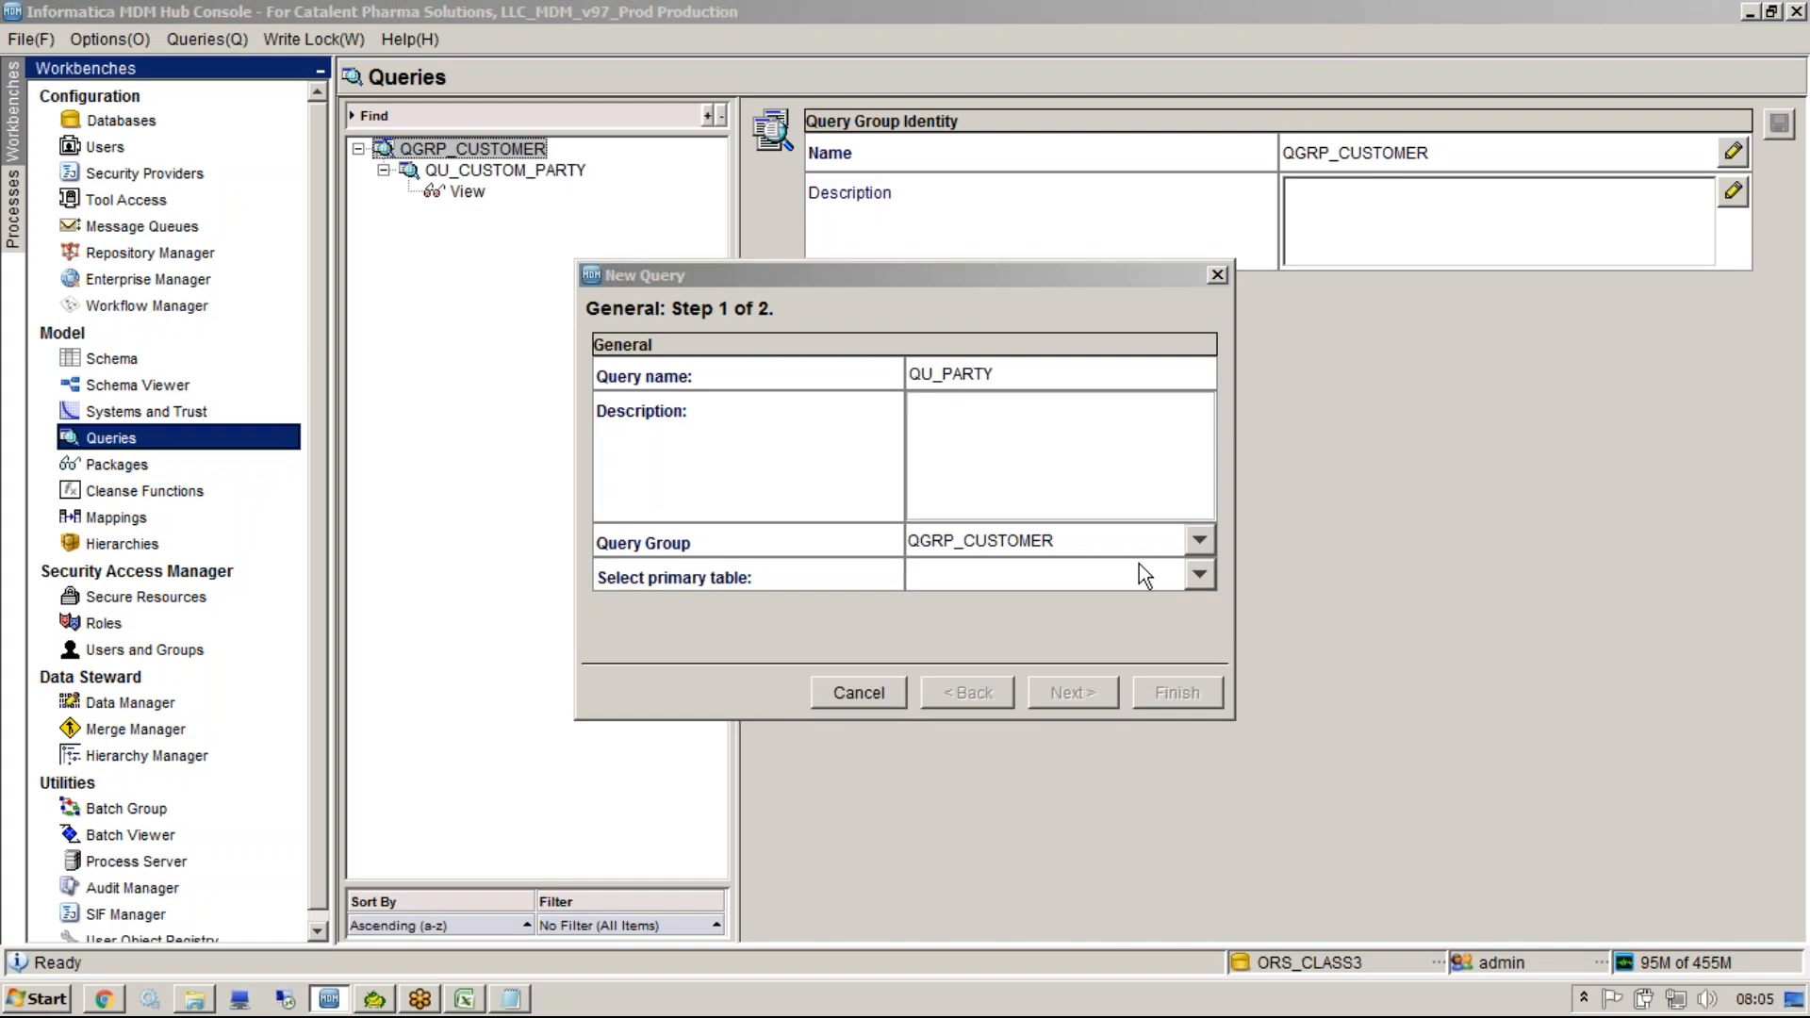
pyautogui.click(970, 589)
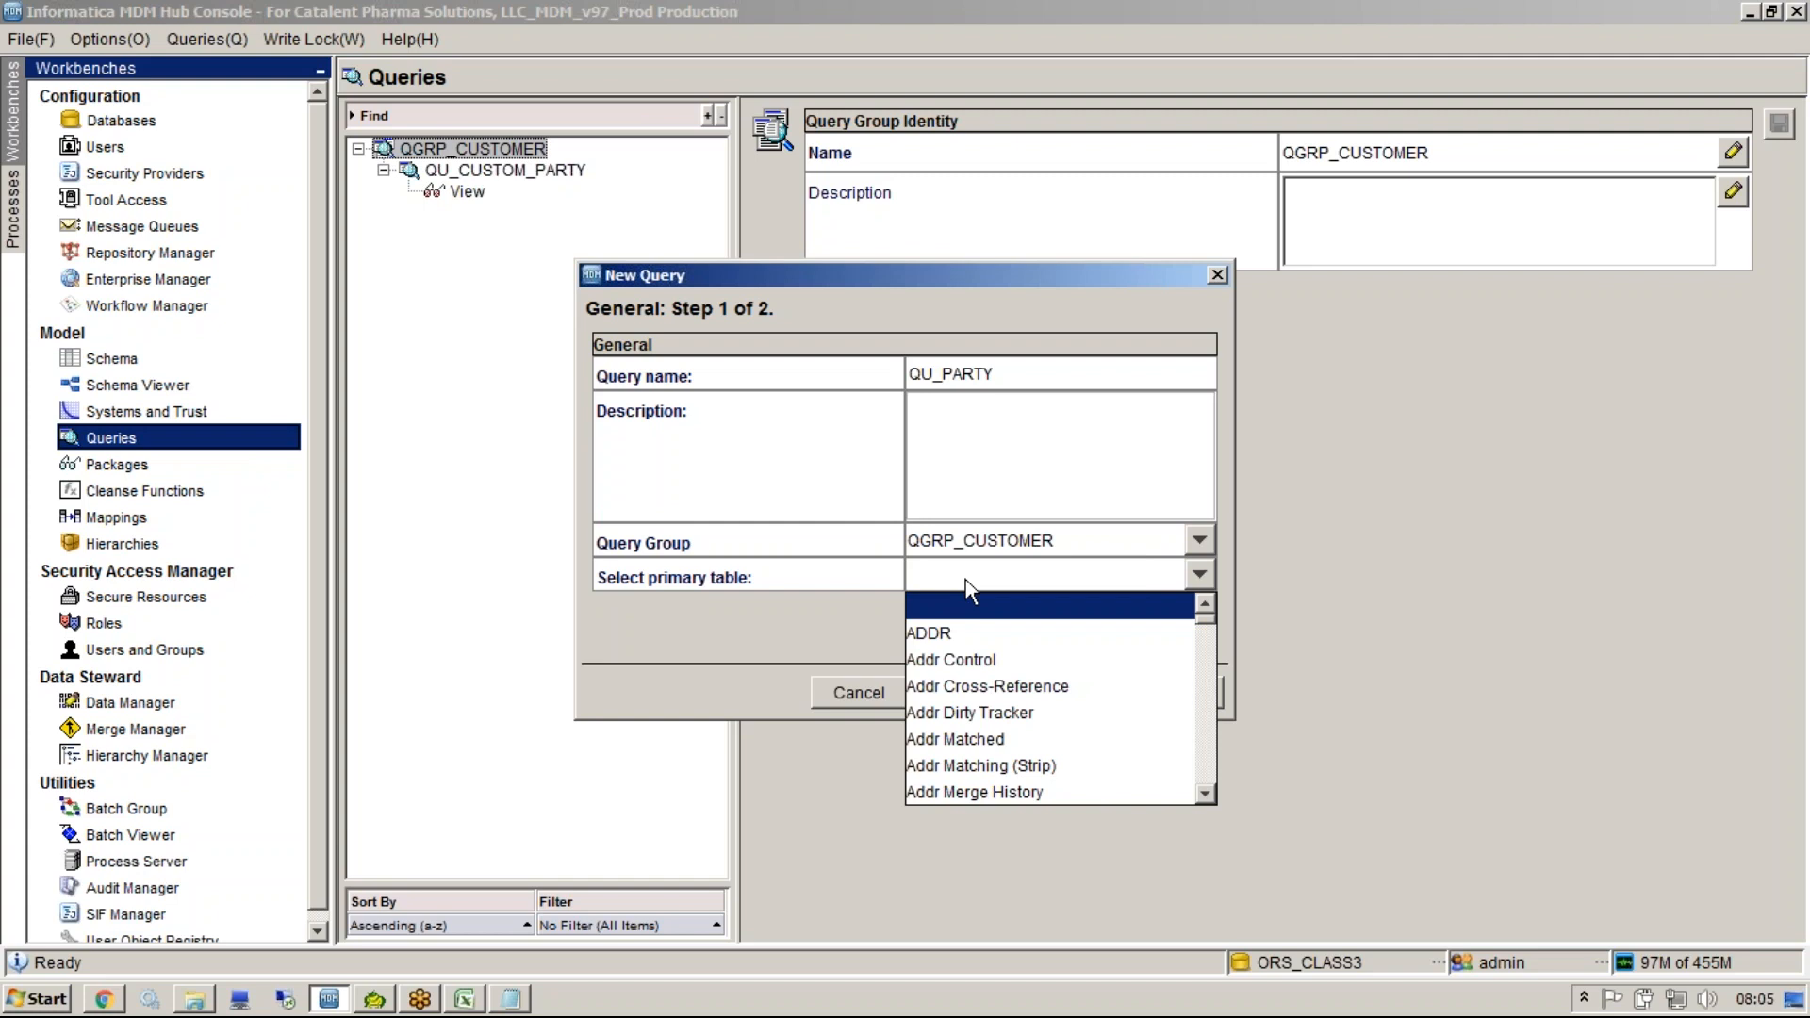
pyautogui.click(973, 463)
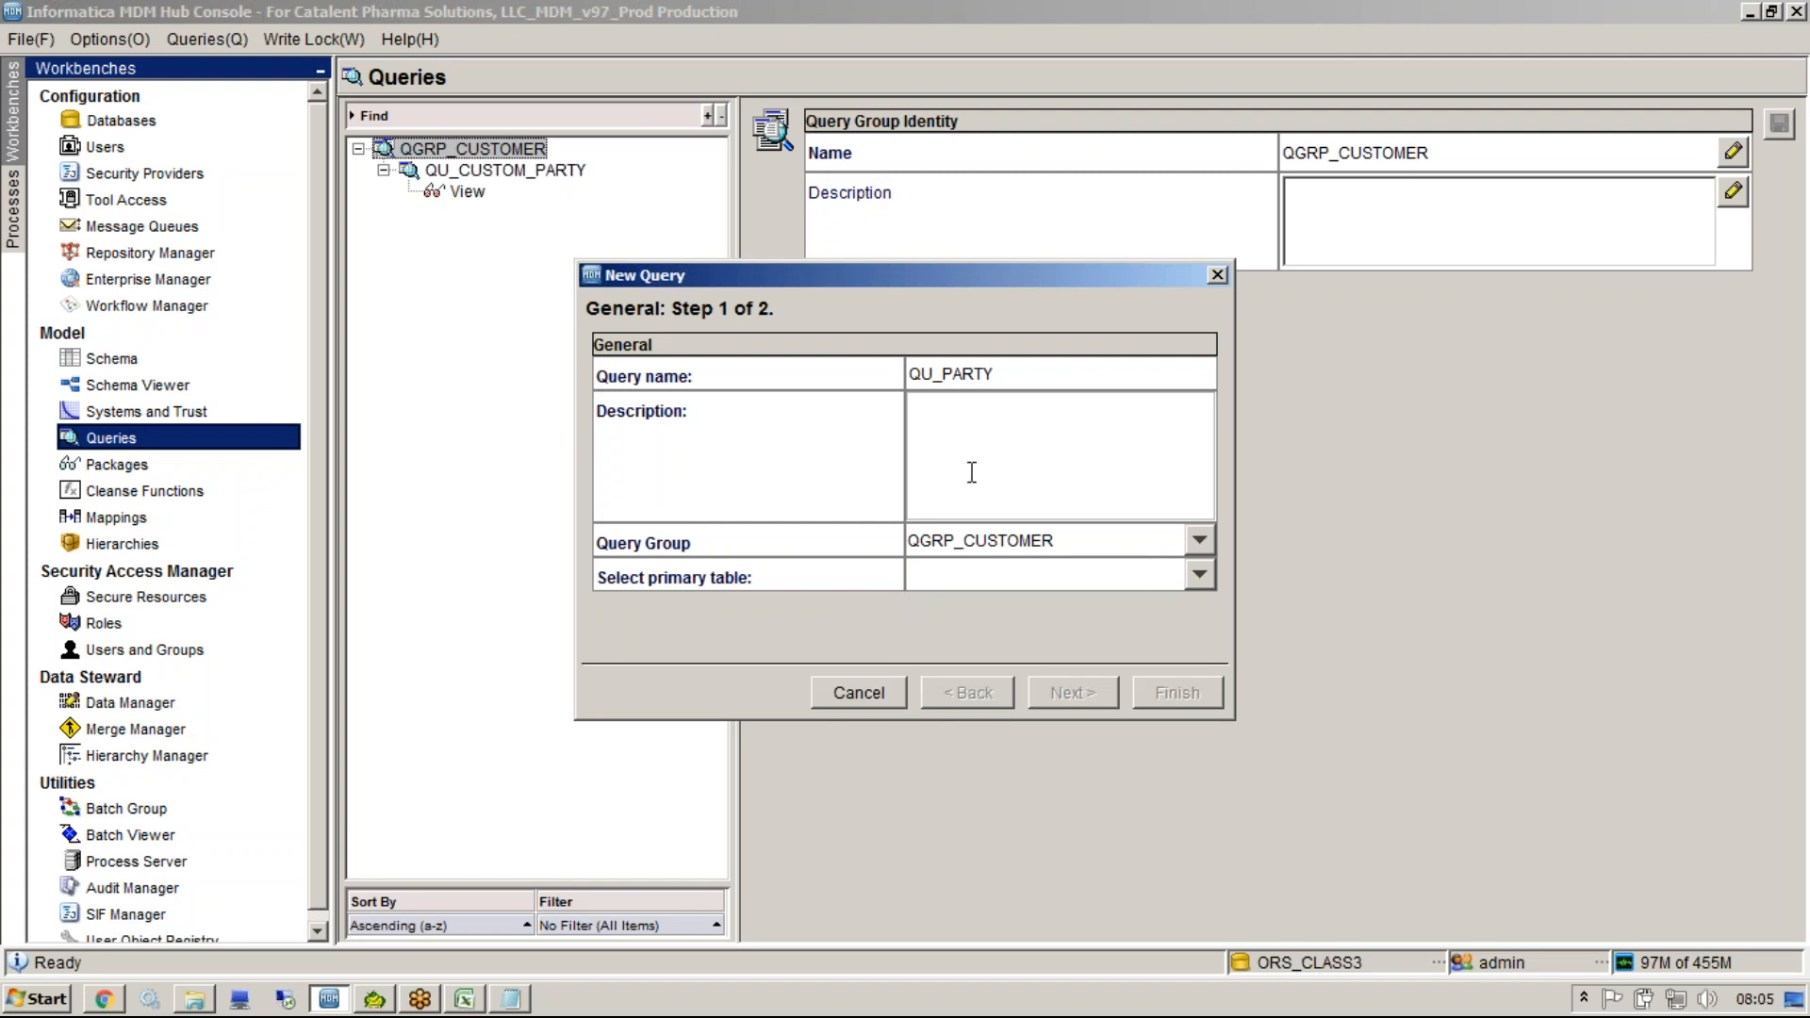
# Bring the Notepad window up beneath the New Query dialog.
pyautogui.click(520, 994)
pyautogui.click(1066, 900)
pyautogui.moveTo(1408, 769); pyautogui.dragTo(342, 602)
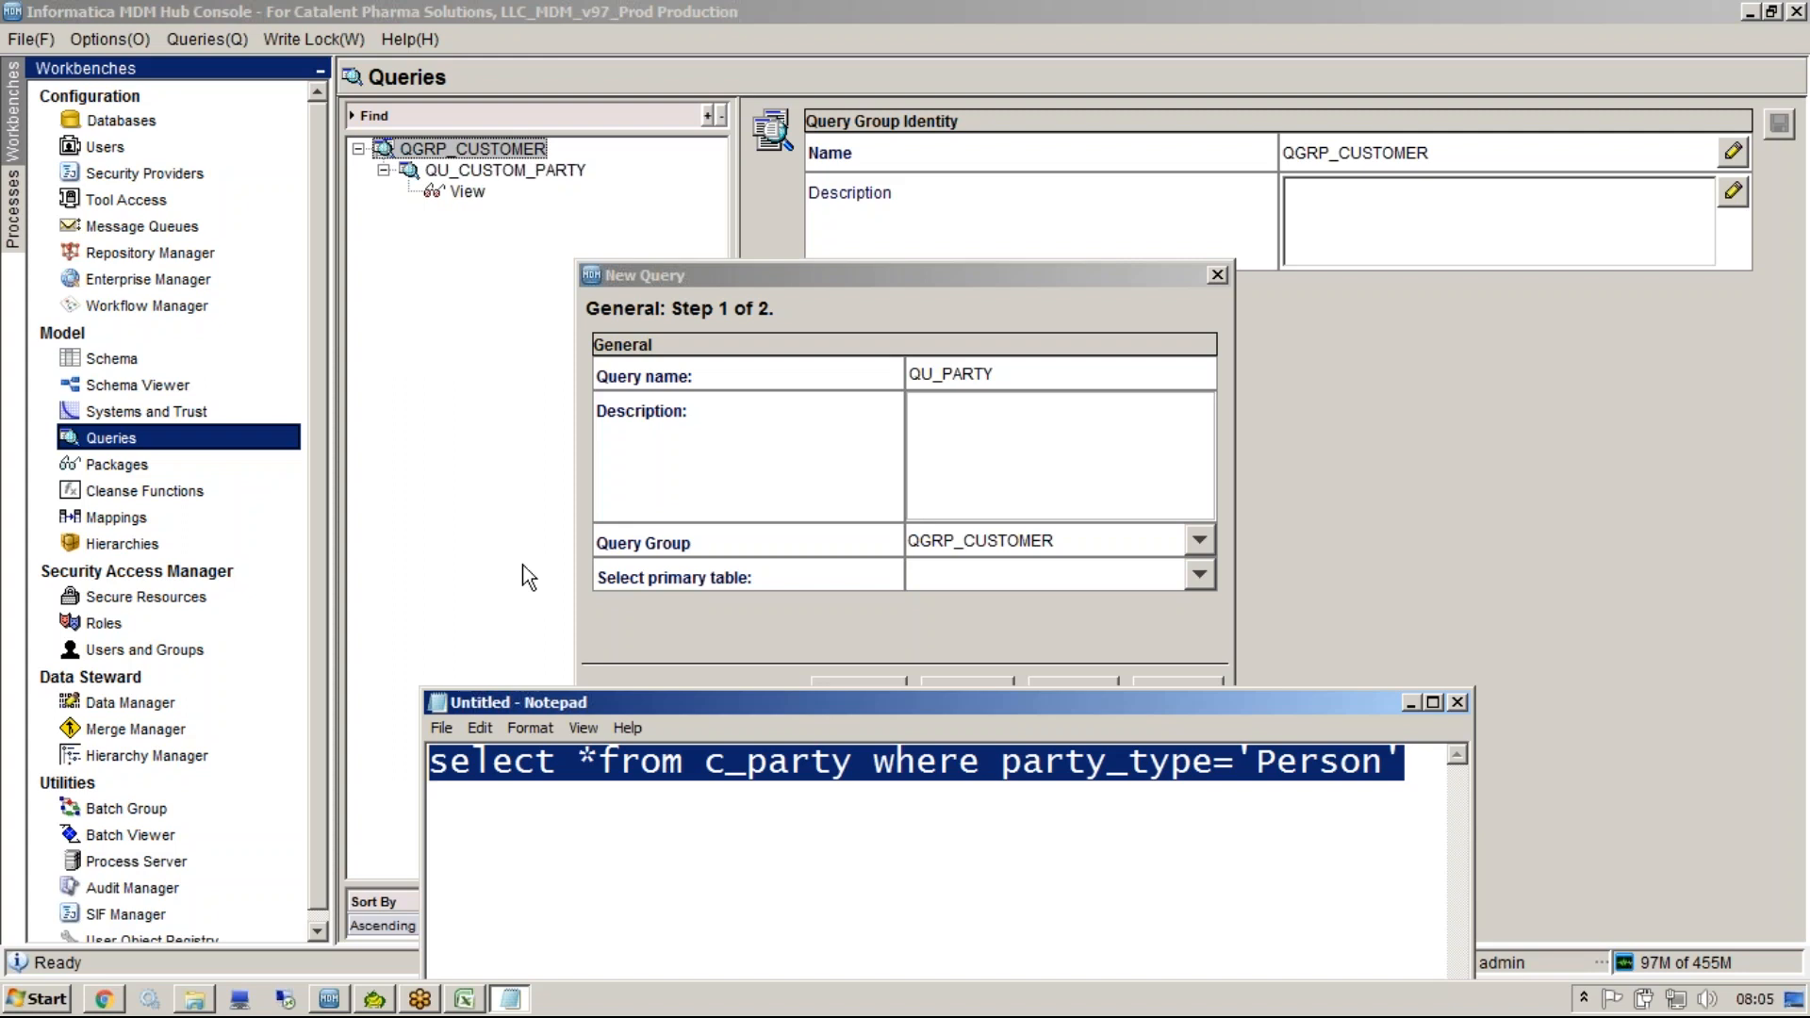
# Choose PARTY as the primary table and continue to column selection.
pyautogui.click(1129, 574)
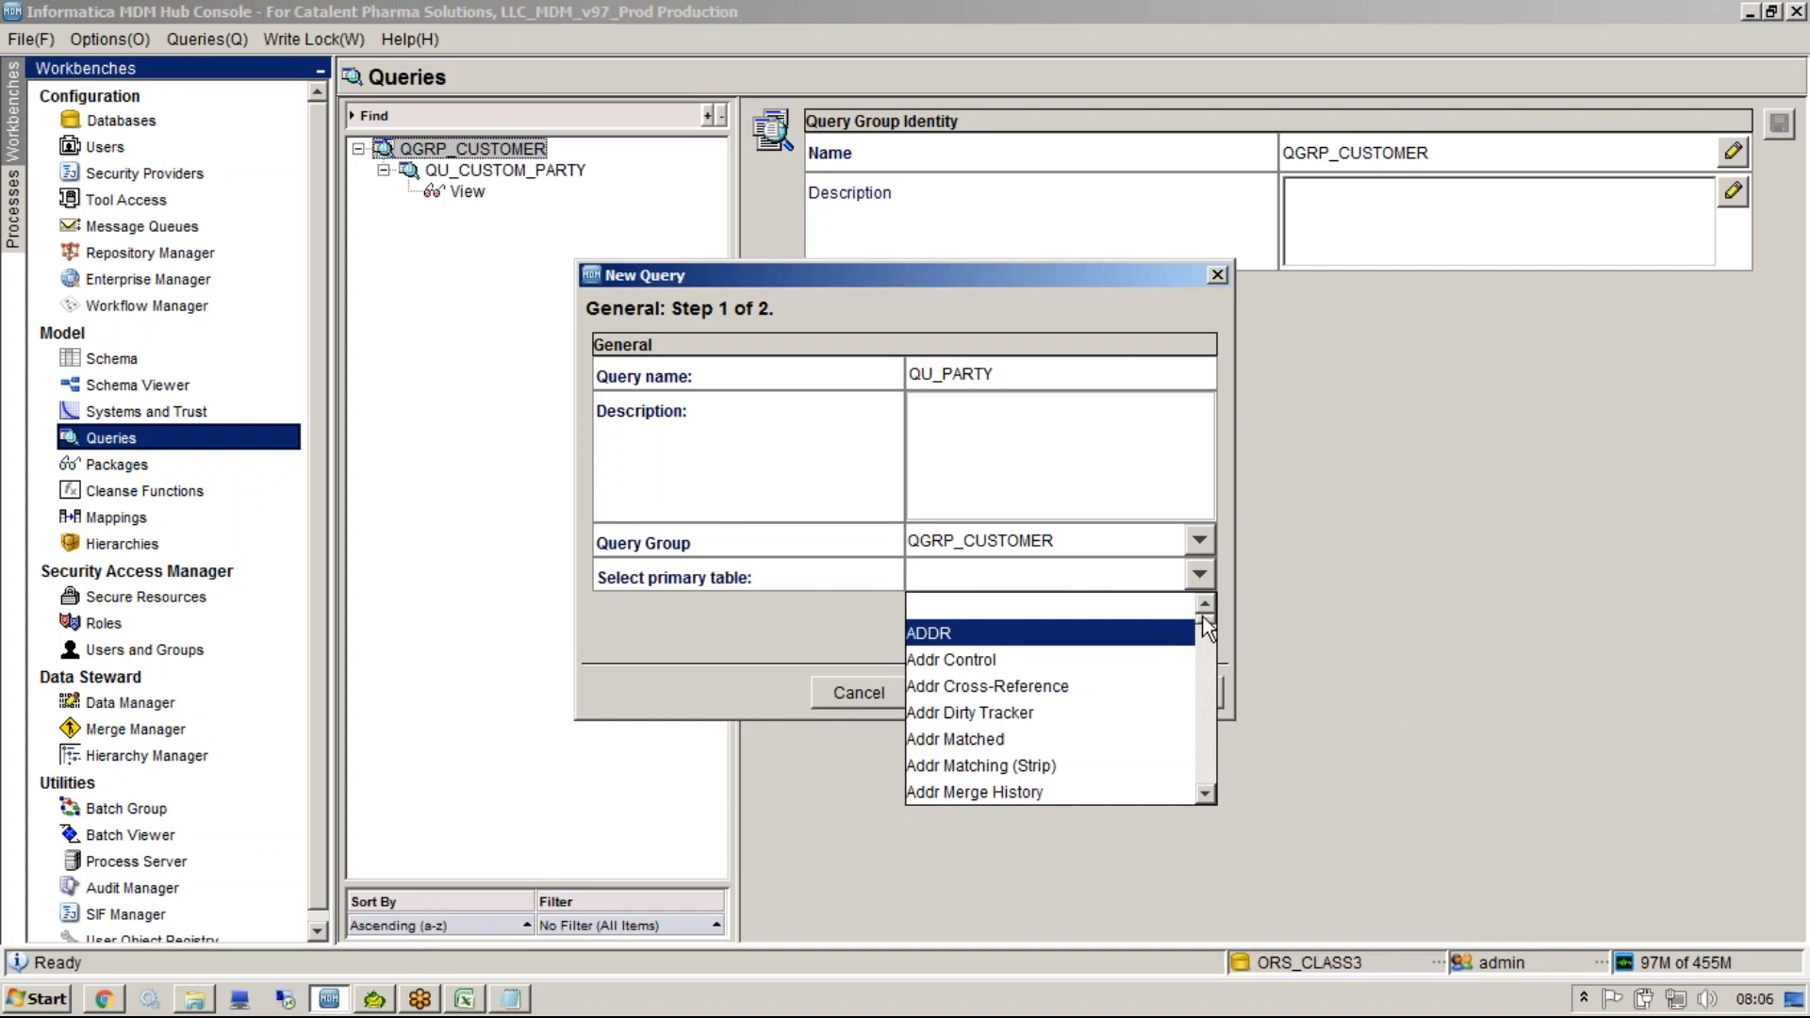
pyautogui.moveTo(1206, 627); pyautogui.dragTo(1208, 787)
pyautogui.click(1116, 791)
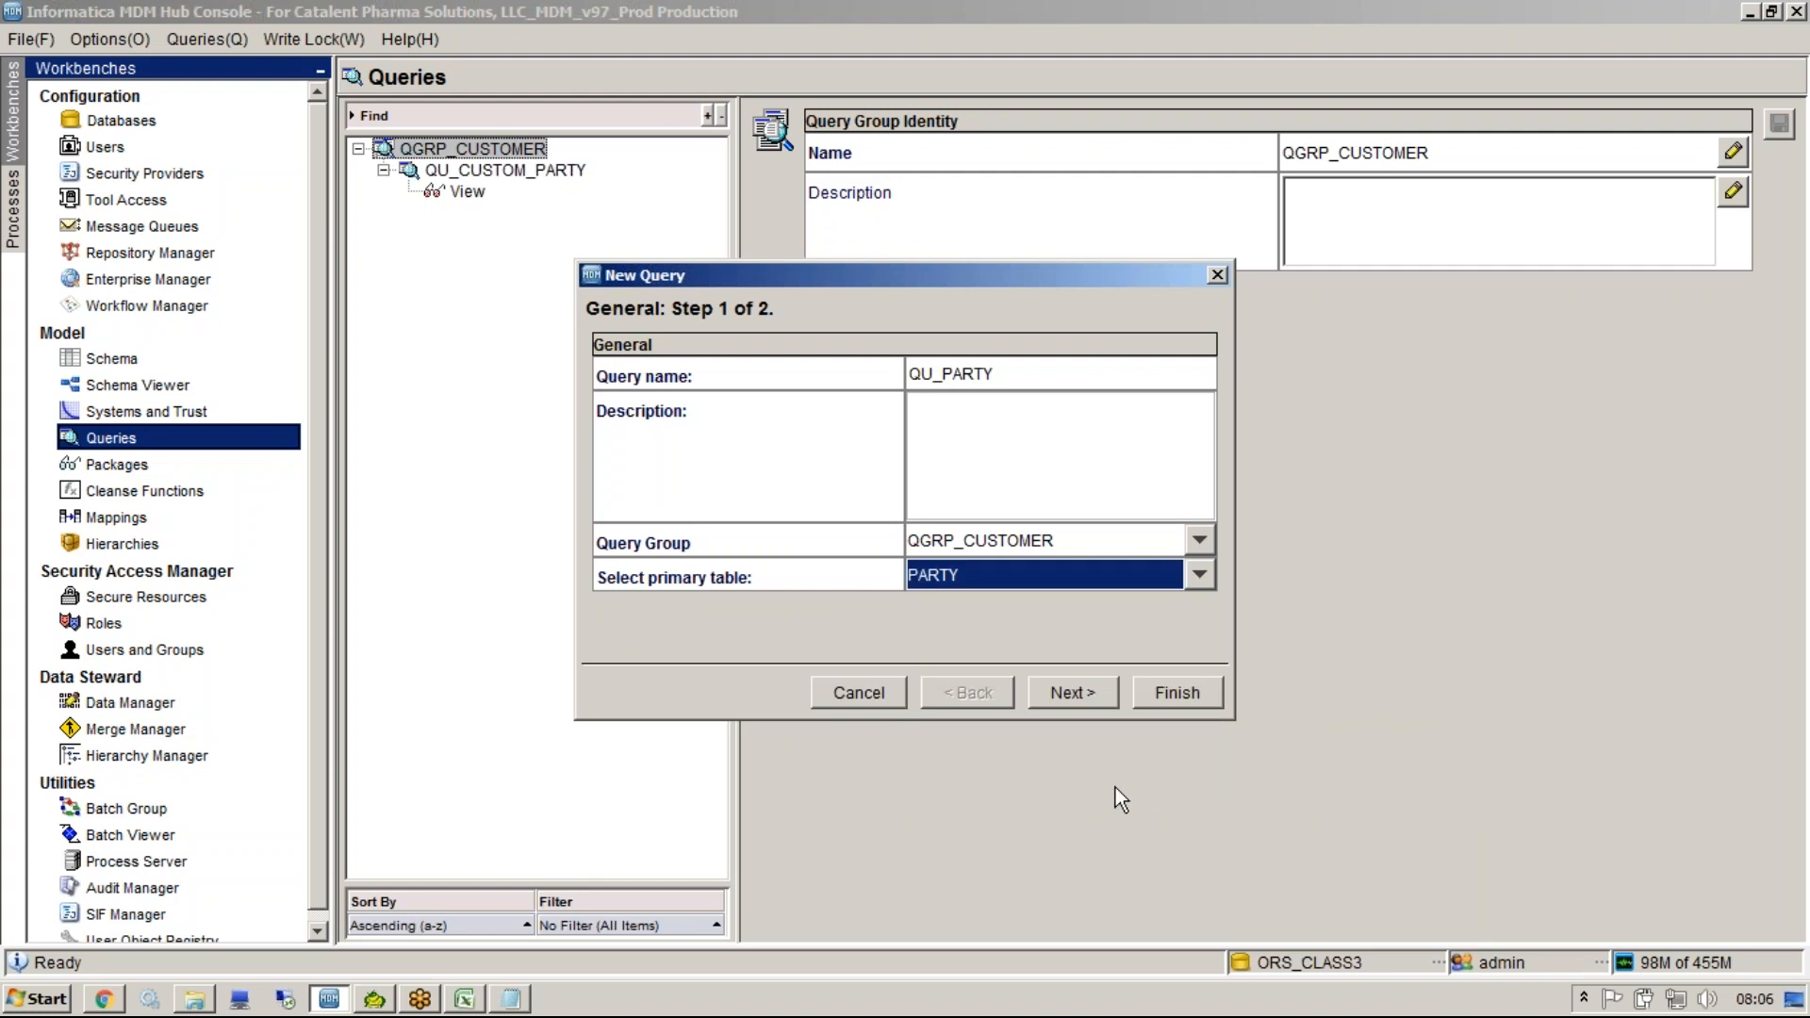
pyautogui.click(1080, 692)
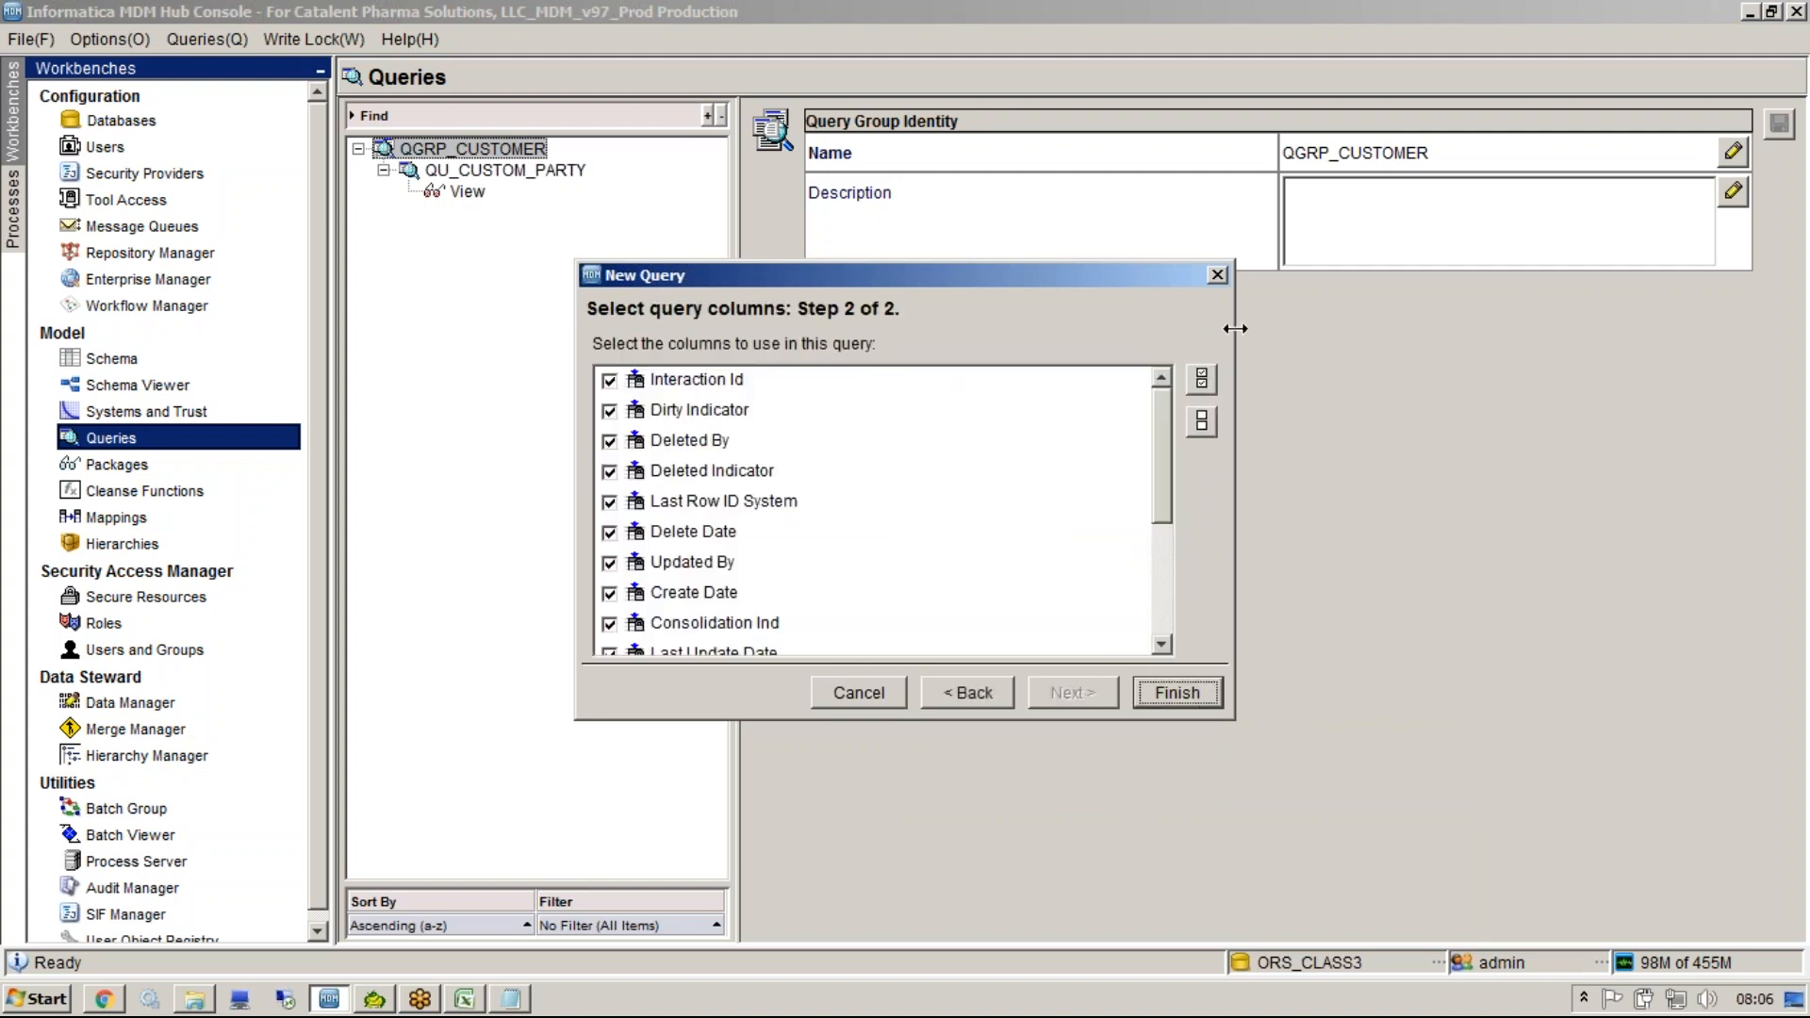
# Clear all columns, then check PARTY_TYPE, STATUS, NAME, ORGANIZATION_NAME and Rowid Object.
pyautogui.click(1199, 384)
pyautogui.moveTo(1161, 438); pyautogui.dragTo(1161, 618)
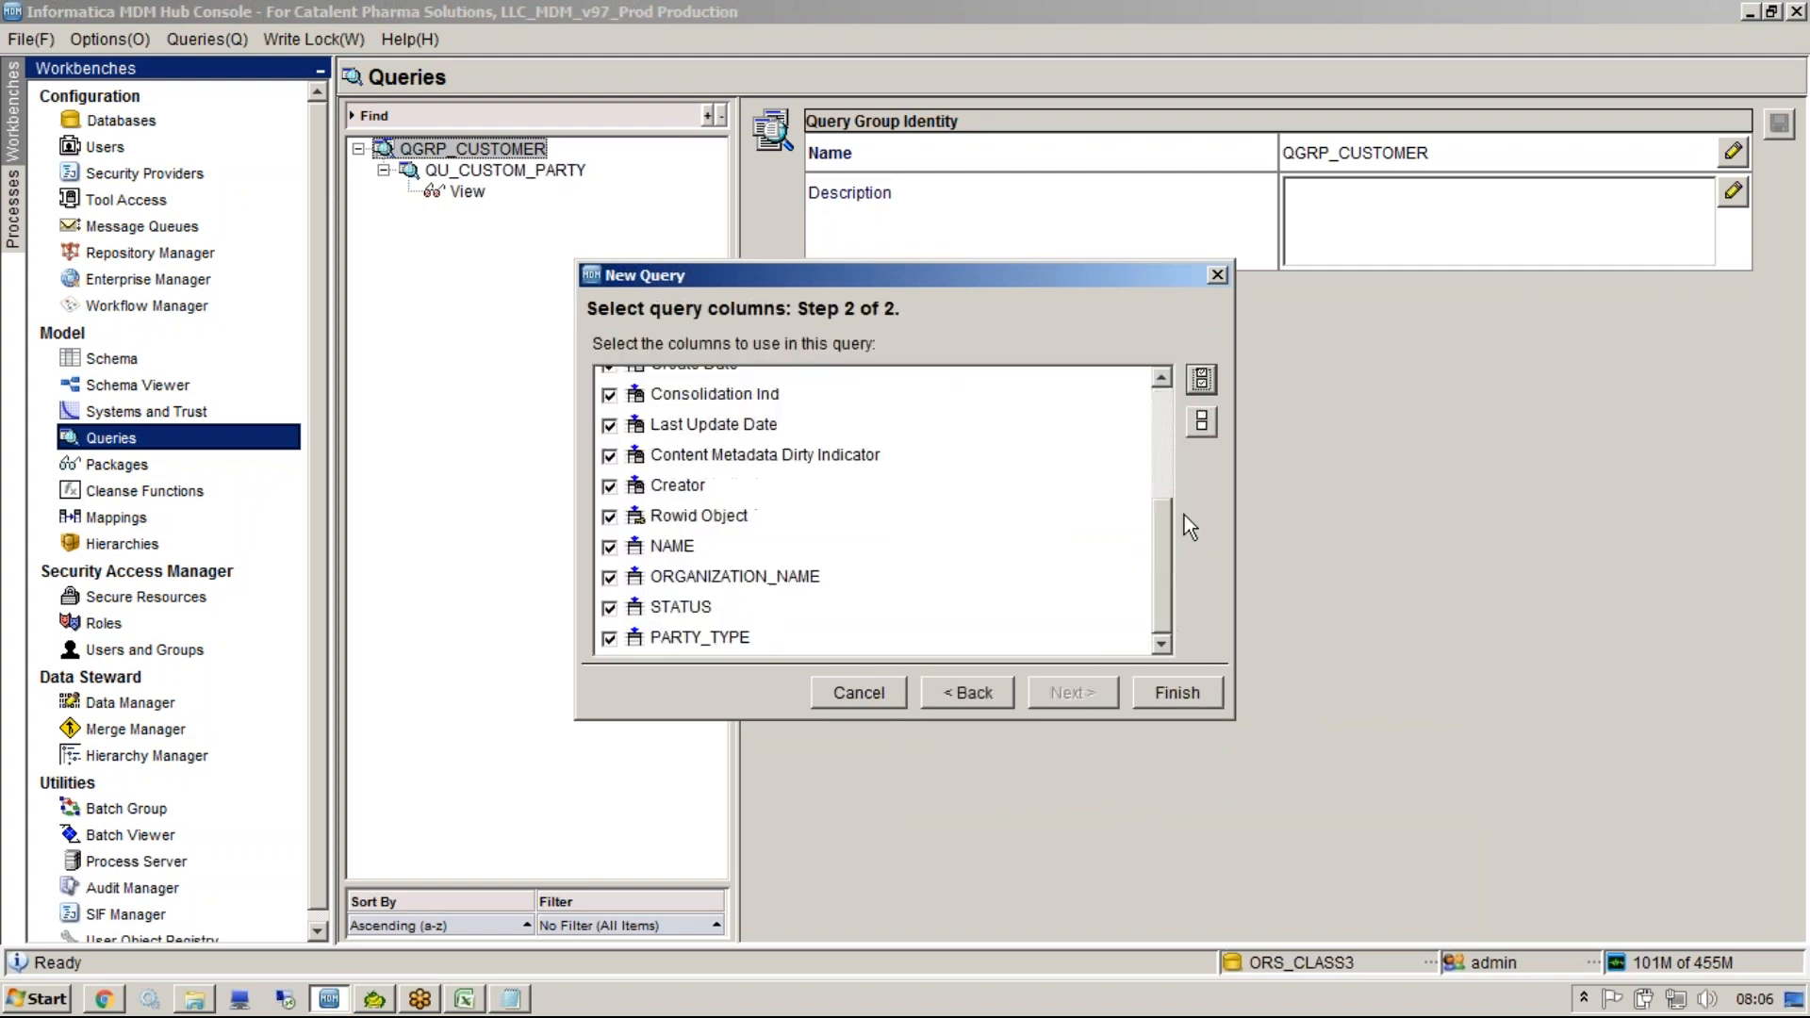
pyautogui.click(1201, 420)
pyautogui.click(610, 638)
pyautogui.click(610, 607)
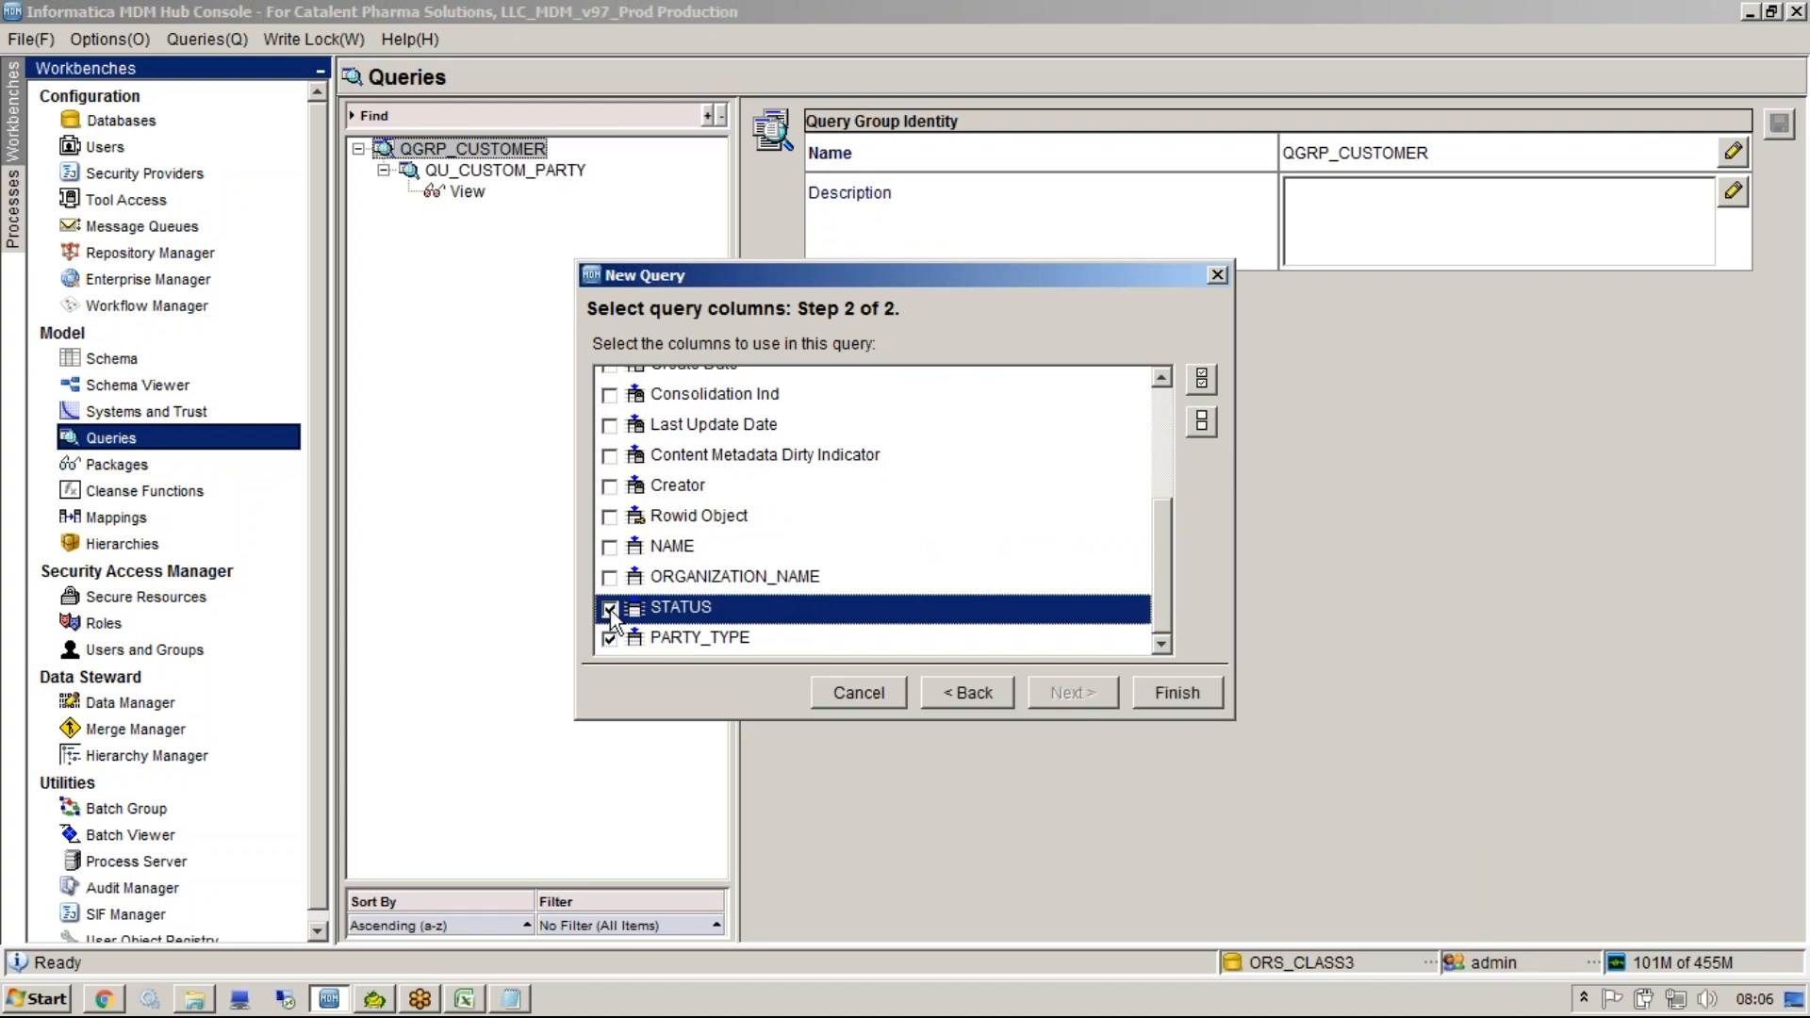
pyautogui.click(610, 547)
pyautogui.click(610, 577)
pyautogui.click(610, 517)
pyautogui.scroll(1, 1169, 585)
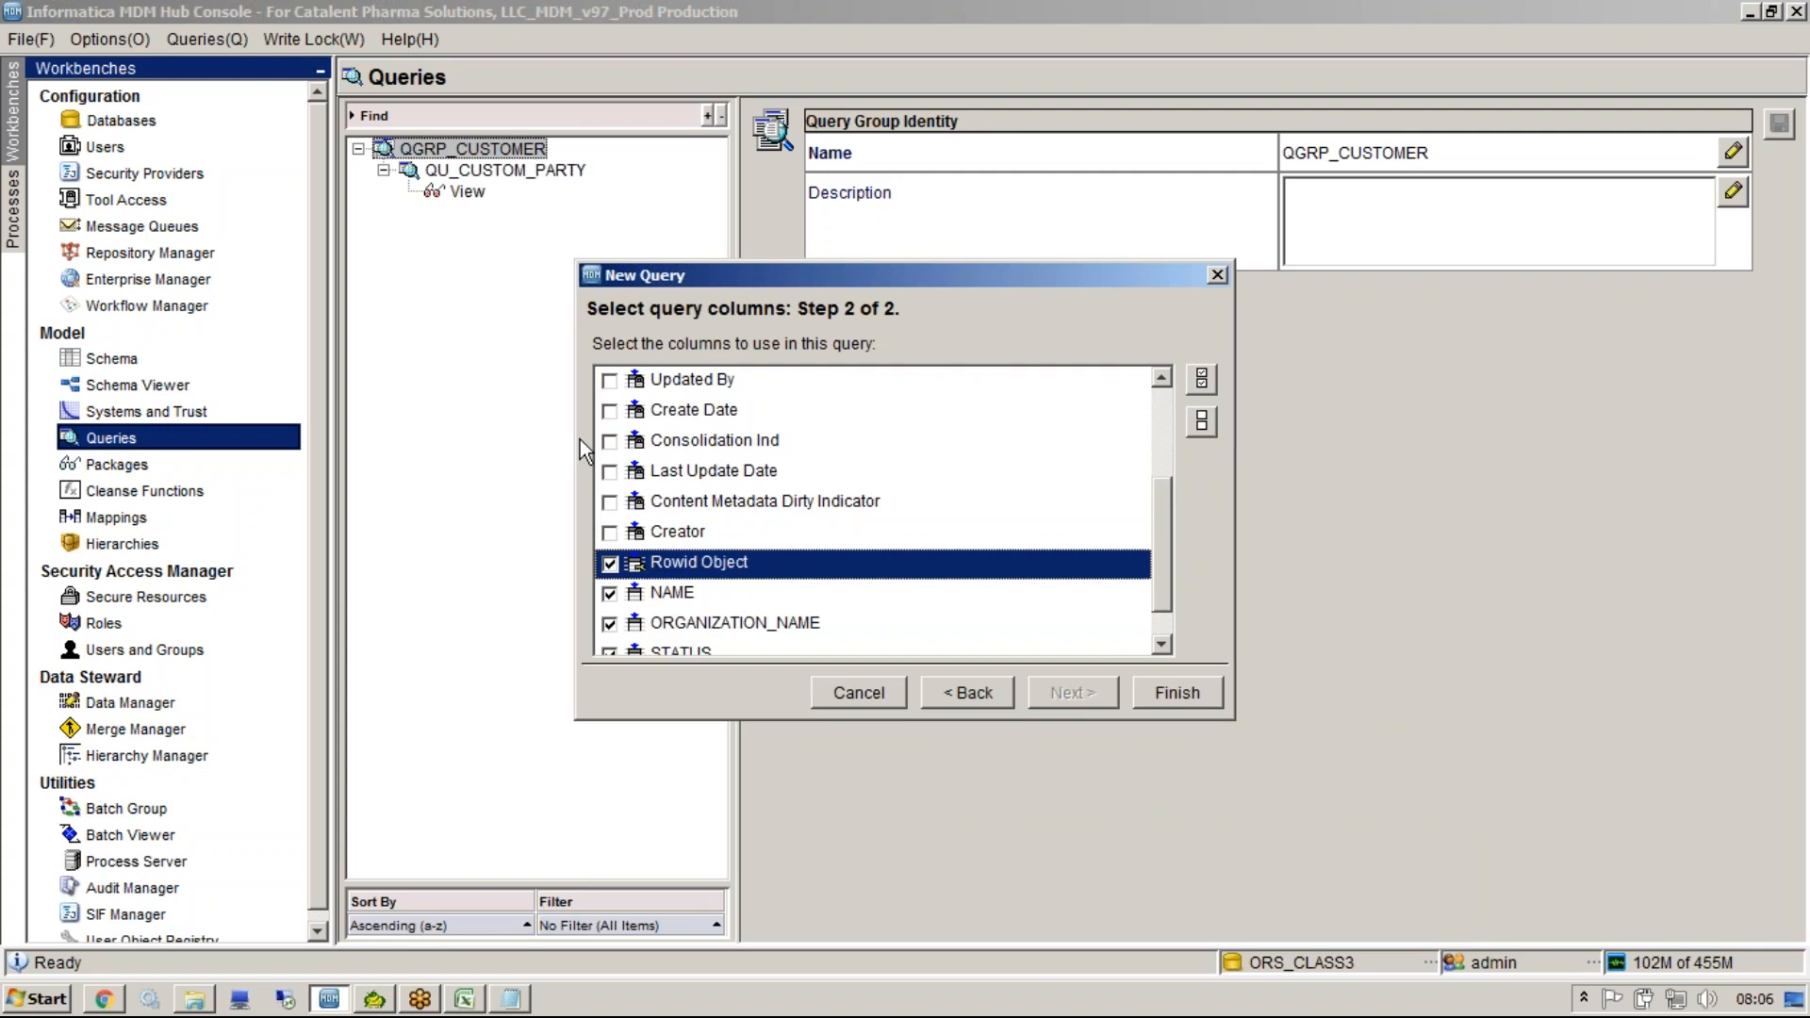
# Also check Consolidation Ind and finish creating the QU_PARTY query.
pyautogui.click(610, 439)
pyautogui.scroll(1, 1167, 548)
pyautogui.moveTo(1168, 548); pyautogui.dragTo(1163, 442)
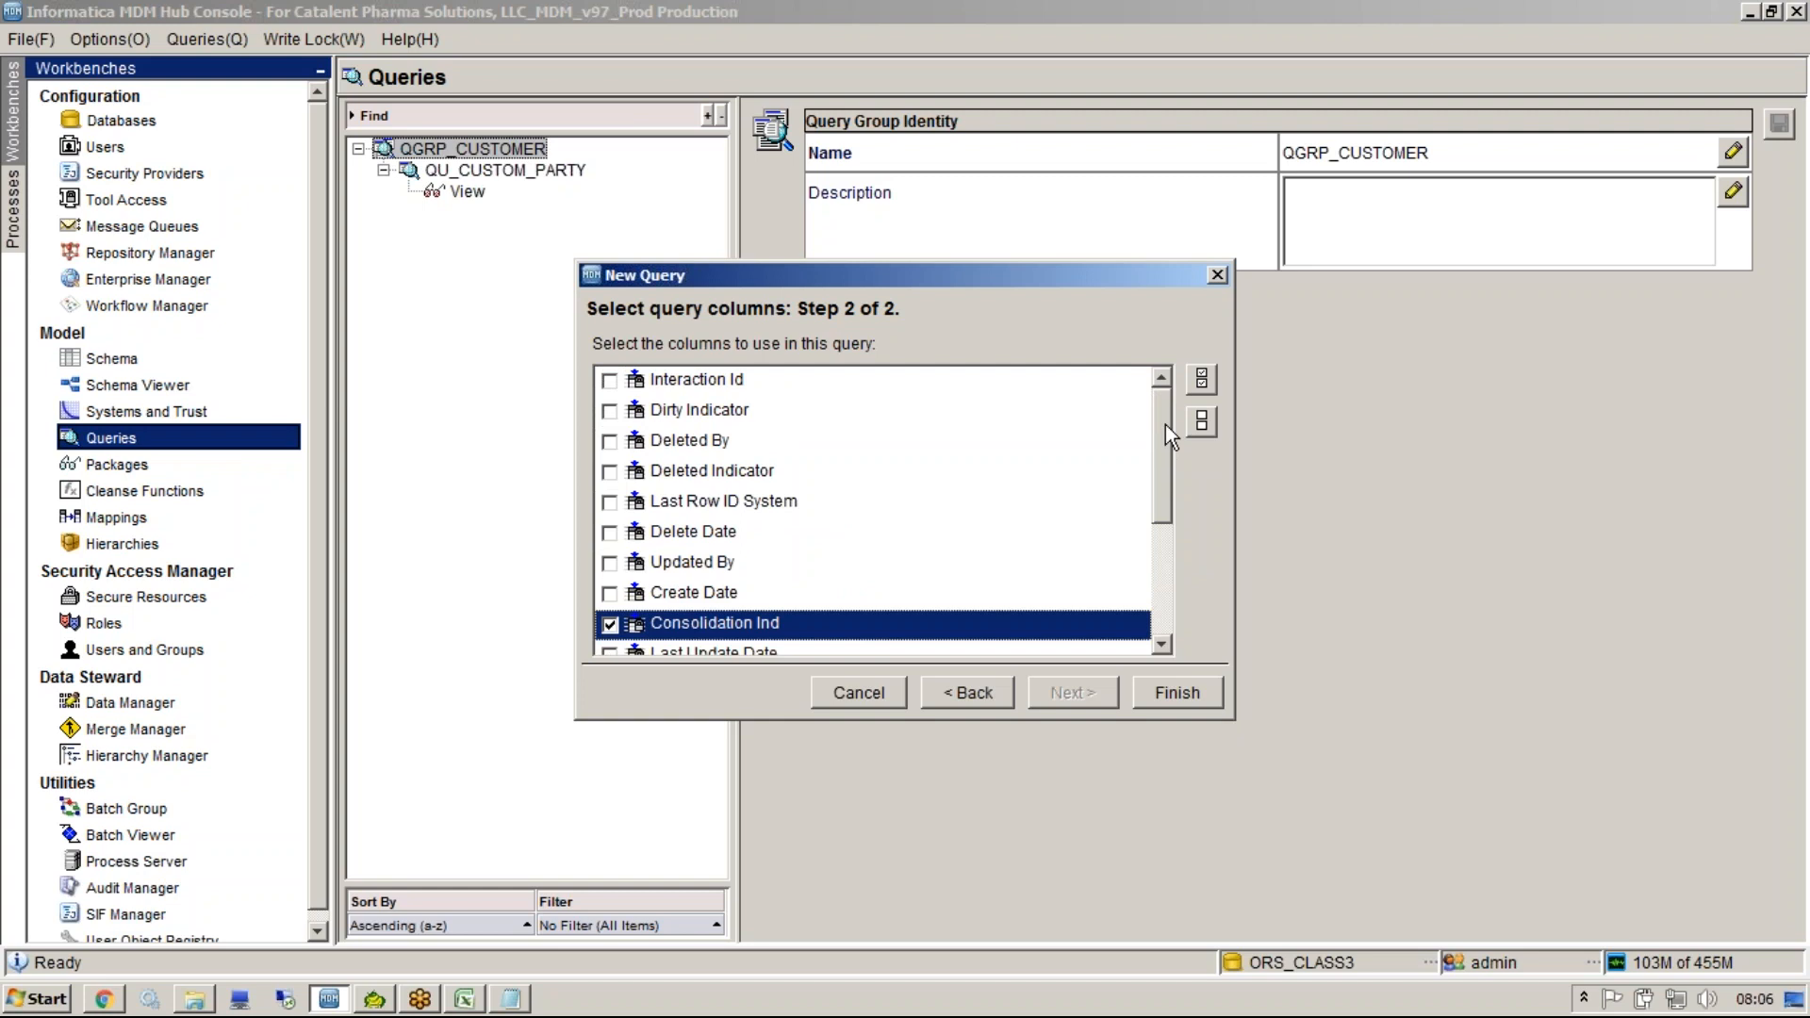
pyautogui.moveTo(1164, 426); pyautogui.dragTo(1163, 577)
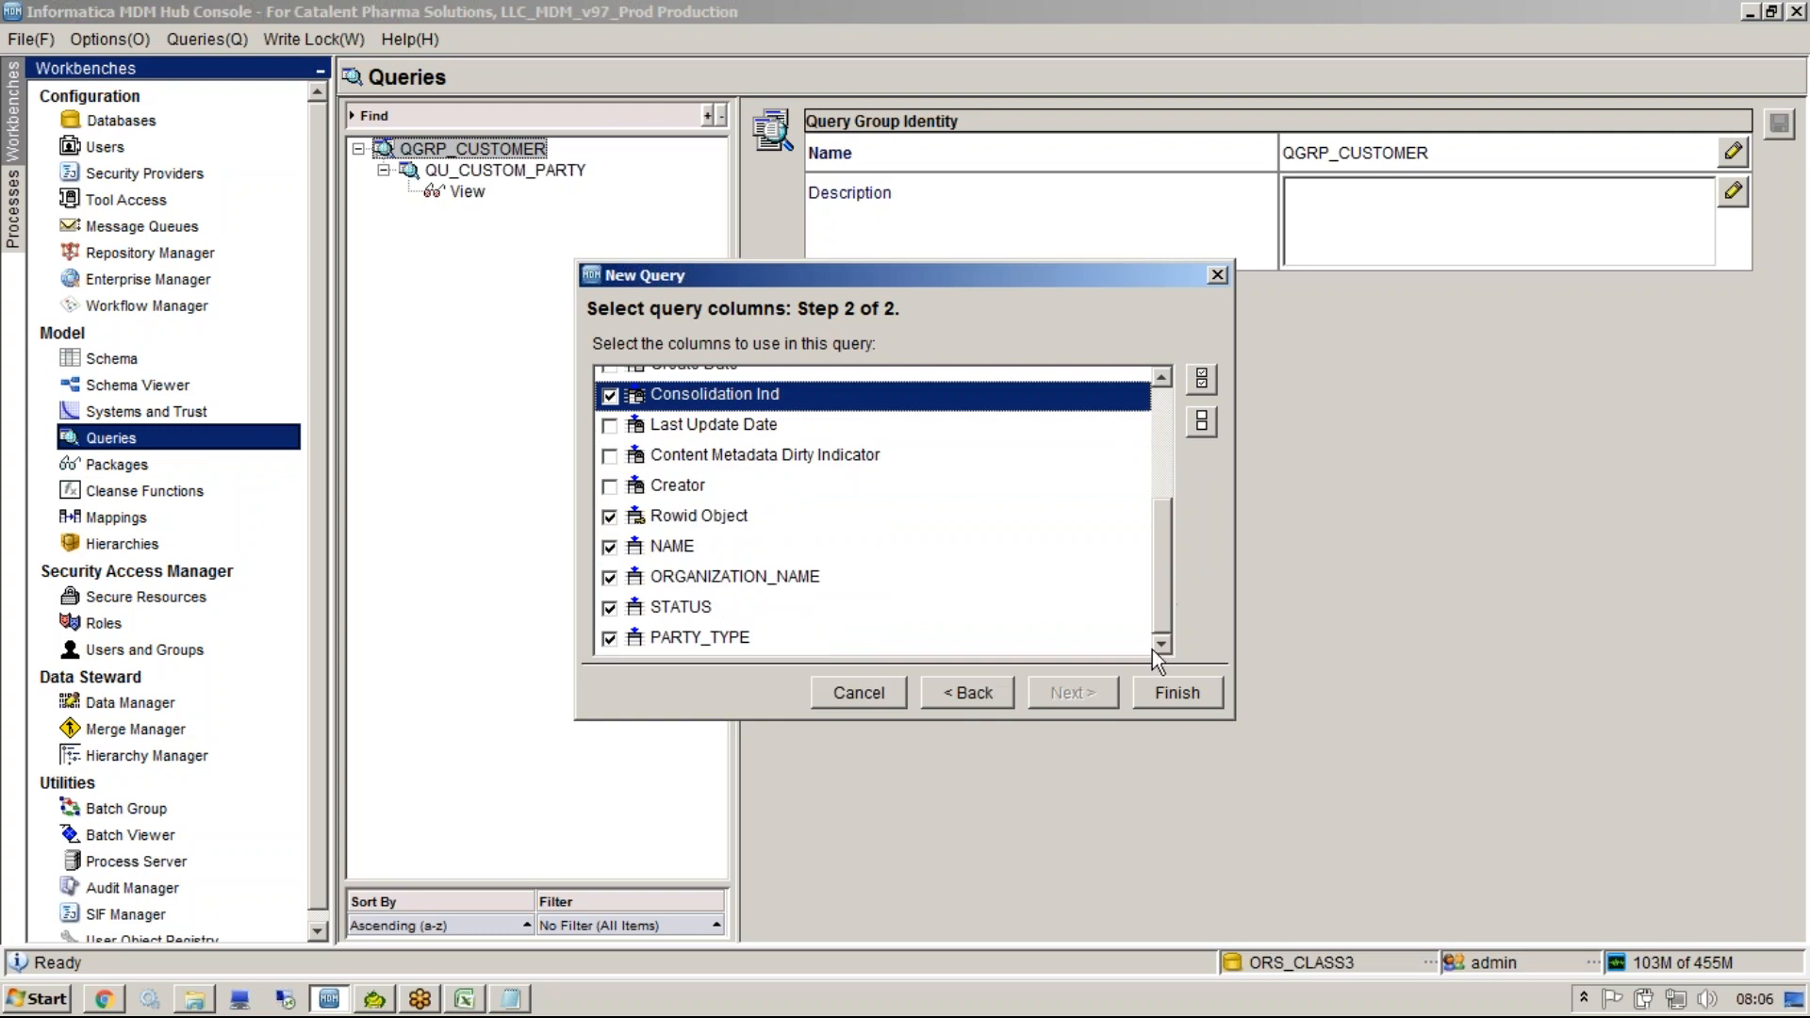
pyautogui.click(1151, 704)
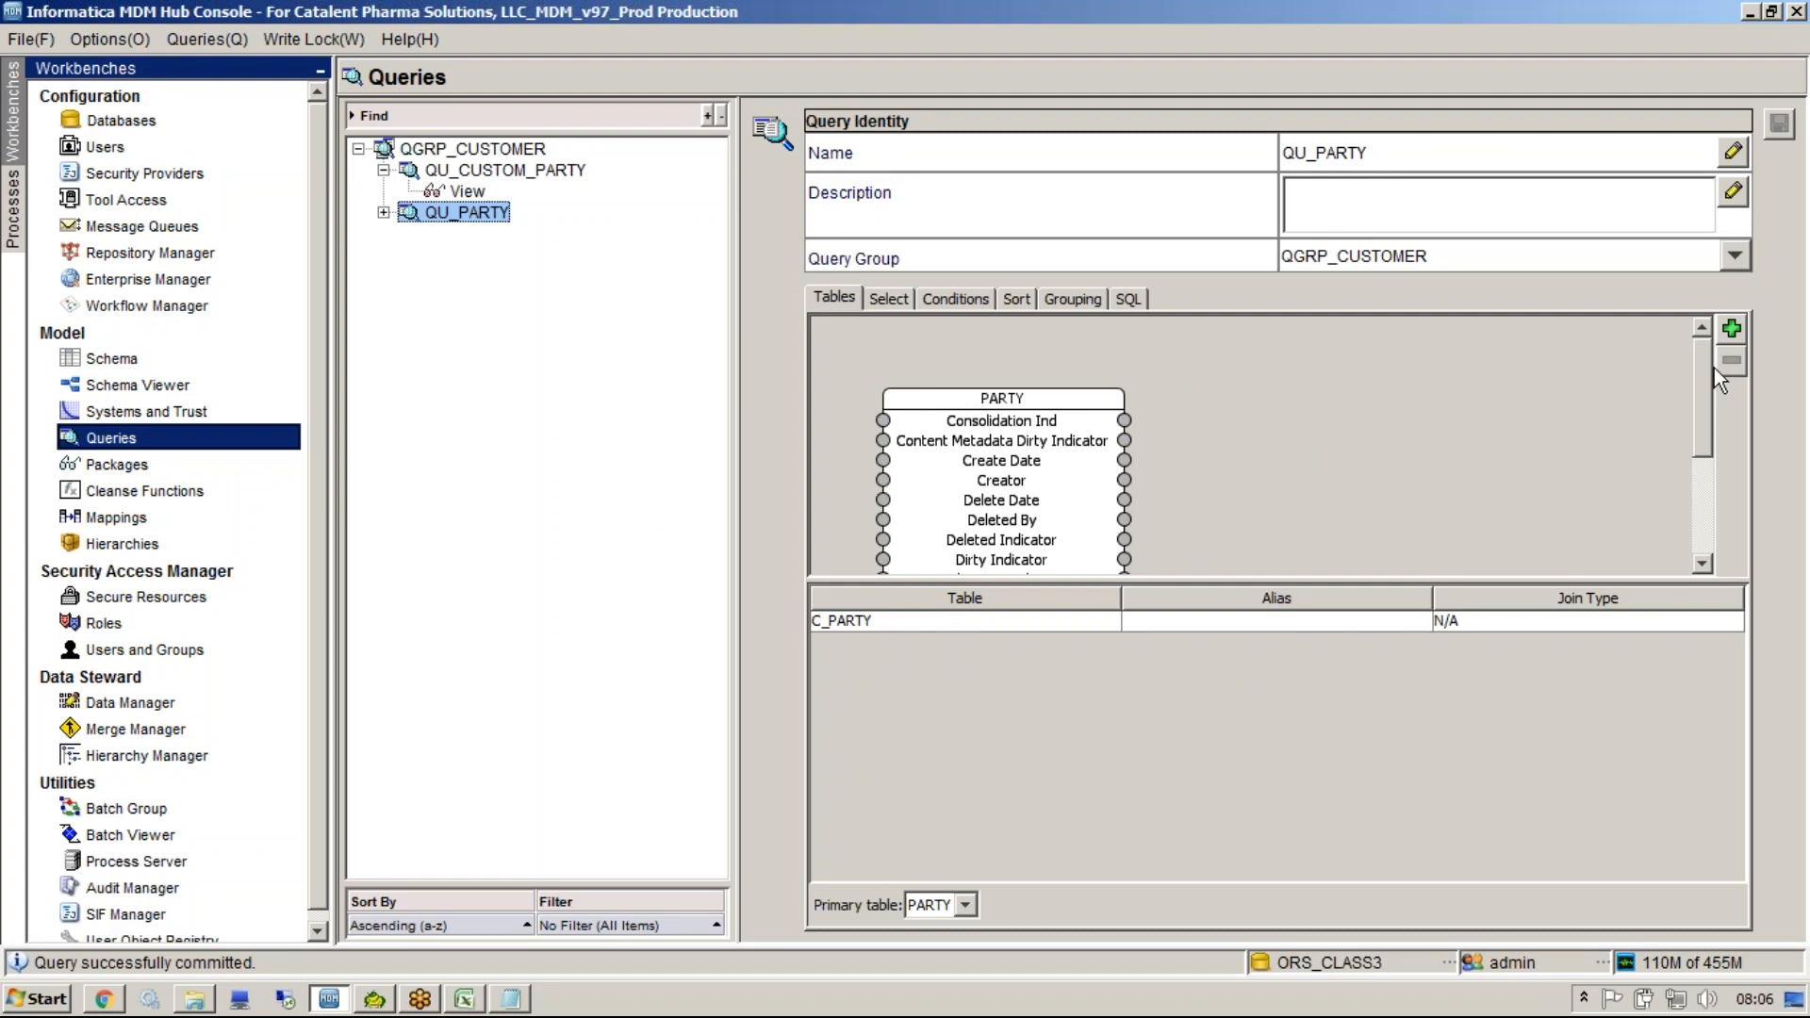
# Review the QU_PARTY query's table, selected columns and generated SQL.
pyautogui.moveTo(1706, 395); pyautogui.dragTo(1700, 445)
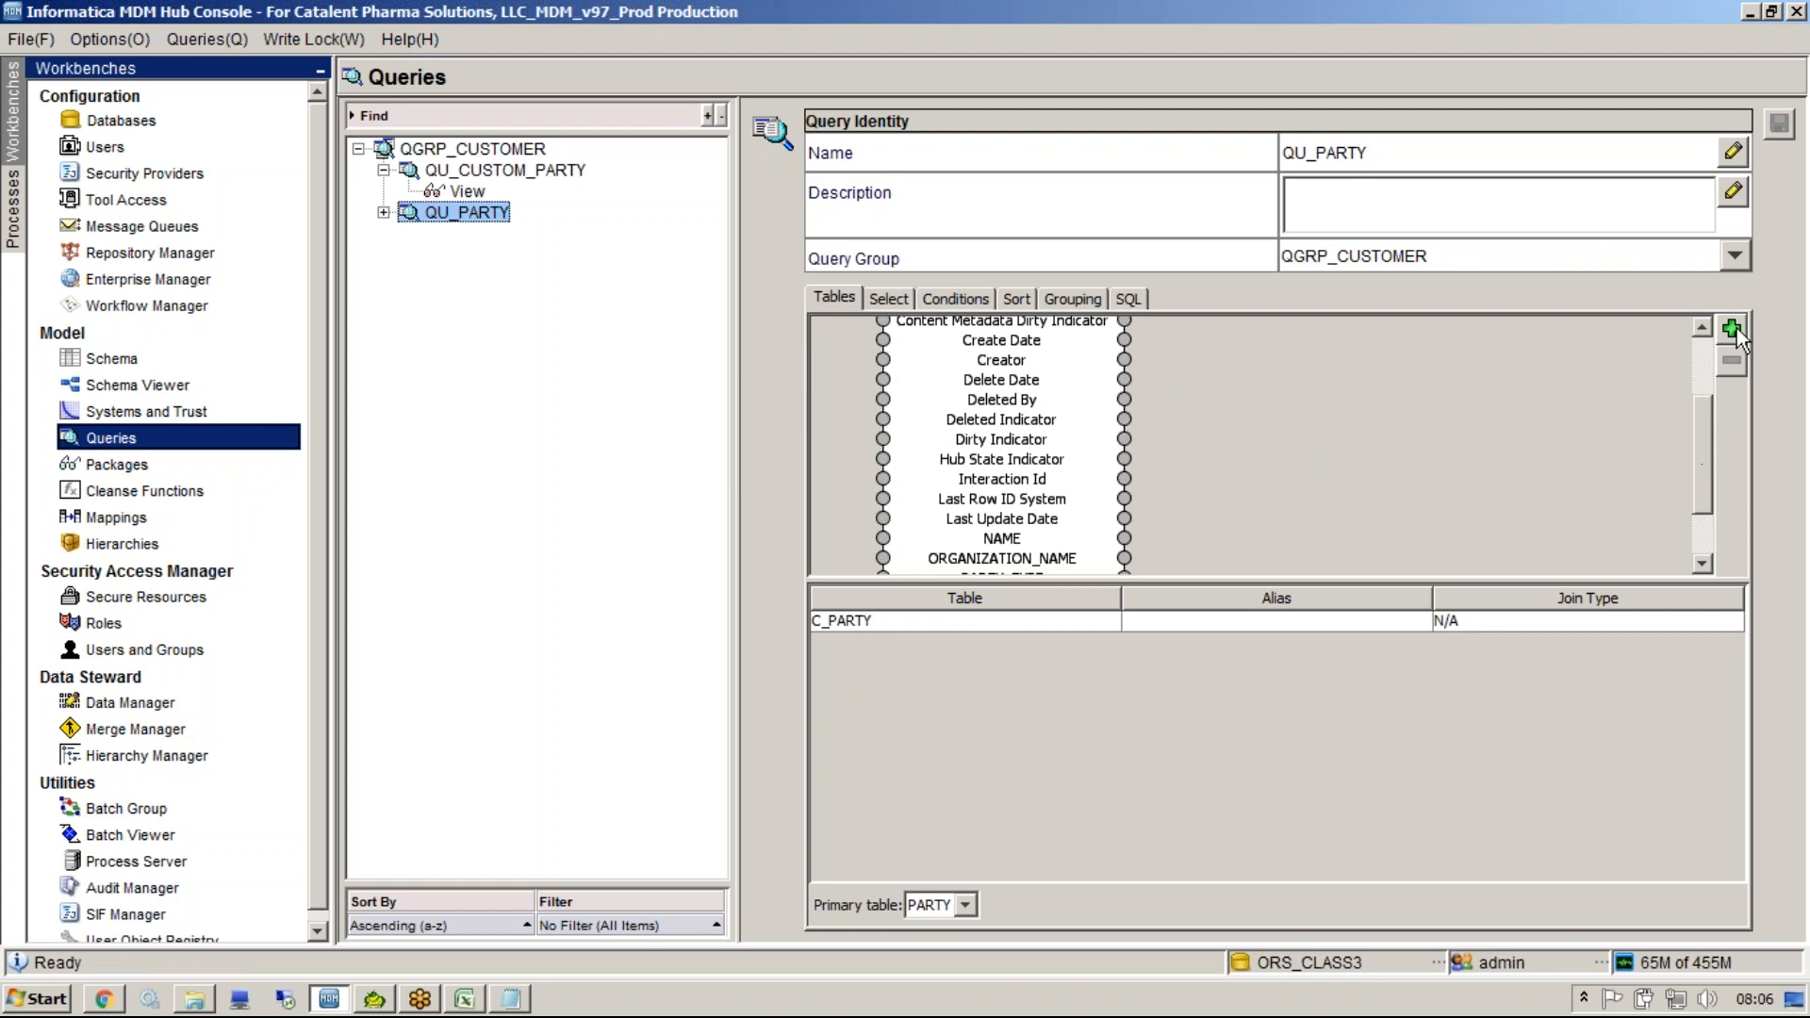
pyautogui.click(889, 298)
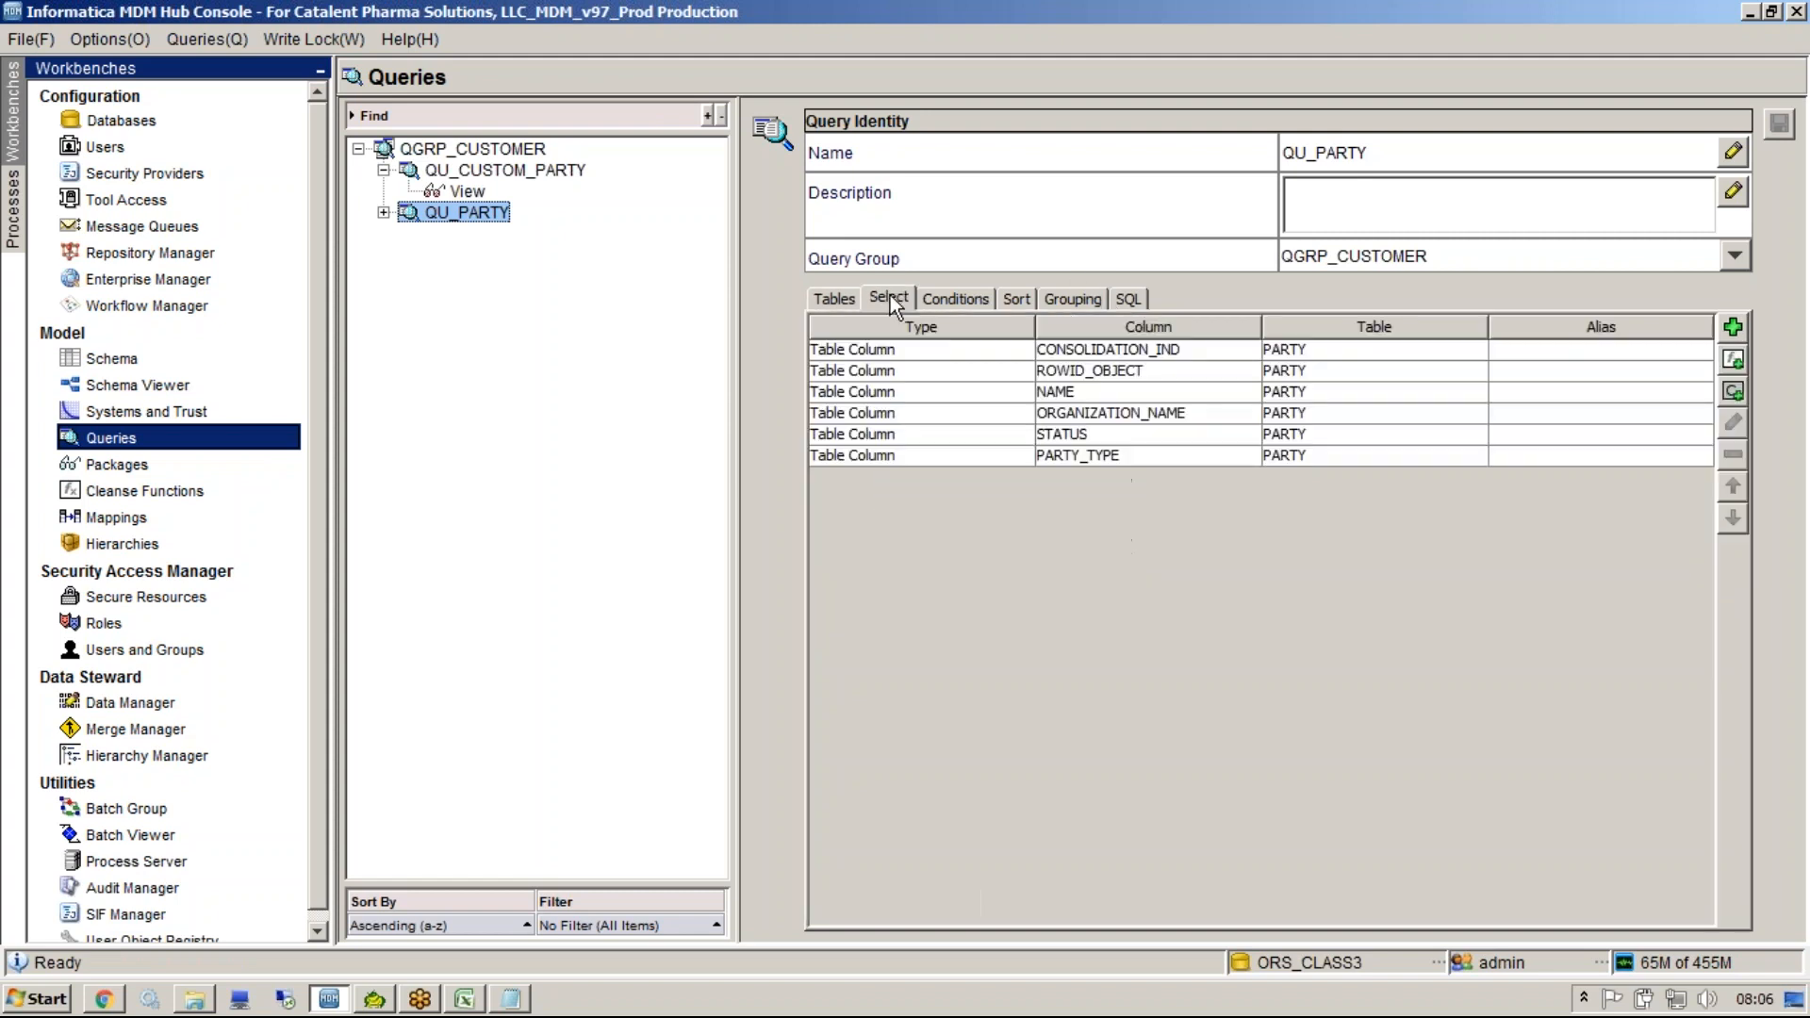
pyautogui.click(835, 303)
pyautogui.click(1142, 298)
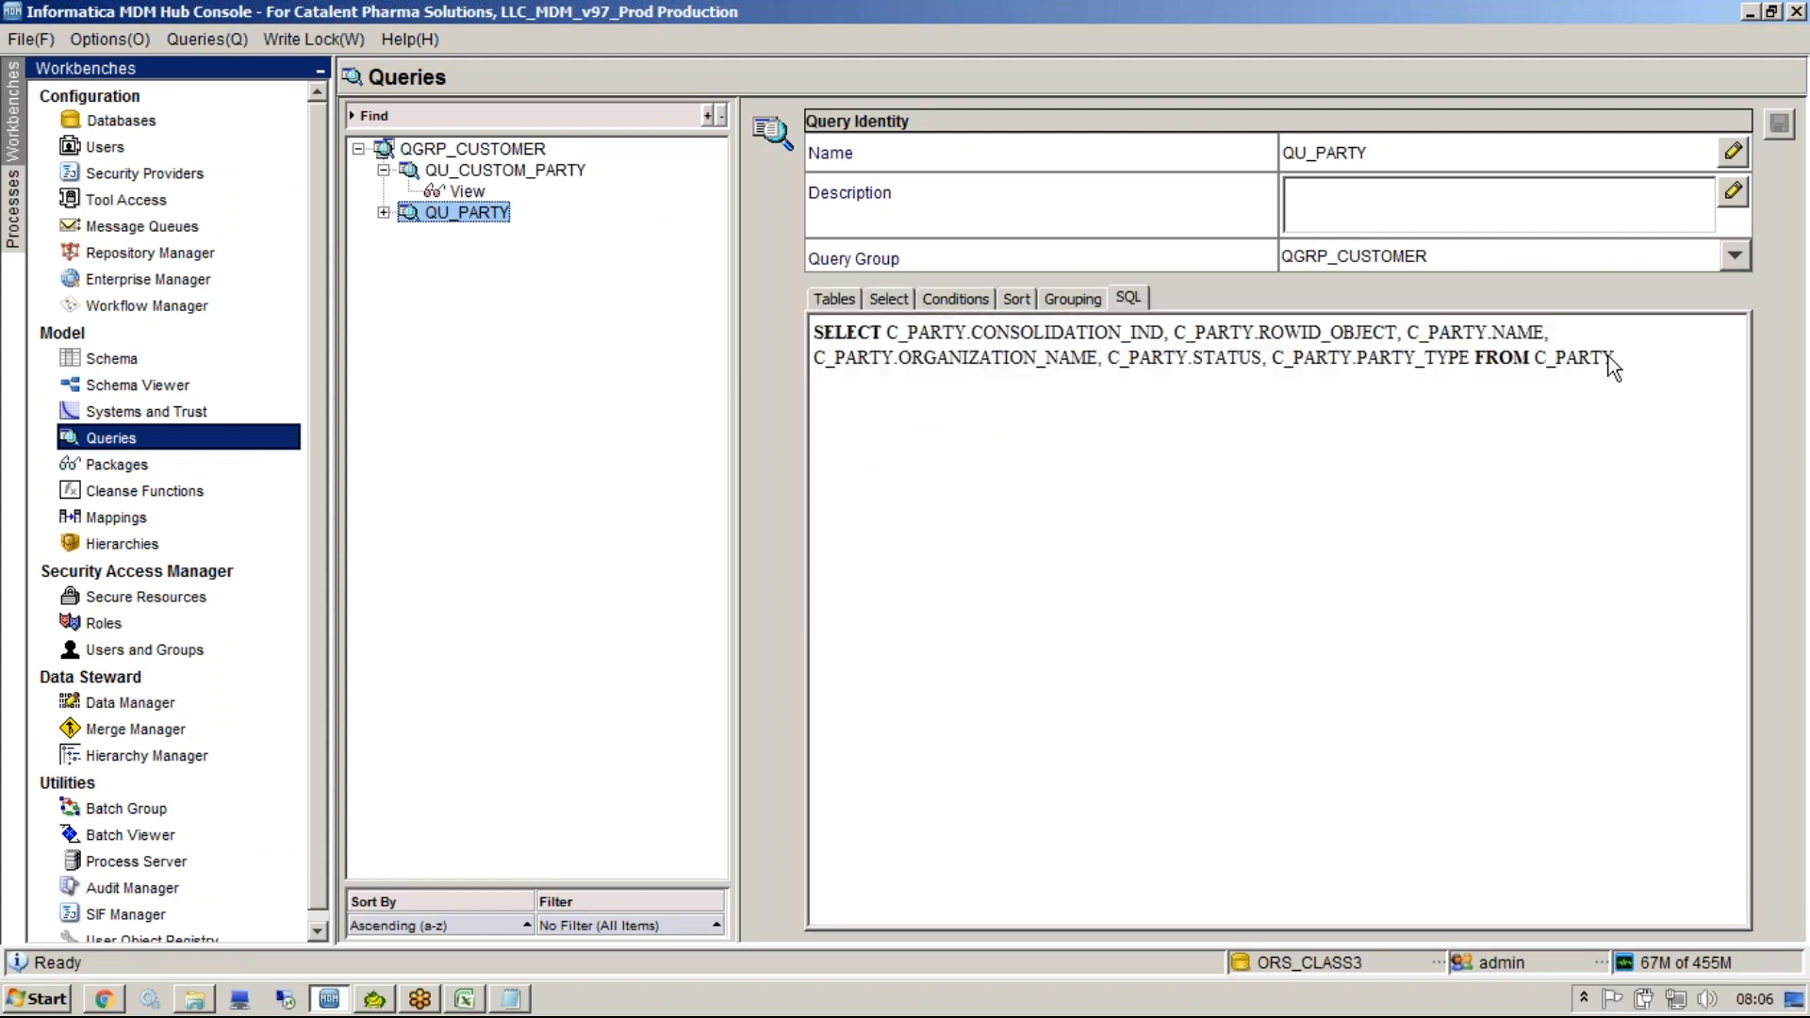
pyautogui.moveTo(1613, 357); pyautogui.dragTo(811, 247)
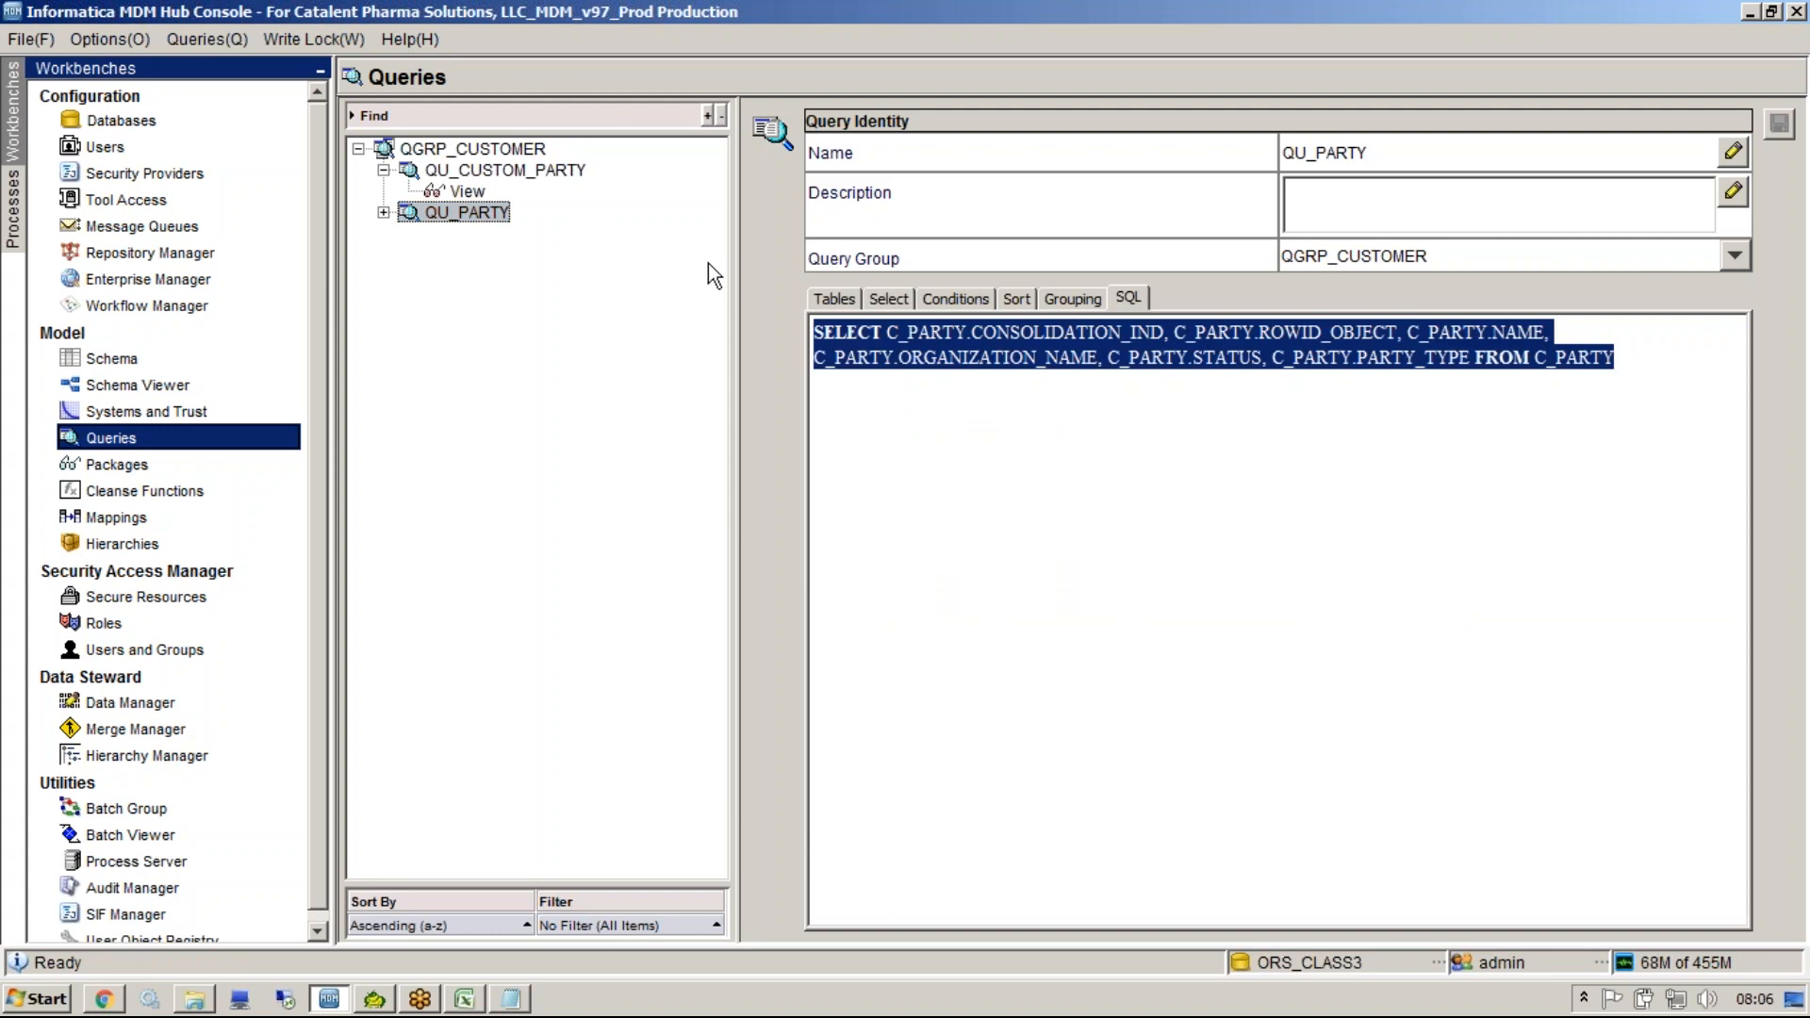
# Compare the QU_CUSTOM_PARTY SQL with the QU_PARTY generated SQL.
pyautogui.click(382, 212)
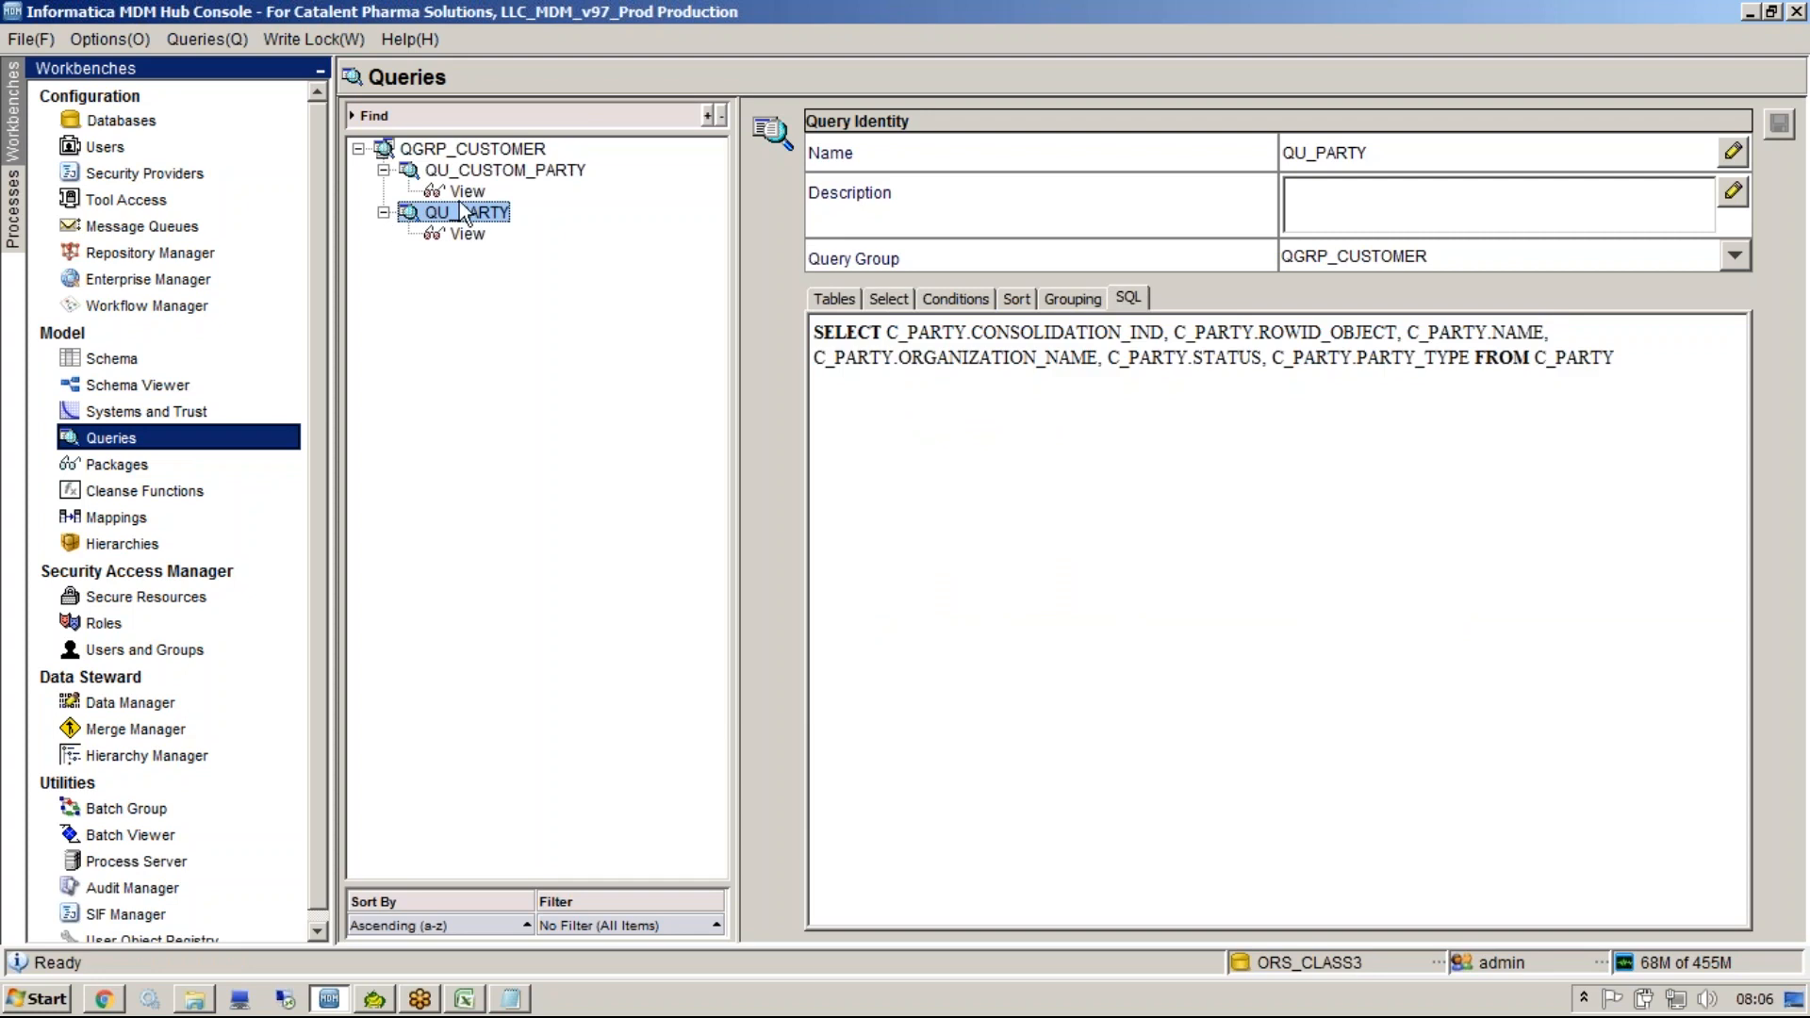
pyautogui.click(456, 177)
pyautogui.click(999, 389)
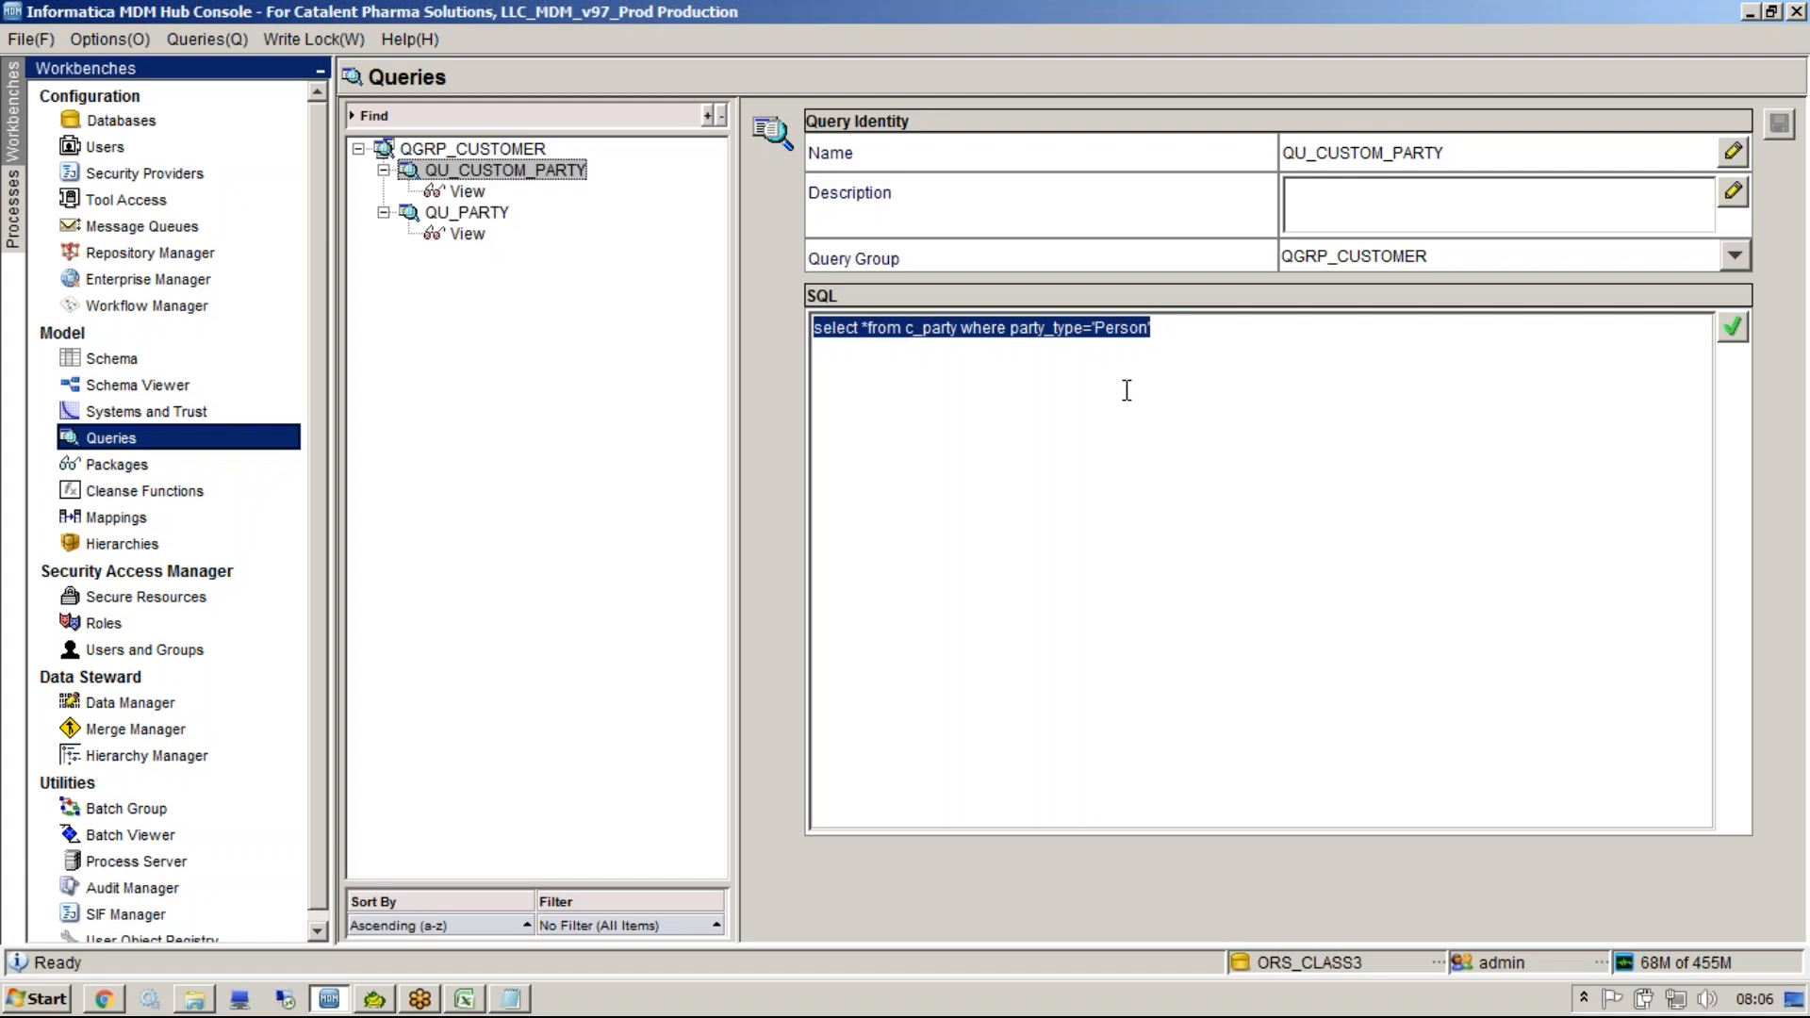
pyautogui.click(1127, 390)
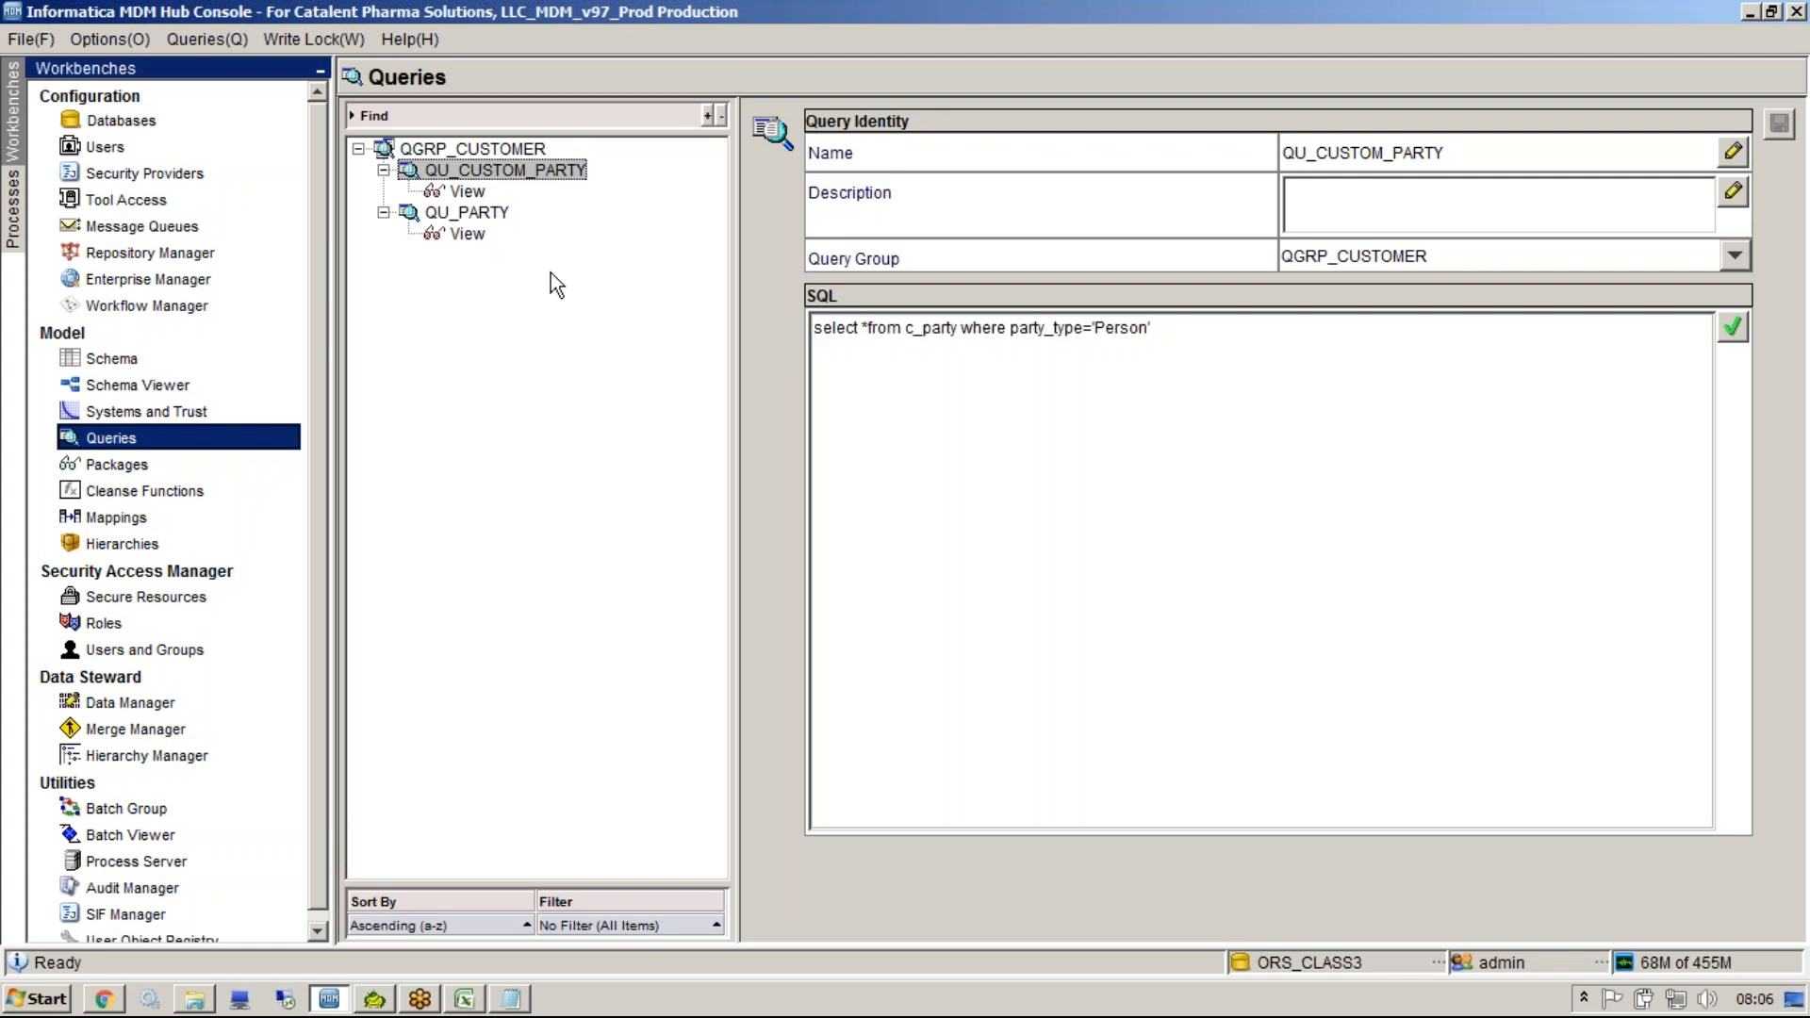
pyautogui.click(471, 213)
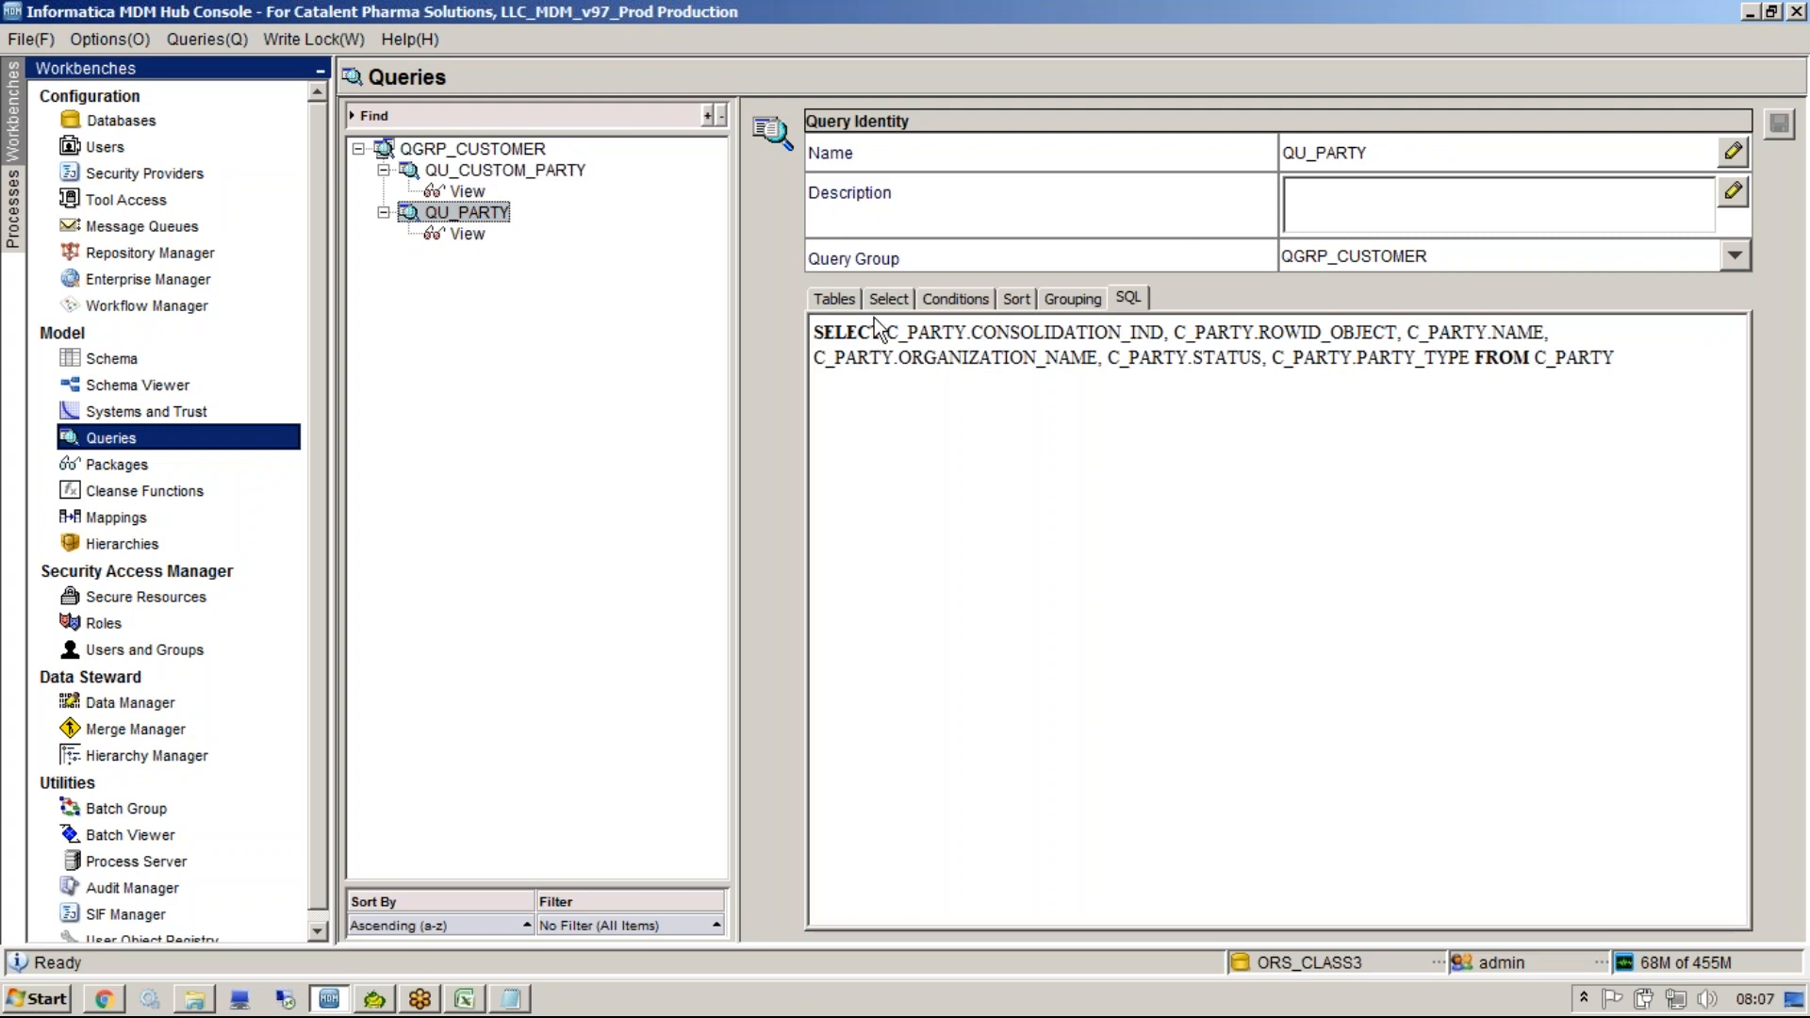
# Browse through each section of the QU_PARTY query definition.
pyautogui.click(847, 298)
pyautogui.click(891, 298)
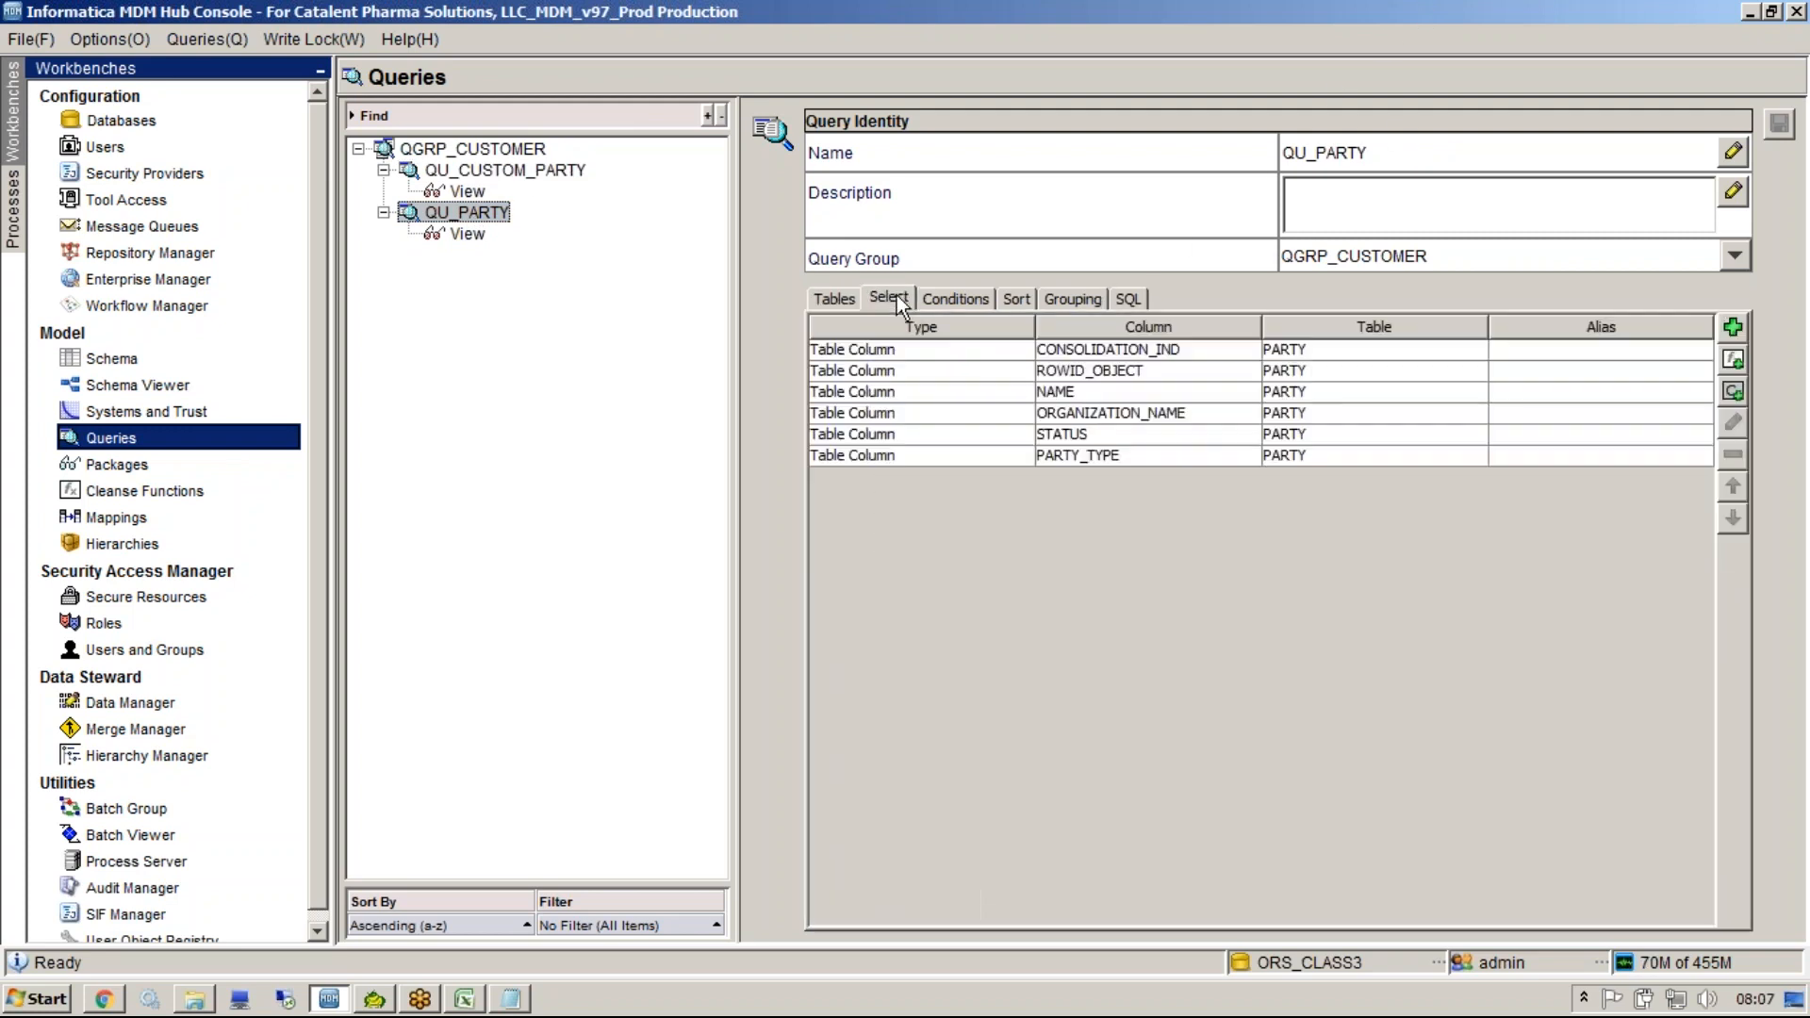
pyautogui.click(954, 297)
pyautogui.click(1015, 298)
pyautogui.click(1072, 300)
pyautogui.click(1126, 300)
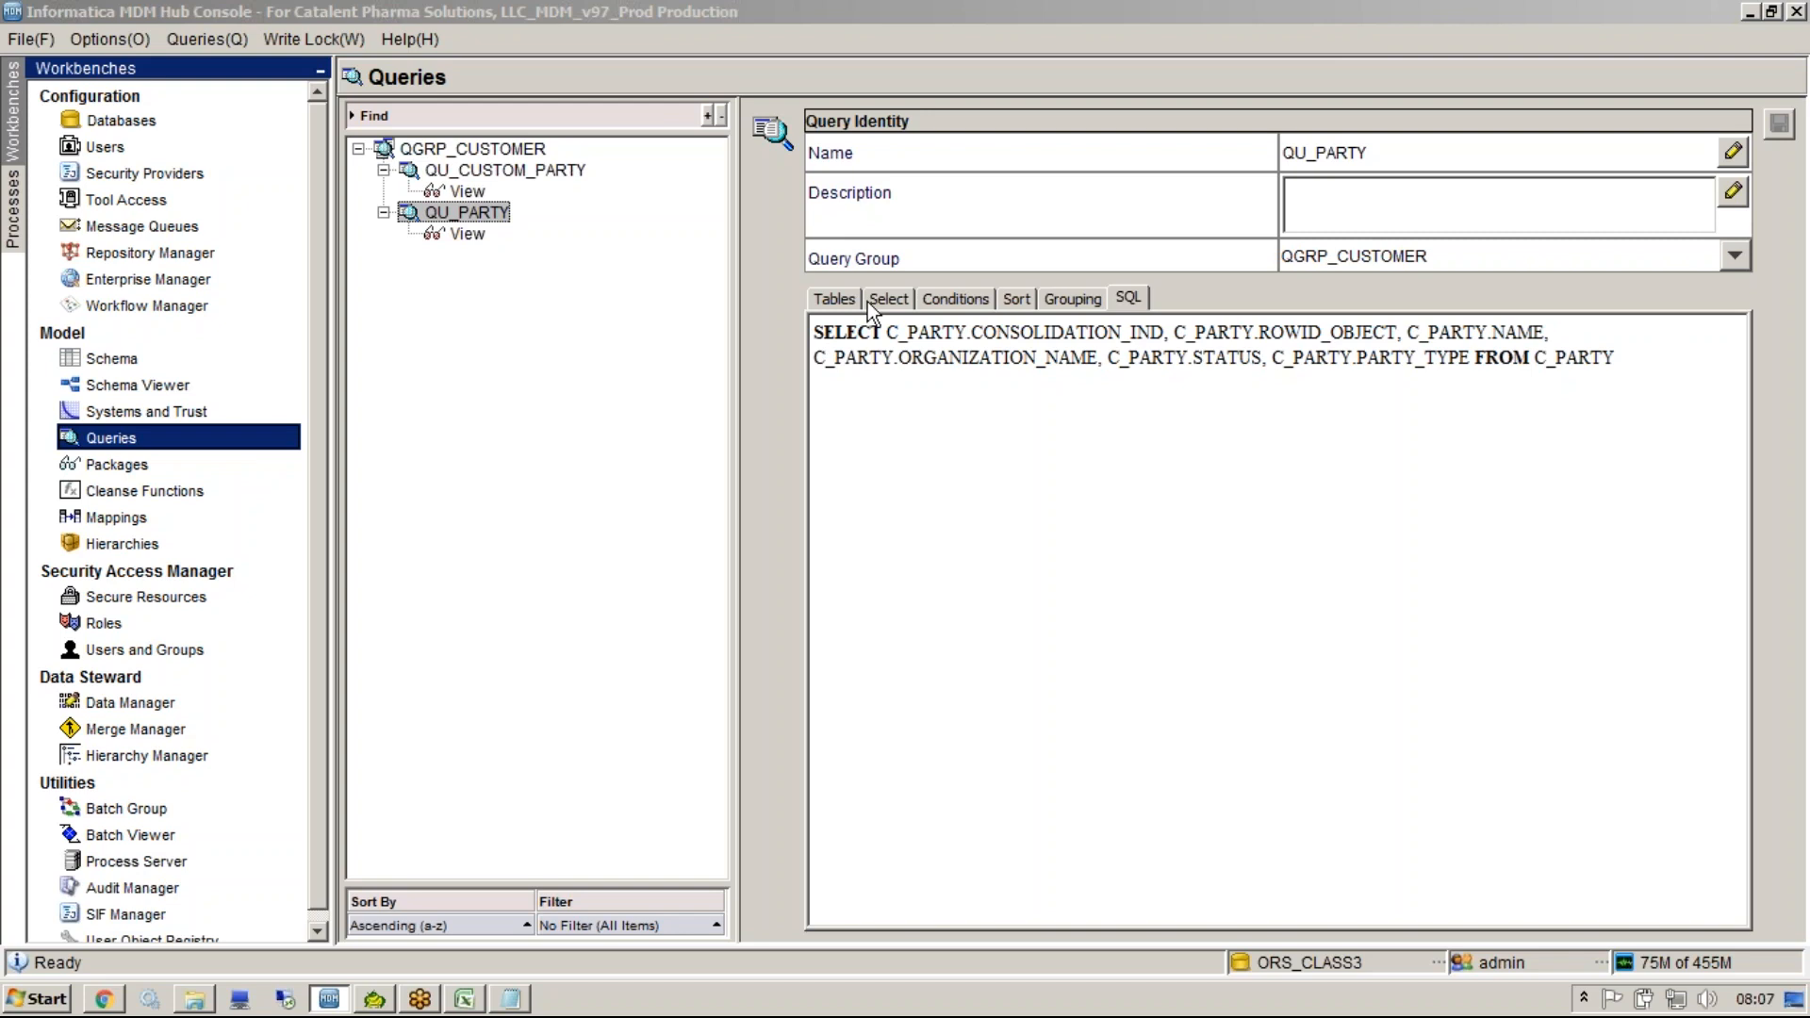
# Add the ADDR table to the QU_PARTY query, including the foreign key from PARTY to ADDR.
pyautogui.click(835, 300)
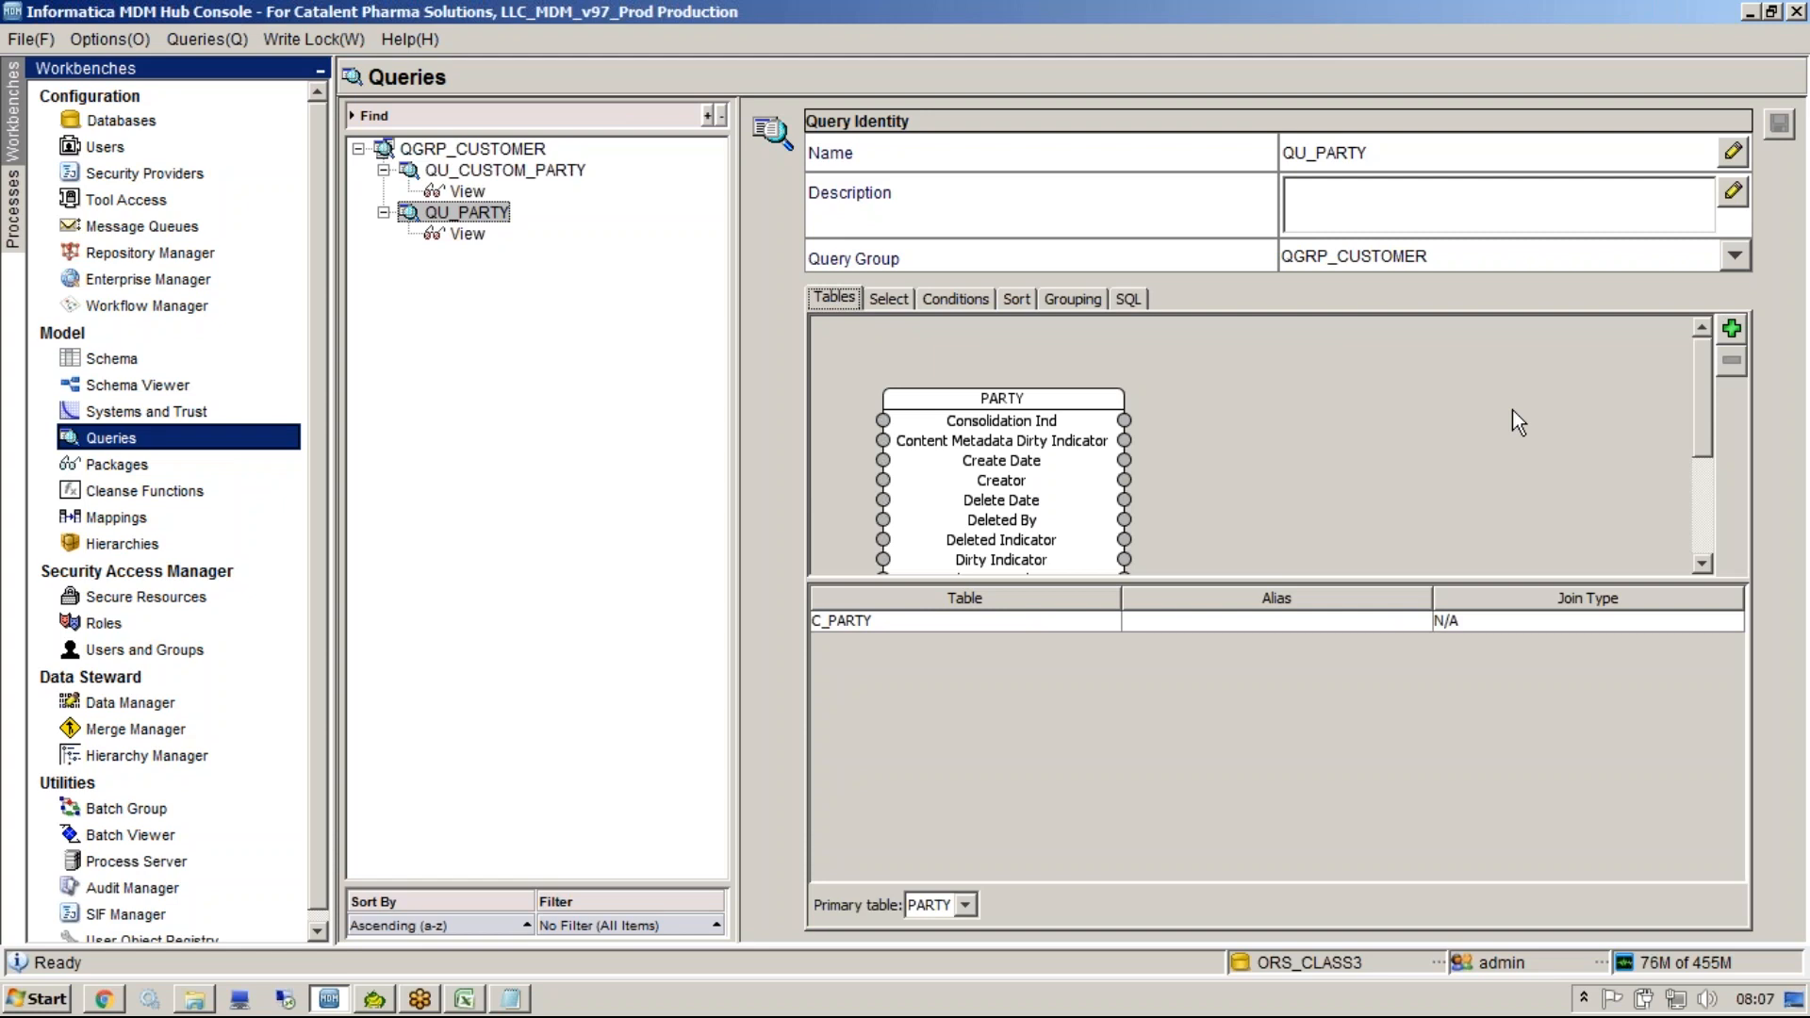
pyautogui.click(1732, 331)
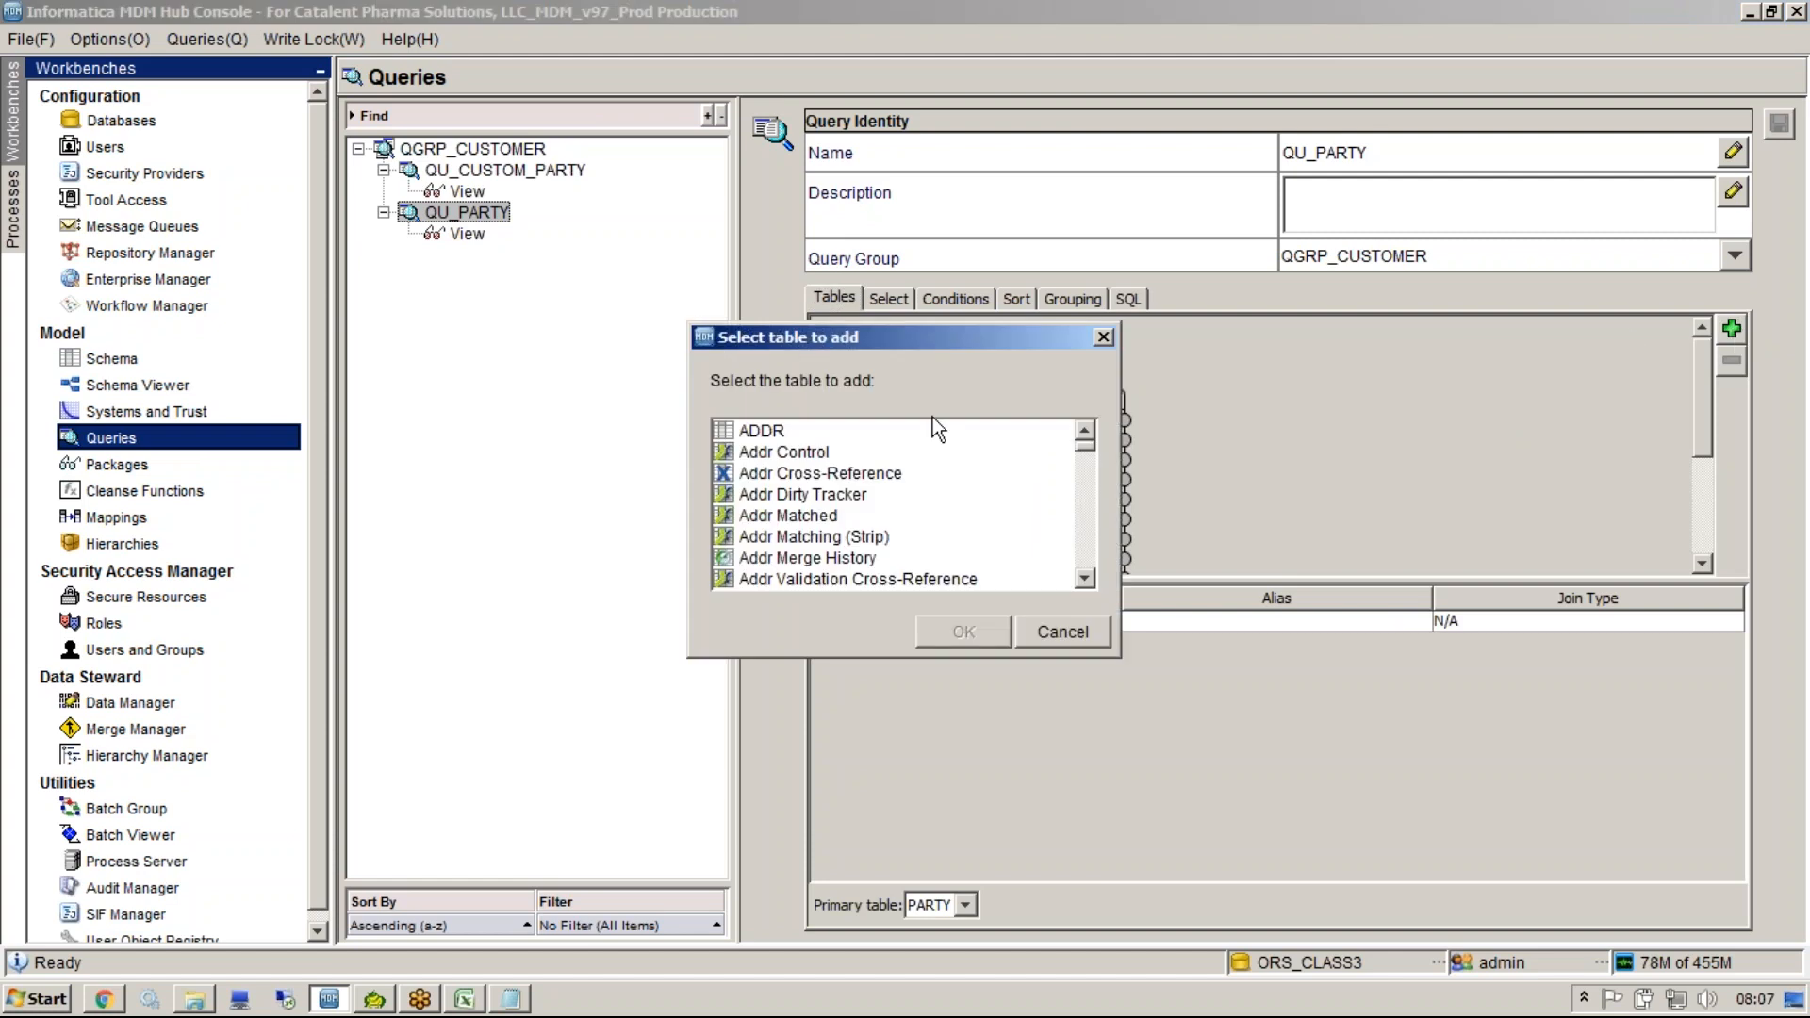
pyautogui.click(879, 432)
pyautogui.click(924, 620)
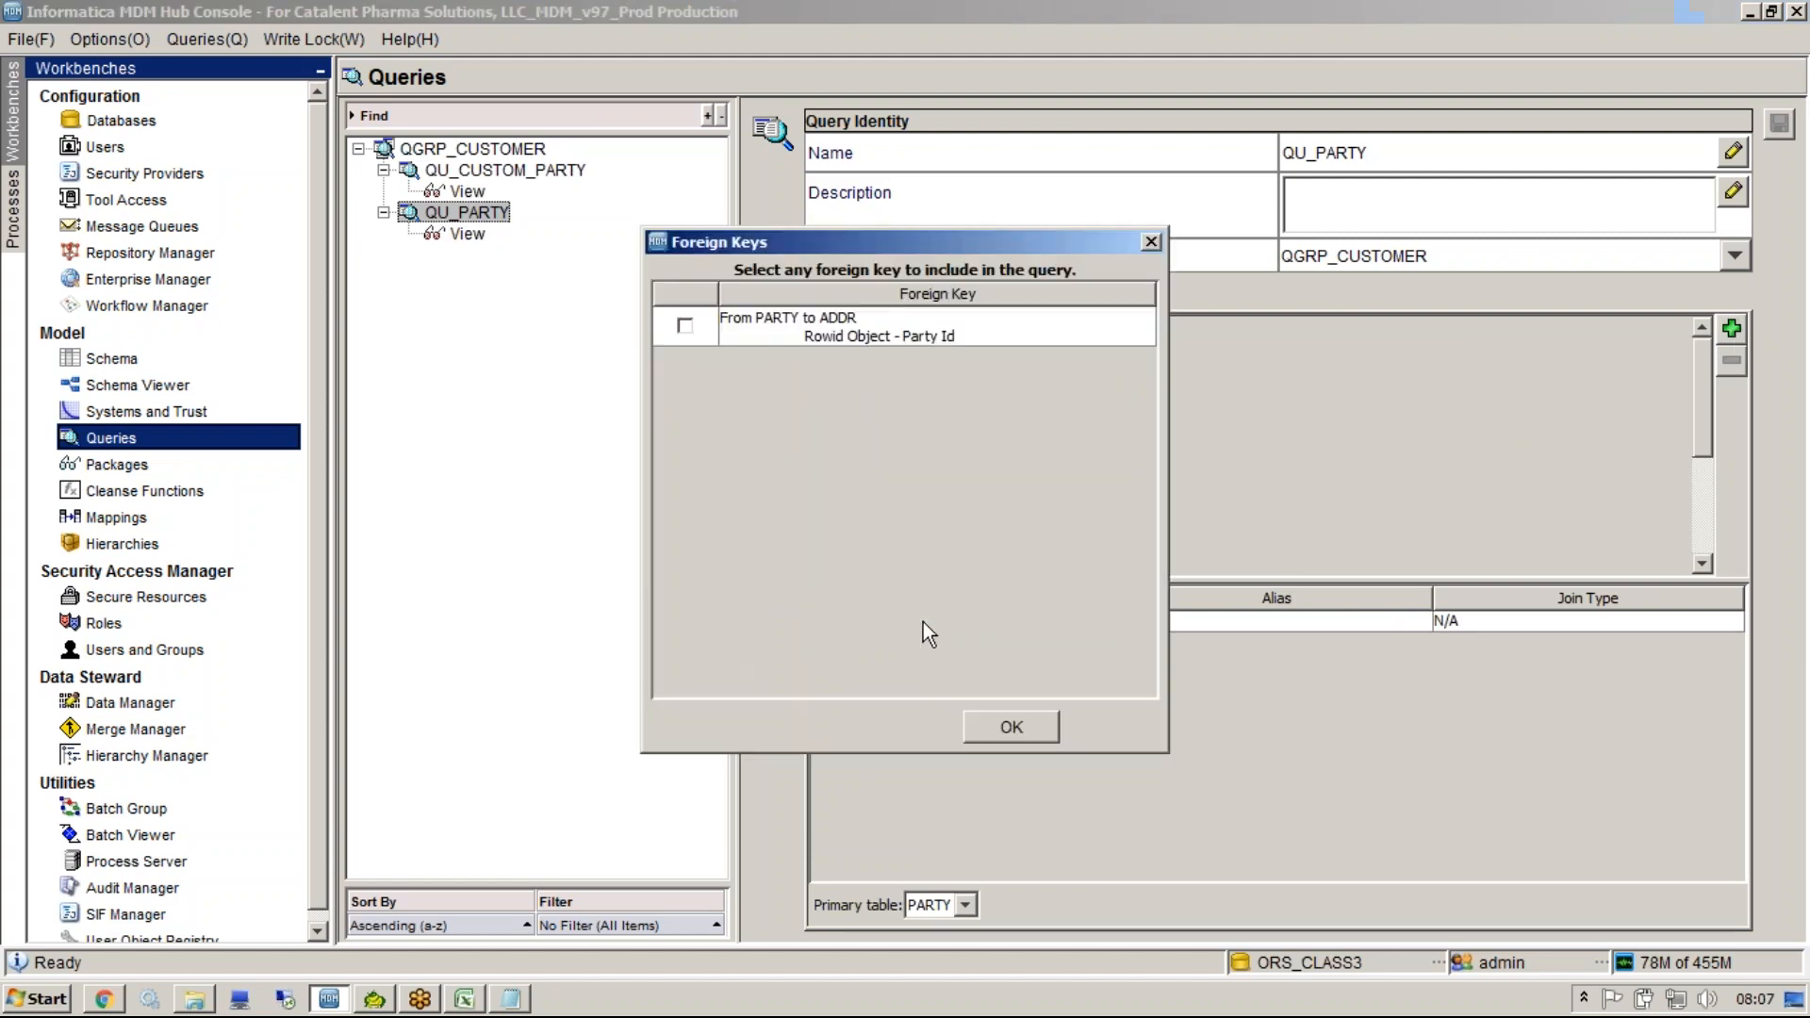
pyautogui.click(685, 326)
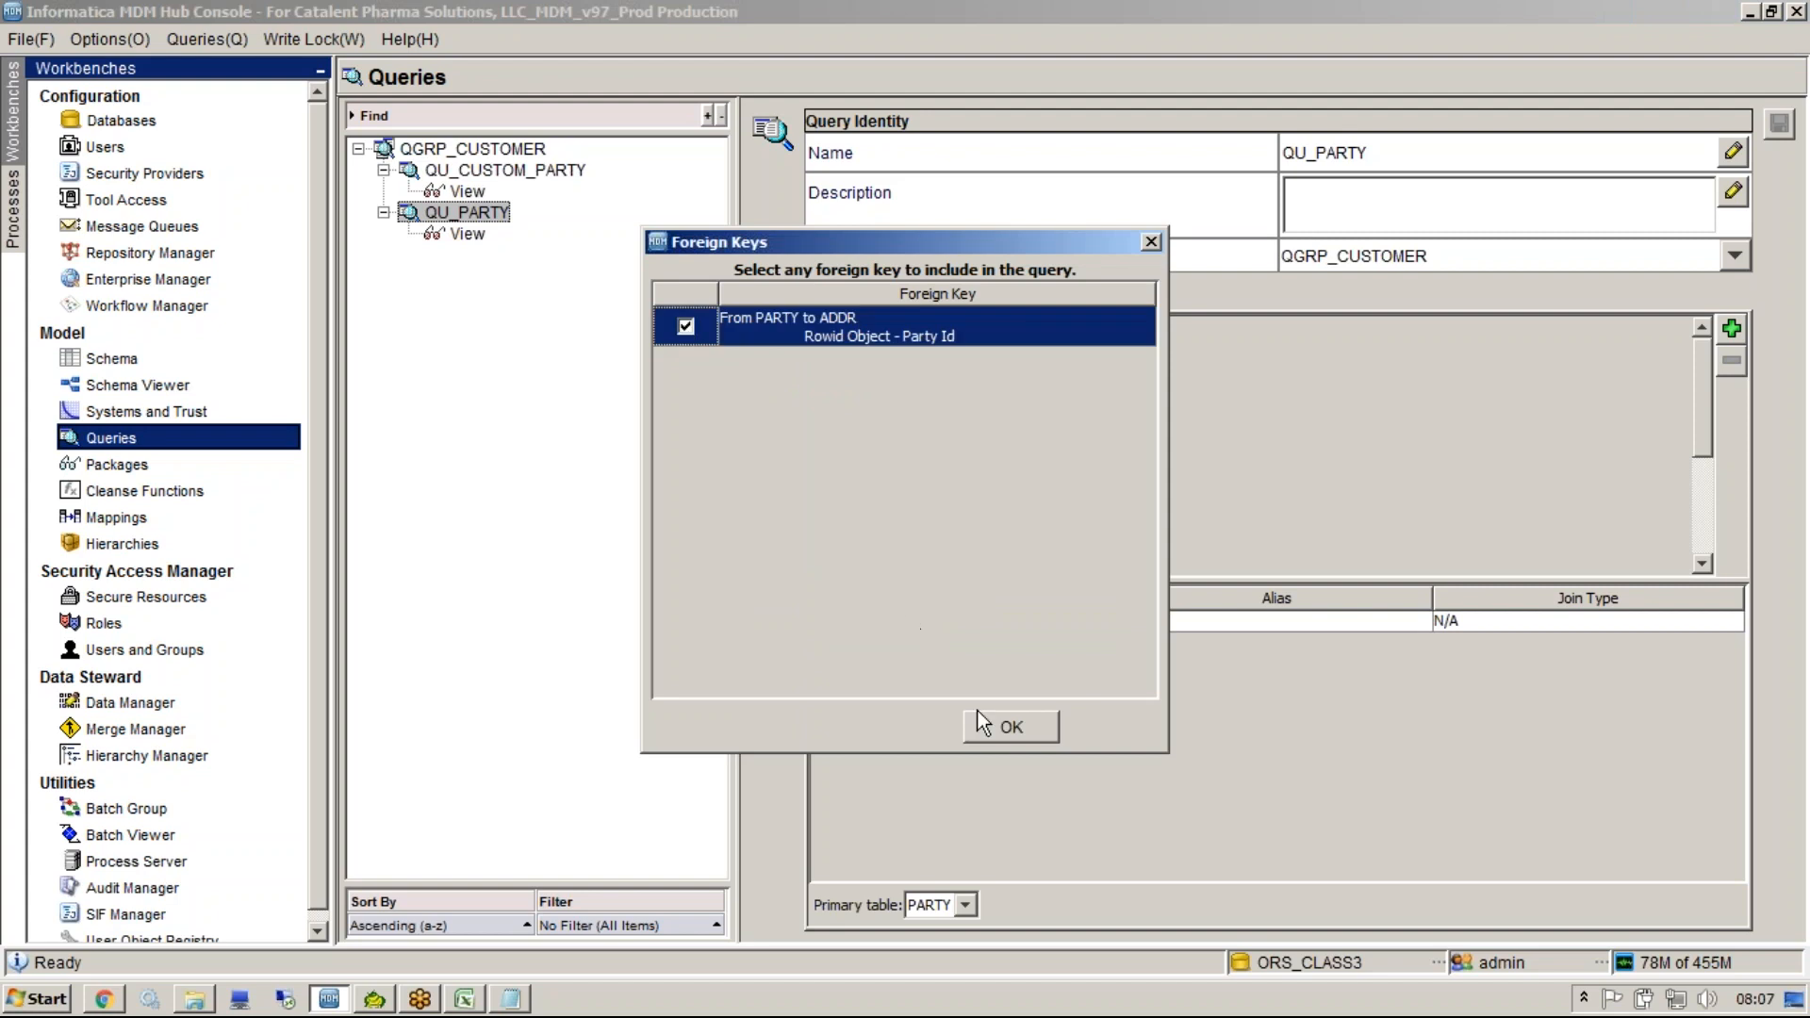
pyautogui.click(991, 736)
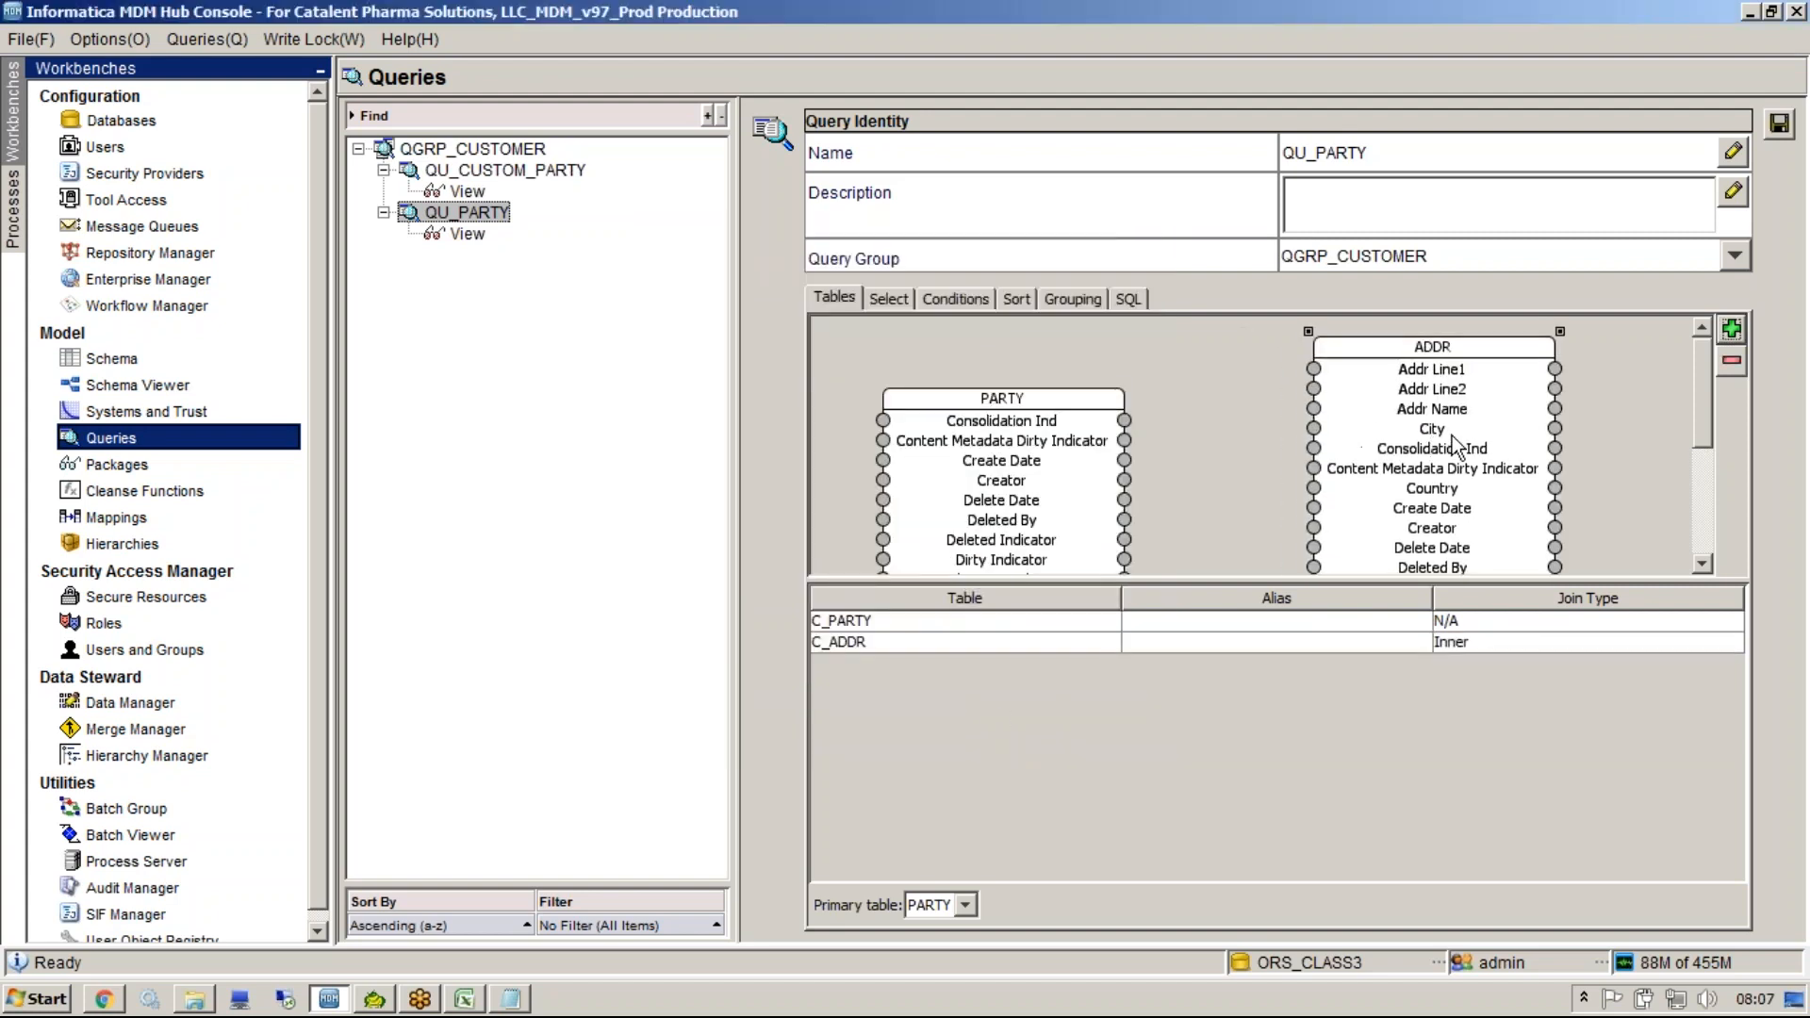
# Inspect the join between C_PARTY and C_ADDR in the generated SQL.
pyautogui.moveTo(1699, 409)
pyautogui.mouseDown()
pyautogui.moveTo(1692, 462)
pyautogui.moveTo(1693, 409)
pyautogui.mouseUp()
pyautogui.click(1131, 299)
pyautogui.moveTo(1534, 358); pyautogui.dragTo(901, 383)
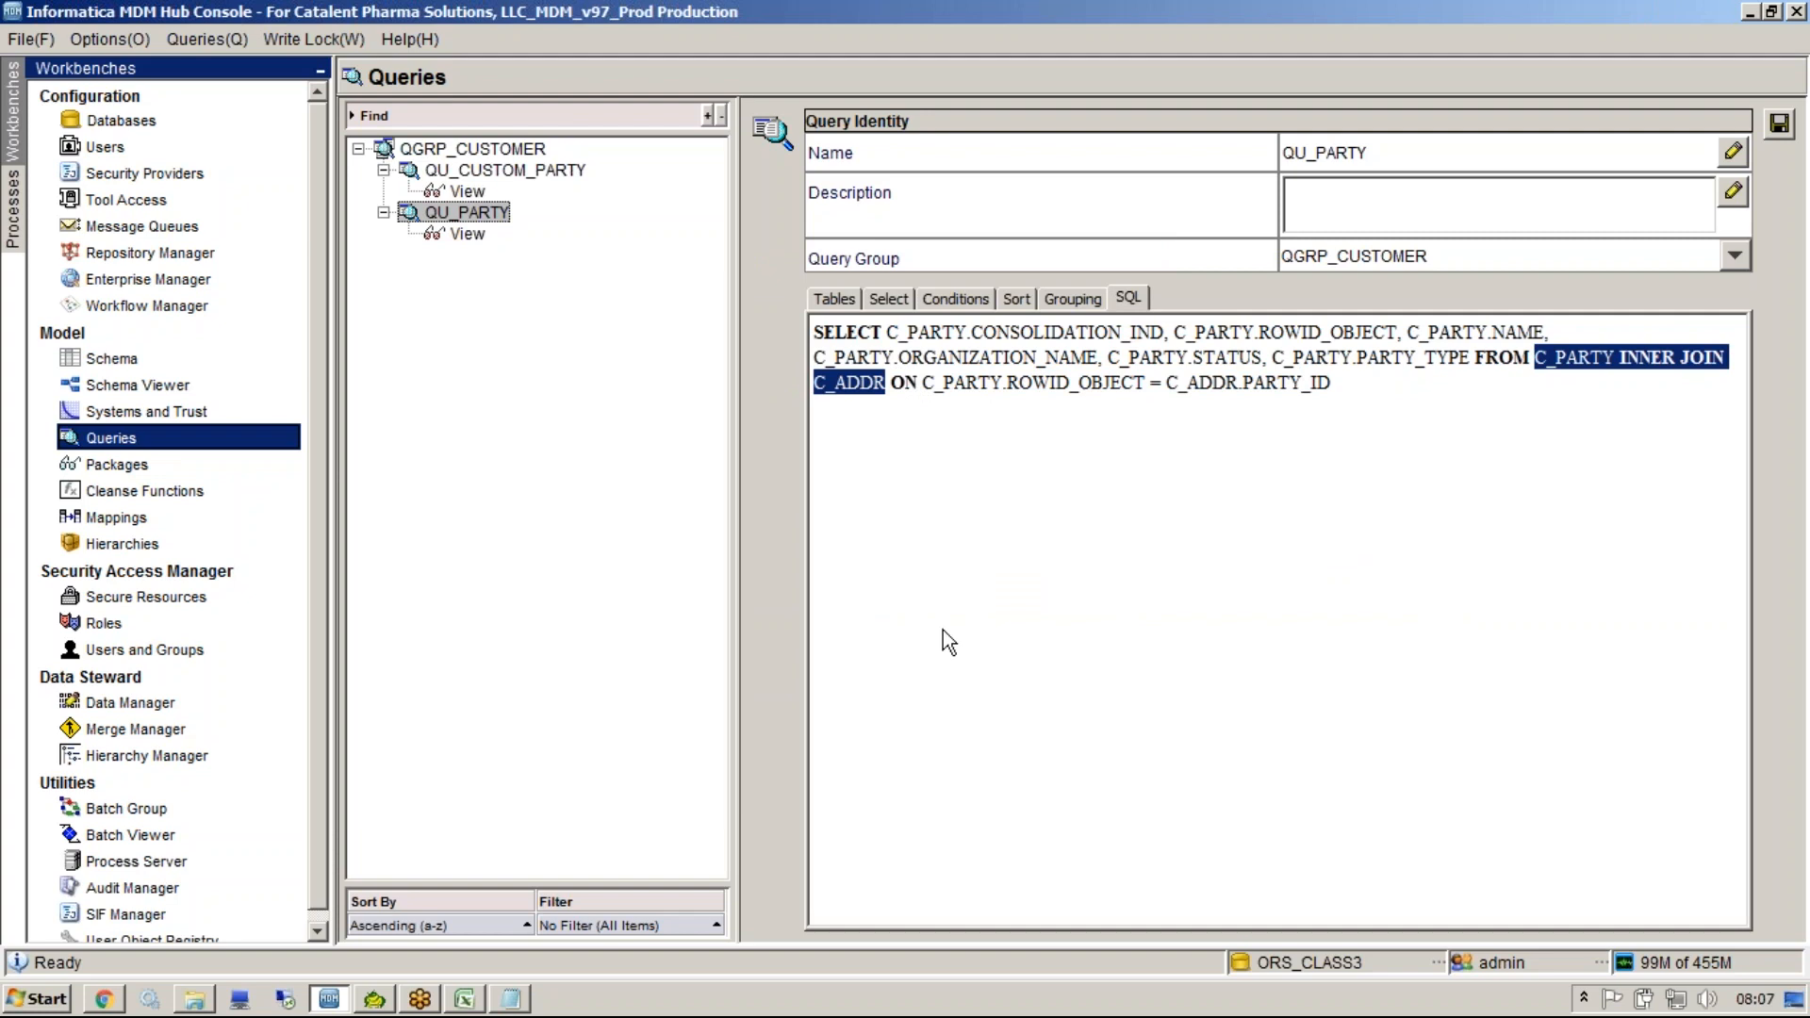
# Change the C_ADDR join type to Left Outer and check the join in the SQL.
pyautogui.click(846, 301)
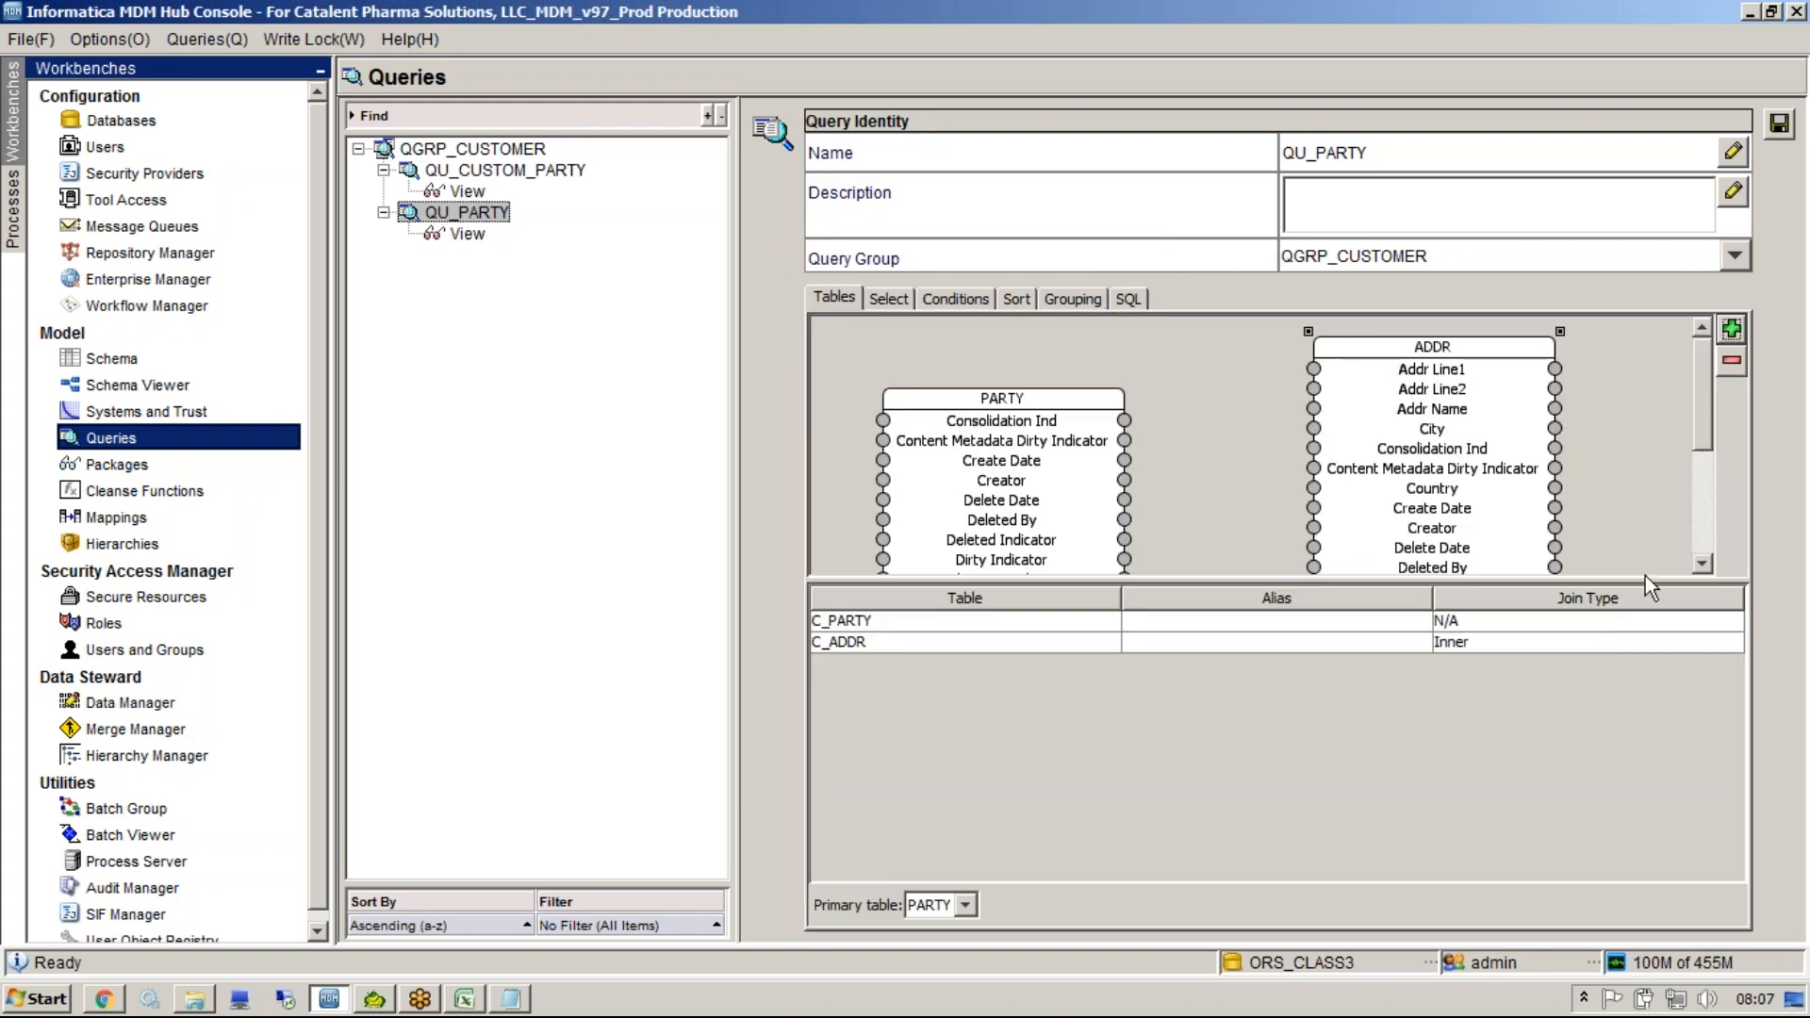
pyautogui.click(1589, 642)
pyautogui.click(1563, 681)
pyautogui.click(1129, 302)
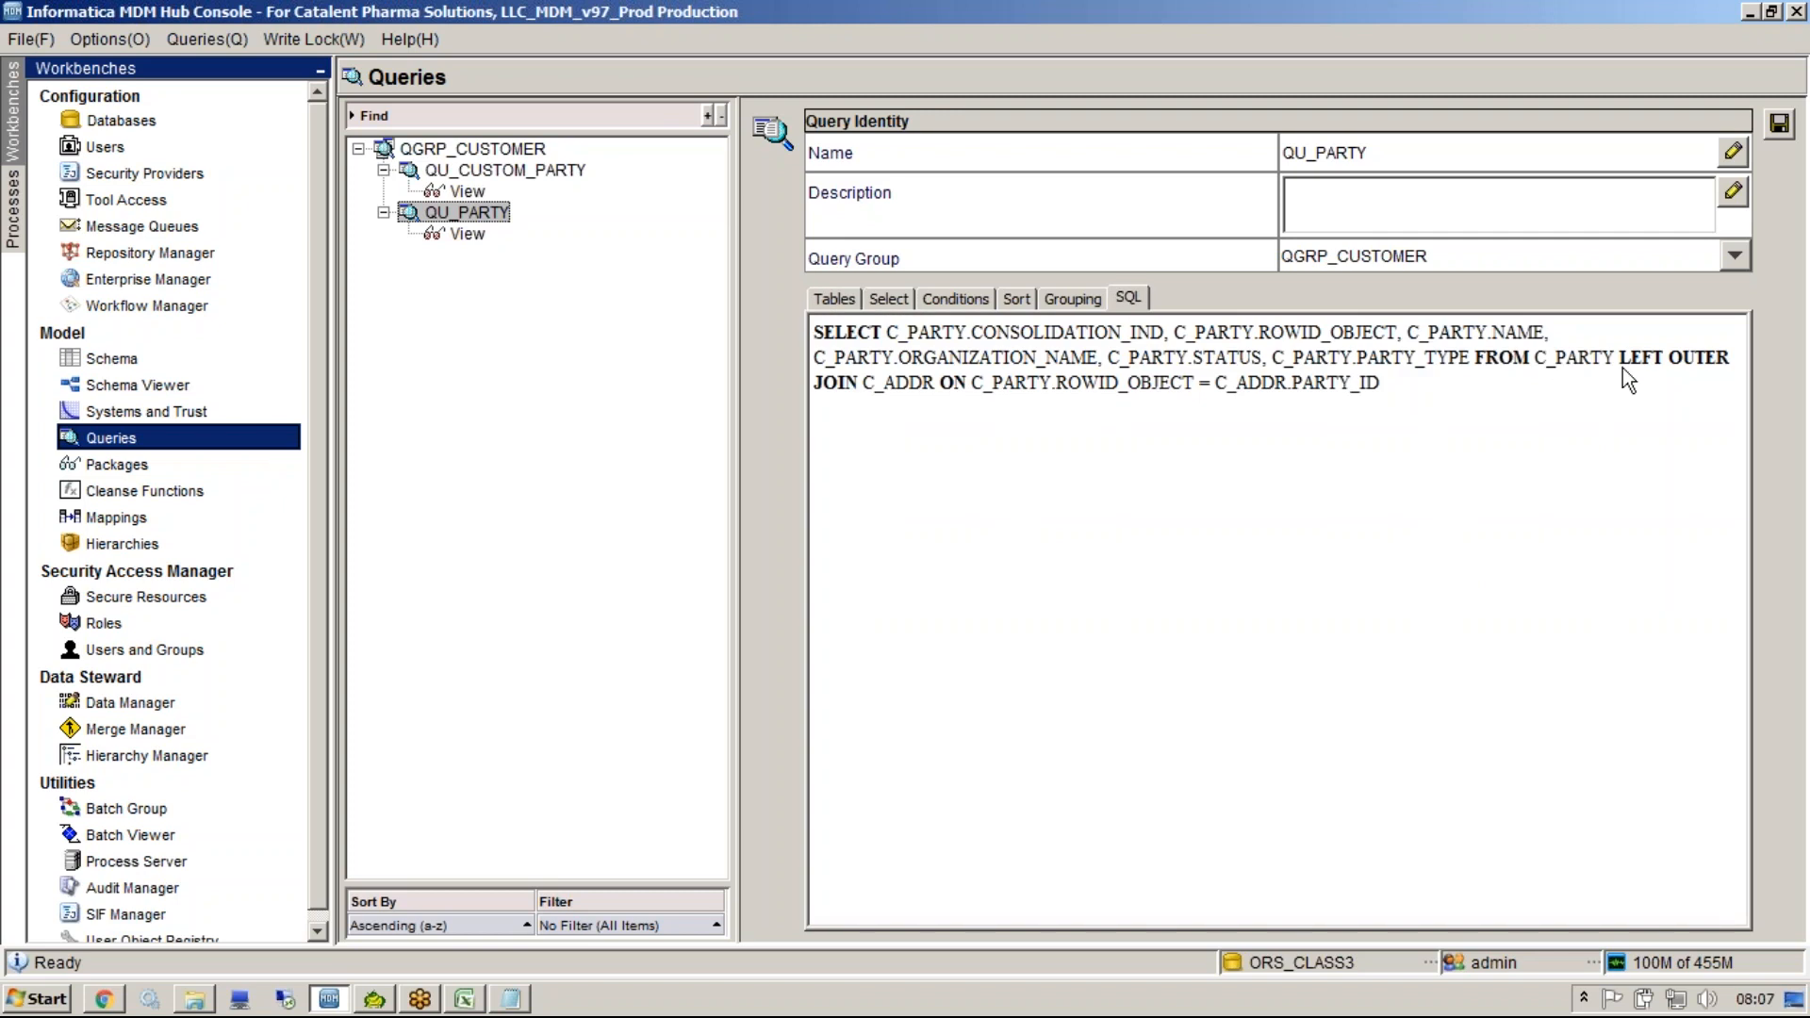
pyautogui.moveTo(1615, 363); pyautogui.dragTo(854, 394)
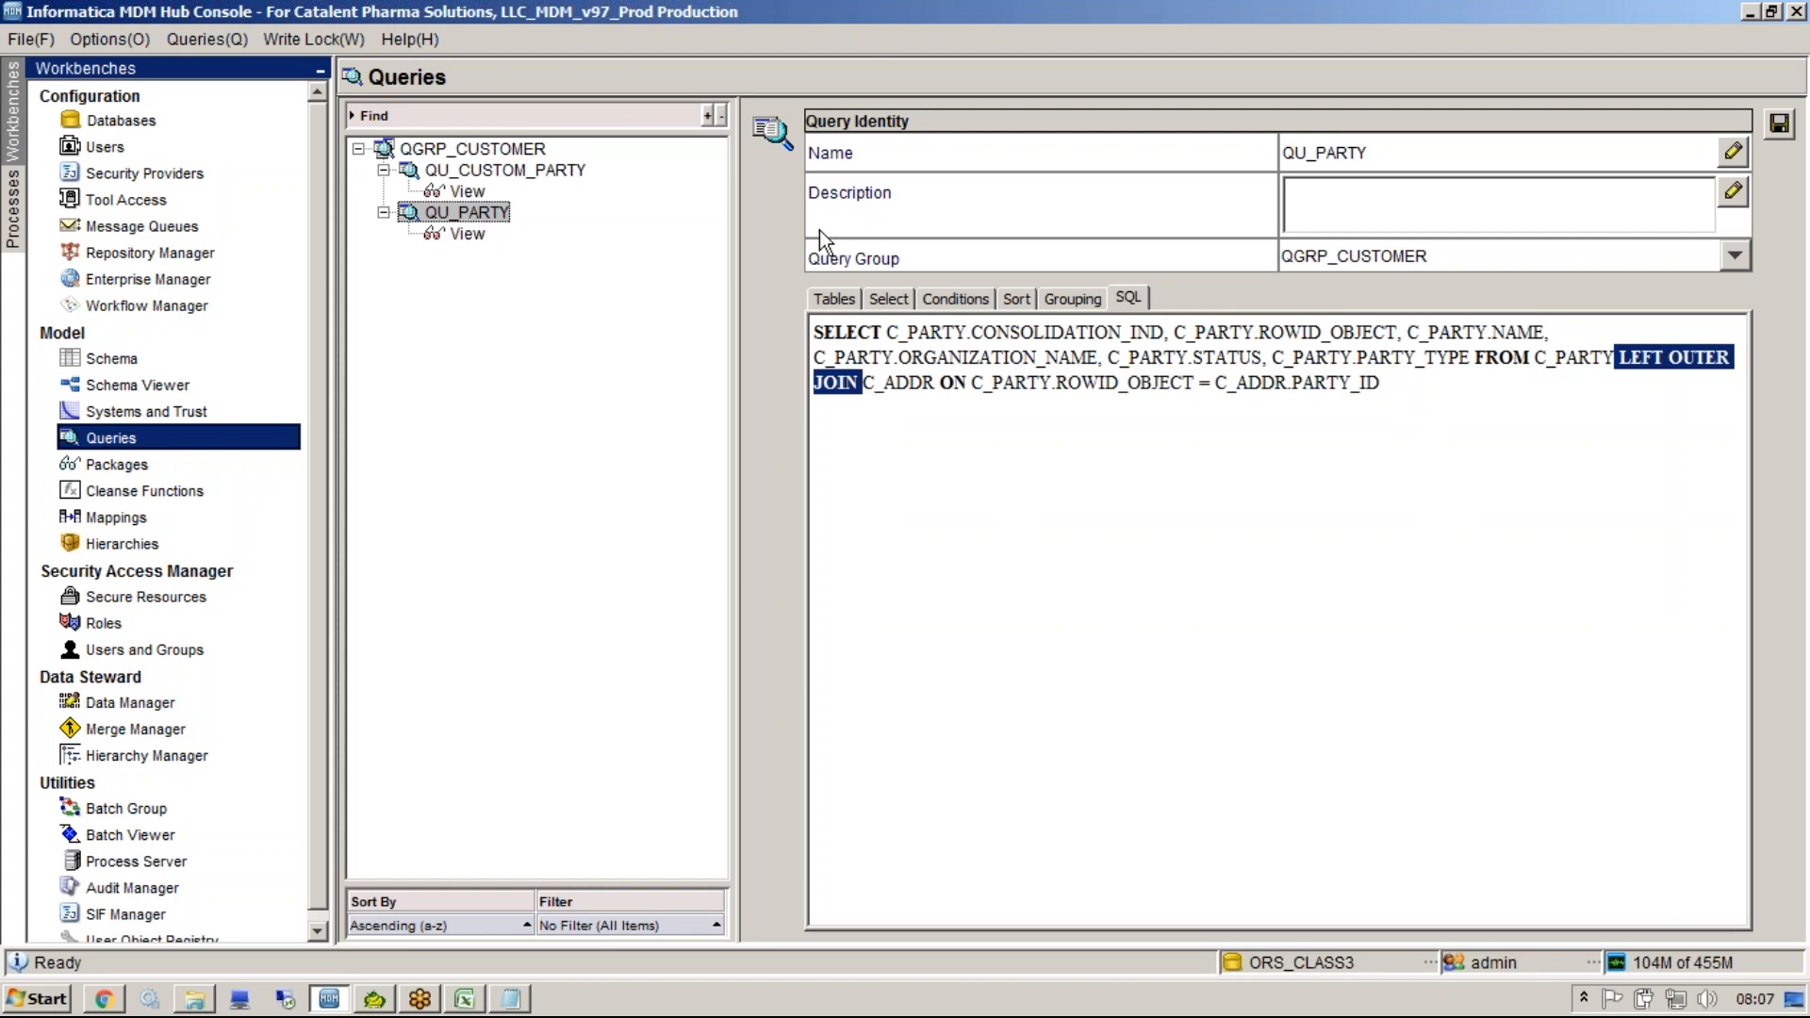
# Add the ADDR table's Country column to the query's selected columns and check it in the SQL.
pyautogui.click(834, 299)
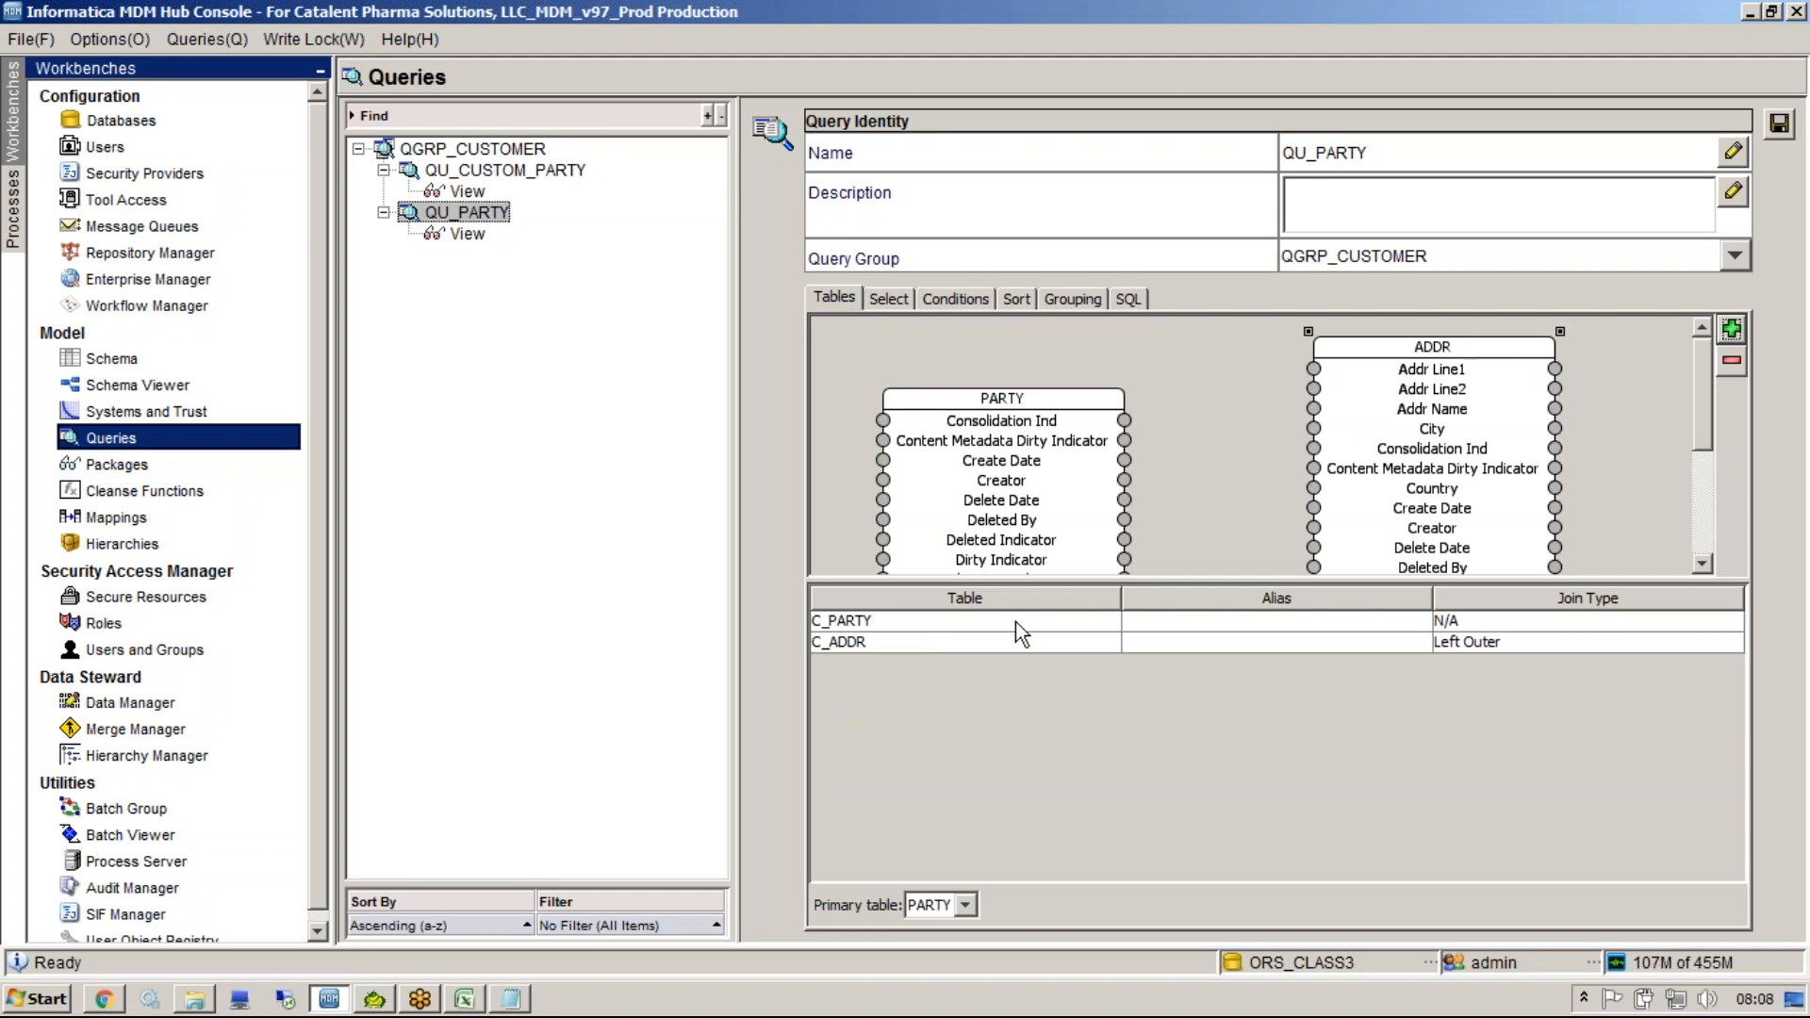
pyautogui.click(889, 300)
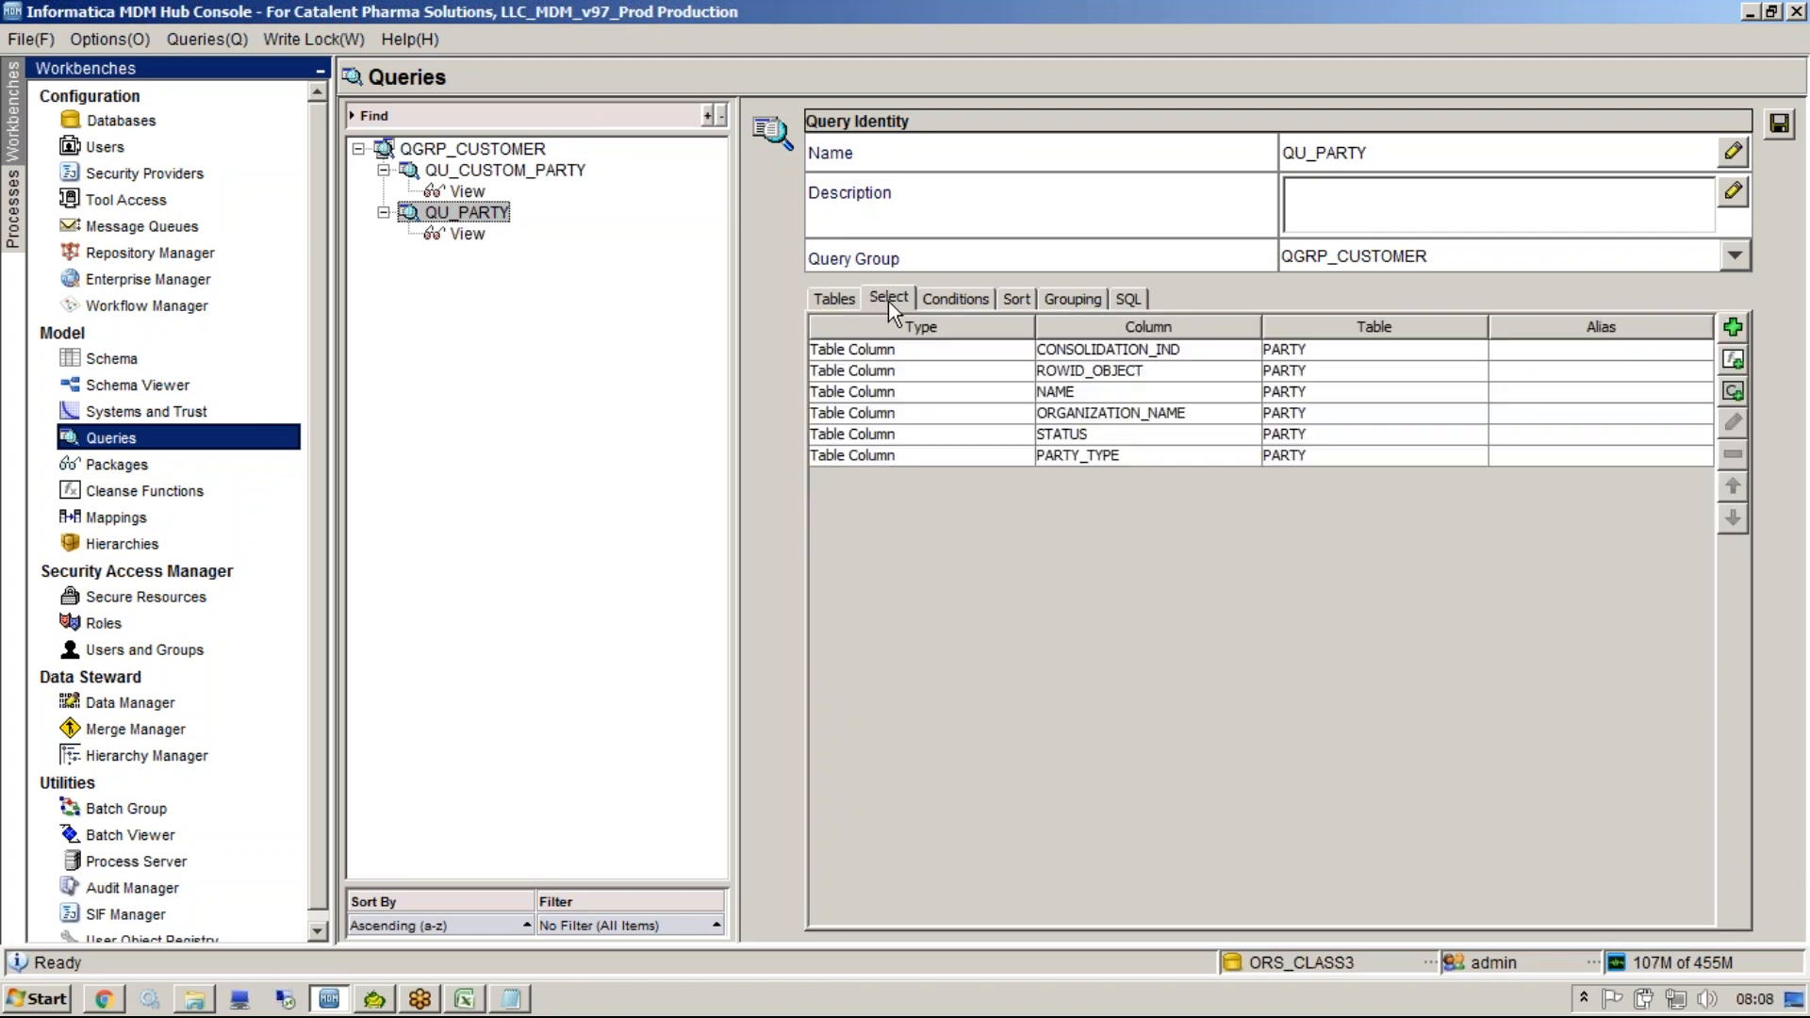
pyautogui.click(1287, 350)
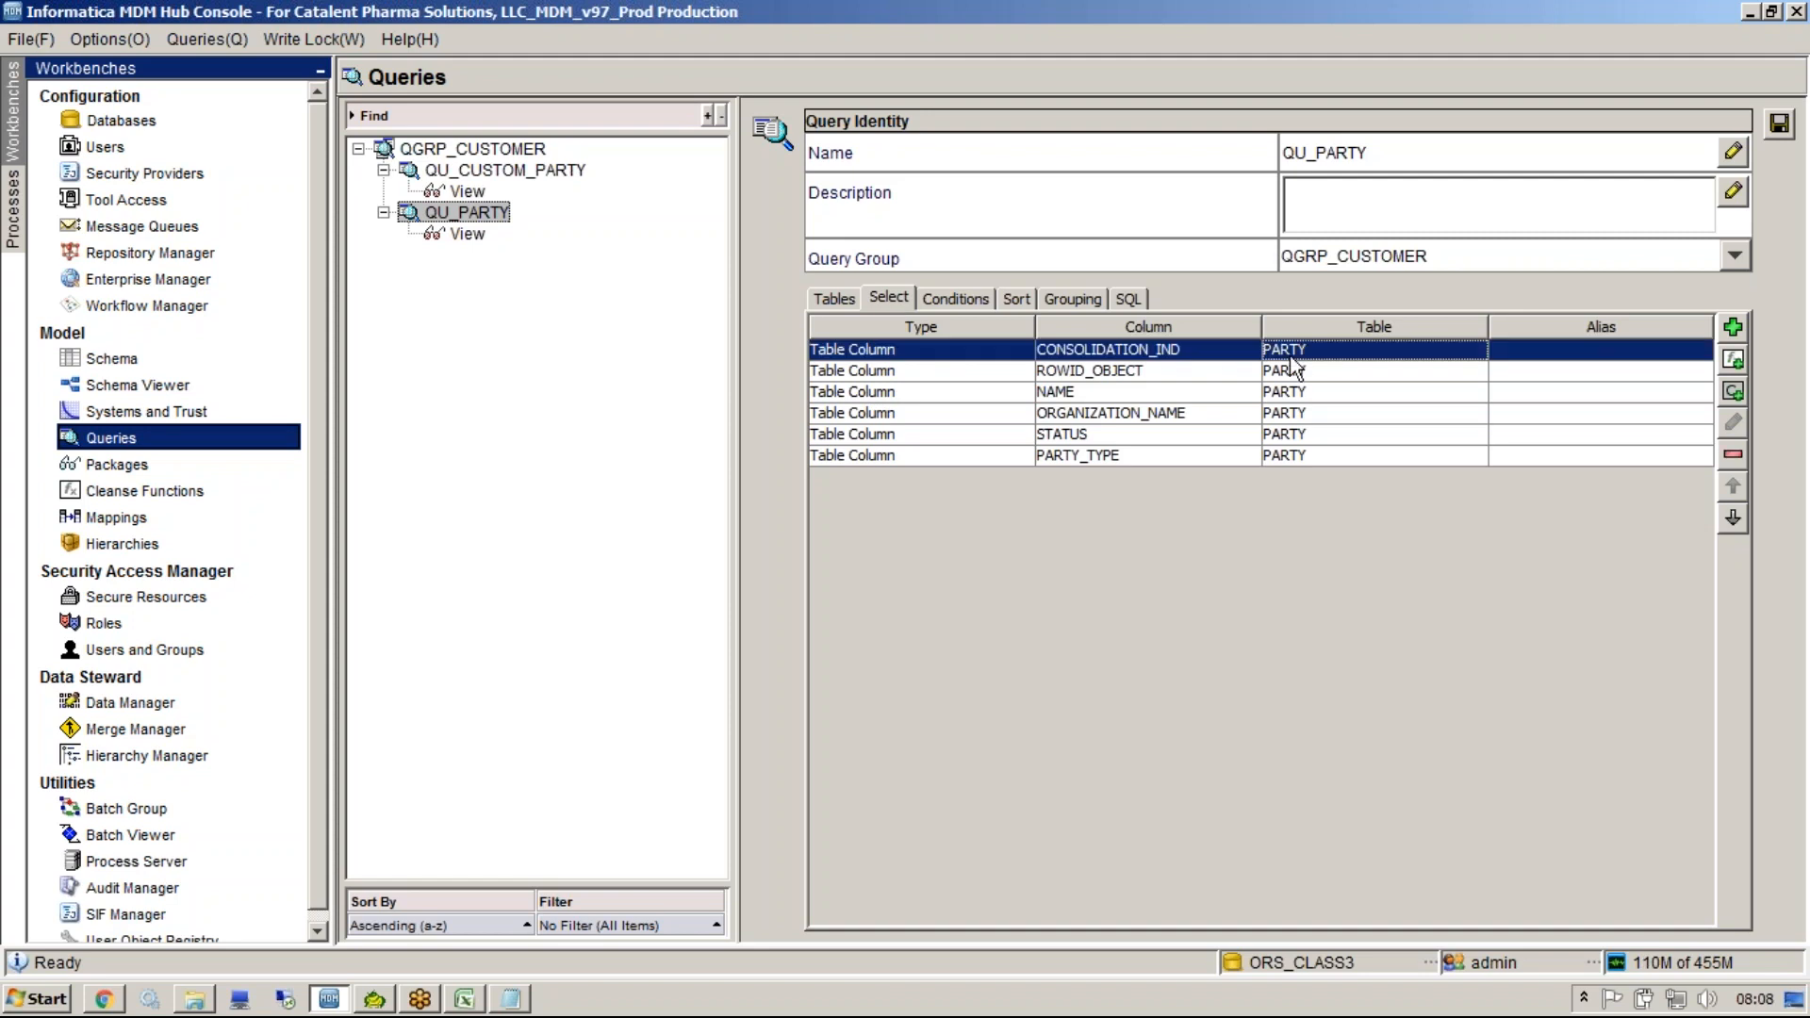
pyautogui.click(1732, 330)
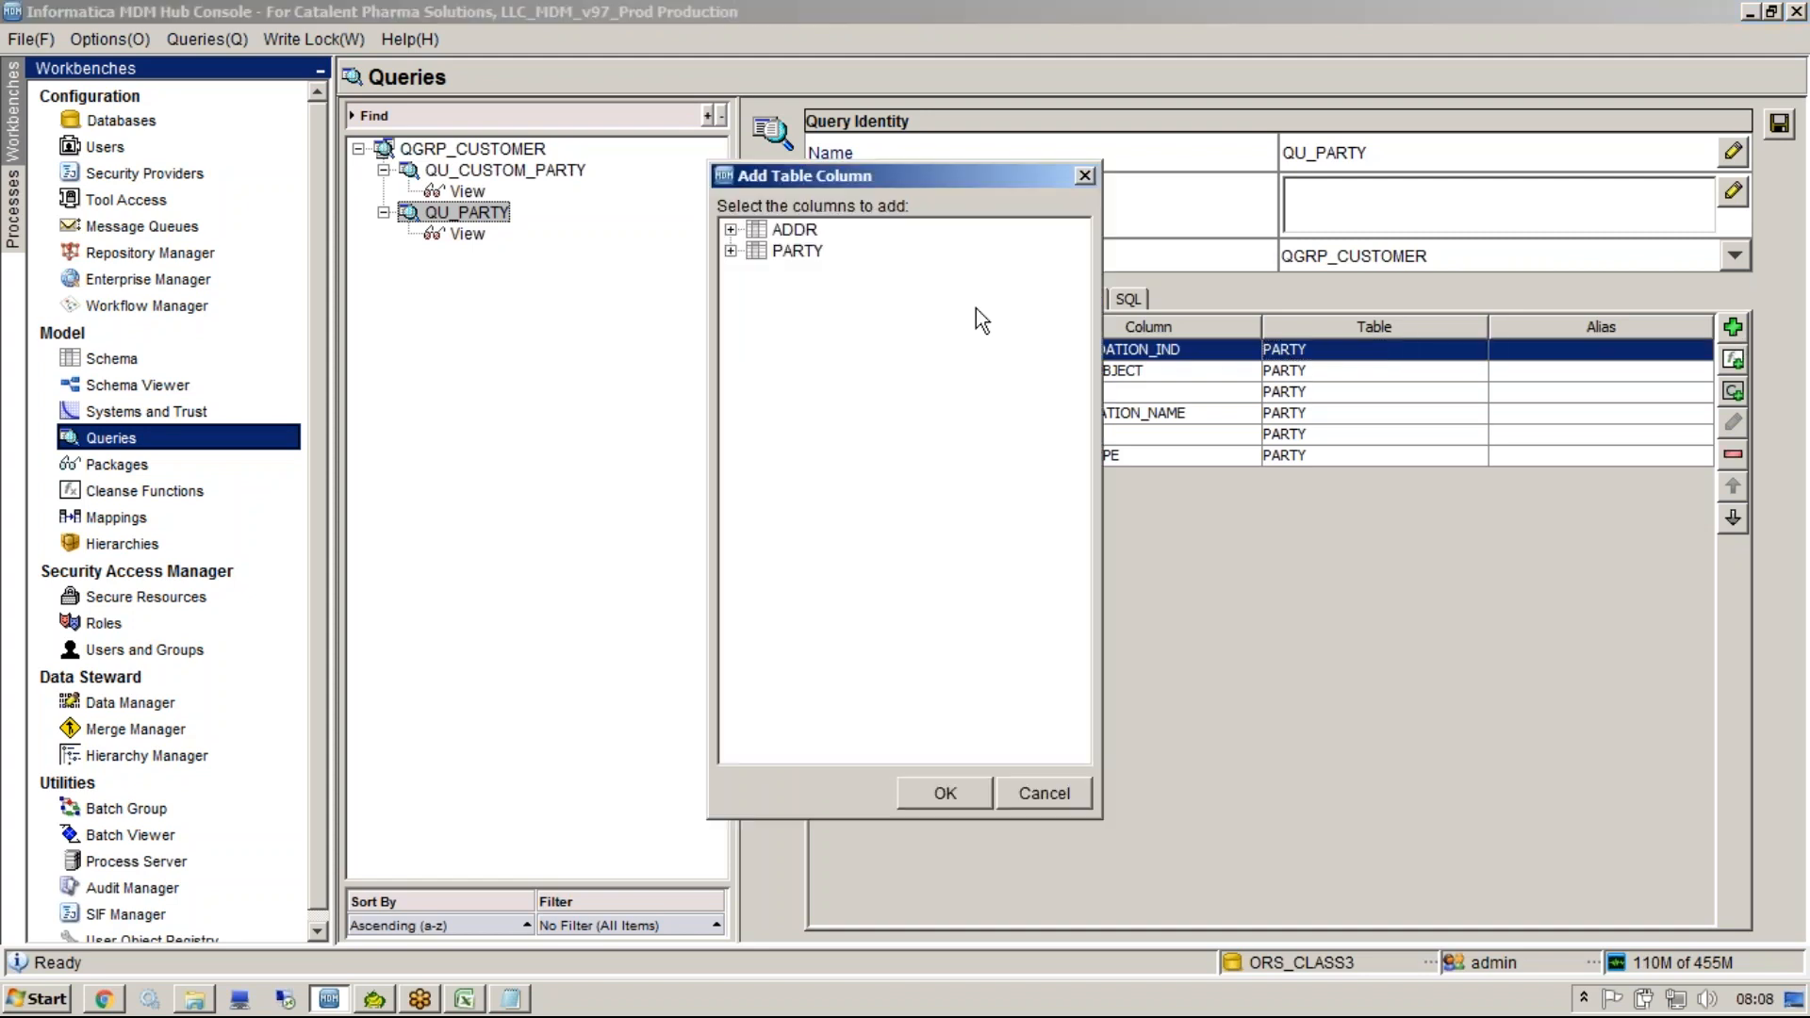
pyautogui.click(730, 251)
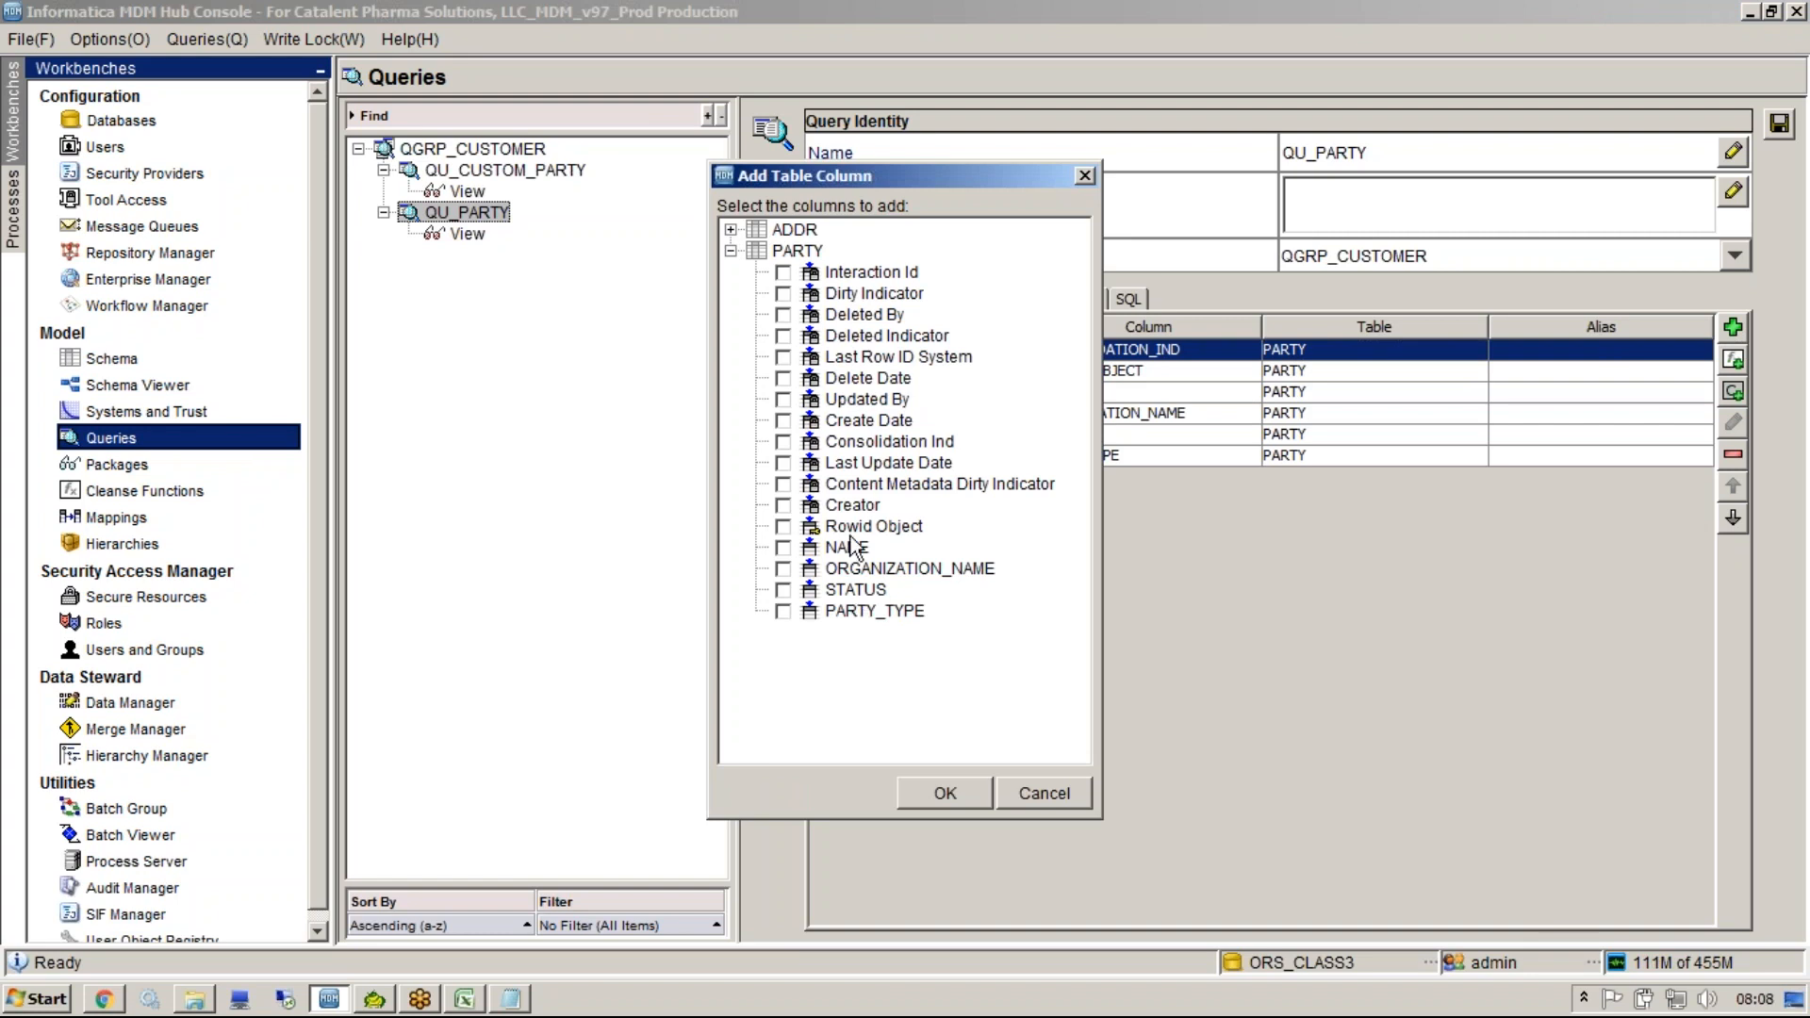
pyautogui.click(731, 229)
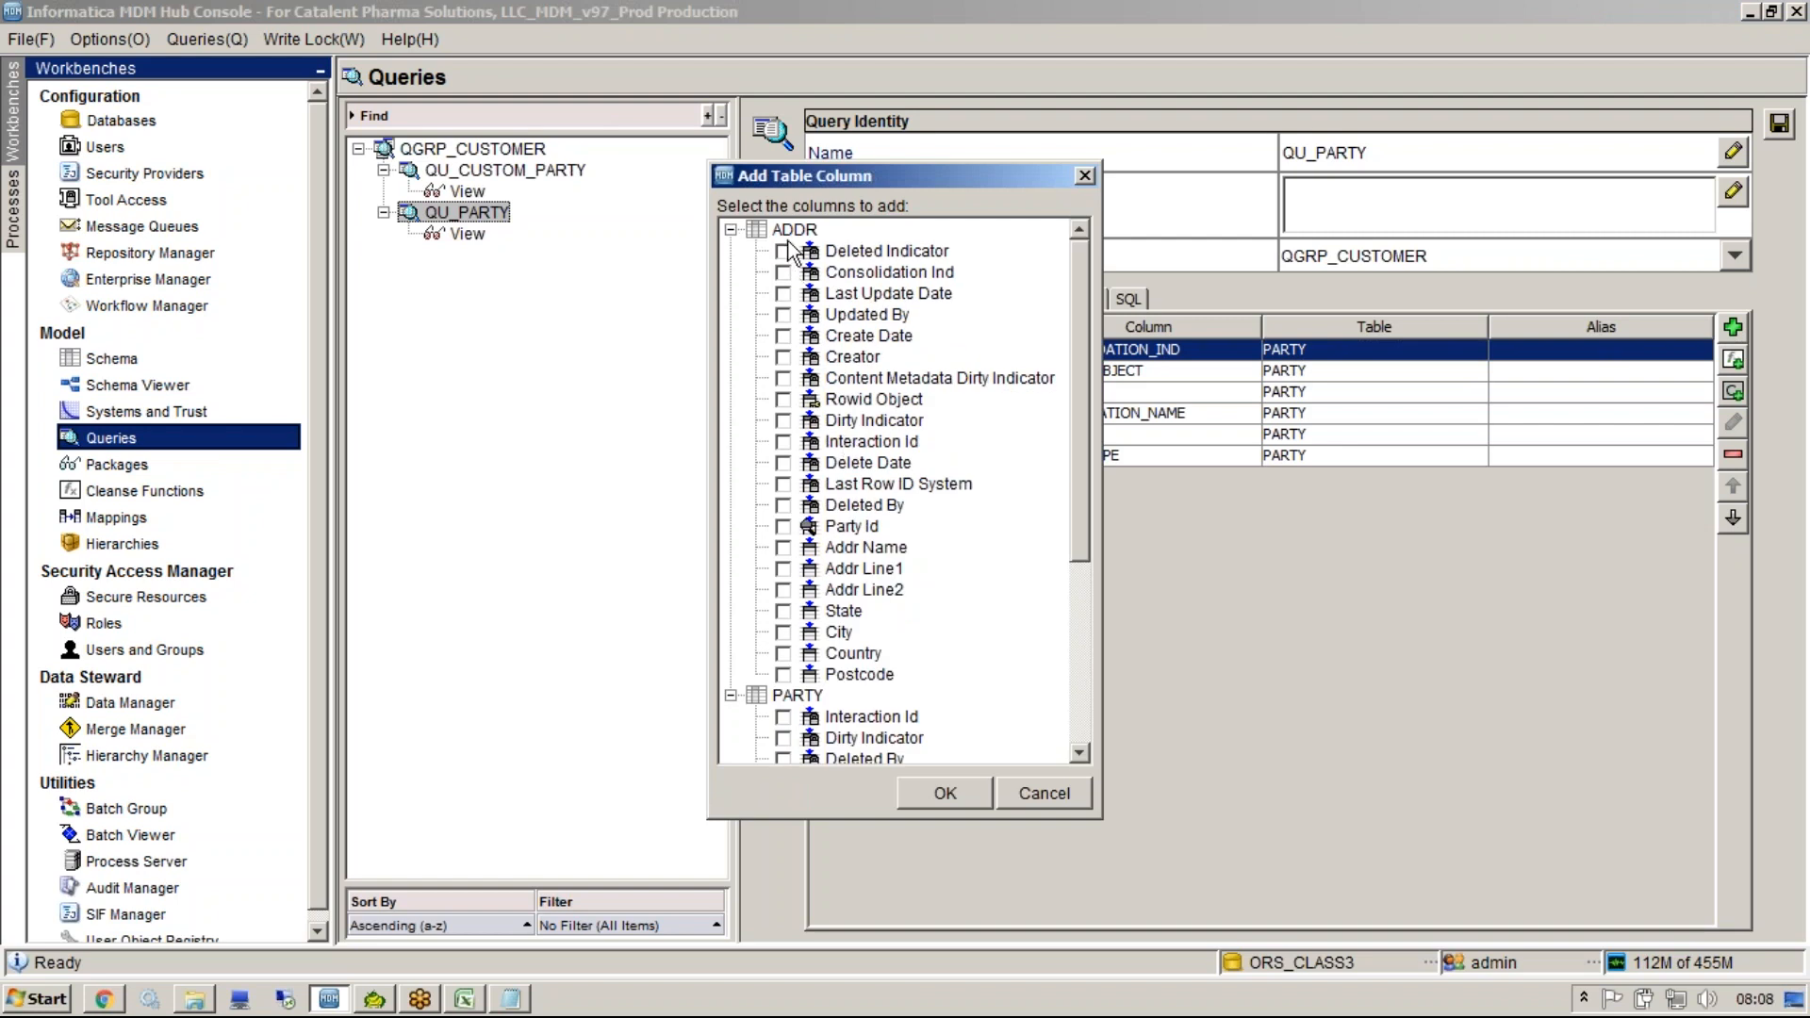
pyautogui.click(786, 654)
pyautogui.click(925, 789)
pyautogui.click(1138, 299)
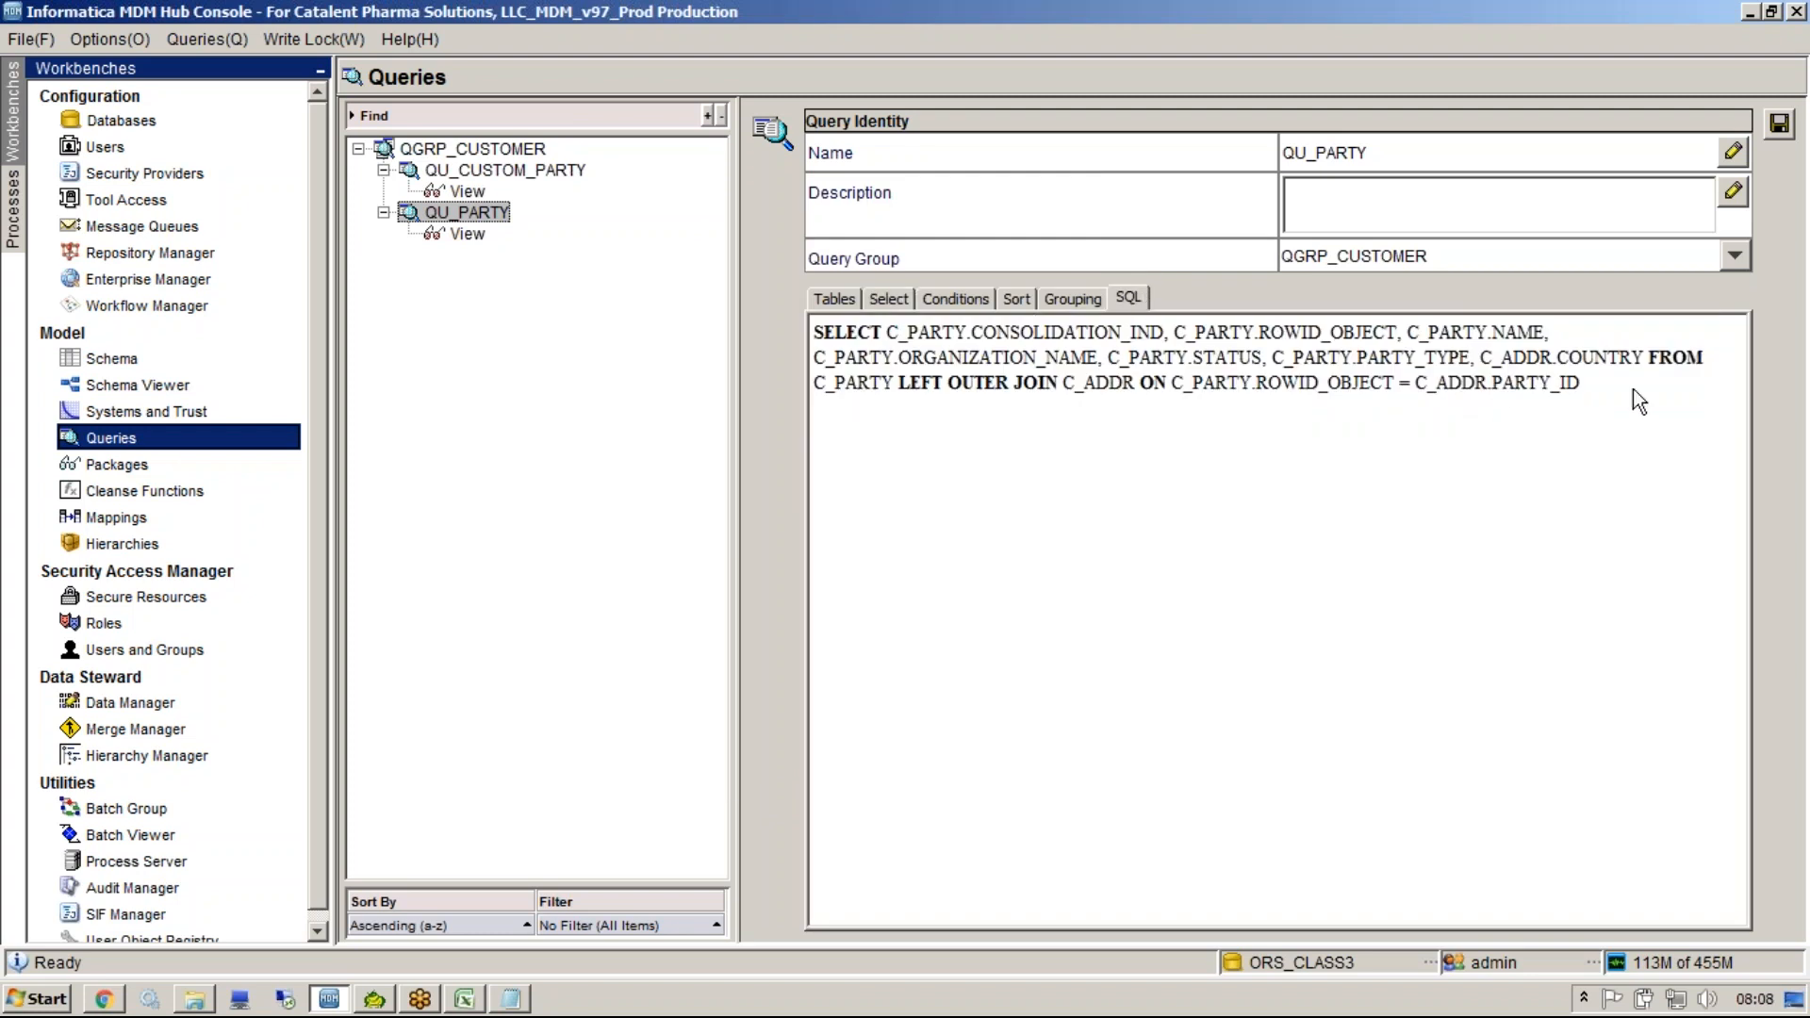
pyautogui.moveTo(1642, 360); pyautogui.dragTo(1514, 351)
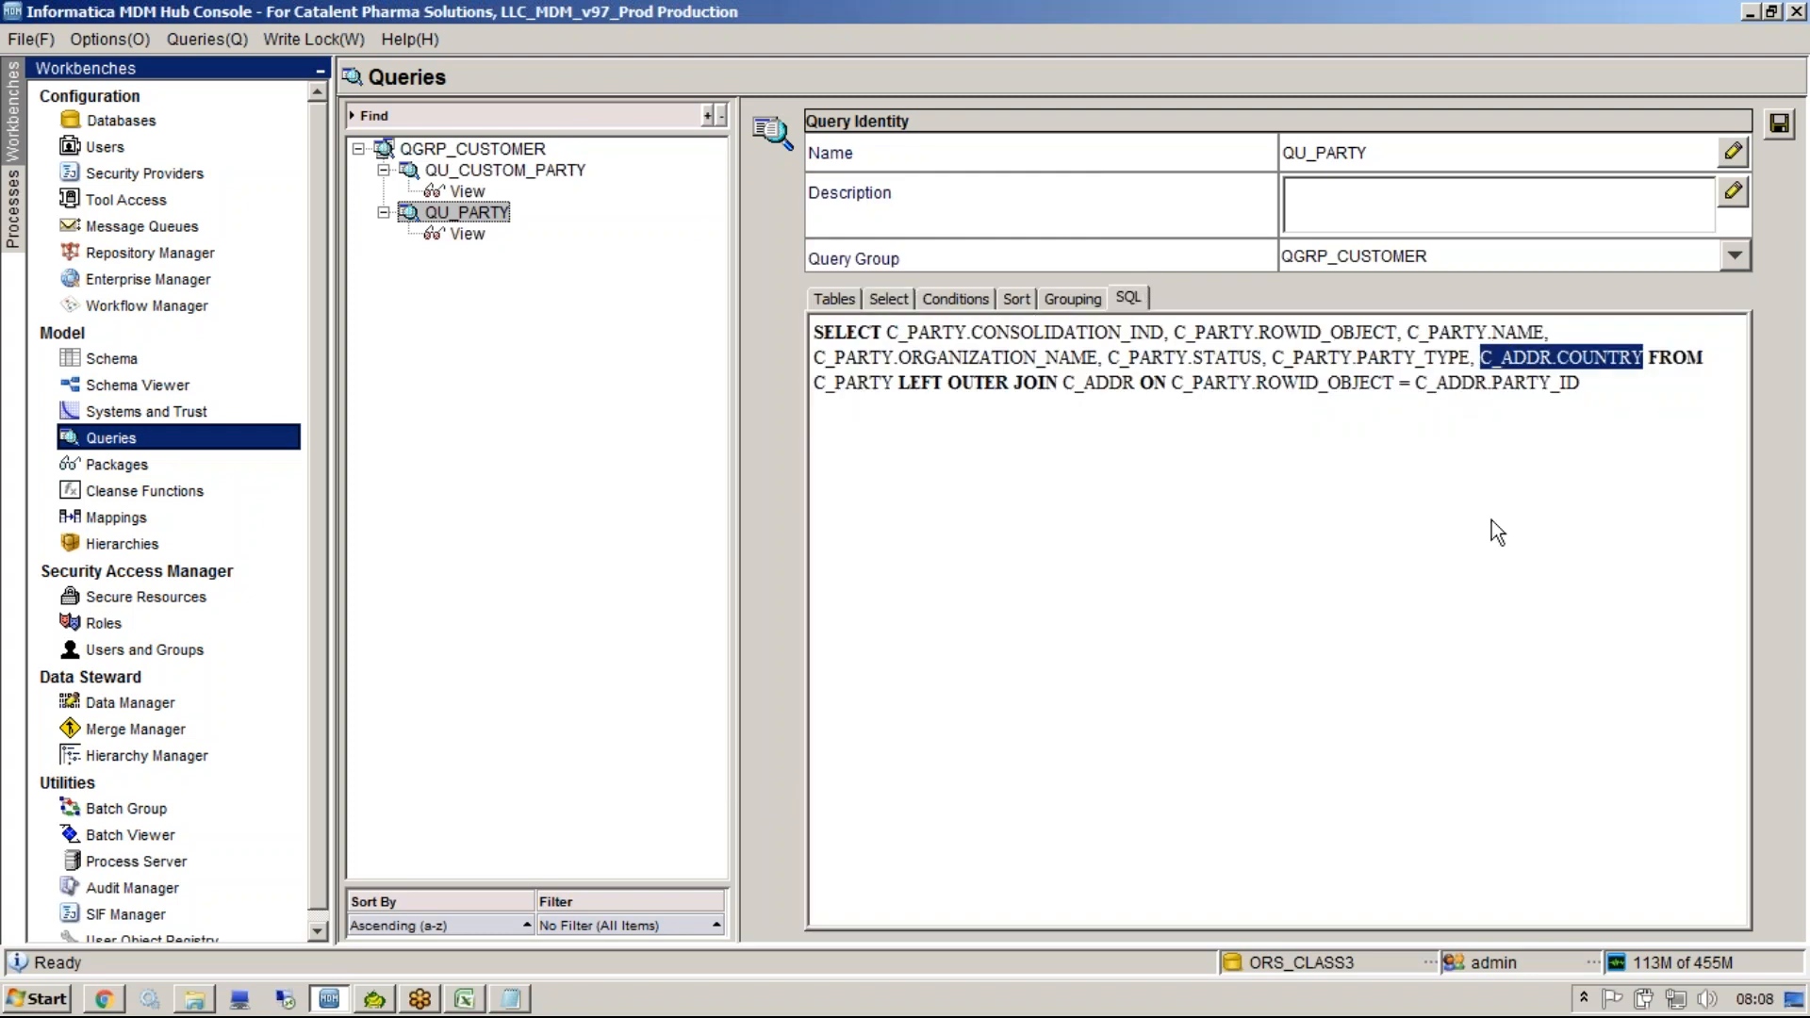
# Add a condition comparing C_ADDR - DELETED_IND equal to the column C_PARTY - DELETED_IND.
pyautogui.click(936, 298)
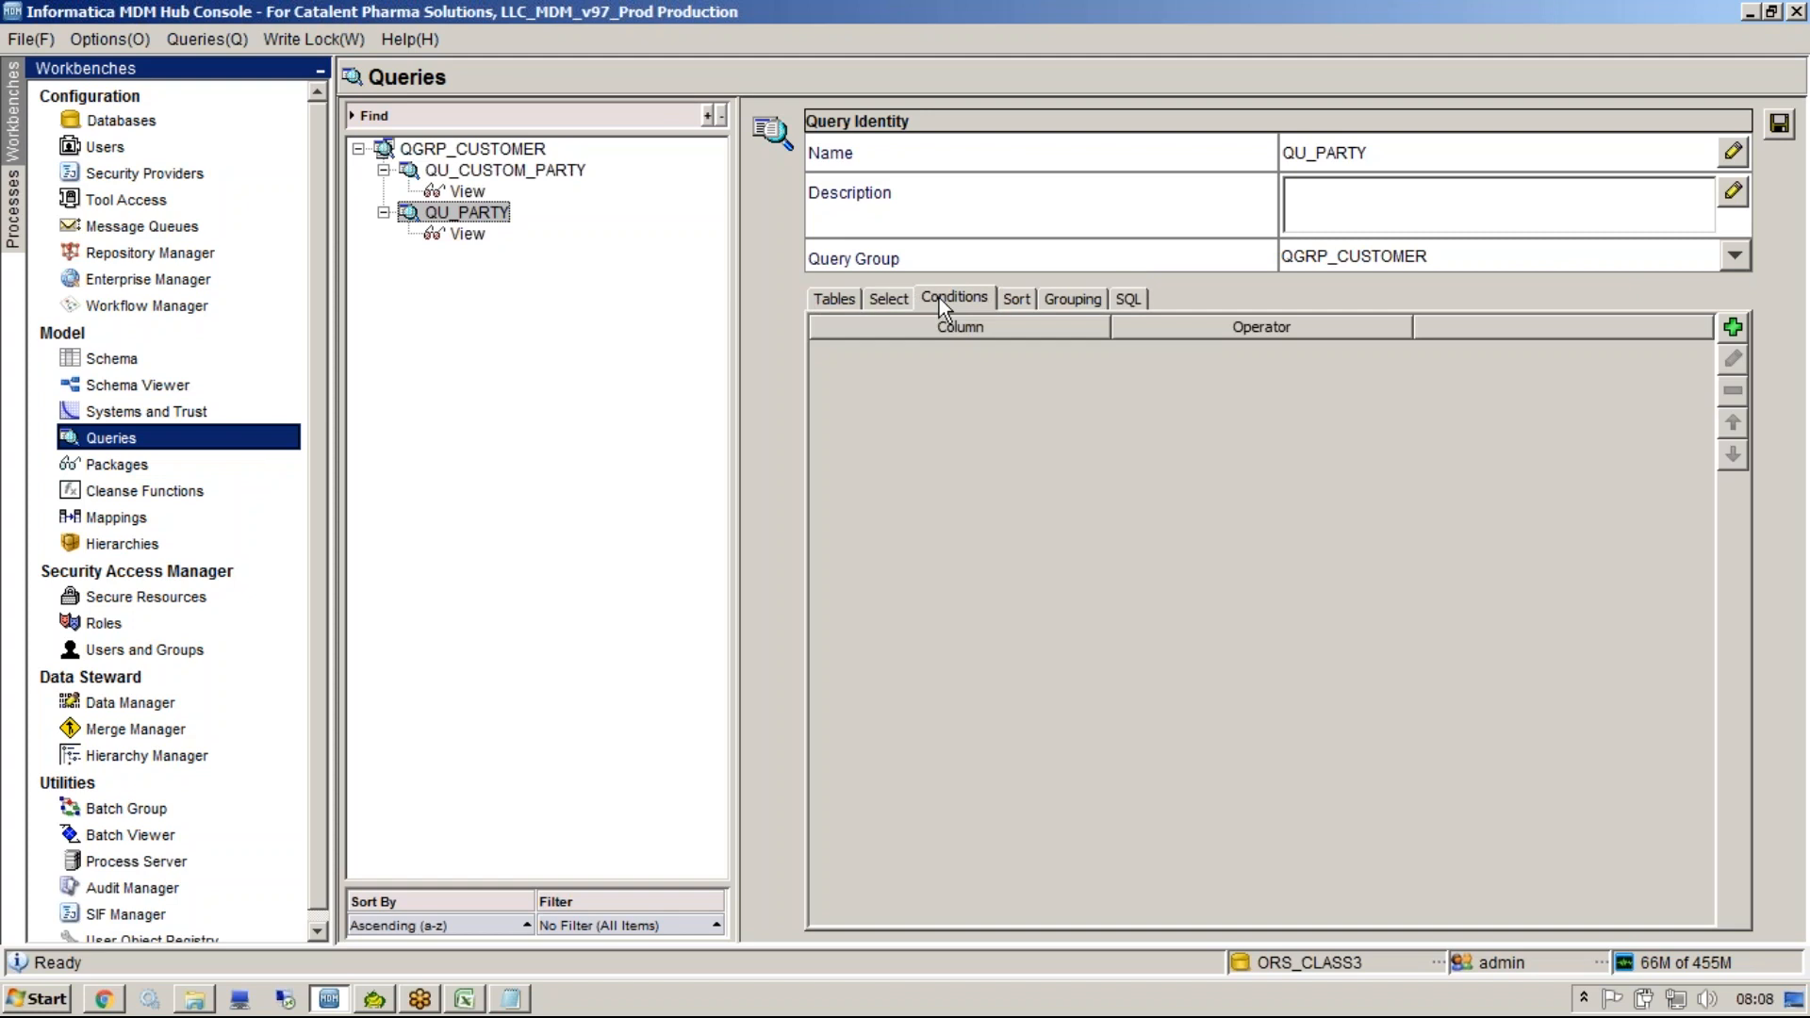
pyautogui.click(1731, 328)
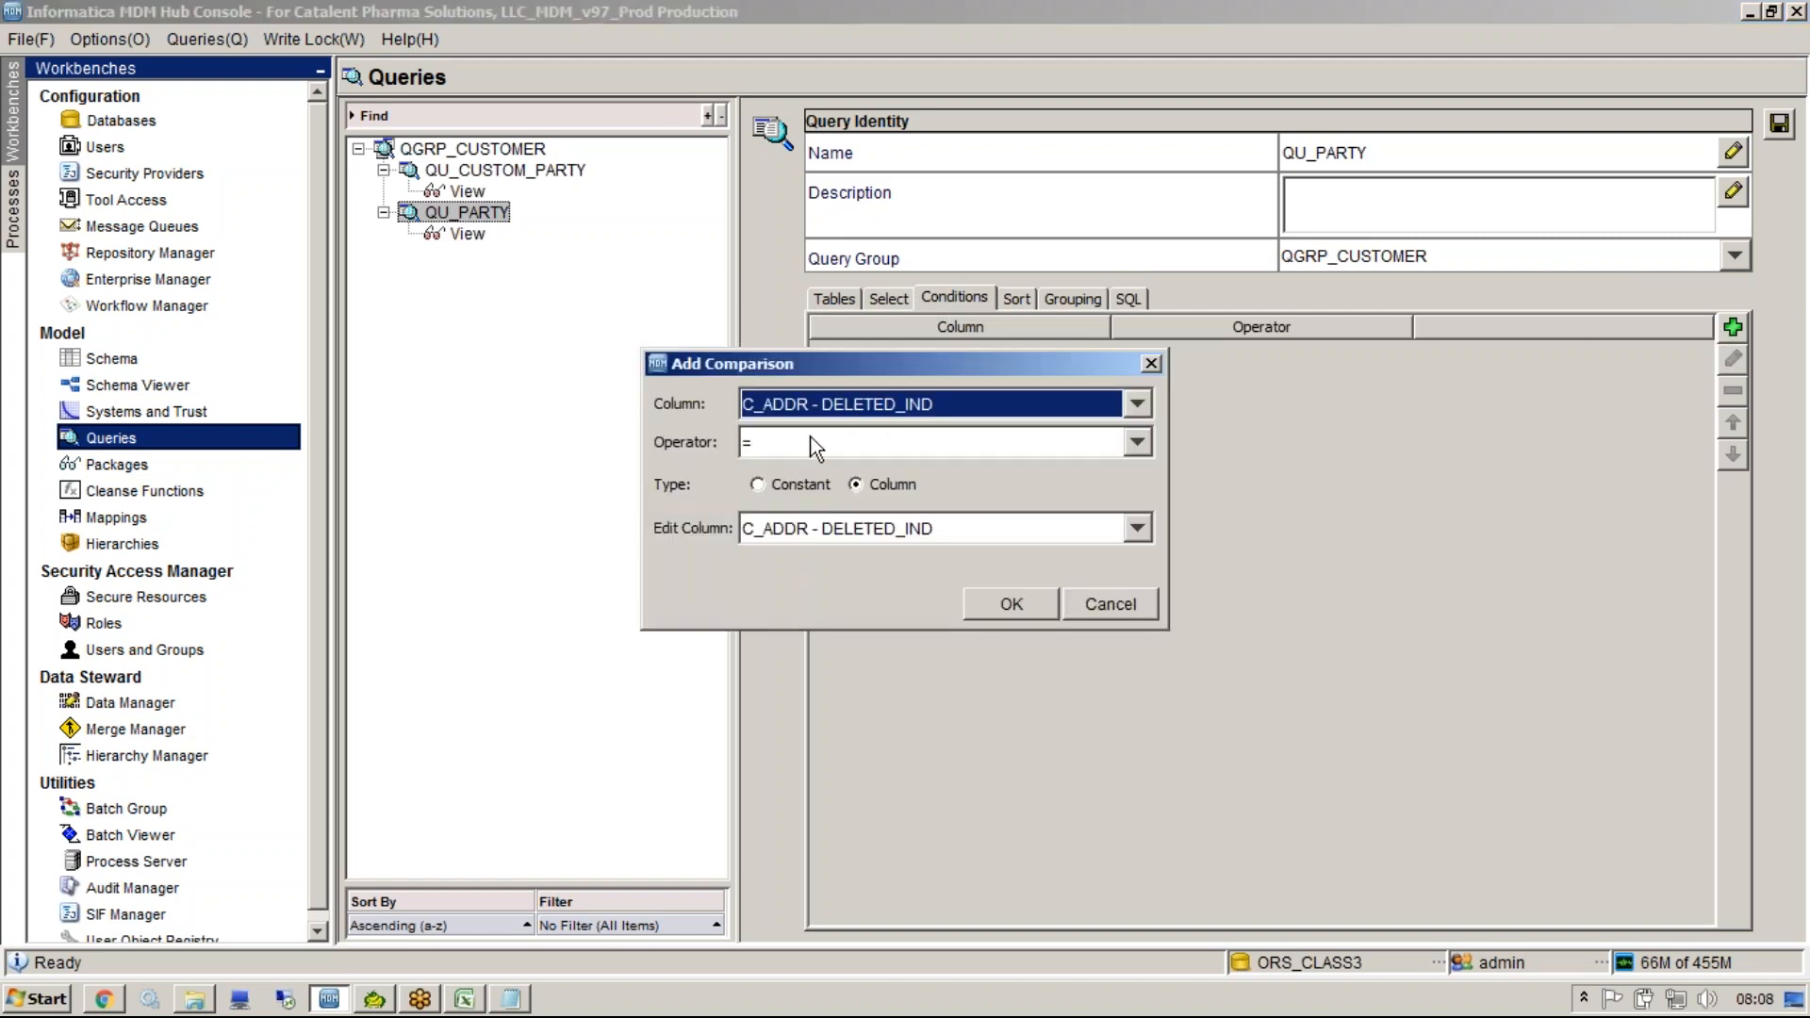
pyautogui.click(1137, 529)
pyautogui.moveTo(1142, 594); pyautogui.dragTo(1135, 688)
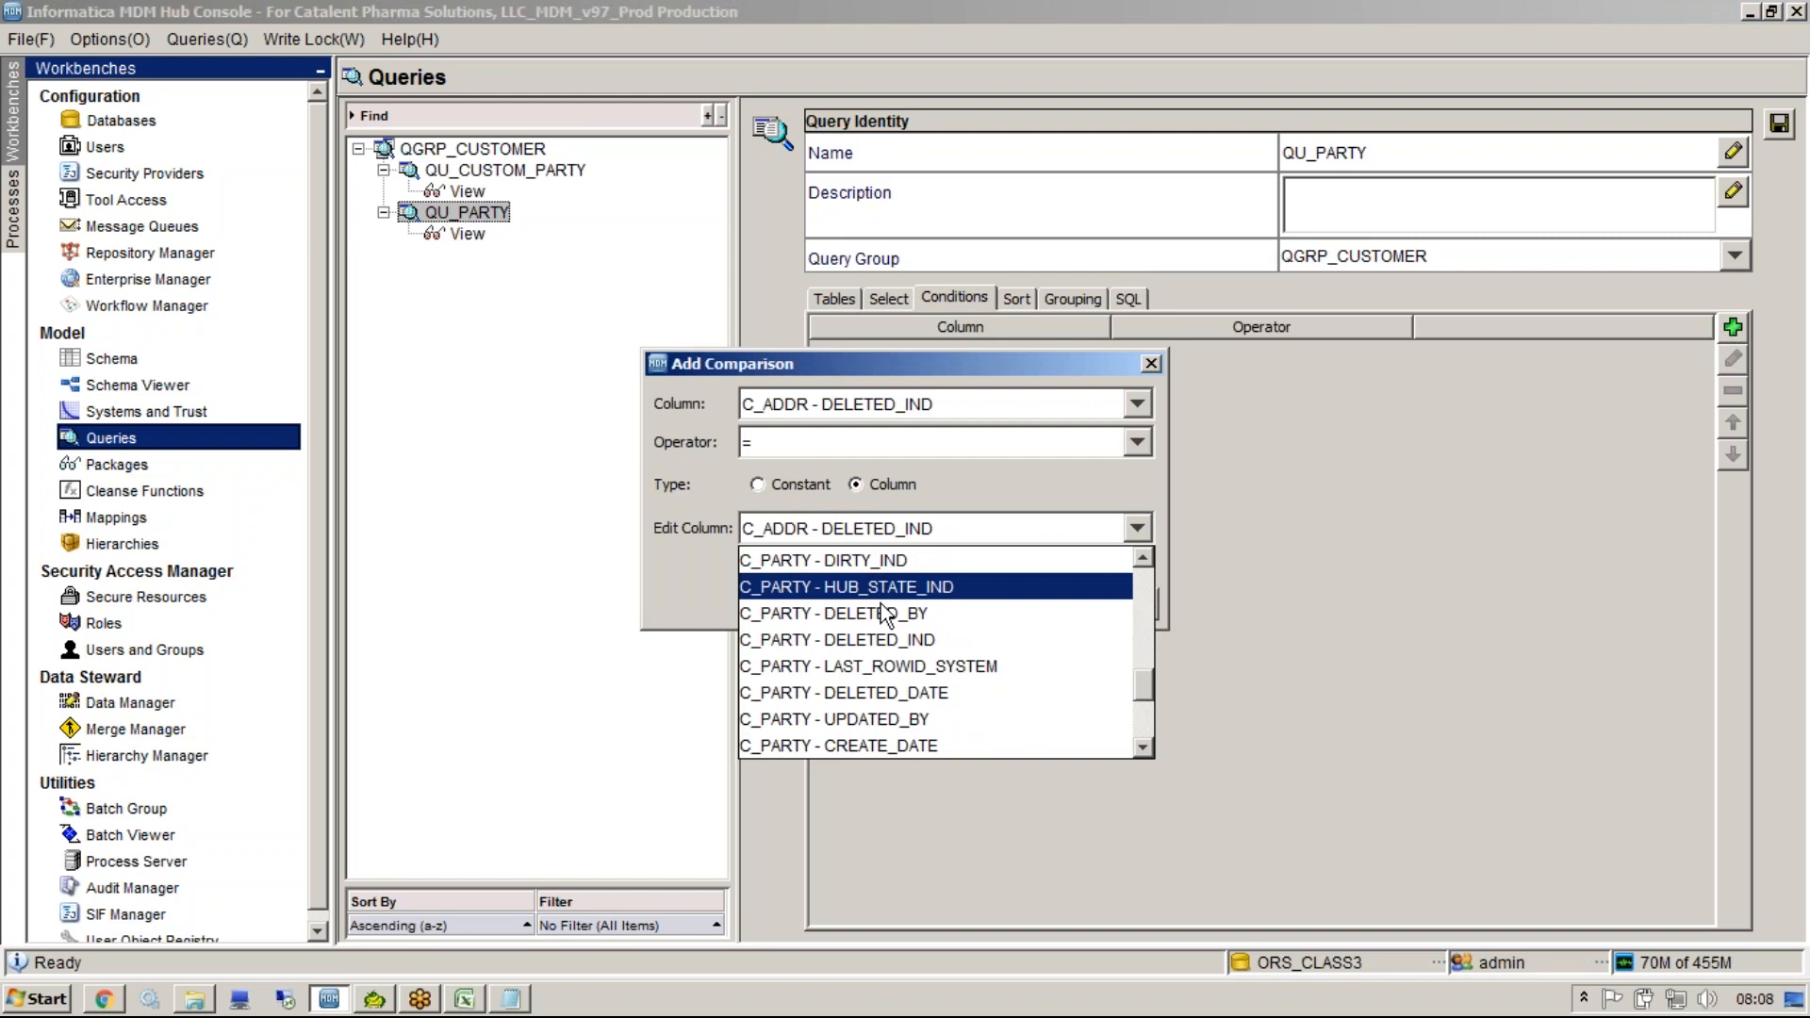
pyautogui.click(886, 639)
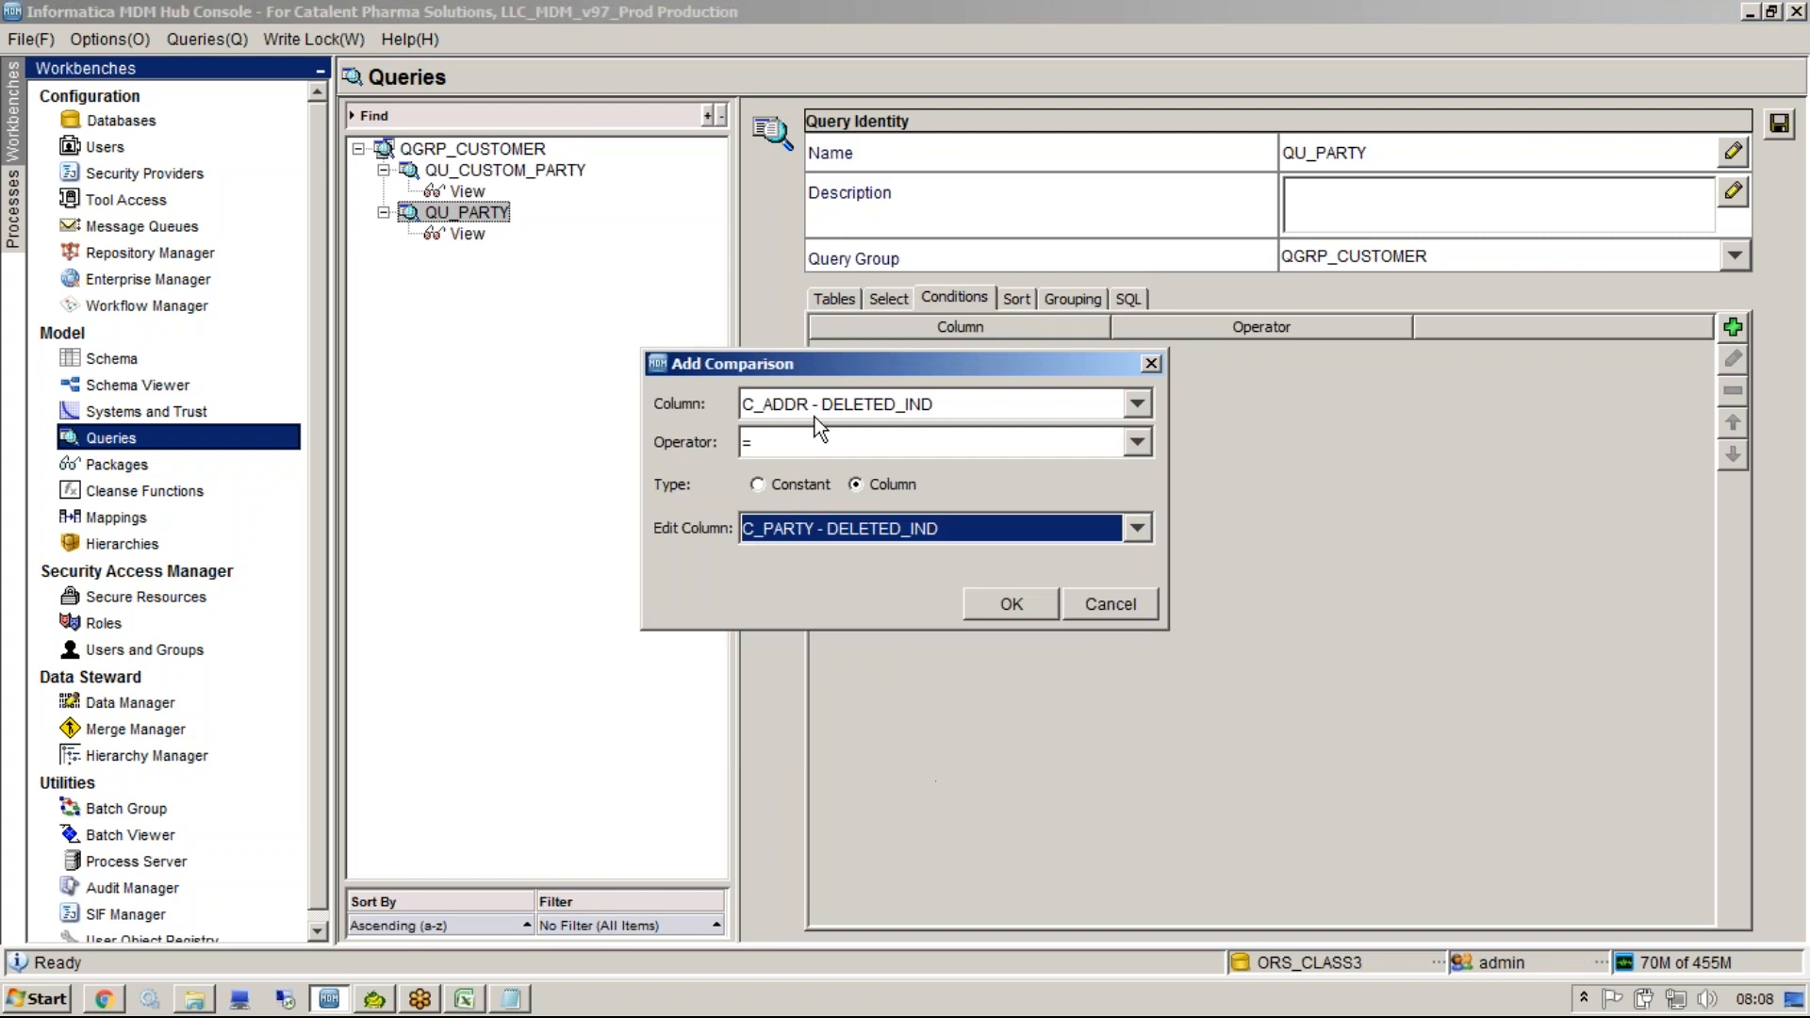
pyautogui.click(993, 602)
pyautogui.click(1127, 297)
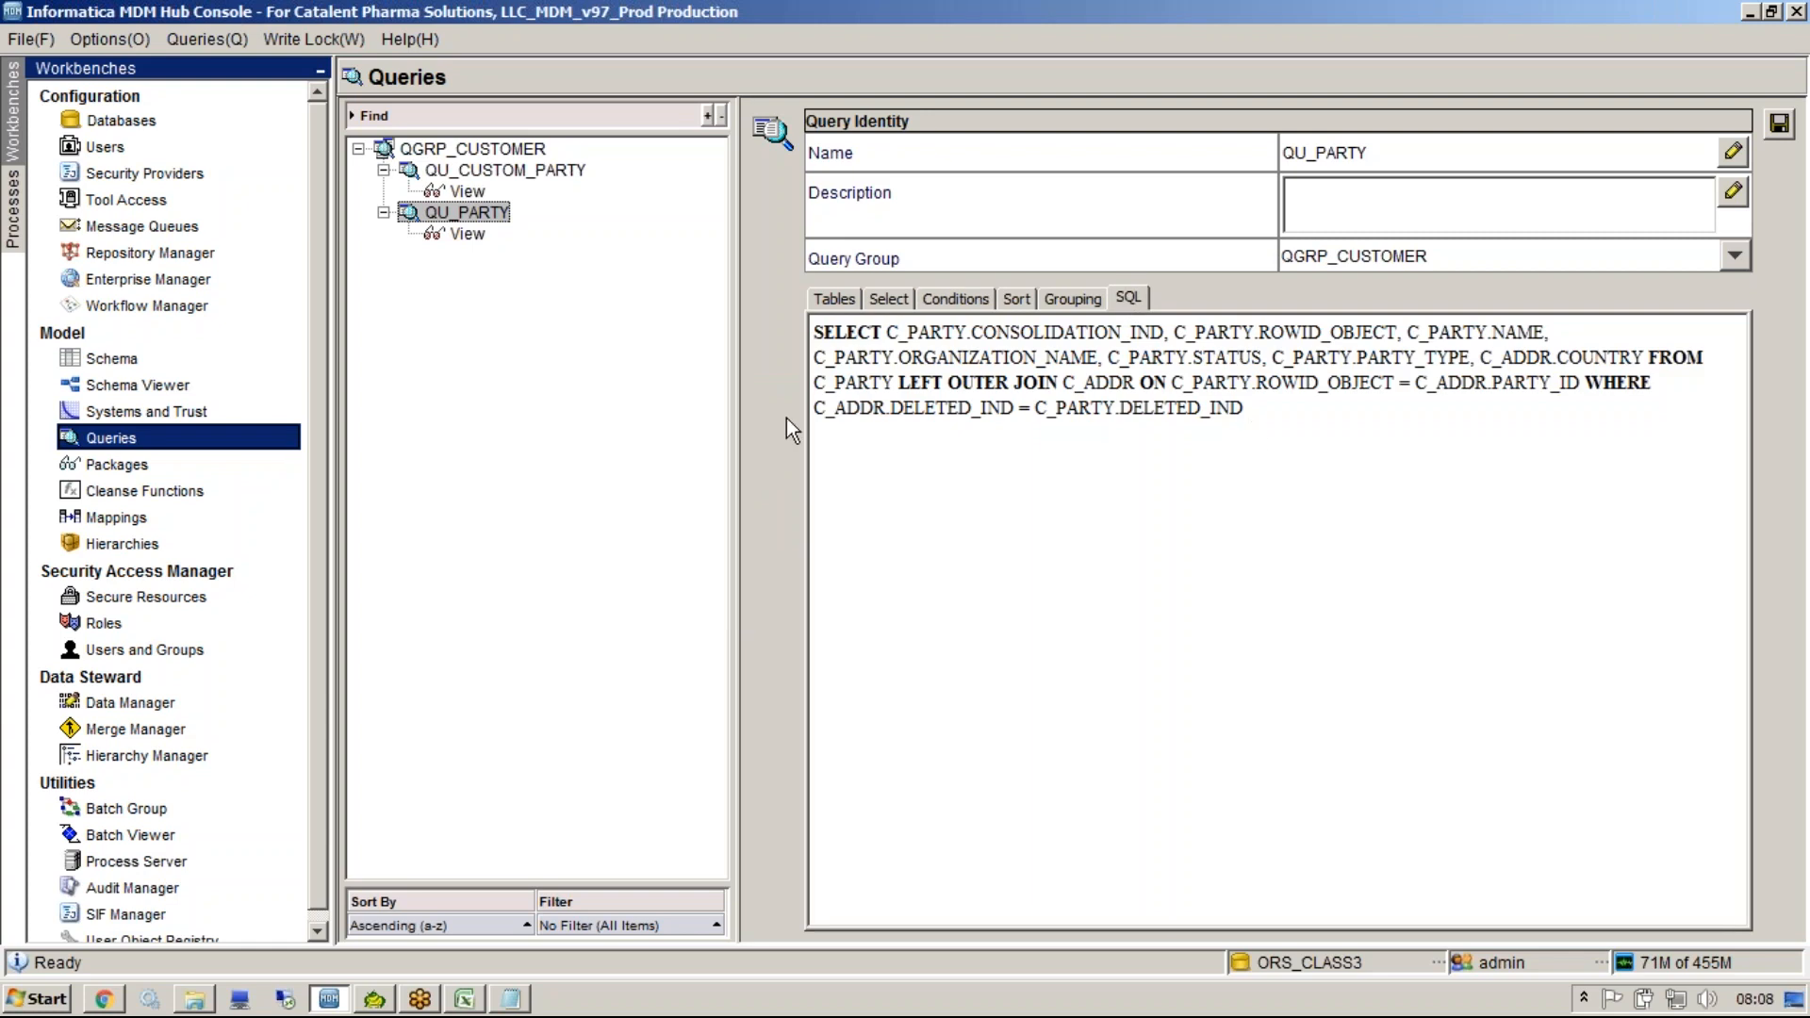
pyautogui.moveTo(1244, 410); pyautogui.dragTo(779, 419)
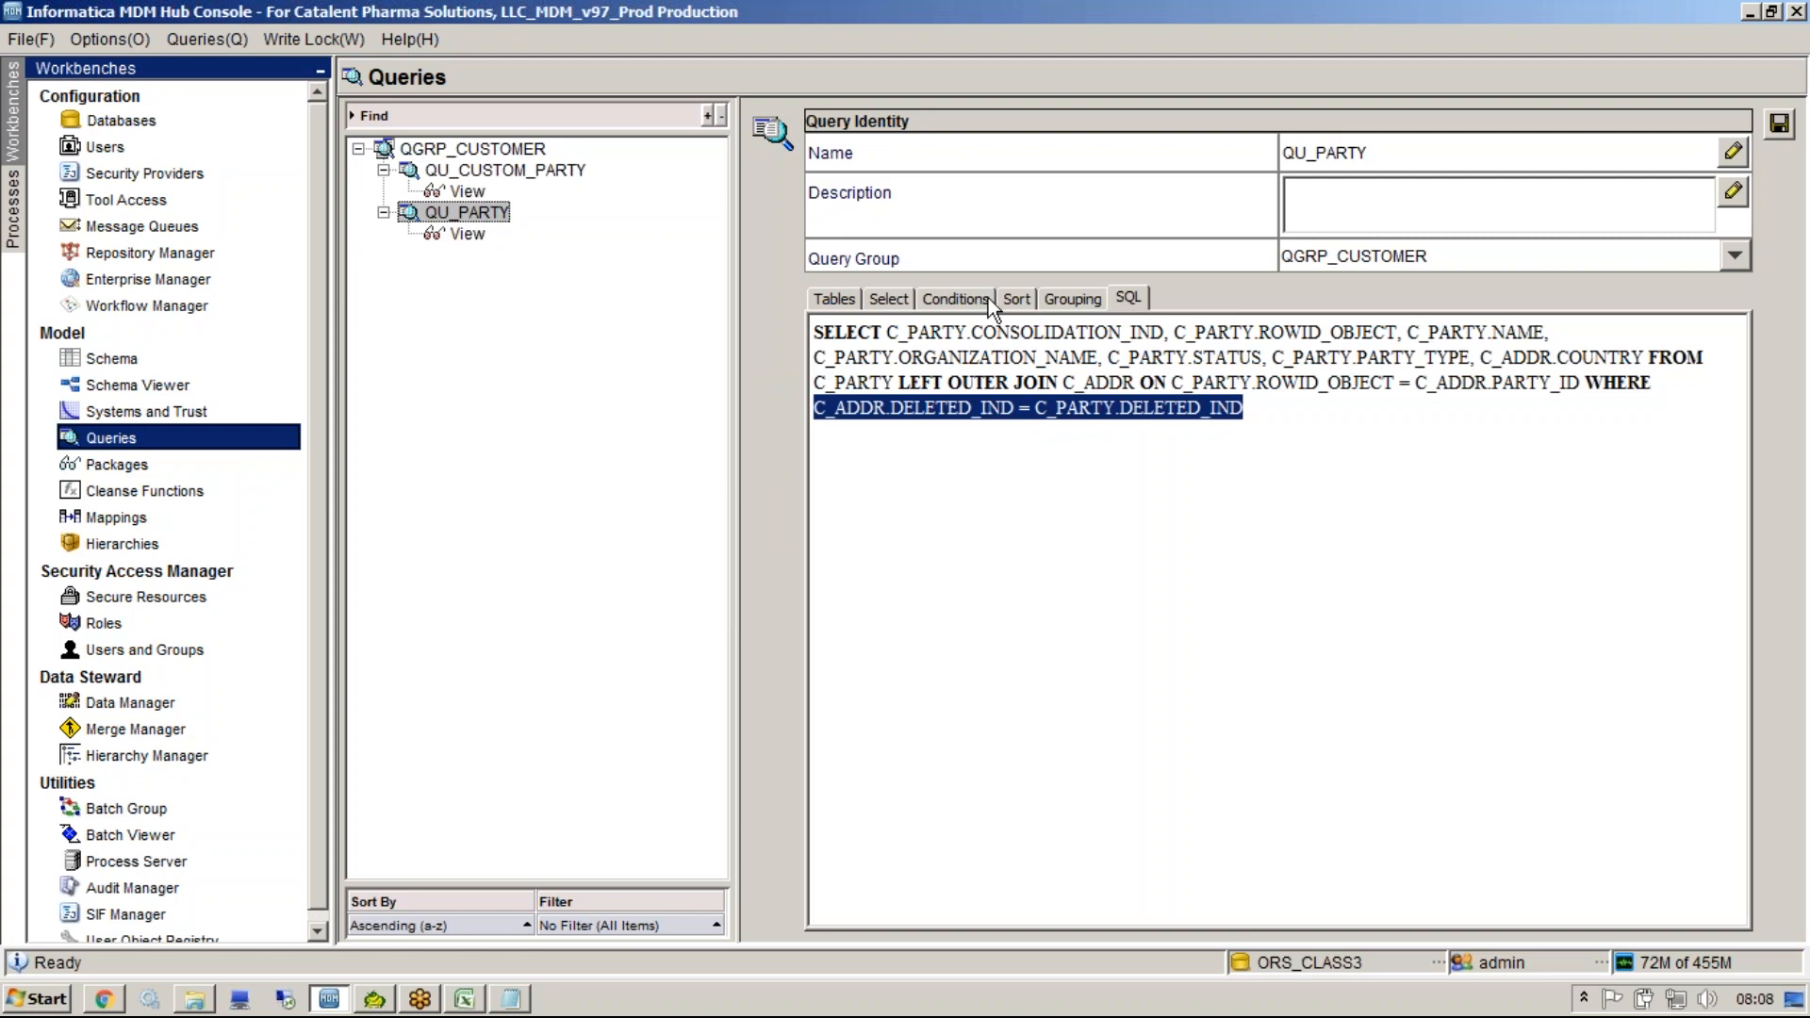
# Add an ascending sort on the PARTY table's PARTY_TYPE column and check the ORDER BY clause.
pyautogui.click(954, 298)
pyautogui.click(1315, 32)
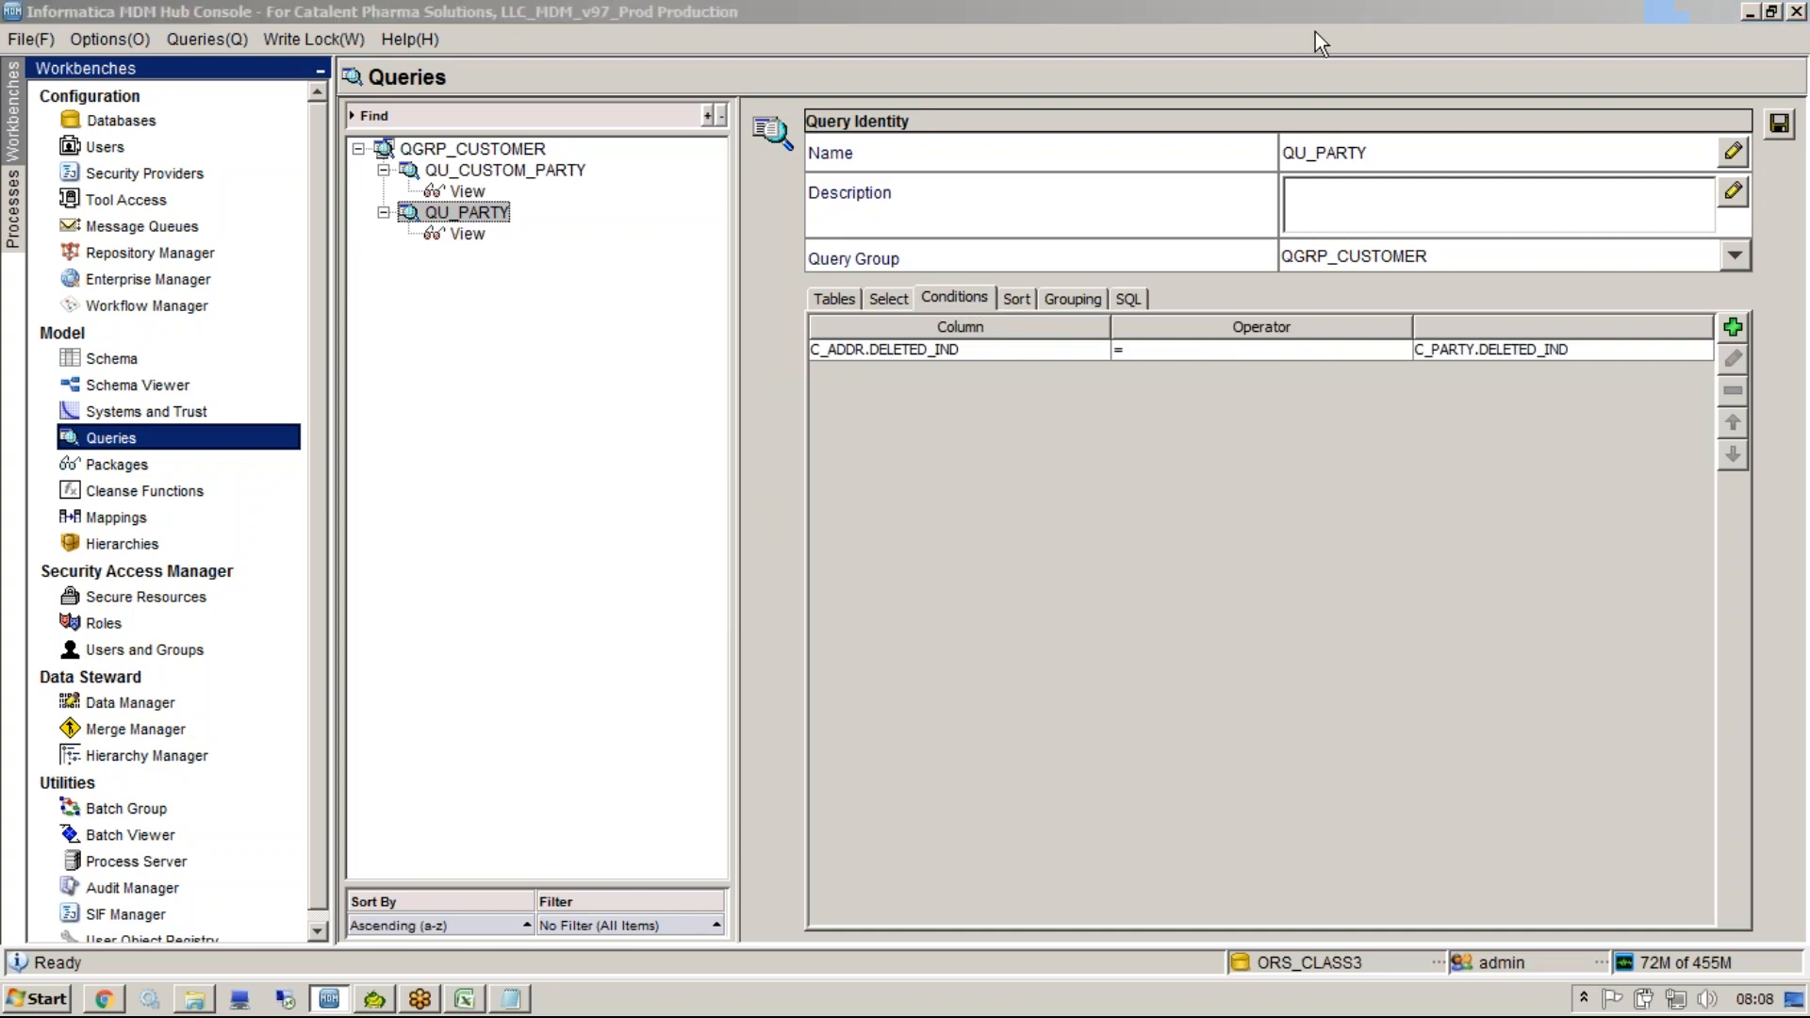
pyautogui.click(1016, 298)
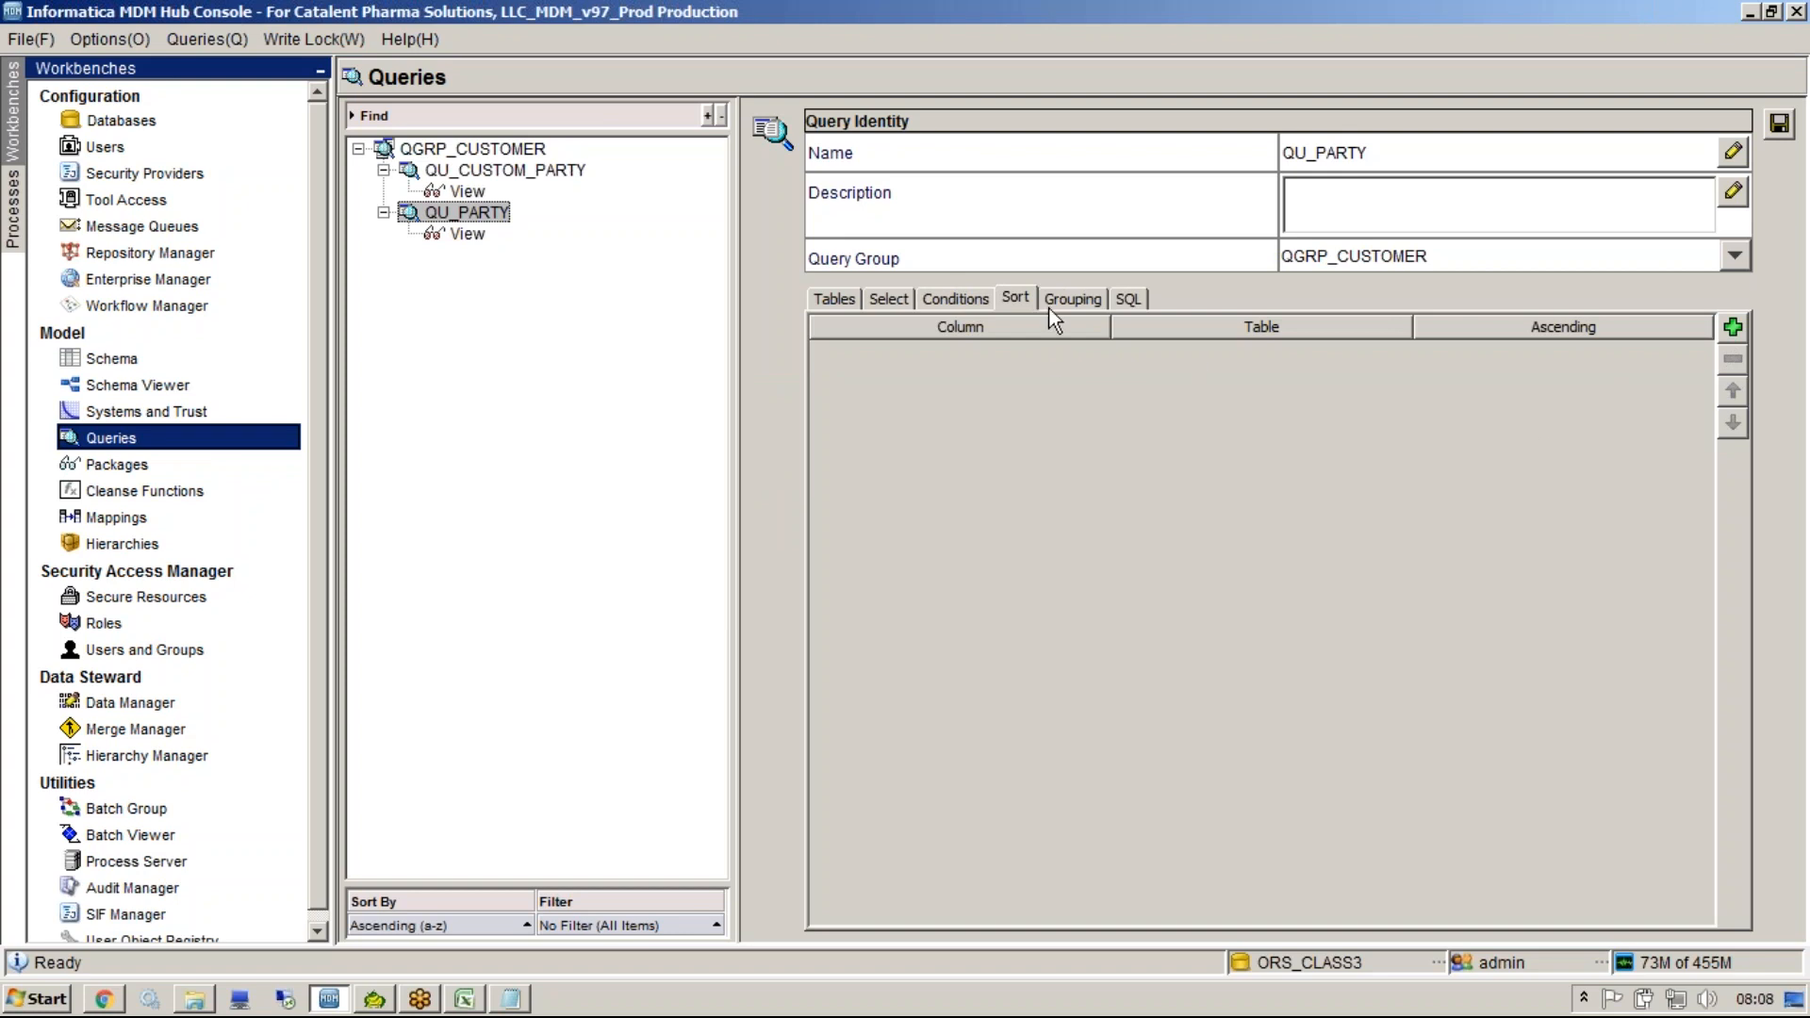
pyautogui.click(1732, 329)
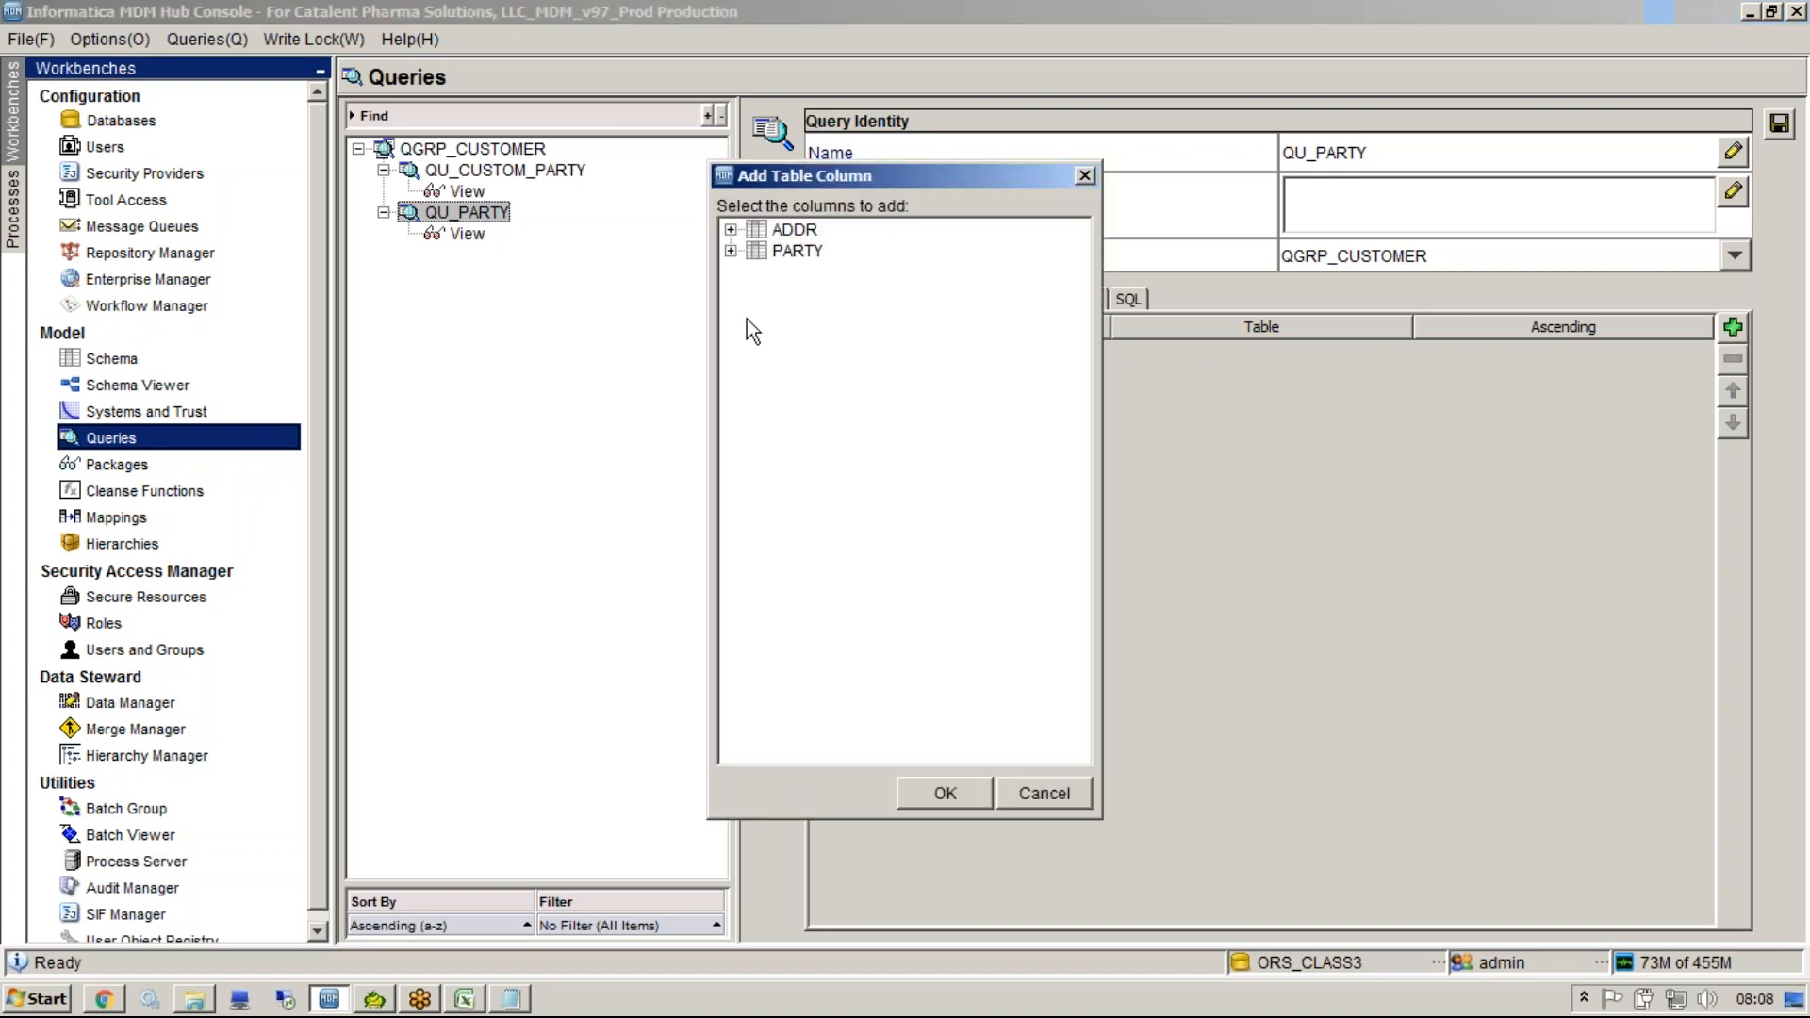
pyautogui.click(732, 251)
pyautogui.click(783, 633)
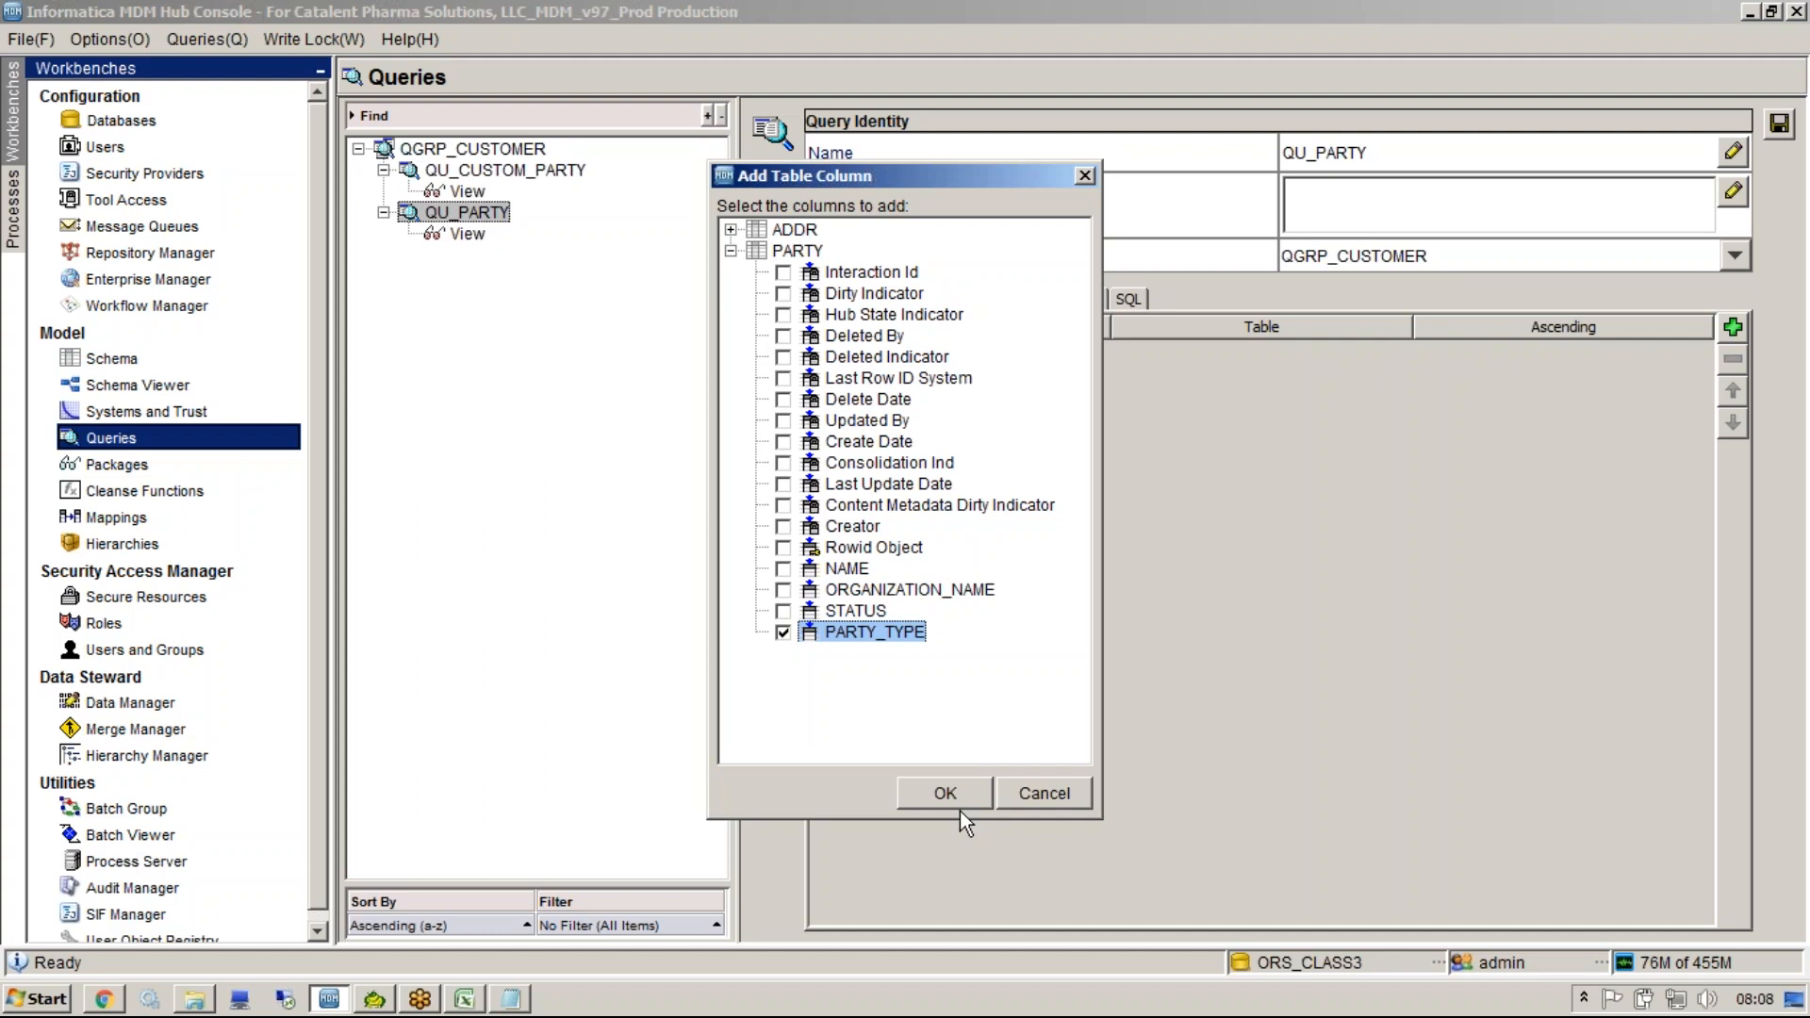
pyautogui.click(946, 788)
pyautogui.click(1129, 299)
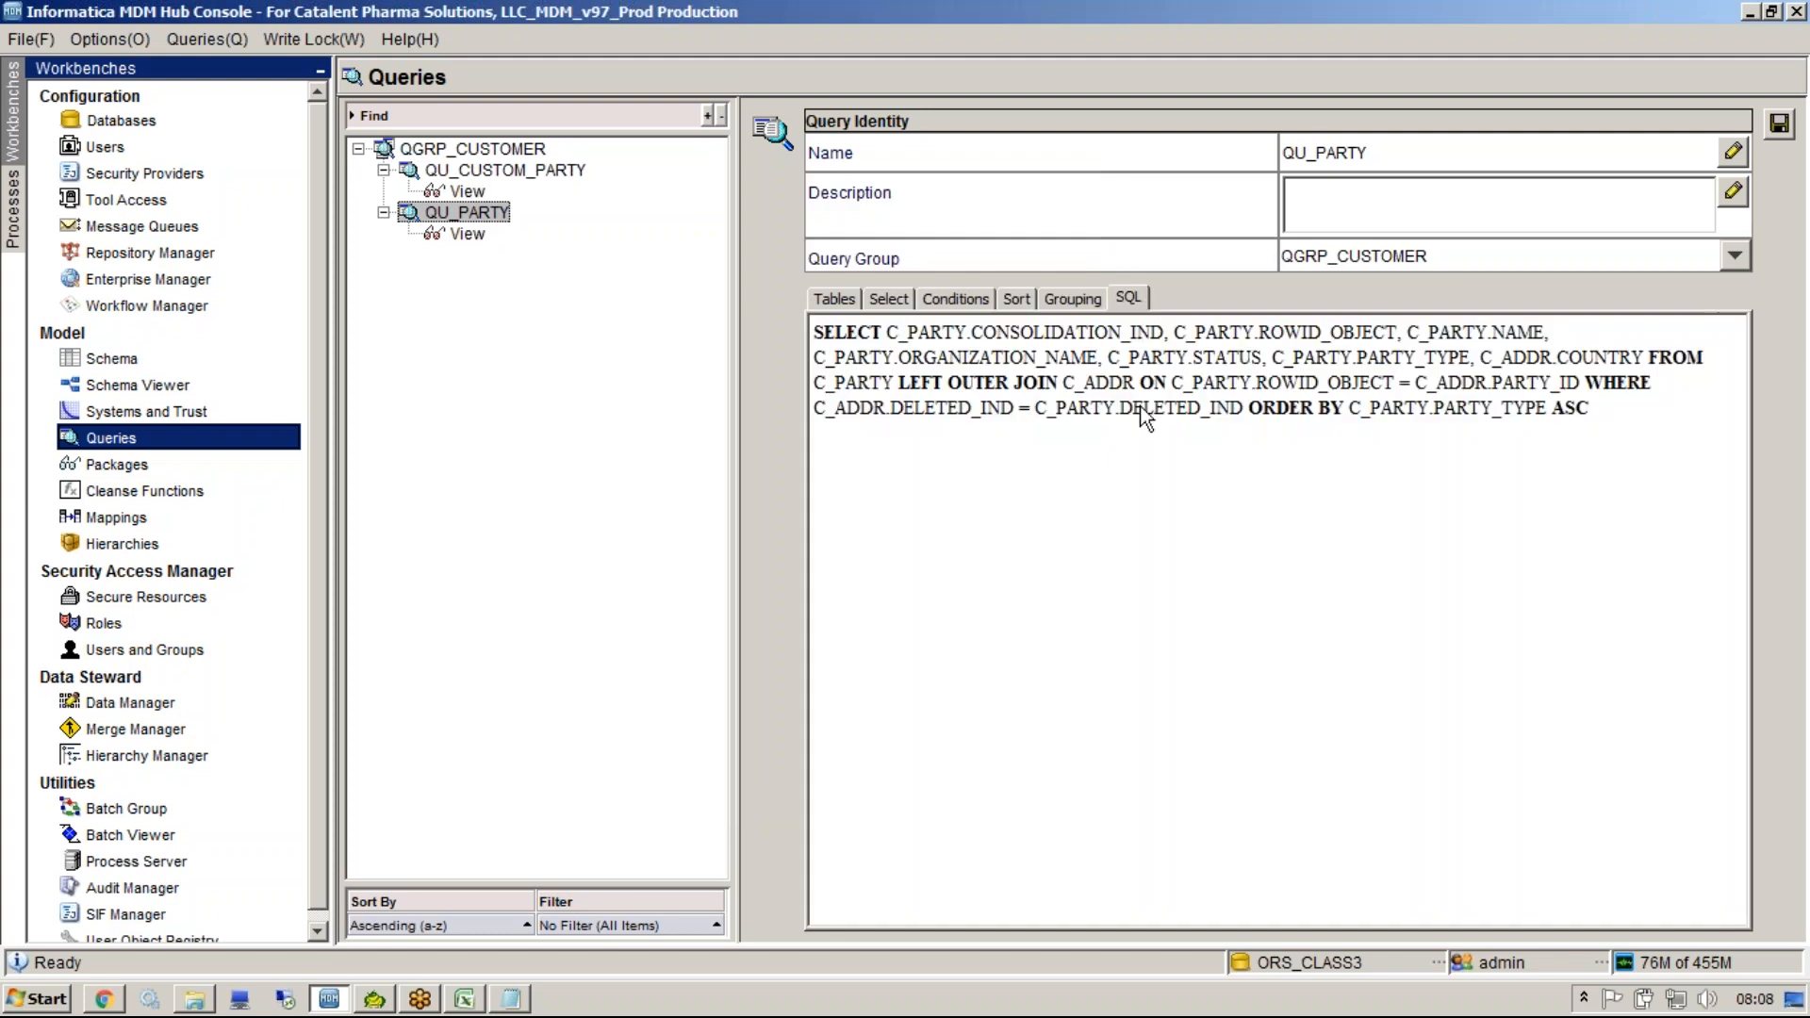
pyautogui.moveTo(1592, 411); pyautogui.dragTo(1246, 407)
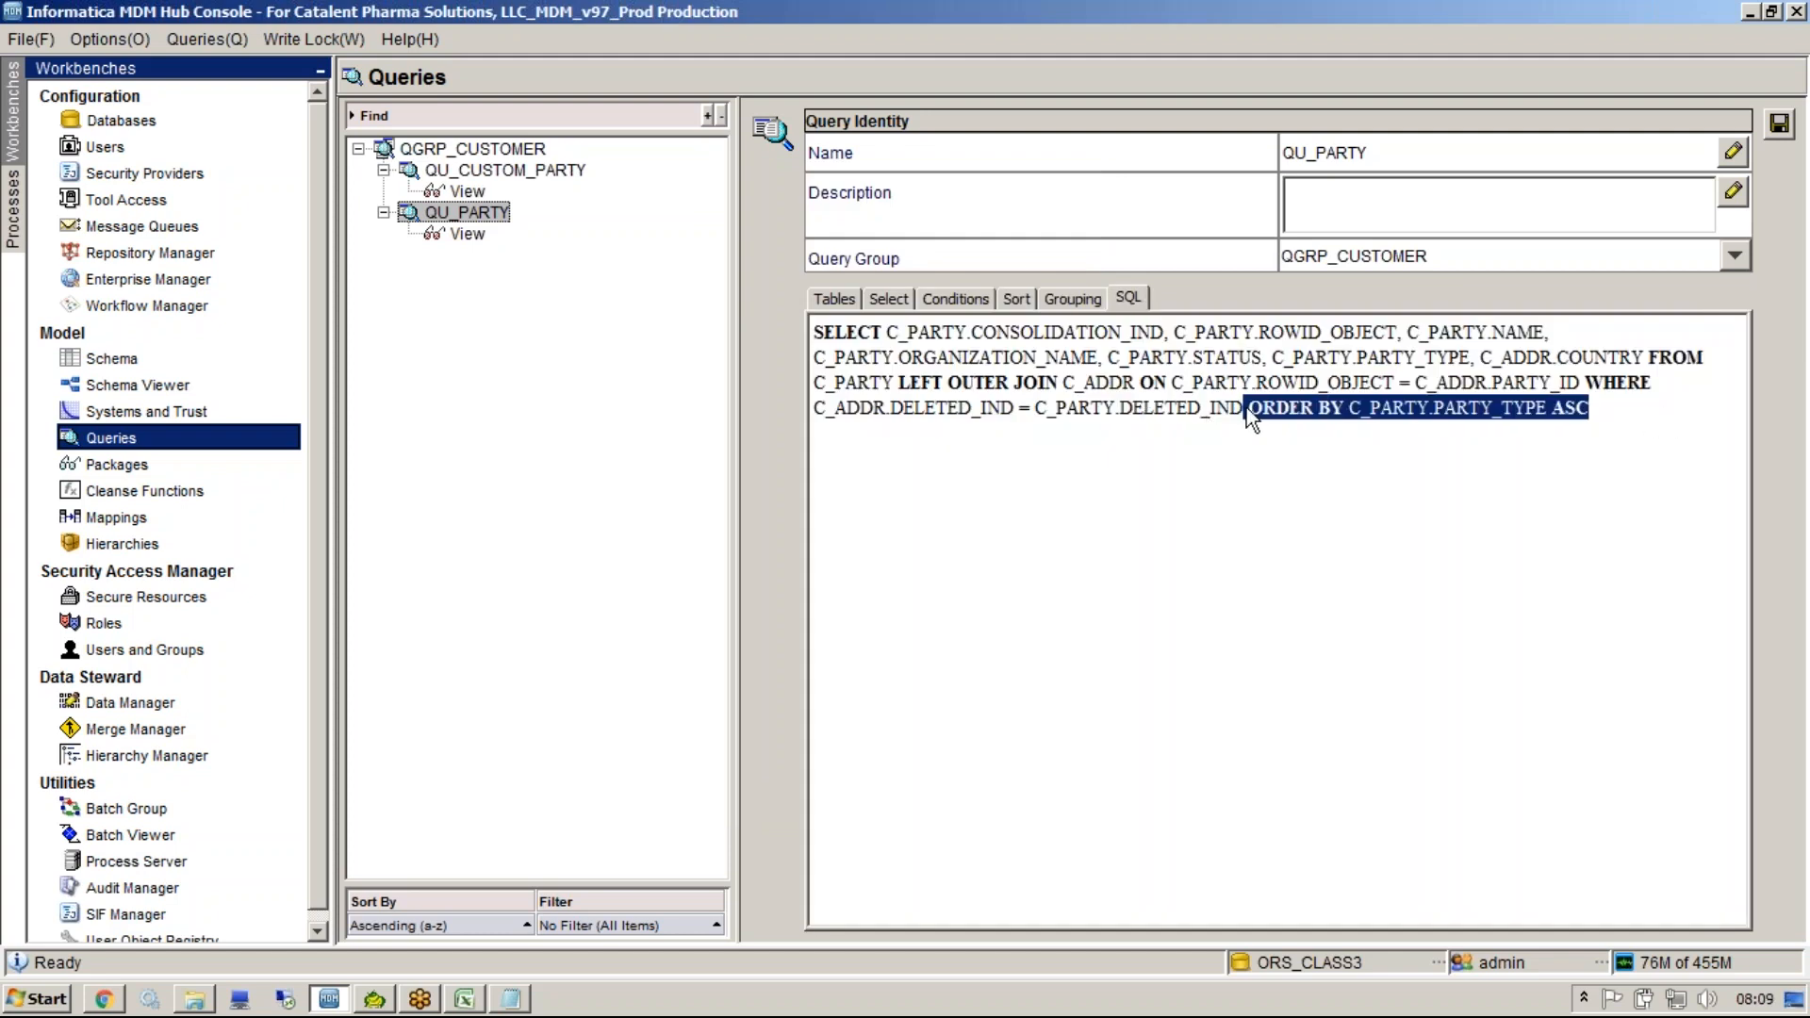
# Group the query by the PARTY table's PARTY_TYPE column and review the GROUP BY clause.
pyautogui.click(1063, 304)
pyautogui.click(1732, 327)
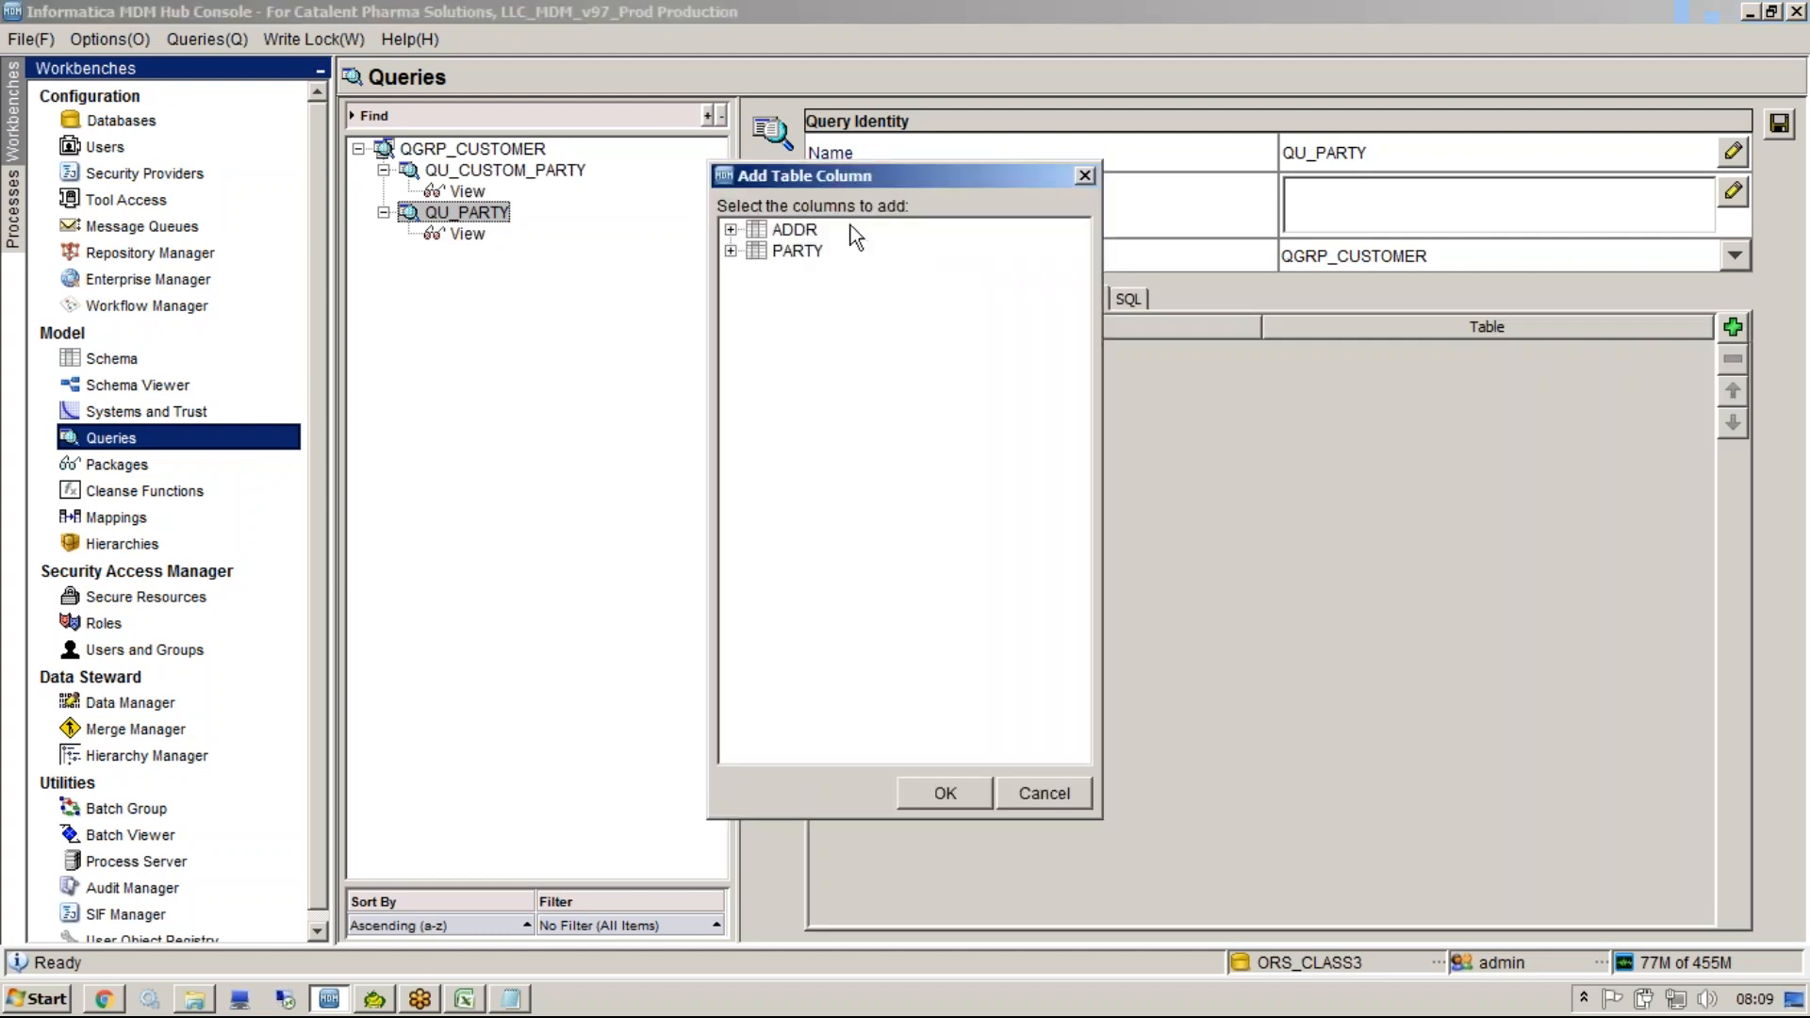
pyautogui.click(730, 250)
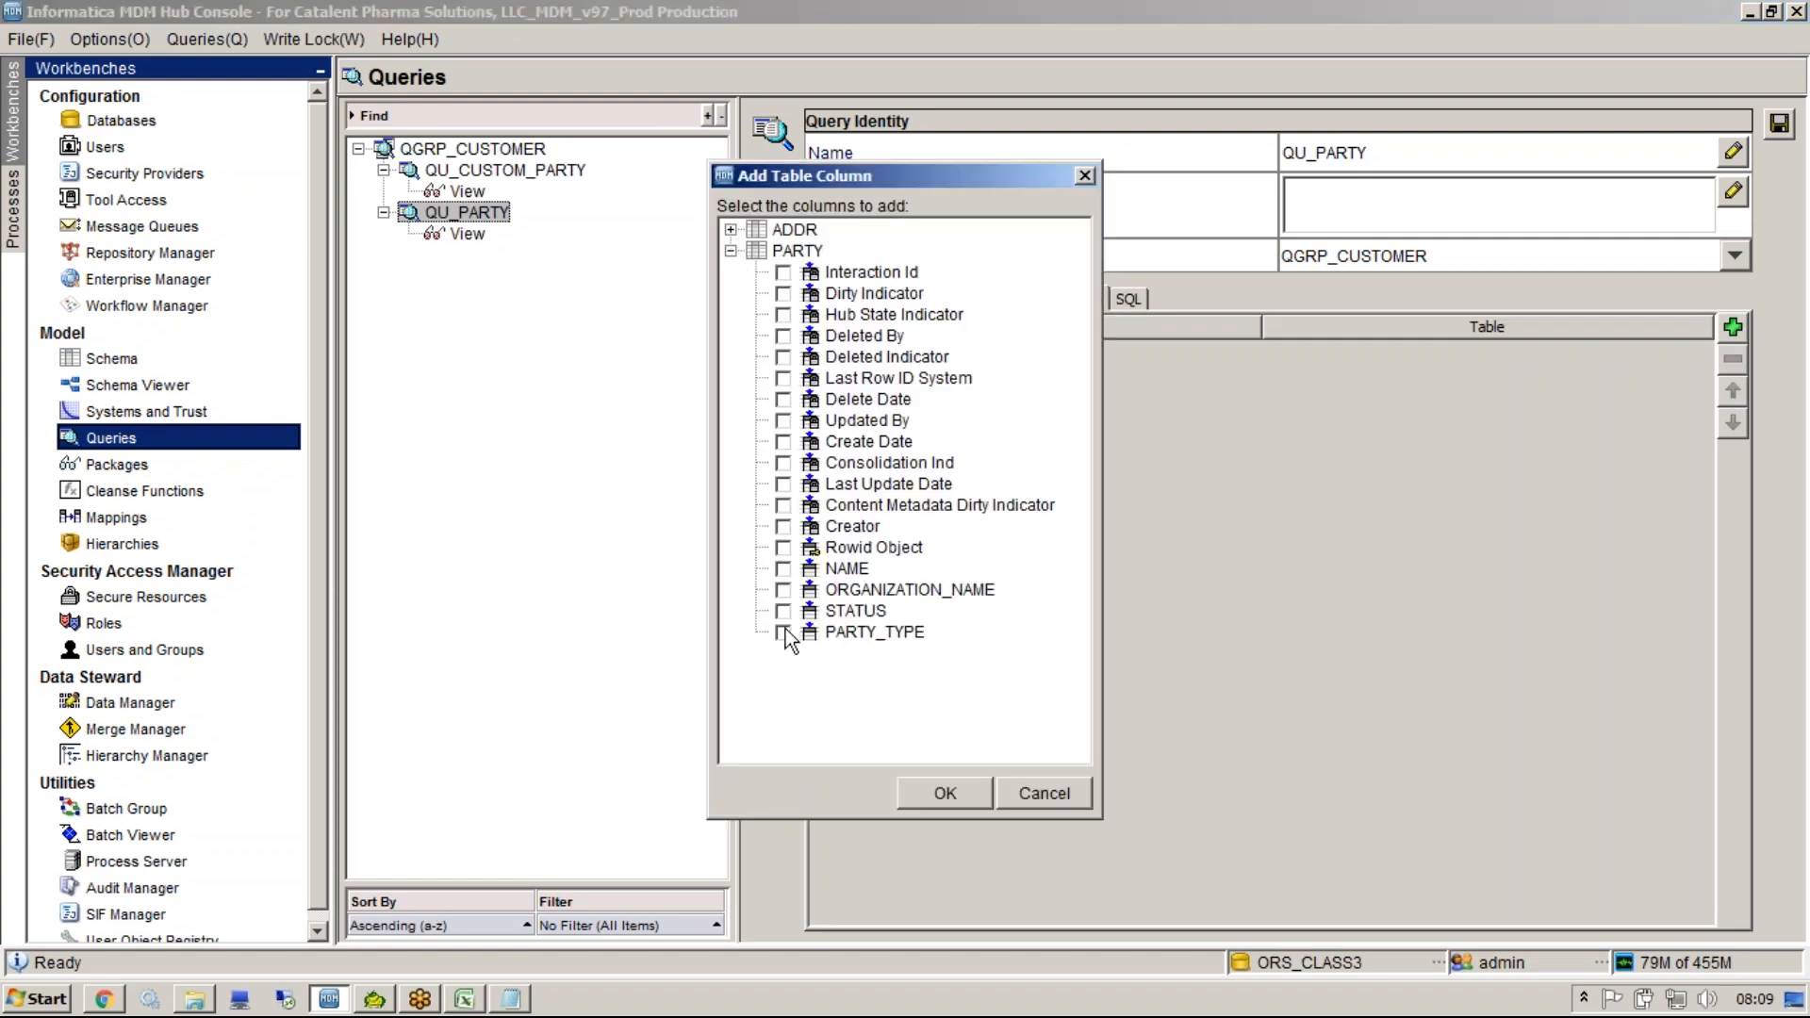
pyautogui.click(938, 790)
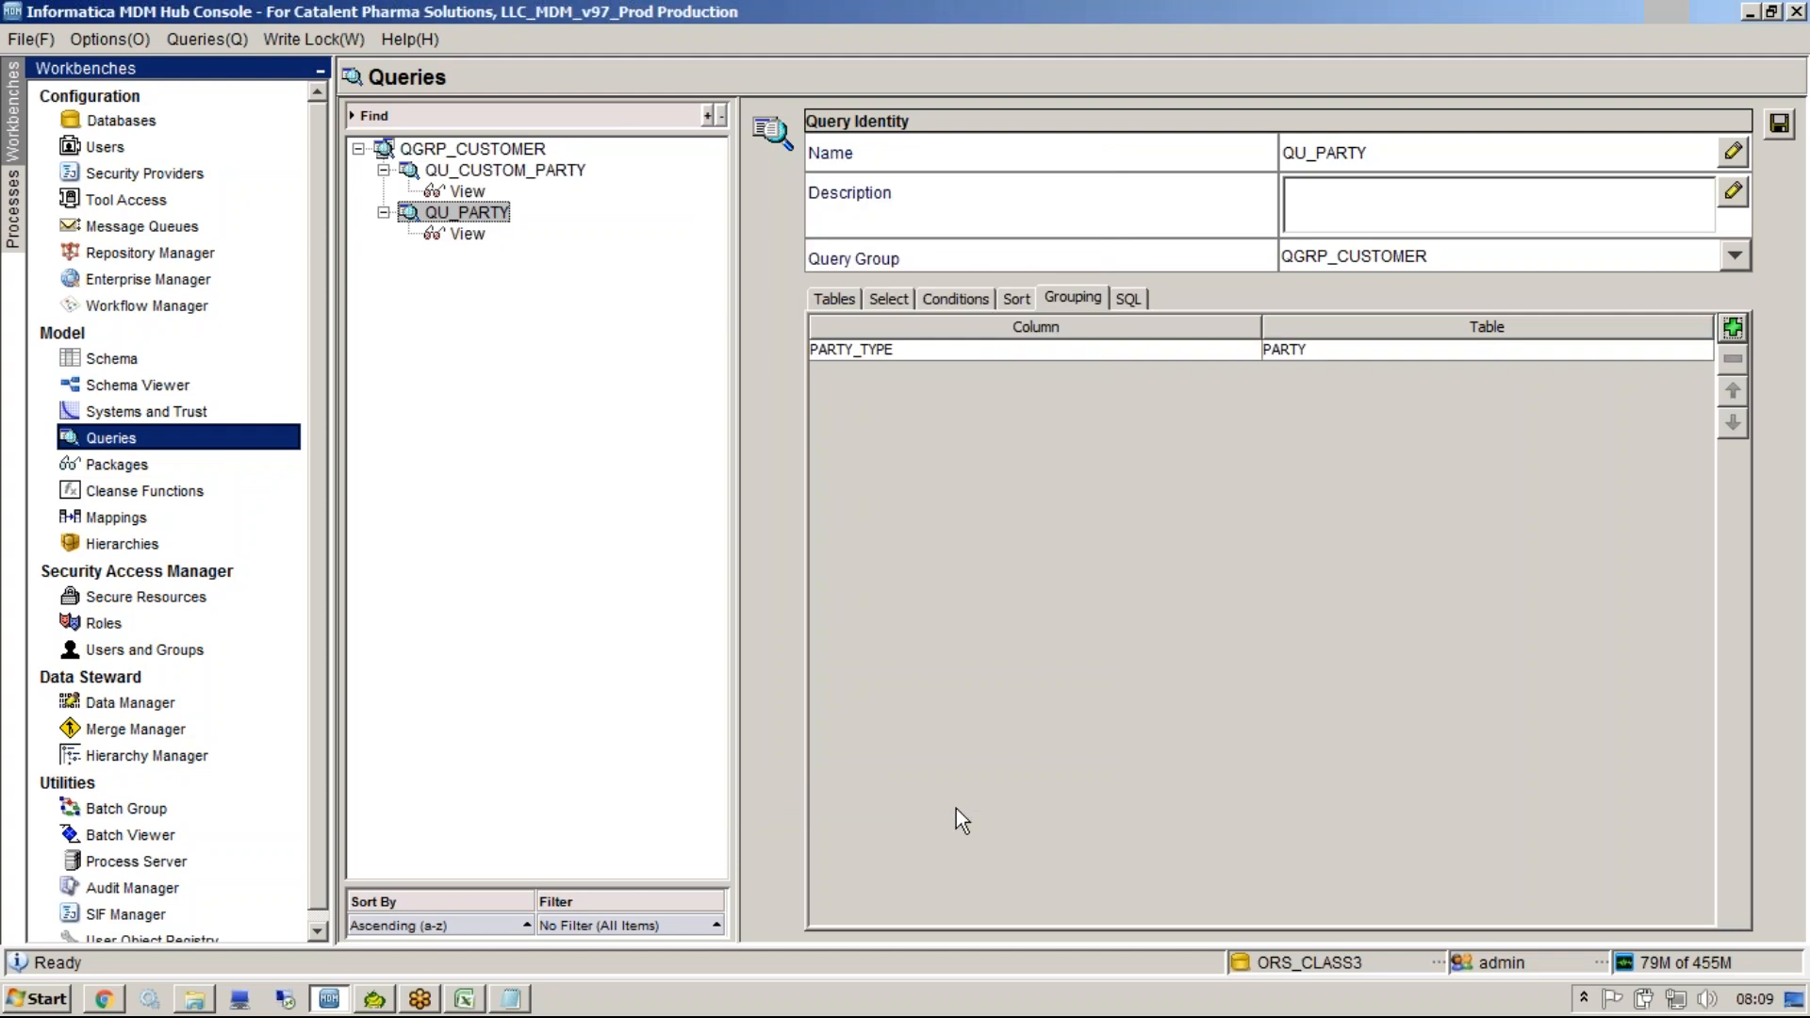
pyautogui.click(1118, 291)
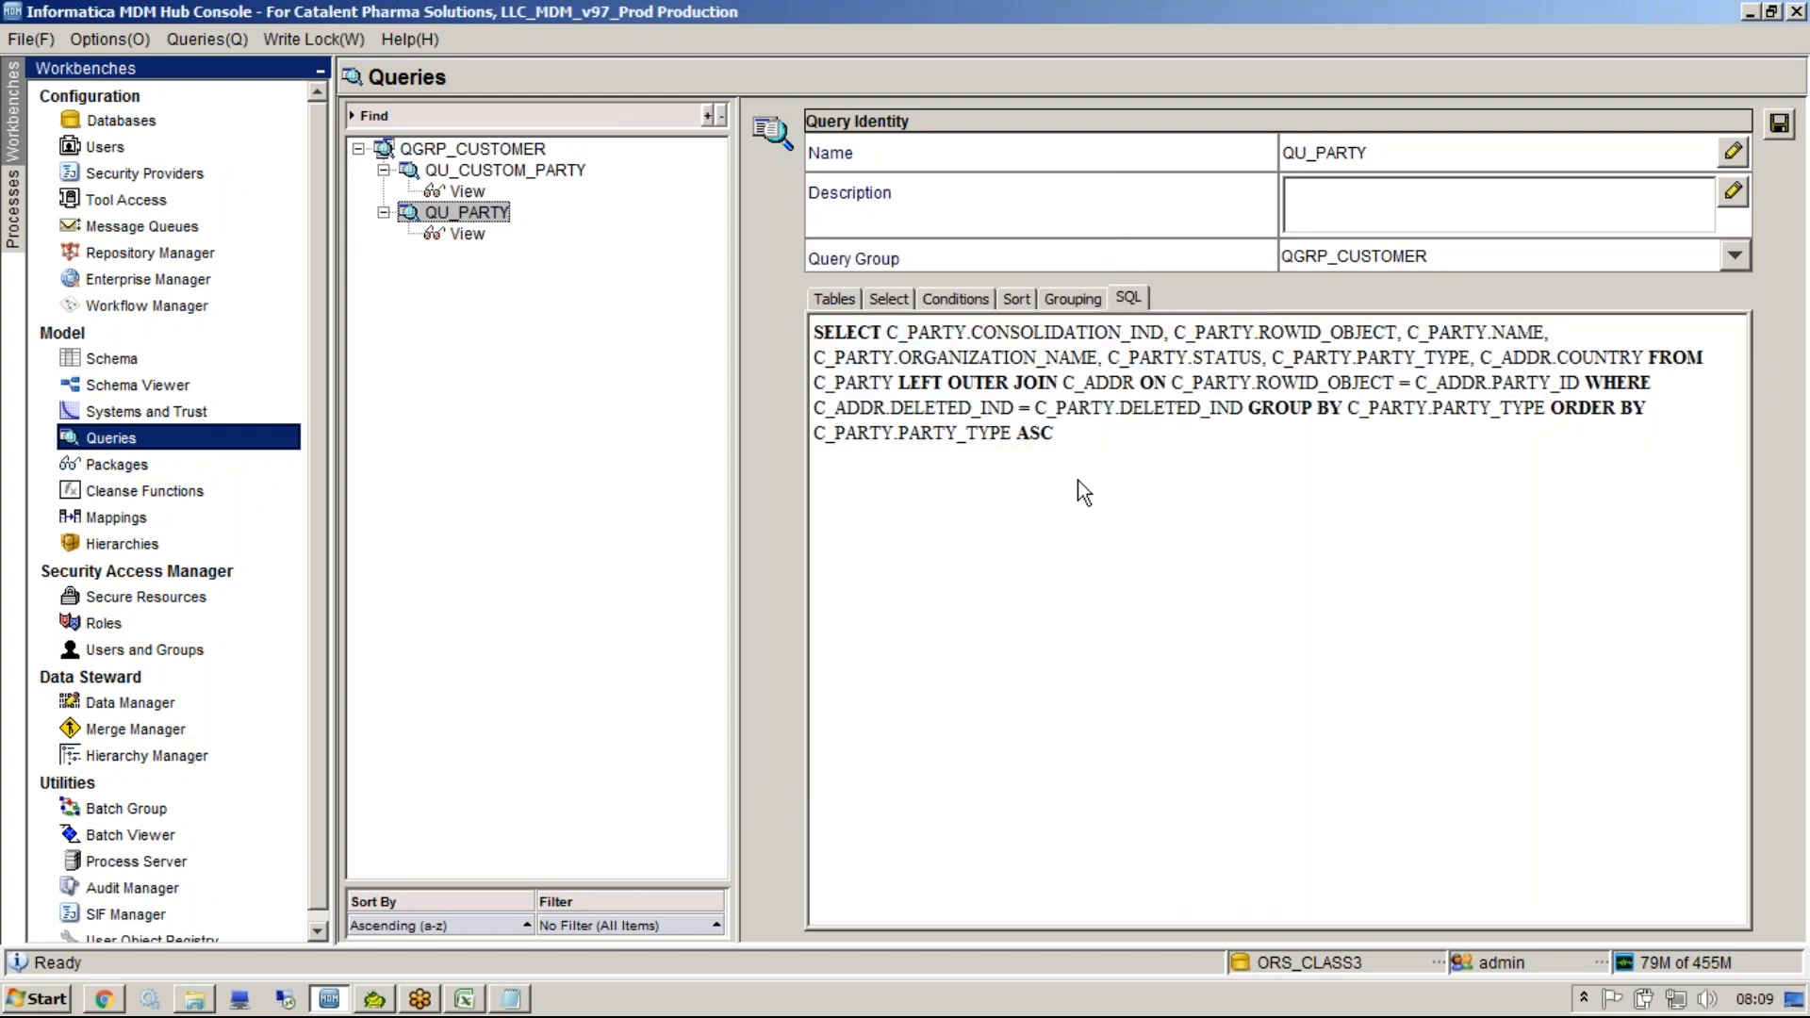
pyautogui.moveTo(1249, 405); pyautogui.dragTo(1544, 409)
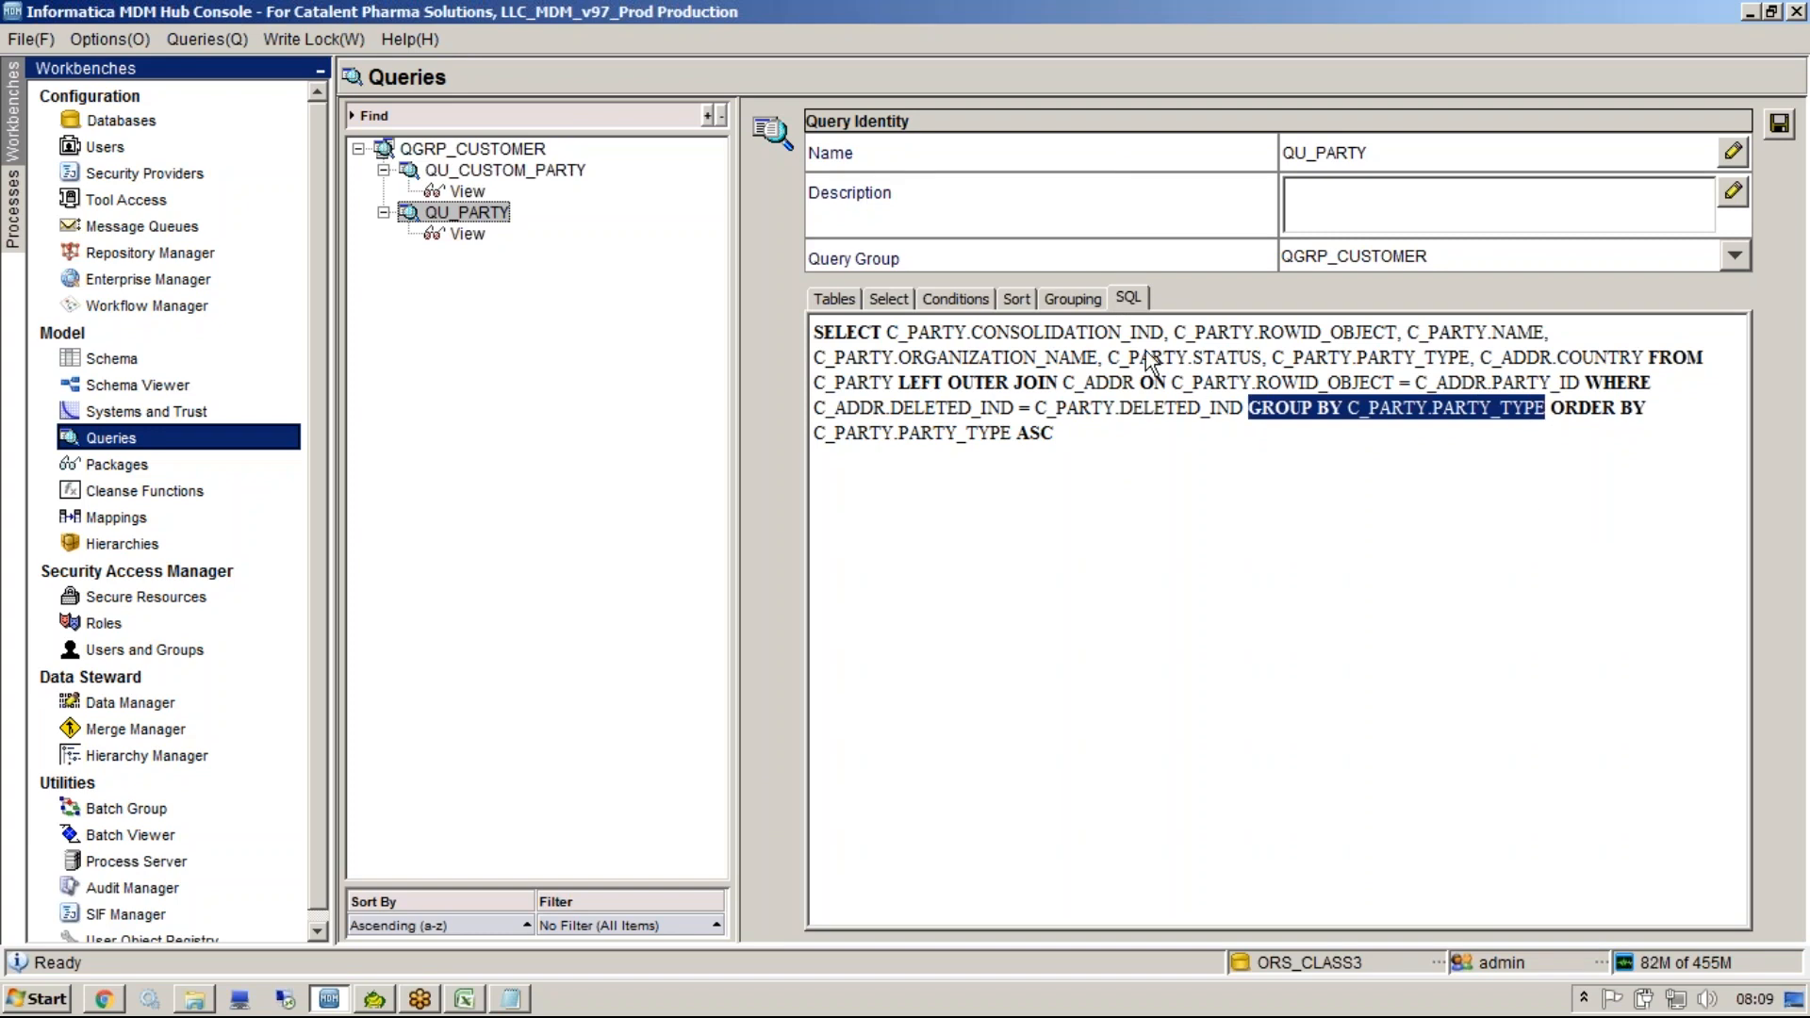
pyautogui.click(1123, 298)
pyautogui.click(846, 298)
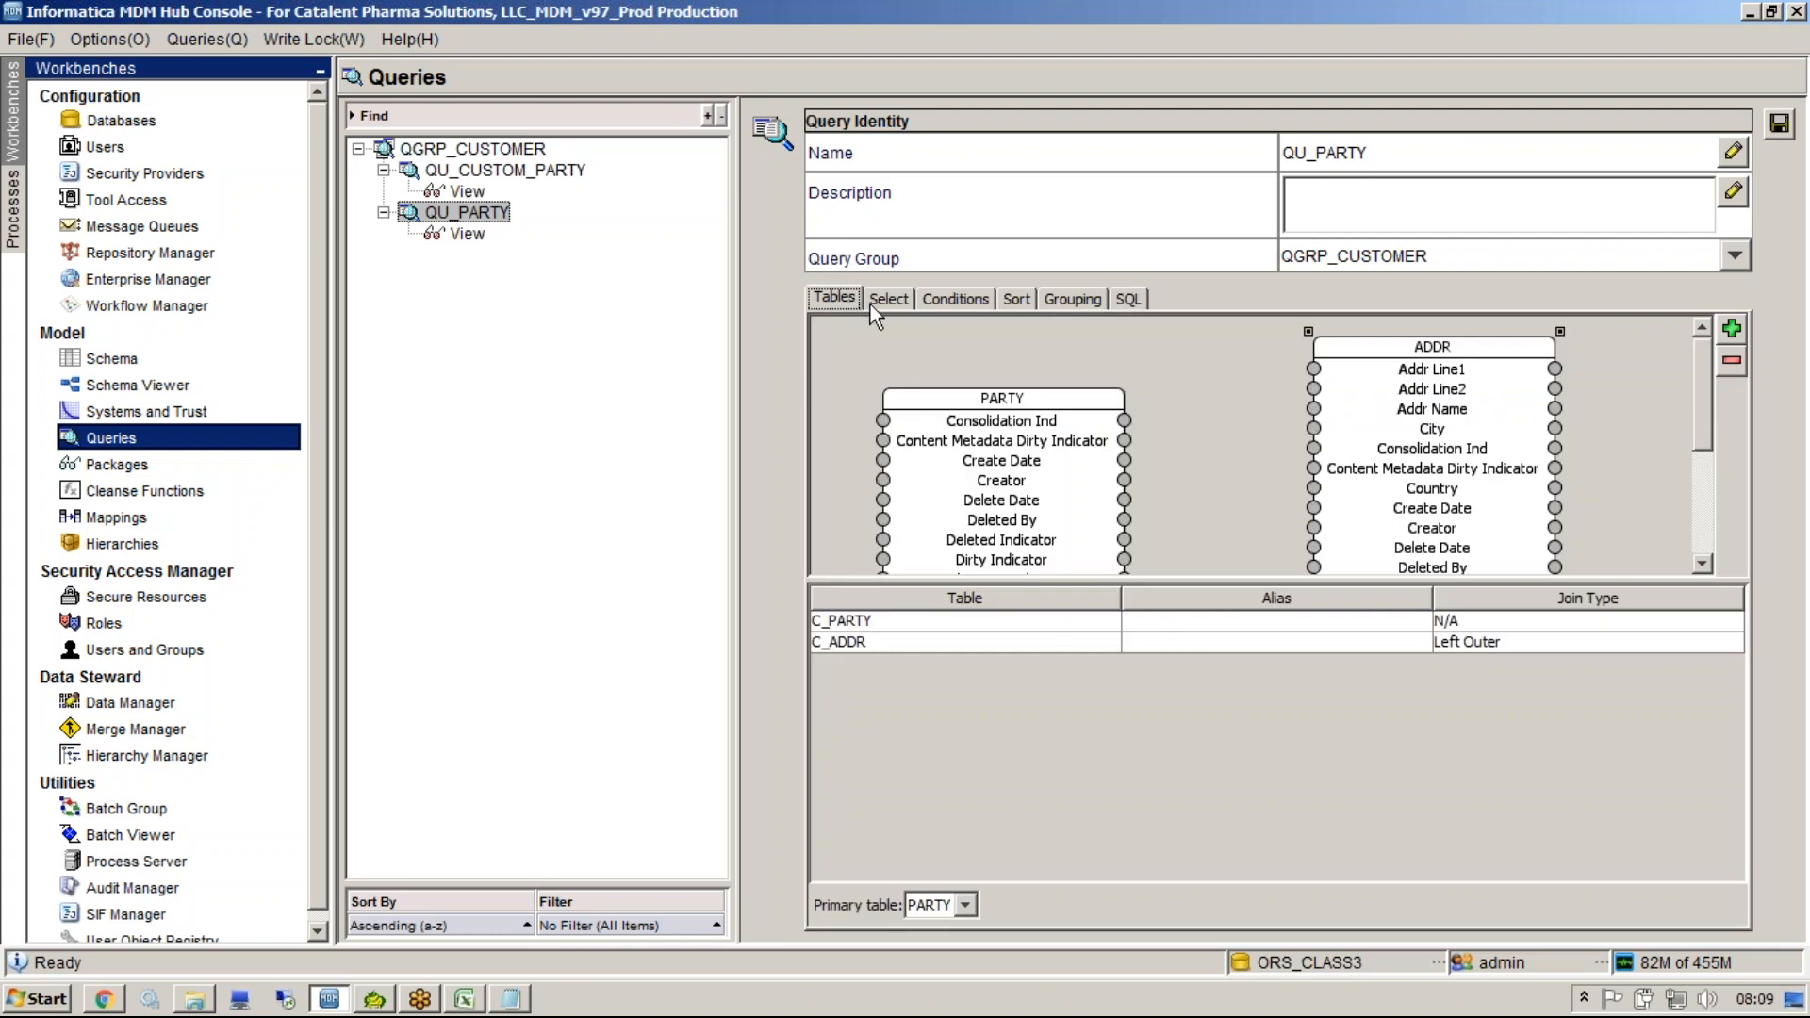
# Add an INTEGER constant with value 10 to the PARTY query's selected columns.
pyautogui.click(891, 299)
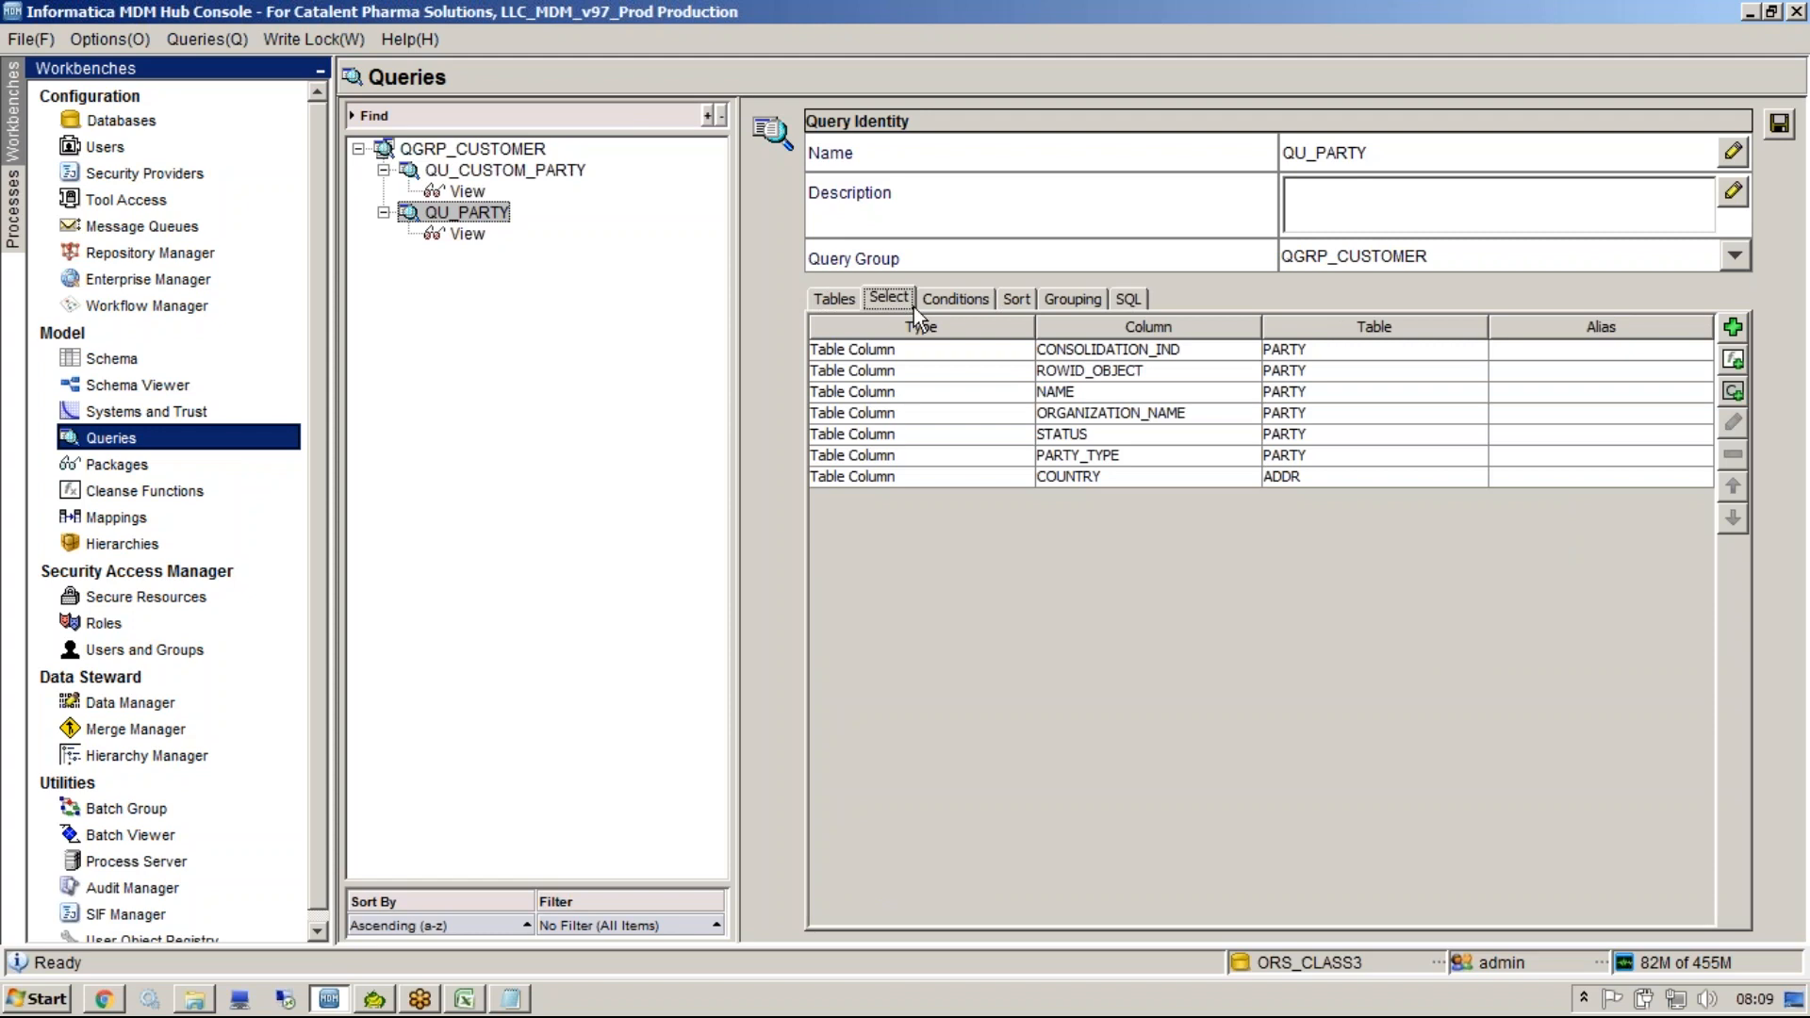
pyautogui.click(952, 302)
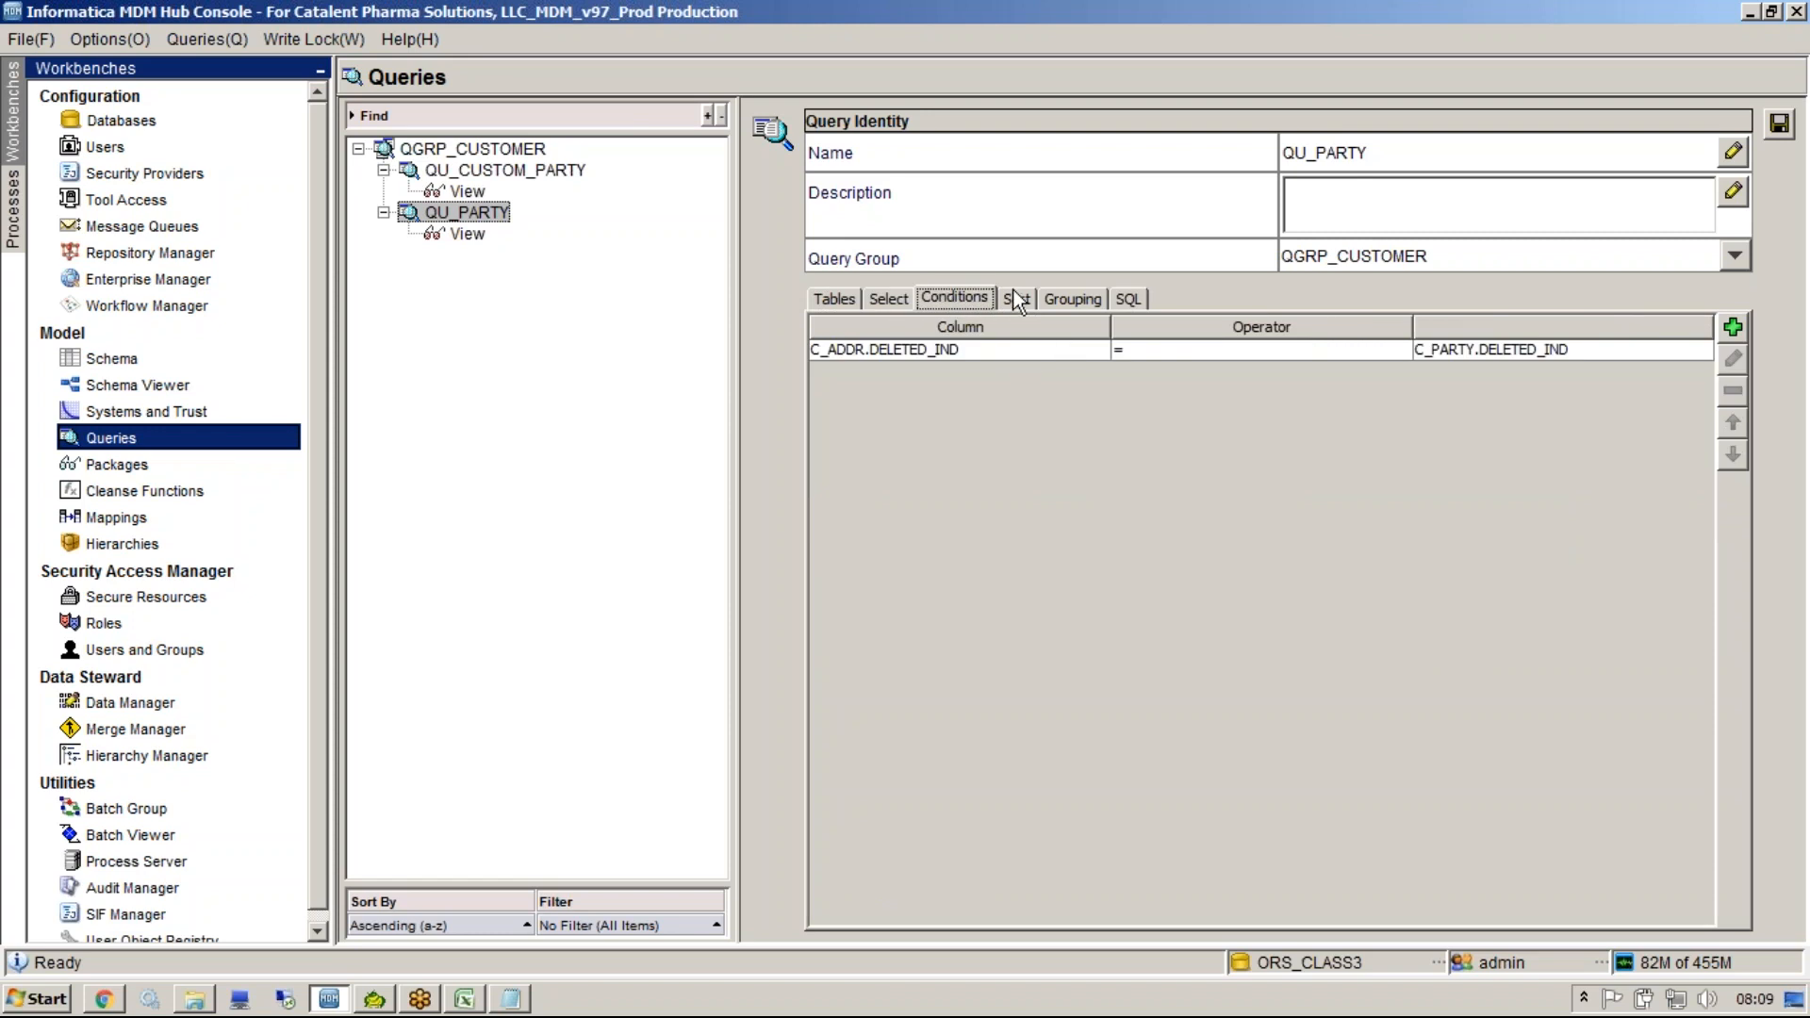
pyautogui.click(1016, 300)
pyautogui.click(1044, 298)
pyautogui.click(907, 300)
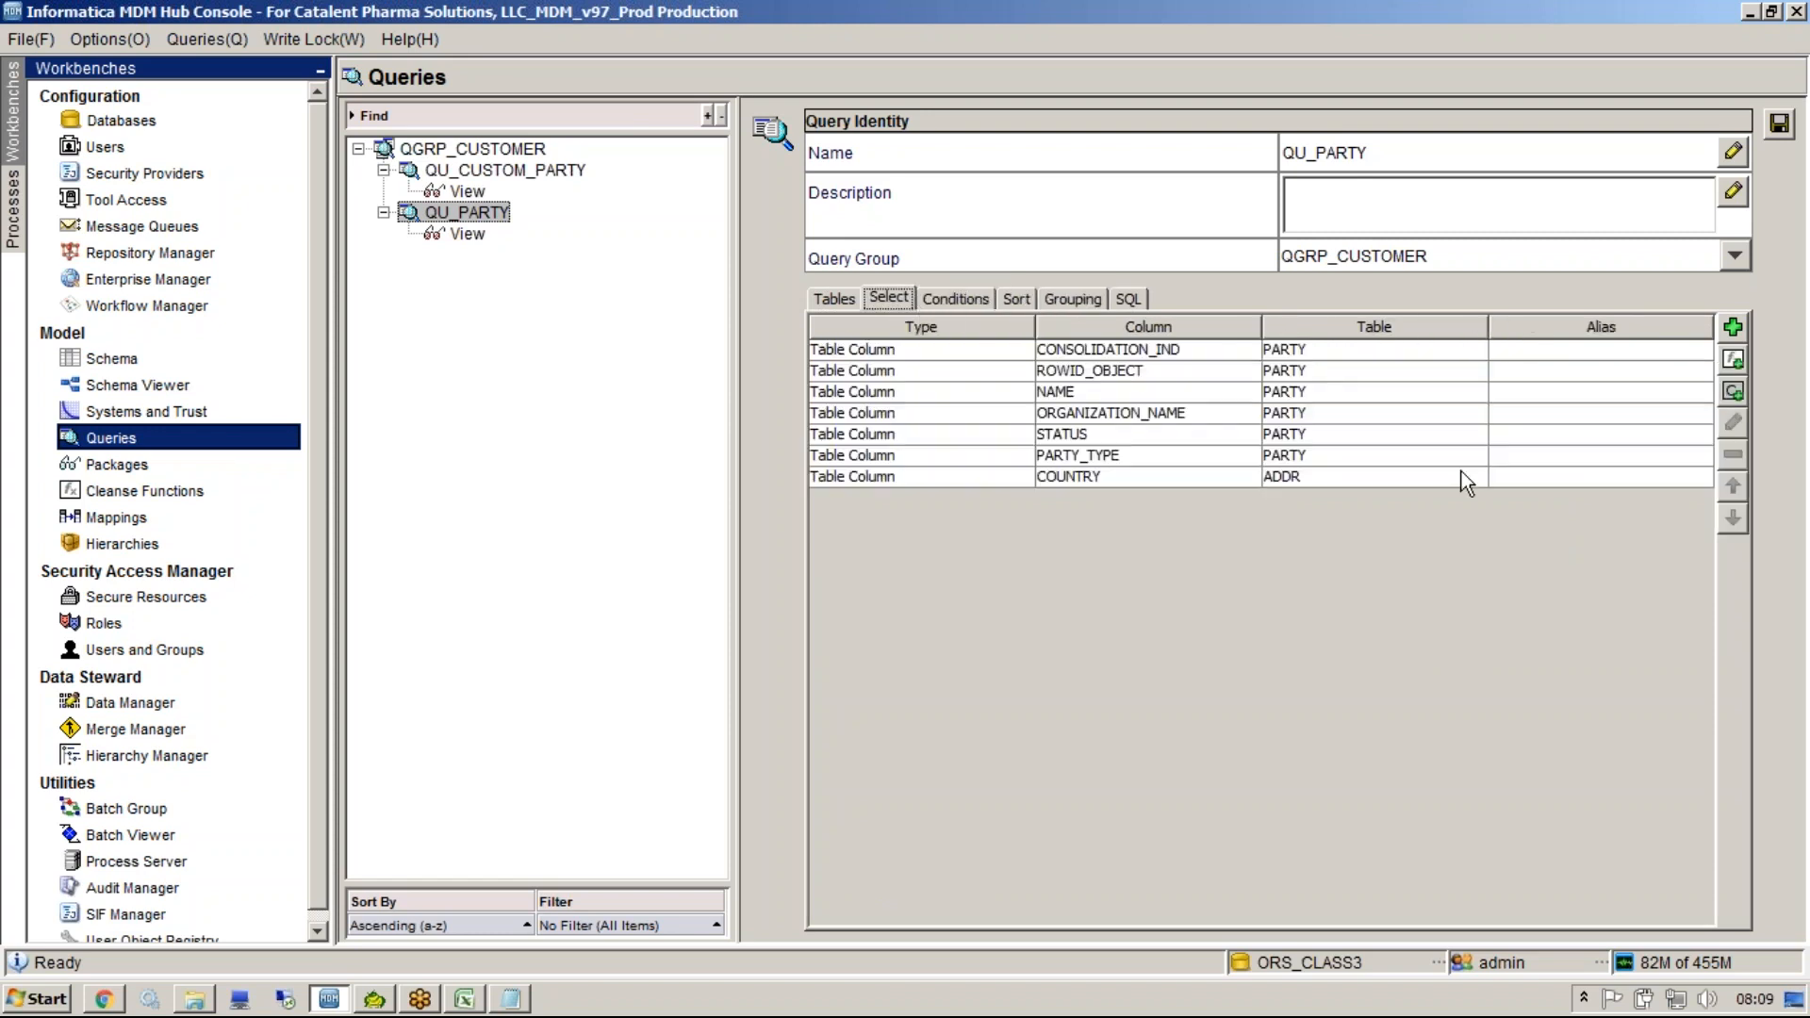
pyautogui.click(1521, 476)
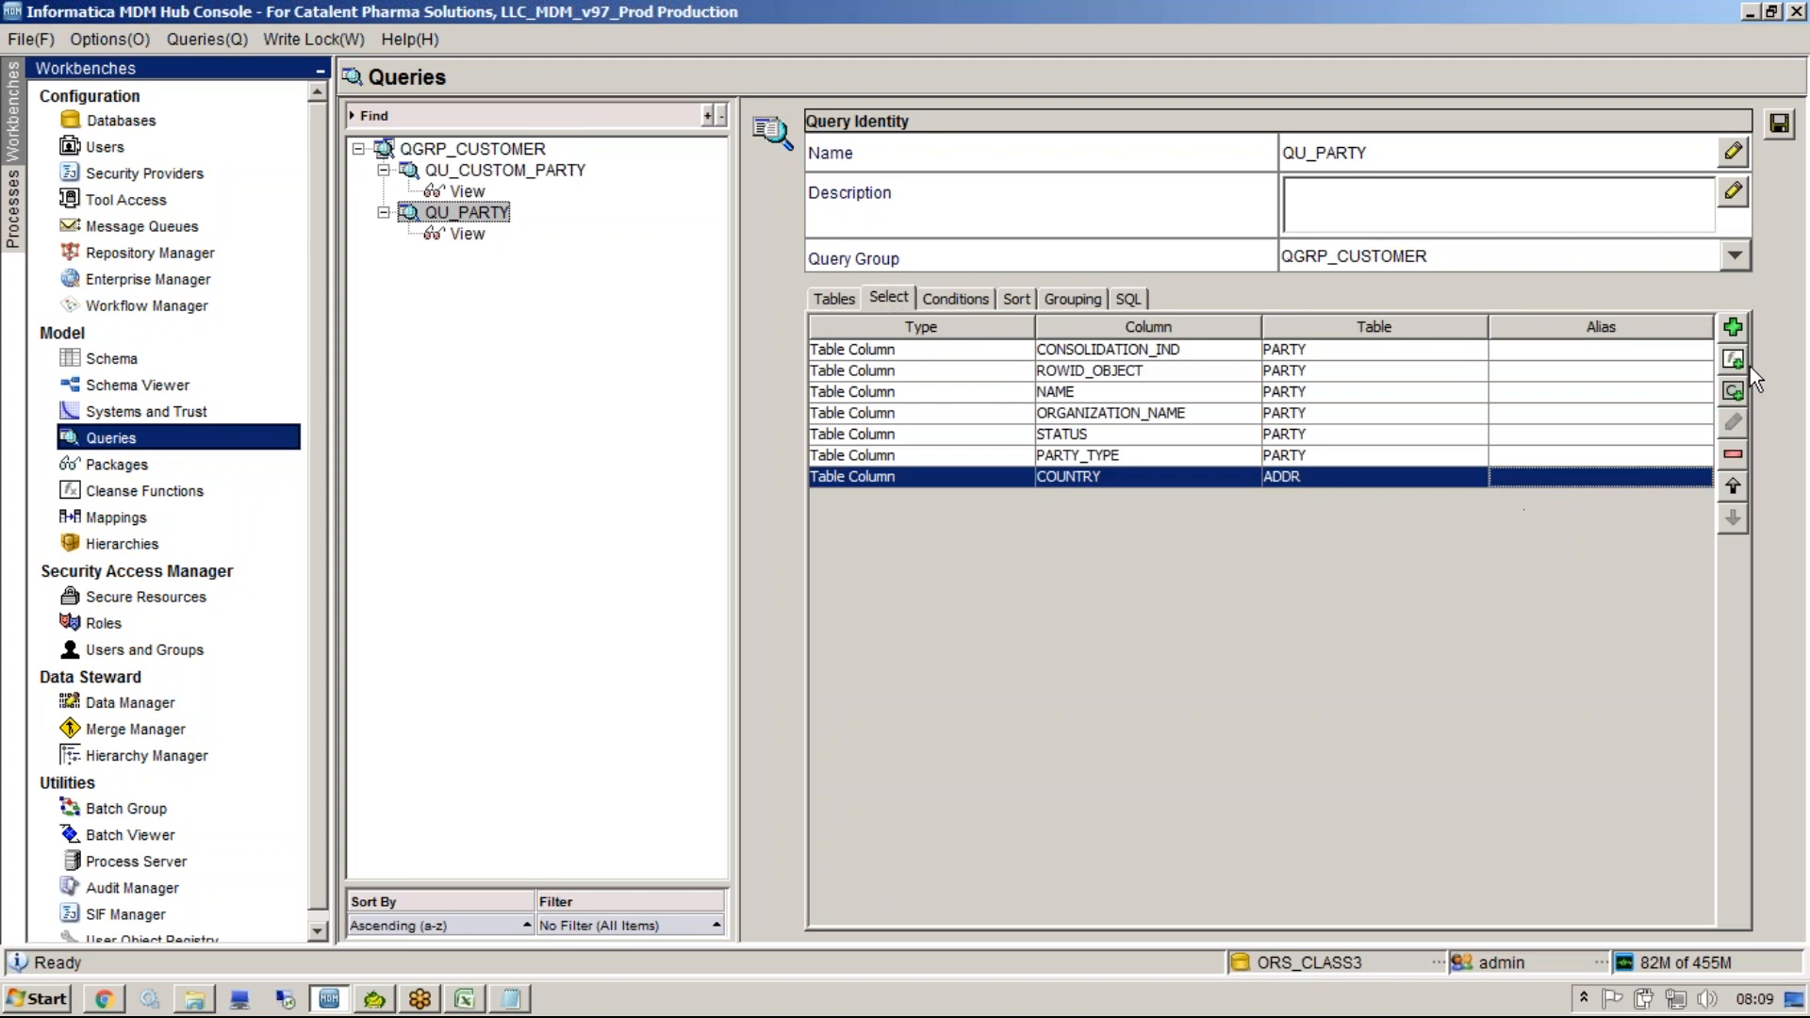
pyautogui.click(1731, 390)
pyautogui.click(1071, 441)
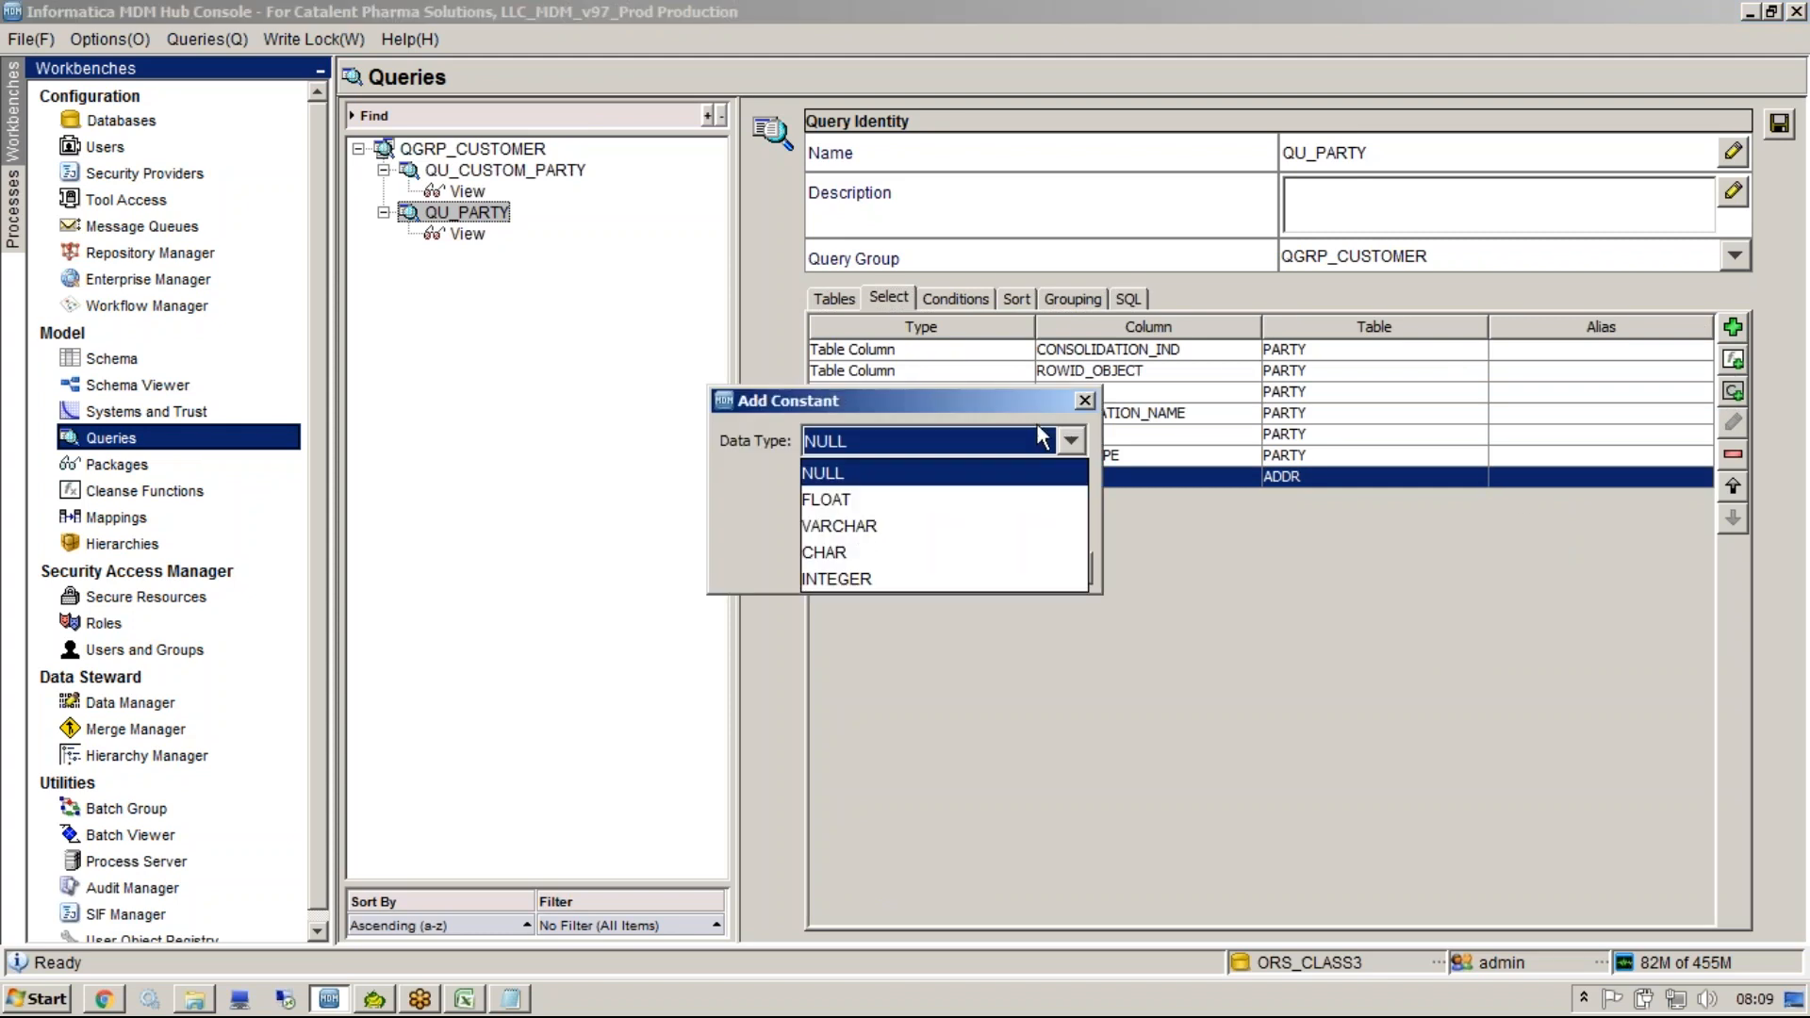
pyautogui.click(873, 578)
pyautogui.click(884, 474)
pyautogui.write('10')
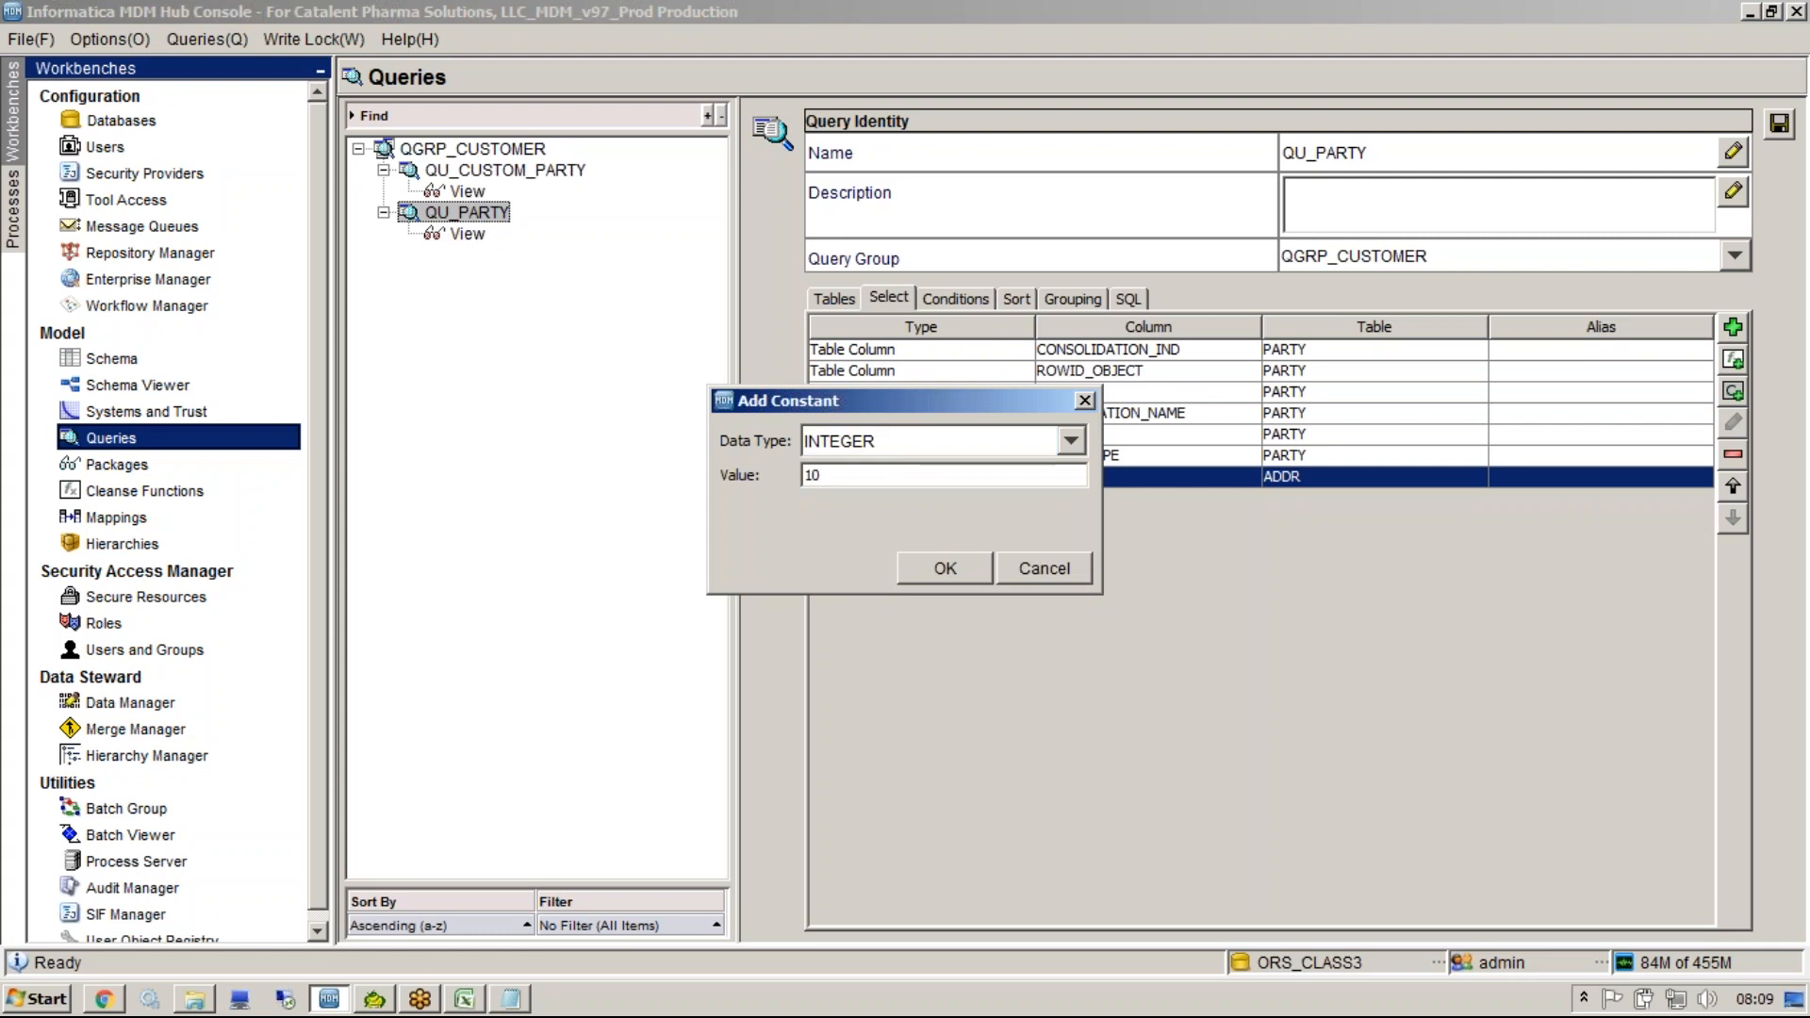
pyautogui.click(928, 566)
# Give the constant column the alias TMP and check it in the generated SQL.
pyautogui.click(1086, 484)
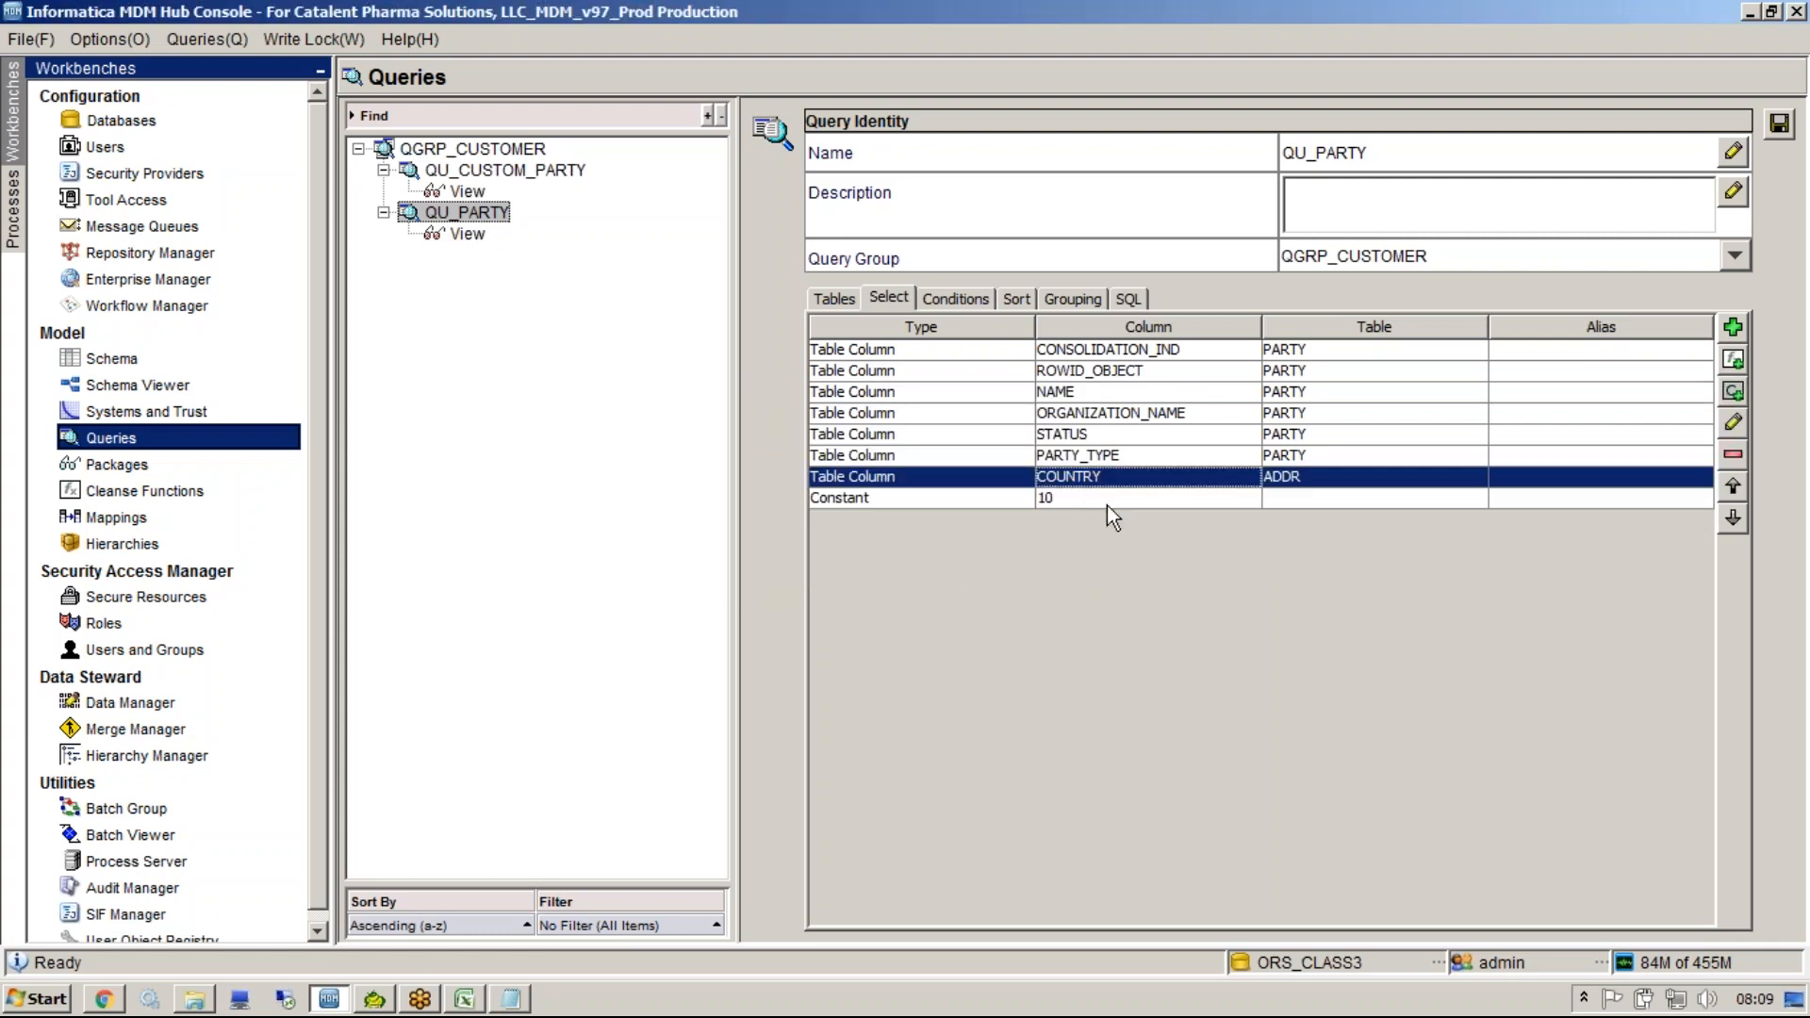
pyautogui.click(1517, 500)
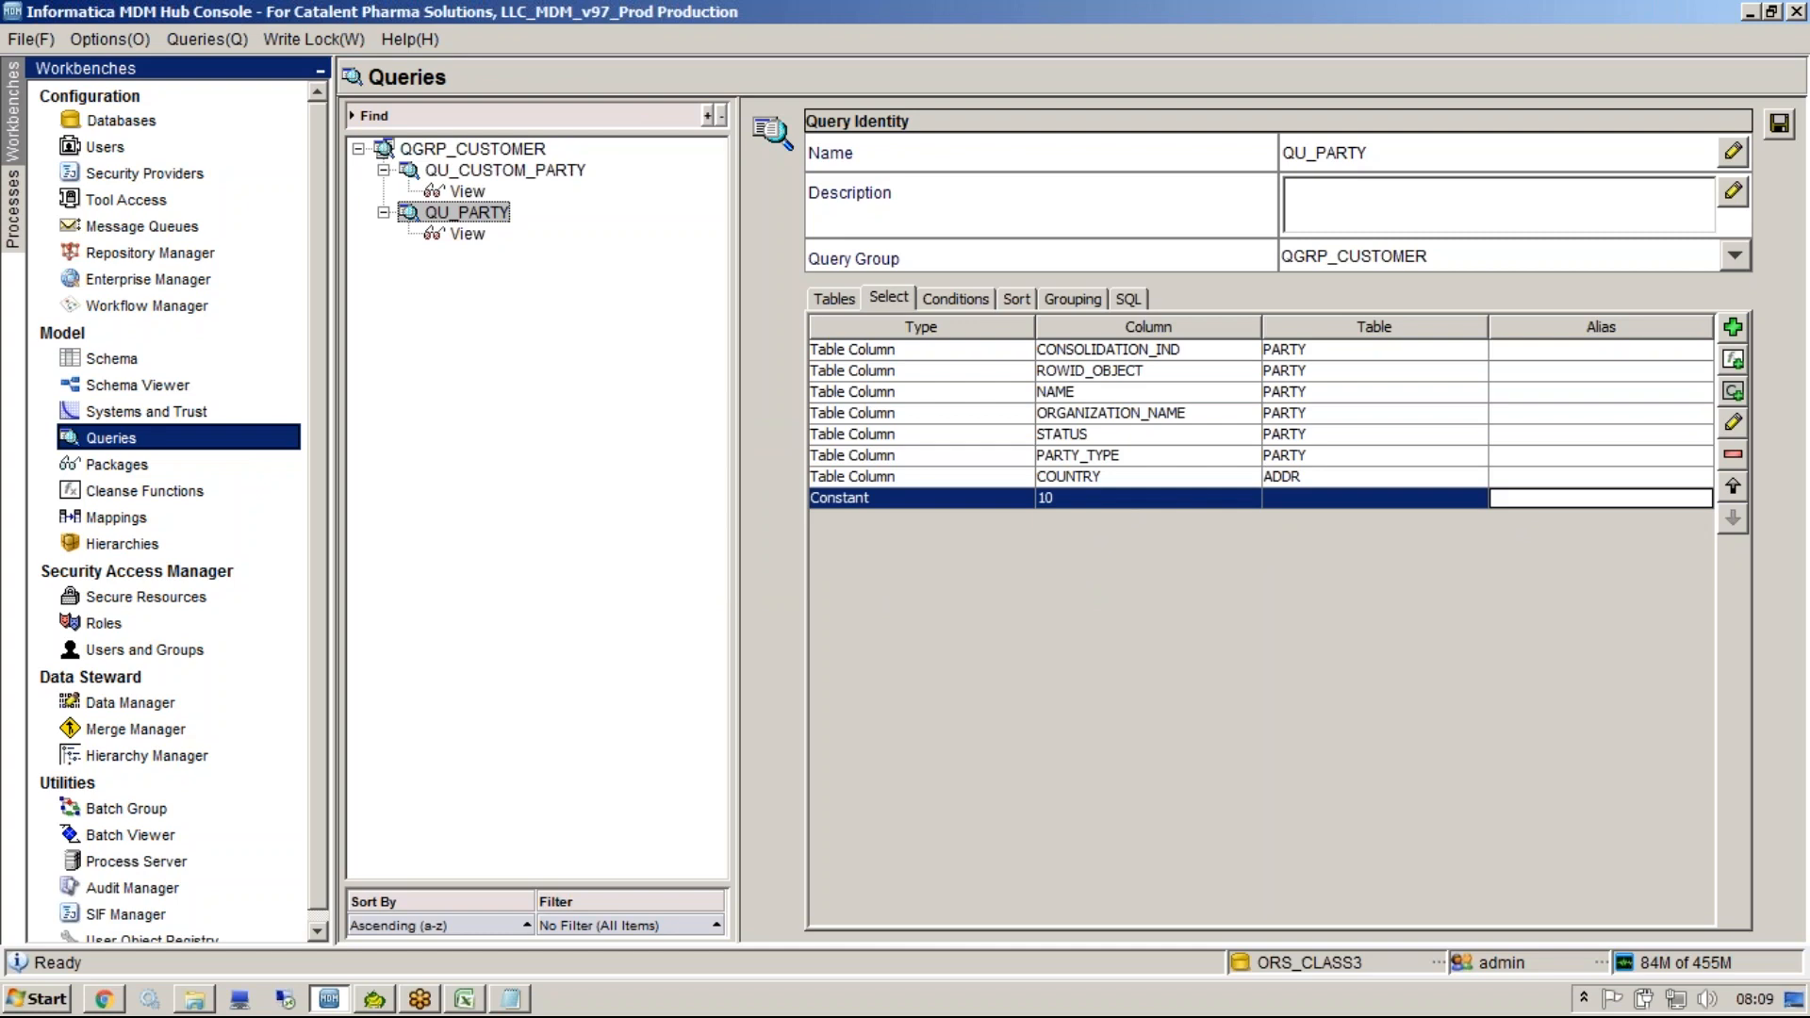
pyautogui.write('TMP')
pyautogui.click(1557, 456)
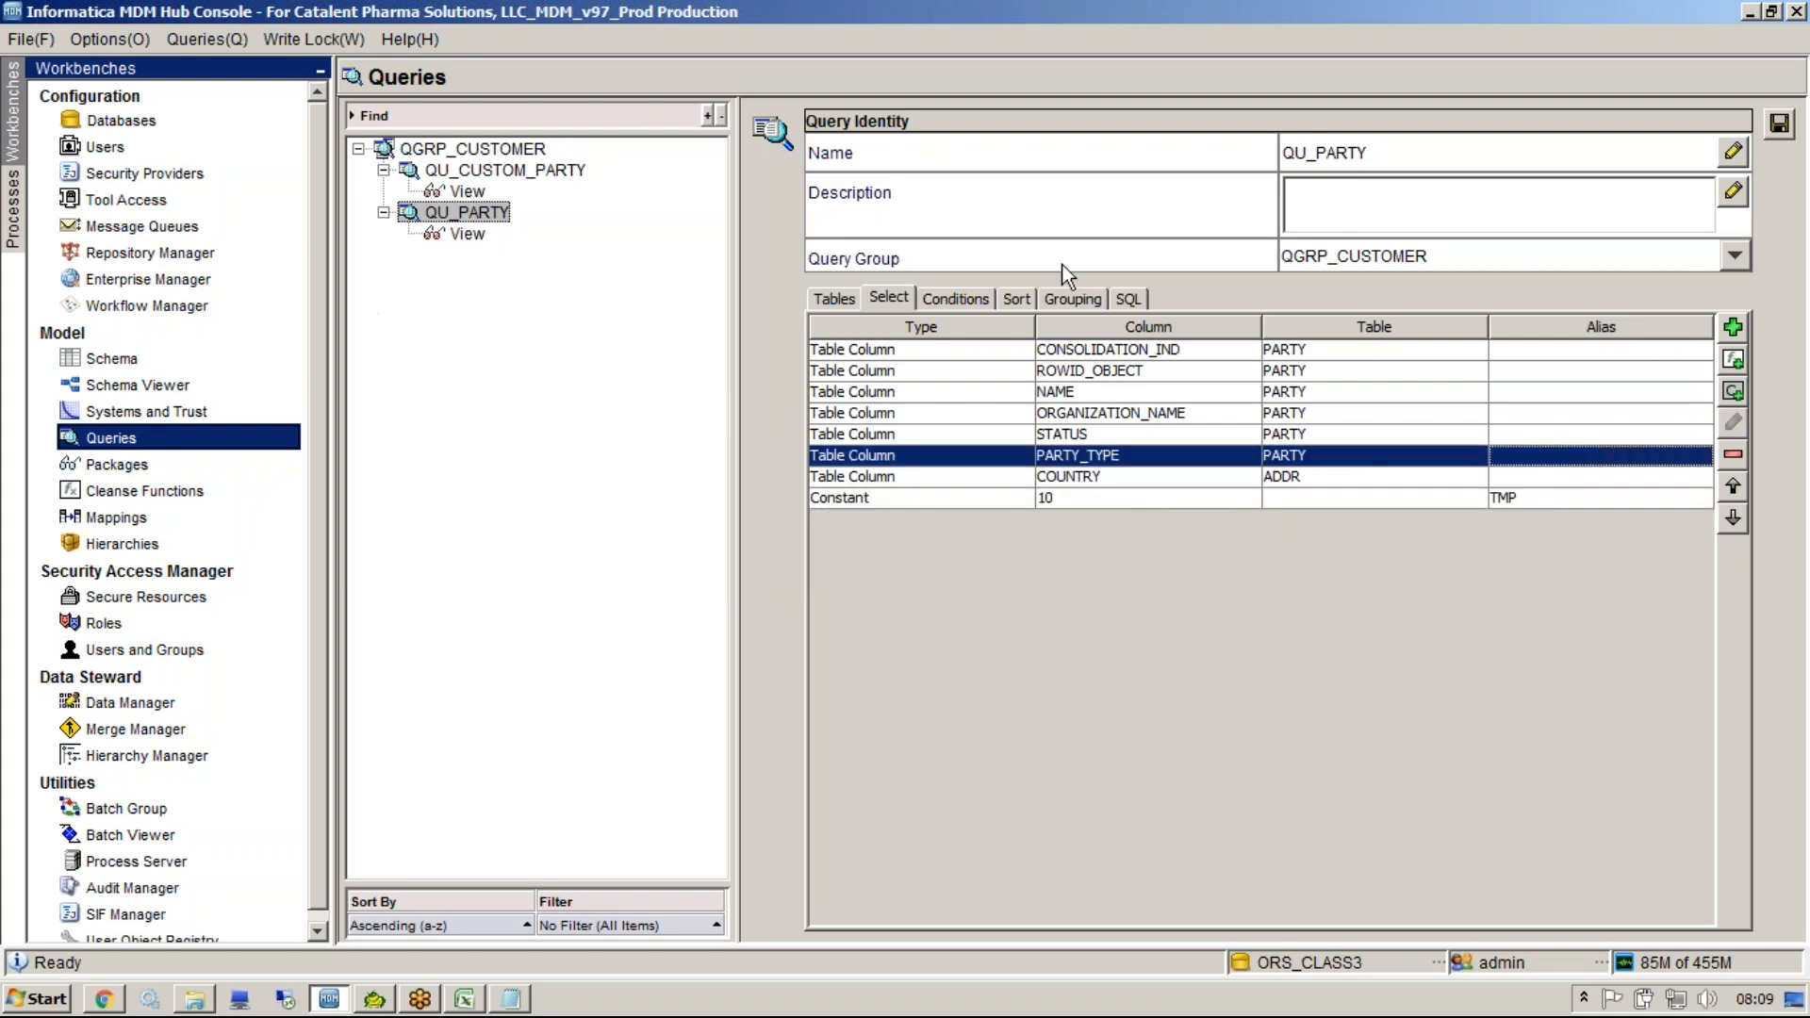
pyautogui.click(1130, 299)
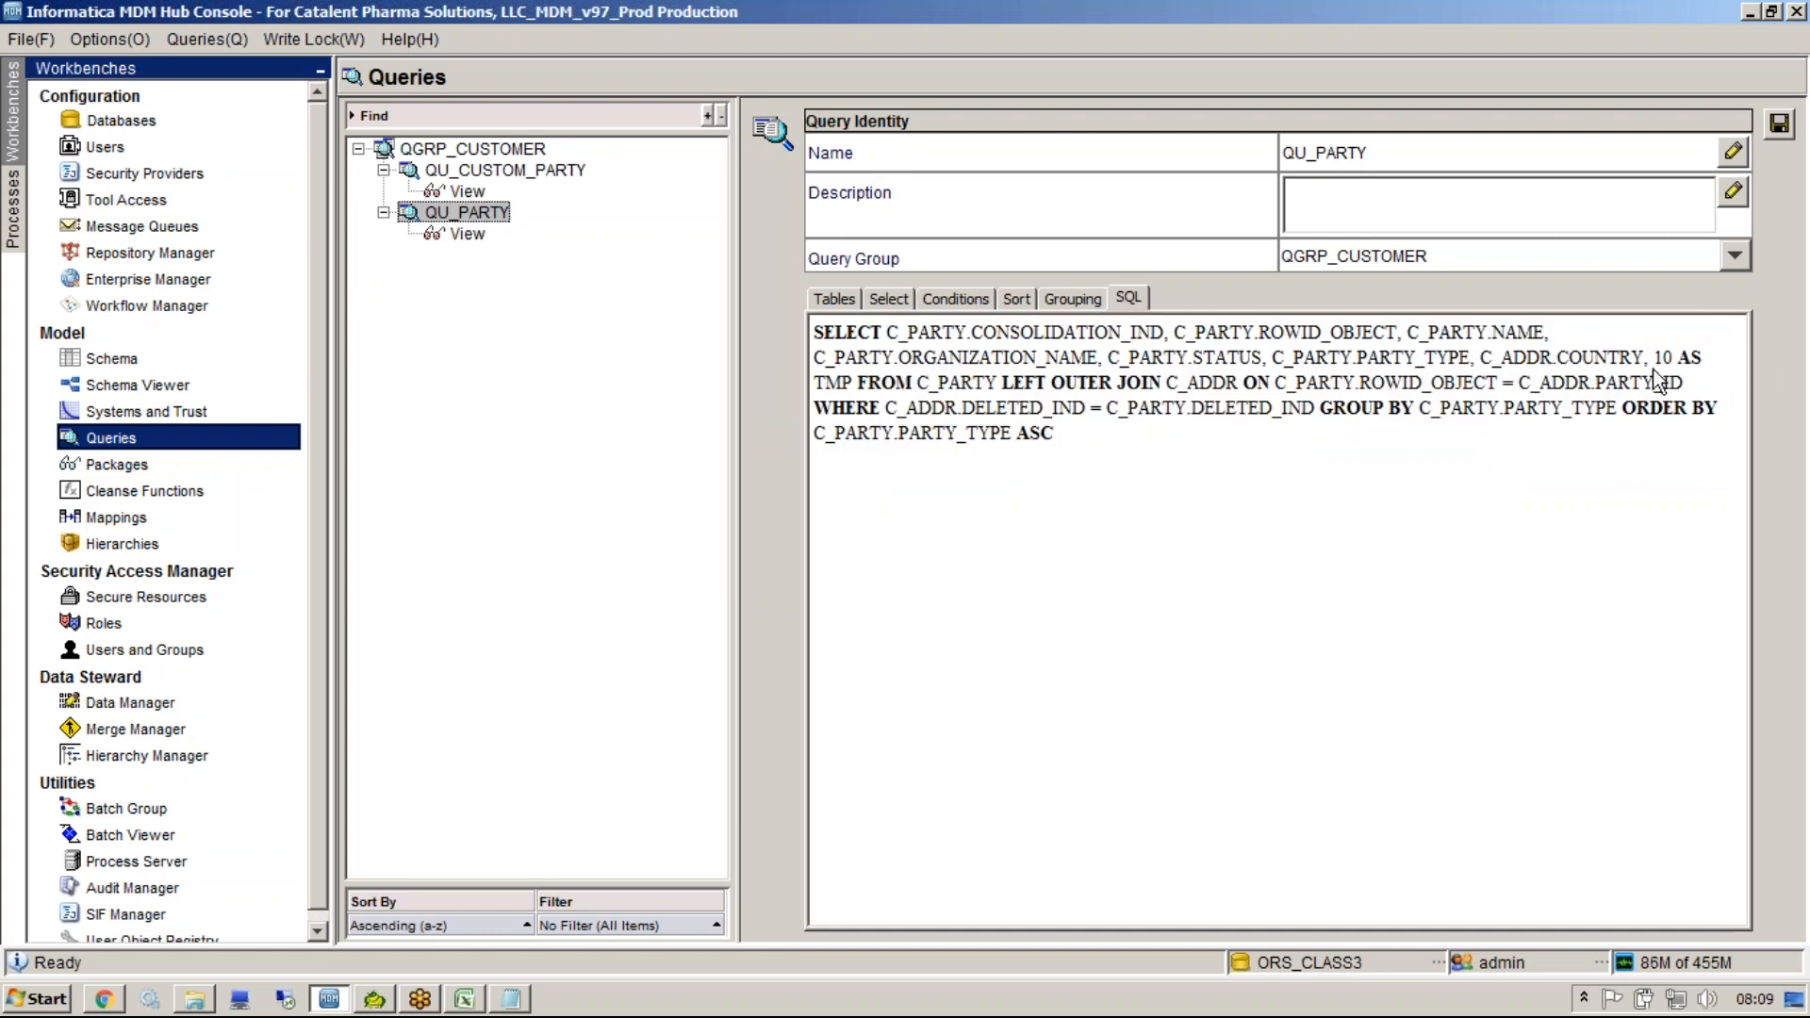
pyautogui.moveTo(1653, 358); pyautogui.dragTo(858, 400)
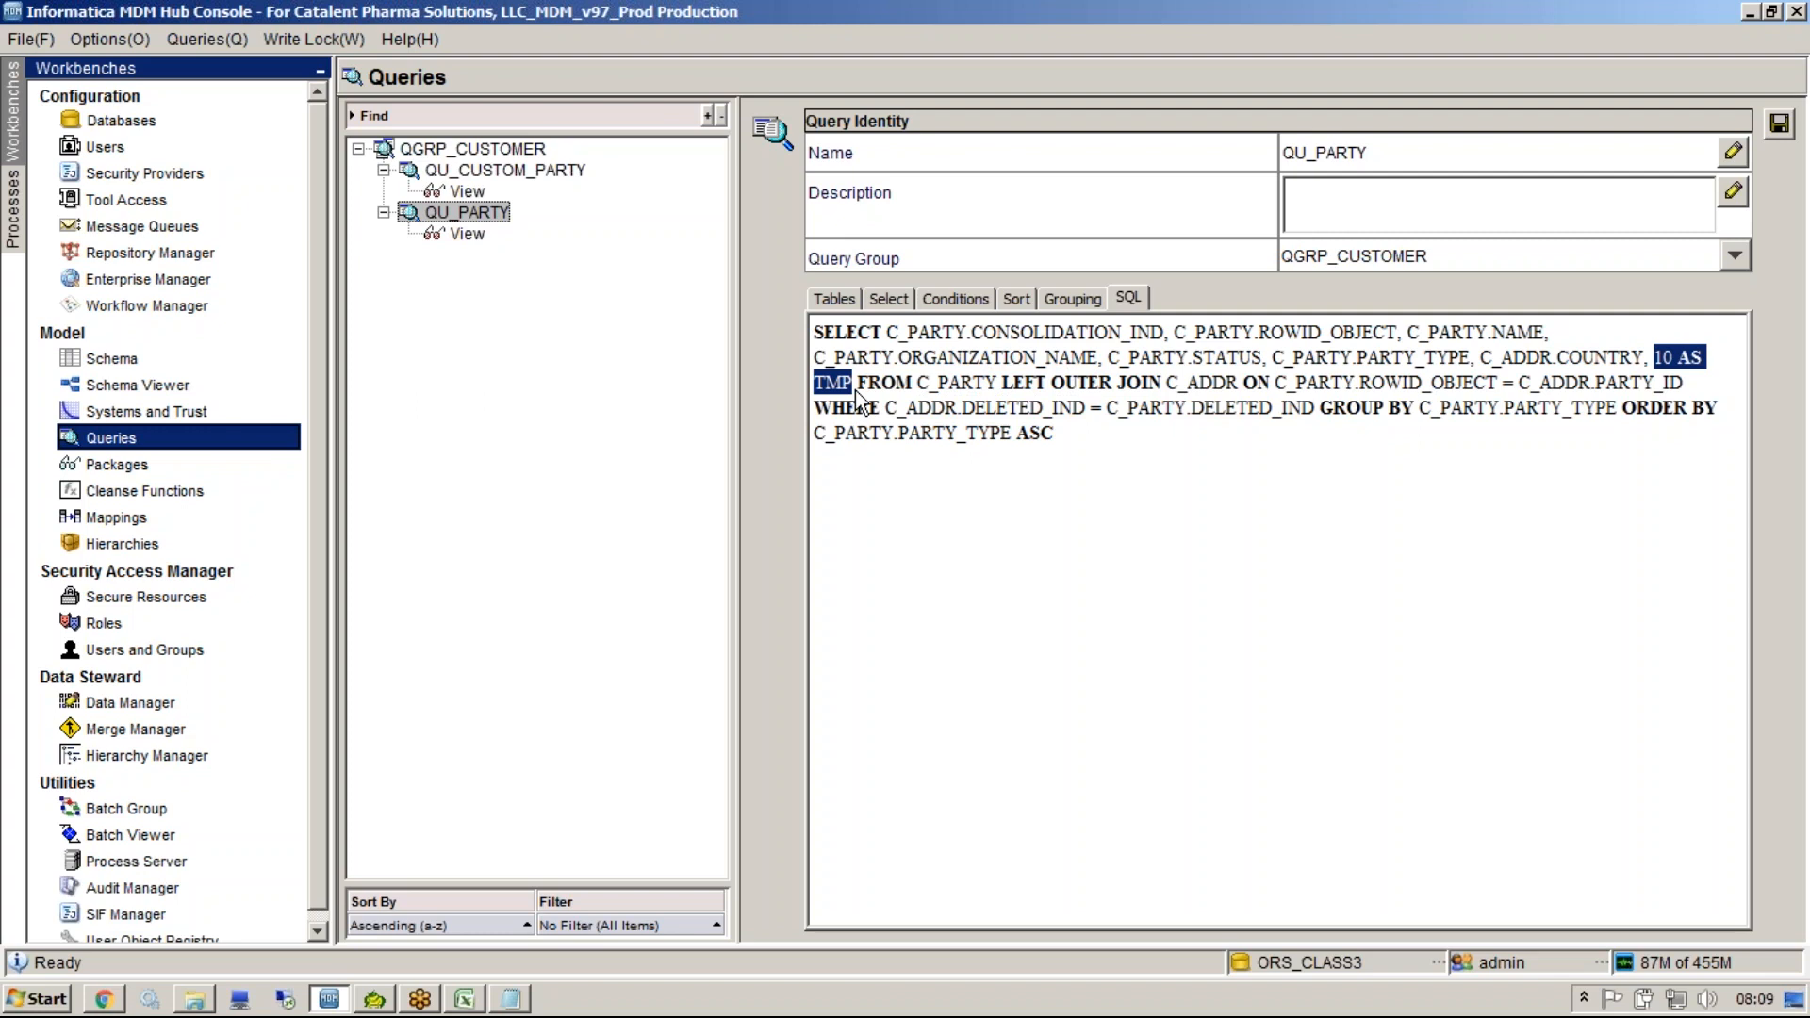
# Open the QU_PARTY query's results view without saving the changed properties and review the returned rows.
pyautogui.click(1499, 32)
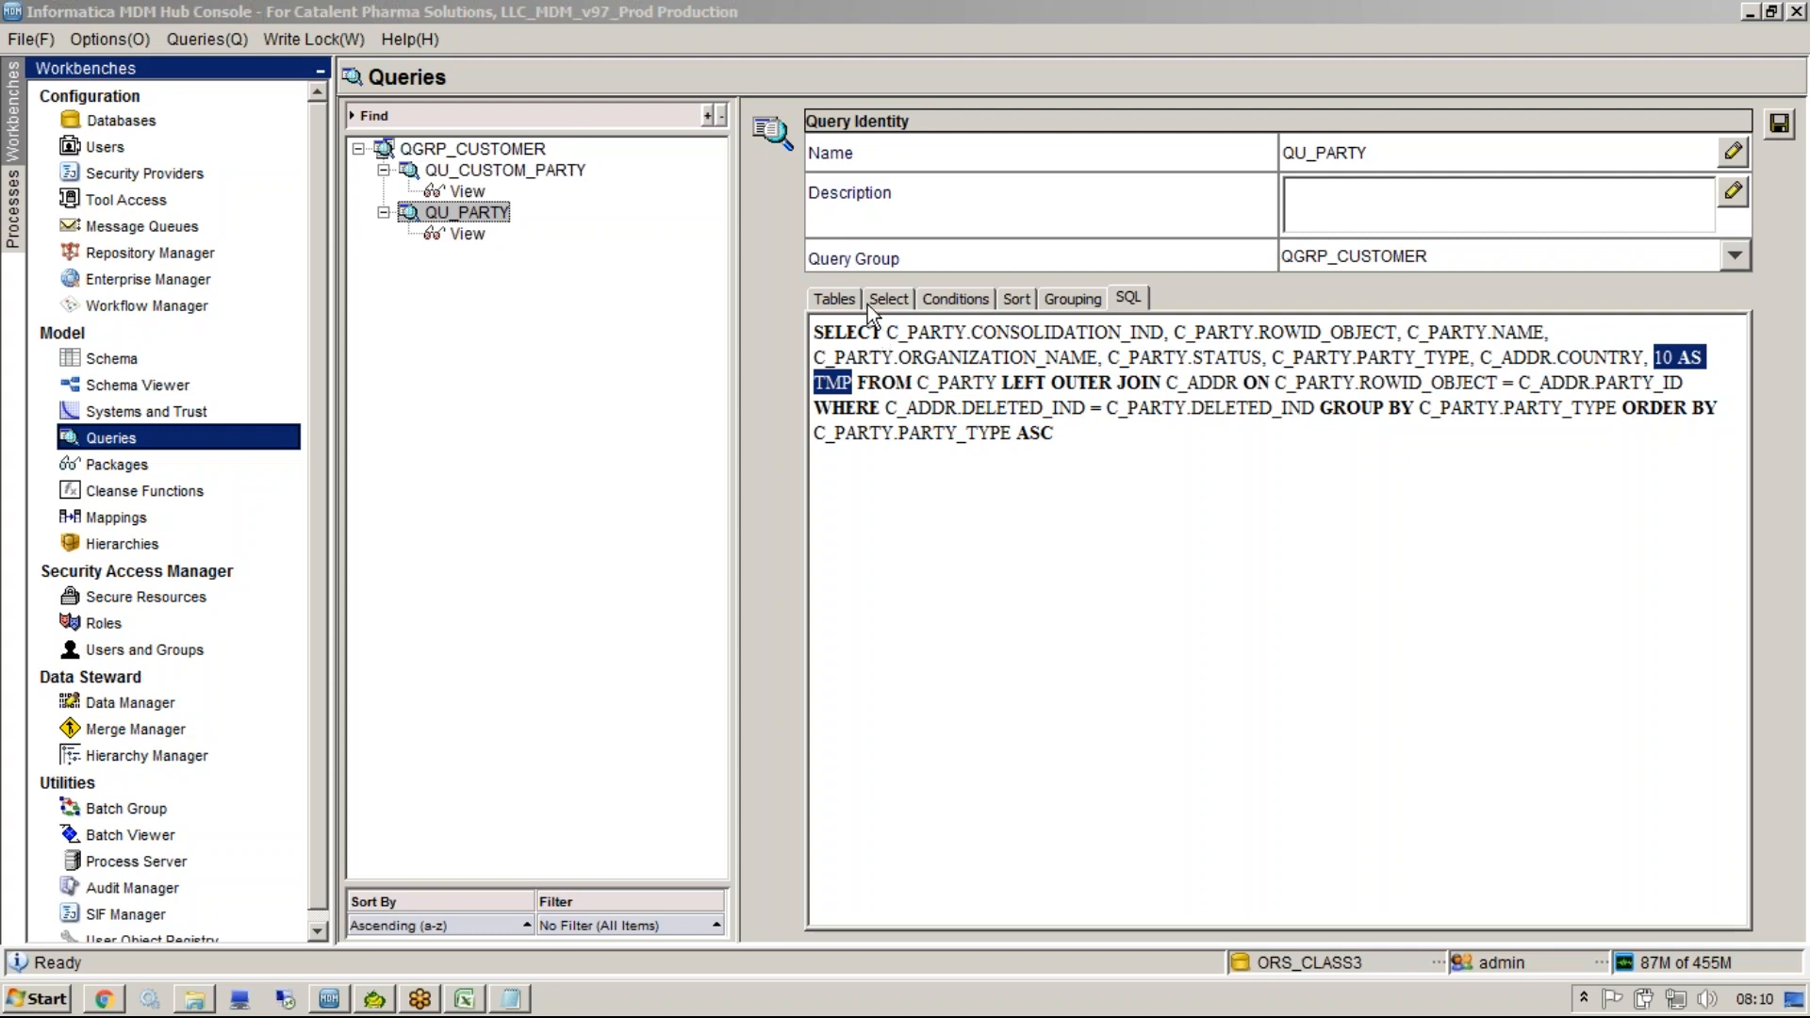
pyautogui.click(1046, 469)
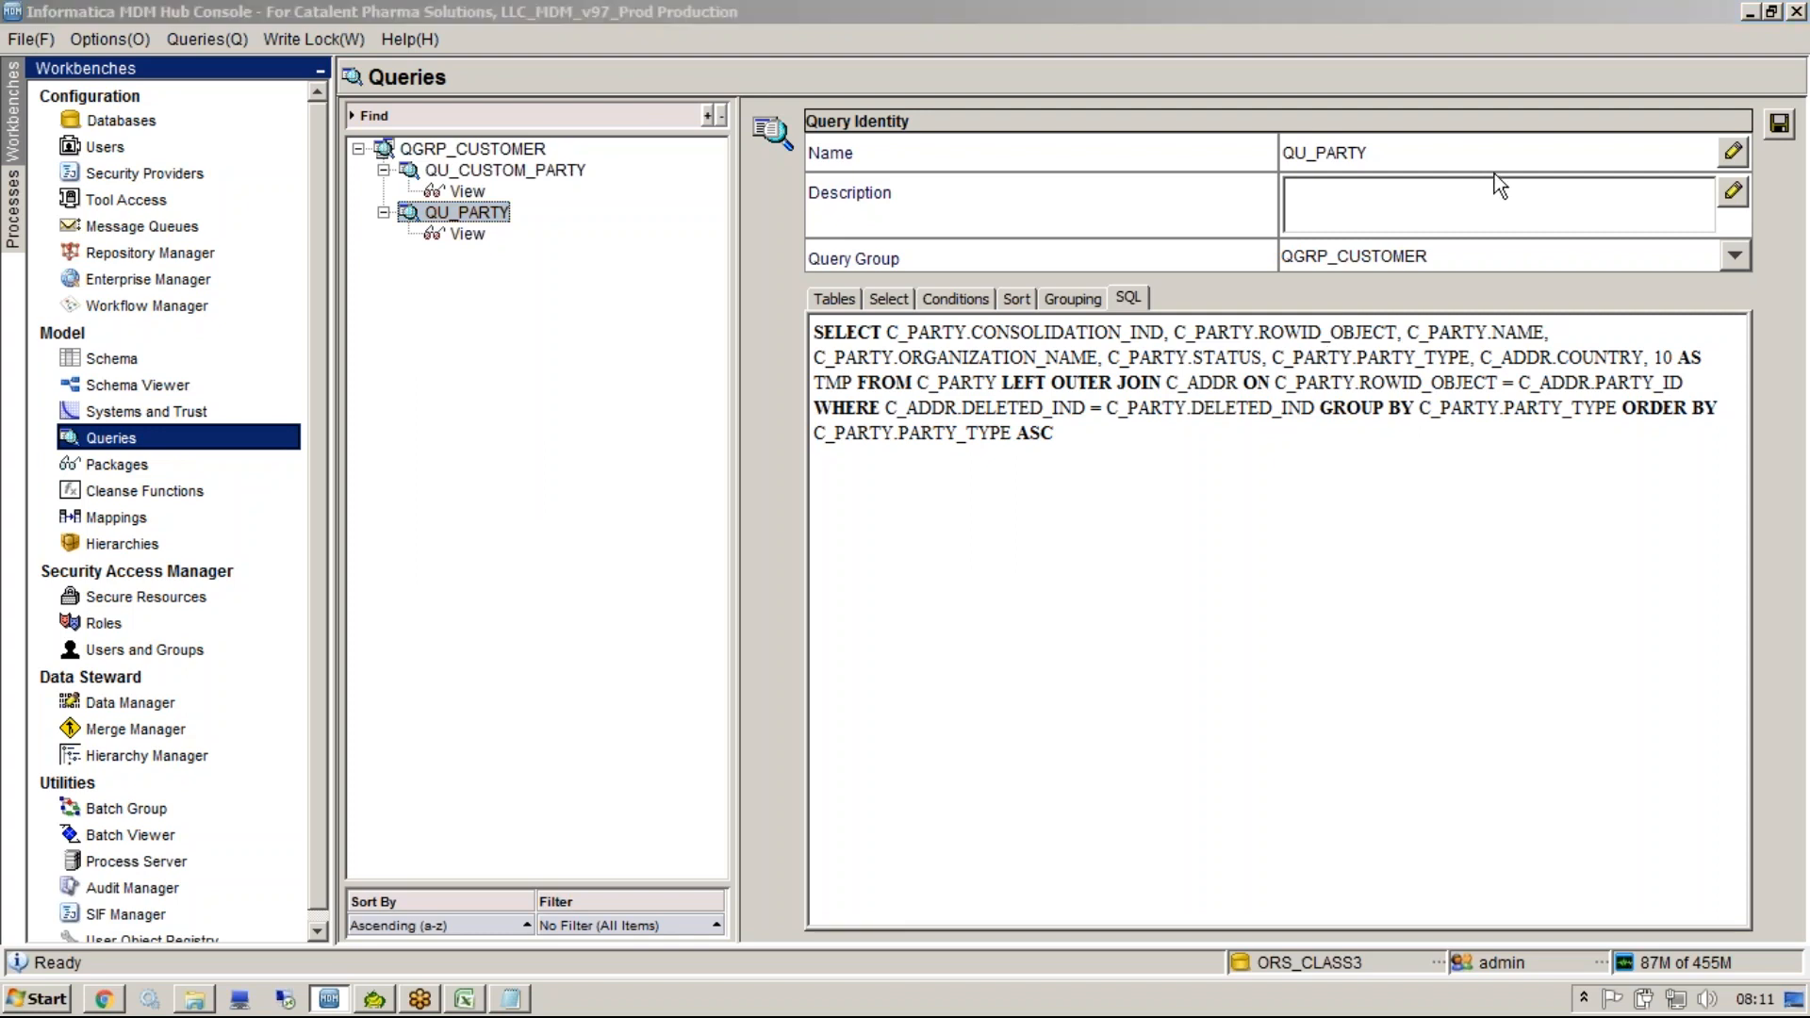
pyautogui.click(931, 630)
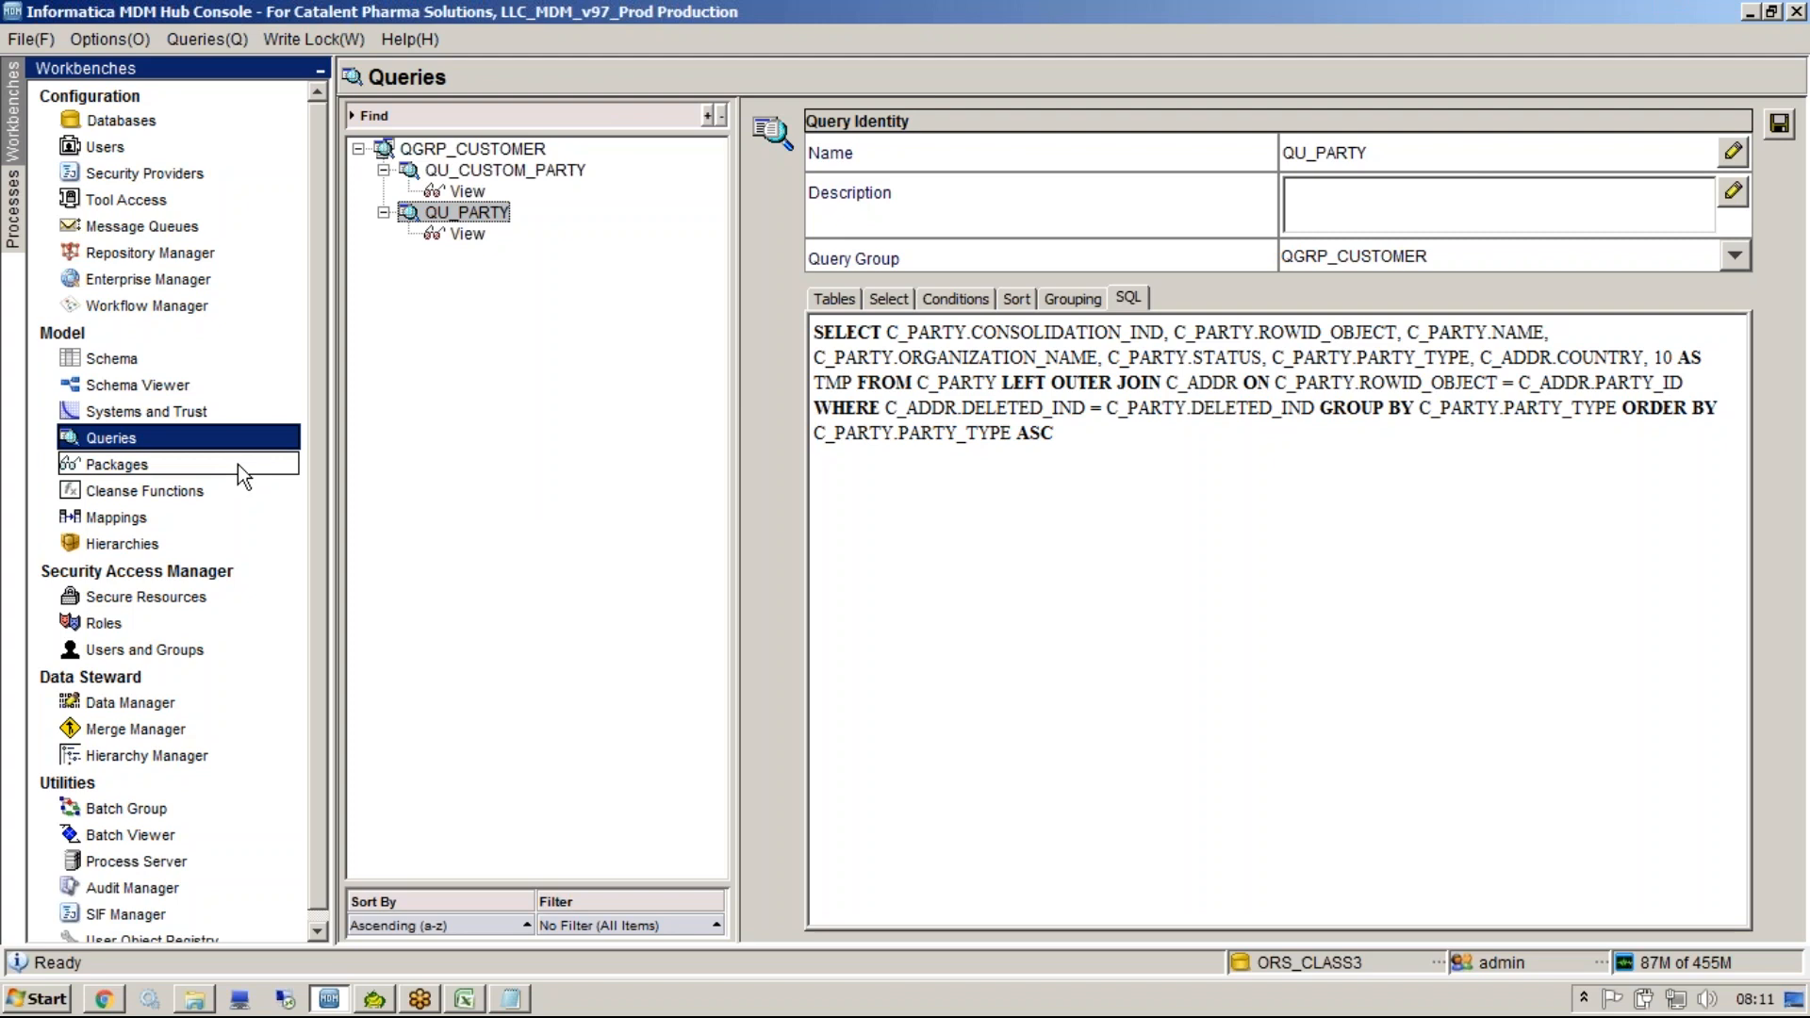
pyautogui.click(464, 236)
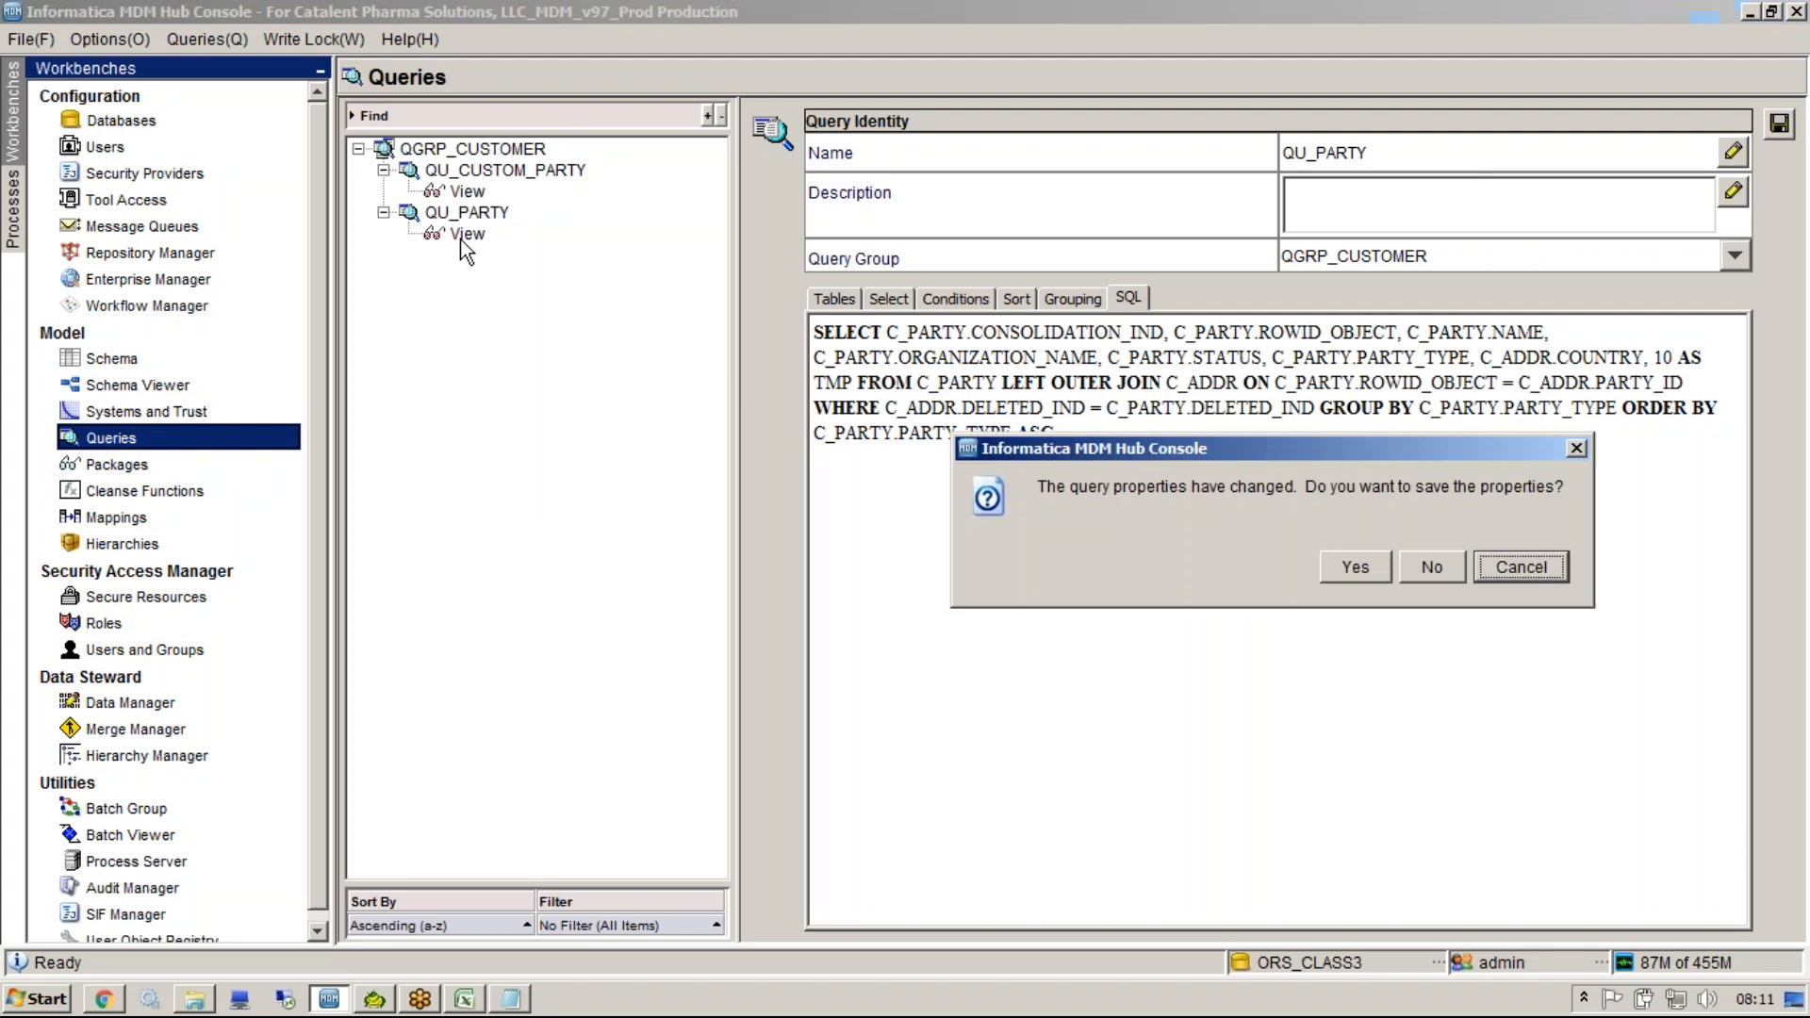
pyautogui.moveTo(1311, 450); pyautogui.dragTo(932, 499)
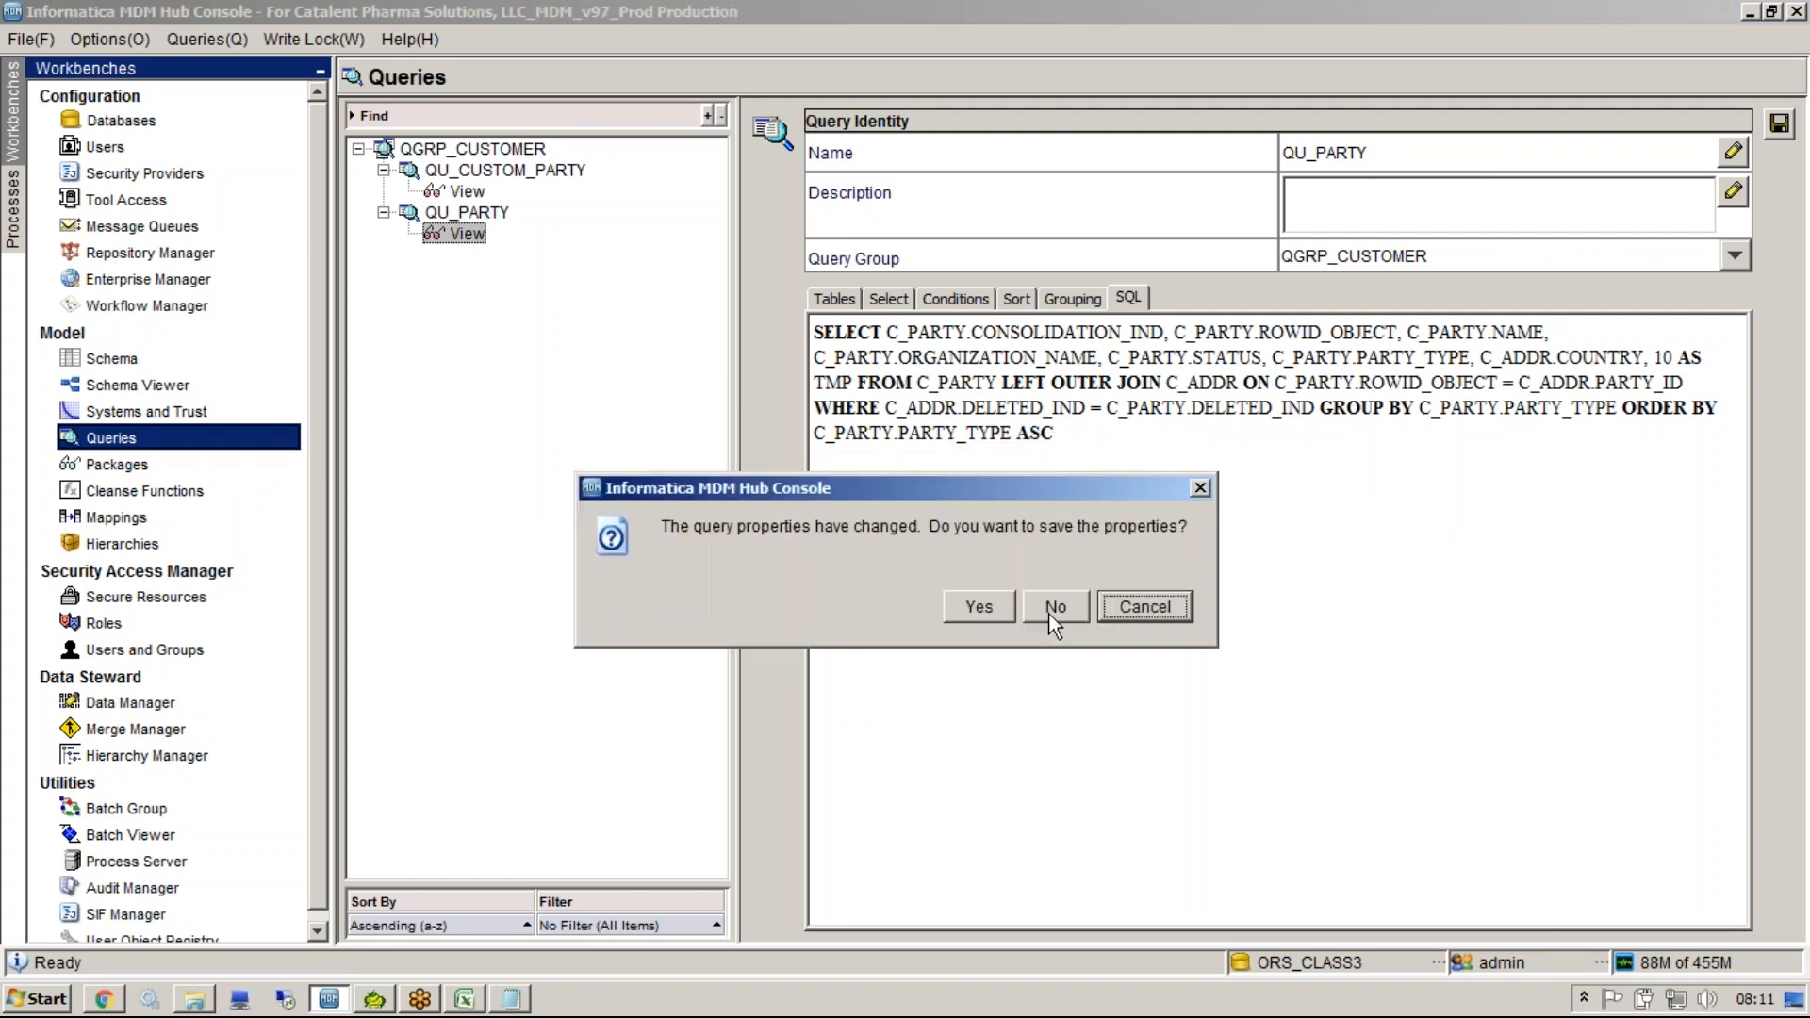
pyautogui.click(1053, 609)
pyautogui.click(835, 211)
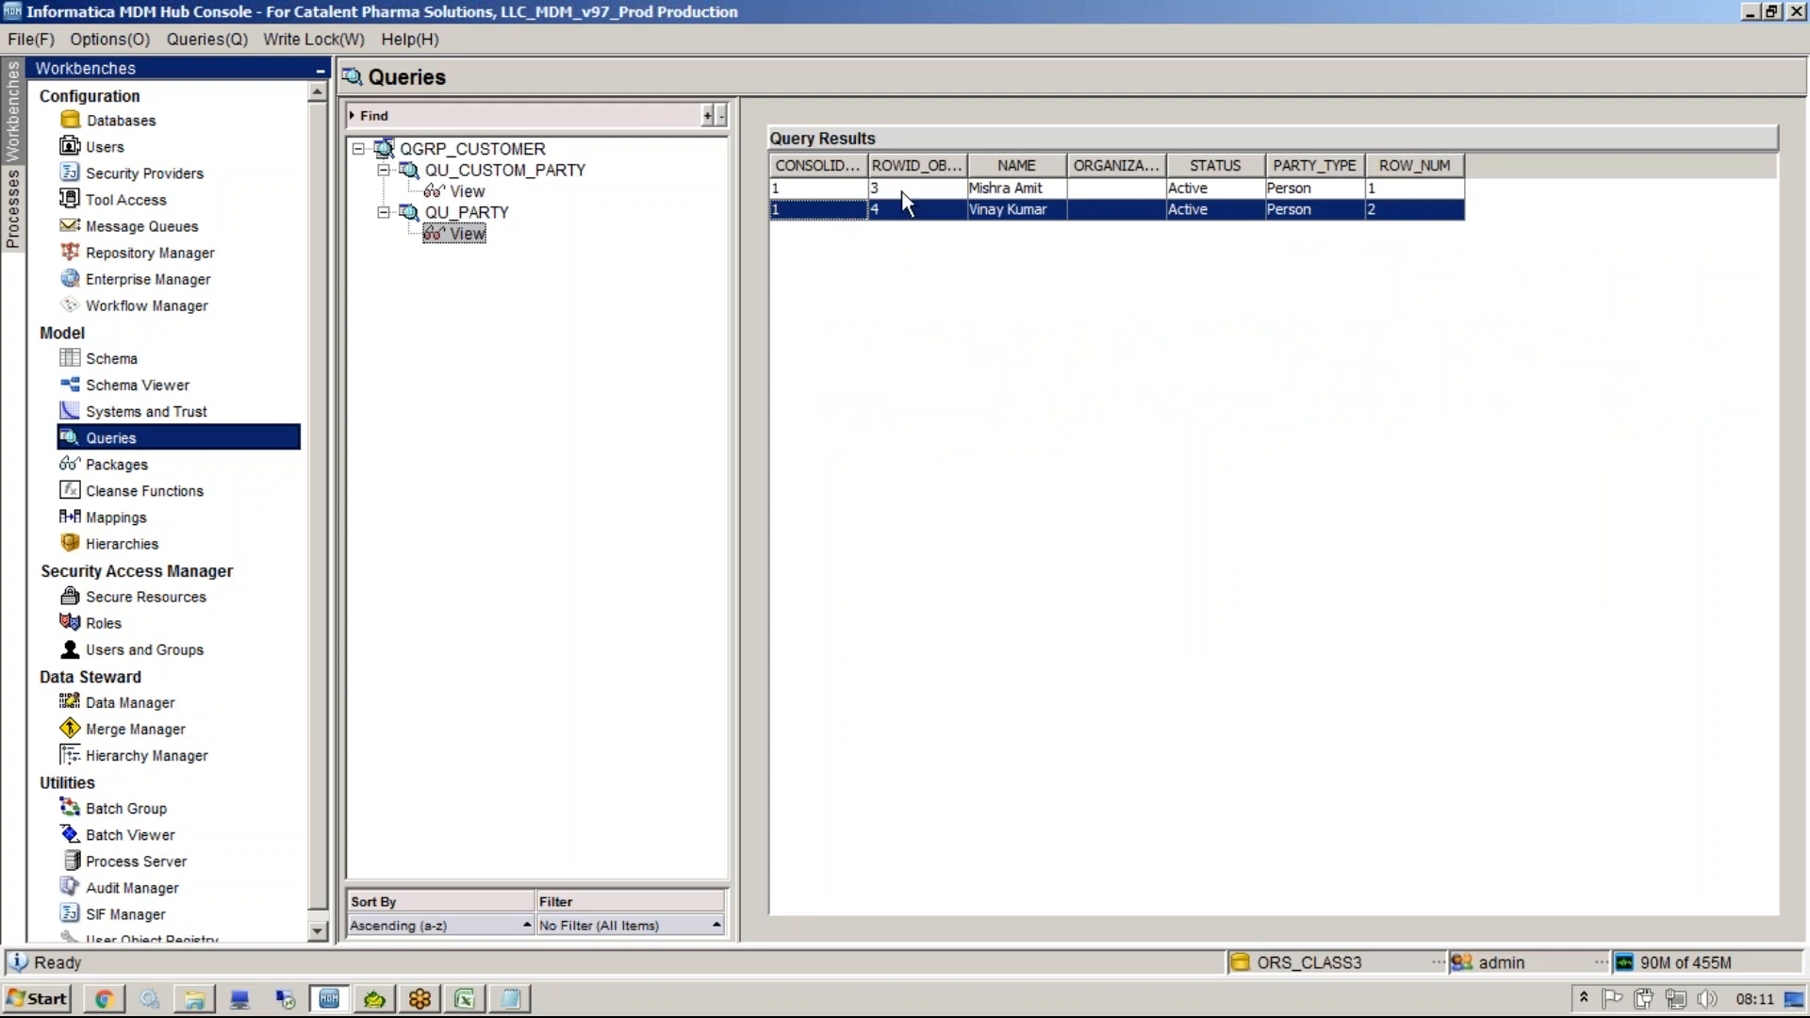
pyautogui.click(577, 484)
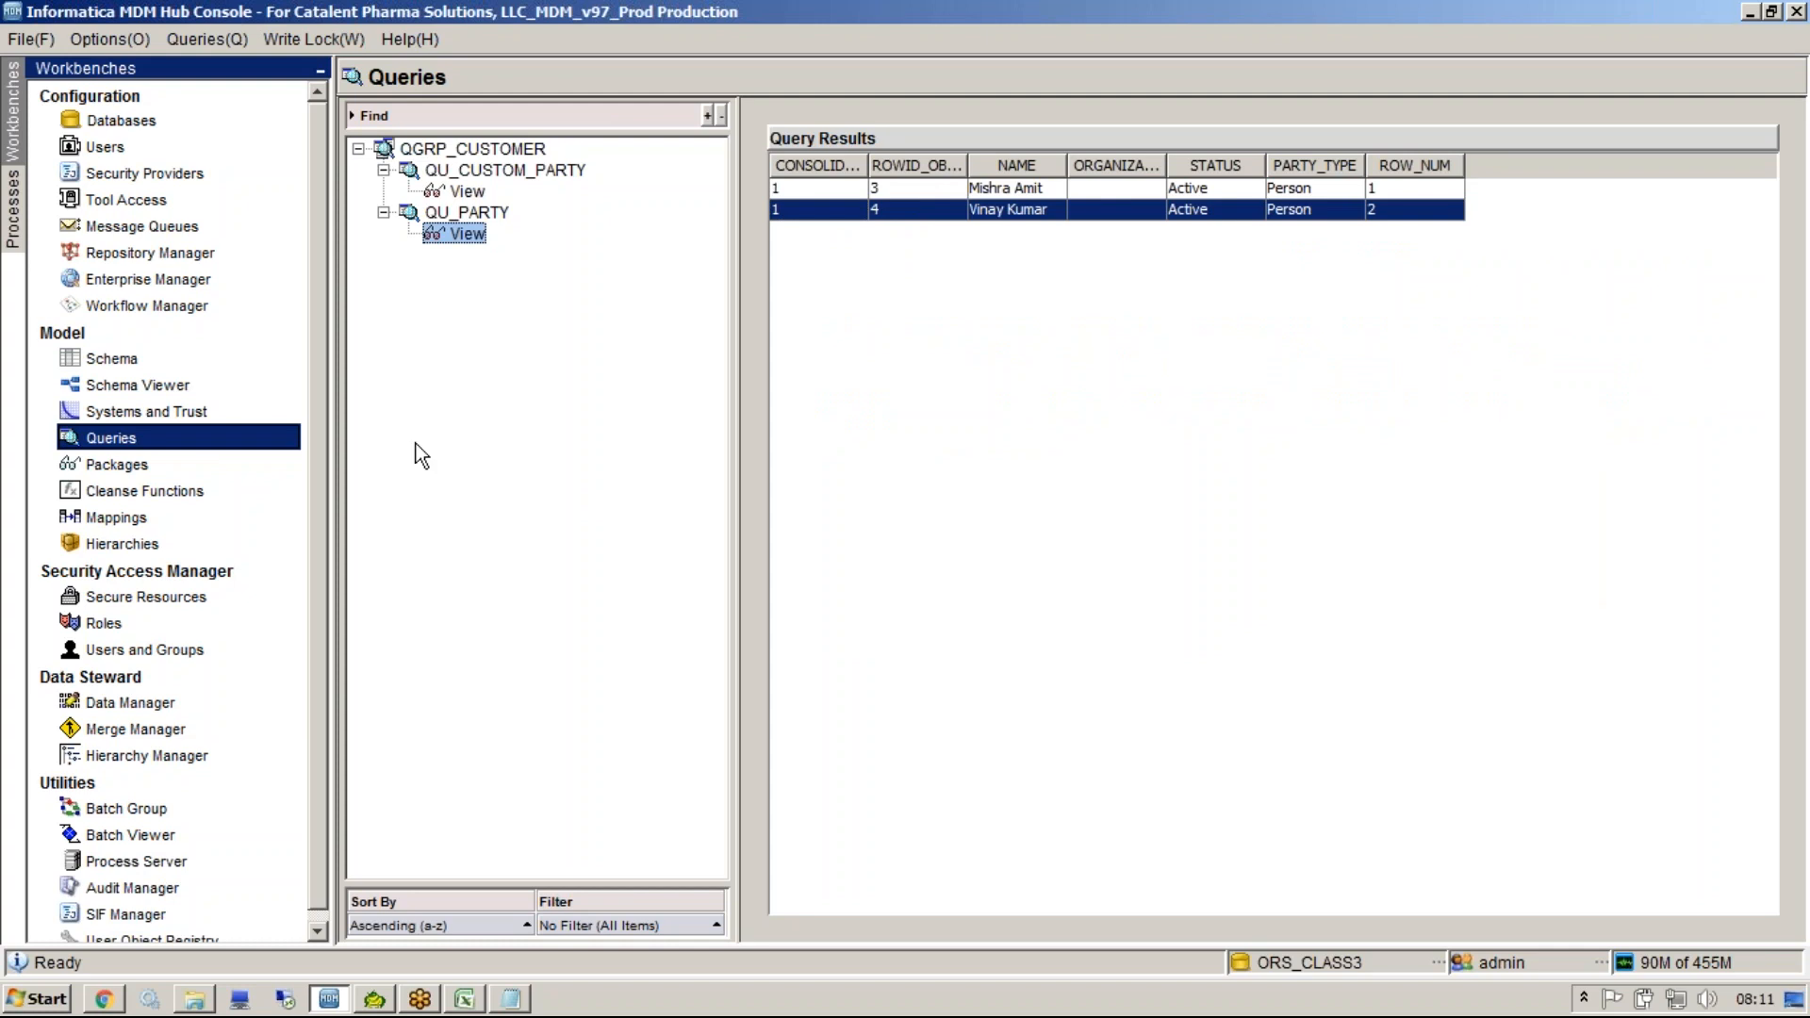
pyautogui.click(938, 193)
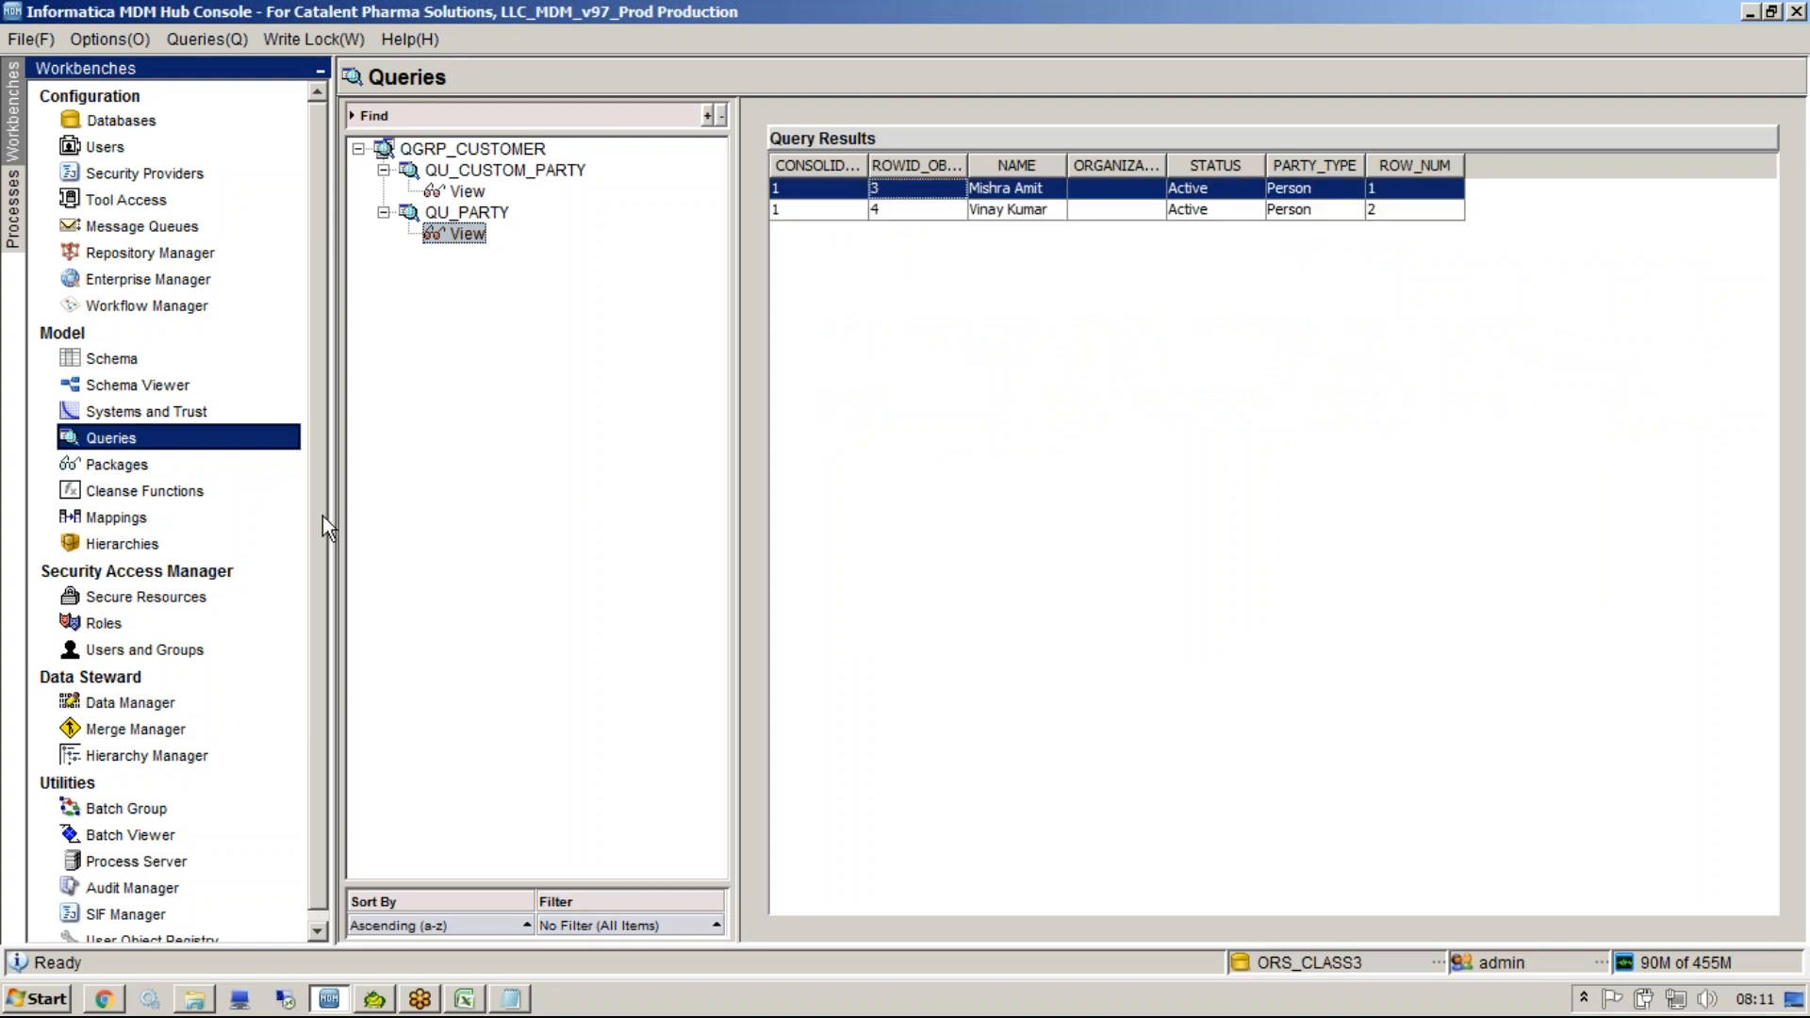
pyautogui.click(161, 466)
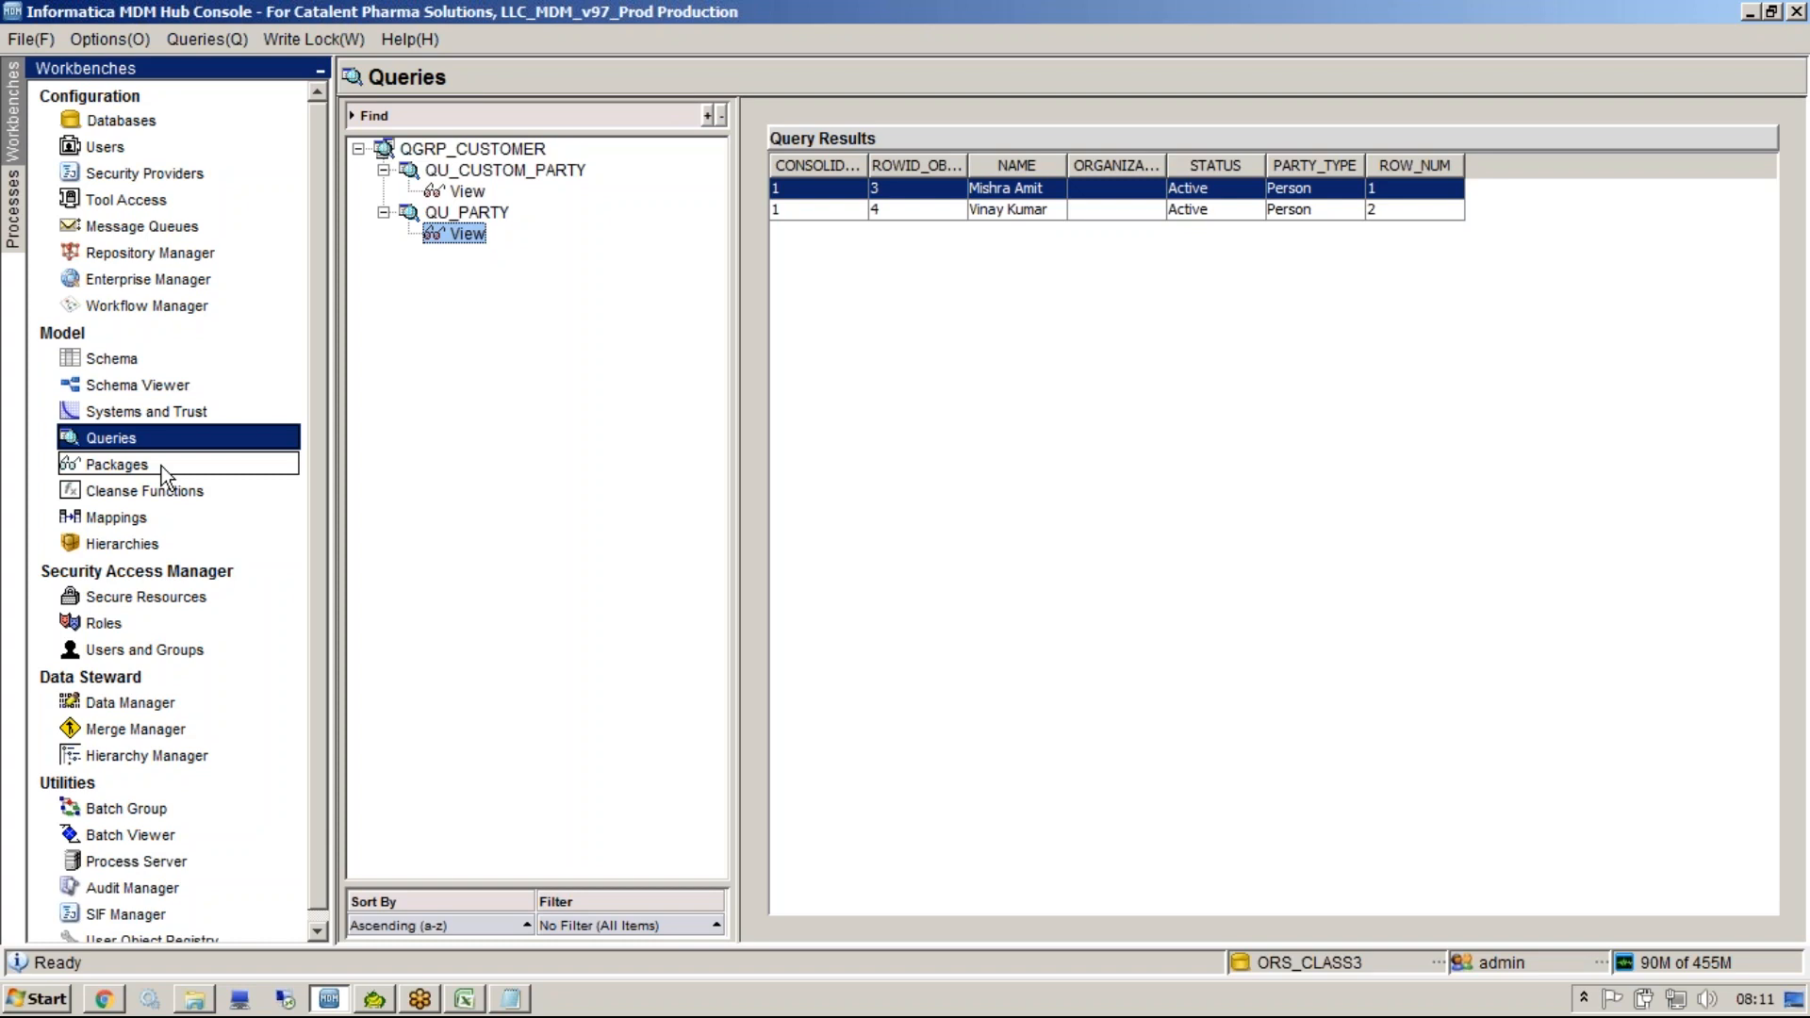
pyautogui.click(1477, 330)
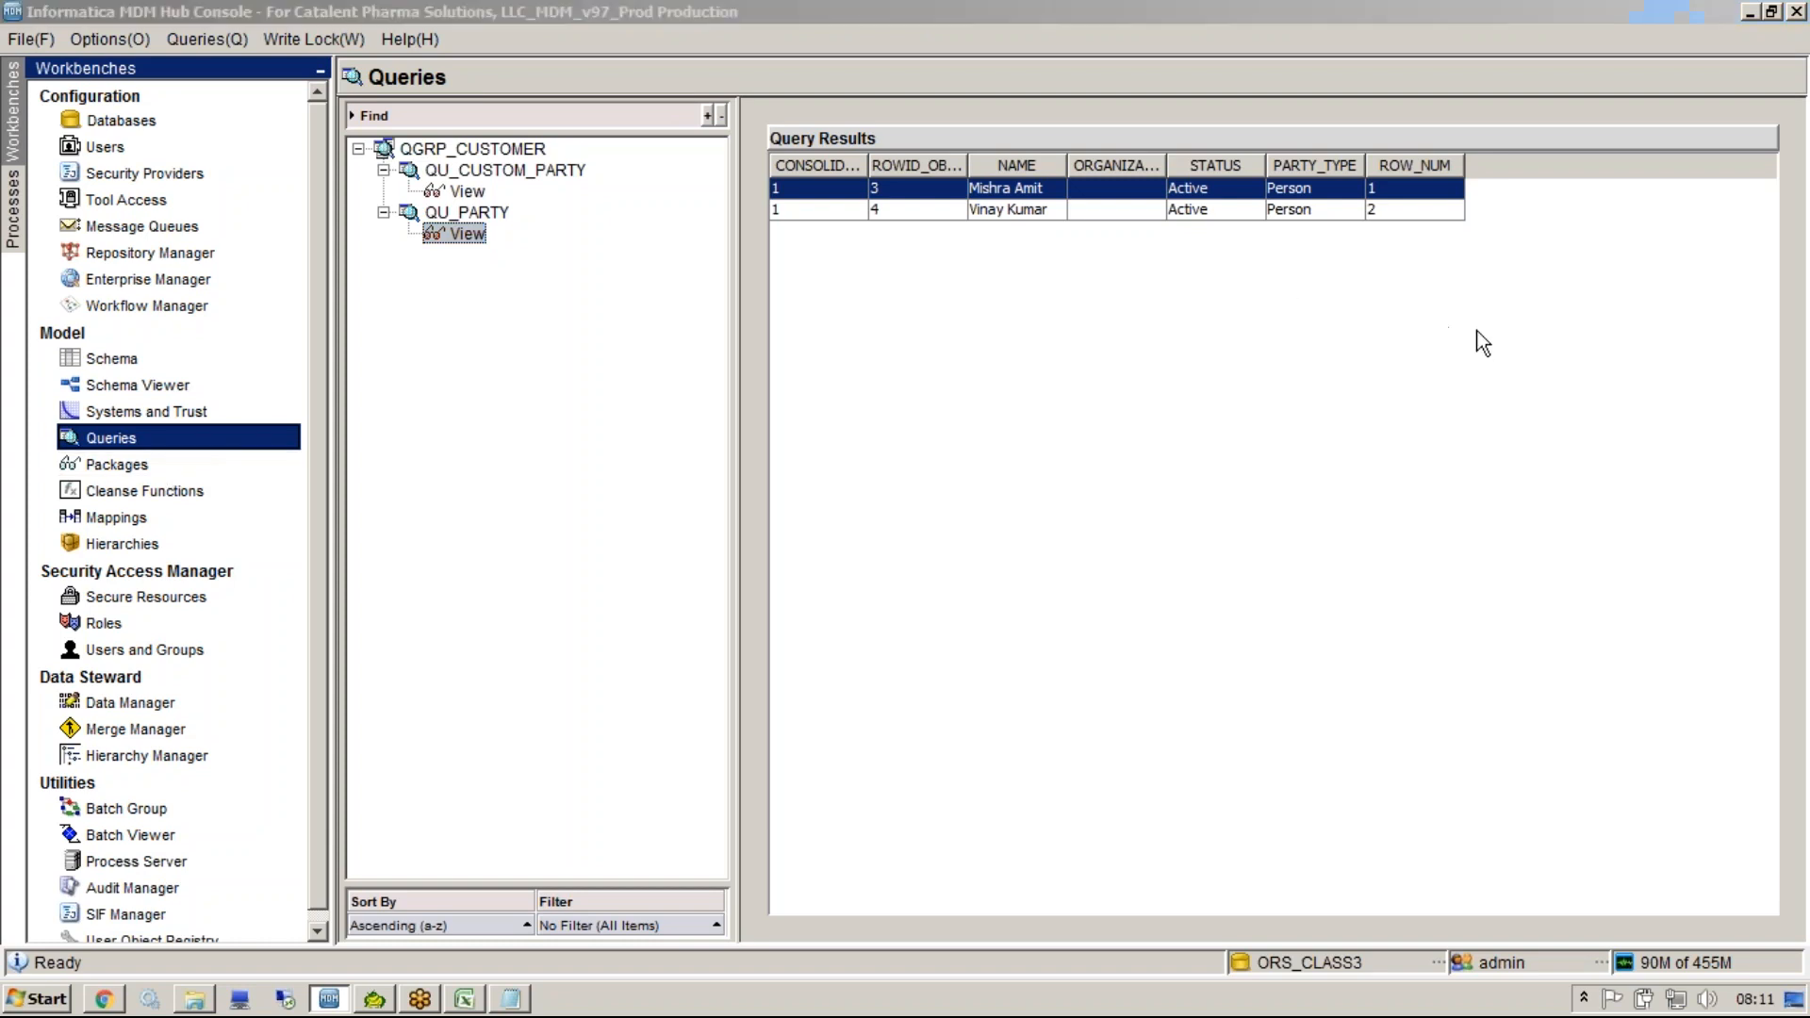
pyautogui.click(1161, 741)
# In Notepad, add 'Create or replace view' and 'as' lines above the select statement on c_party.
pyautogui.click(510, 998)
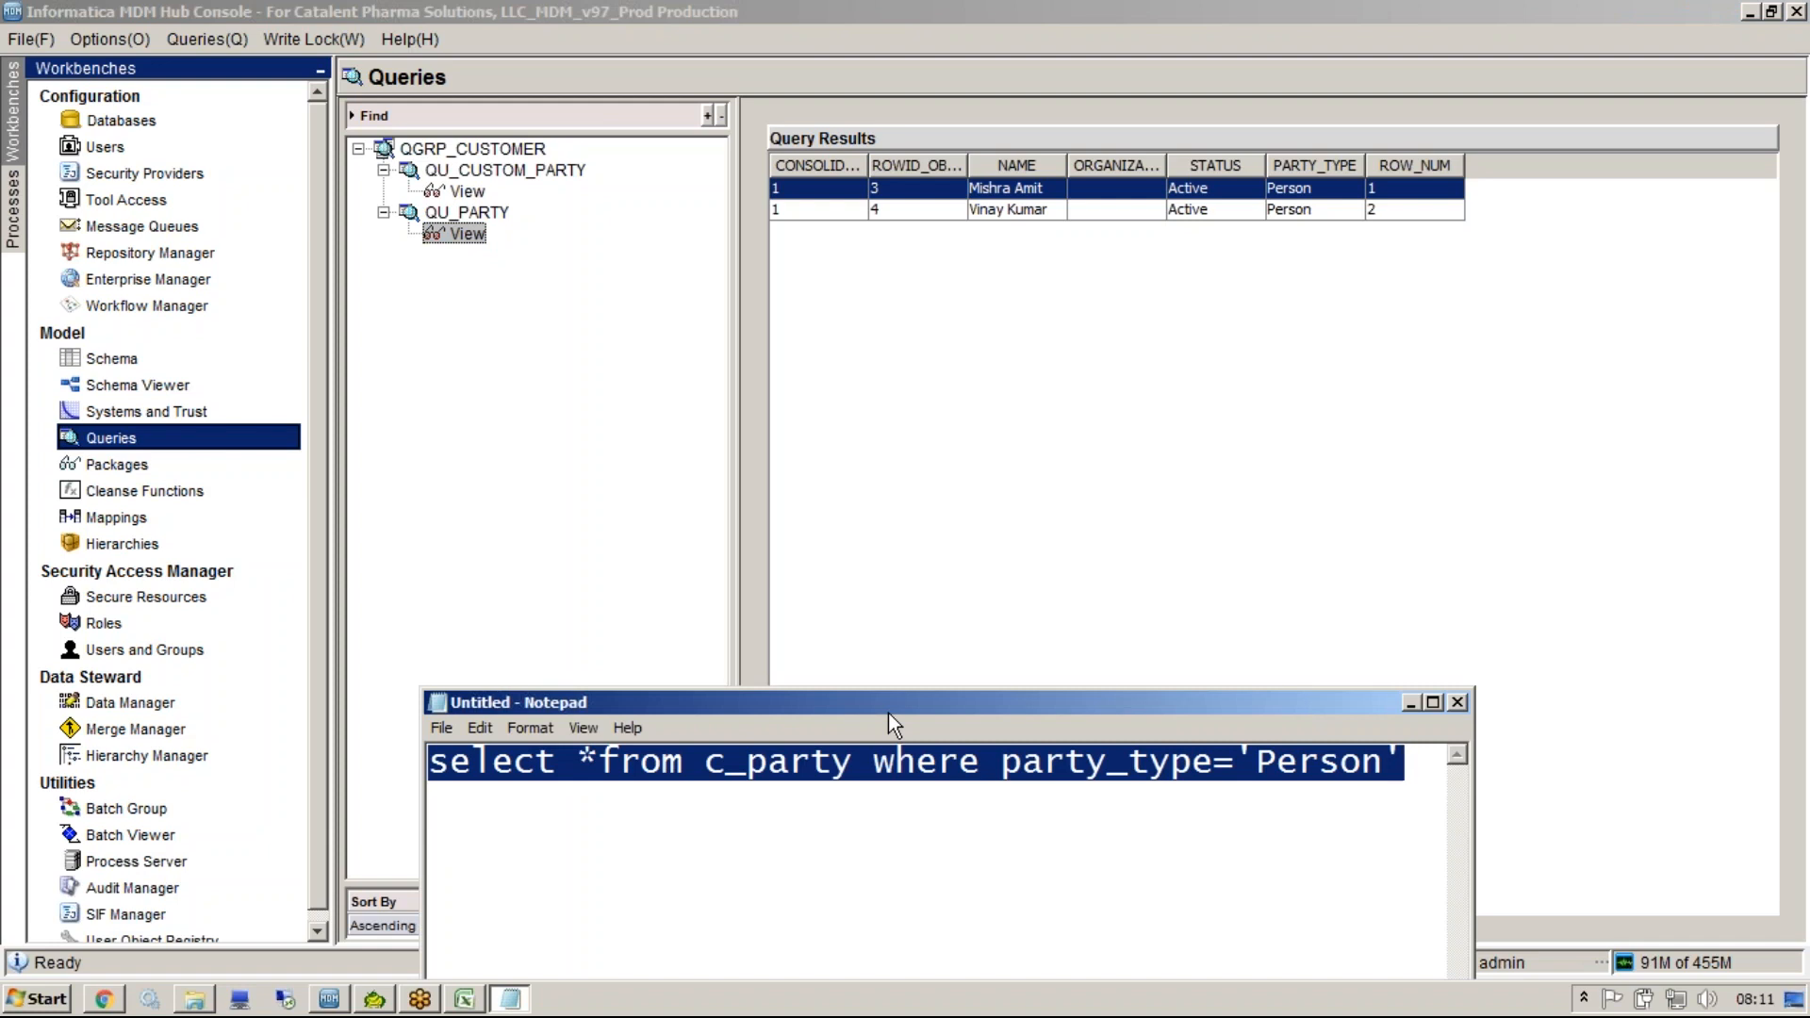
pyautogui.click(438, 761)
pyautogui.press('Return')
pyautogui.press('Up')
pyautogui.write('Create')
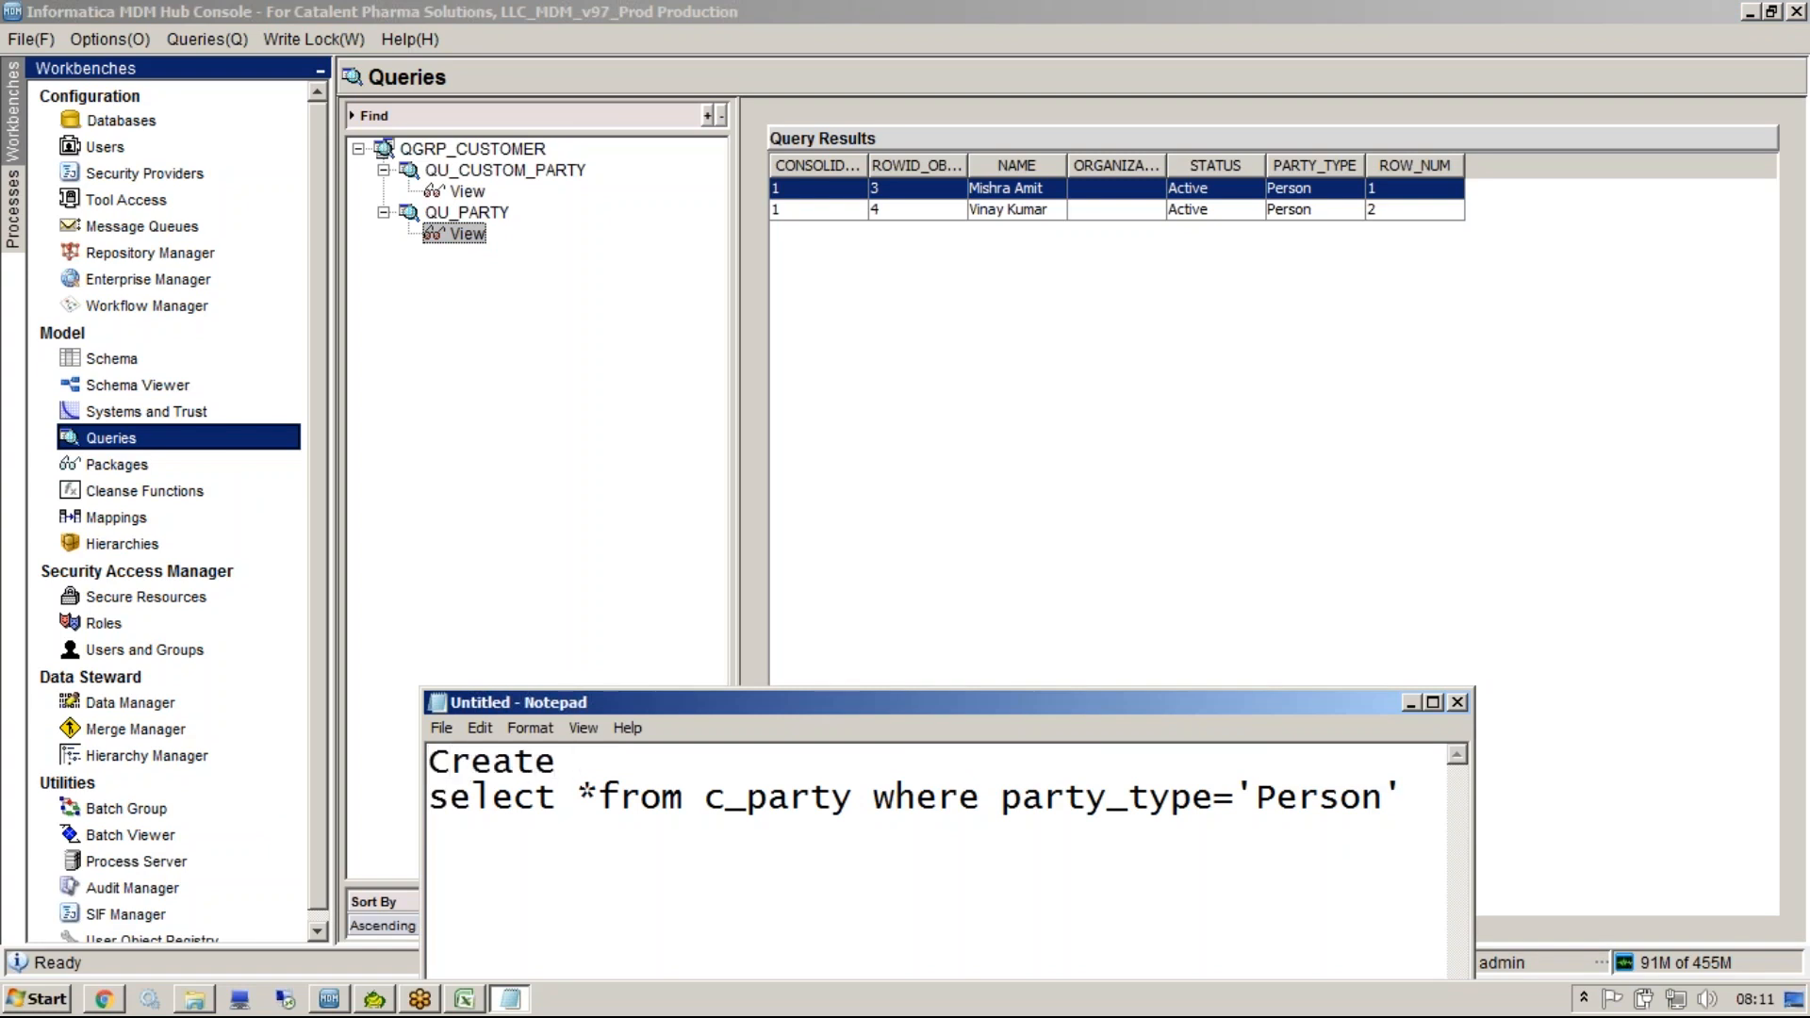
pyautogui.write(' or replace ')
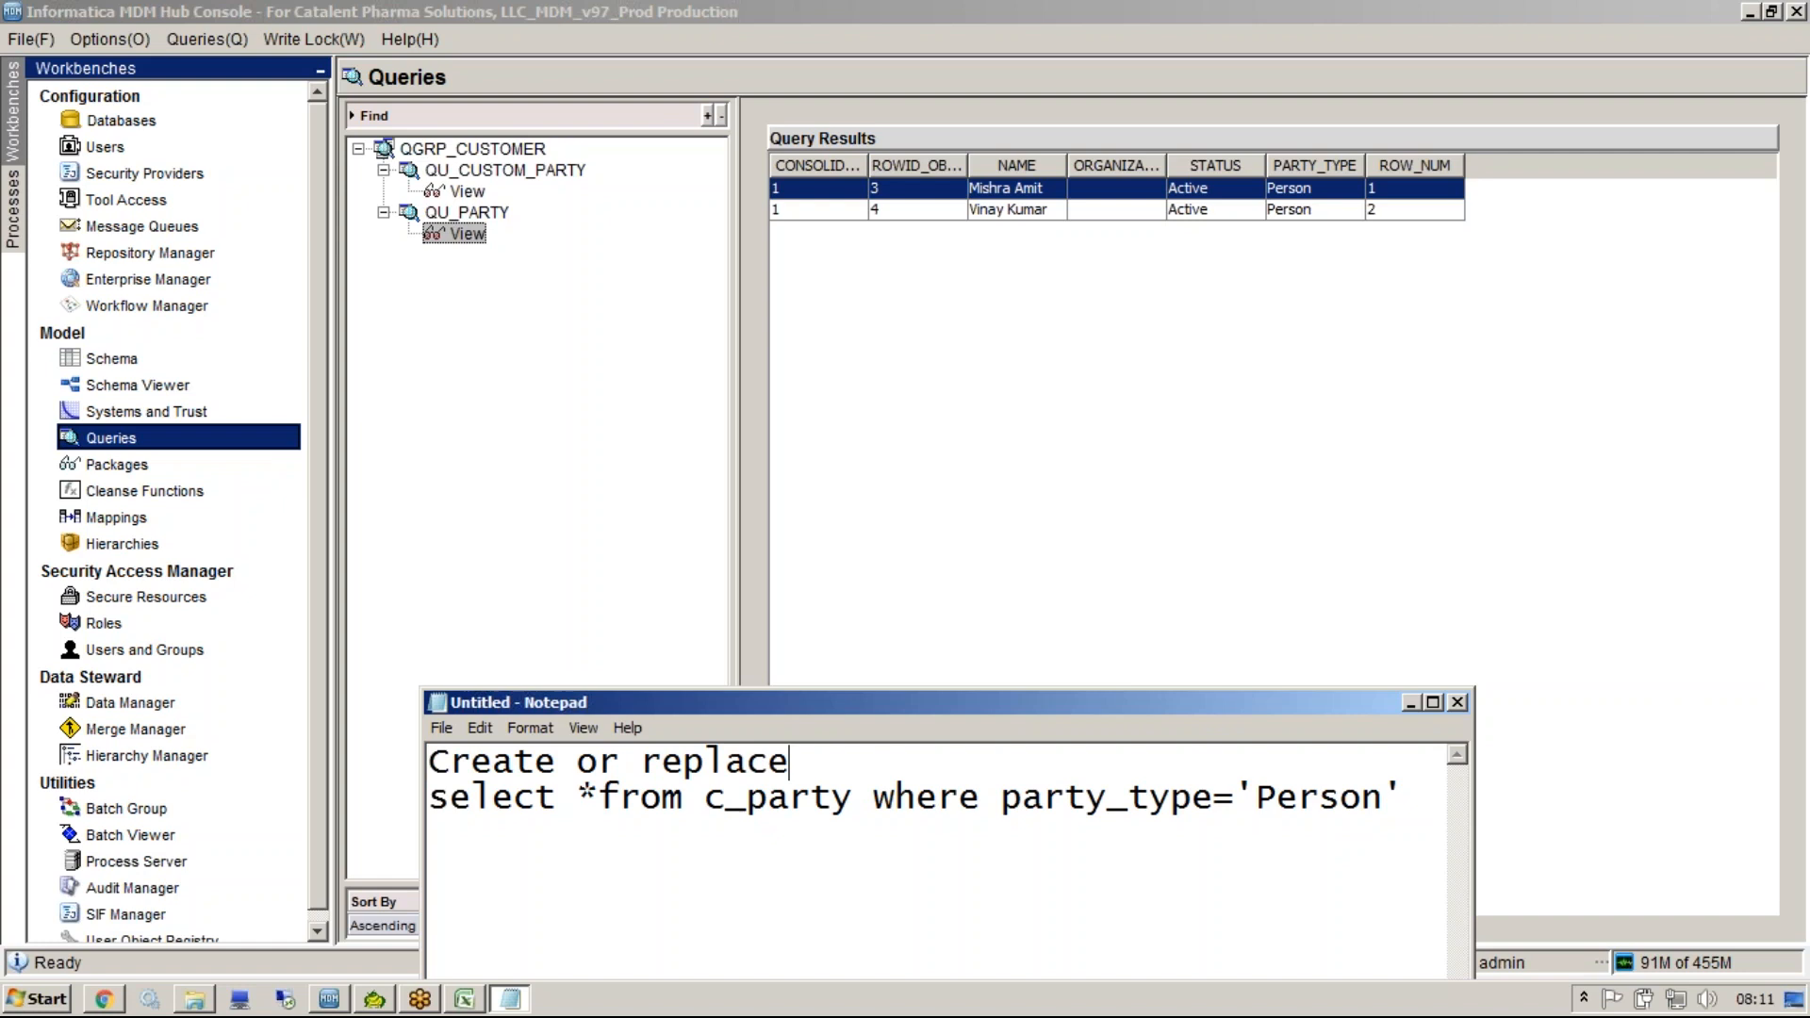
pyautogui.write('view')
pyautogui.press('Return')
pyautogui.write('as')
pyautogui.press('Return')
pyautogui.press('BackSpace')
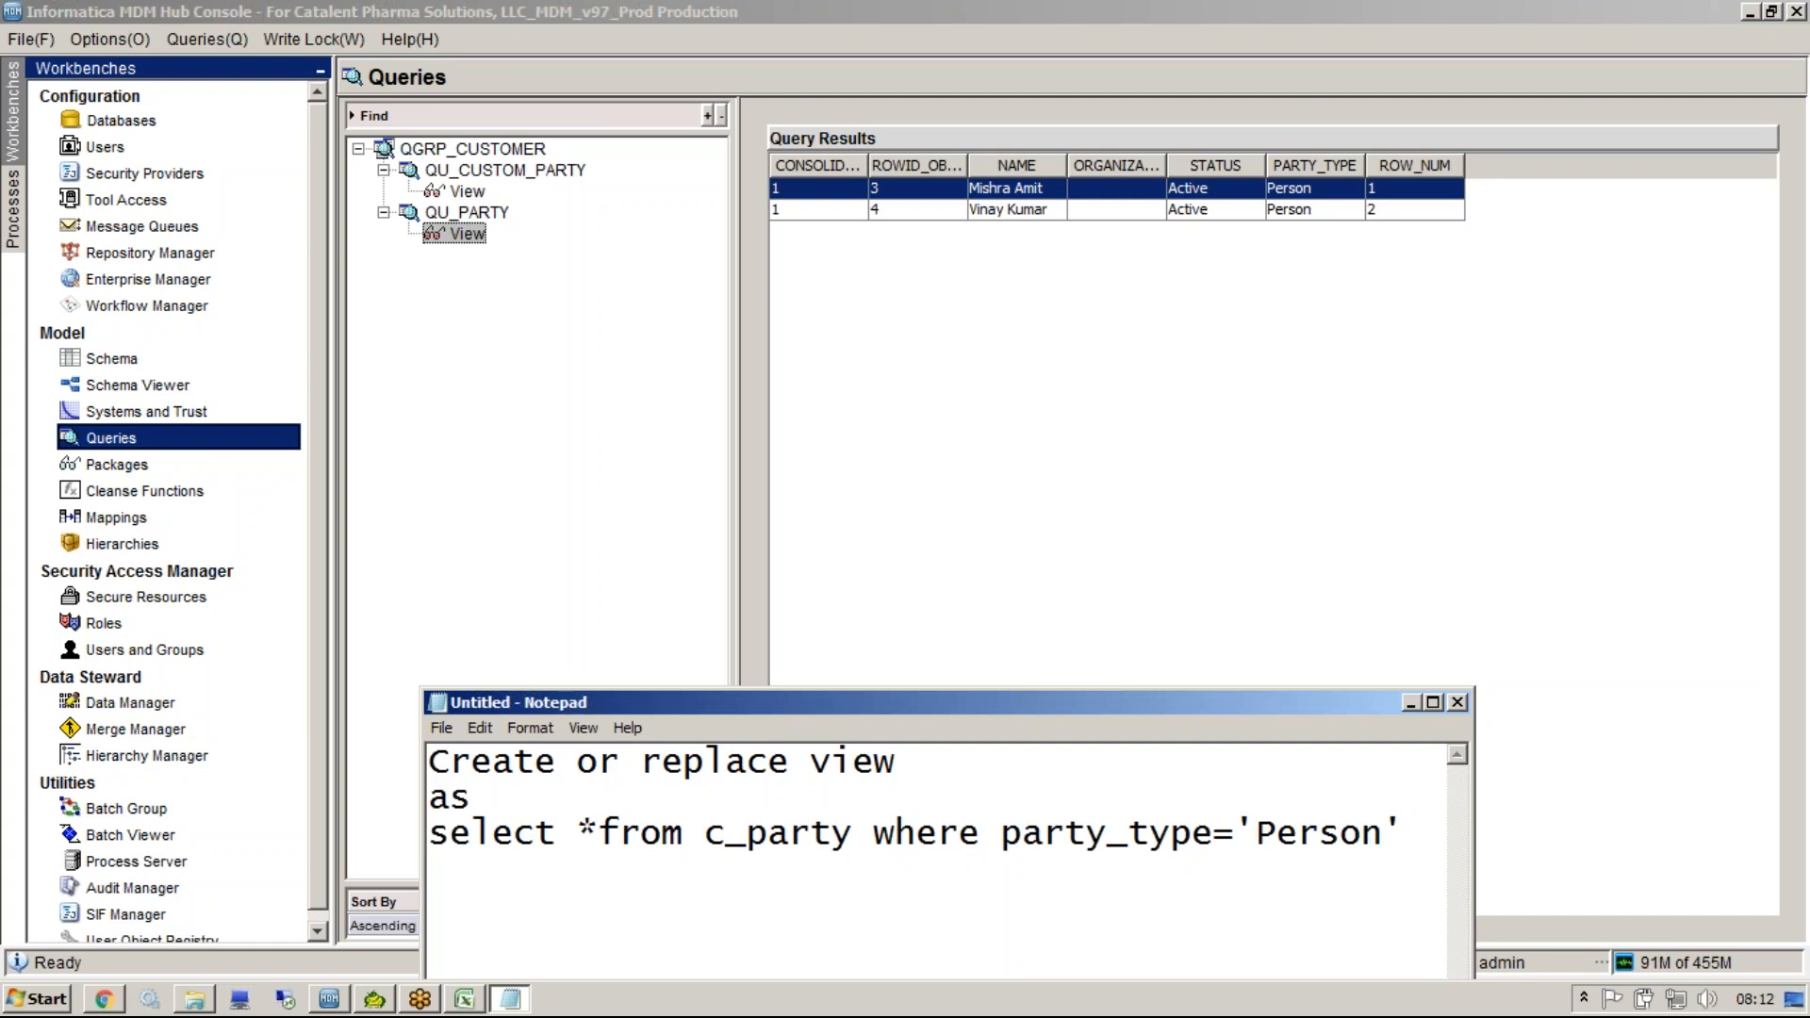
# Switch back to the console and open the Packages workbench.
pyautogui.click(364, 629)
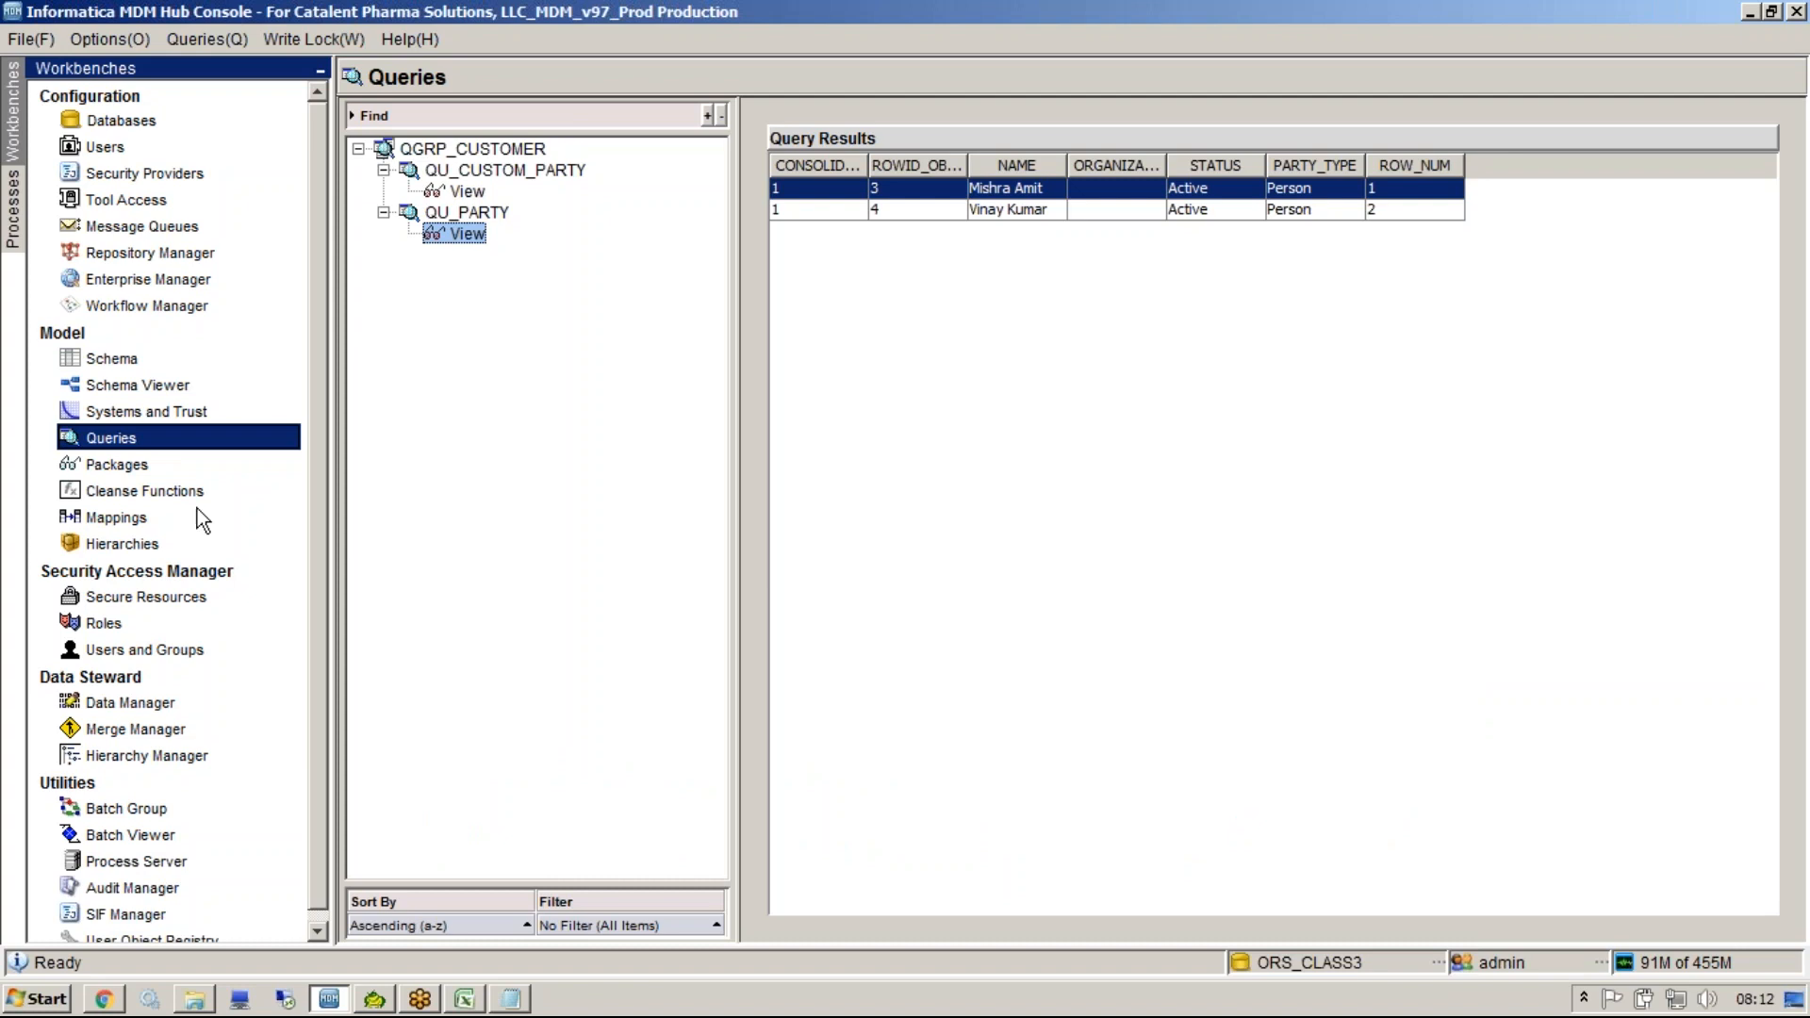
pyautogui.click(117, 464)
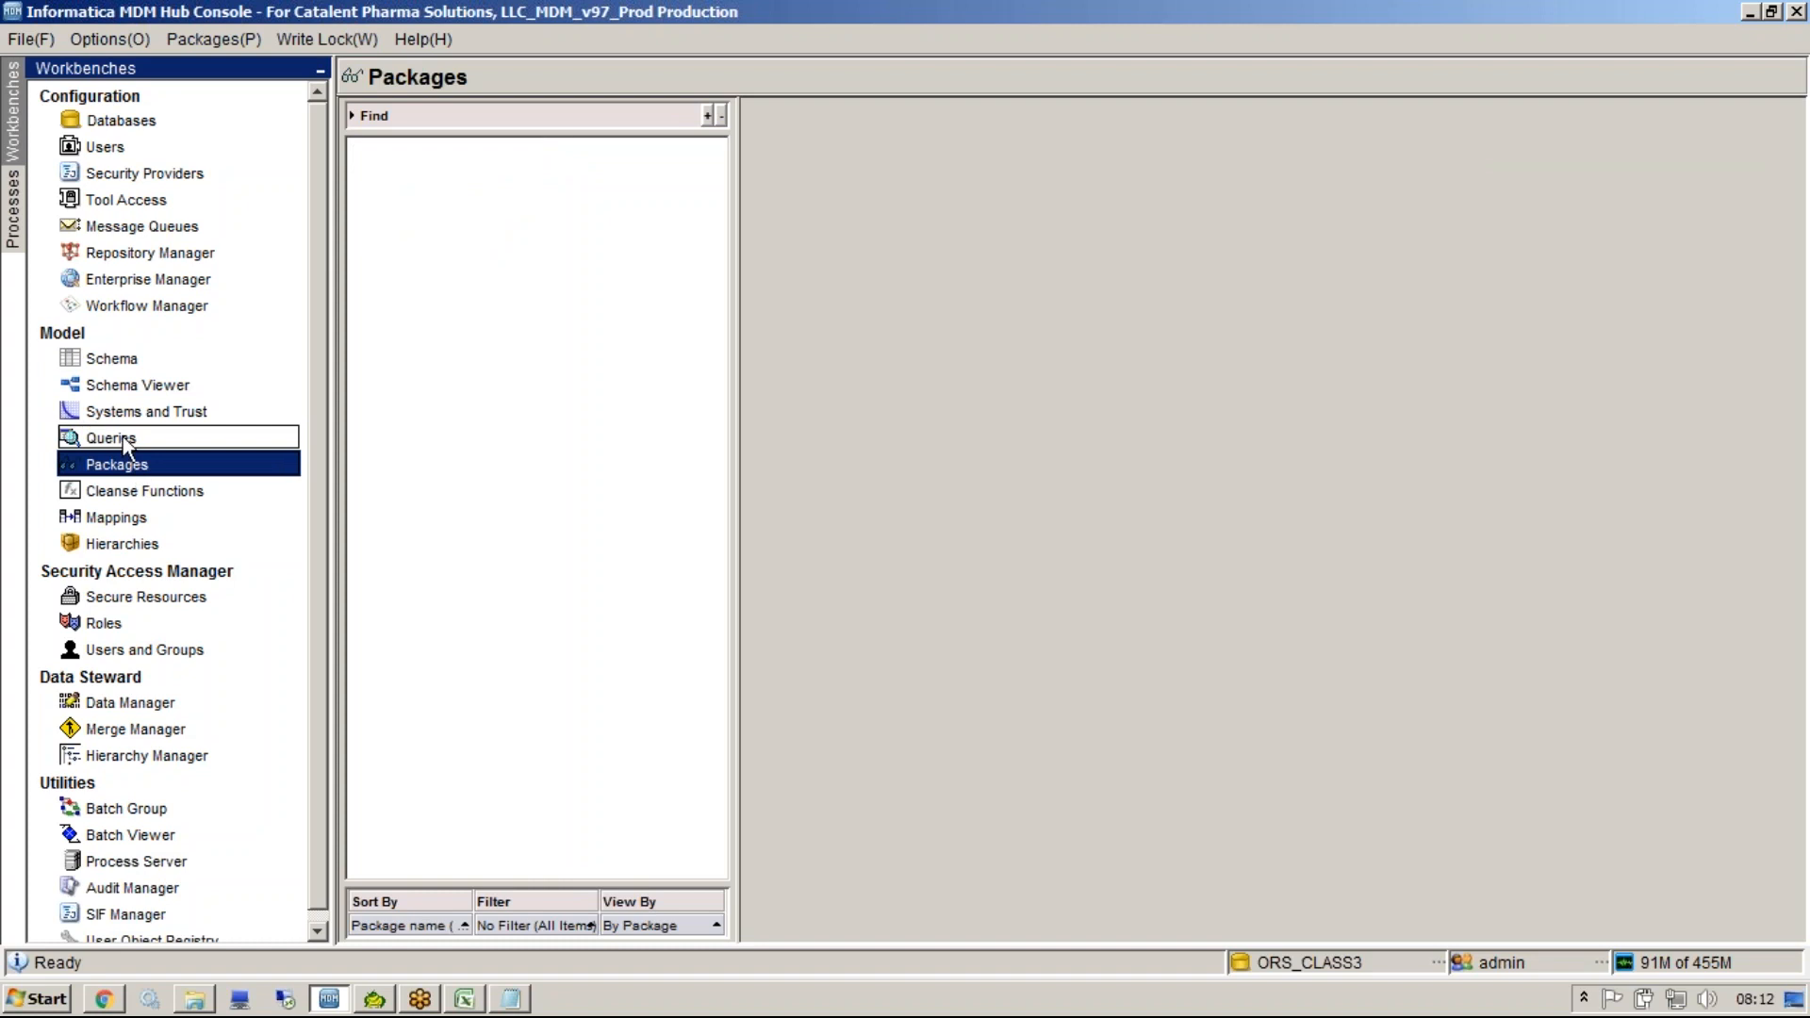
pyautogui.click(123, 437)
pyautogui.click(132, 466)
pyautogui.click(118, 437)
pyautogui.click(126, 463)
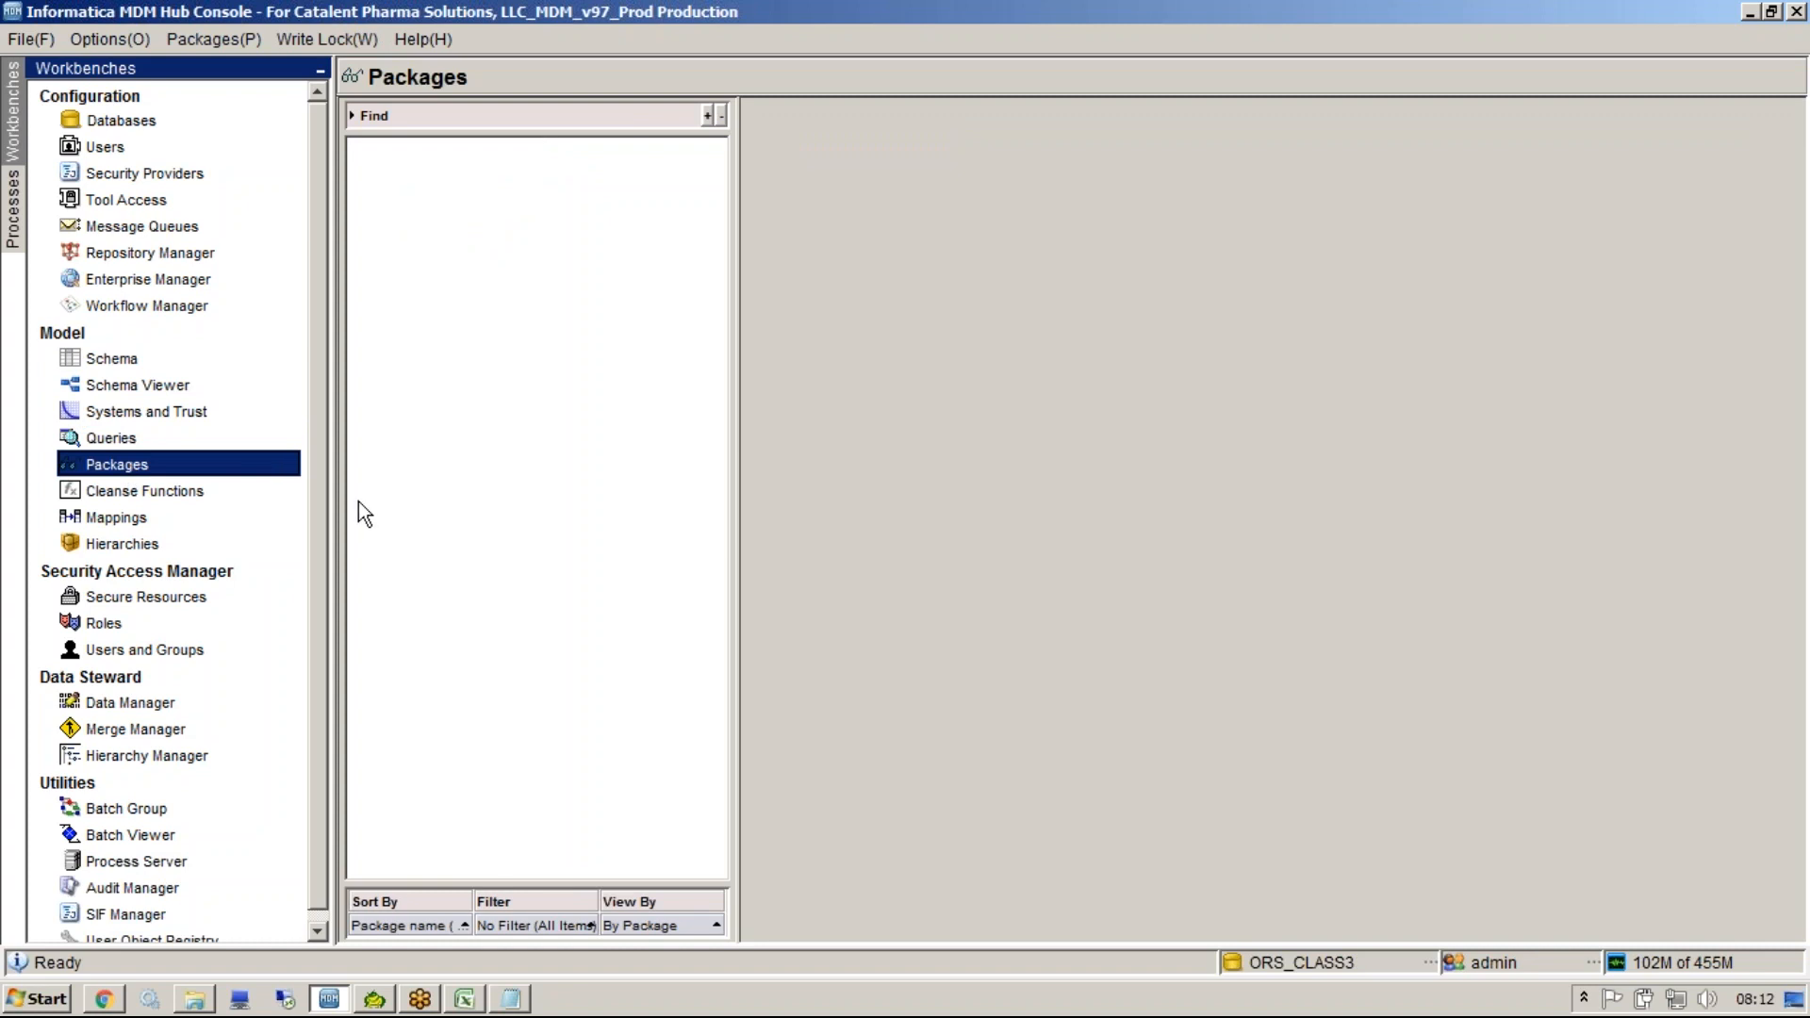
pyautogui.rightClick(461, 460)
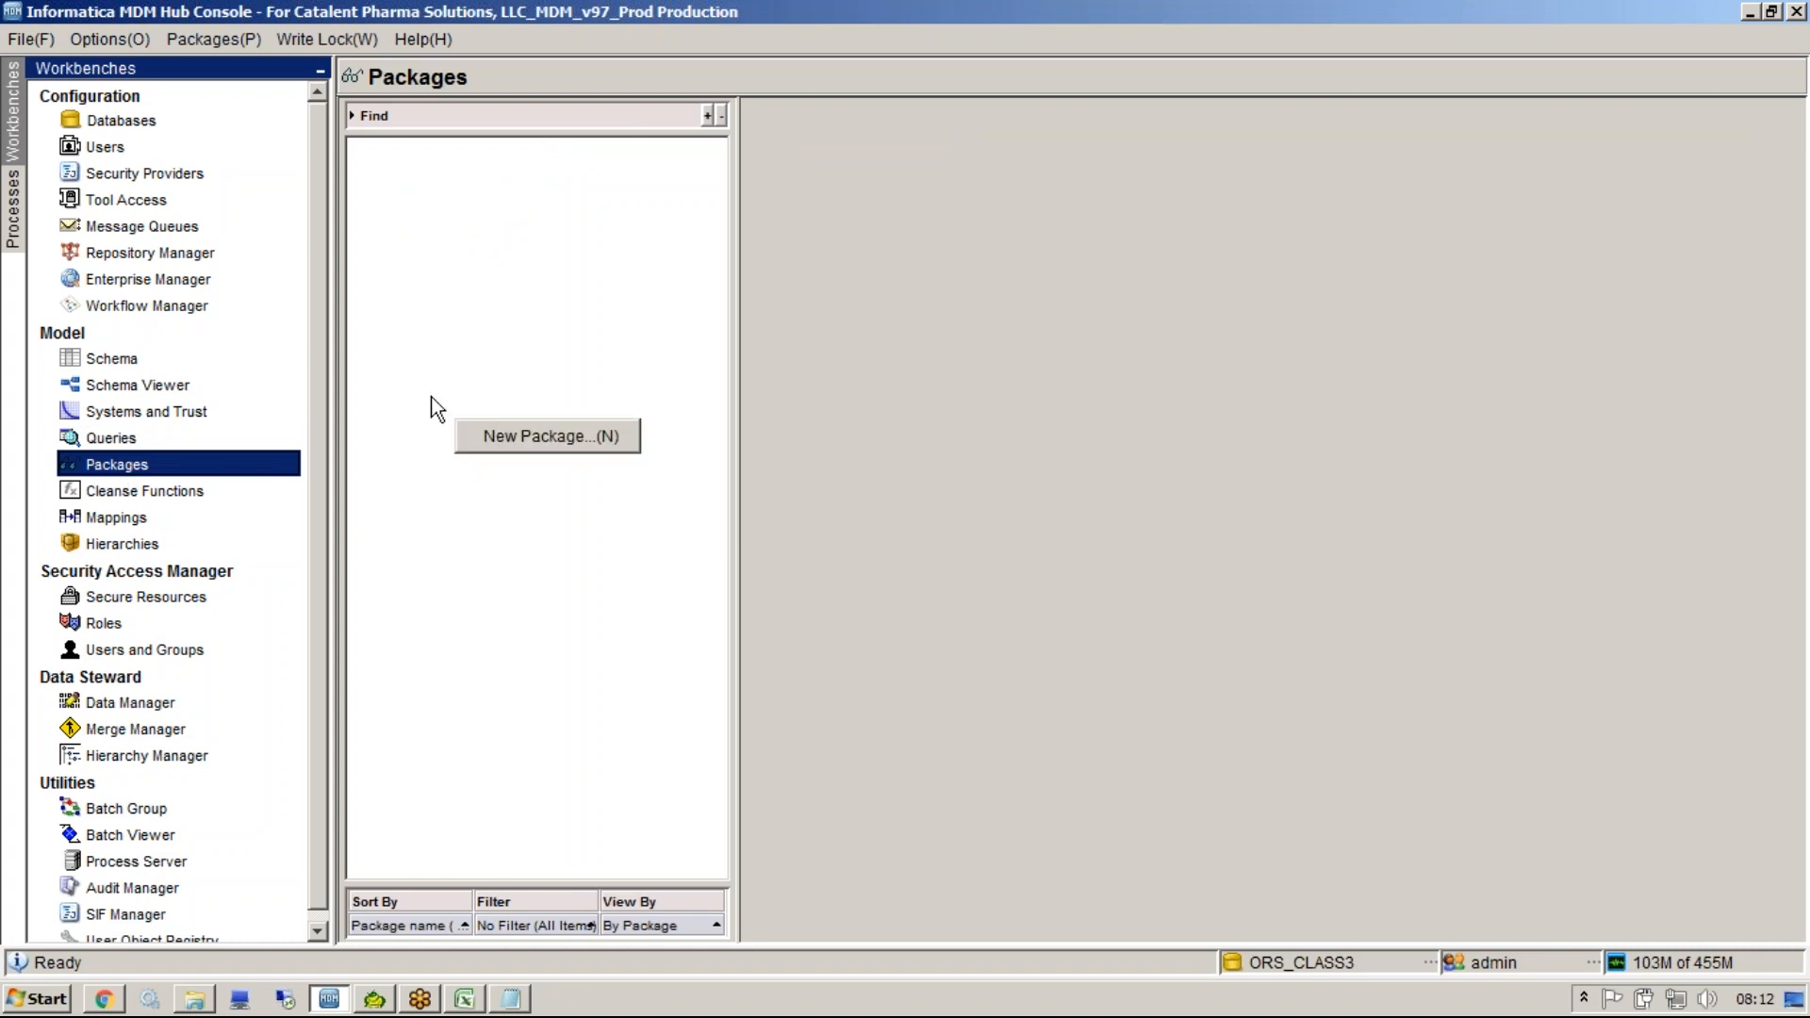
pyautogui.click(470, 375)
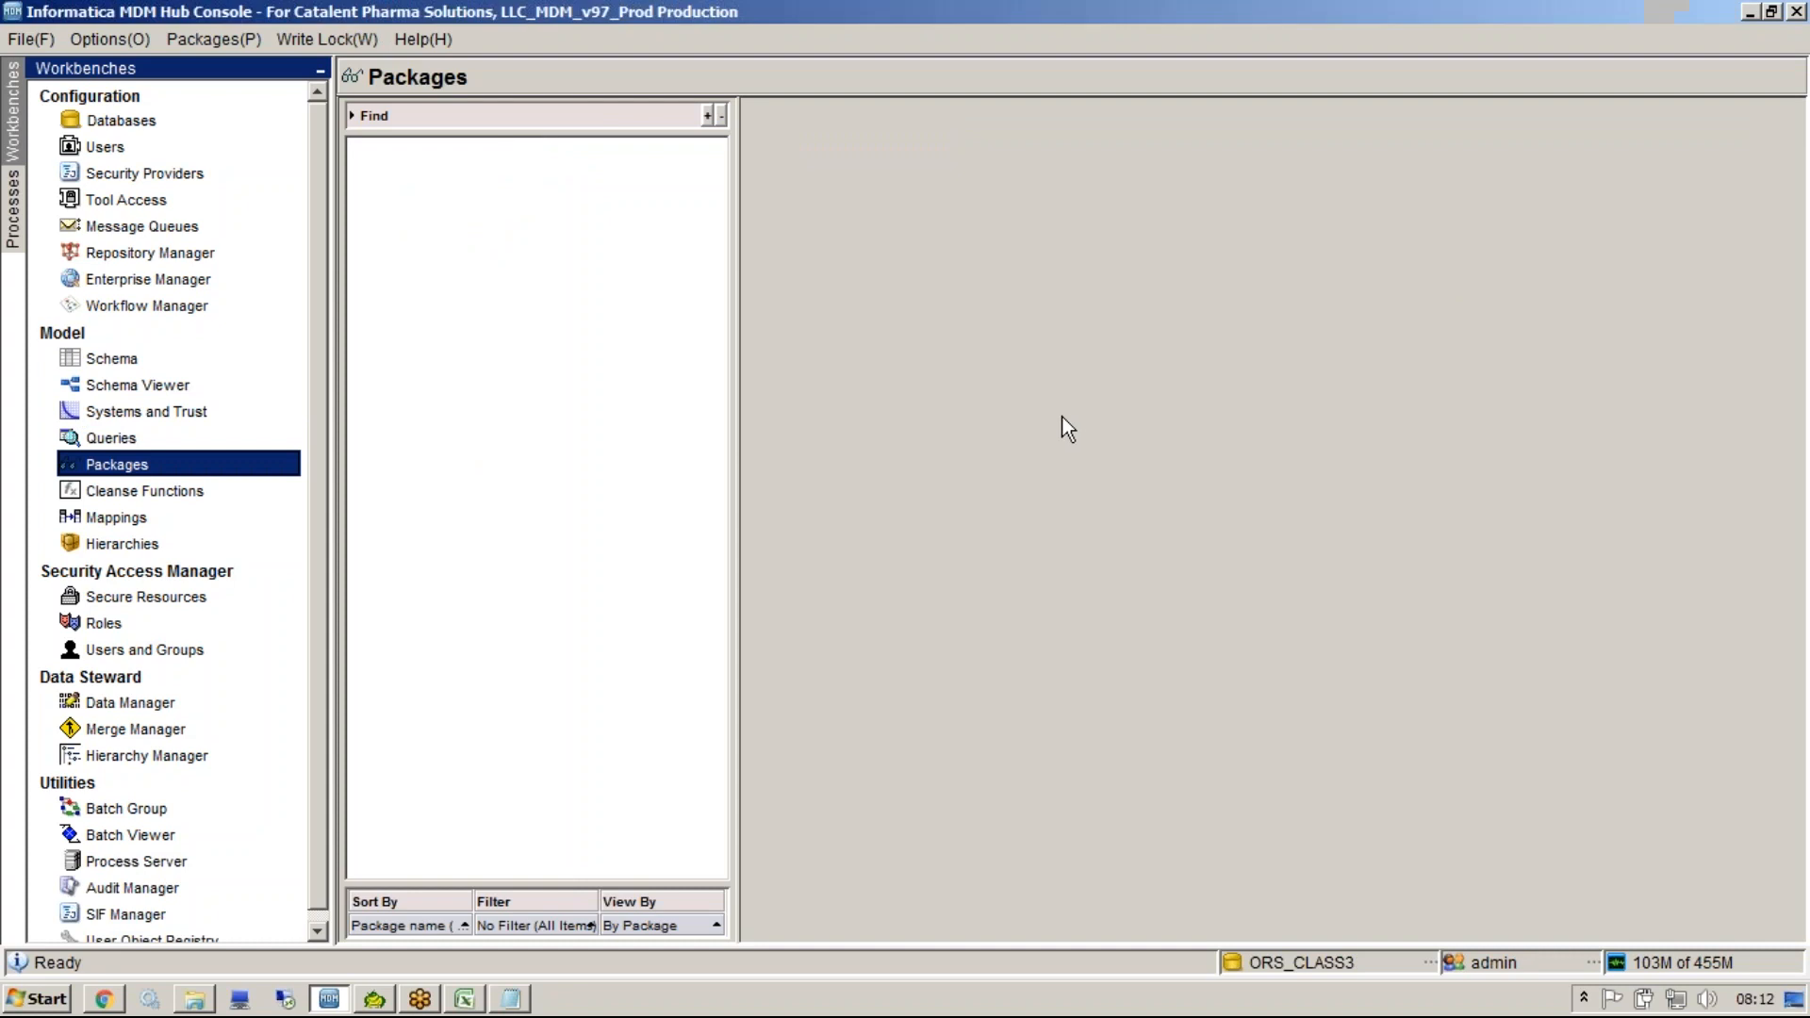
# In Notepad, name the view v_Party_Person and highlight the view name and the c_party source table.
pyautogui.click(517, 1001)
pyautogui.click(835, 873)
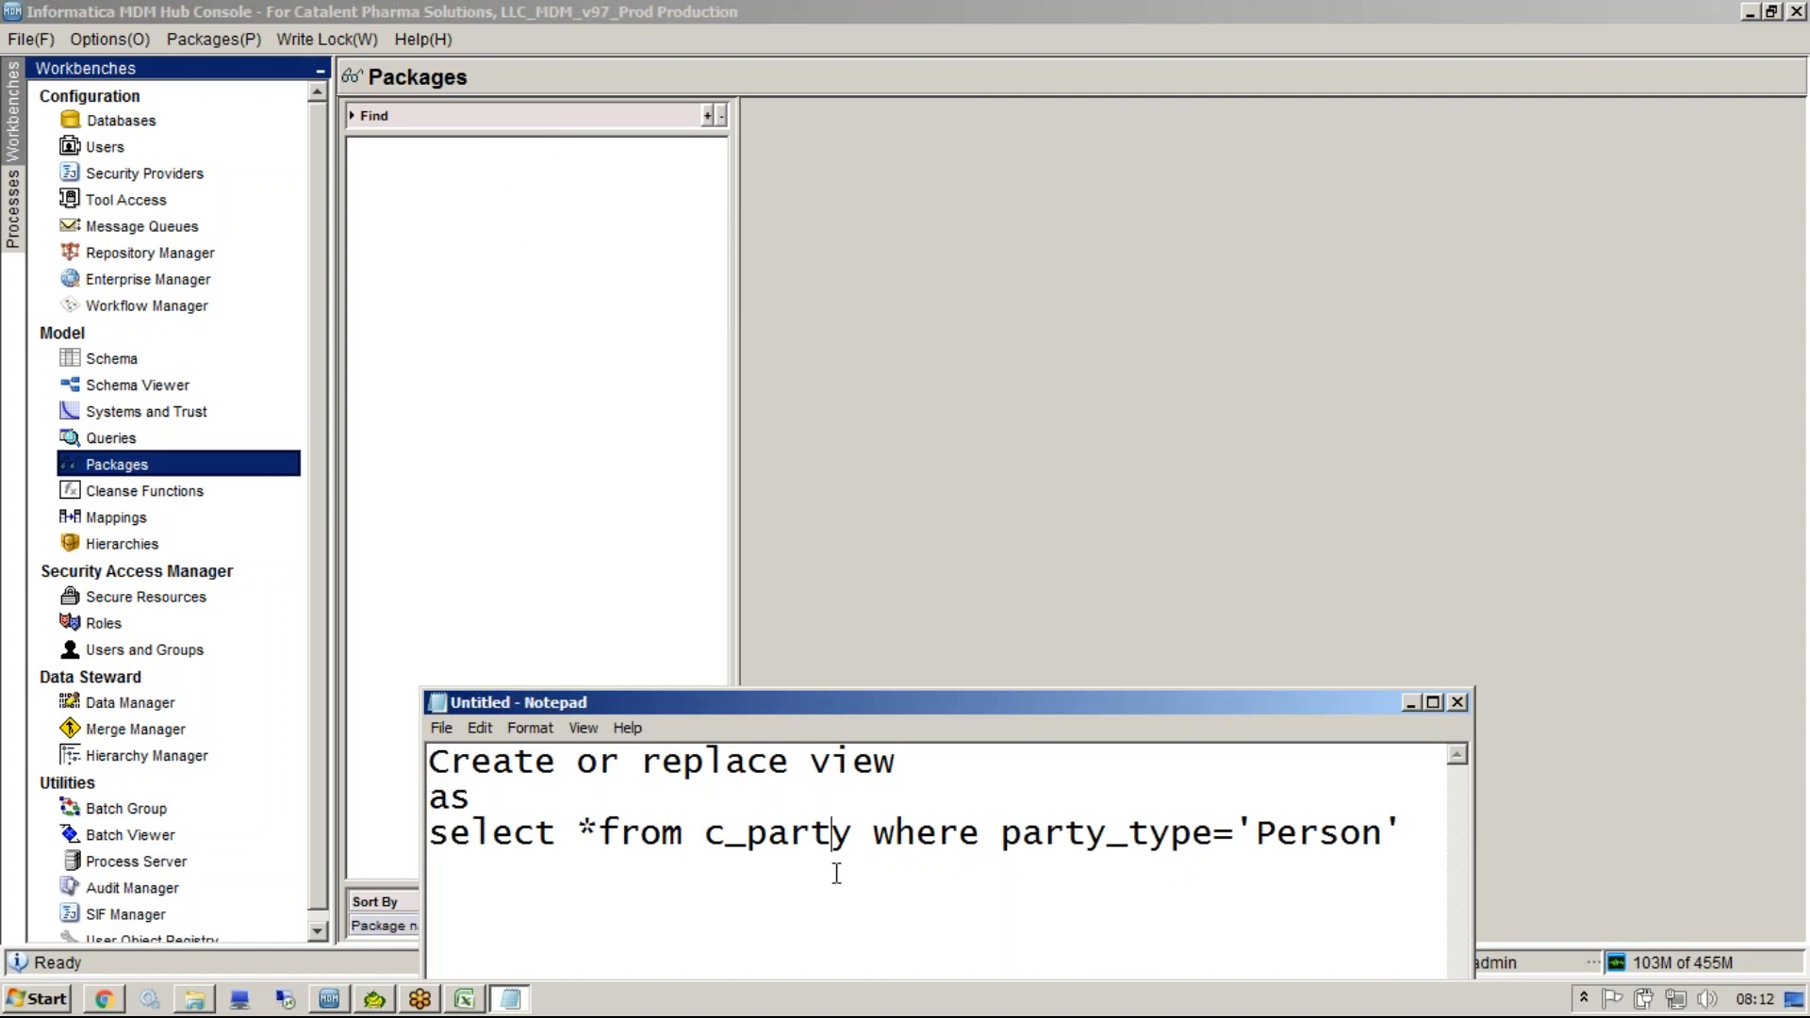
pyautogui.click(1710, 528)
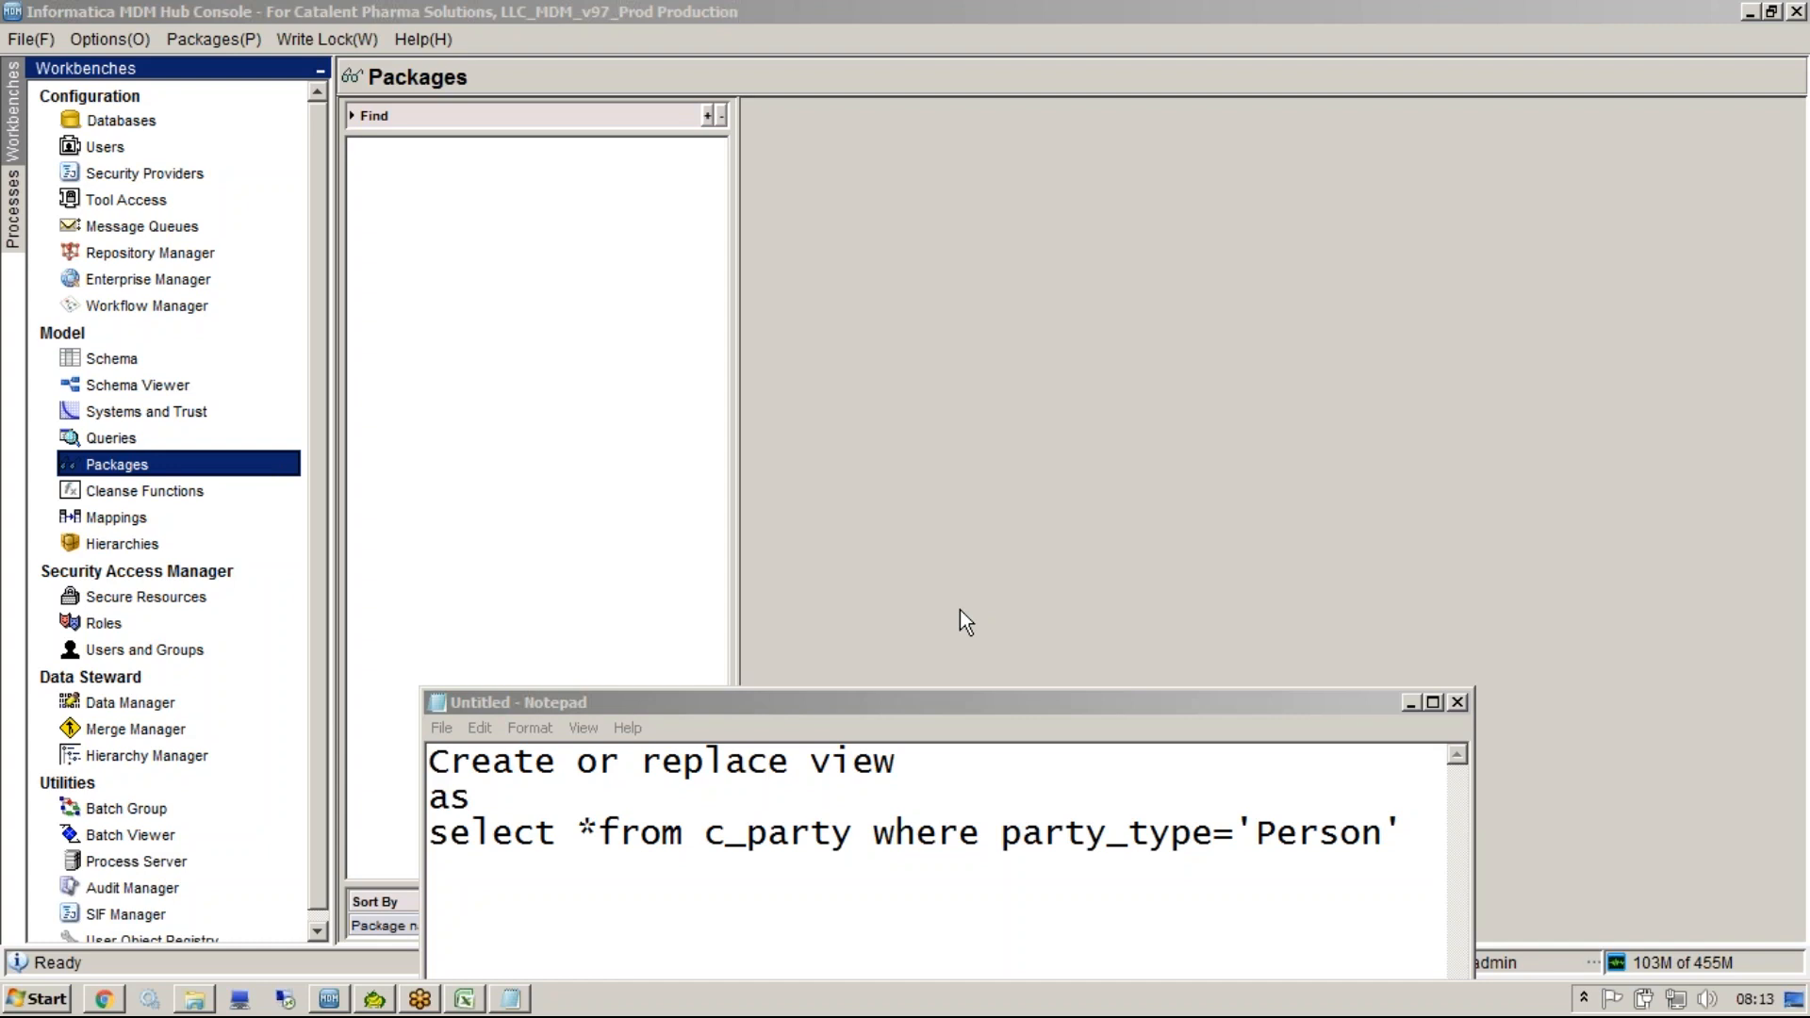
pyautogui.click(810, 764)
pyautogui.click(933, 775)
pyautogui.write('v')
pyautogui.write('_Party')
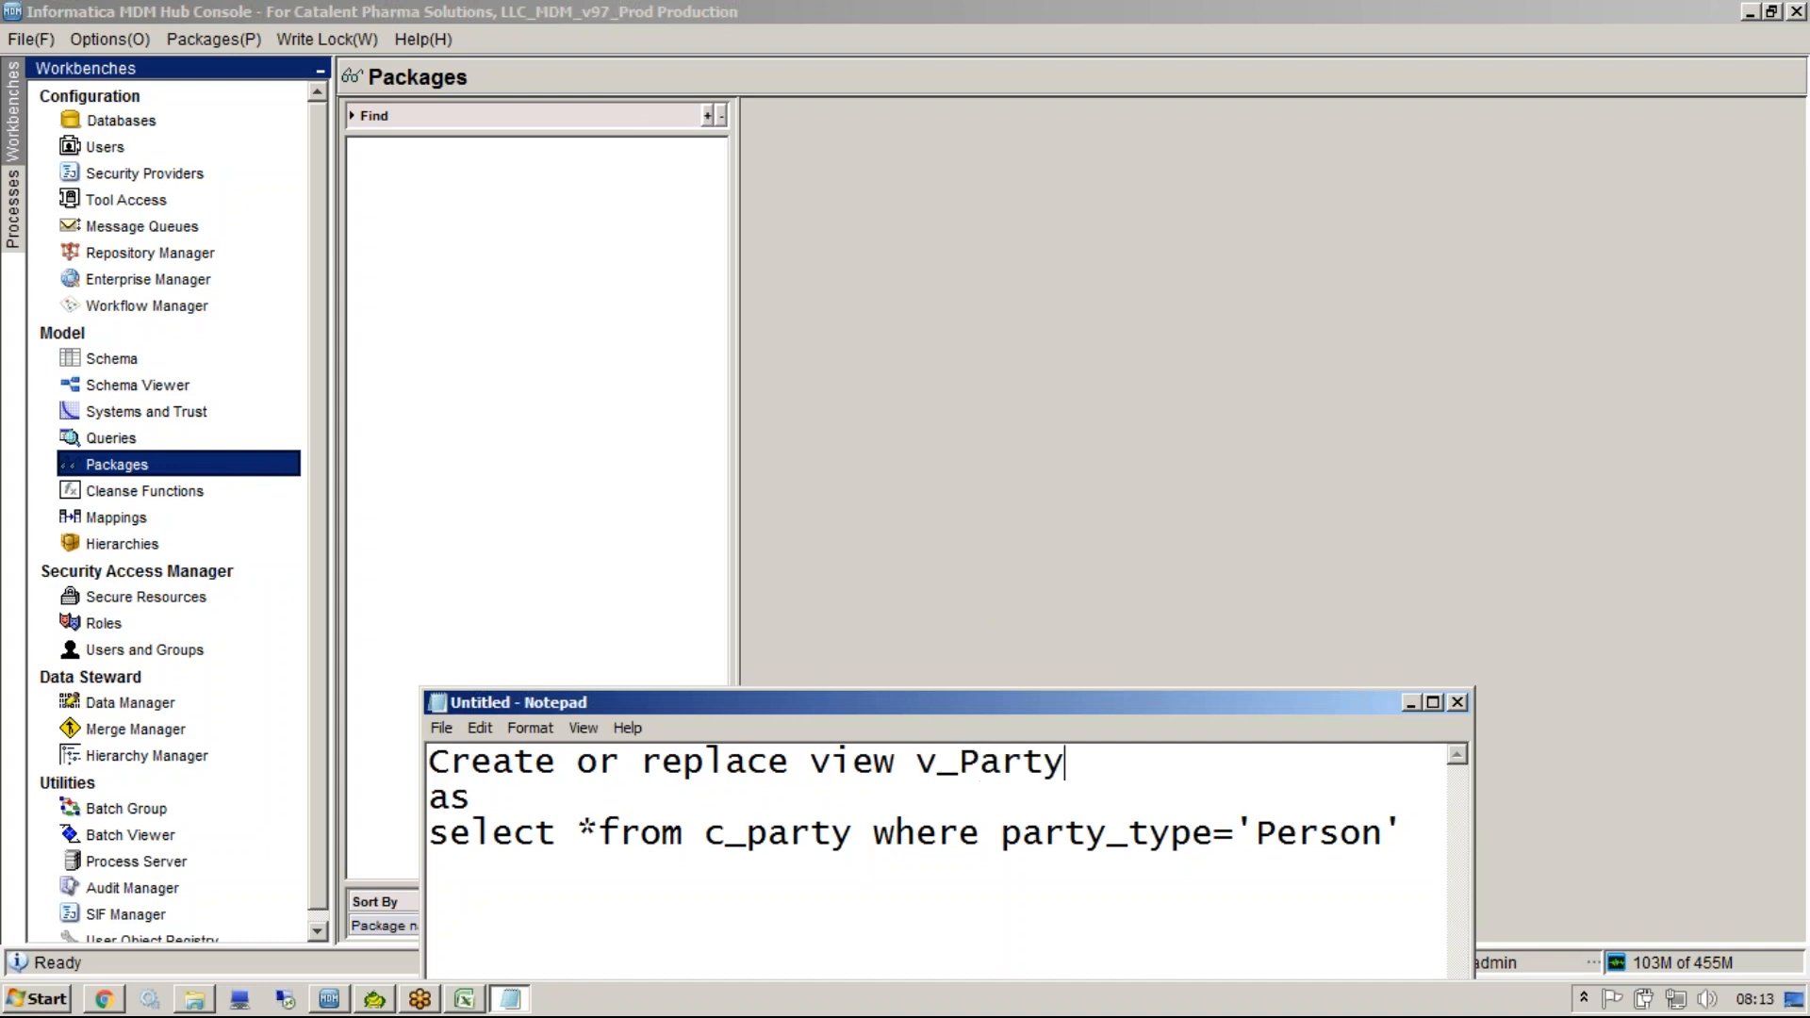
pyautogui.write('_Person')
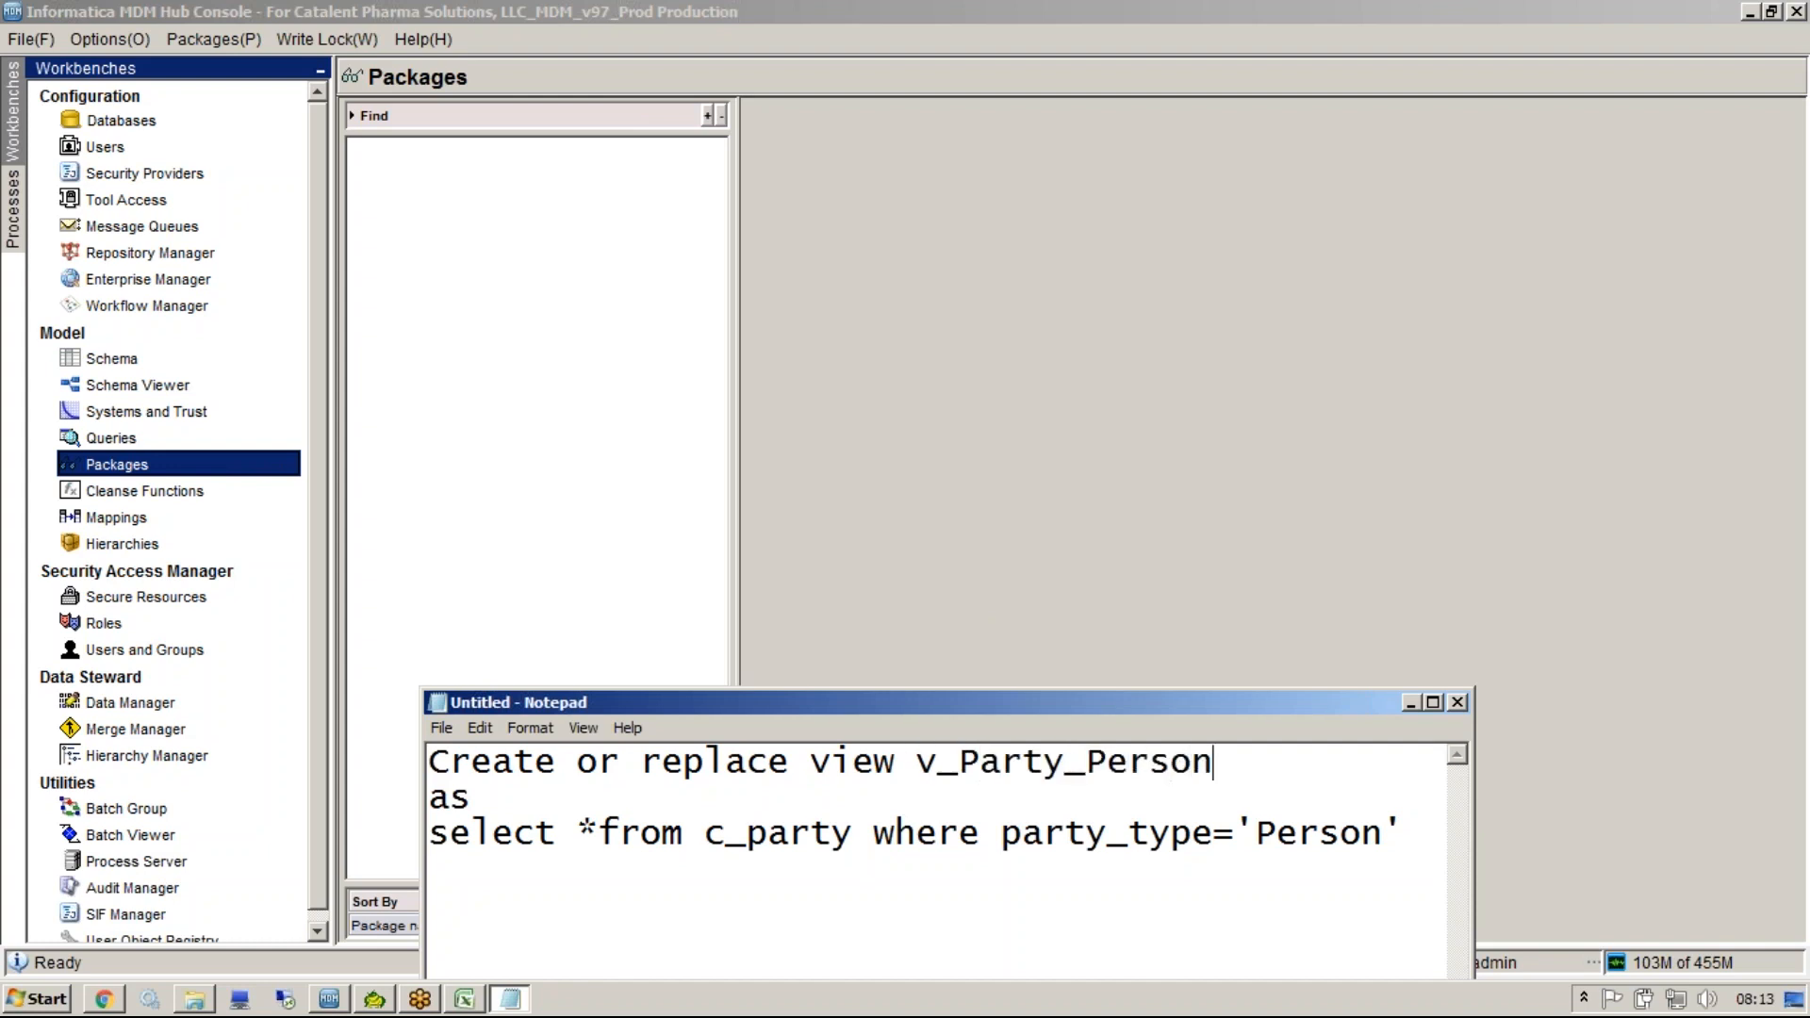
pyautogui.doubleClick(921, 768)
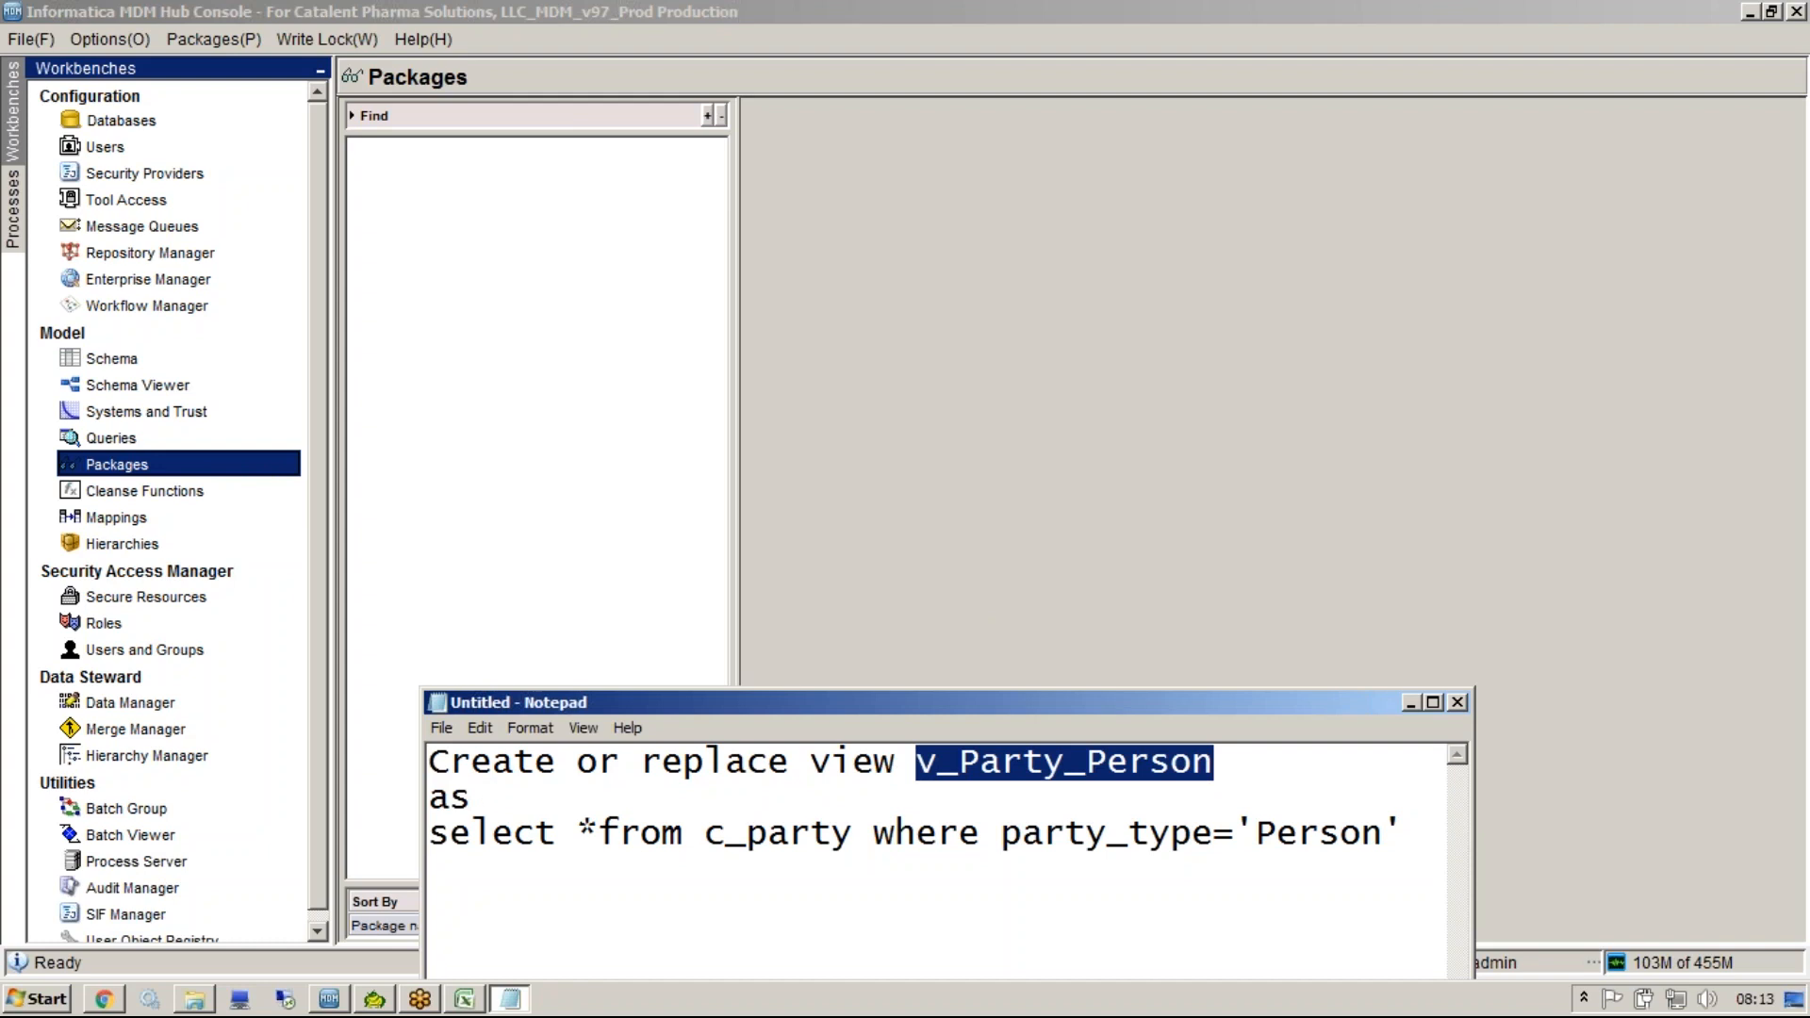
pyautogui.moveTo(705, 834); pyautogui.dragTo(854, 841)
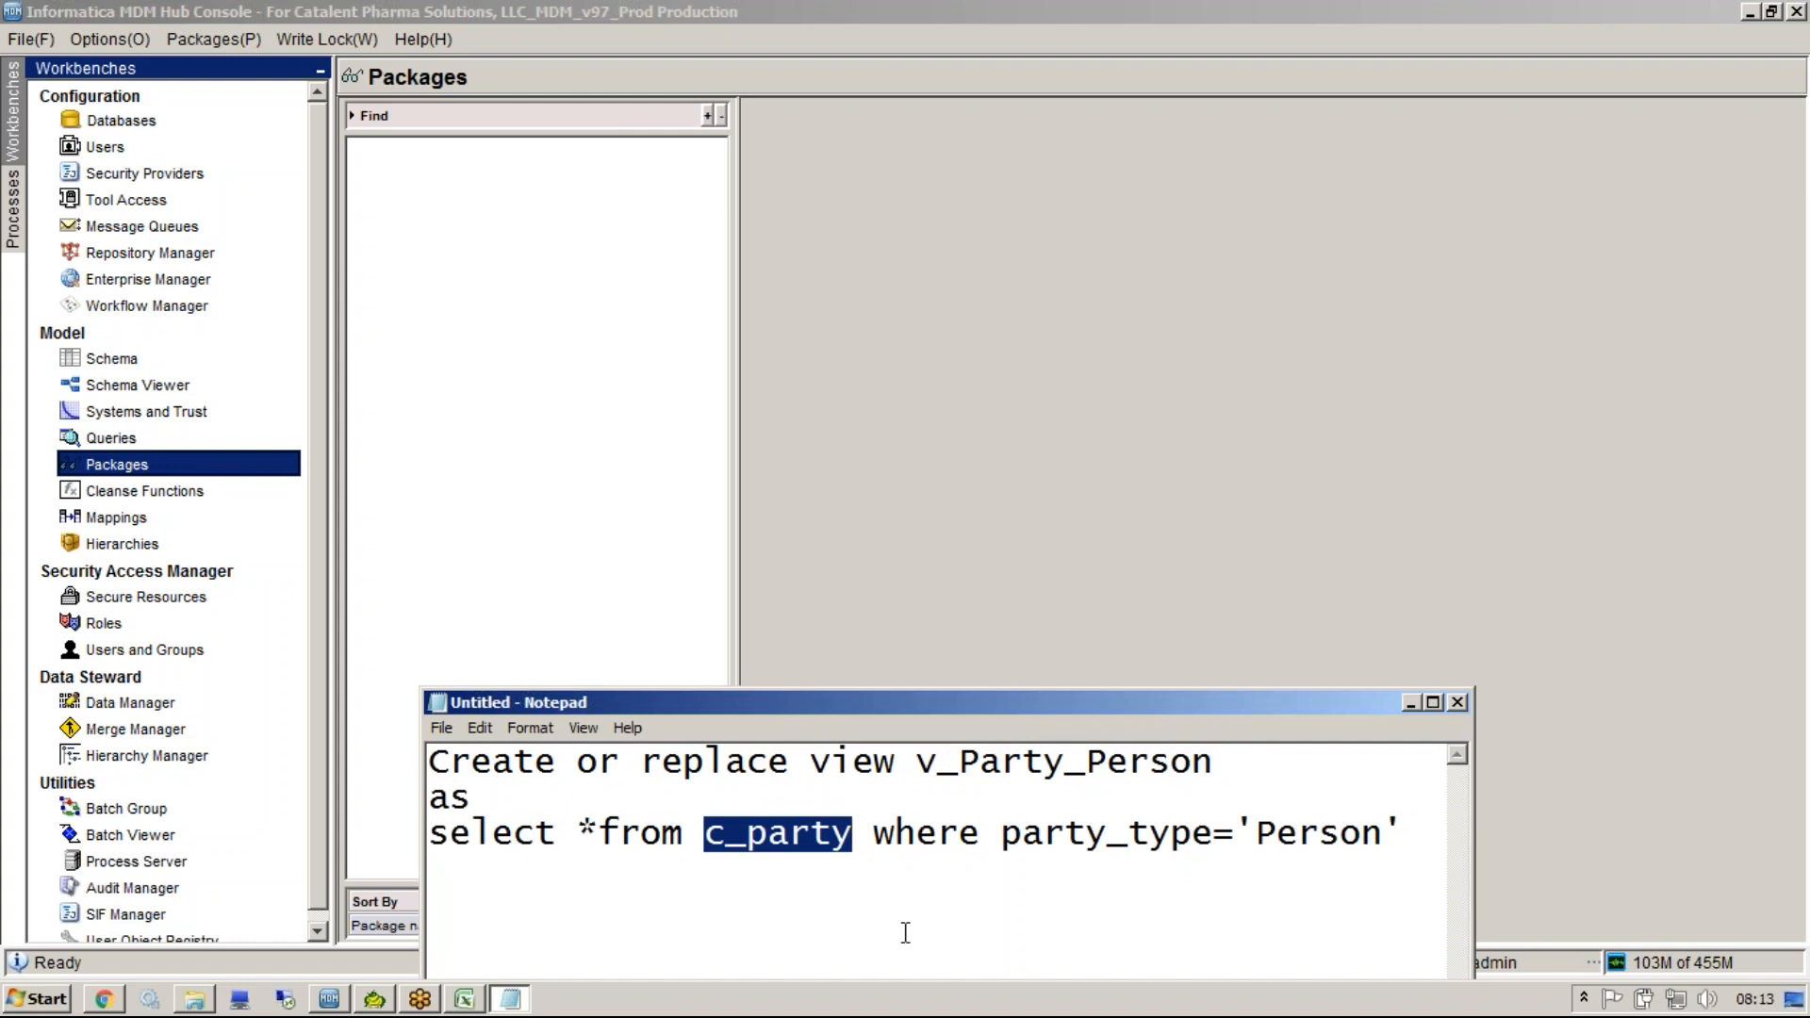
# In Notepad, add 'Display Package' and 'Put Package' lines below the view statement.
pyautogui.moveTo(862, 699); pyautogui.dragTo(783, 425)
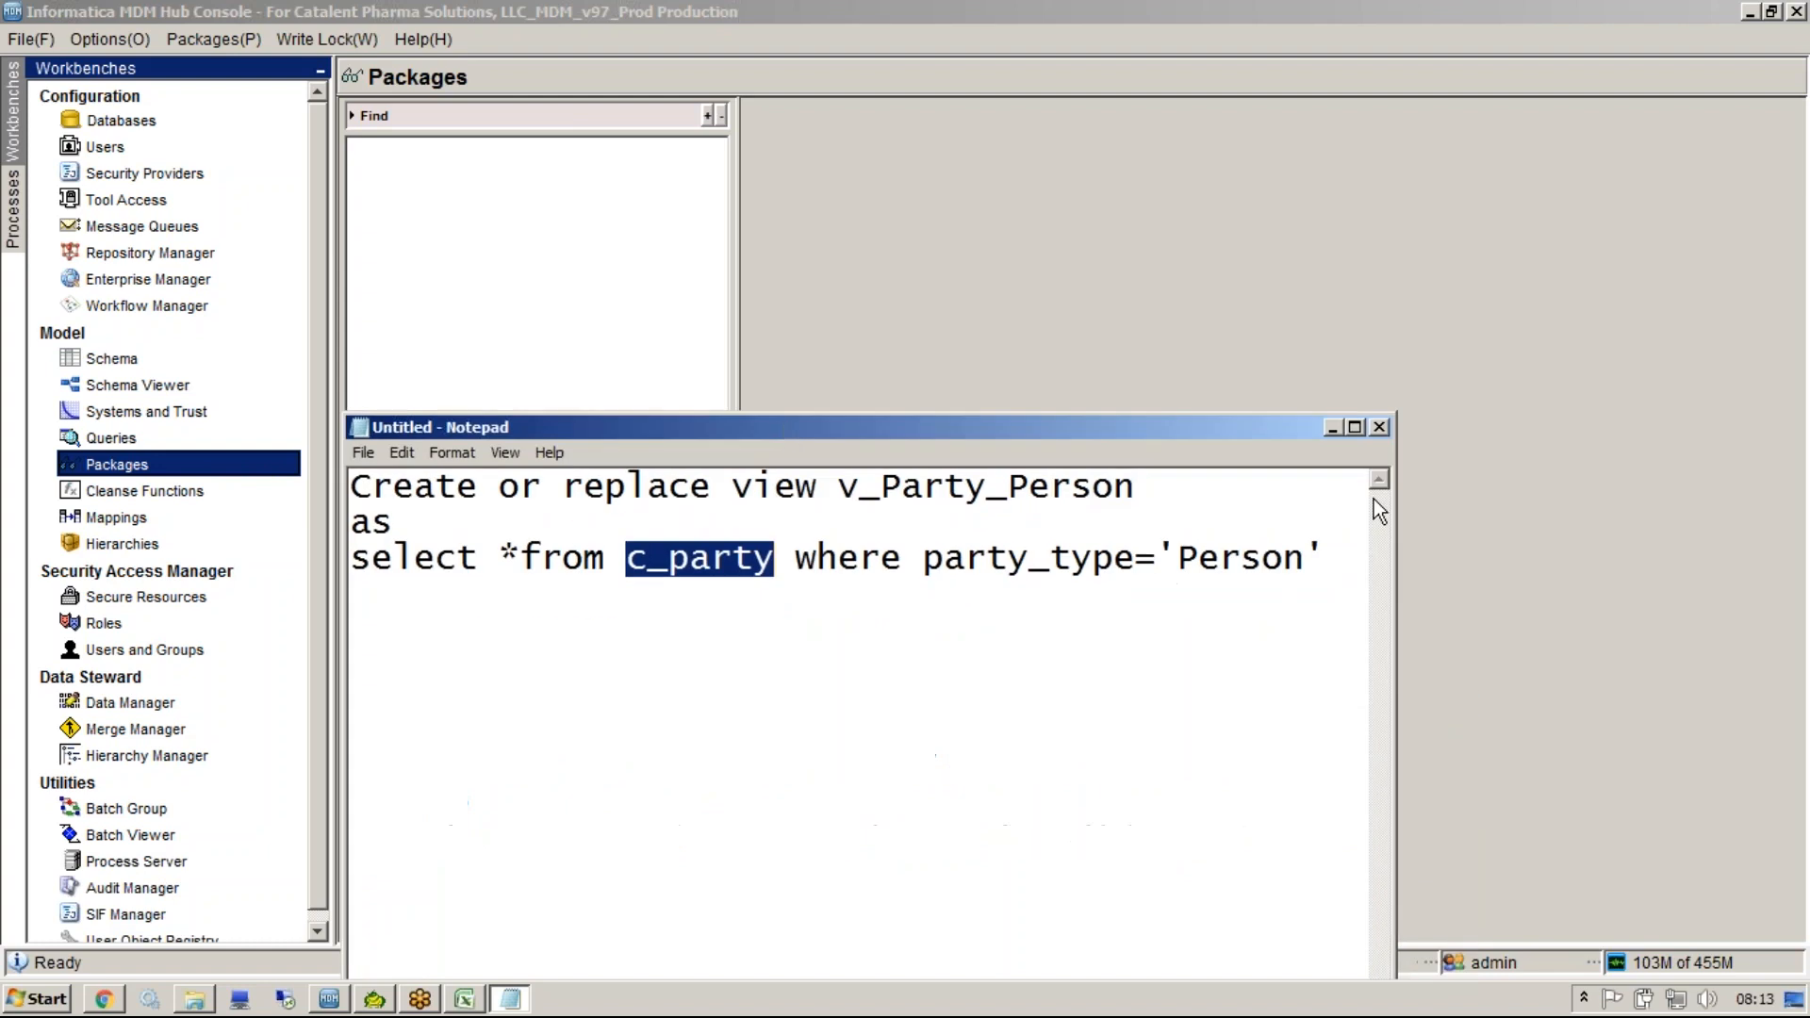
pyautogui.click(1348, 558)
pyautogui.press('Return')
pyautogui.press('Return')
pyautogui.write('Display ')
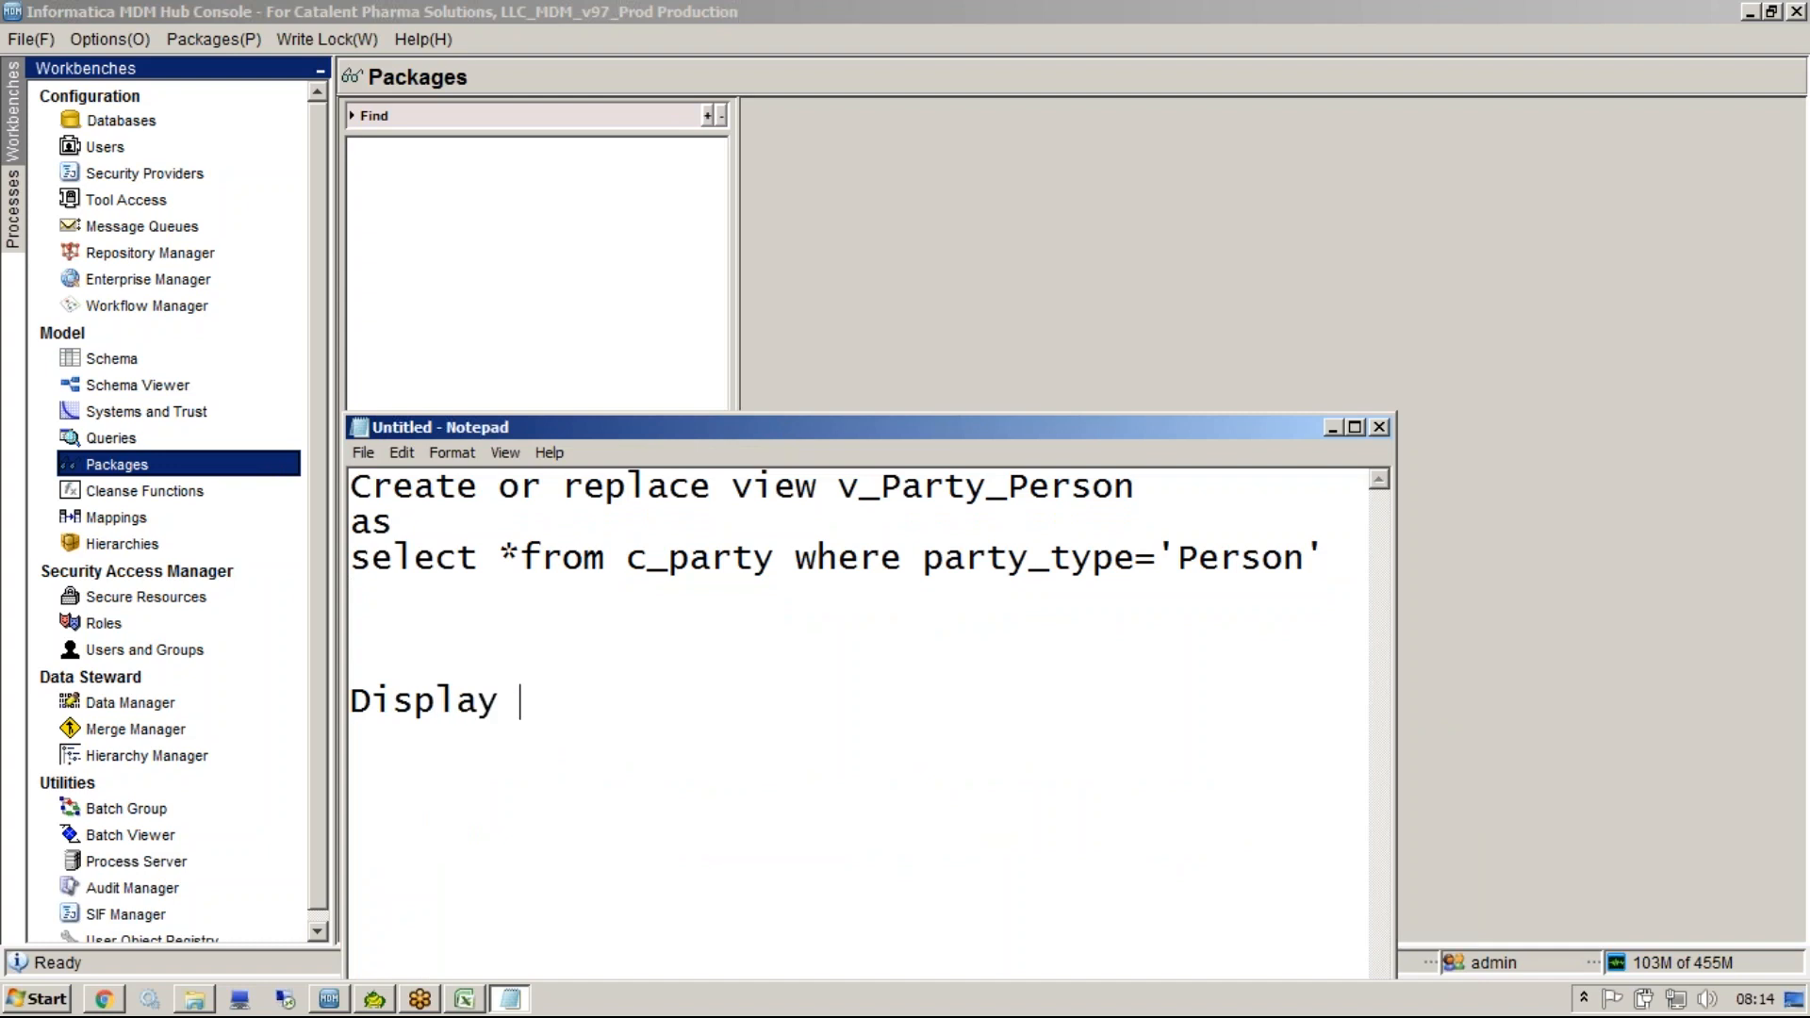
pyautogui.write('Package')
pyautogui.press('Return')
pyautogui.write('Put Package')
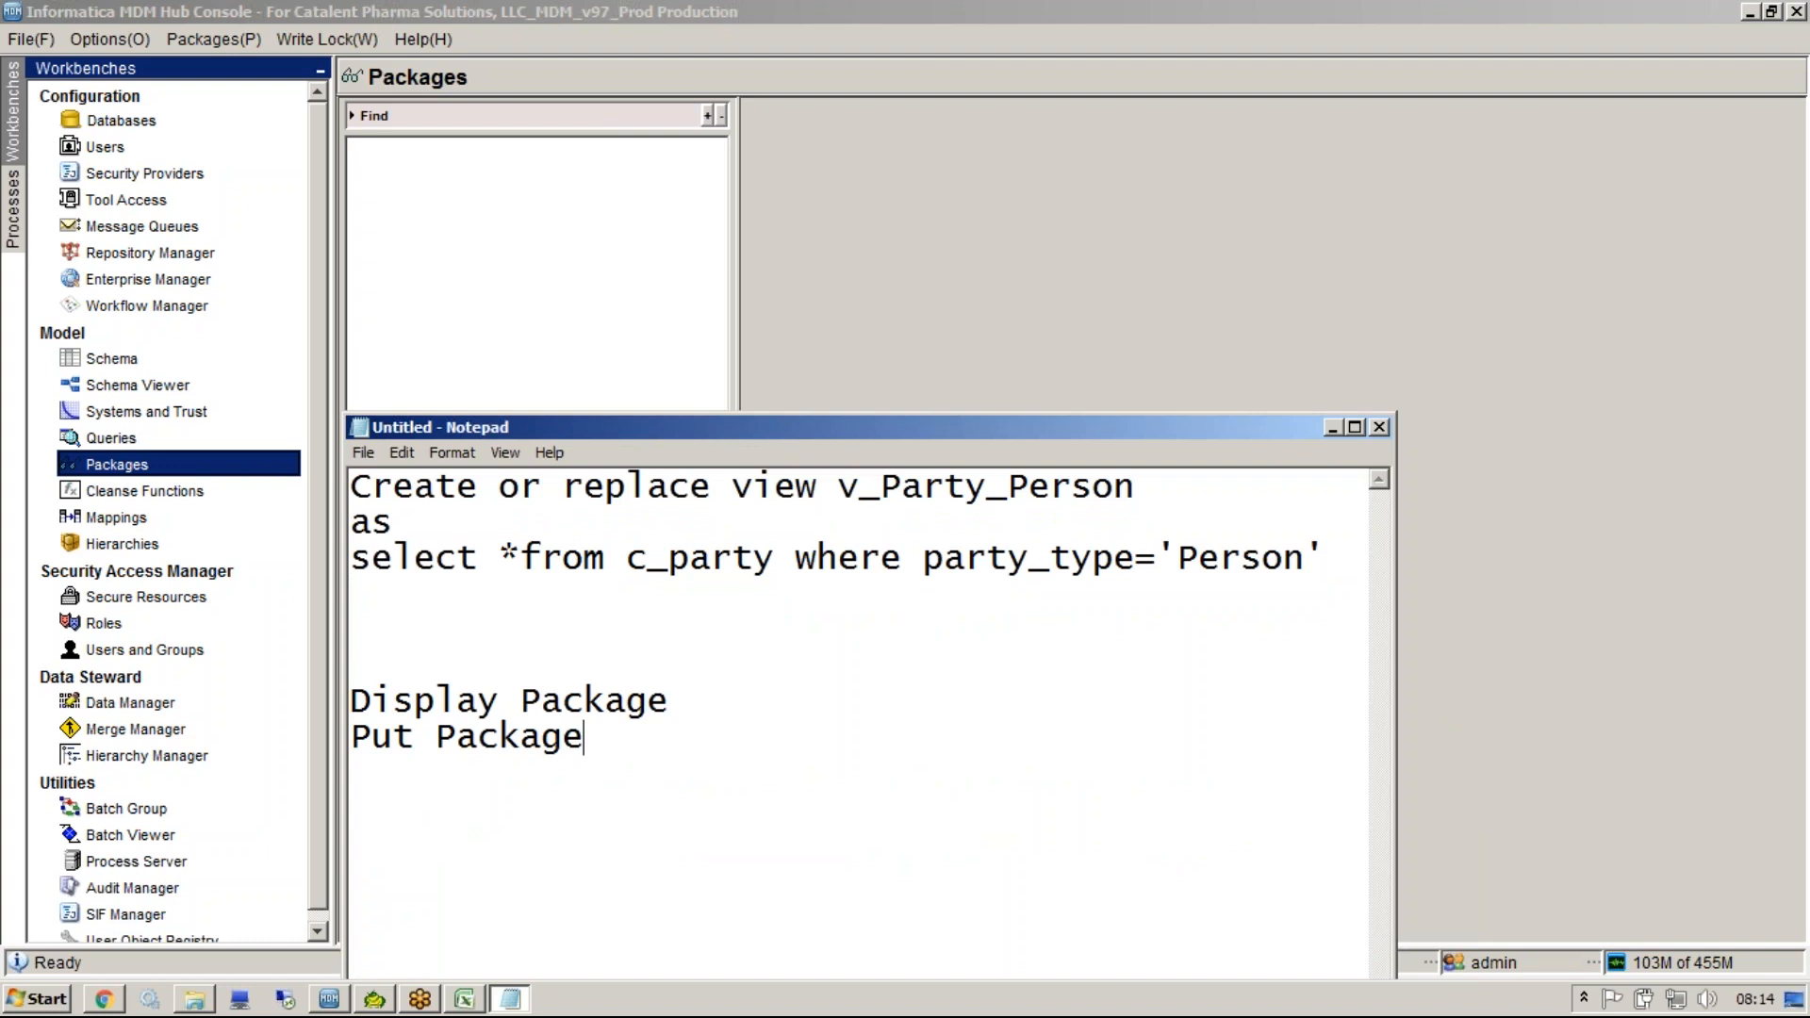
# Annotate the package lines as '...Read only' for Display Package and '........Read Write' for Put Package.
pyautogui.click(701, 702)
pyautogui.write('...Read only')
pyautogui.press('Down')
pyautogui.write('........Read Write')
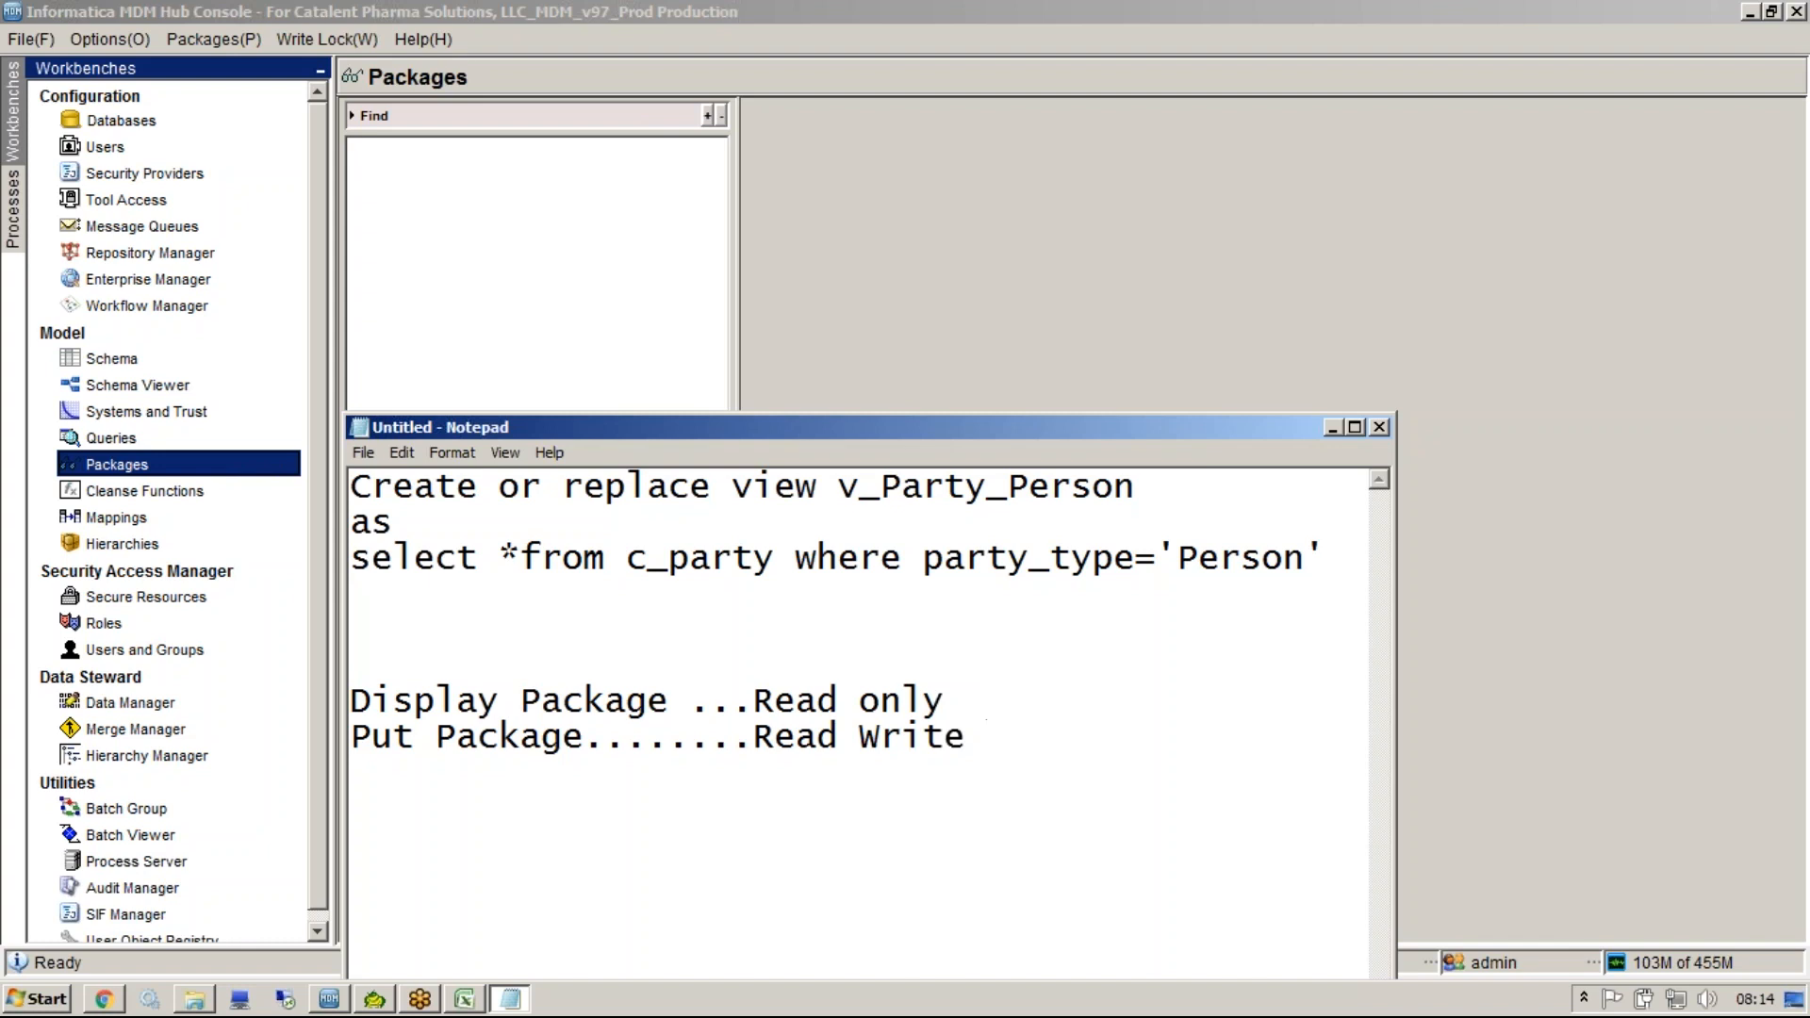
# Start a new package named PKG_PARTY, with matching physical name, and toggle the Enable put option.
pyautogui.rightClick(479, 281)
pyautogui.click(544, 266)
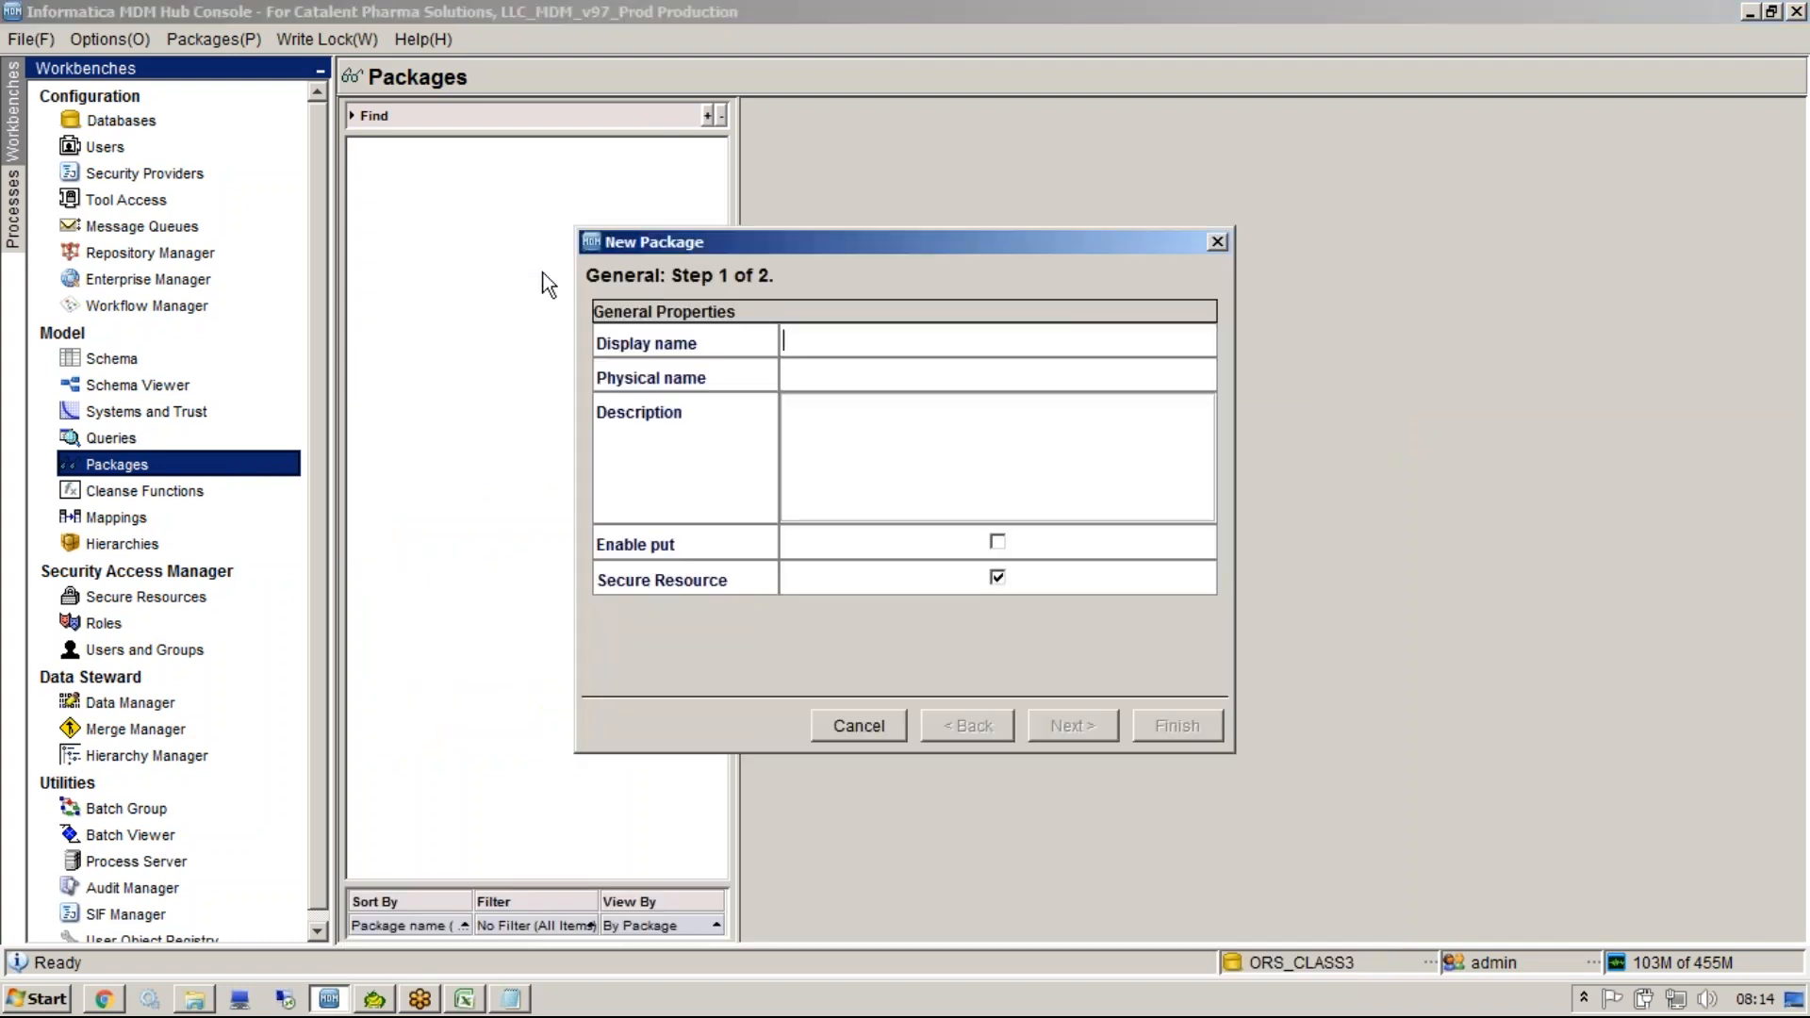
pyautogui.write('PKG_PARTY')
pyautogui.click(848, 381)
pyautogui.click(920, 447)
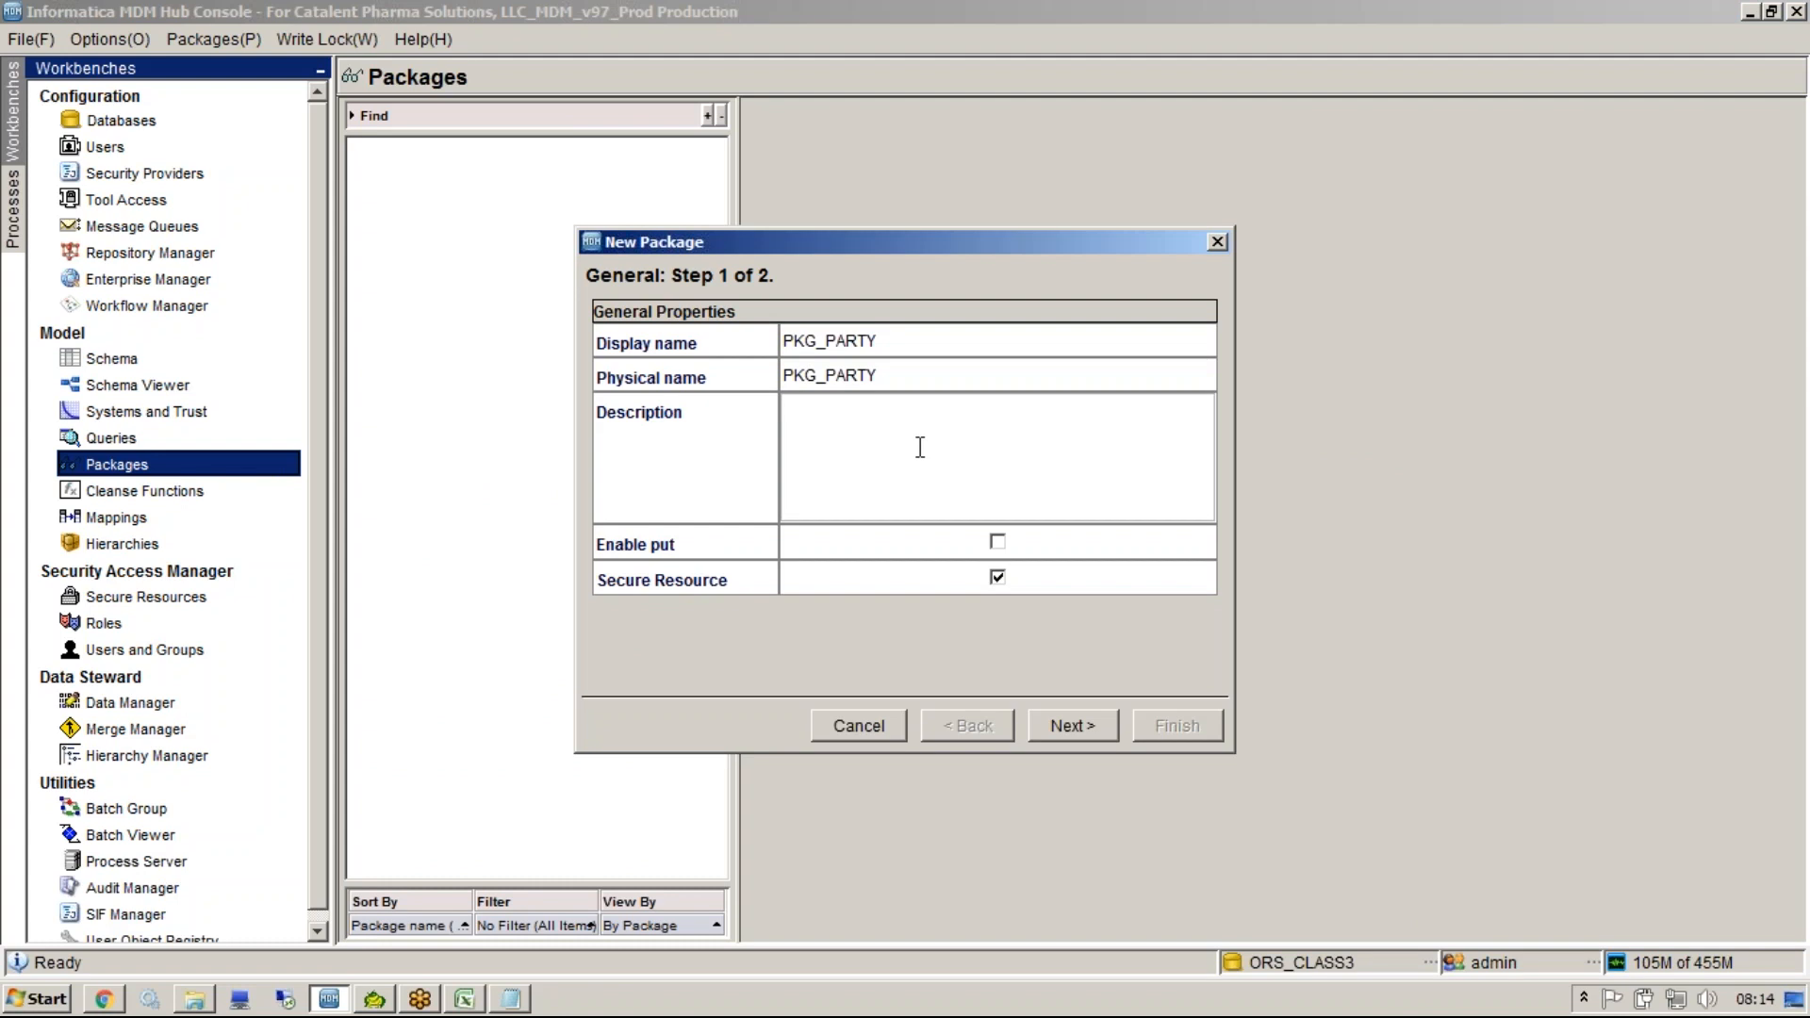
pyautogui.click(996, 544)
pyautogui.click(997, 544)
# Assign the QU_PARTY query from QGRP_CUSTOMER to the PKG_PARTY package and finish it.
pyautogui.click(510, 999)
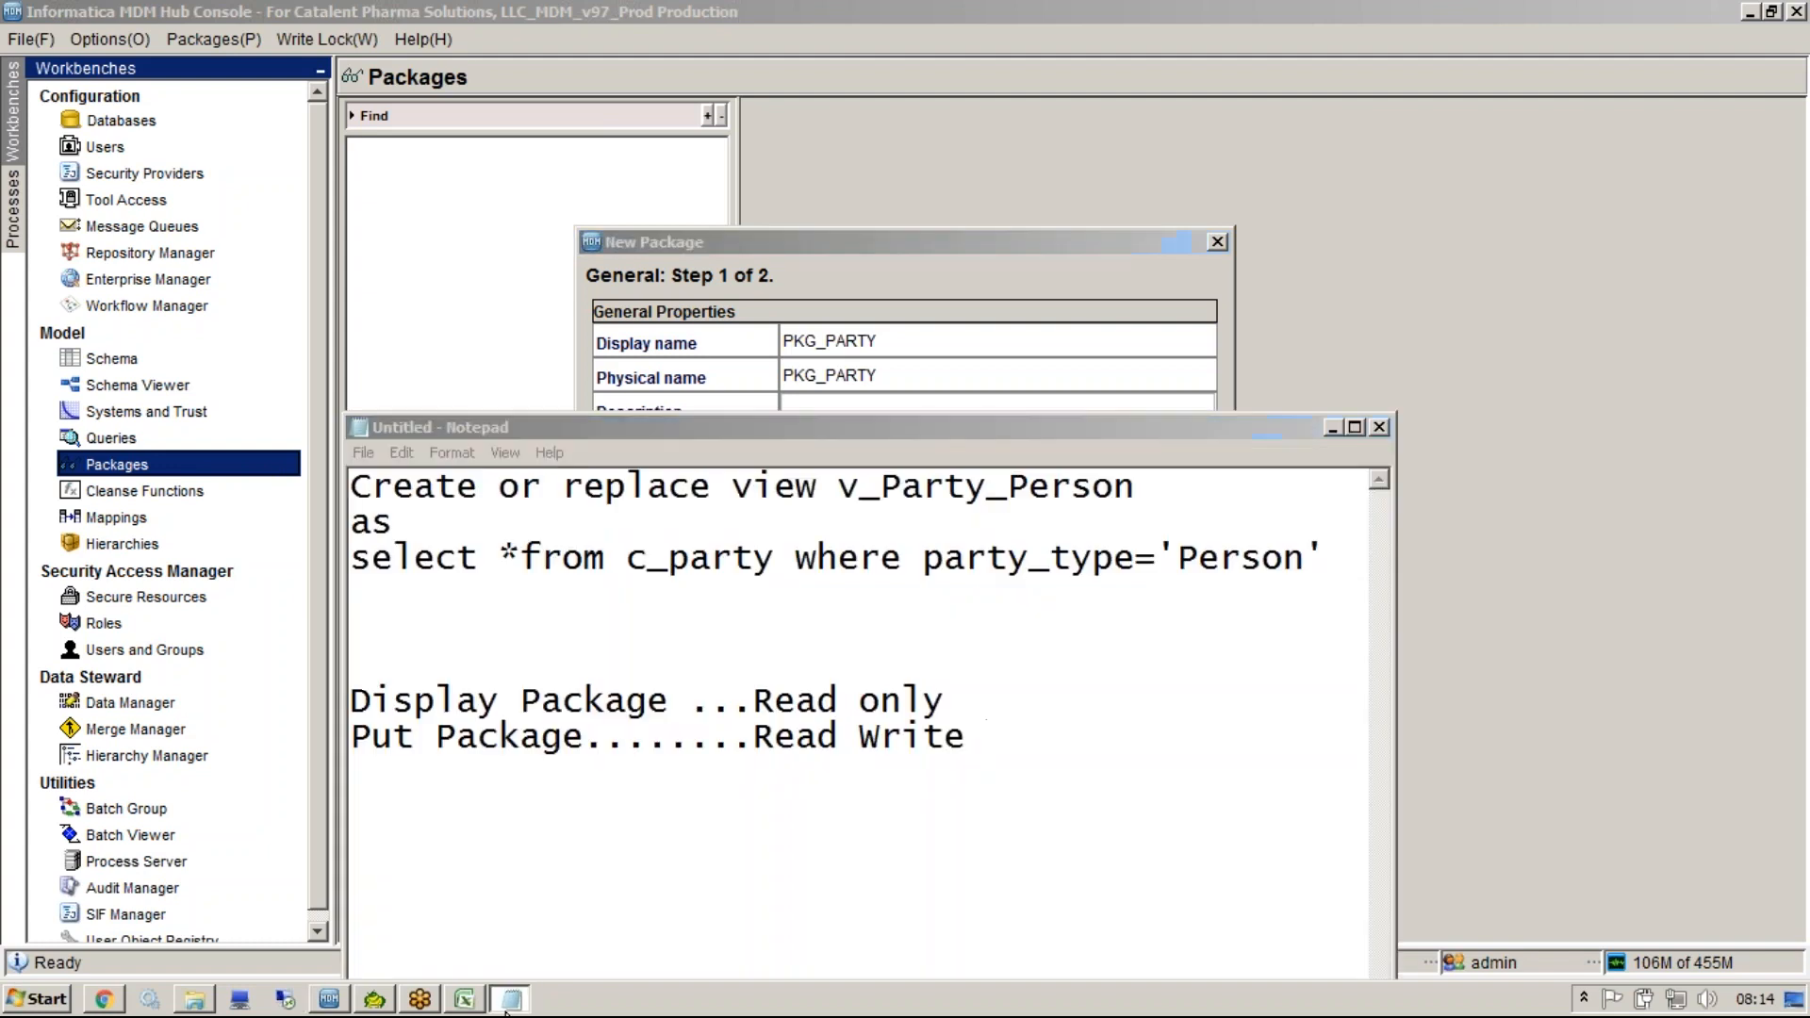
pyautogui.click(510, 999)
pyautogui.click(1089, 728)
pyautogui.click(608, 345)
pyautogui.click(709, 370)
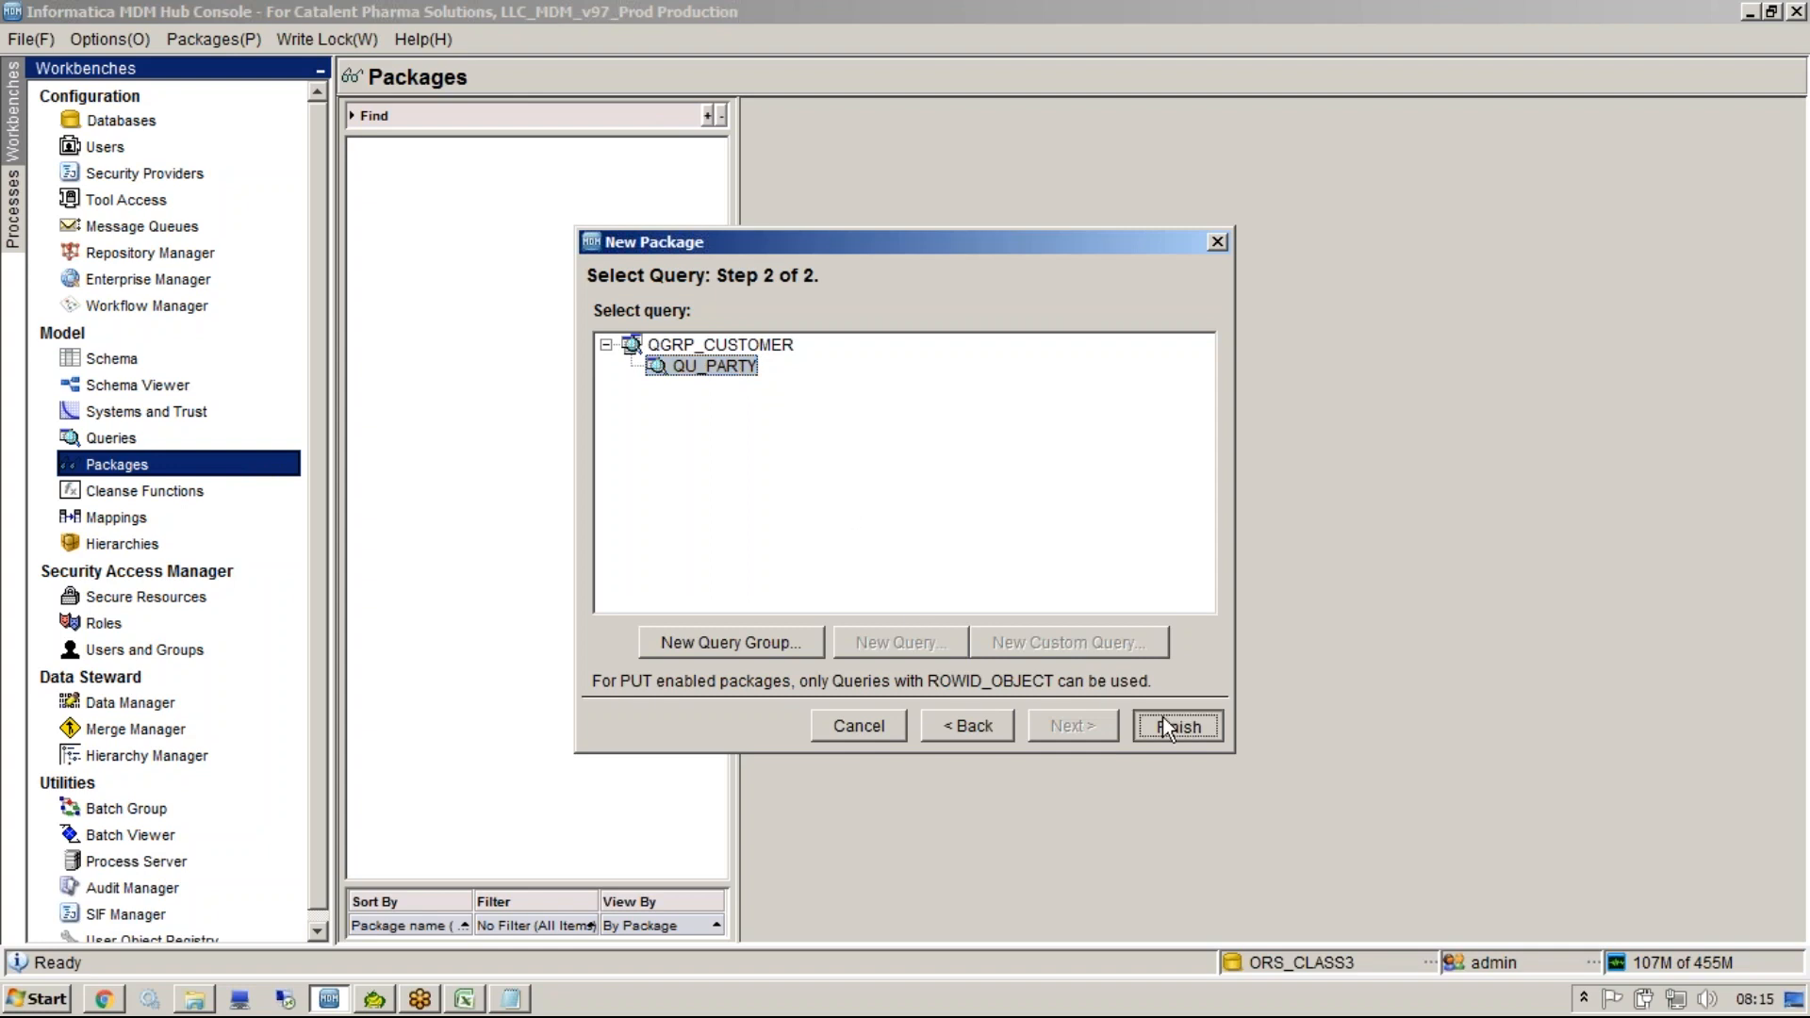
pyautogui.press('Return')
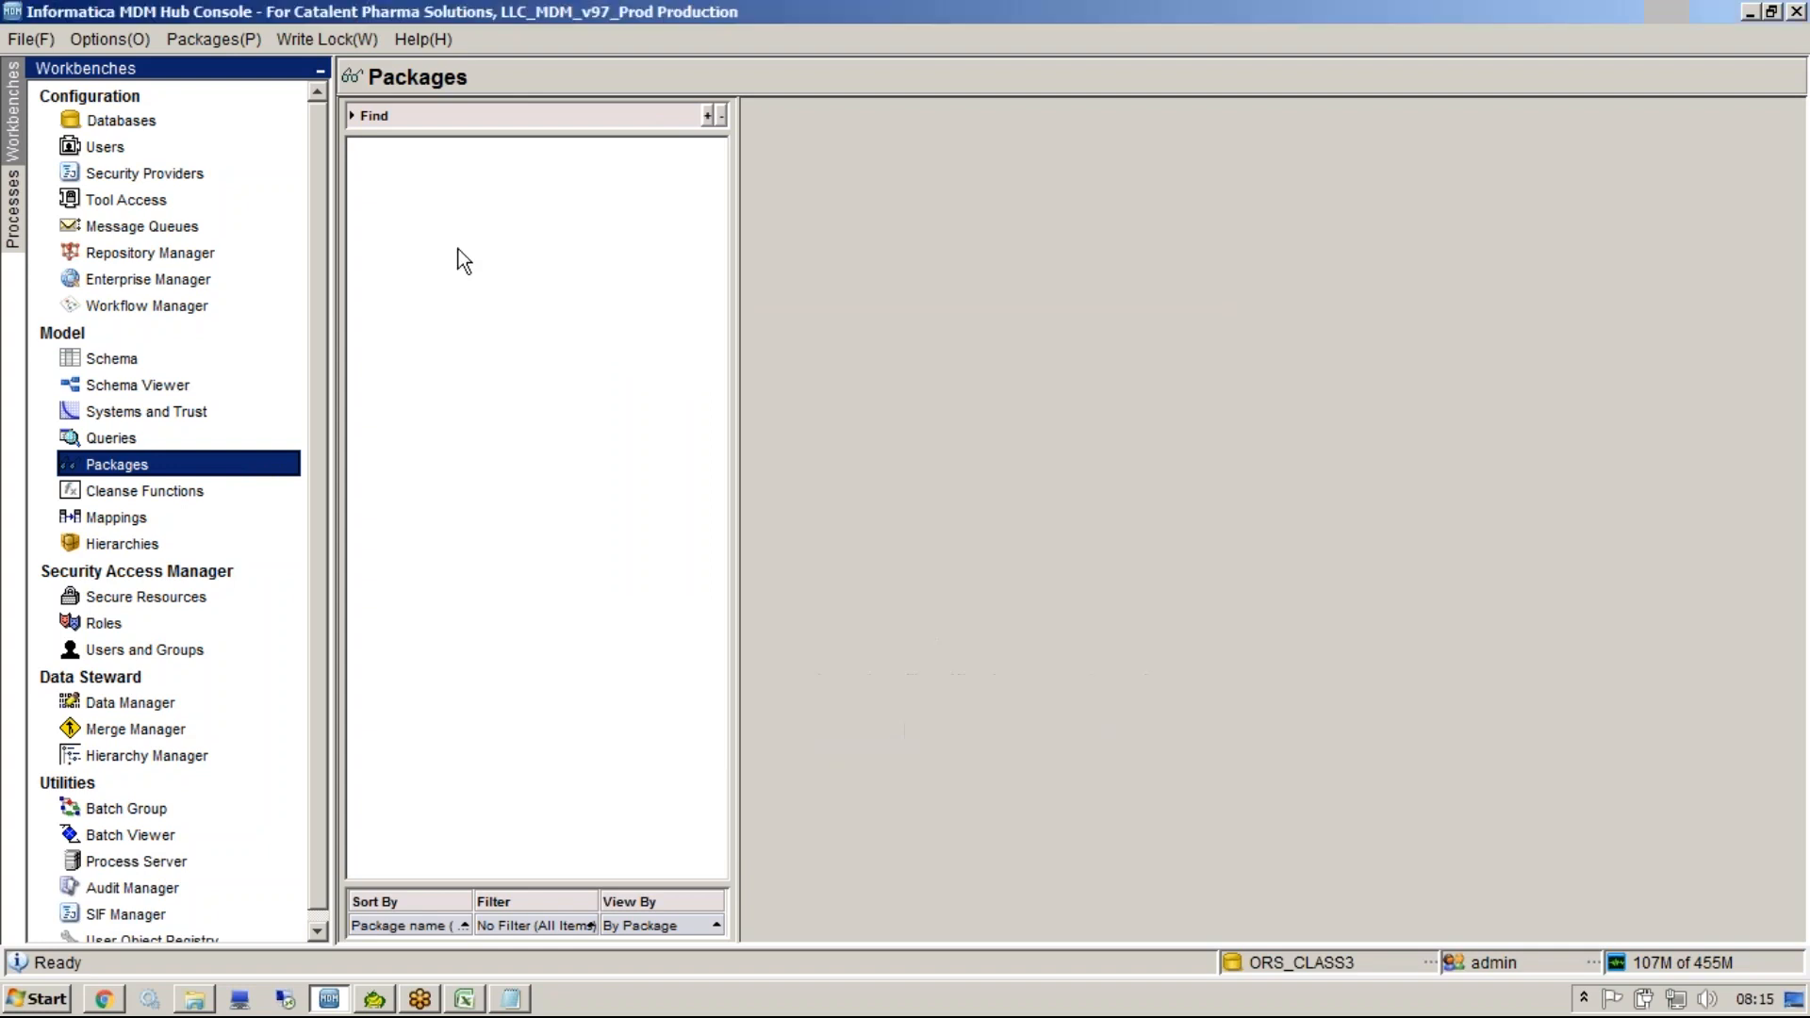
# Create a new package PKG_ADDR with Enable put checked and continue to query selection.
pyautogui.rightClick(458, 249)
pyautogui.click(524, 230)
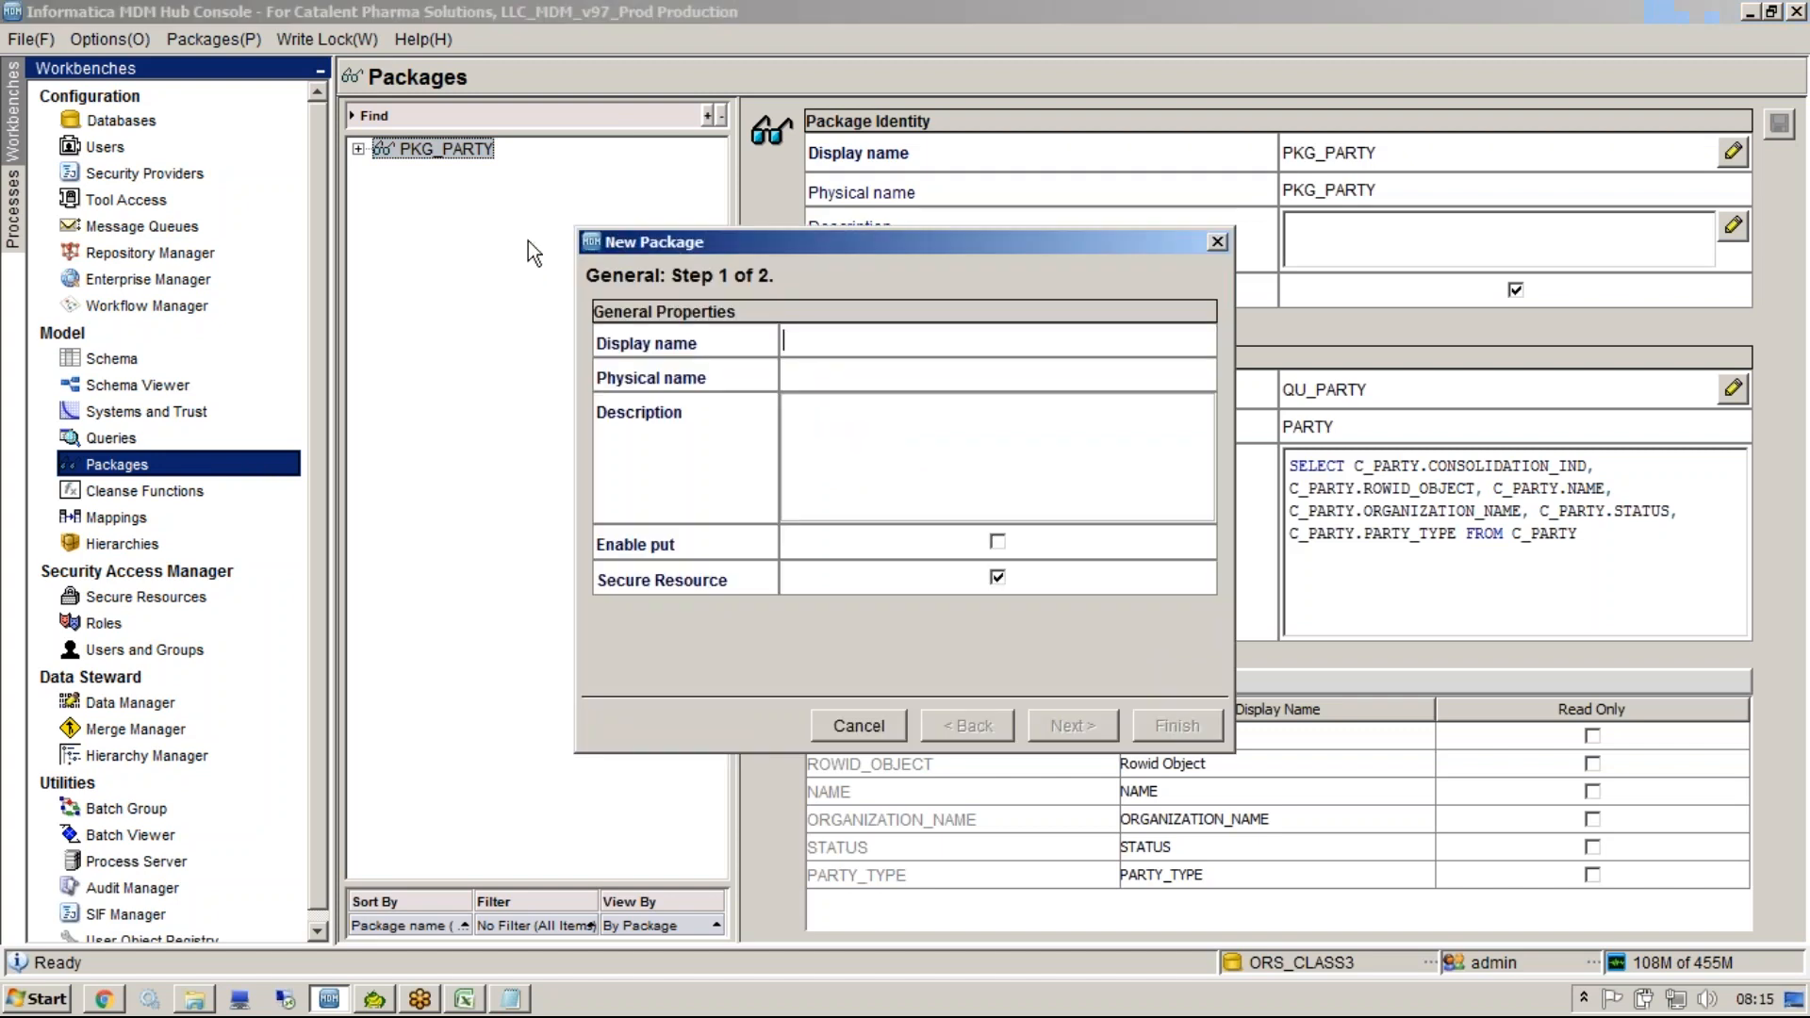
pyautogui.write('PKG_ADDR')
pyautogui.click(997, 541)
pyautogui.click(1072, 728)
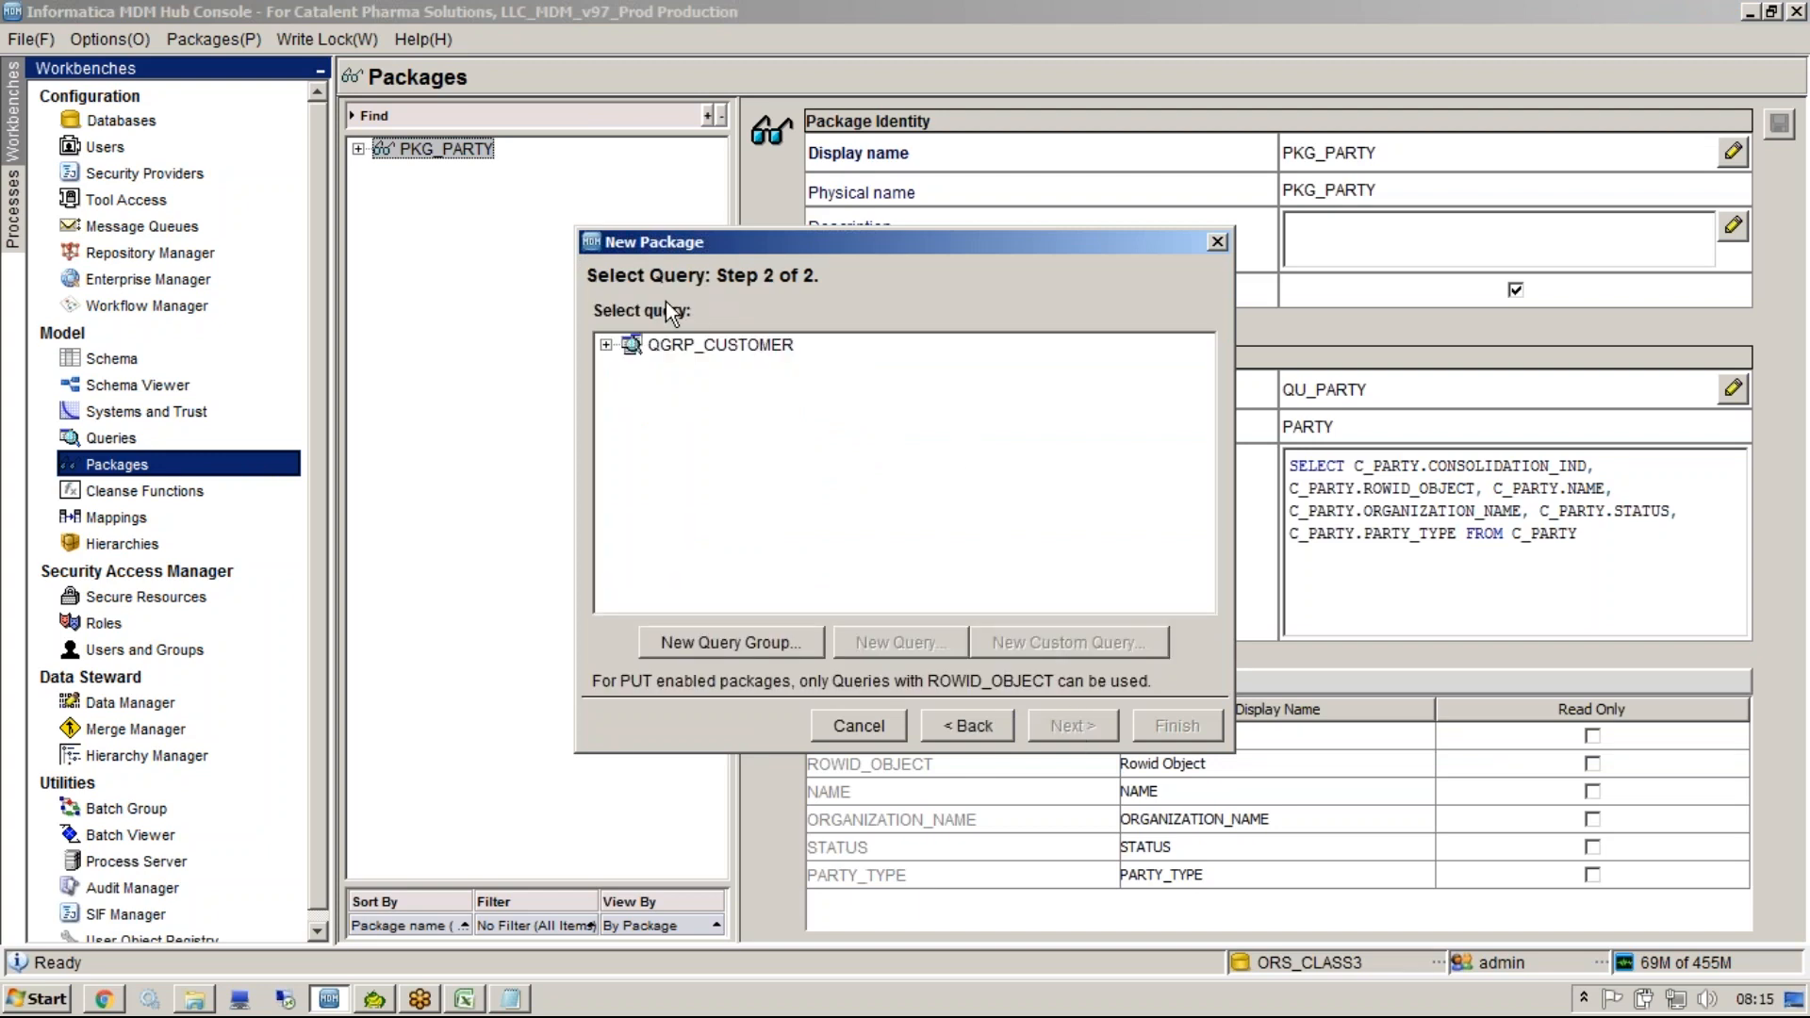
# Start a new query QU_ADDR in QGRP_CUSTOMER with ADDR as the primary table.
pyautogui.click(607, 345)
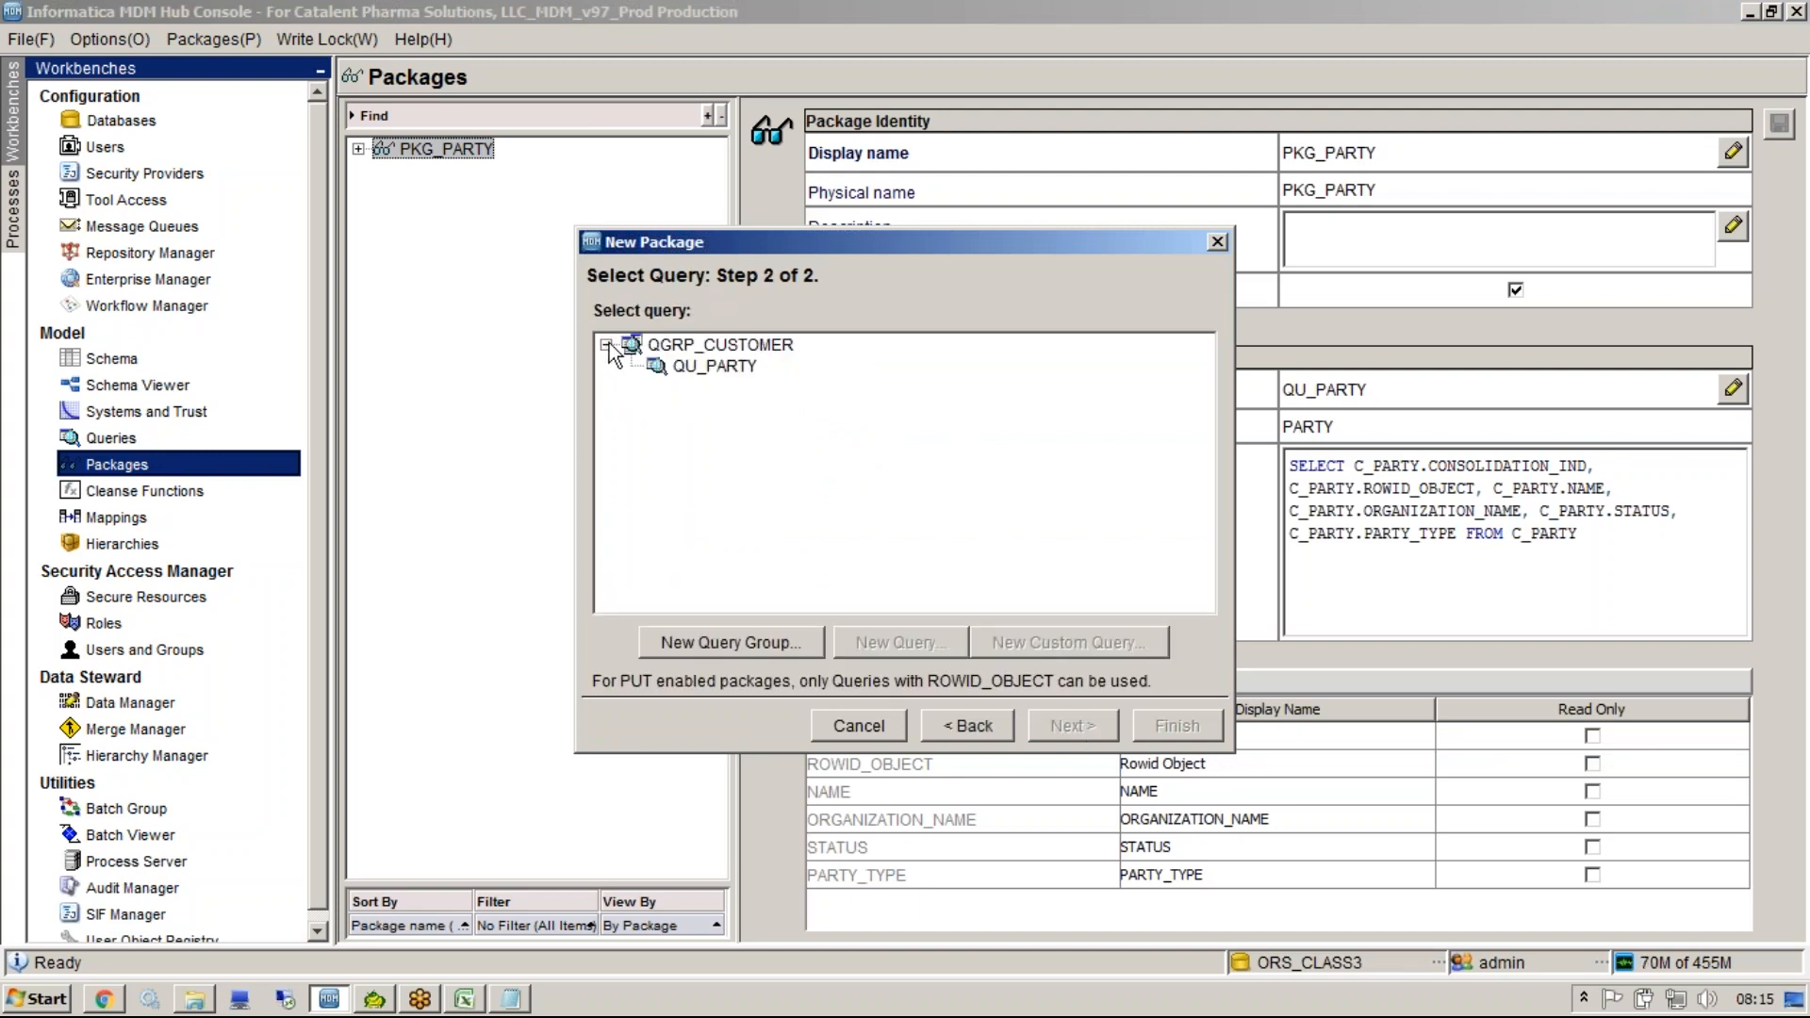
pyautogui.click(746, 347)
pyautogui.click(875, 654)
pyautogui.click(998, 573)
pyautogui.click(975, 611)
pyautogui.click(973, 375)
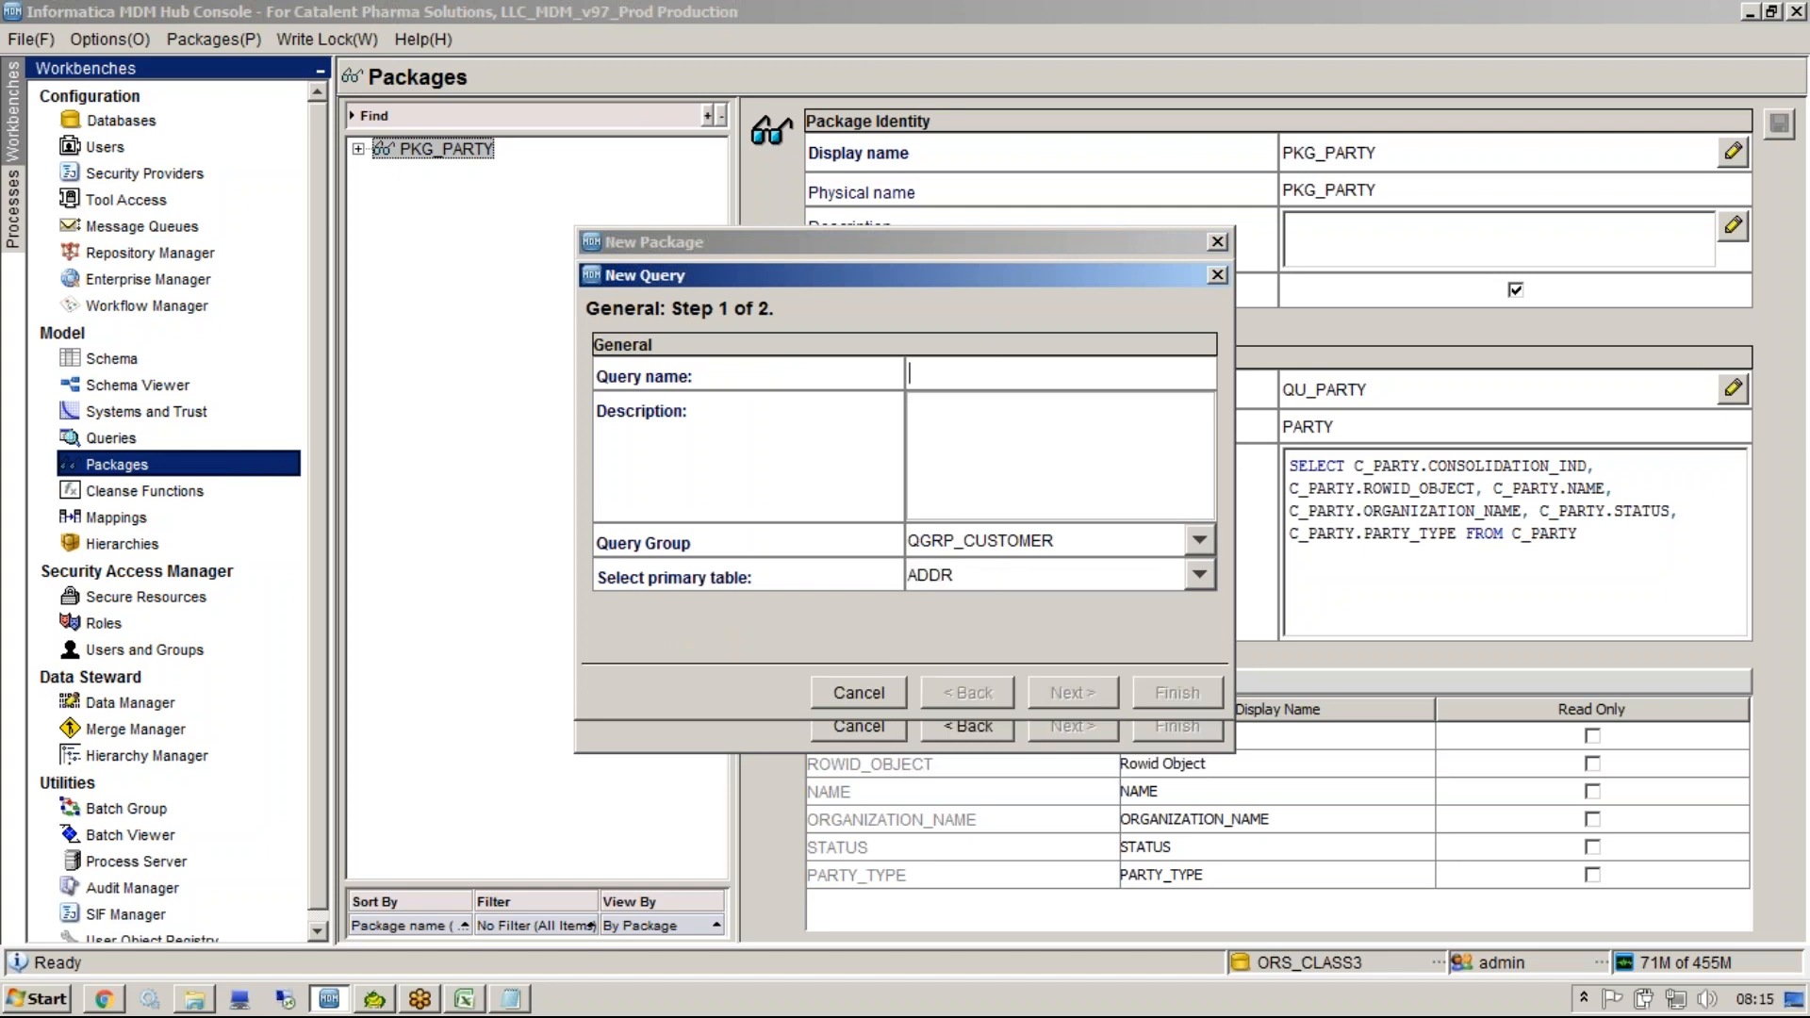
pyautogui.write('QU_ADDR')
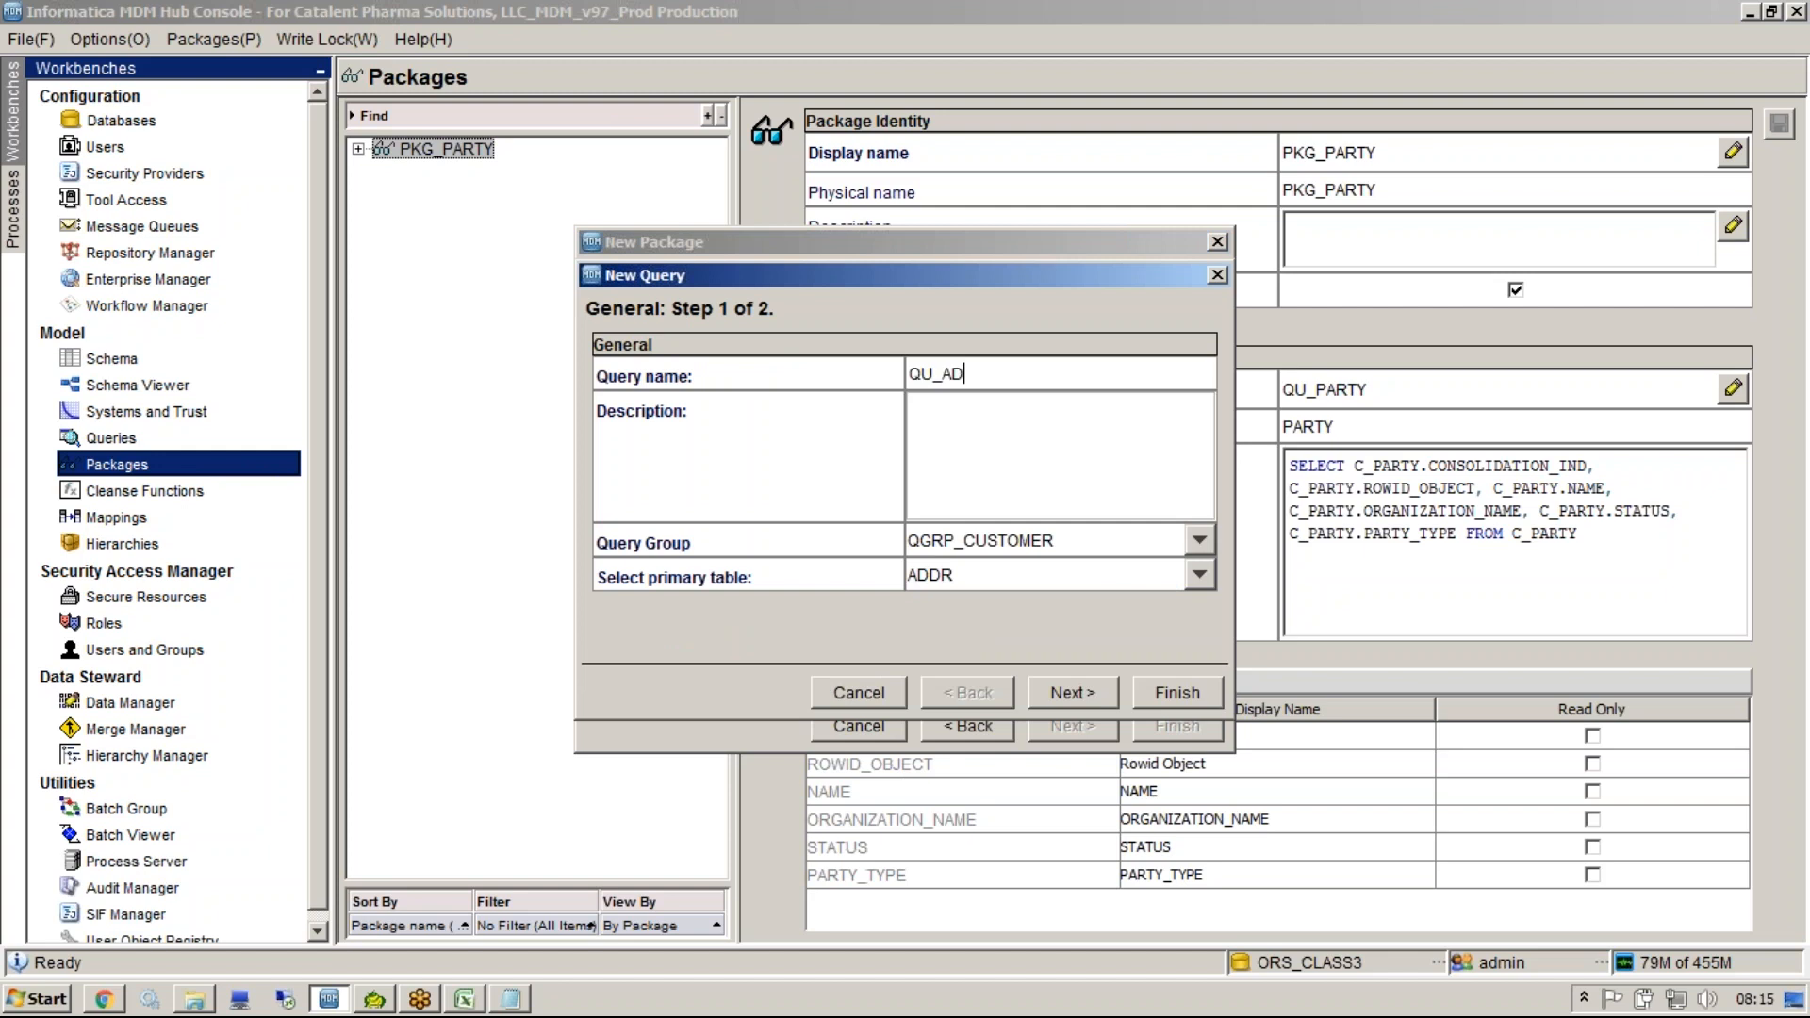
pyautogui.click(991, 473)
pyautogui.click(1055, 698)
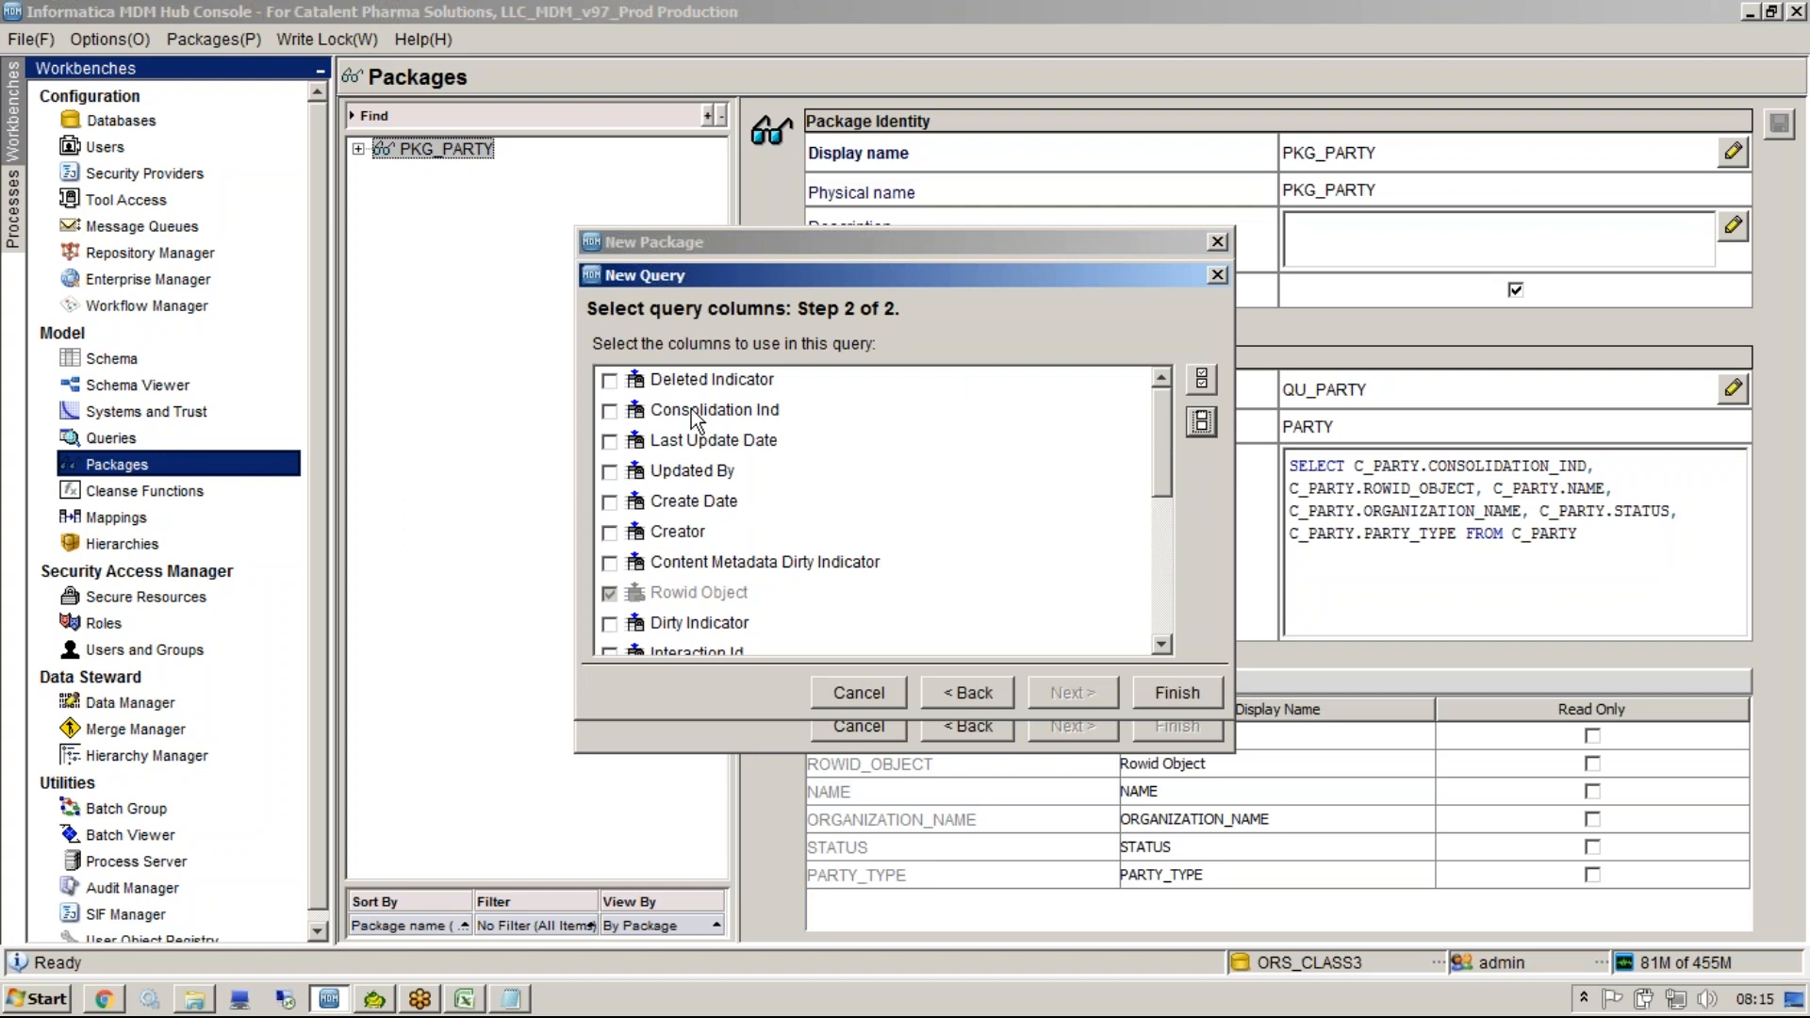
# Select Consolidation Ind, Party Id, Addr Name, Addr Line1, Addr Line2, State, City, Country and Postcode columns, then finish the query and package.
pyautogui.click(610, 411)
pyautogui.moveTo(1163, 455); pyautogui.dragTo(1157, 611)
pyautogui.click(610, 638)
pyautogui.click(609, 607)
pyautogui.click(610, 577)
pyautogui.click(609, 547)
pyautogui.click(610, 516)
pyautogui.click(610, 486)
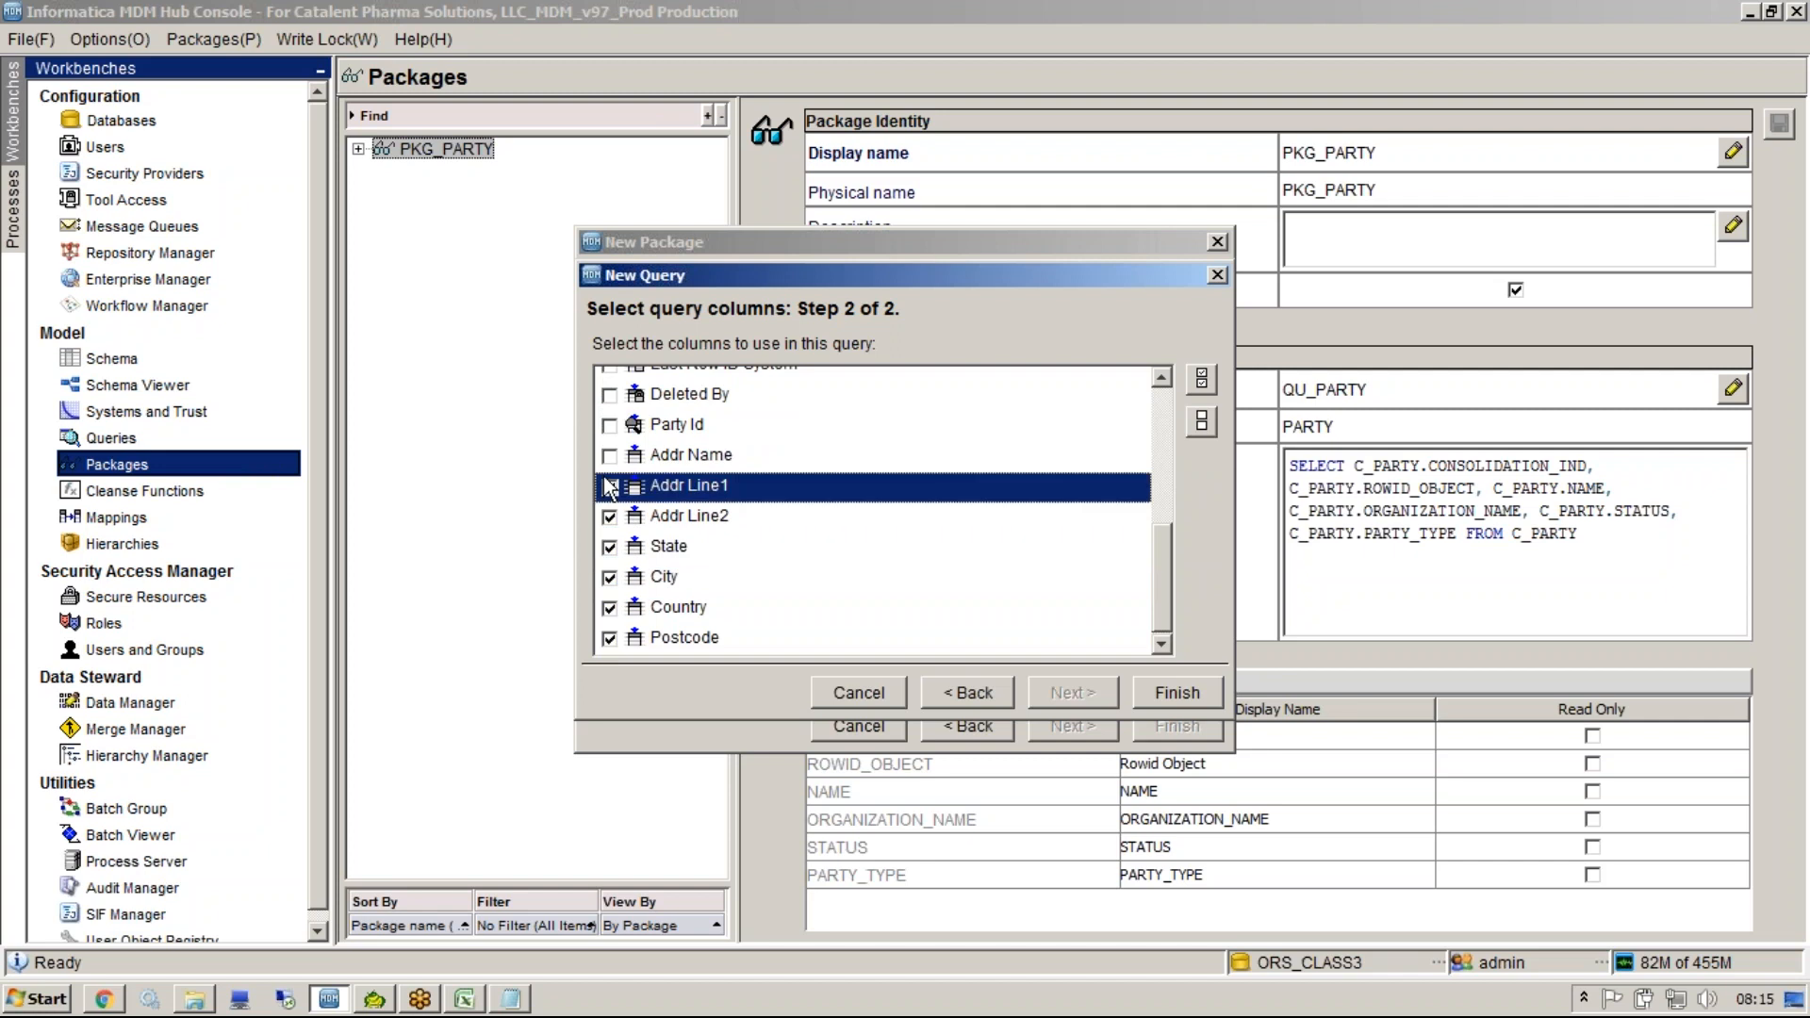
pyautogui.click(610, 456)
pyautogui.click(610, 425)
pyautogui.moveTo(1159, 605); pyautogui.dragTo(1161, 439)
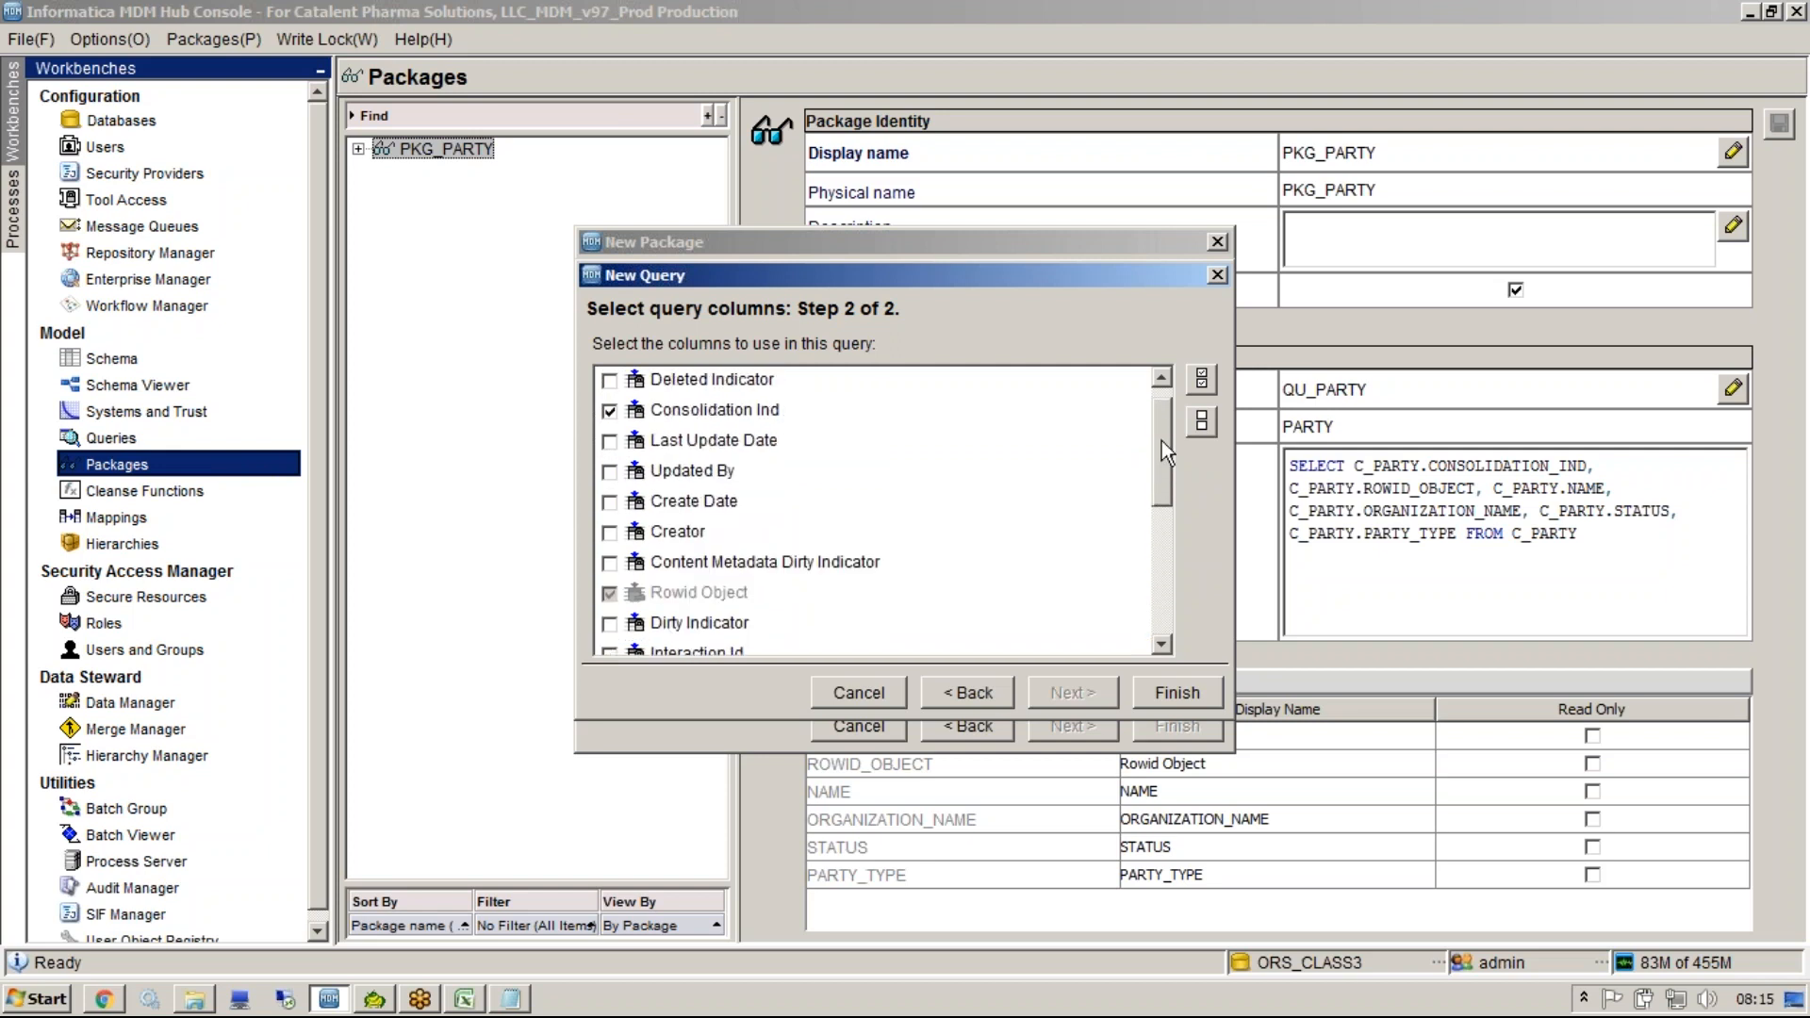
pyautogui.click(1171, 689)
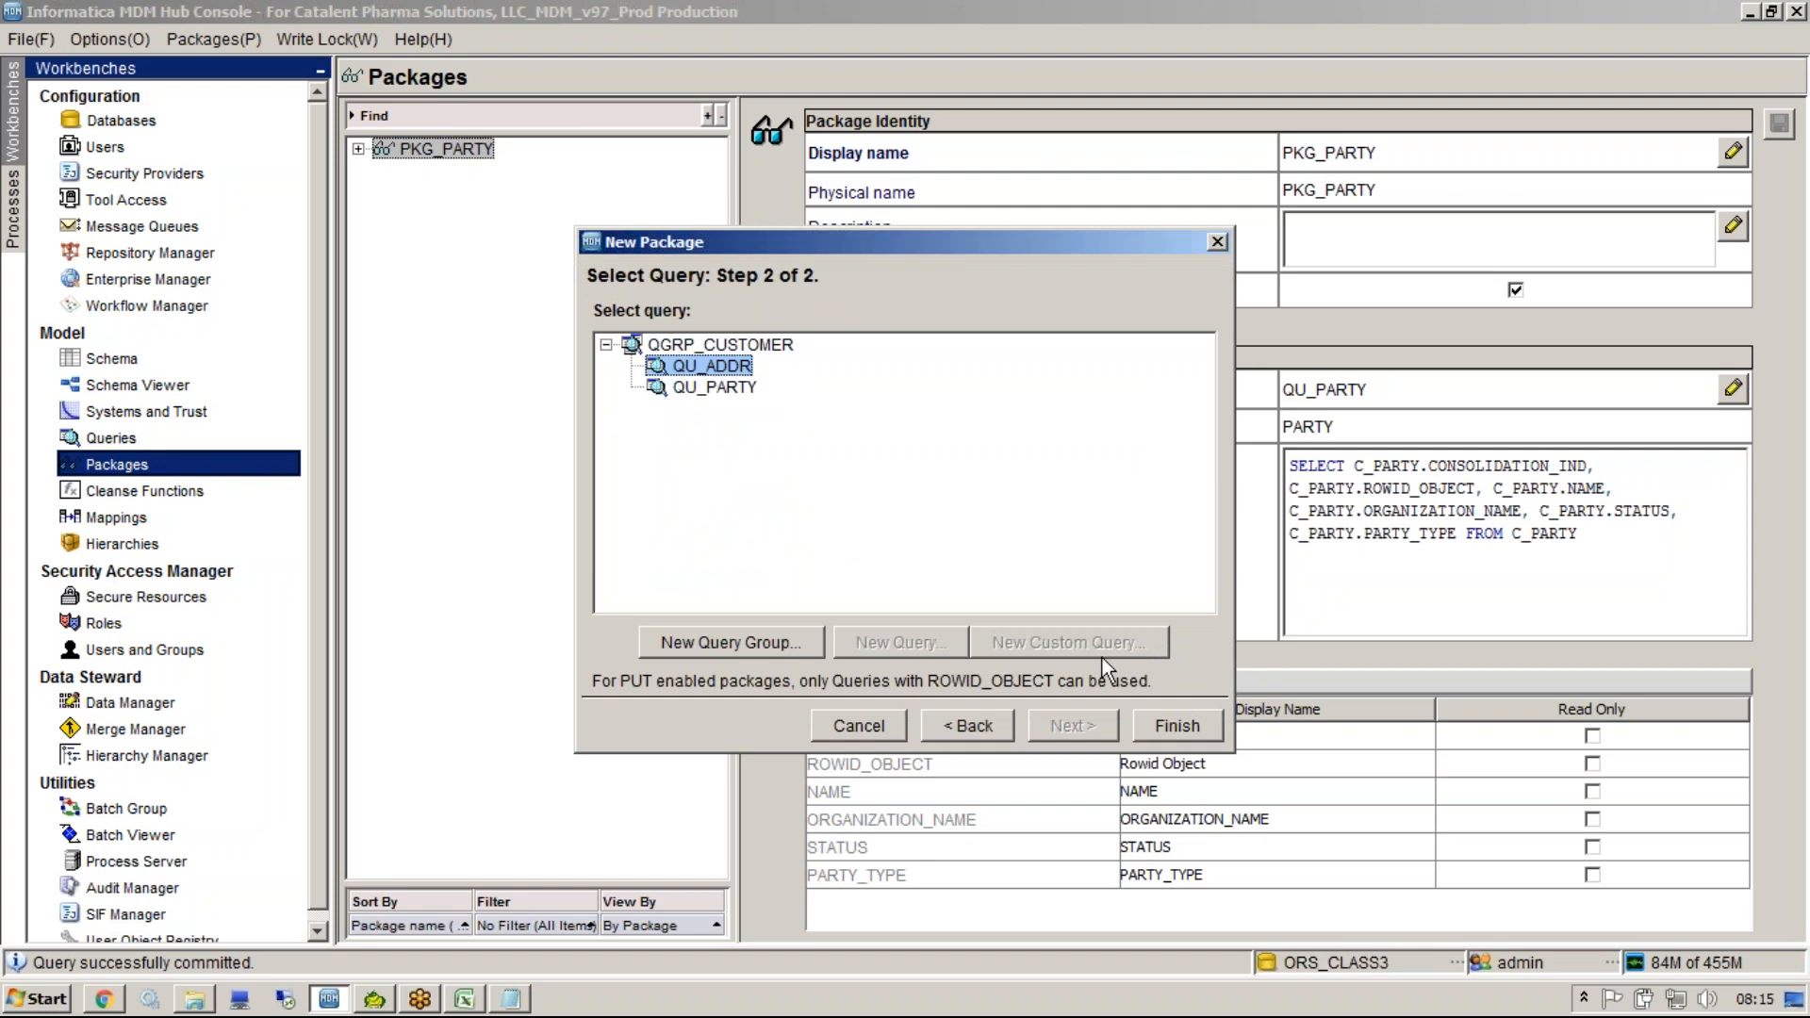
pyautogui.click(1155, 726)
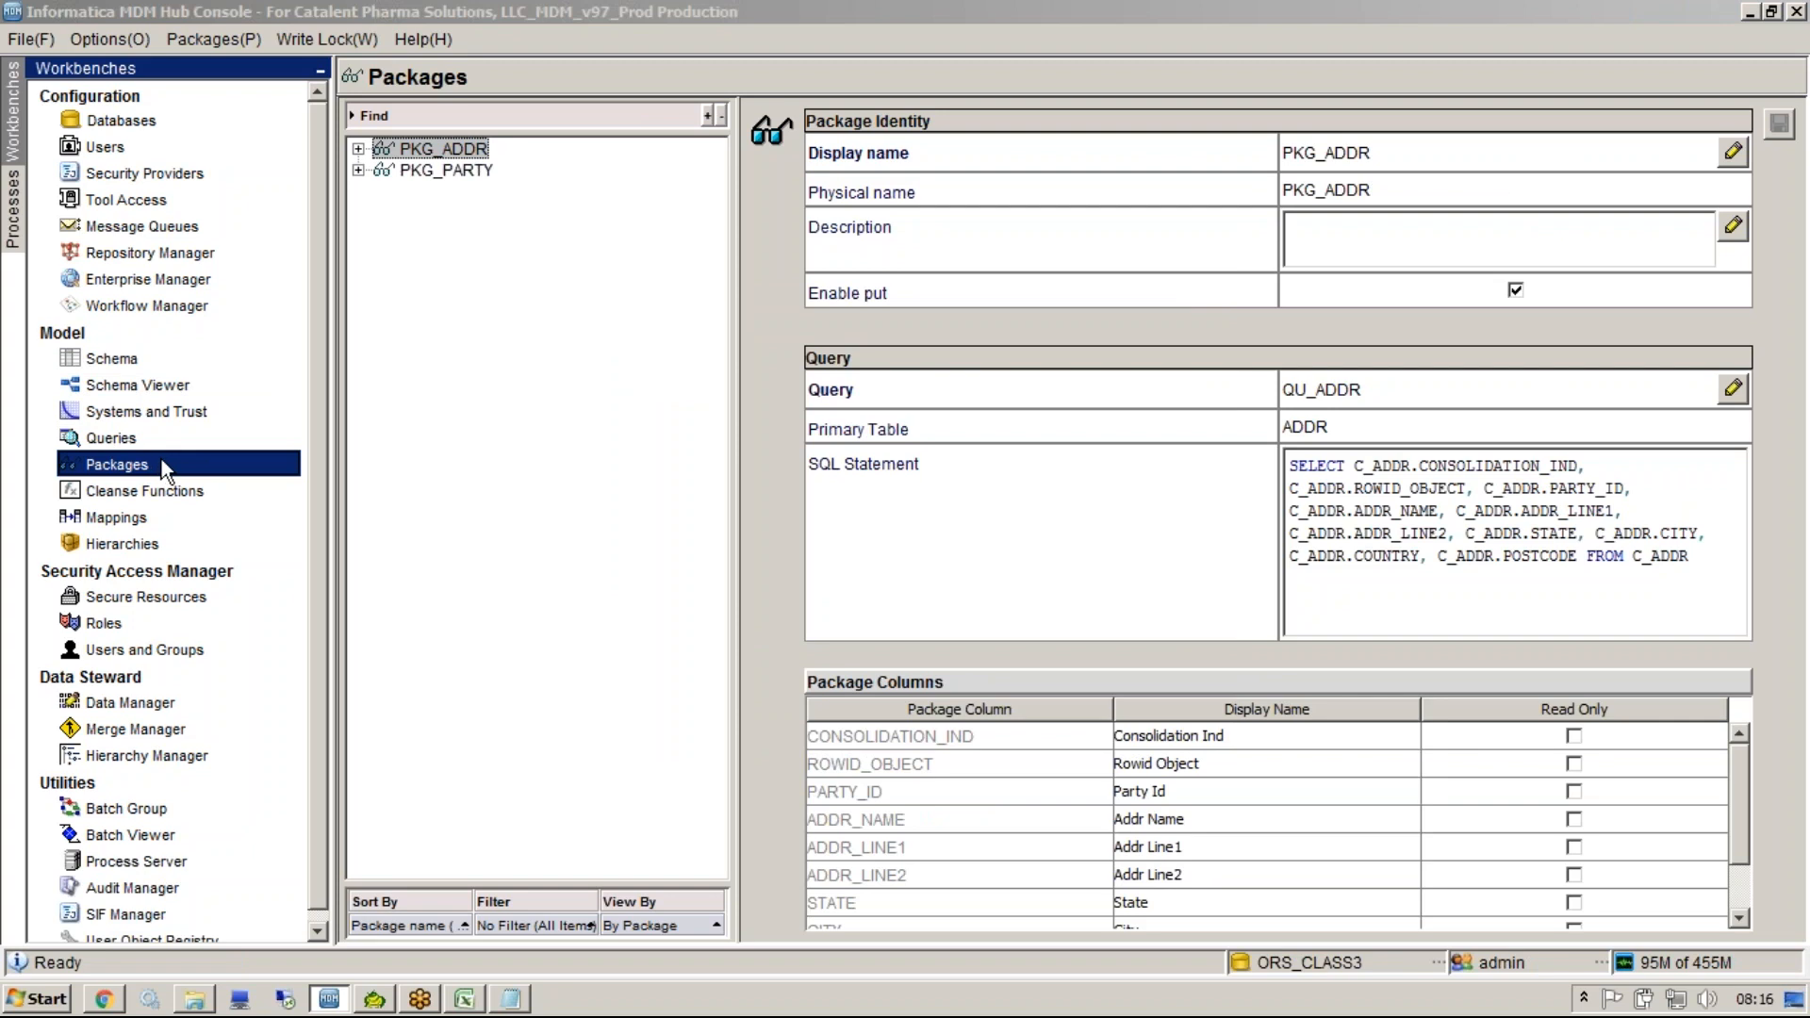
# Create a new package PKG_CONTACTS and continue to query selection.
pyautogui.rightClick(440, 269)
pyautogui.click(530, 280)
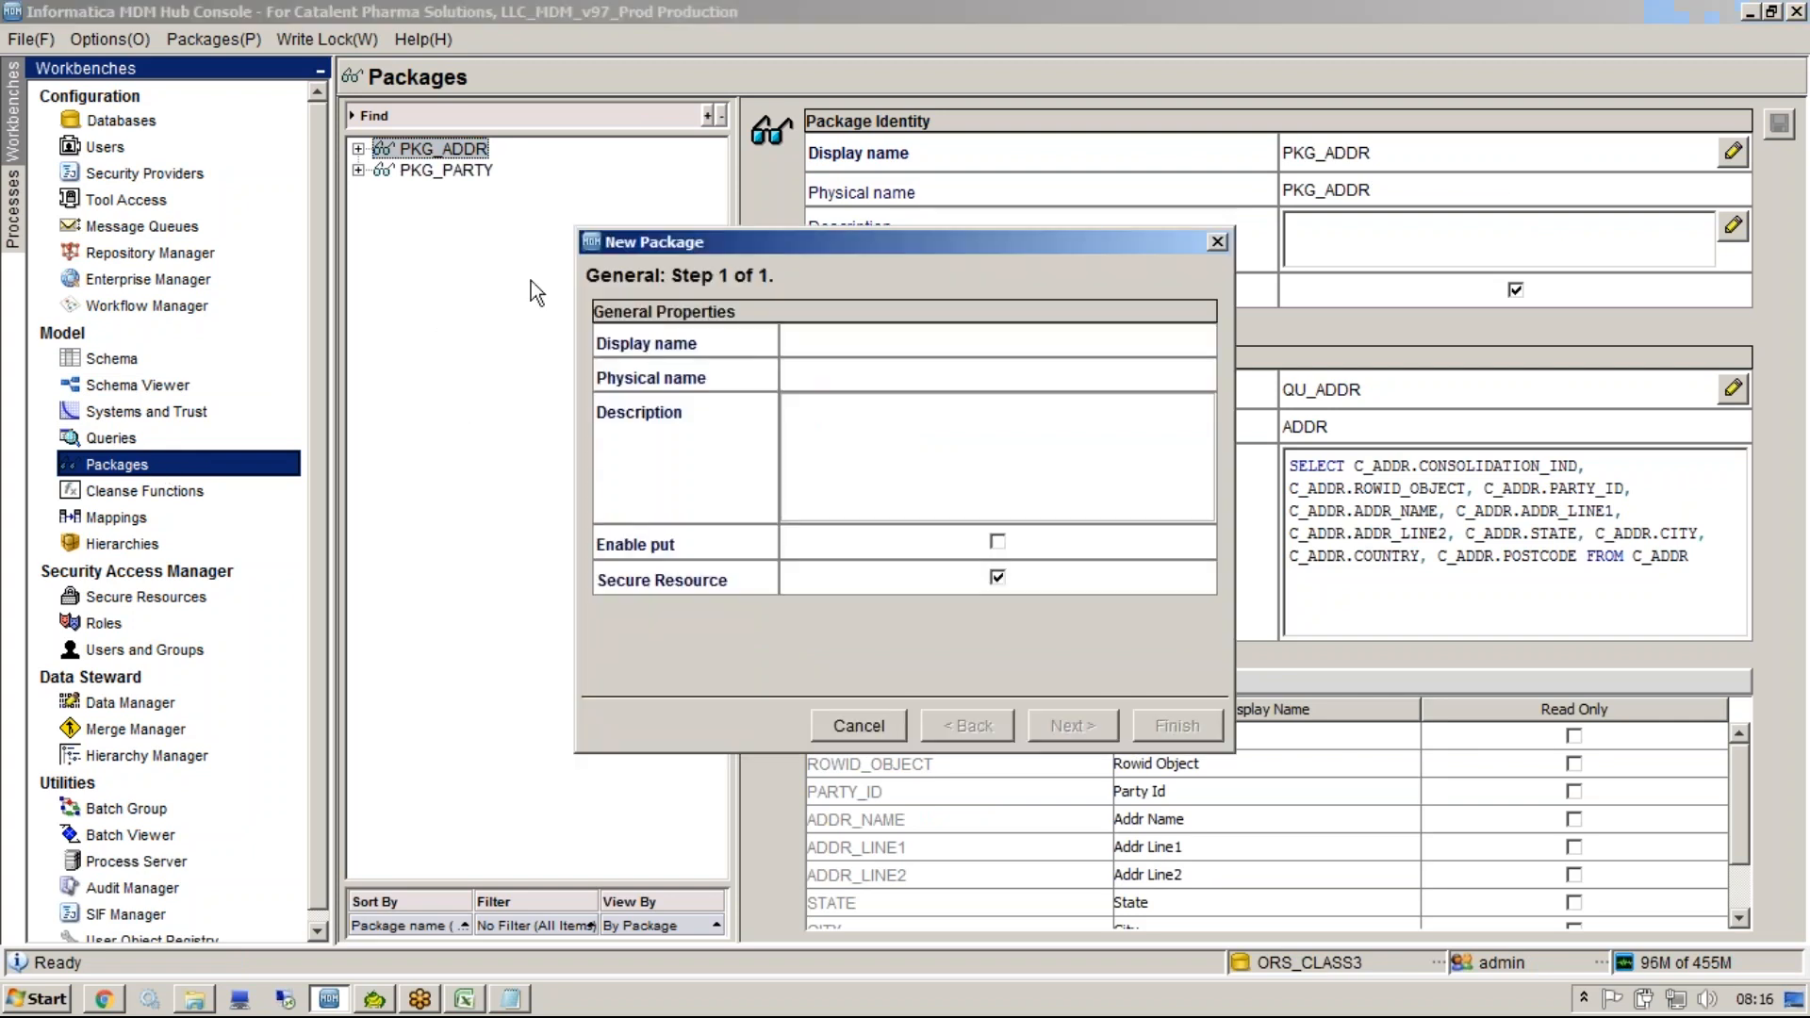
pyautogui.write('PKG_CONTACT')
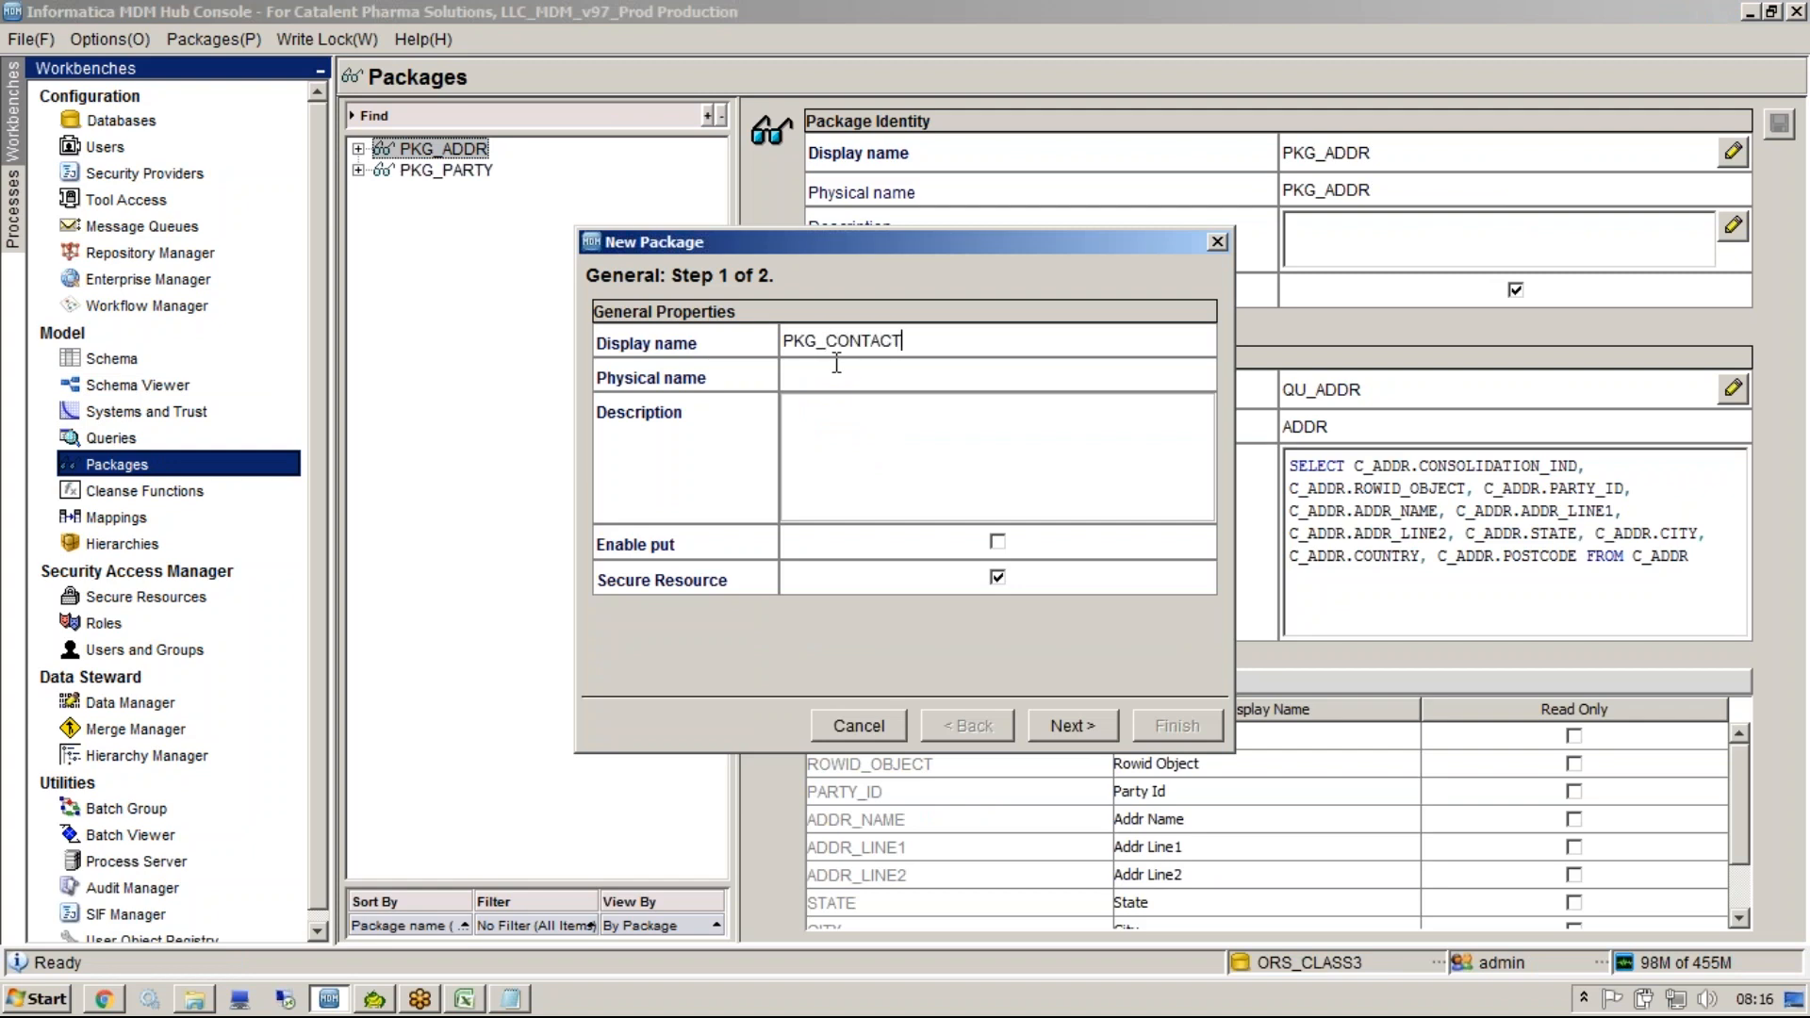
pyautogui.write('S')
pyautogui.click(915, 455)
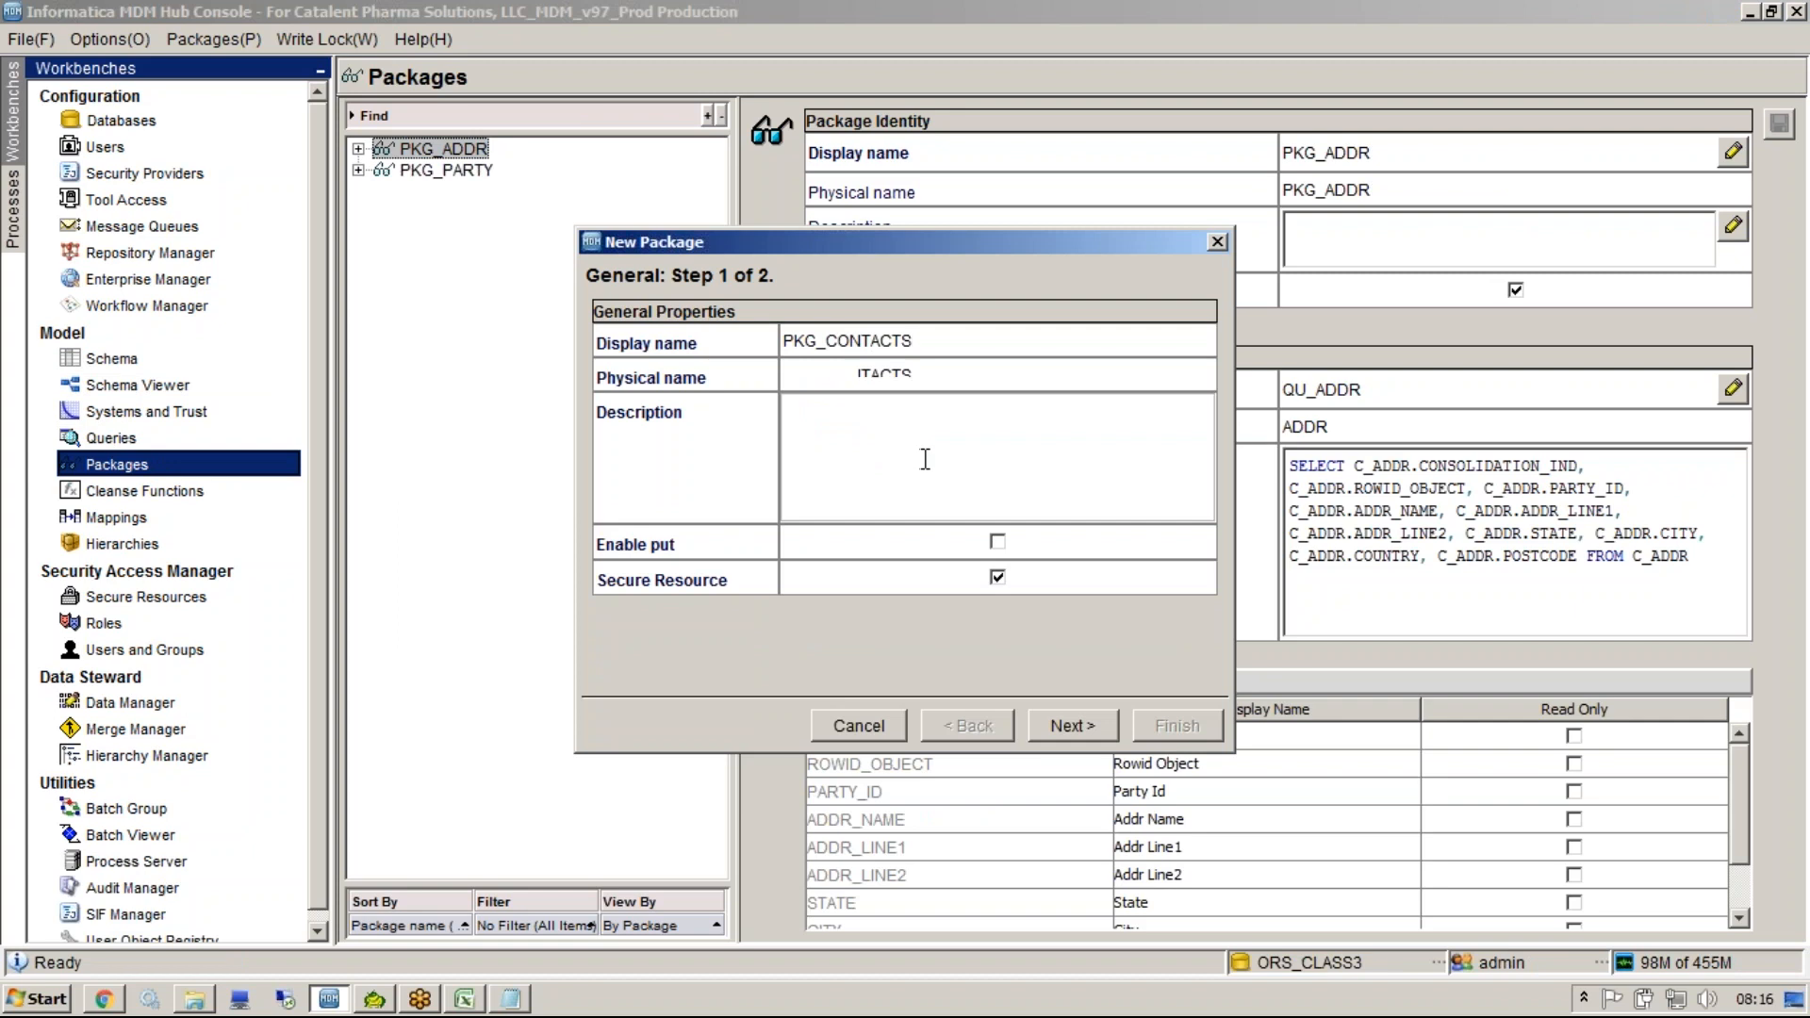
pyautogui.click(1075, 724)
# Start a new query QU_CONTACTS in QGRP_CUSTOMER with CONTACTS as the primary table.
pyautogui.click(606, 345)
pyautogui.click(718, 345)
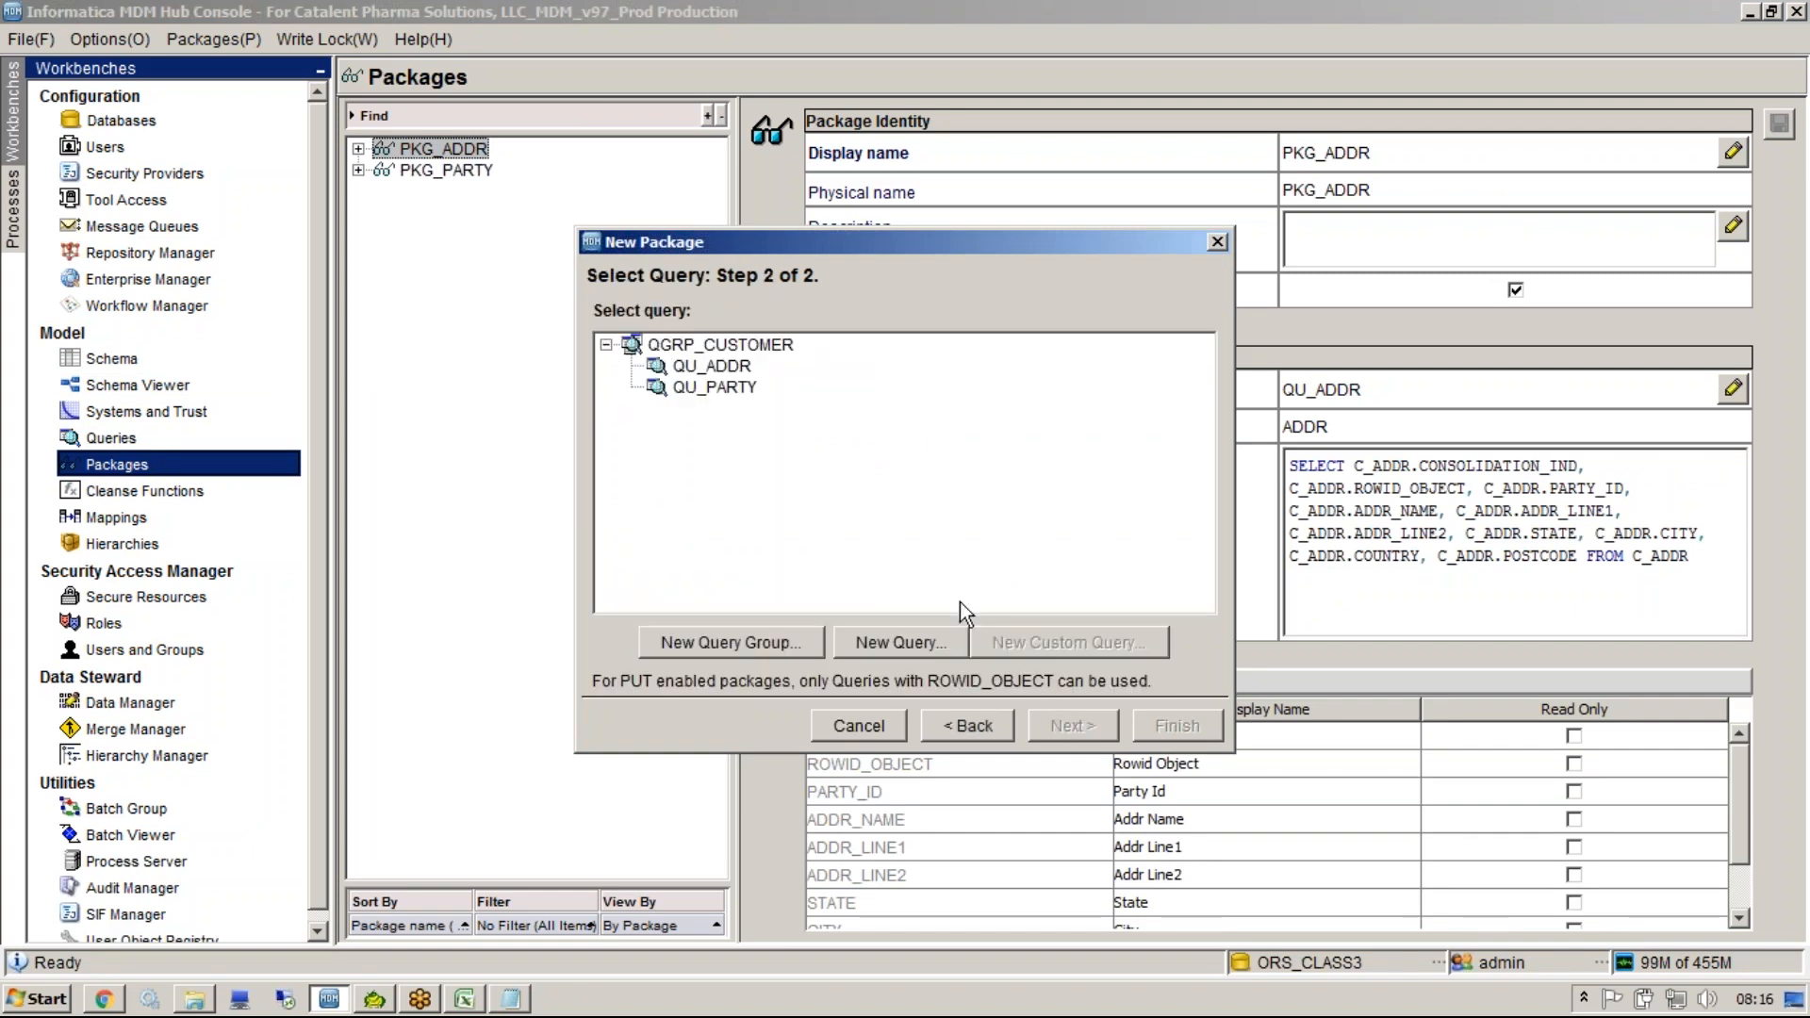
pyautogui.click(903, 648)
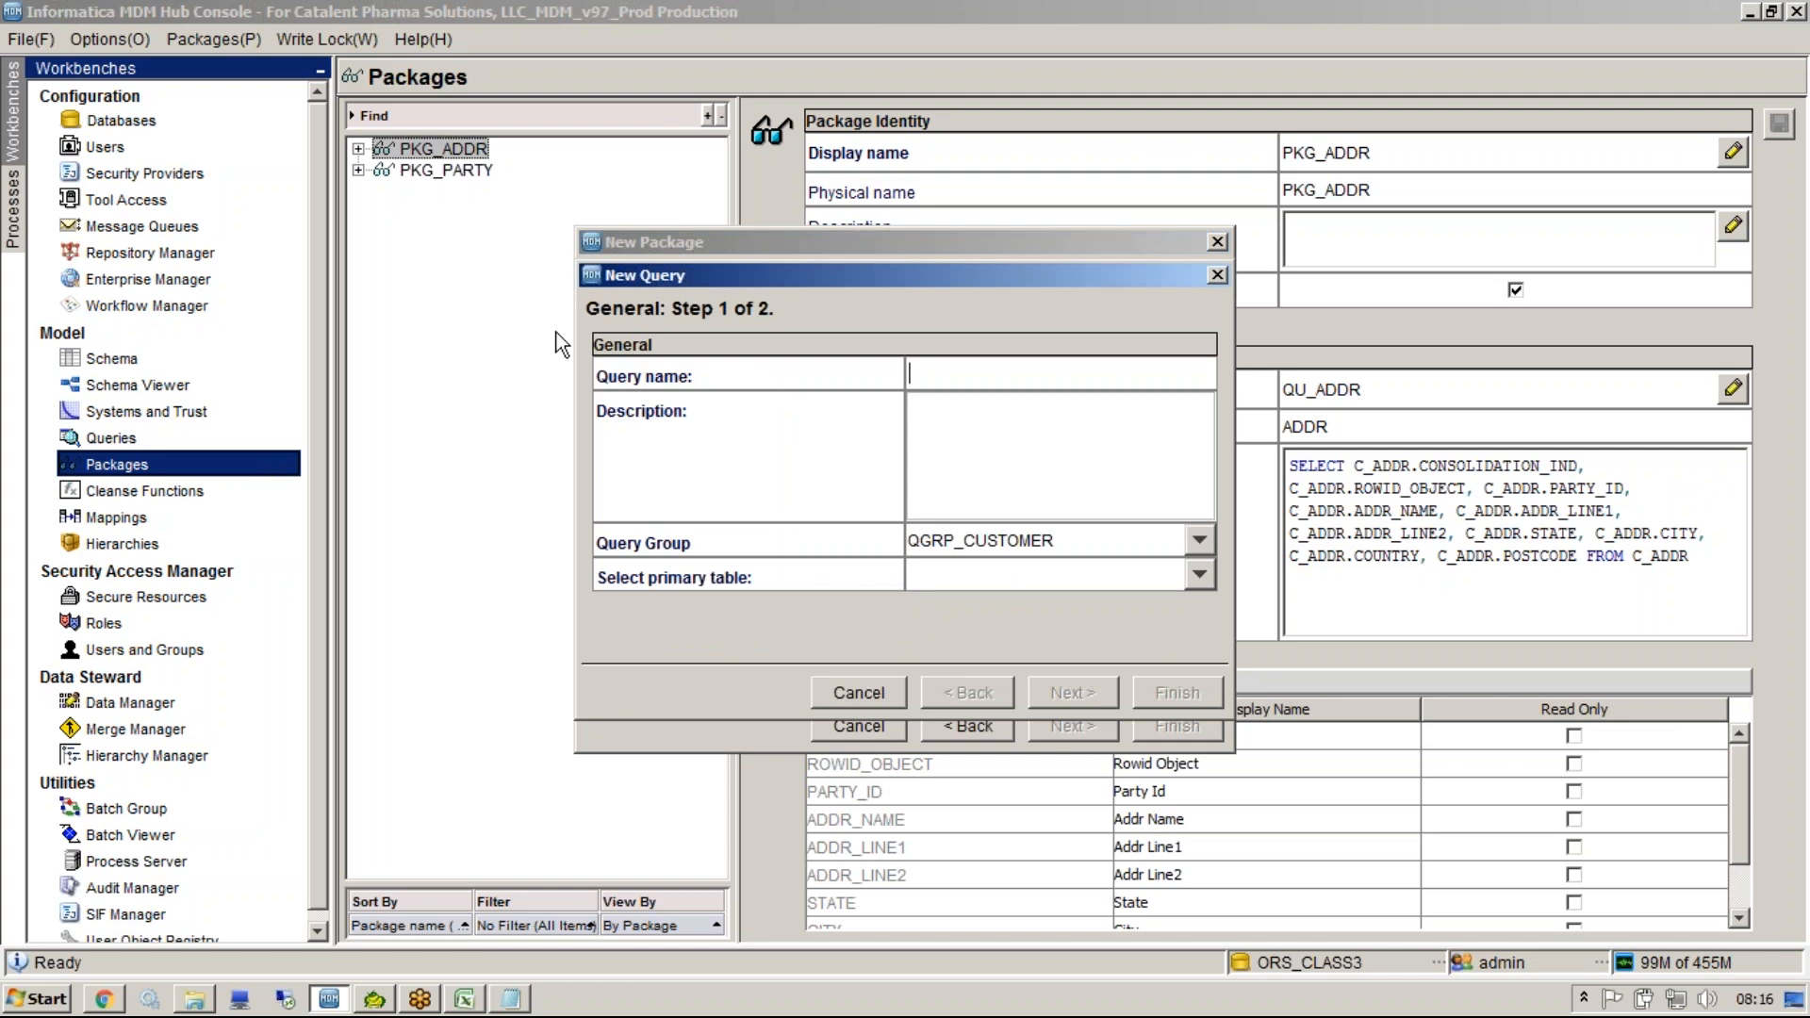
pyautogui.write('QU_CO')
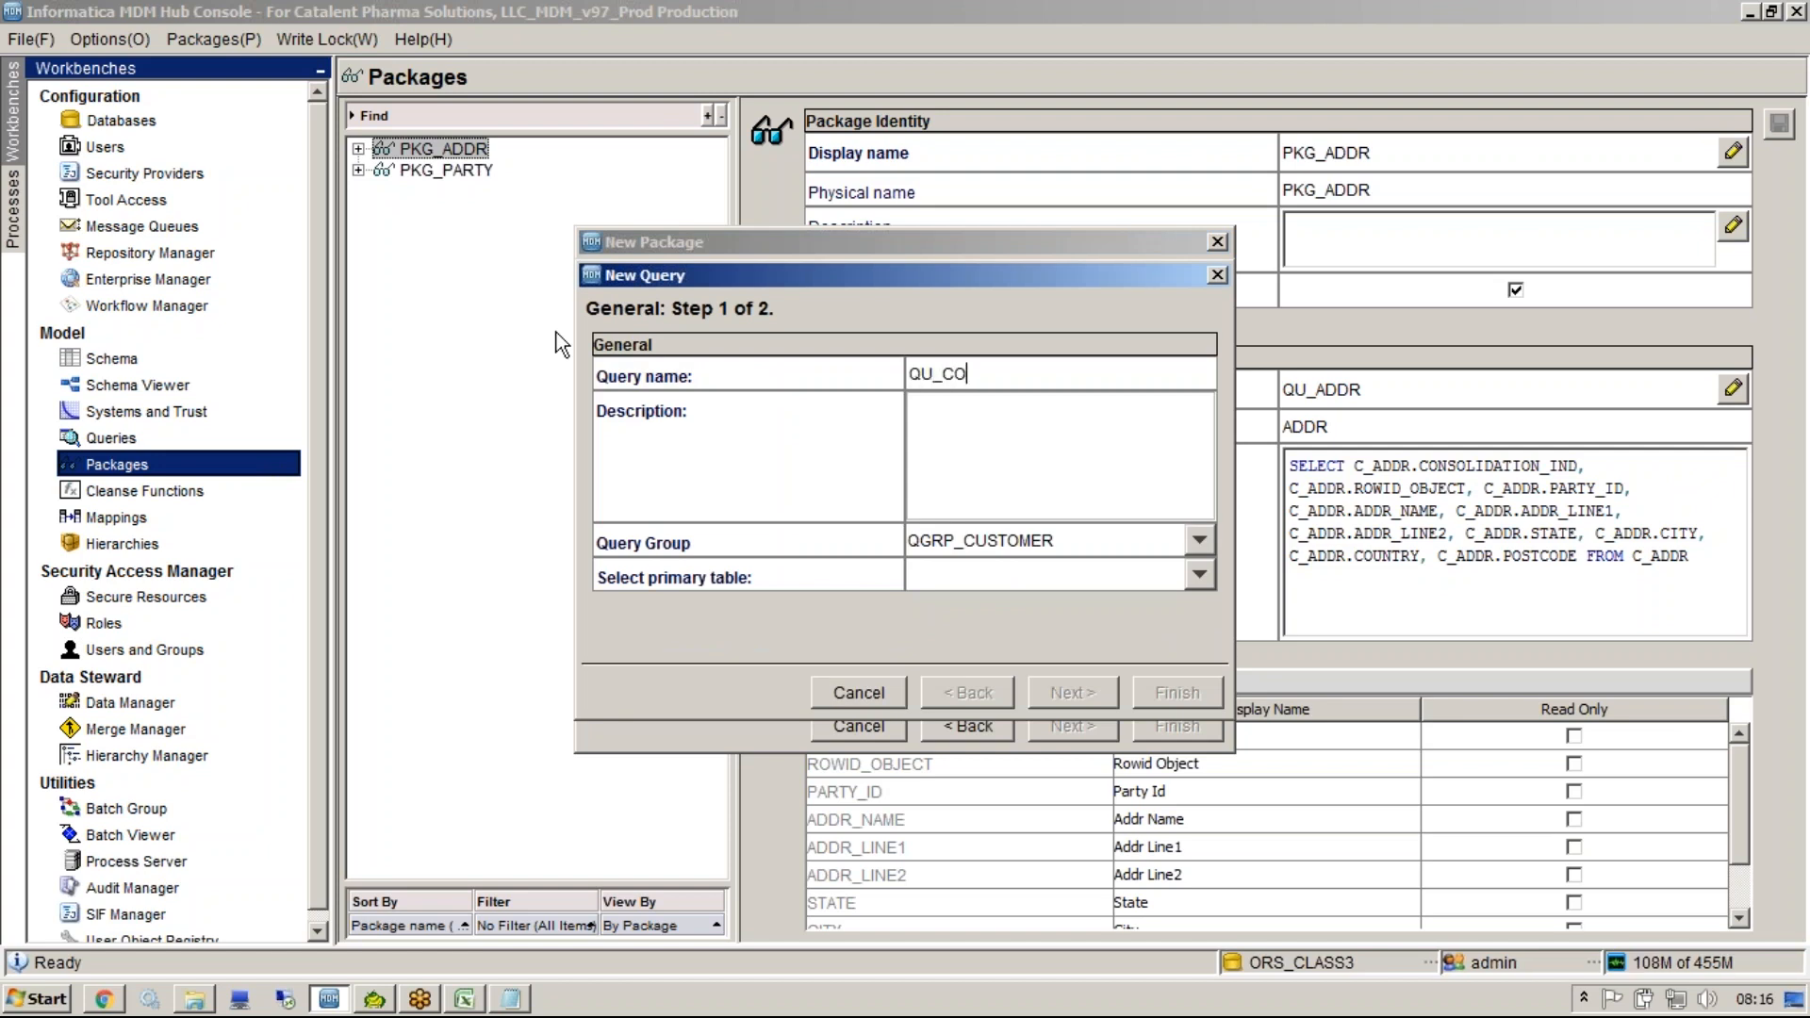
pyautogui.write('NTACTS')
pyautogui.click(976, 573)
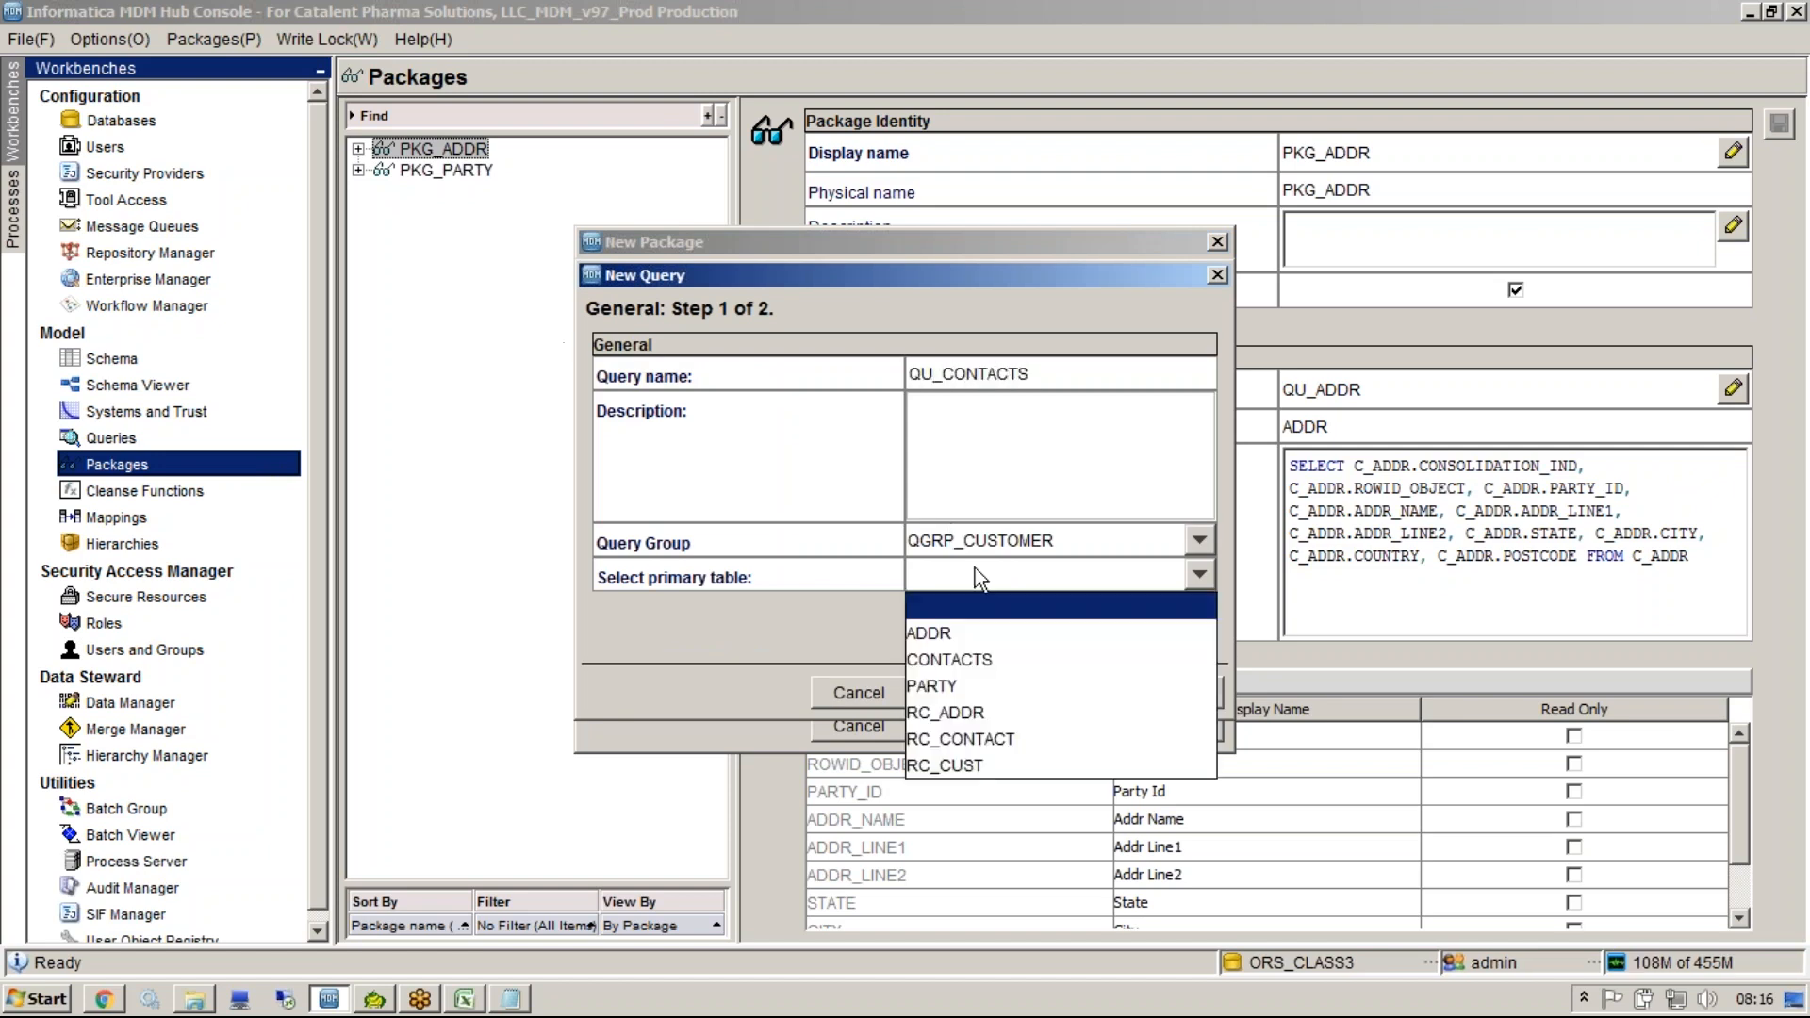
pyautogui.click(1001, 659)
pyautogui.click(1088, 696)
# Select Consolidation Ind, Party Id, Initials, name, Gender, Phone No, Email Id, Fax No and Dob columns, then finish the query and package.
pyautogui.click(1207, 424)
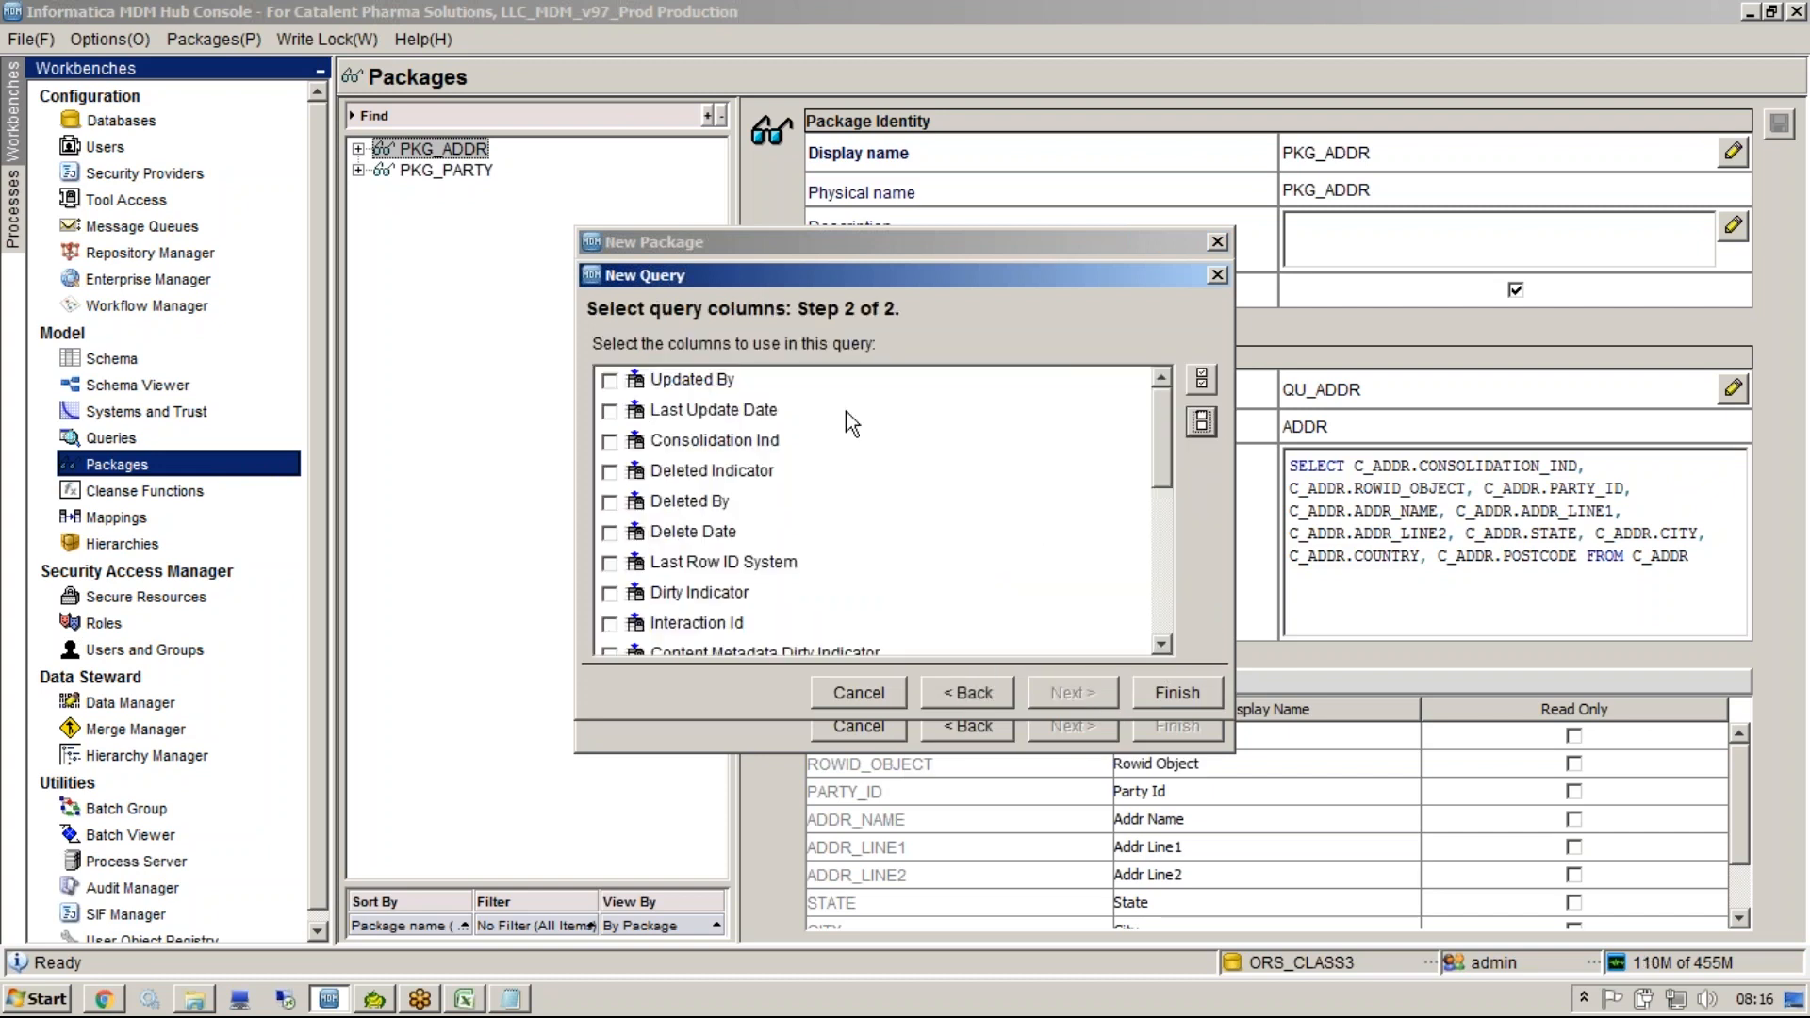
pyautogui.click(609, 442)
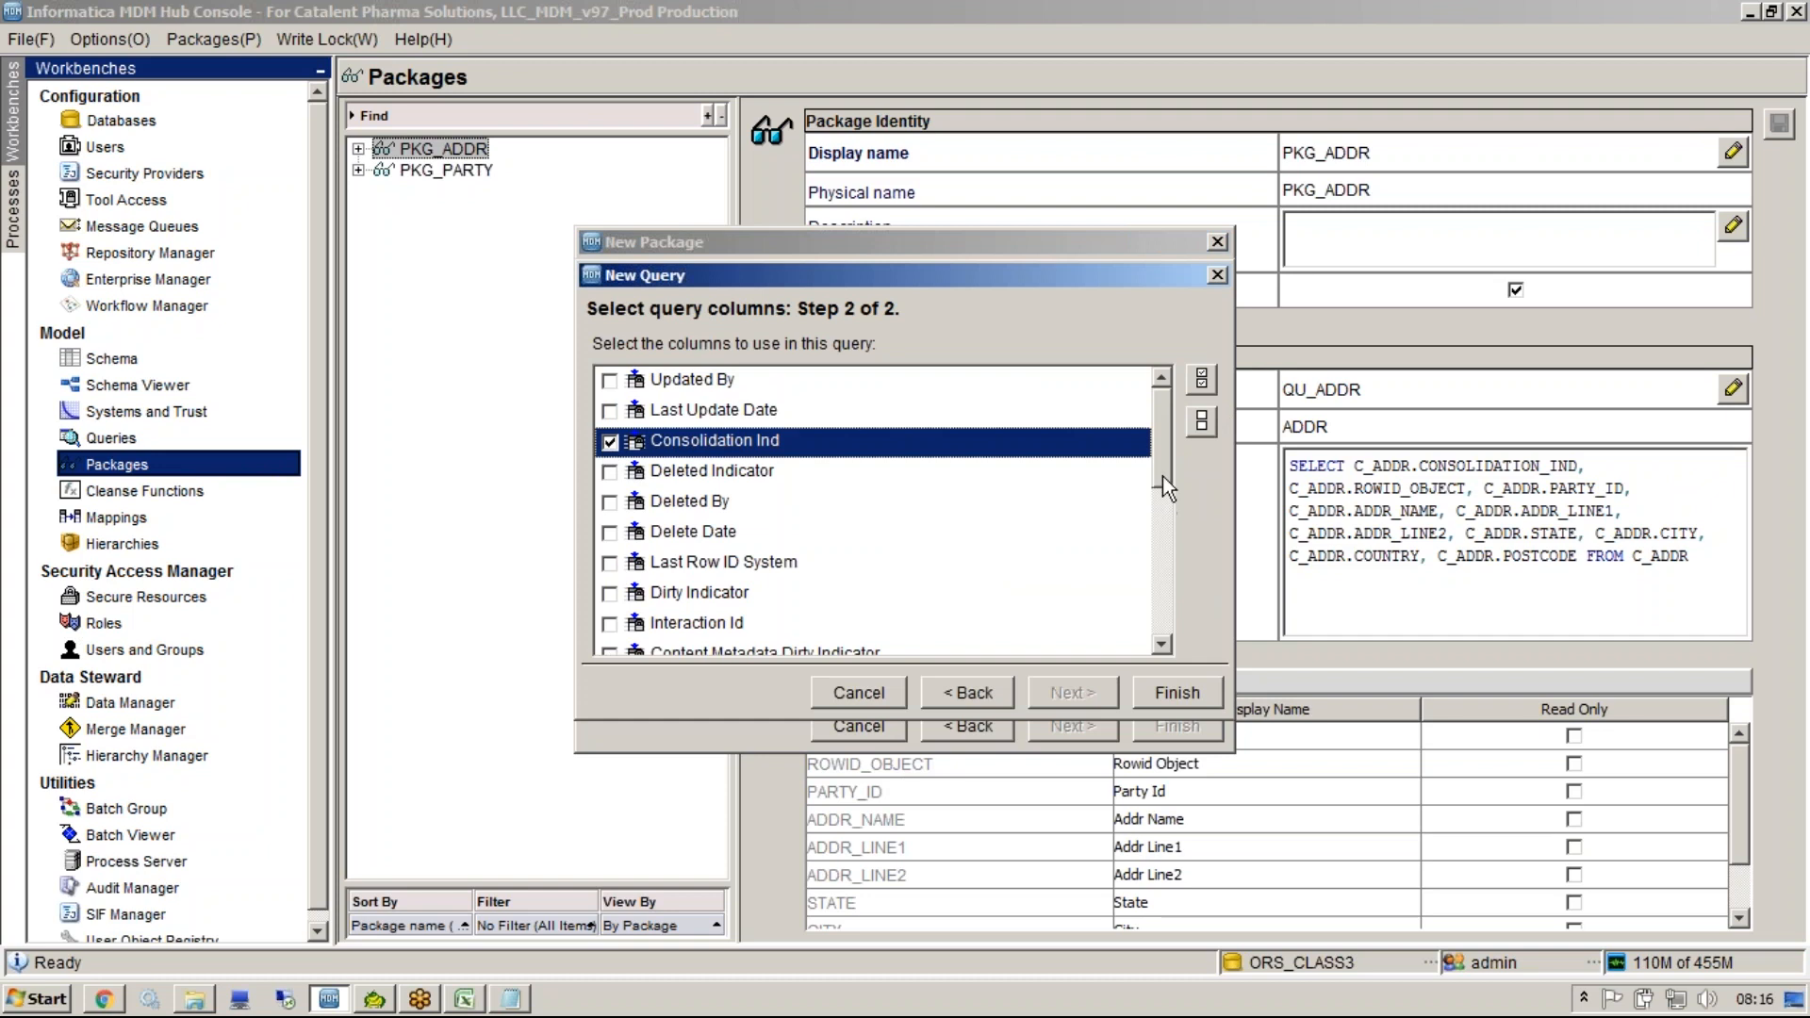
pyautogui.moveTo(1161, 470); pyautogui.dragTo(1157, 544)
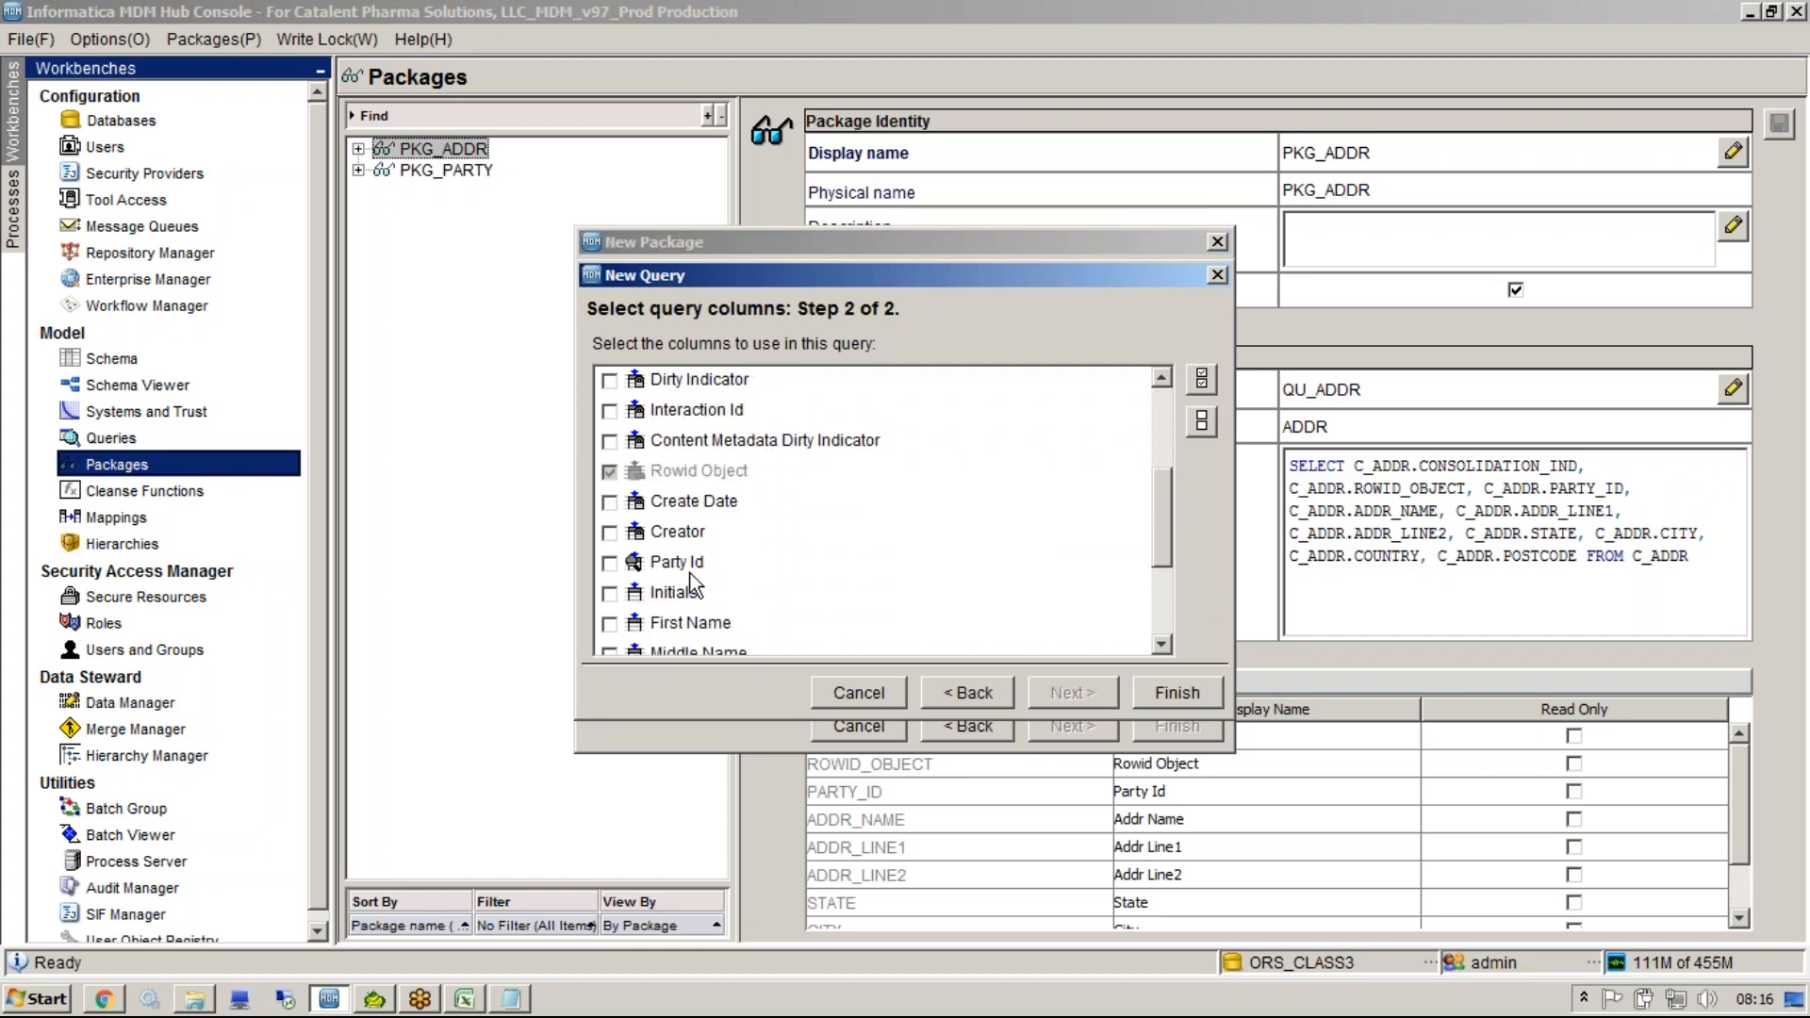
pyautogui.click(610, 564)
pyautogui.click(610, 594)
pyautogui.click(610, 624)
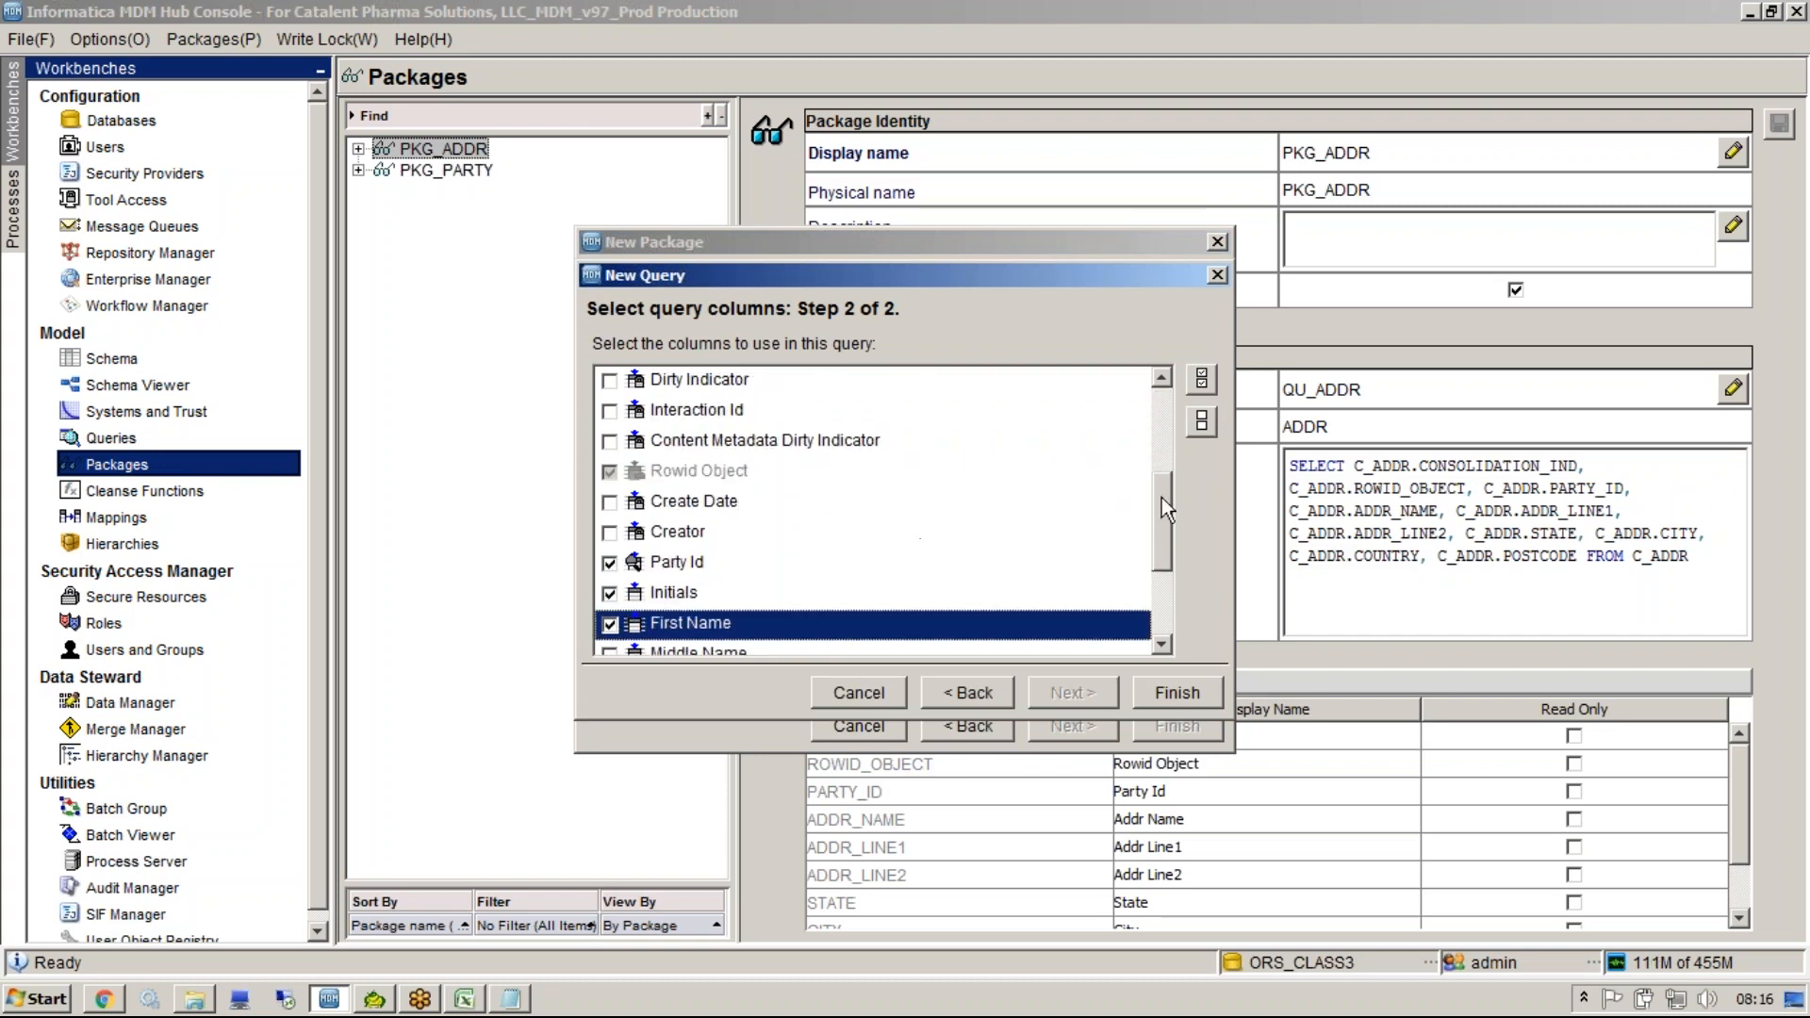
pyautogui.moveTo(1162, 498); pyautogui.dragTo(1162, 585)
pyautogui.click(609, 455)
pyautogui.click(609, 485)
pyautogui.click(609, 517)
pyautogui.click(609, 546)
pyautogui.click(610, 576)
pyautogui.click(610, 607)
pyautogui.click(610, 638)
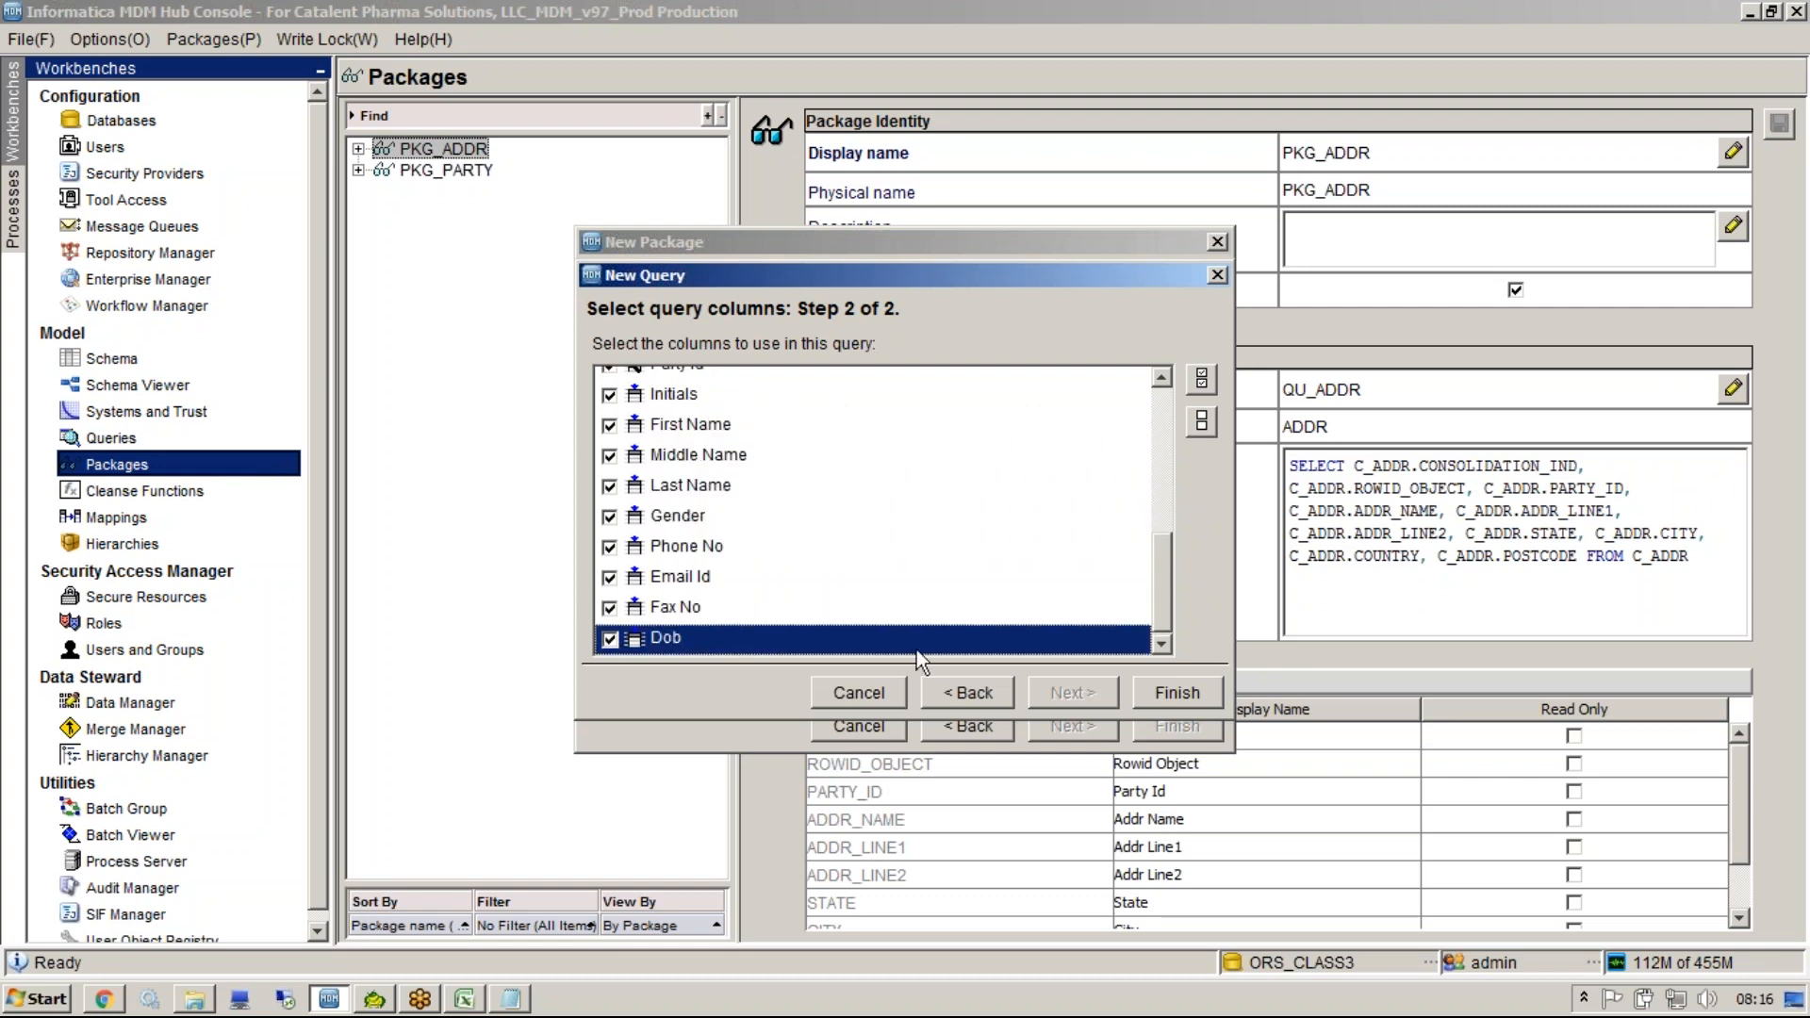
pyautogui.click(1168, 693)
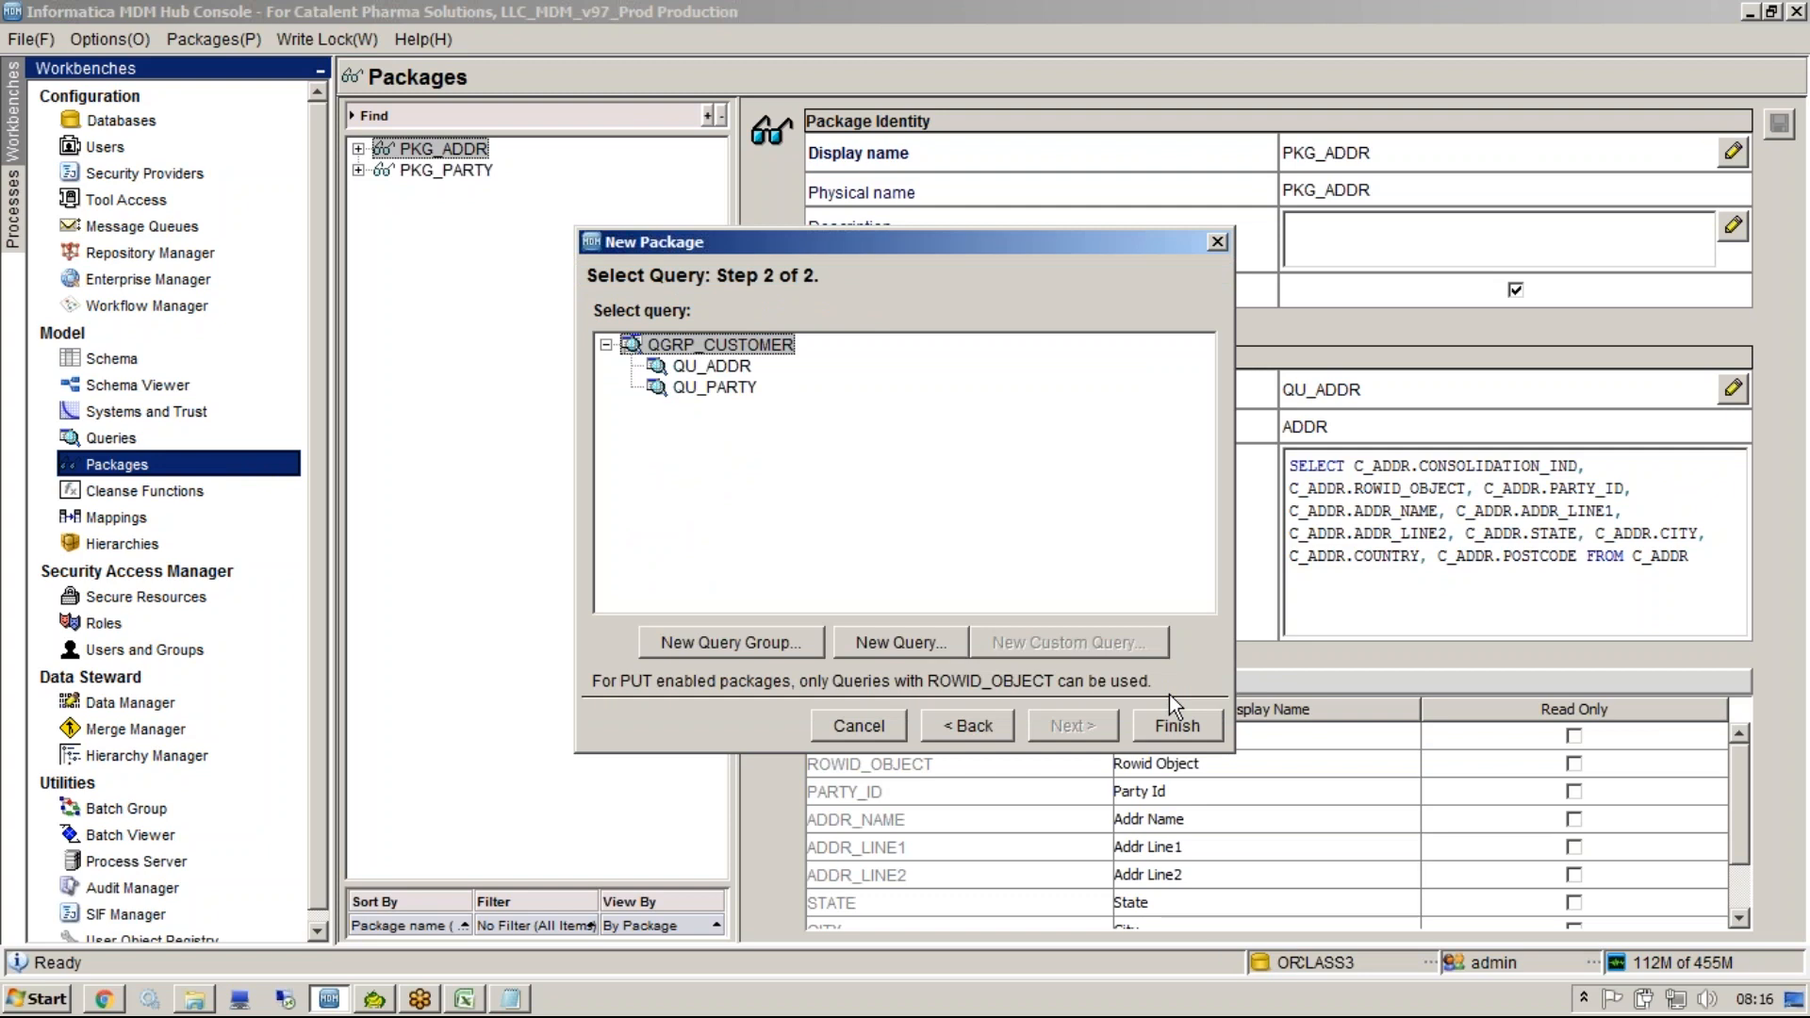
pyautogui.click(1169, 722)
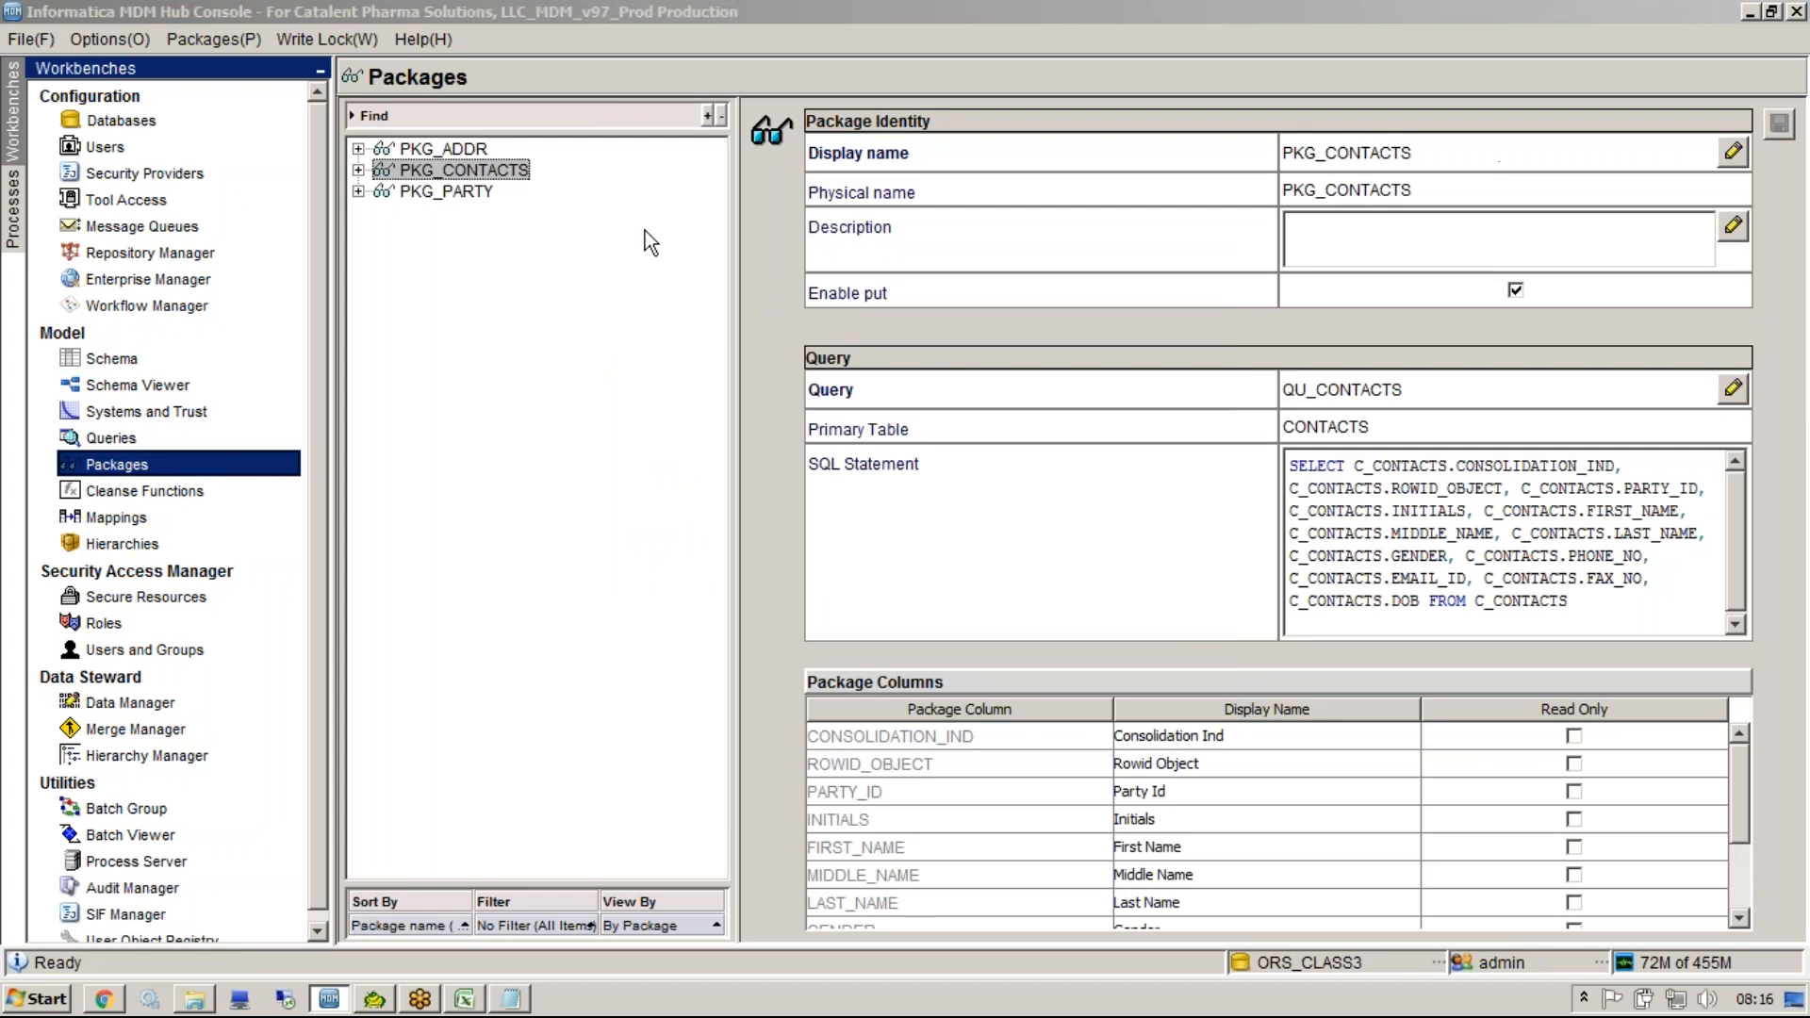
# Review the definitions of the PKG_ADDR, PKG_CONTACTS and PKG_PARTY packages.
pyautogui.click(434, 149)
pyautogui.click(443, 169)
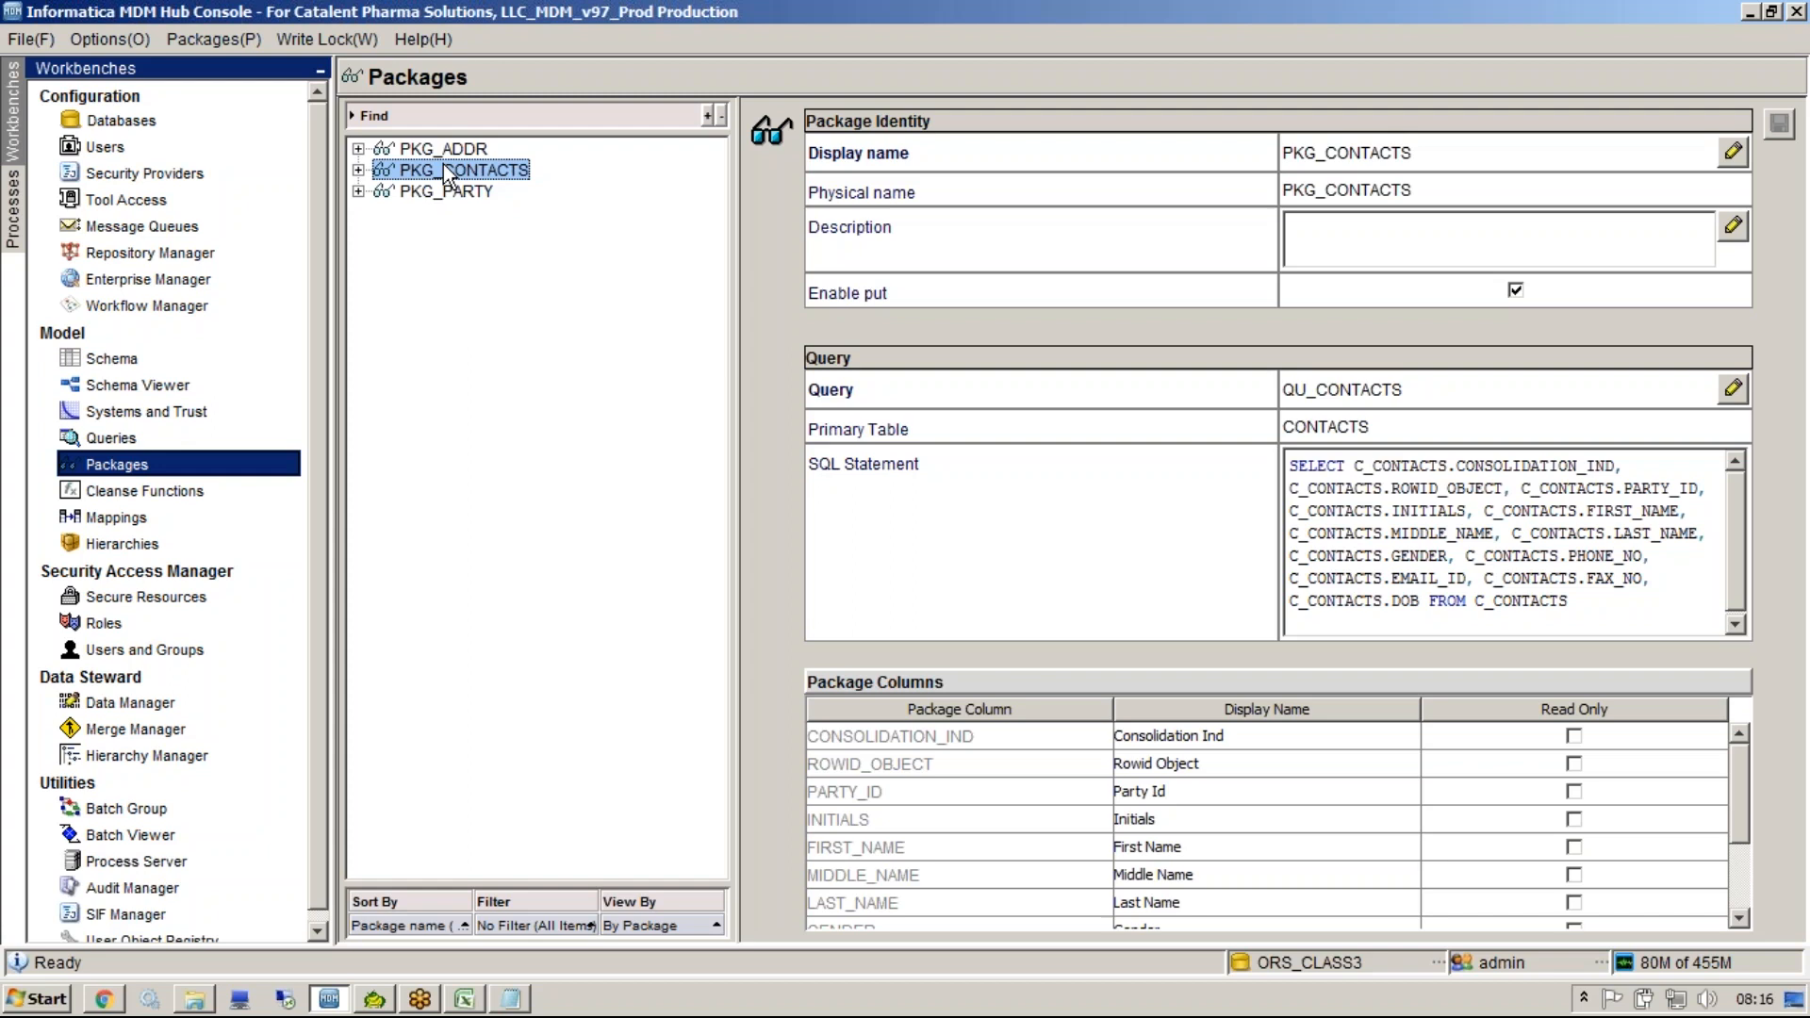
pyautogui.click(429, 151)
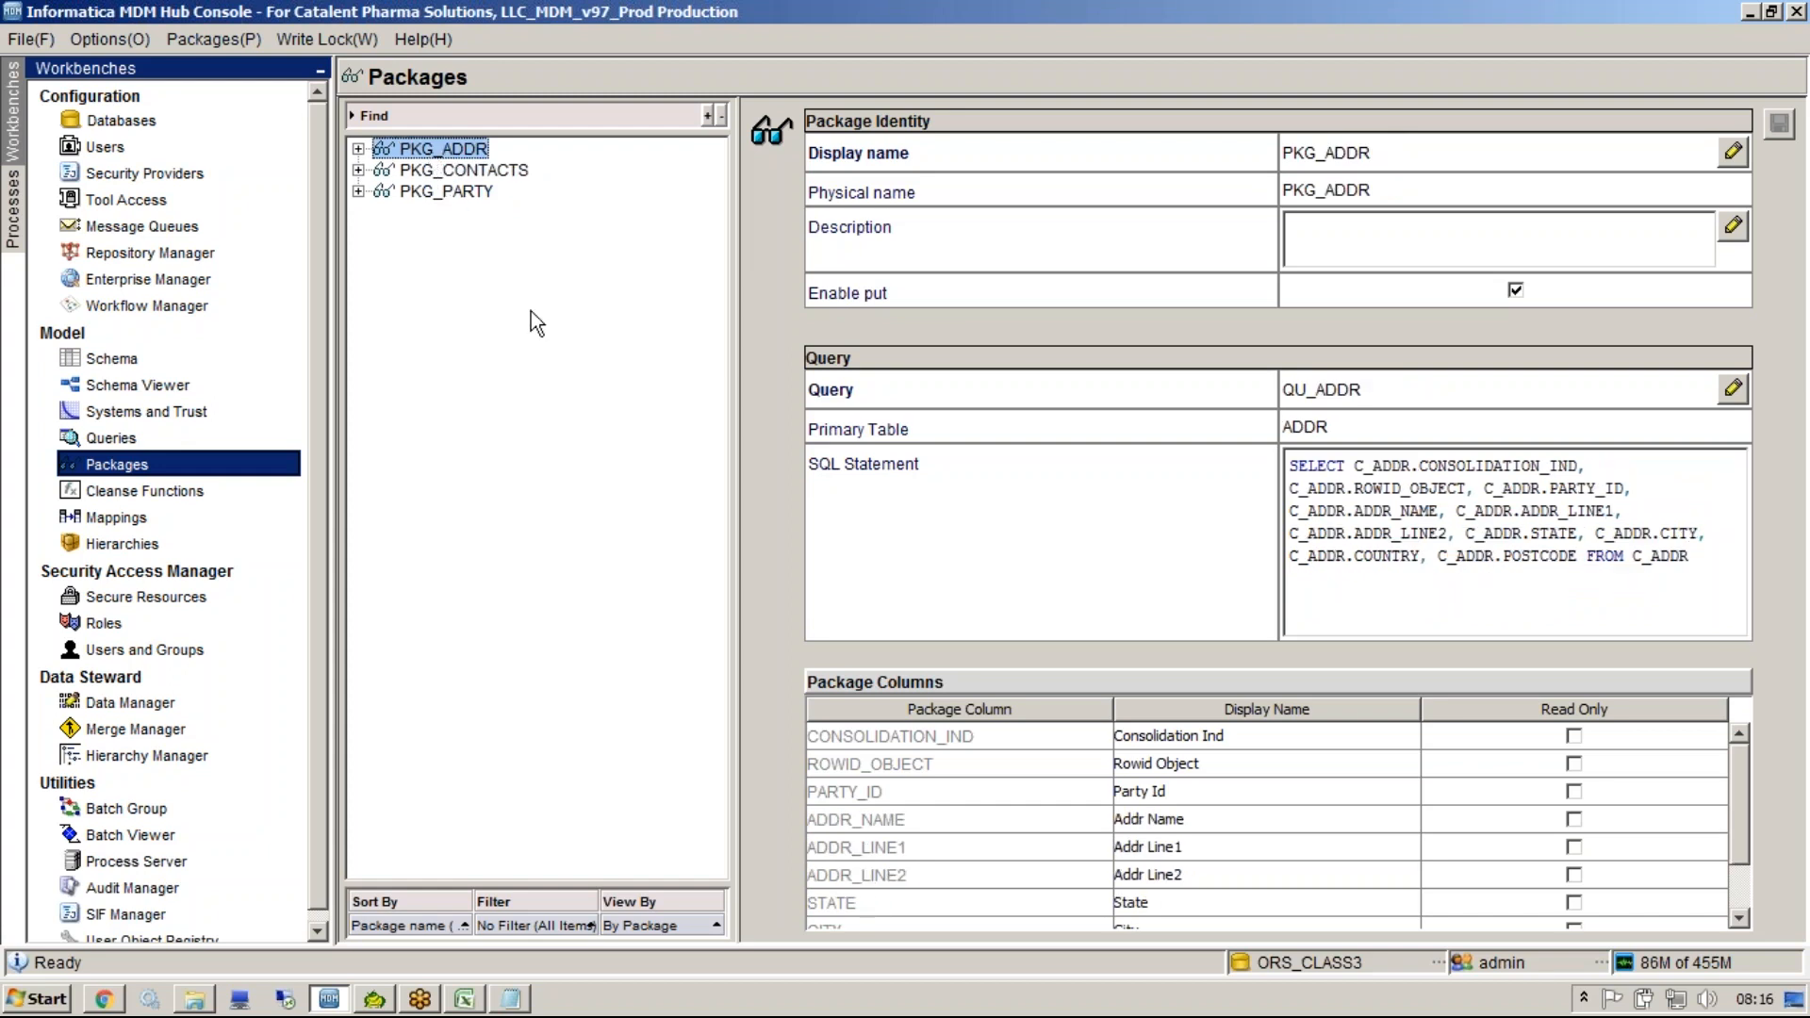
pyautogui.click(445, 191)
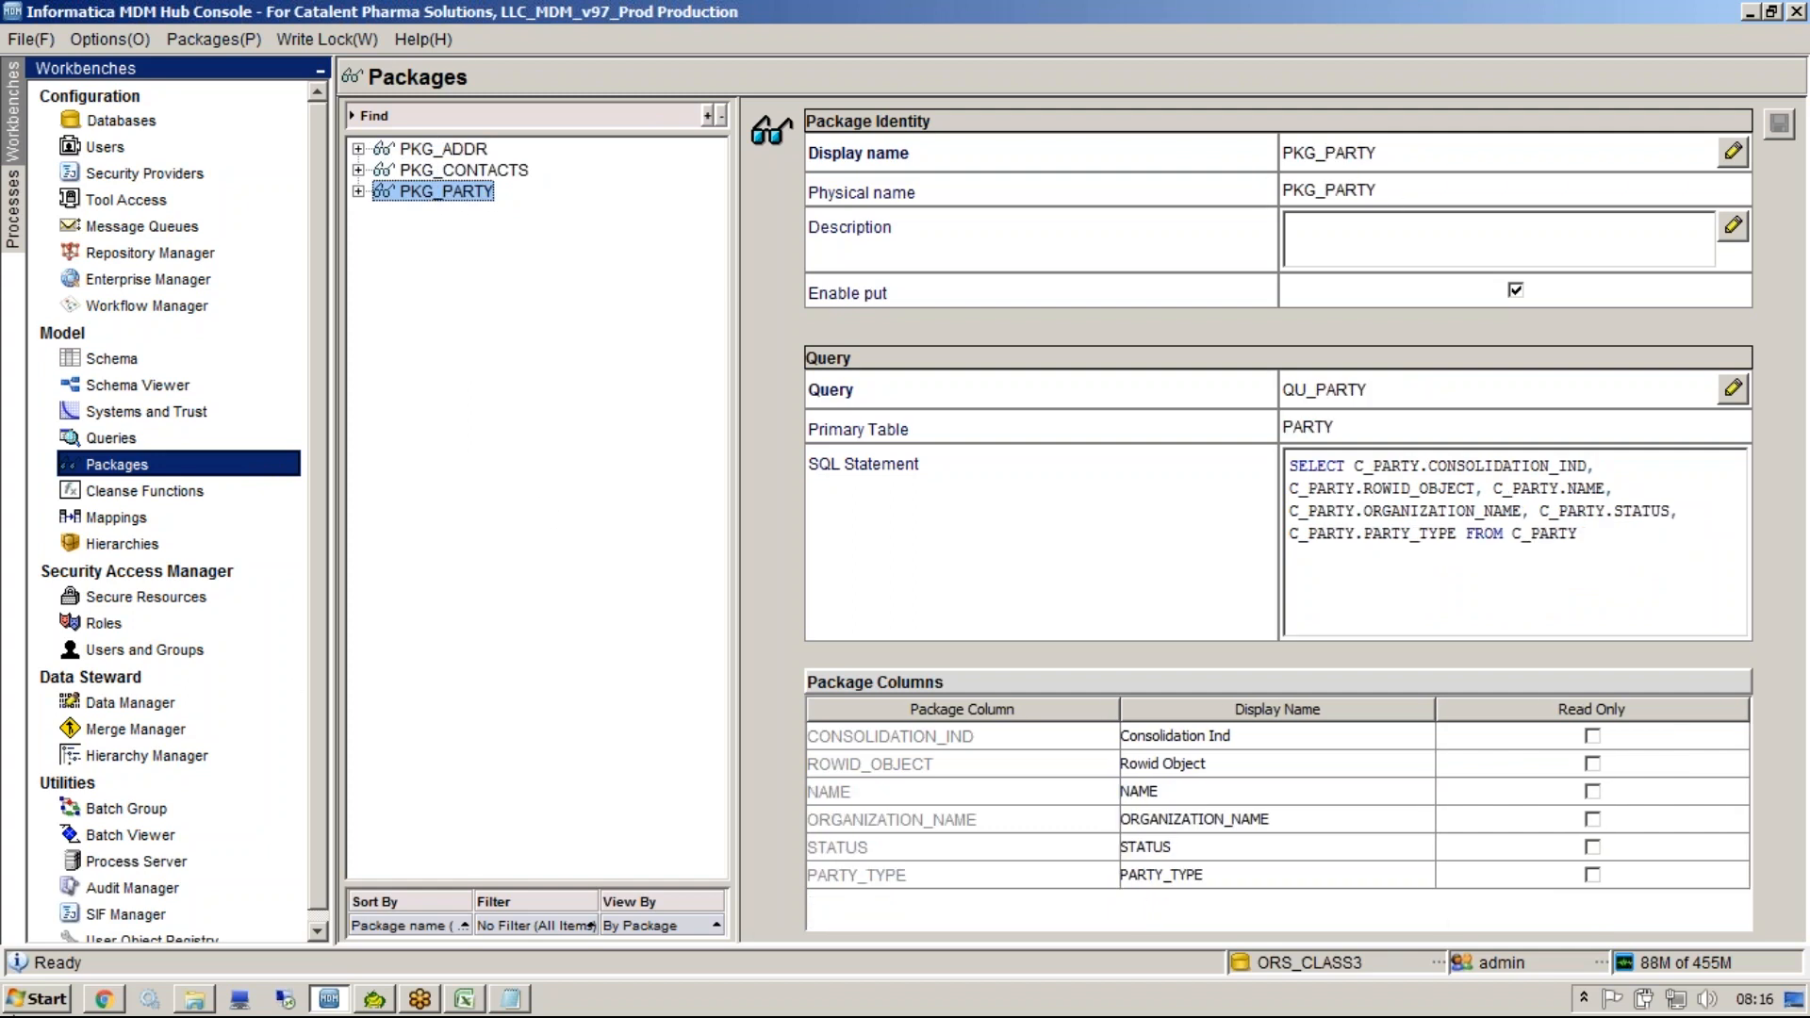
# Switch to Toad for Oracle, replace the editor text with PKG_PARTY and describe that view.
pyautogui.click(37, 999)
pyautogui.click(374, 1001)
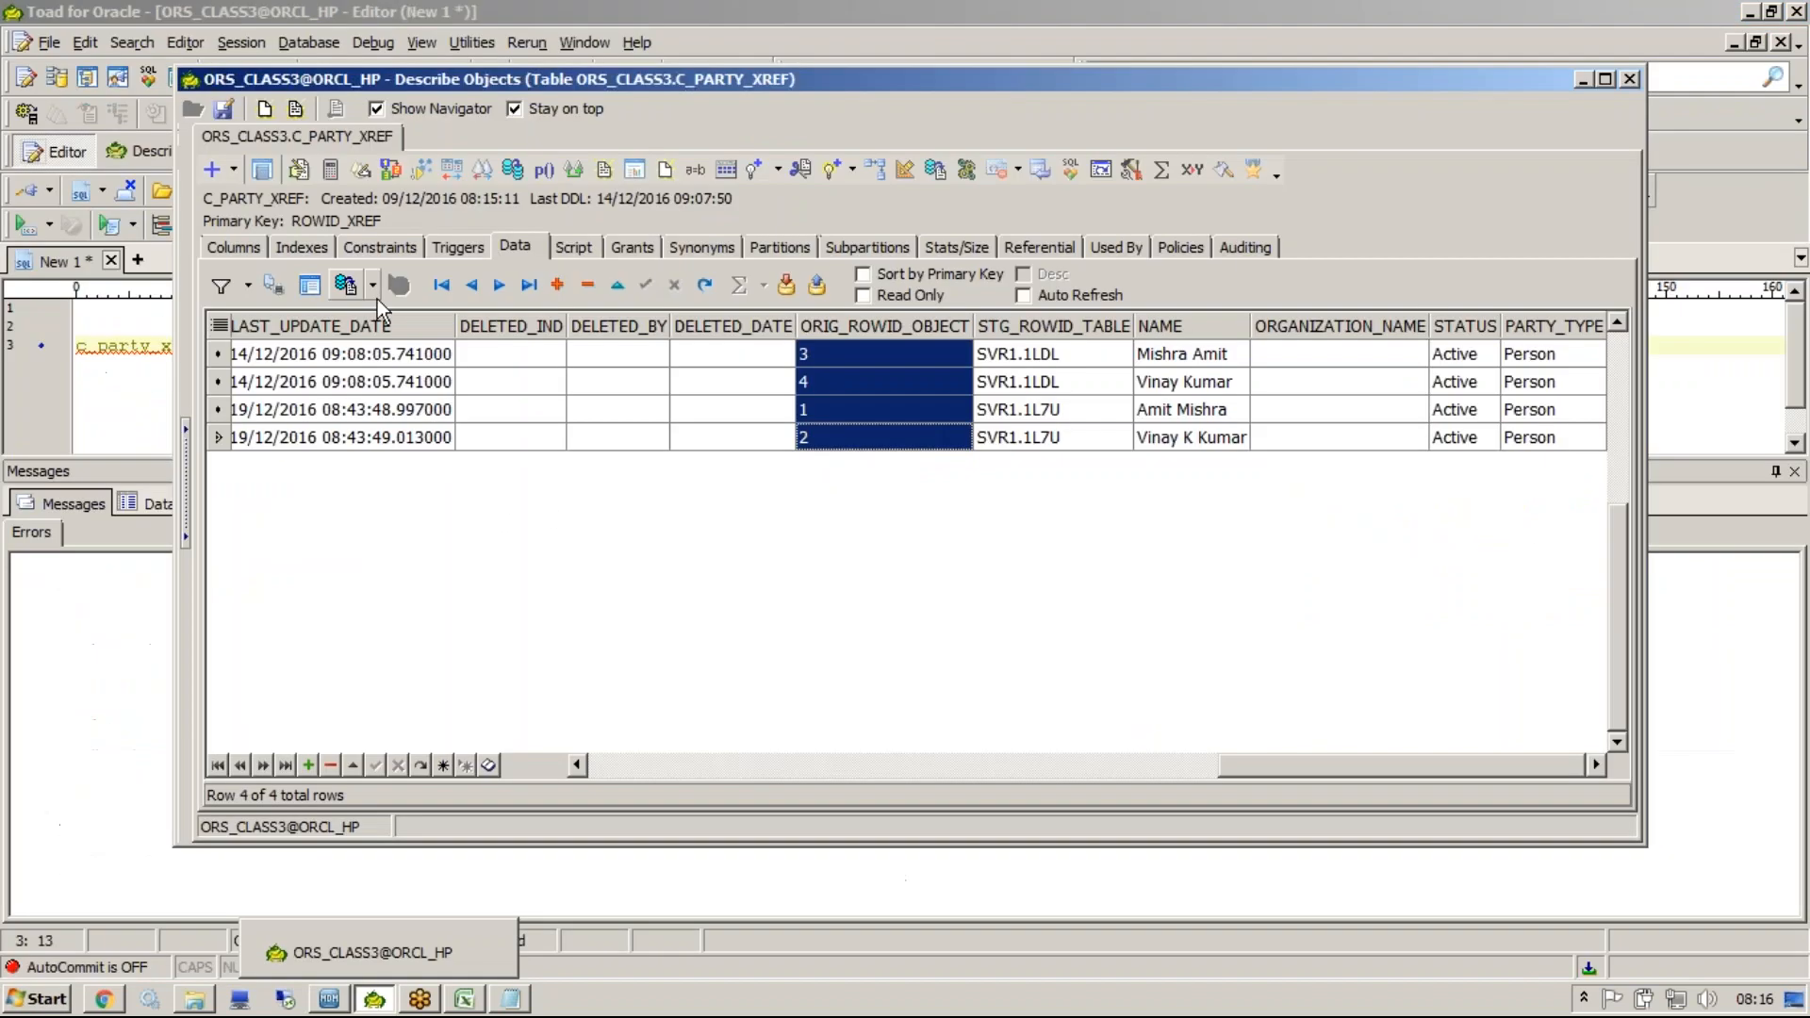
pyautogui.click(66, 98)
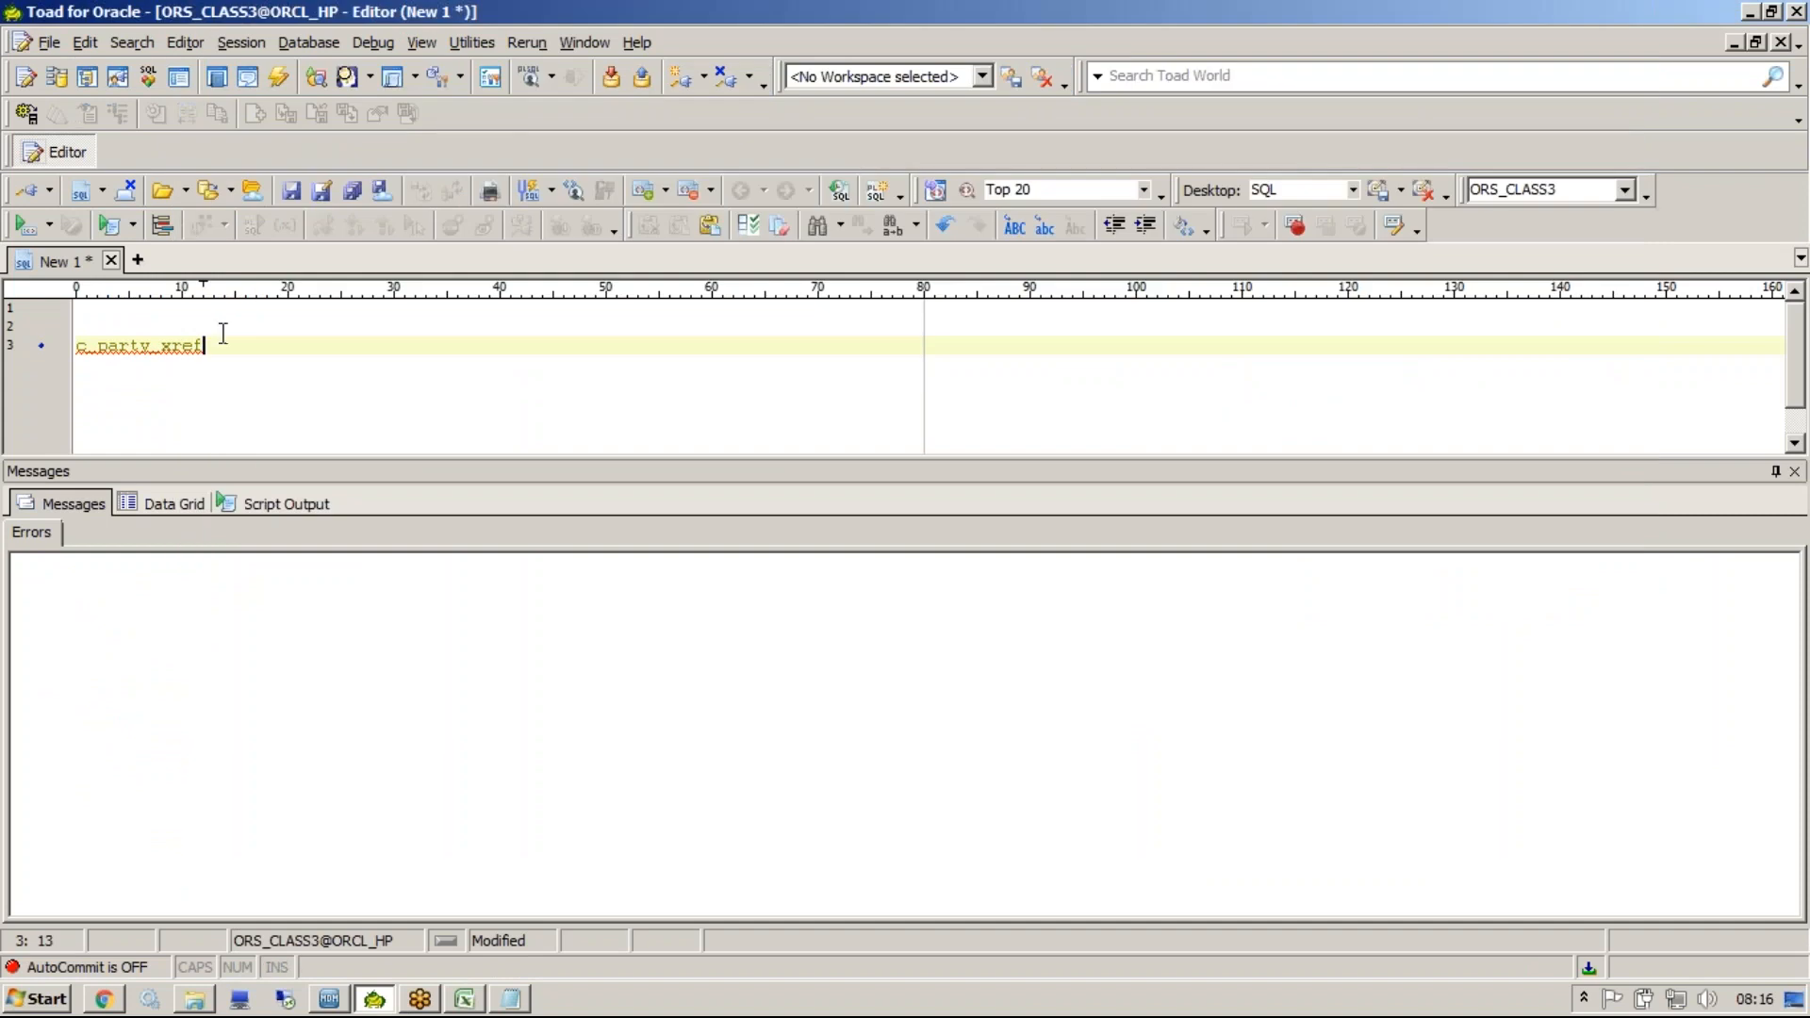
pyautogui.hotkey('alt', 'Tab')
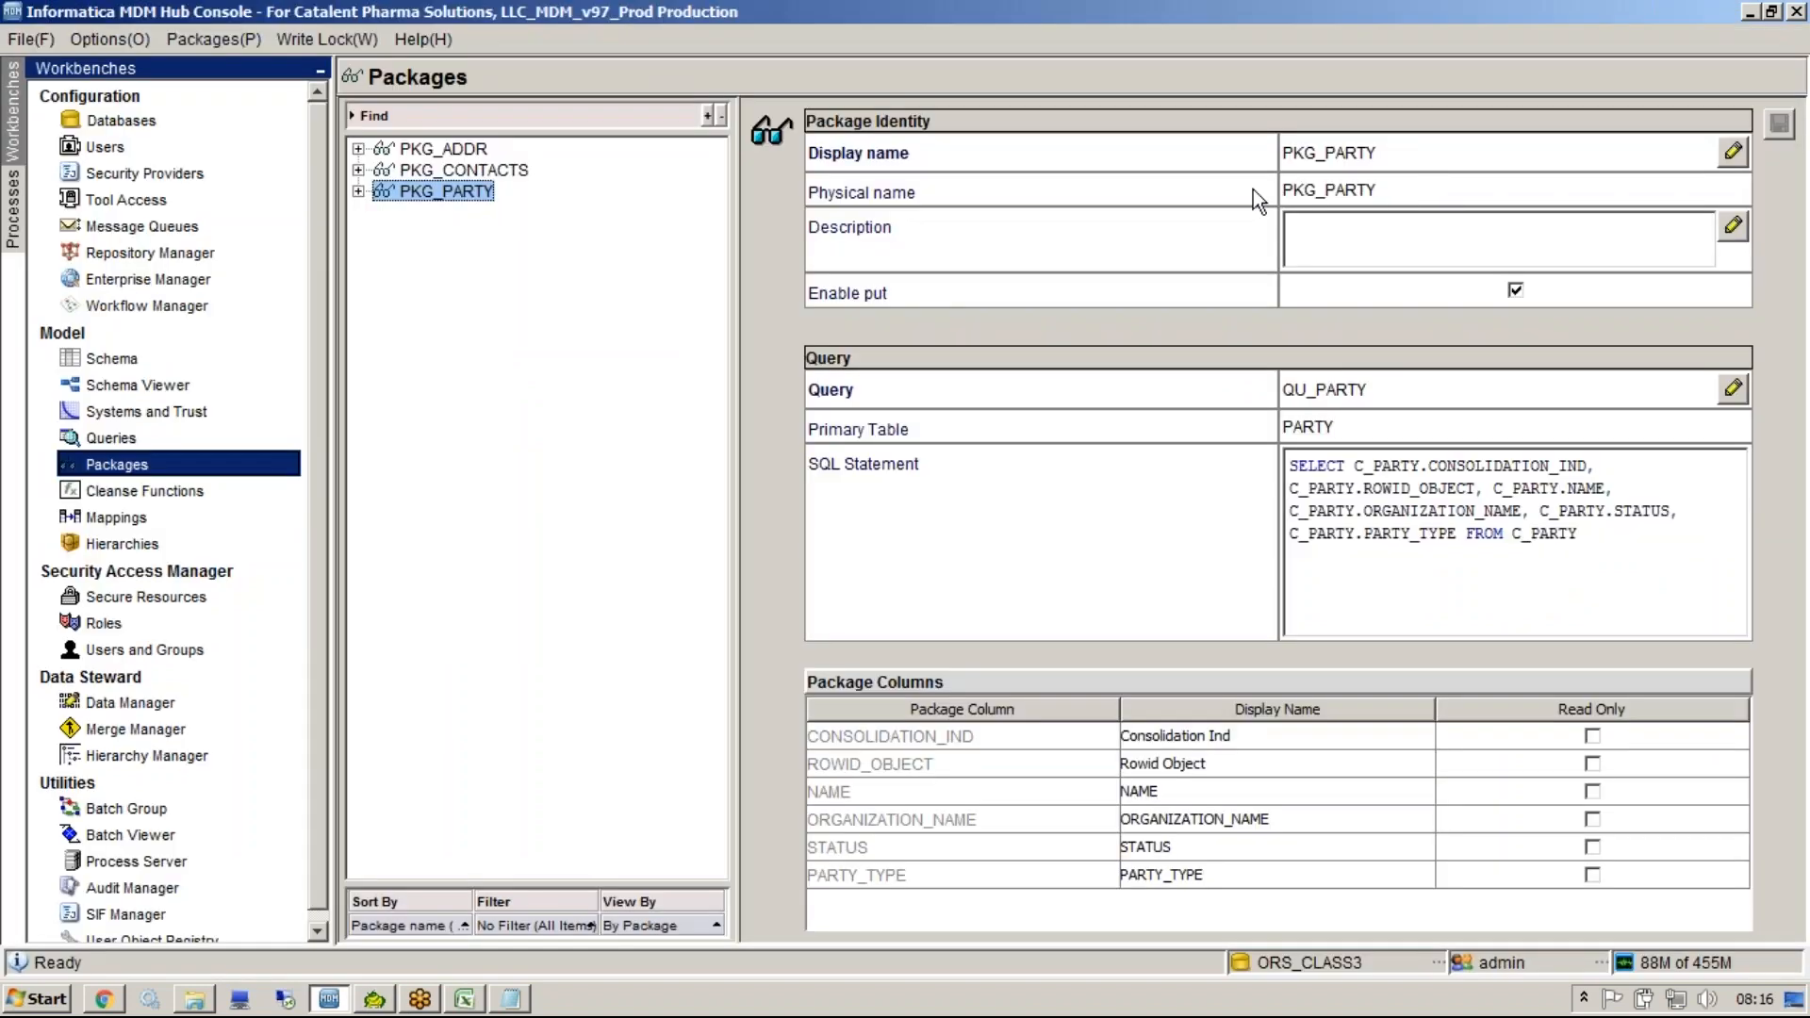
pyautogui.hotkey('alt', 'Tab')
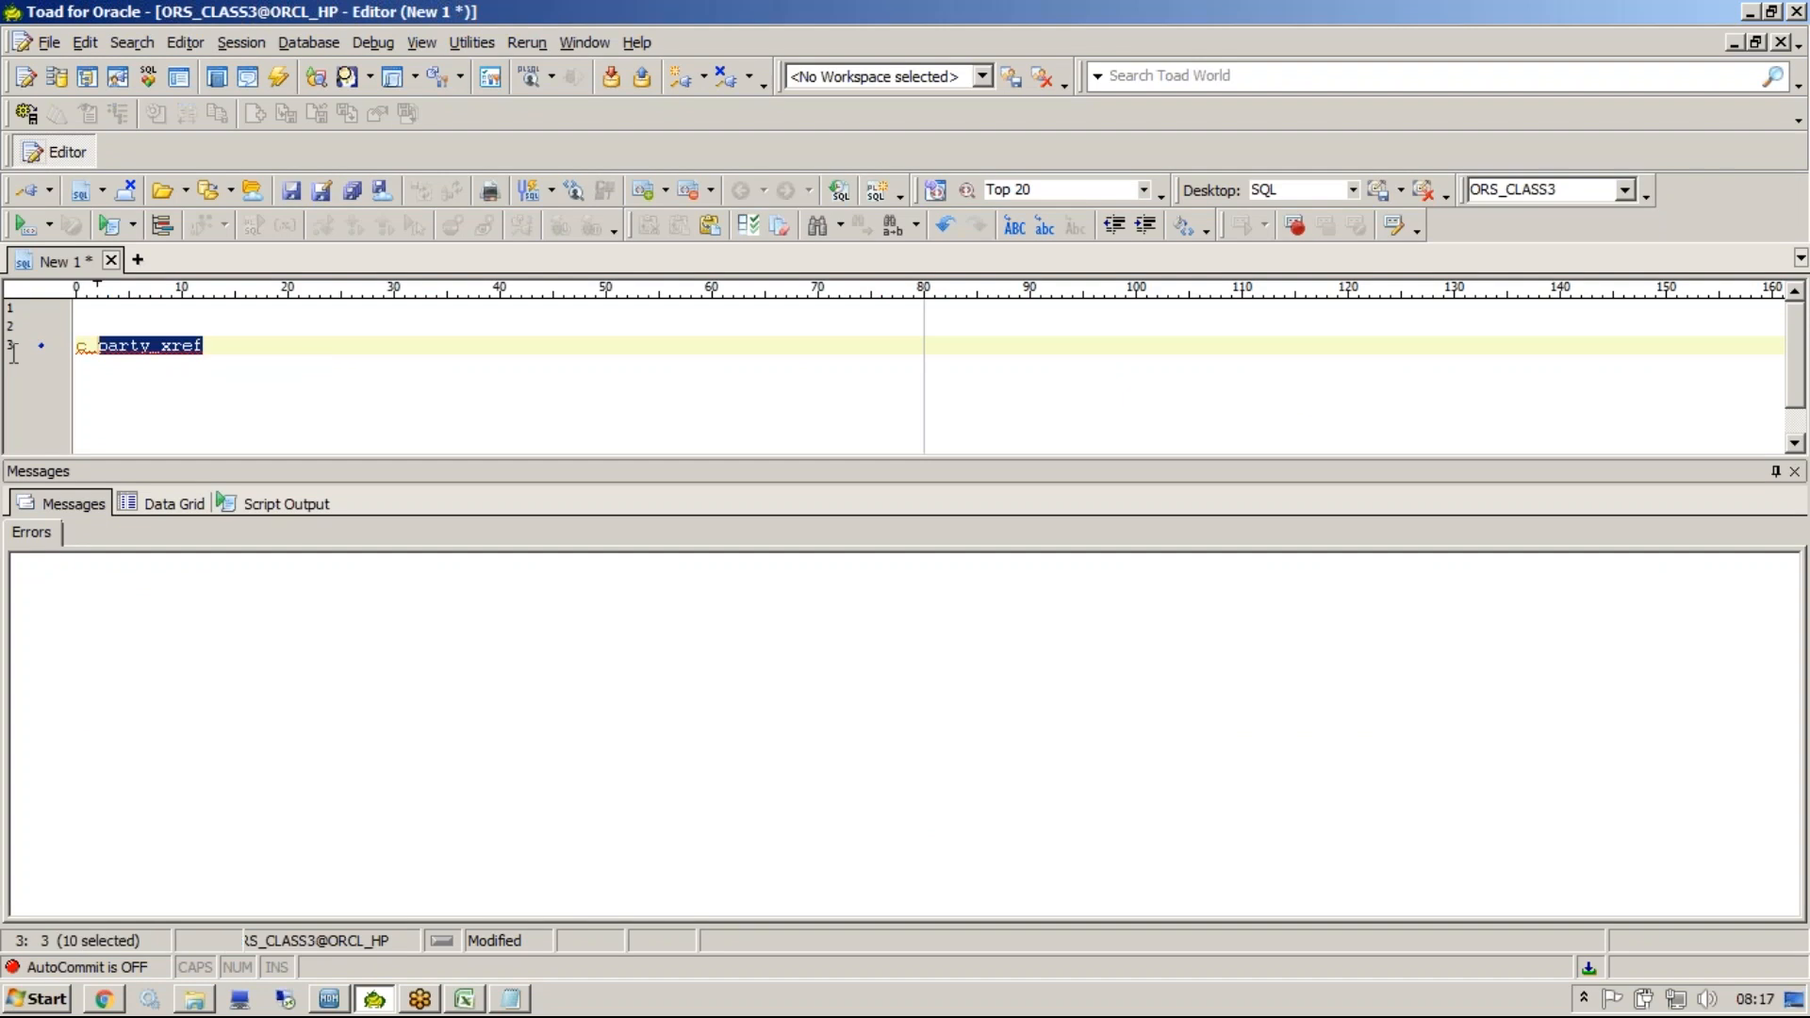
pyautogui.hotkey('shift', 'Home')
pyautogui.press('BackSpace')
pyautogui.write('C')
pyautogui.press('BackSpace')
pyautogui.write('PKG_PARTY')
pyautogui.press('F4')
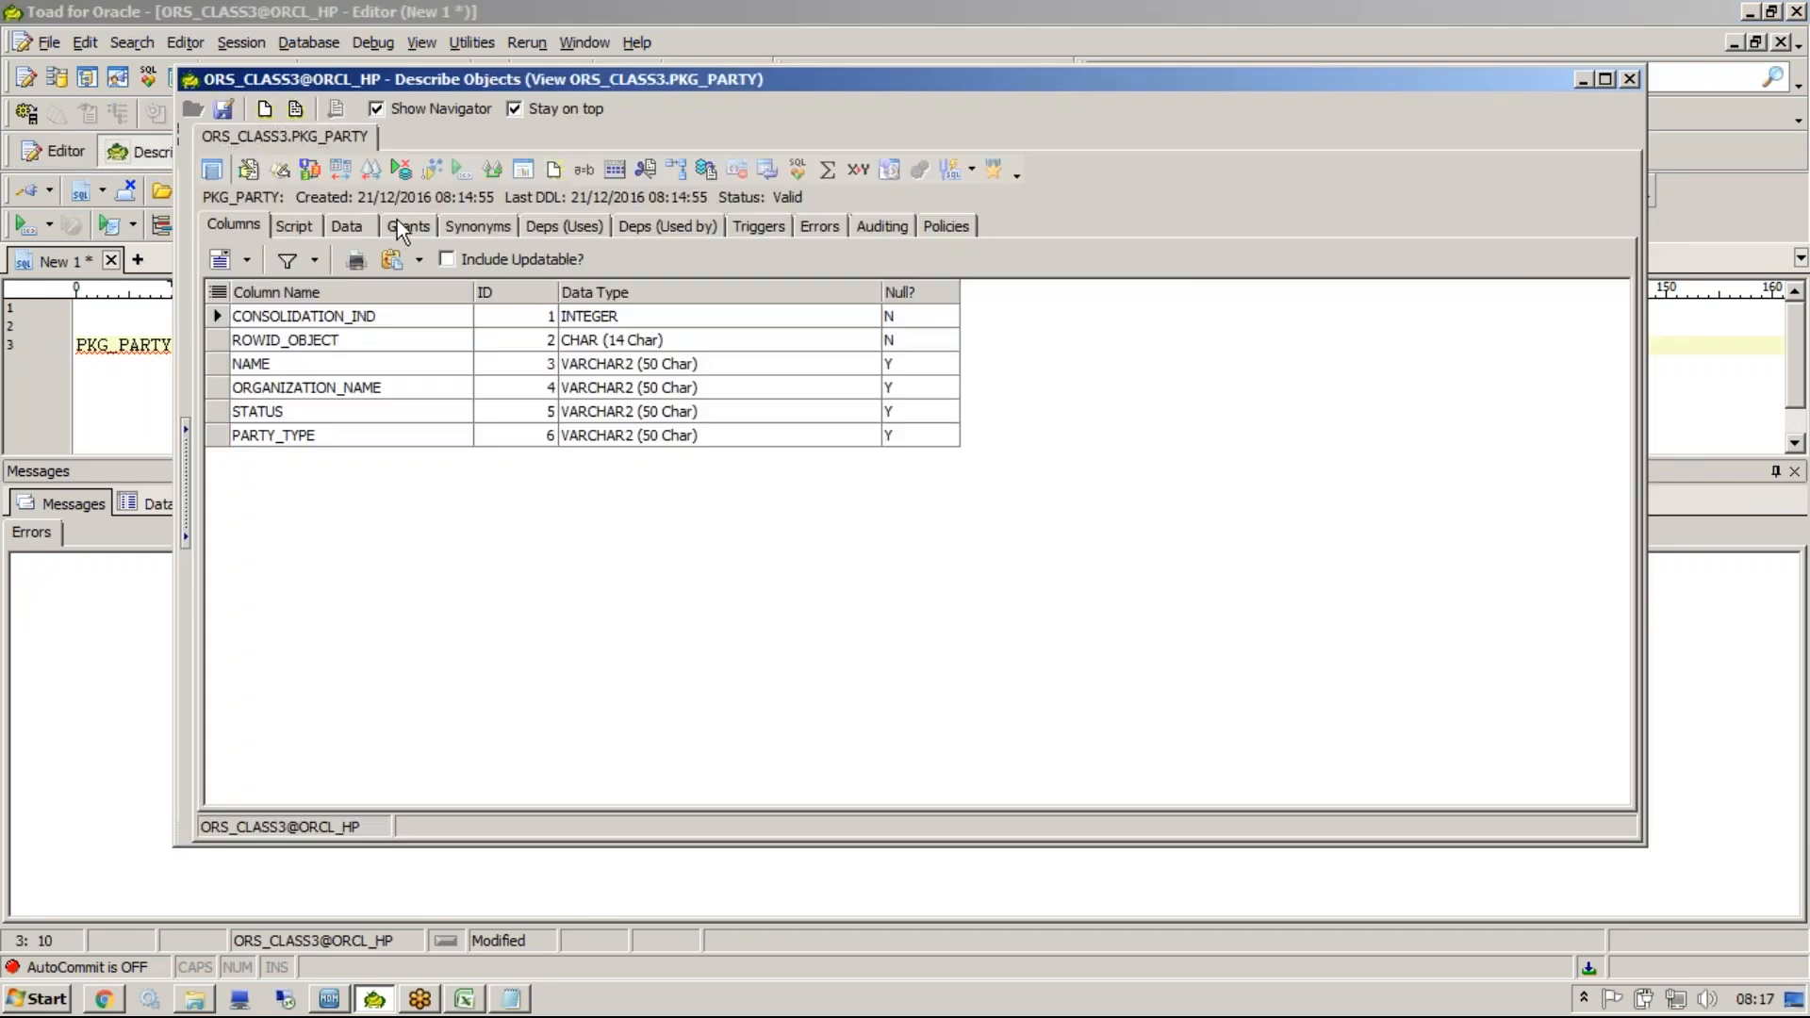
# Examine the PKG_PARTY view's data rows and its creation script.
pyautogui.click(374, 229)
pyautogui.click(427, 341)
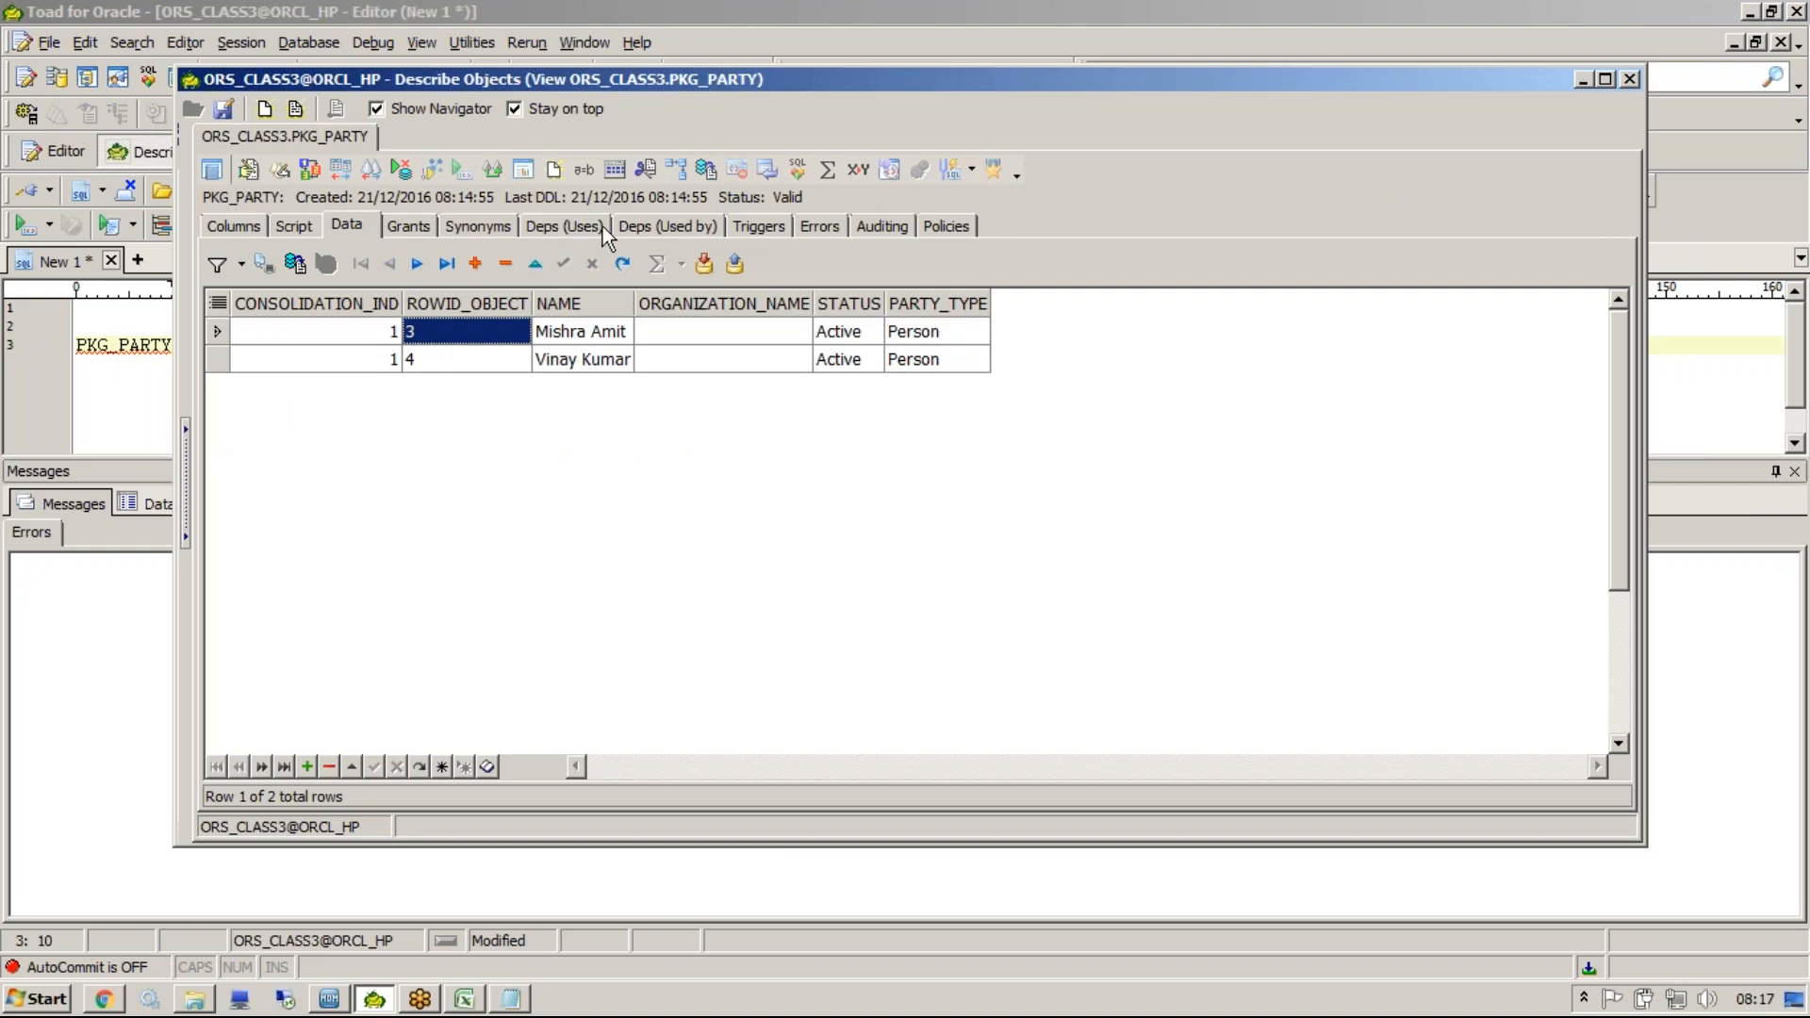
pyautogui.click(287, 222)
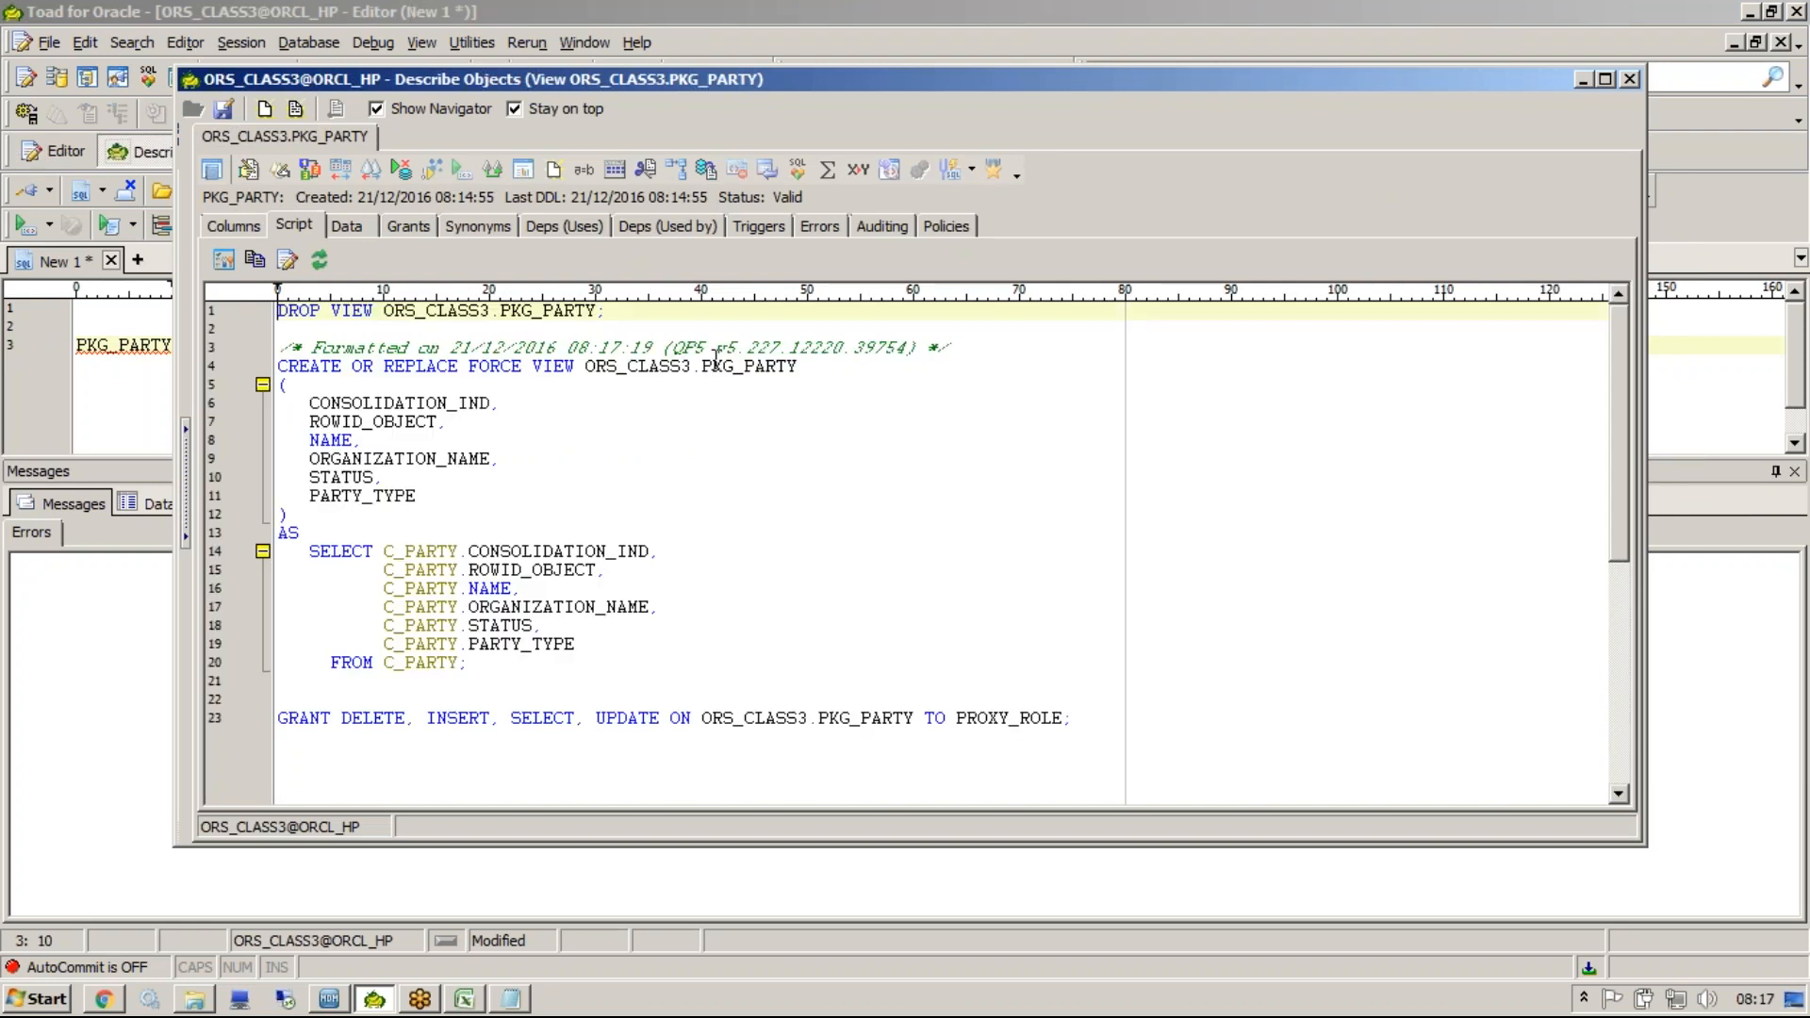
pyautogui.doubleClick(705, 370)
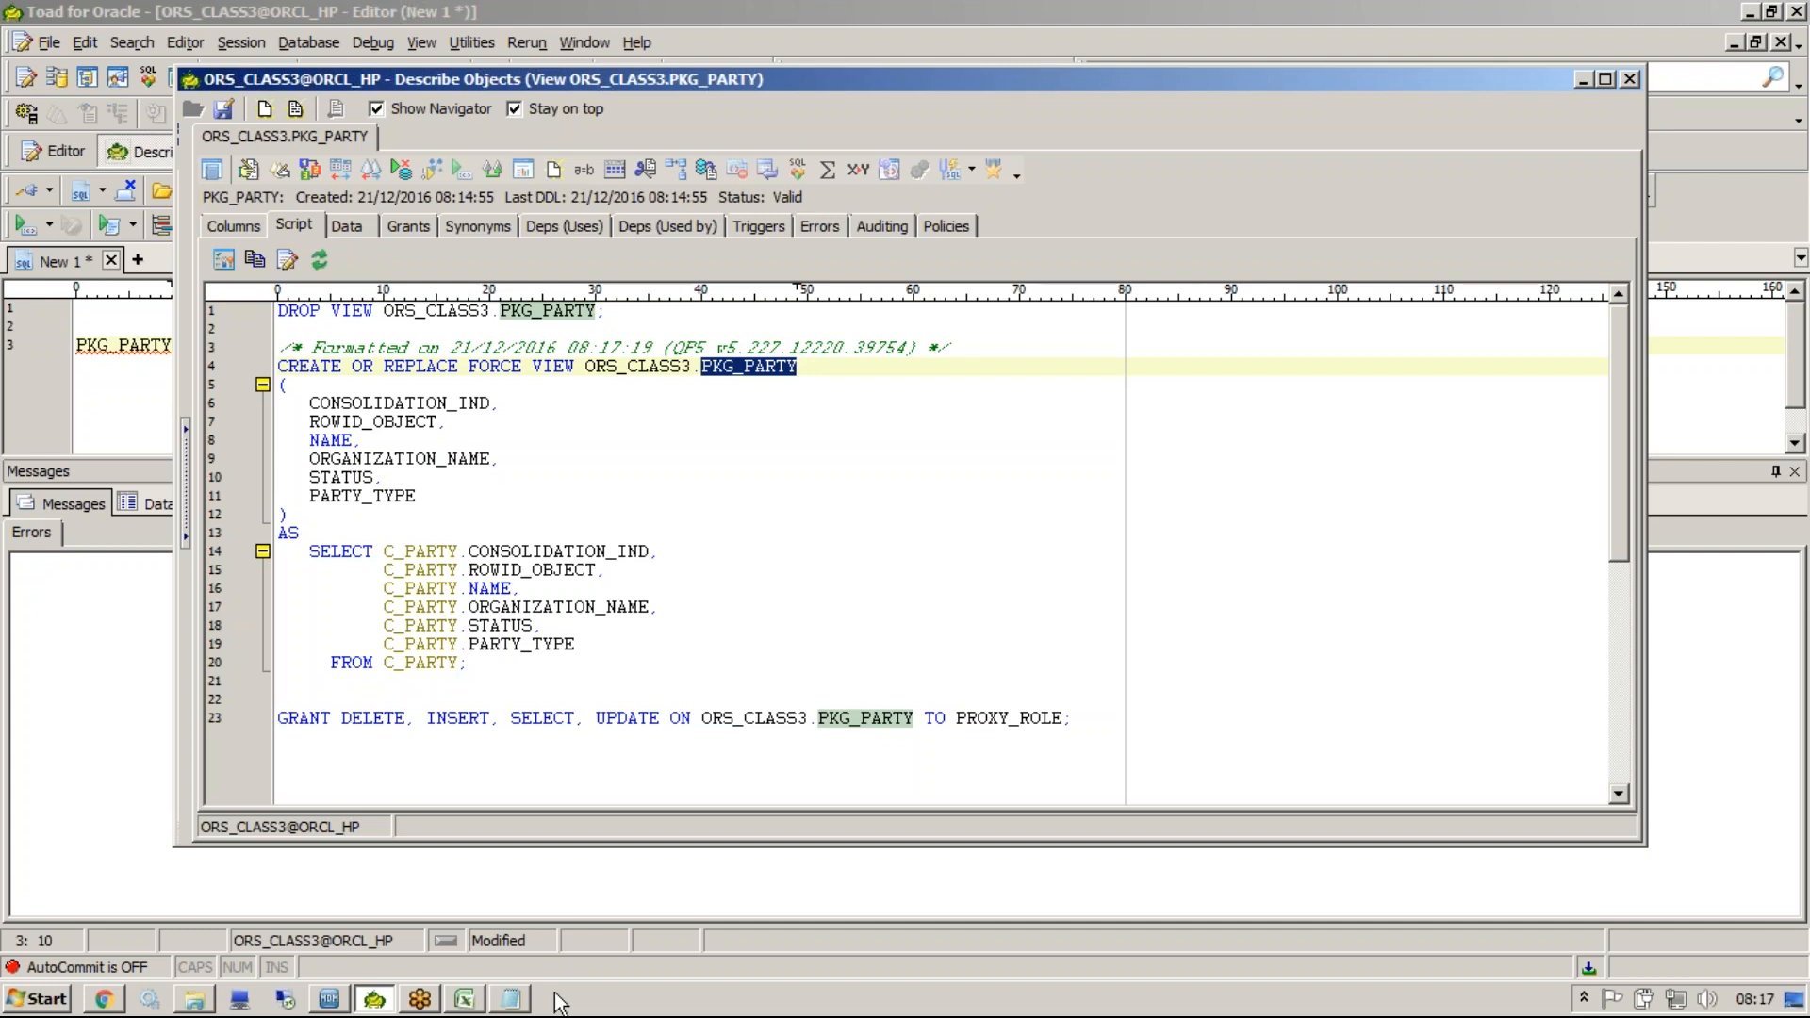
# In Notepad, add a new line listing "IDD, SIF," below the package notes.
pyautogui.click(521, 1000)
pyautogui.press('Return')
pyautogui.press('Return')
pyautogui.press('Return')
pyautogui.write('IDD, SIF')
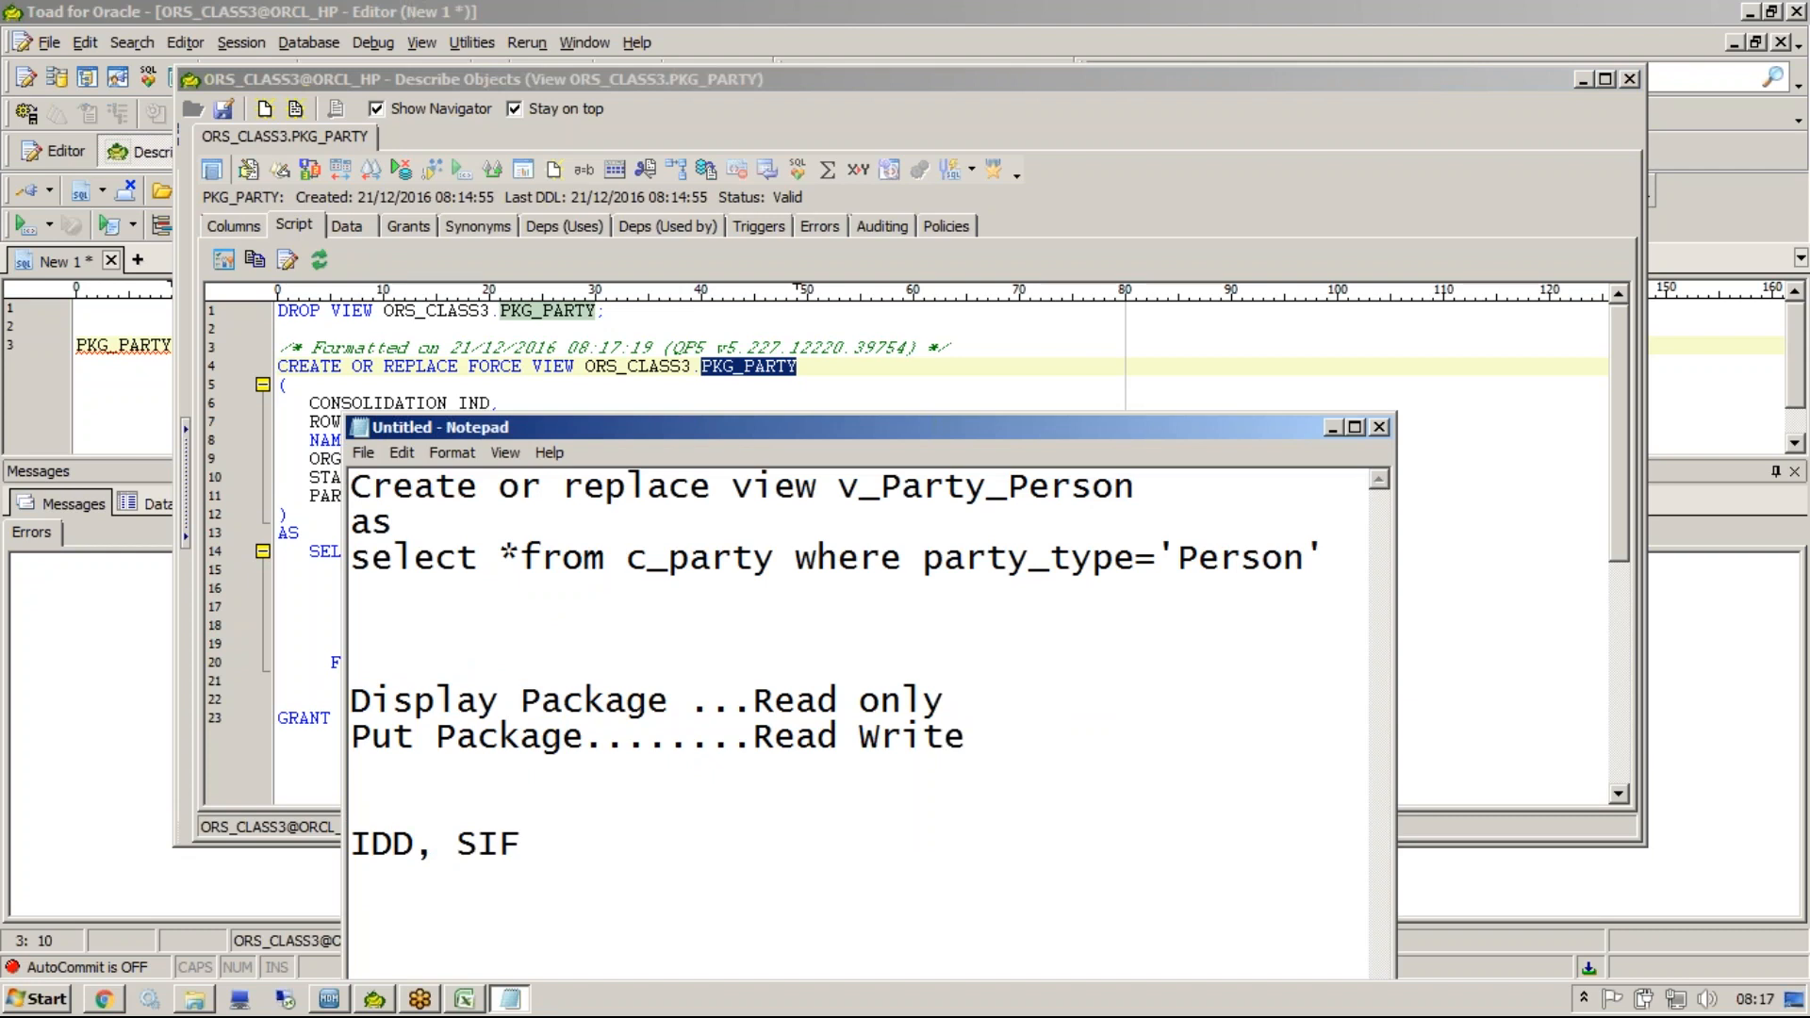
pyautogui.write(',')
# Open the Data Manager and connect to the ORS_CLASS2 database.
pyautogui.click(329, 999)
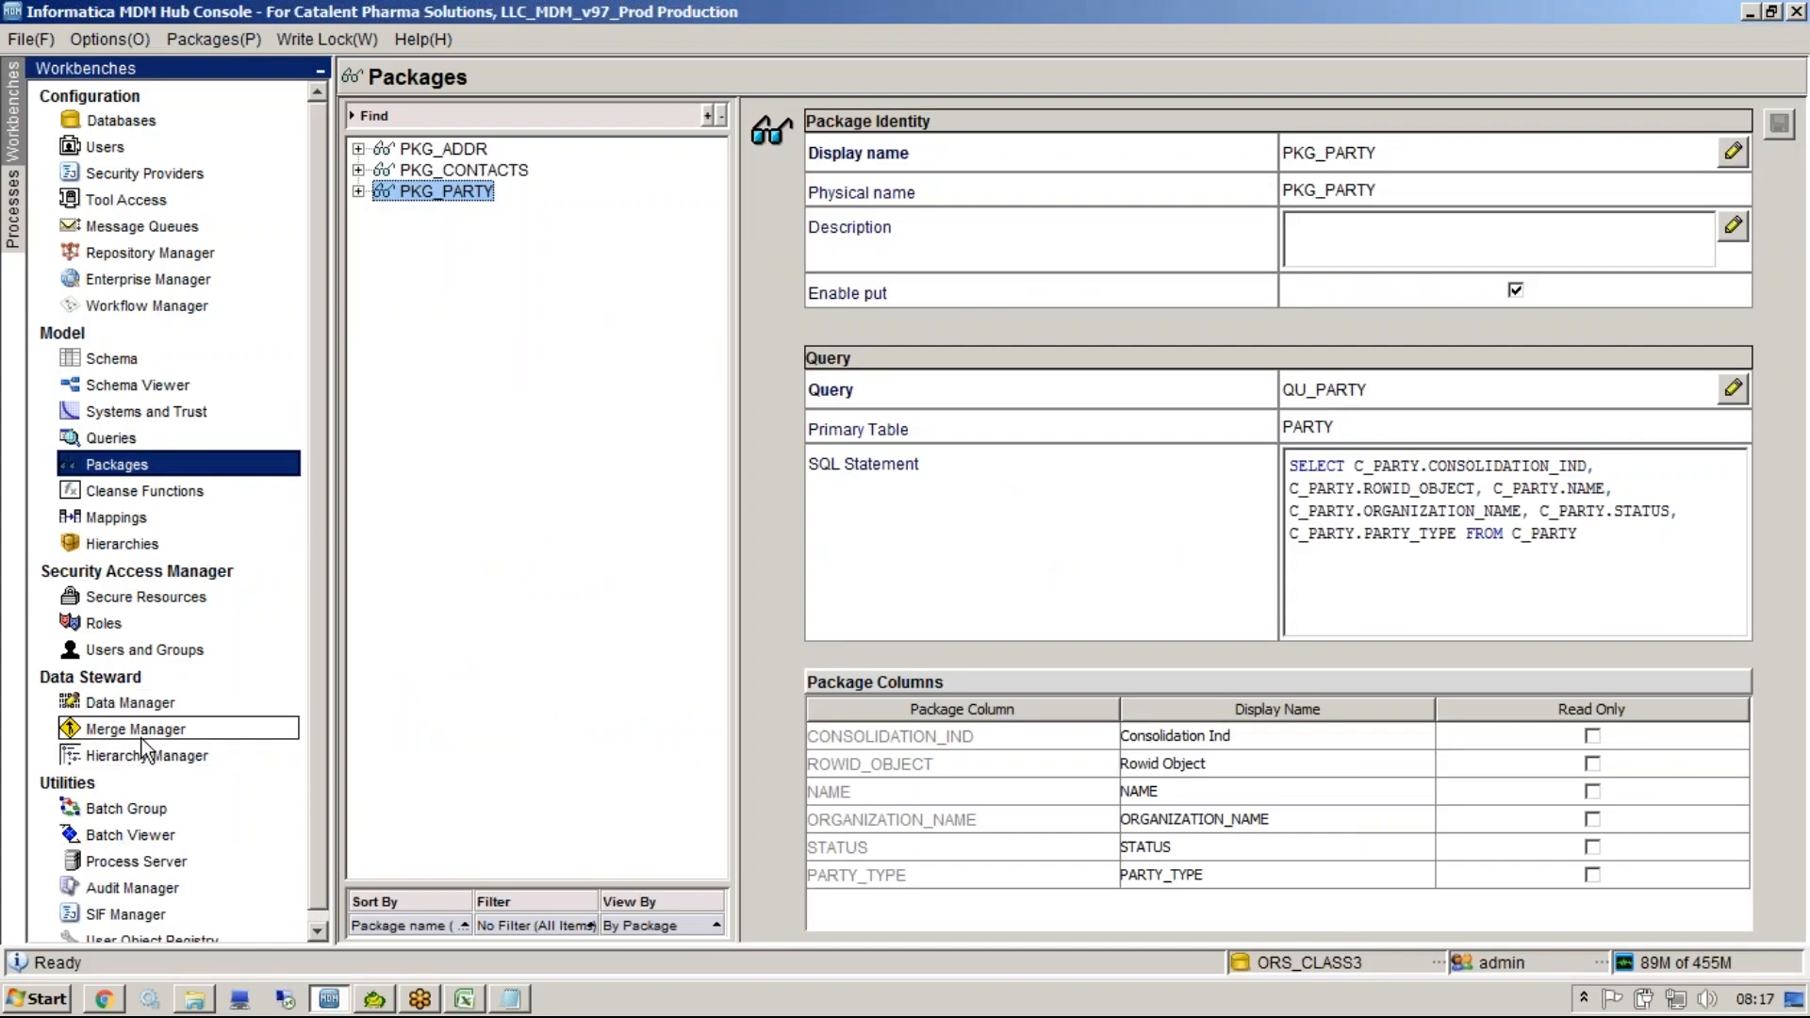
pyautogui.click(133, 692)
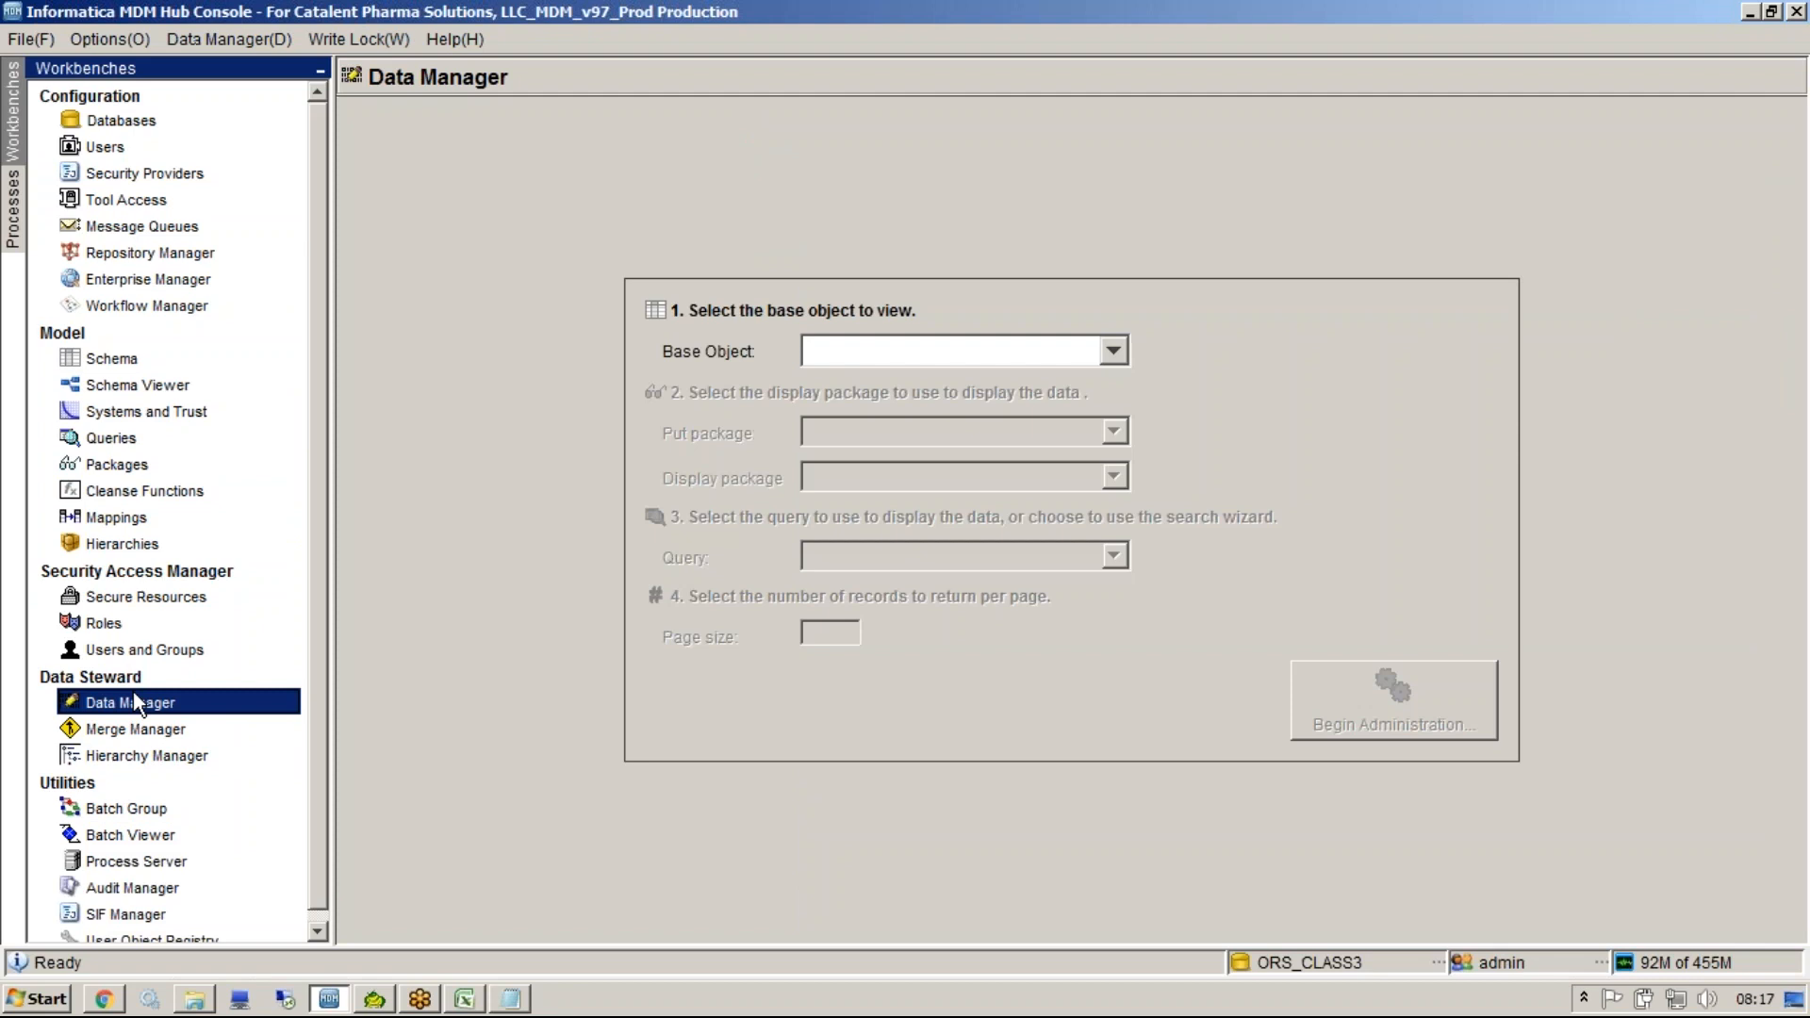
pyautogui.click(1310, 962)
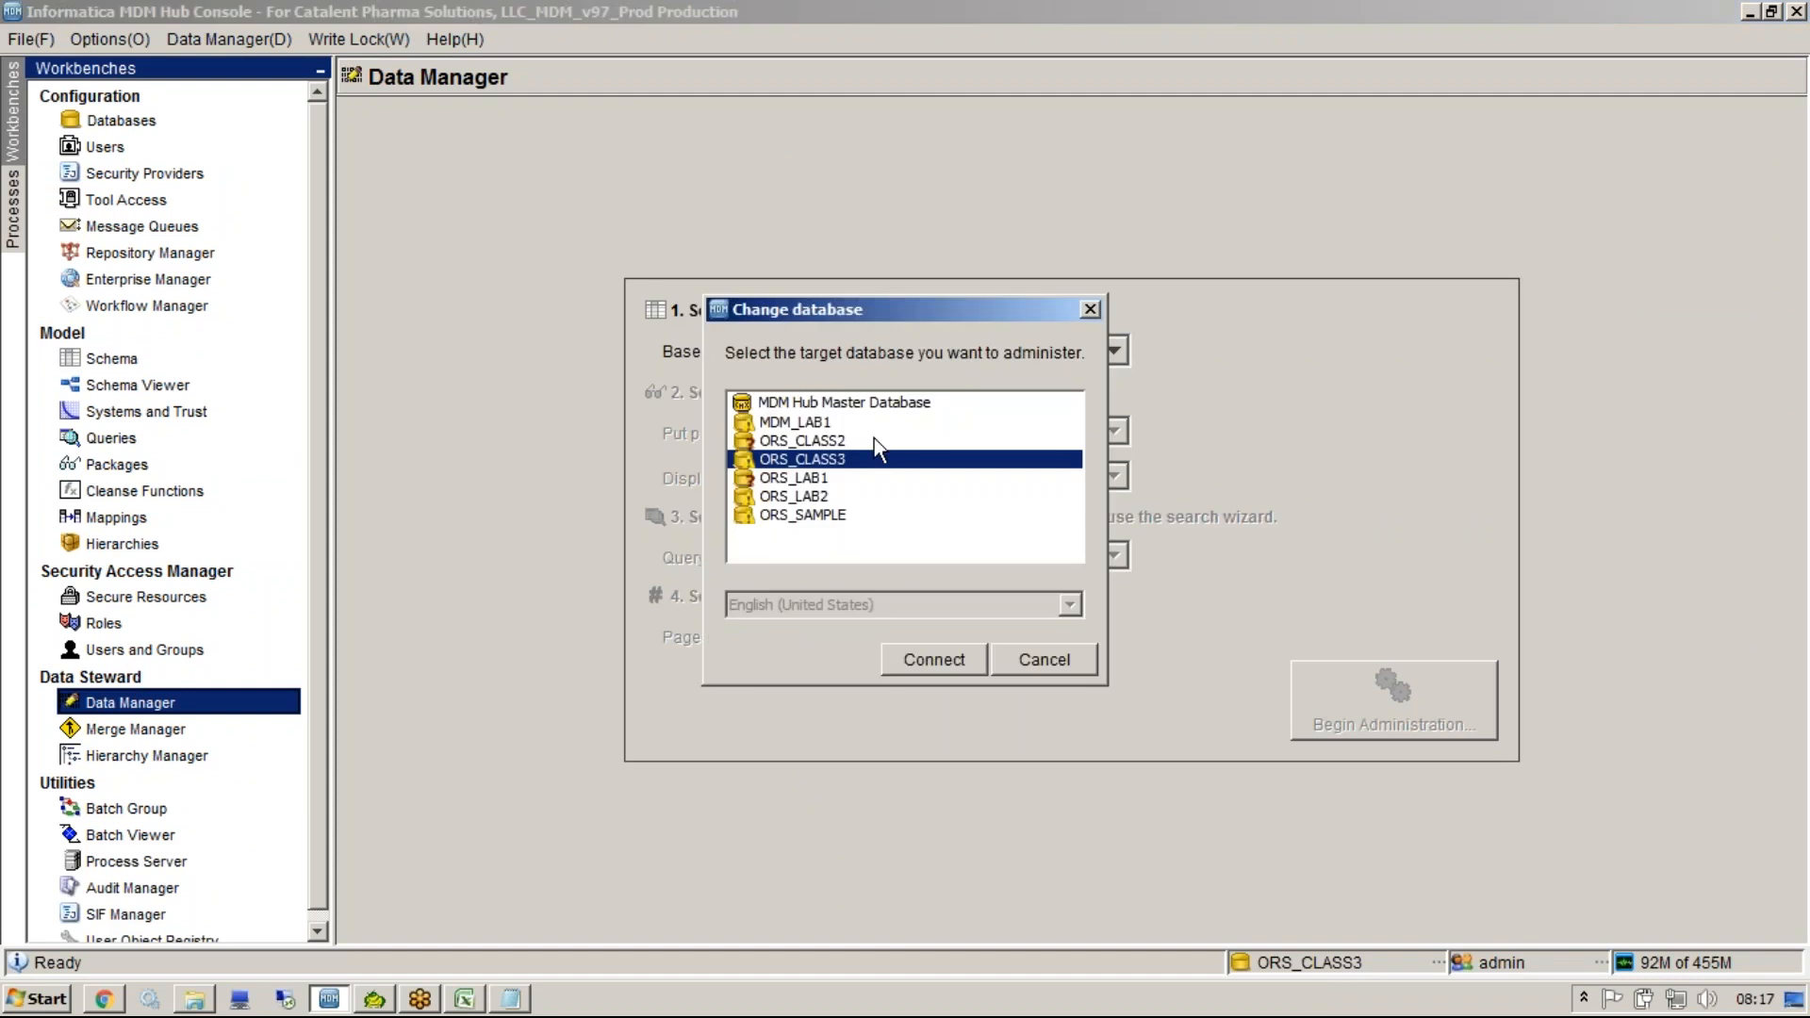
pyautogui.click(846, 441)
pyautogui.doubleClick(847, 440)
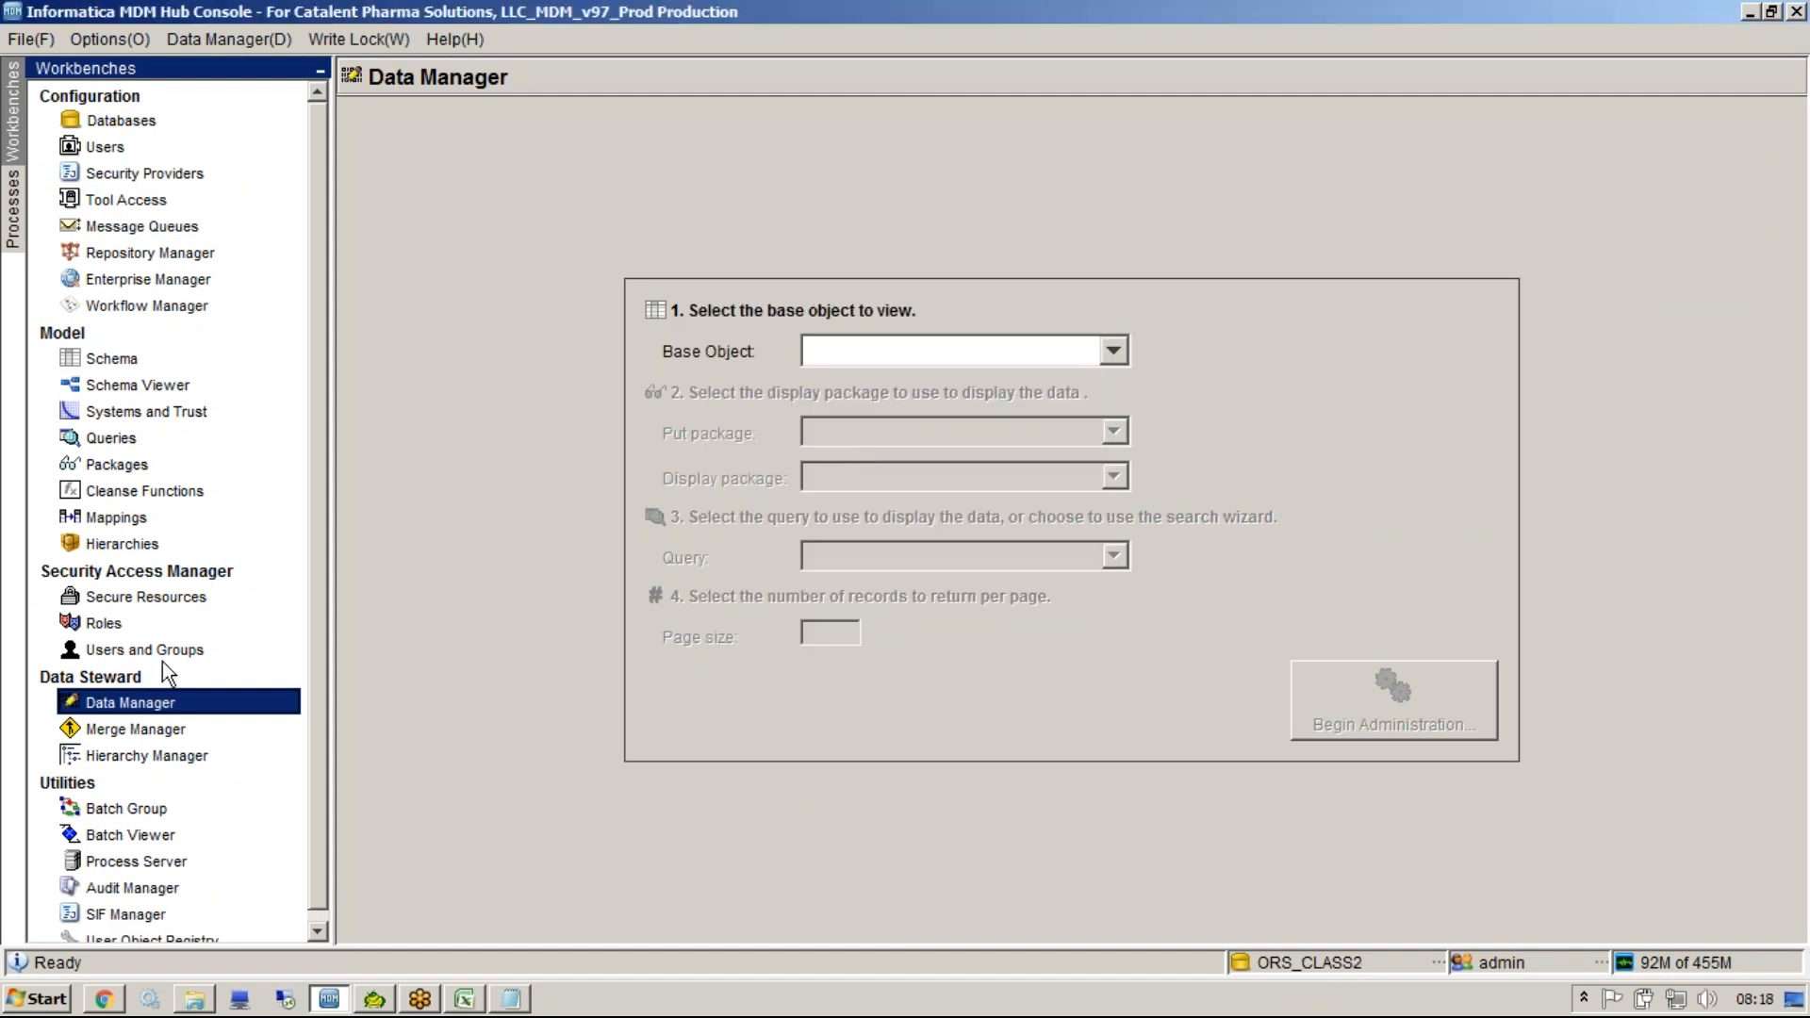
# Browse the queries in MDM_LAB1 and the packages in ORS_LAB2 by switching databases.
pyautogui.click(111, 437)
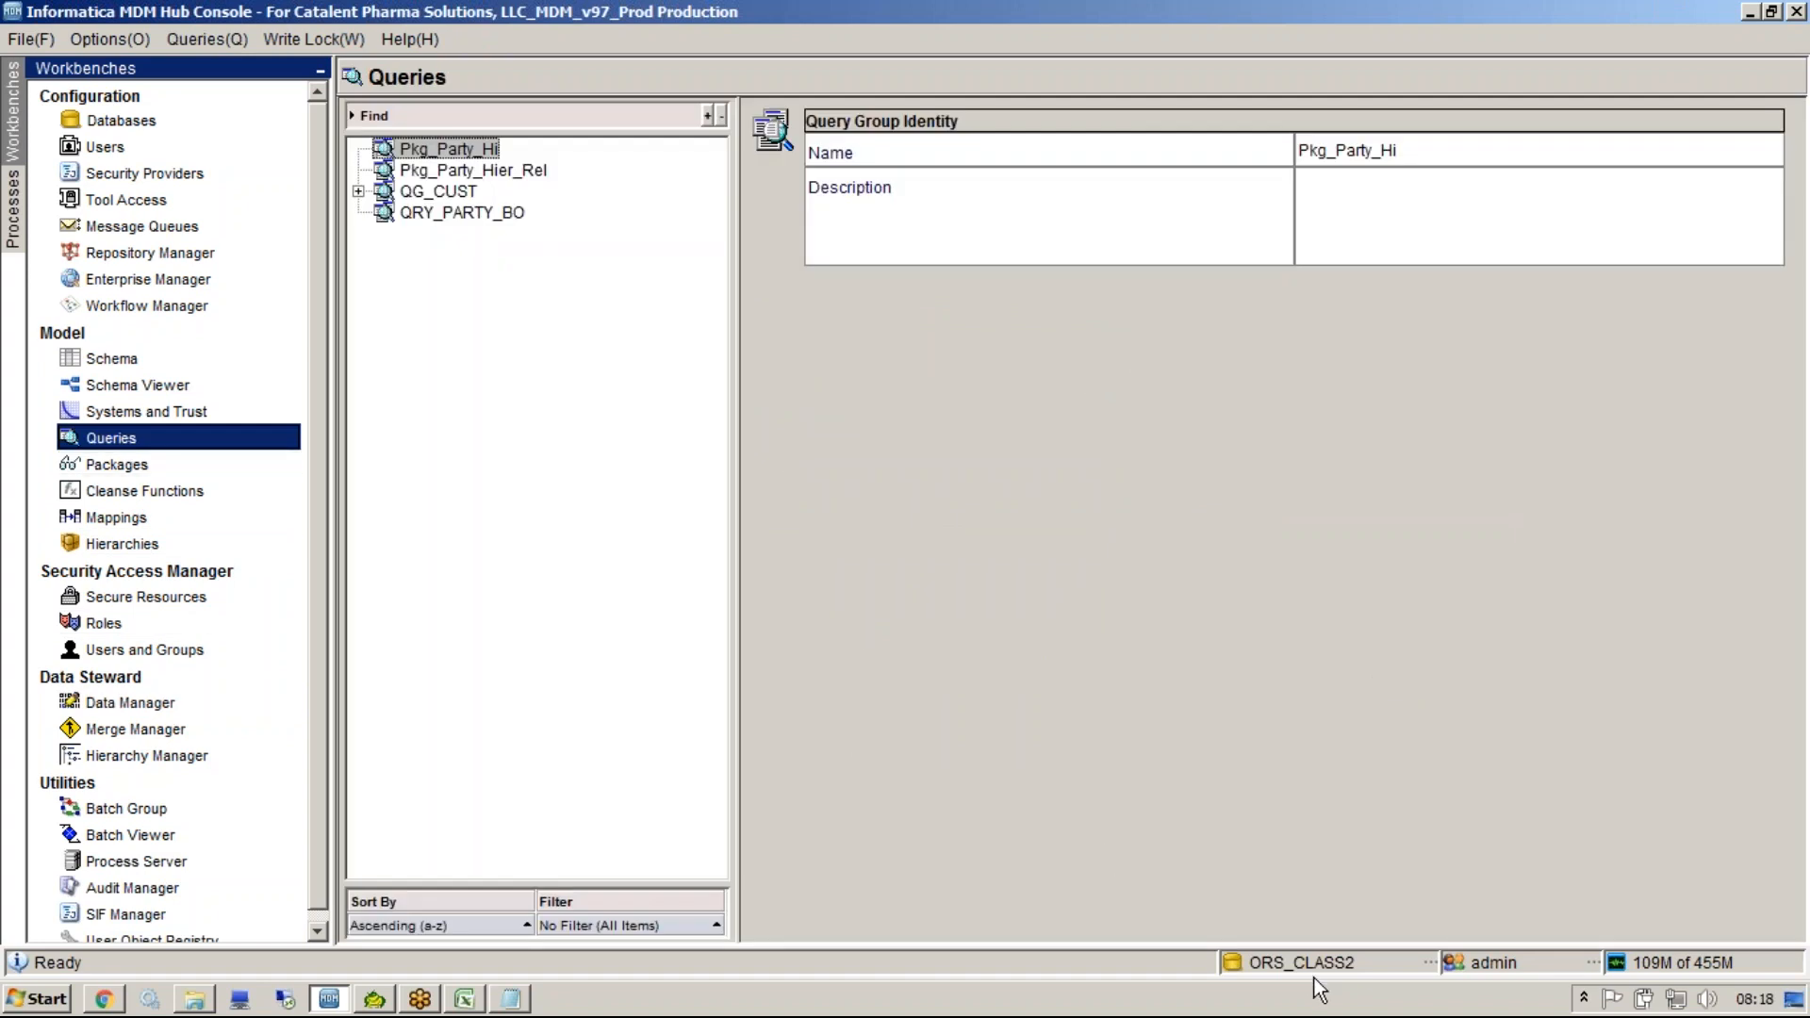
pyautogui.doubleClick(1303, 966)
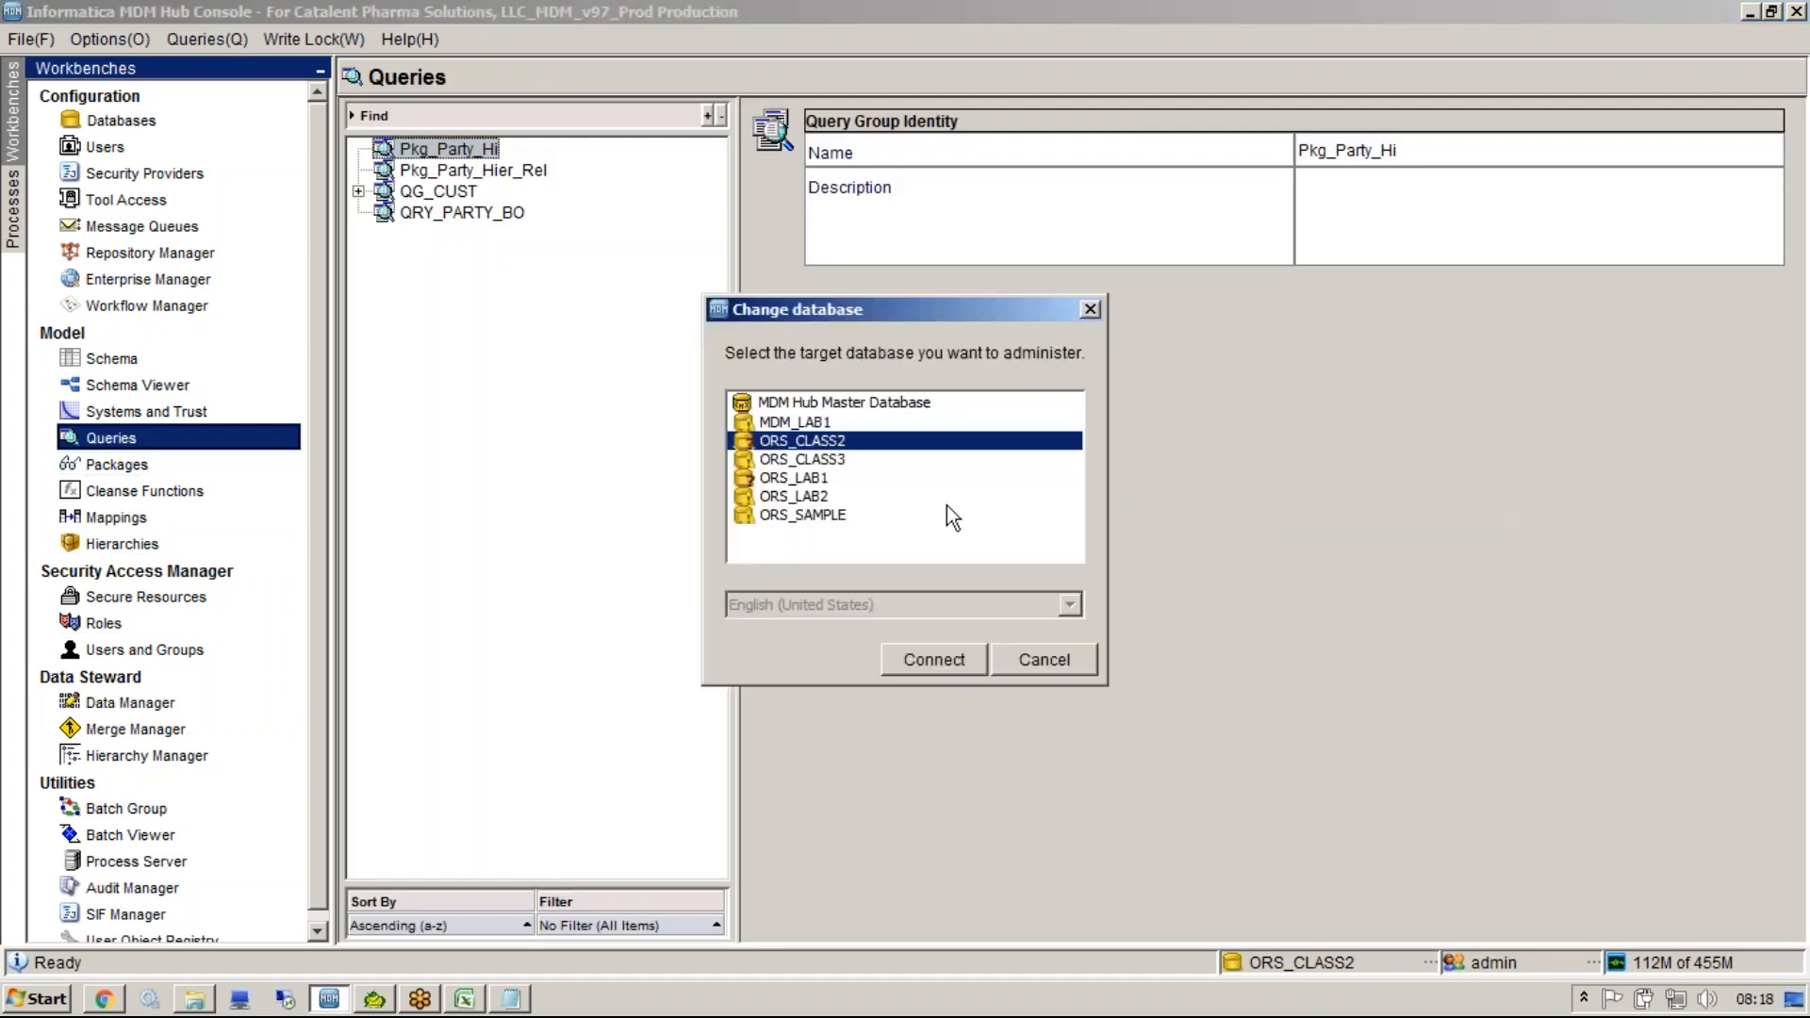
pyautogui.doubleClick(869, 423)
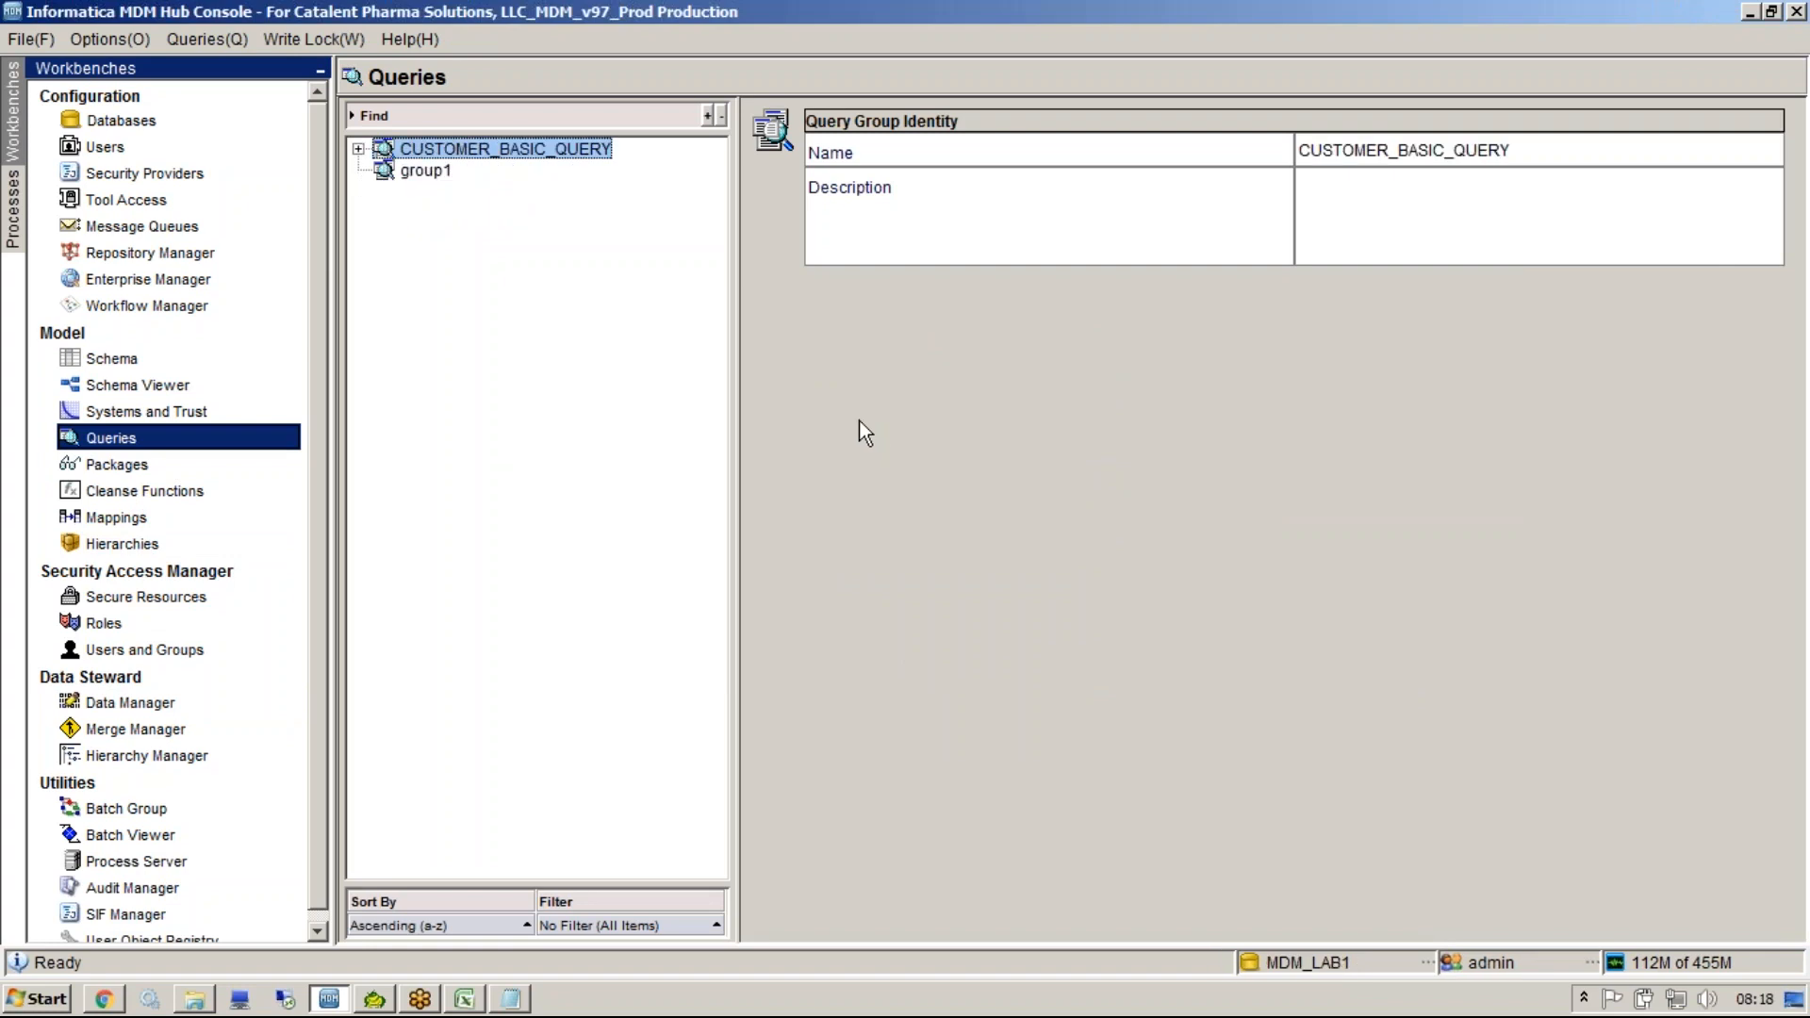
pyautogui.click(168, 462)
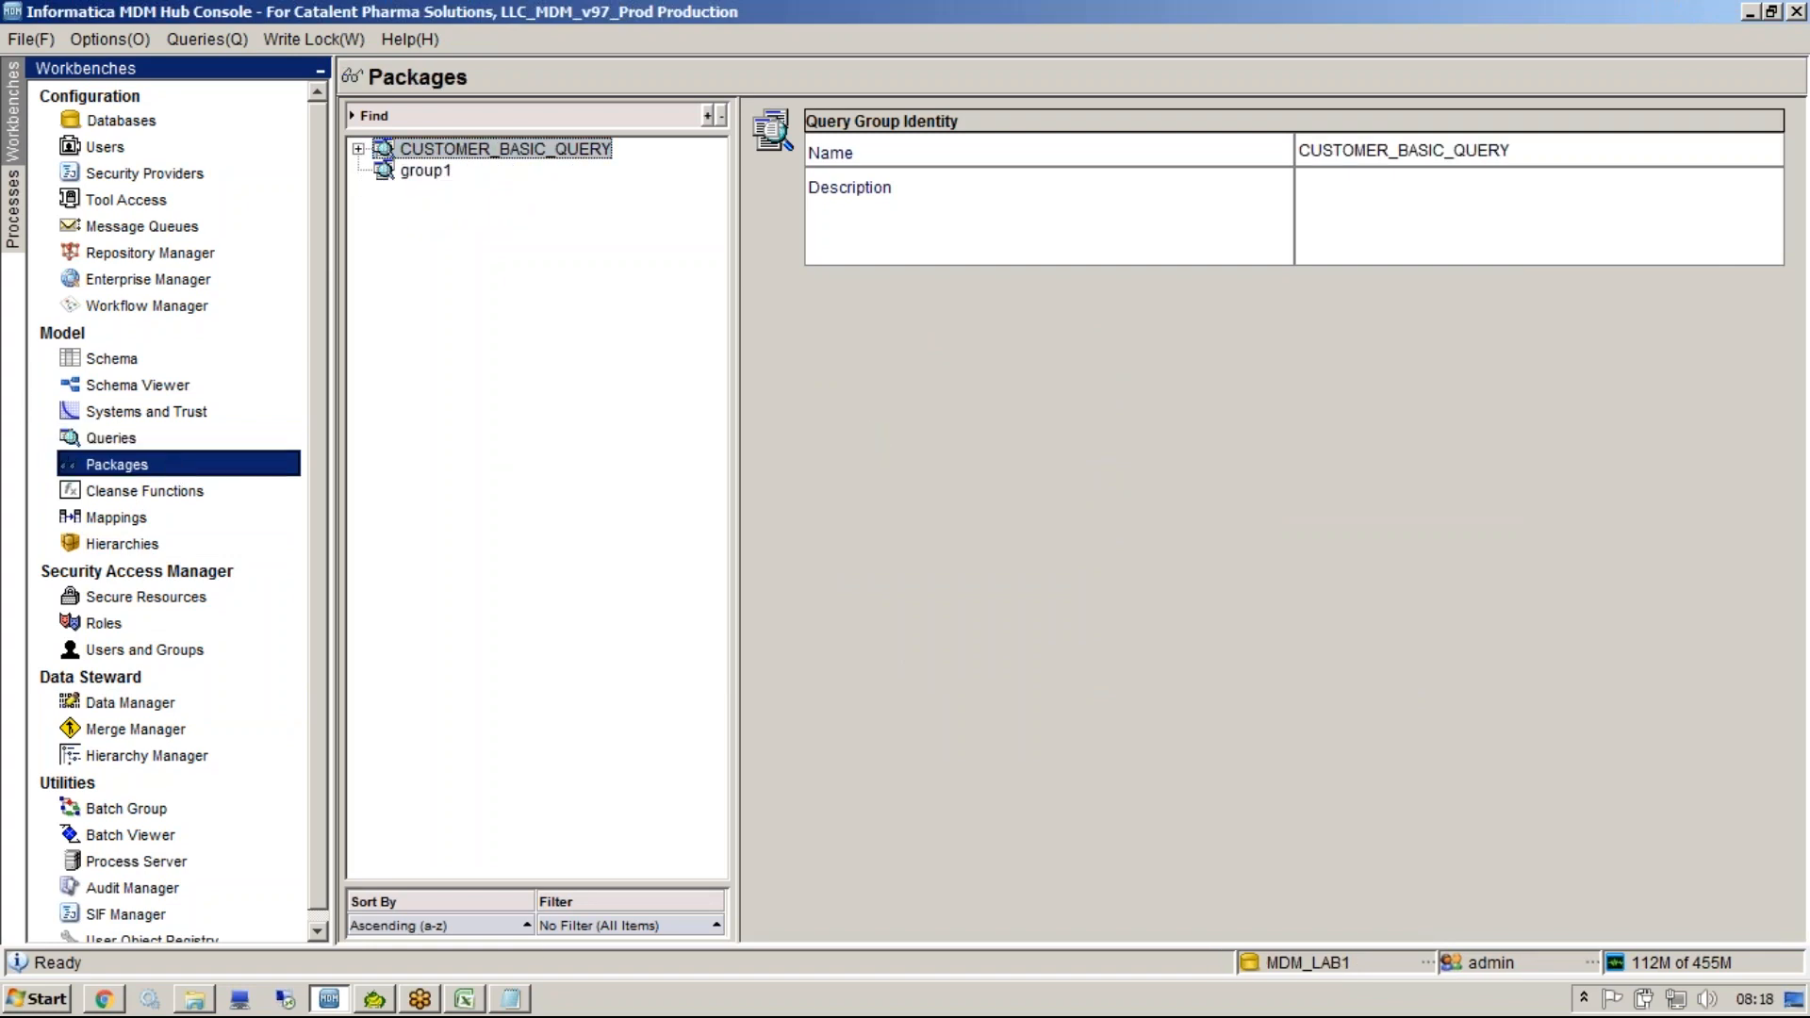
pyautogui.doubleClick(1363, 963)
pyautogui.click(839, 500)
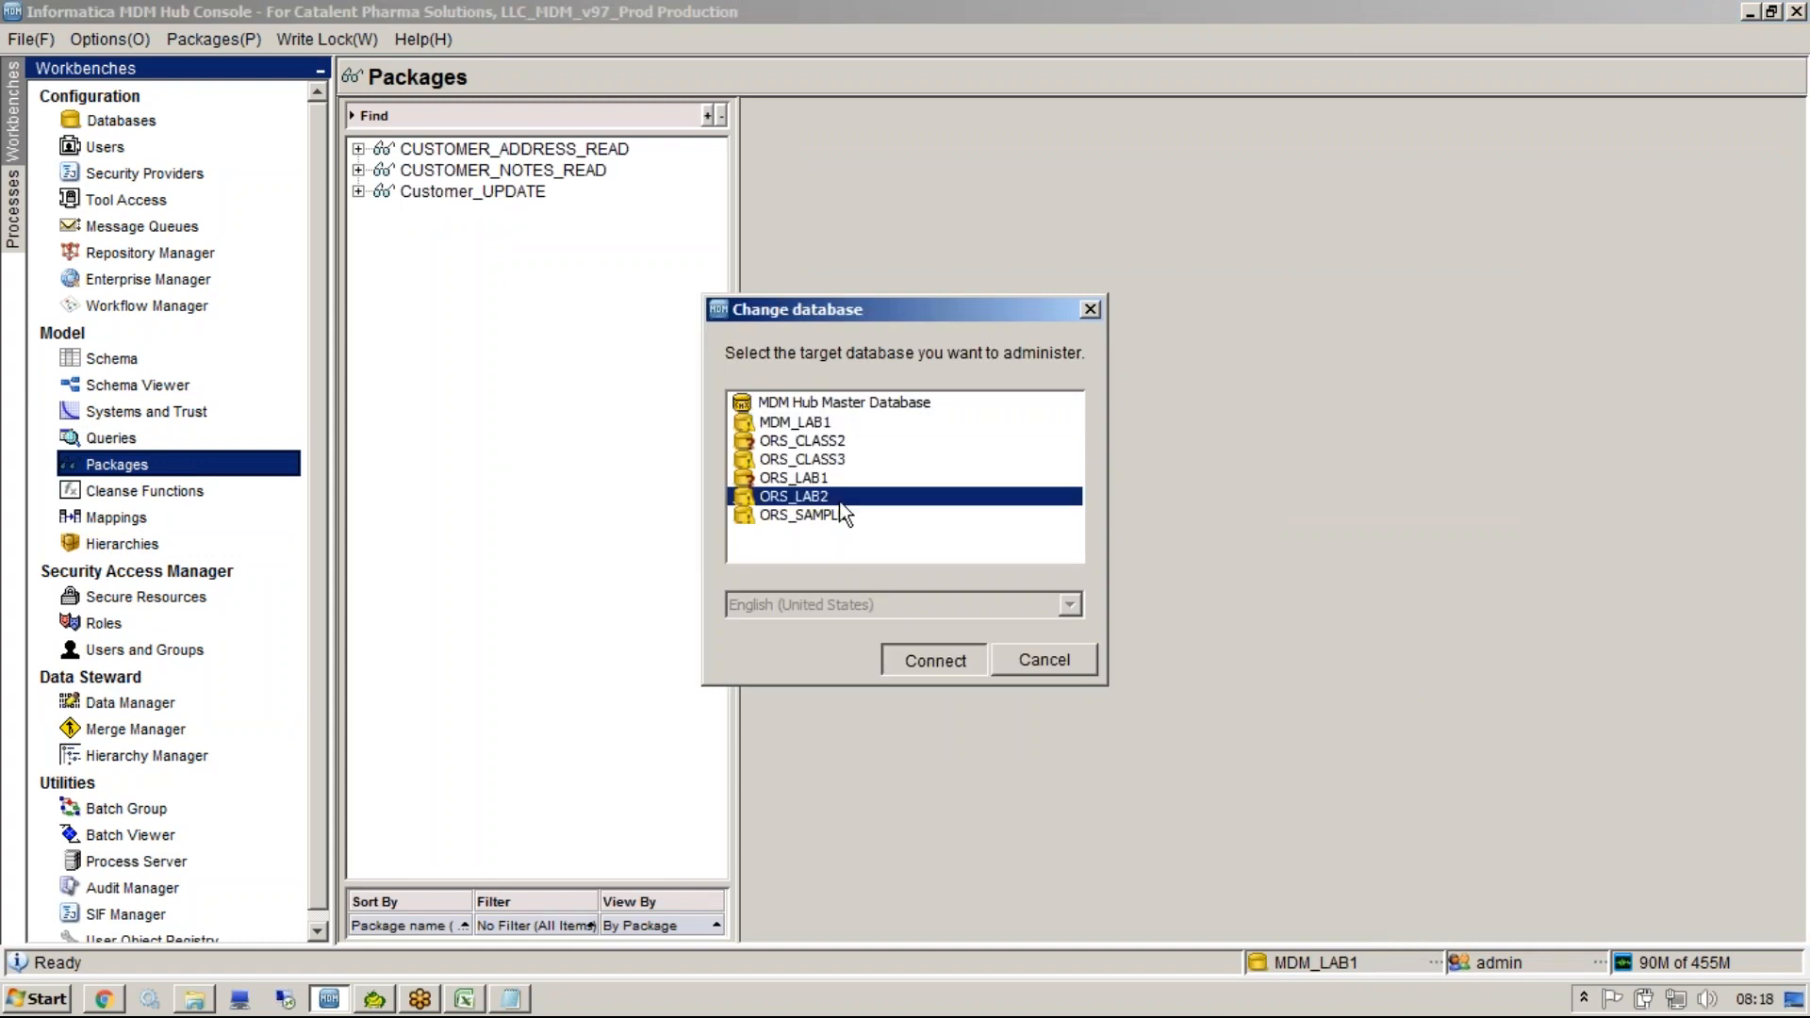
pyautogui.doubleClick(838, 500)
# Open the Merge Manager connected to ORS_CLASS3, then view the Hierarchy Manager.
pyautogui.click(14, 7)
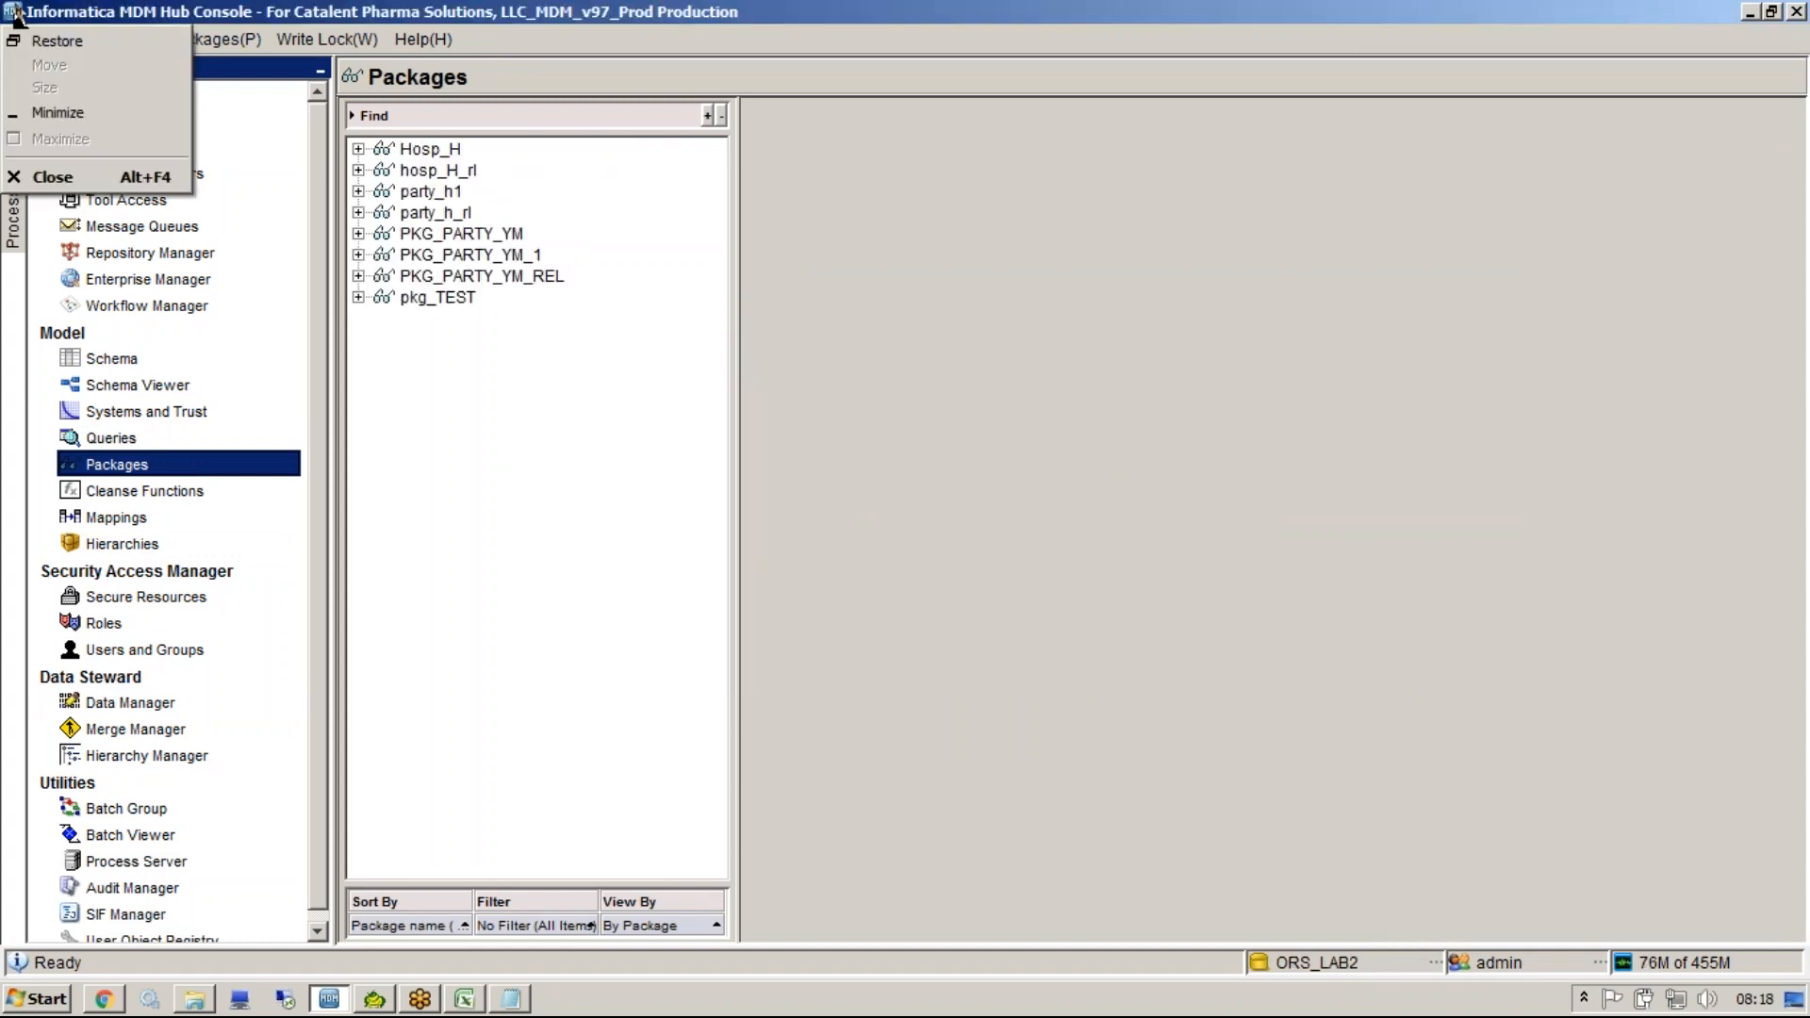
pyautogui.click(253, 7)
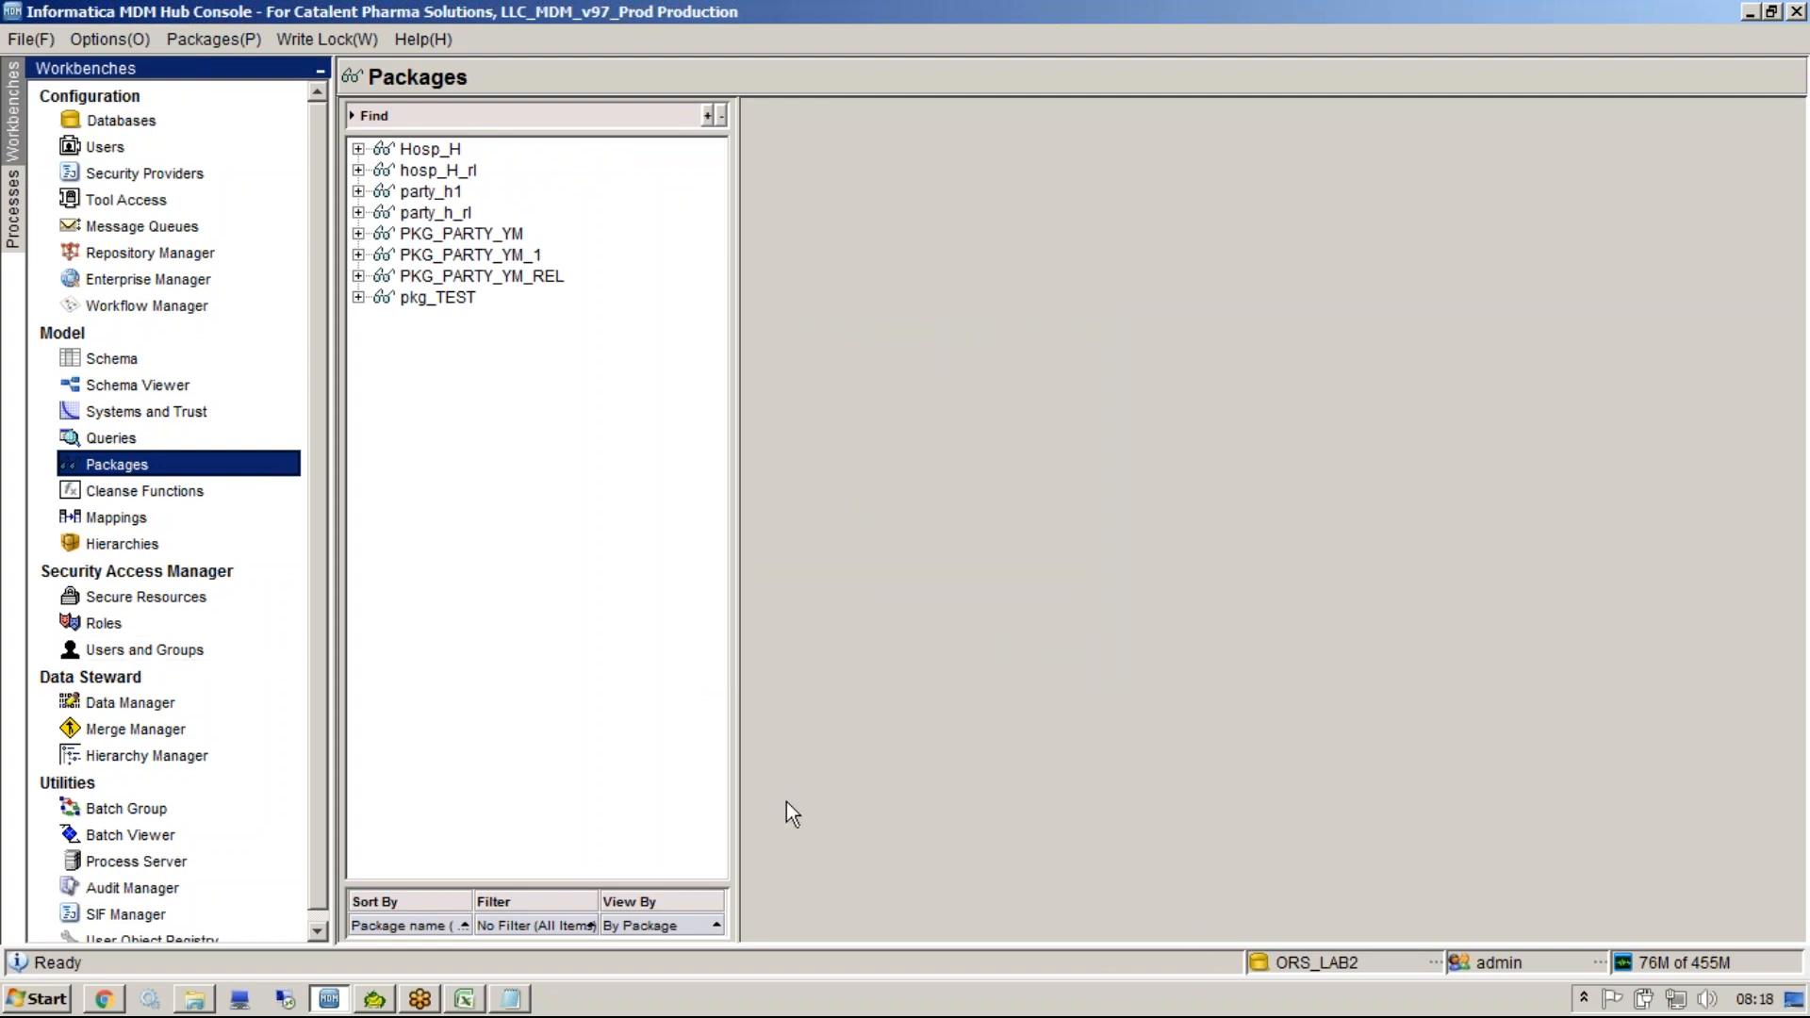
pyautogui.click(124, 702)
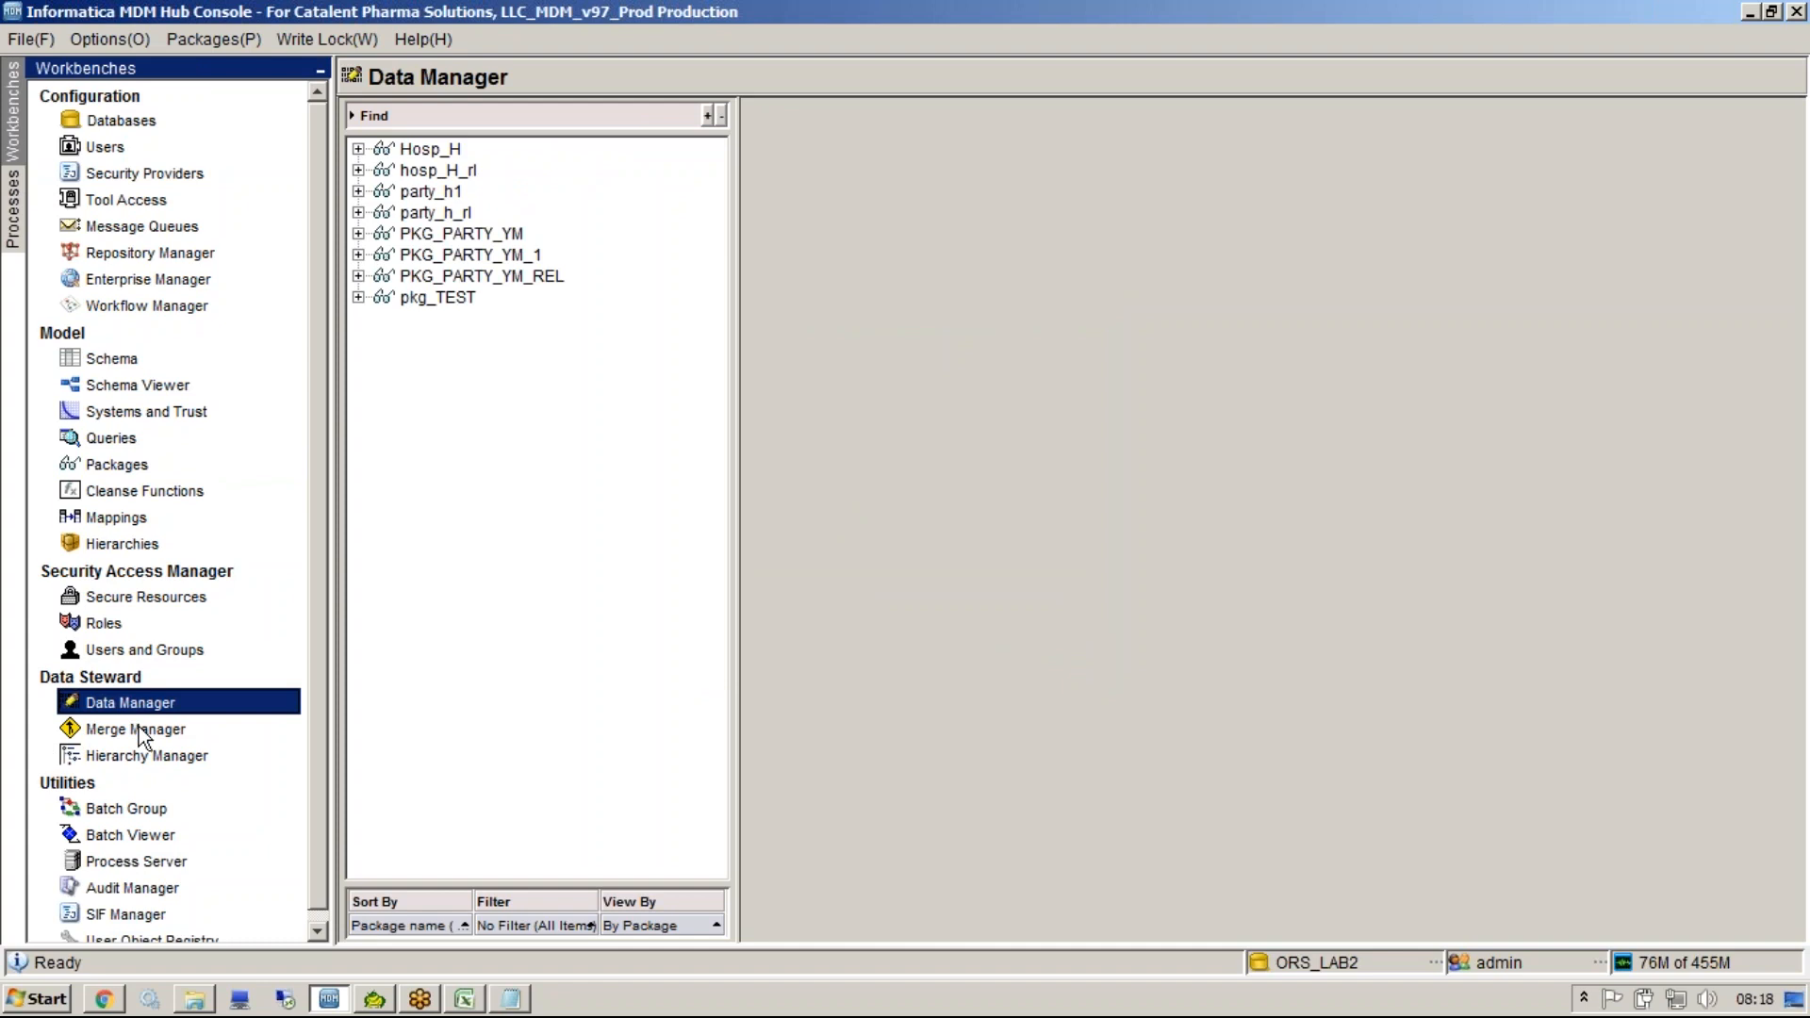
pyautogui.click(138, 730)
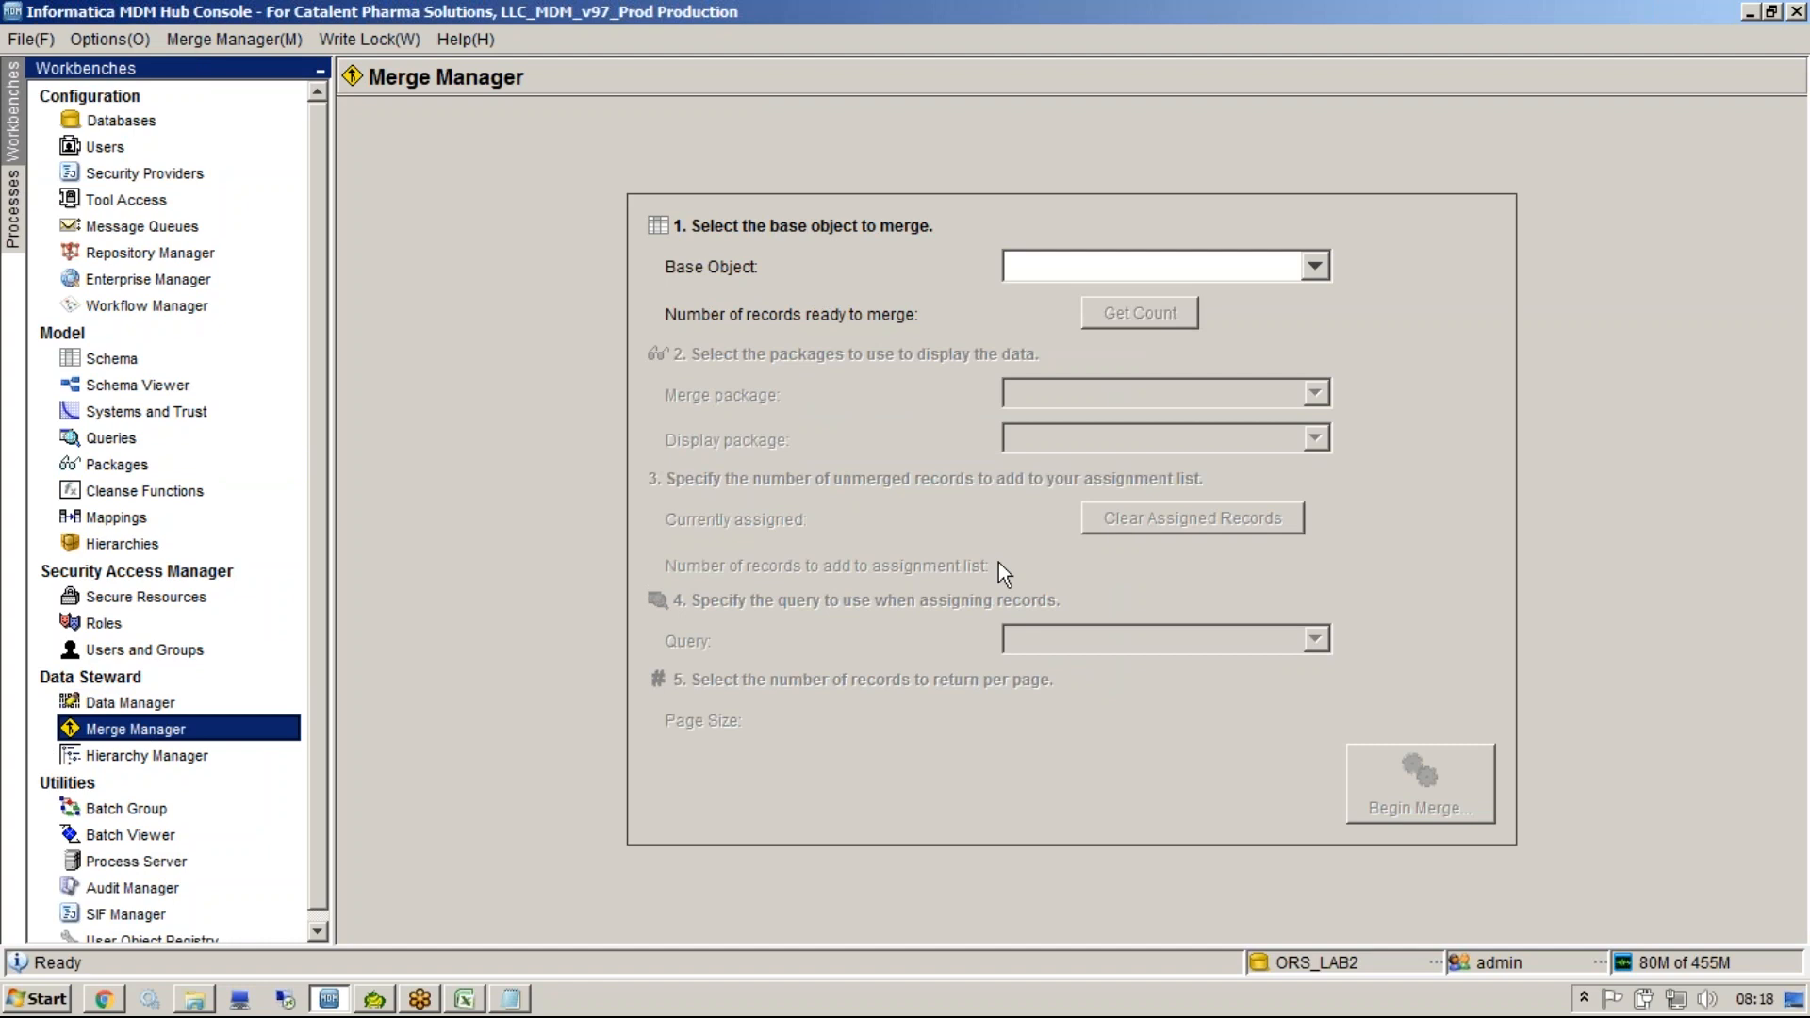
pyautogui.click(1389, 960)
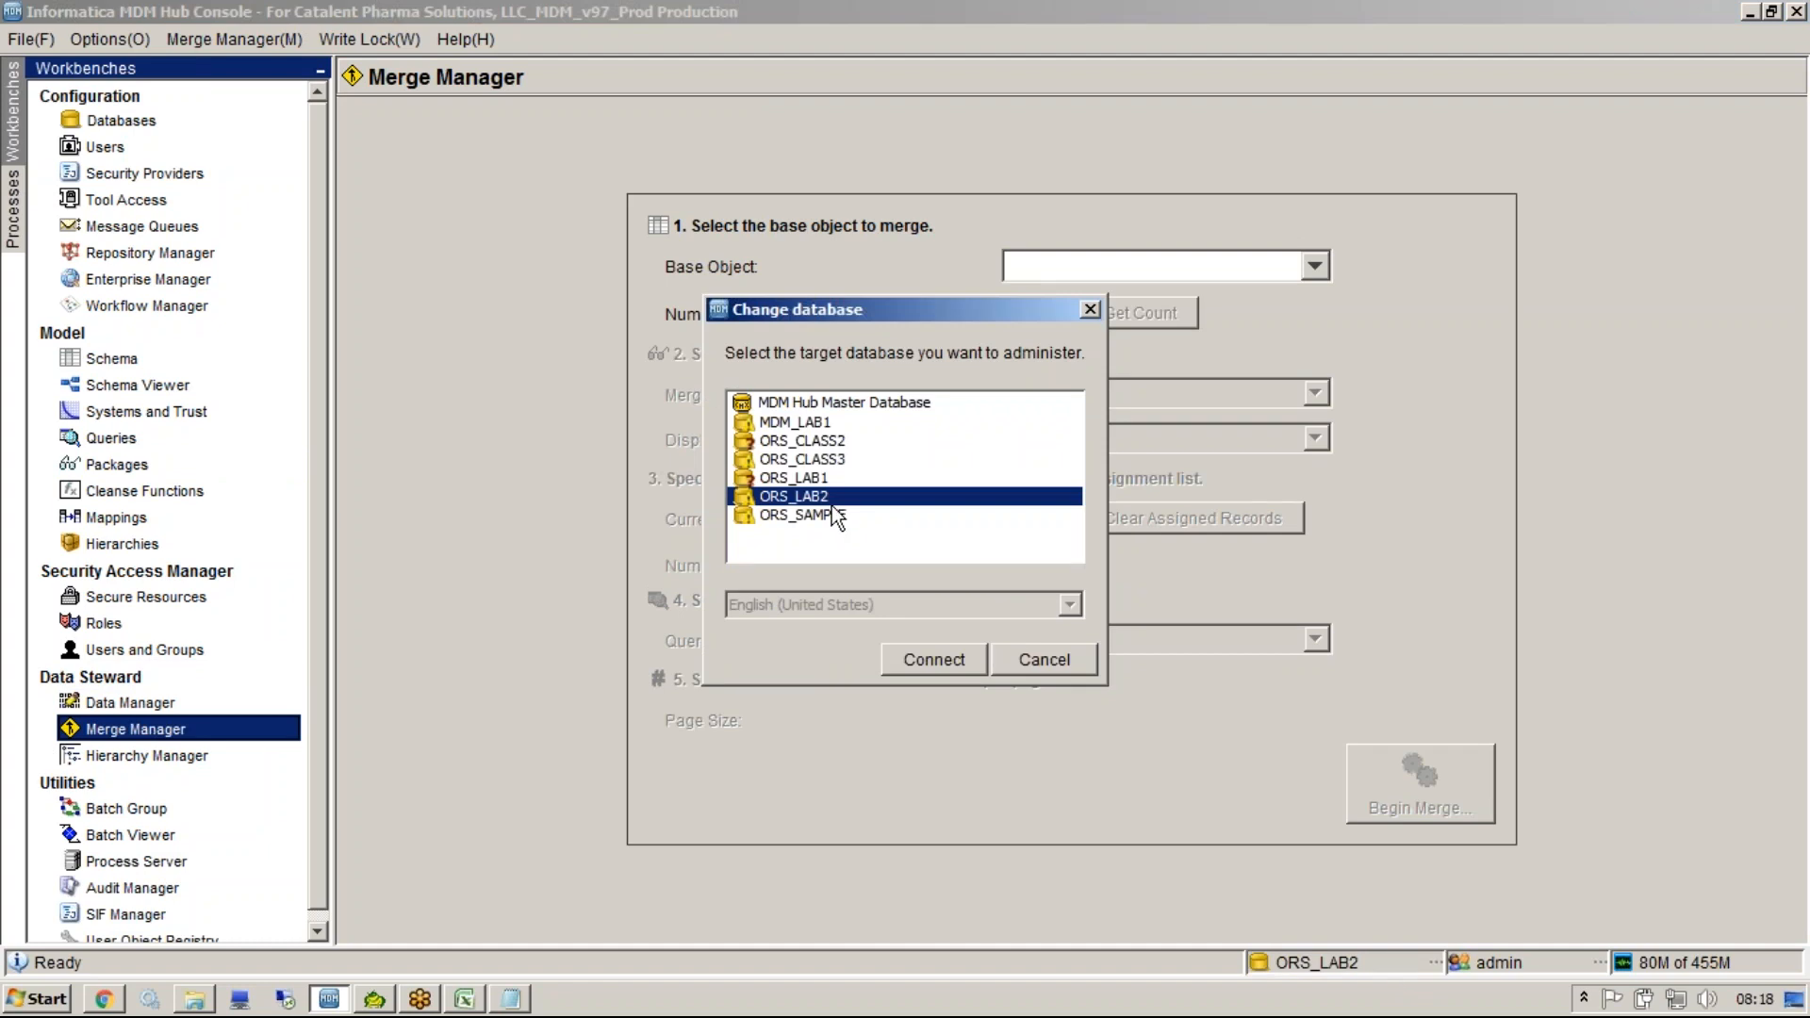
pyautogui.doubleClick(829, 462)
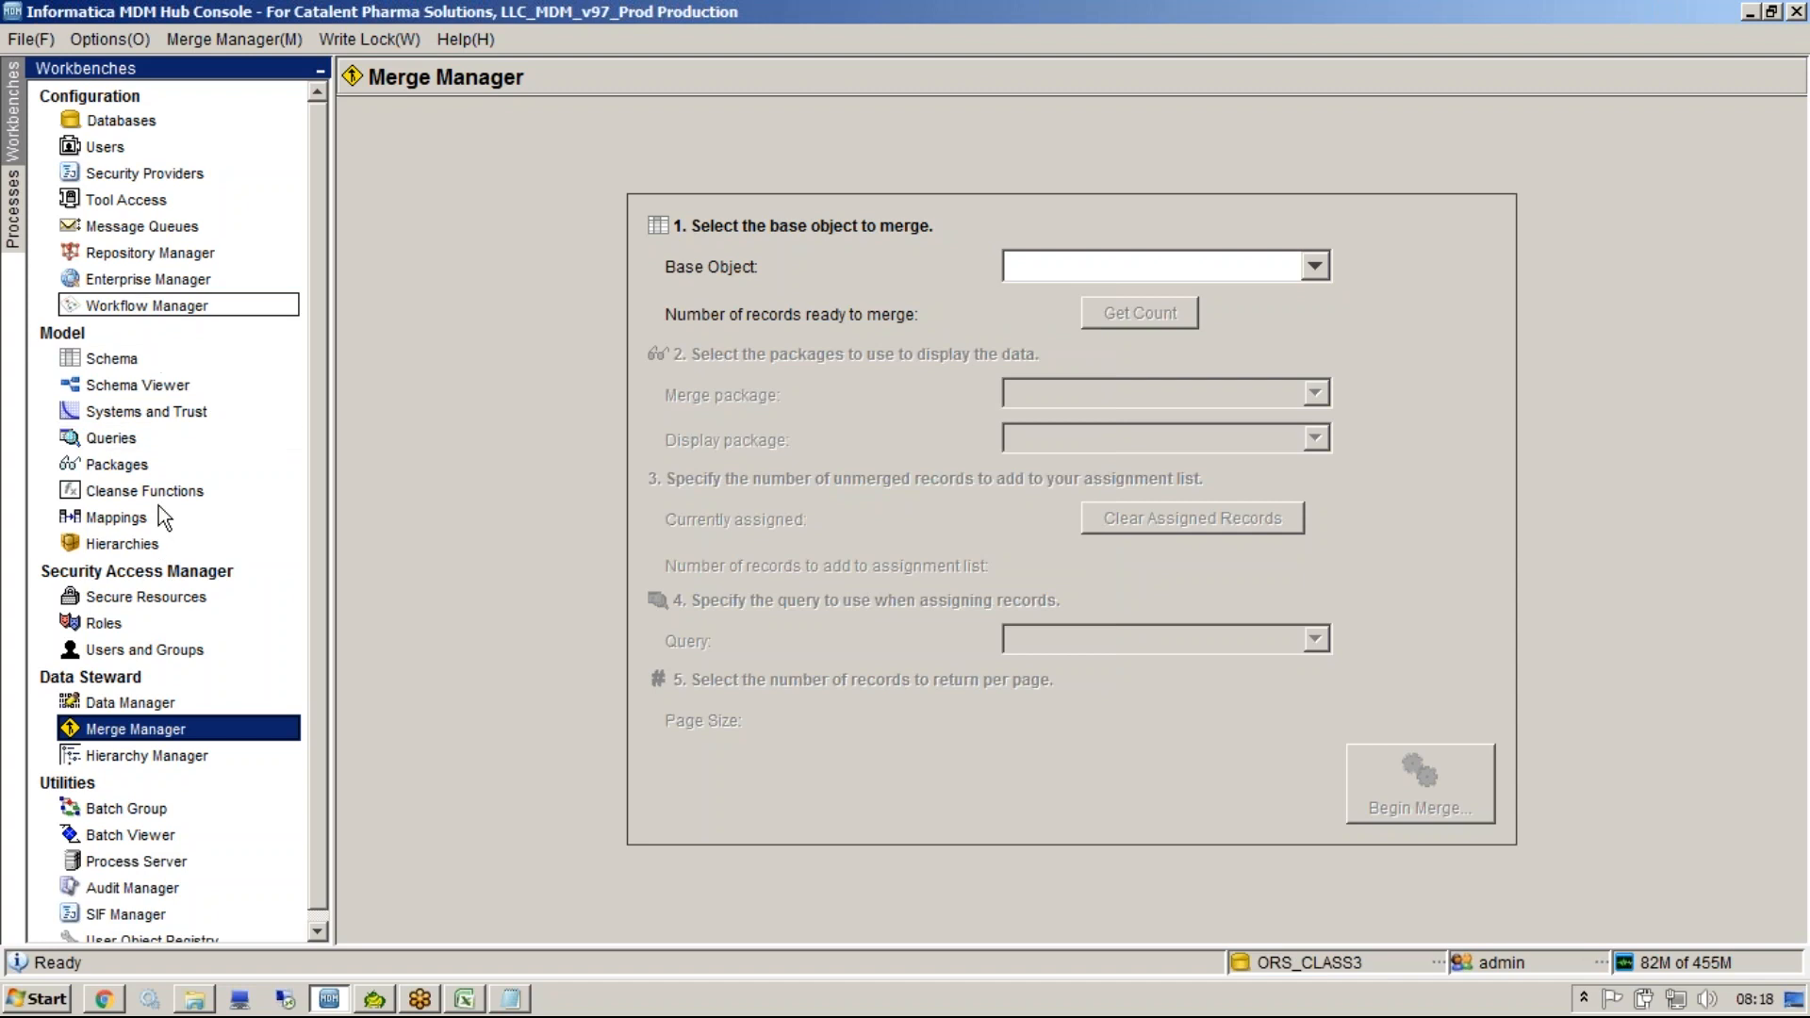
pyautogui.click(151, 728)
pyautogui.click(171, 754)
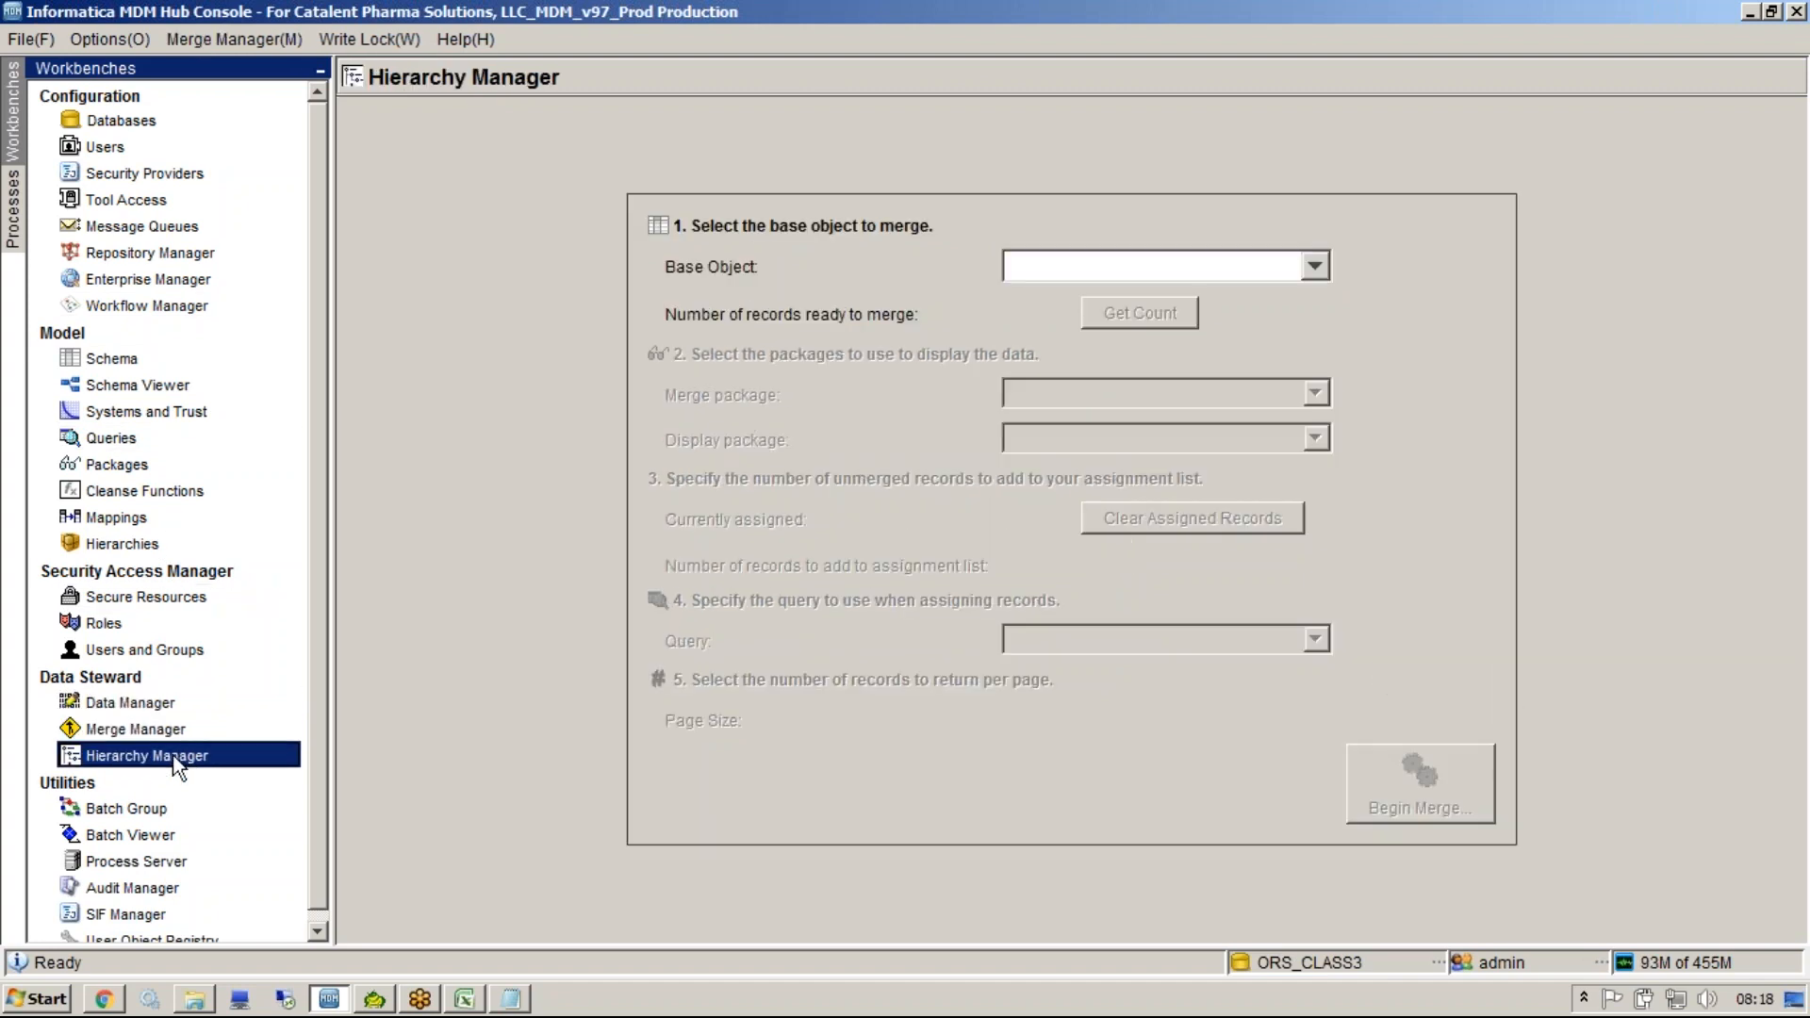
# In Notepad, append "DM, MM, HM" to the tool list and start a new line below it.
pyautogui.click(514, 998)
pyautogui.click(516, 999)
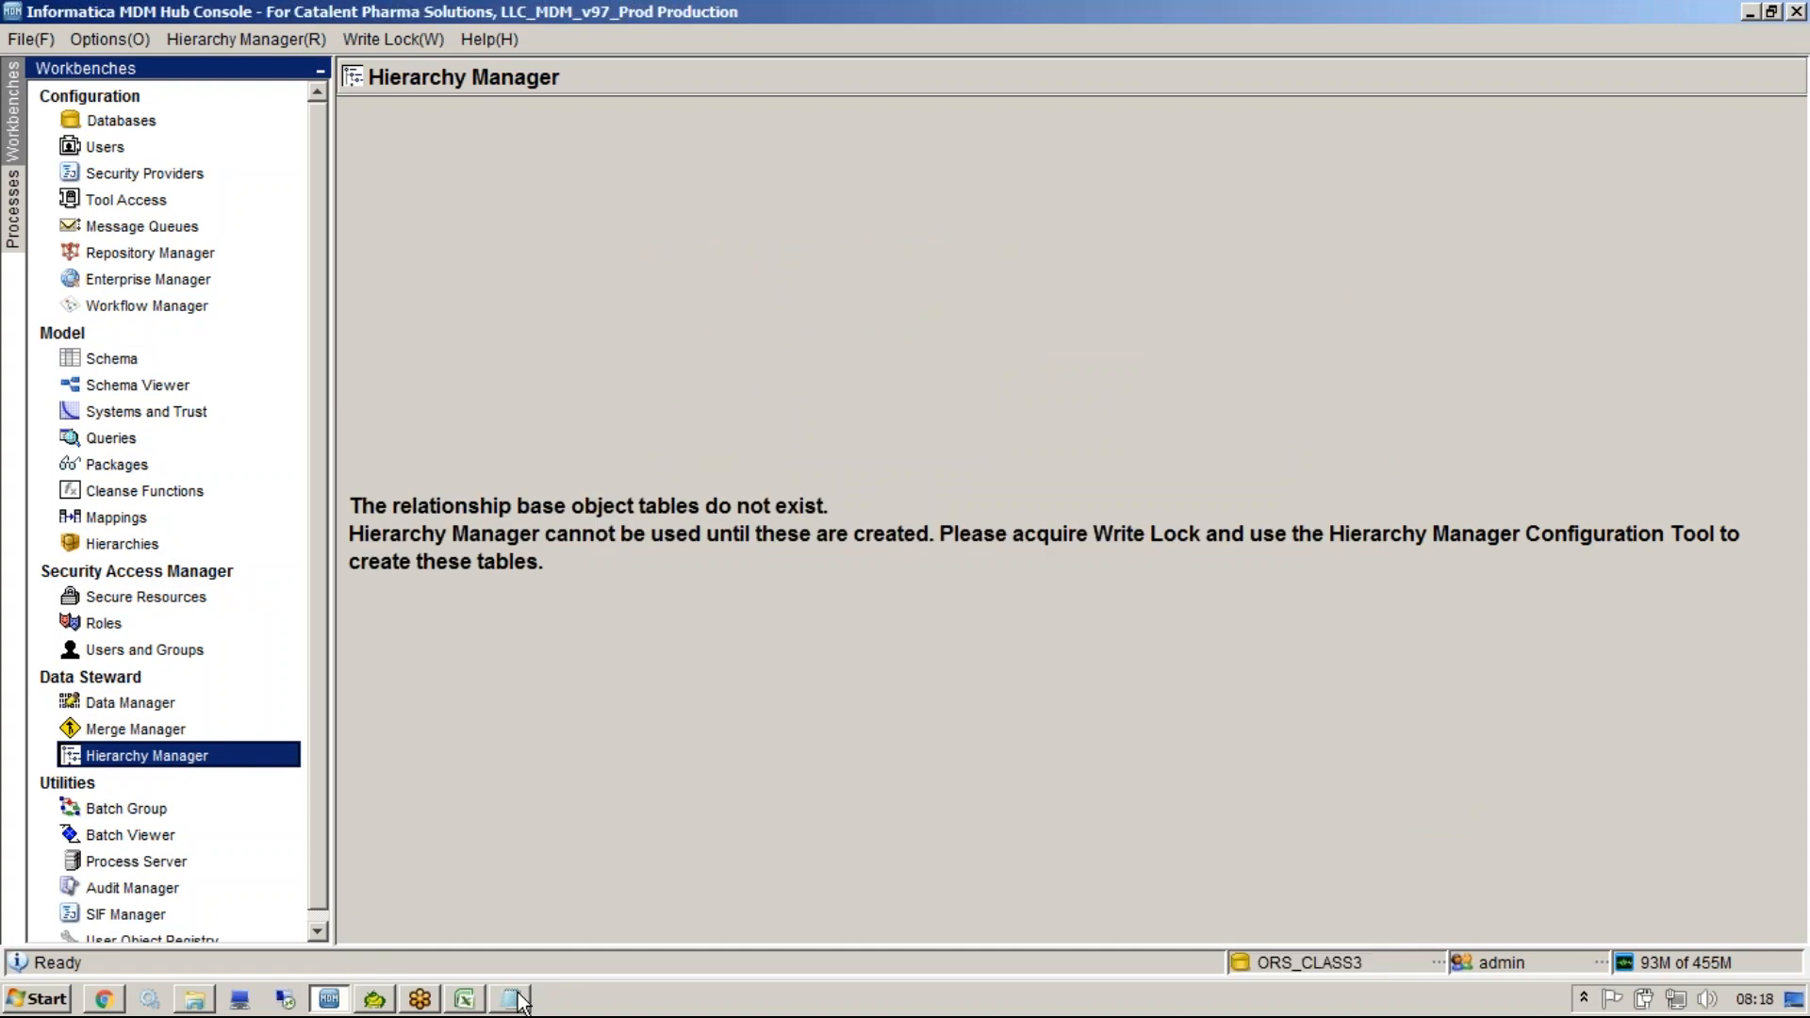
pyautogui.click(517, 999)
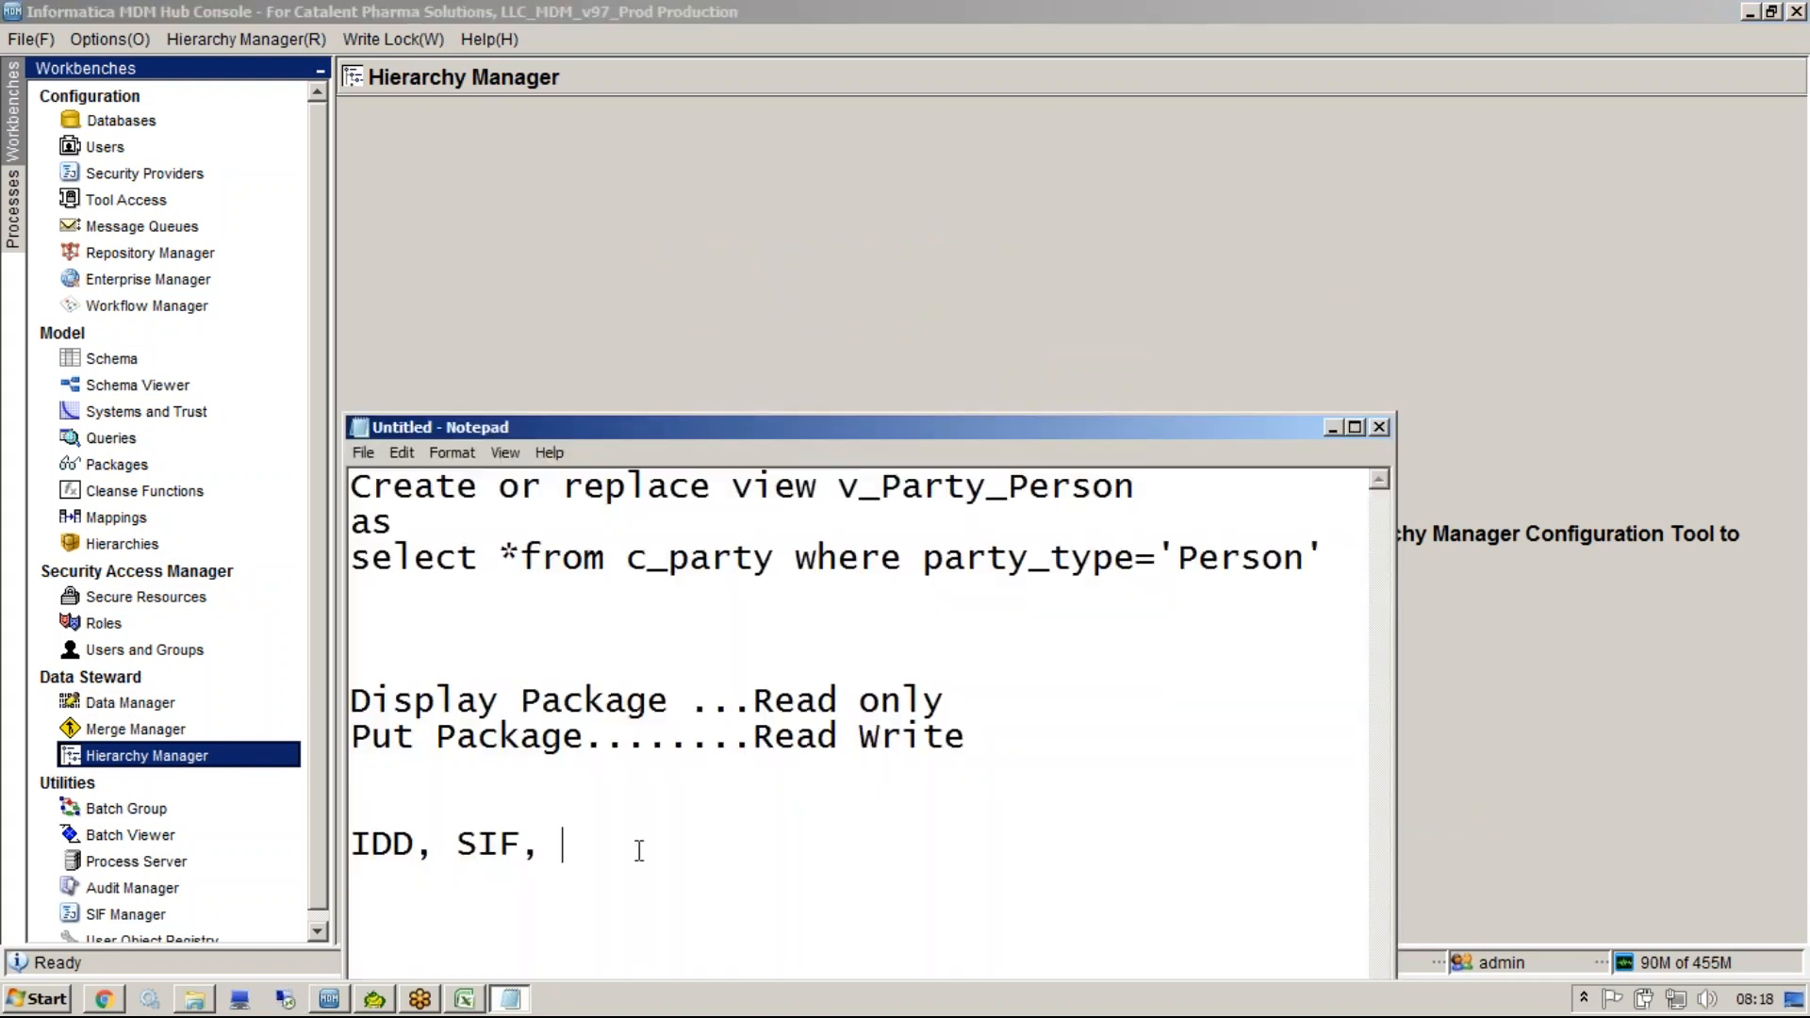
pyautogui.write('DM, MM, HM')
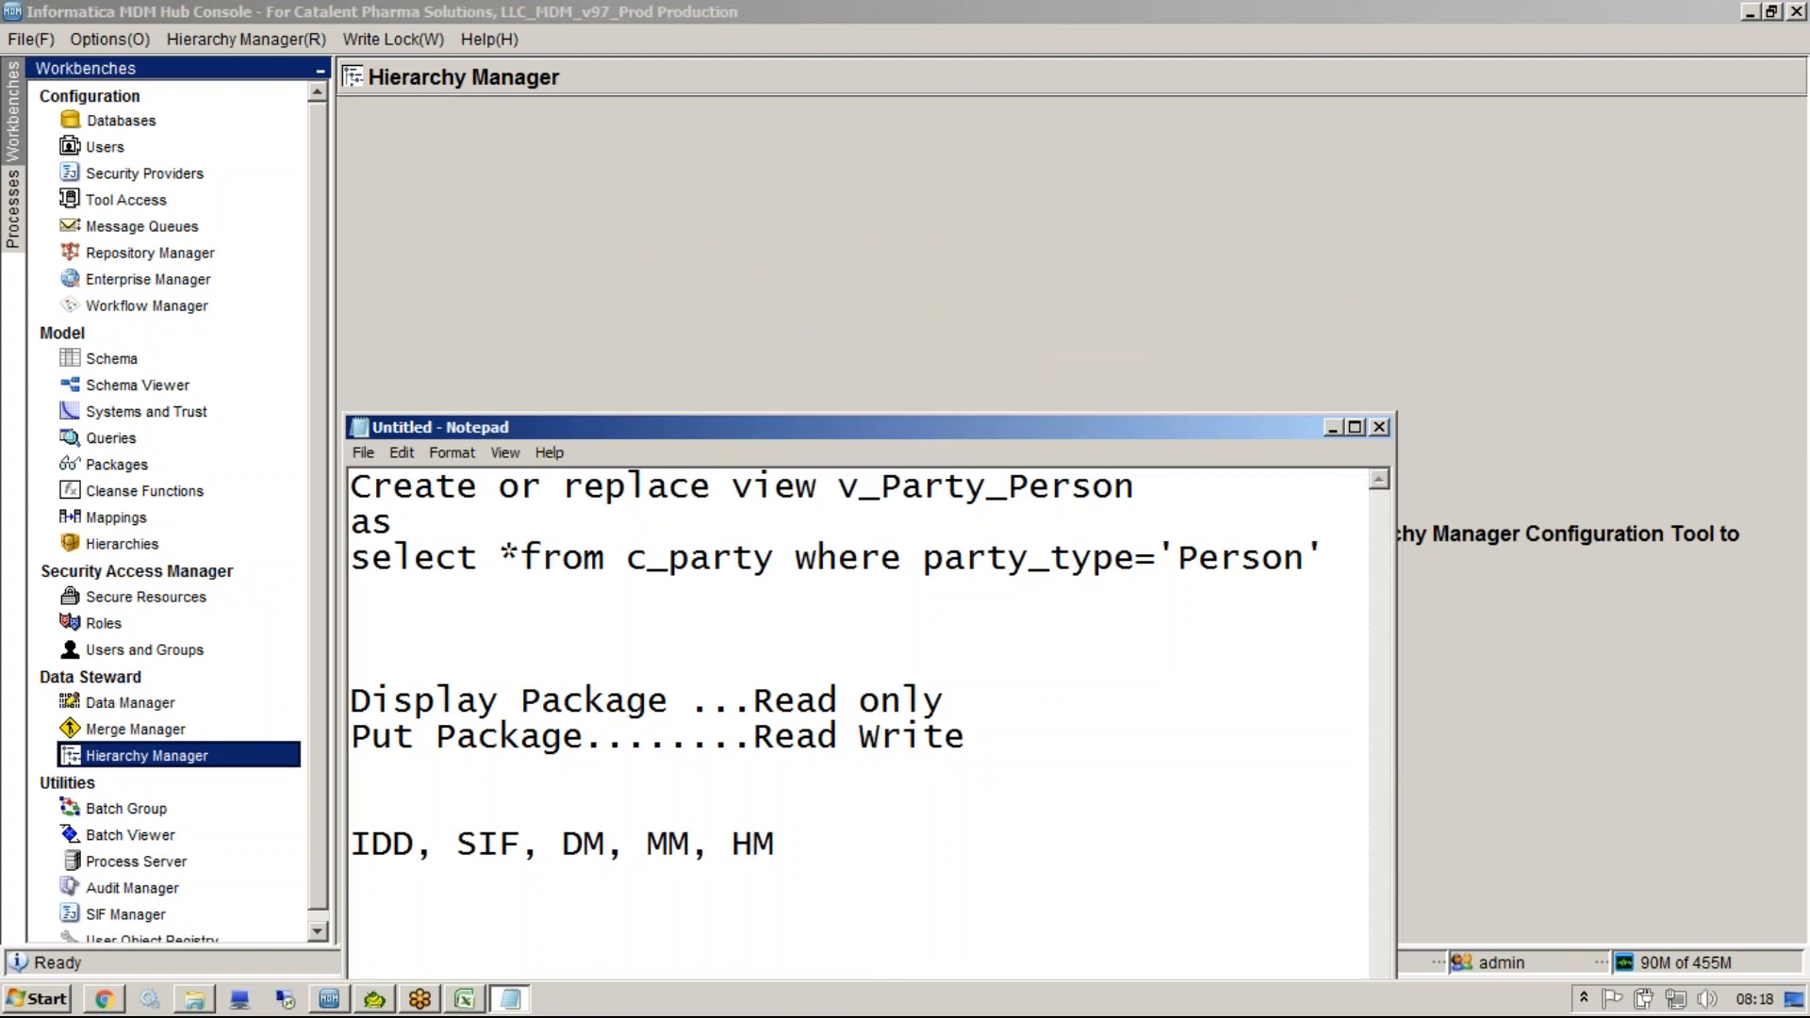
pyautogui.hotkey('shift', 'Home')
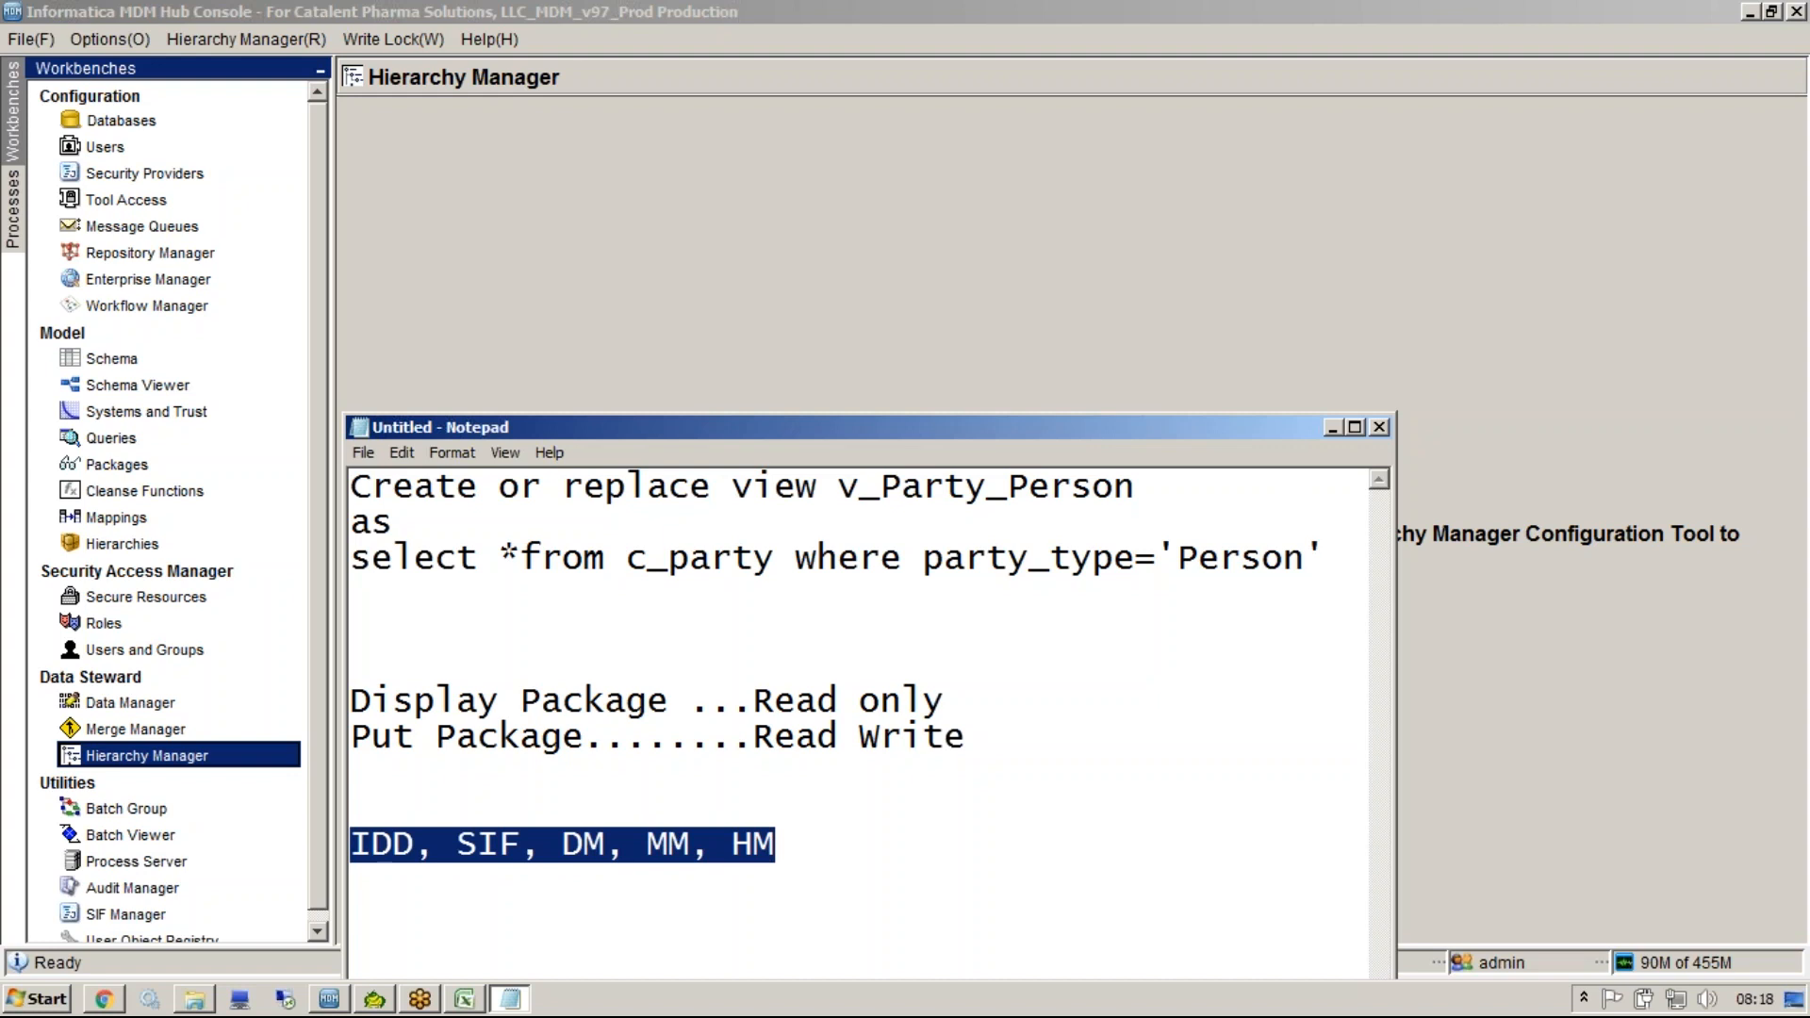
pyautogui.press('End')
pyautogui.press('Return')
pyautogui.press('Return')
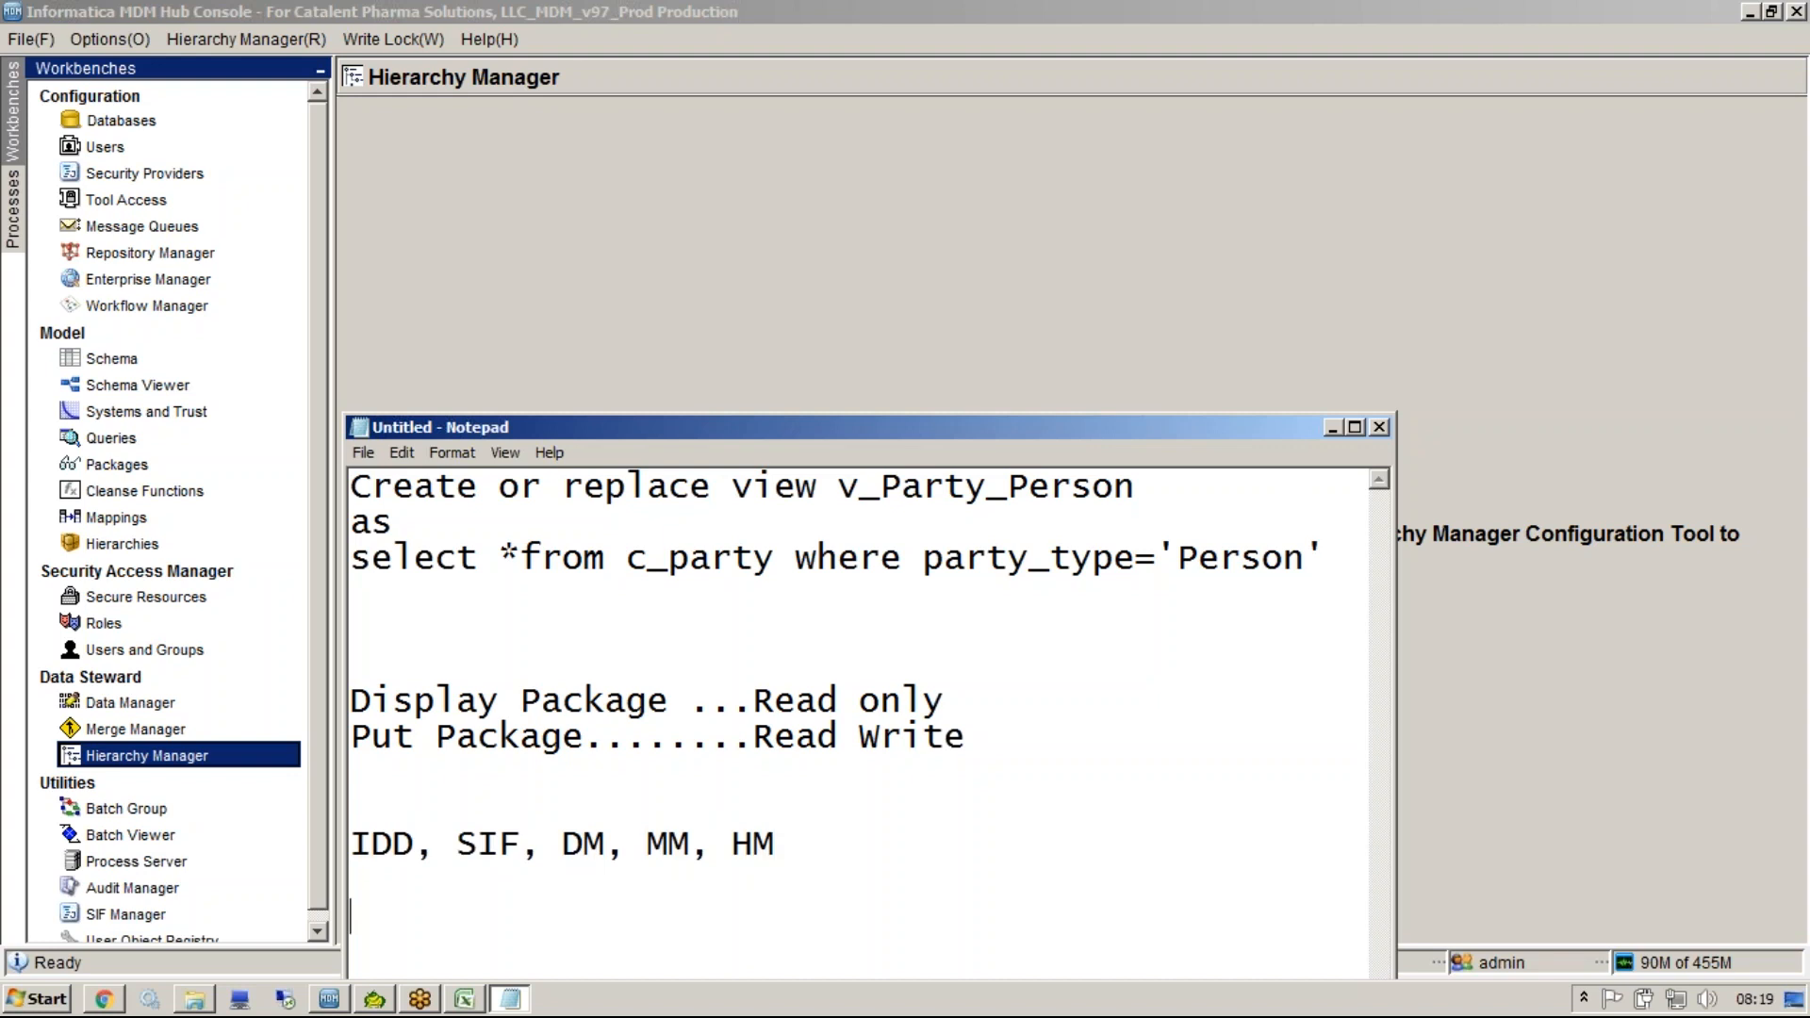
# Add "MQ" to the tool list and write "Publish" on the line below.
pyautogui.write('Publi')
pyautogui.click(833, 844)
pyautogui.write(', MQ')
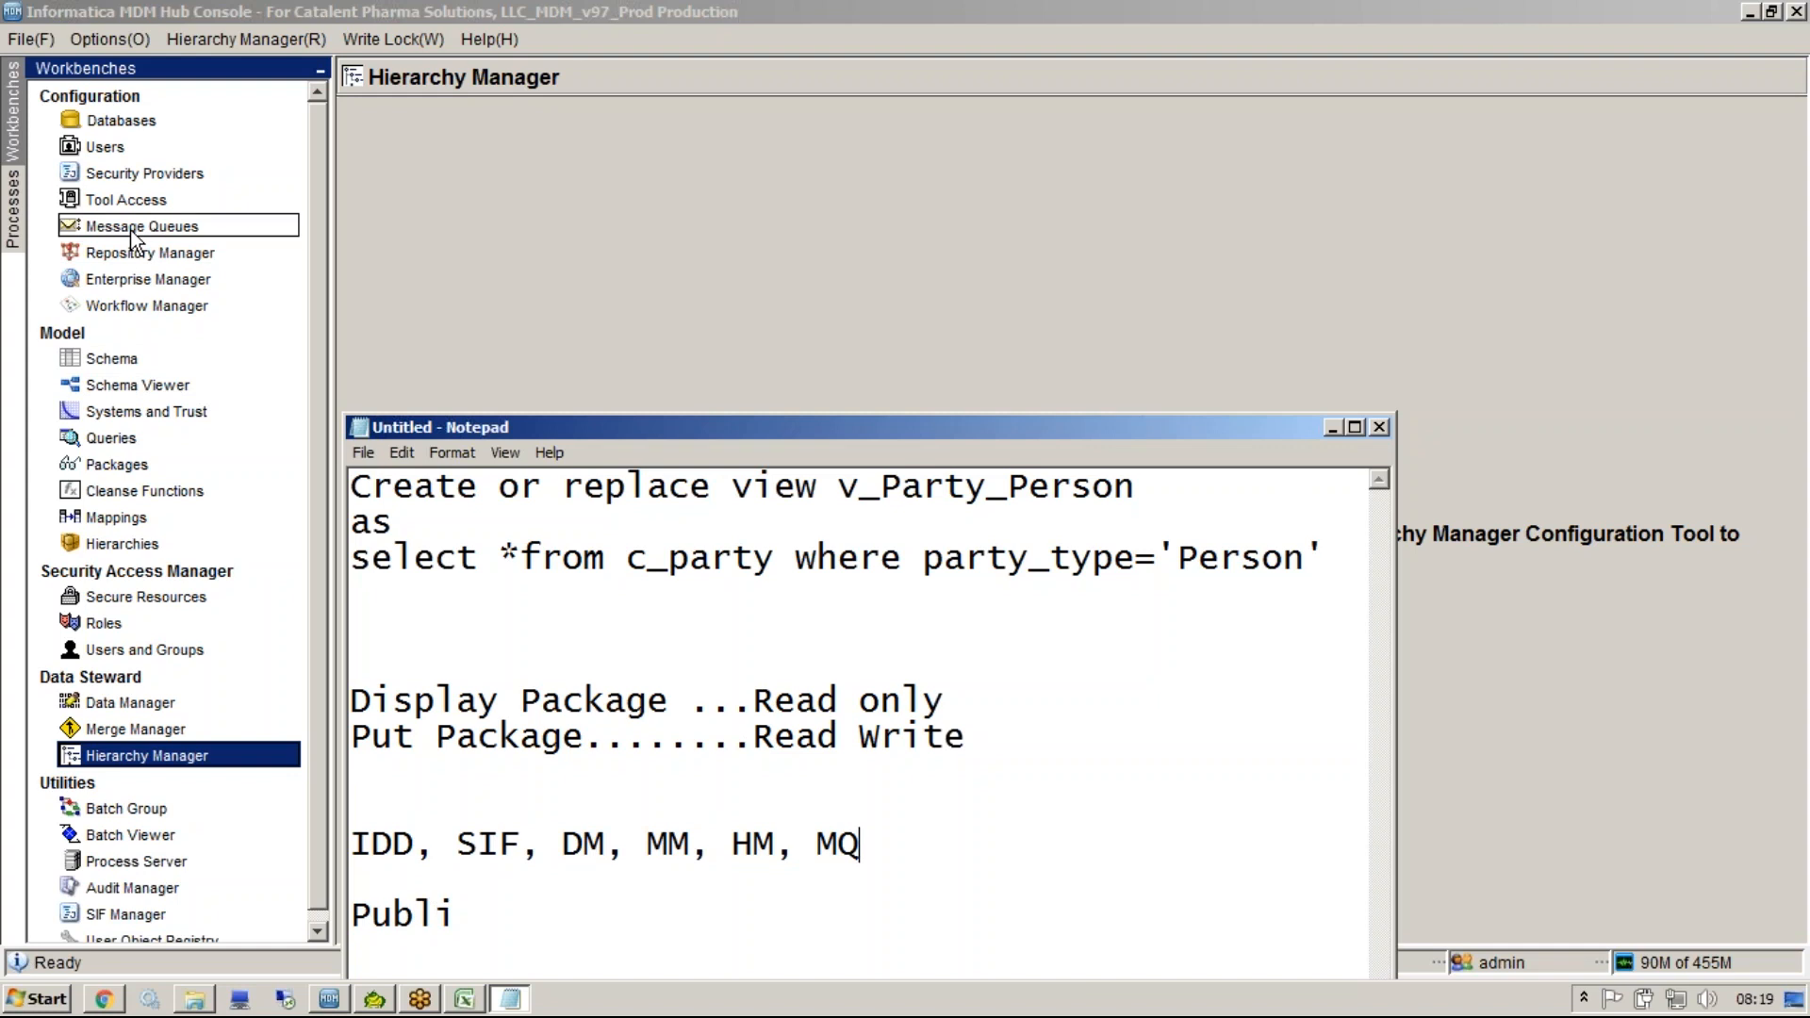
pyautogui.click(535, 941)
pyautogui.write('sh')
# Describe the PKG_PARTY view again in Toad and review its columns.
pyautogui.click(373, 993)
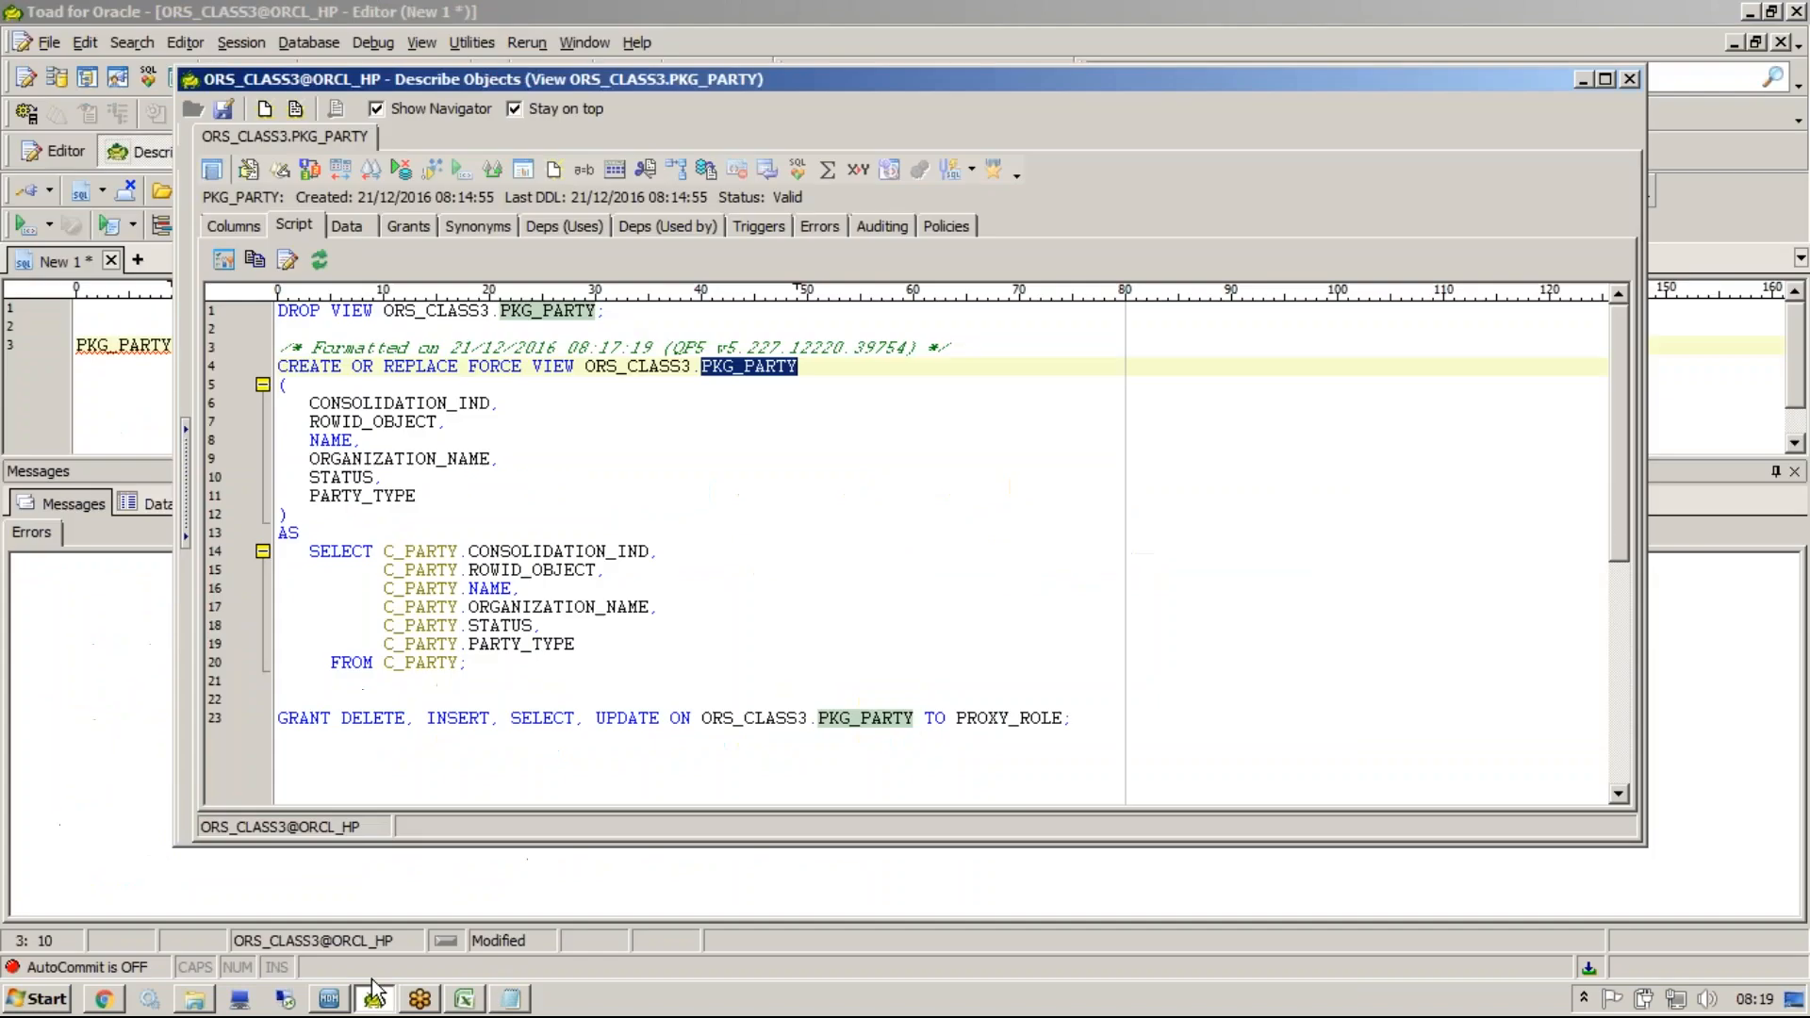
pyautogui.click(713, 468)
pyautogui.press('Escape')
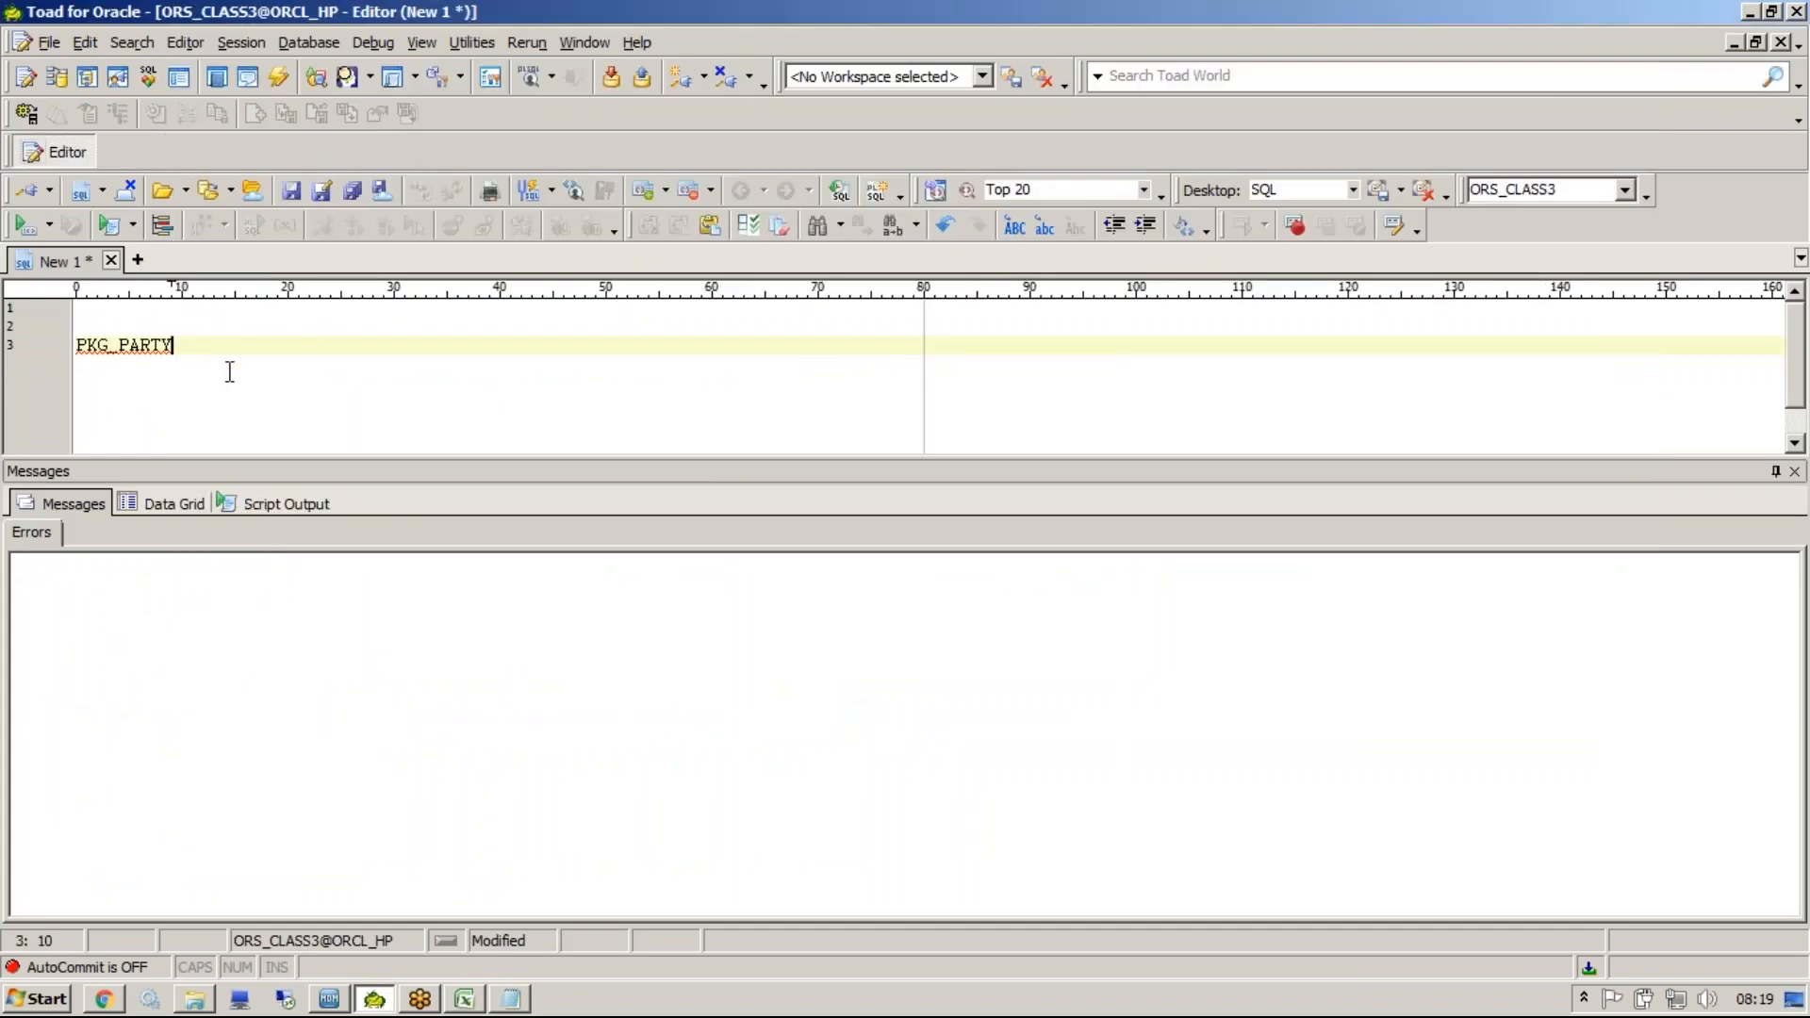
pyautogui.hotkey('shift', 'Home')
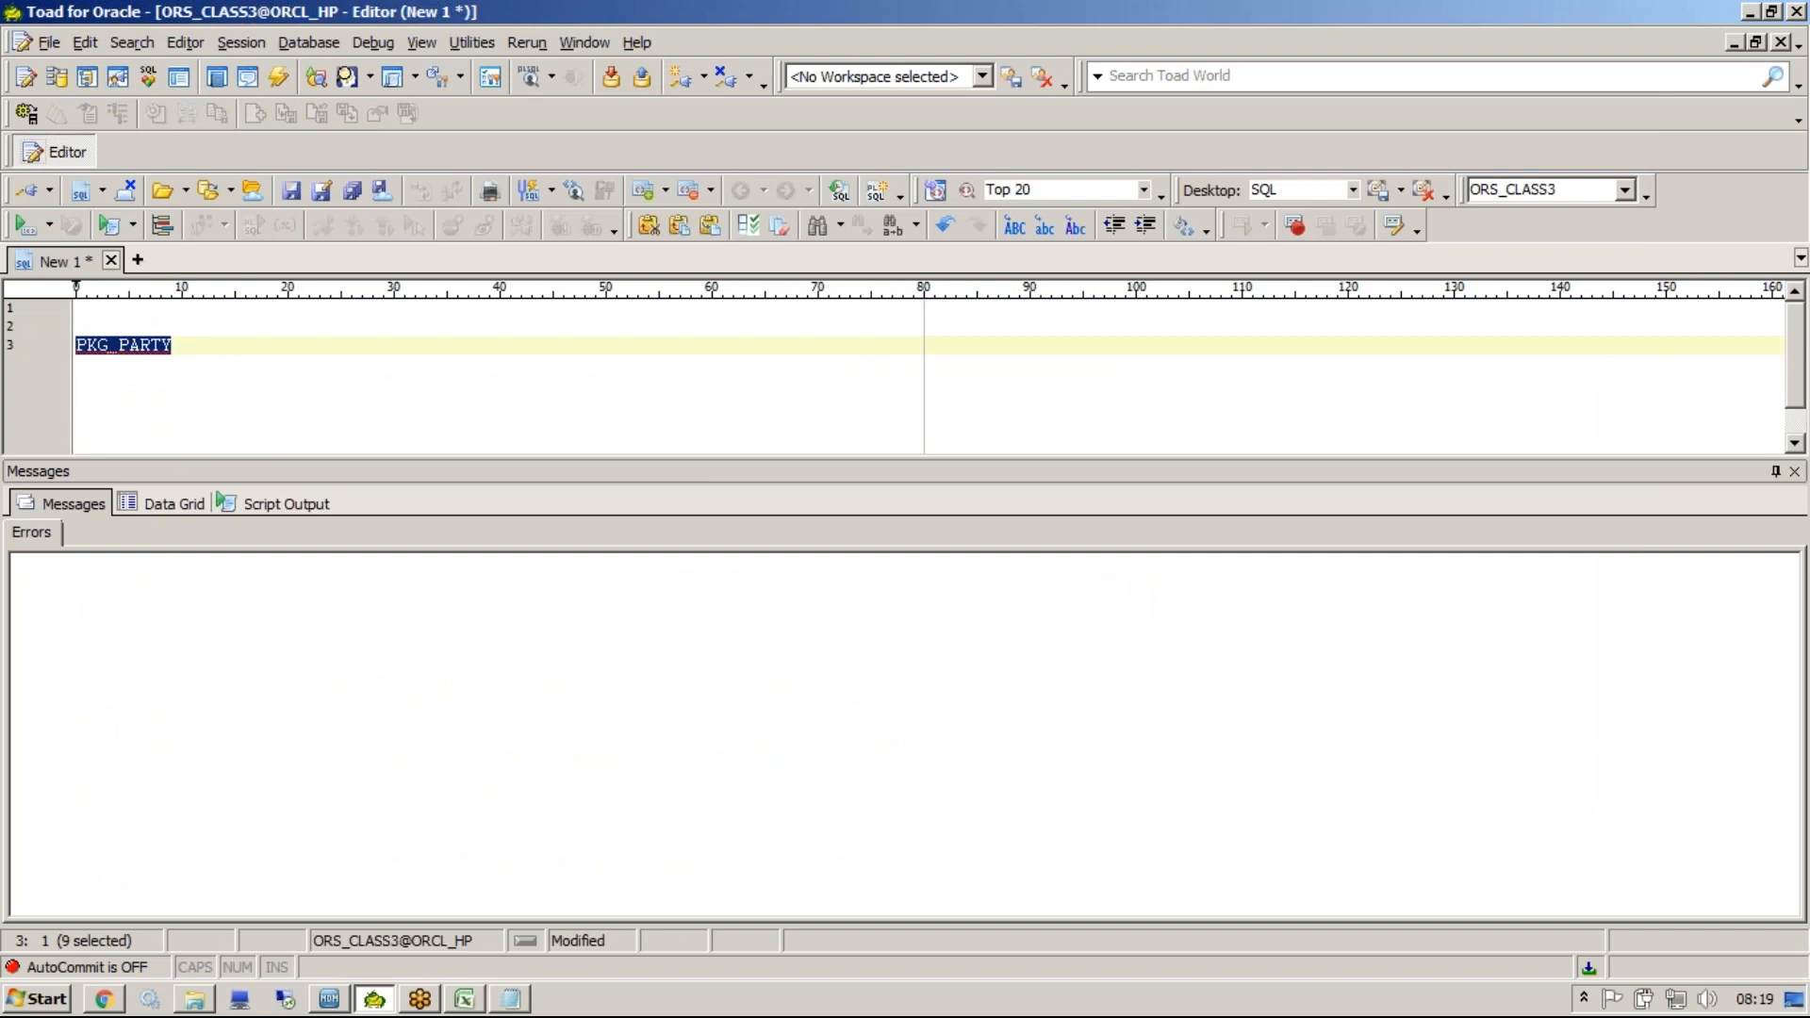
pyautogui.press('F4')
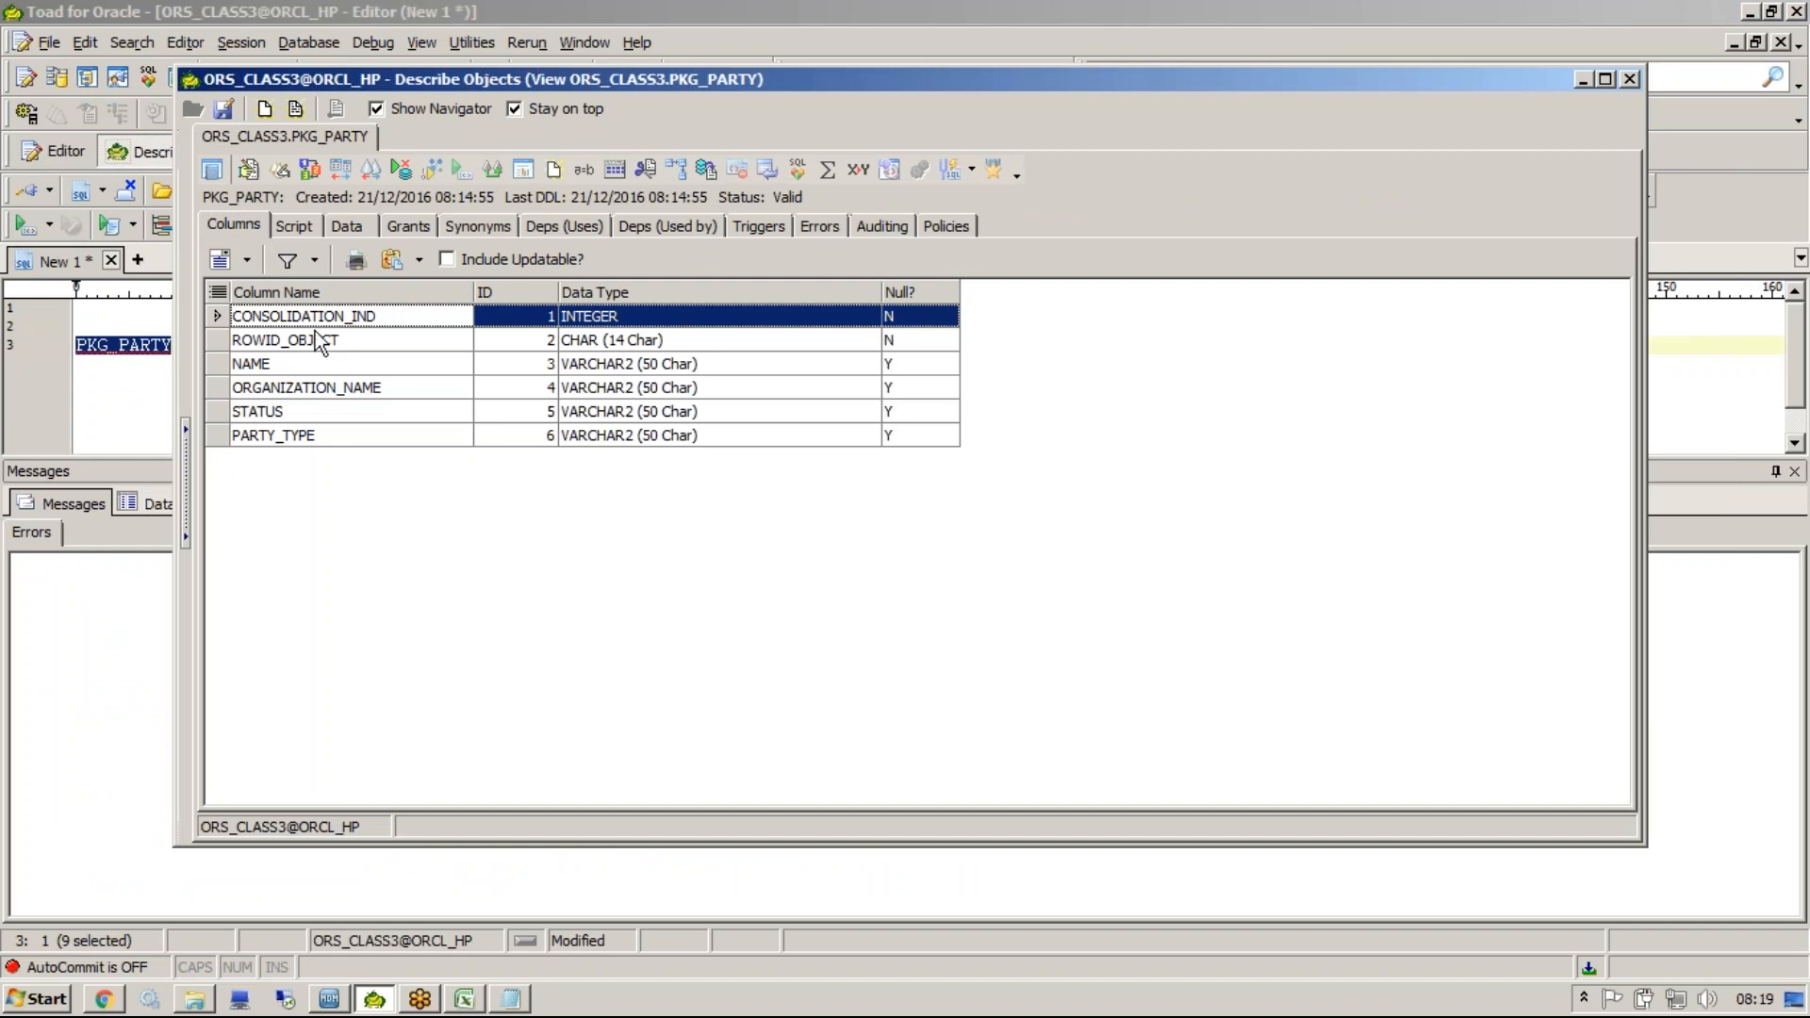
pyautogui.click(306, 363)
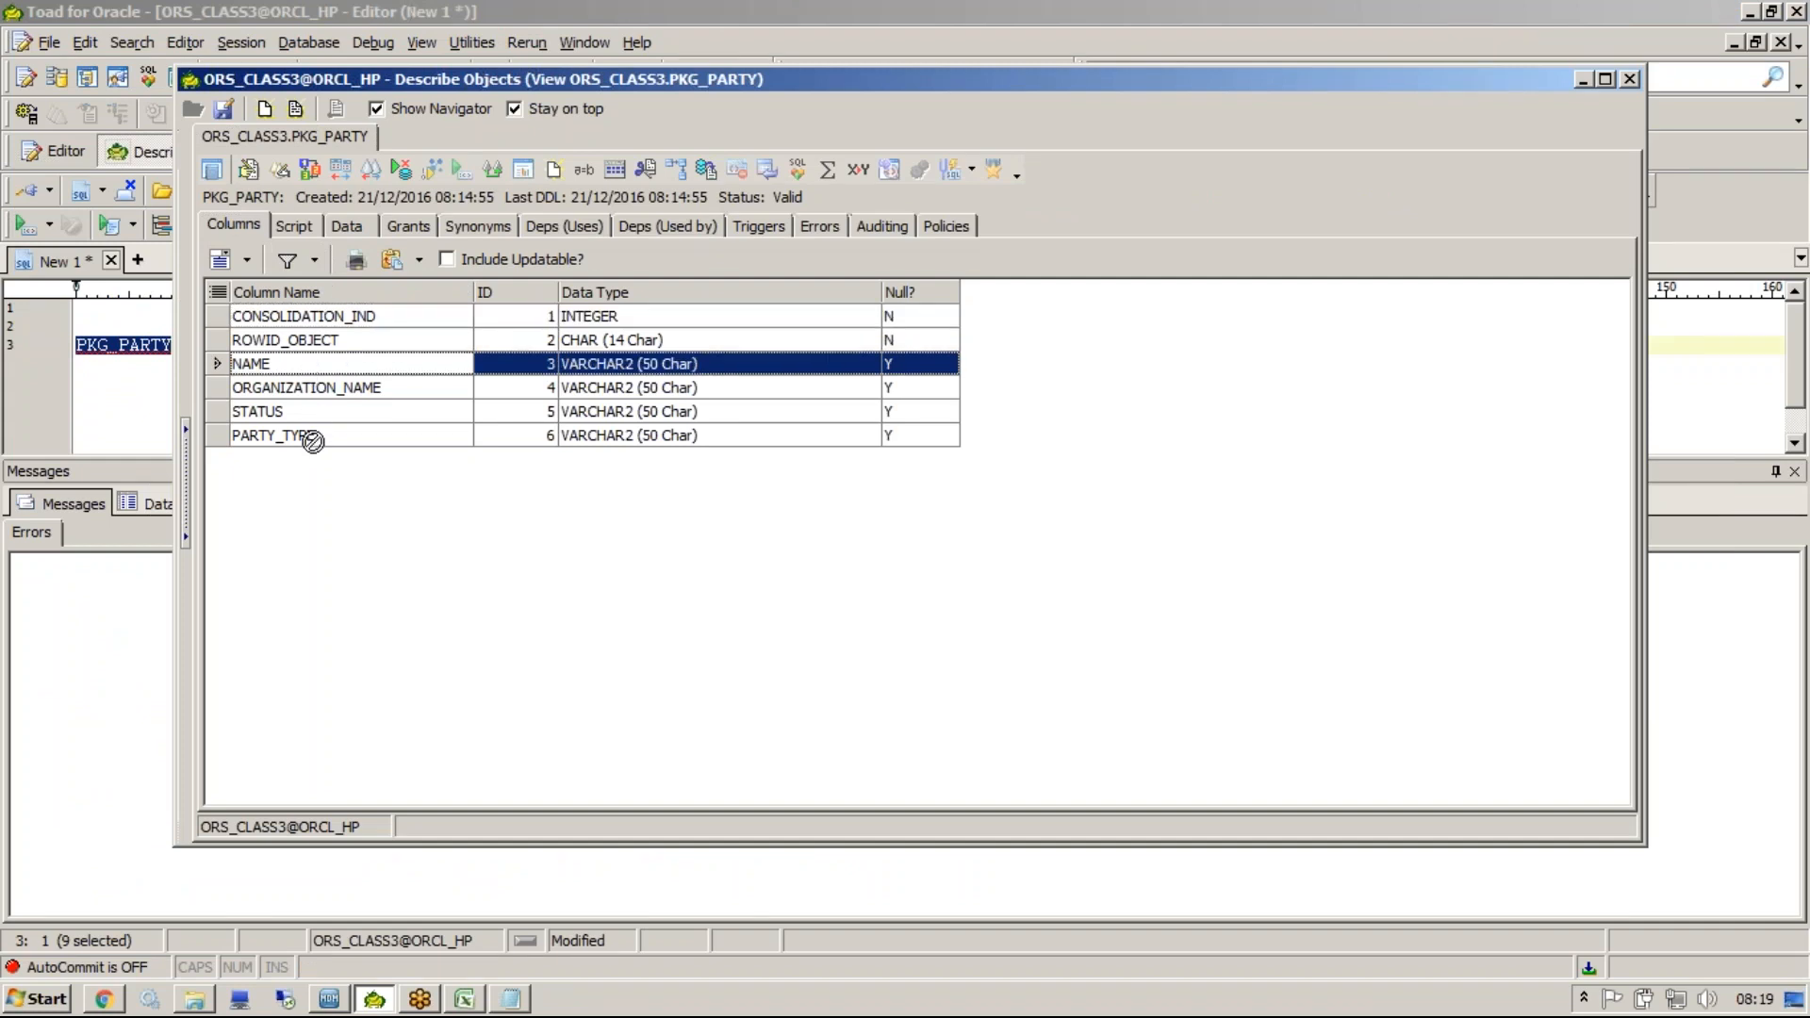
# Review the NAME, ORGANIZATION_NAME and STATUS columns of the PKG_PARTY view, and close the Describe Objects window.
pyautogui.click(285, 339)
pyautogui.click(286, 387)
pyautogui.click(294, 413)
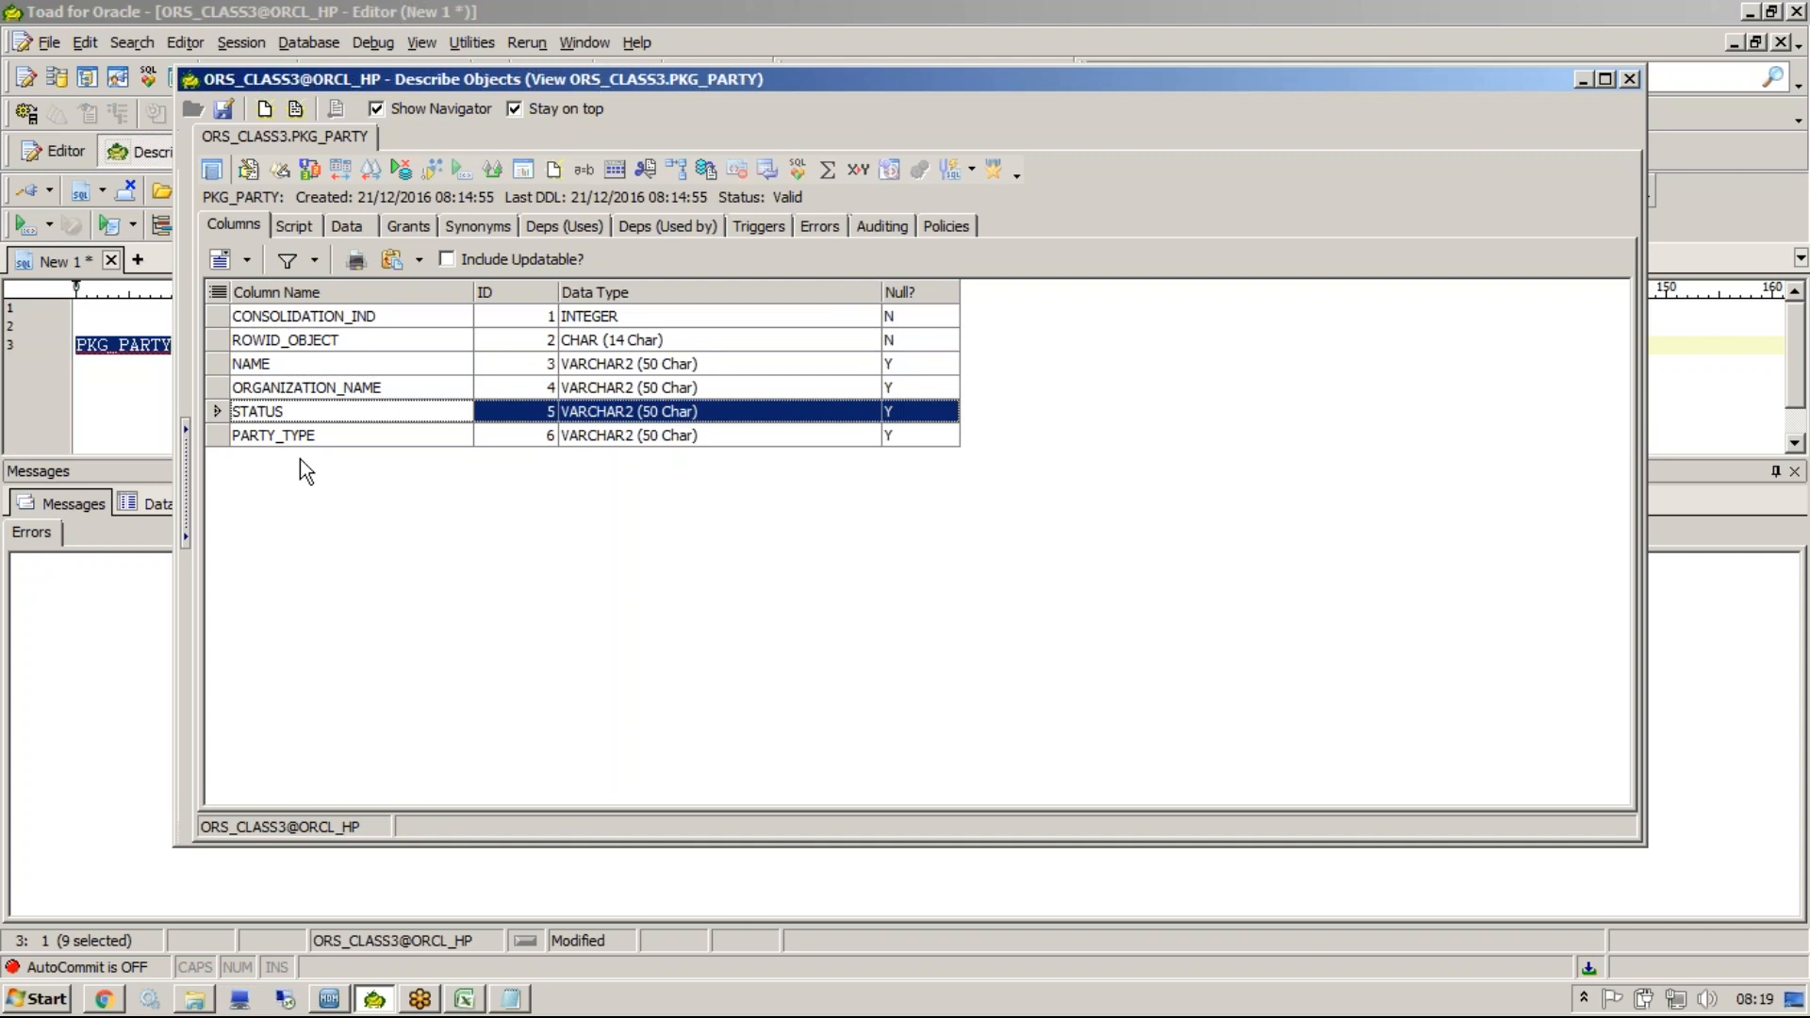
pyautogui.click(1631, 83)
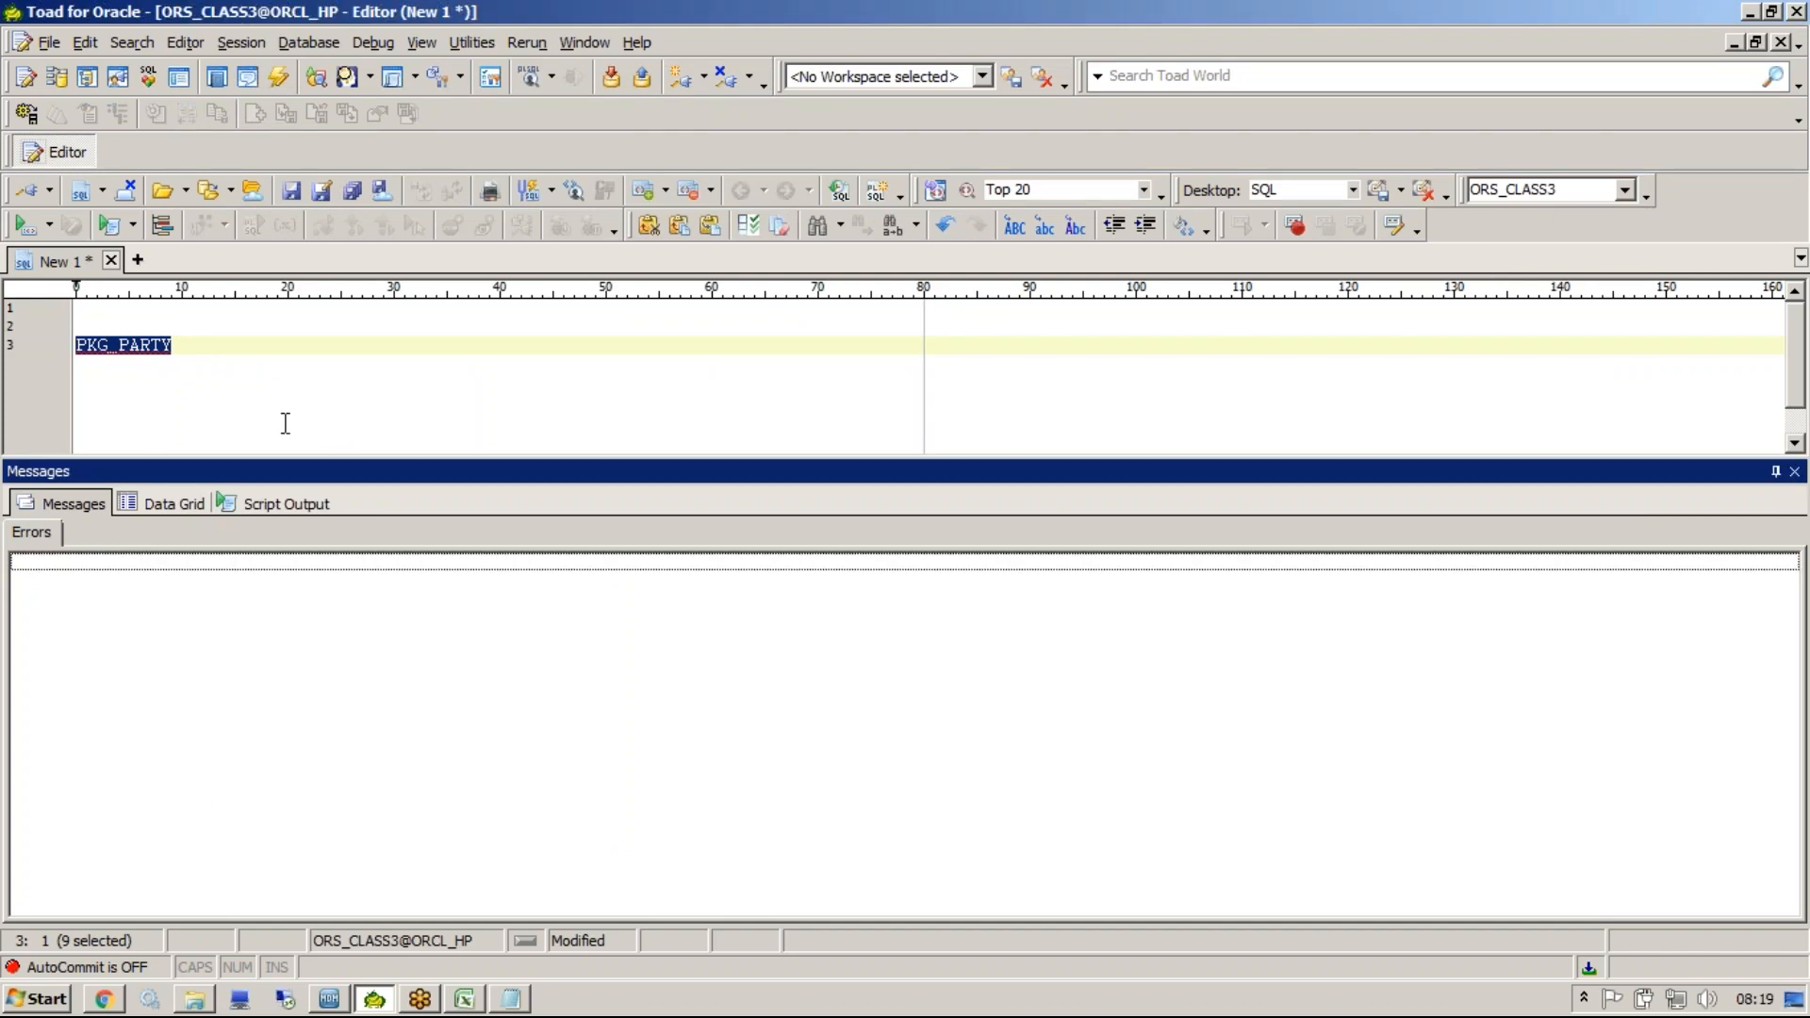
# In the MDM Hub Console, compare the PKG_PARTY package with the SQL of the QU_PARTY query in QGRP_CUSTOMER.
pyautogui.click(350, 1001)
pyautogui.click(183, 489)
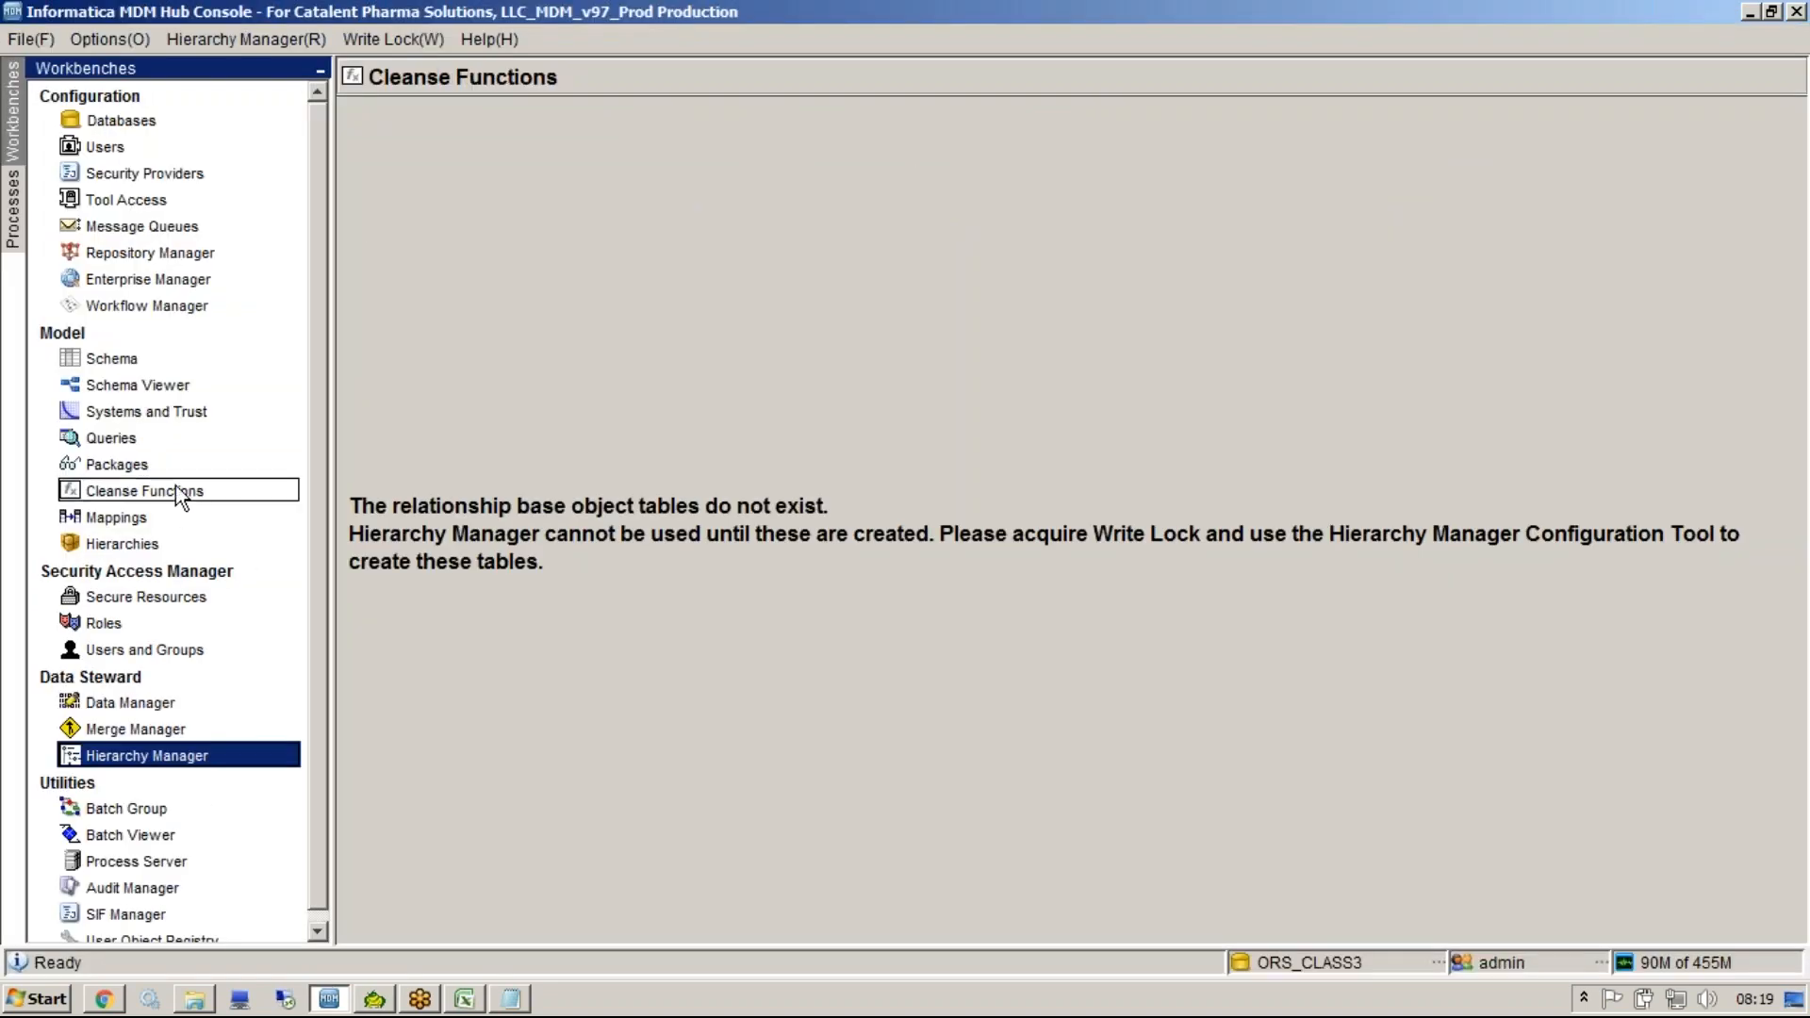
pyautogui.click(162, 465)
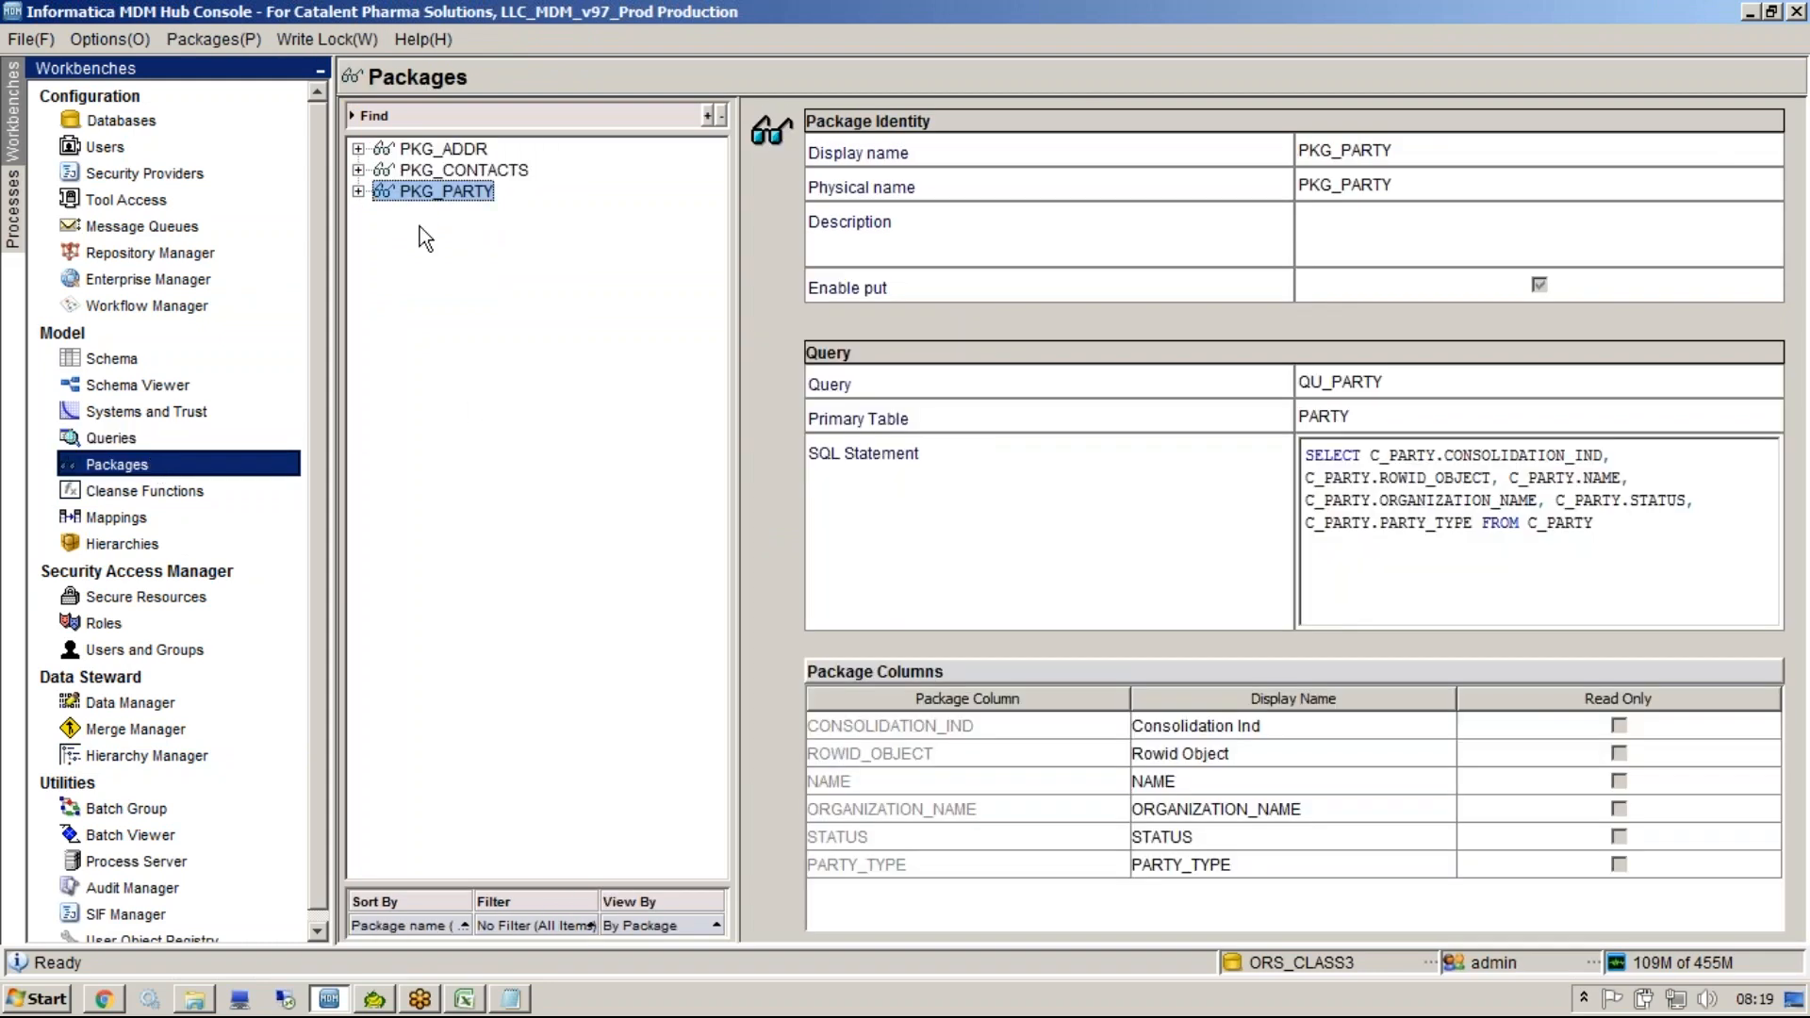
pyautogui.click(173, 440)
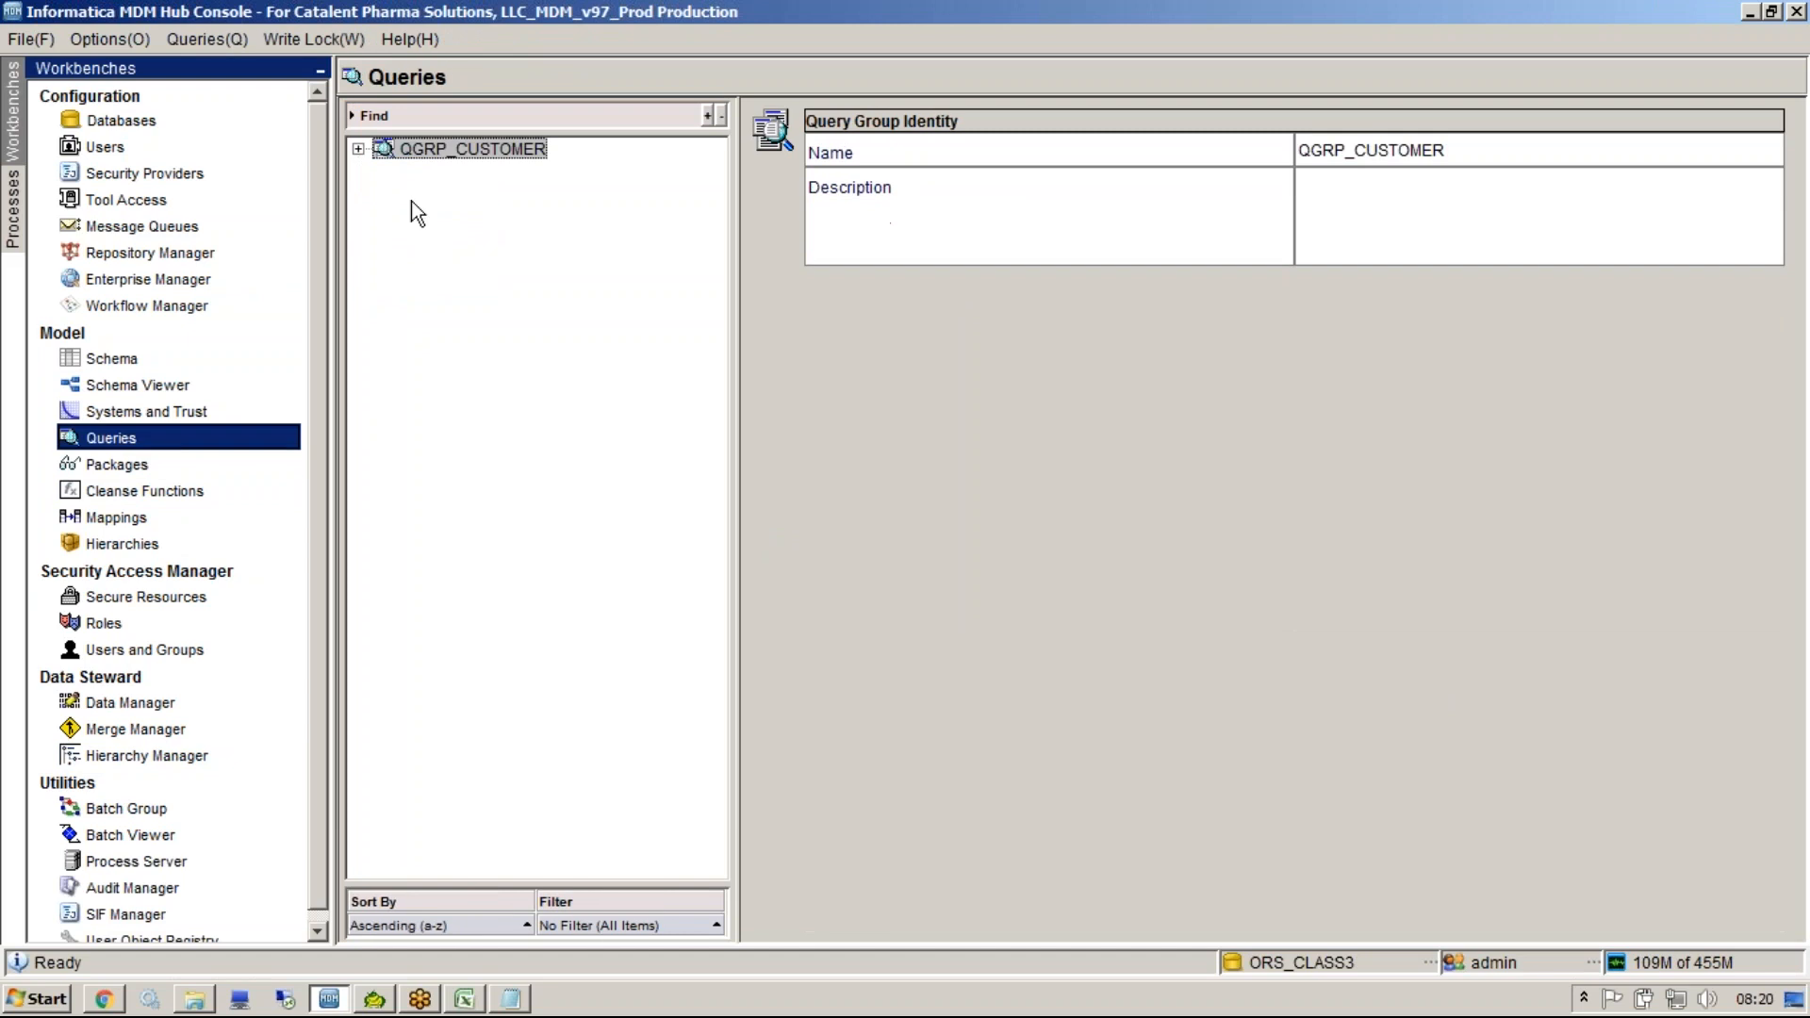
pyautogui.click(358, 148)
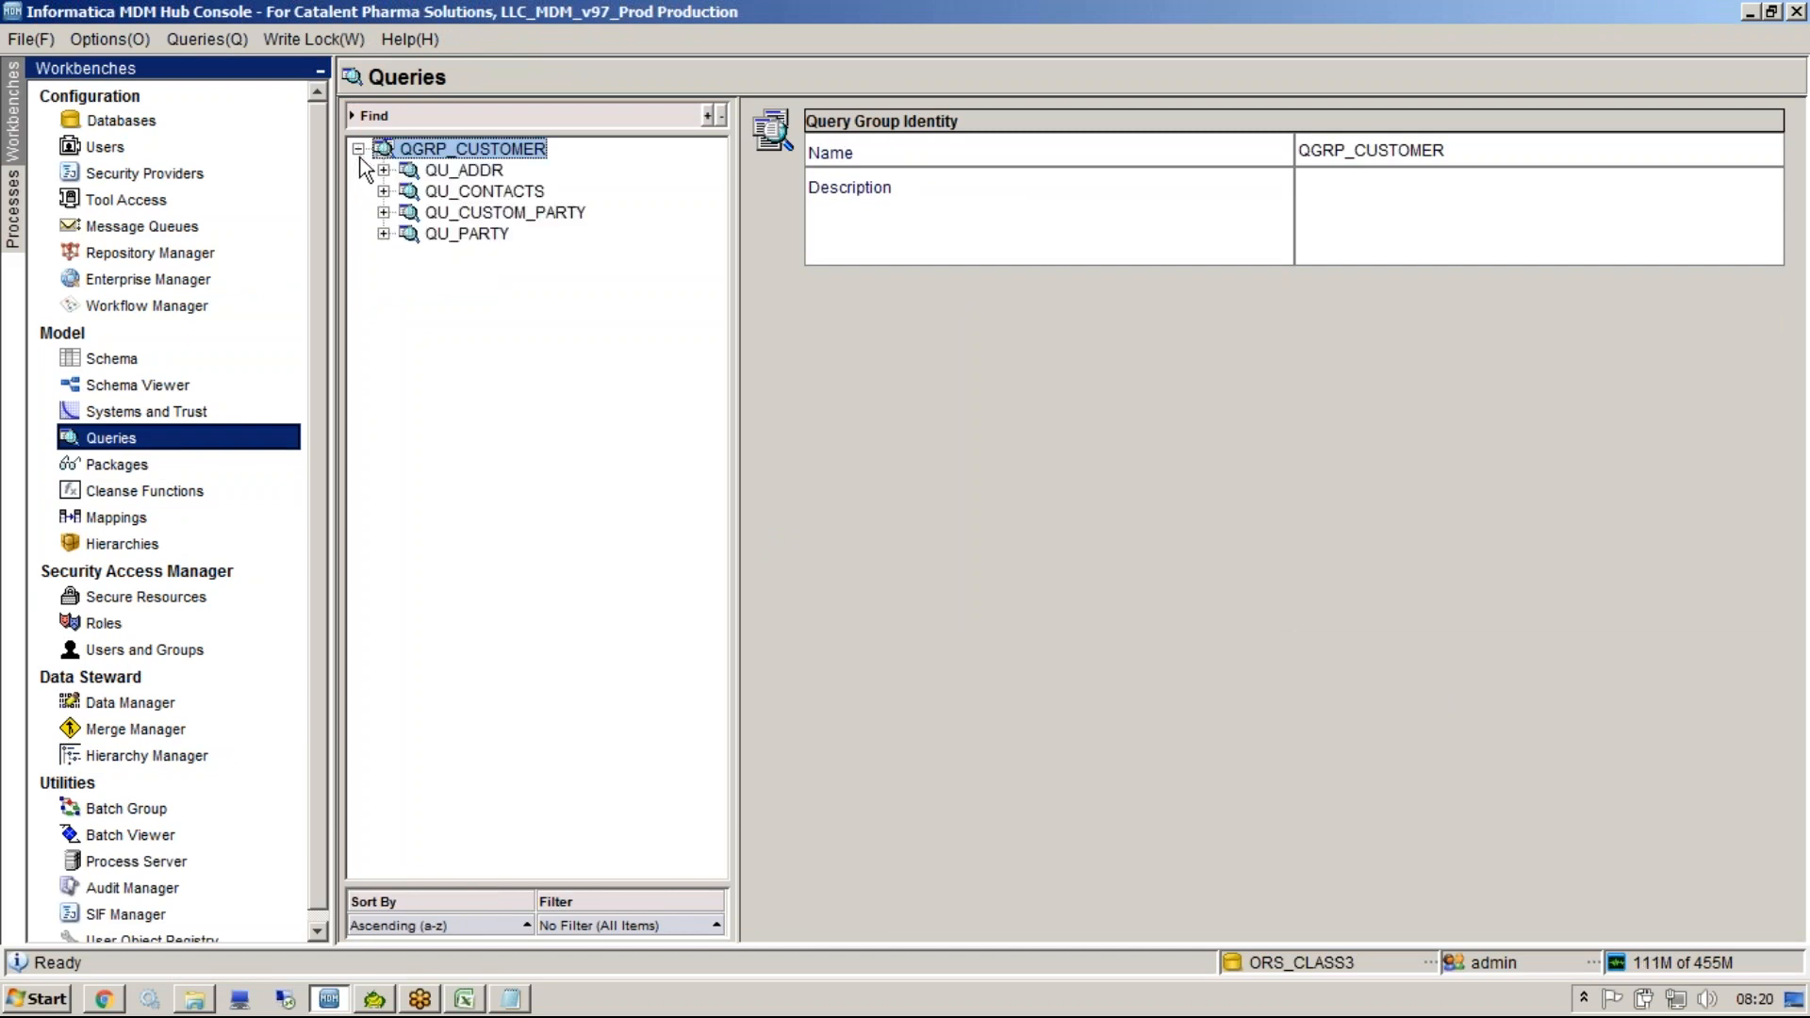
pyautogui.click(445, 234)
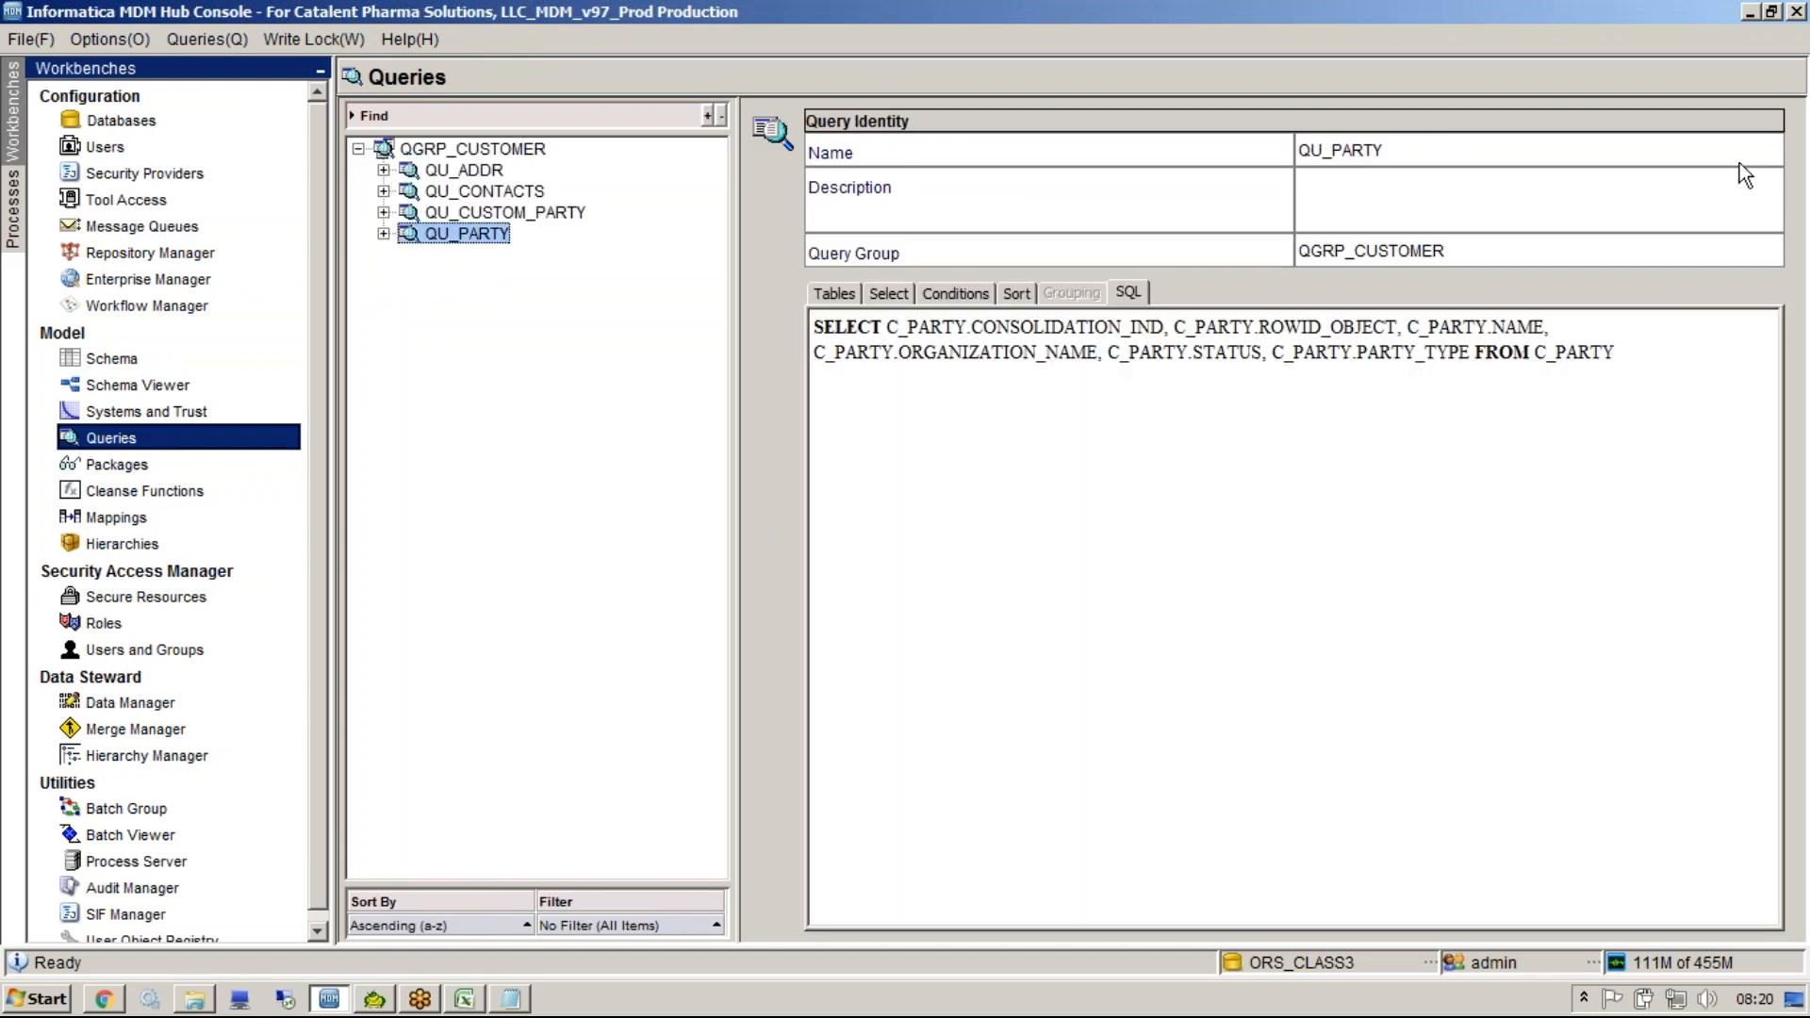
pyautogui.click(1729, 140)
# Open Packages and acquire the write lock.
pyautogui.click(87, 464)
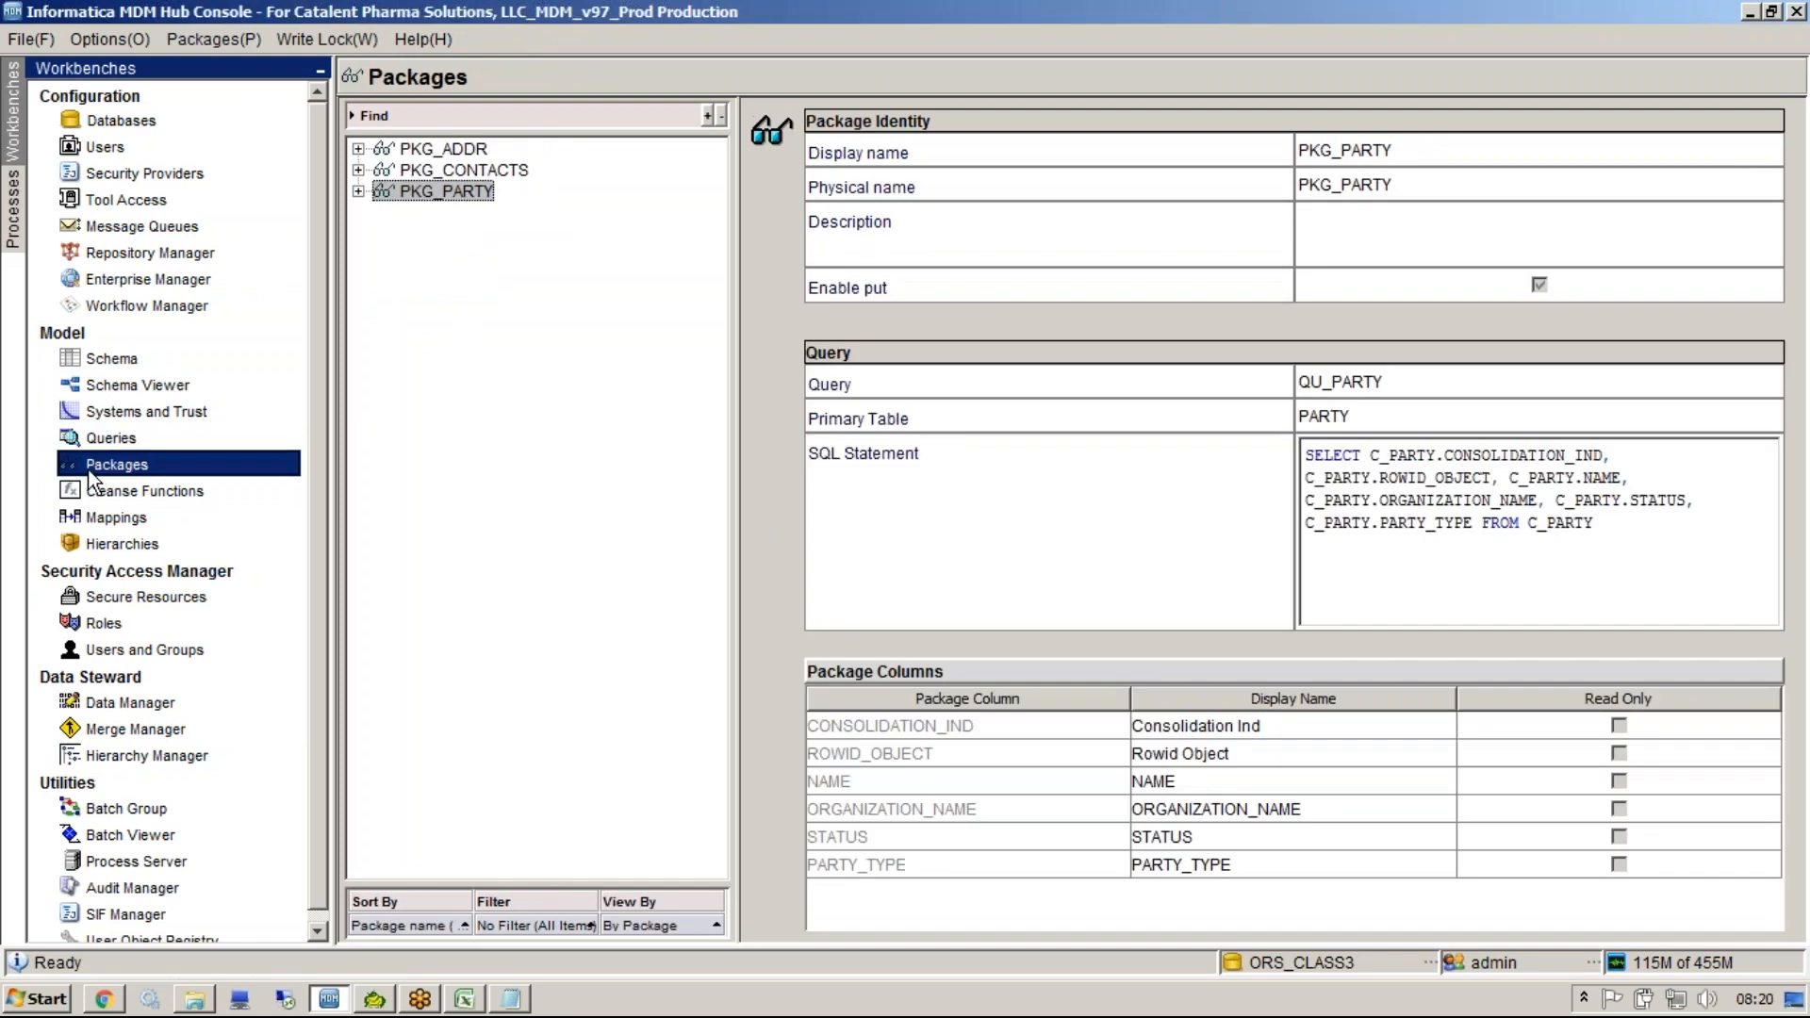
pyautogui.rightClick(439, 318)
pyautogui.click(489, 313)
pyautogui.click(356, 39)
pyautogui.click(356, 71)
# Start a new package named deww and browse the queries offered under QGRP_CUSTOMER.
pyautogui.rightClick(483, 323)
pyautogui.click(524, 339)
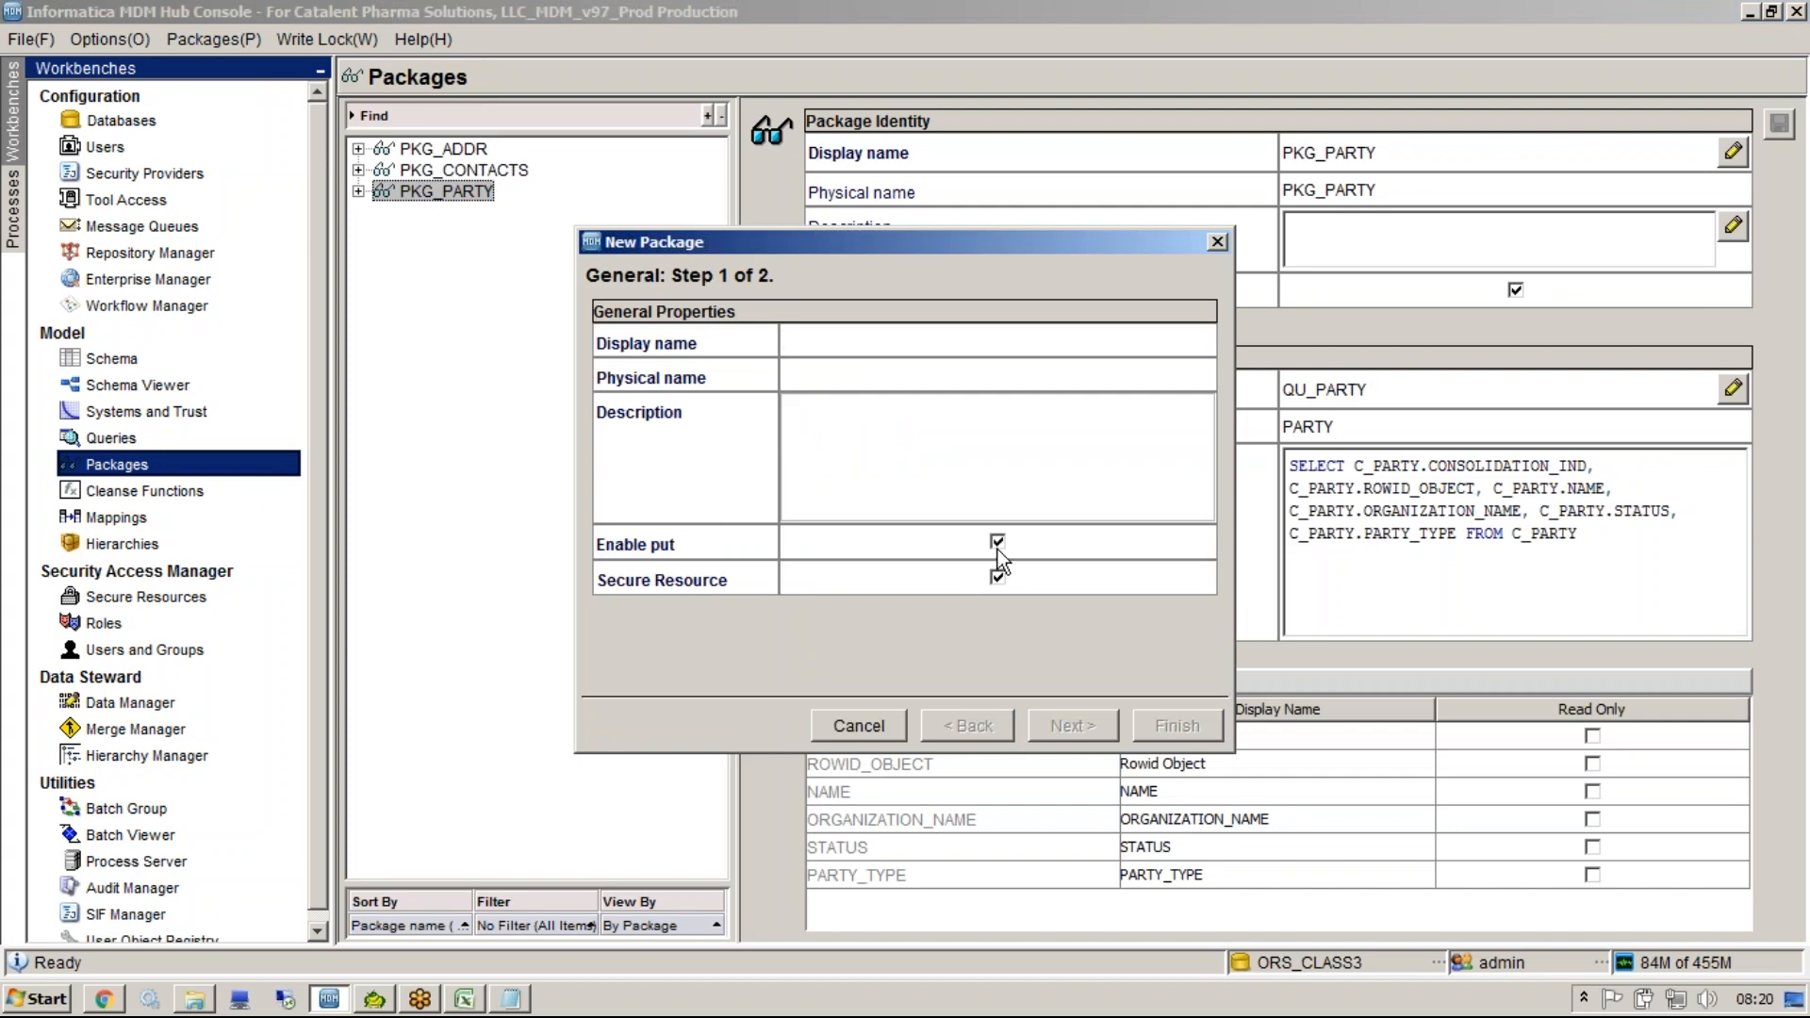
pyautogui.write('demo')
pyautogui.click(1074, 726)
pyautogui.click(606, 345)
pyautogui.click(719, 408)
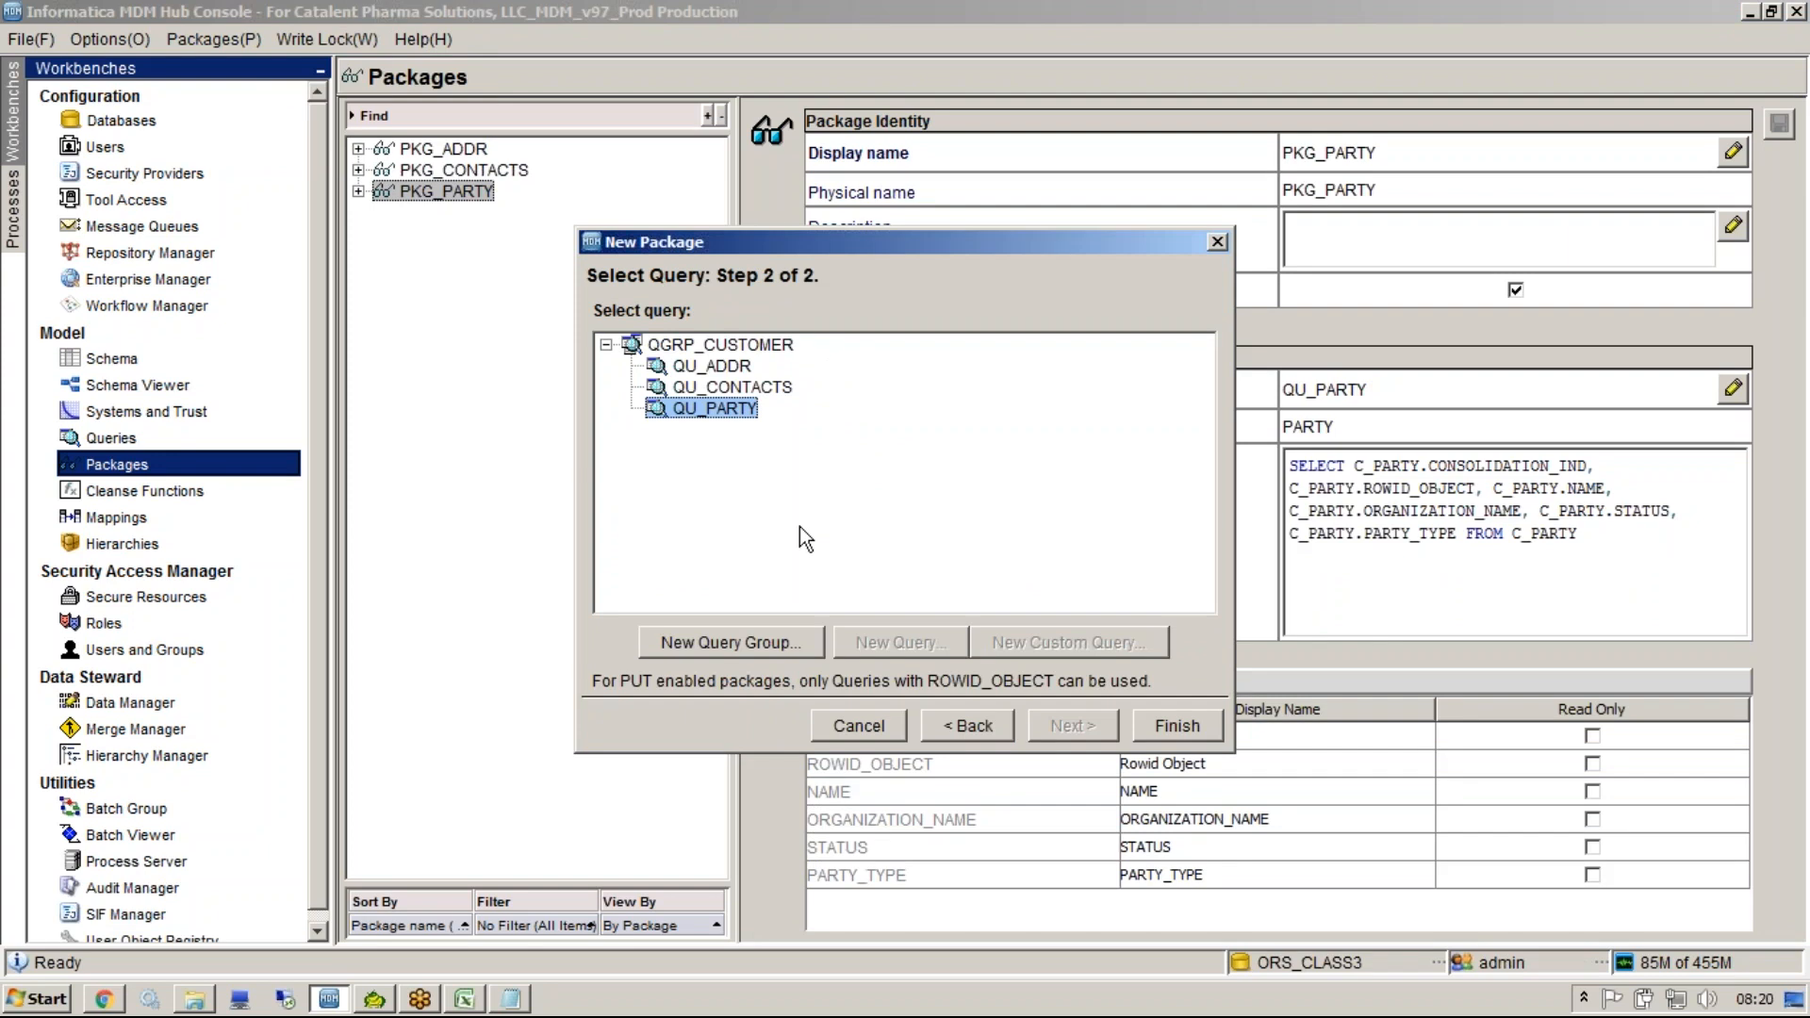
pyautogui.click(971, 725)
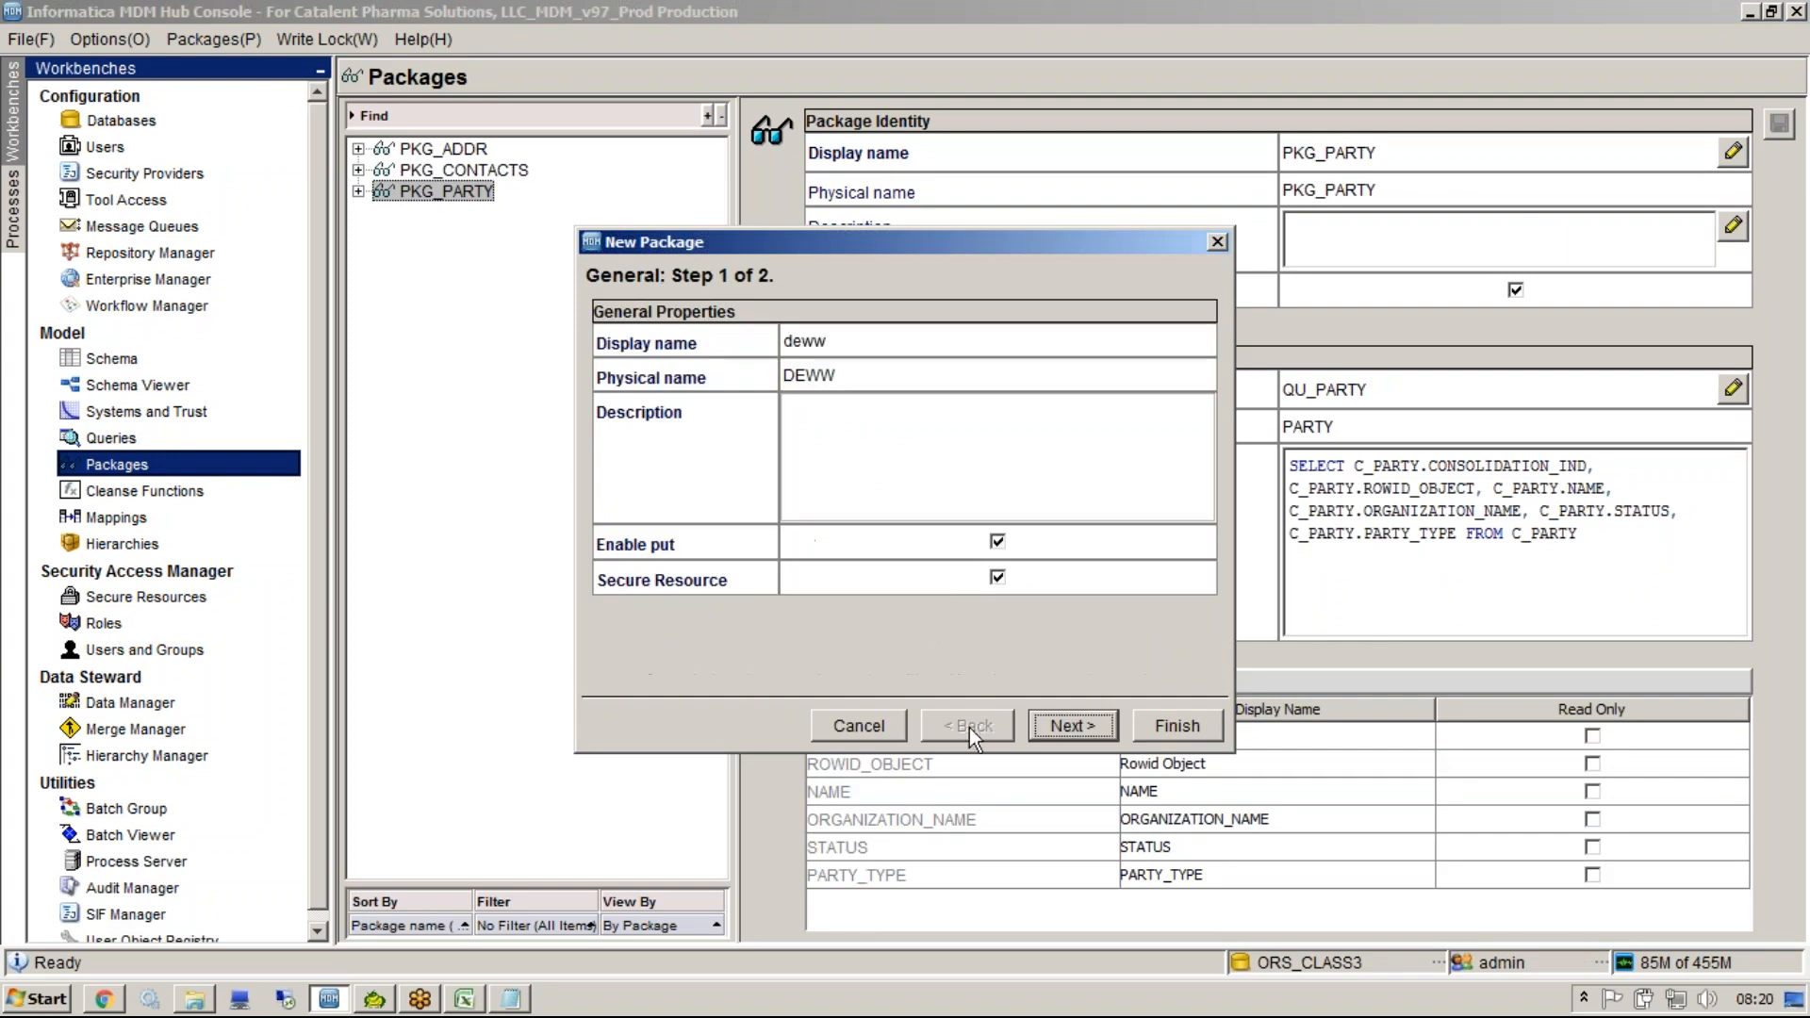
# Clear Enable put for the new package, browse the queries again including QU_CUSTOM_PARTY, and cancel the wizard.
pyautogui.click(997, 543)
pyautogui.click(1065, 728)
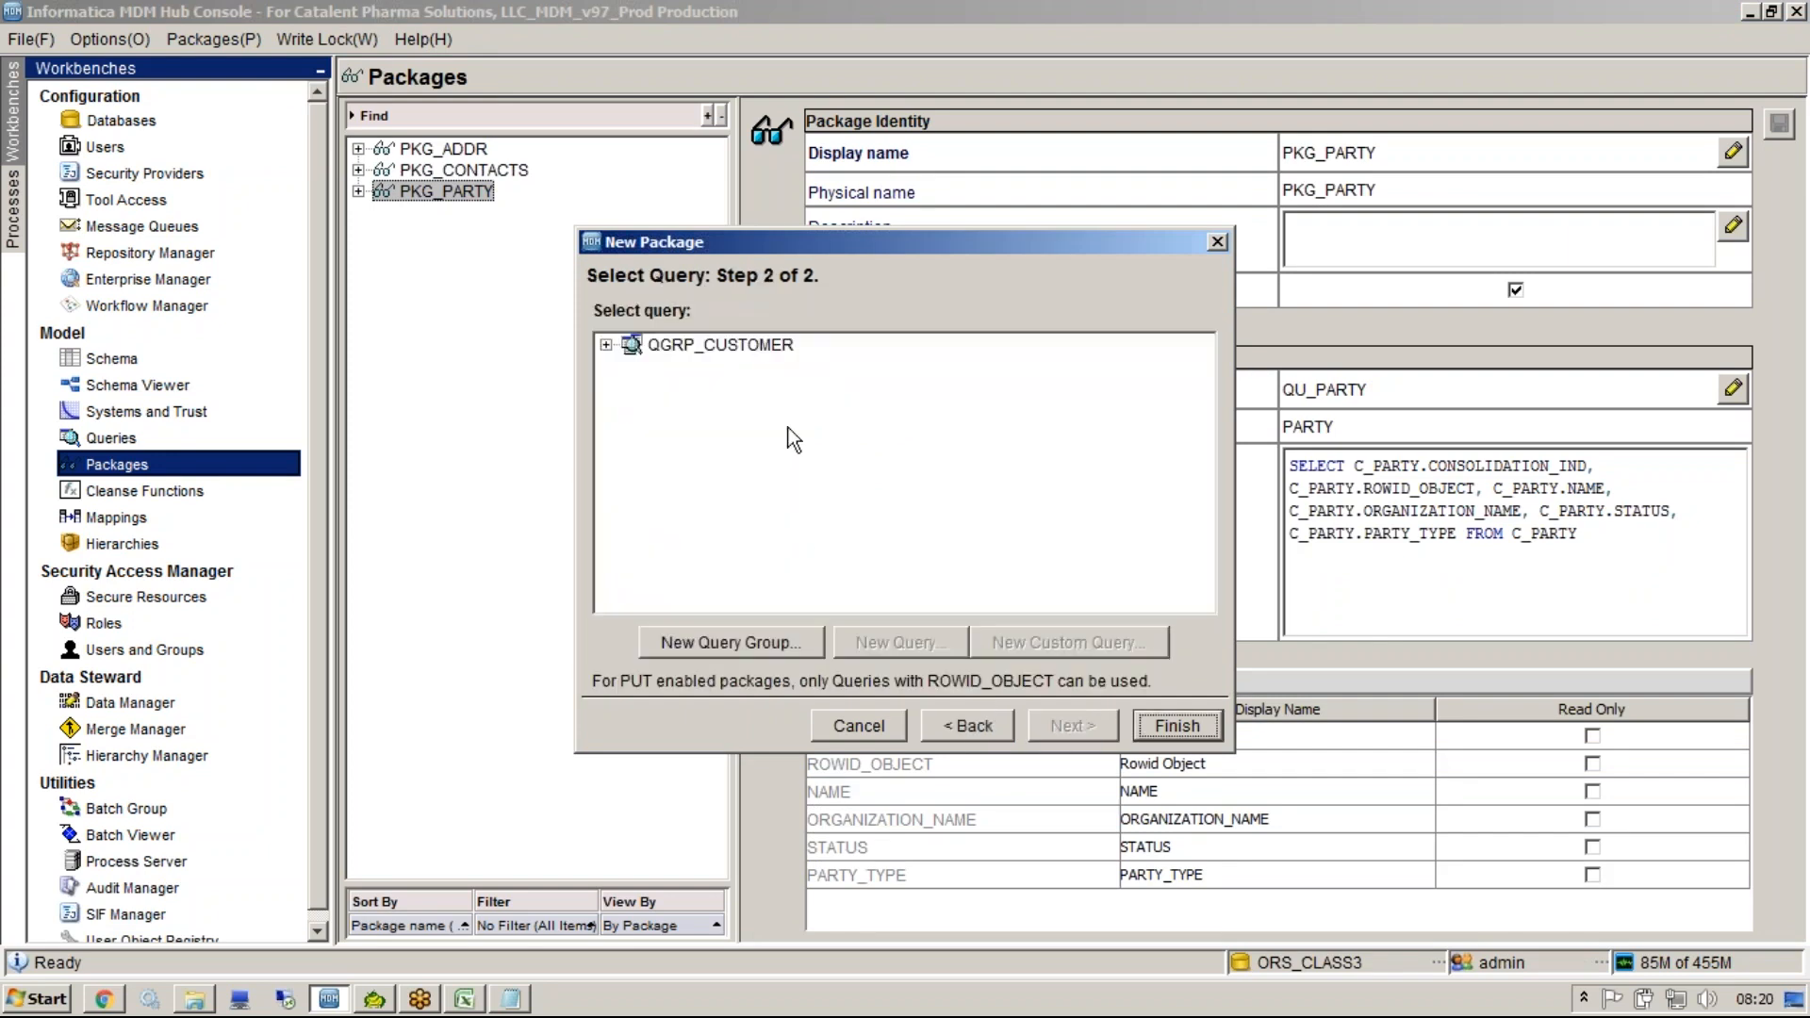
pyautogui.click(606, 345)
pyautogui.click(754, 429)
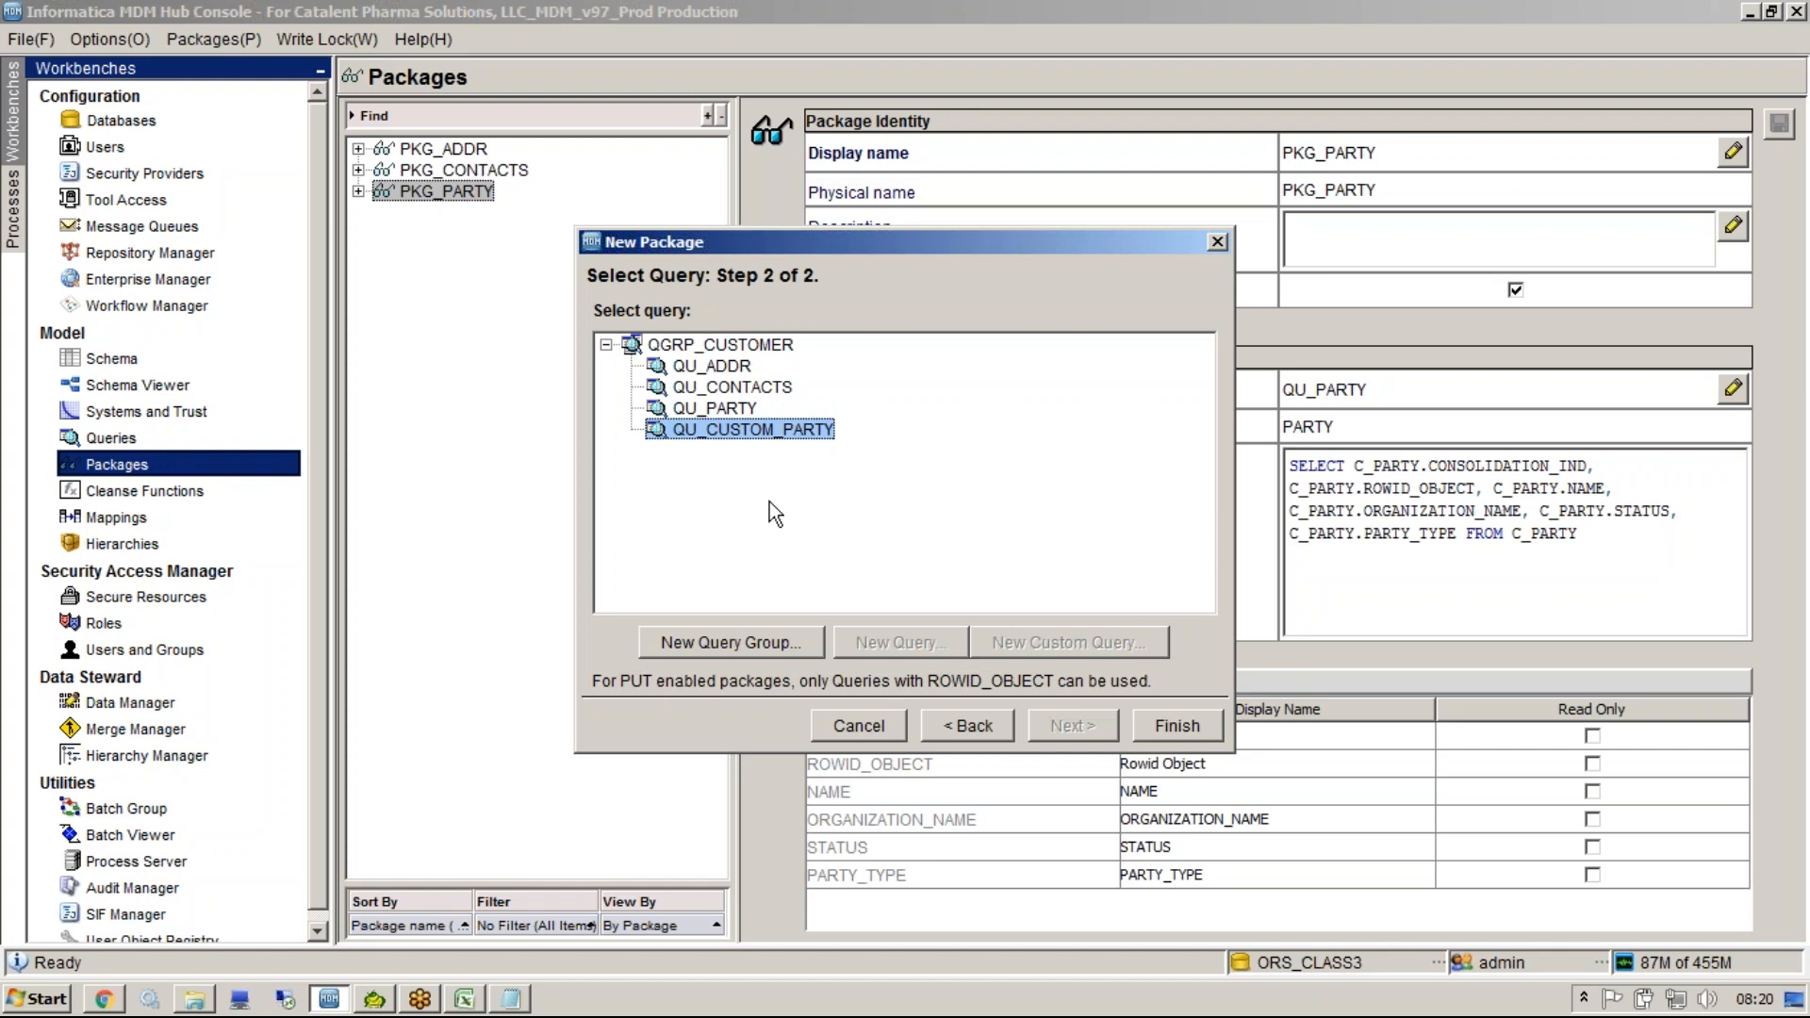
pyautogui.click(941, 726)
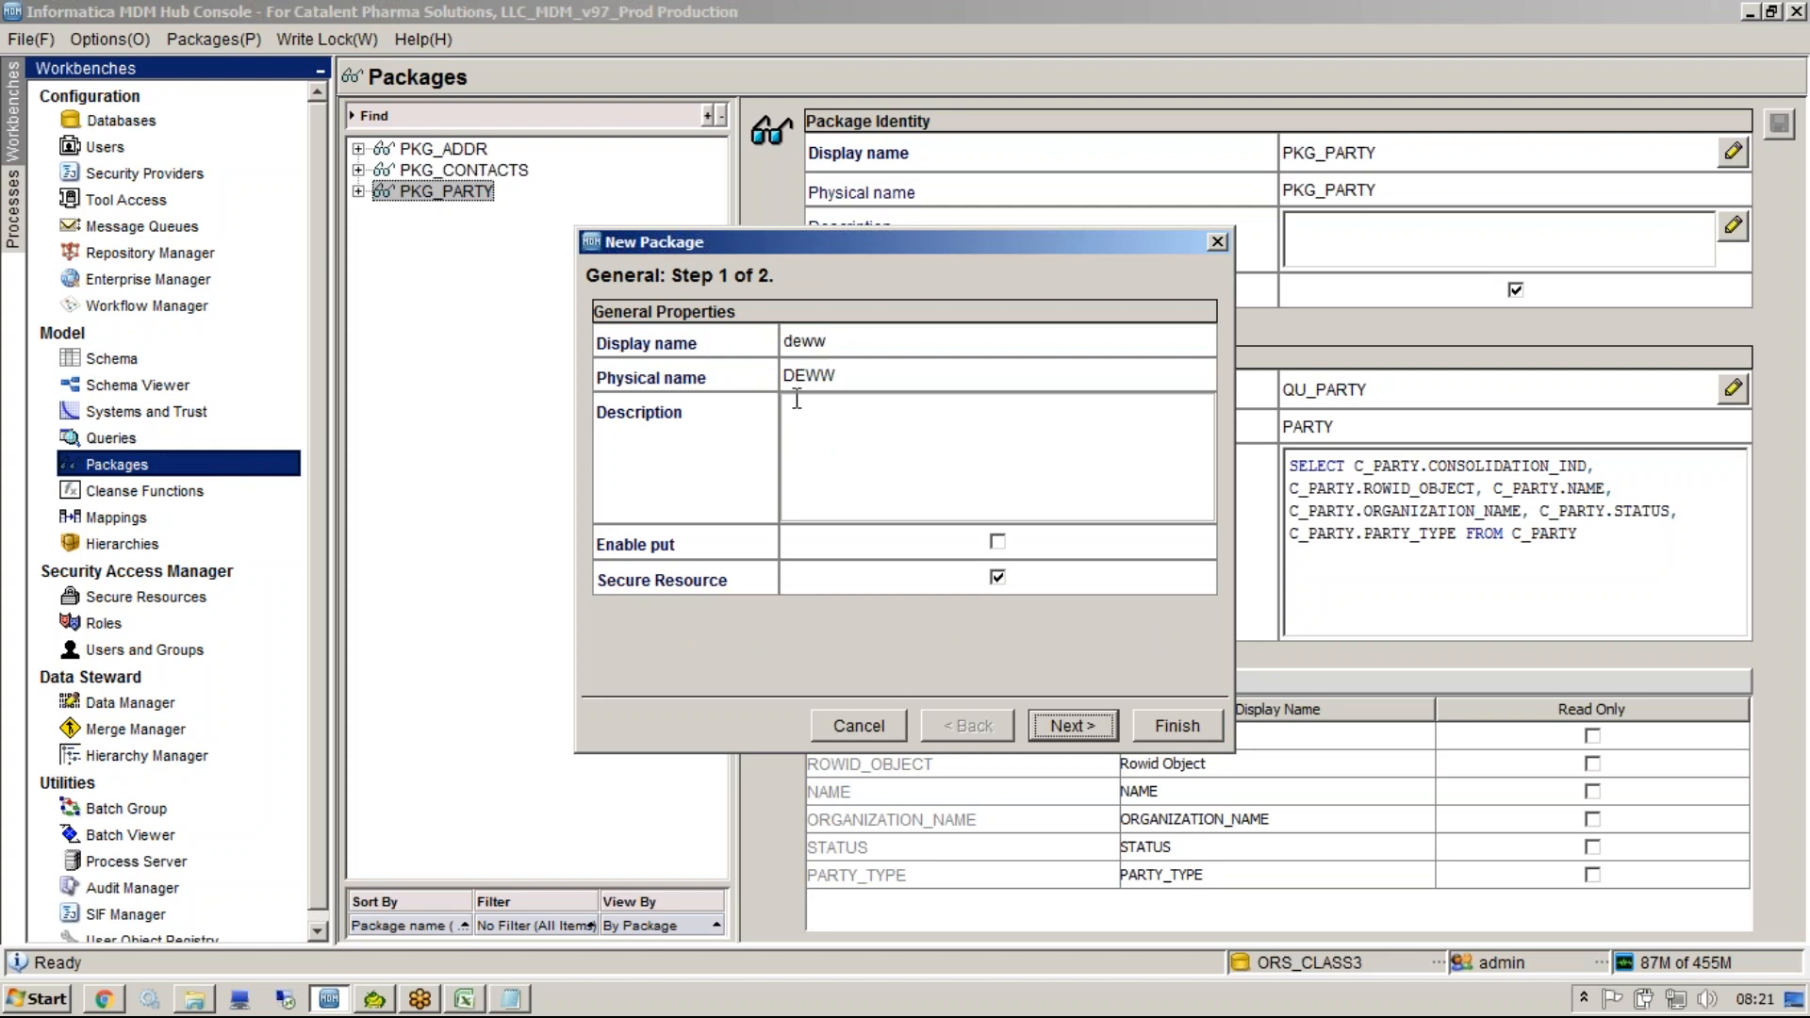
pyautogui.click(1218, 241)
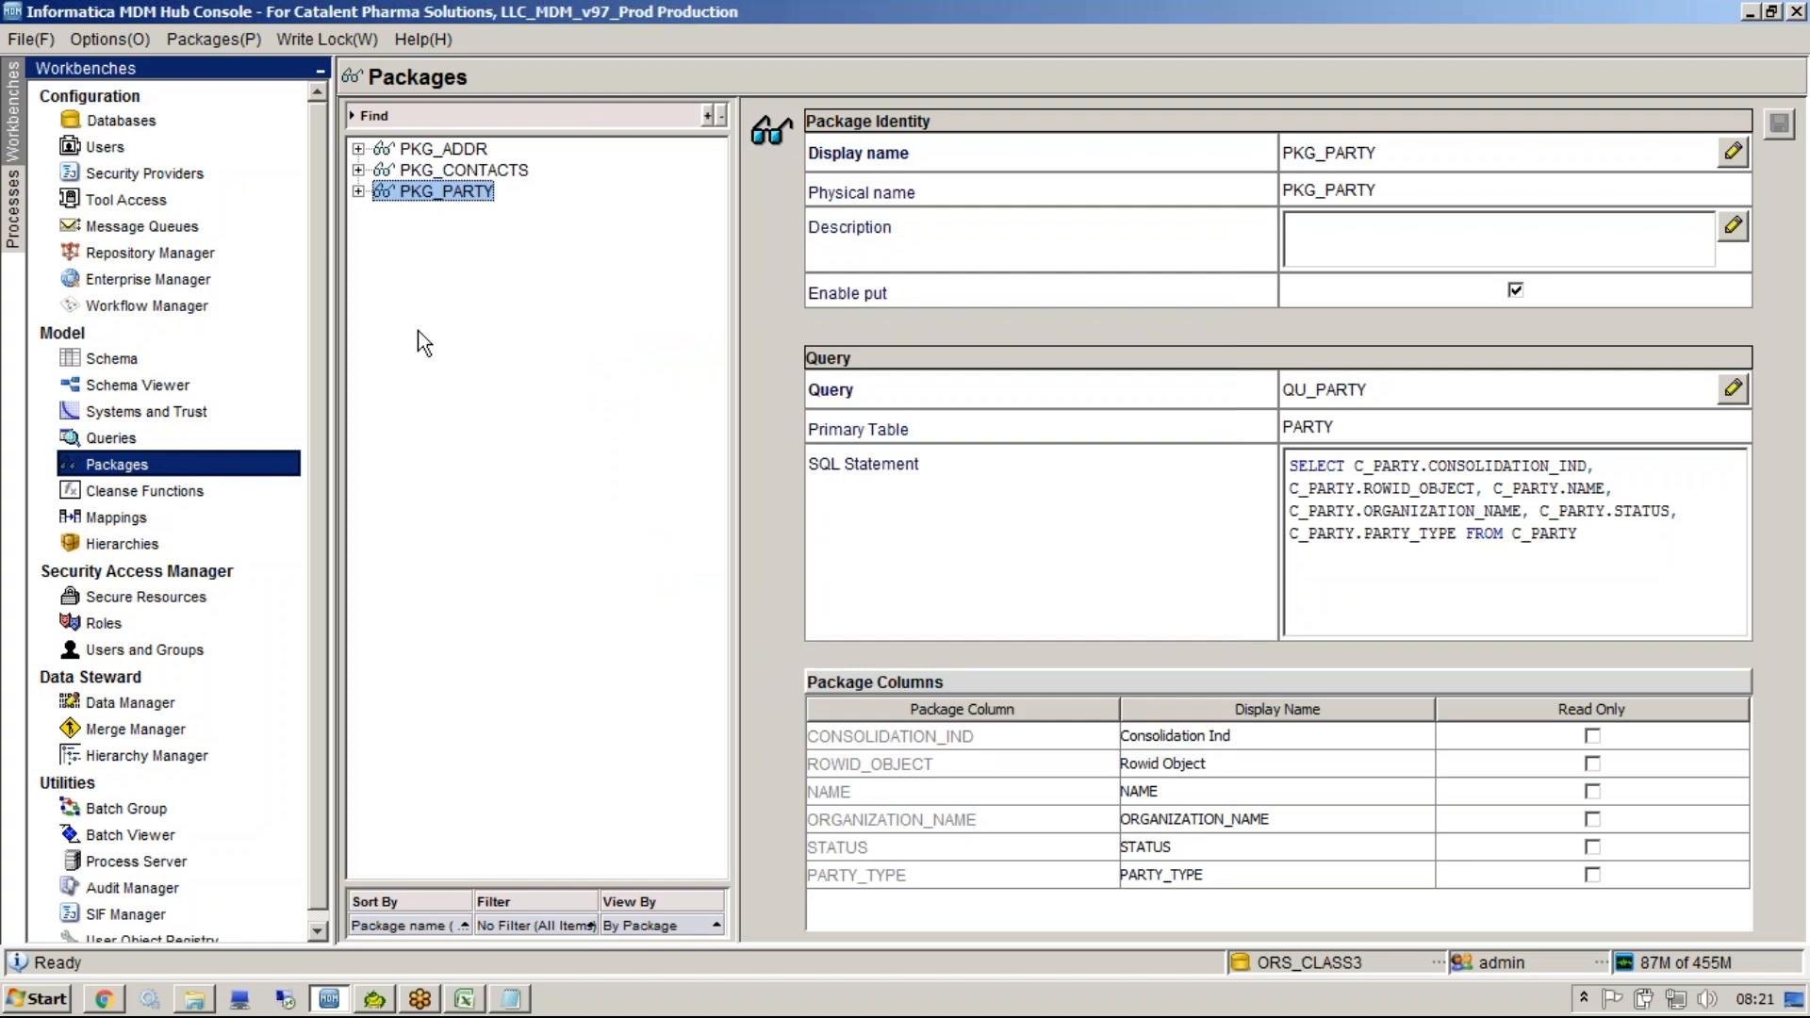
# Edit the QU_CUSTOM_PARTY SQL to select NAME instead of all columns from c_party, leaving it unsaved.
pyautogui.click(111, 438)
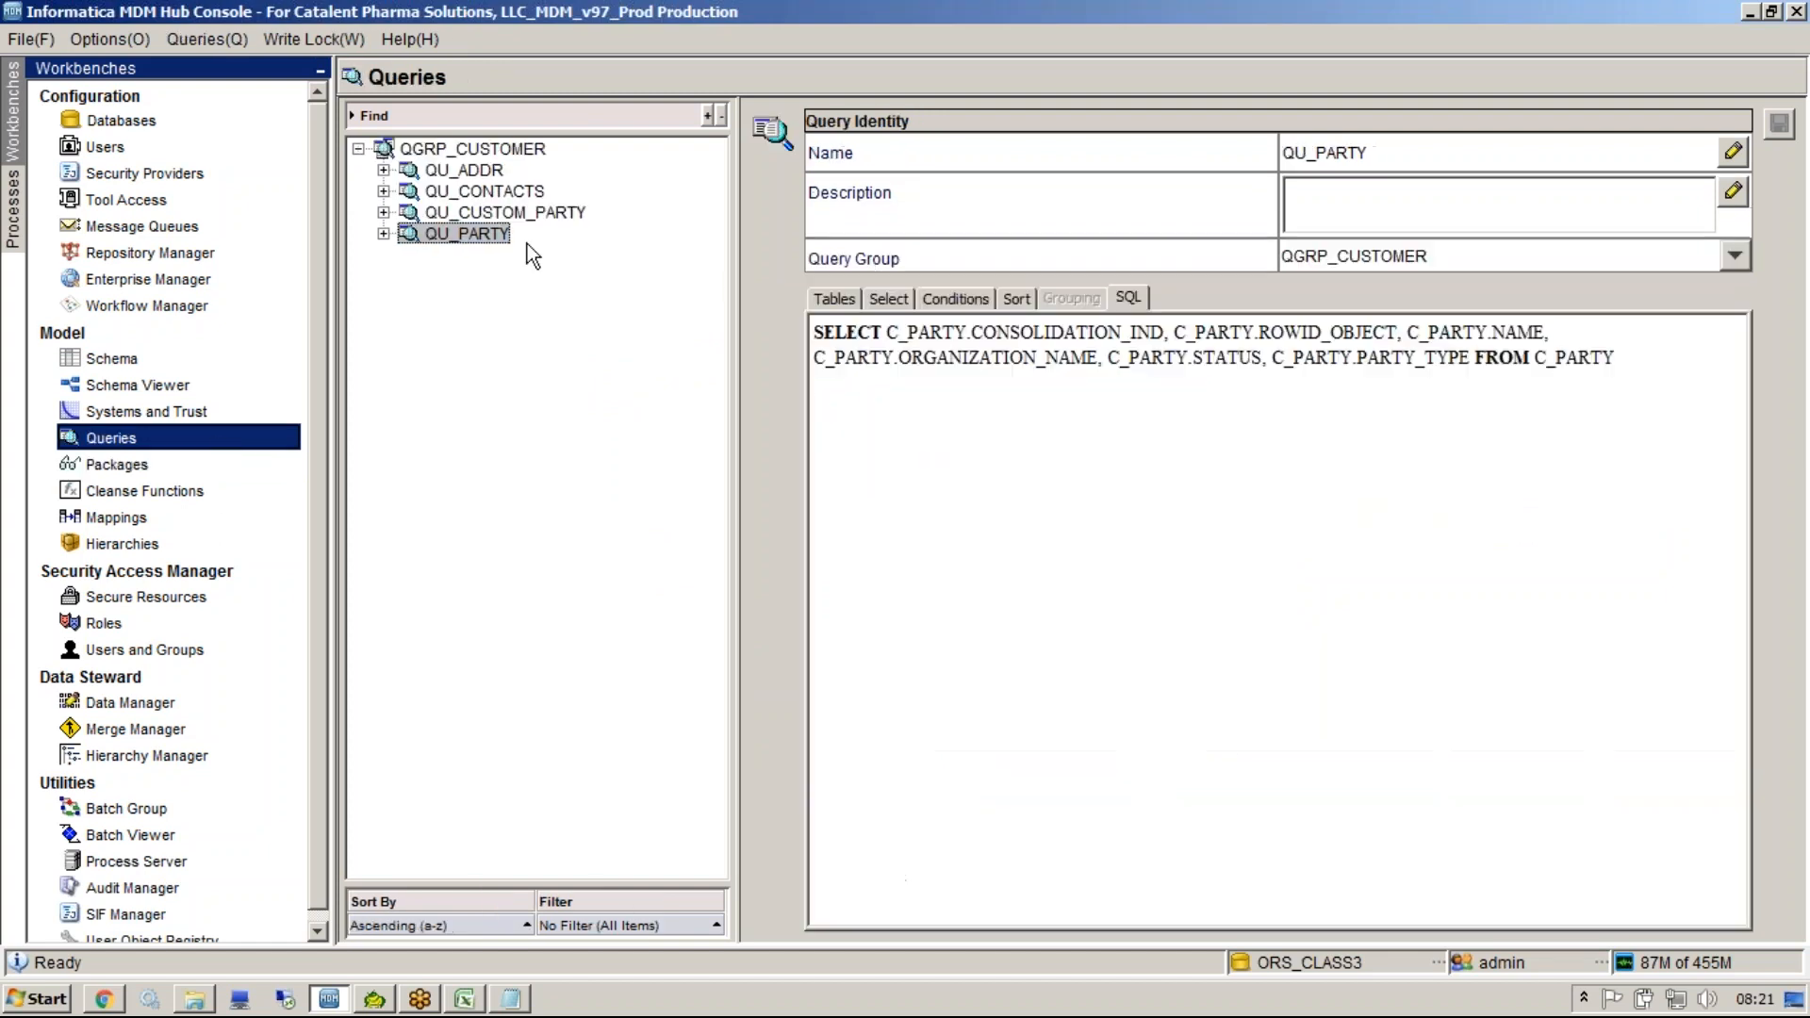
pyautogui.click(485, 213)
pyautogui.click(896, 335)
pyautogui.click(864, 327)
pyautogui.write('NAME')
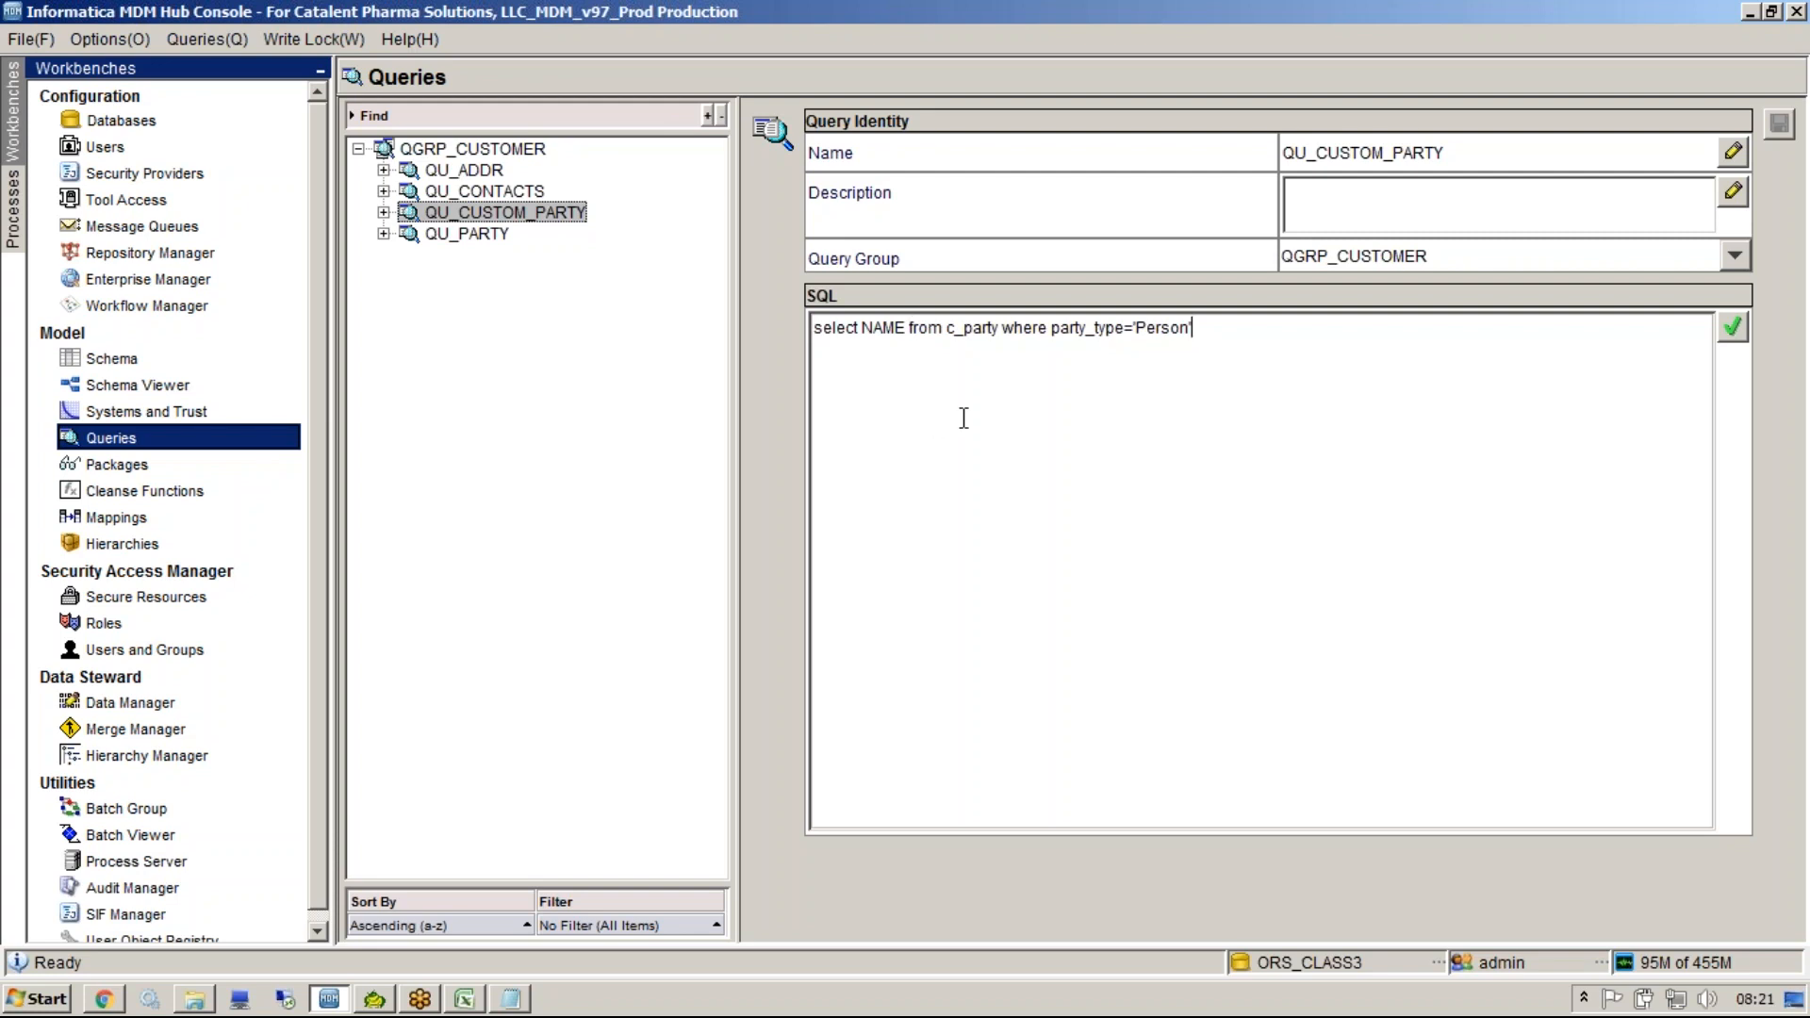
pyautogui.click(476, 234)
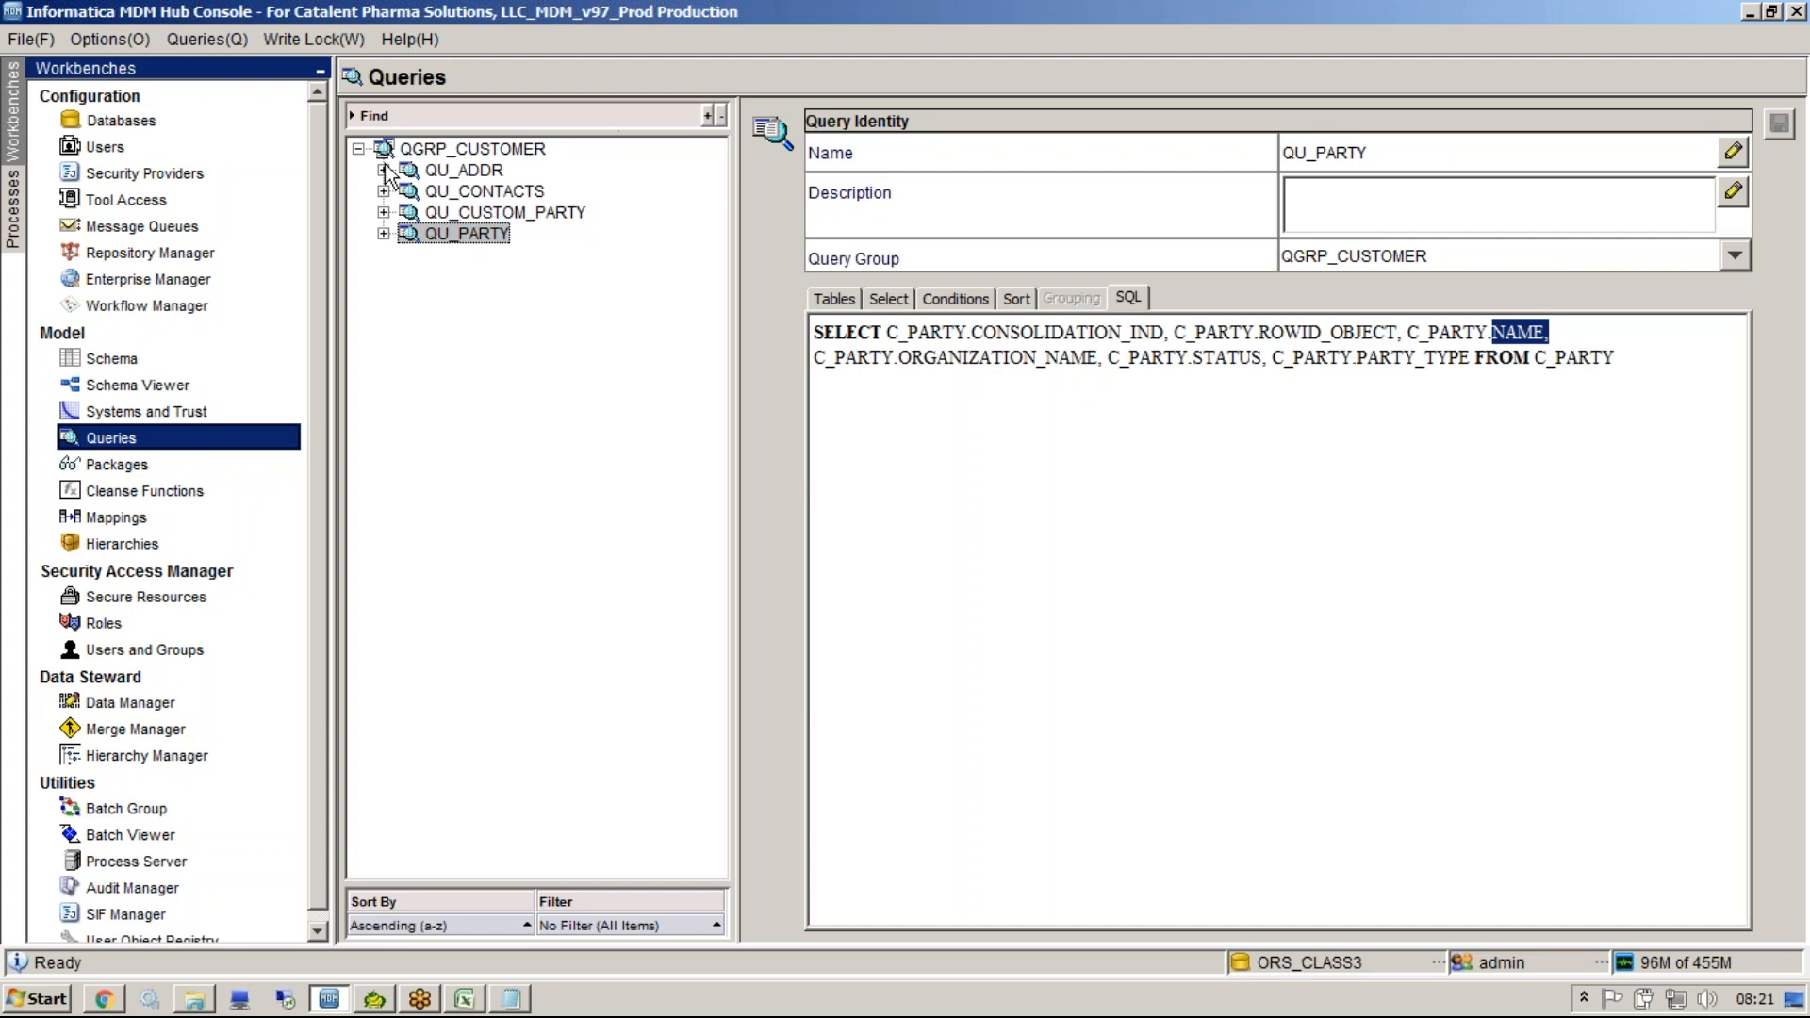
# Review the QU_CUSTOM_PARTY SQL and return to the Packages view.
pyautogui.click(462, 213)
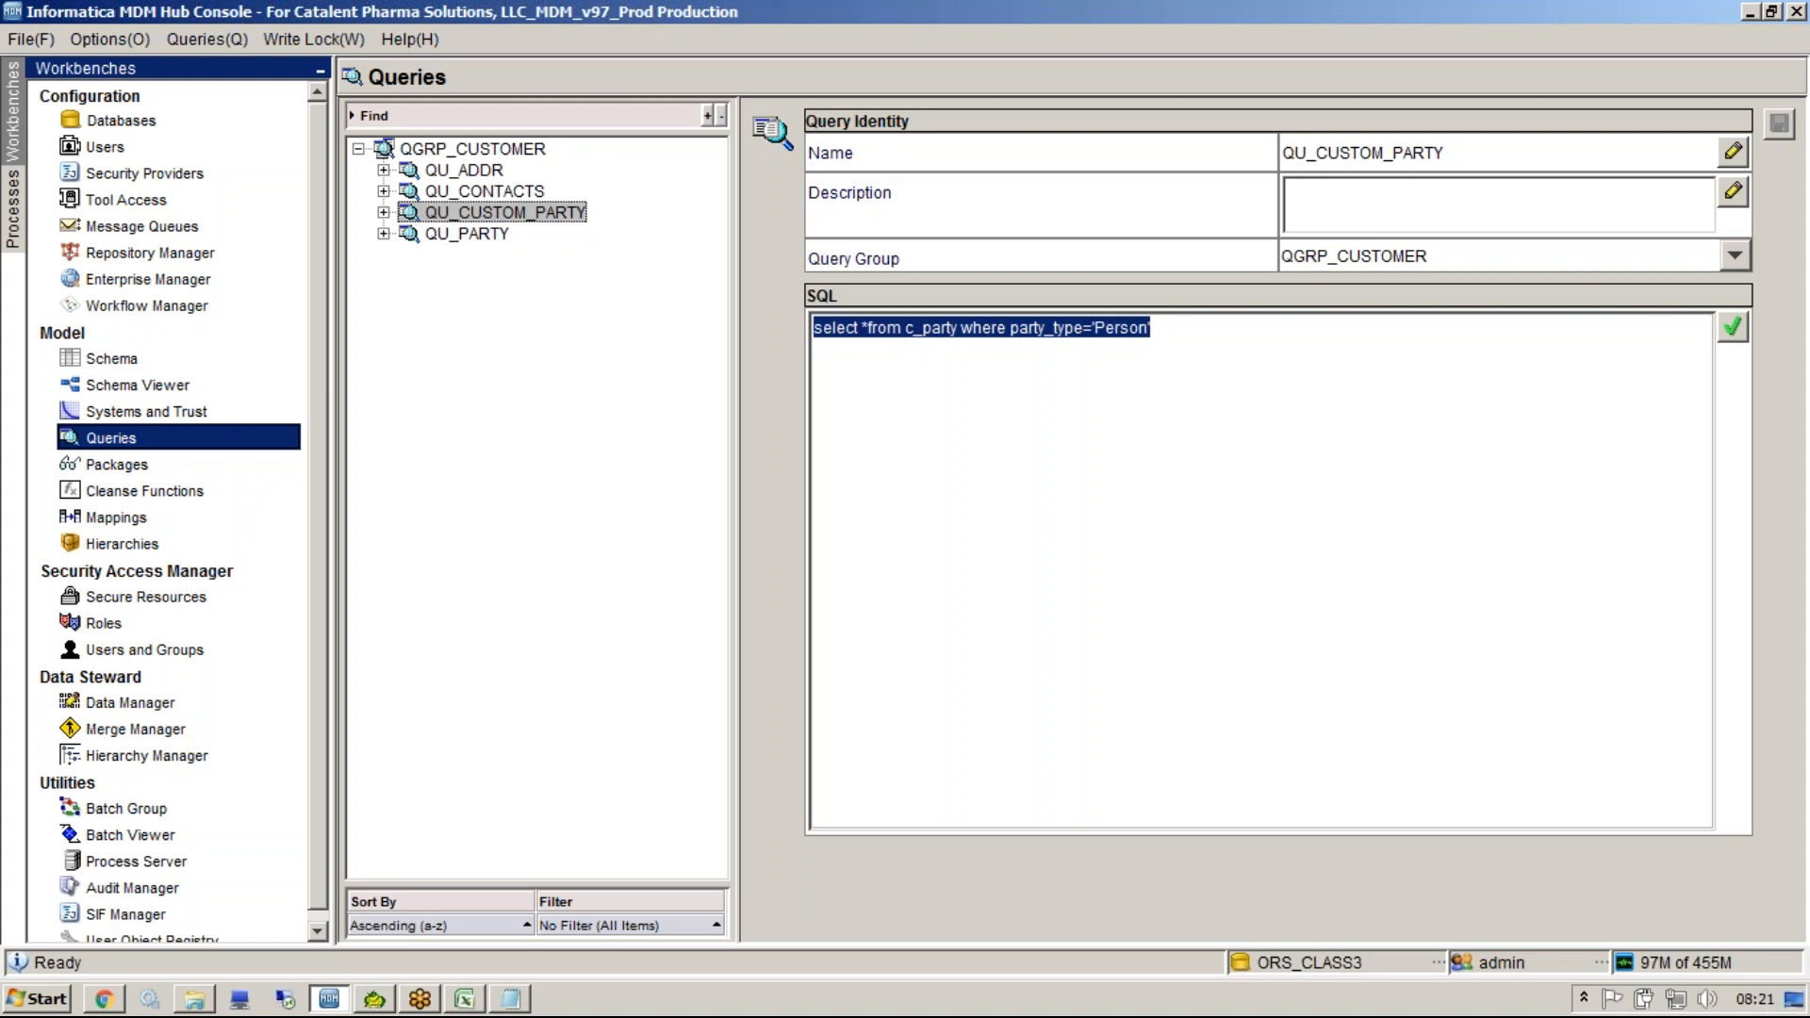
pyautogui.click(151, 411)
pyautogui.click(151, 435)
pyautogui.click(151, 462)
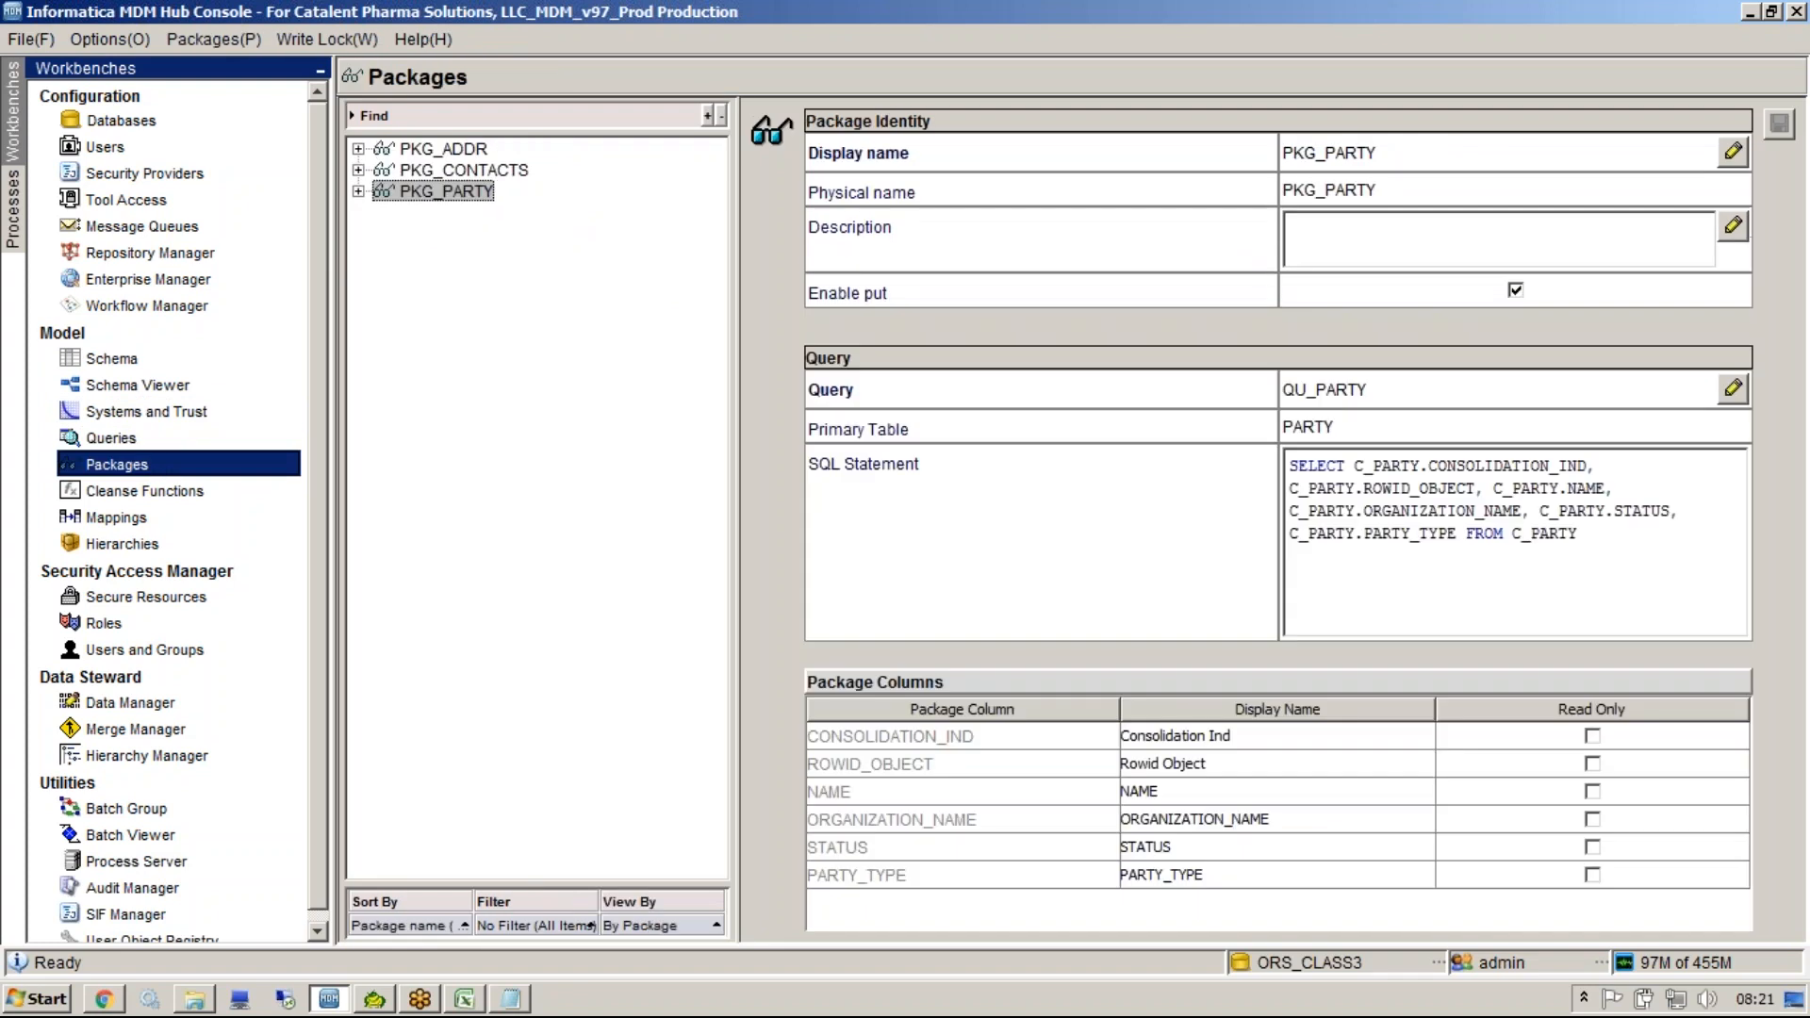
# Open the Data Manager and Merge Manager to examine where packages are chosen for display.
pyautogui.click(162, 699)
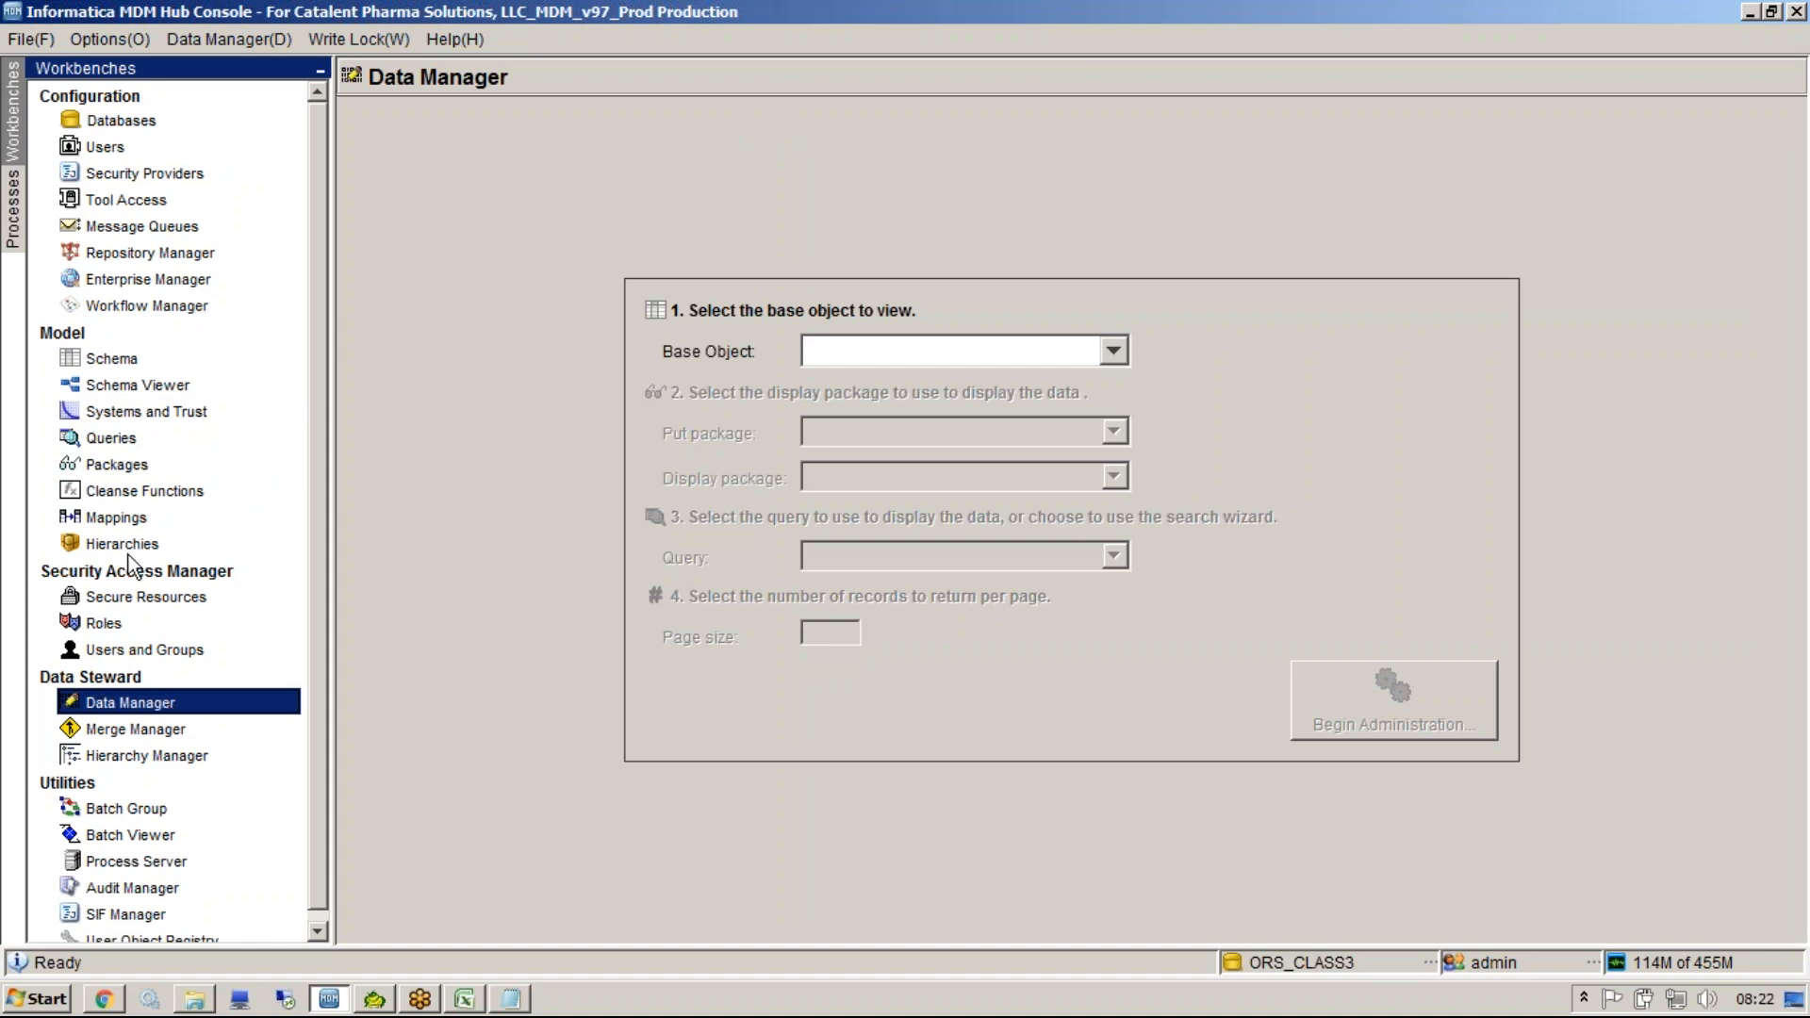
pyautogui.click(117, 438)
pyautogui.click(117, 463)
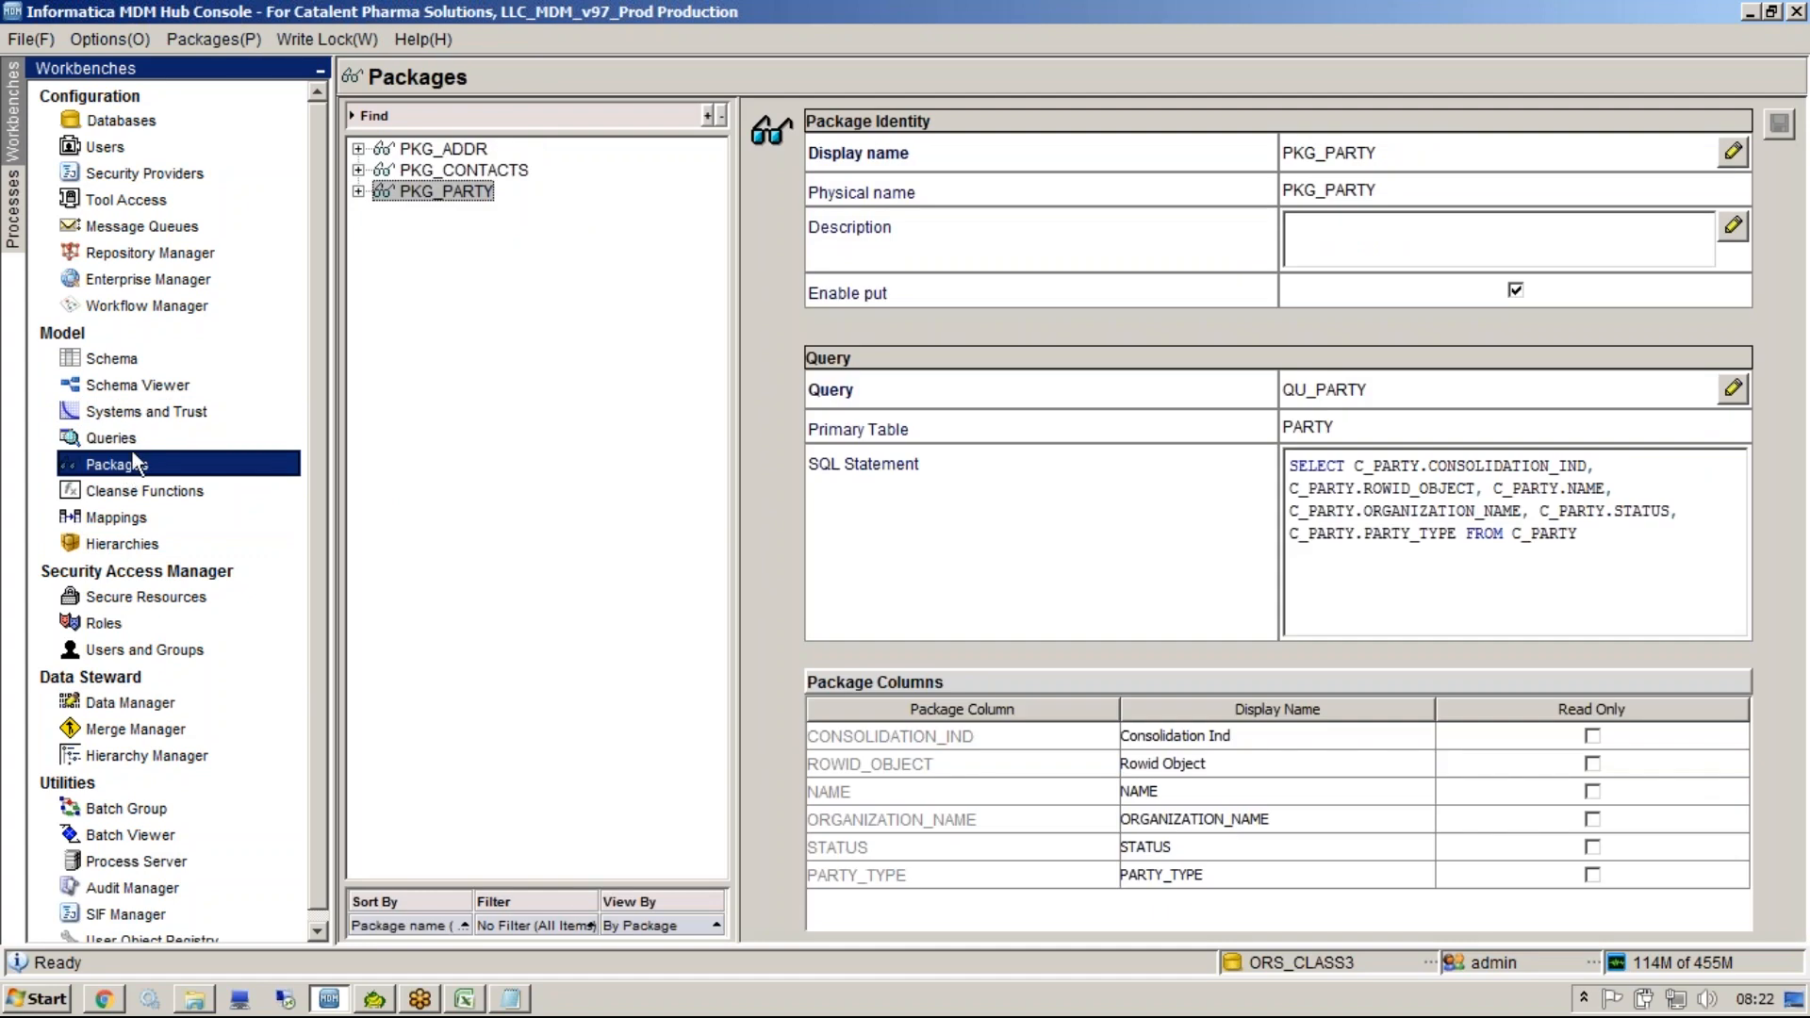
pyautogui.click(112, 705)
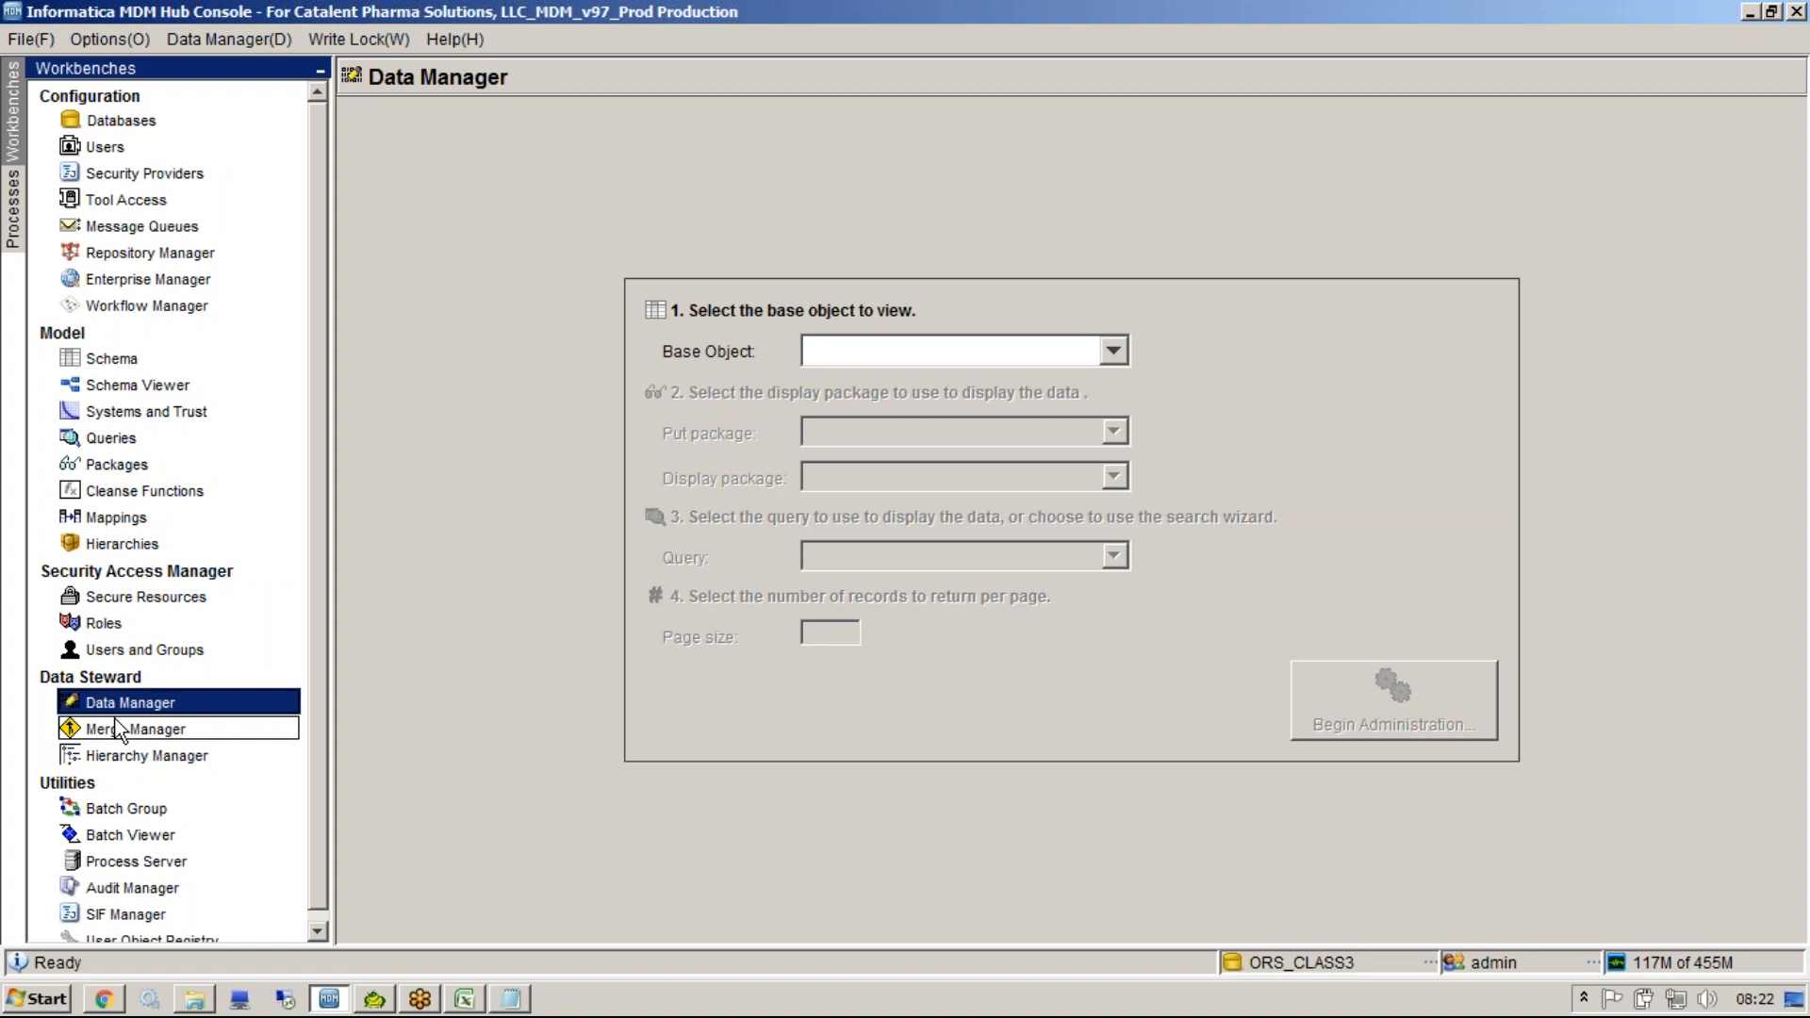
pyautogui.click(119, 730)
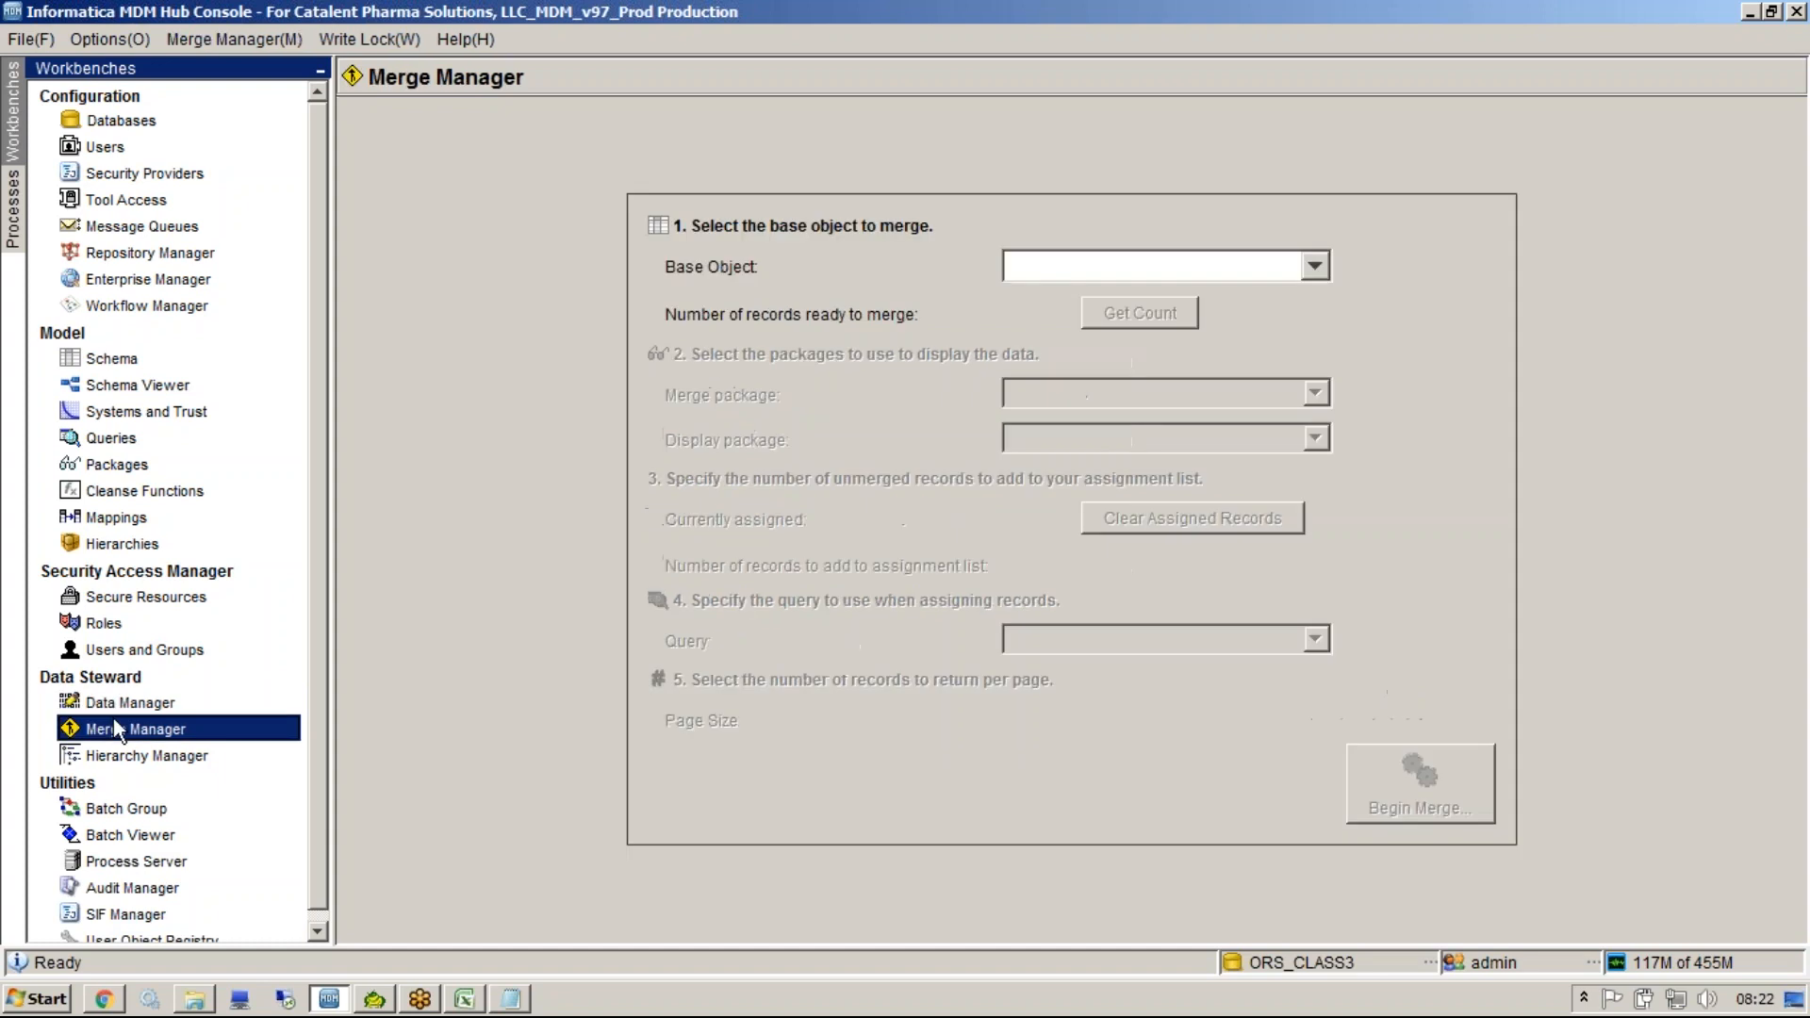
pyautogui.click(138, 705)
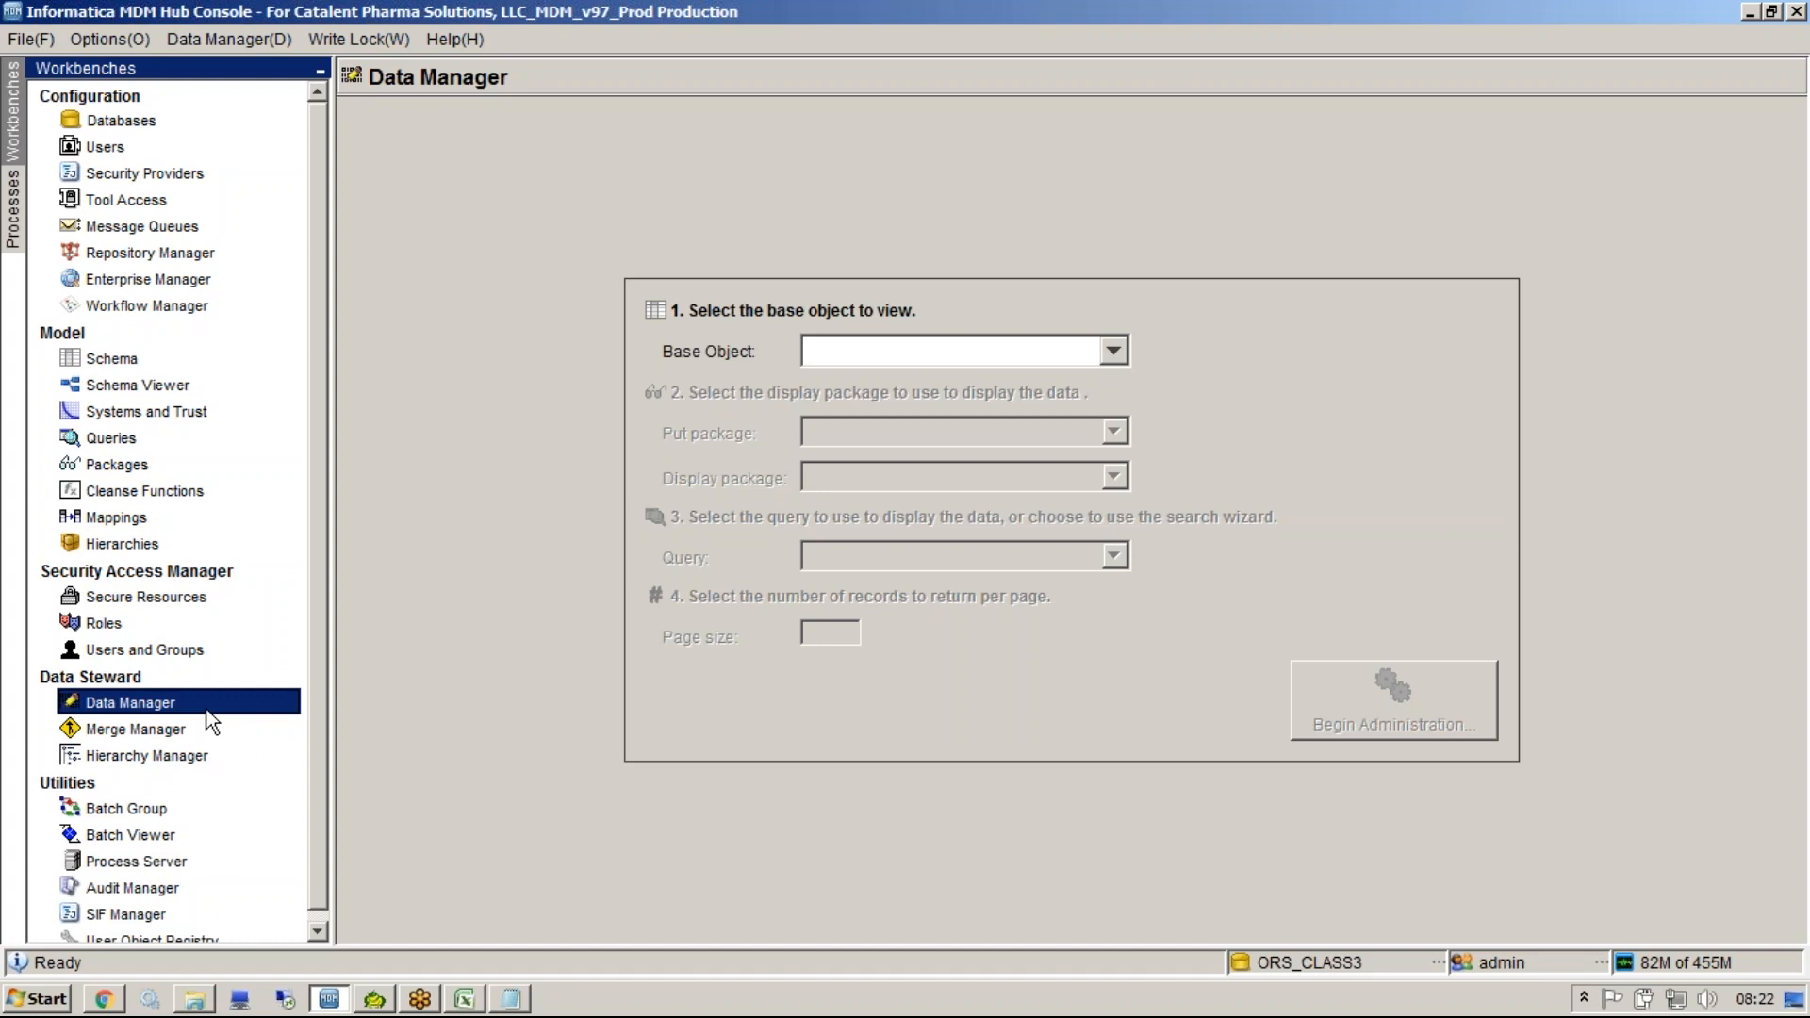
# In Data Manager, open base object PARTY with put package PKG_PARTY and run the search wizard without parameters.
pyautogui.click(177, 731)
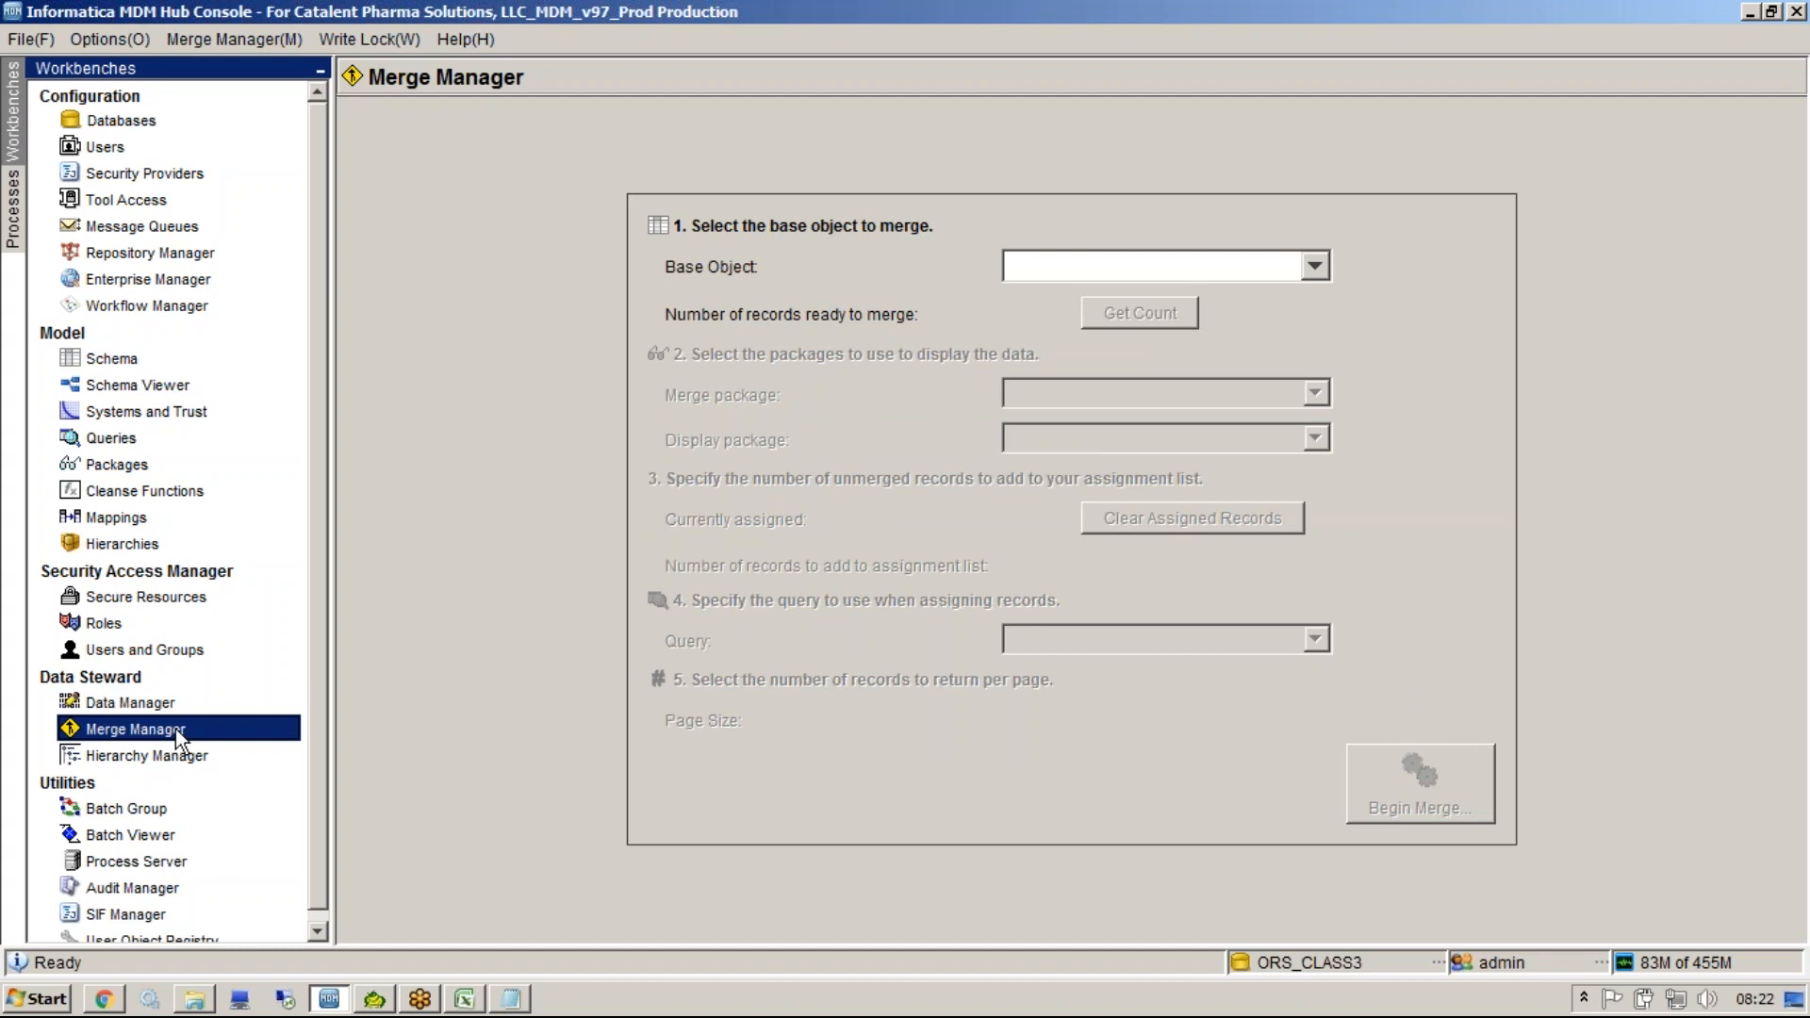
pyautogui.click(171, 711)
pyautogui.click(176, 730)
pyautogui.click(185, 707)
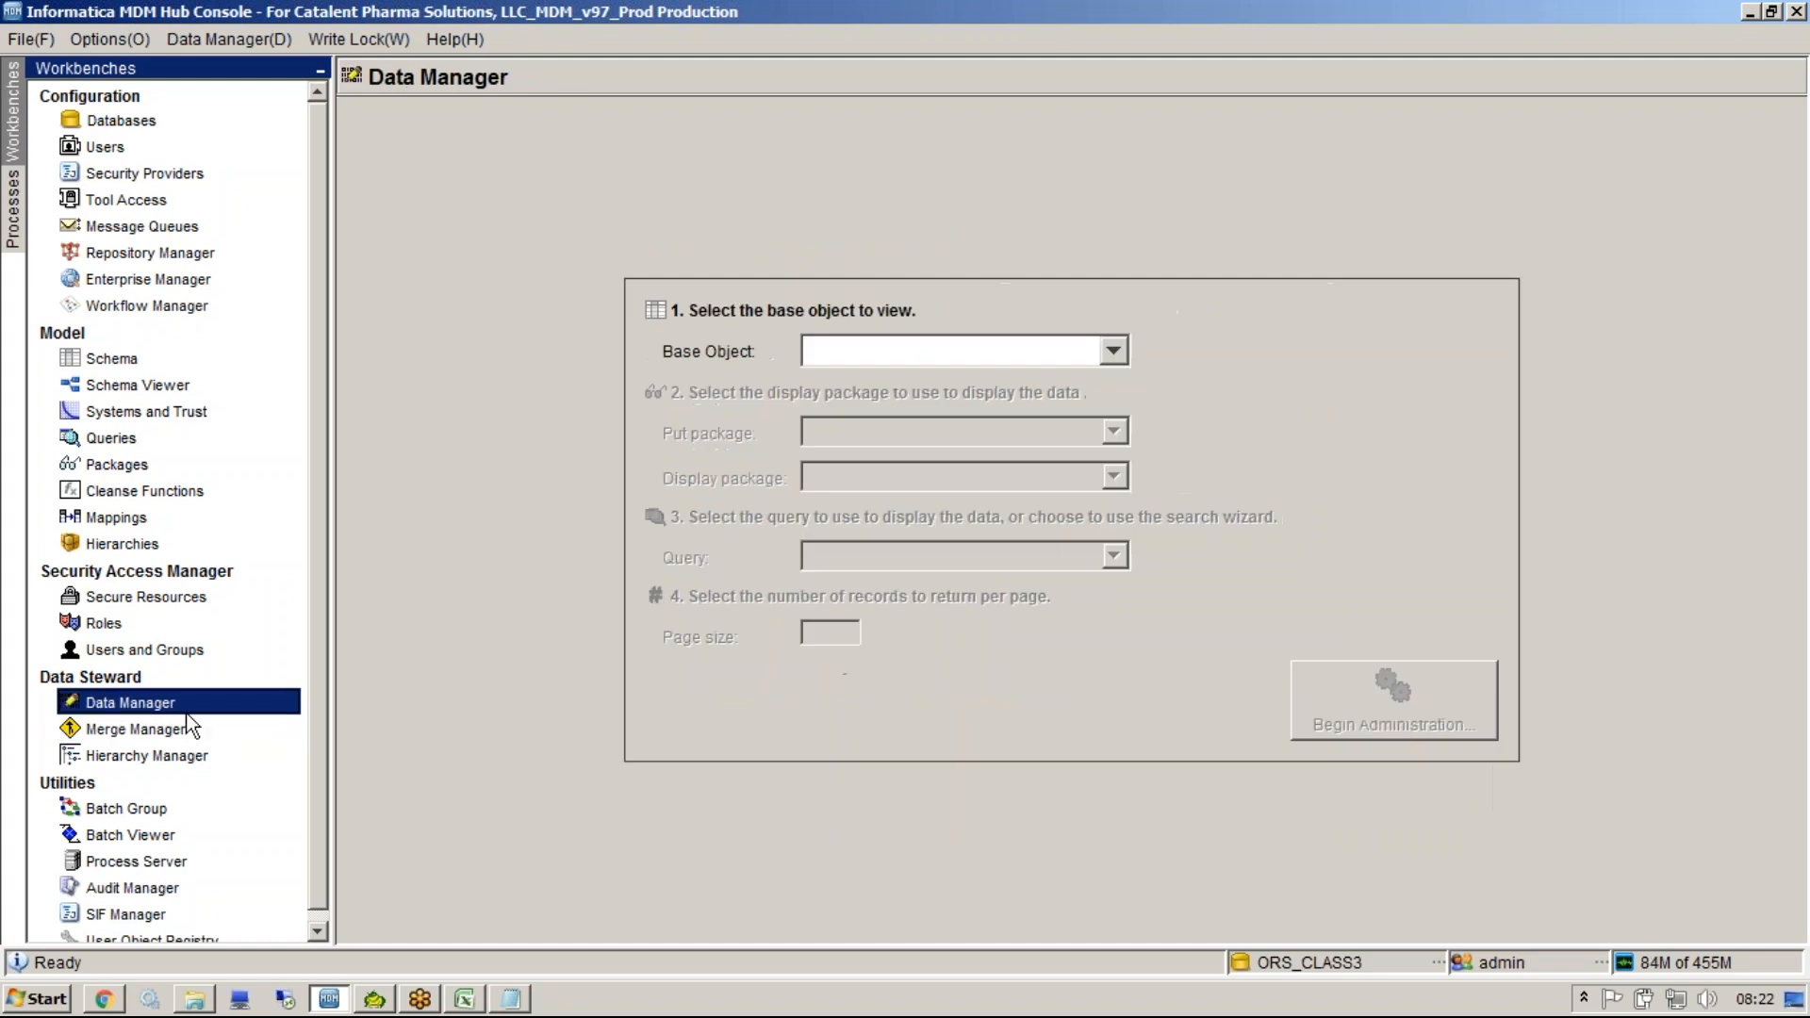
pyautogui.click(920, 353)
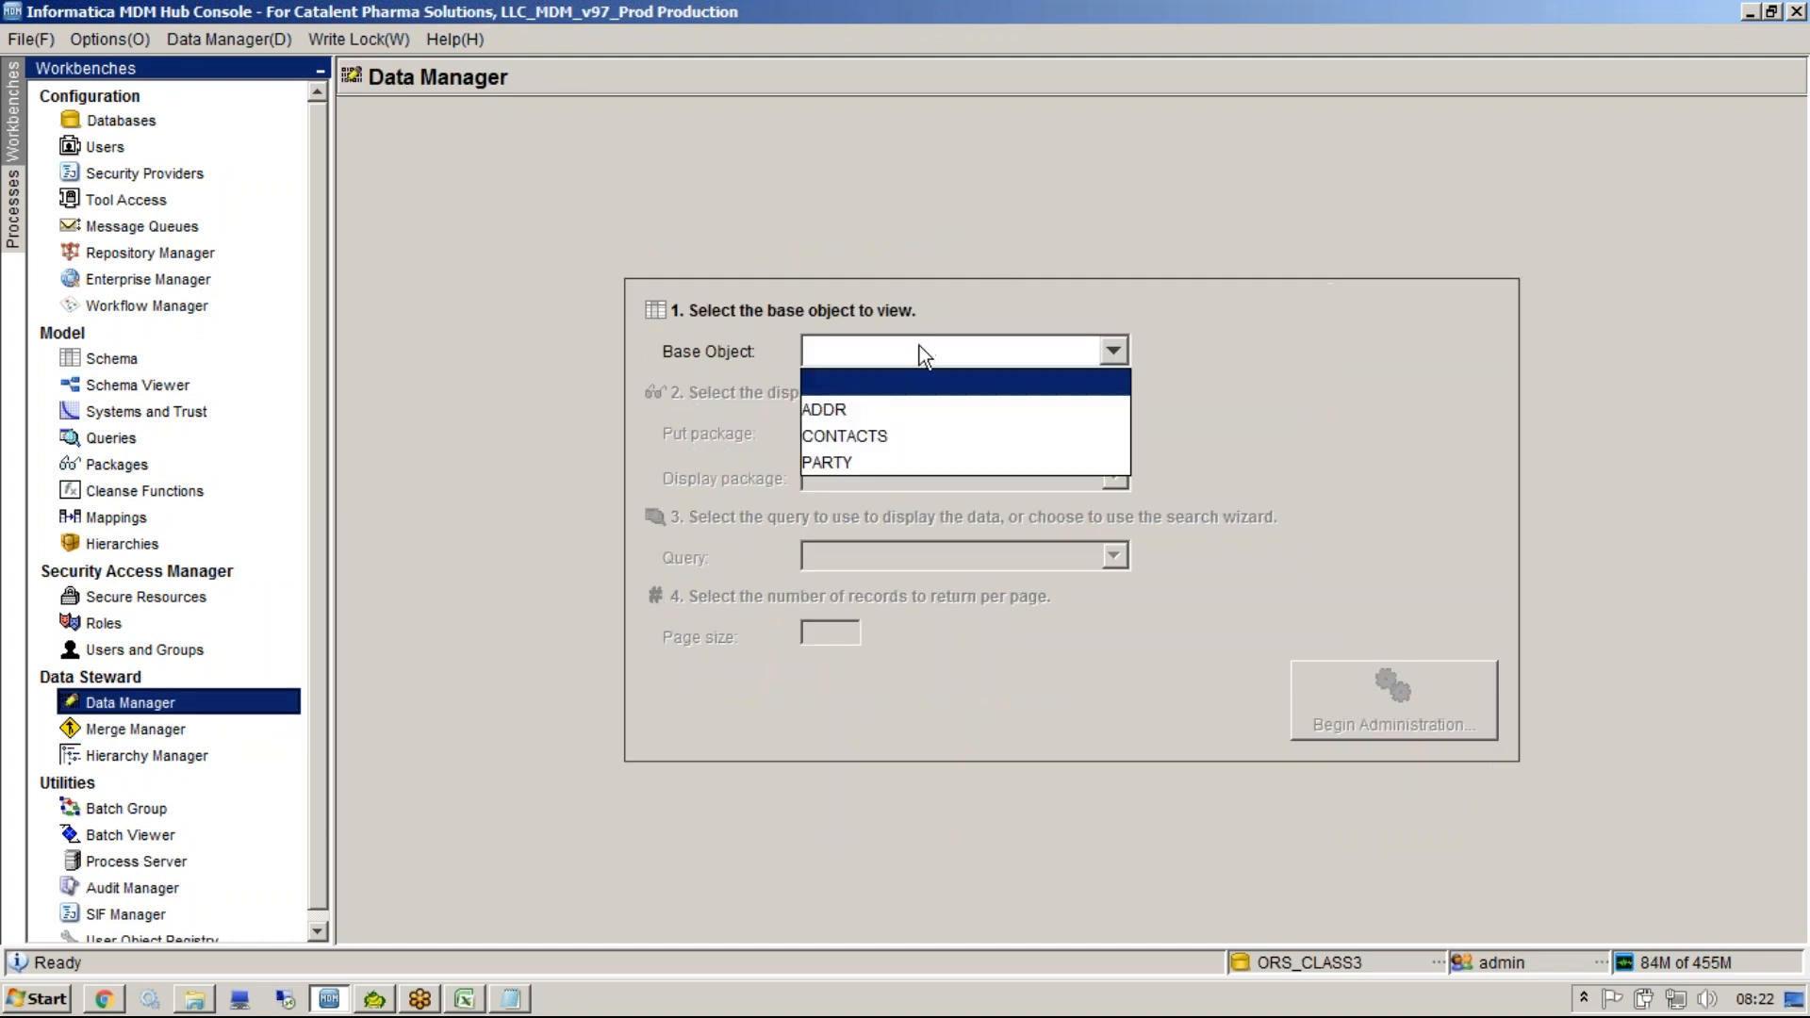
pyautogui.click(876, 468)
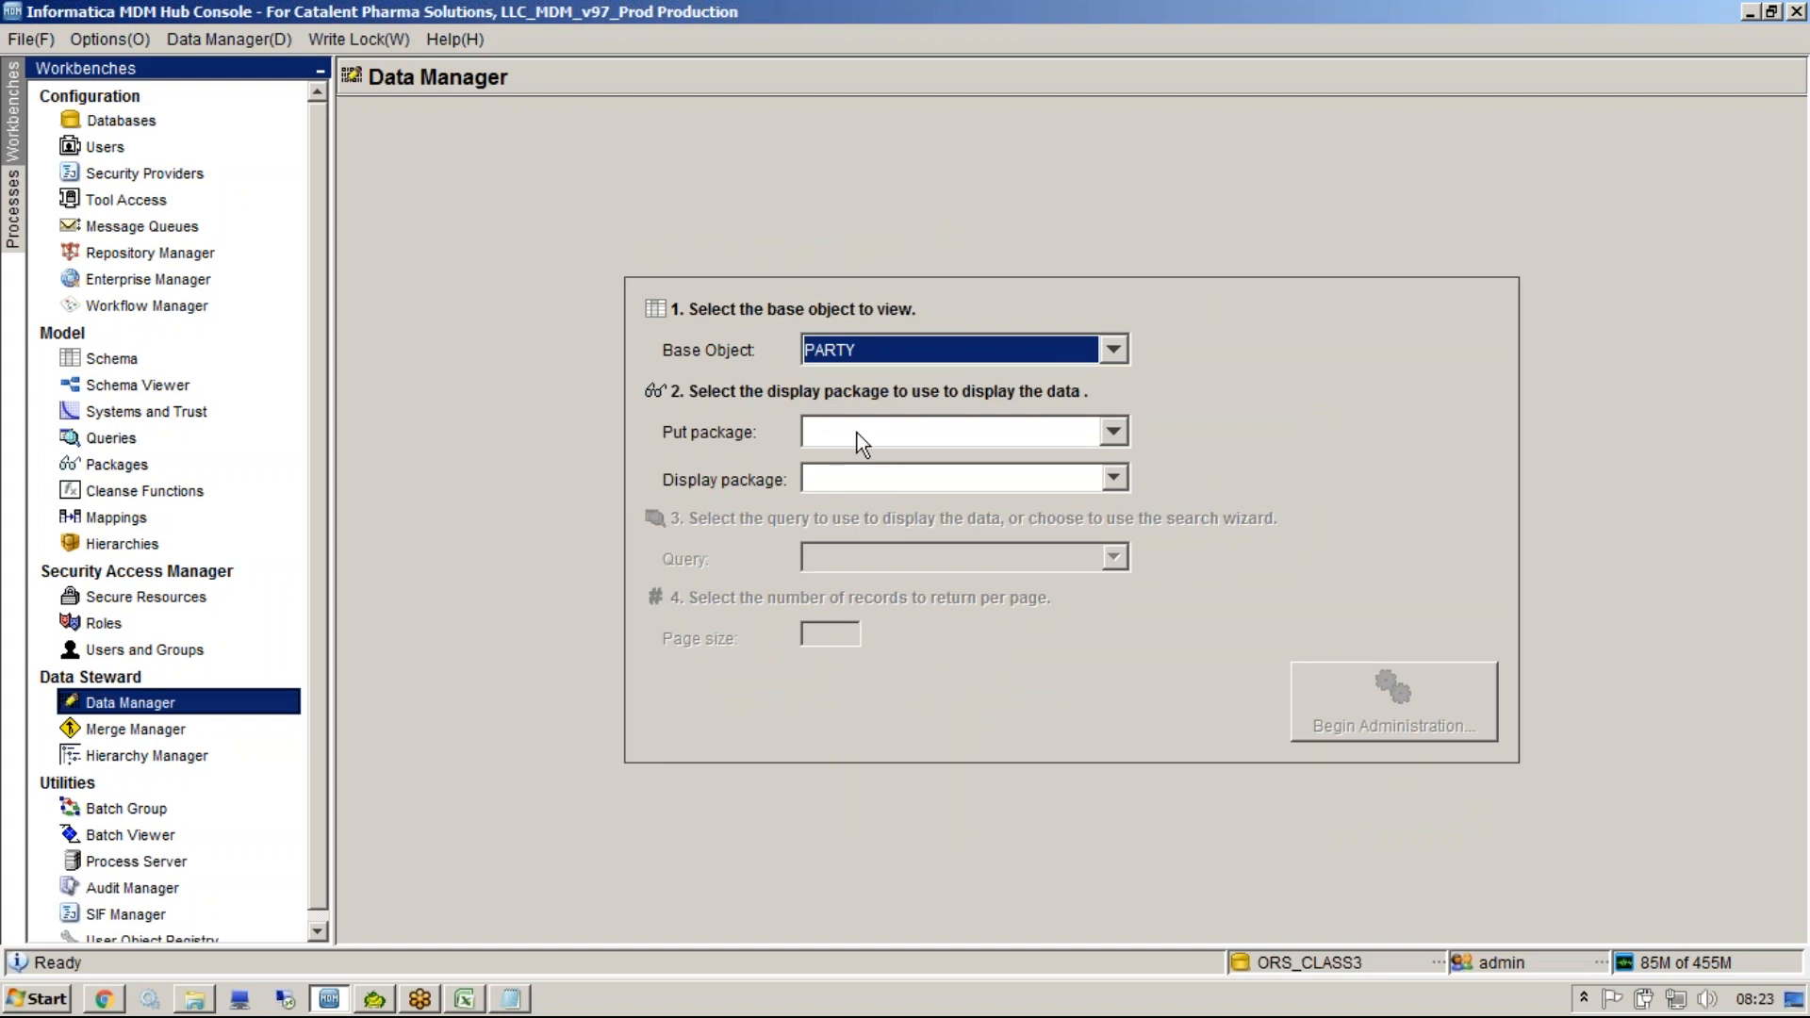
pyautogui.click(856, 433)
pyautogui.click(874, 489)
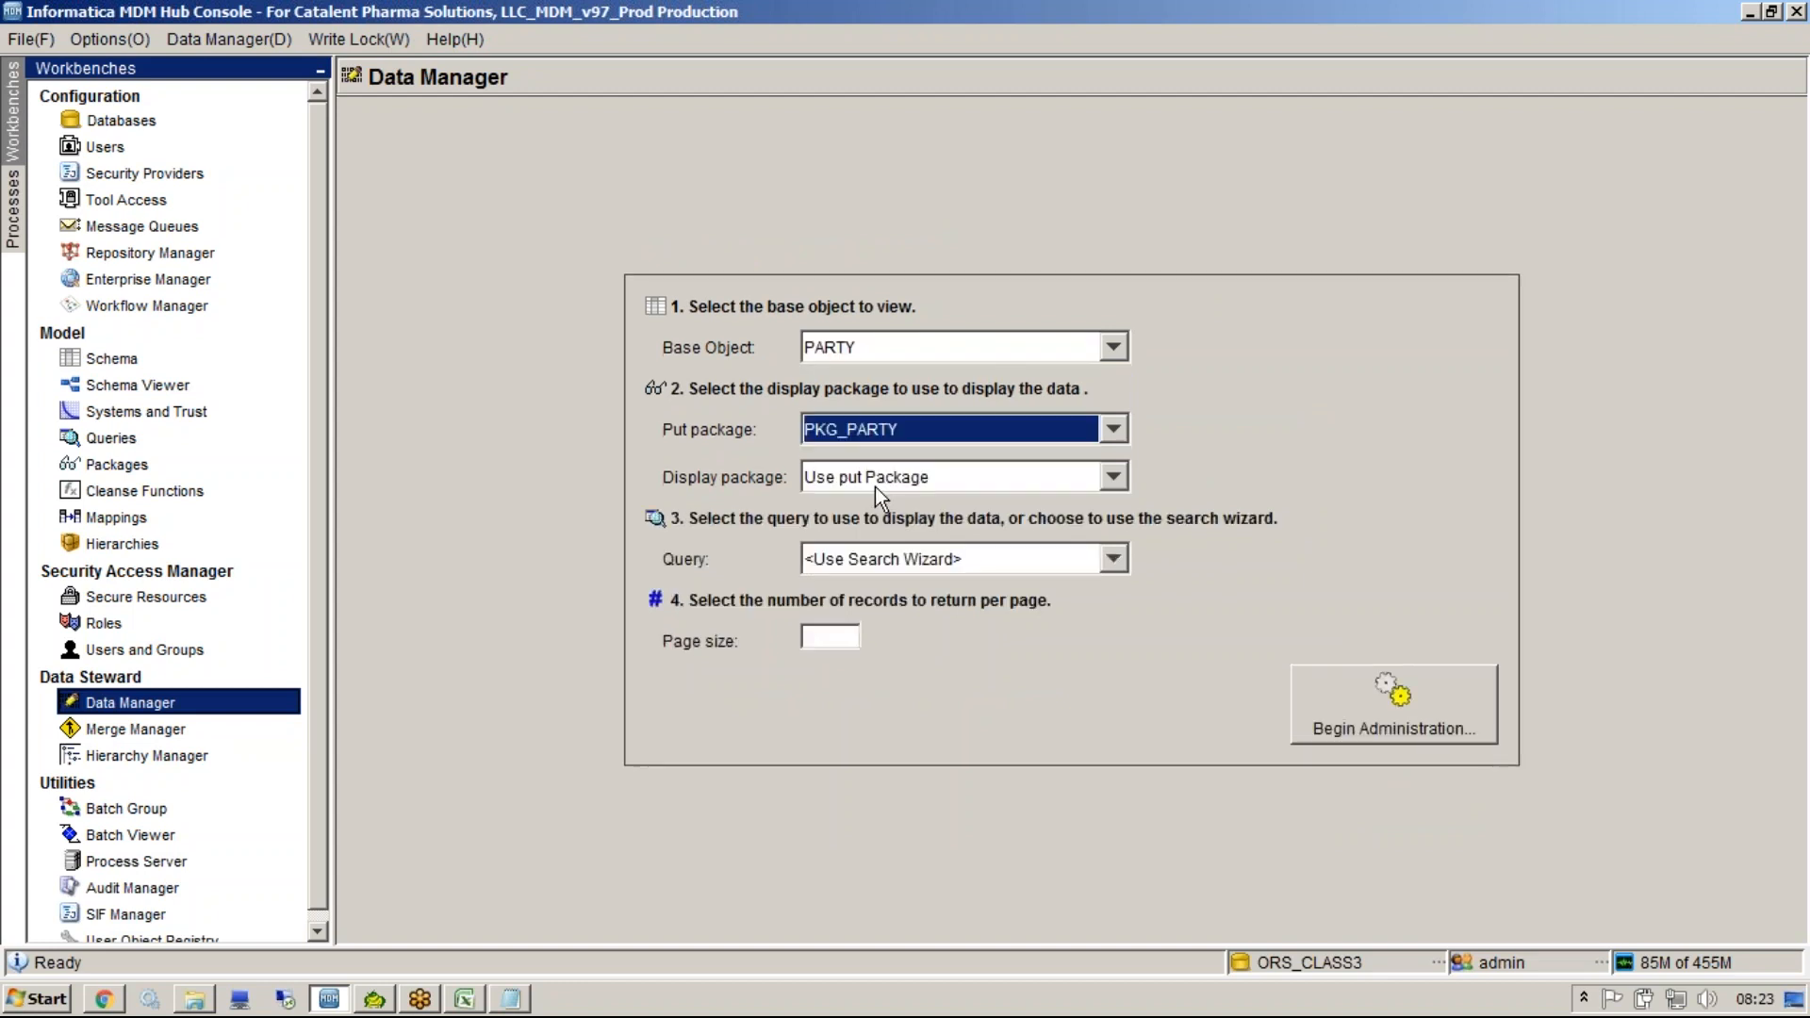
pyautogui.click(1381, 727)
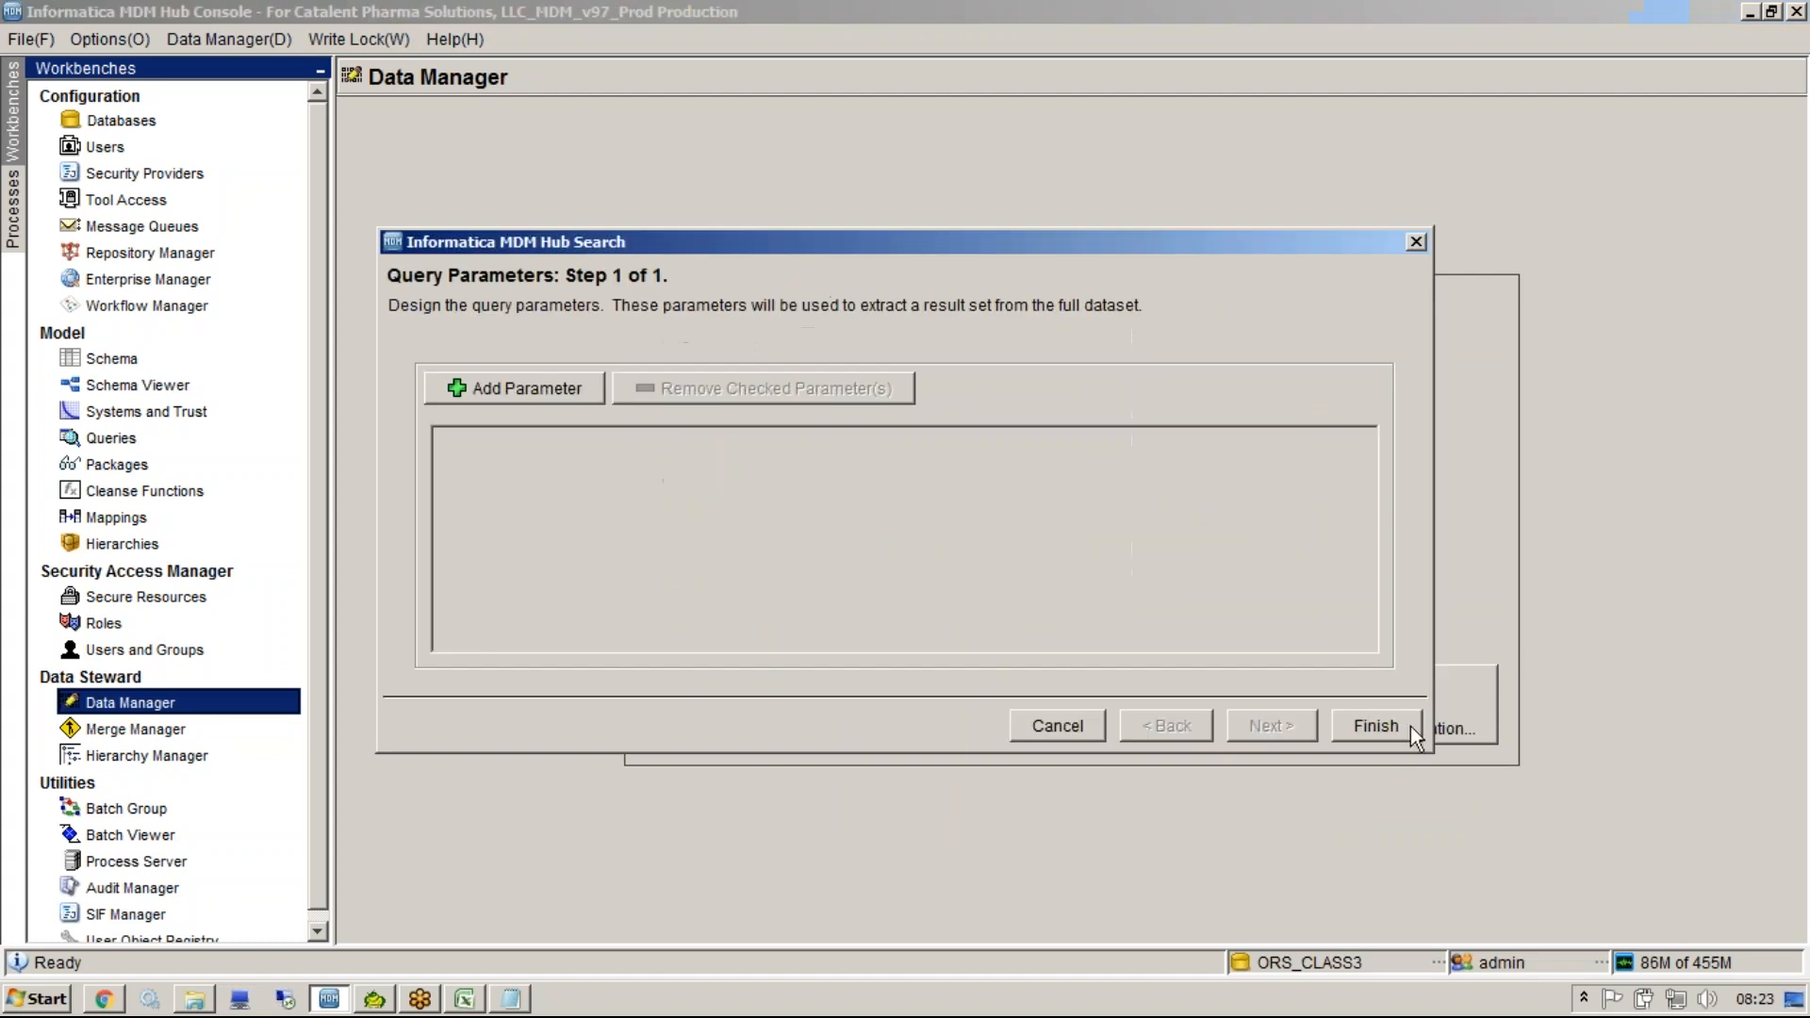
pyautogui.click(1398, 731)
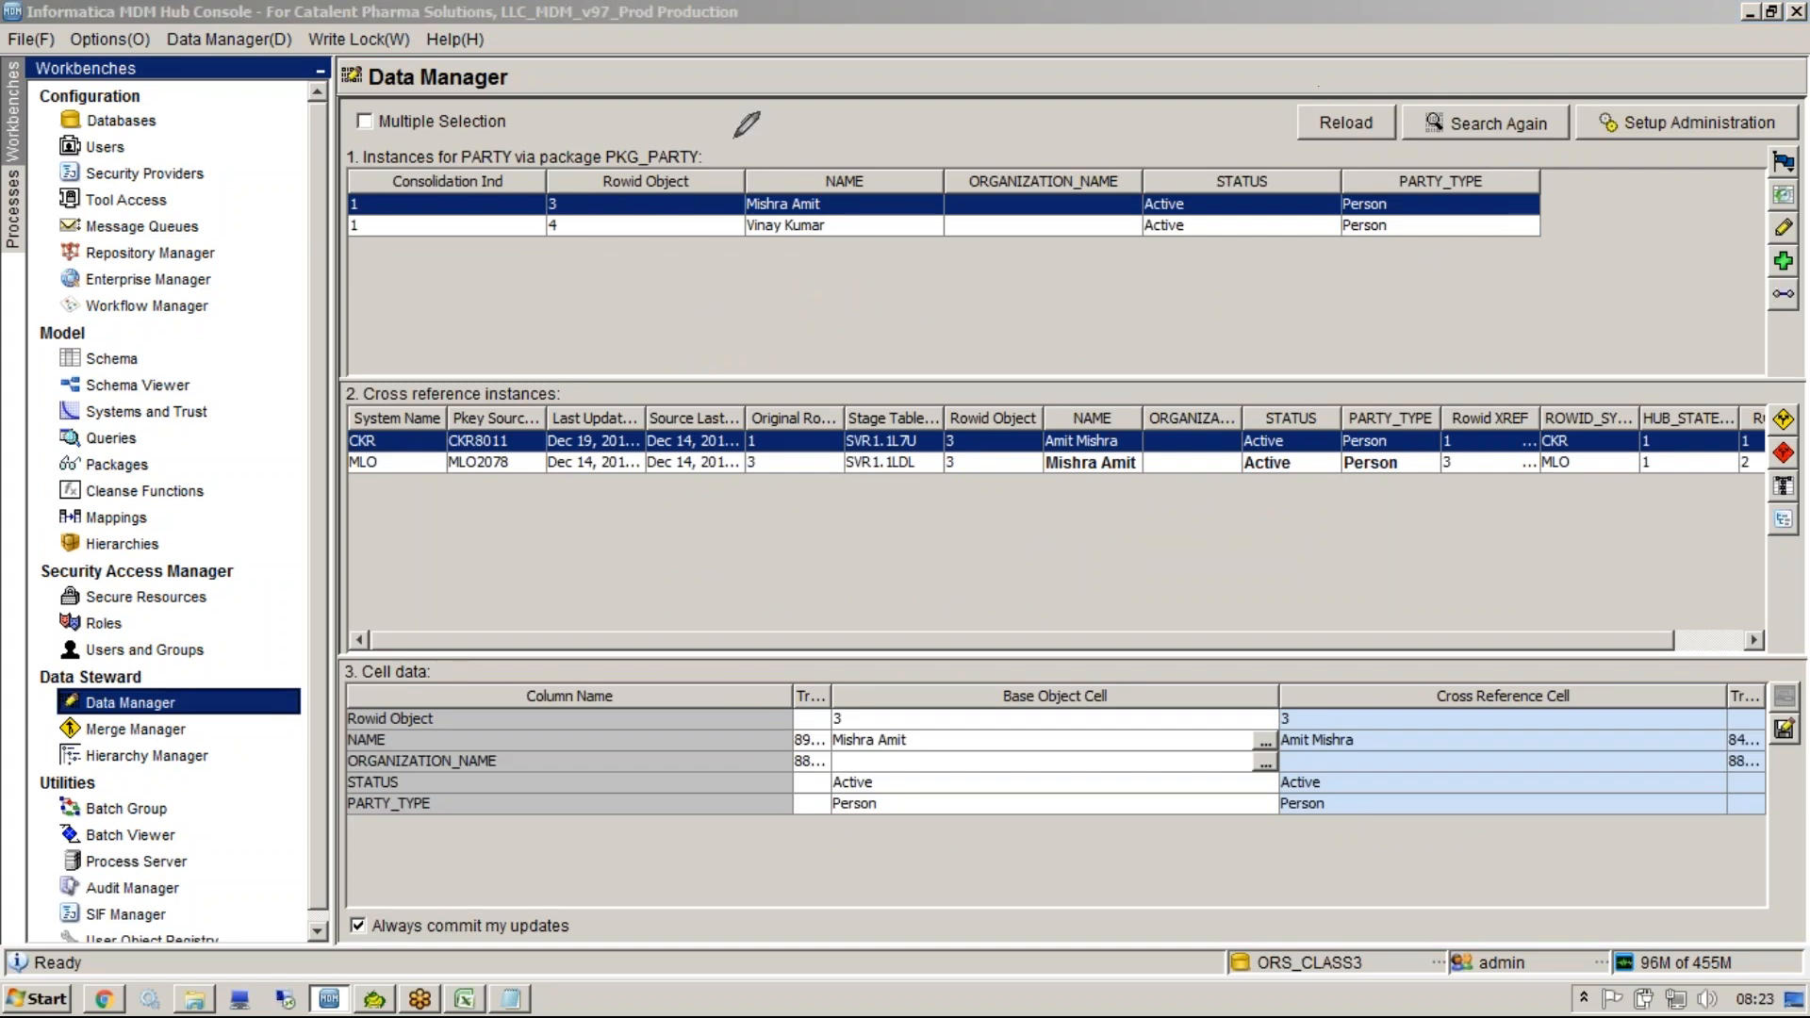
# Examine the PARTY records, their cross-reference instances and cell data listed through PKG_PARTY.
pyautogui.moveTo(476, 131)
pyautogui.mouseDown()
pyautogui.moveTo(663, 317)
pyautogui.moveTo(637, 129)
pyautogui.mouseUp()
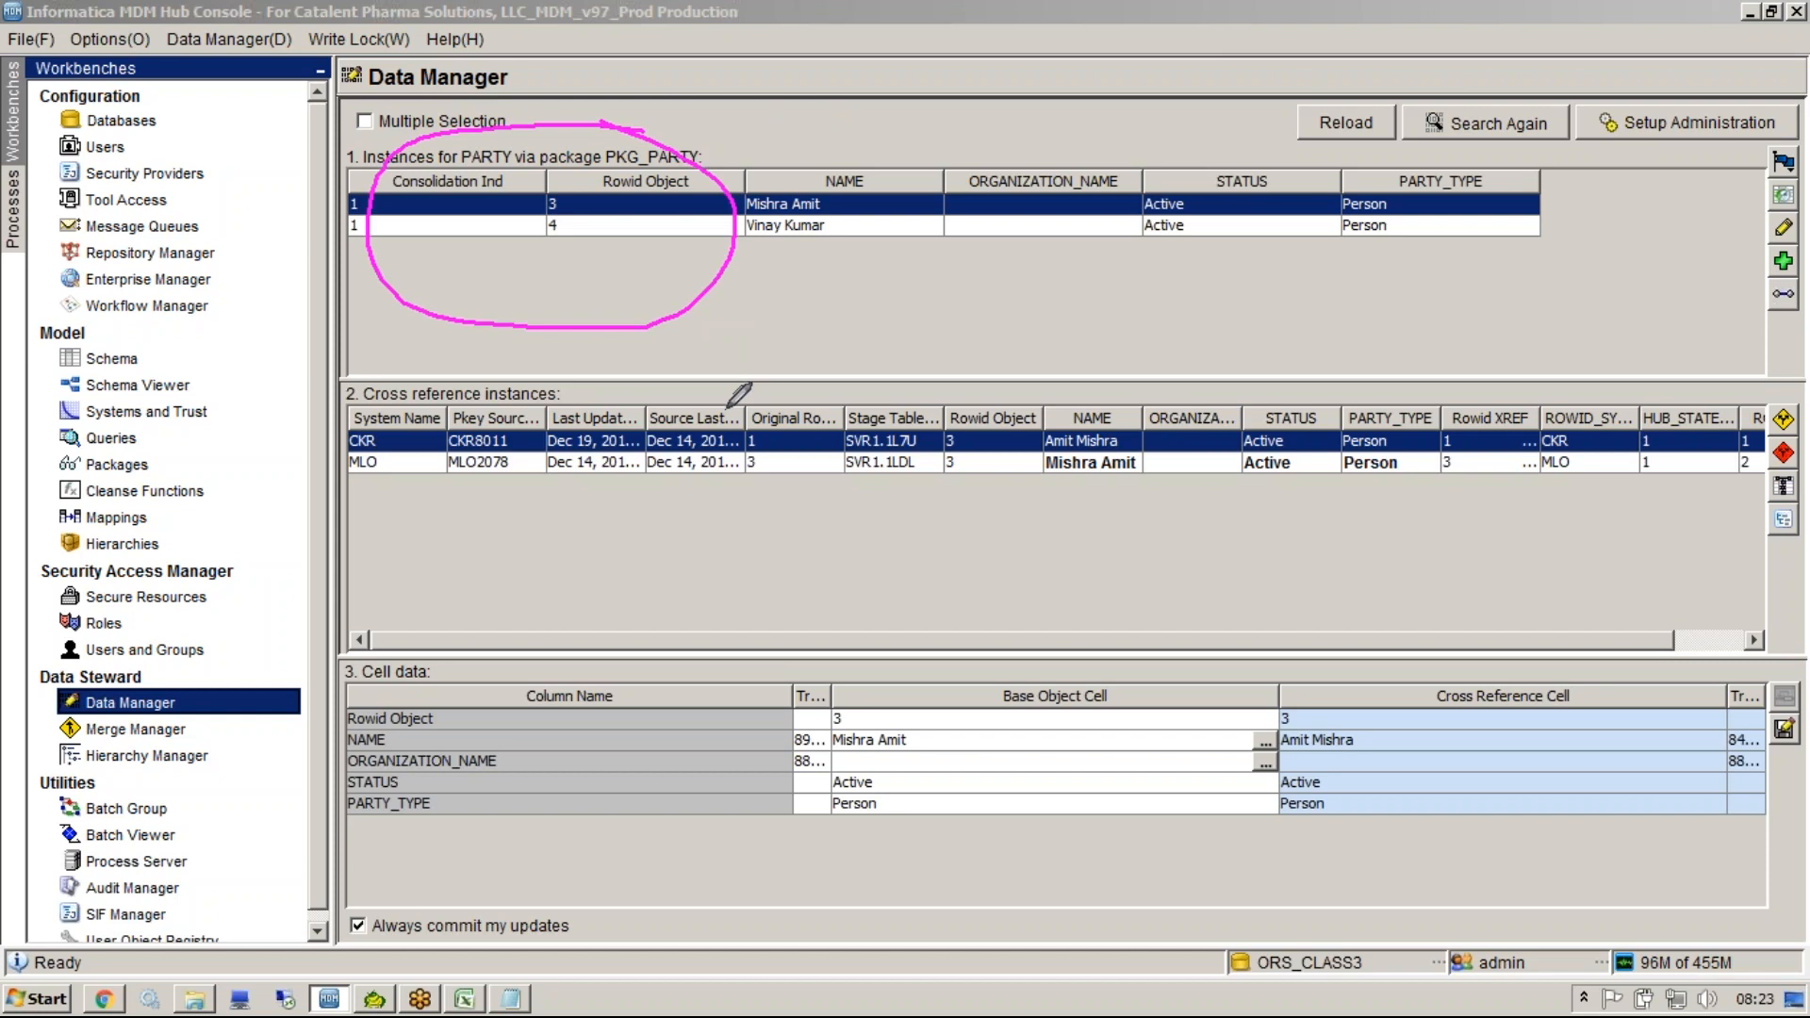
pyautogui.moveTo(835, 414)
pyautogui.mouseDown()
pyautogui.moveTo(542, 453)
pyautogui.moveTo(792, 542)
pyautogui.moveTo(830, 452)
pyautogui.mouseUp()
pyautogui.moveTo(726, 729); pyautogui.dragTo(818, 630)
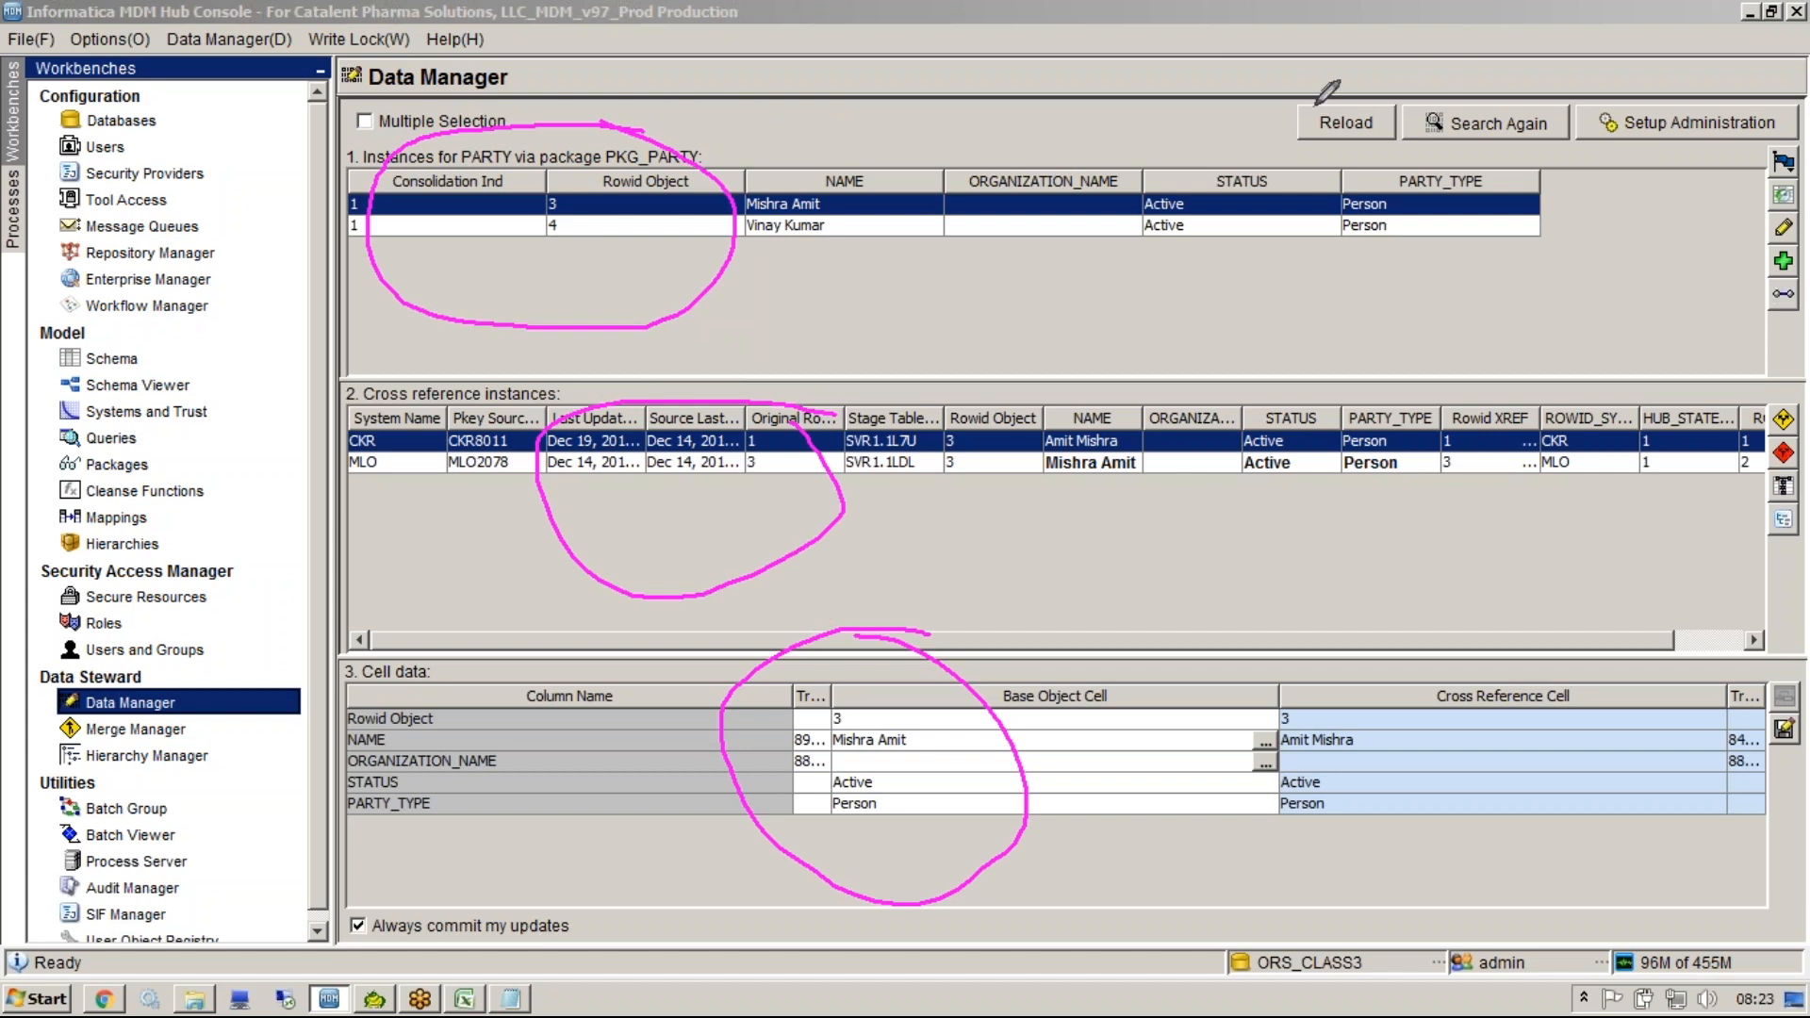
pyautogui.click(1527, 92)
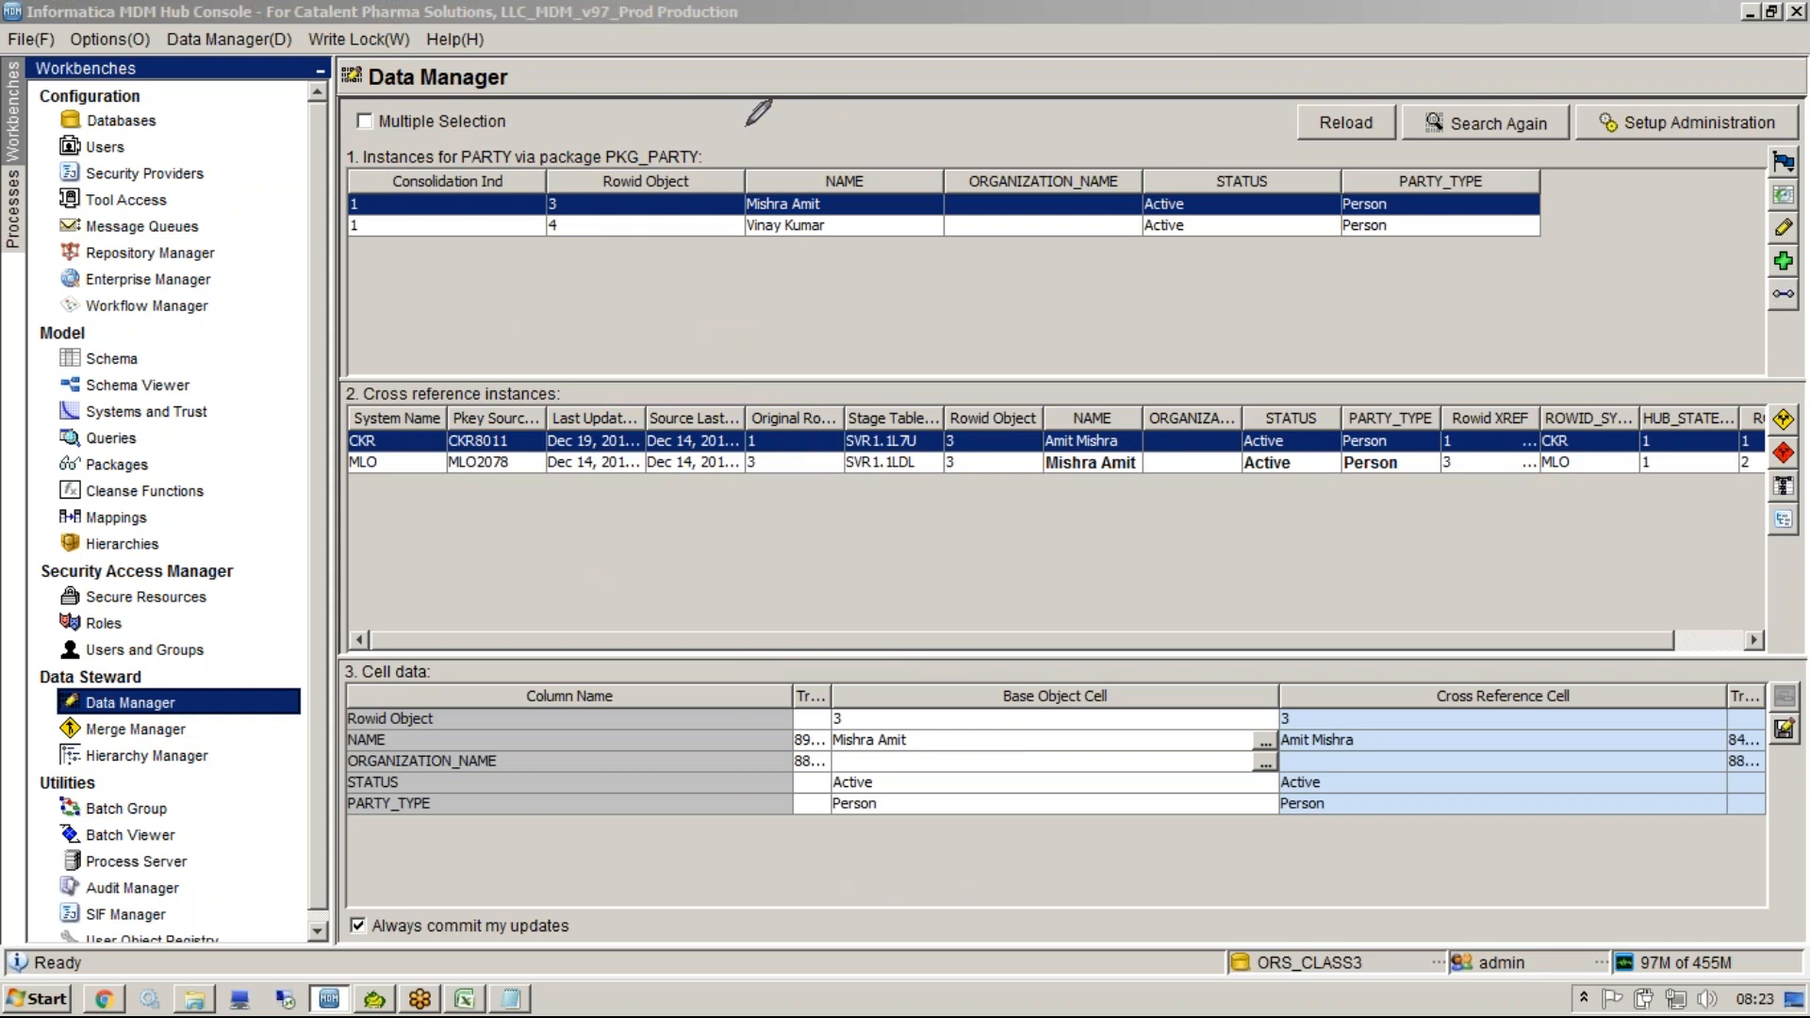
pyautogui.moveTo(601, 135)
pyautogui.mouseDown()
pyautogui.moveTo(718, 129)
pyautogui.moveTo(719, 166)
pyautogui.mouseUp()
pyautogui.moveTo(600, 179); pyautogui.dragTo(603, 128)
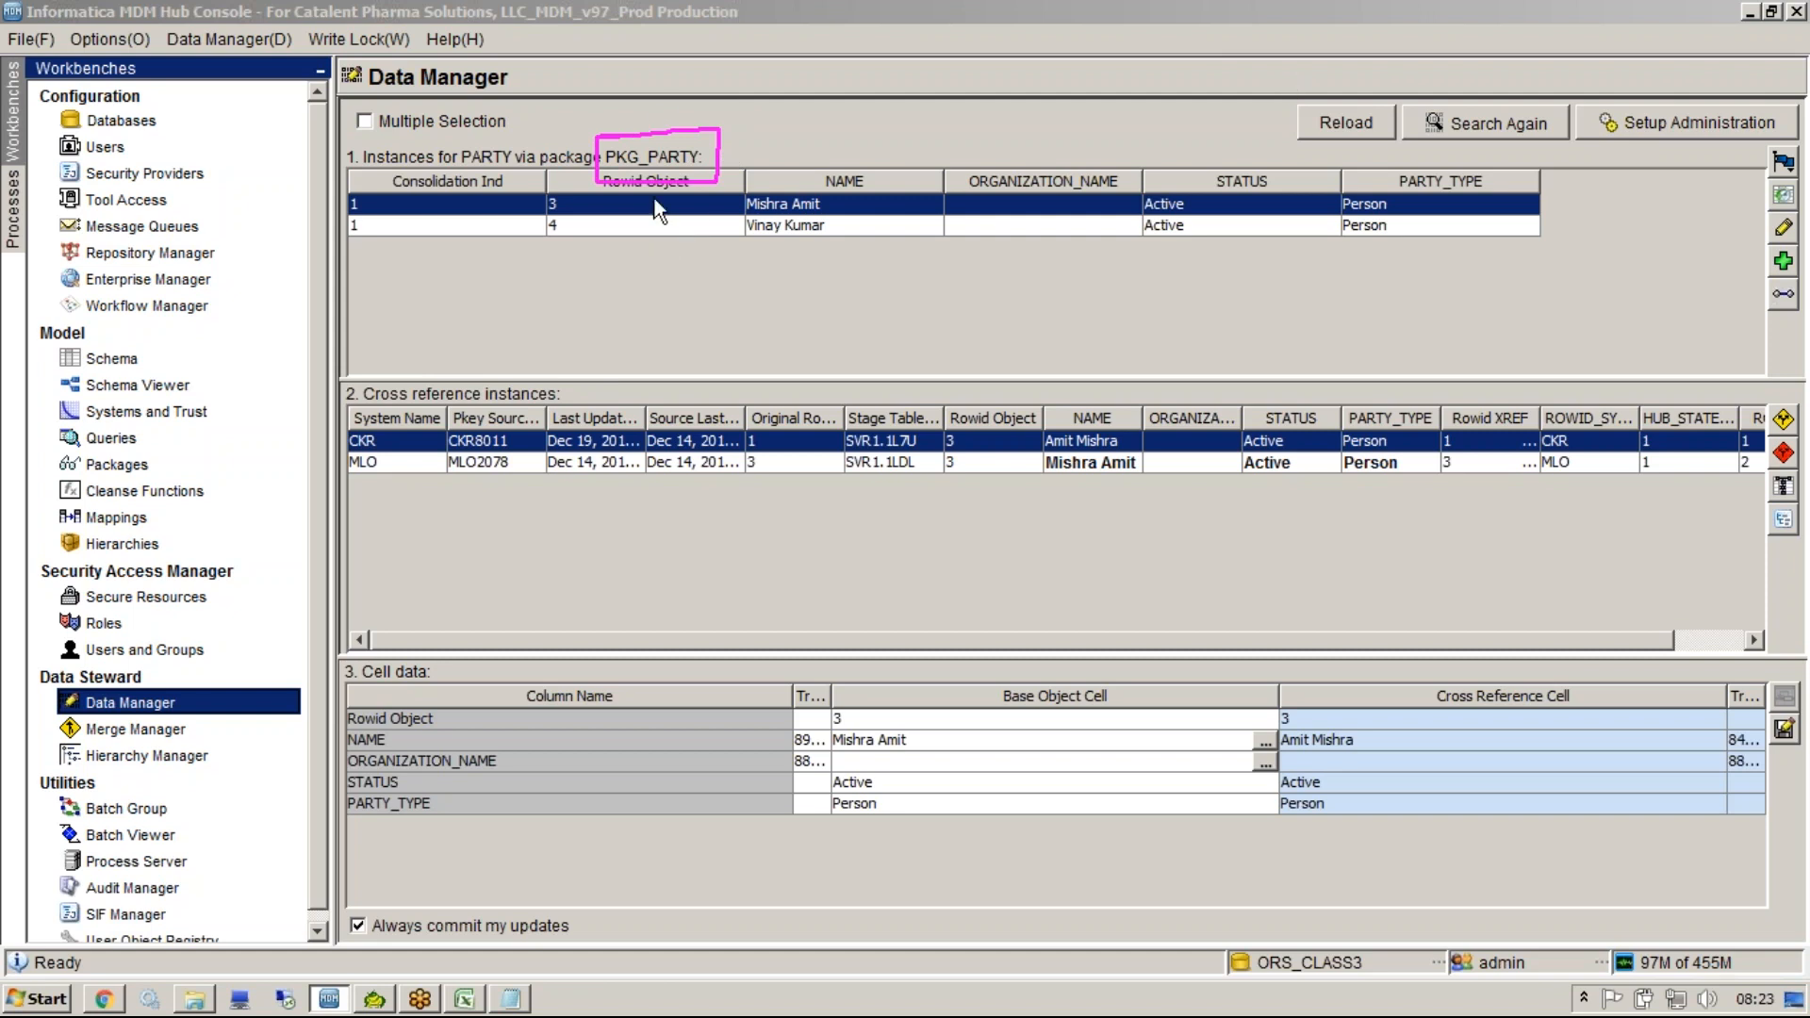
pyautogui.click(596, 224)
pyautogui.click(592, 207)
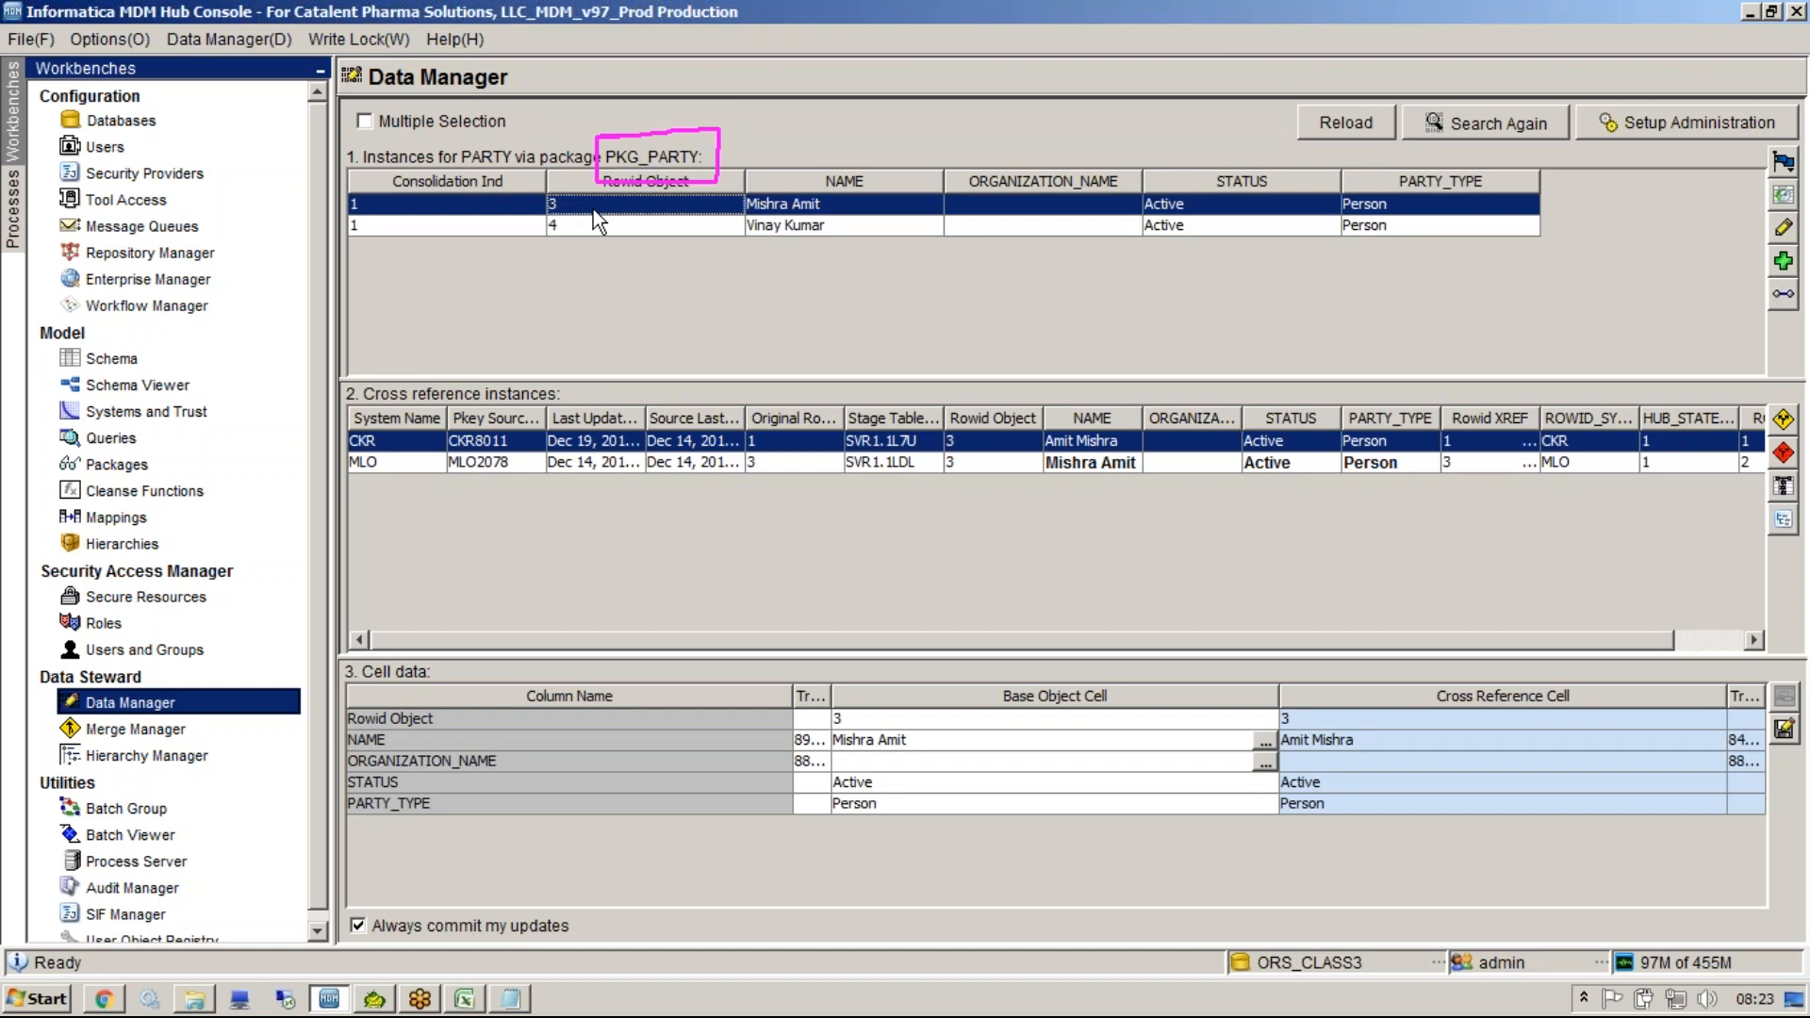
pyautogui.press('Escape')
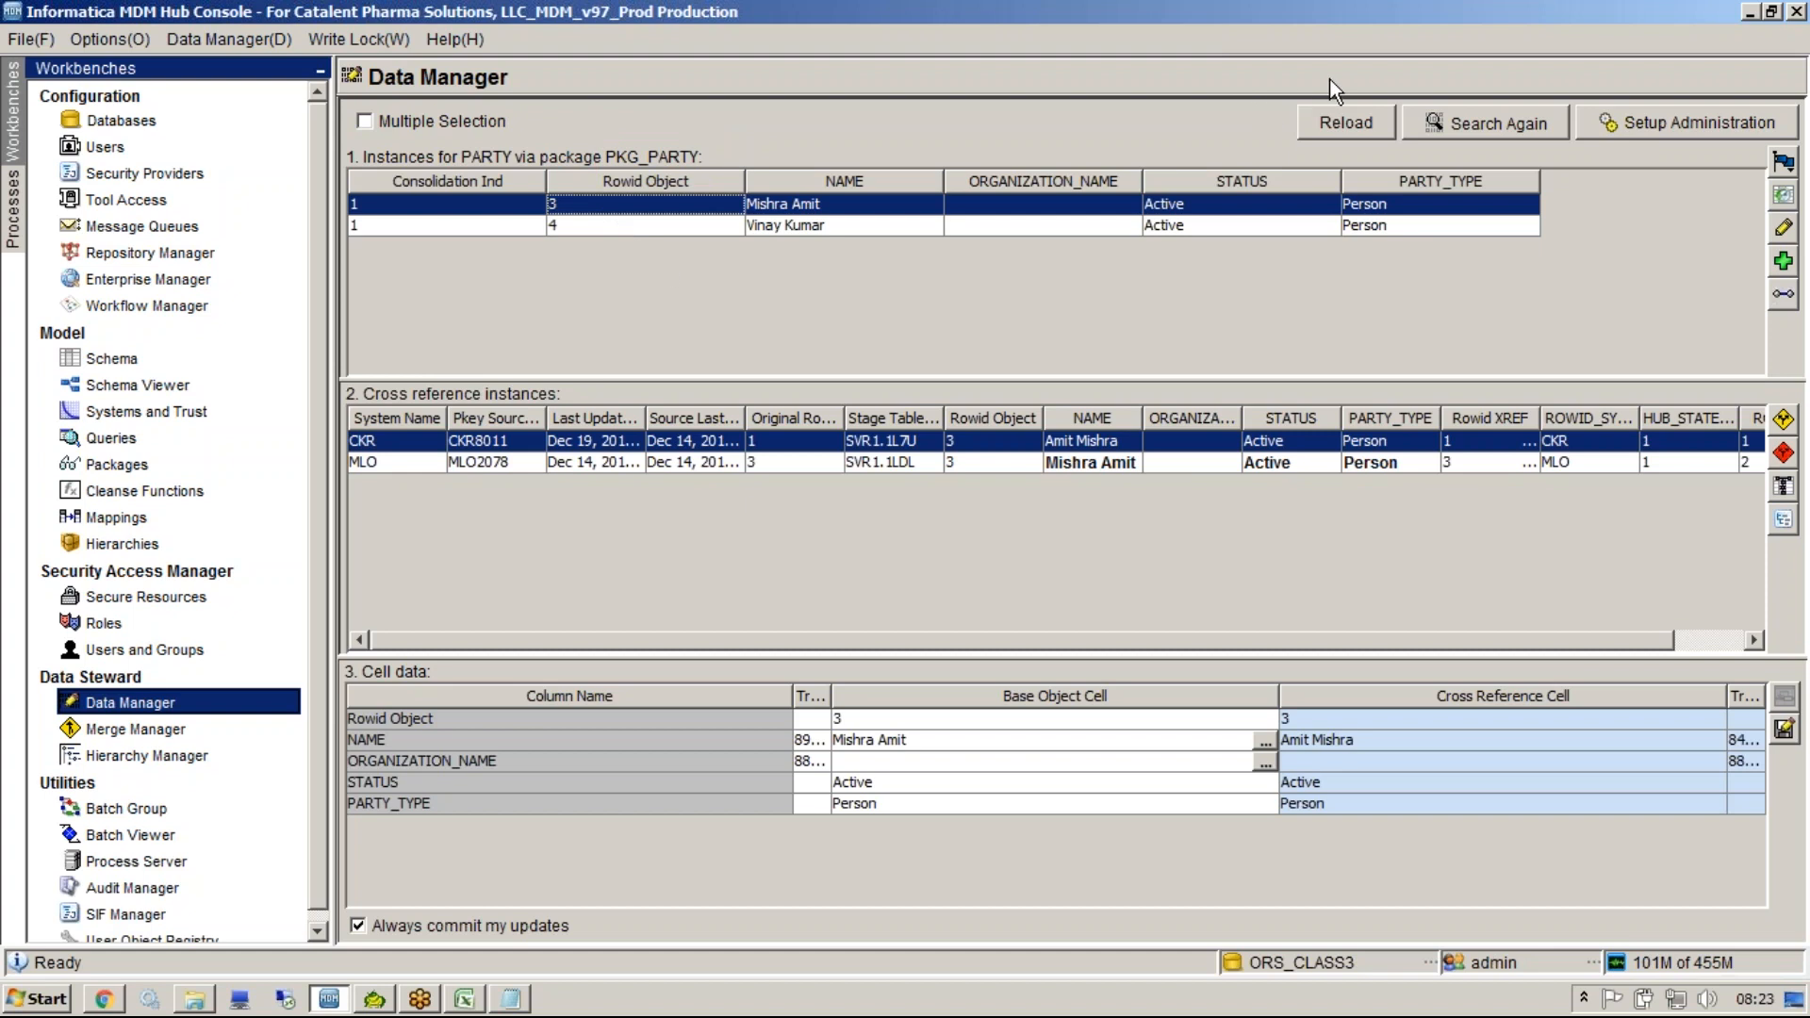
pyautogui.hotkey('ctrl', '2')
pyautogui.moveTo(808, 377)
pyautogui.mouseDown()
pyautogui.moveTo(961, 507)
pyautogui.moveTo(973, 410)
pyautogui.mouseUp()
pyautogui.moveTo(368, 409); pyautogui.dragTo(557, 399)
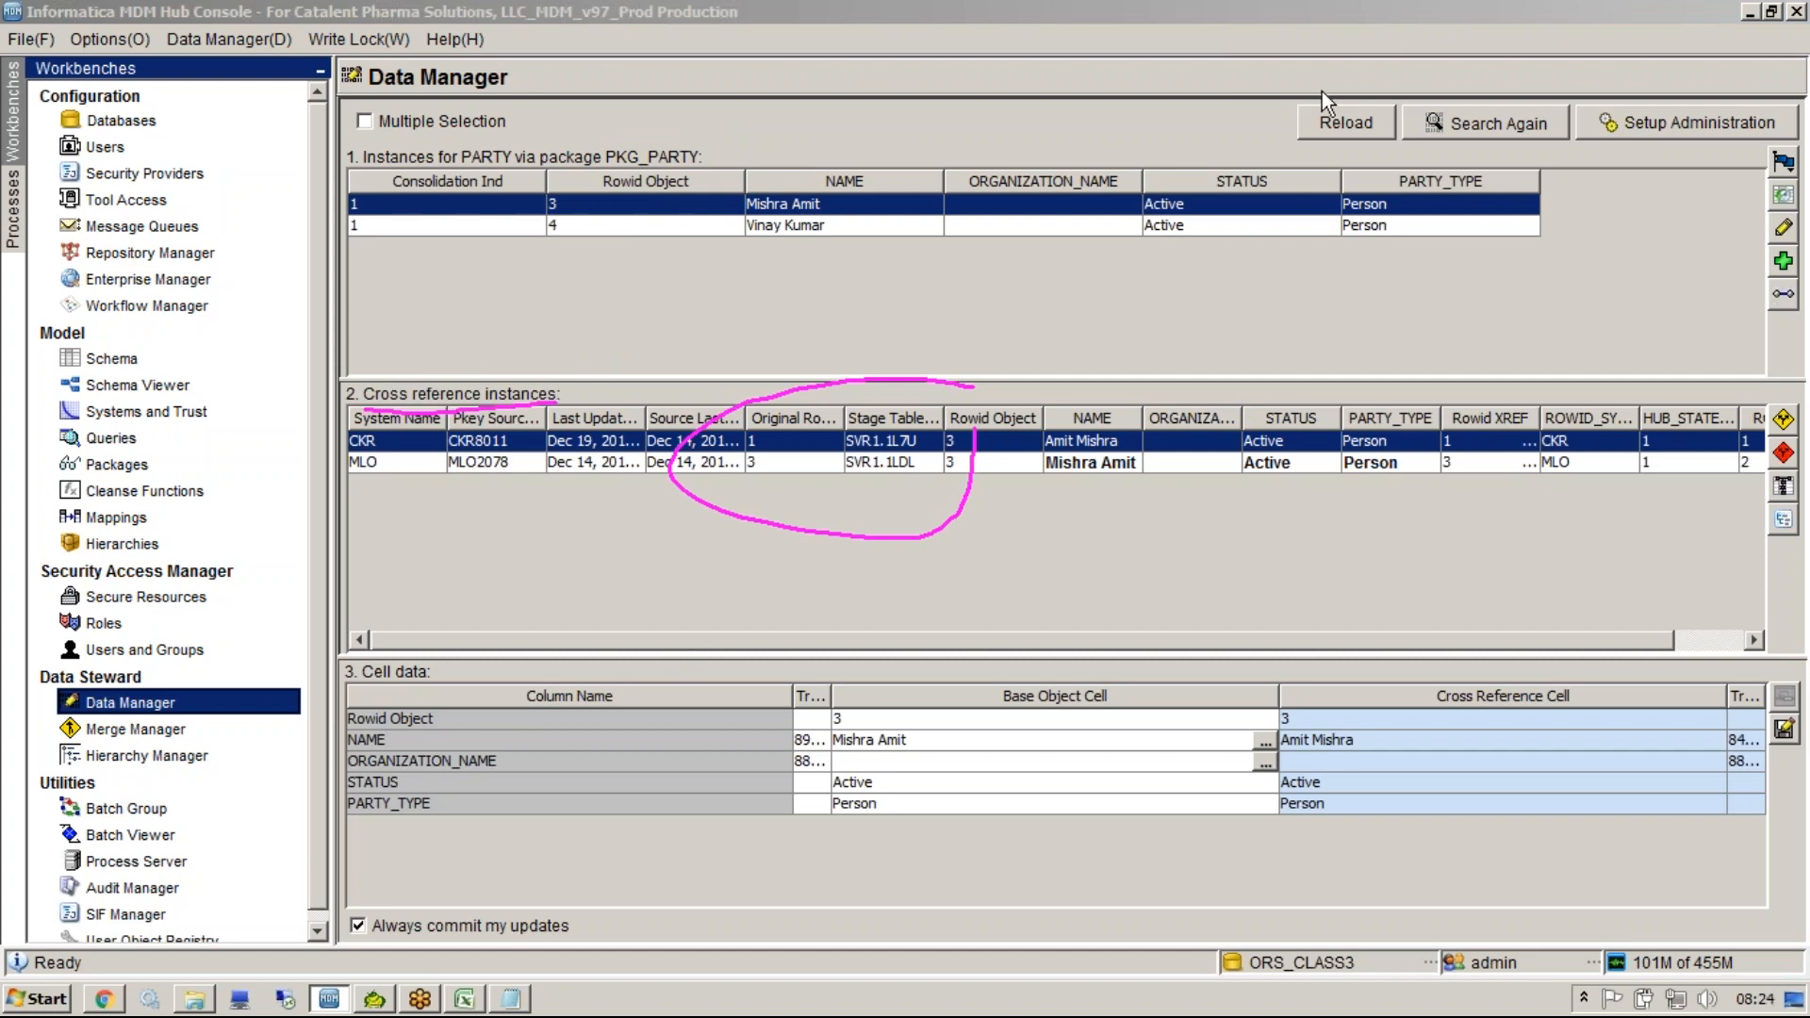
pyautogui.click(1523, 89)
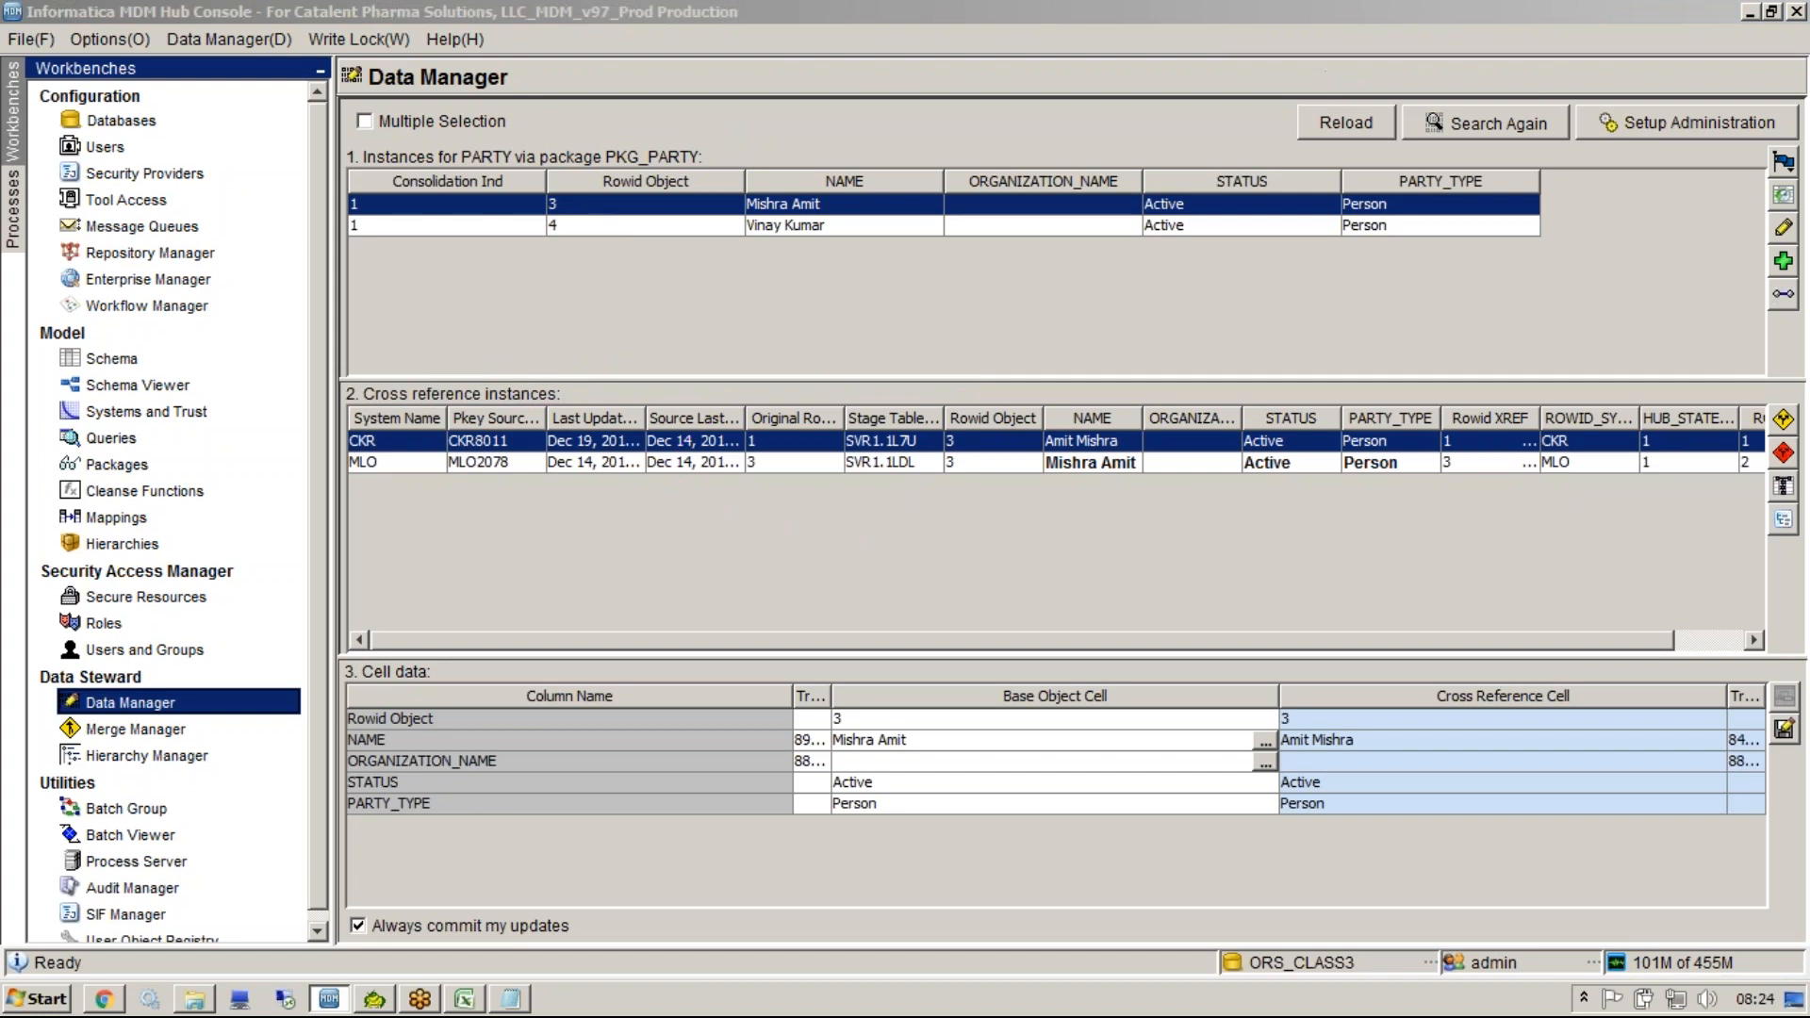
# Browse each PARTY record and its CKR and MLO cross-reference rows to compare their cell data.
pyautogui.click(850, 223)
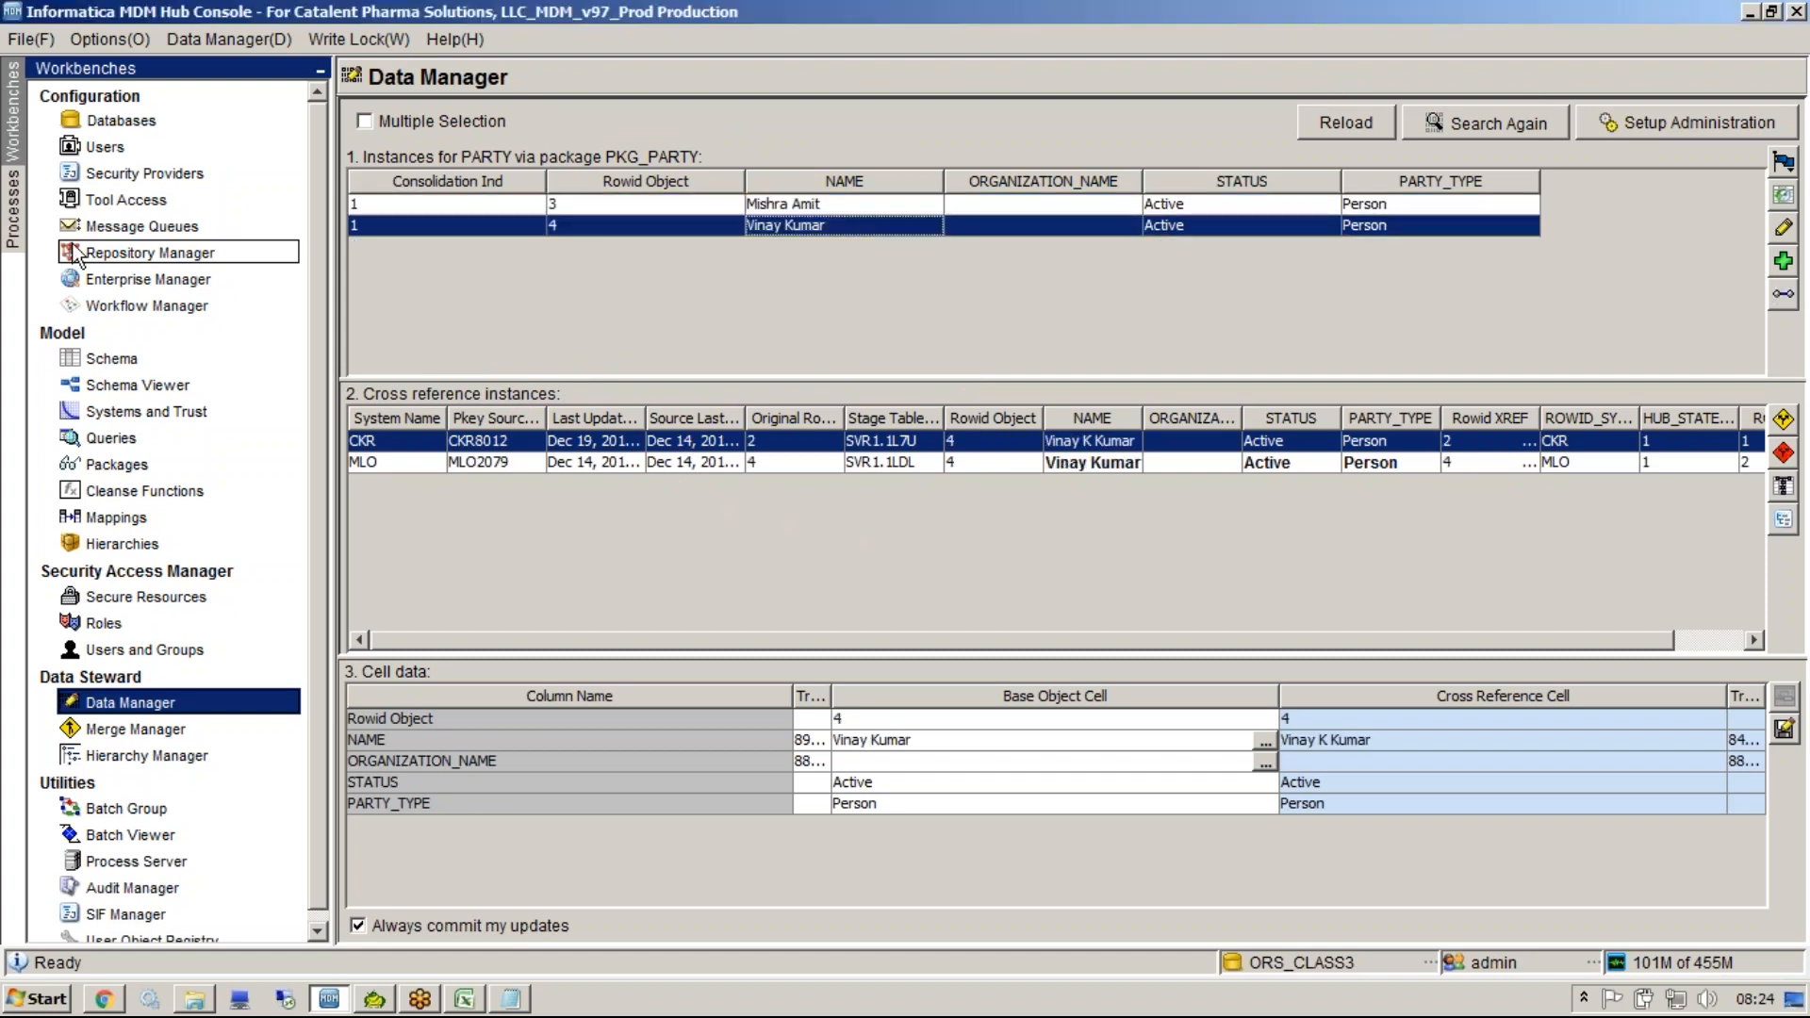
pyautogui.click(1110, 464)
pyautogui.click(1110, 442)
pyautogui.click(801, 204)
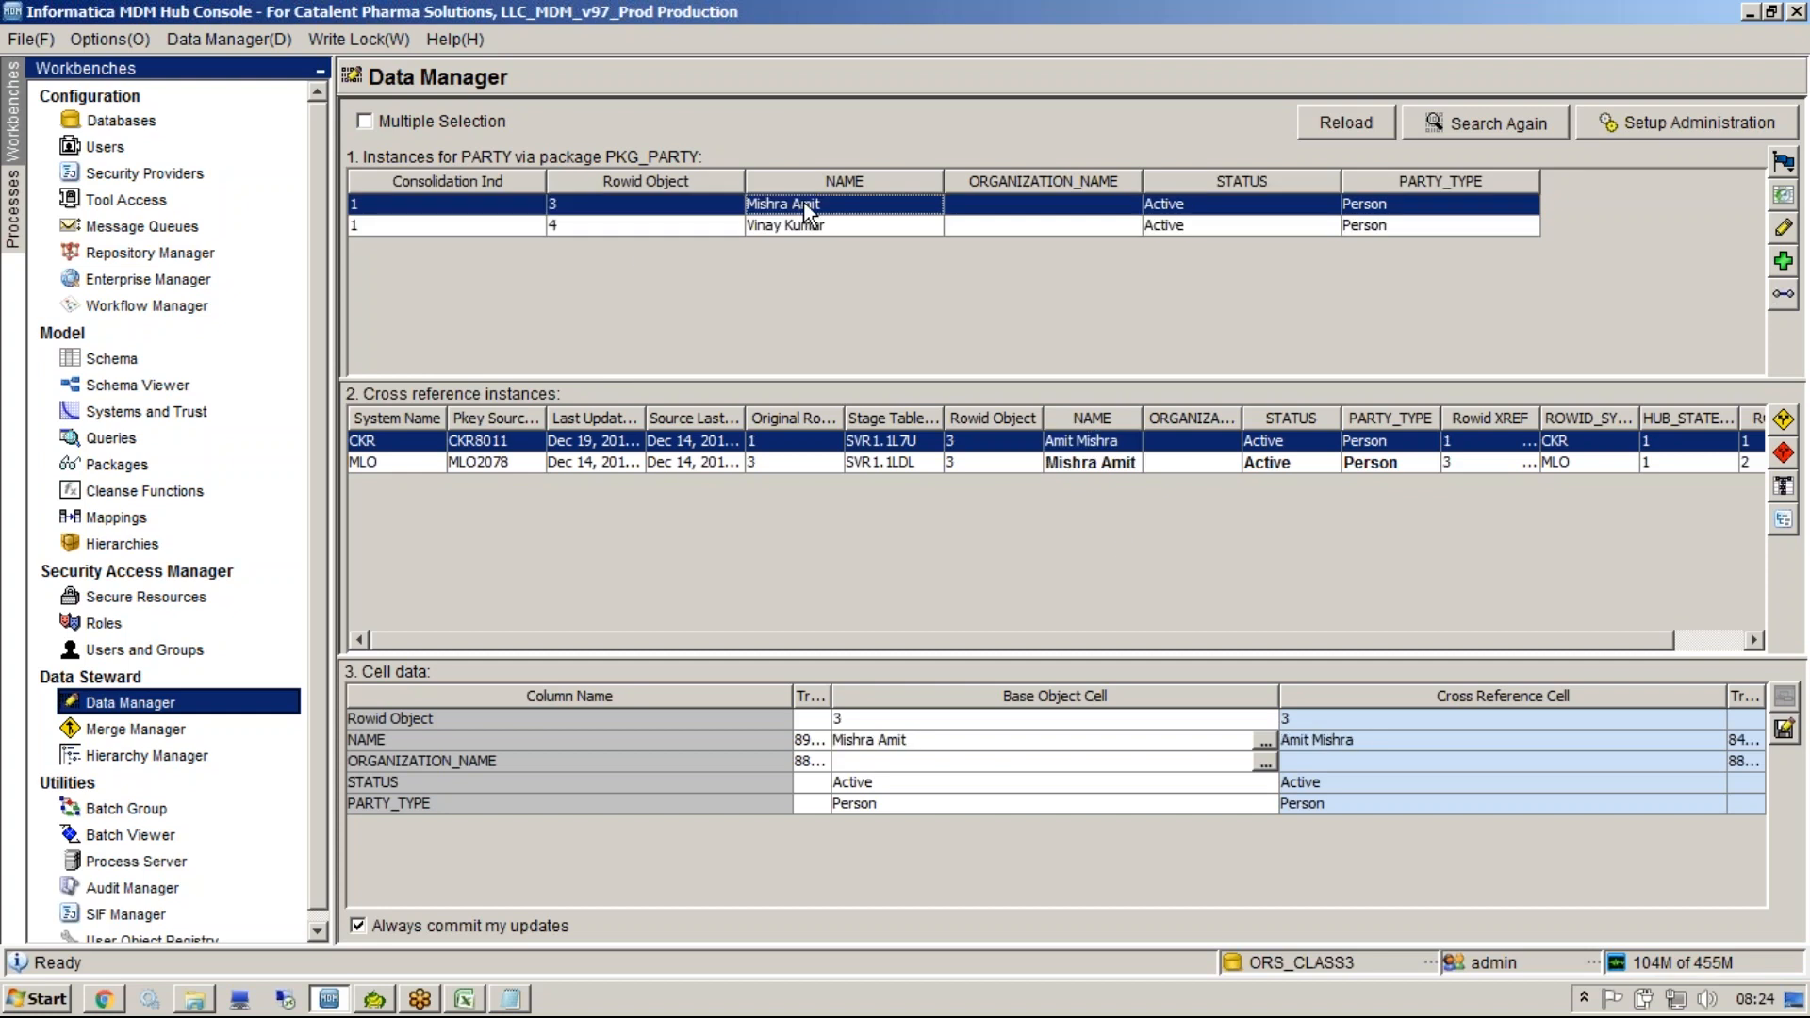
pyautogui.click(1112, 460)
pyautogui.click(1124, 462)
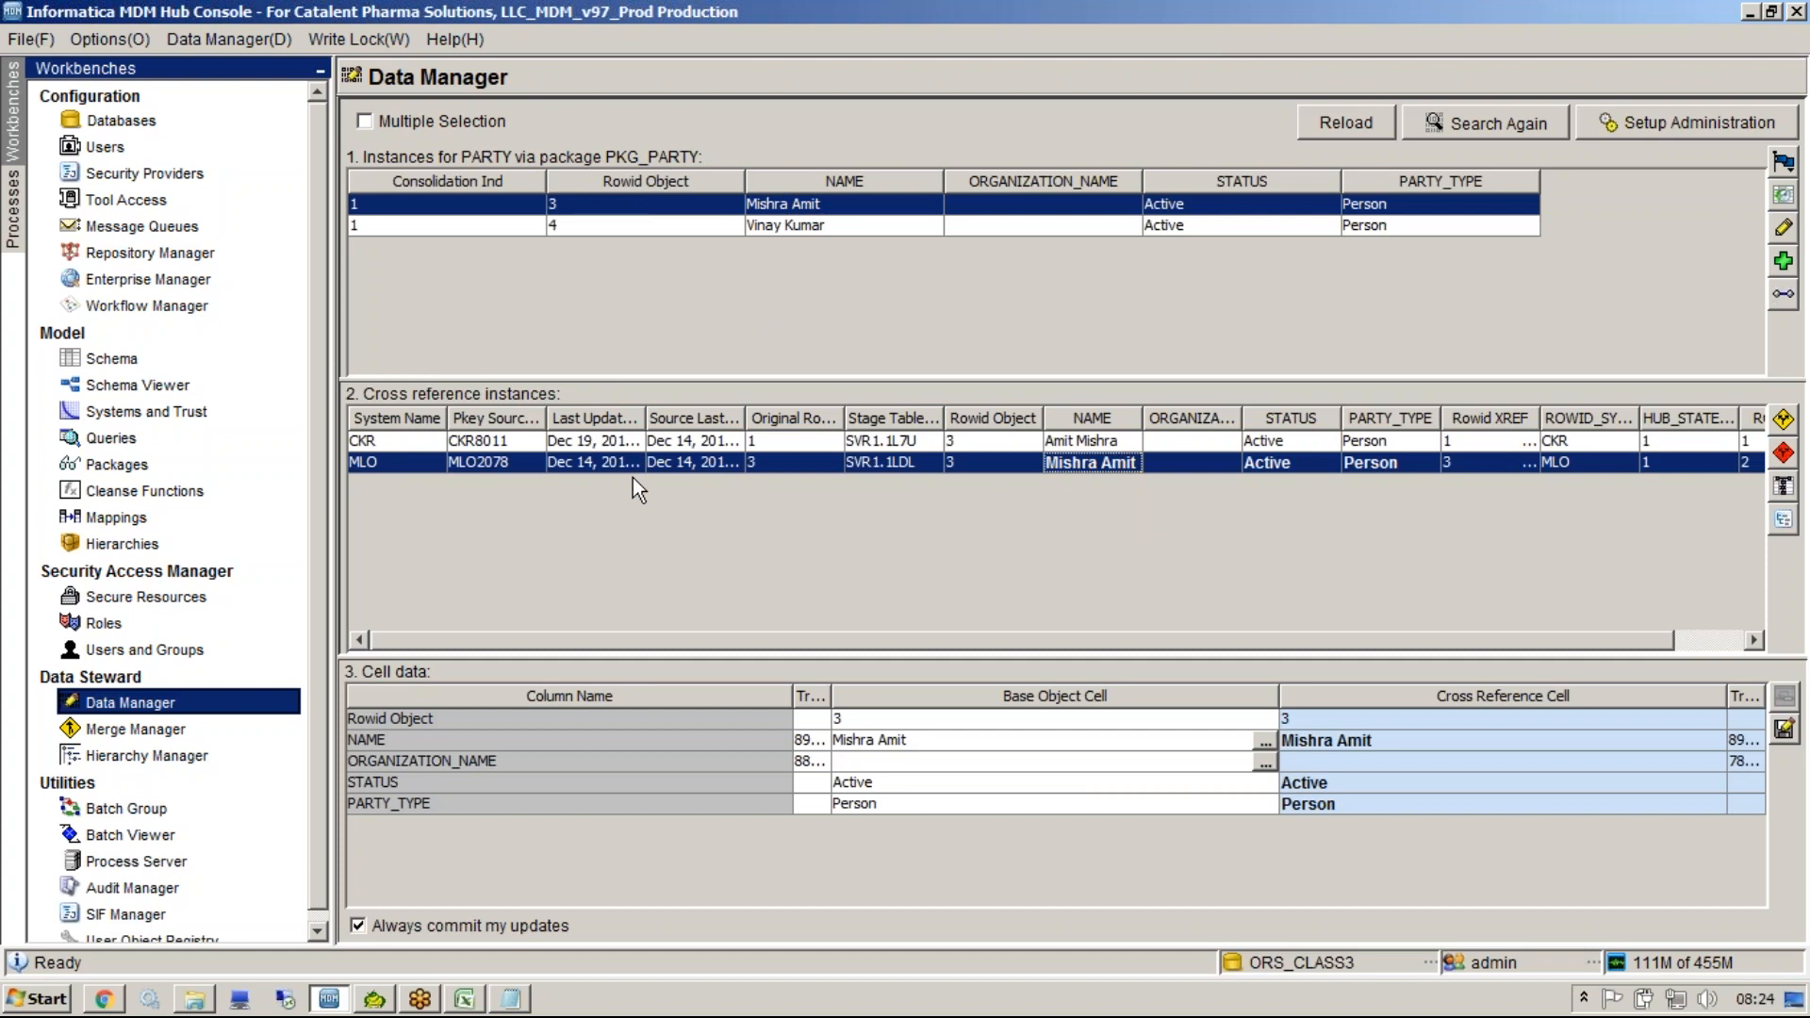
# Widen the Trust column in the cell data grid.
pyautogui.moveTo(796, 698); pyautogui.dragTo(768, 699)
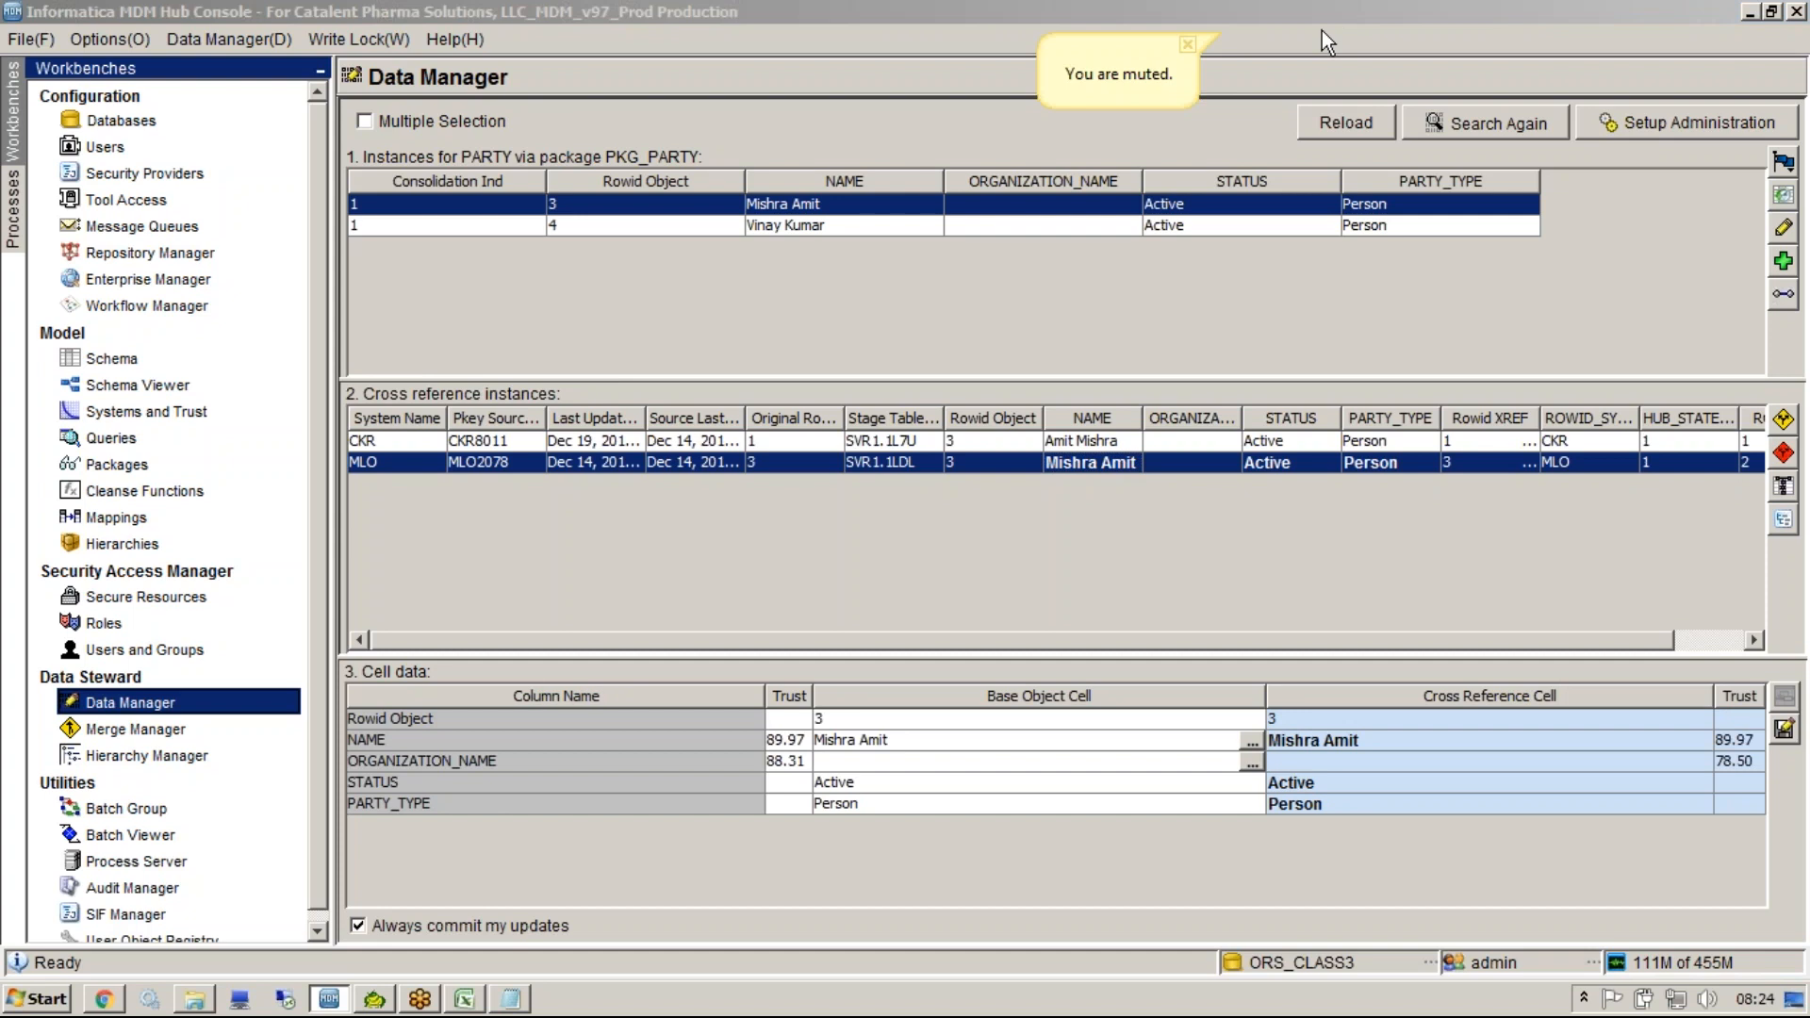
pyautogui.click(1322, 30)
pyautogui.moveTo(813, 696); pyautogui.dragTo(877, 696)
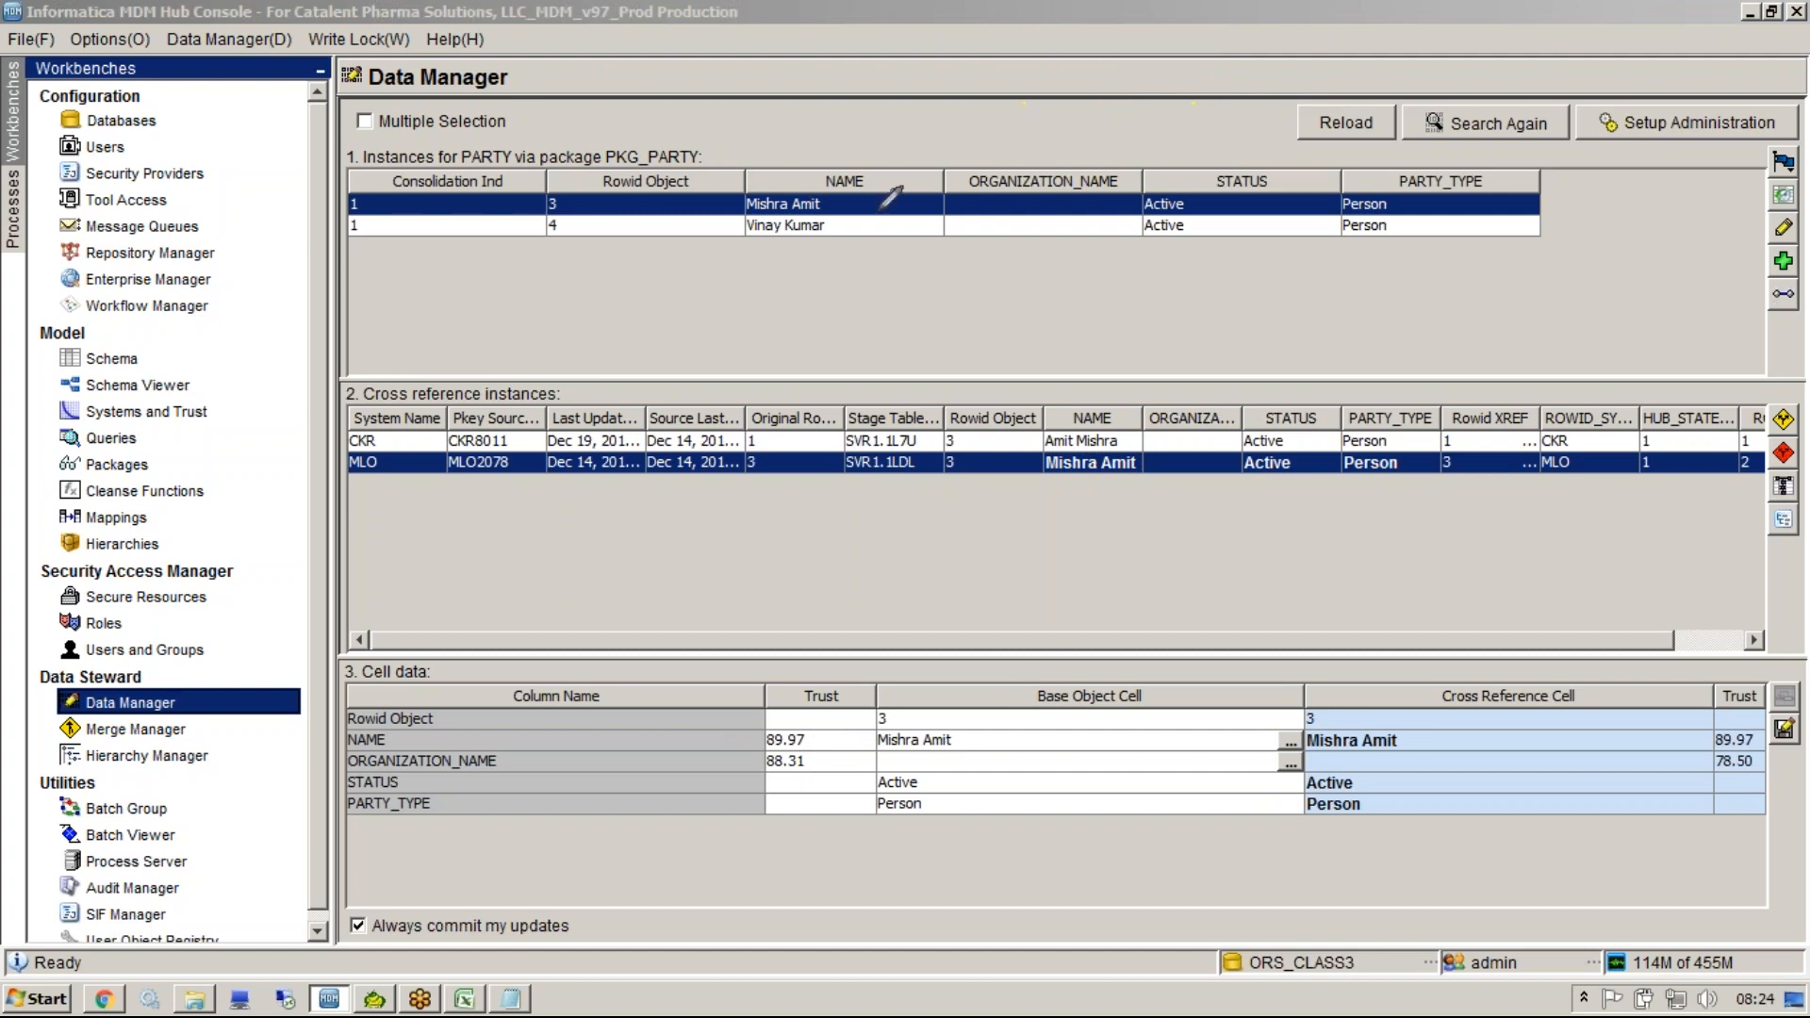
# Compare base object and cross-reference cell values and trust scores for the CKR and MLO instances.
pyautogui.moveTo(863, 206)
pyautogui.mouseDown()
pyautogui.moveTo(948, 707)
pyautogui.moveTo(974, 644)
pyautogui.mouseUp()
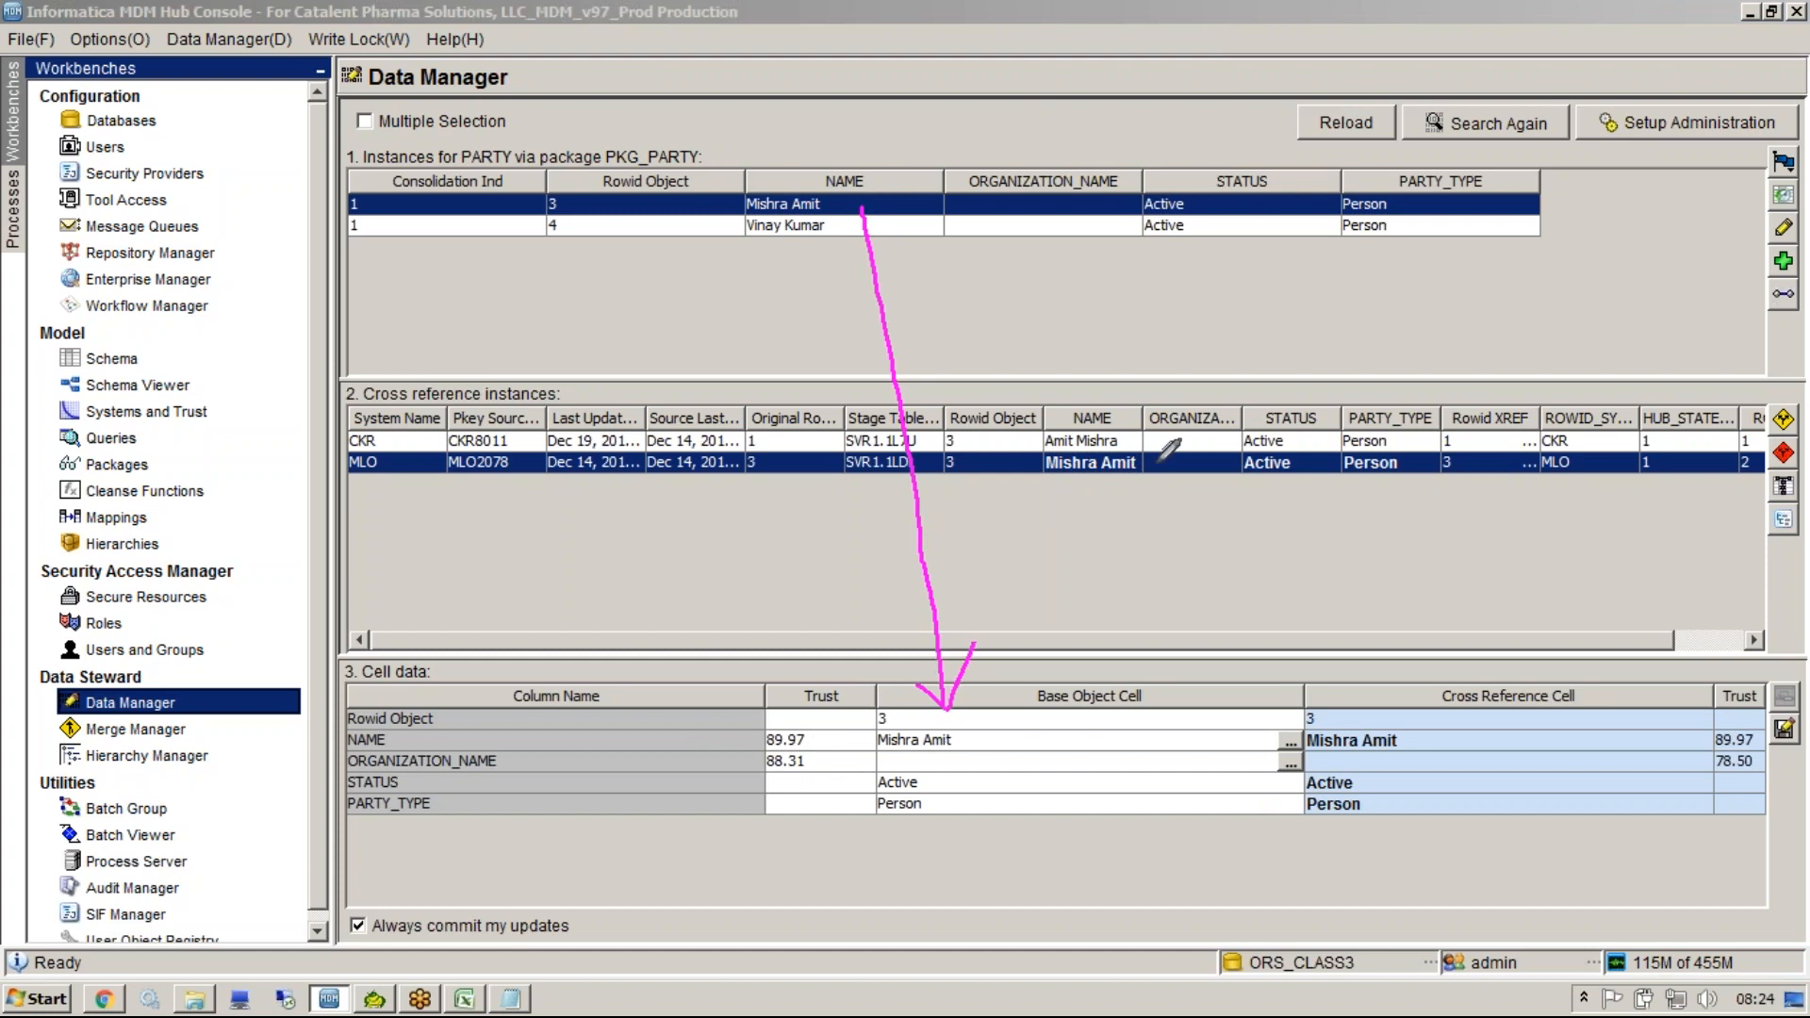
pyautogui.moveTo(1128, 468); pyautogui.dragTo(1365, 731)
pyautogui.moveTo(1365, 731); pyautogui.dragTo(1341, 722)
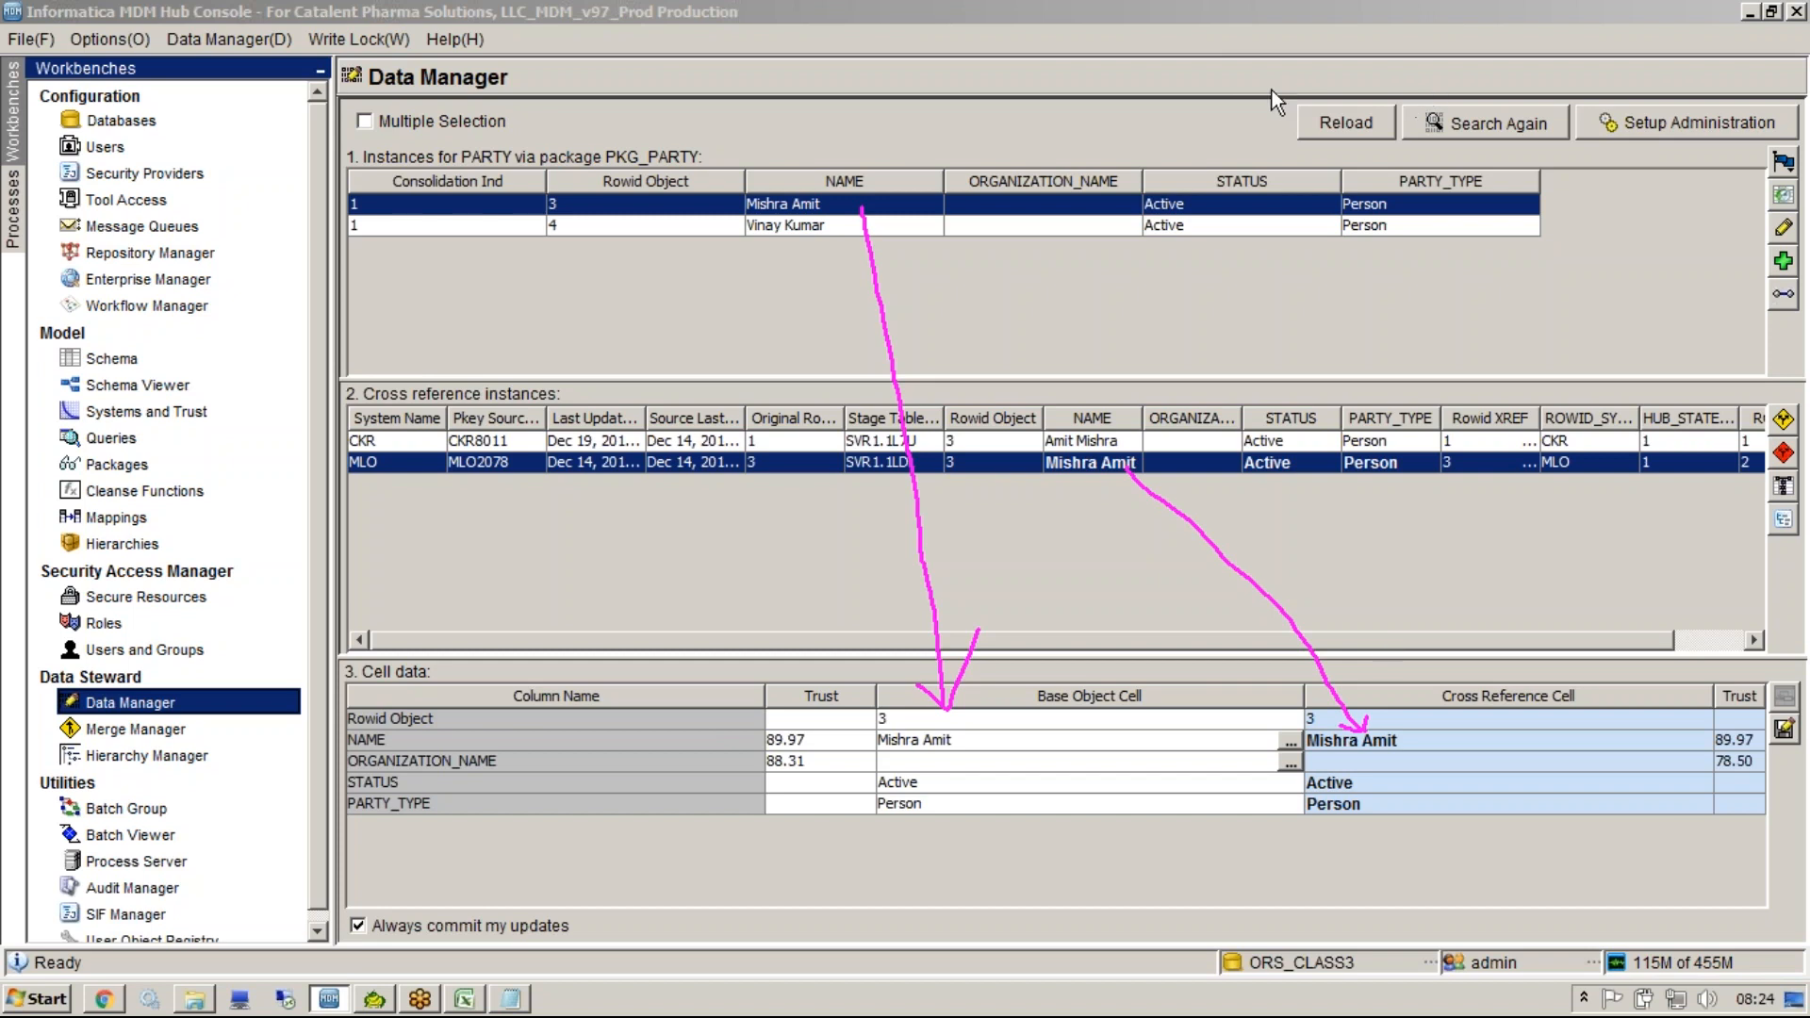
pyautogui.click(1114, 441)
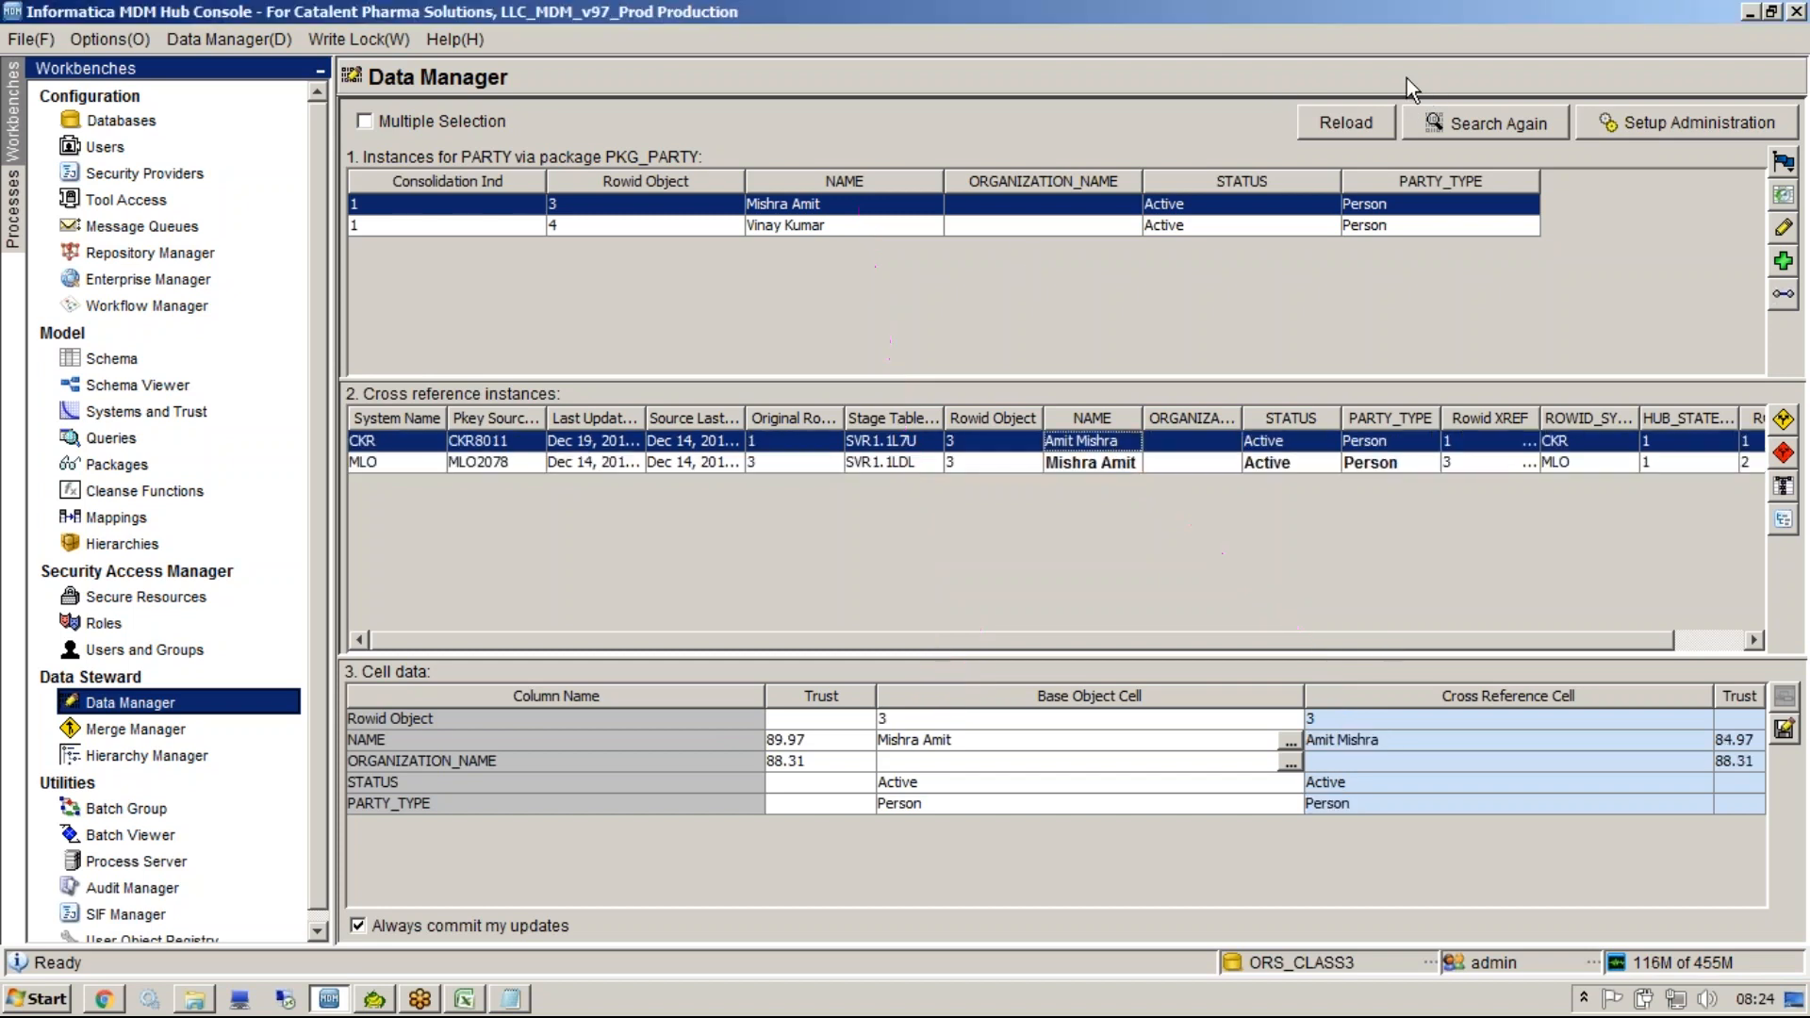
pyautogui.click(1325, 83)
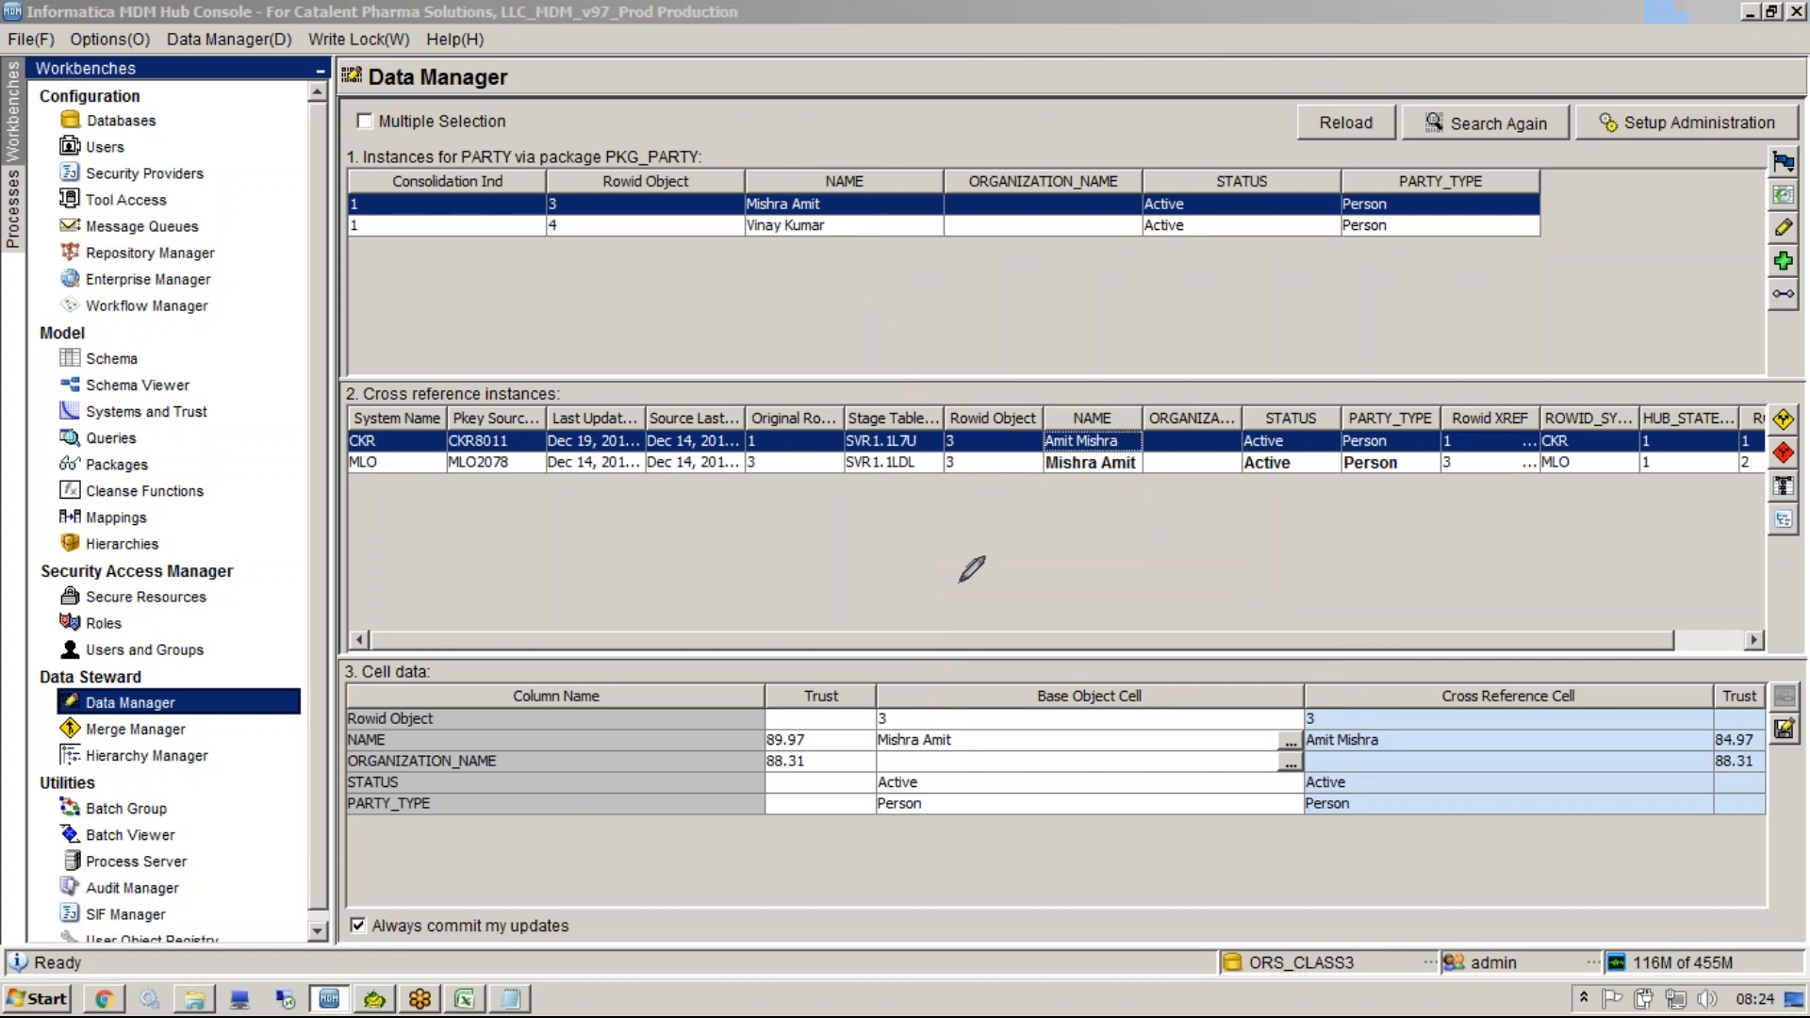
pyautogui.moveTo(862, 750); pyautogui.dragTo(885, 689)
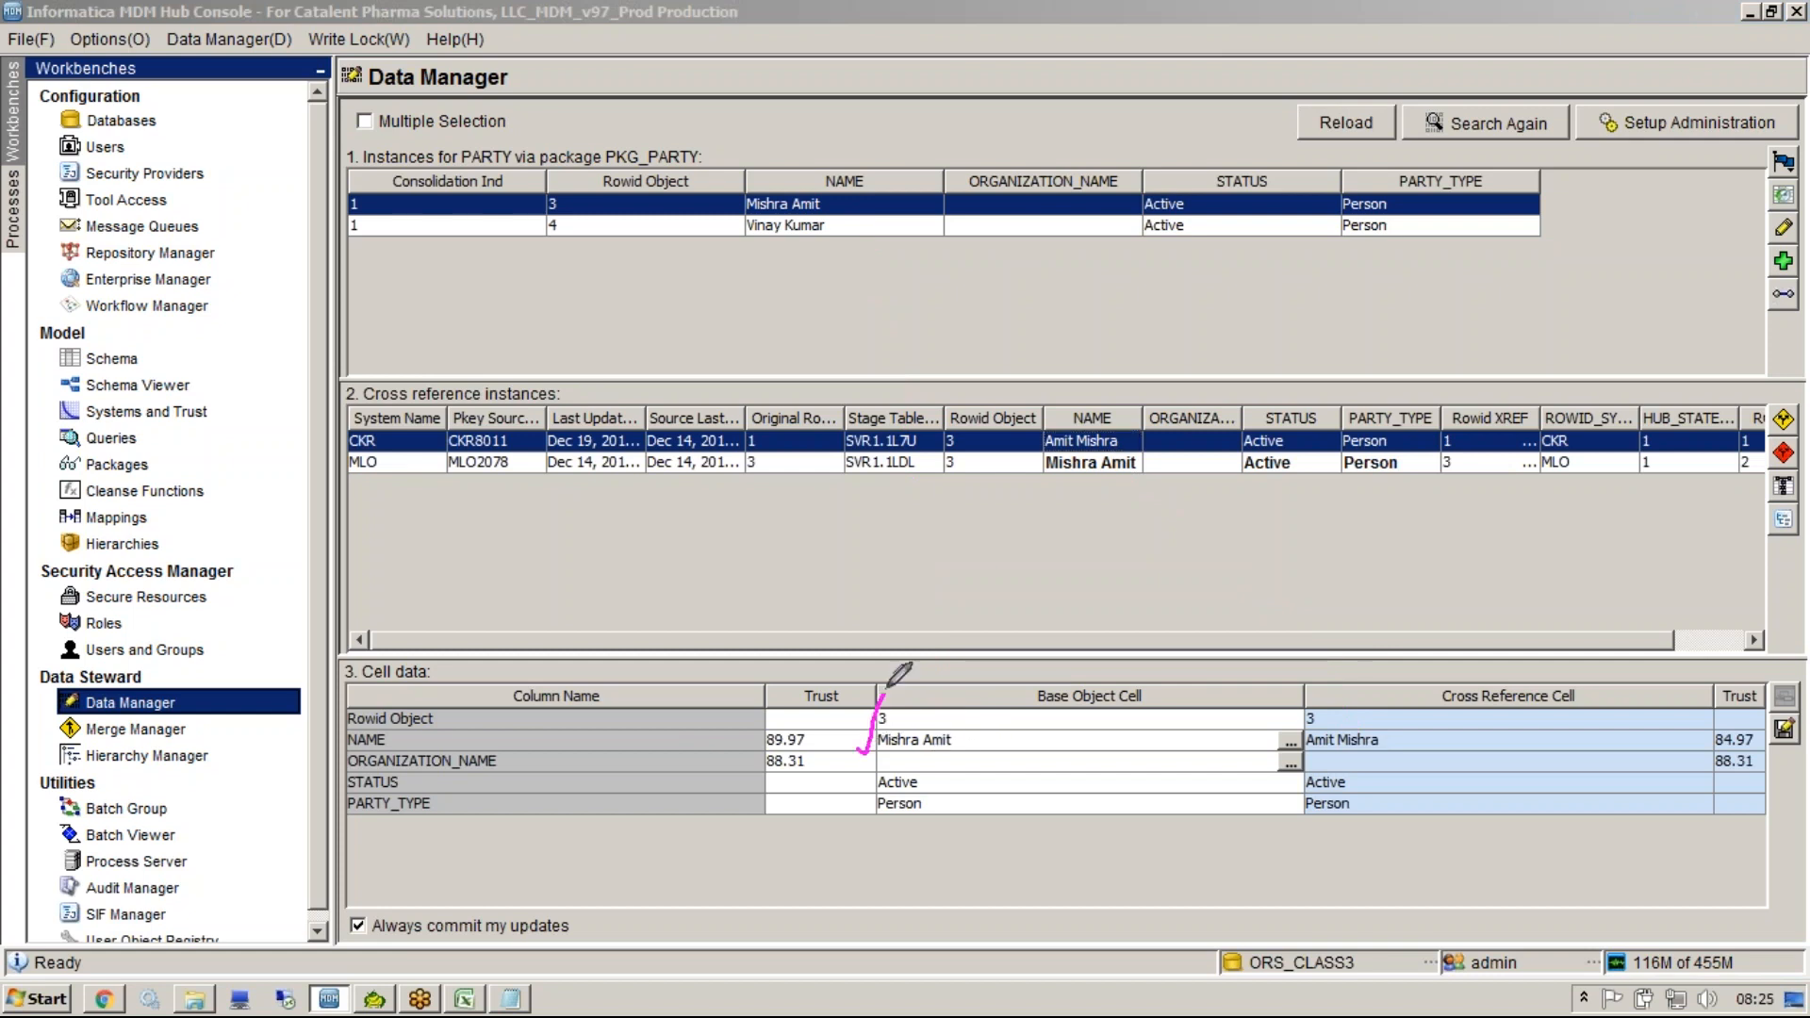
pyautogui.moveTo(1390, 739); pyautogui.dragTo(1441, 692)
pyautogui.moveTo(726, 744); pyautogui.dragTo(778, 683)
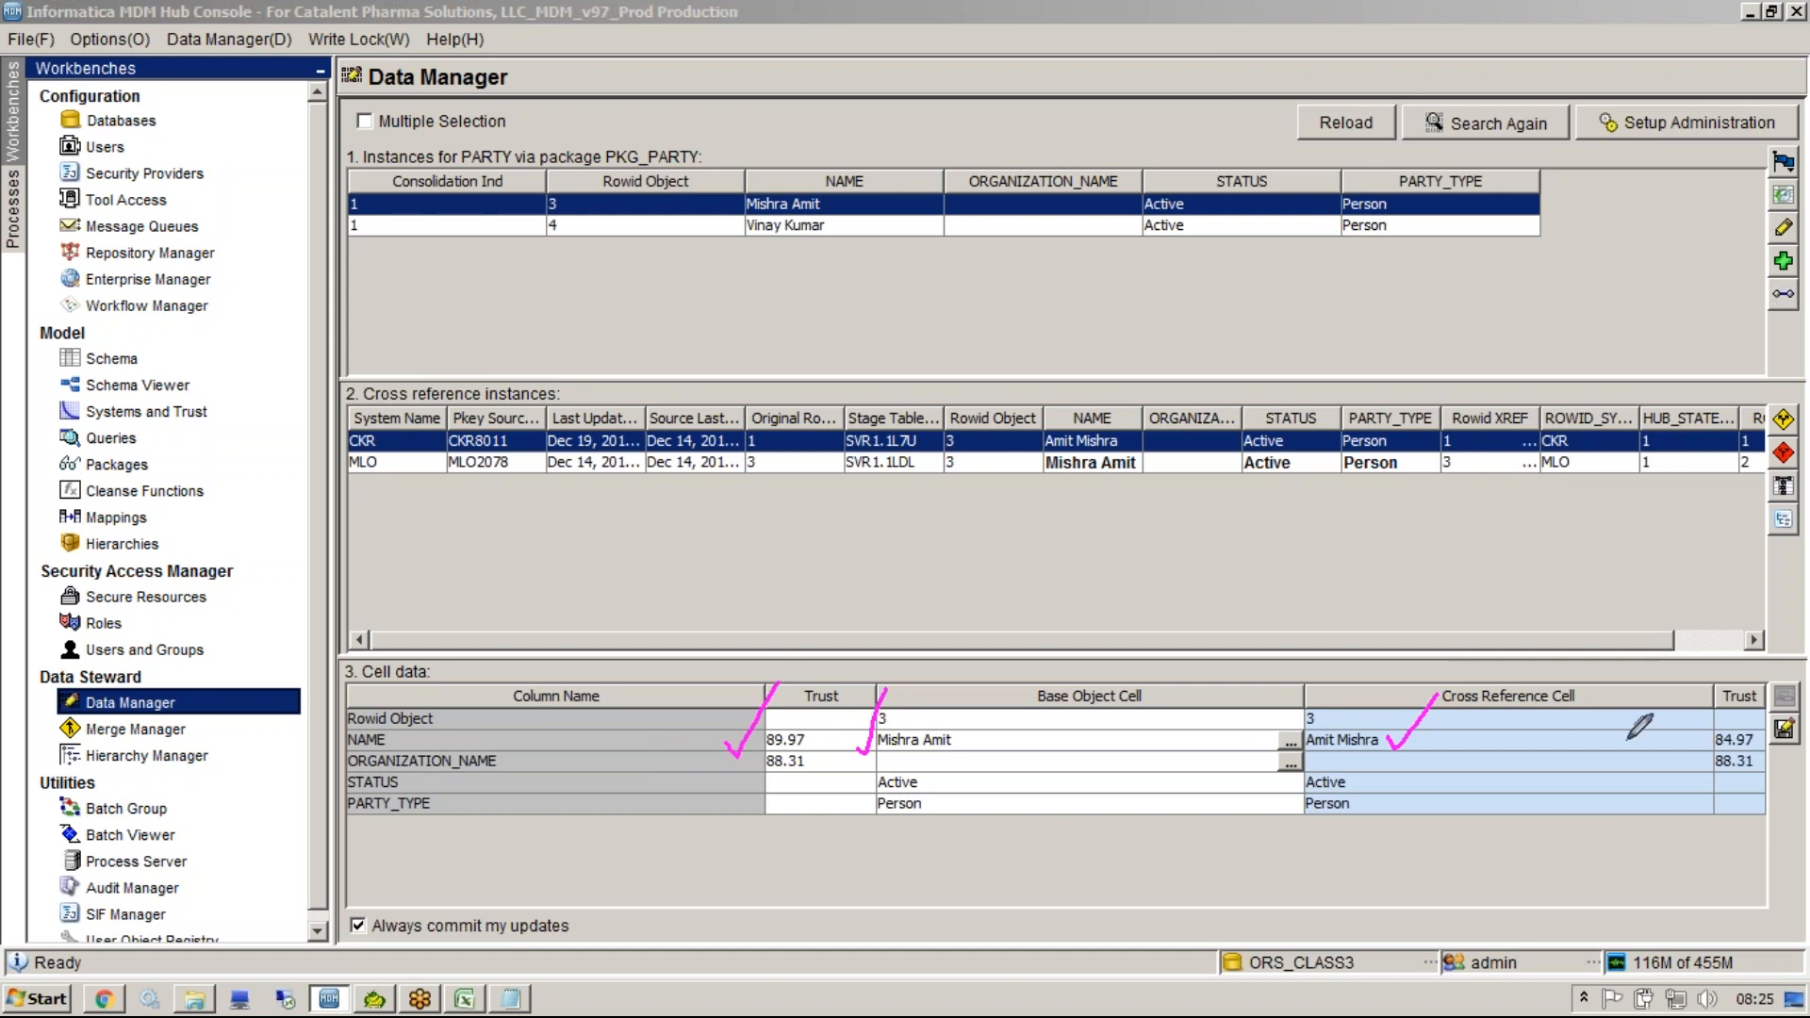
pyautogui.moveTo(1685, 734); pyautogui.dragTo(1743, 691)
pyautogui.click(1304, 465)
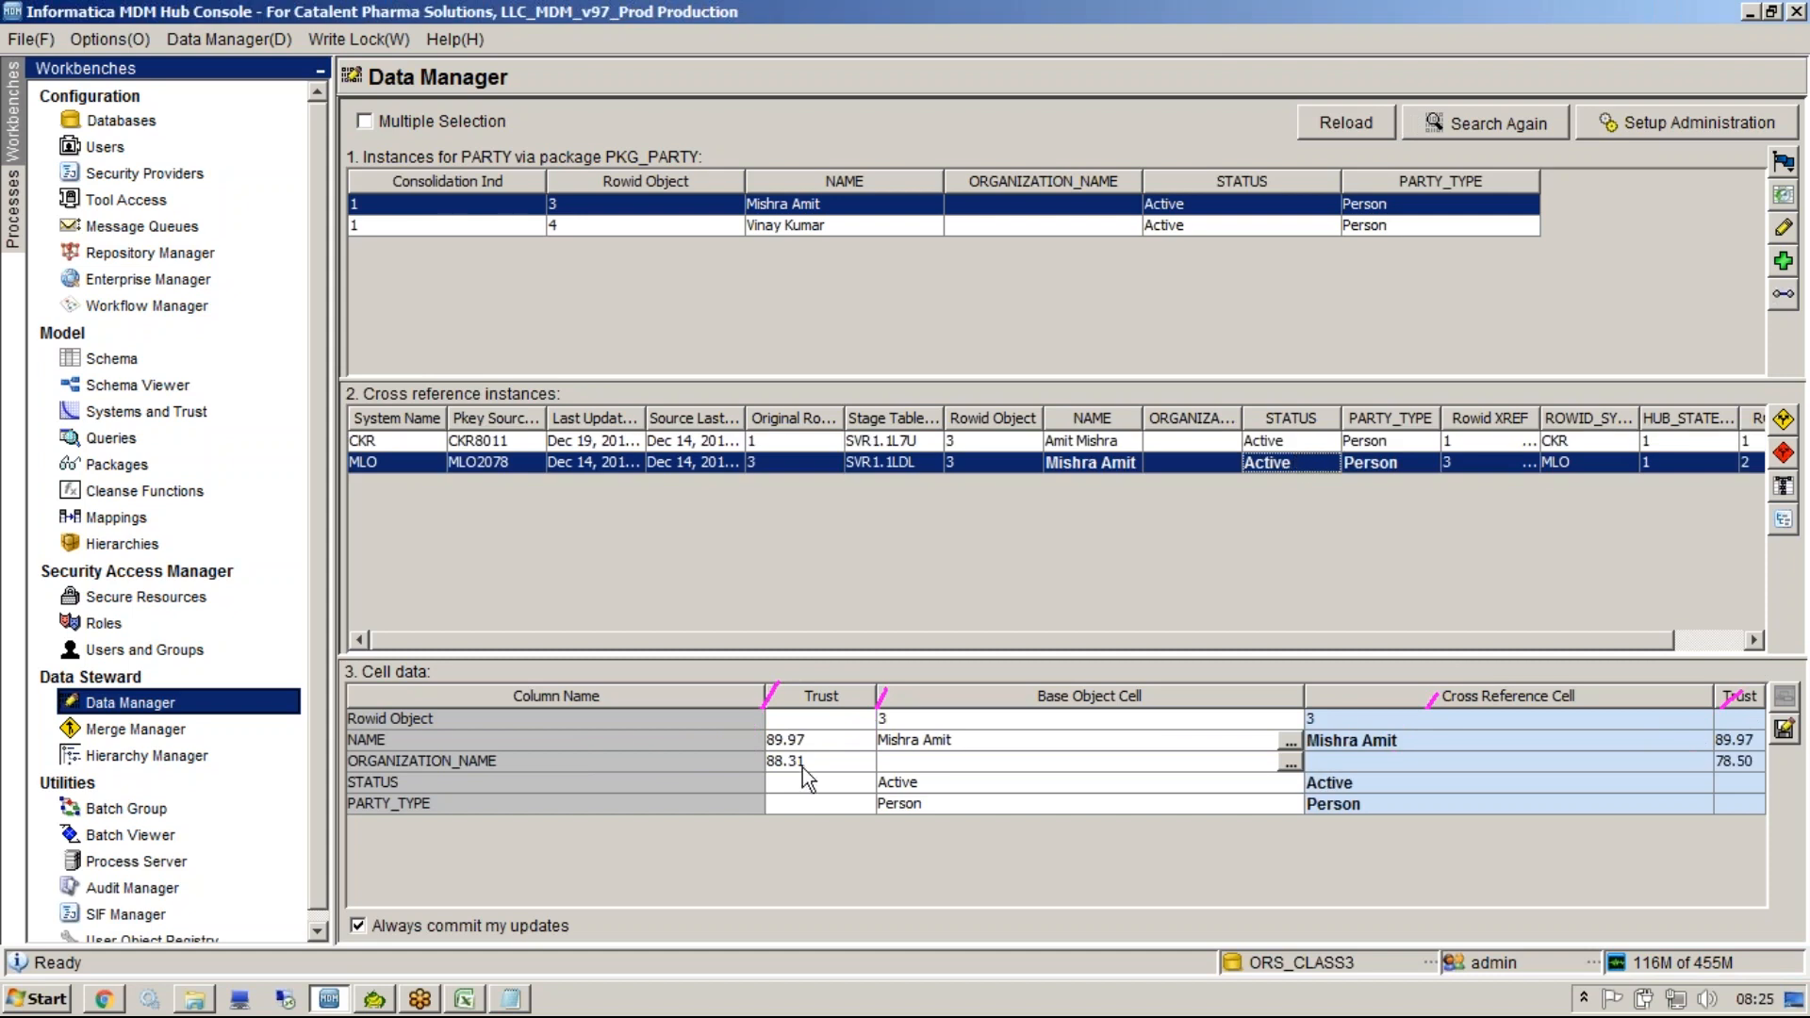
pyautogui.click(820, 743)
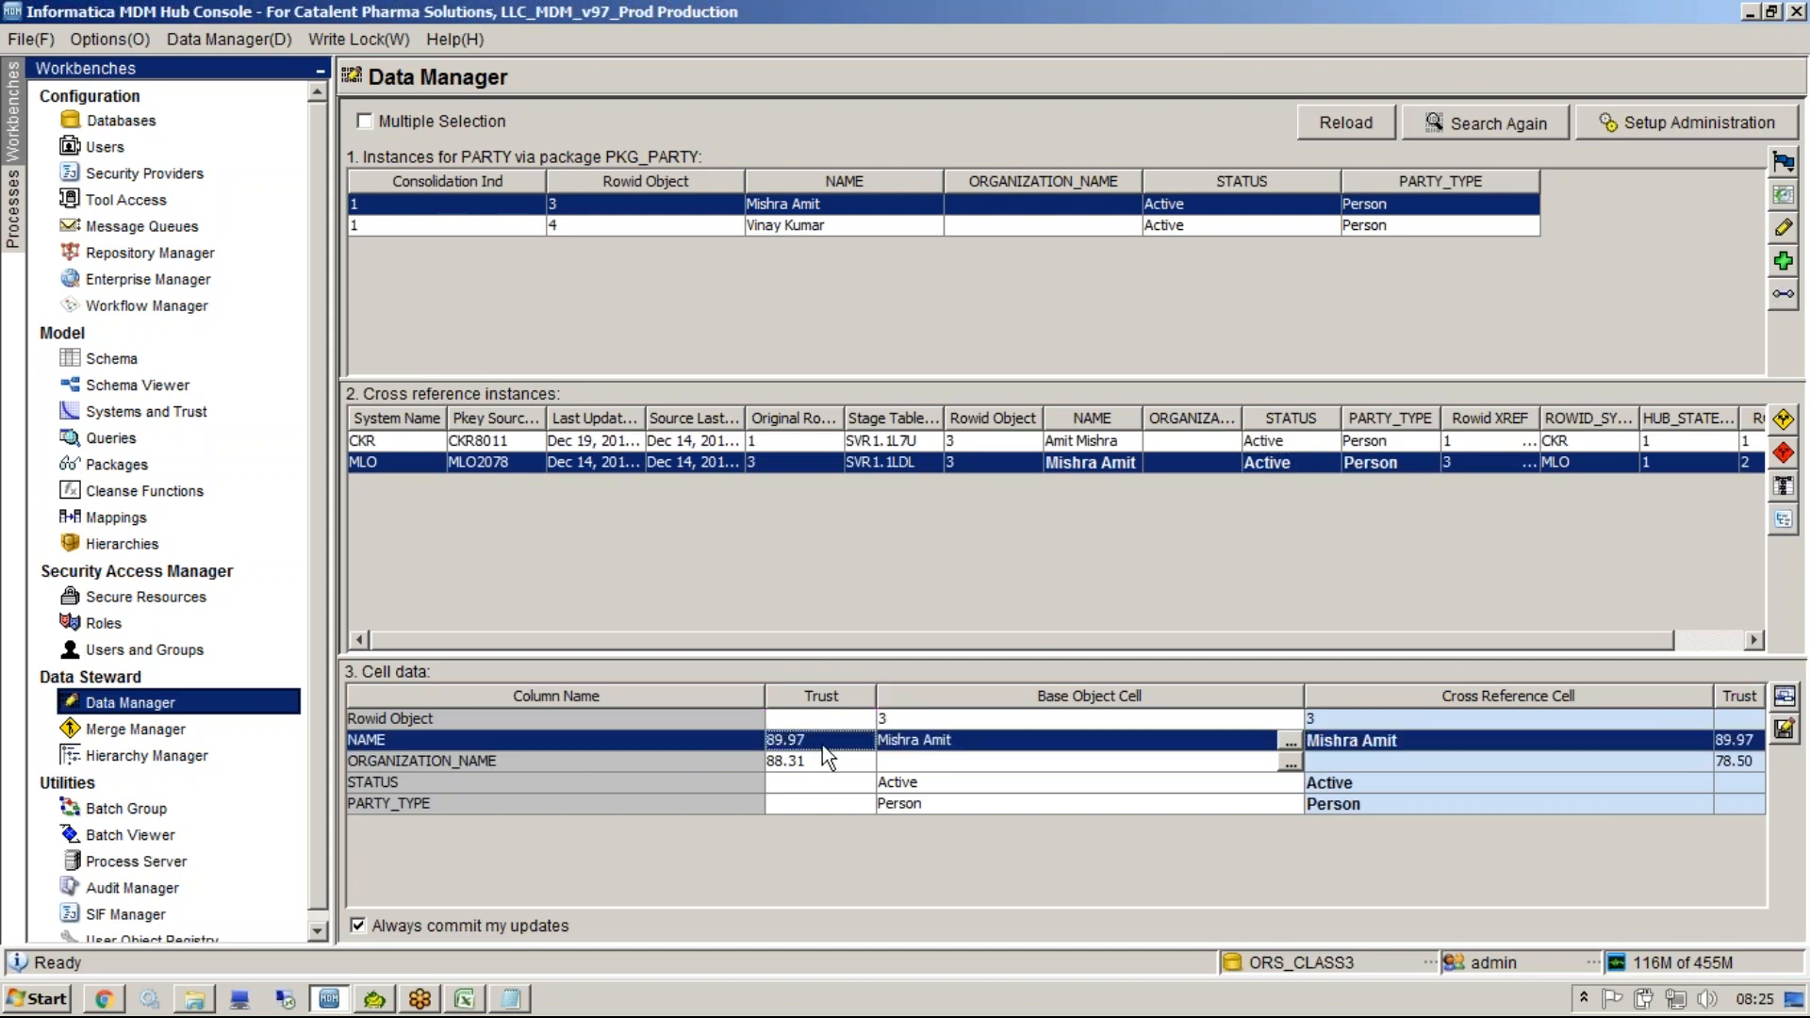
pyautogui.click(1747, 744)
pyautogui.click(1062, 468)
pyautogui.click(1552, 471)
pyautogui.click(367, 227)
pyautogui.click(369, 207)
pyautogui.click(371, 225)
pyautogui.click(371, 210)
pyautogui.click(1783, 162)
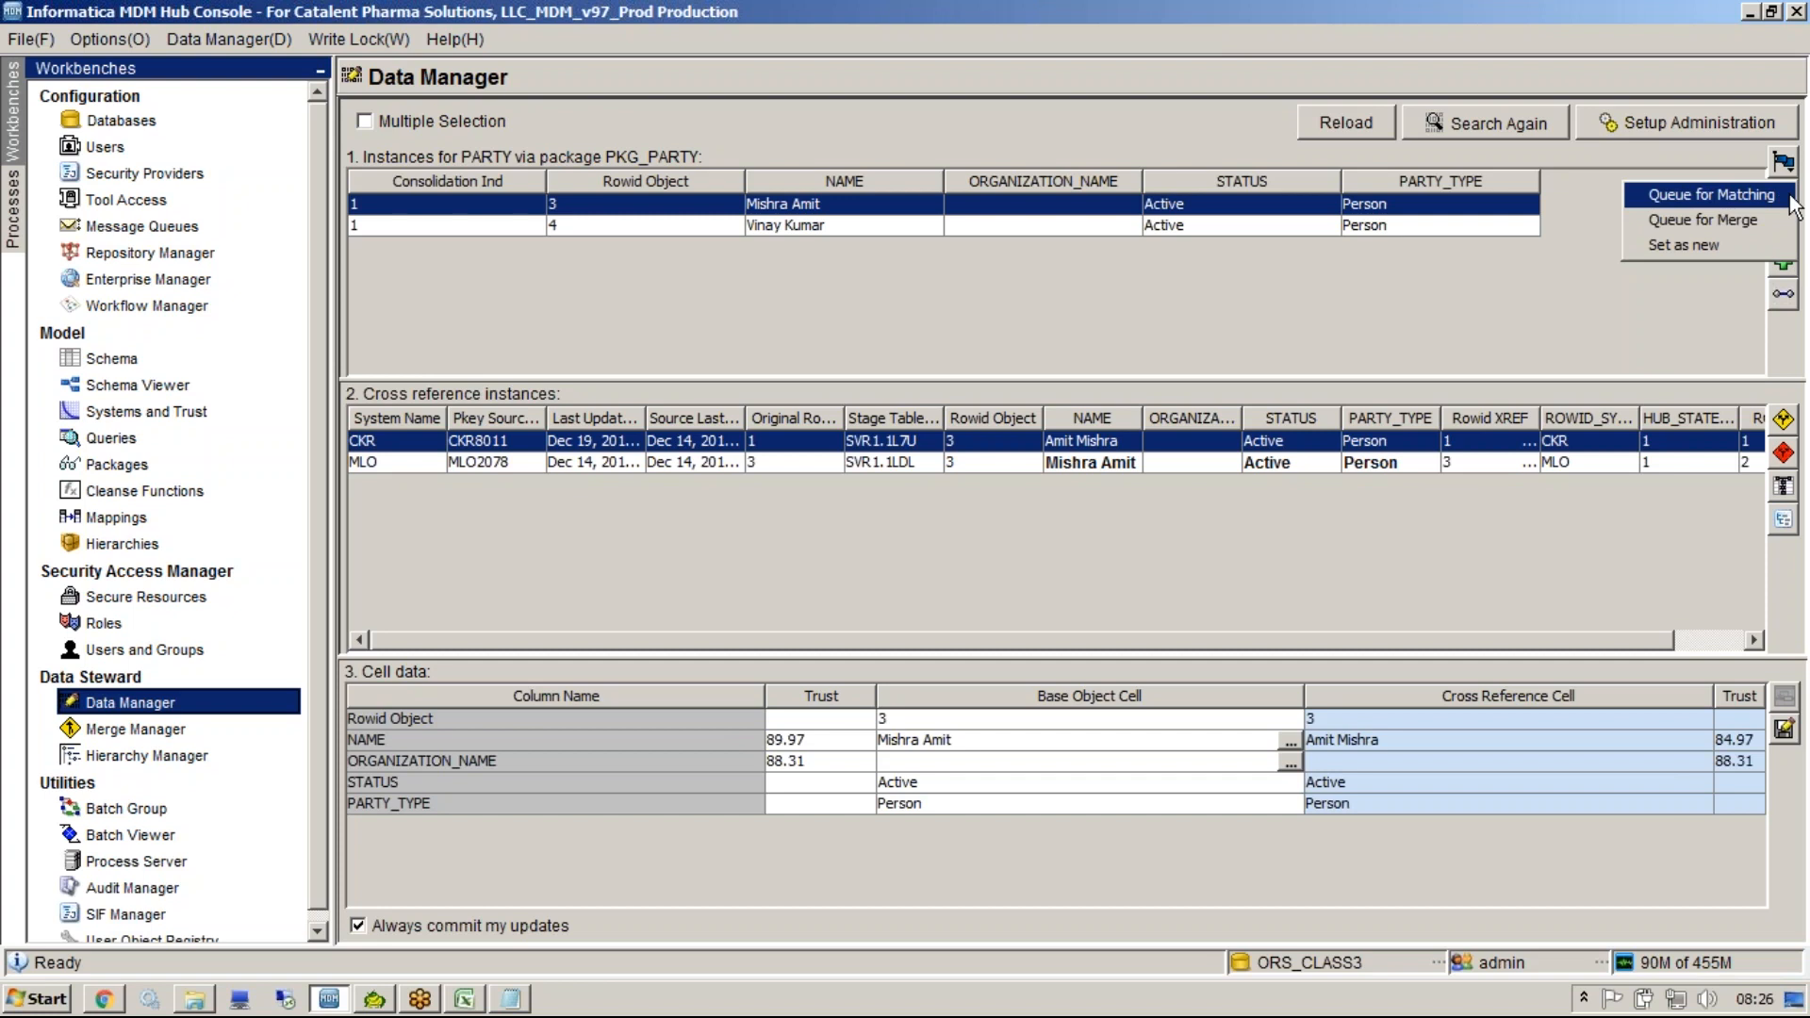
pyautogui.click(1790, 200)
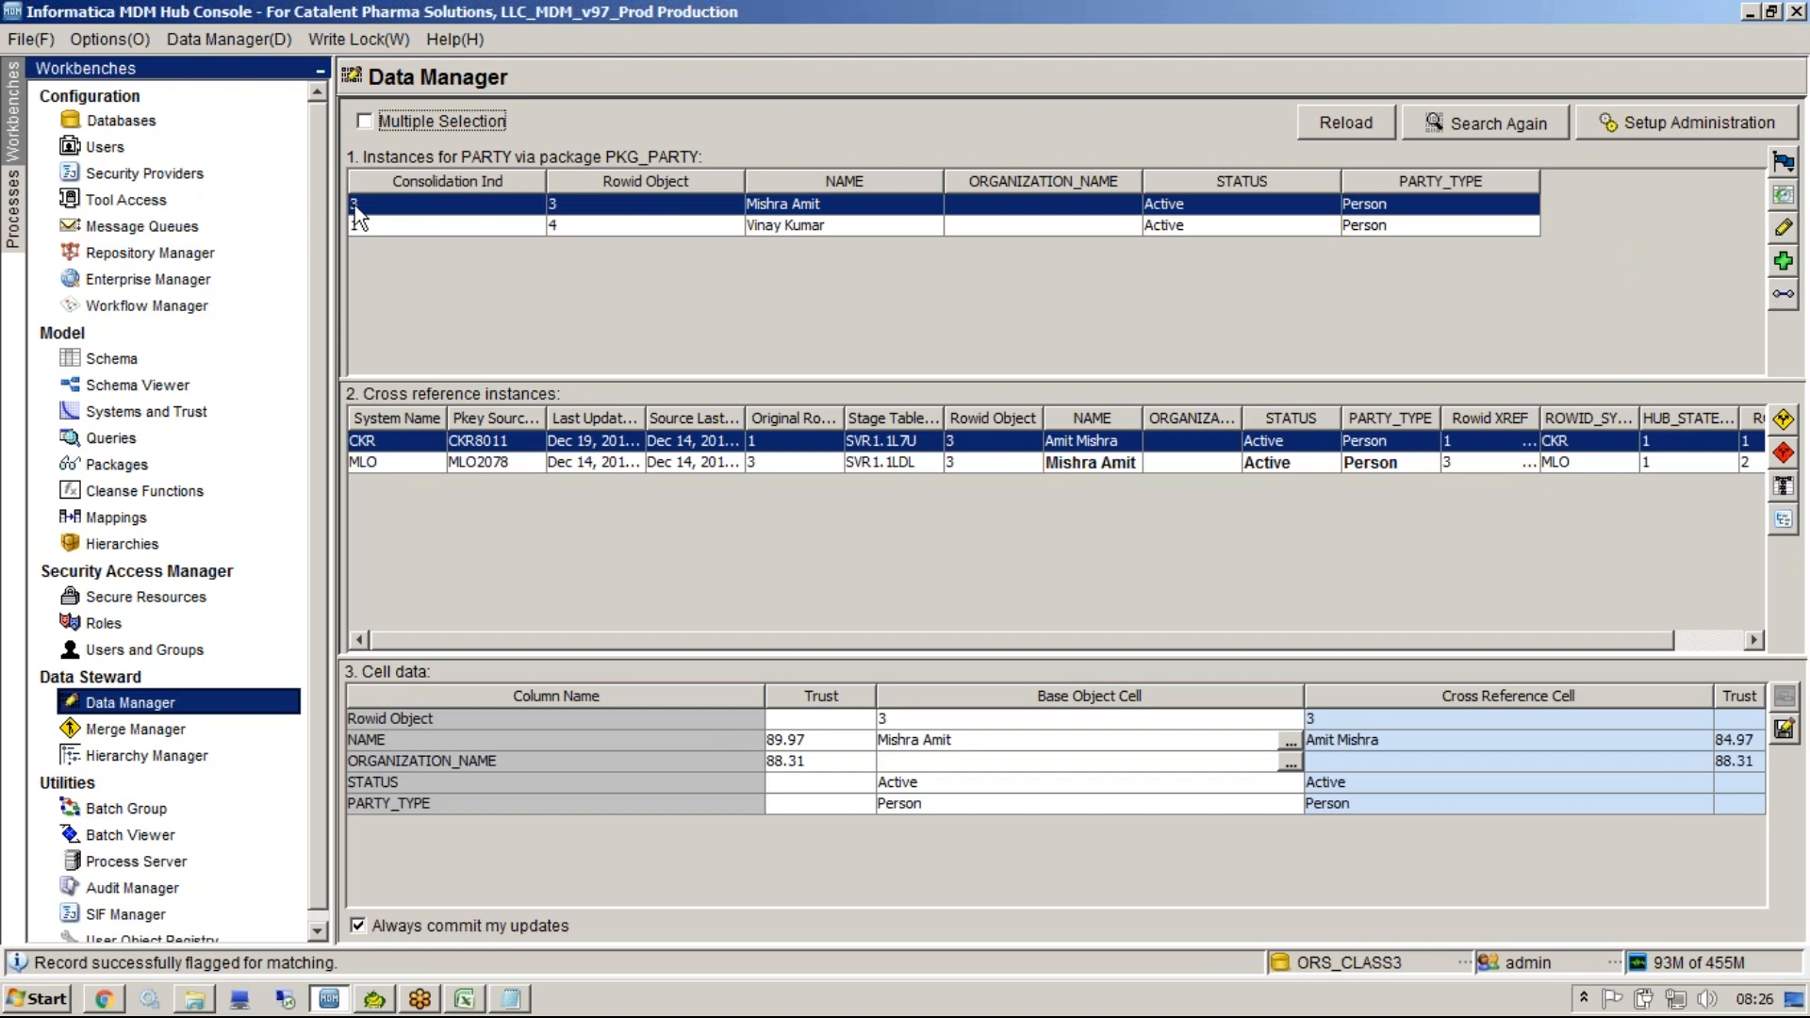
pyautogui.click(1783, 162)
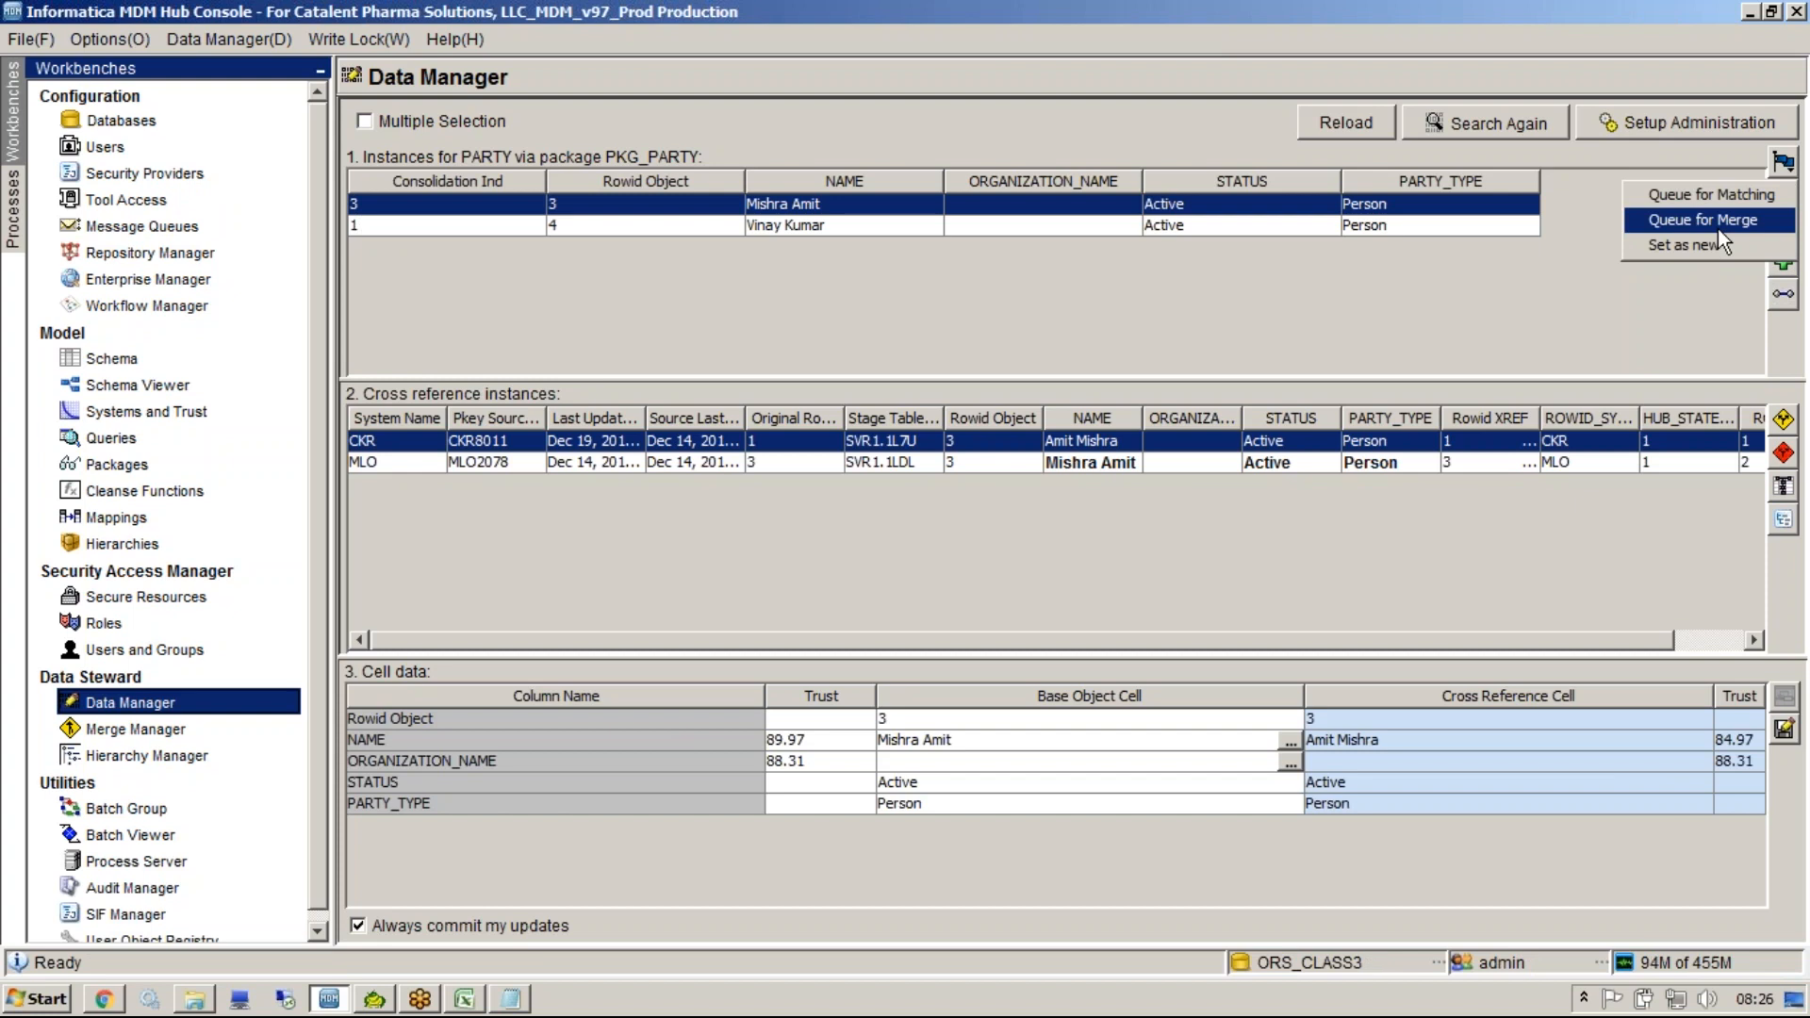
pyautogui.click(1718, 228)
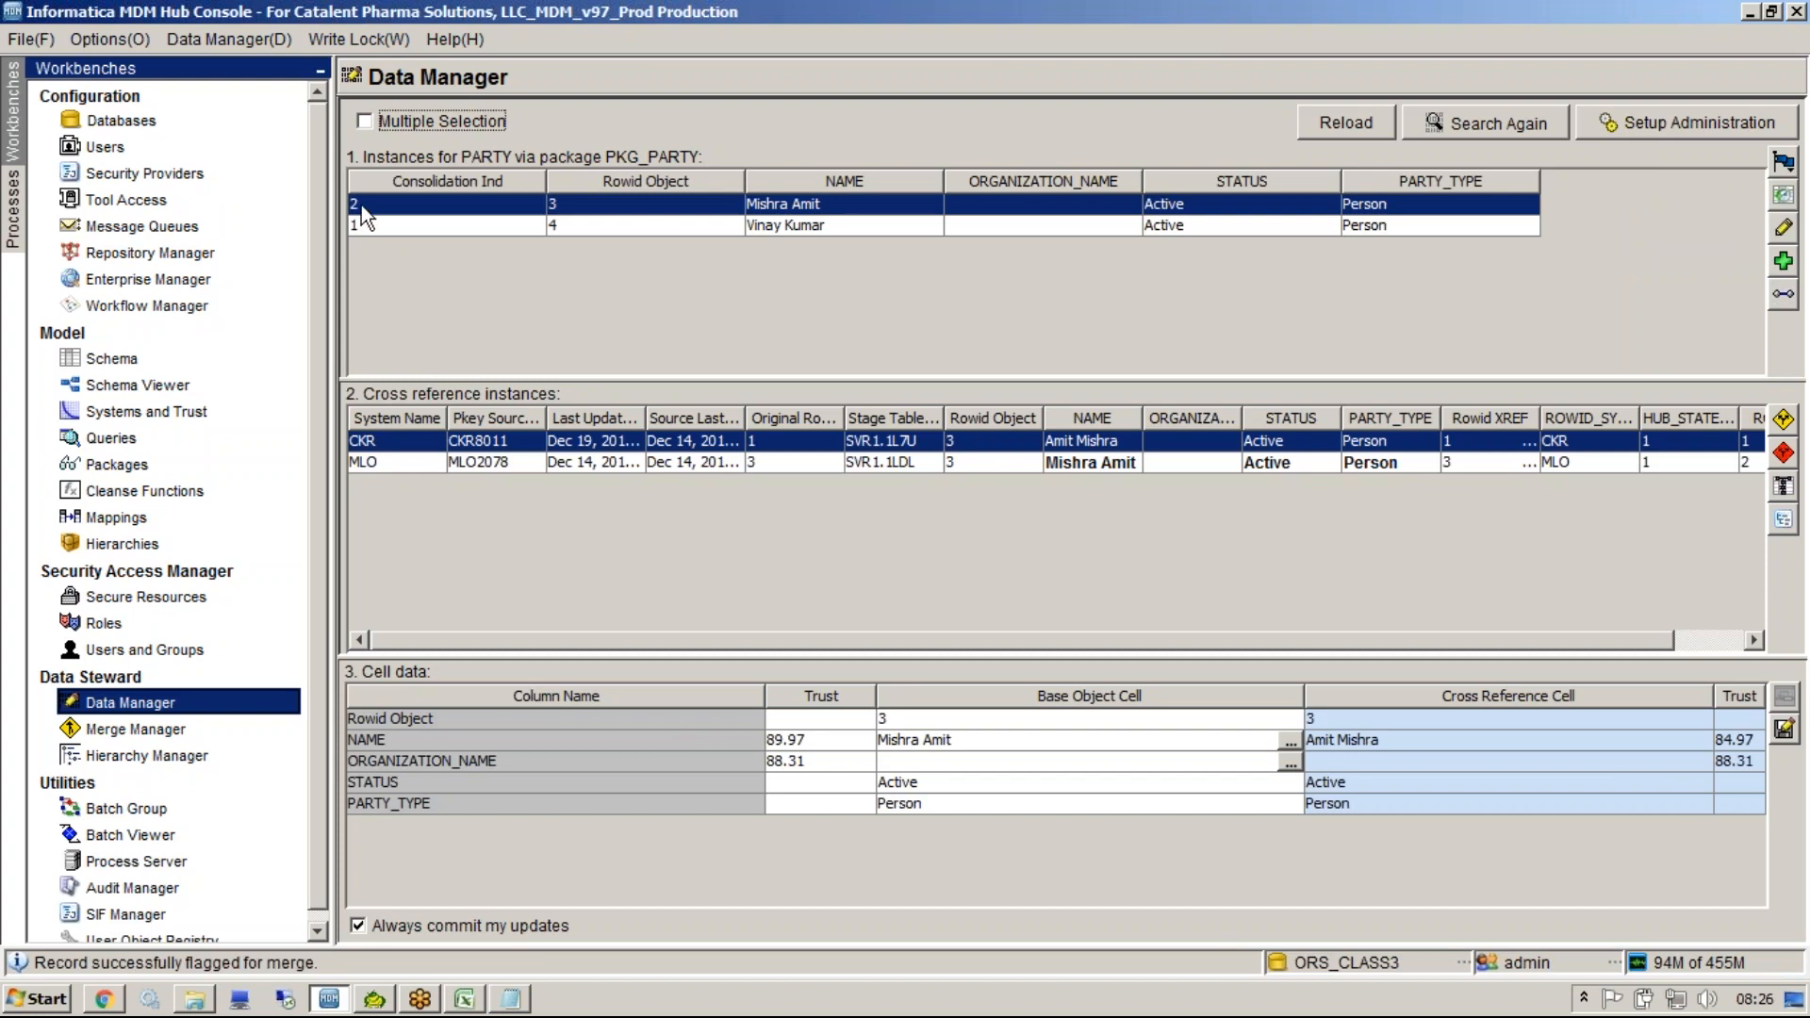
pyautogui.click(1782, 162)
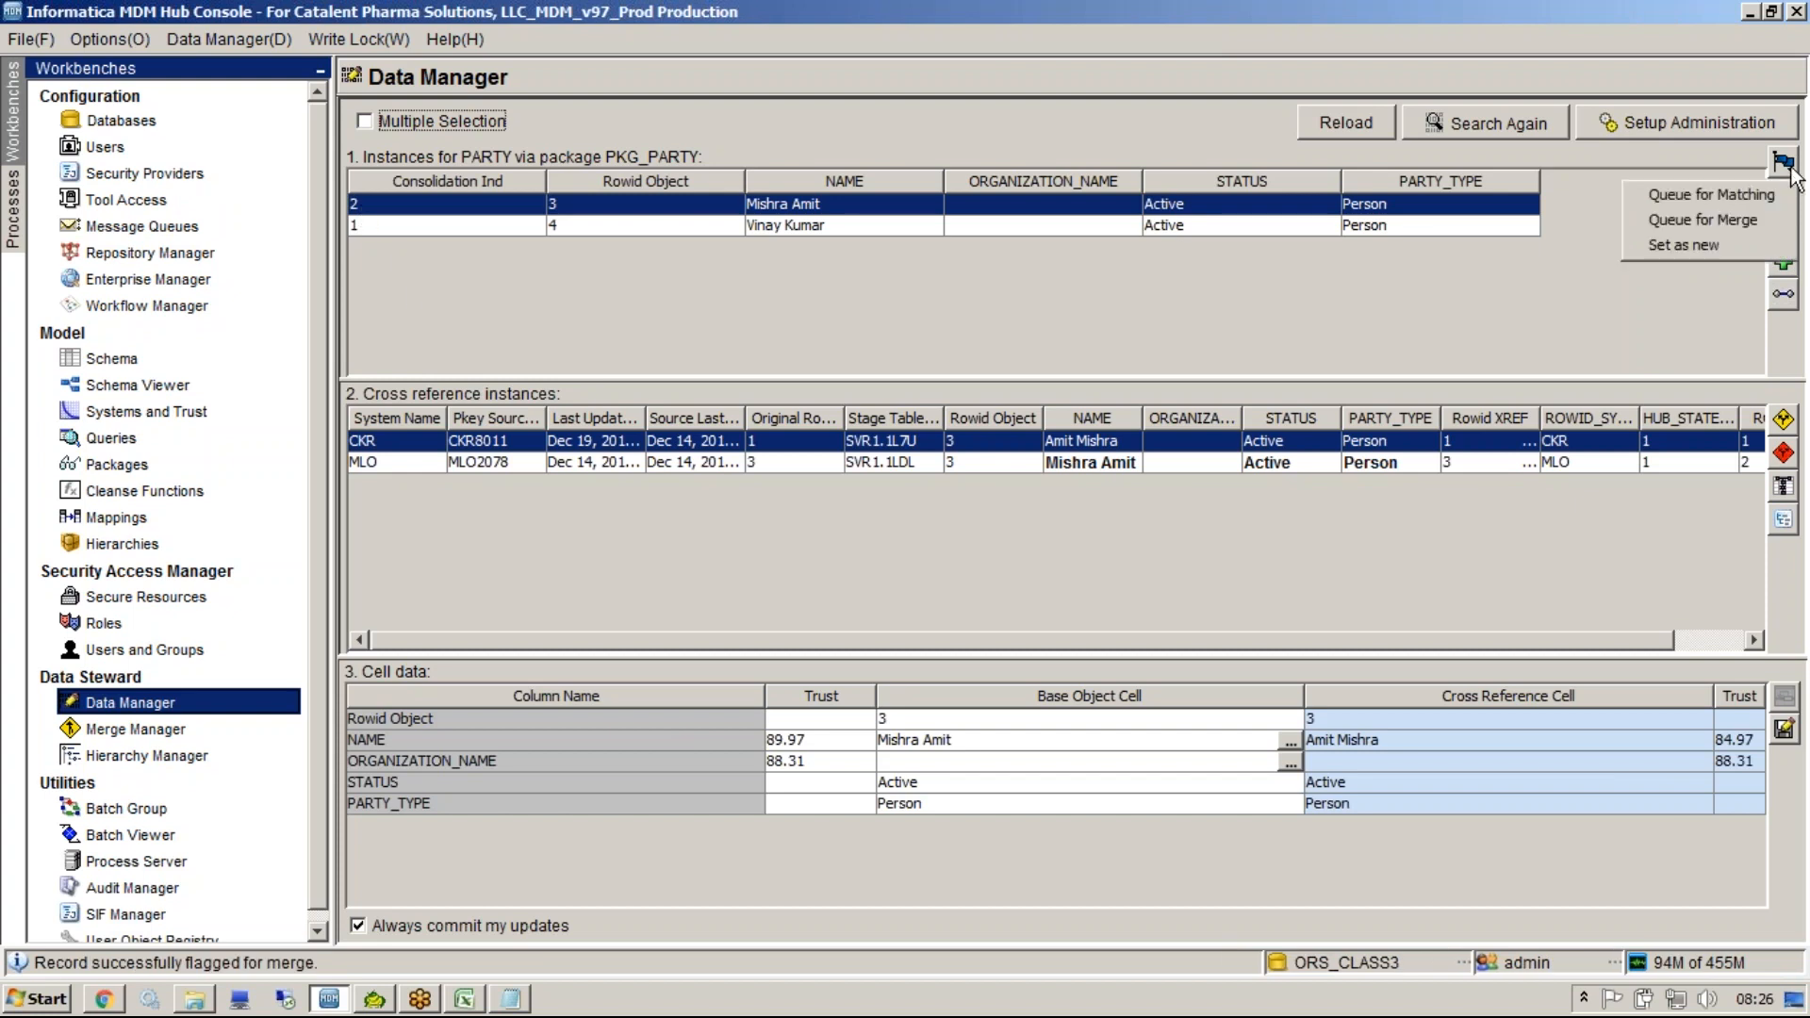
pyautogui.click(1712, 250)
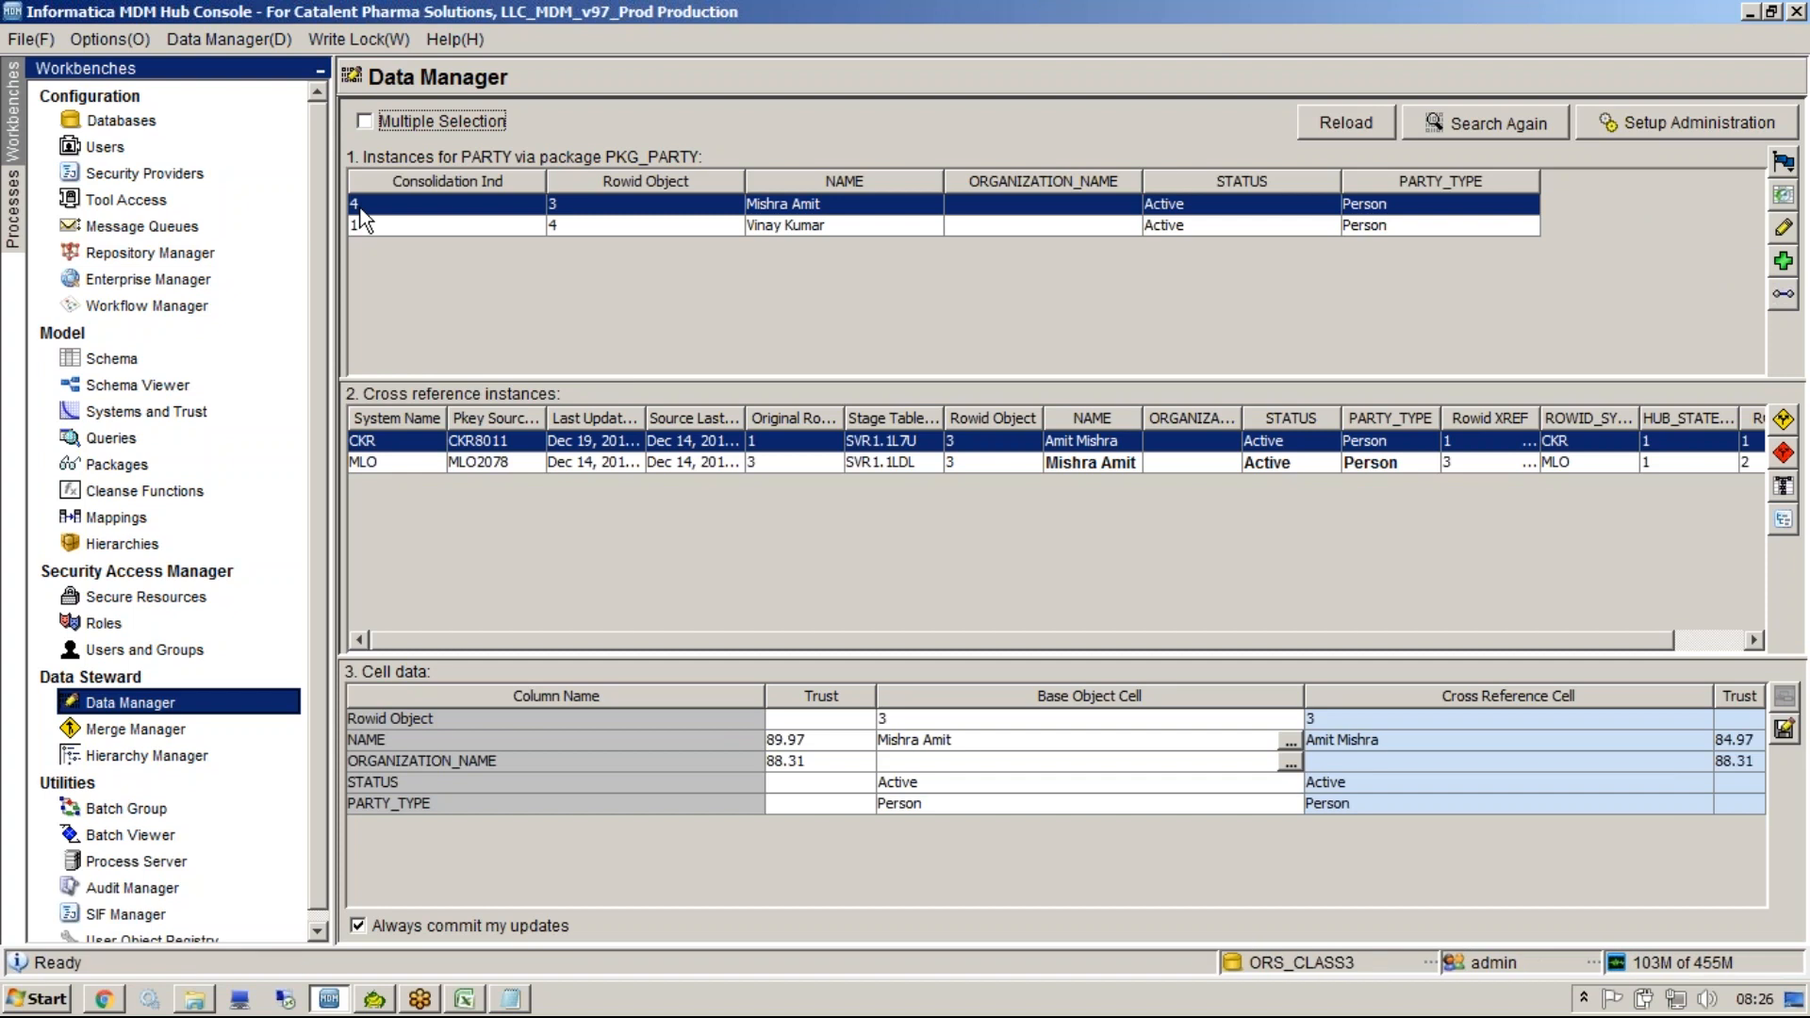
# Enable multiple selection, select both PARTY records, and set them as new.
pyautogui.click(364, 122)
pyautogui.click(467, 221)
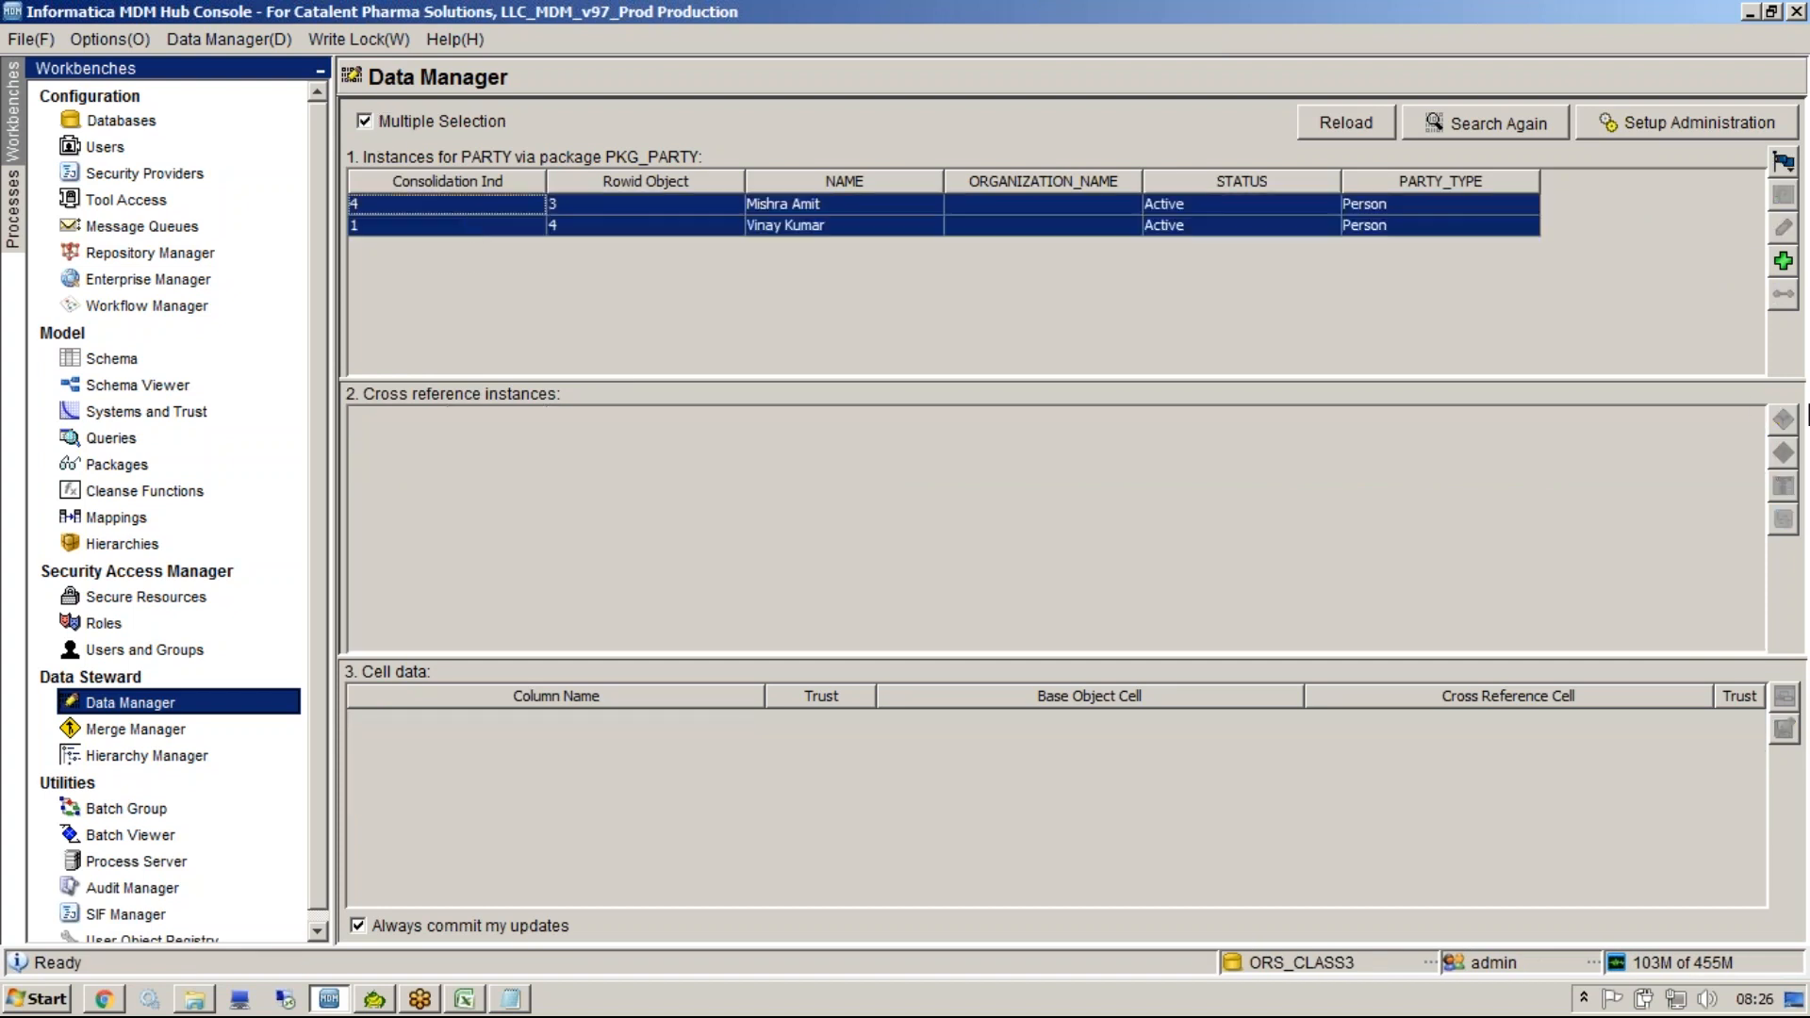
pyautogui.click(1781, 163)
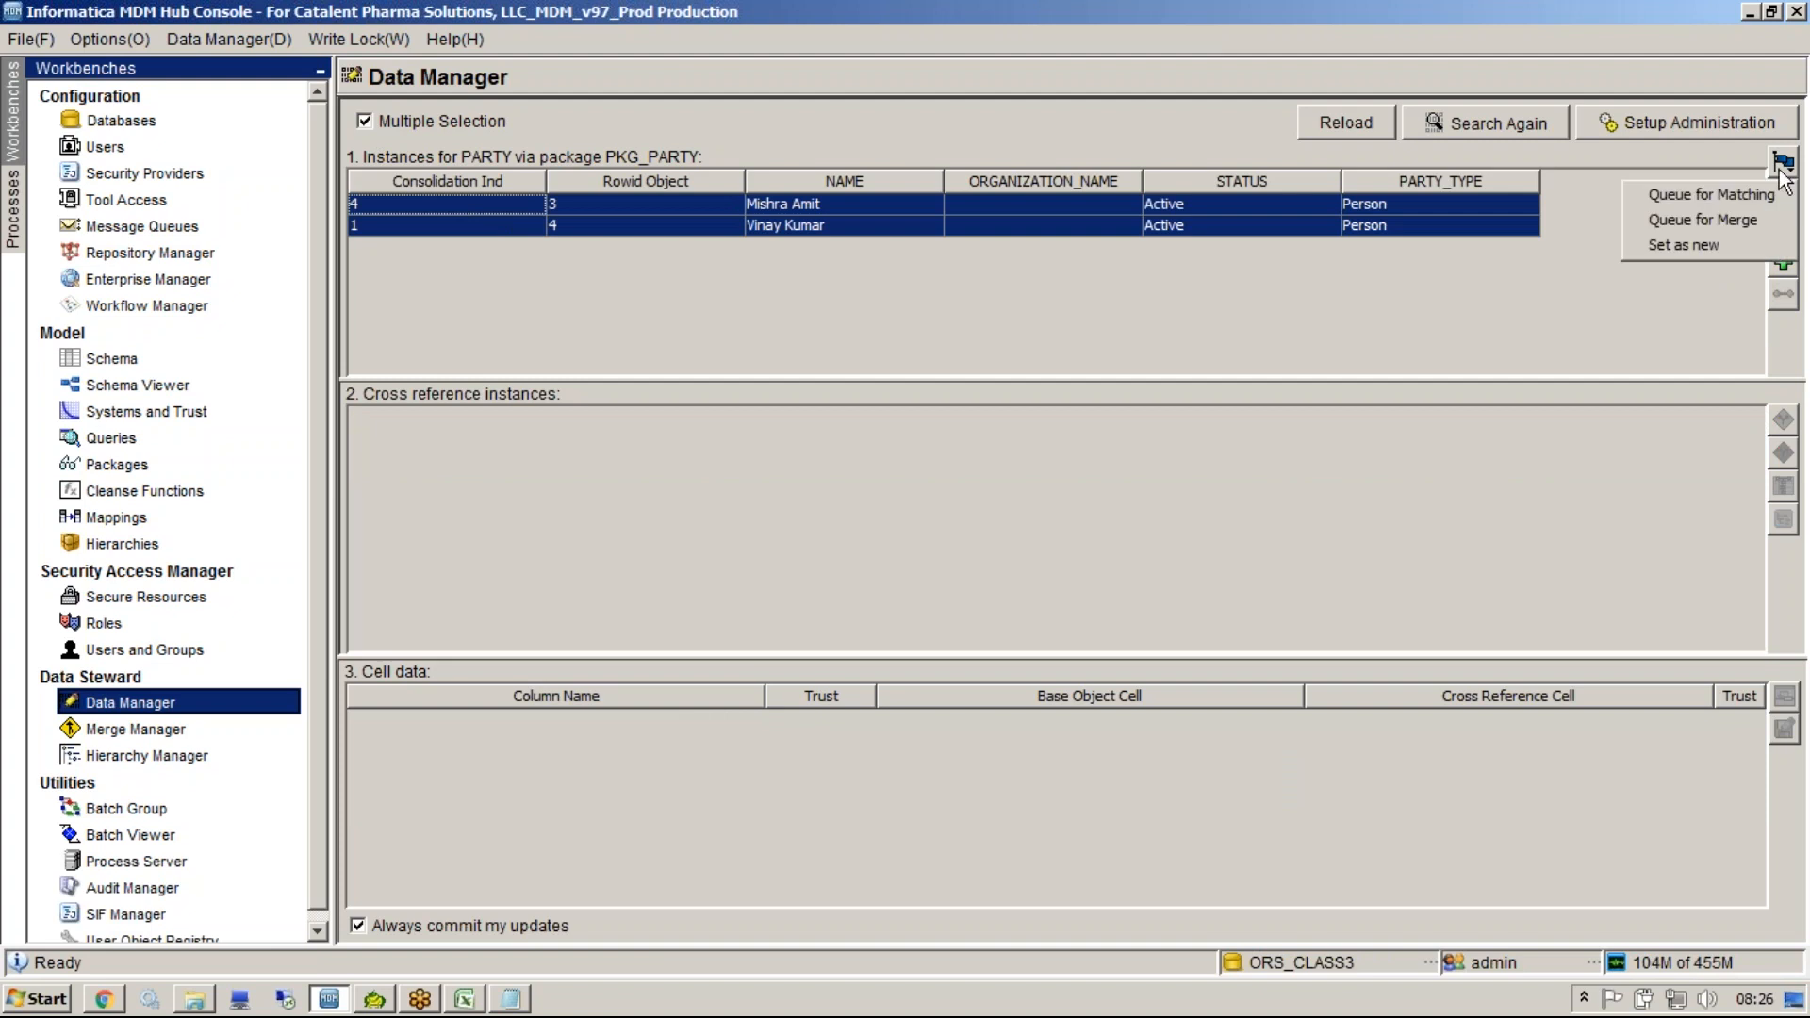
pyautogui.click(1683, 247)
pyautogui.click(434, 224)
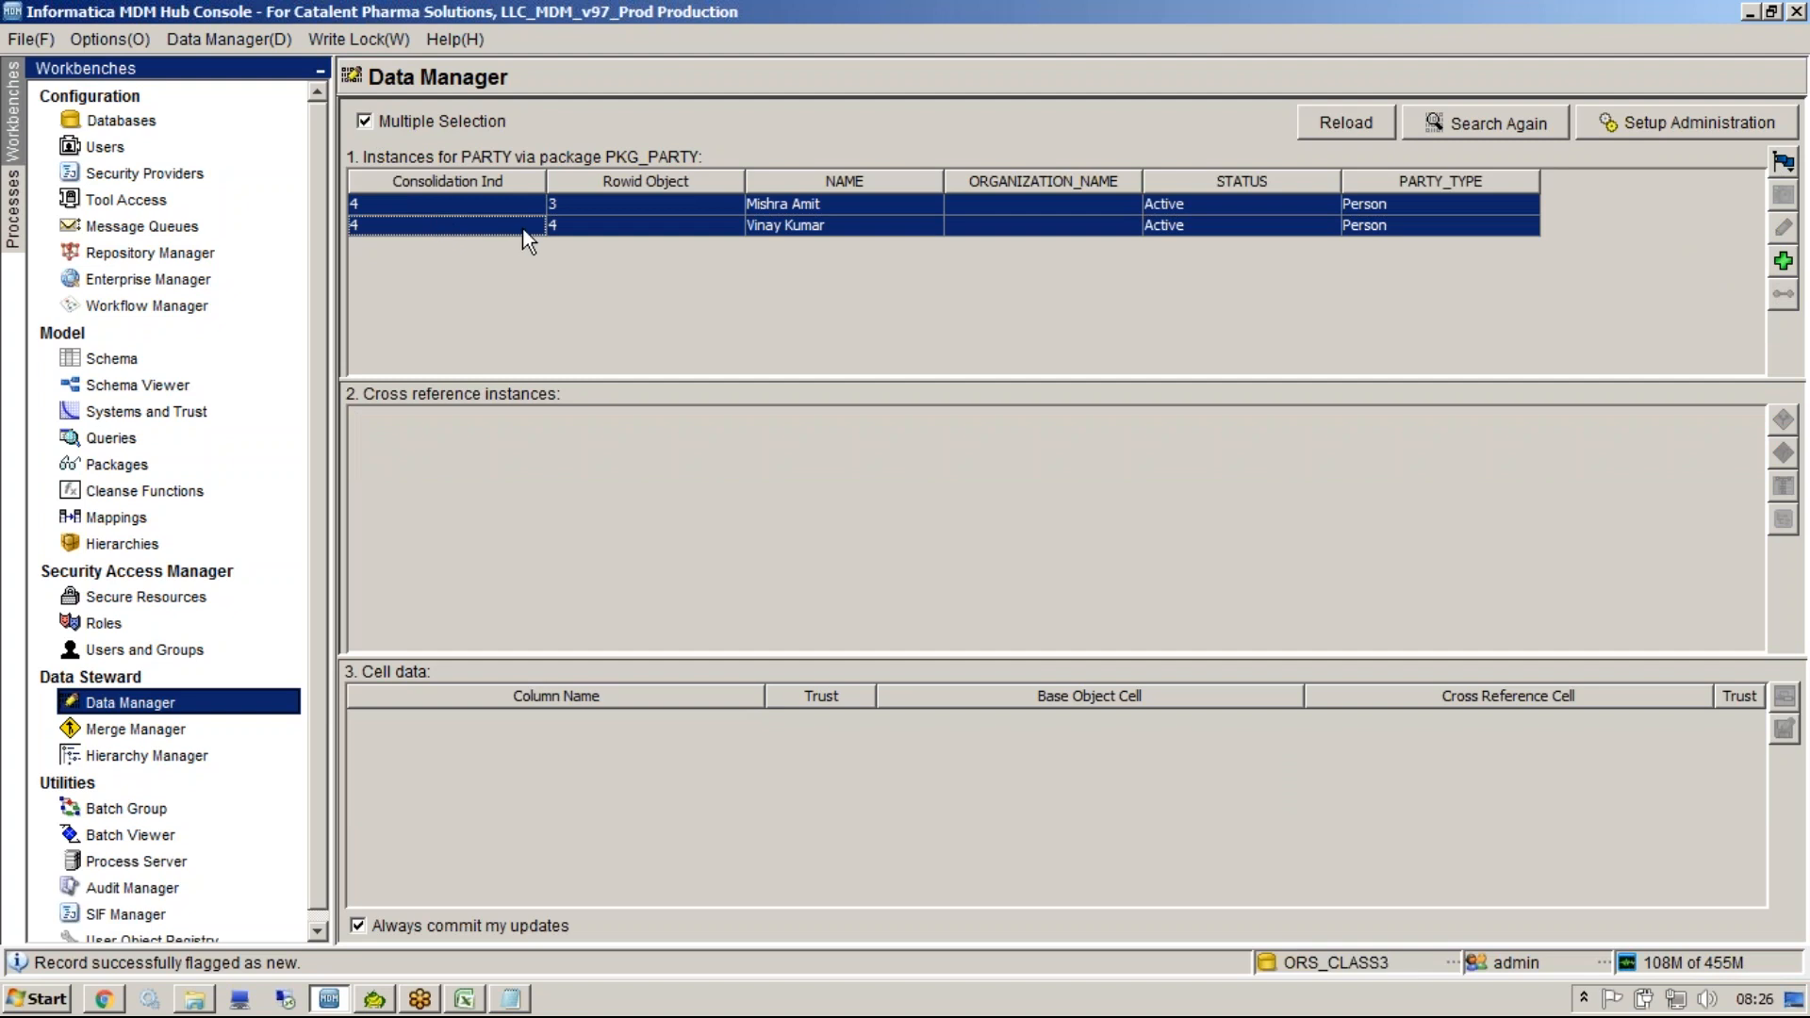
# Select the Rowid 4 PARTY record and open its merge history, expanding the history tree.
pyautogui.click(838, 227)
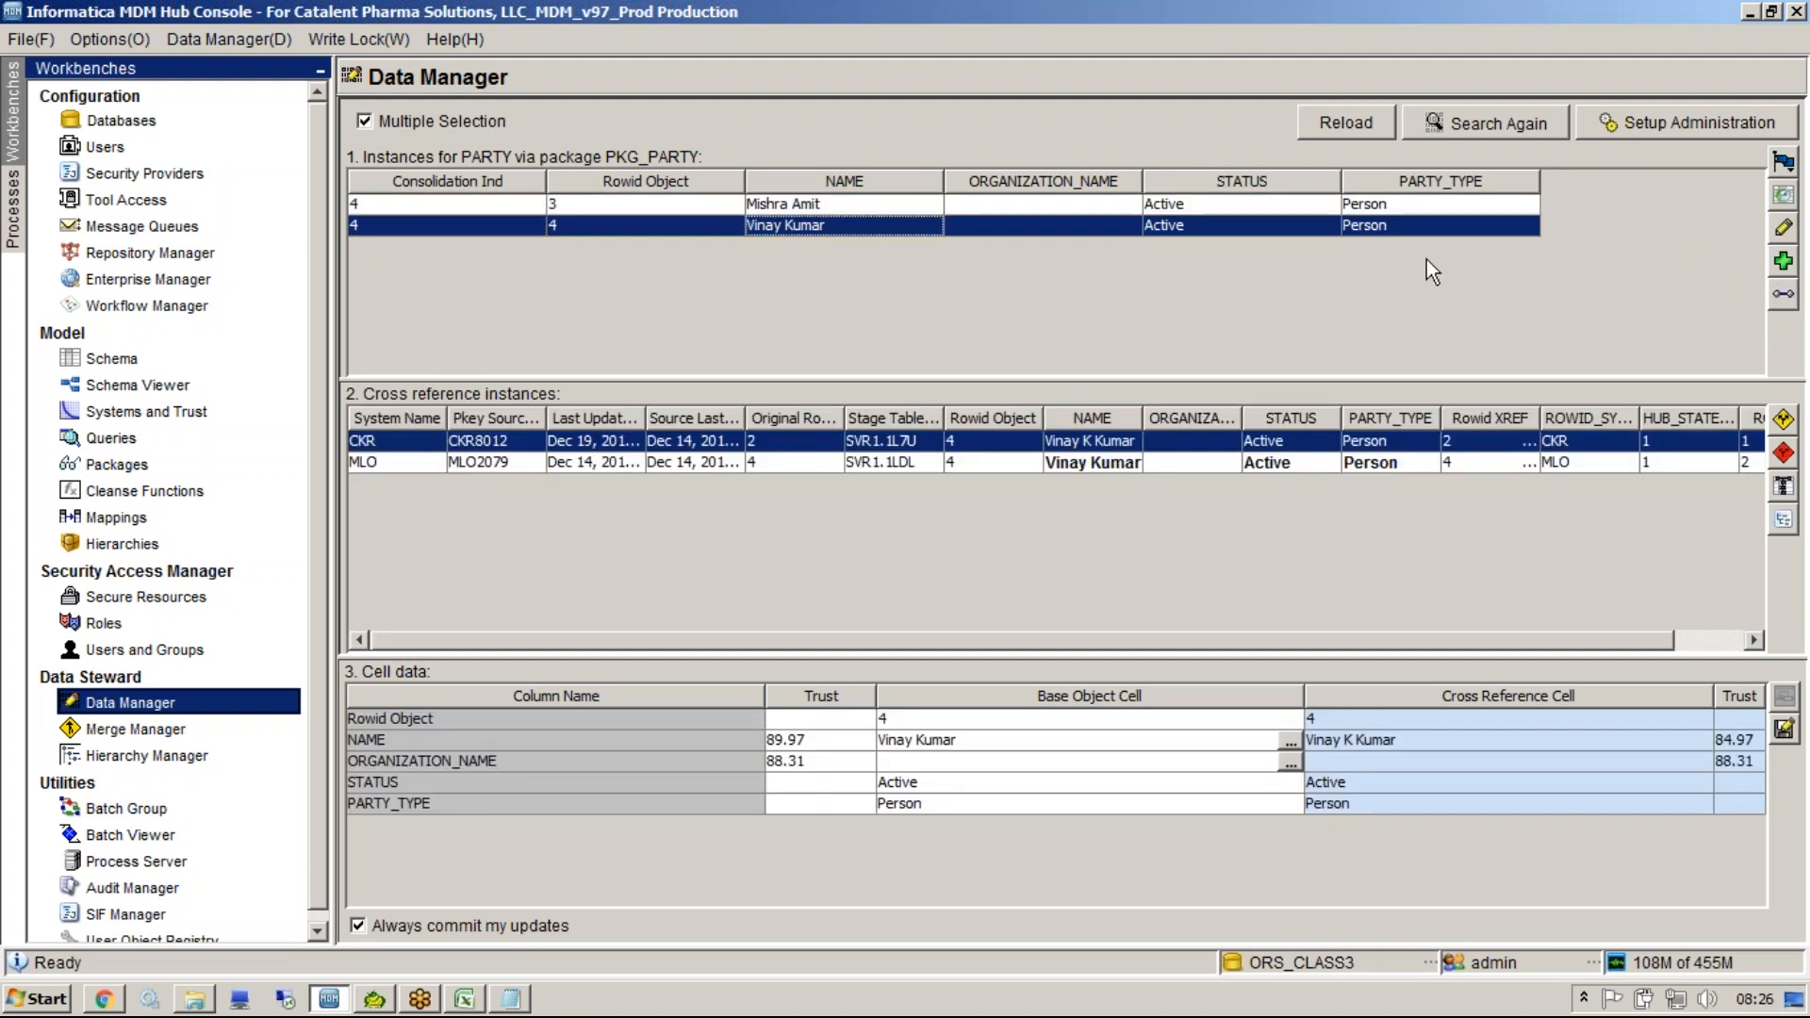
pyautogui.click(1782, 163)
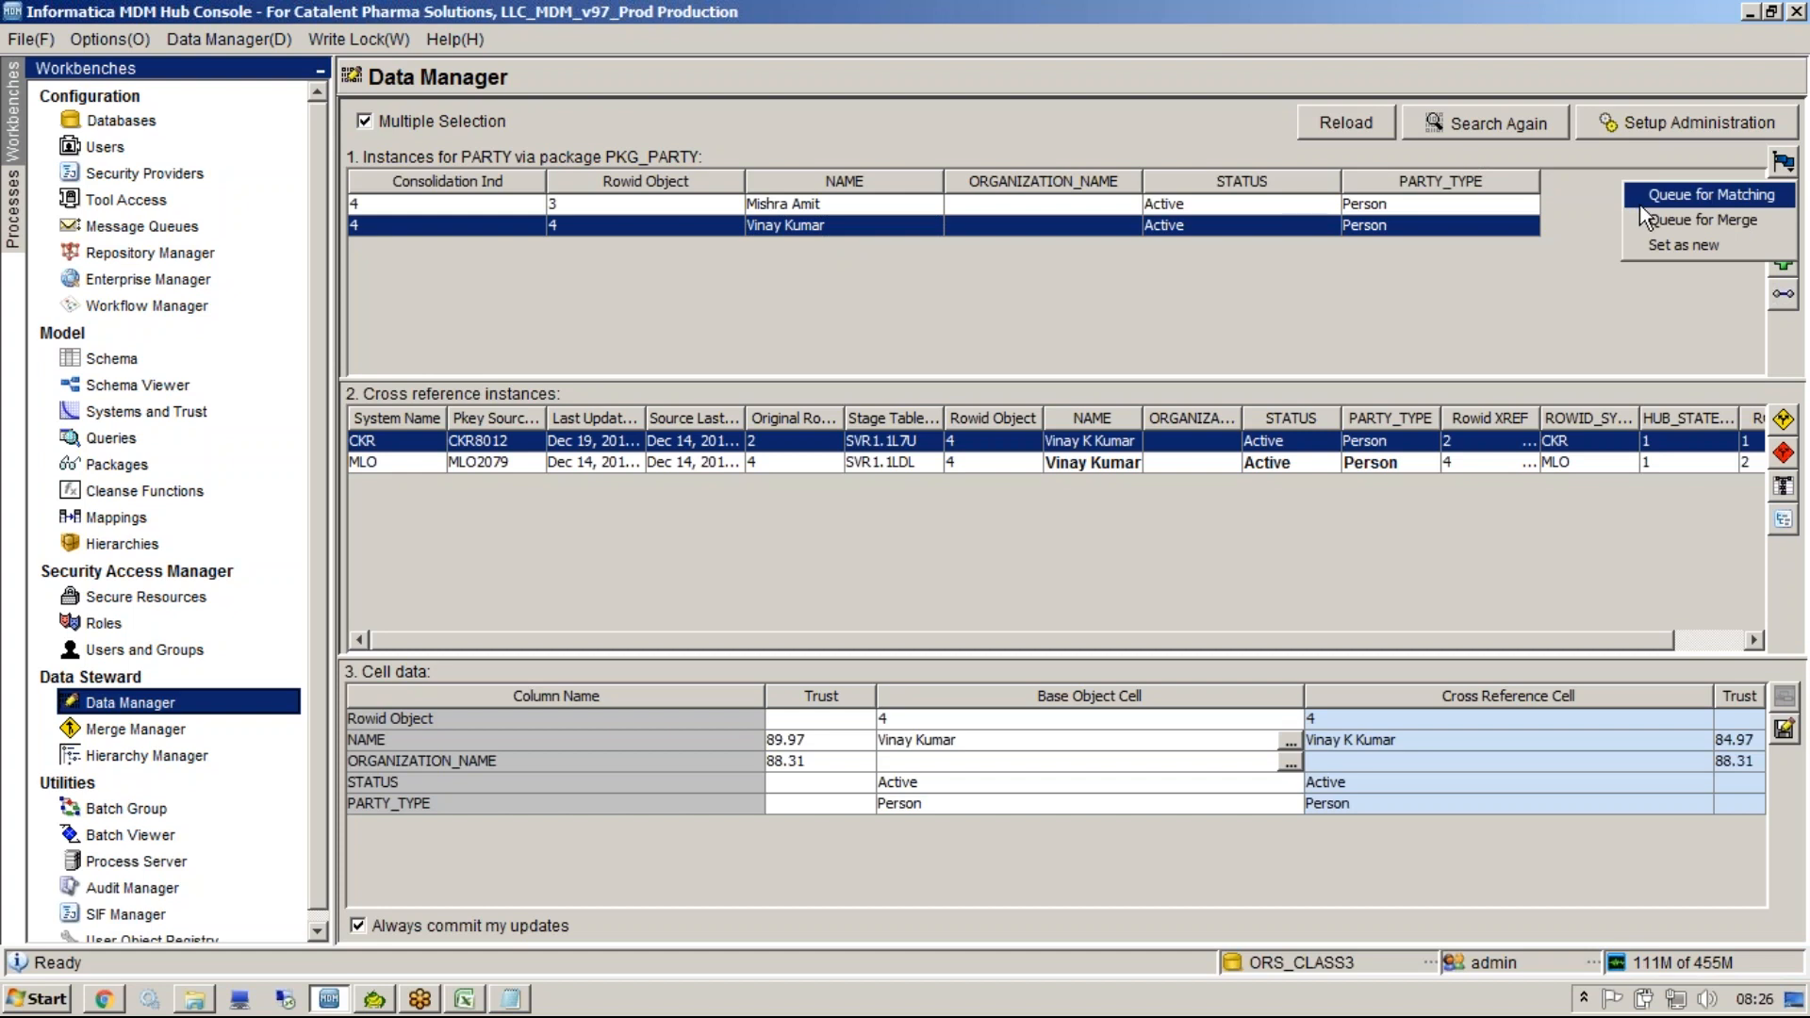
pyautogui.click(1311, 27)
pyautogui.click(1310, 26)
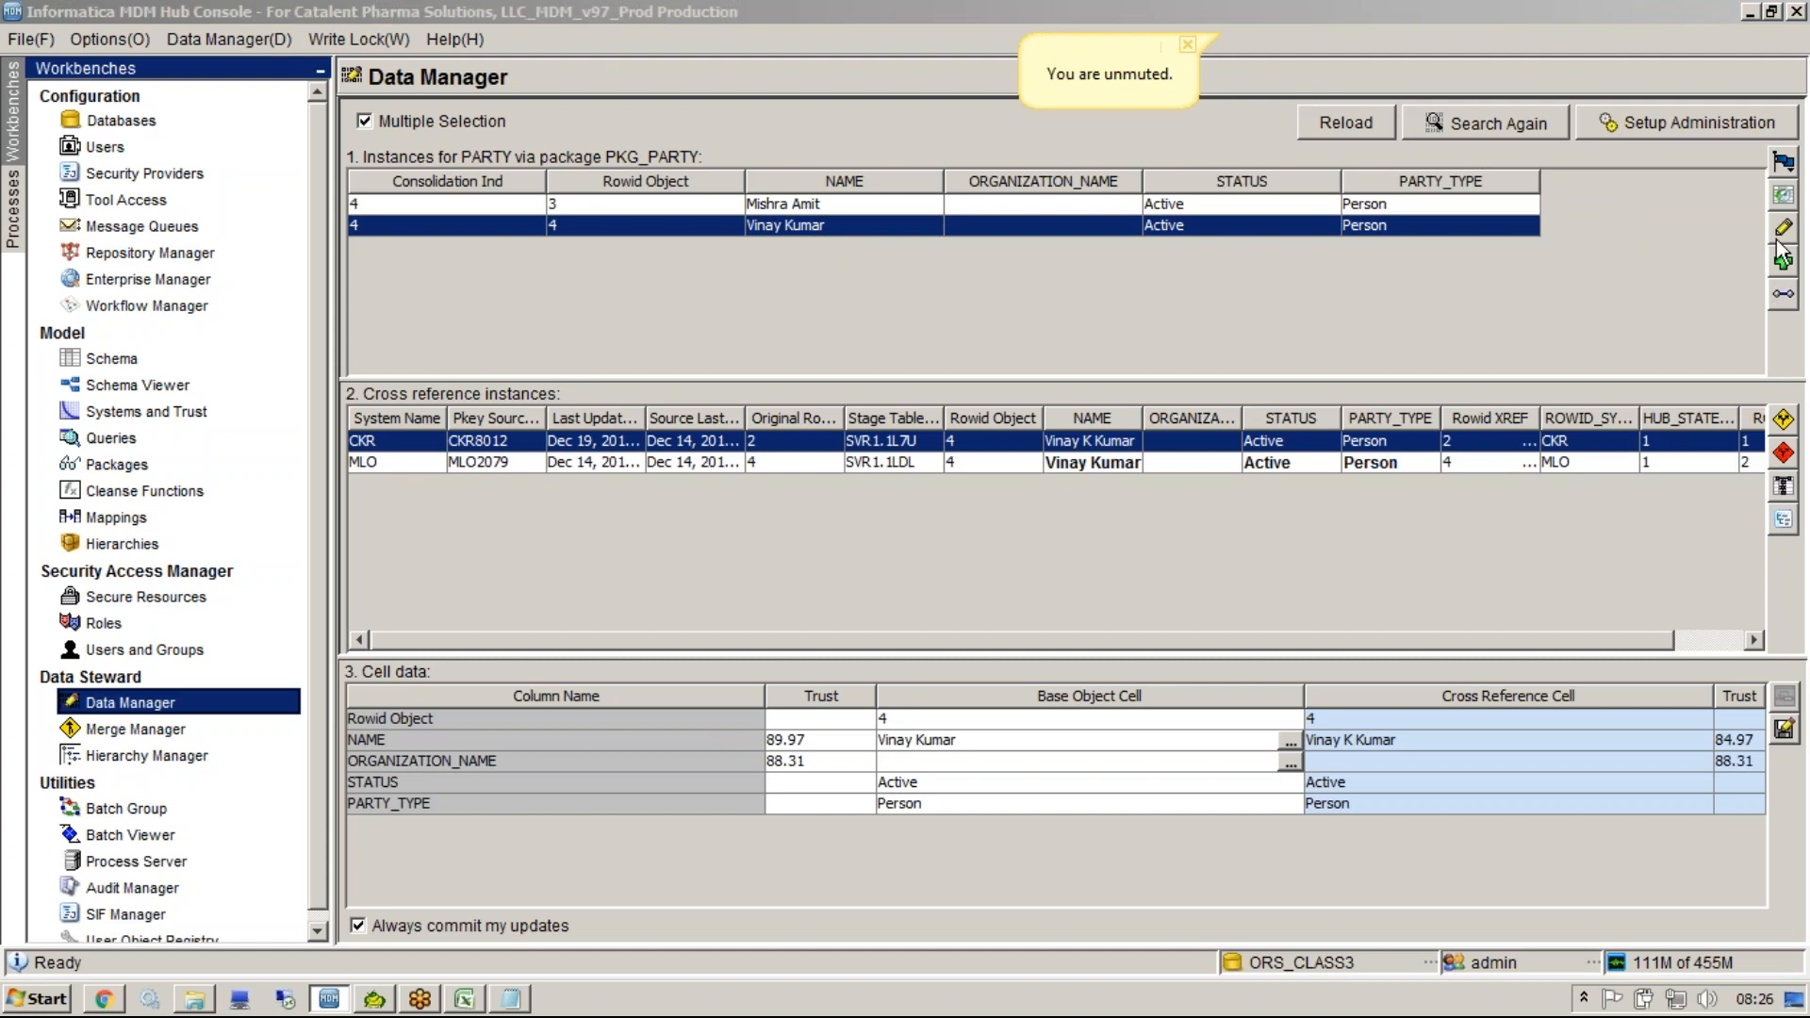
pyautogui.click(1783, 196)
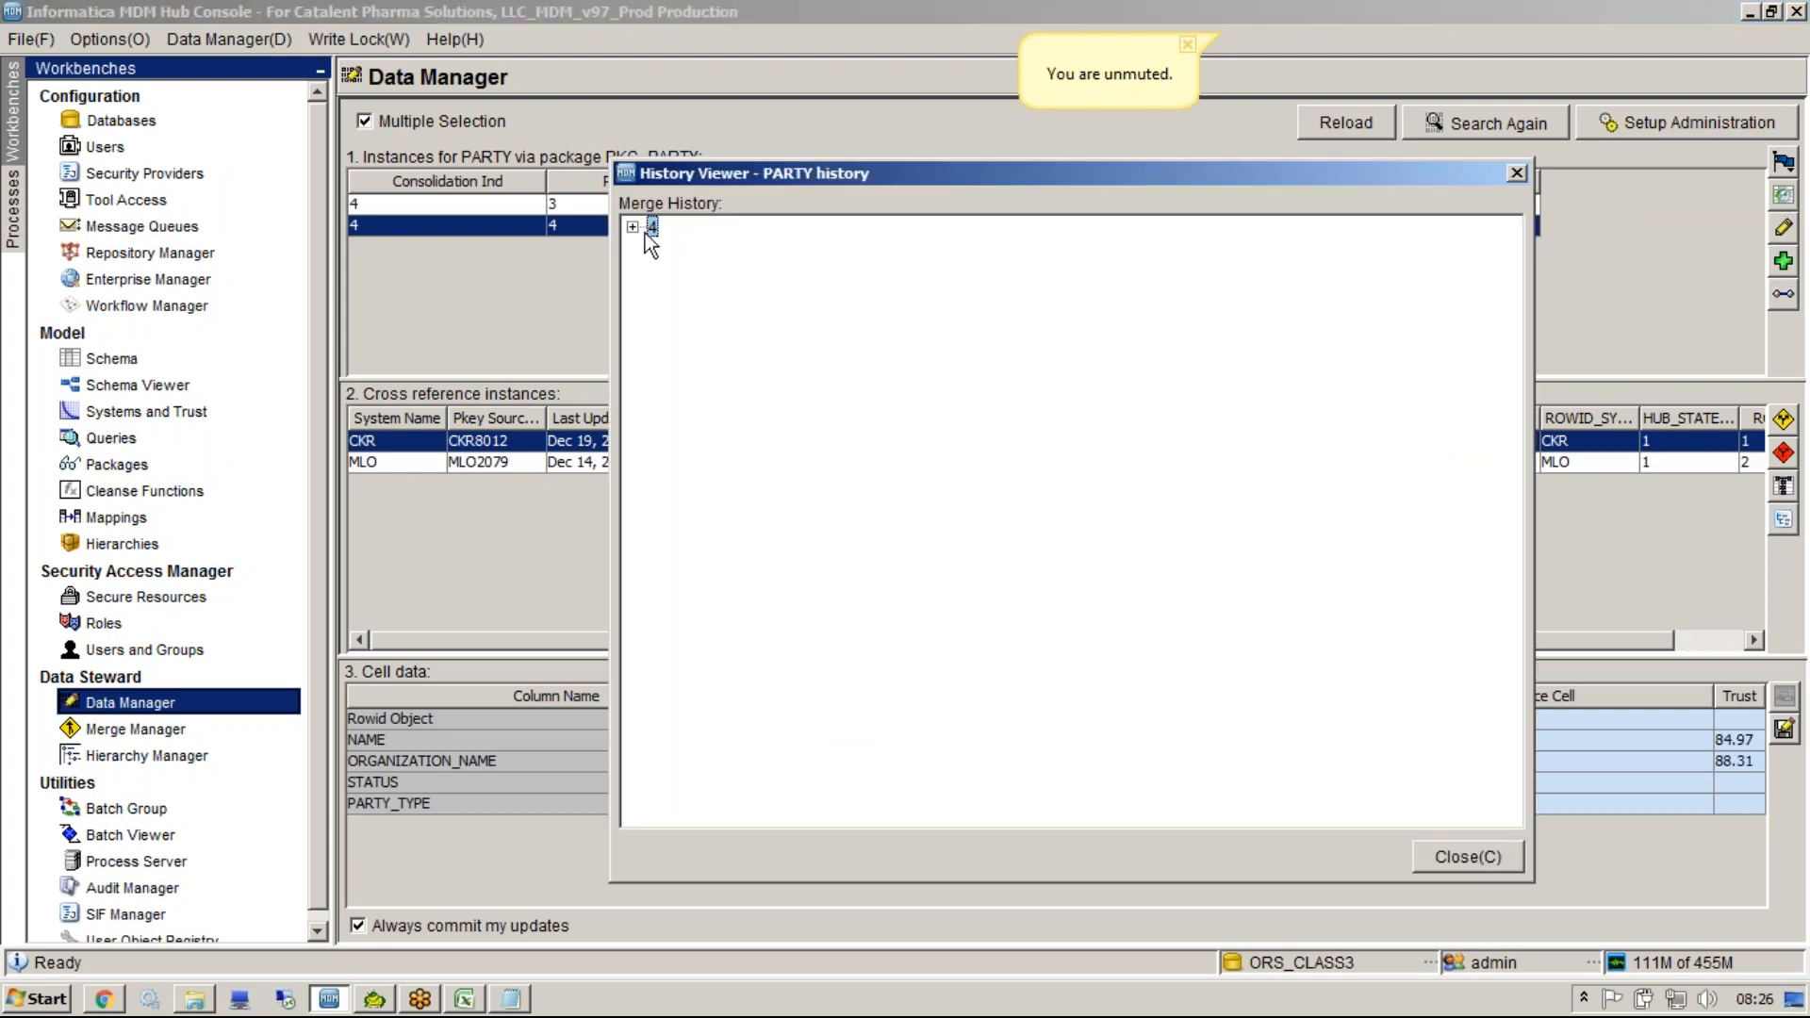
pyautogui.doubleClick(648, 234)
pyautogui.click(685, 249)
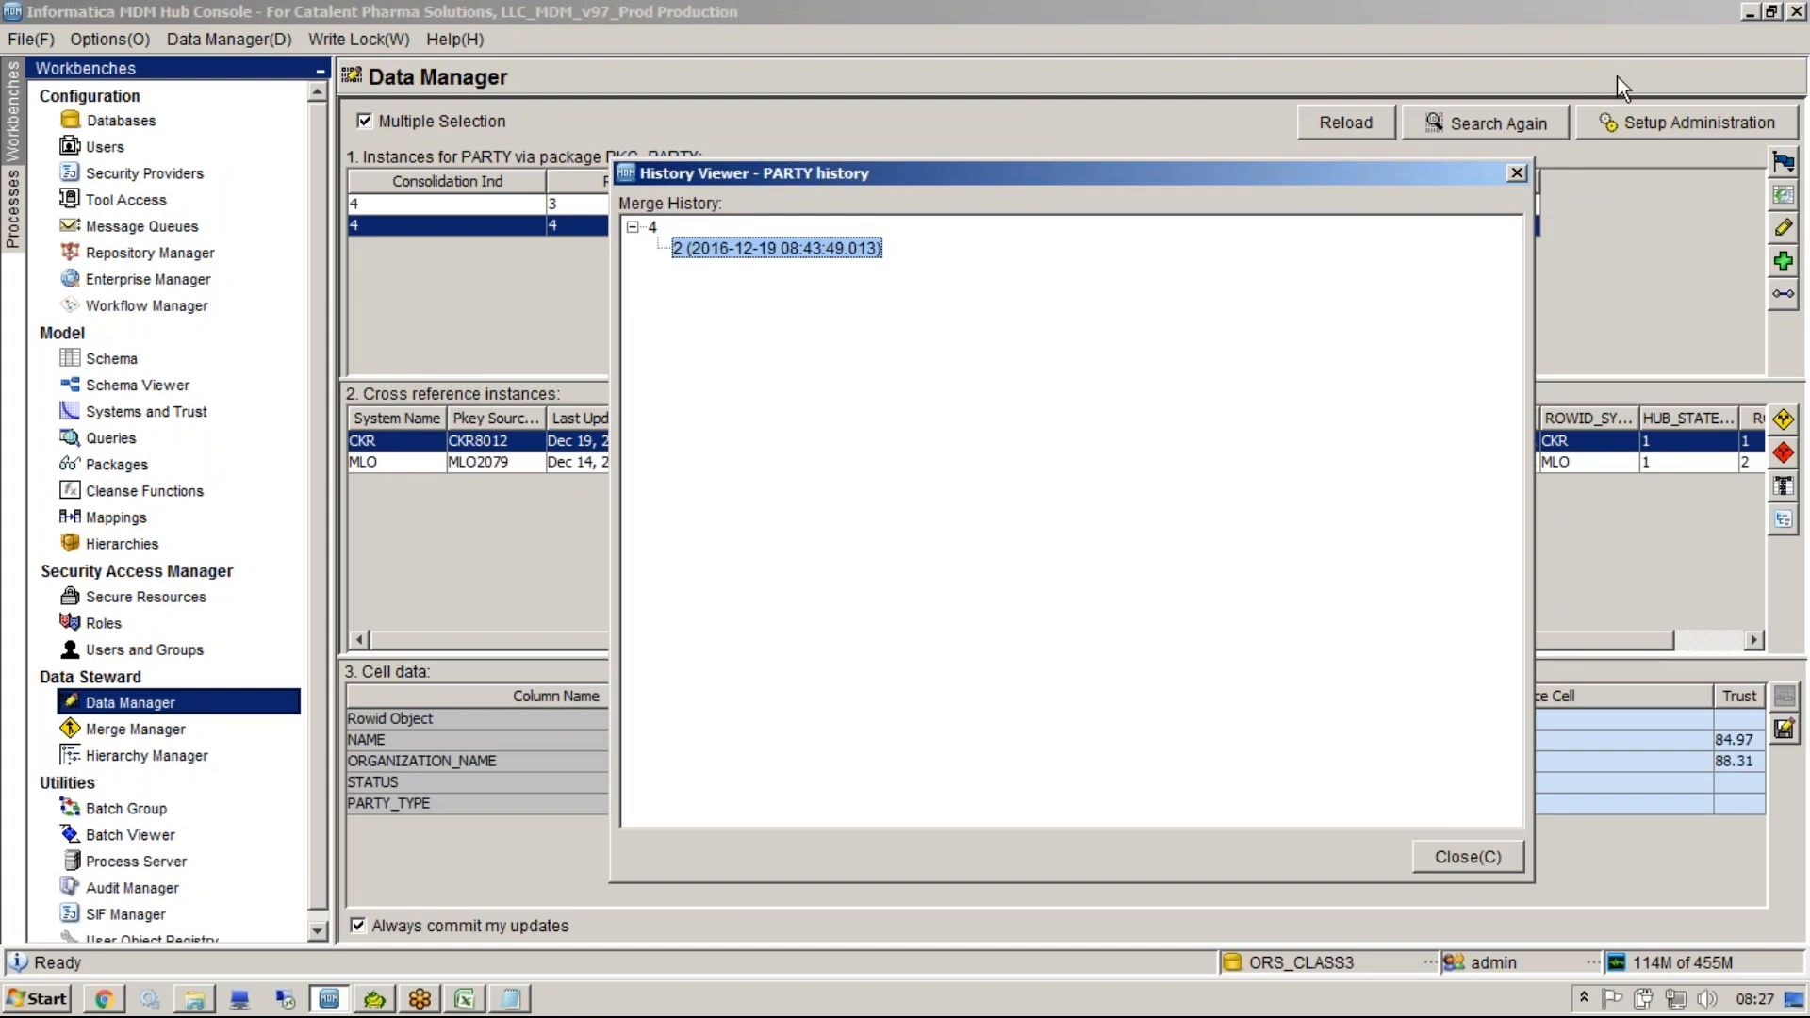
pyautogui.click(1509, 175)
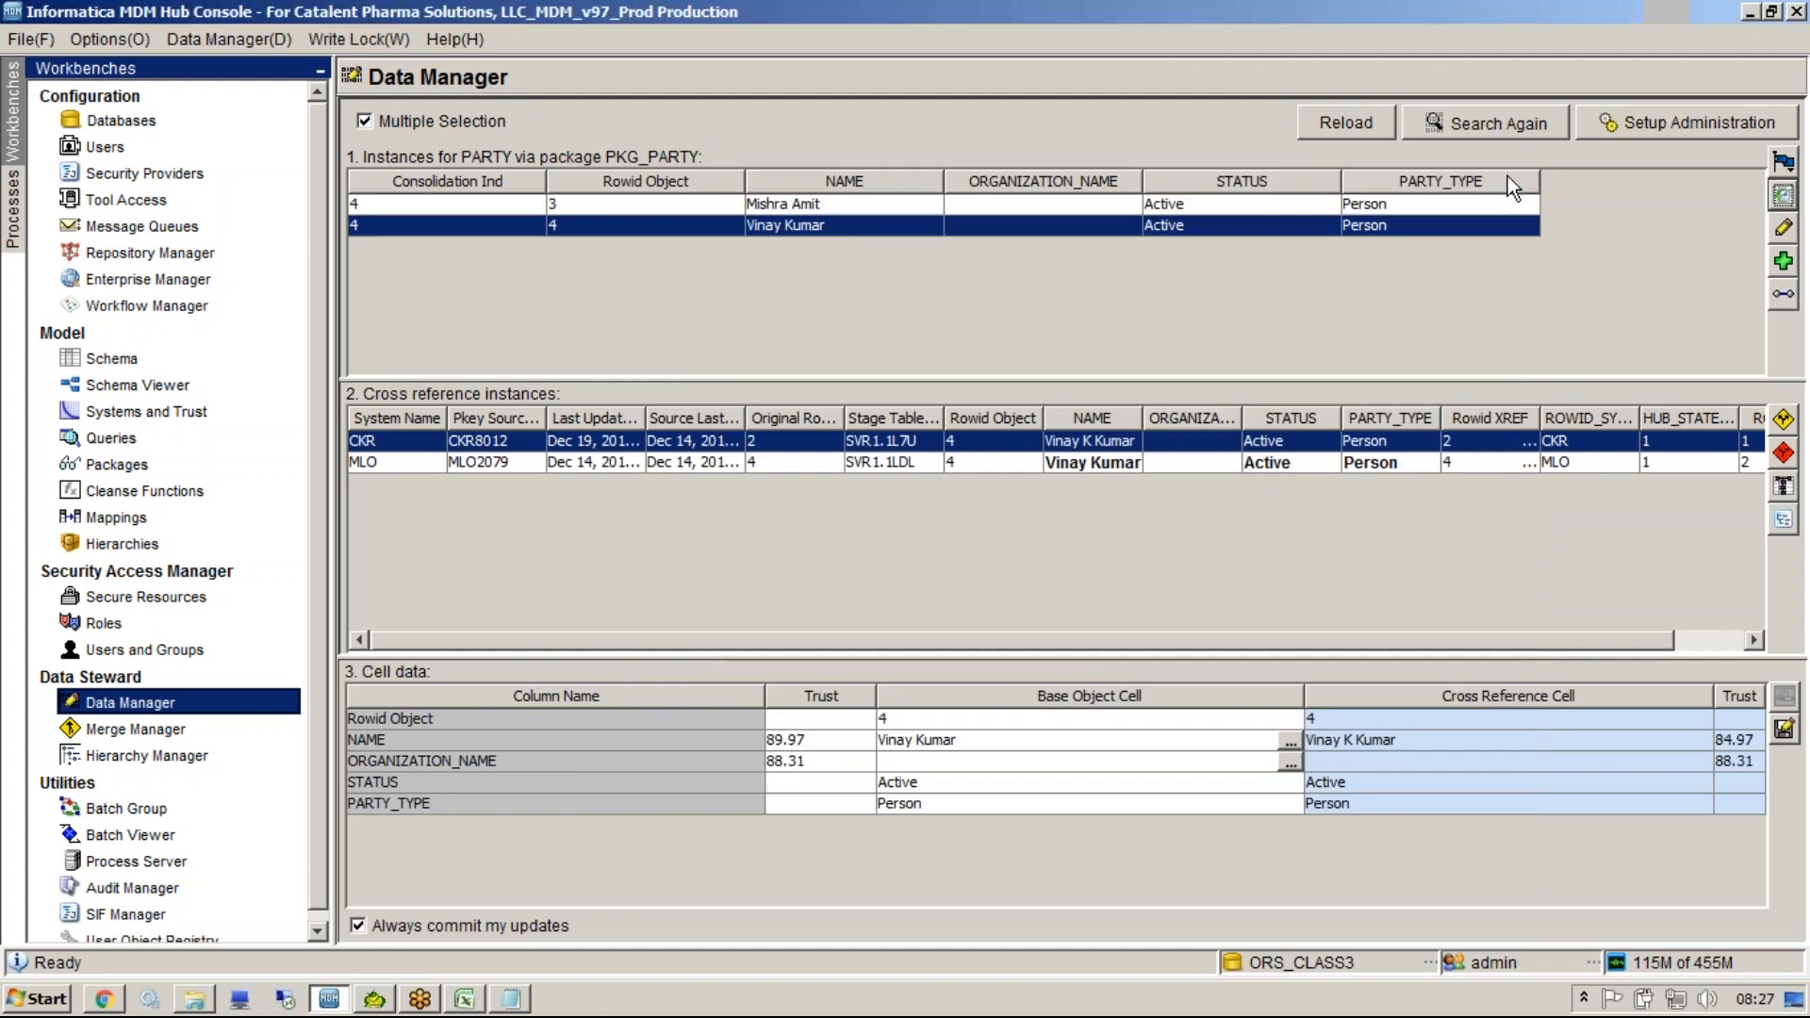
# Select the Rowid 3 PARTY record and expand its merge history in the History Viewer.
pyautogui.click(1492, 208)
pyautogui.click(1782, 195)
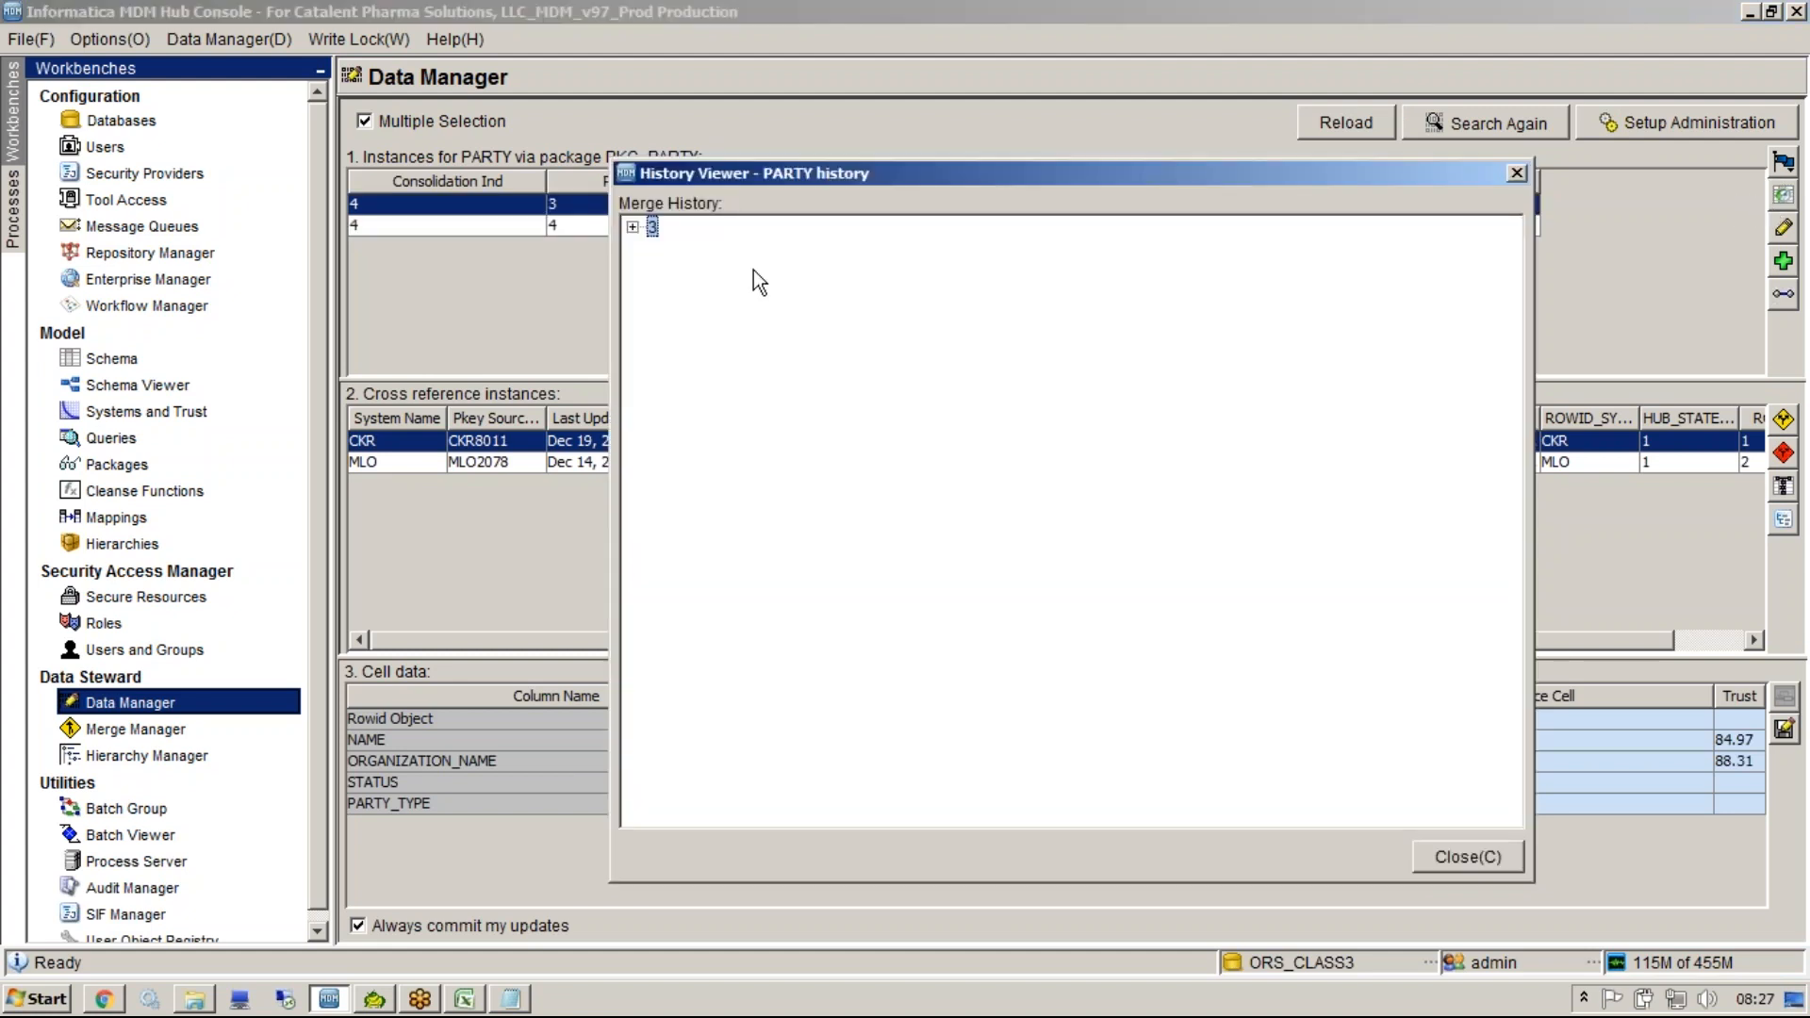
pyautogui.click(631, 229)
pyautogui.click(708, 251)
pyautogui.click(654, 229)
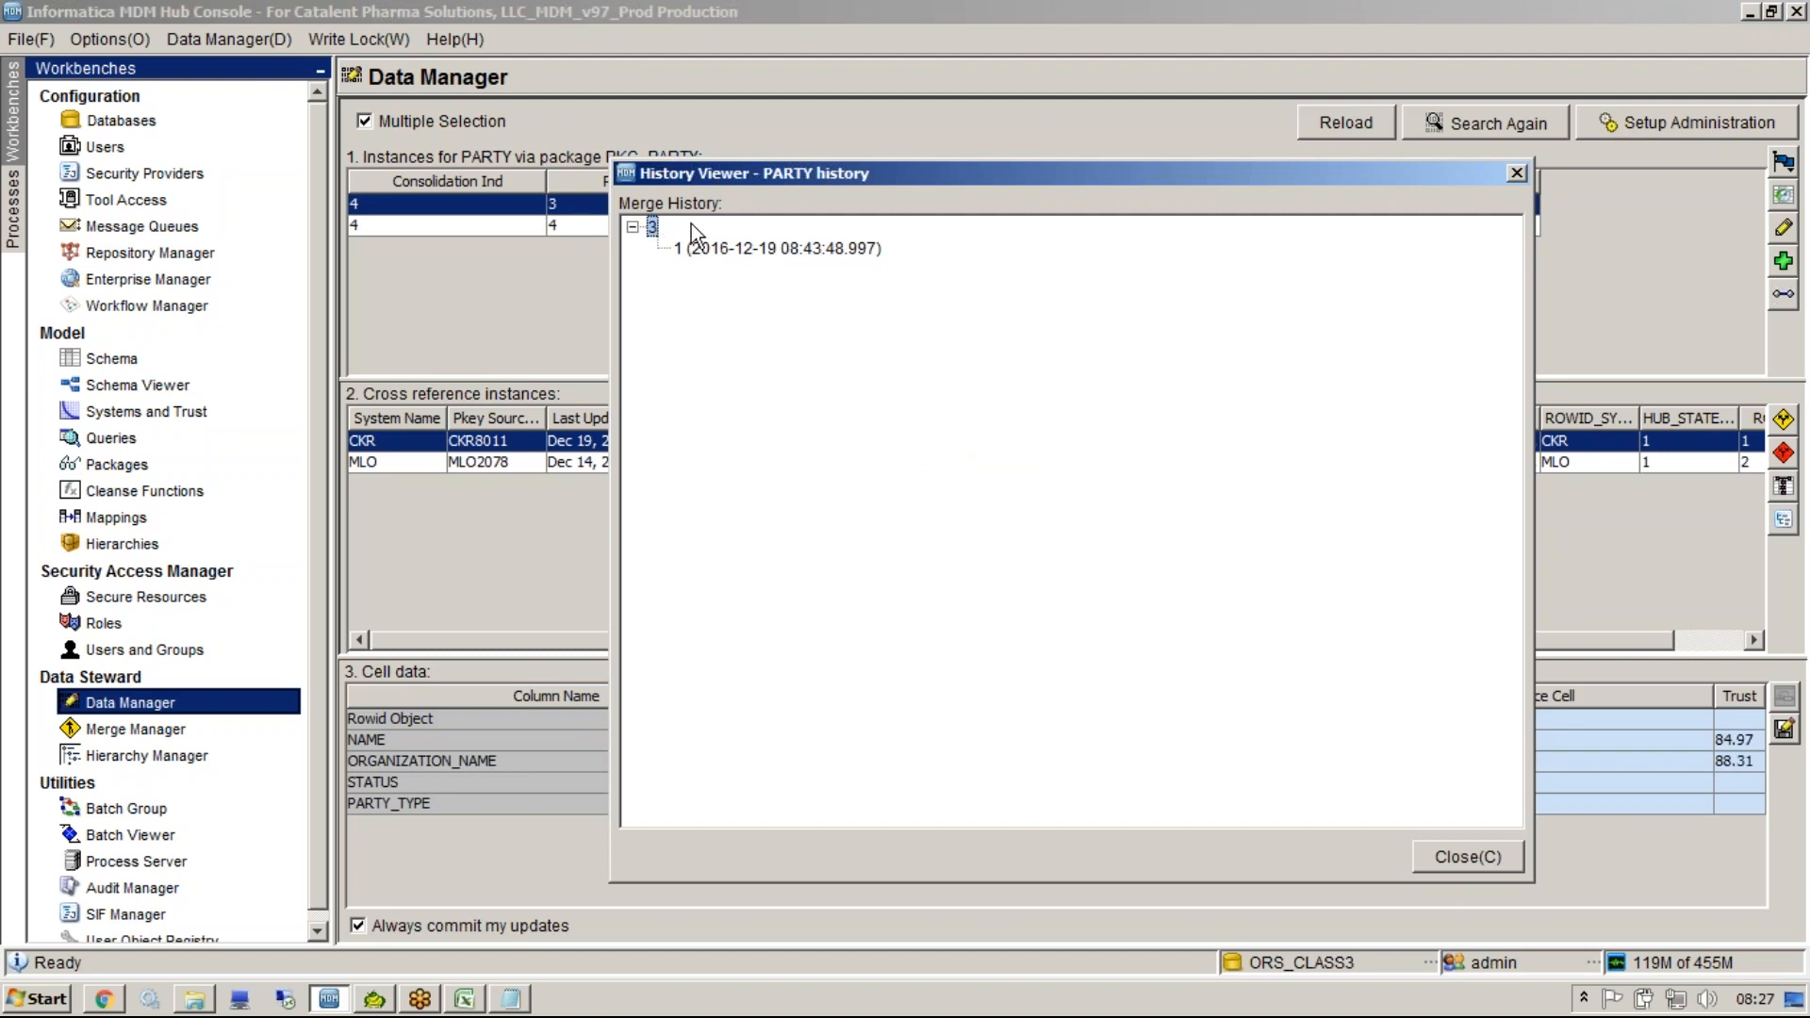
pyautogui.click(1515, 175)
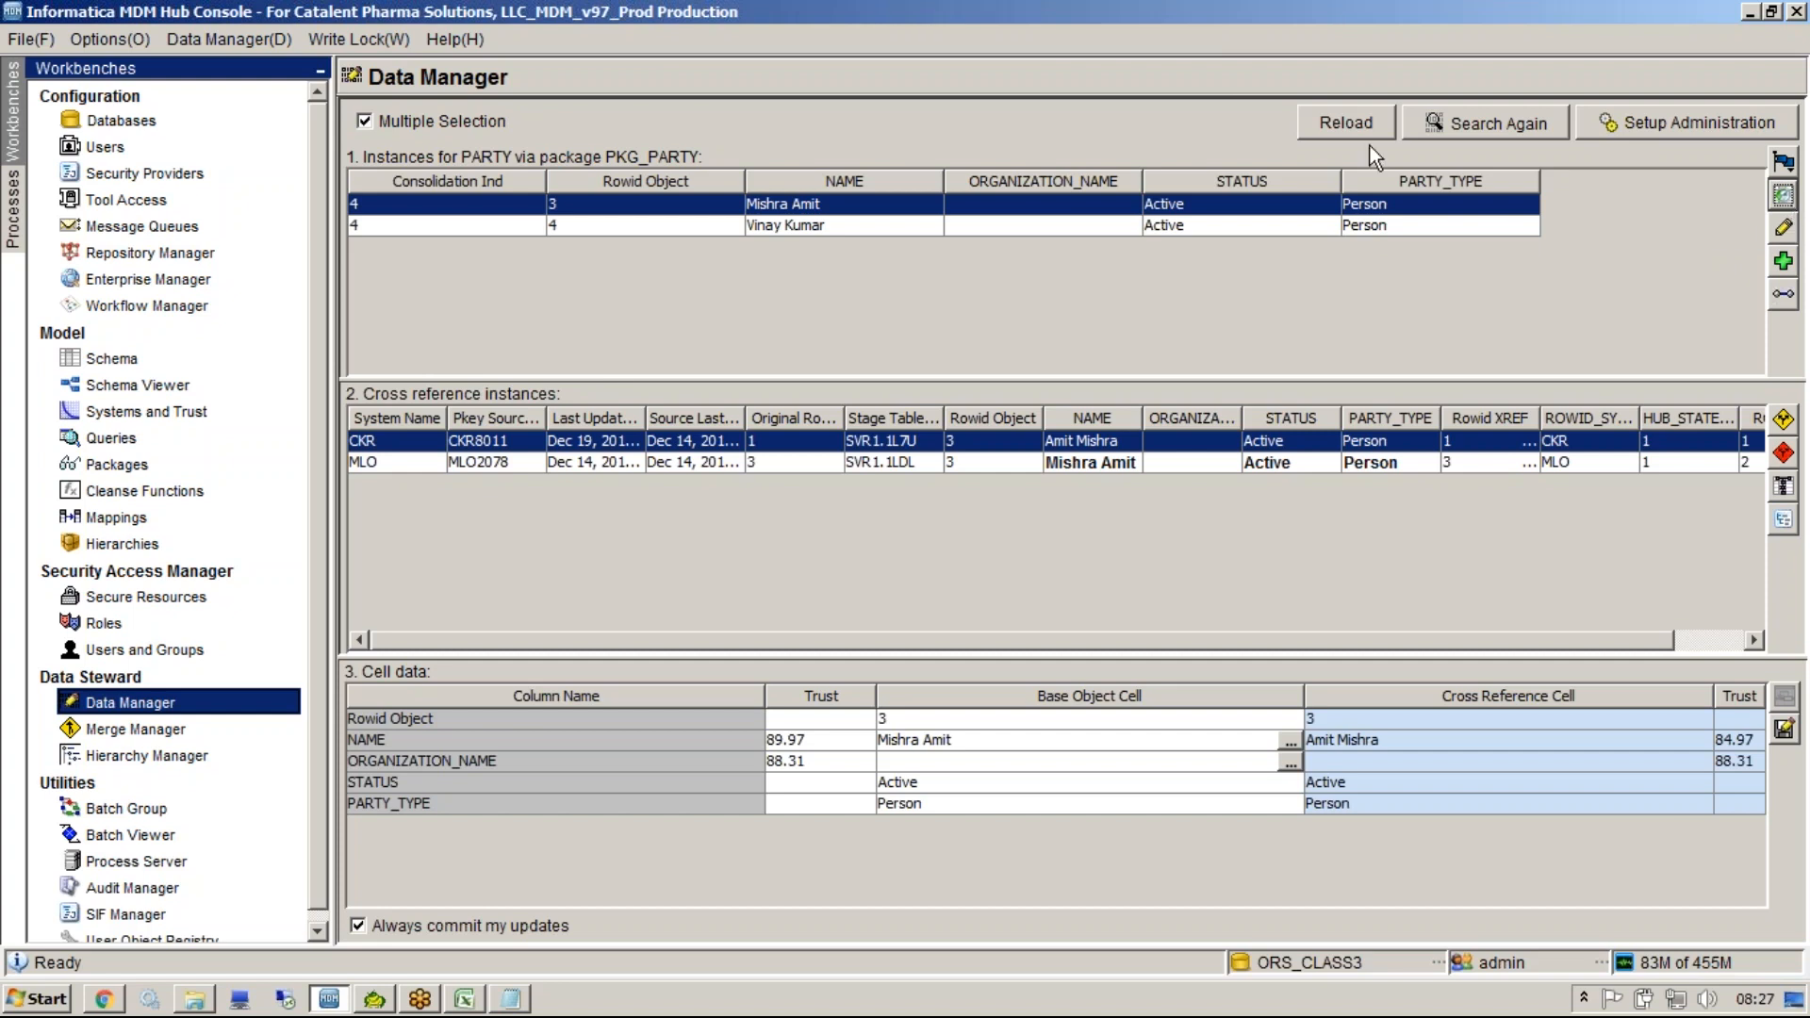
# Edit the Rowid 4 PARTY record and set its ORGANIZATION_NAME to IBM.
pyautogui.click(1787, 229)
pyautogui.click(1783, 268)
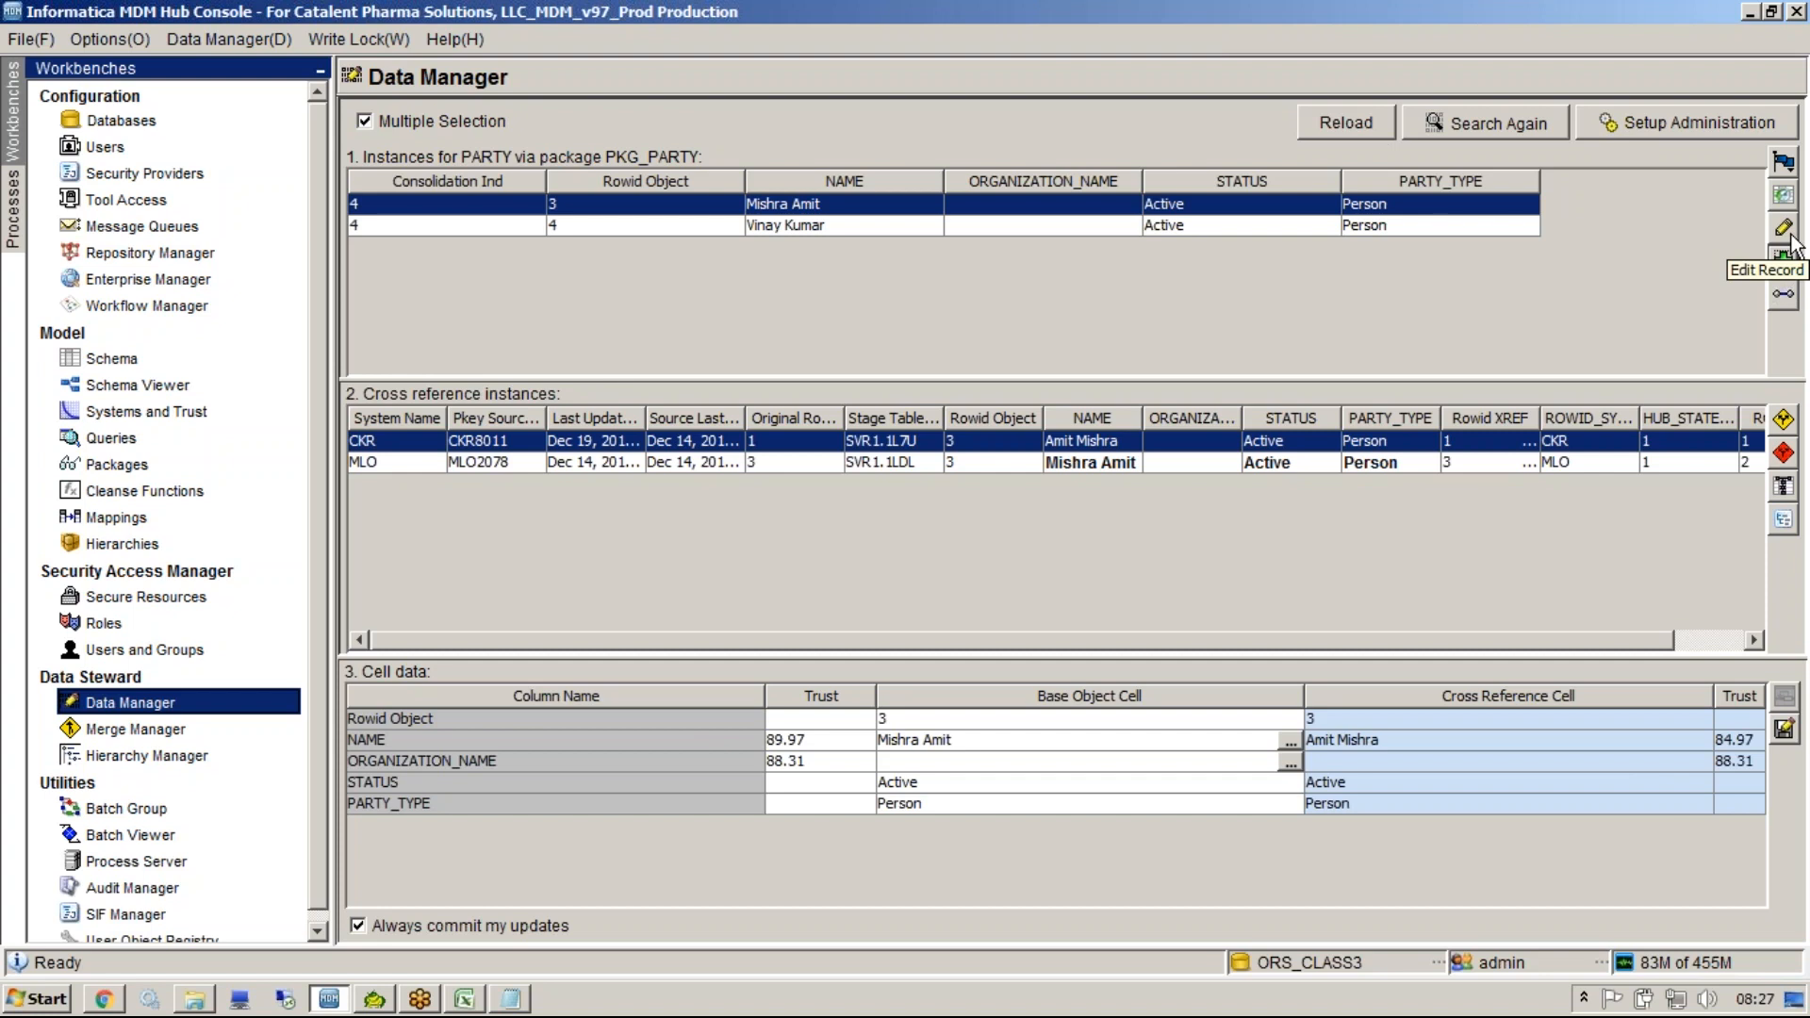
pyautogui.click(931, 228)
pyautogui.click(1001, 228)
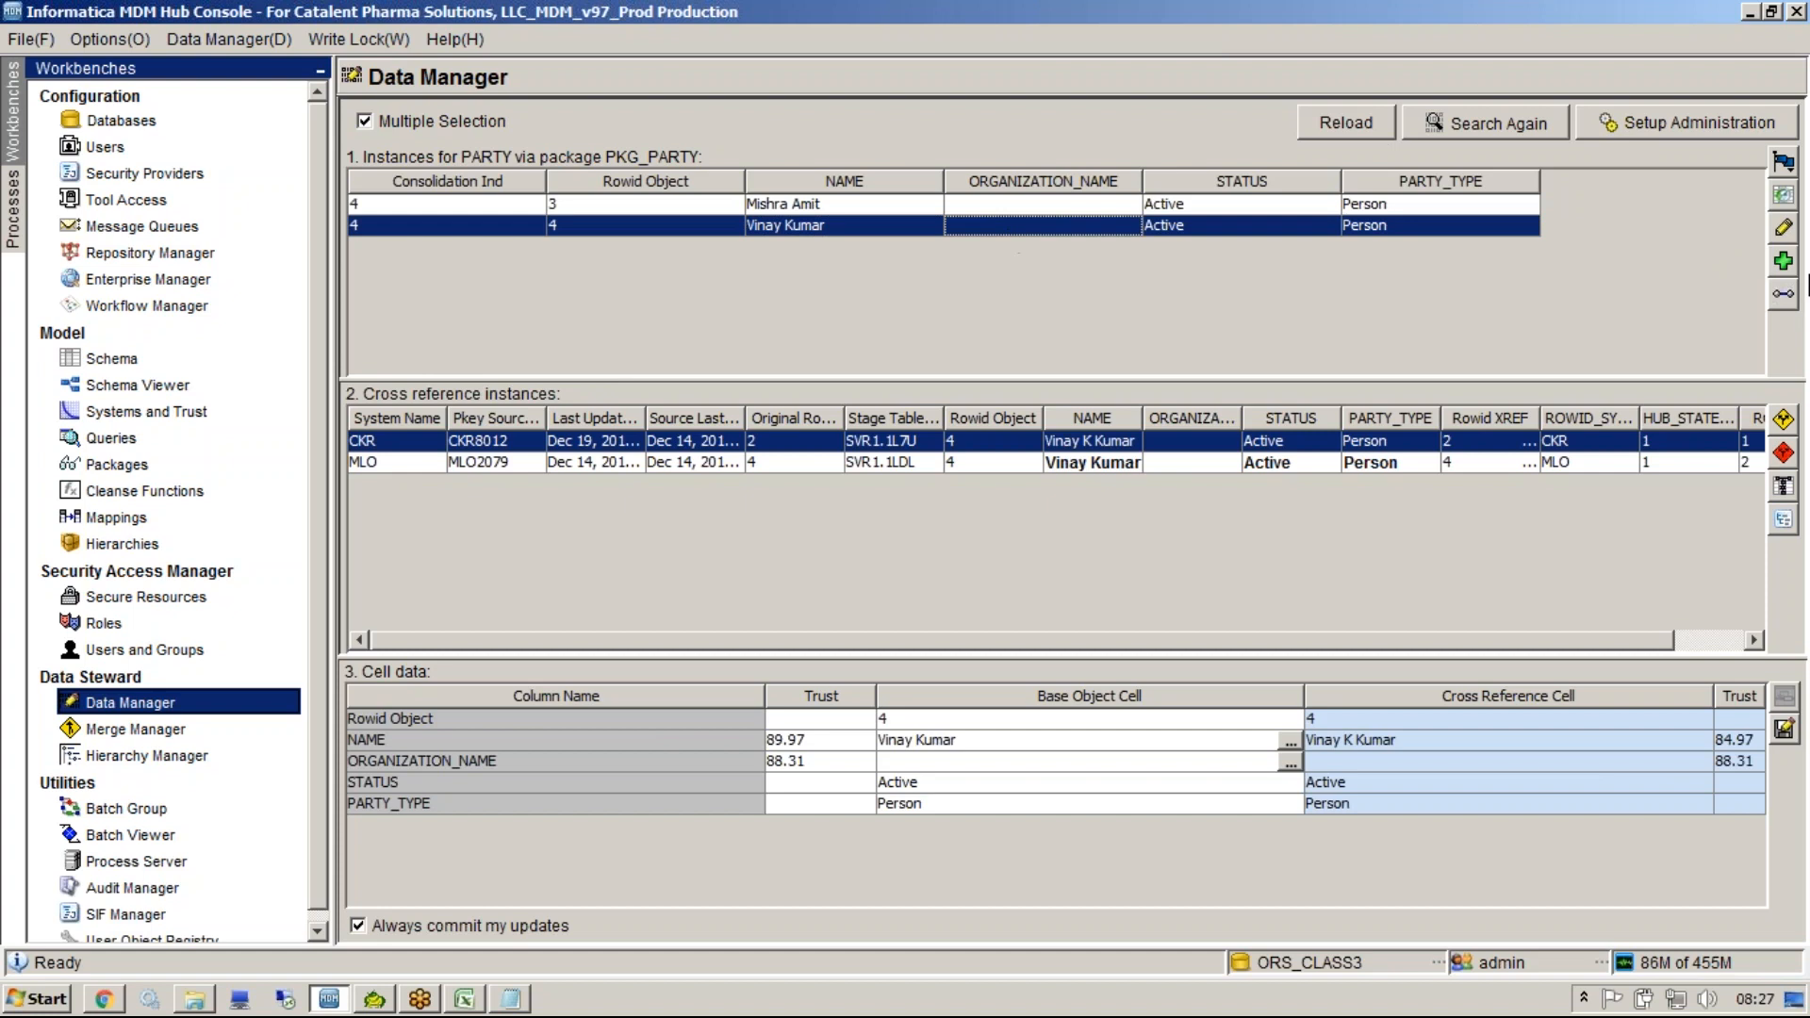
pyautogui.click(1782, 227)
pyautogui.click(1076, 476)
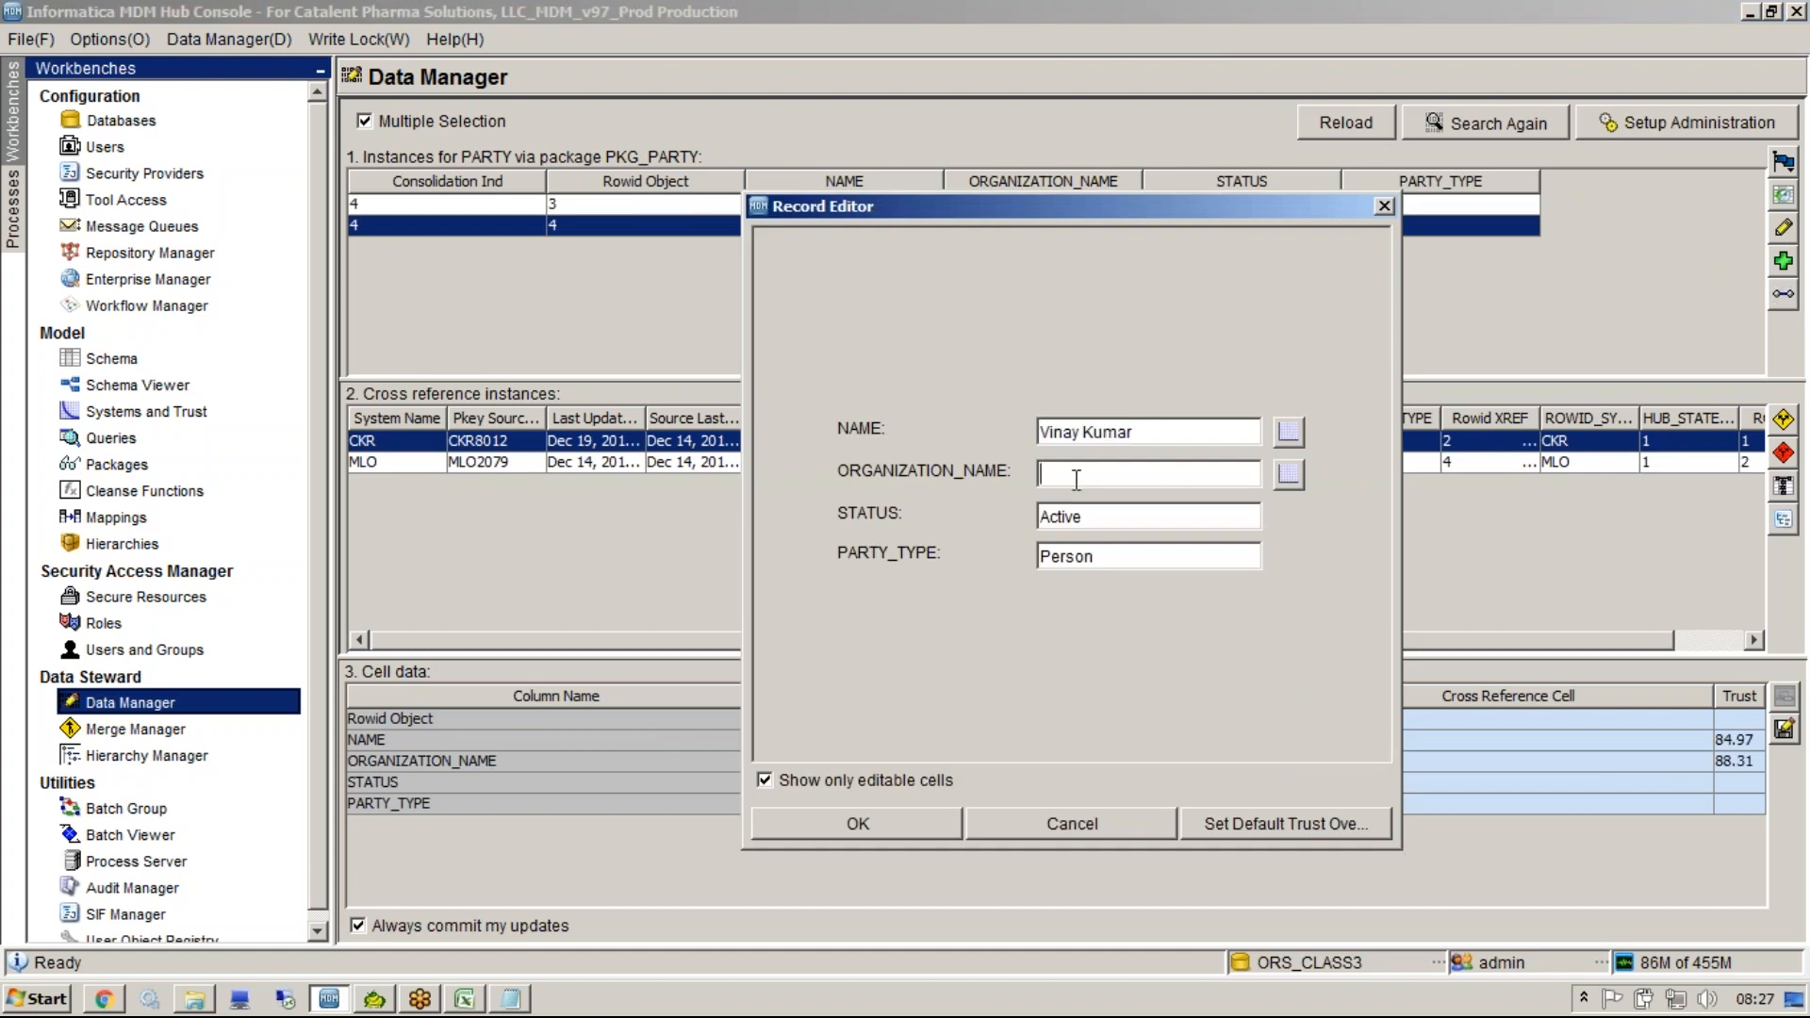
pyautogui.write('IBM')
pyautogui.click(850, 827)
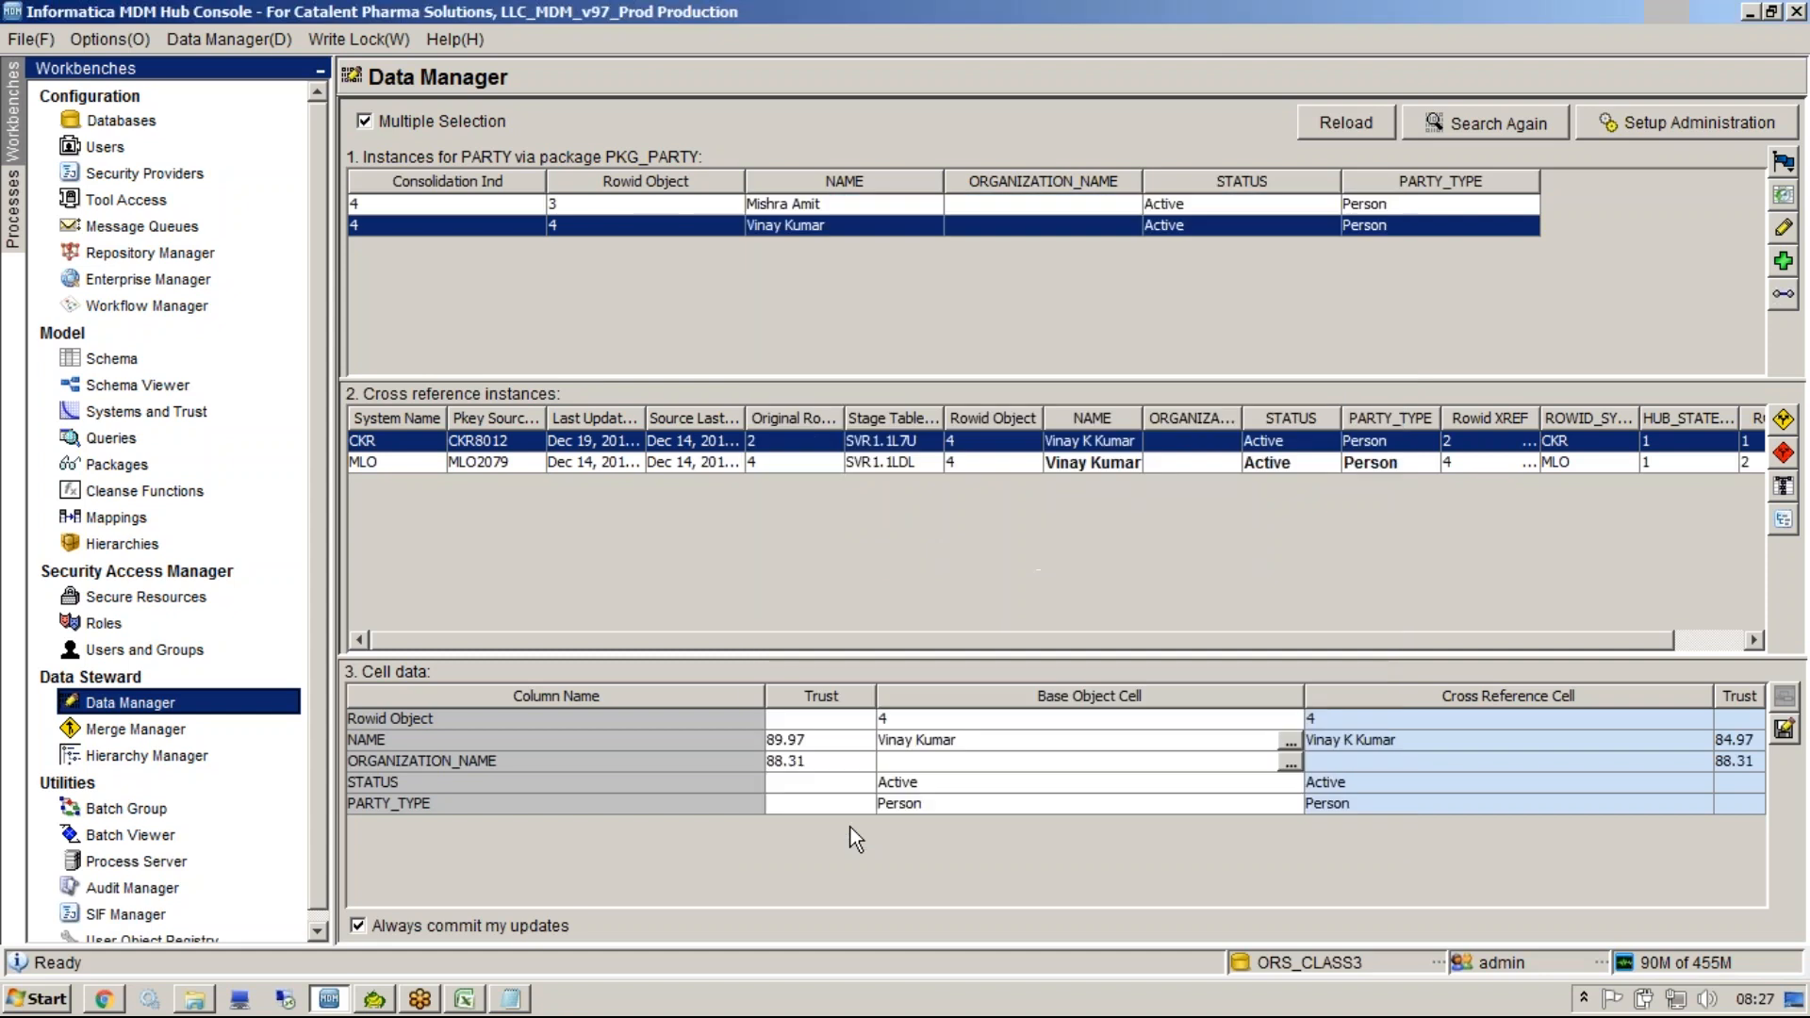
# Switch to Toad for Oracle, describe the C_PARTY table and inspect its data's ORGANIZATION_NAME column.
pyautogui.click(373, 999)
pyautogui.click(430, 397)
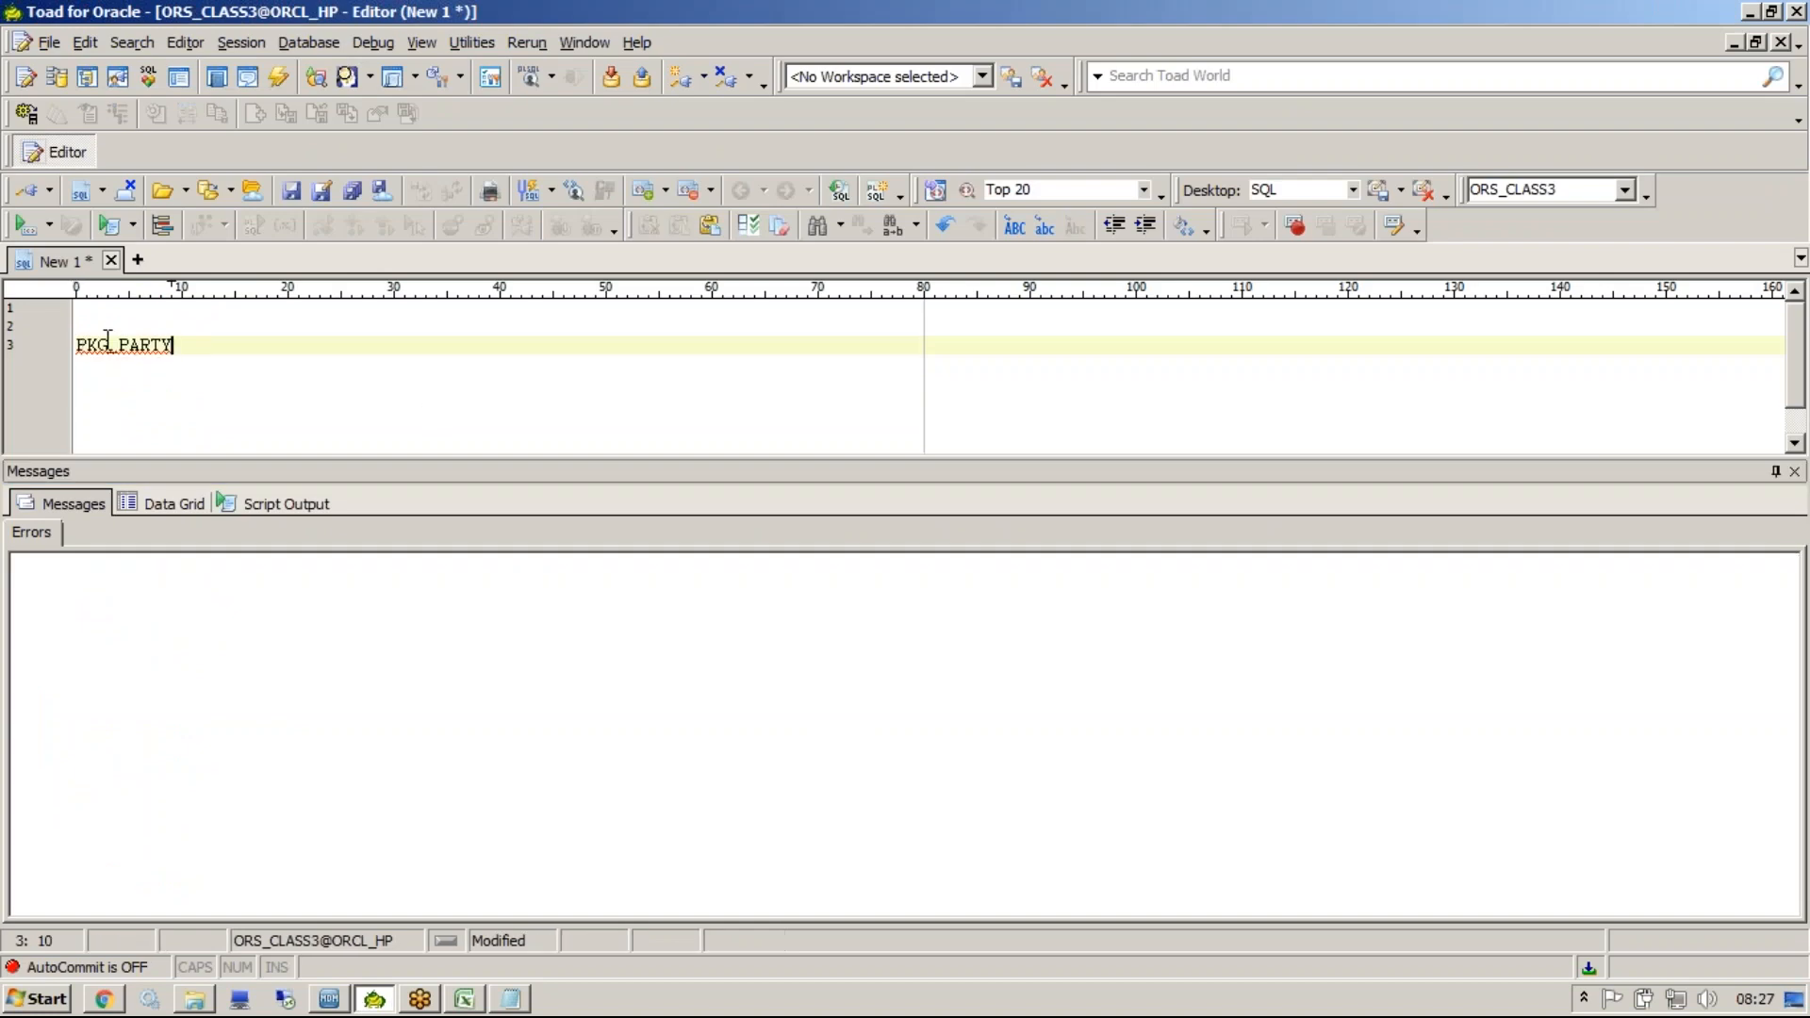
pyautogui.moveTo(107, 345); pyautogui.dragTo(77, 345)
pyautogui.press('Delete')
pyautogui.write('C')
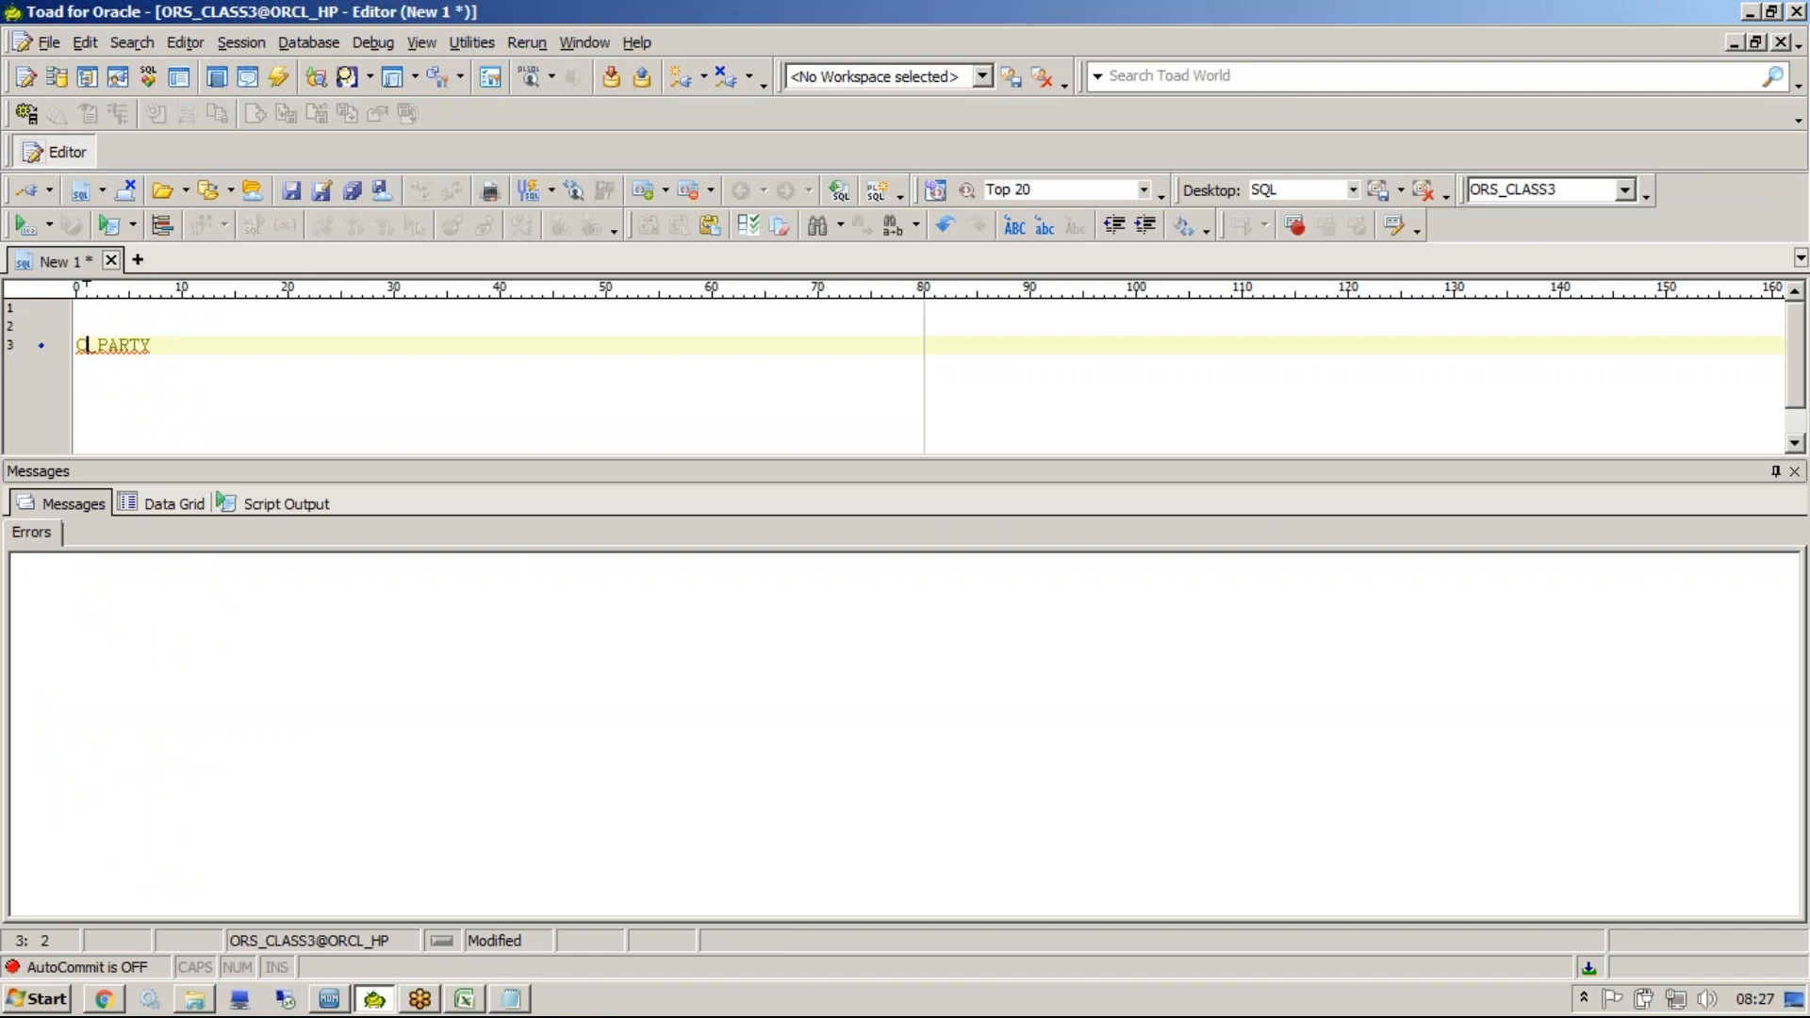
pyautogui.press('F4')
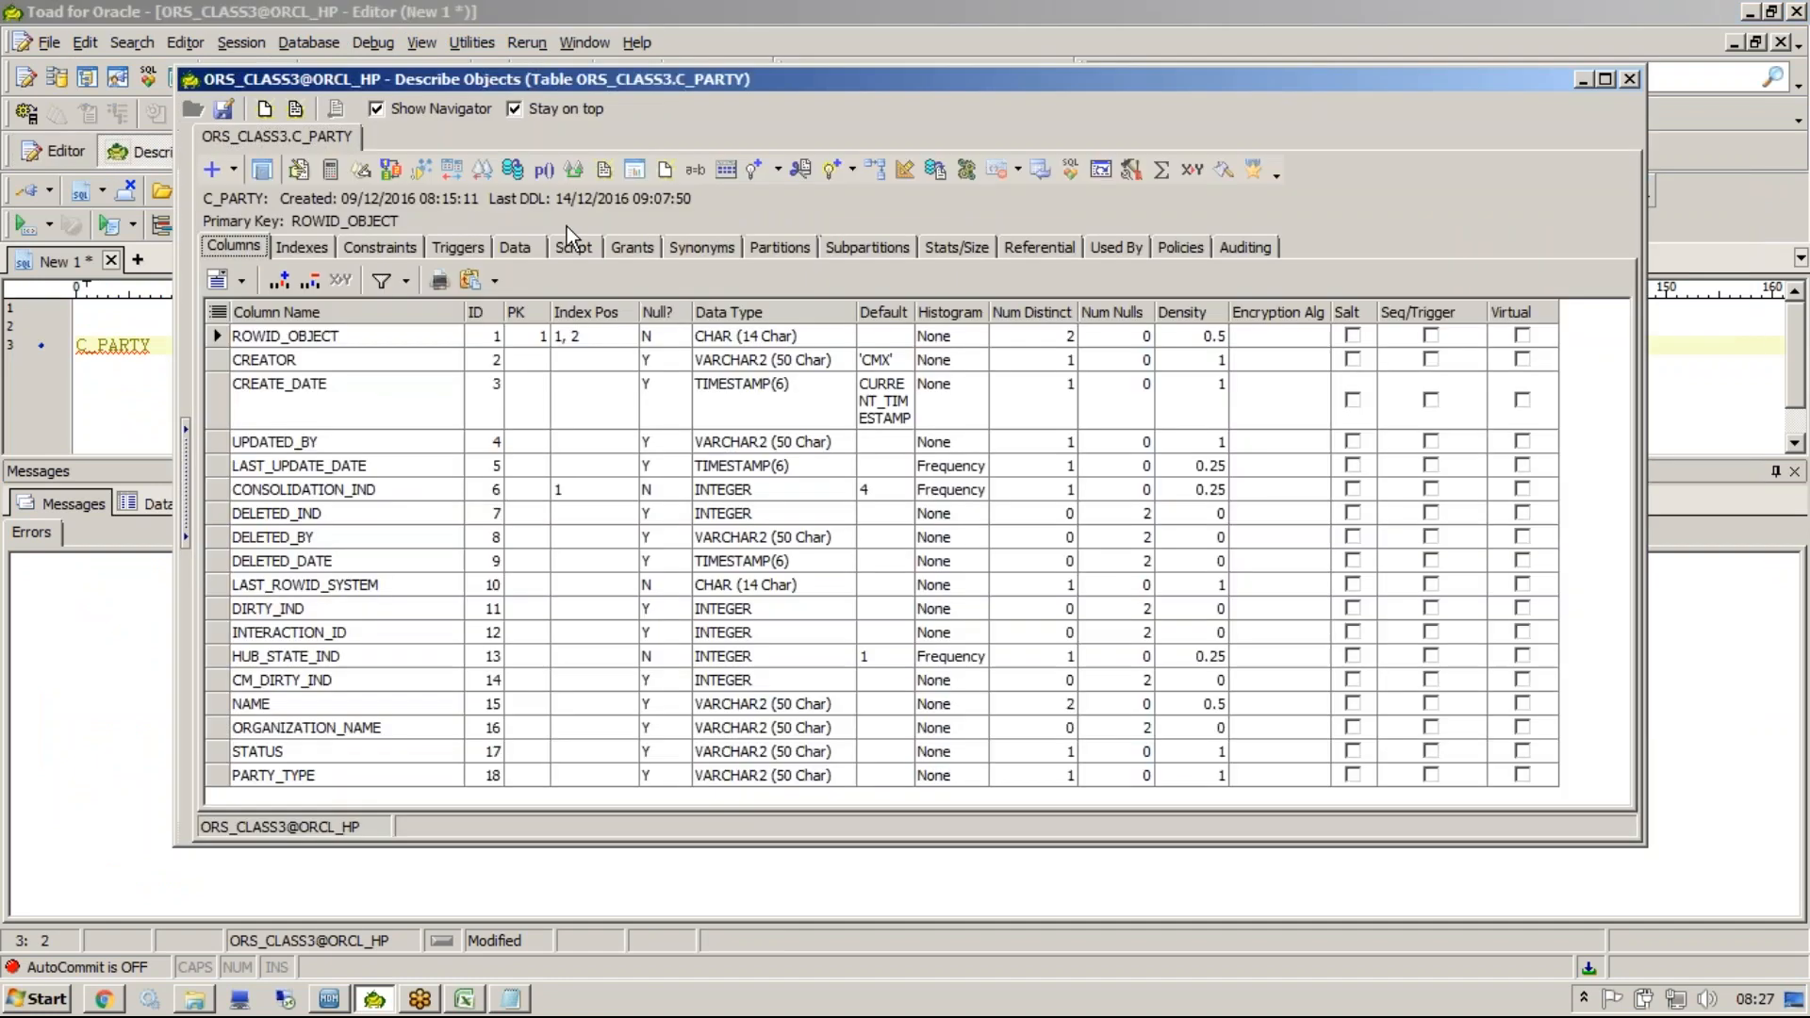
pyautogui.click(541, 243)
pyautogui.moveTo(762, 768); pyautogui.dragTo(1270, 771)
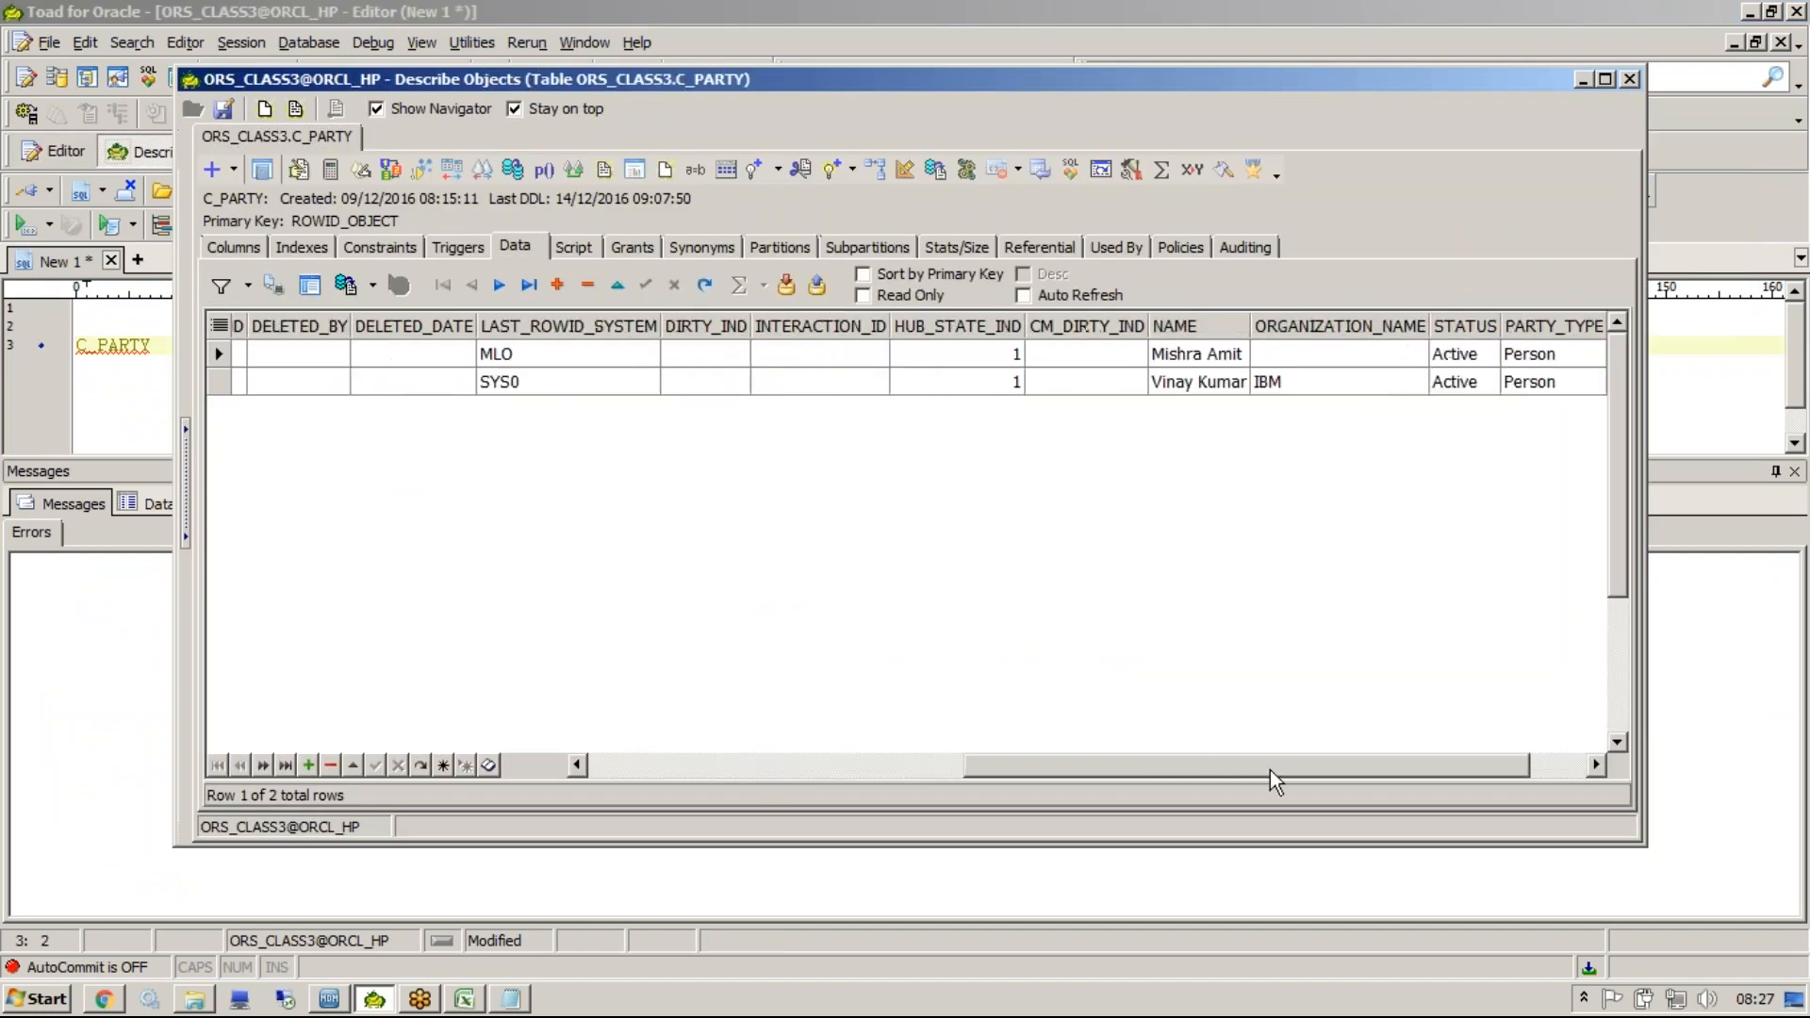
pyautogui.click(1289, 390)
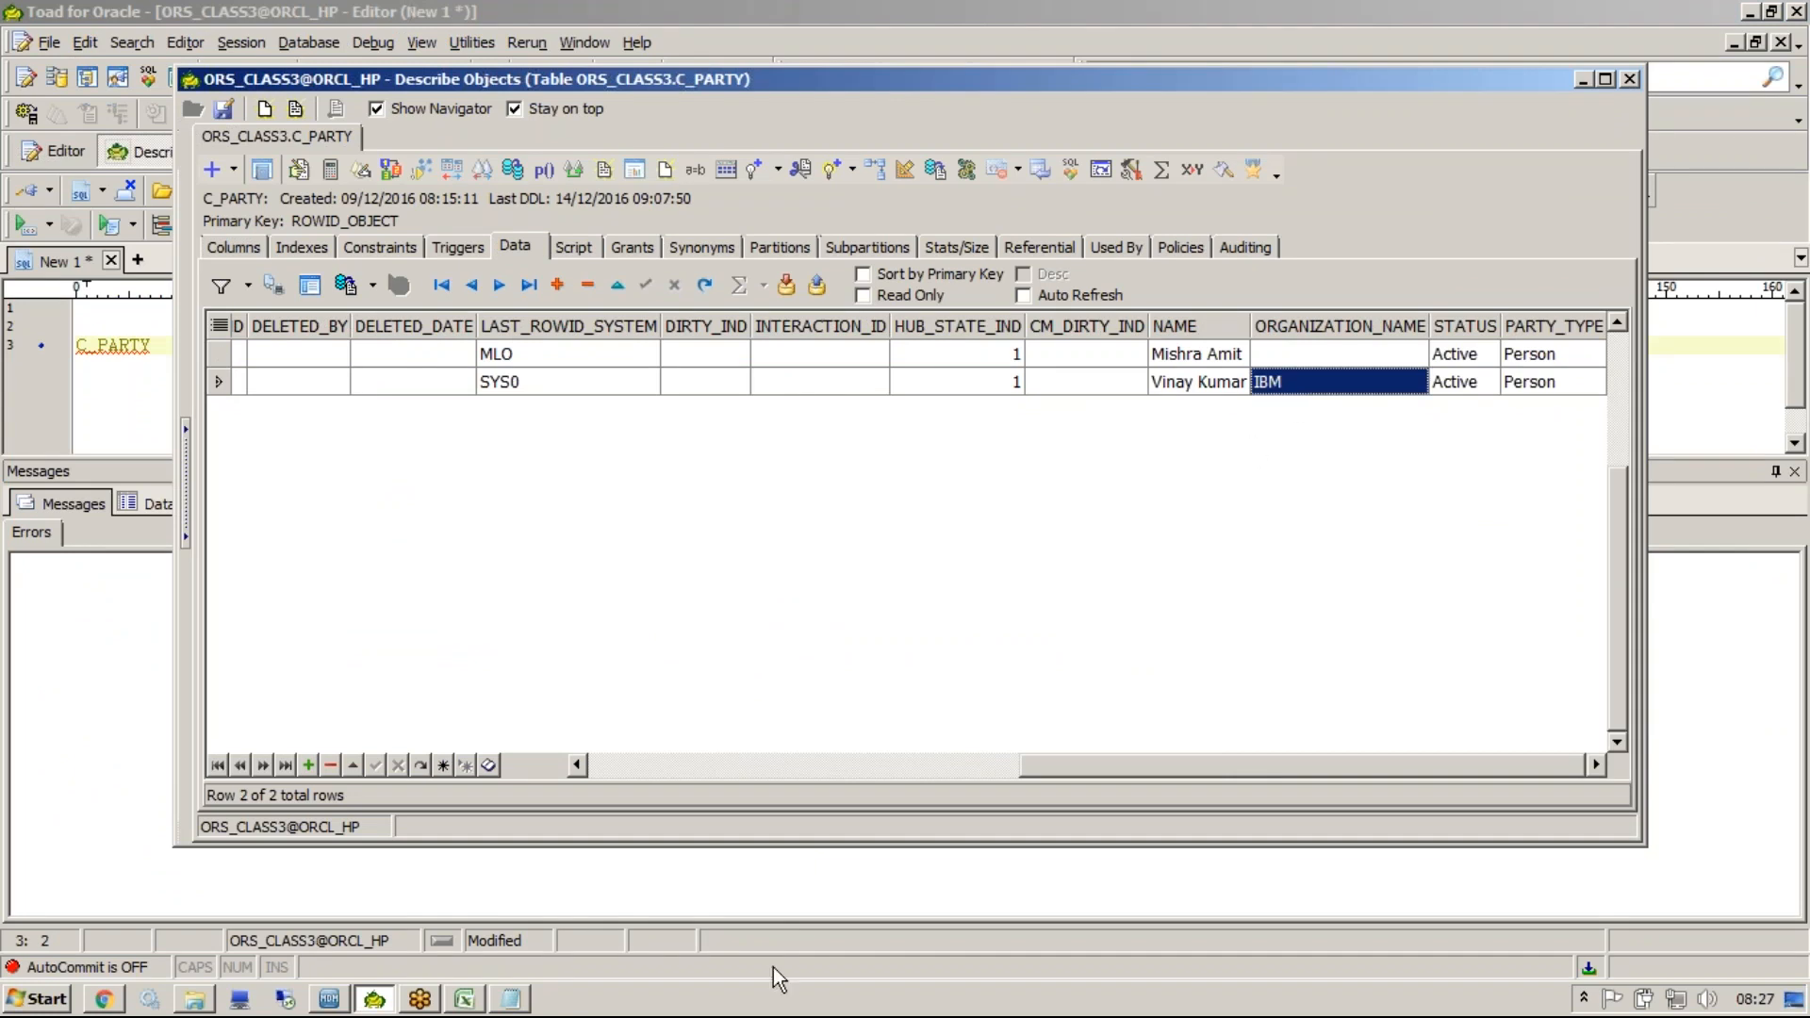
# Back in the Hub Console, add a new PARTY record with a person's name and confirm it.
pyautogui.click(329, 999)
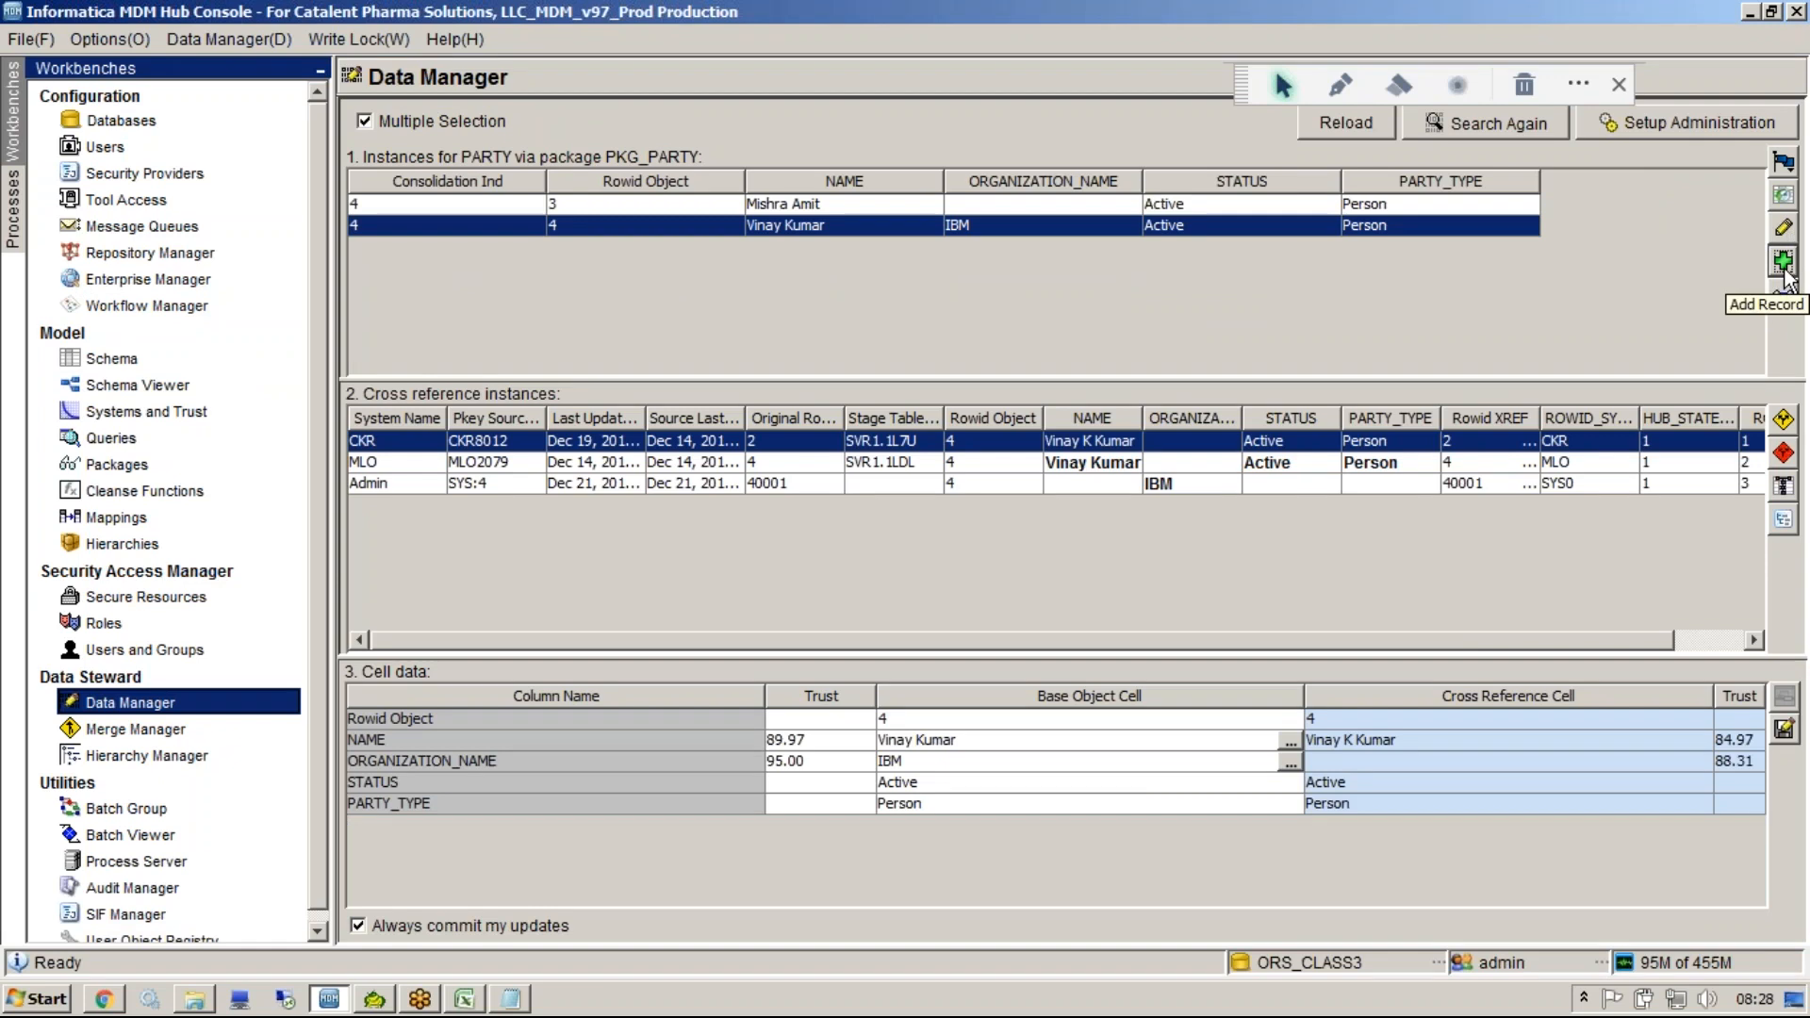
pyautogui.click(1782, 264)
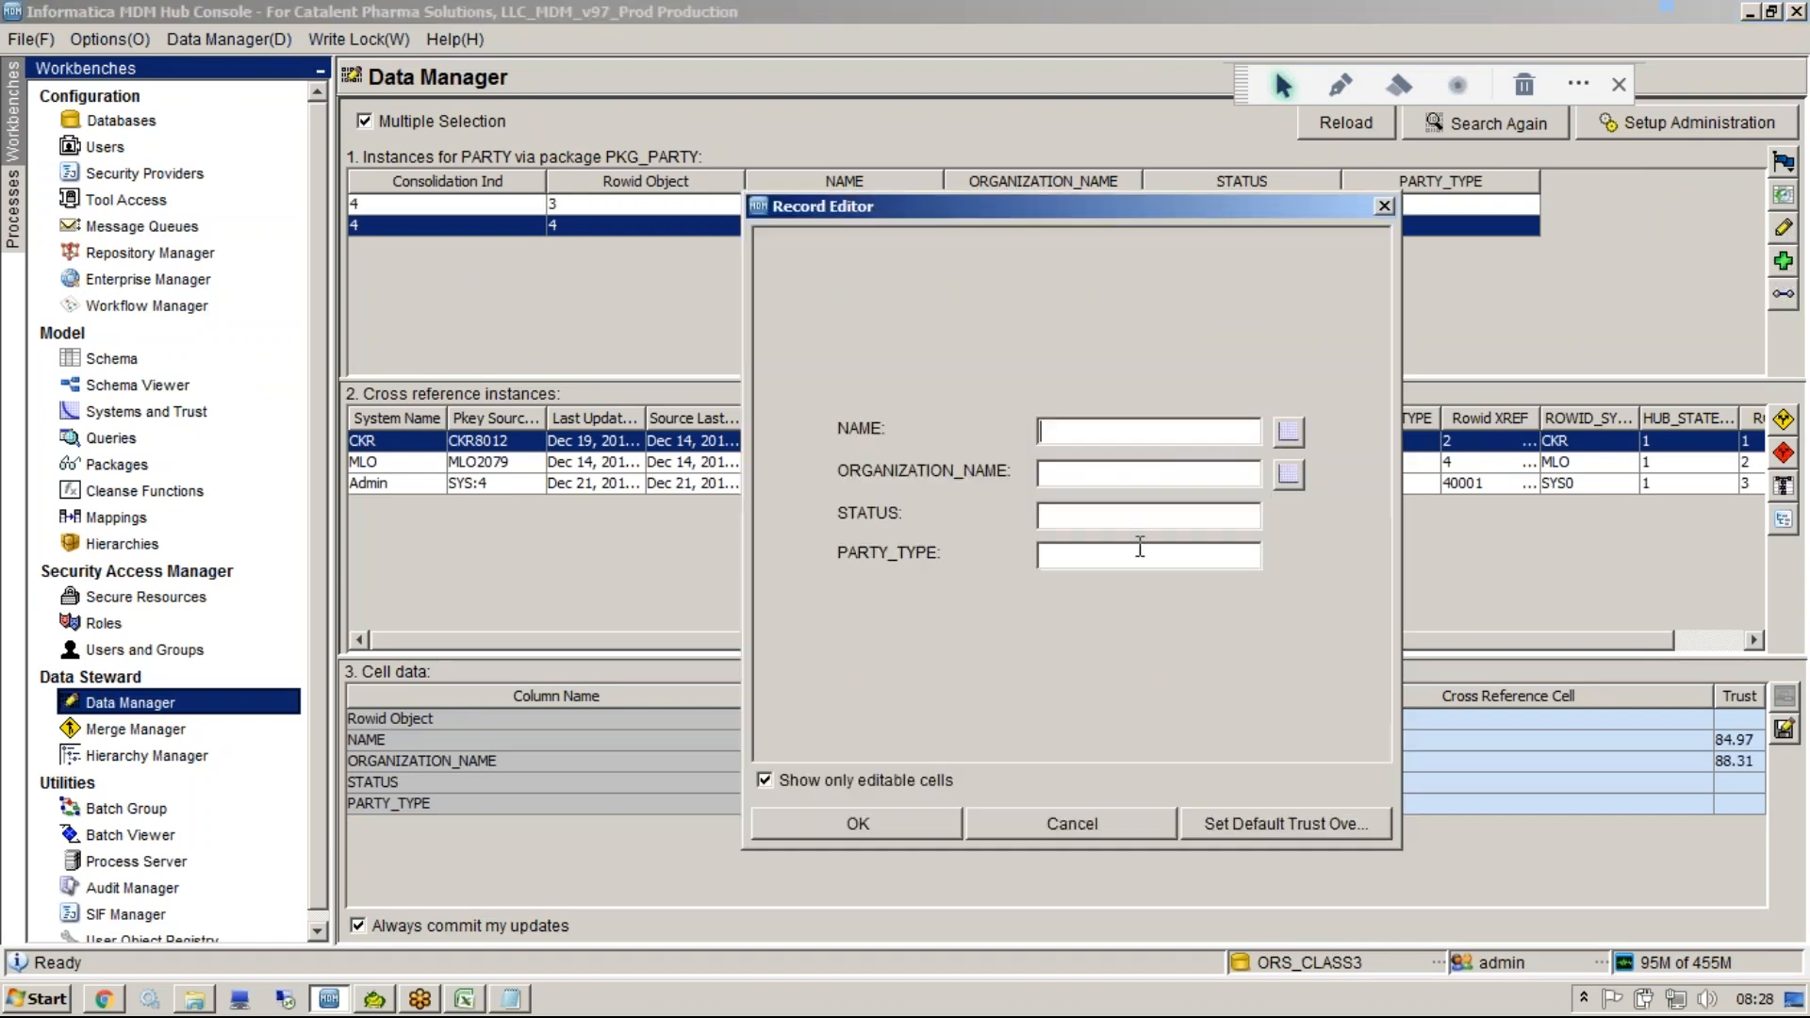
pyautogui.write('Sunil DM')
pyautogui.click(1101, 518)
pyautogui.click(900, 810)
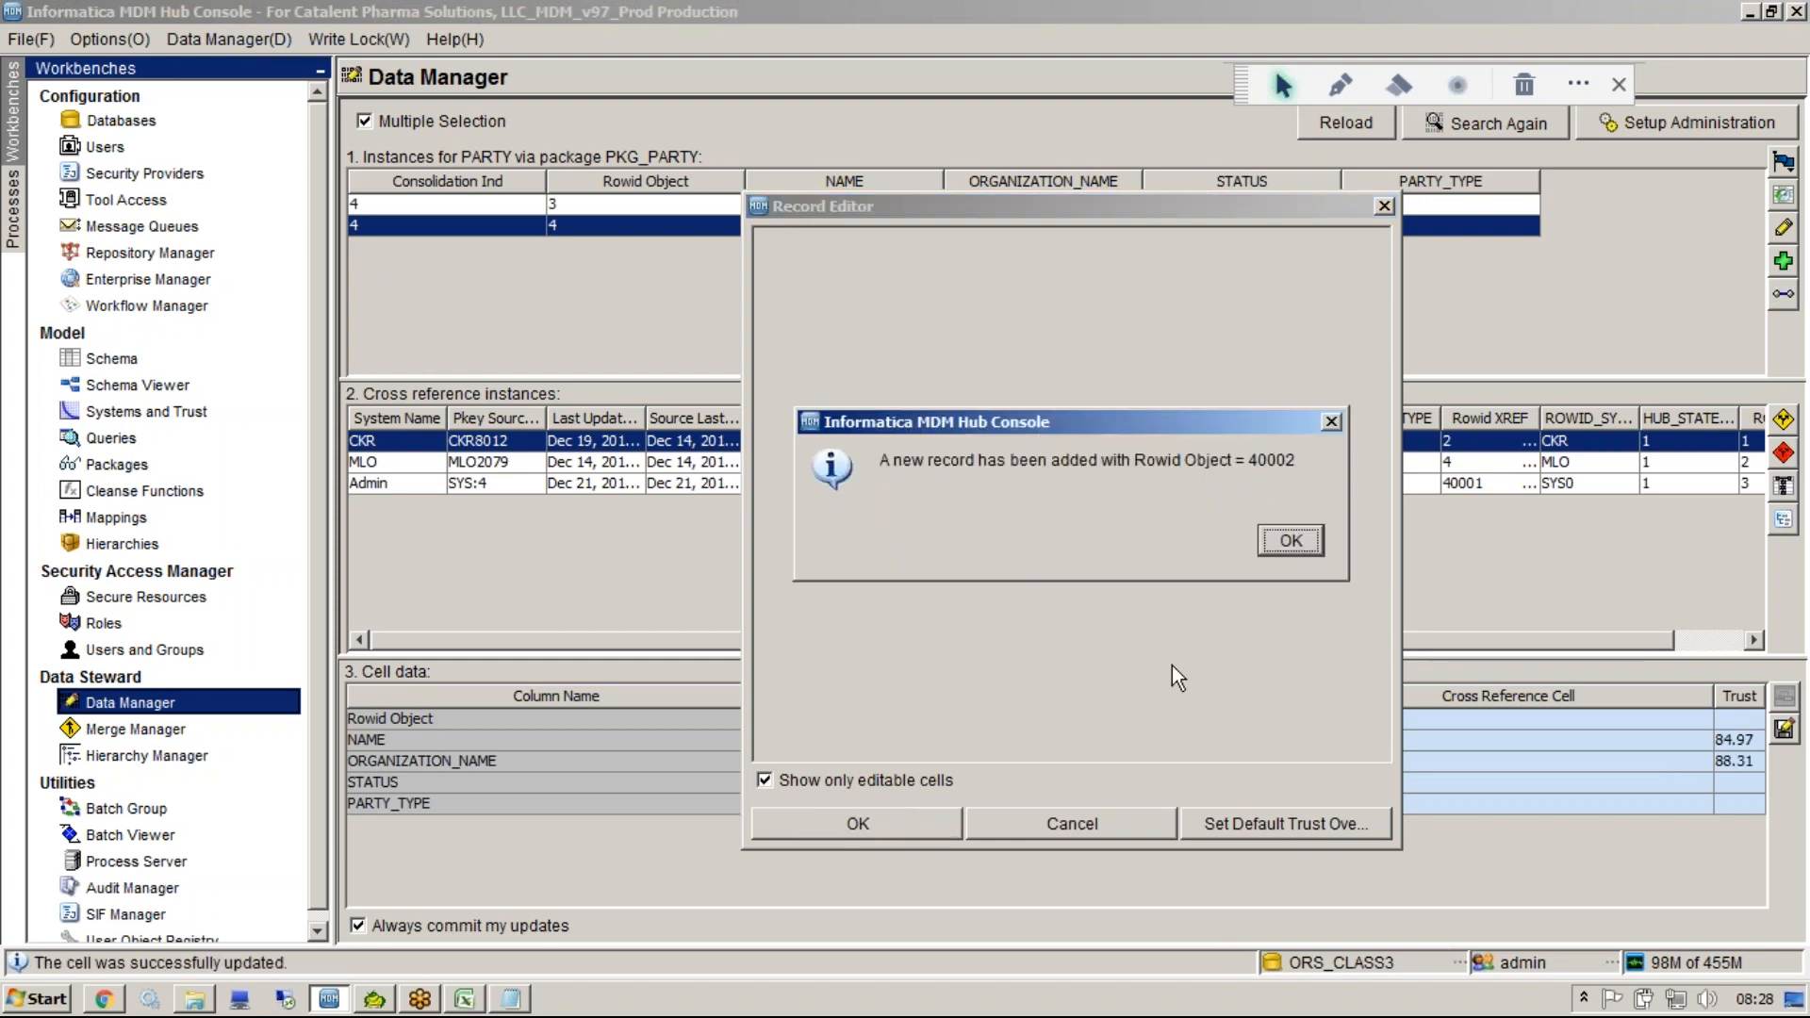
pyautogui.click(1271, 540)
# Refresh the C_PARTY data in Toad and examine the newly added row's columns.
pyautogui.click(374, 999)
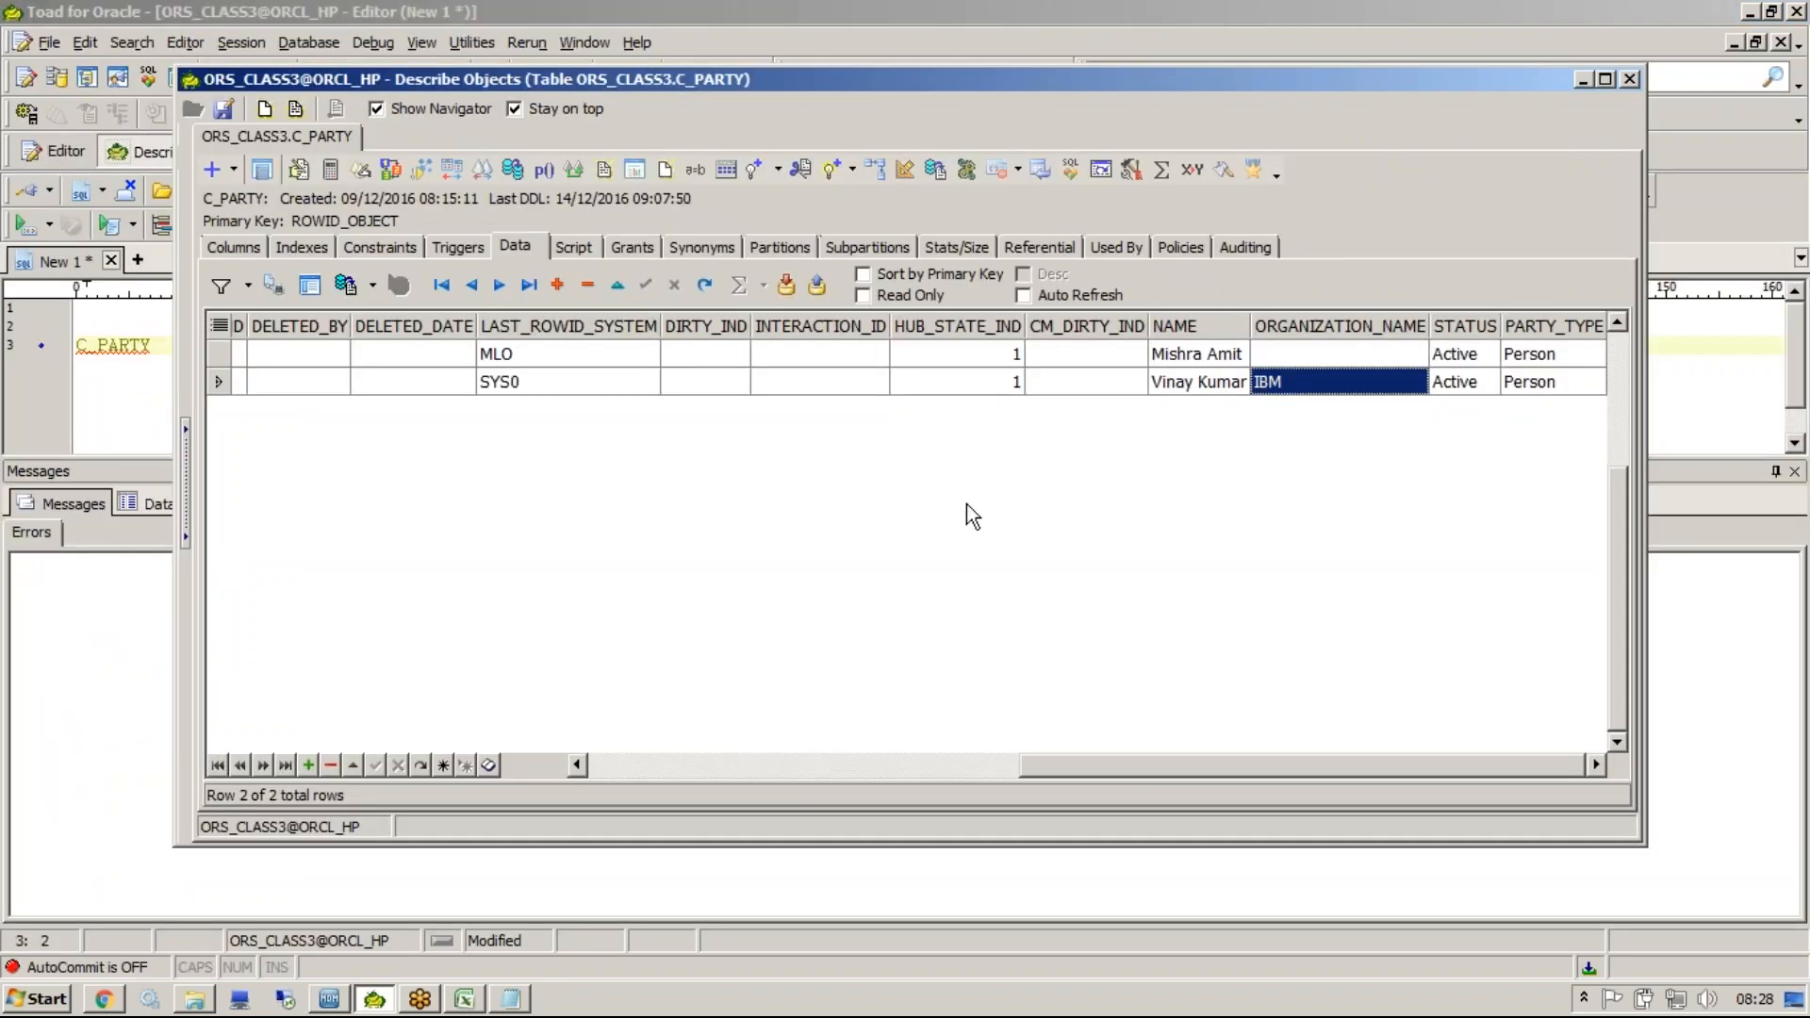
pyautogui.press('F5')
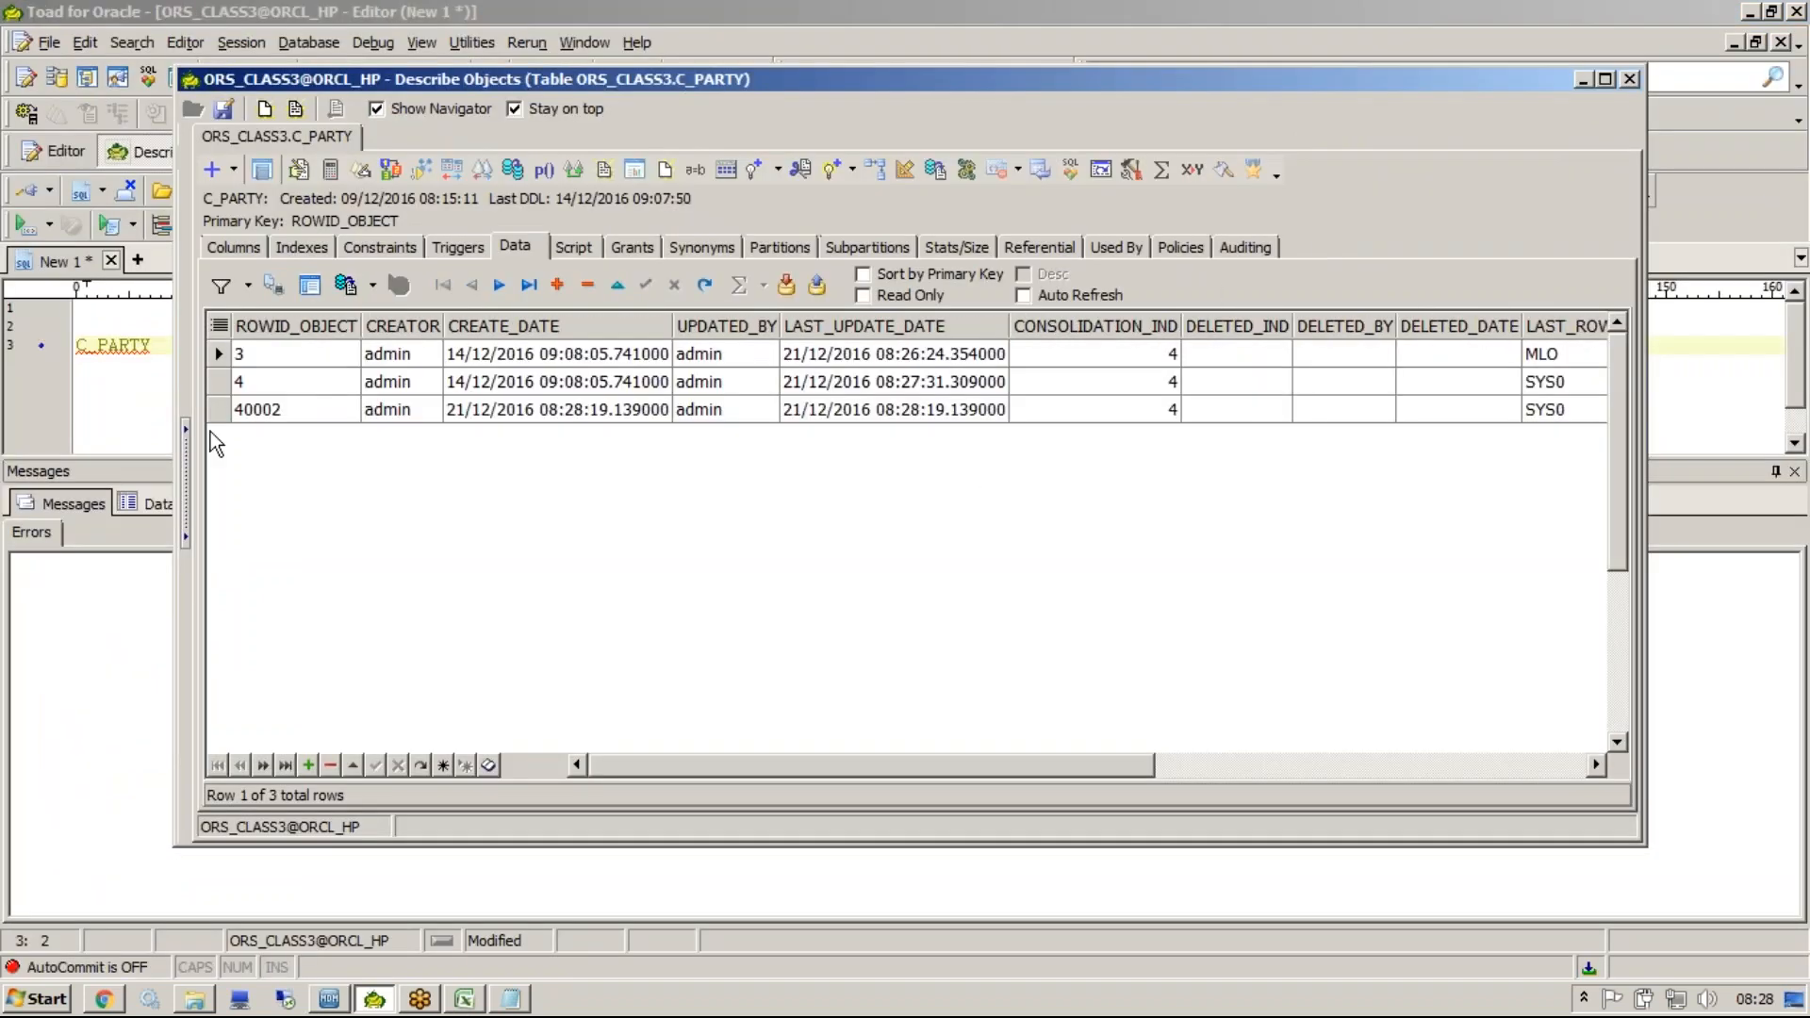
pyautogui.click(264, 415)
pyautogui.press('Tab')
pyautogui.press('Tab')
pyautogui.press('Tab')
pyautogui.press('Tab')
pyautogui.press('Tab')
pyautogui.press('Tab')
pyautogui.press('Tab')
pyautogui.press('Tab')
pyautogui.press('Tab')
pyautogui.press('Tab')
pyautogui.press('Tab')
pyautogui.press('Tab')
pyautogui.press('Tab')
pyautogui.press('Tab')
pyautogui.press('Tab')
pyautogui.press('Tab')
pyautogui.press('Tab')
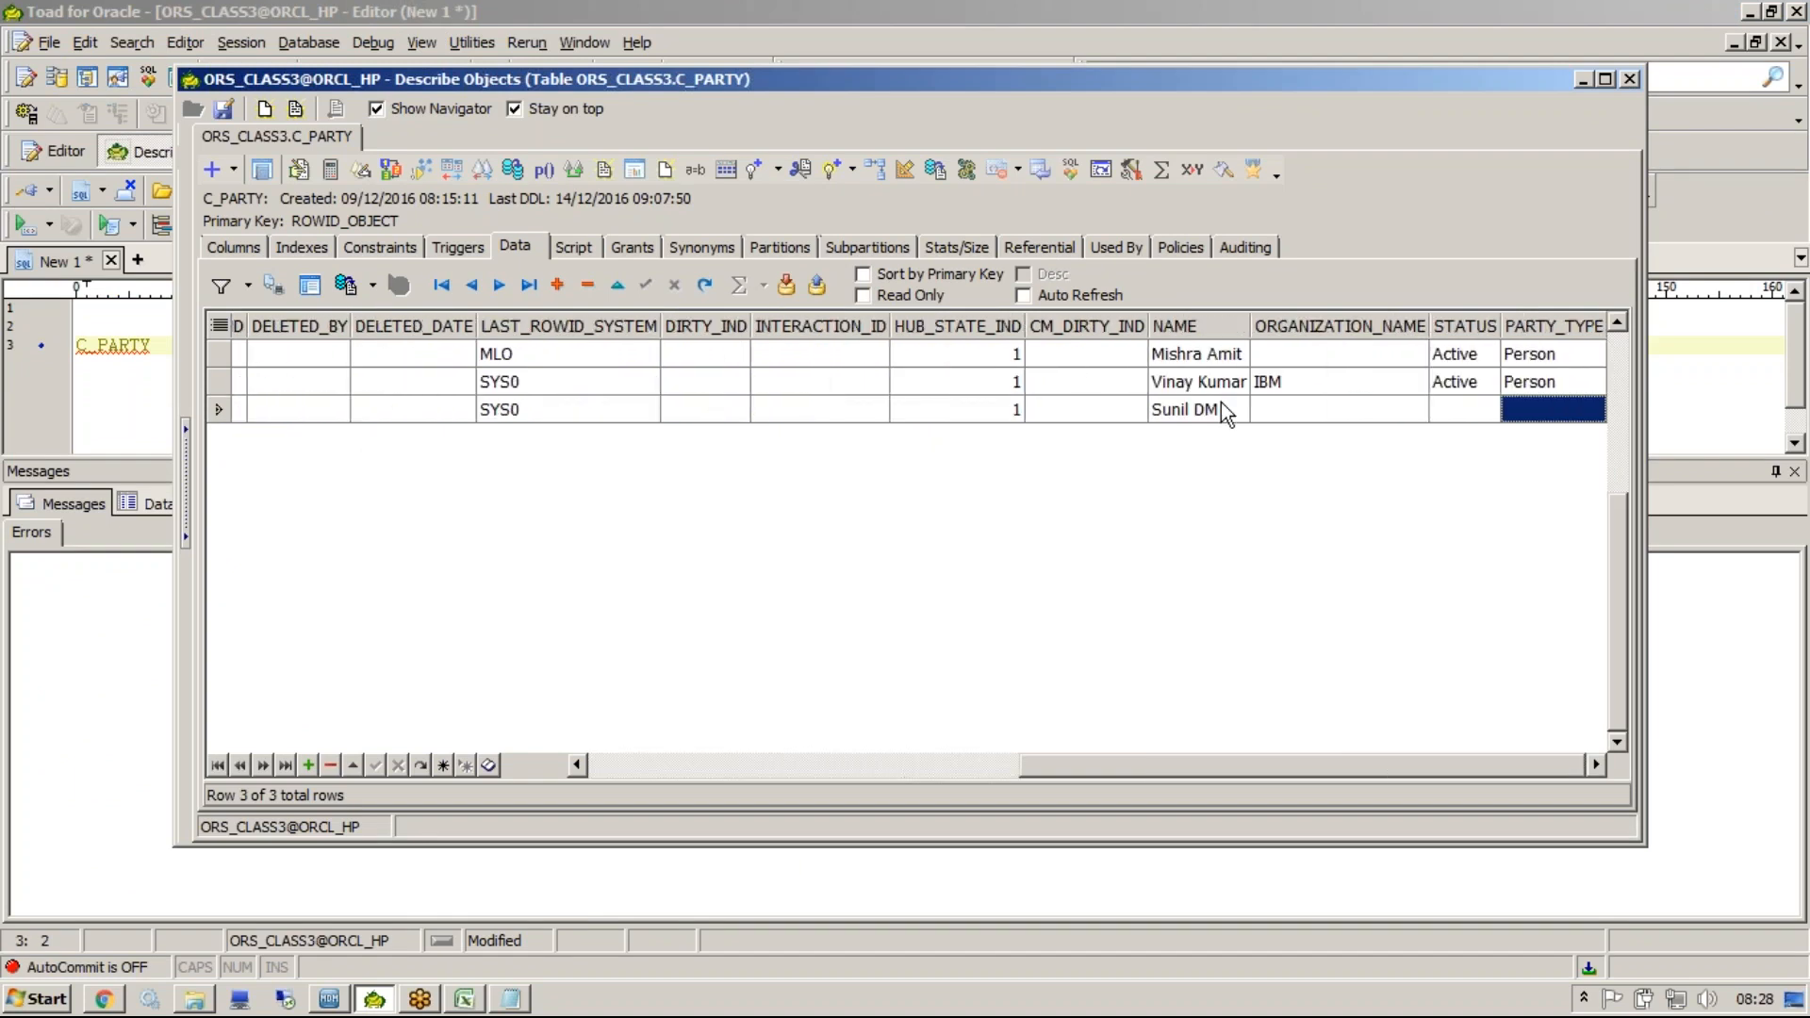
pyautogui.click(1219, 407)
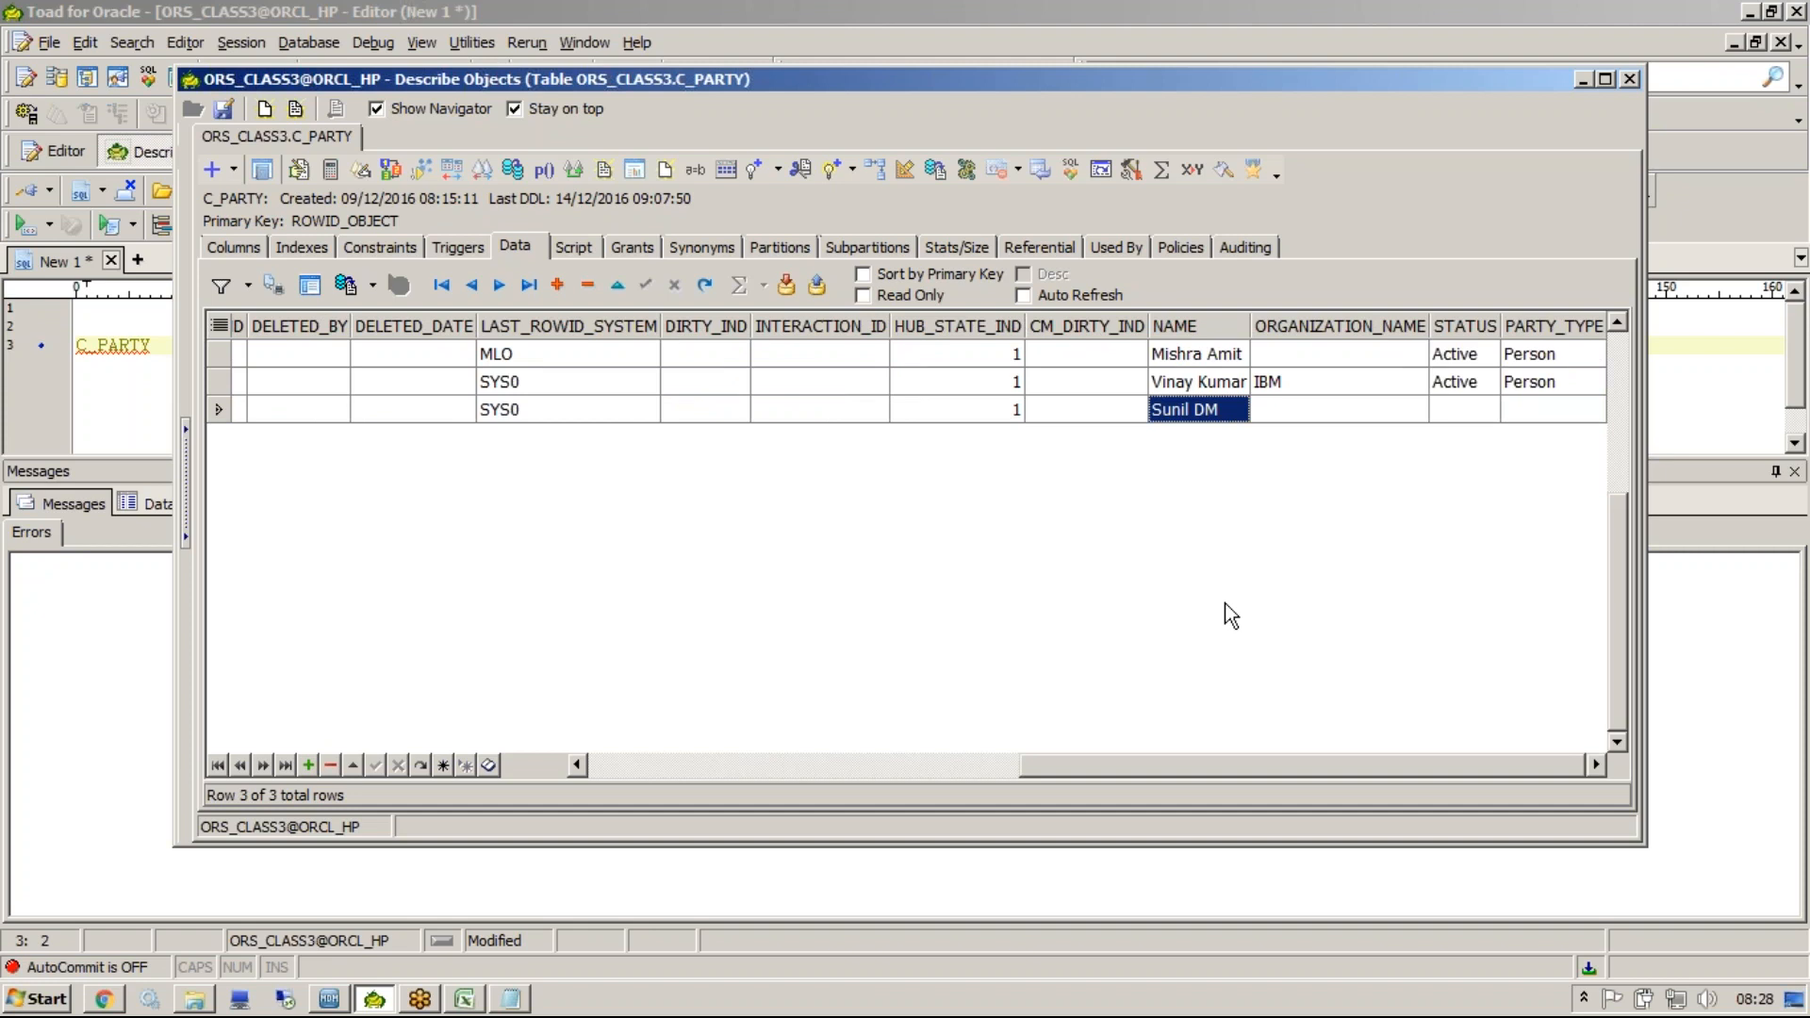
pyautogui.moveTo(1532, 414); pyautogui.dragTo(1196, 398)
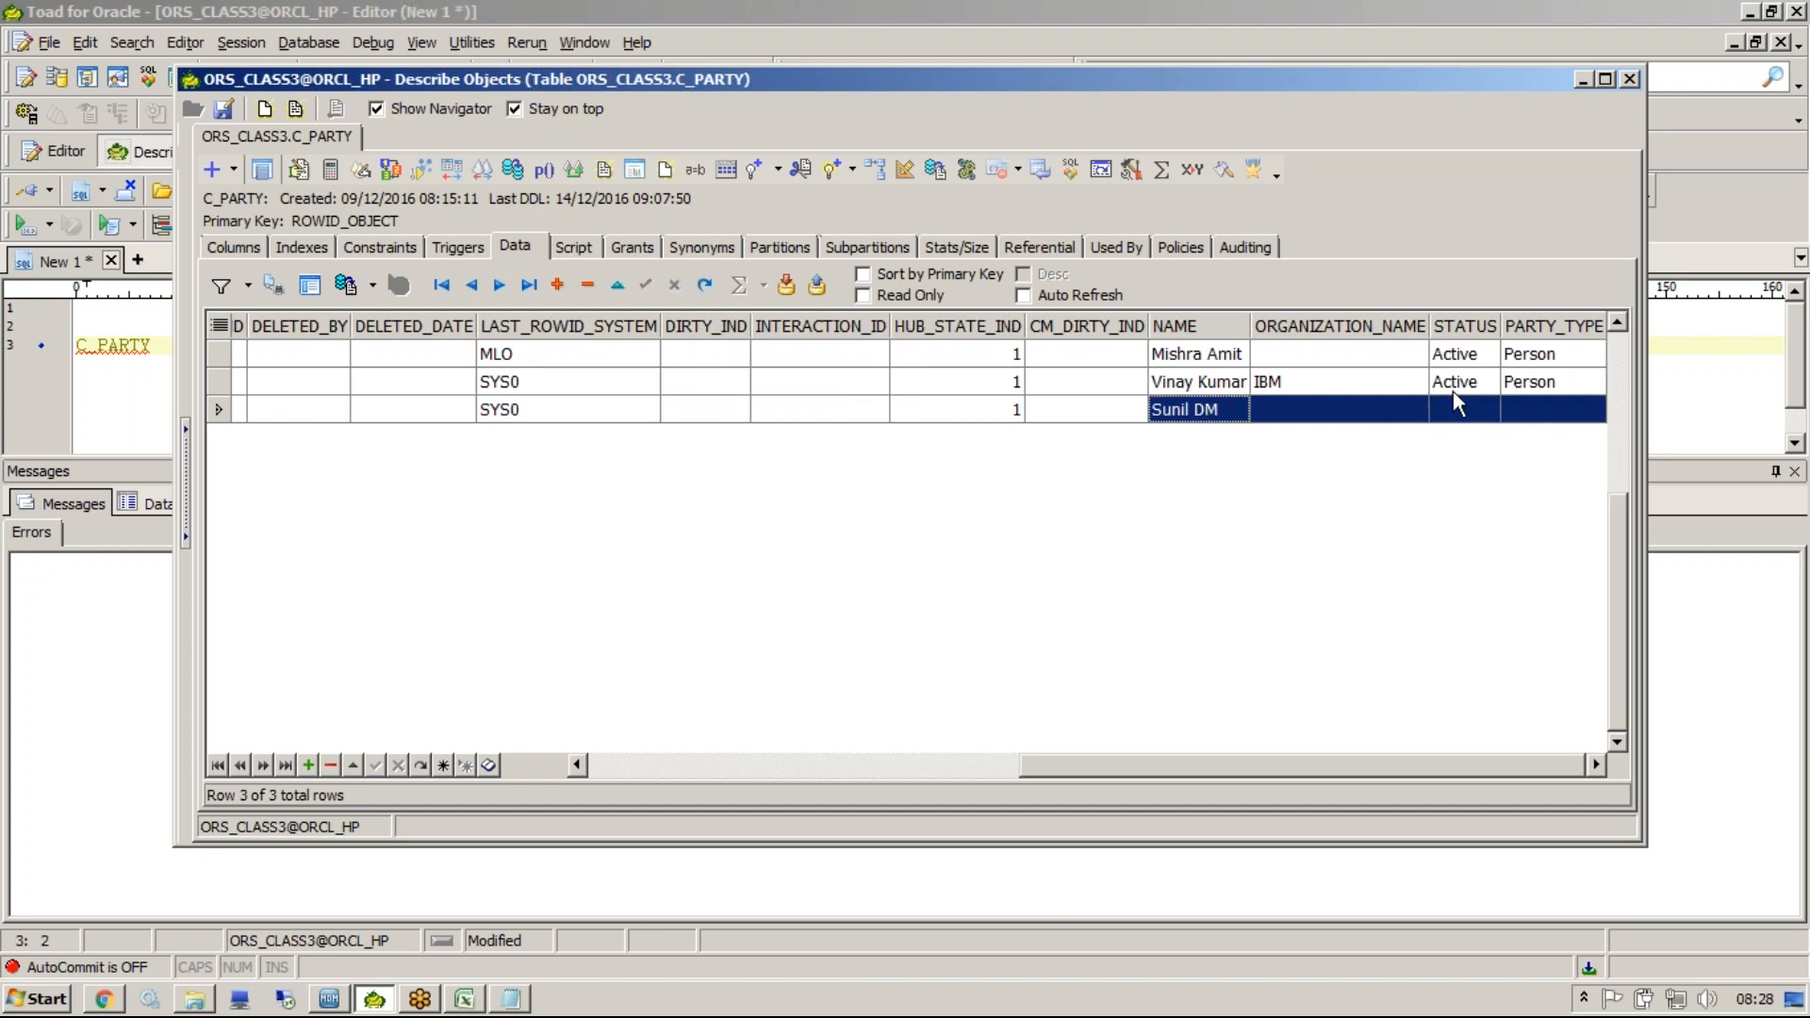
pyautogui.click(1461, 416)
pyautogui.click(1527, 411)
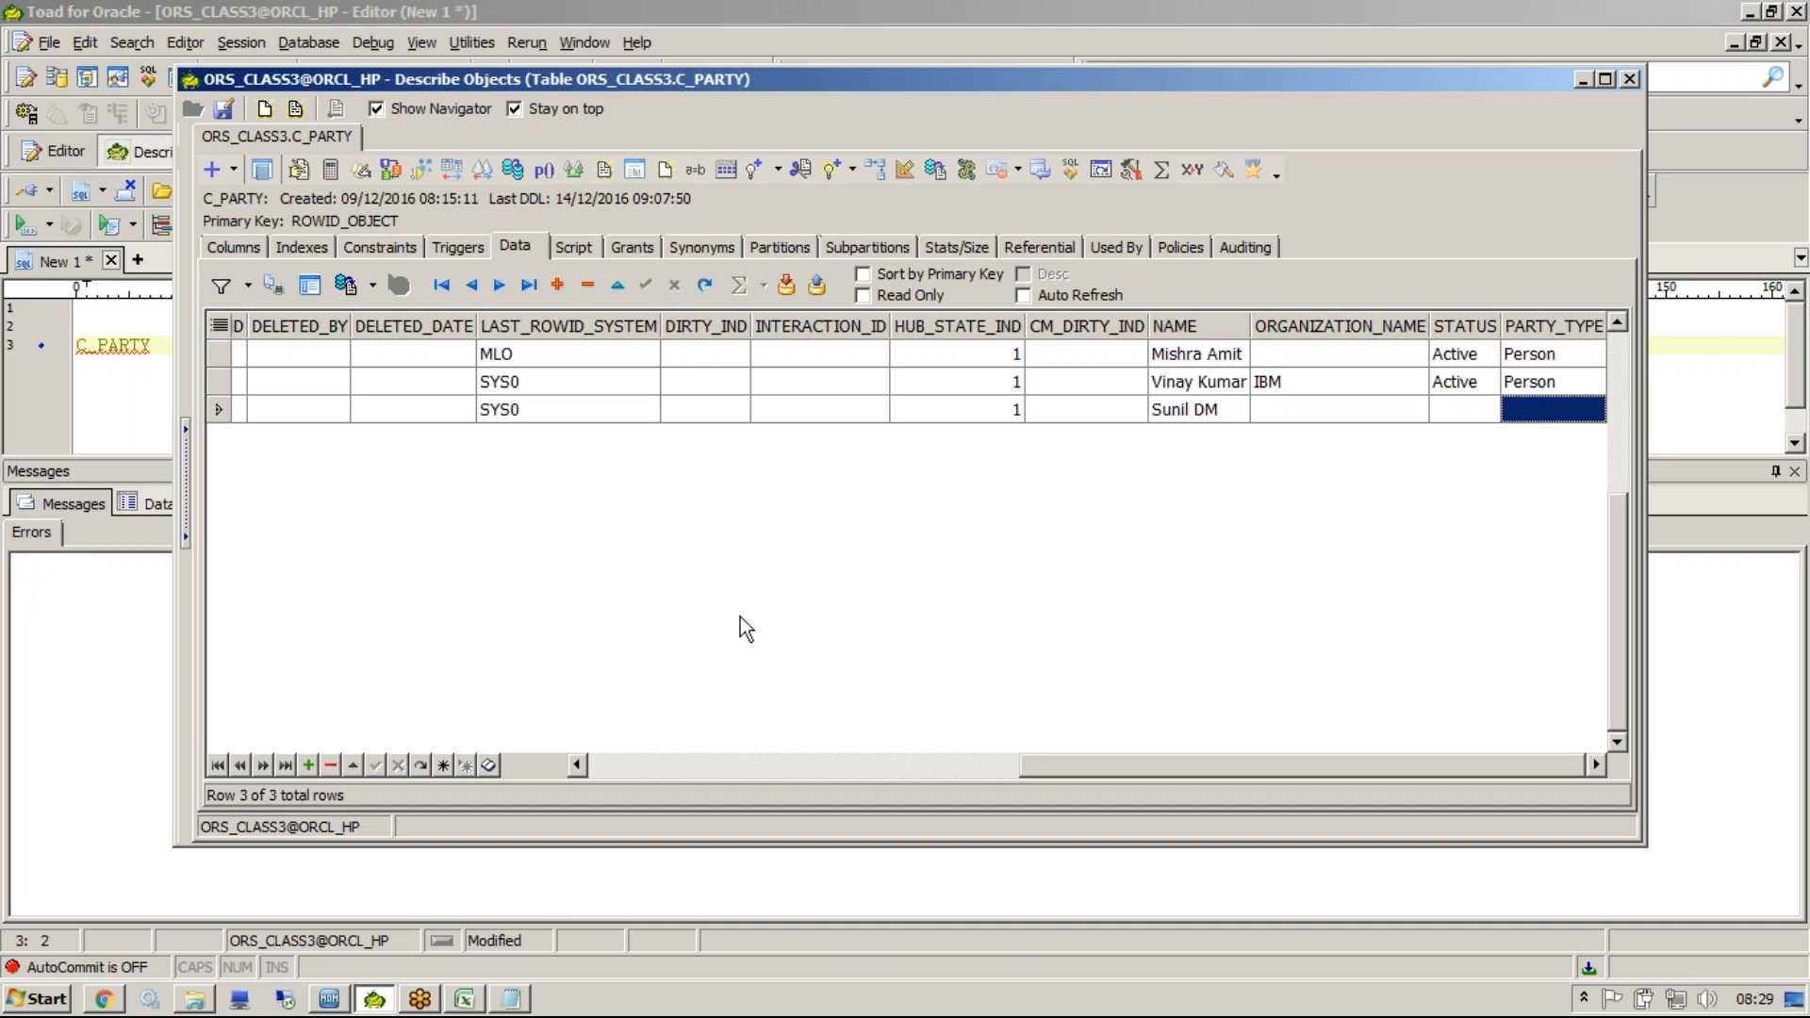
# Open the Relationship Viewer for the Rowid 4 record and browse its PKG_ADDR and PKG_CONTACTS packages.
pyautogui.click(329, 997)
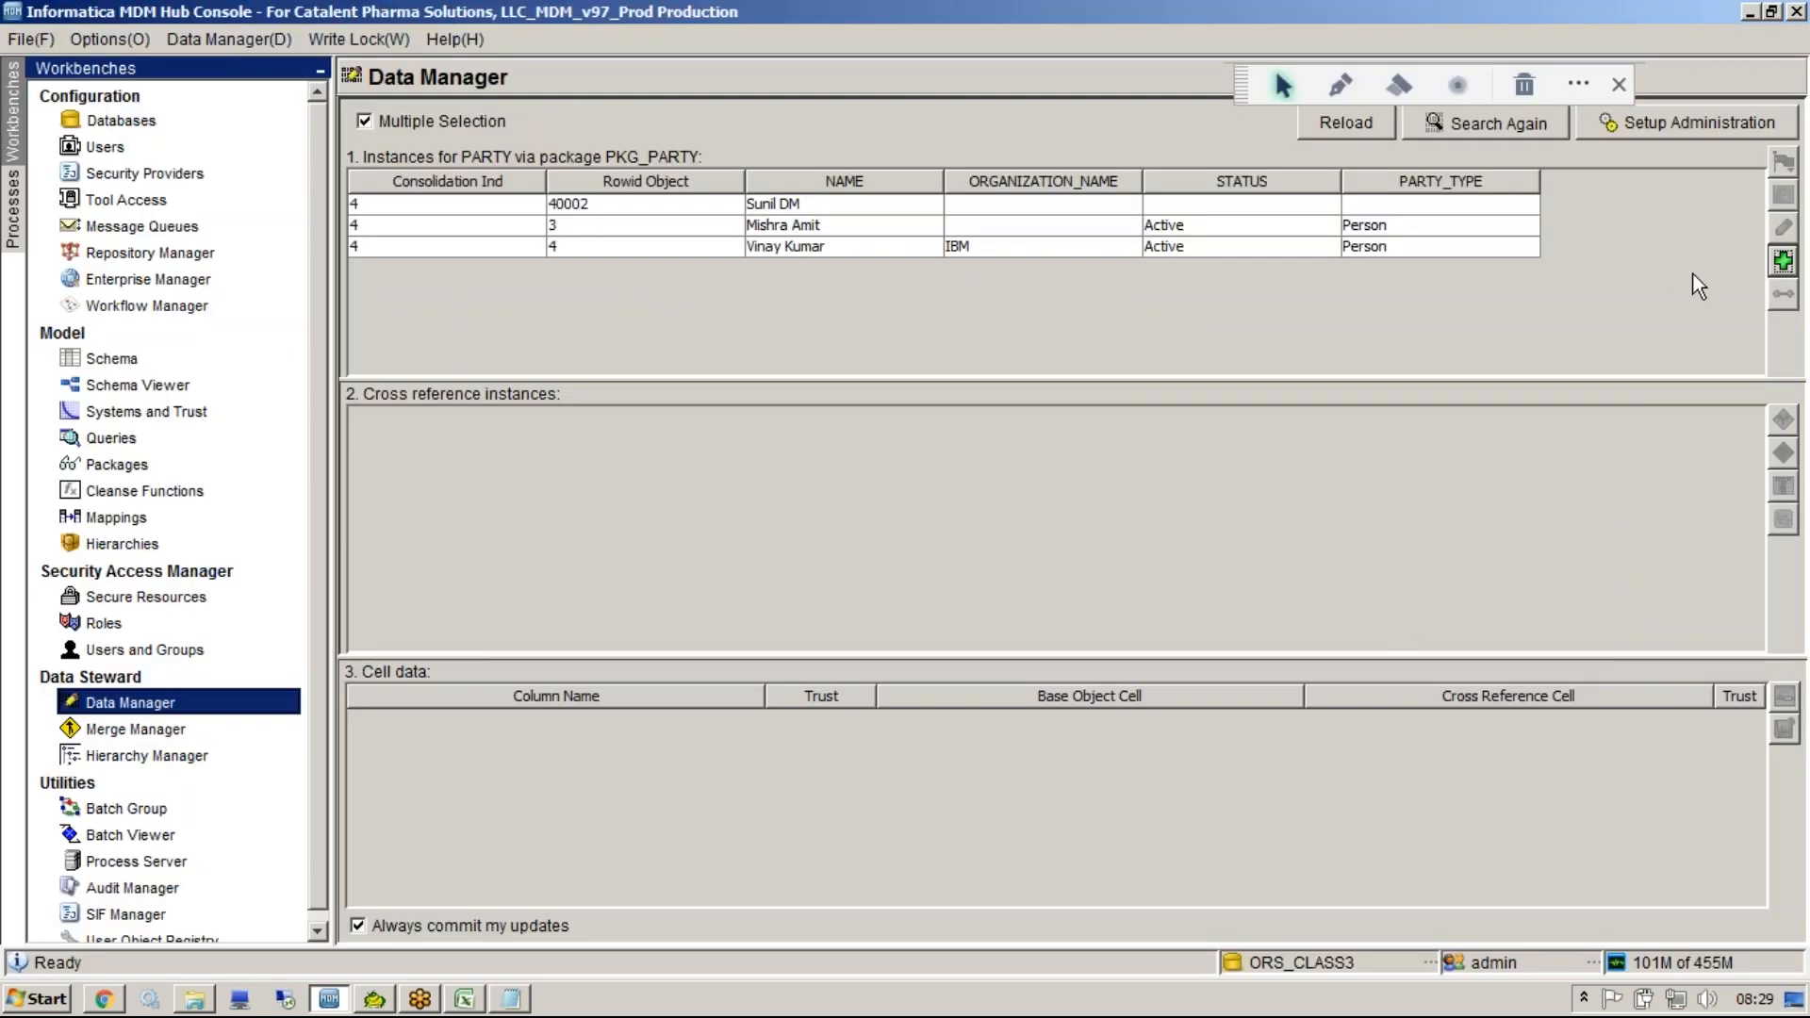
pyautogui.click(1517, 249)
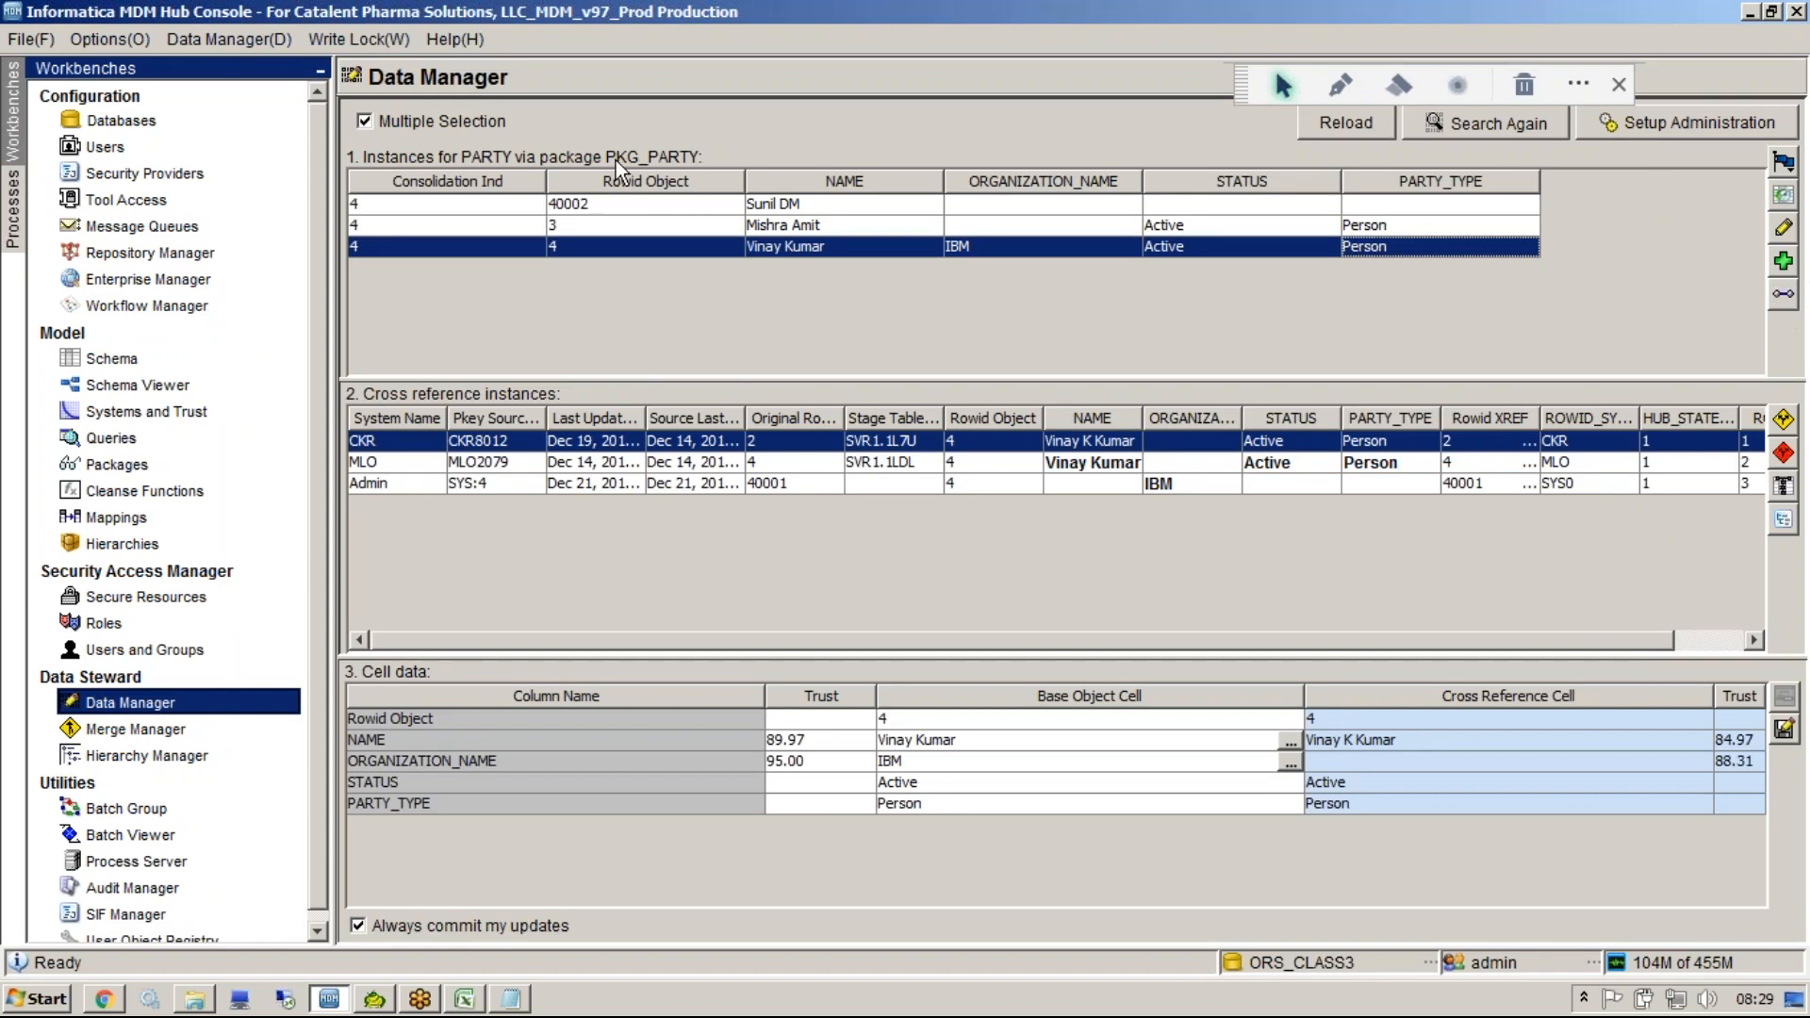
pyautogui.click(1783, 293)
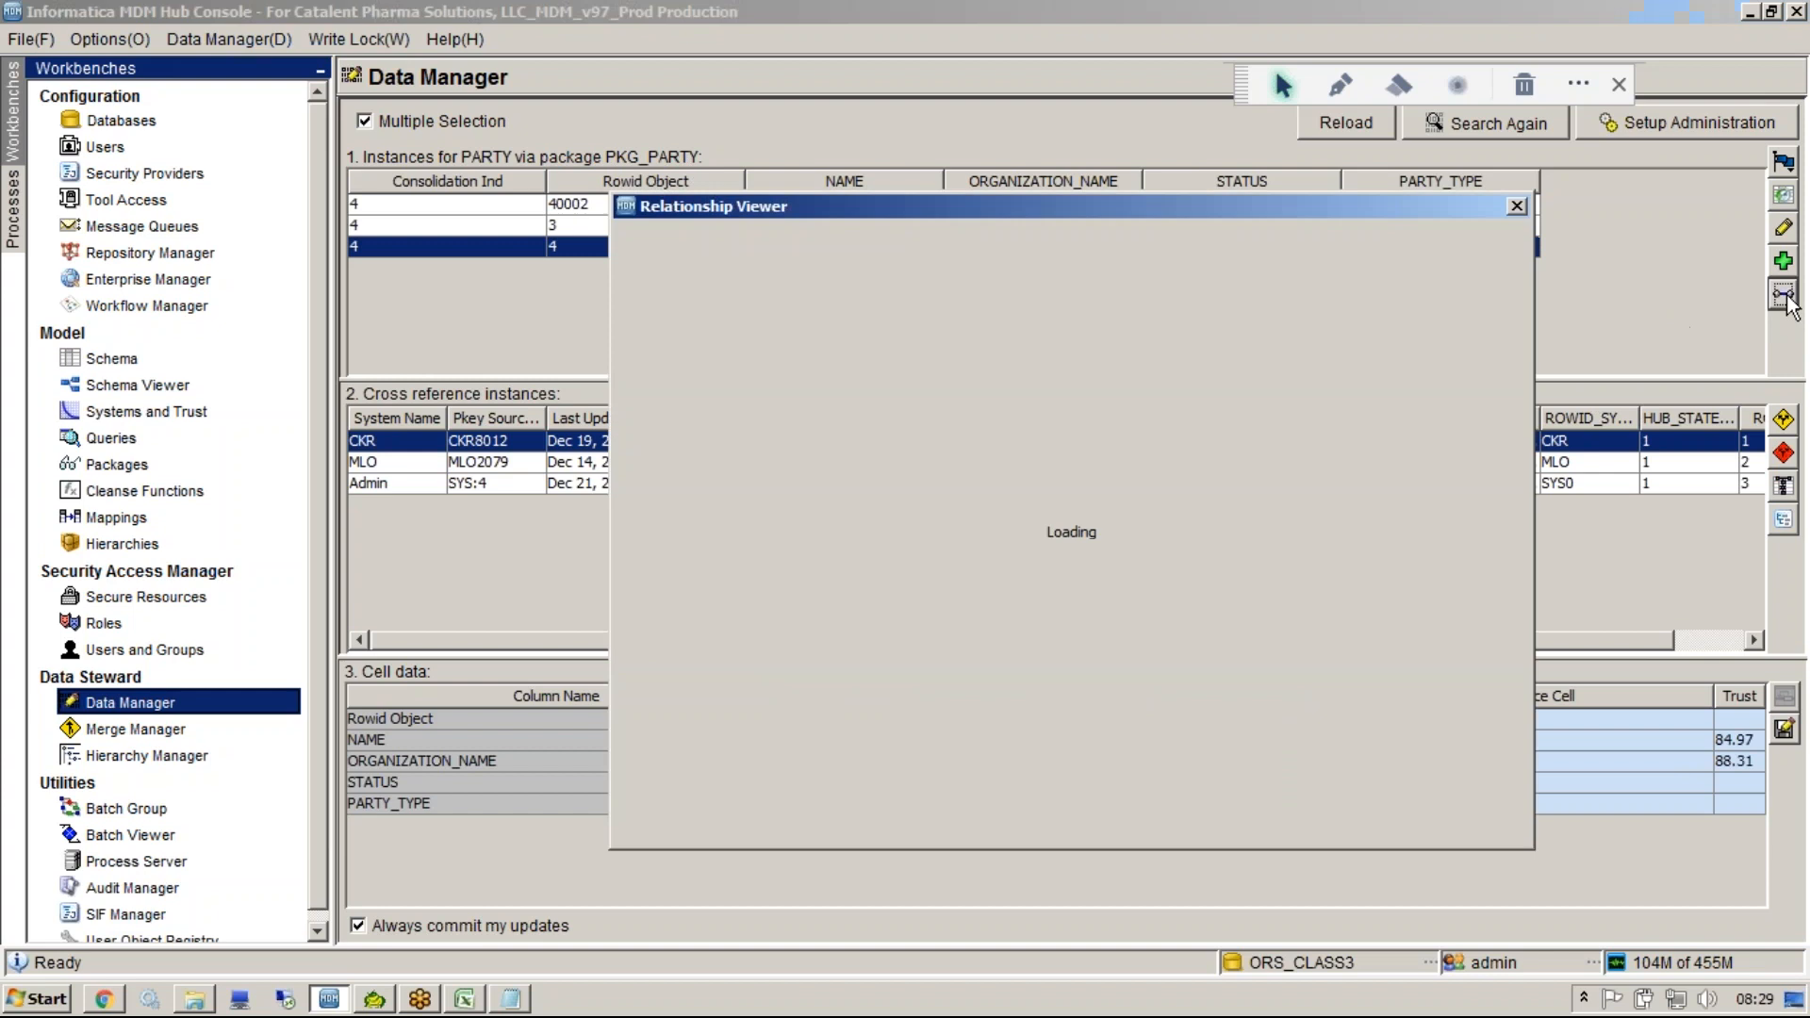
pyautogui.click(827, 242)
pyautogui.click(759, 283)
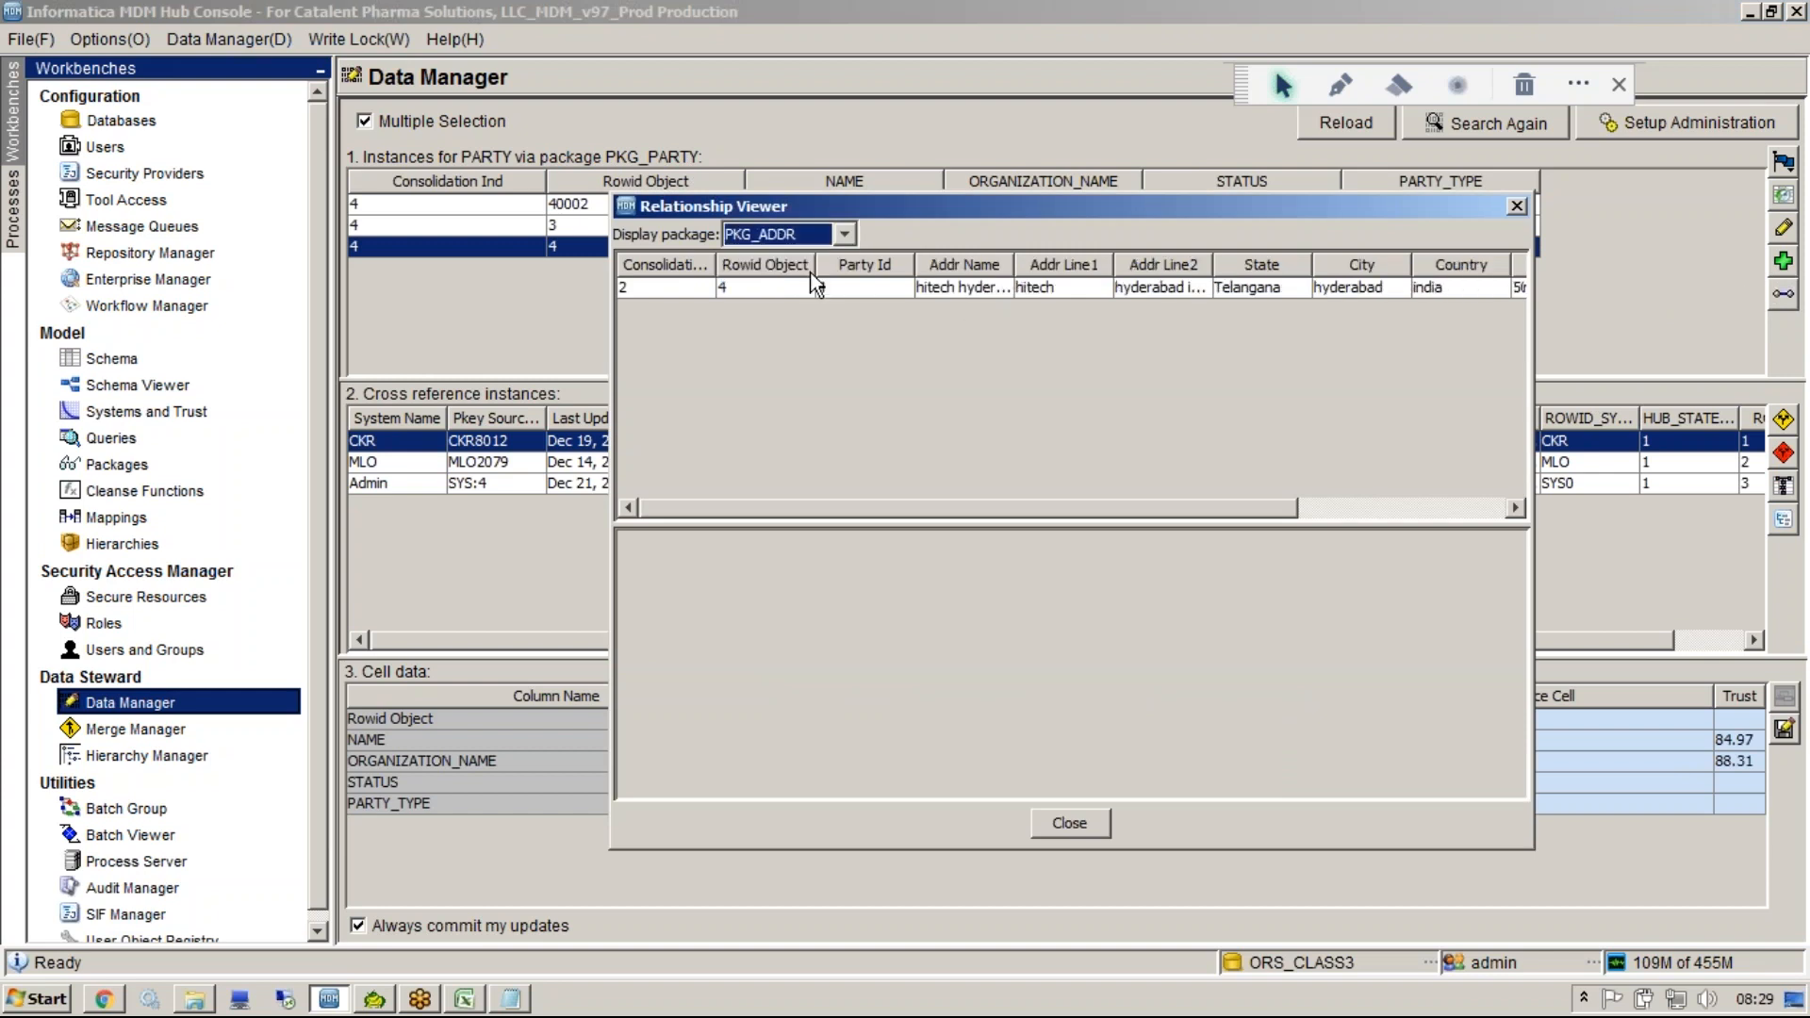
pyautogui.click(764, 286)
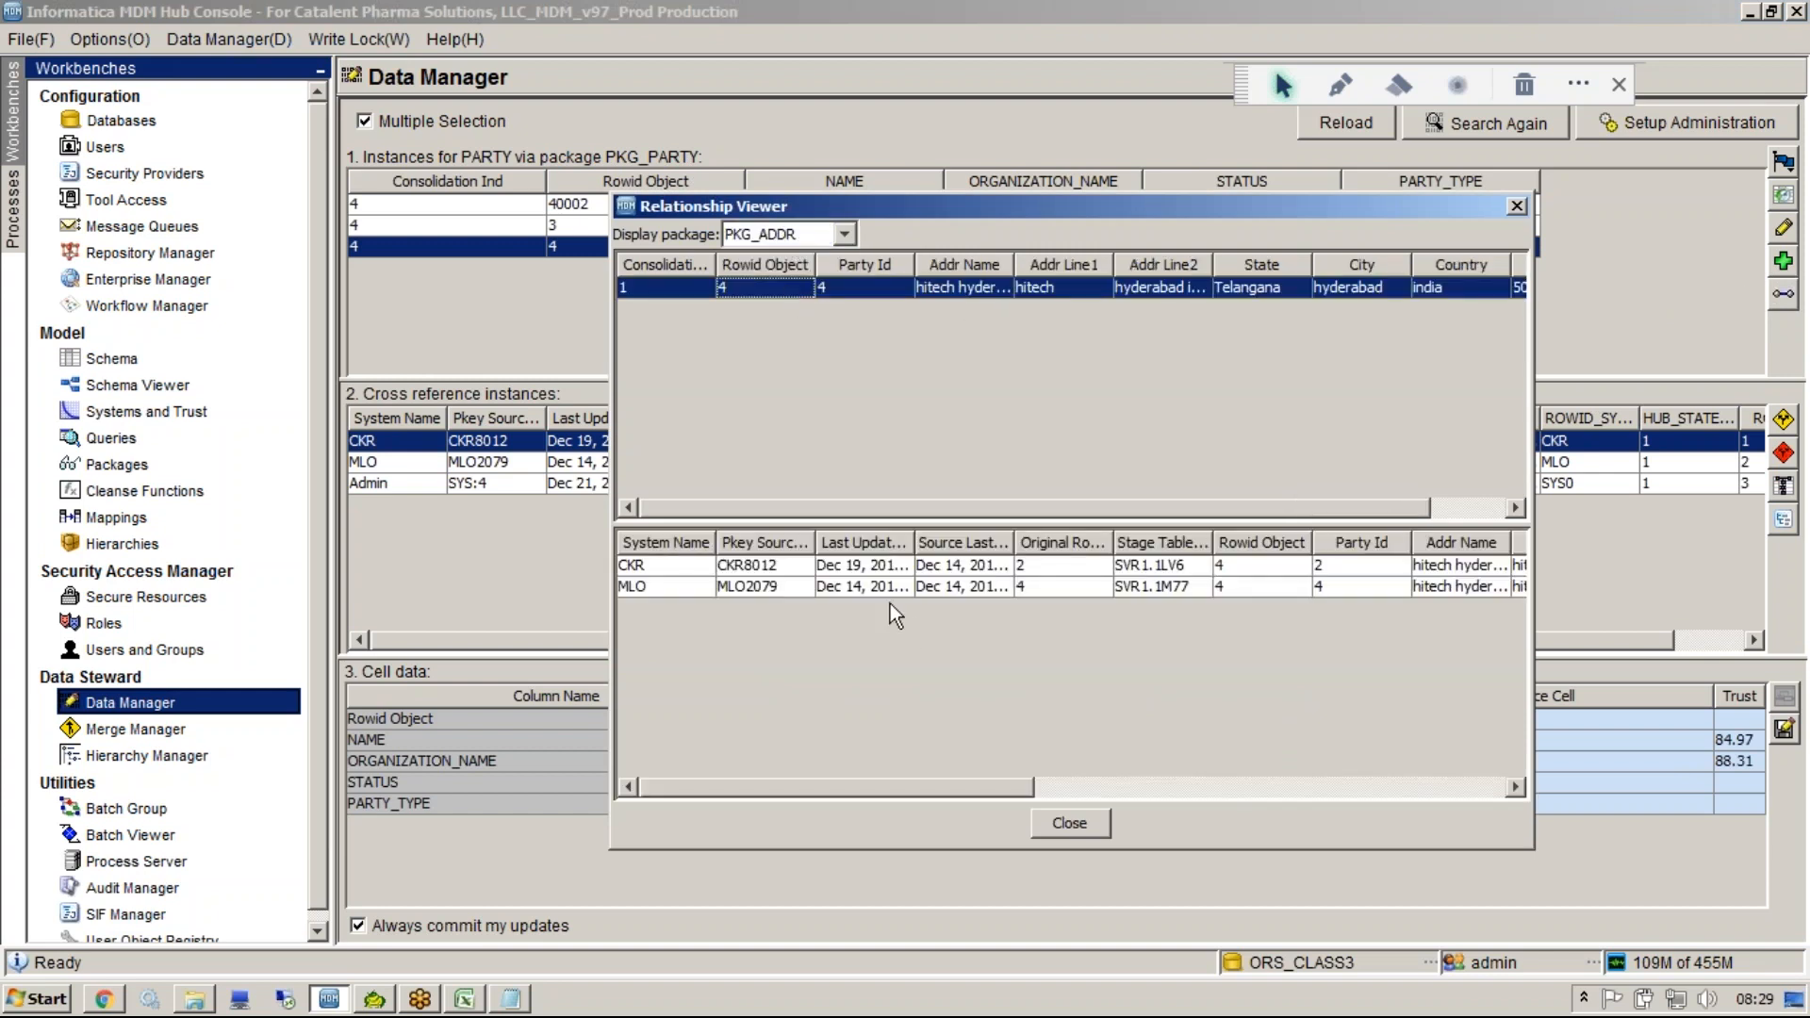
pyautogui.click(827, 234)
pyautogui.click(794, 268)
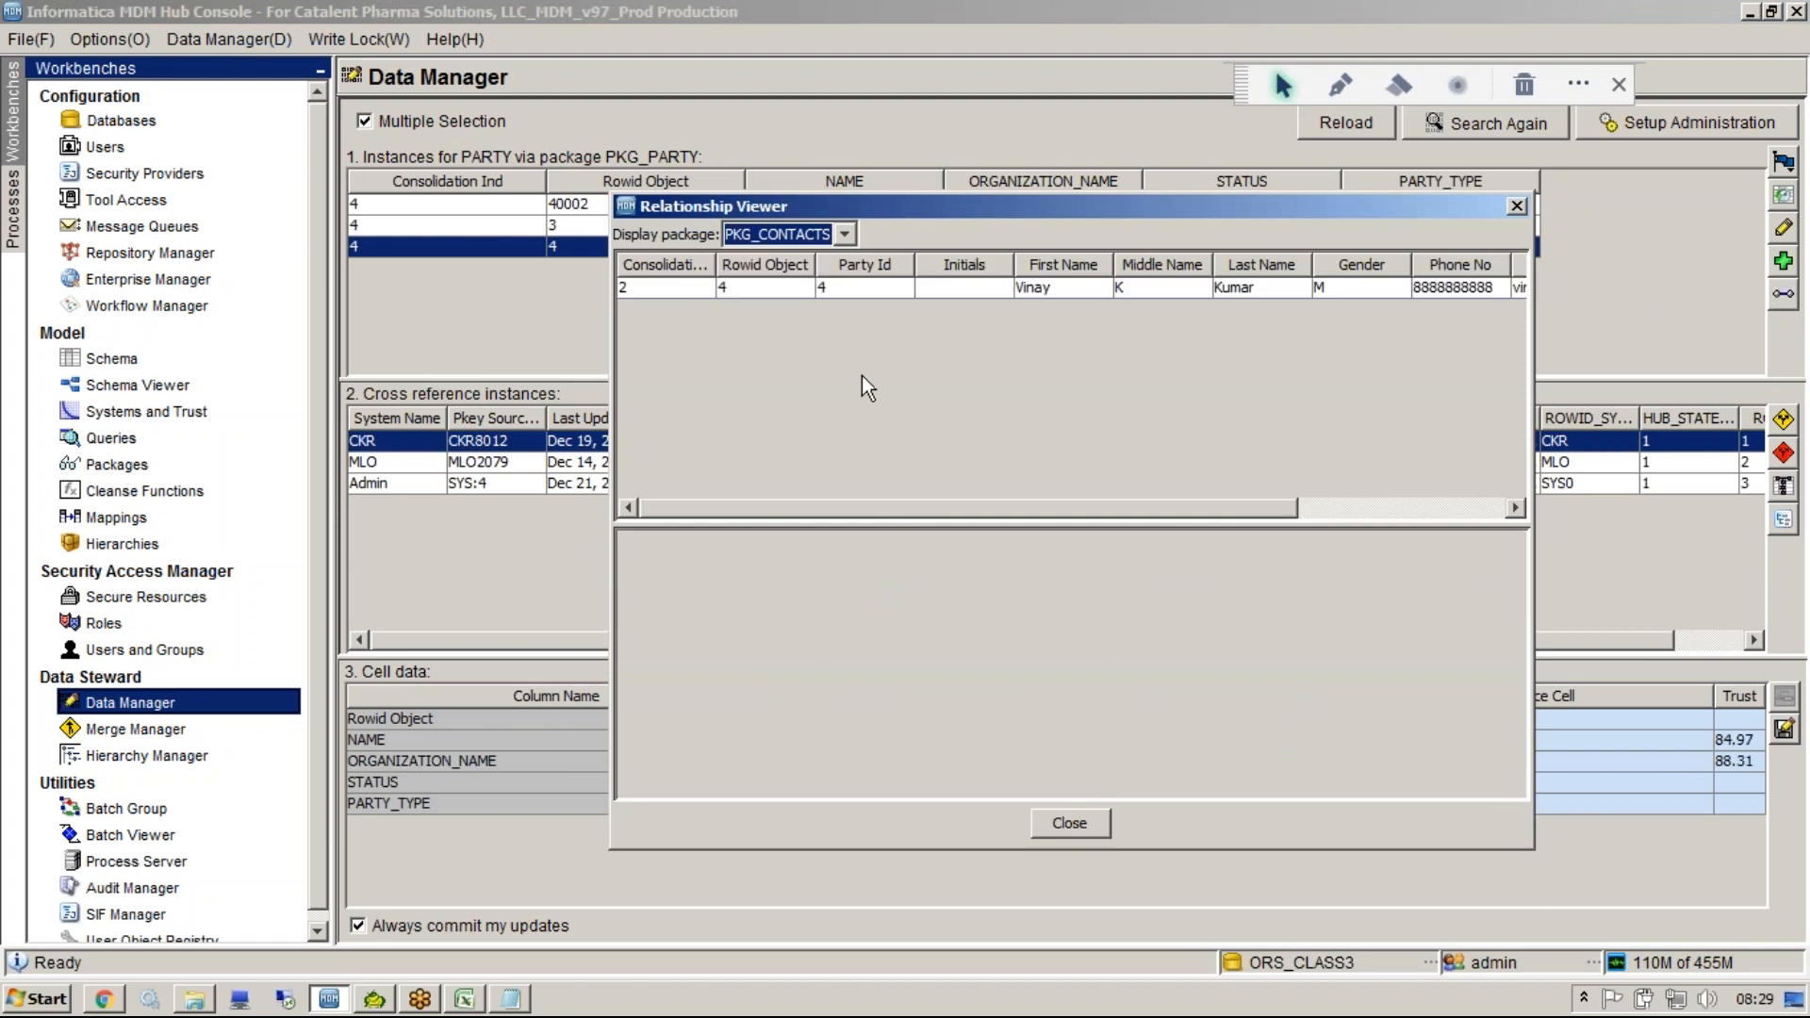
# Inspect the contact's cross-reference records in the Relationship Viewer, close it, and select the Admin cross-reference row.
pyautogui.click(809, 287)
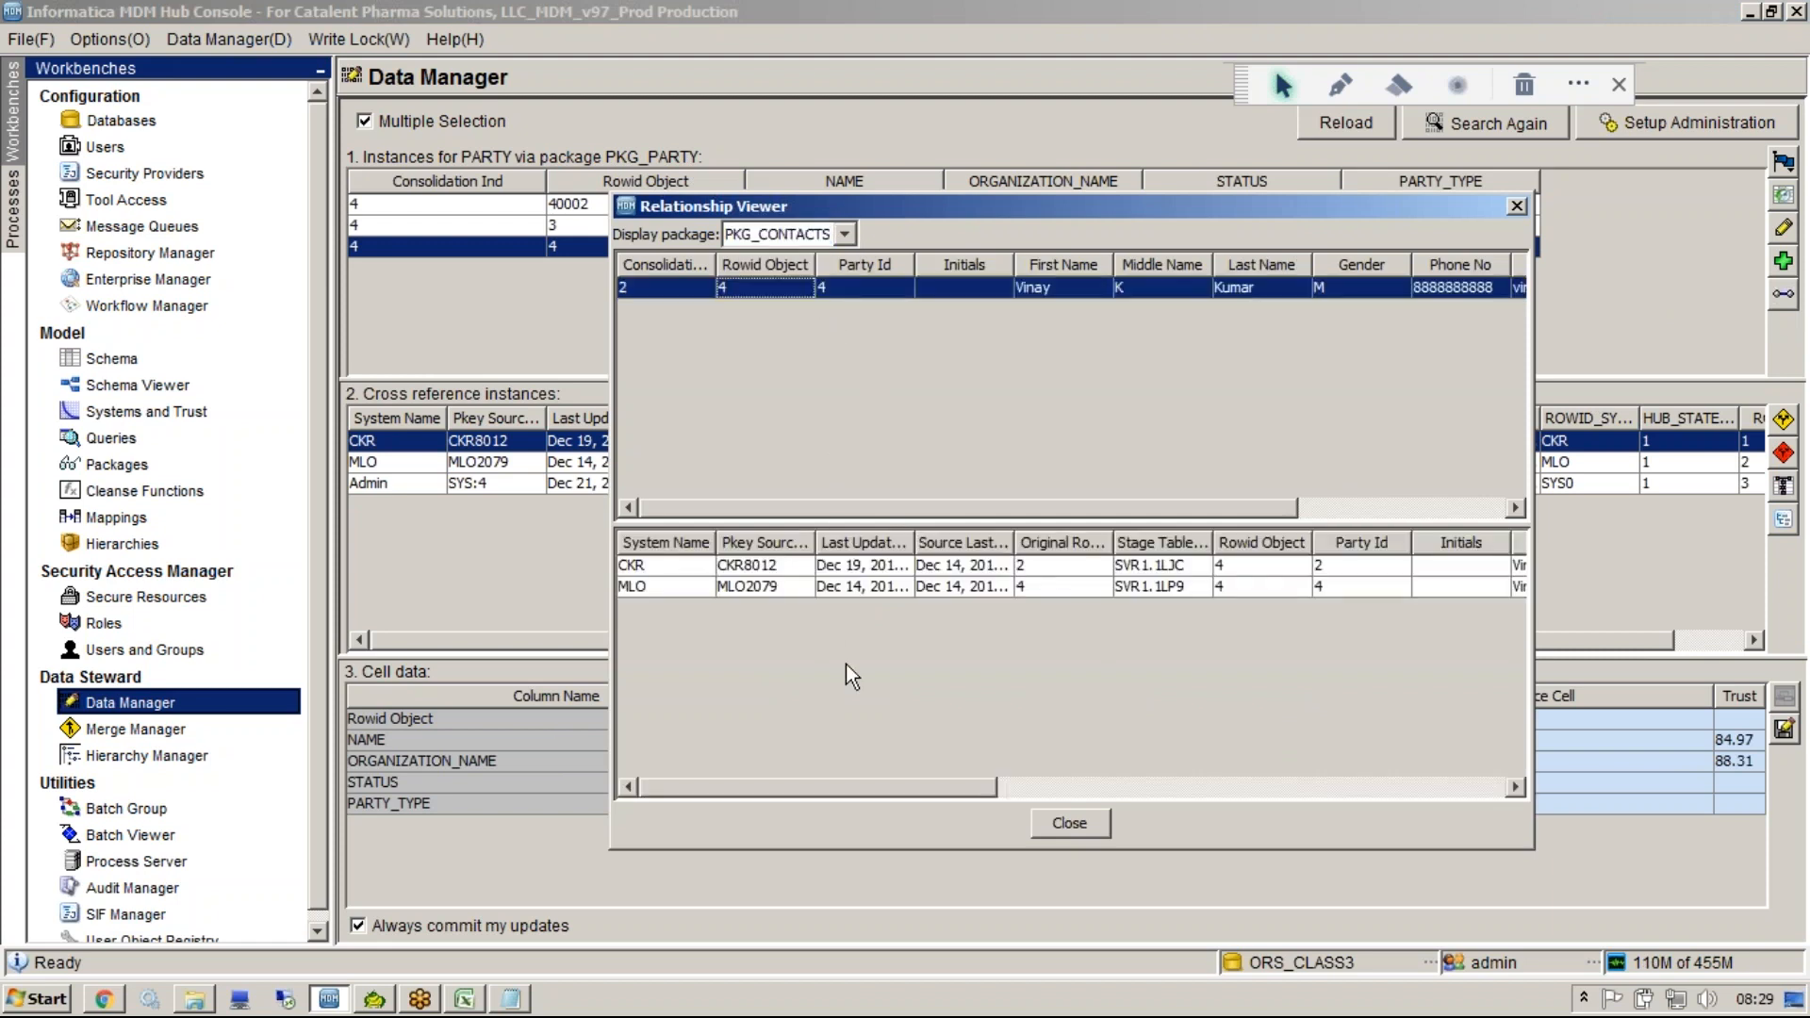
pyautogui.click(1059, 820)
pyautogui.click(1499, 484)
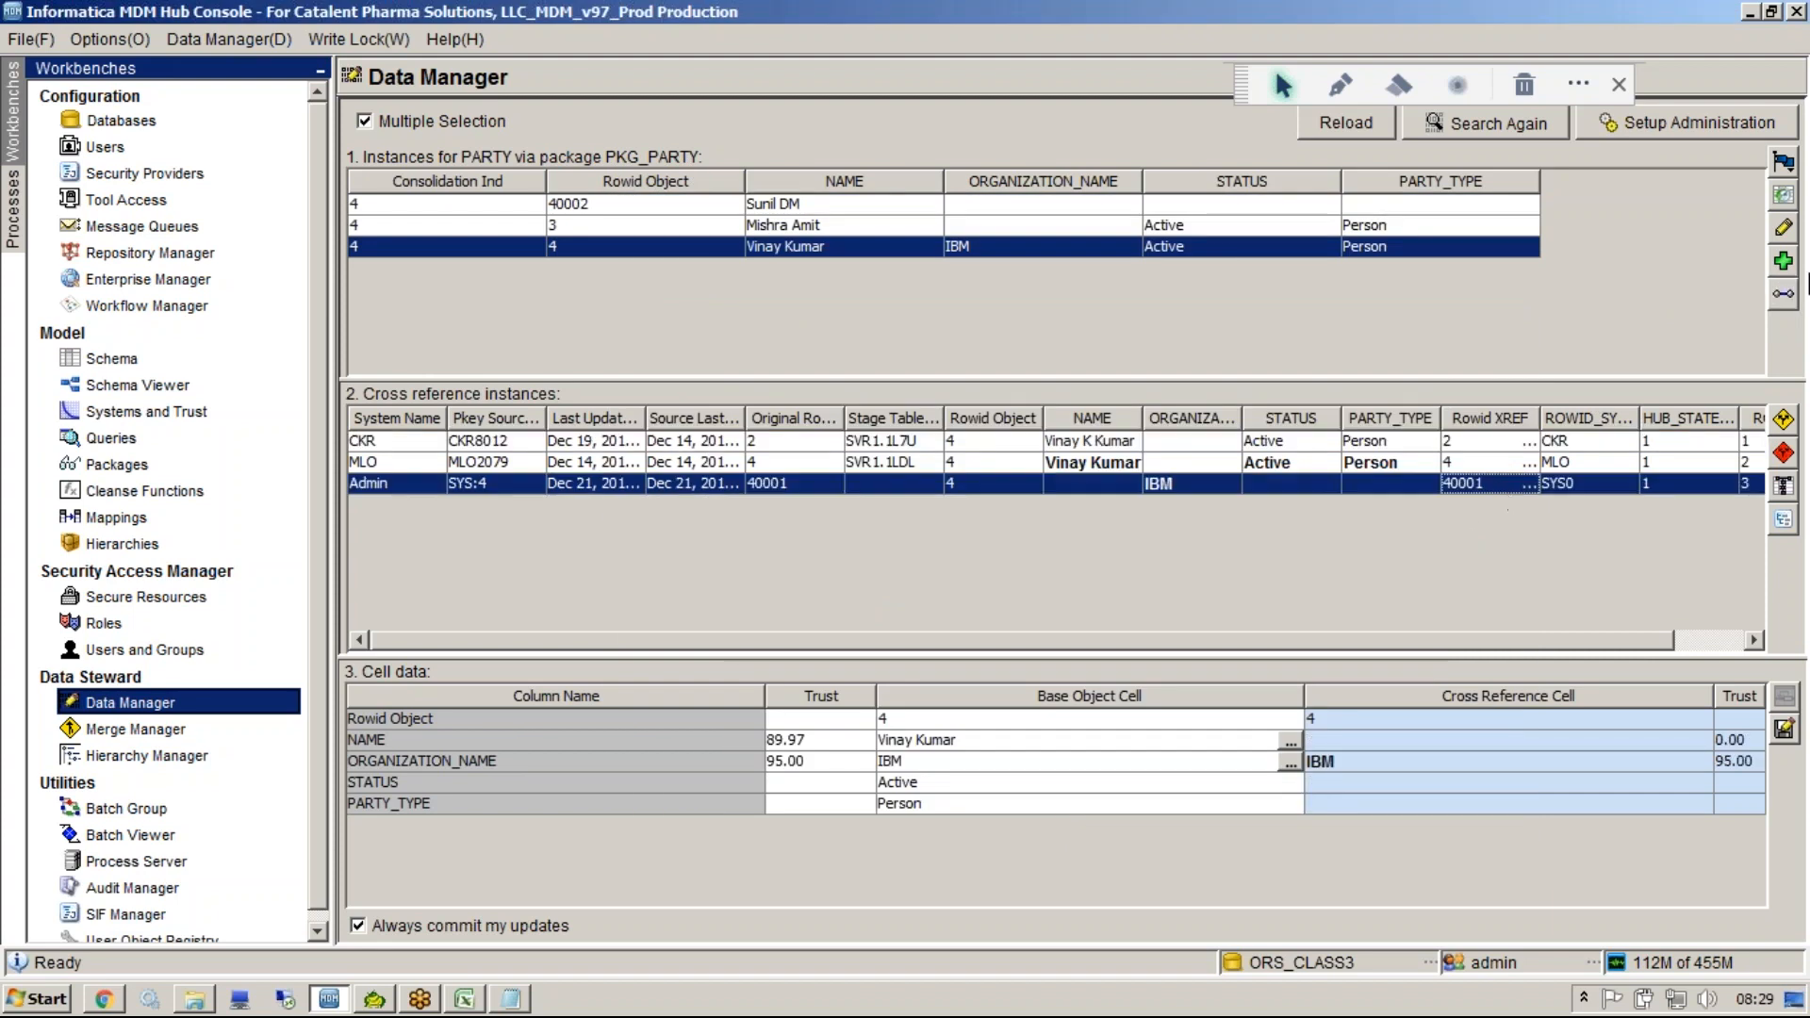
pyautogui.click(1344, 83)
pyautogui.moveTo(1798, 151)
pyautogui.mouseDown()
pyautogui.moveTo(1743, 160)
pyautogui.moveTo(1761, 321)
pyautogui.mouseUp()
pyautogui.moveTo(1802, 256); pyautogui.dragTo(1793, 156)
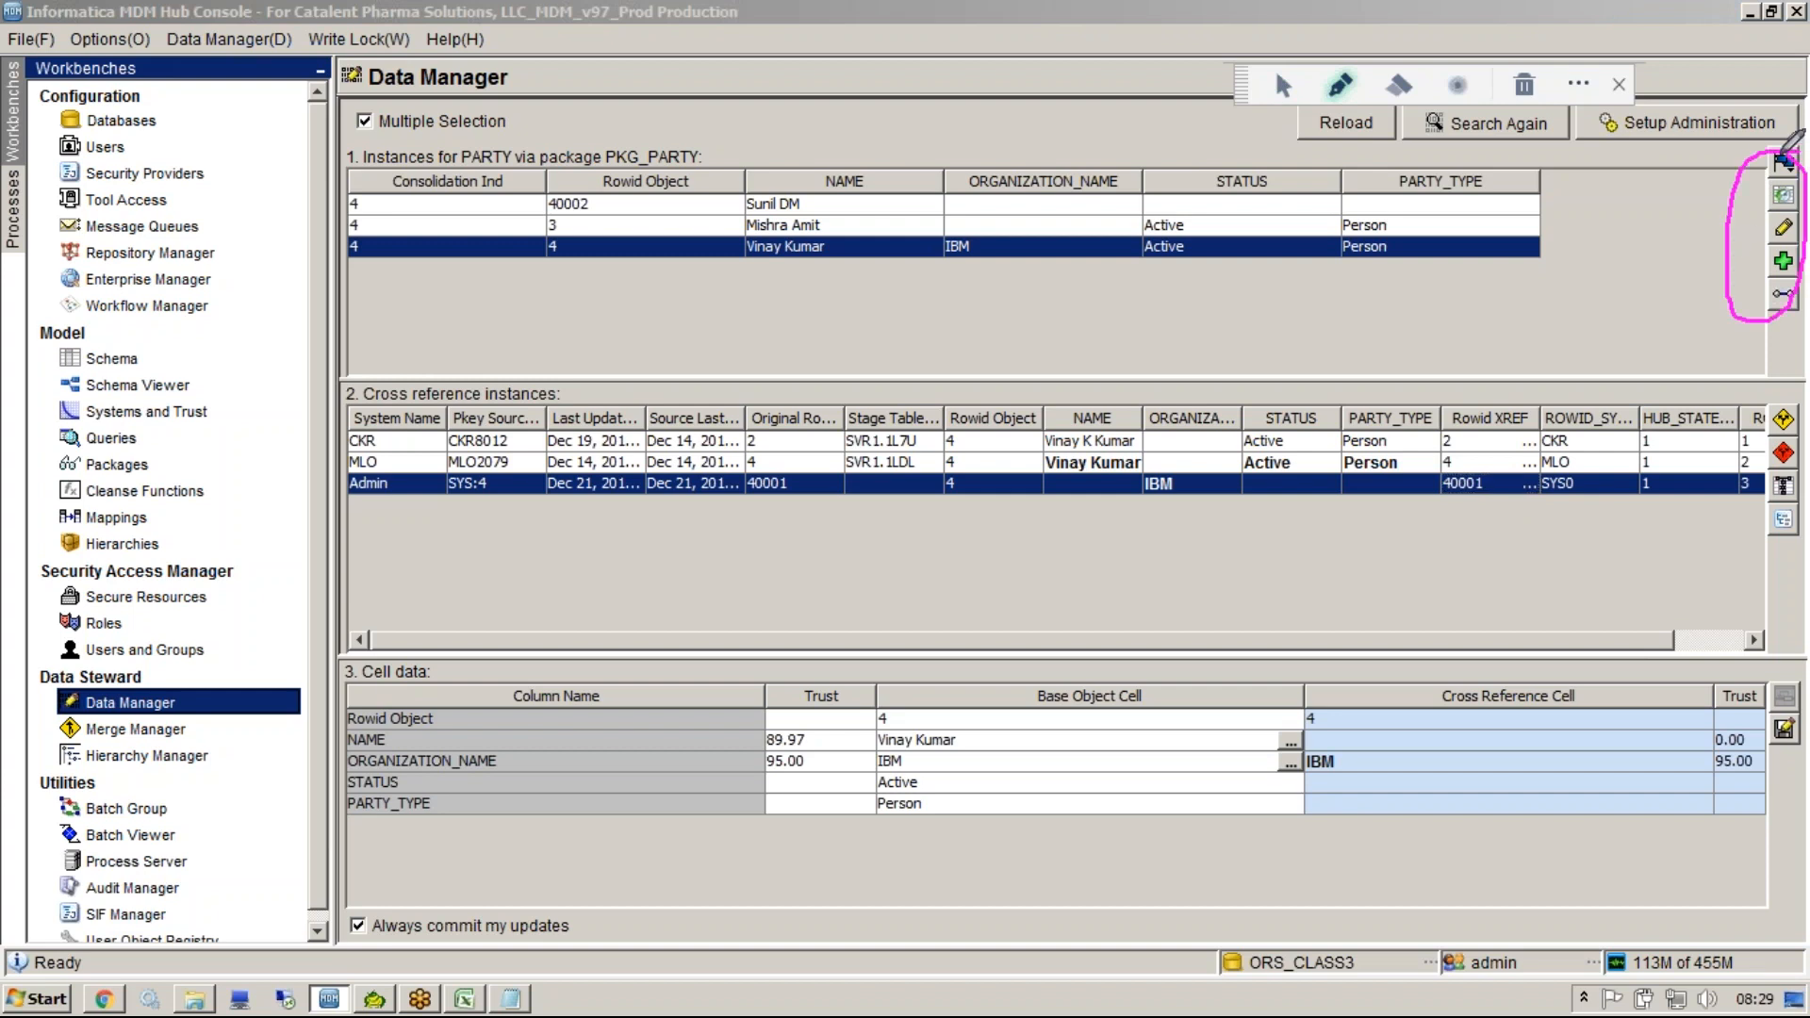
pyautogui.click(1284, 87)
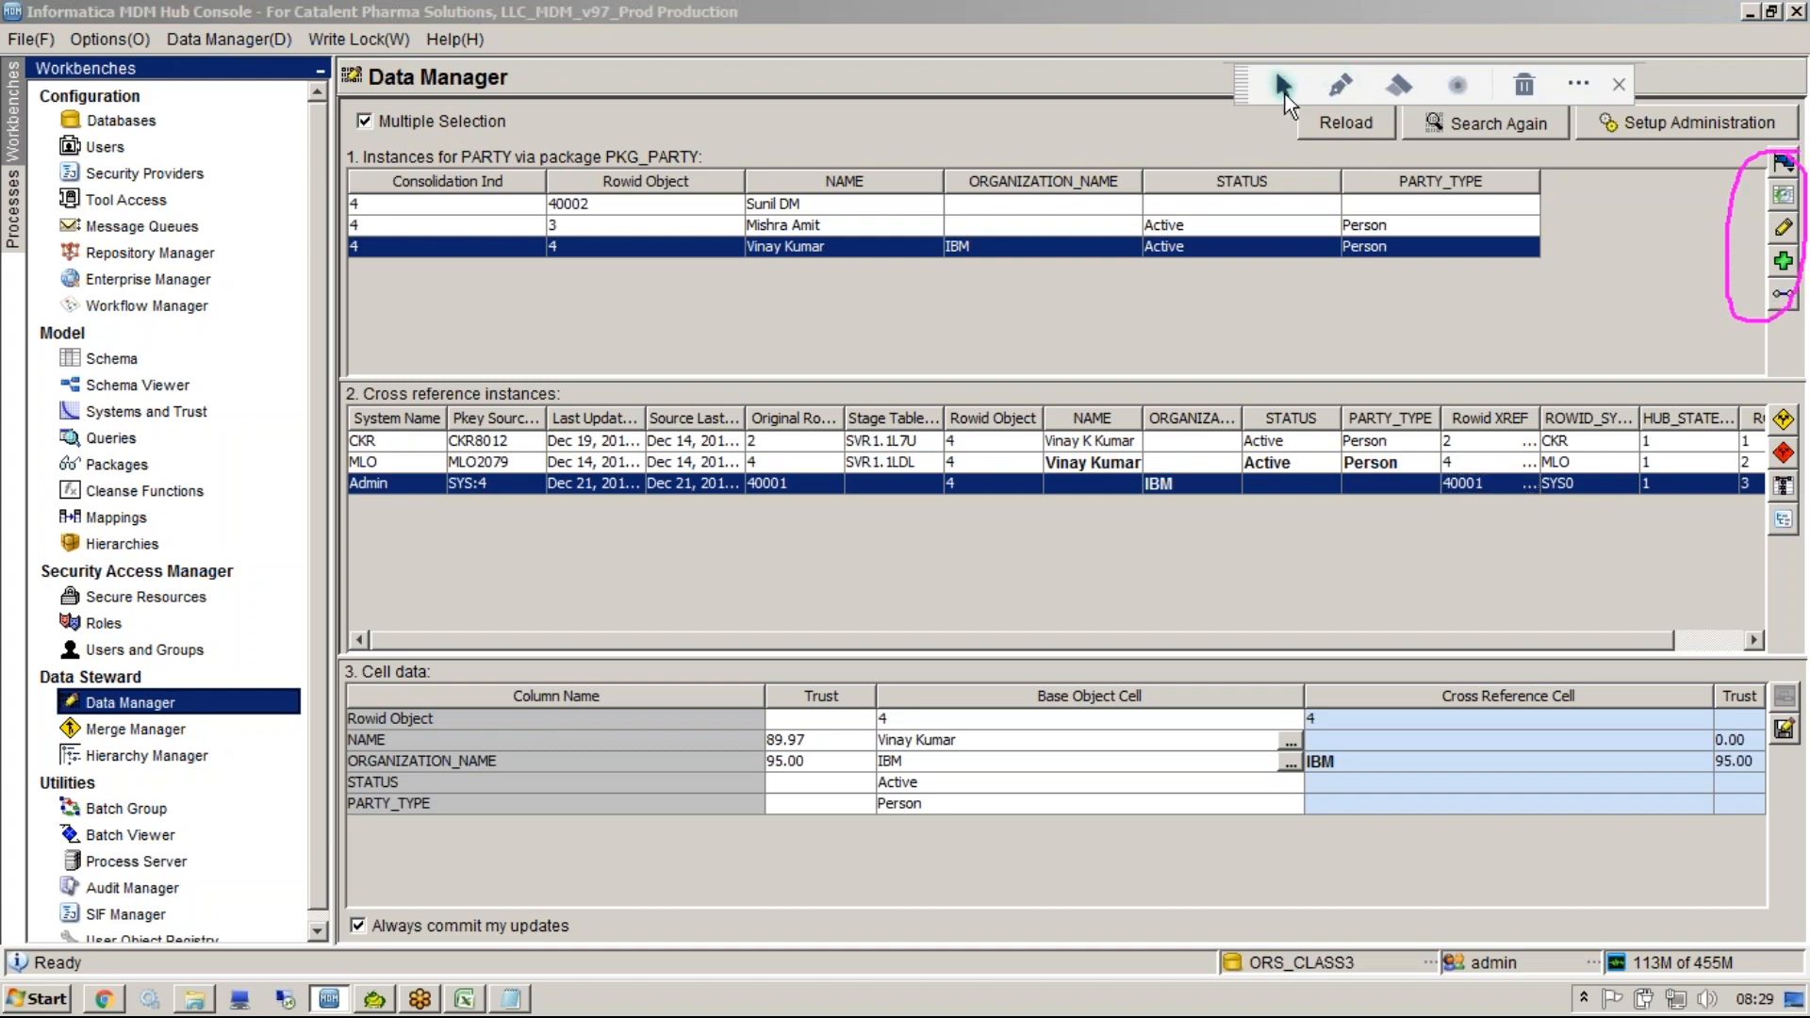
# Try to view the raw staging data for the Admin cross-reference and dismiss the notice.
pyautogui.click(1721, 357)
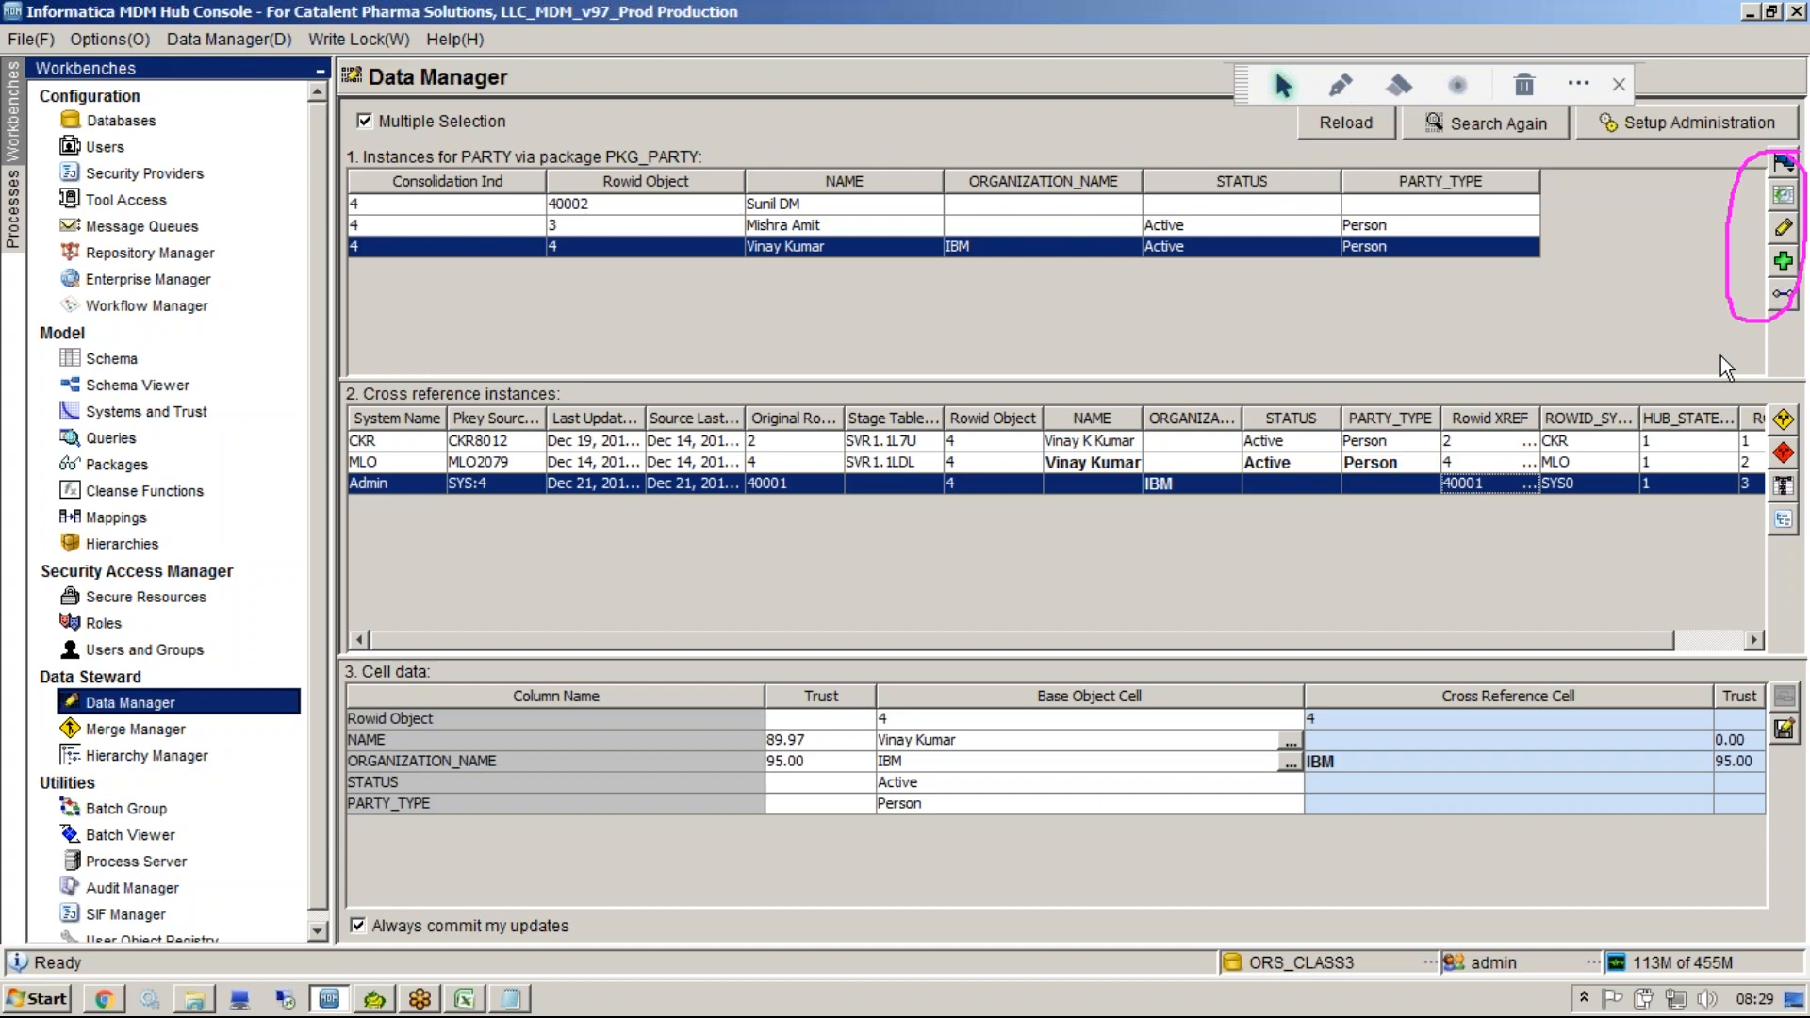
pyautogui.click(1784, 487)
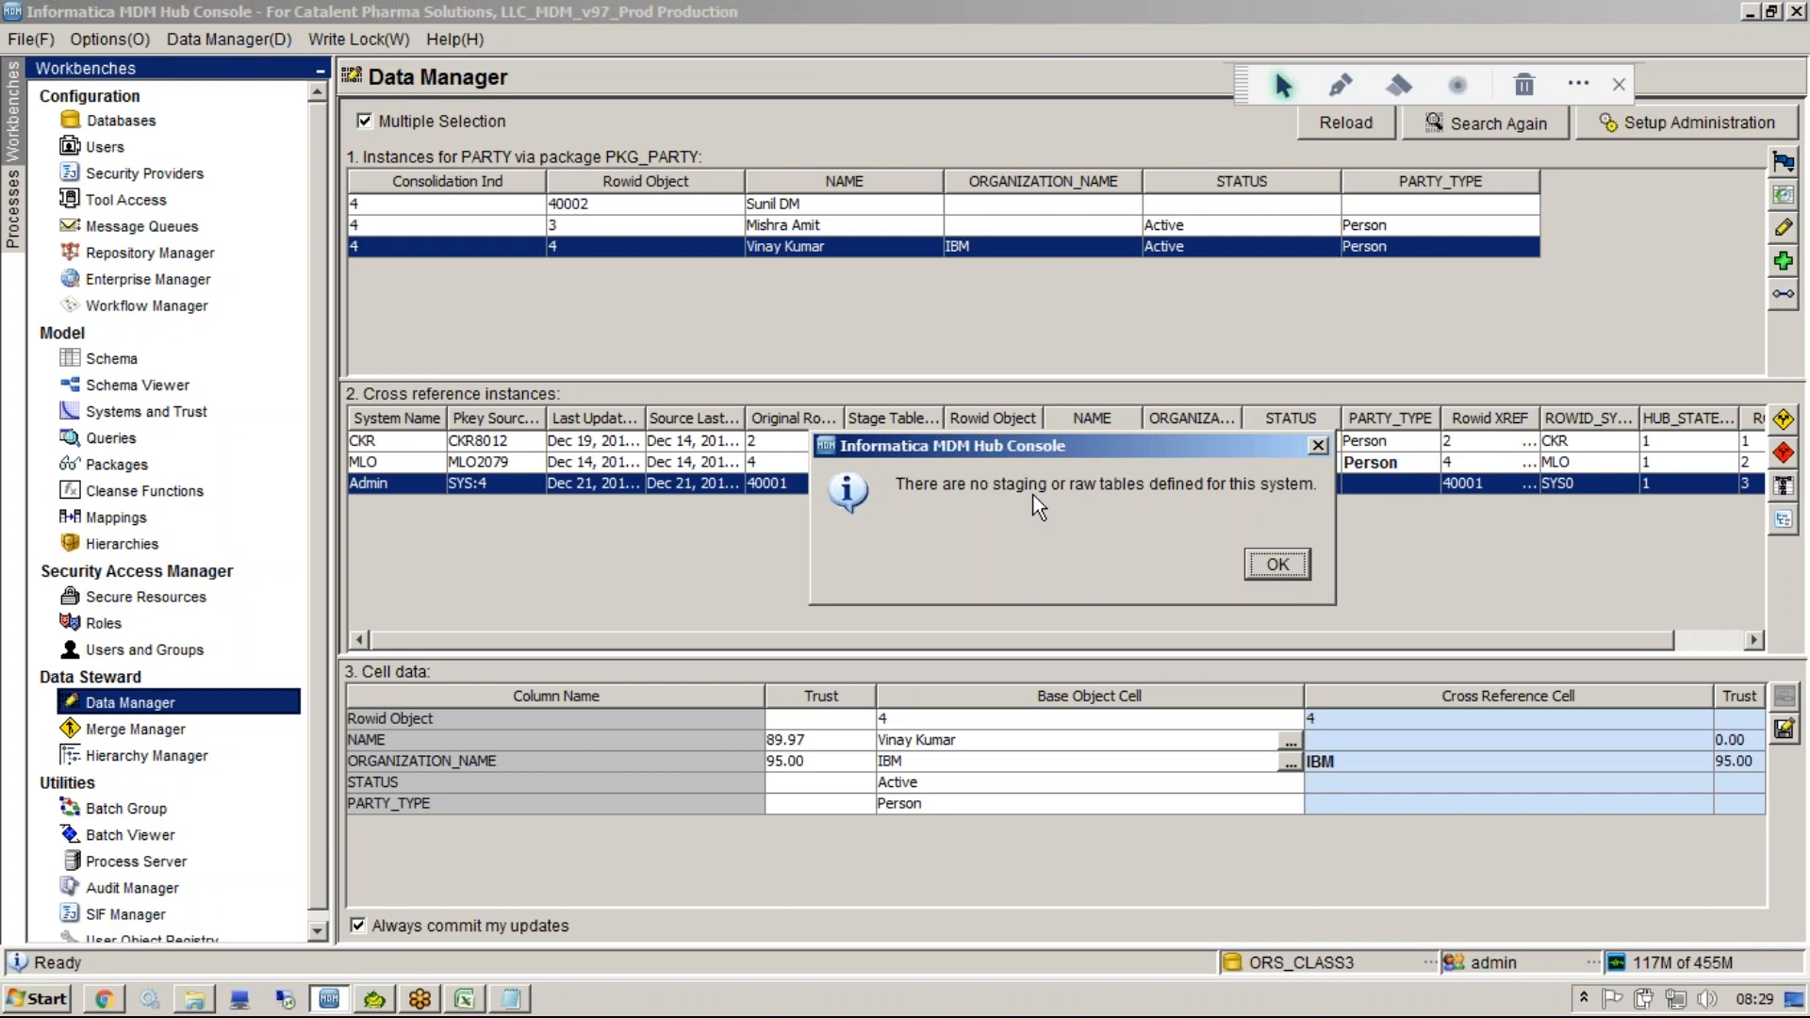
pyautogui.click(1276, 564)
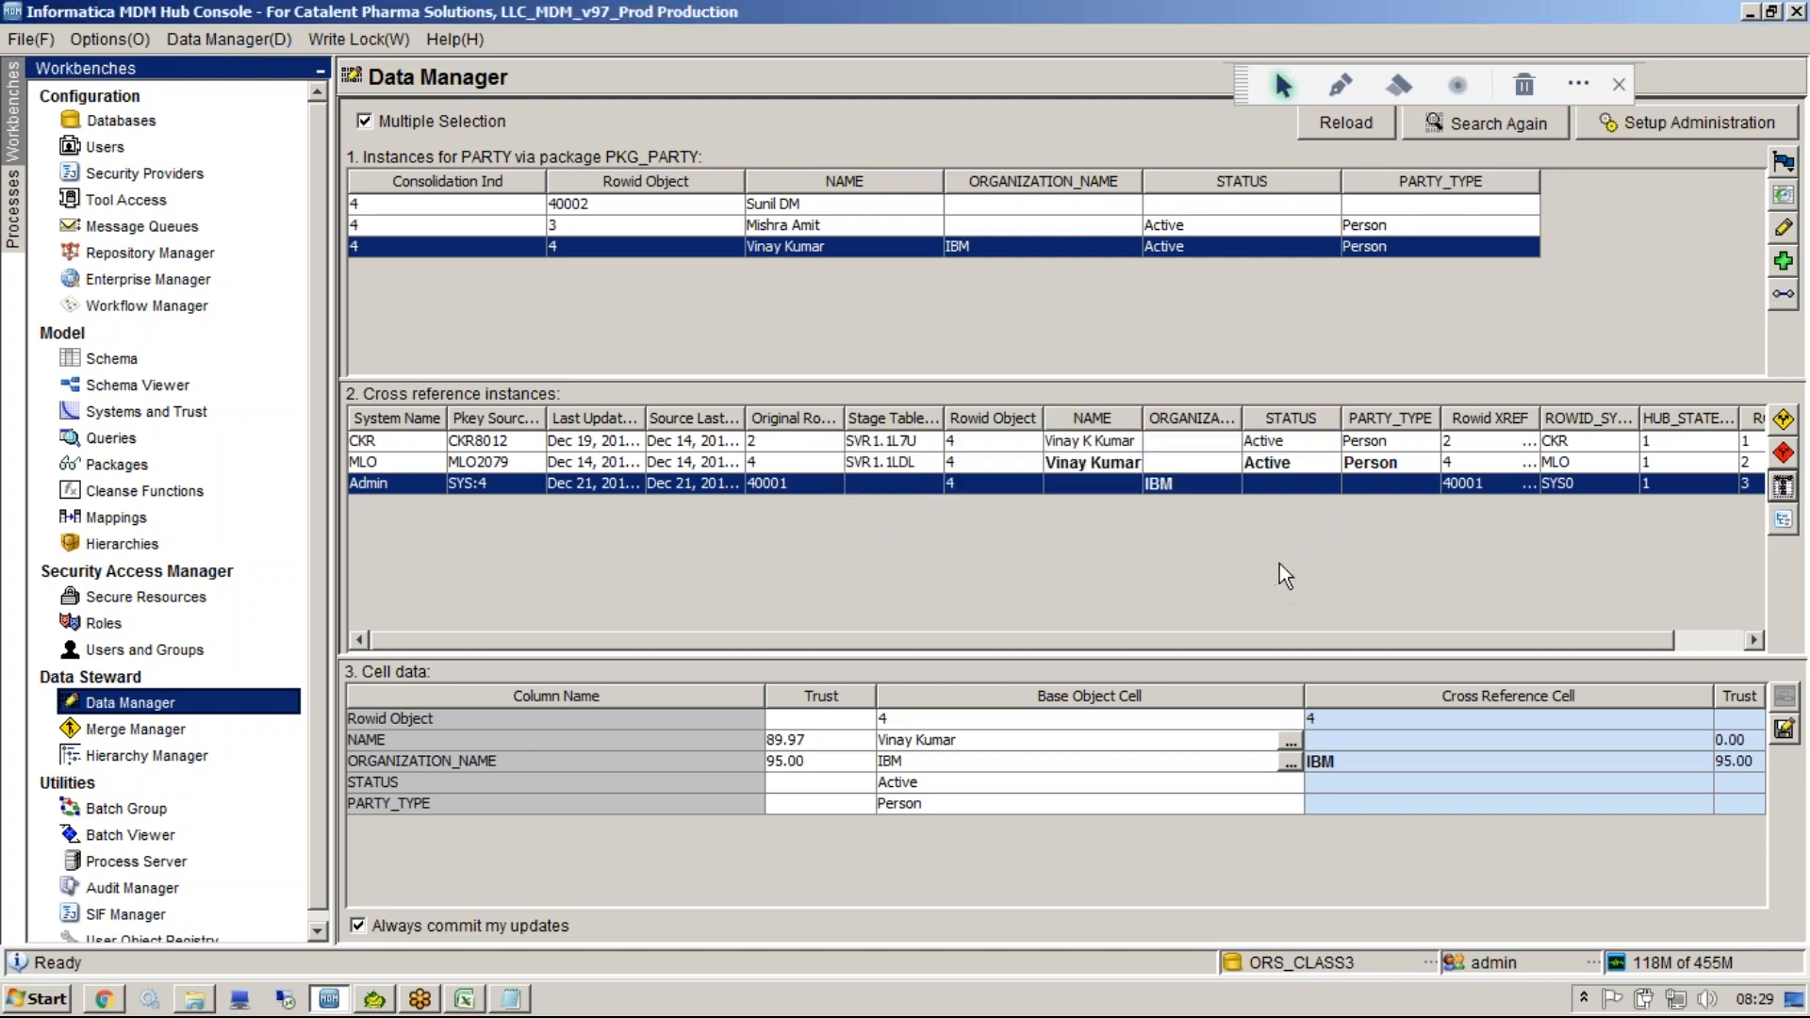
# Open the merge history tree for source row SYS0:SYS:4, browse its CKR and SYS nodes, and close it.
pyautogui.click(1779, 520)
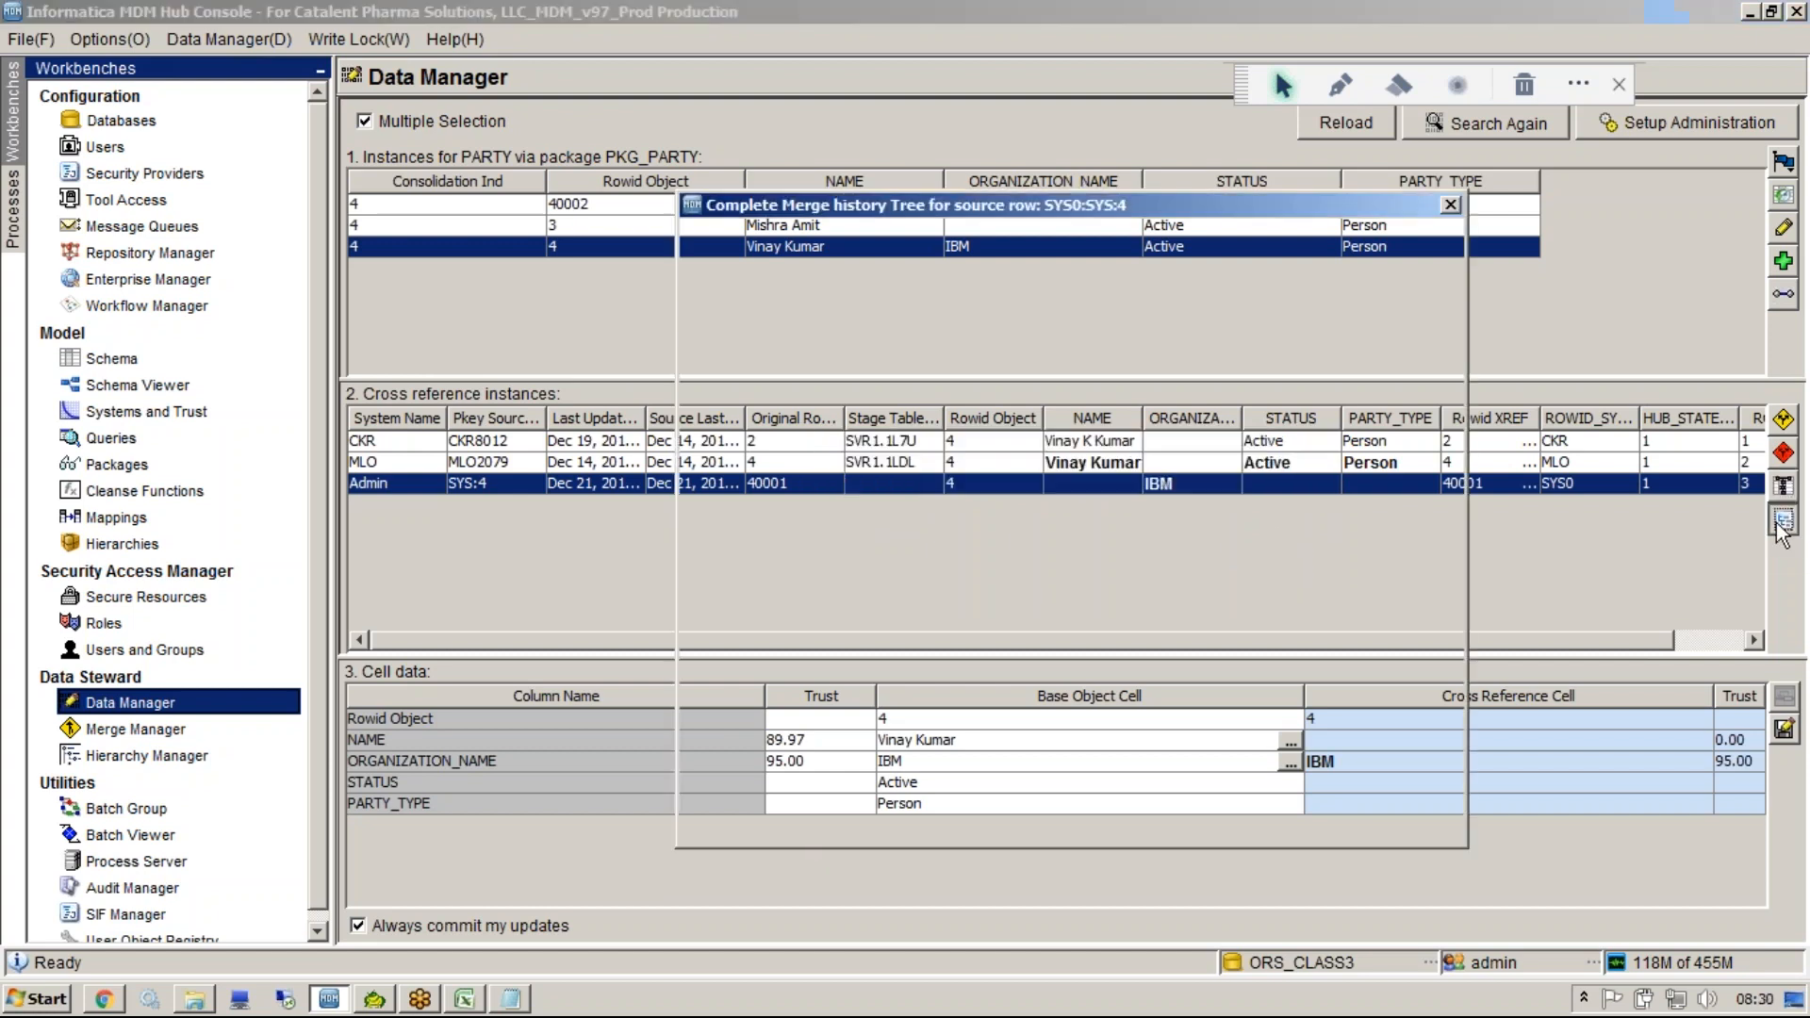
pyautogui.click(772, 263)
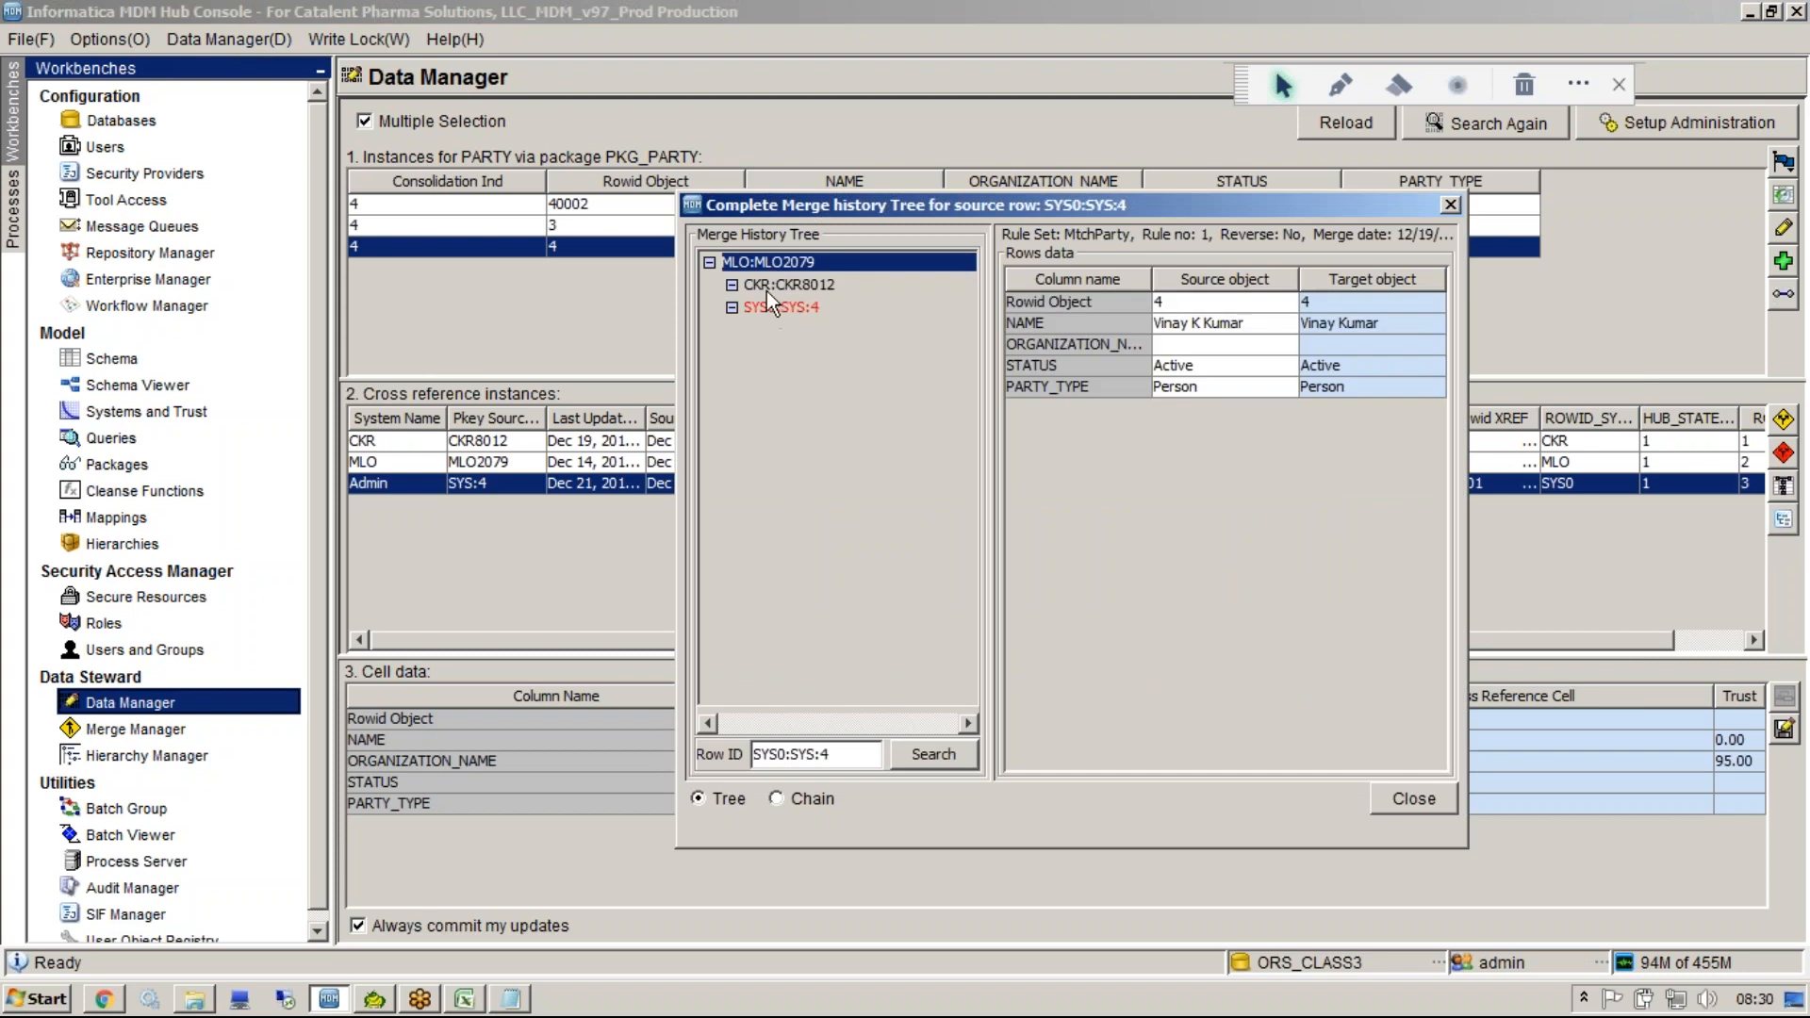
pyautogui.click(765, 281)
pyautogui.click(773, 306)
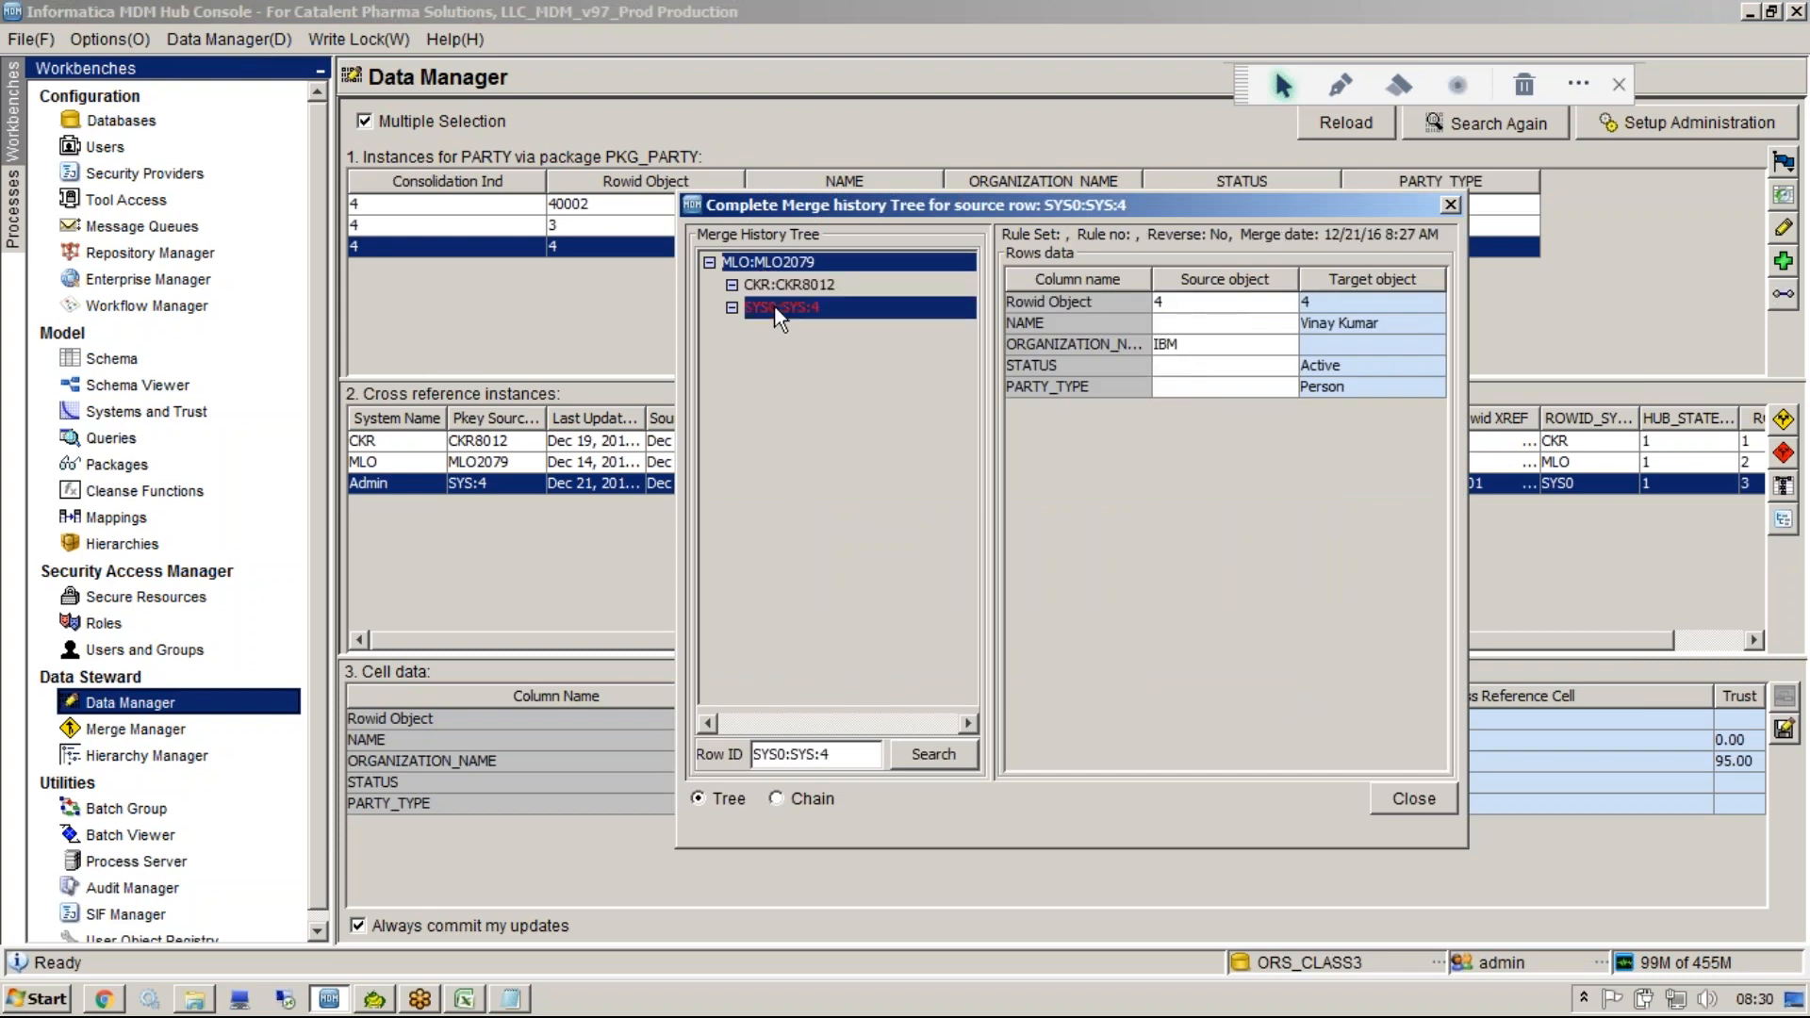
pyautogui.press('Up')
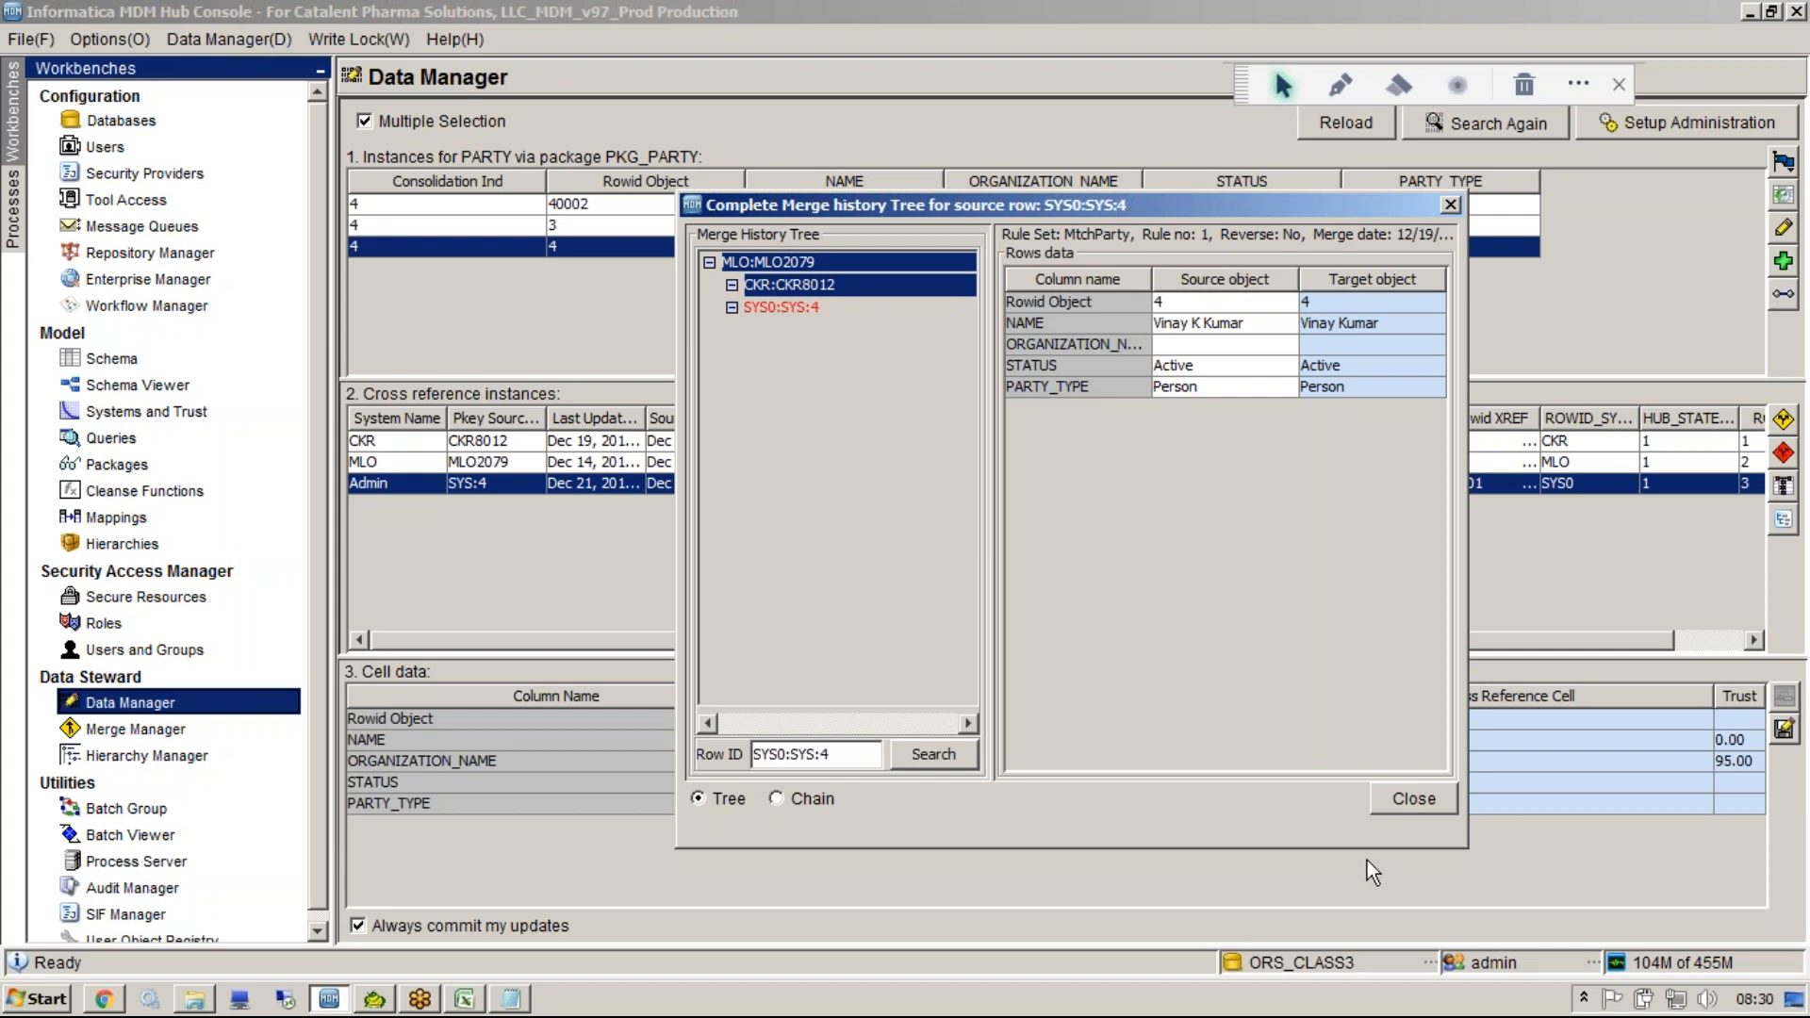
pyautogui.click(1389, 801)
# Open the trust override settings for the NAME cell of the Admin cross-reference.
pyautogui.click(1704, 744)
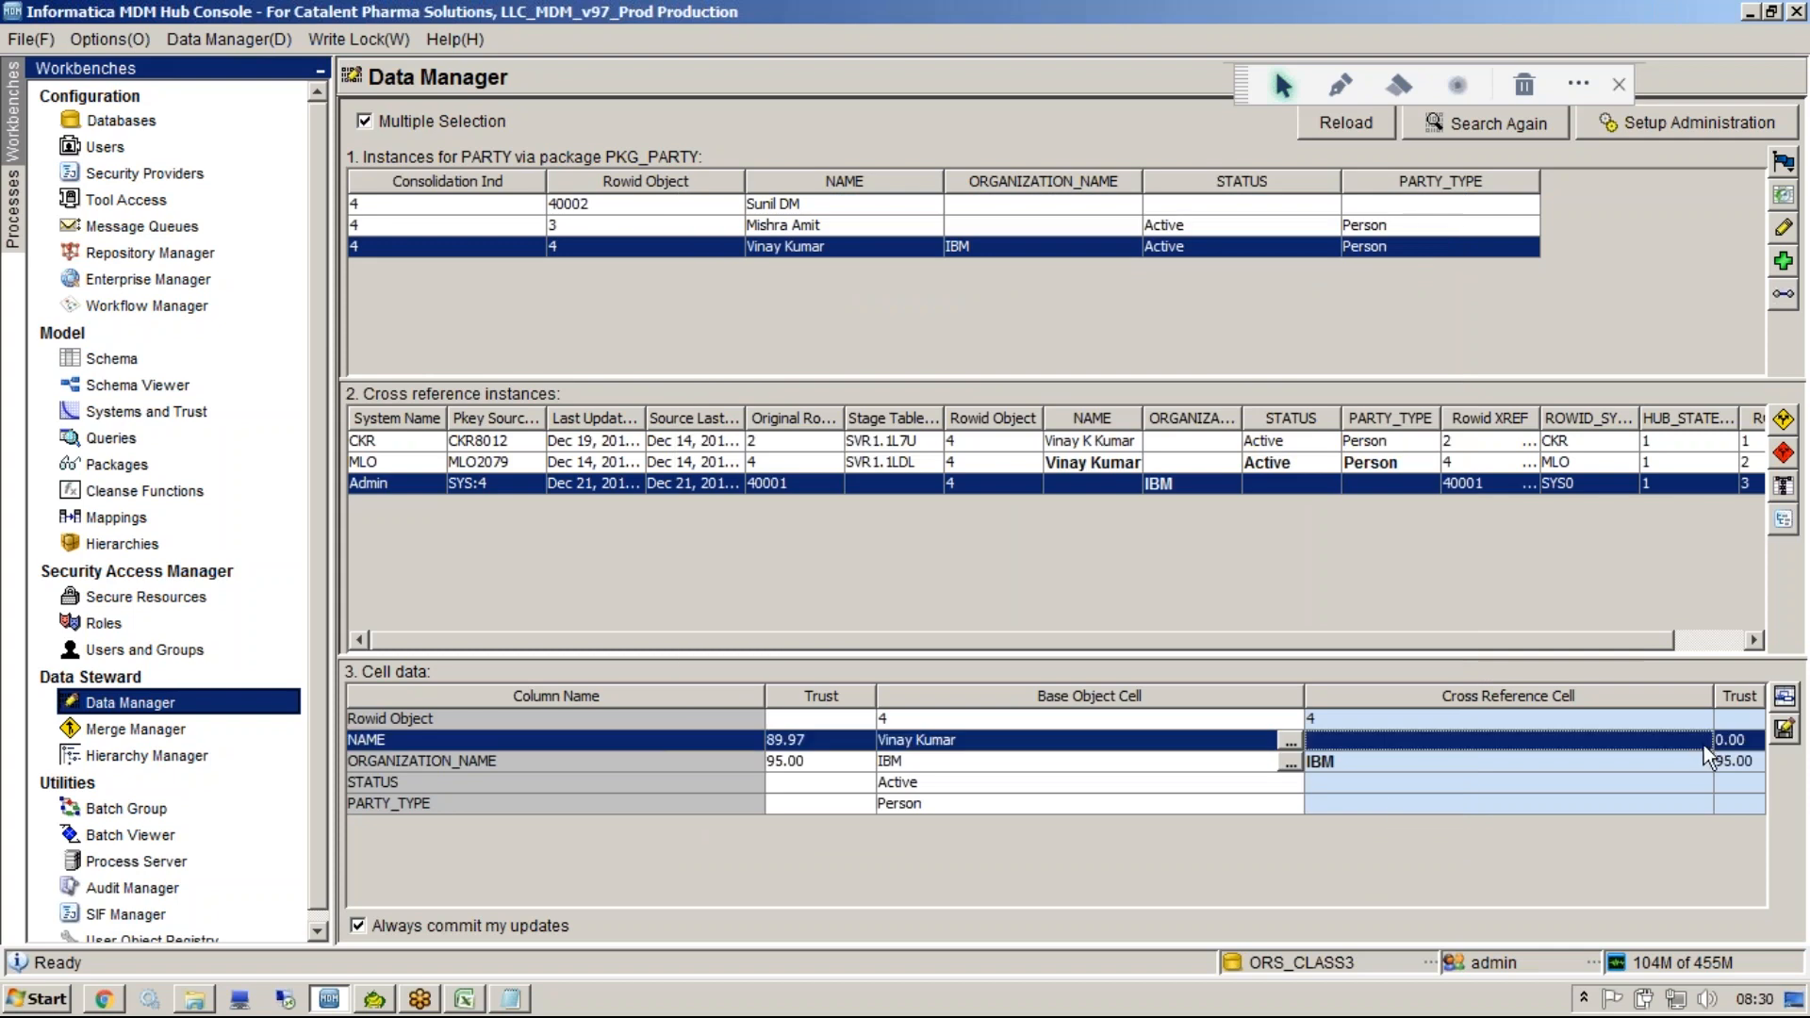
pyautogui.click(1783, 698)
pyautogui.click(1735, 747)
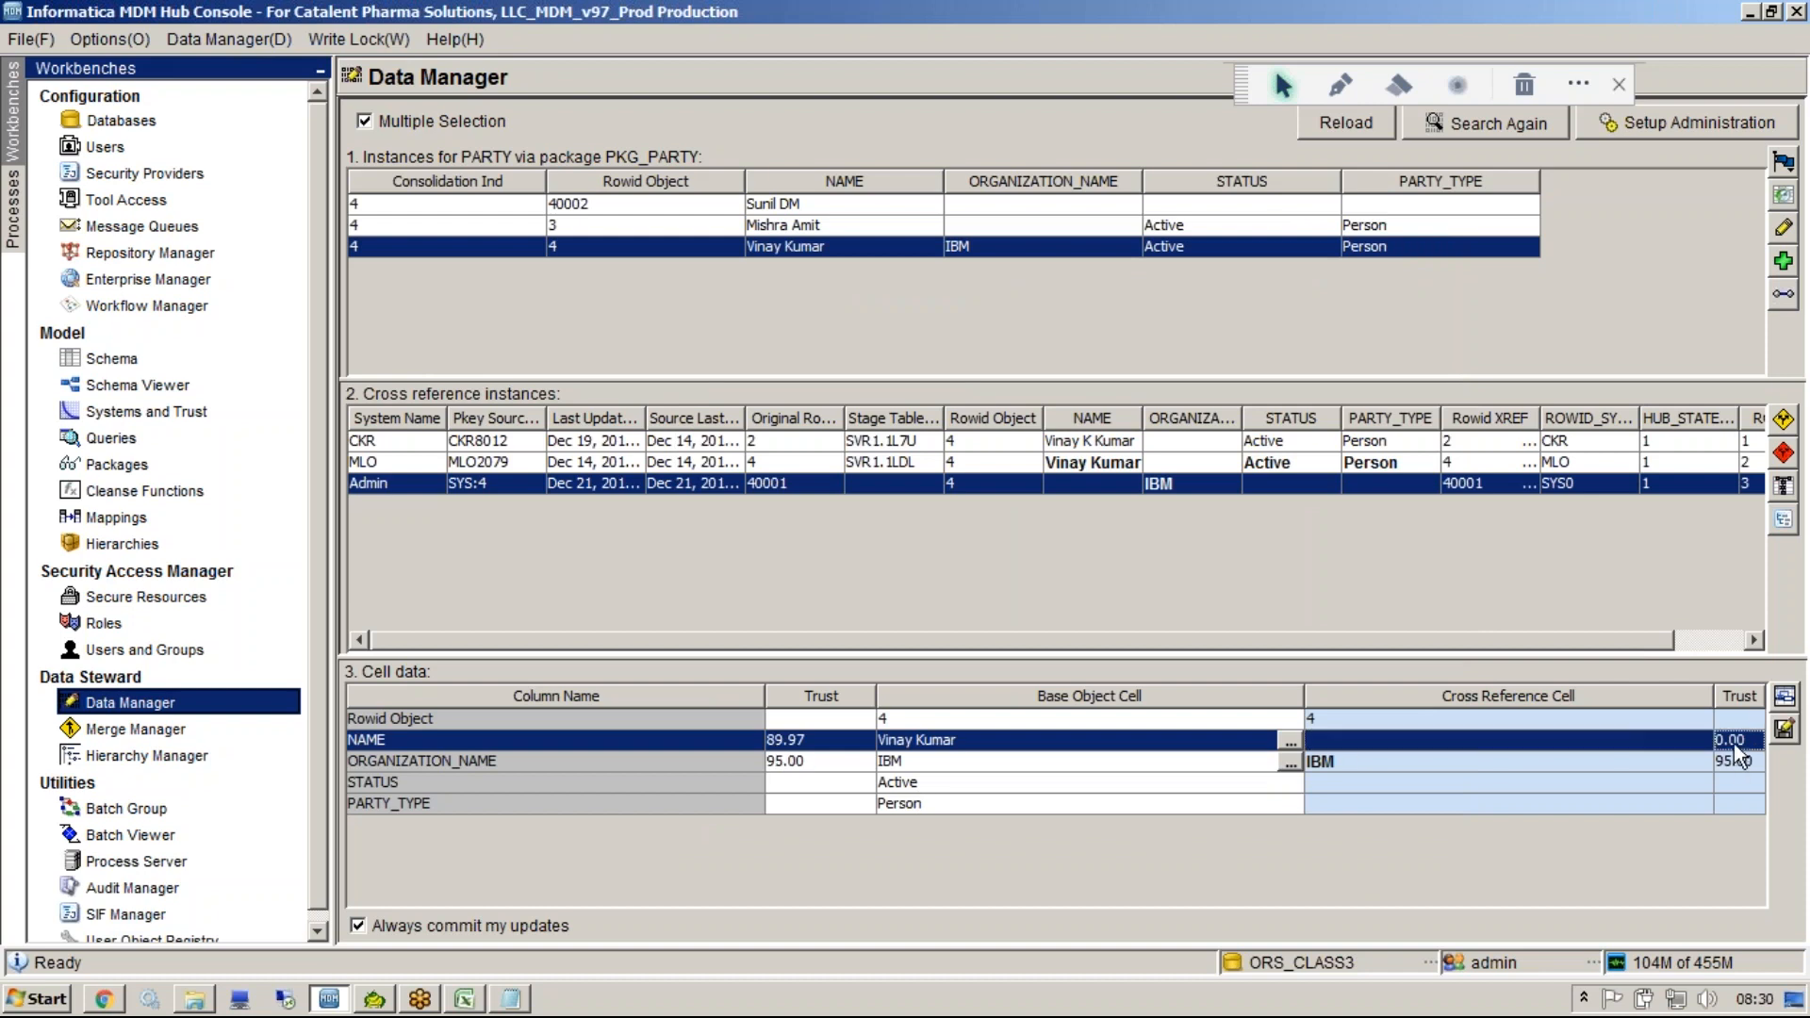
pyautogui.click(1783, 697)
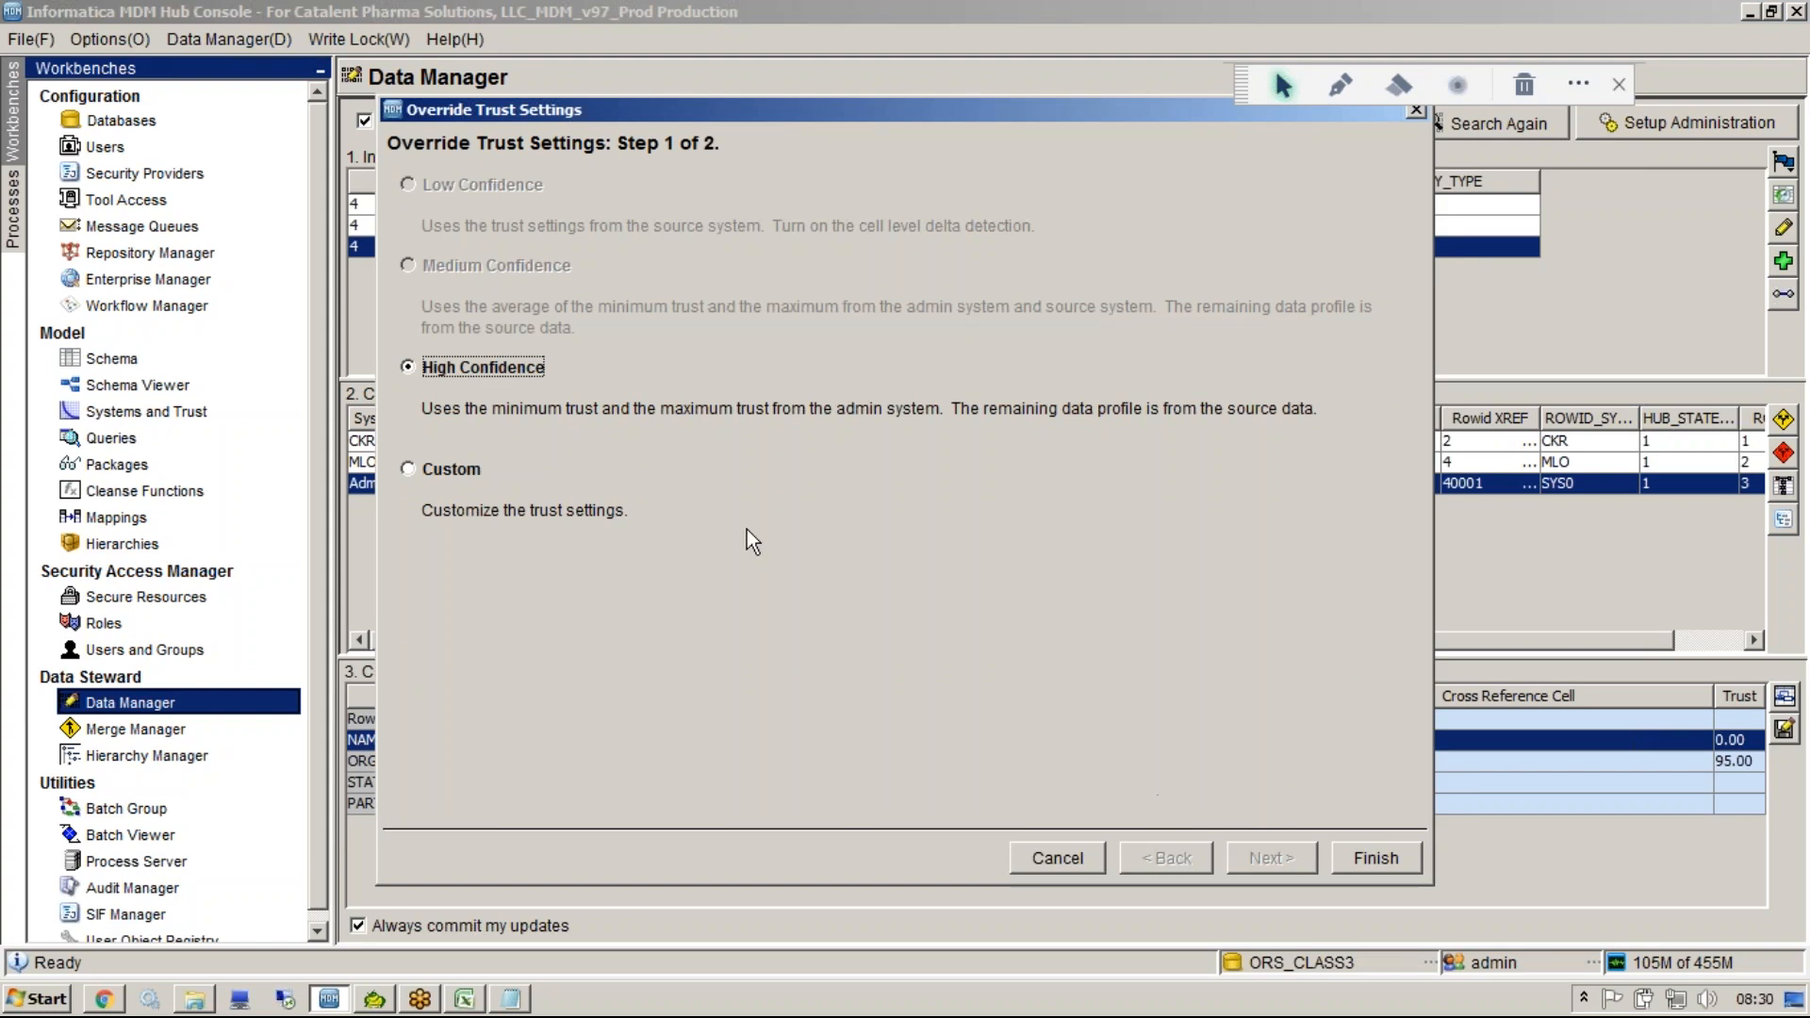
pyautogui.click(1342, 86)
pyautogui.moveTo(575, 241)
pyautogui.mouseDown()
pyautogui.moveTo(546, 622)
pyautogui.moveTo(499, 219)
pyautogui.moveTo(325, 141)
pyautogui.moveTo(215, 396)
pyautogui.moveTo(243, 412)
pyautogui.mouseUp()
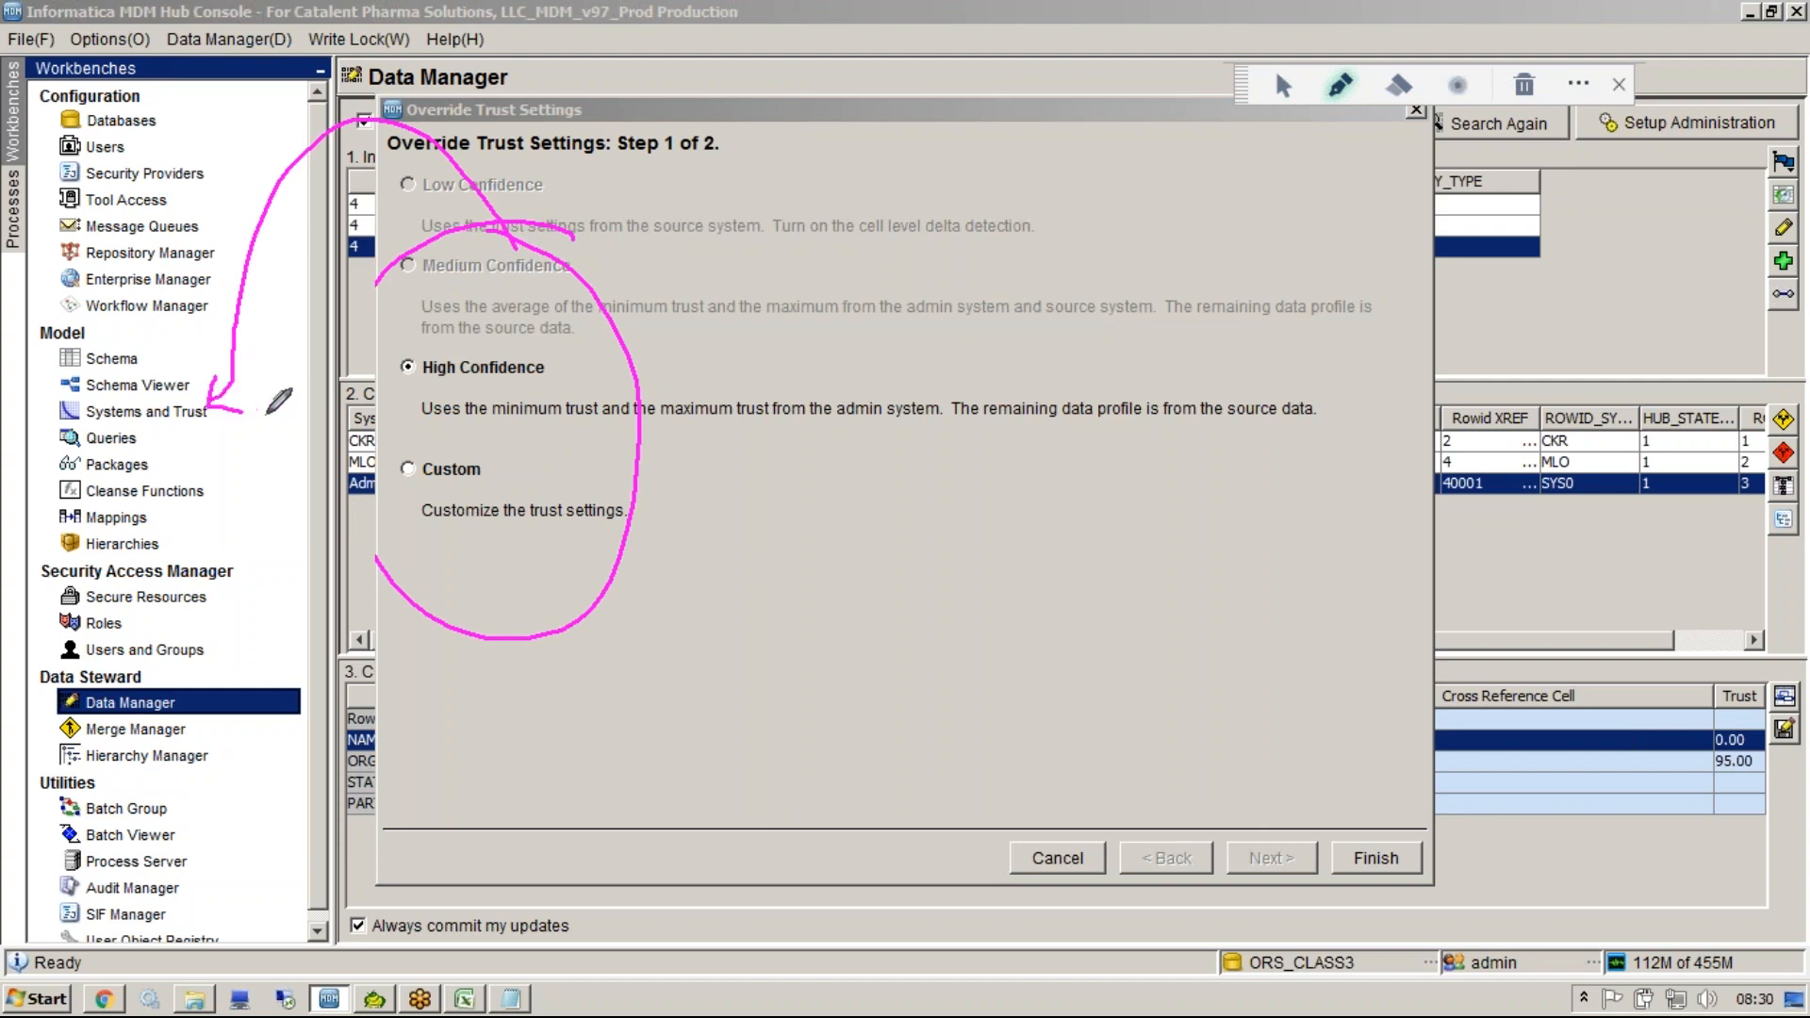
pyautogui.moveTo(415, 256)
pyautogui.mouseDown()
pyautogui.moveTo(381, 283)
pyautogui.moveTo(321, 617)
pyautogui.moveTo(422, 611)
pyautogui.mouseUp()
pyautogui.click(1524, 87)
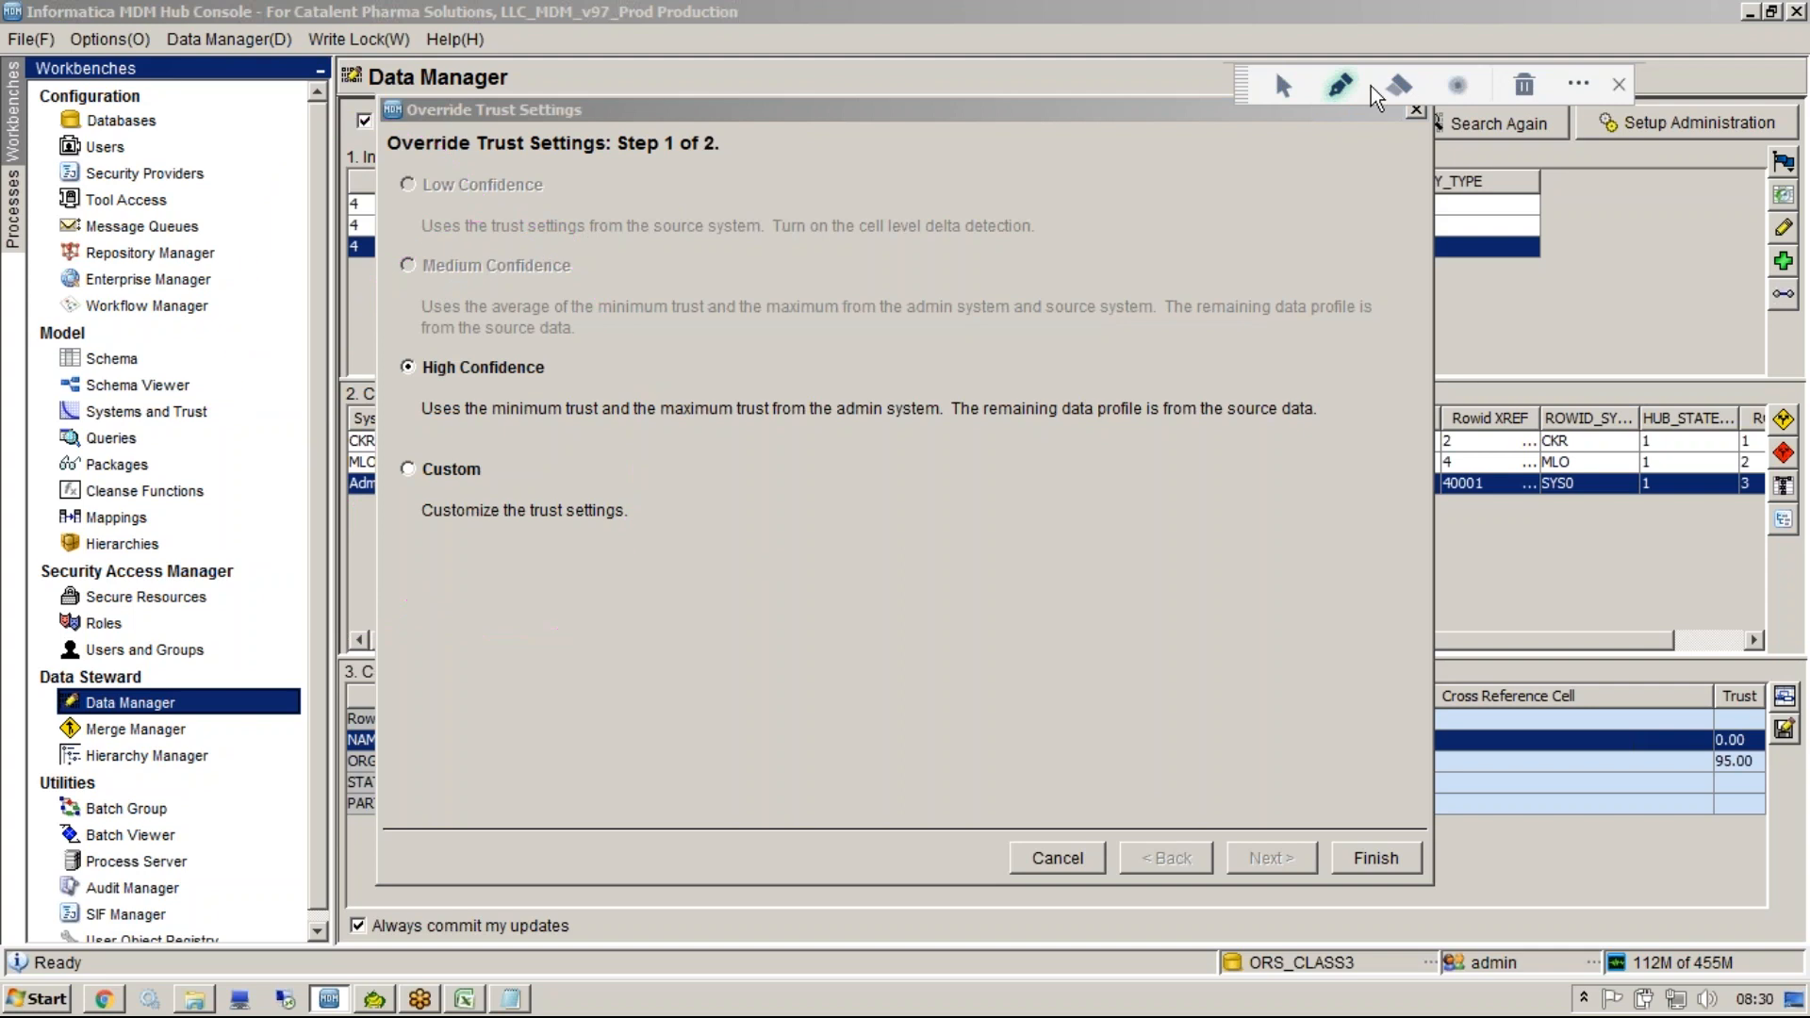
pyautogui.click(1283, 85)
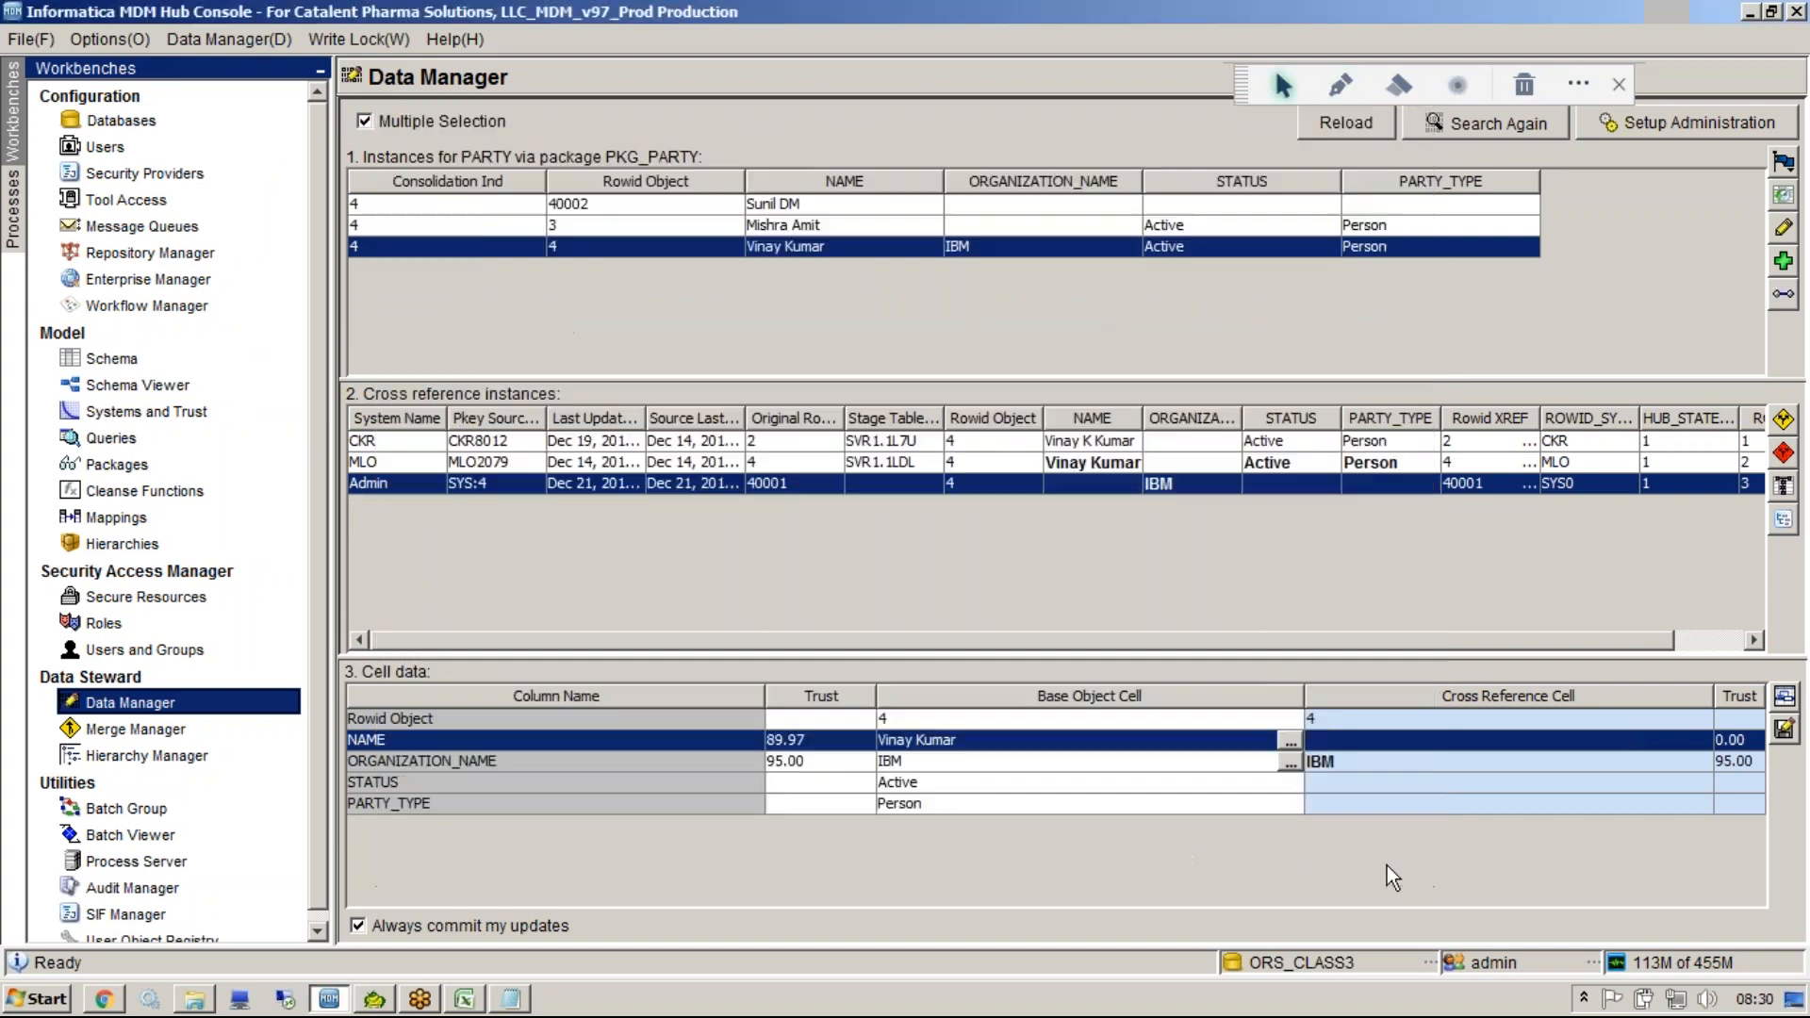
# Finish the trust override using High Confidence.
pyautogui.click(1385, 859)
pyautogui.click(1740, 745)
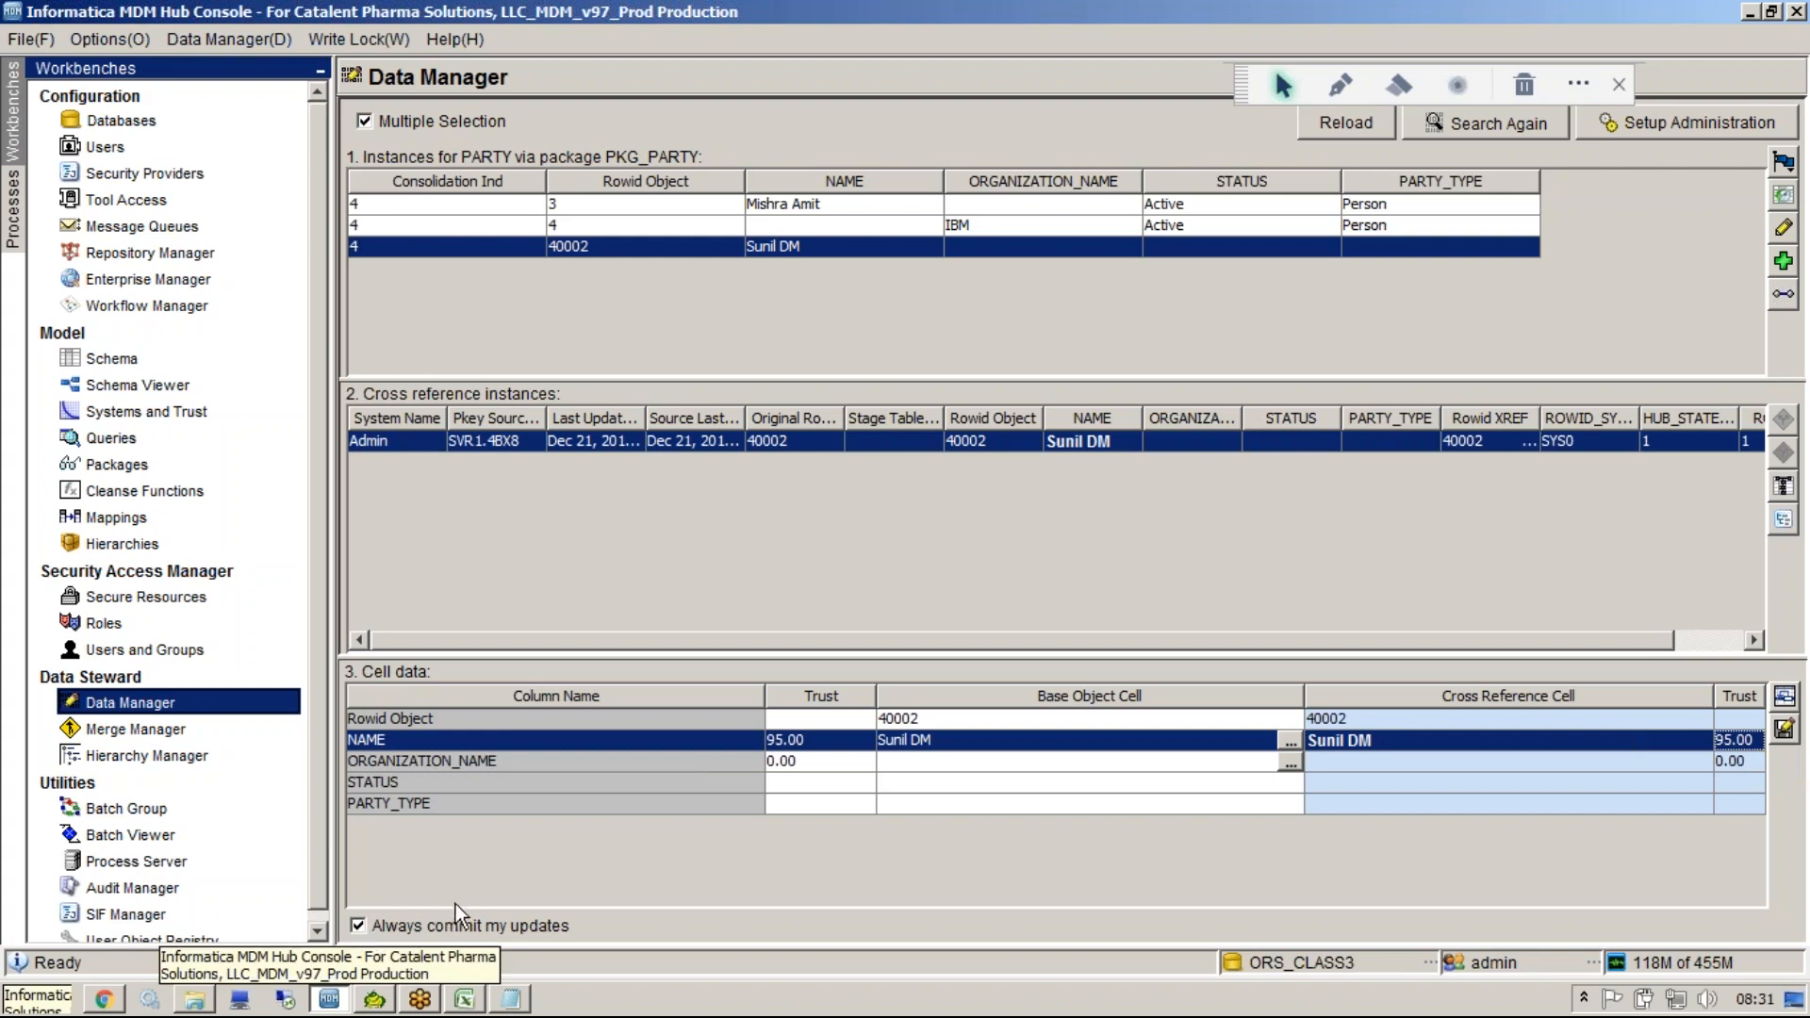
pyautogui.click(997, 748)
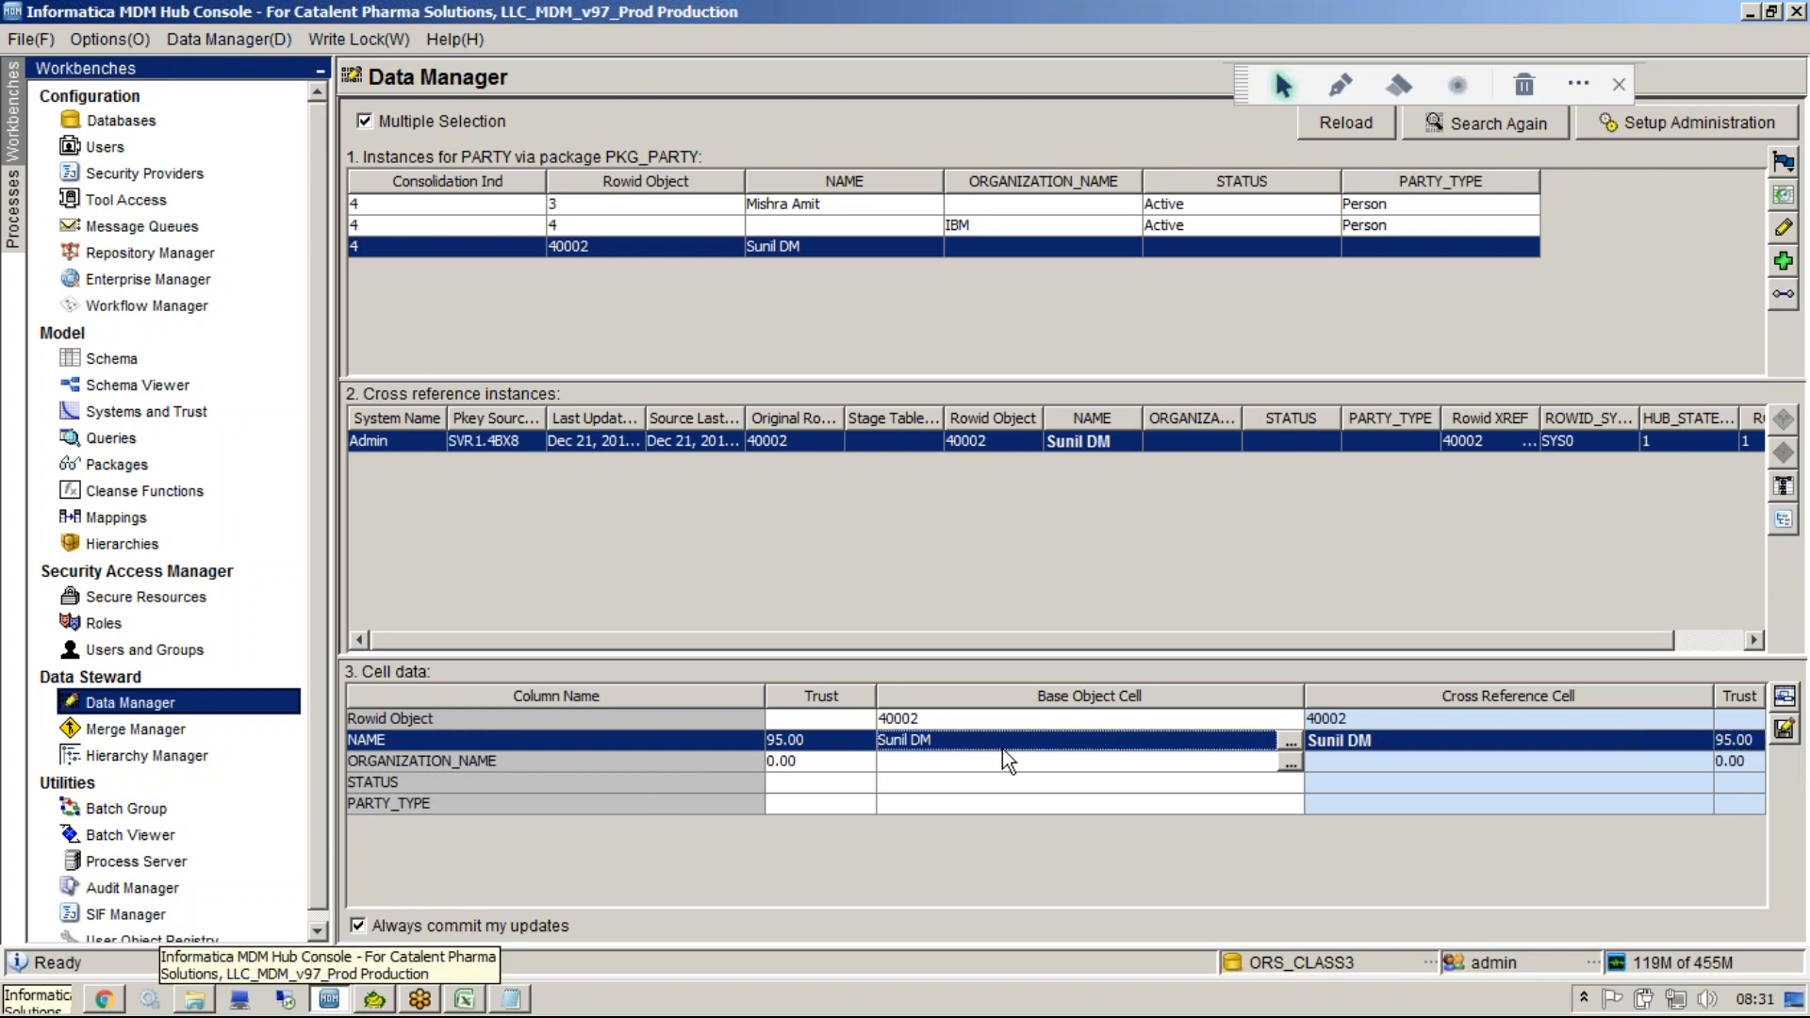
pyautogui.click(1734, 762)
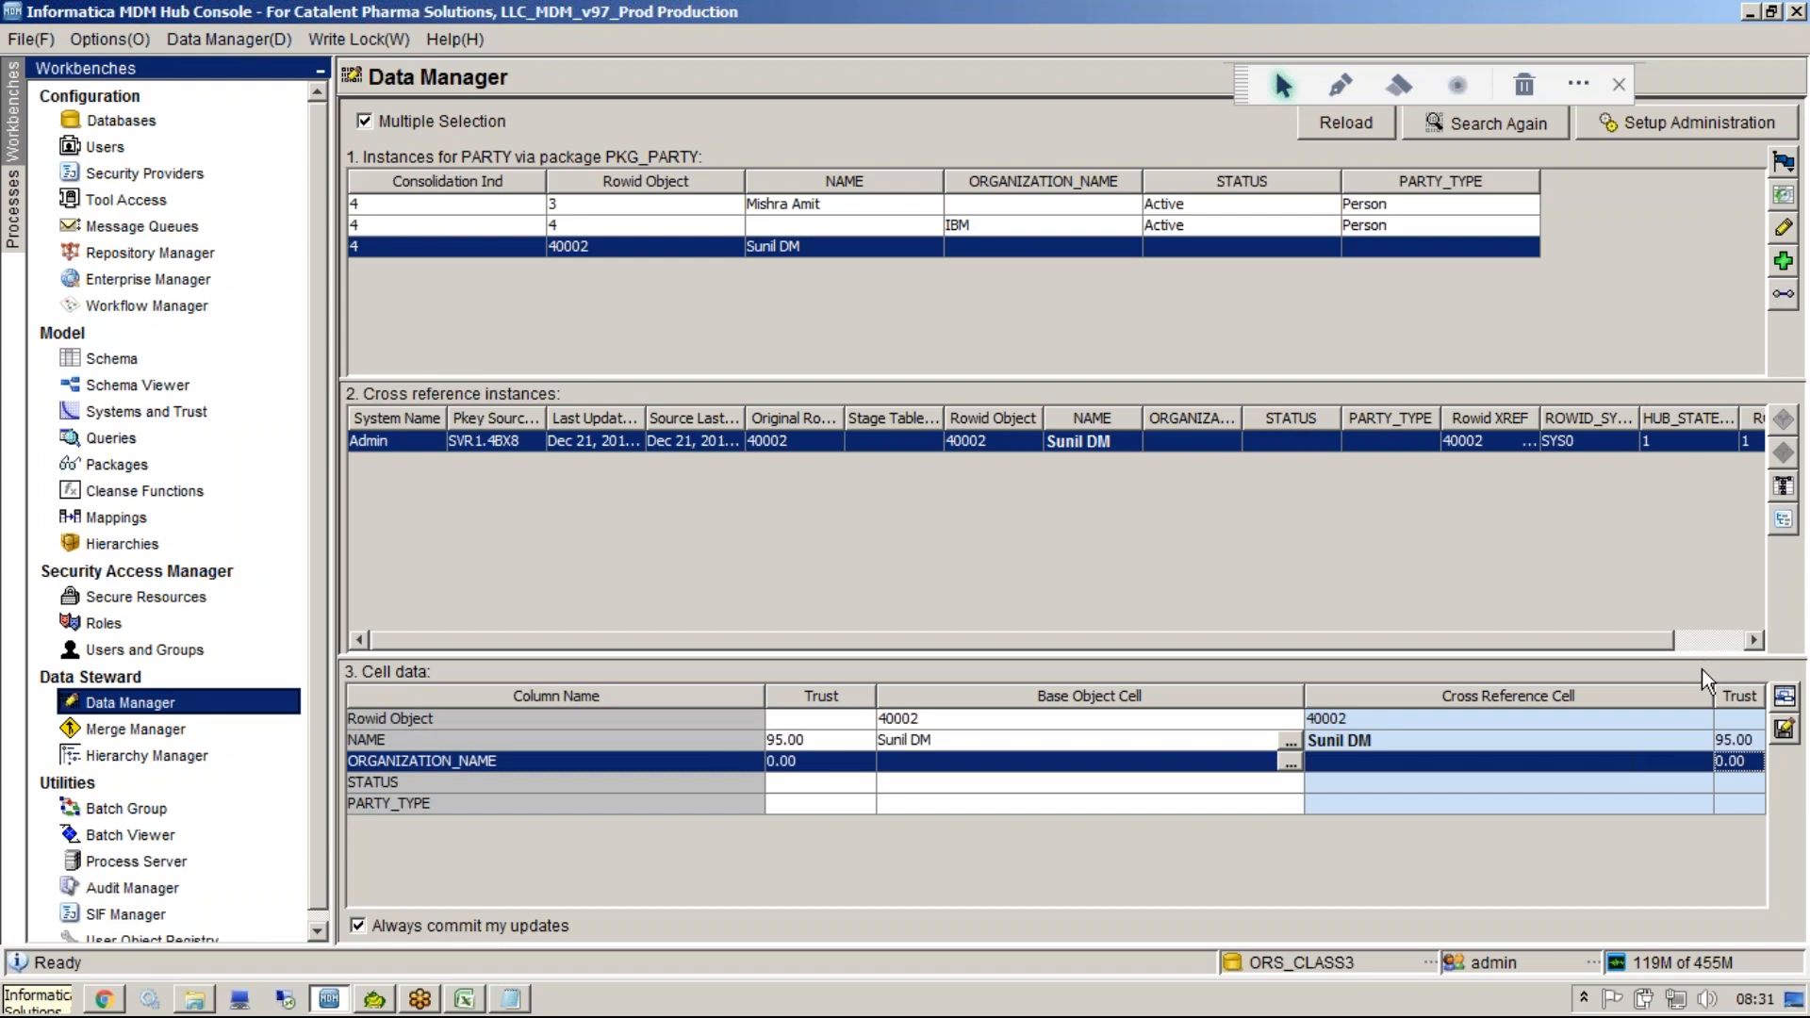
pyautogui.click(1702, 448)
pyautogui.click(1241, 227)
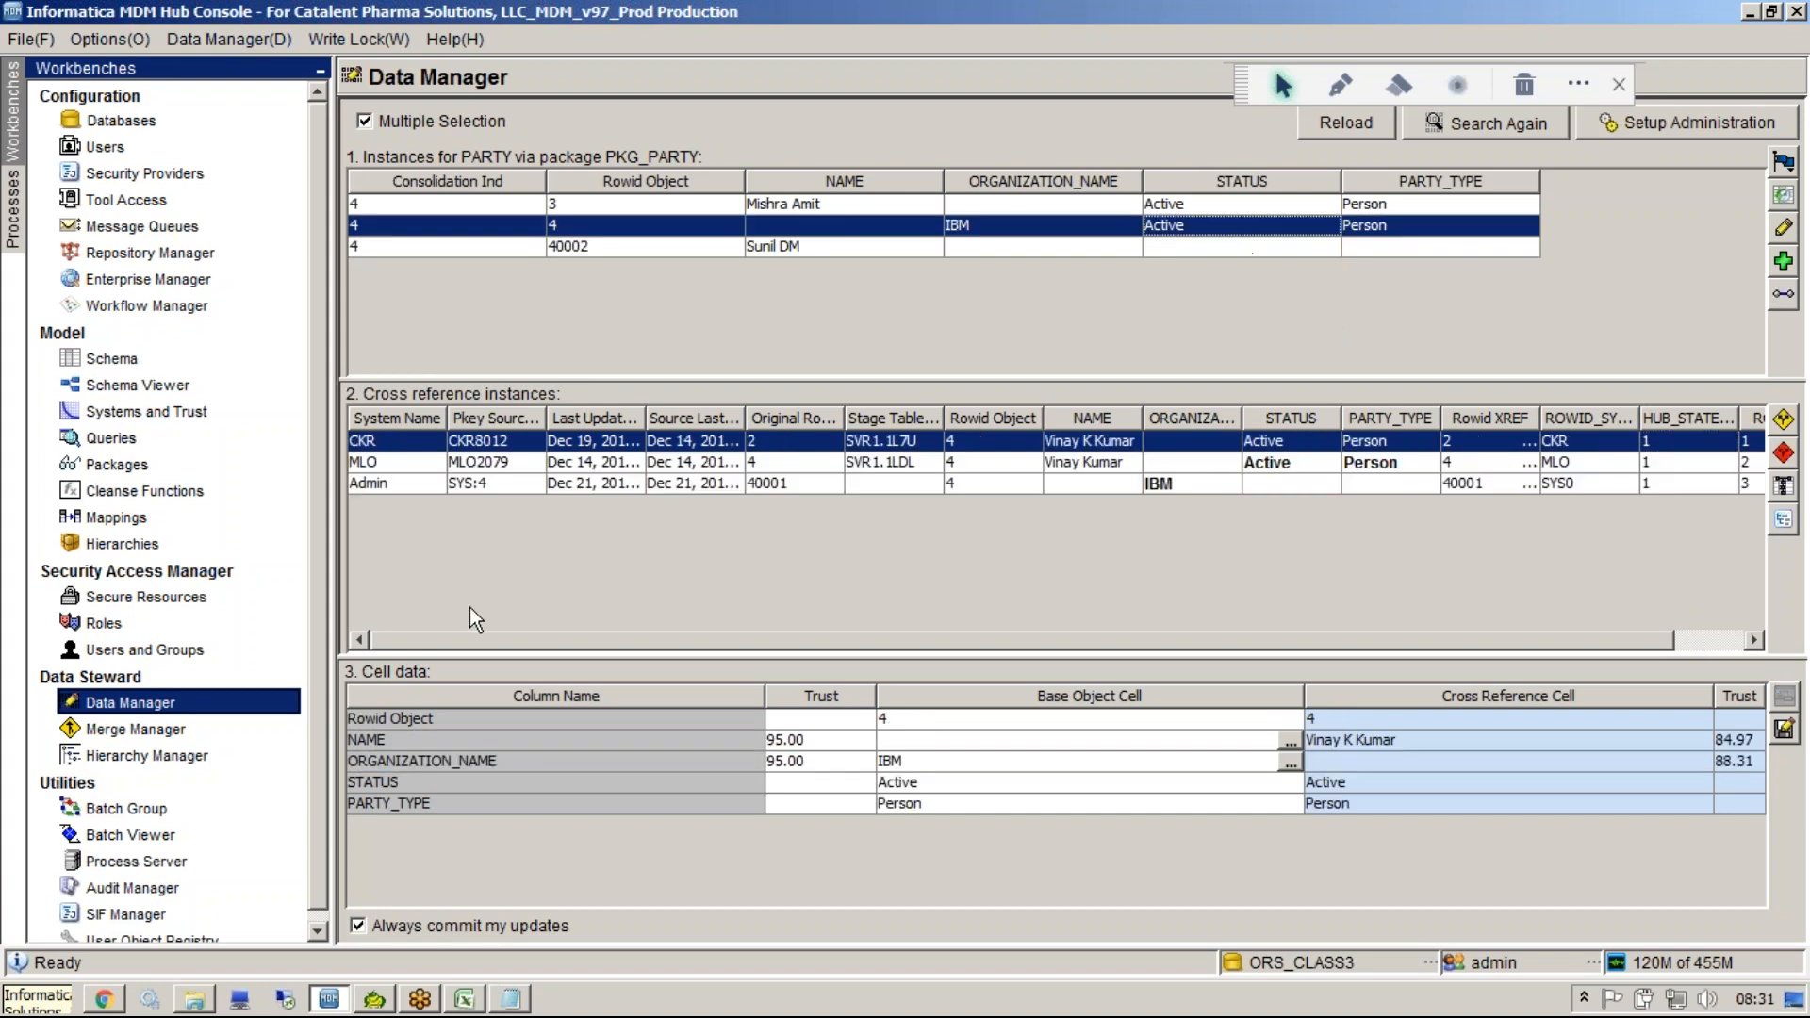
# Switch to Gmail and search the sent mail for "unmerge".
pyautogui.click(104, 999)
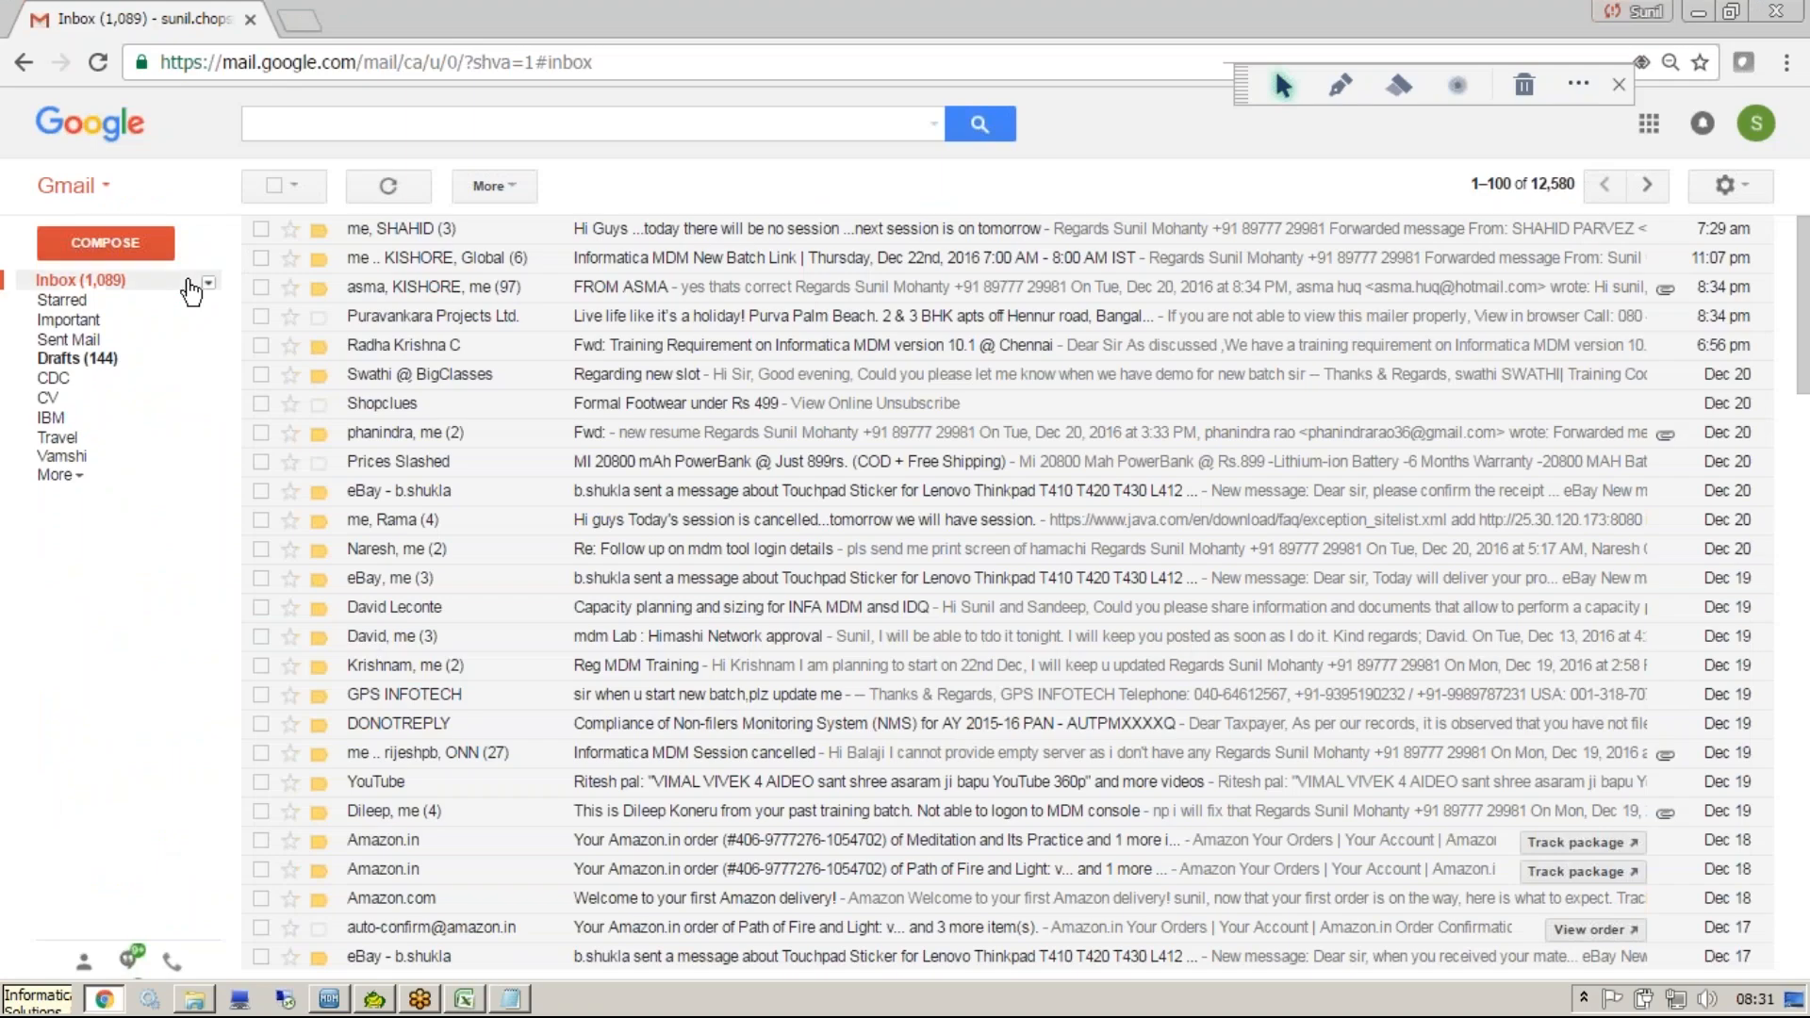
pyautogui.click(135, 342)
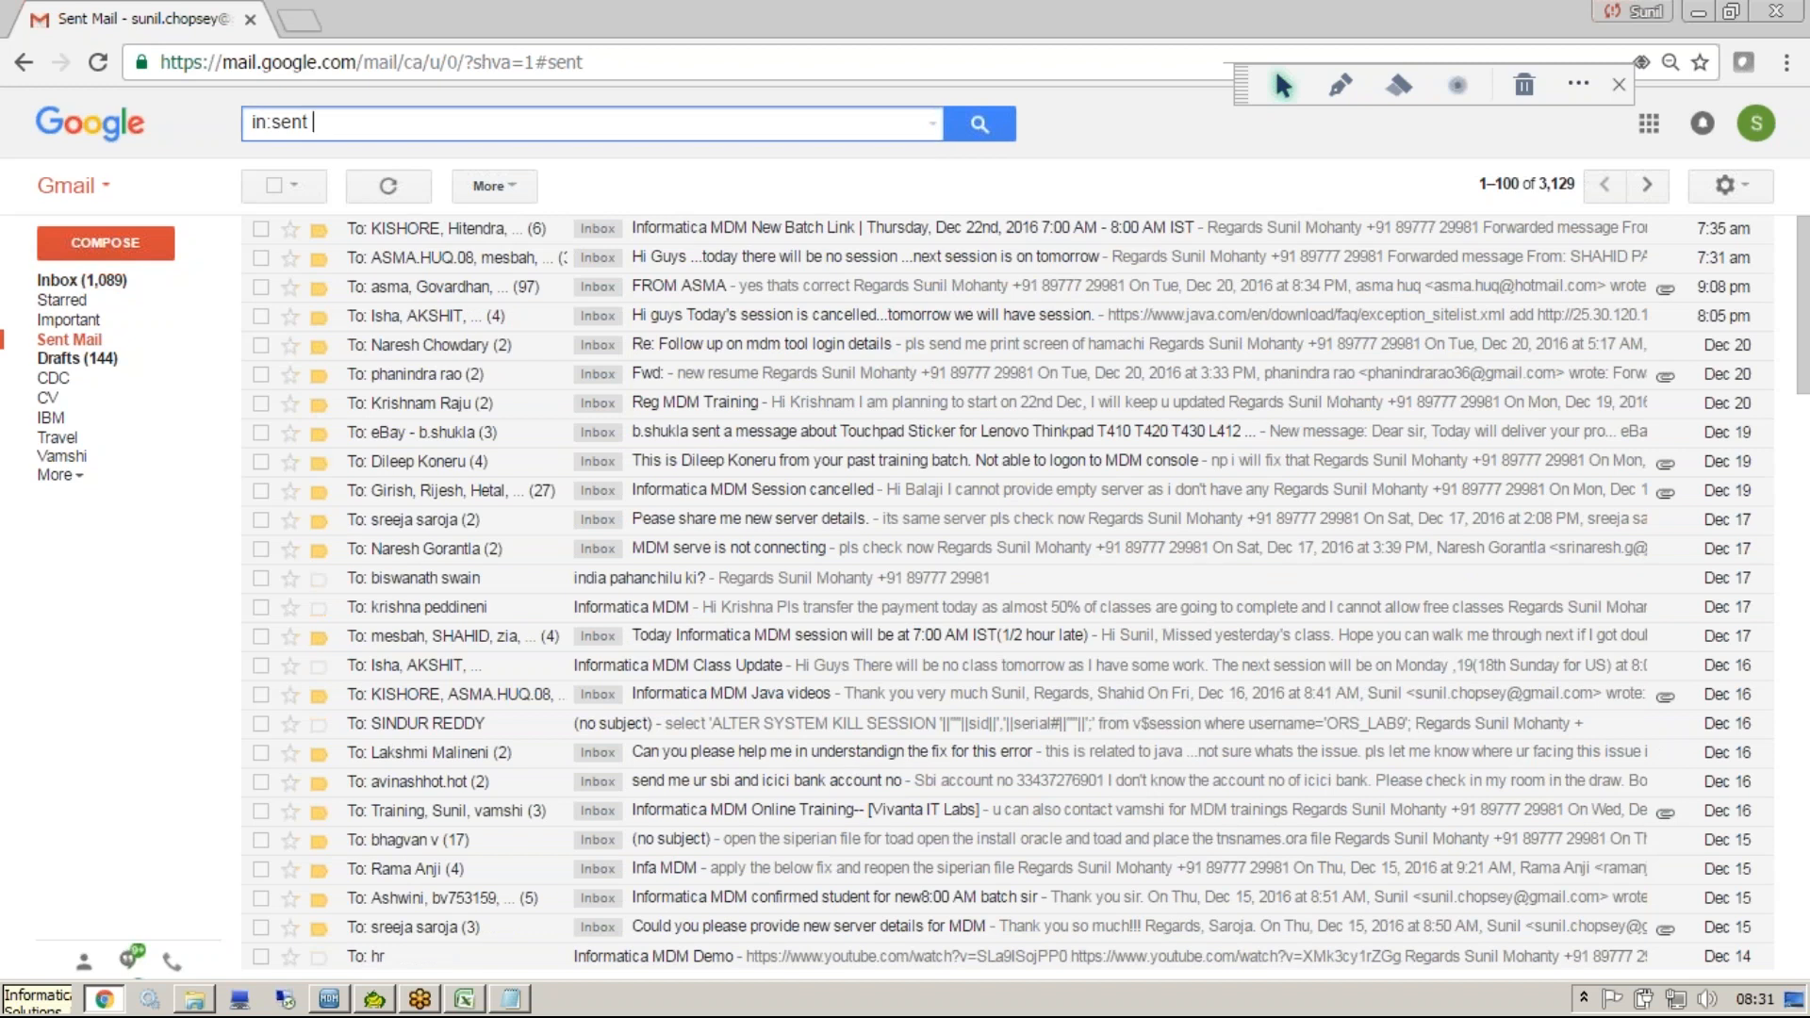
pyautogui.write('unmerge')
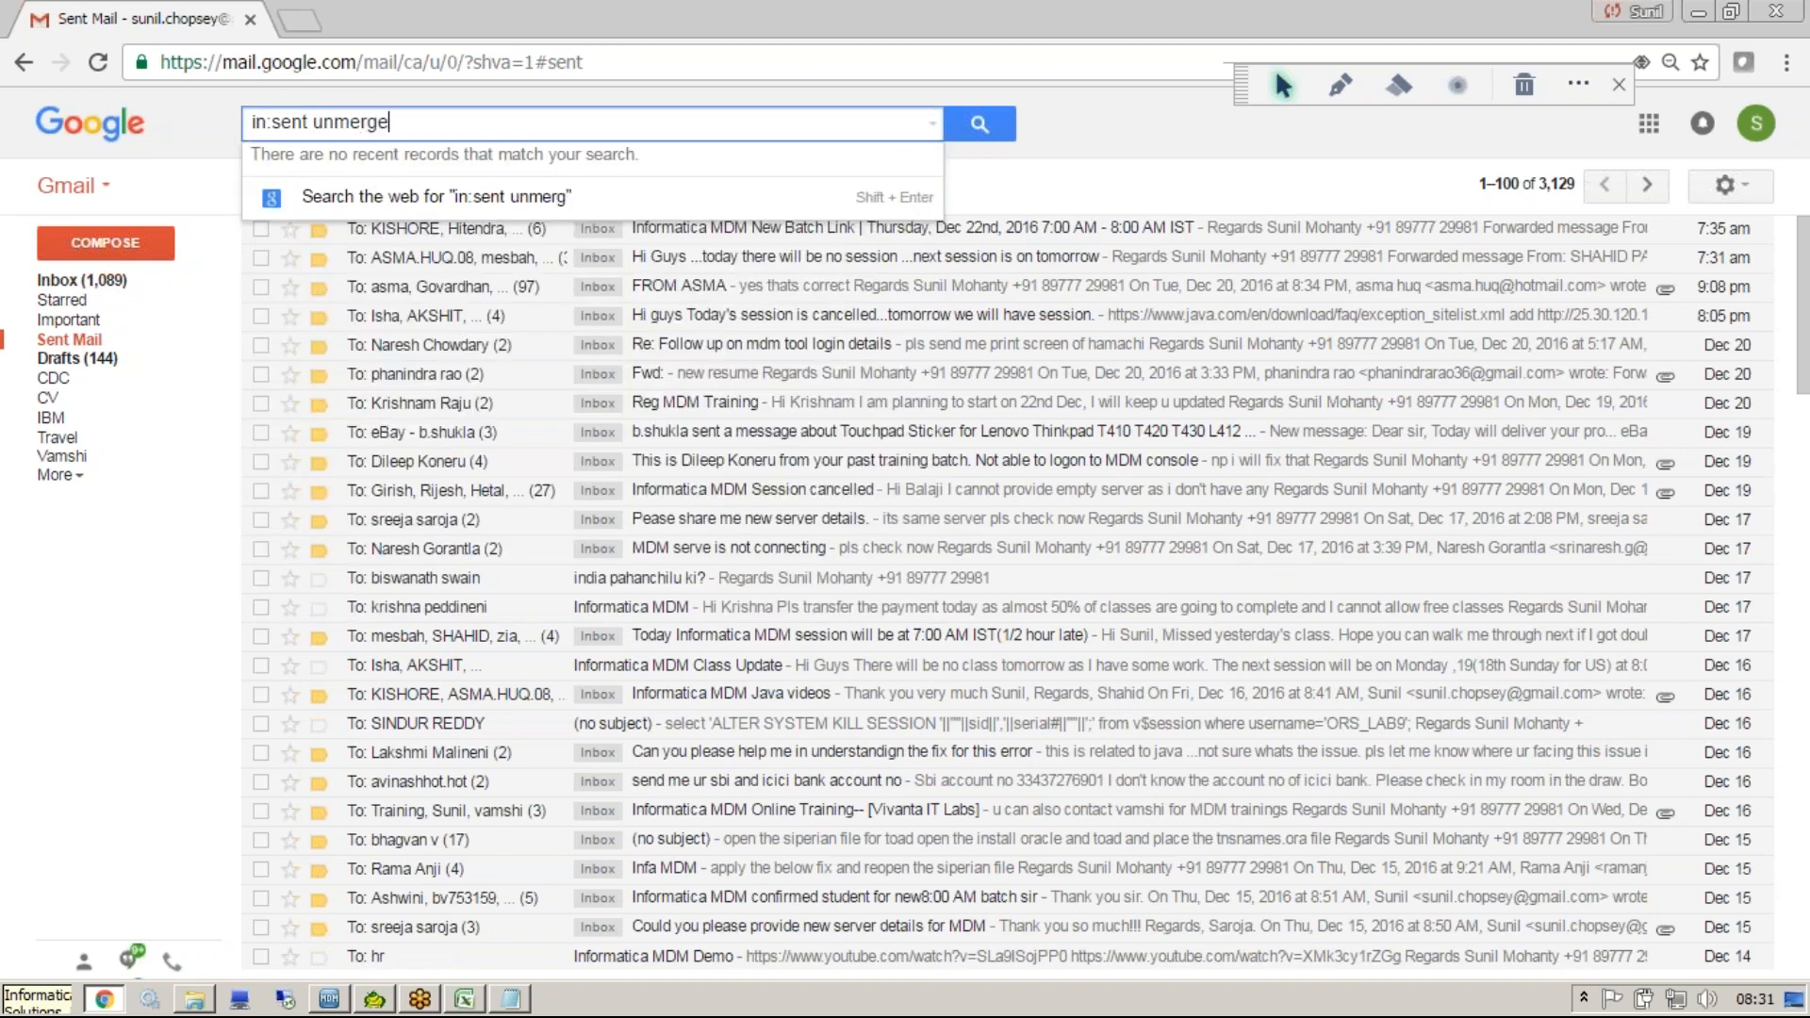
pyautogui.press('Return')
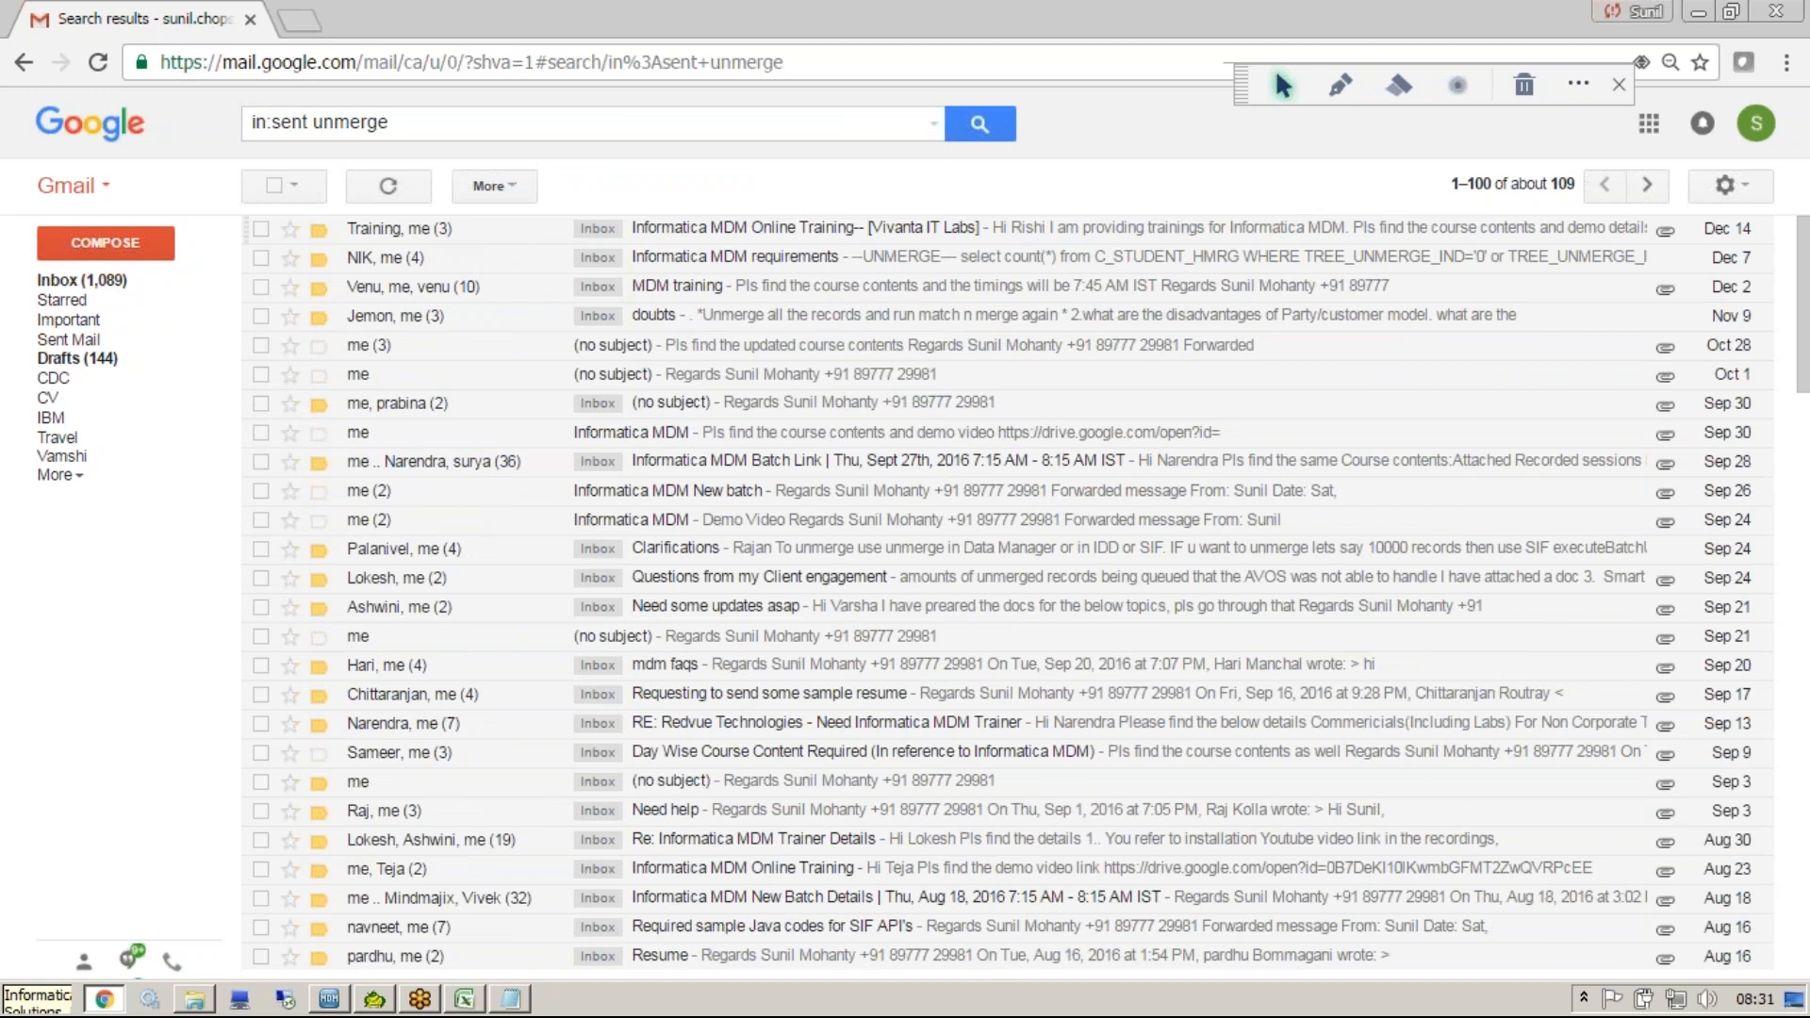
# Open and read the "Informatica MDM requirements" and "doubts" emails from the search results.
pyautogui.click(542, 257)
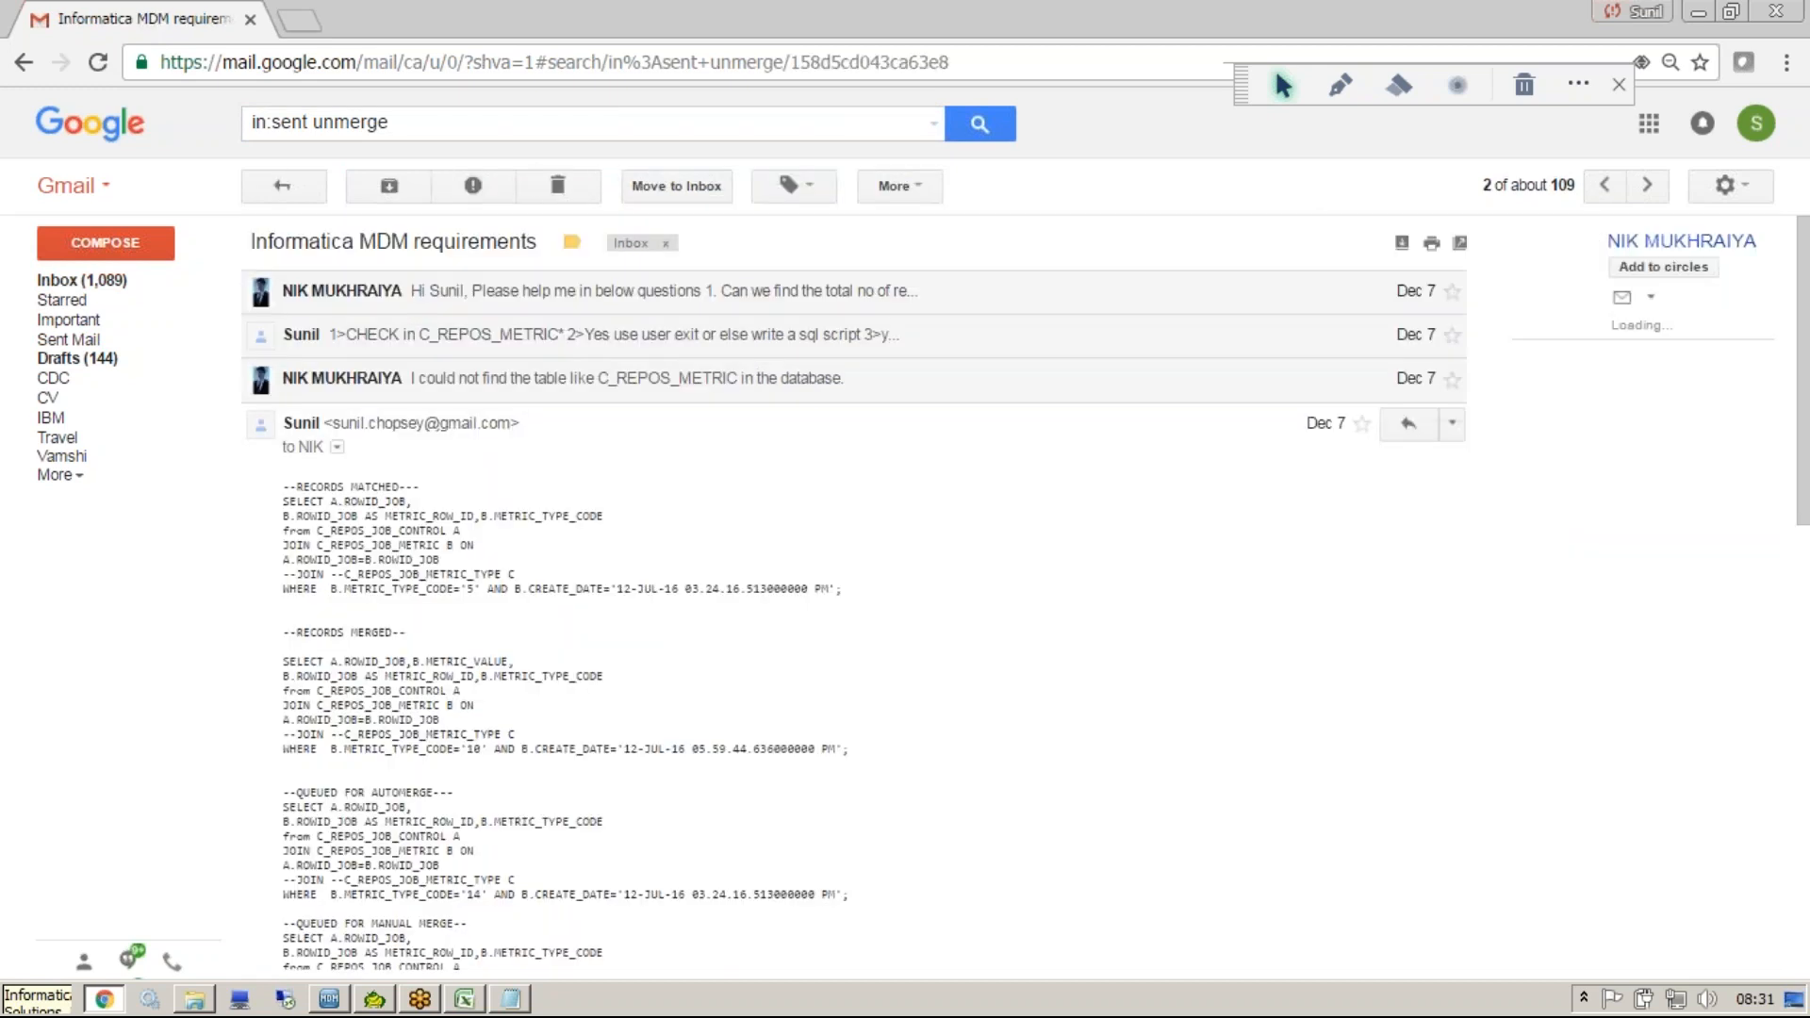
pyautogui.click(24, 63)
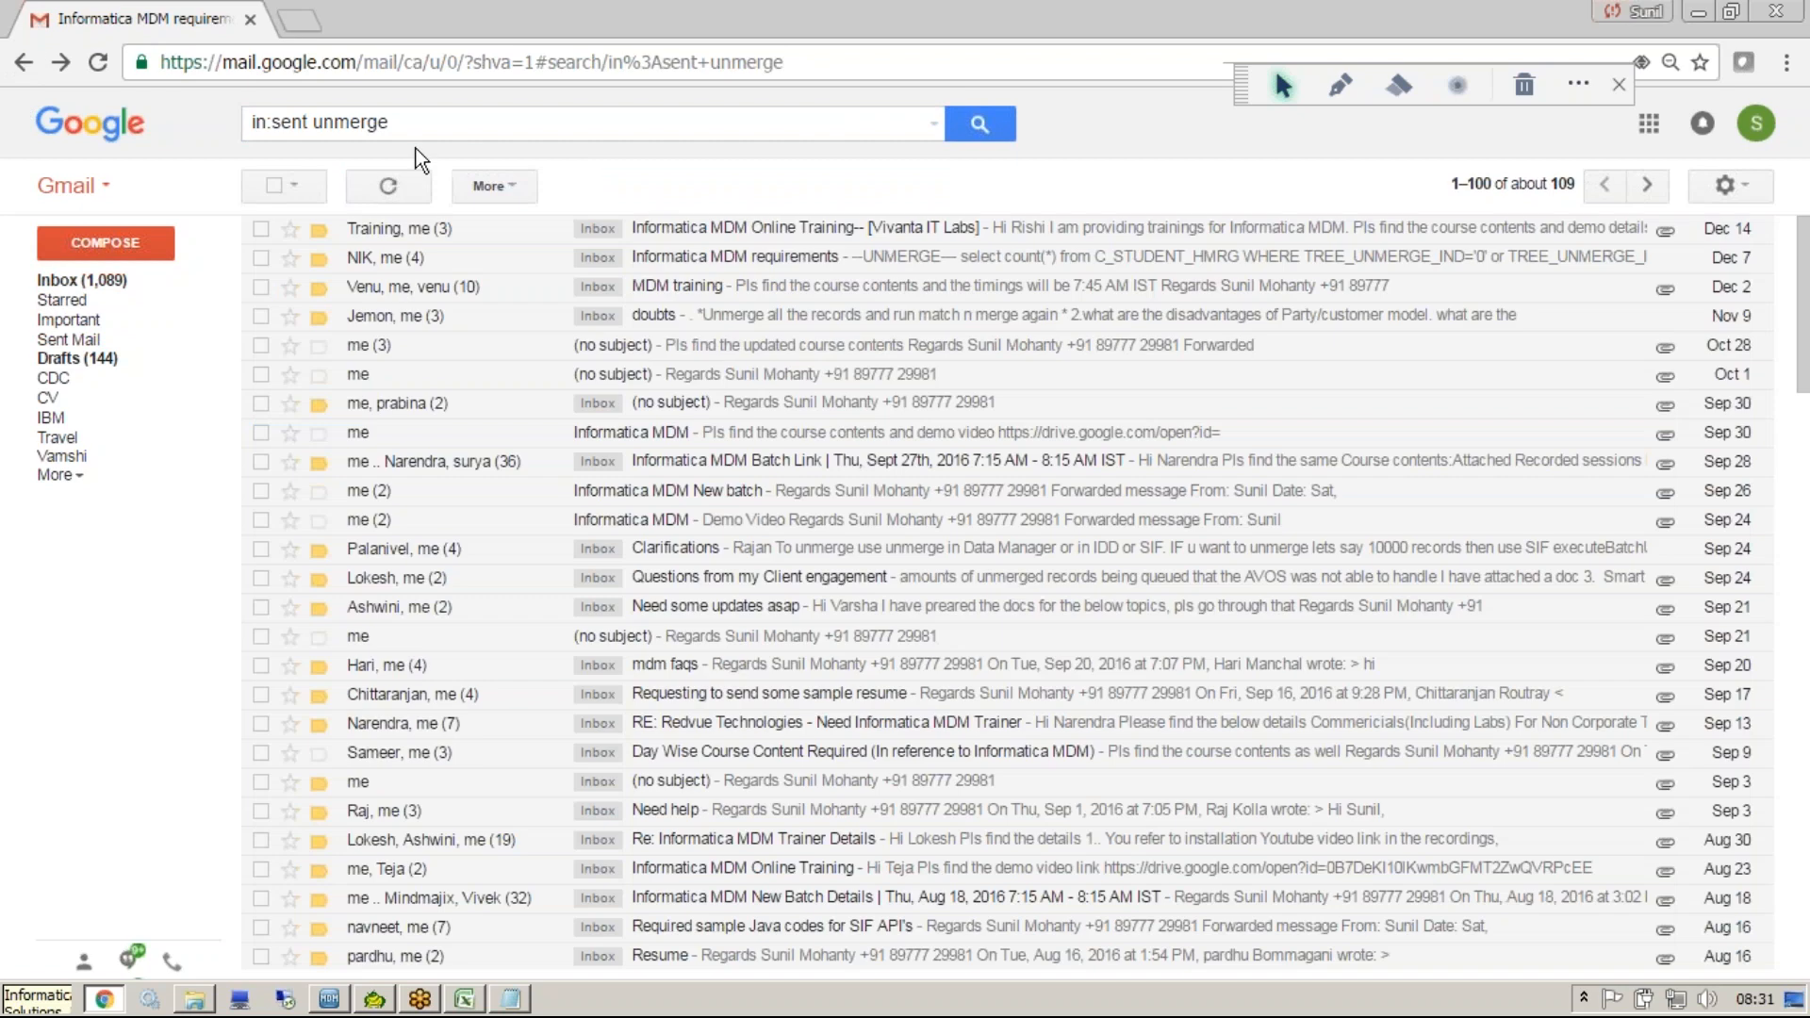
pyautogui.click(744, 325)
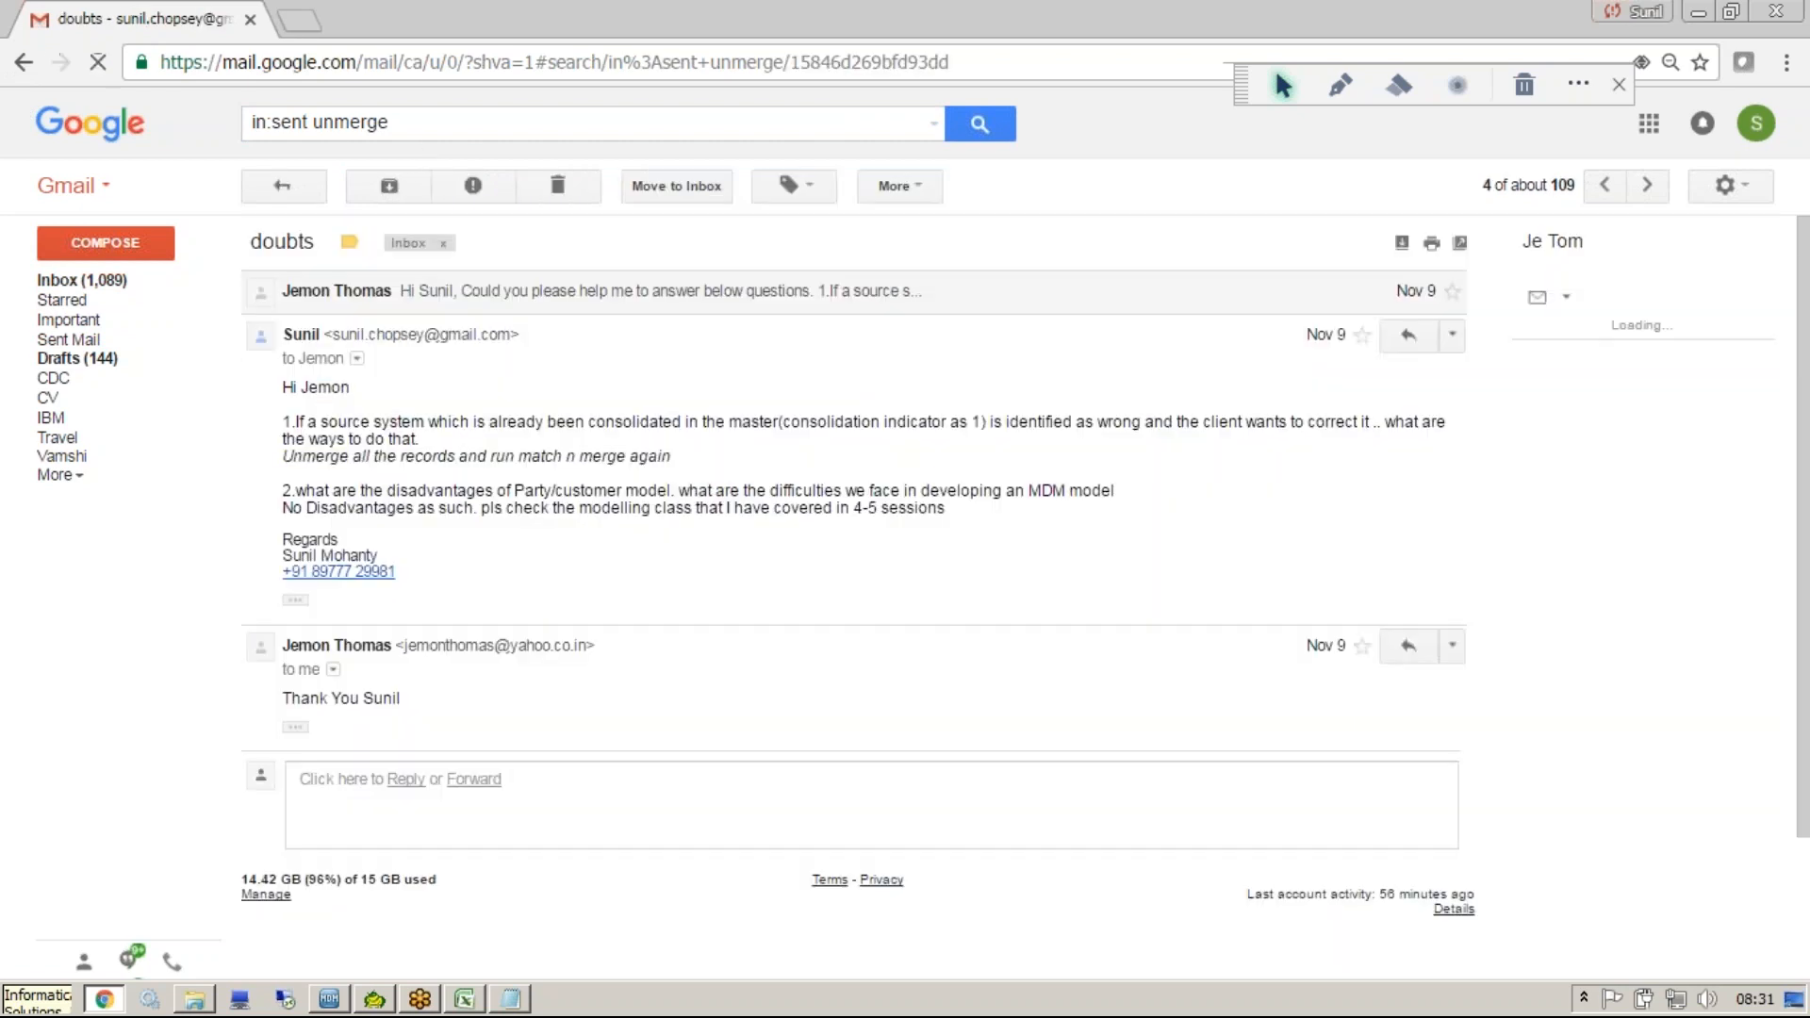
pyautogui.click(25, 58)
# Refine the sent-mail search to "unmerge linear tree".
pyautogui.click(434, 127)
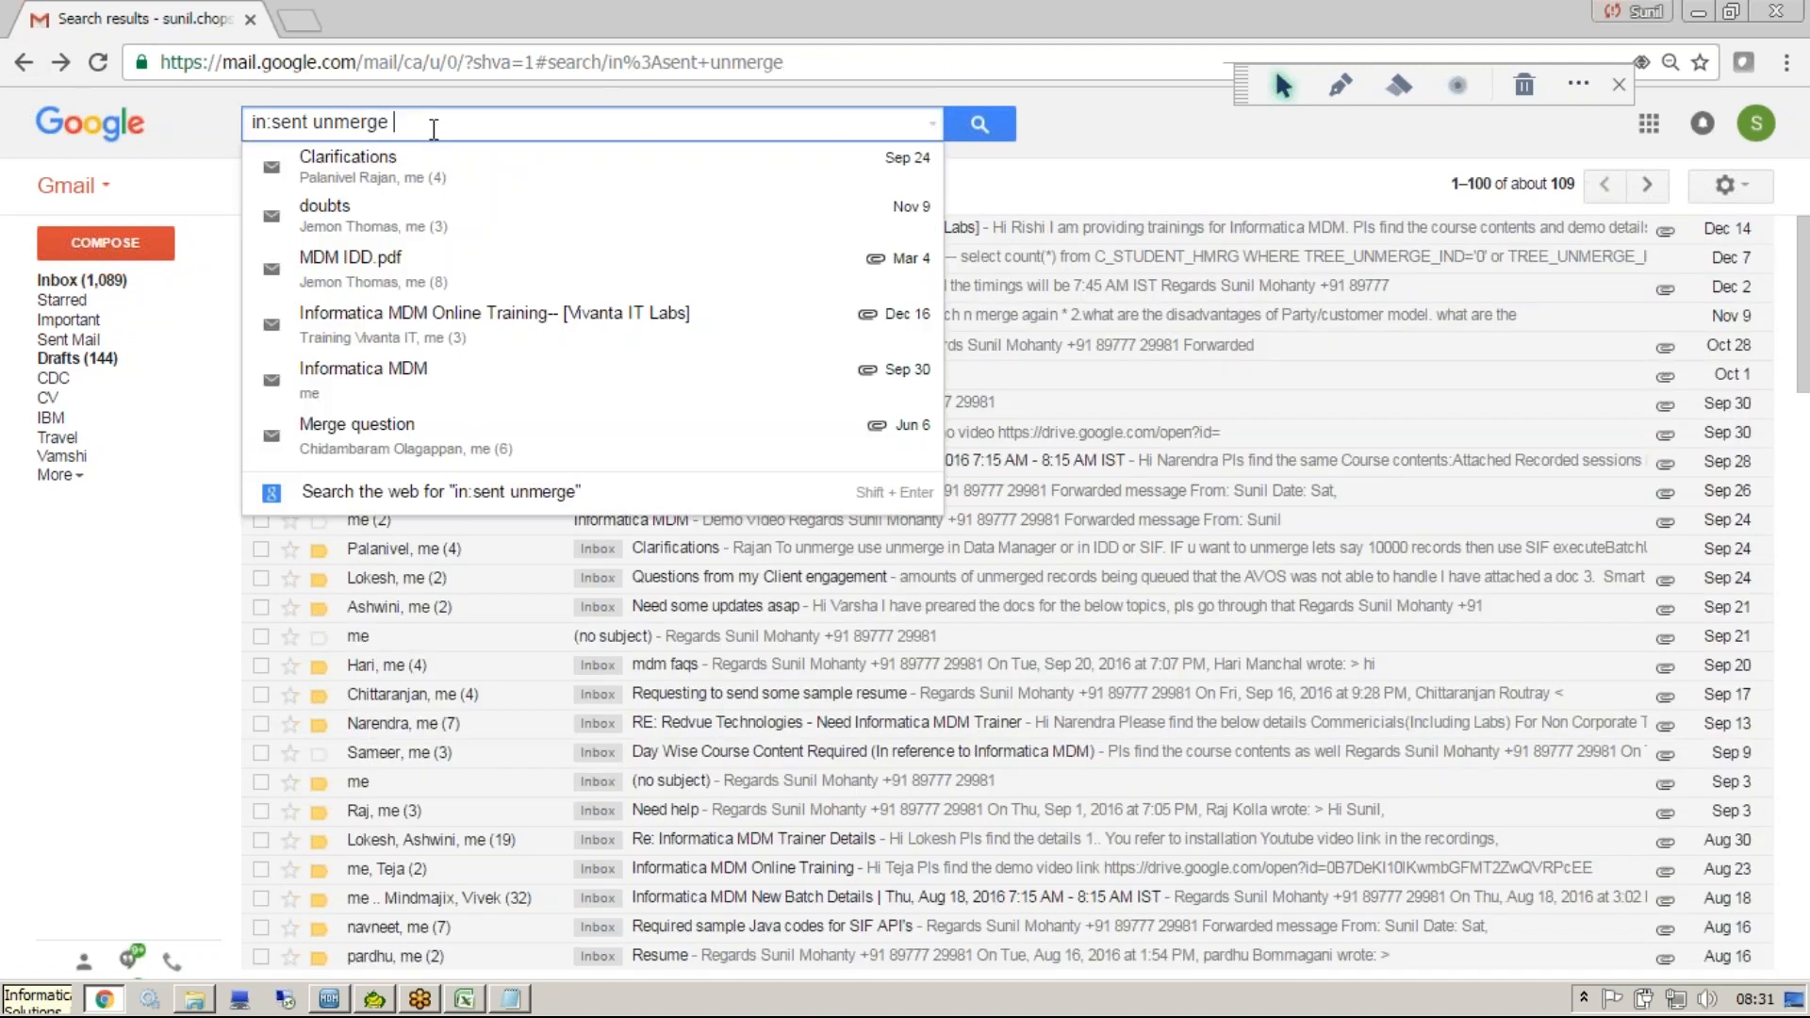
pyautogui.write('linear tree')
pyautogui.press('Return')
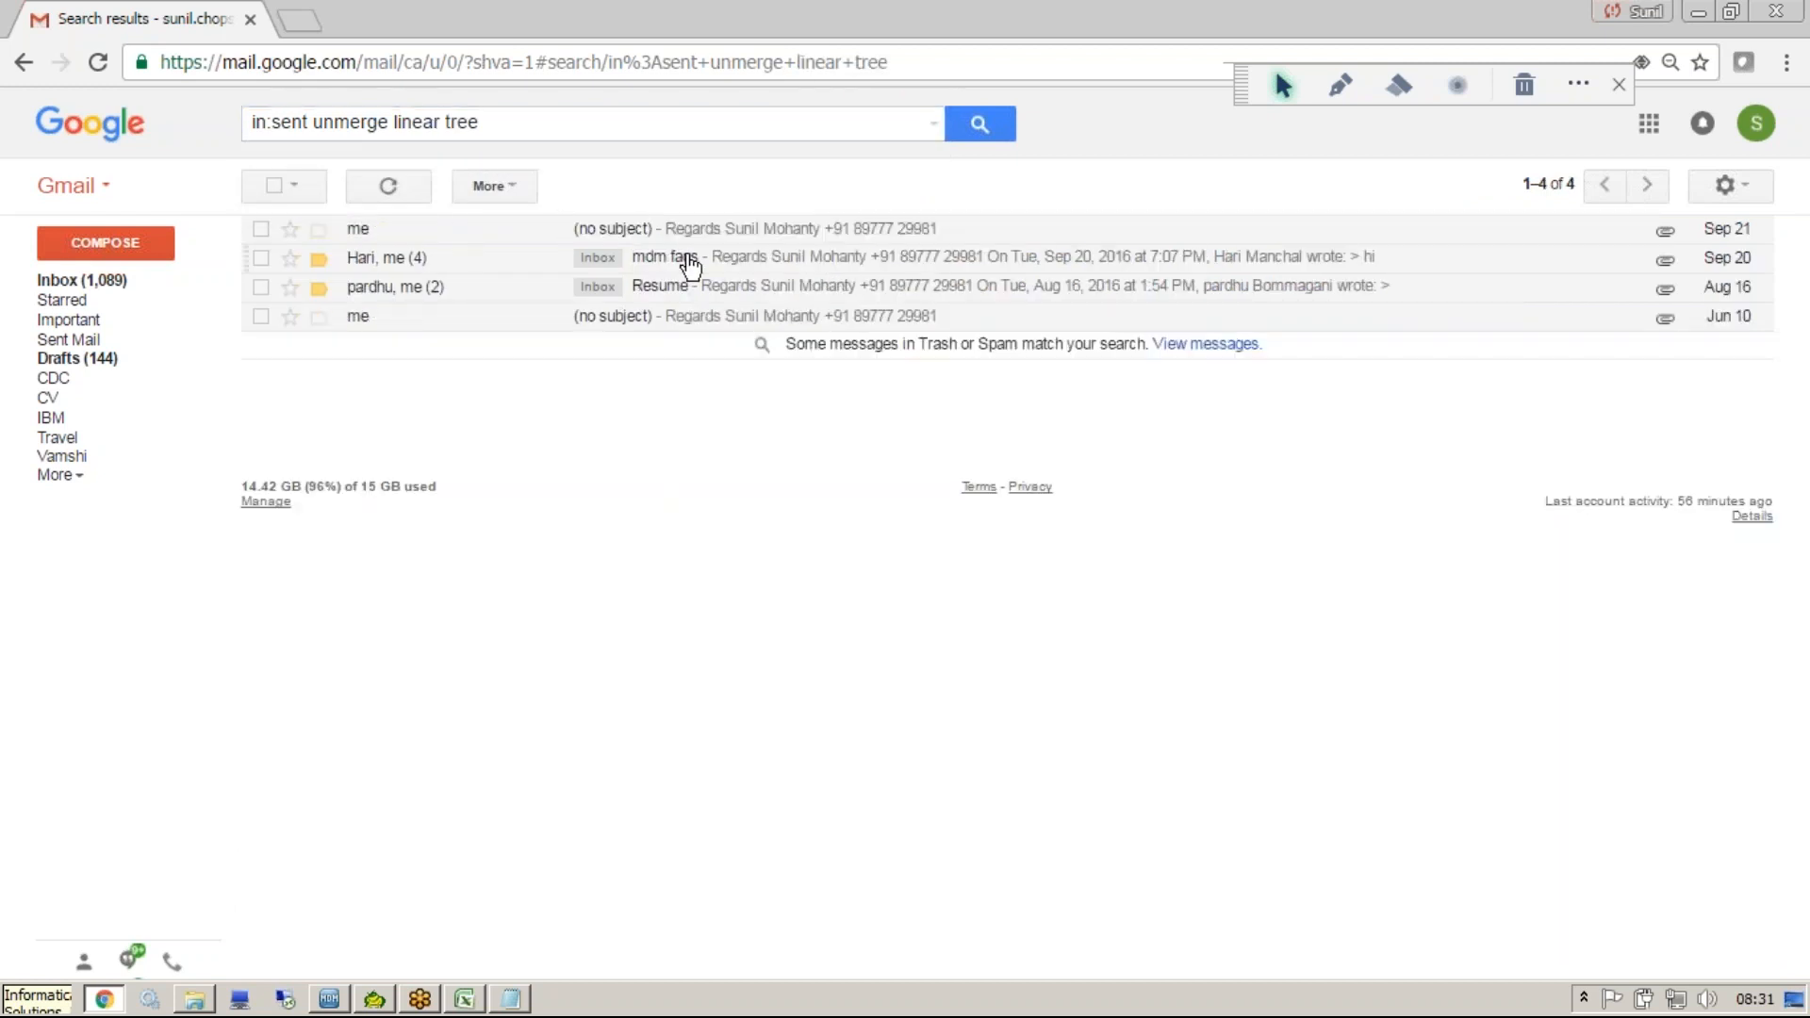
# Open the "mdm faqs" email, go back to the results, and return to the inbox.
pyautogui.click(689, 266)
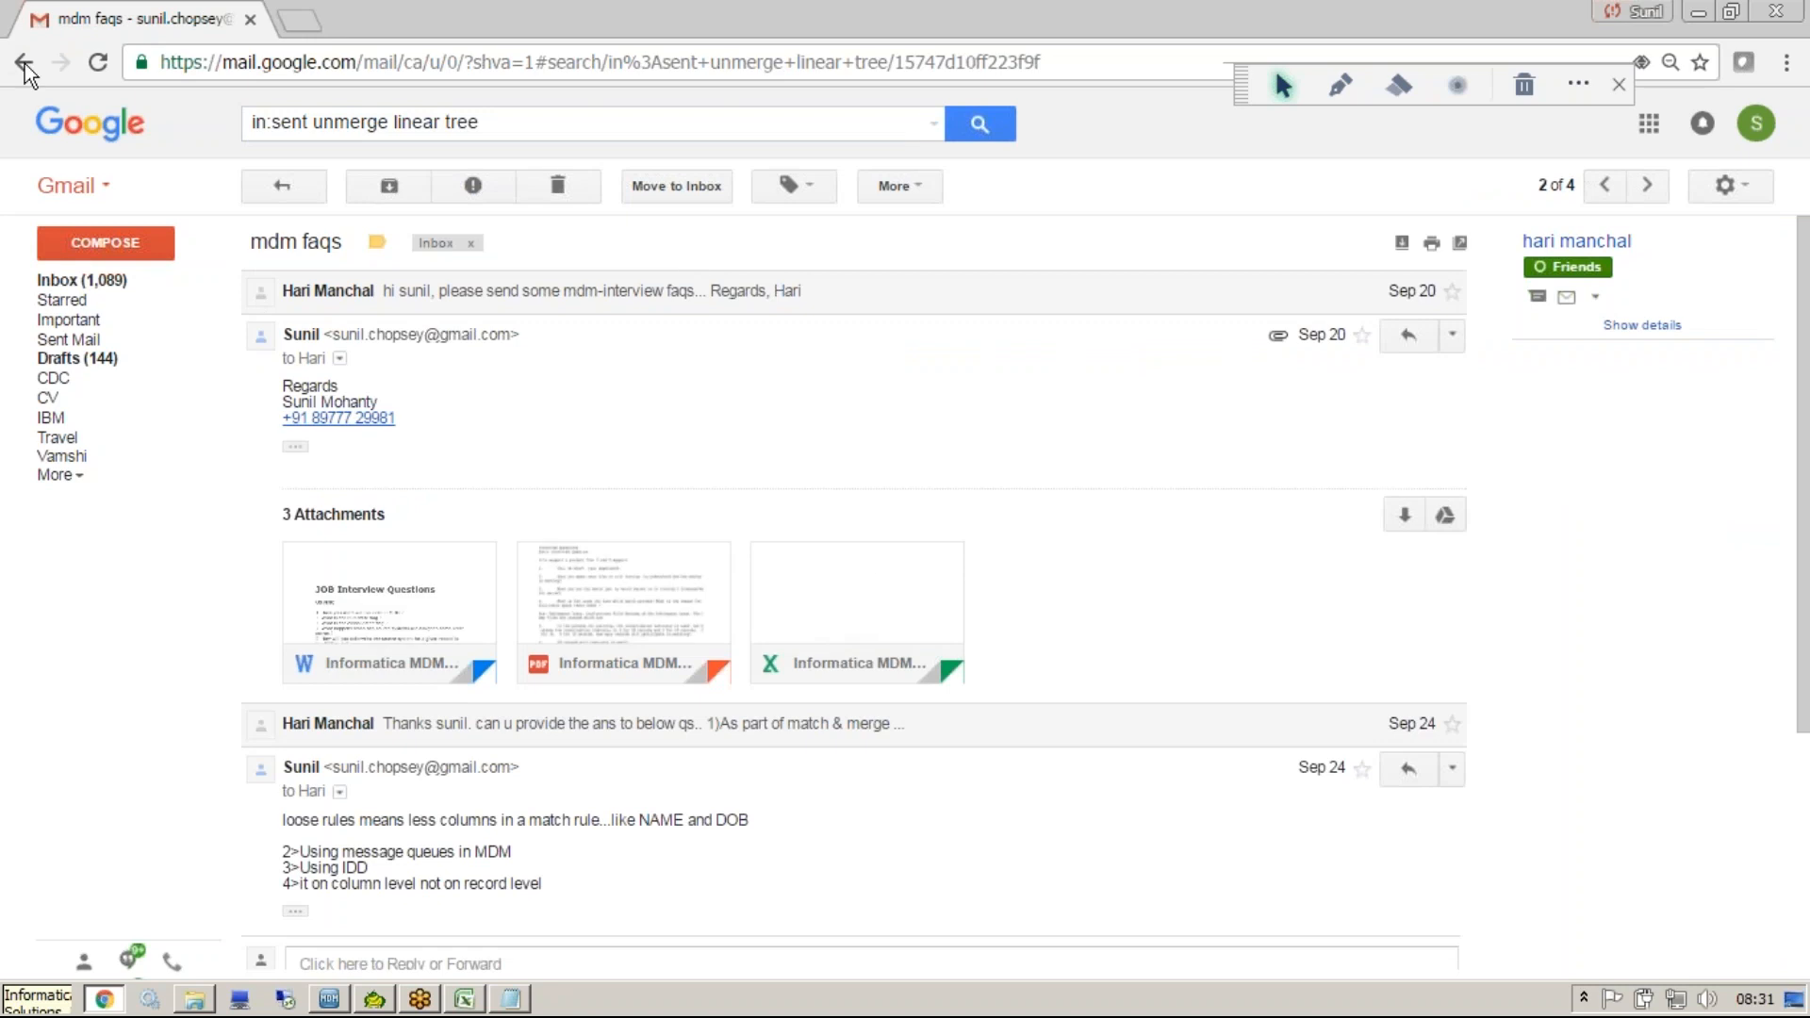
pyautogui.click(26, 66)
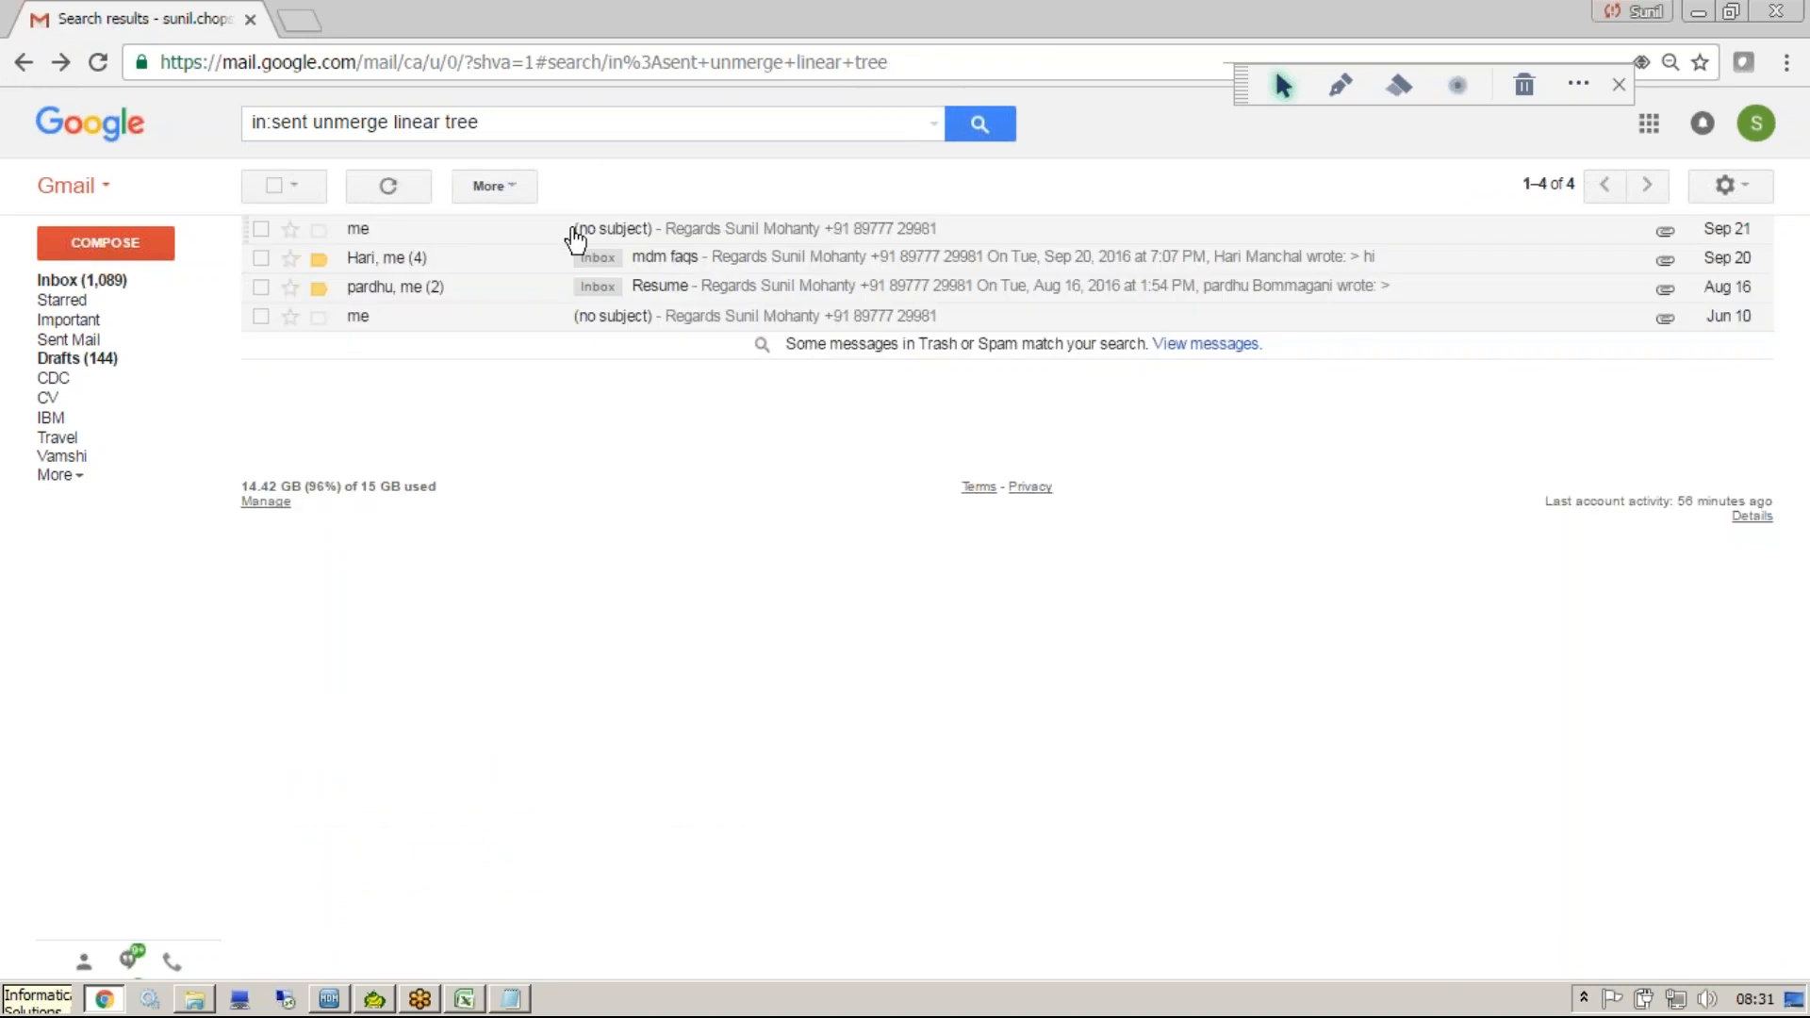
pyautogui.click(572, 231)
pyautogui.click(57, 300)
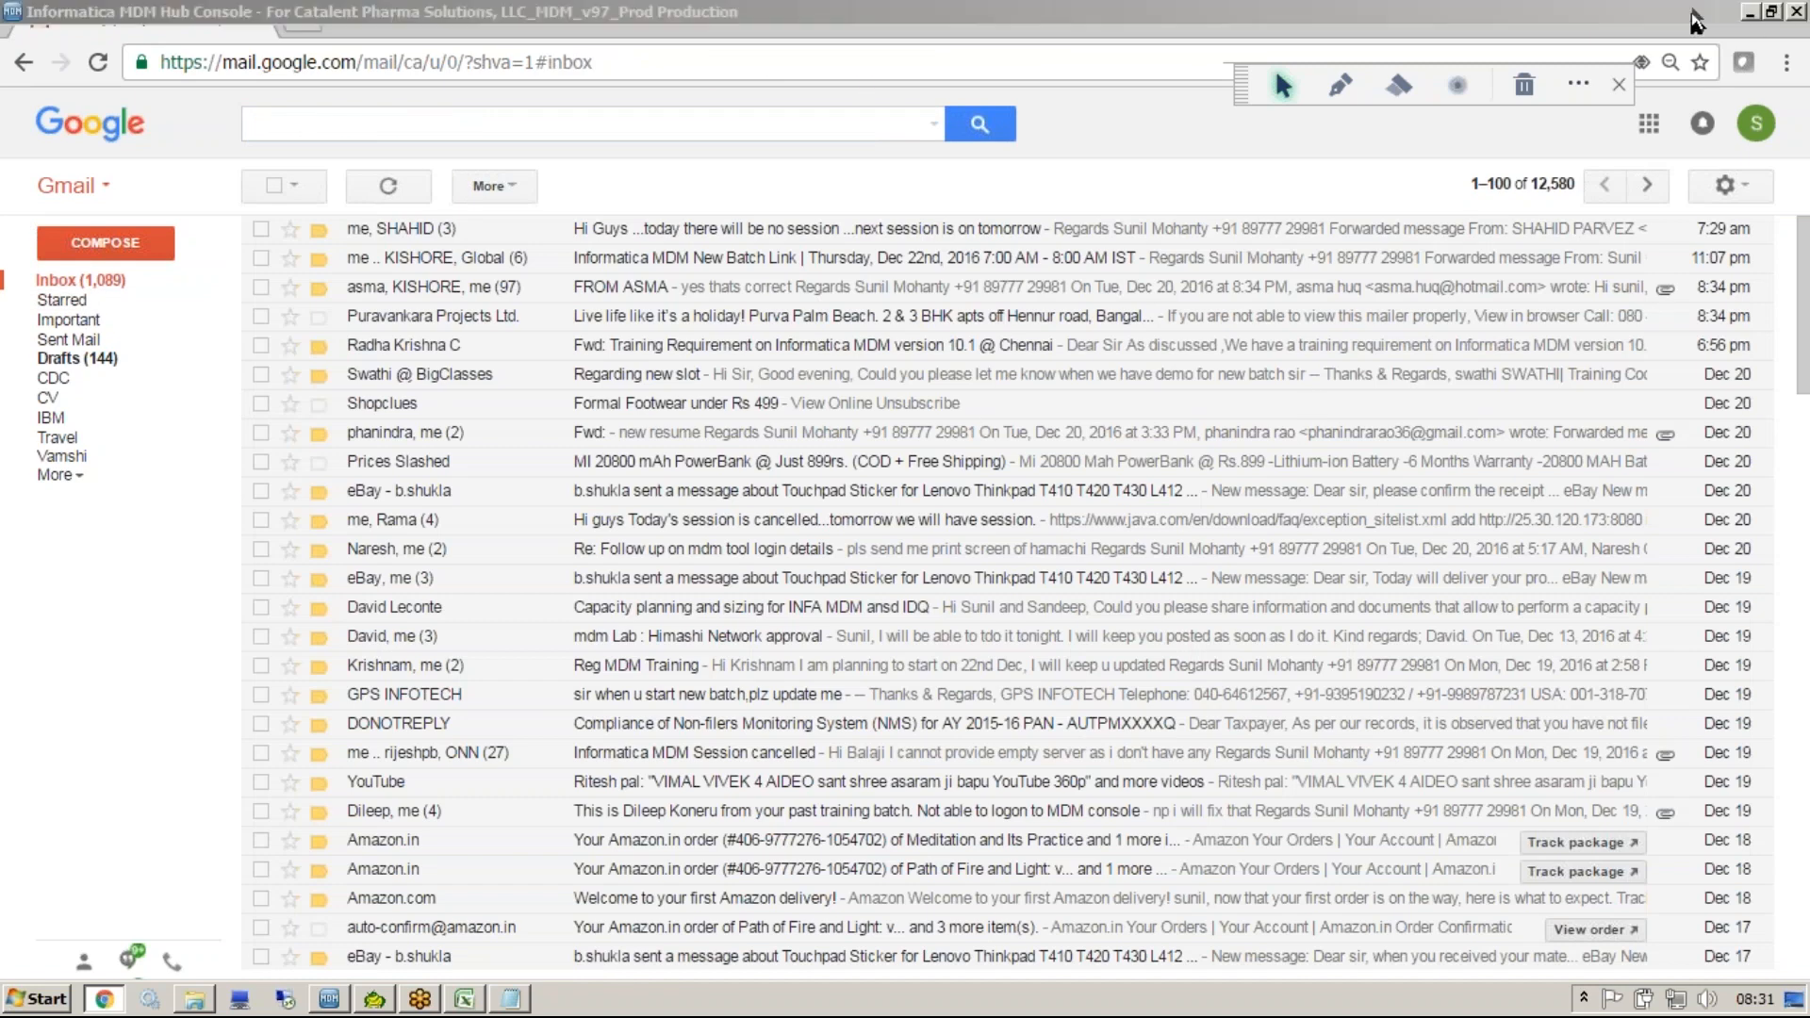
# Return to the Hub Console and inspect the MLO and CKR cross-references of the Rowid 4 record.
pyautogui.click(1698, 13)
pyautogui.click(1306, 43)
pyautogui.click(1305, 43)
pyautogui.click(1664, 471)
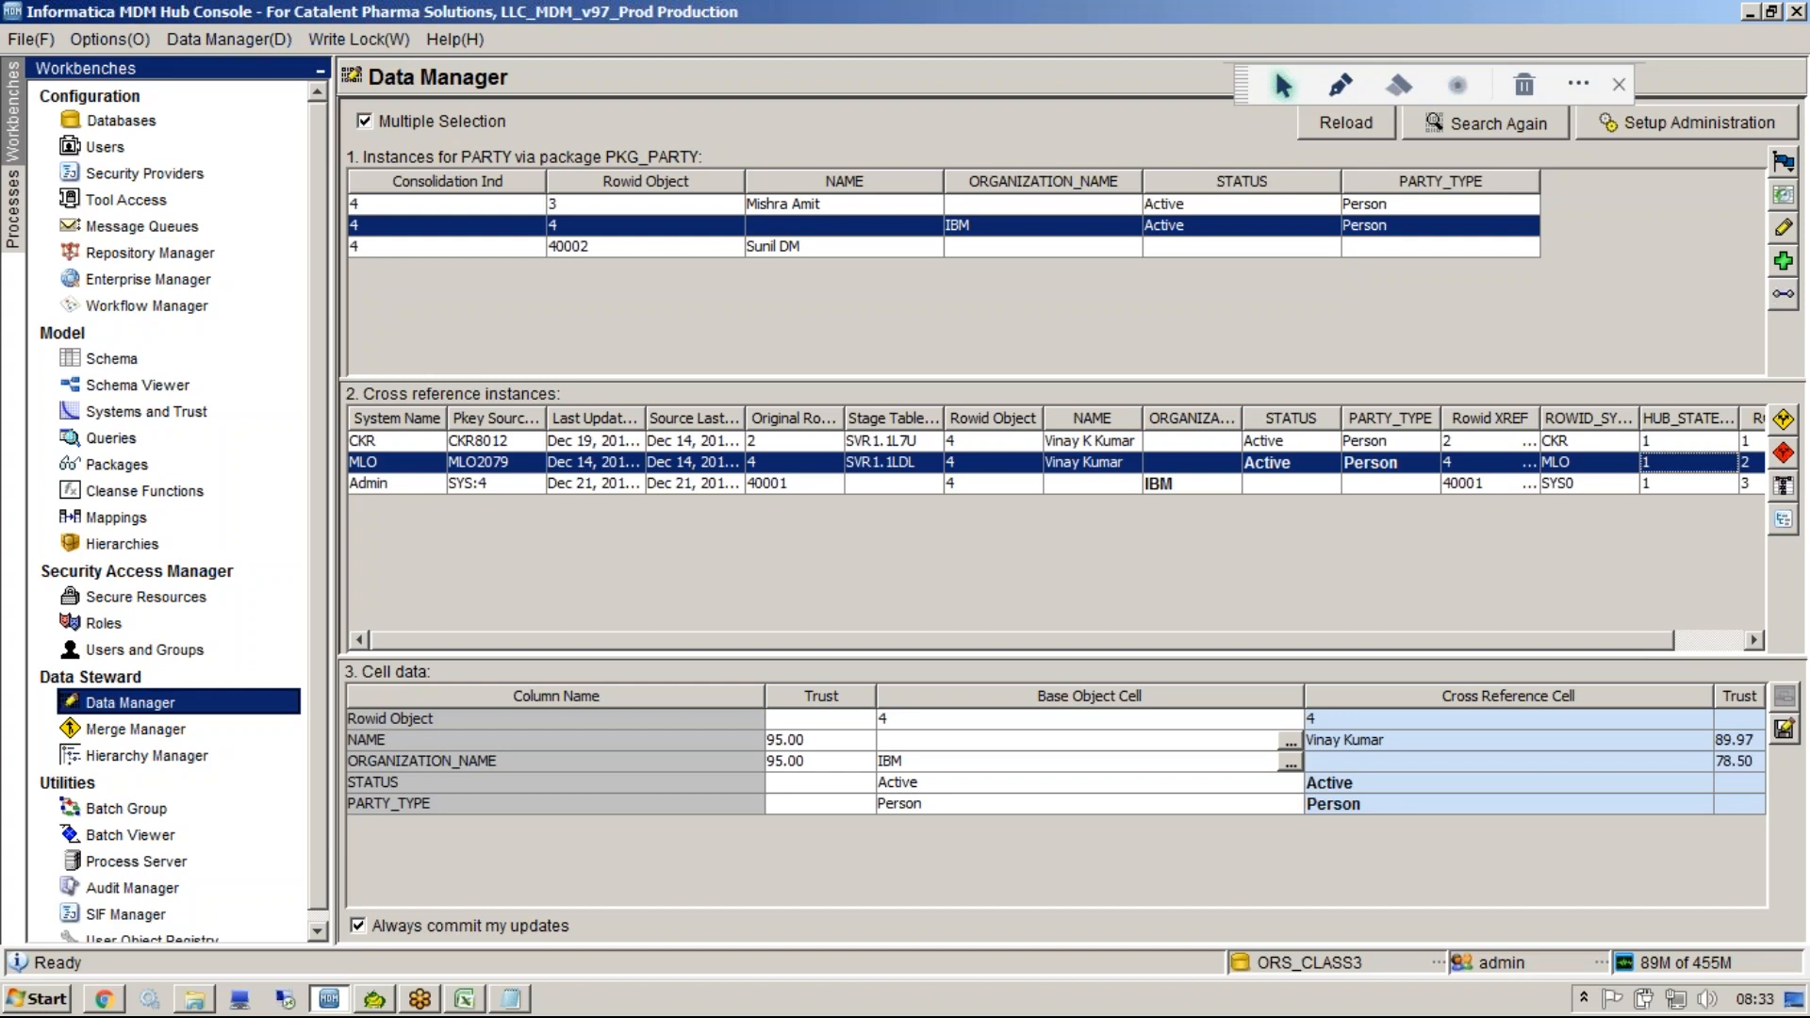
pyautogui.click(1192, 208)
pyautogui.click(1191, 224)
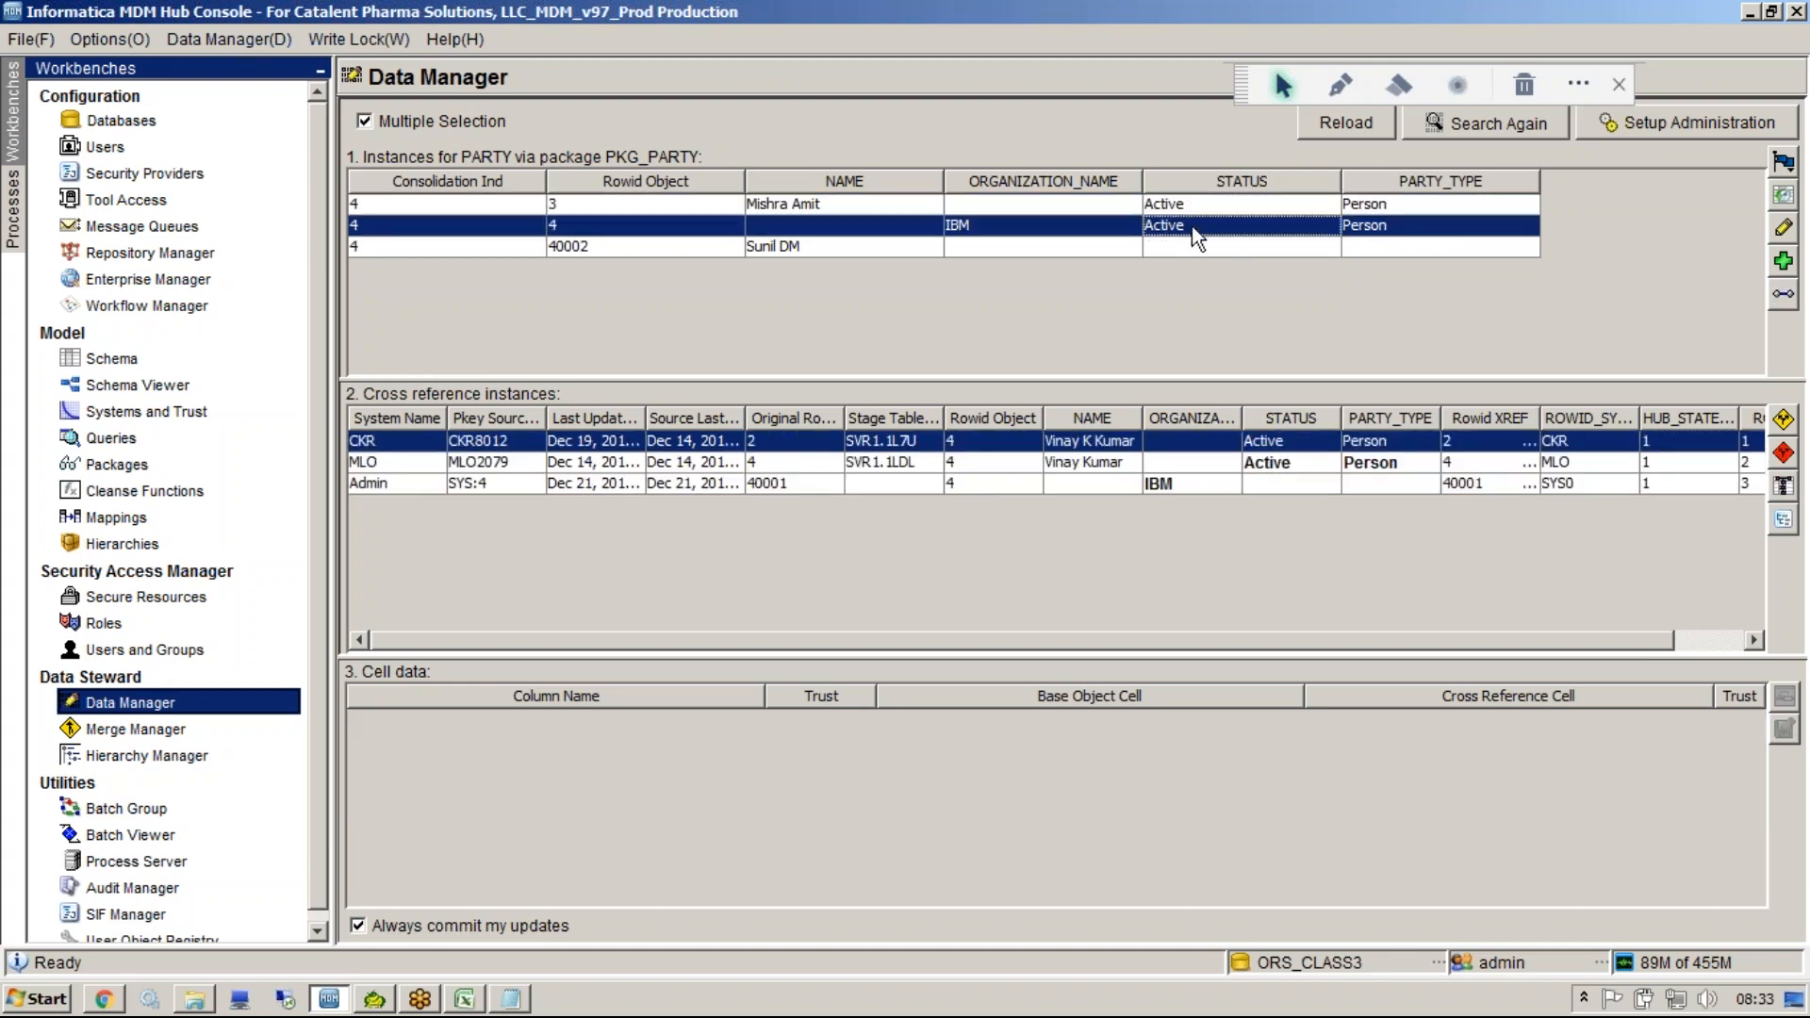
# Unmerge the CKR cross-reference from the Rowid 3 record and reload the search results.
pyautogui.click(1127, 205)
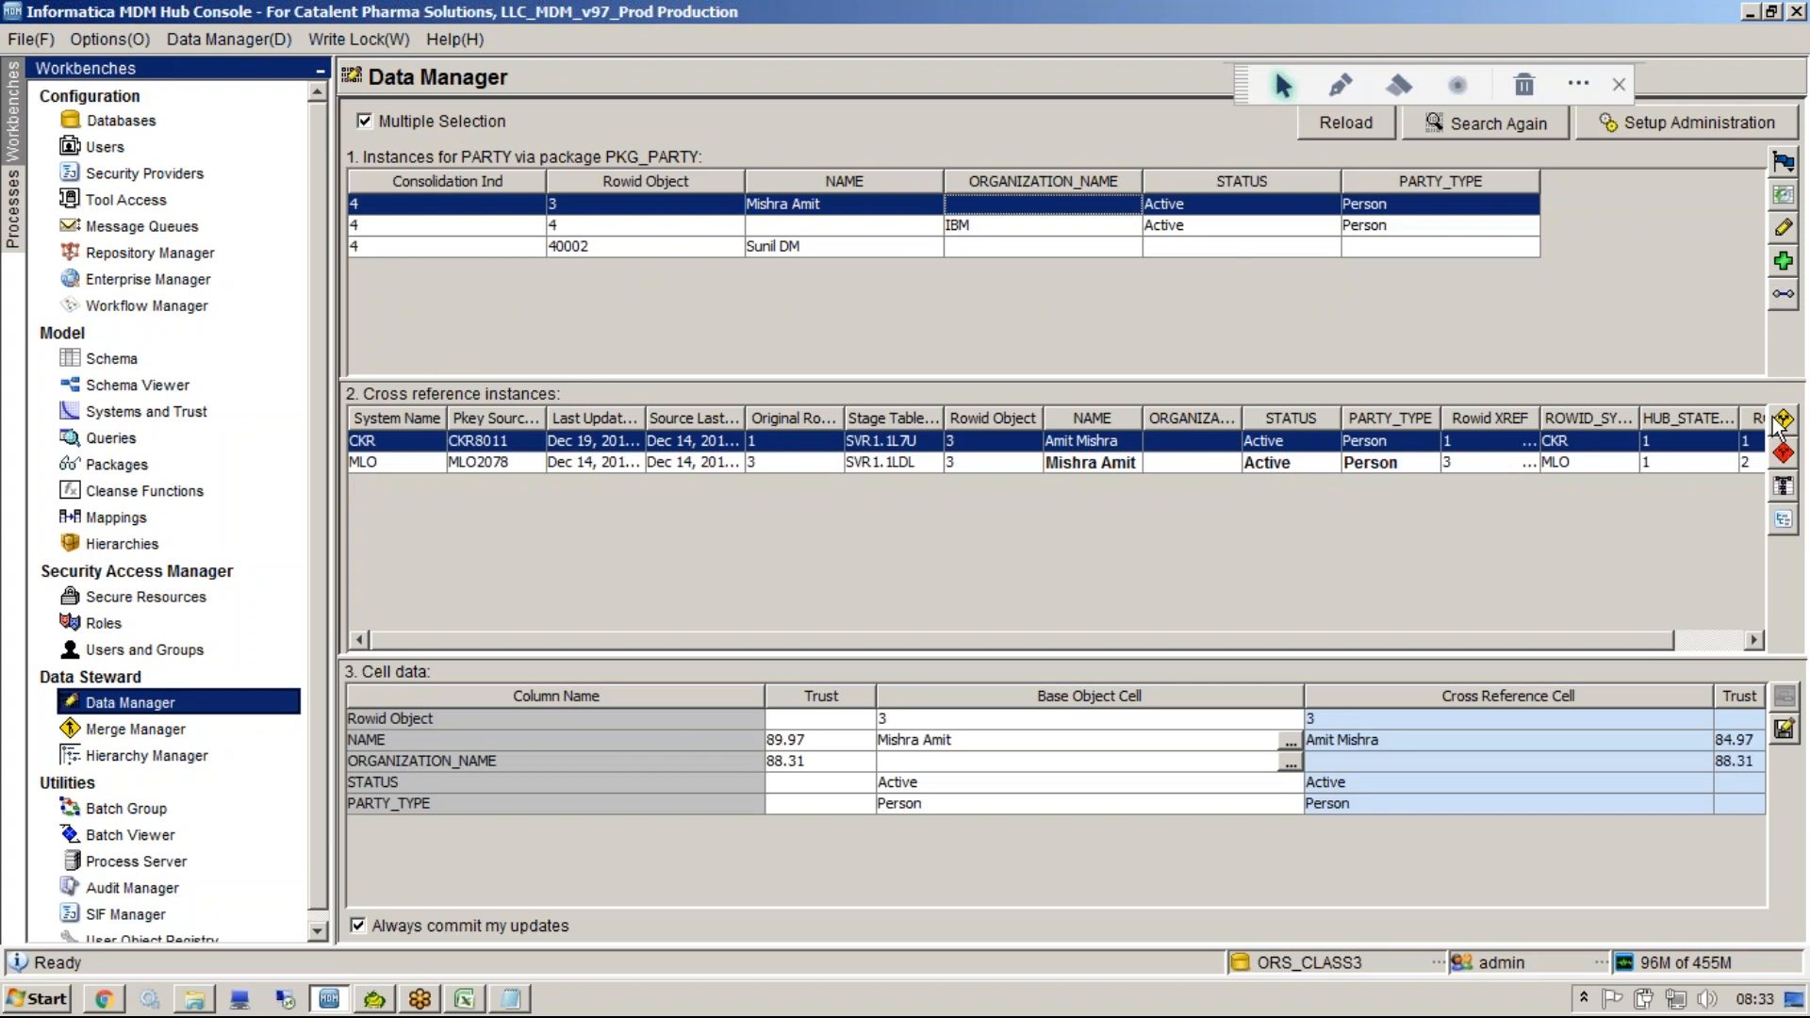
pyautogui.click(593, 206)
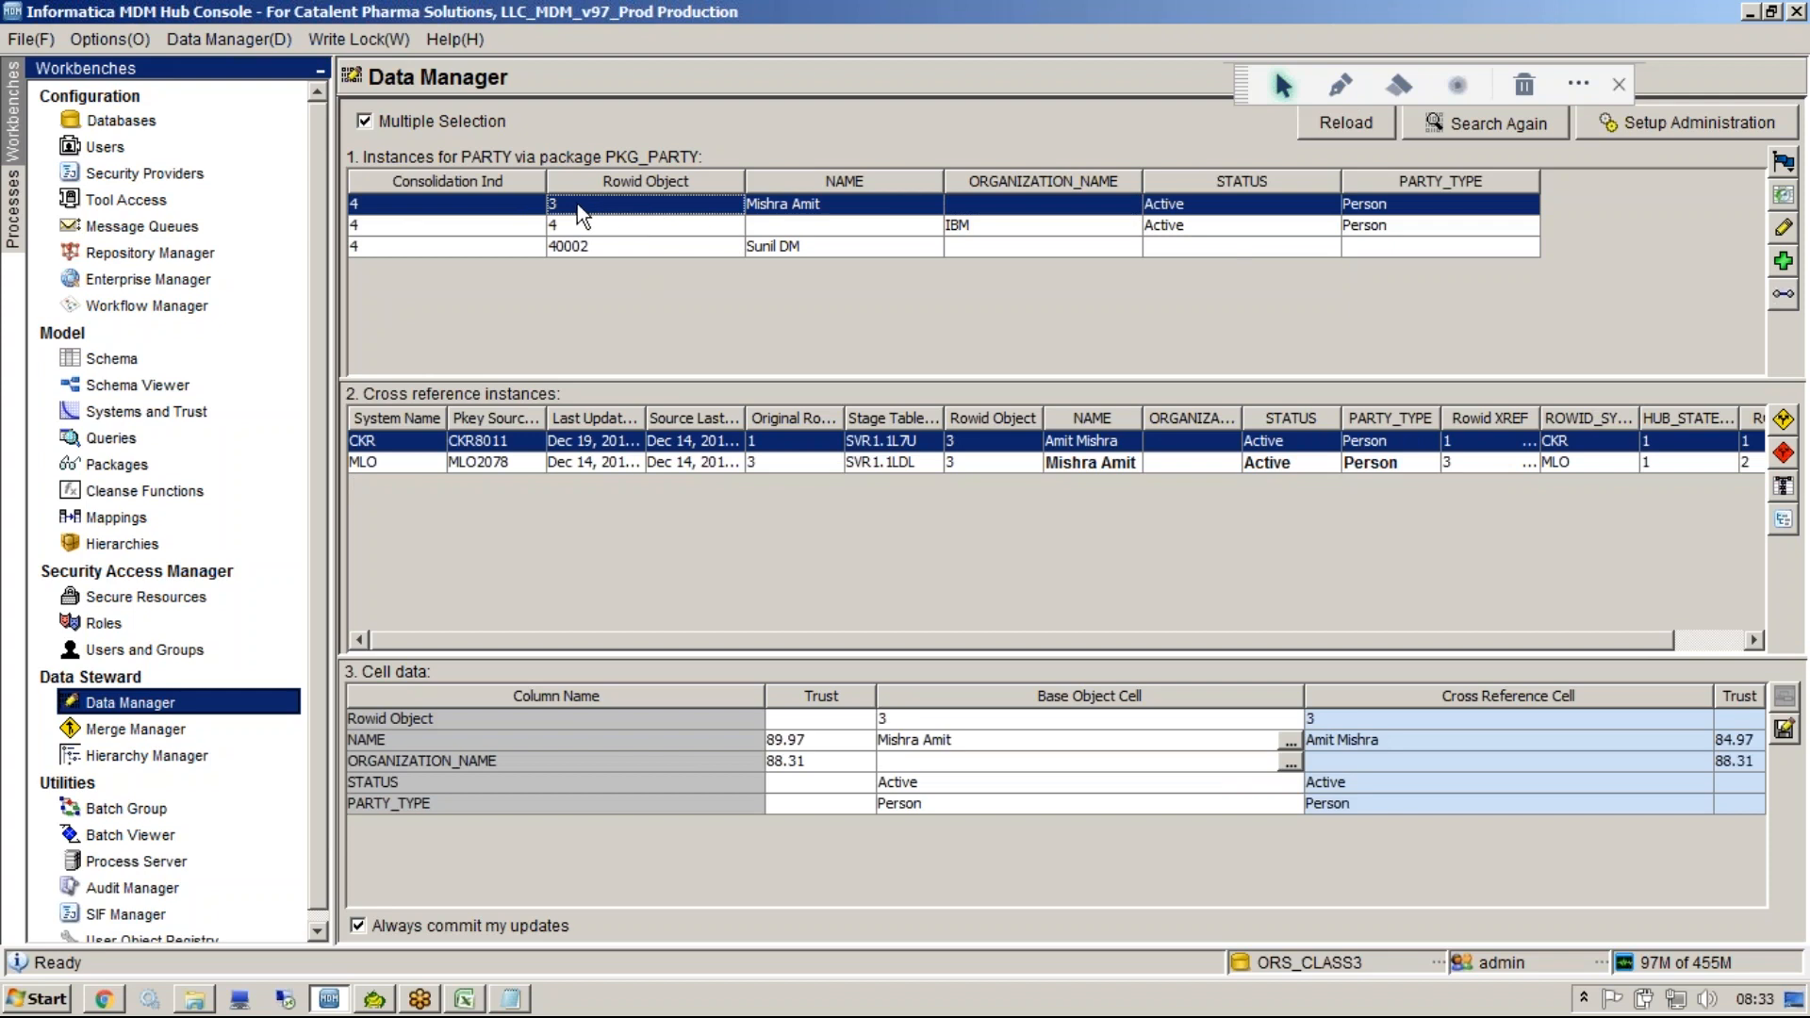
pyautogui.click(1782, 453)
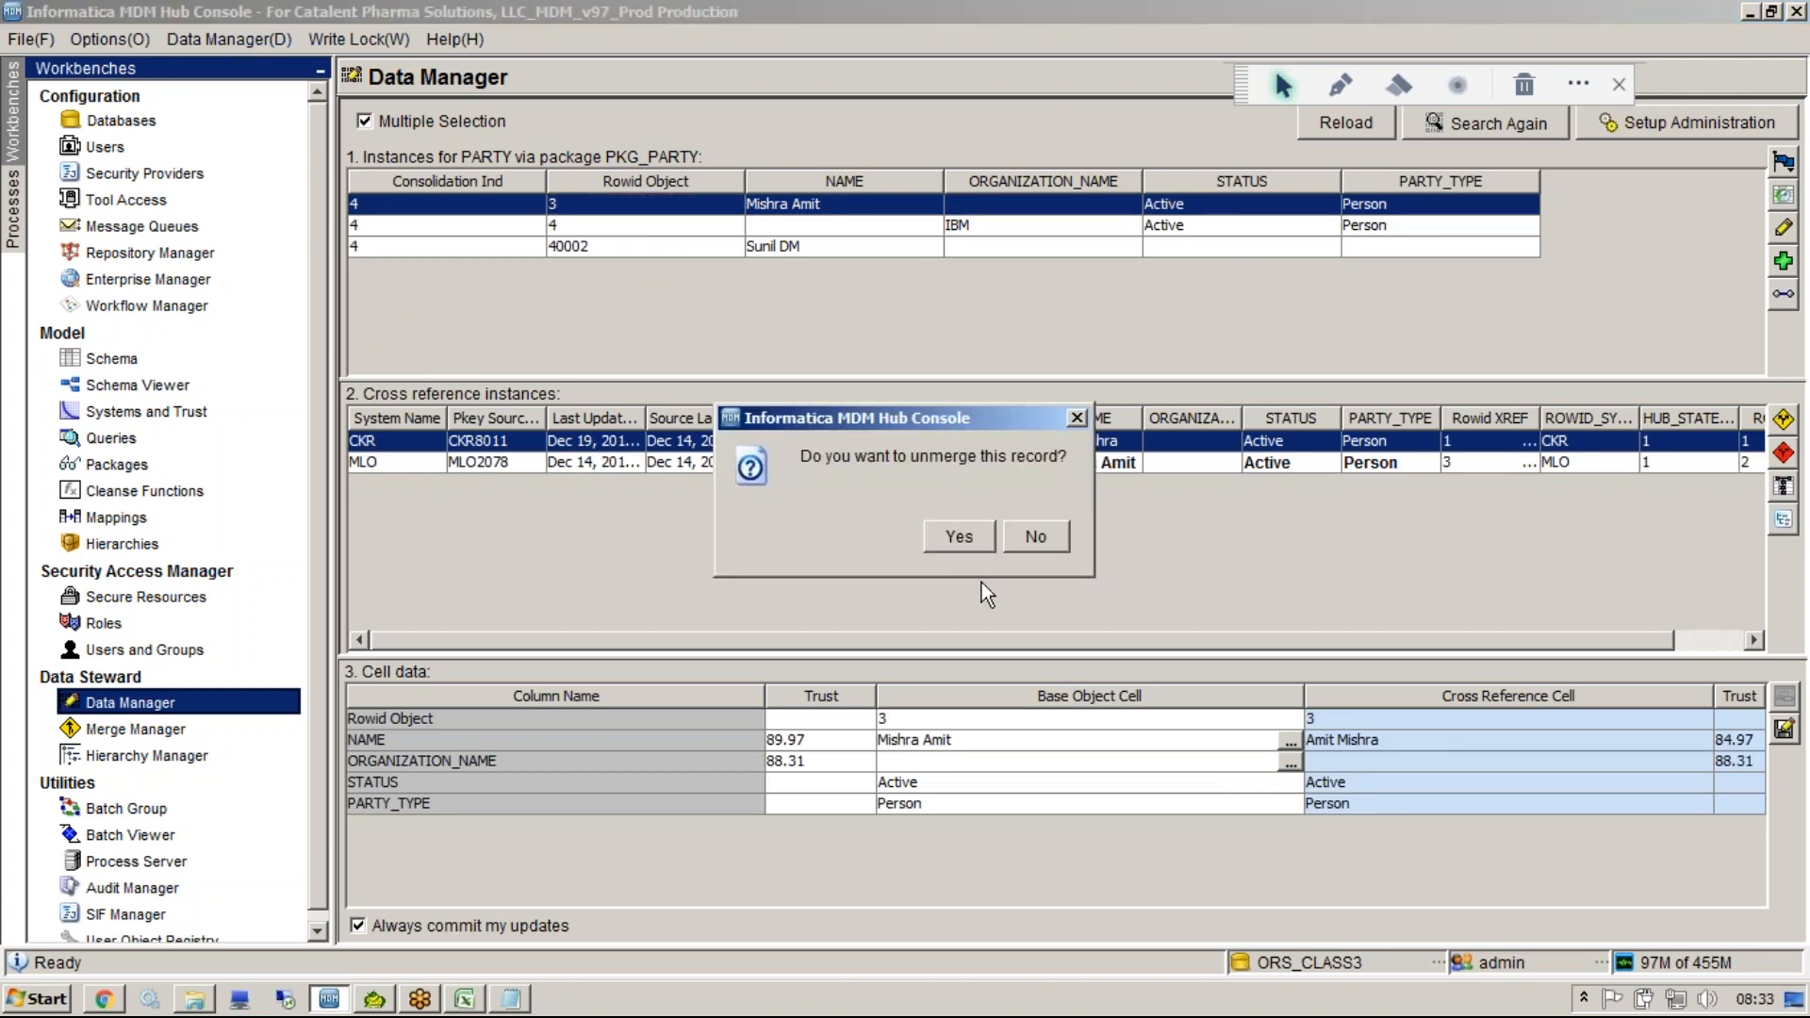
pyautogui.click(971, 539)
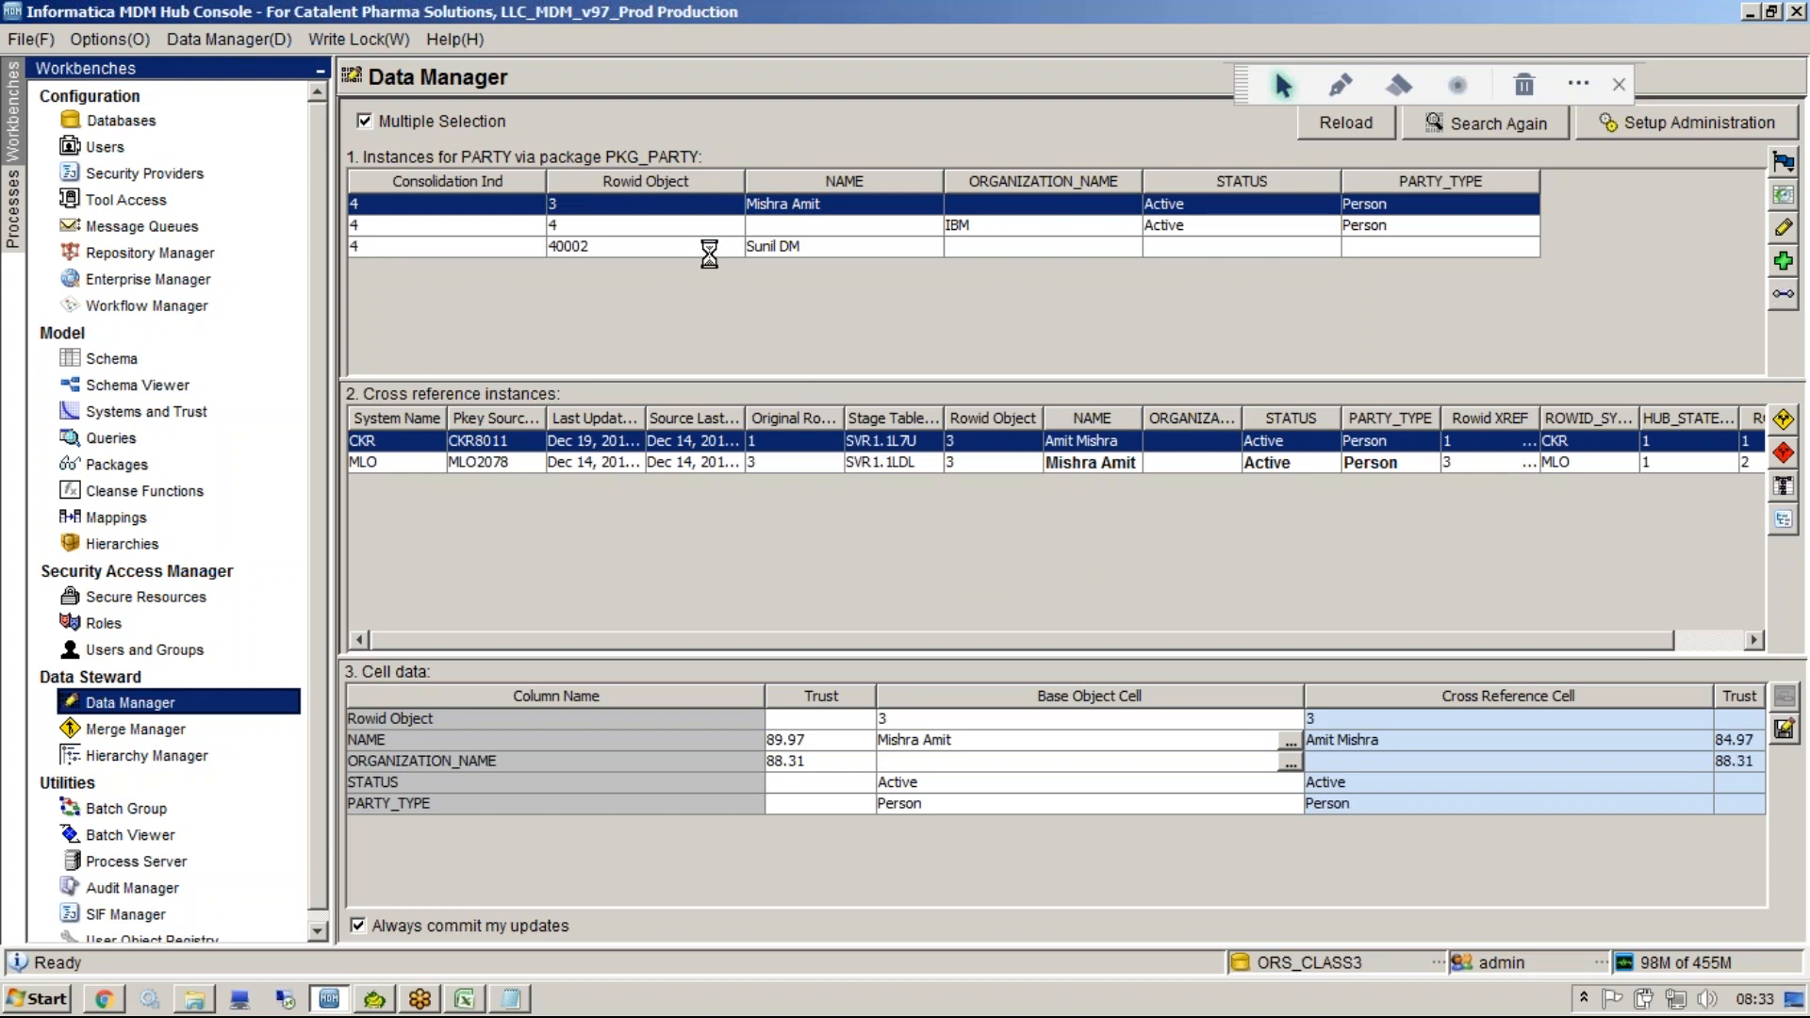
pyautogui.click(1096, 545)
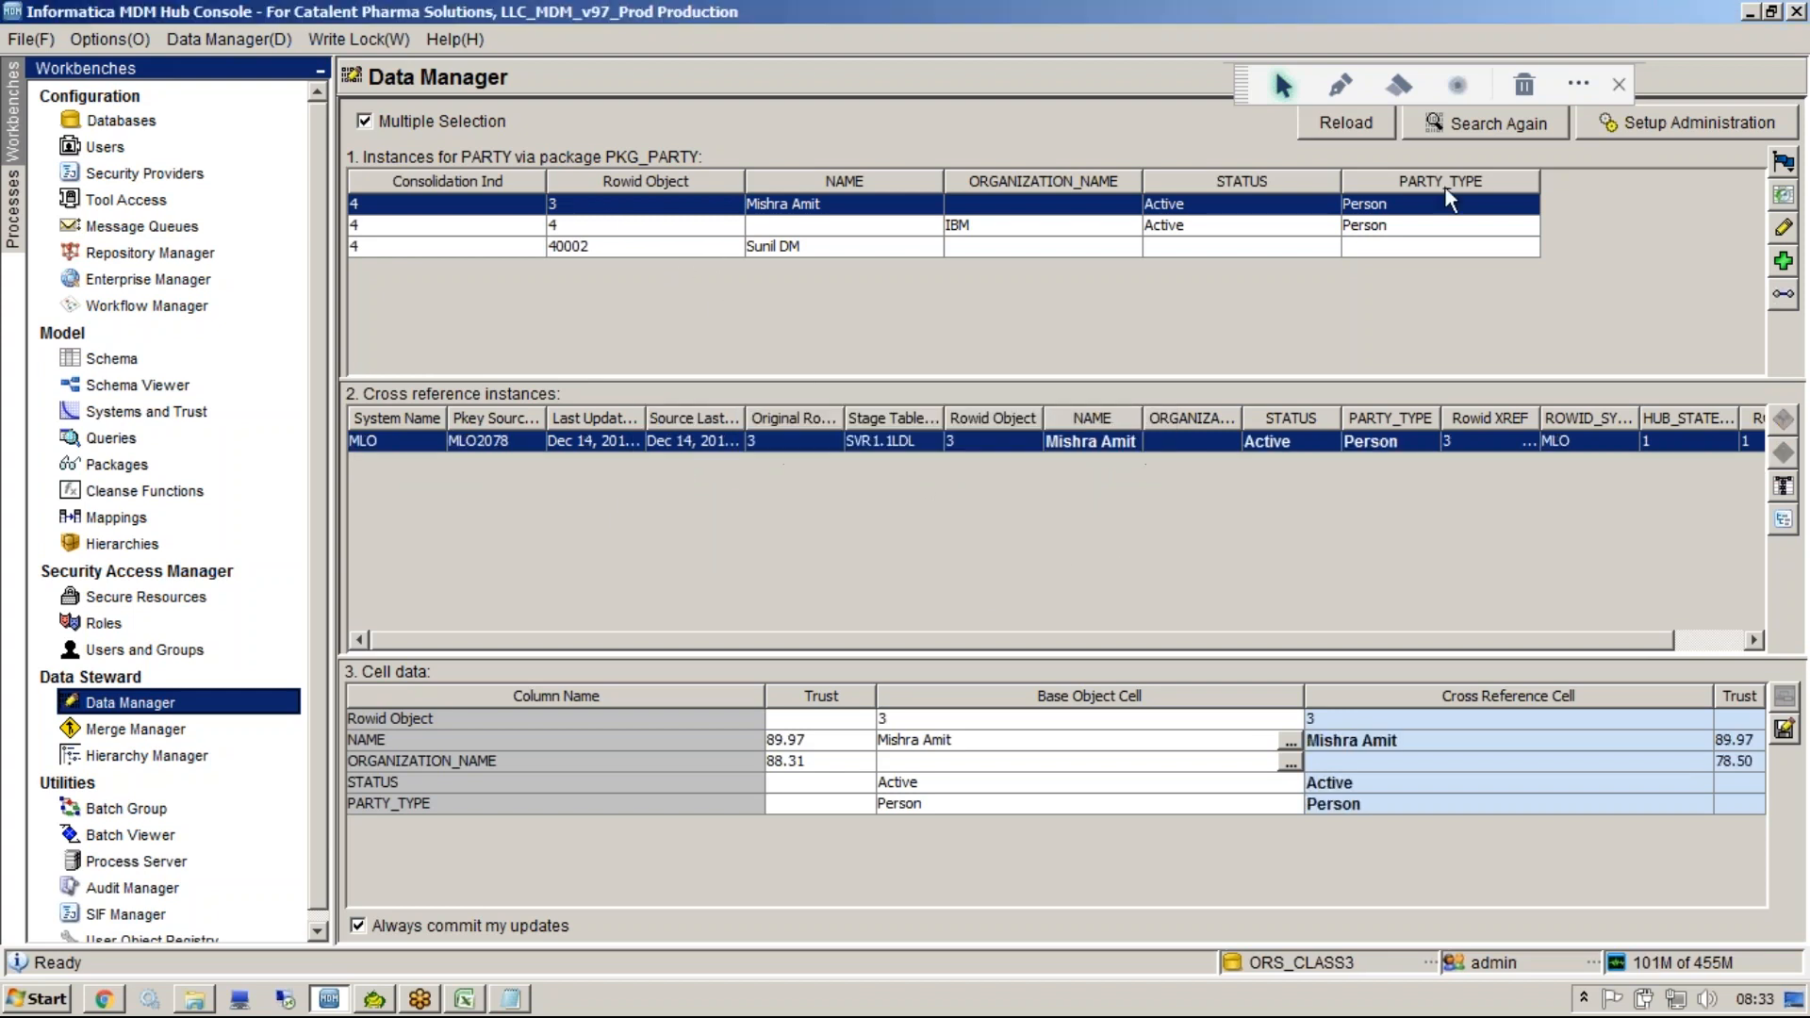
pyautogui.click(1318, 131)
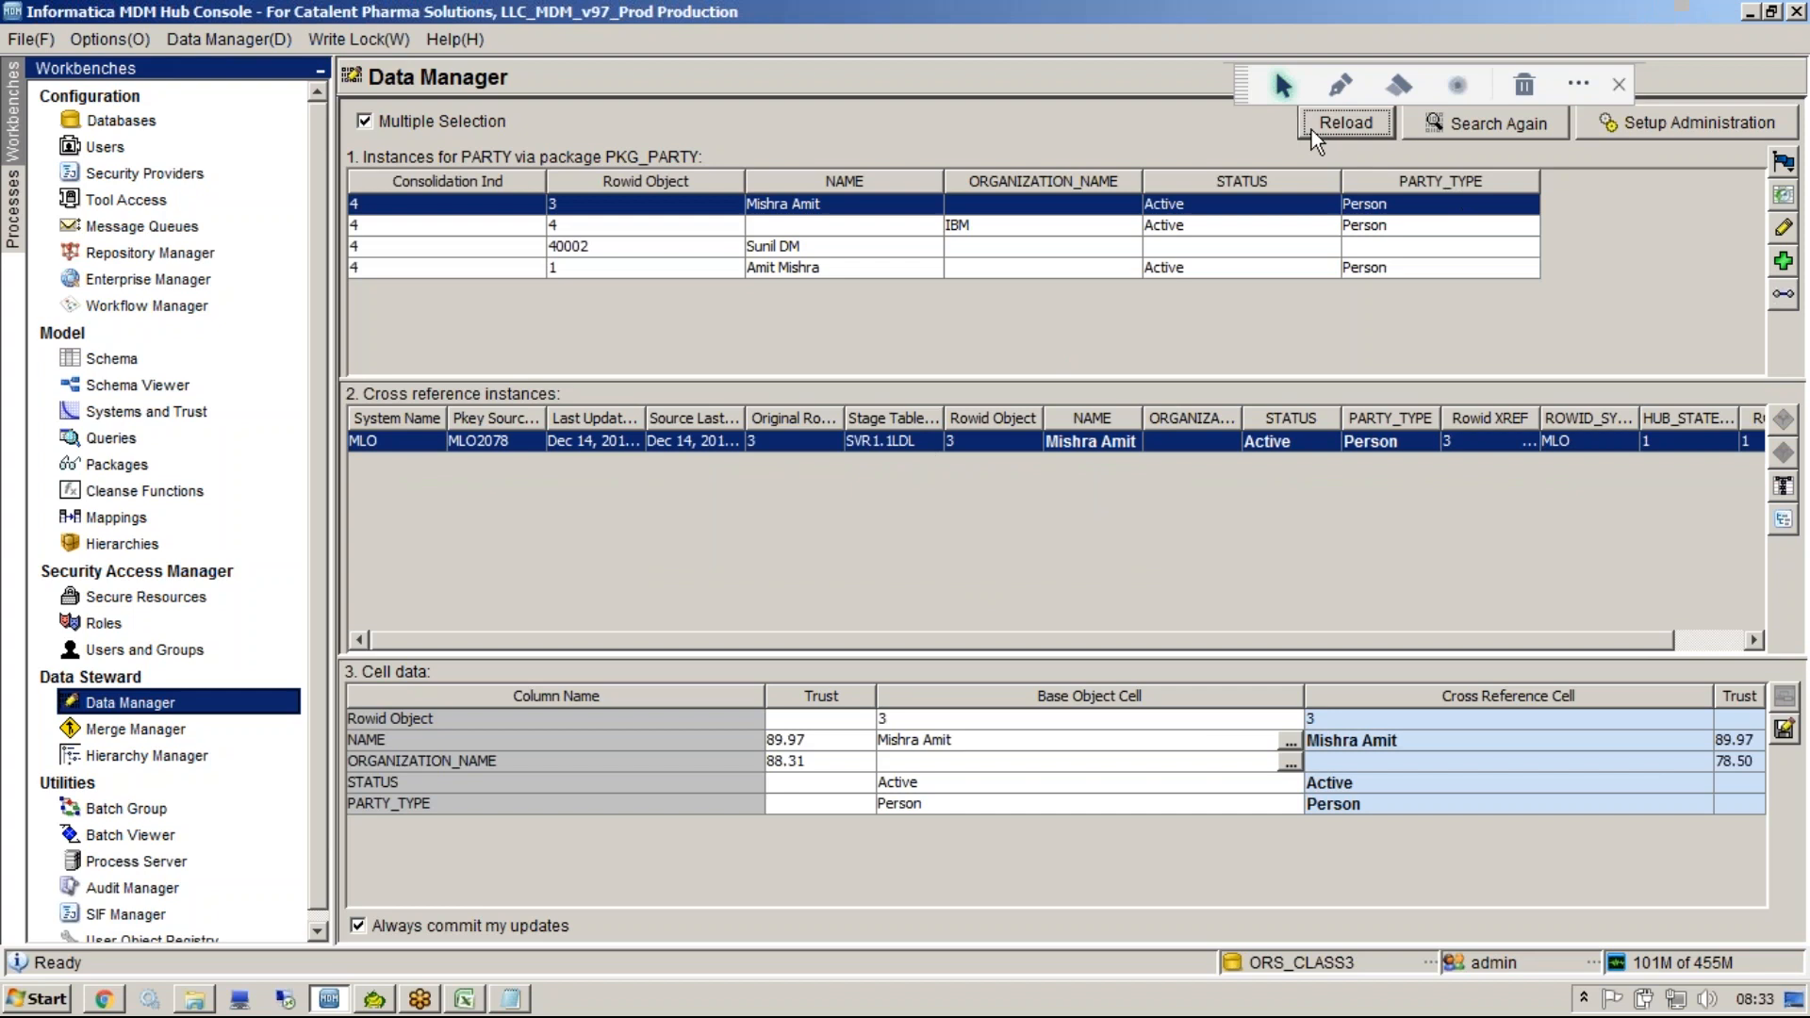
# Unmerge the CKR cross-reference from the Rowid 4 record and acknowledge the result.
pyautogui.click(590, 267)
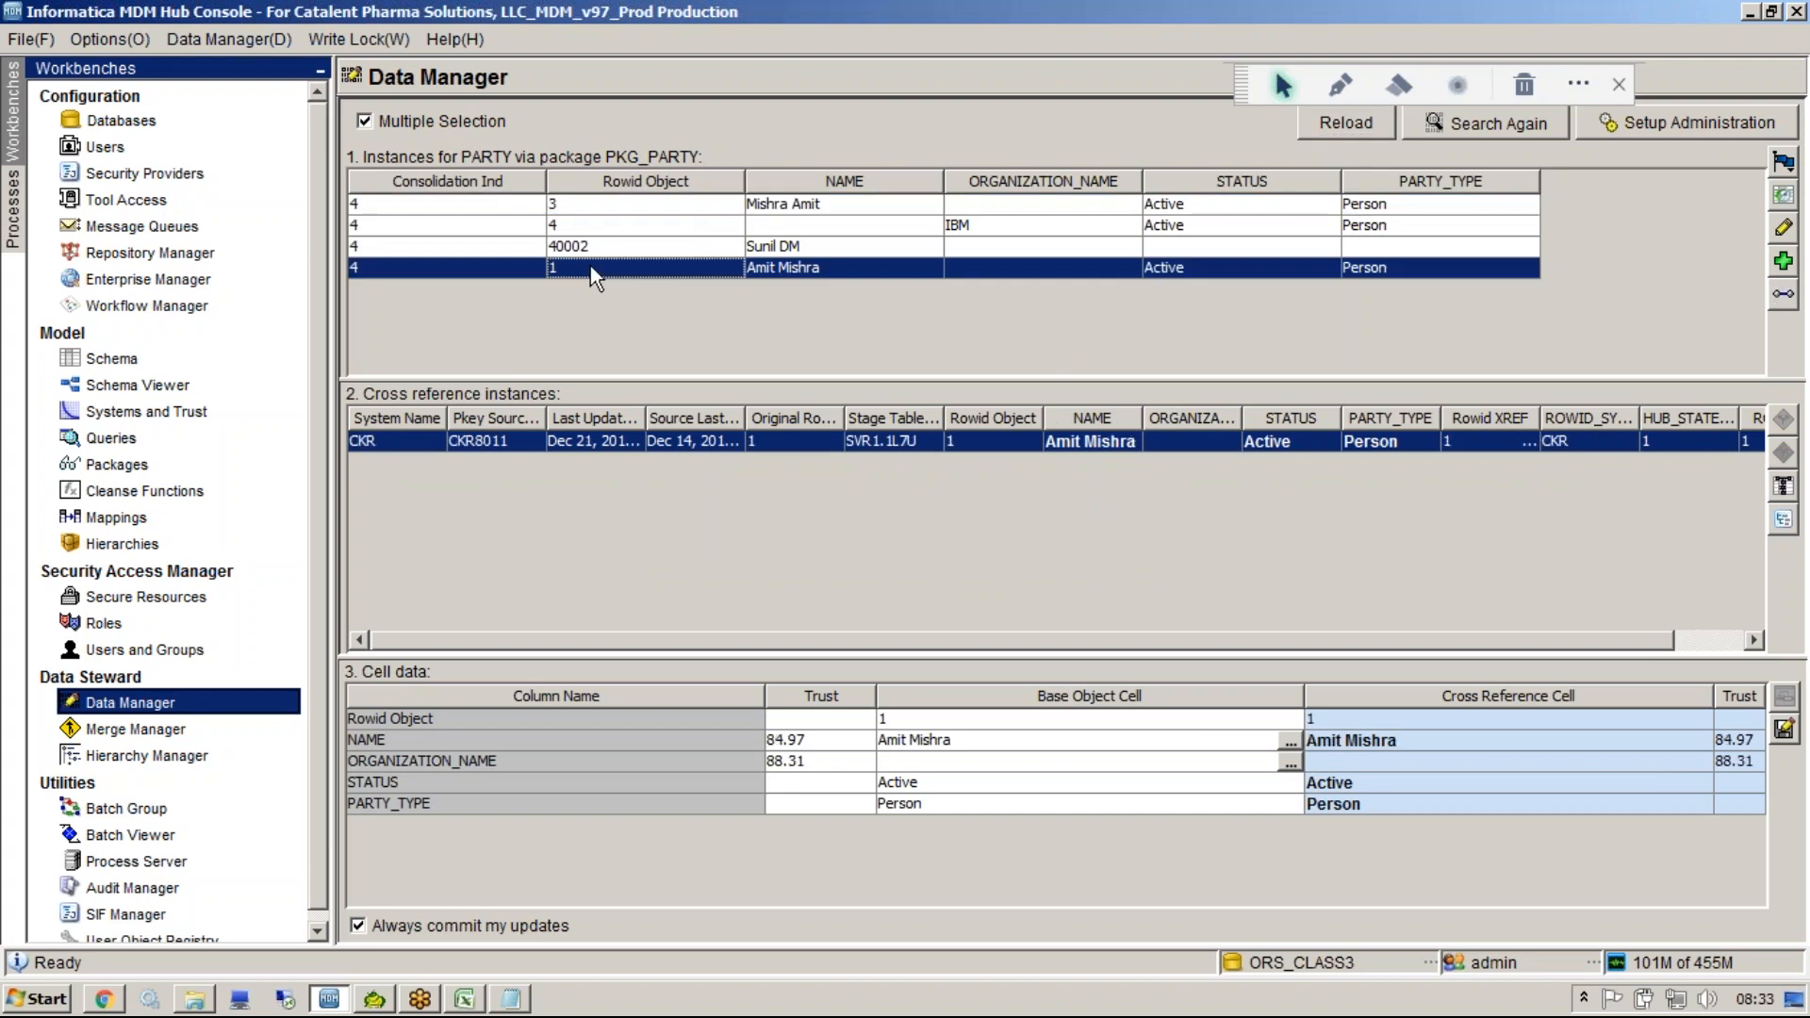
pyautogui.click(624, 228)
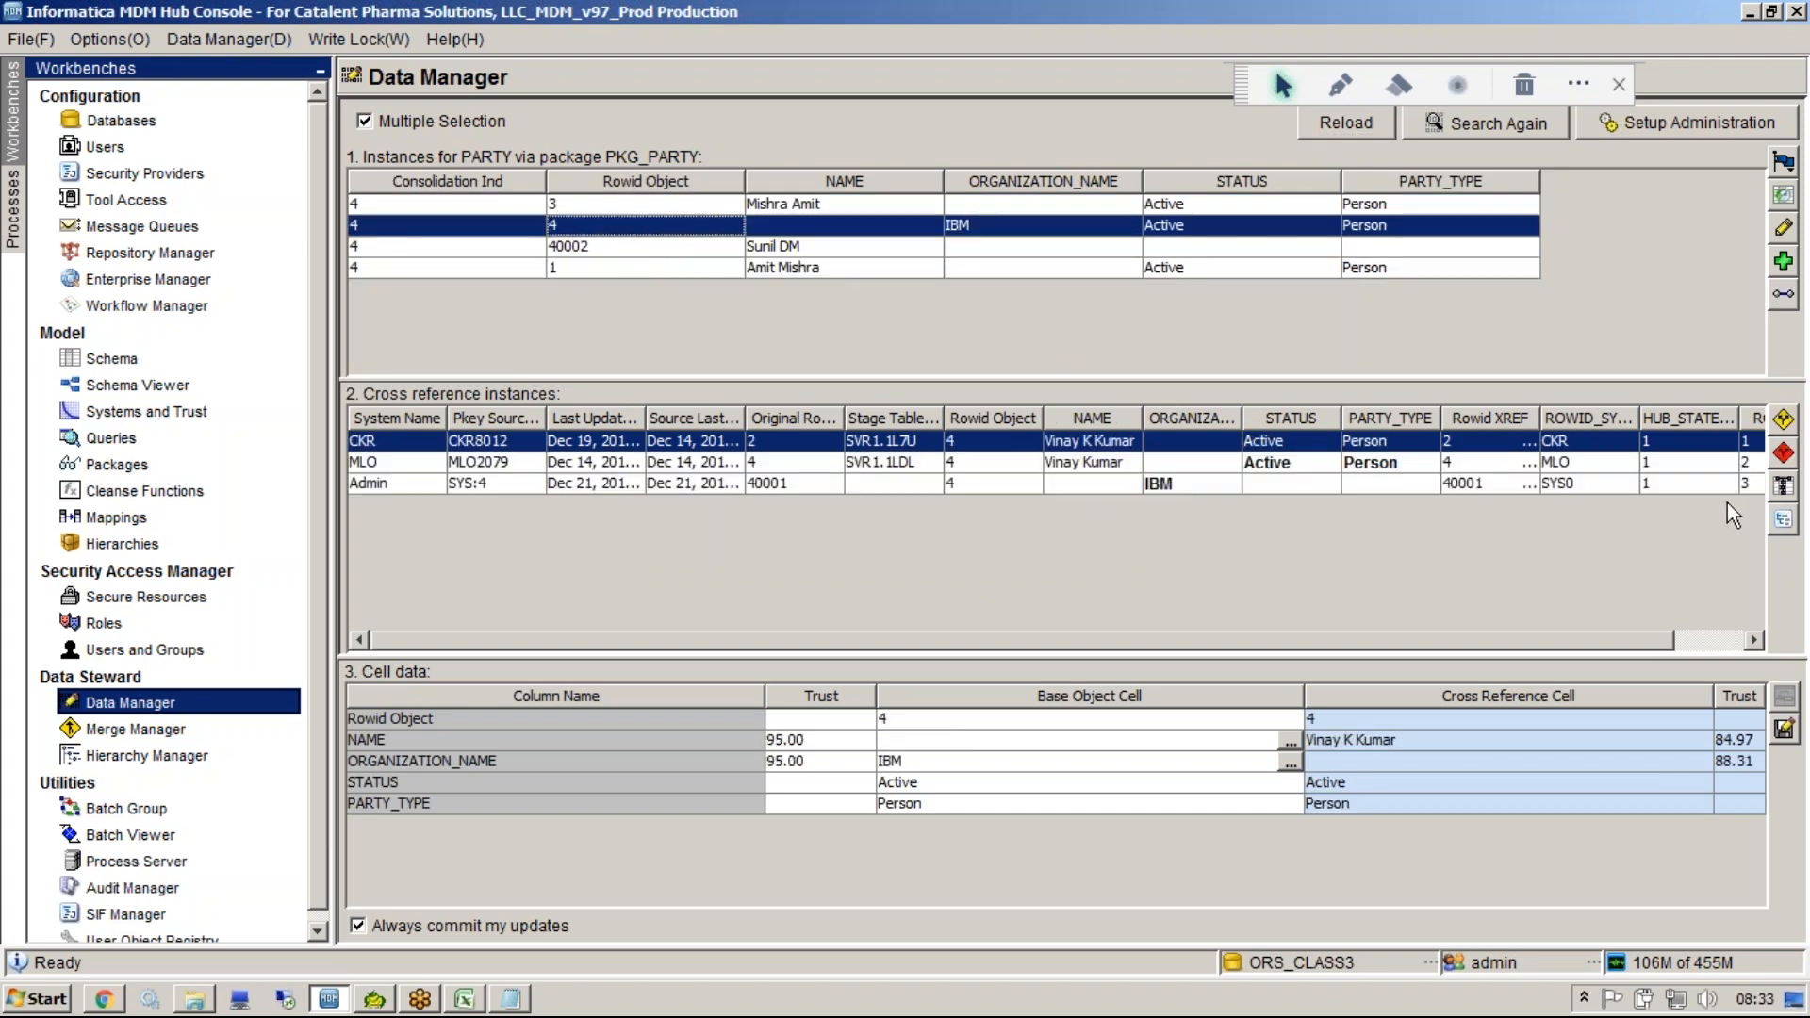
pyautogui.click(1779, 427)
pyautogui.click(962, 535)
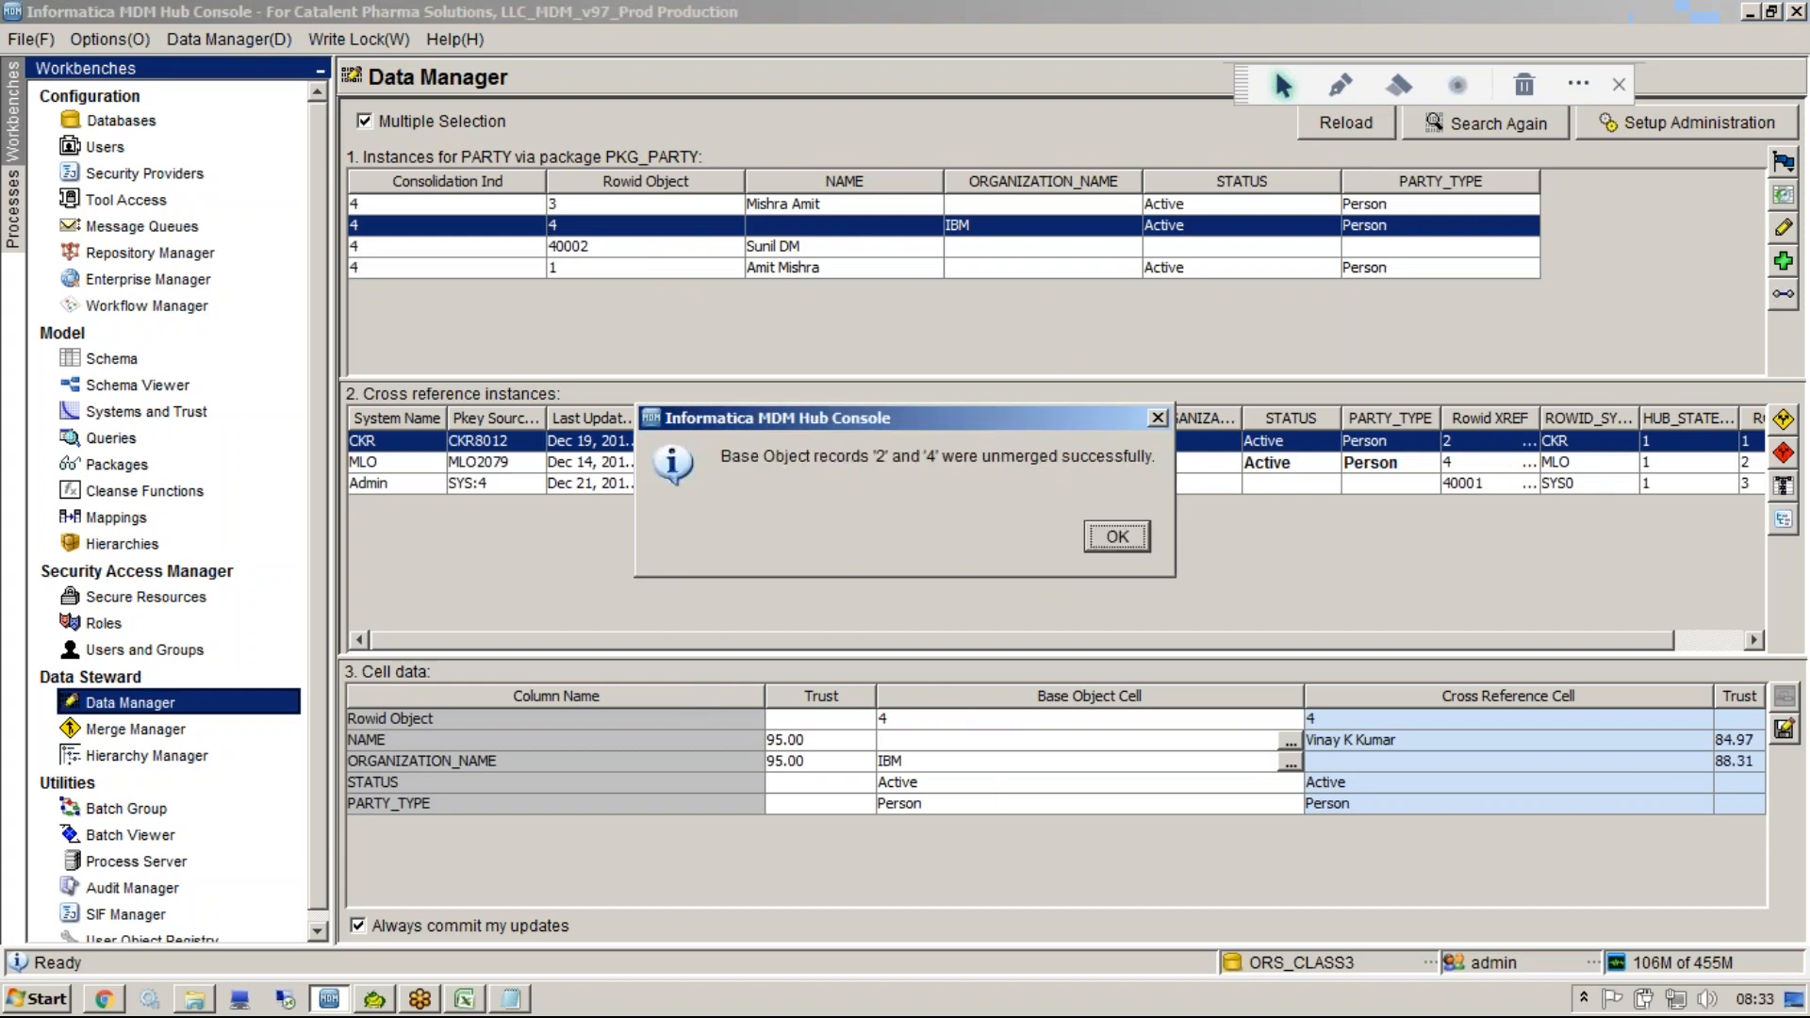
pyautogui.click(1107, 546)
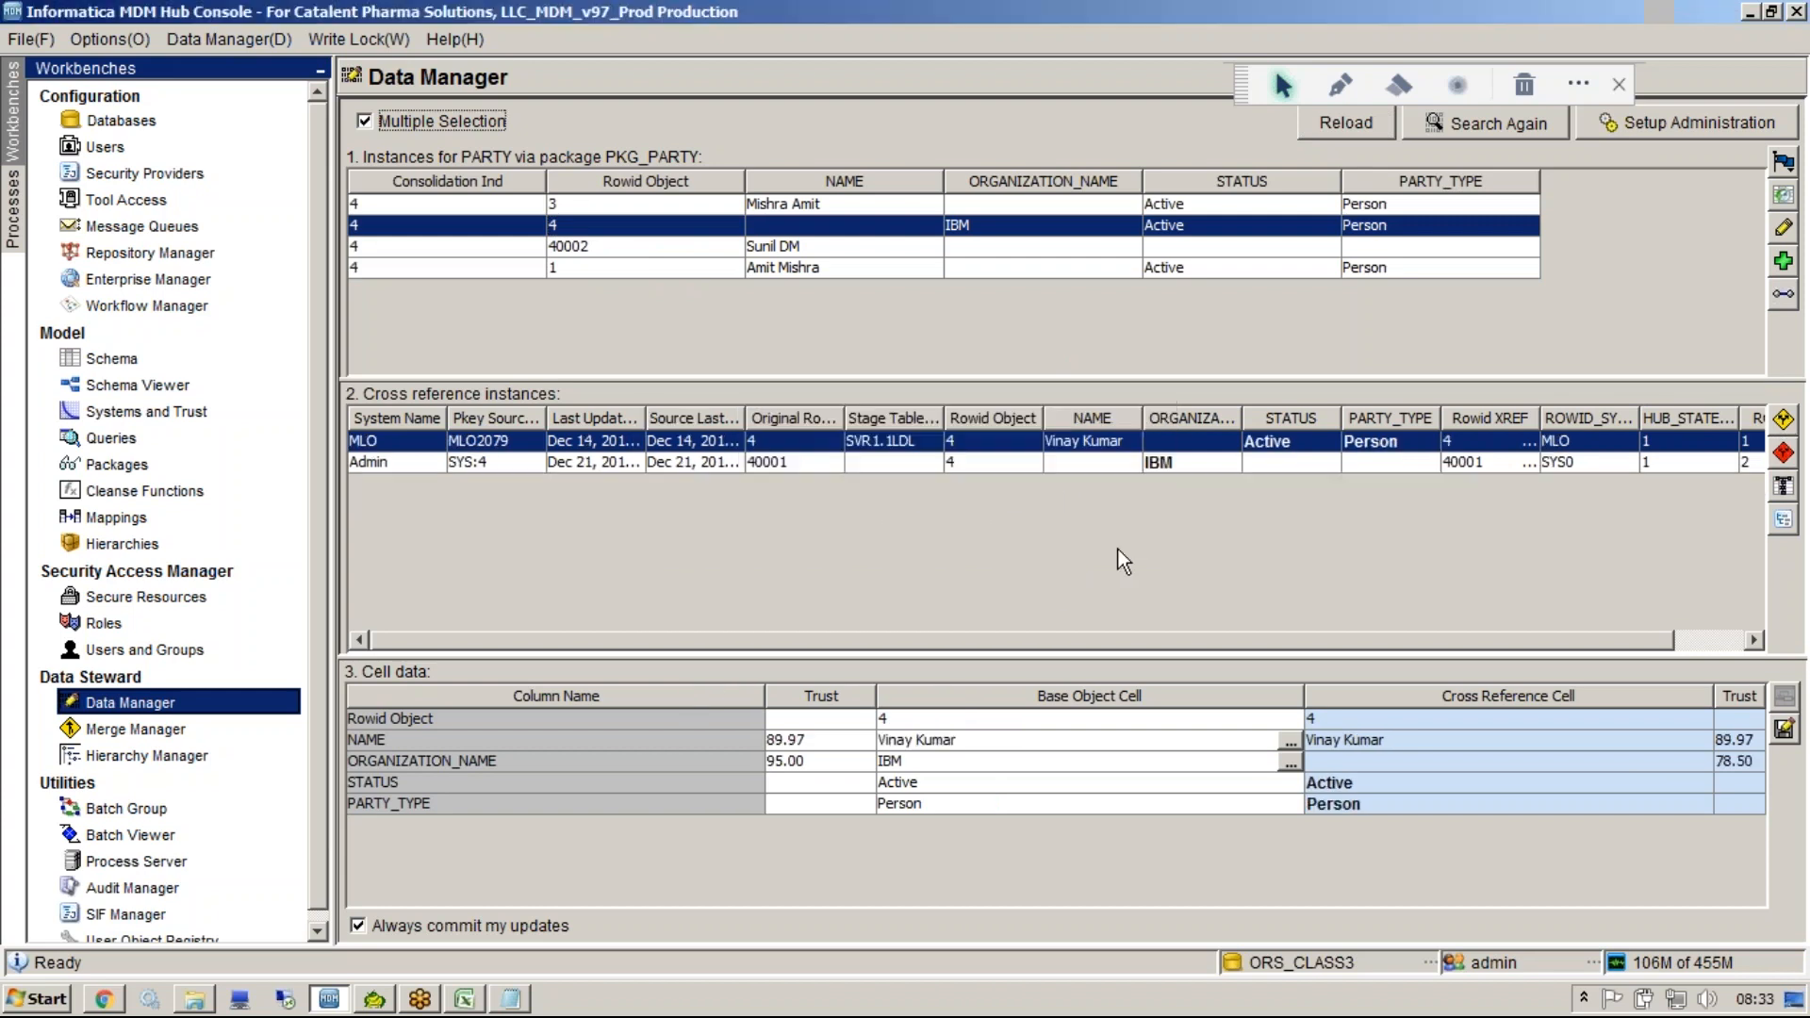
# Reload the search results and examine the separated Rowid 1 record and its cross-reference.
pyautogui.click(1347, 124)
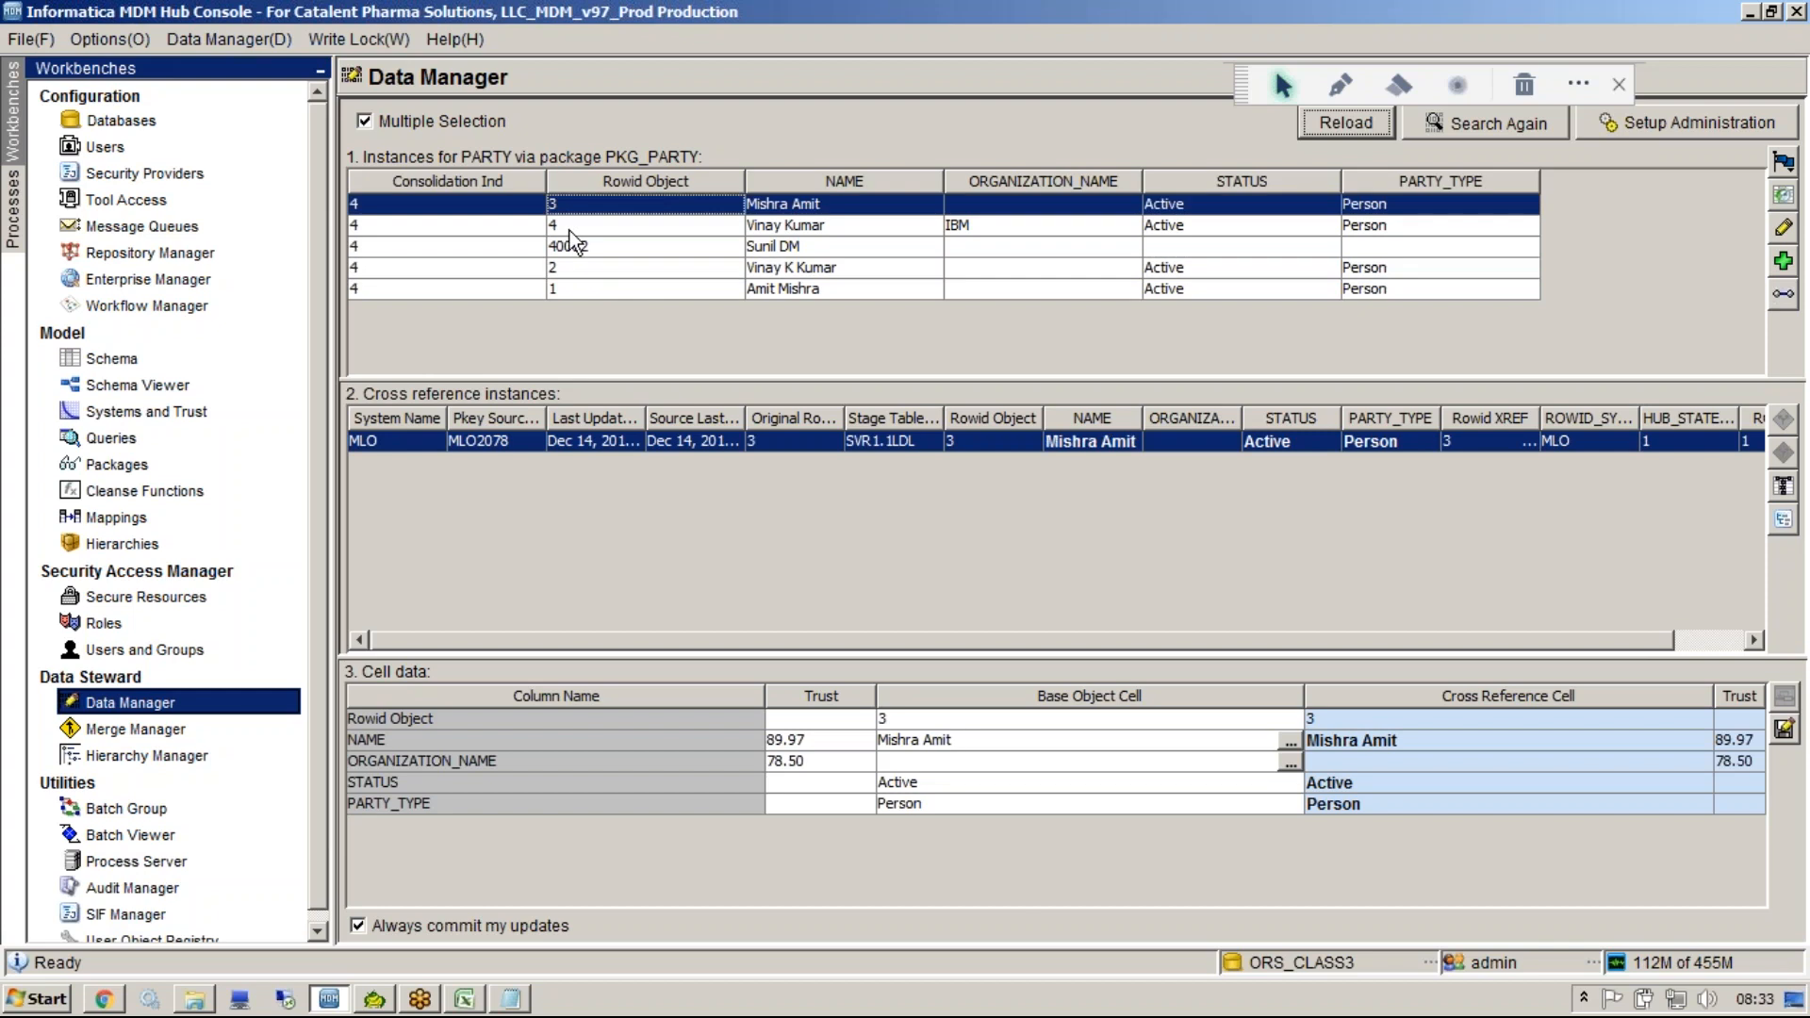
pyautogui.click(573, 284)
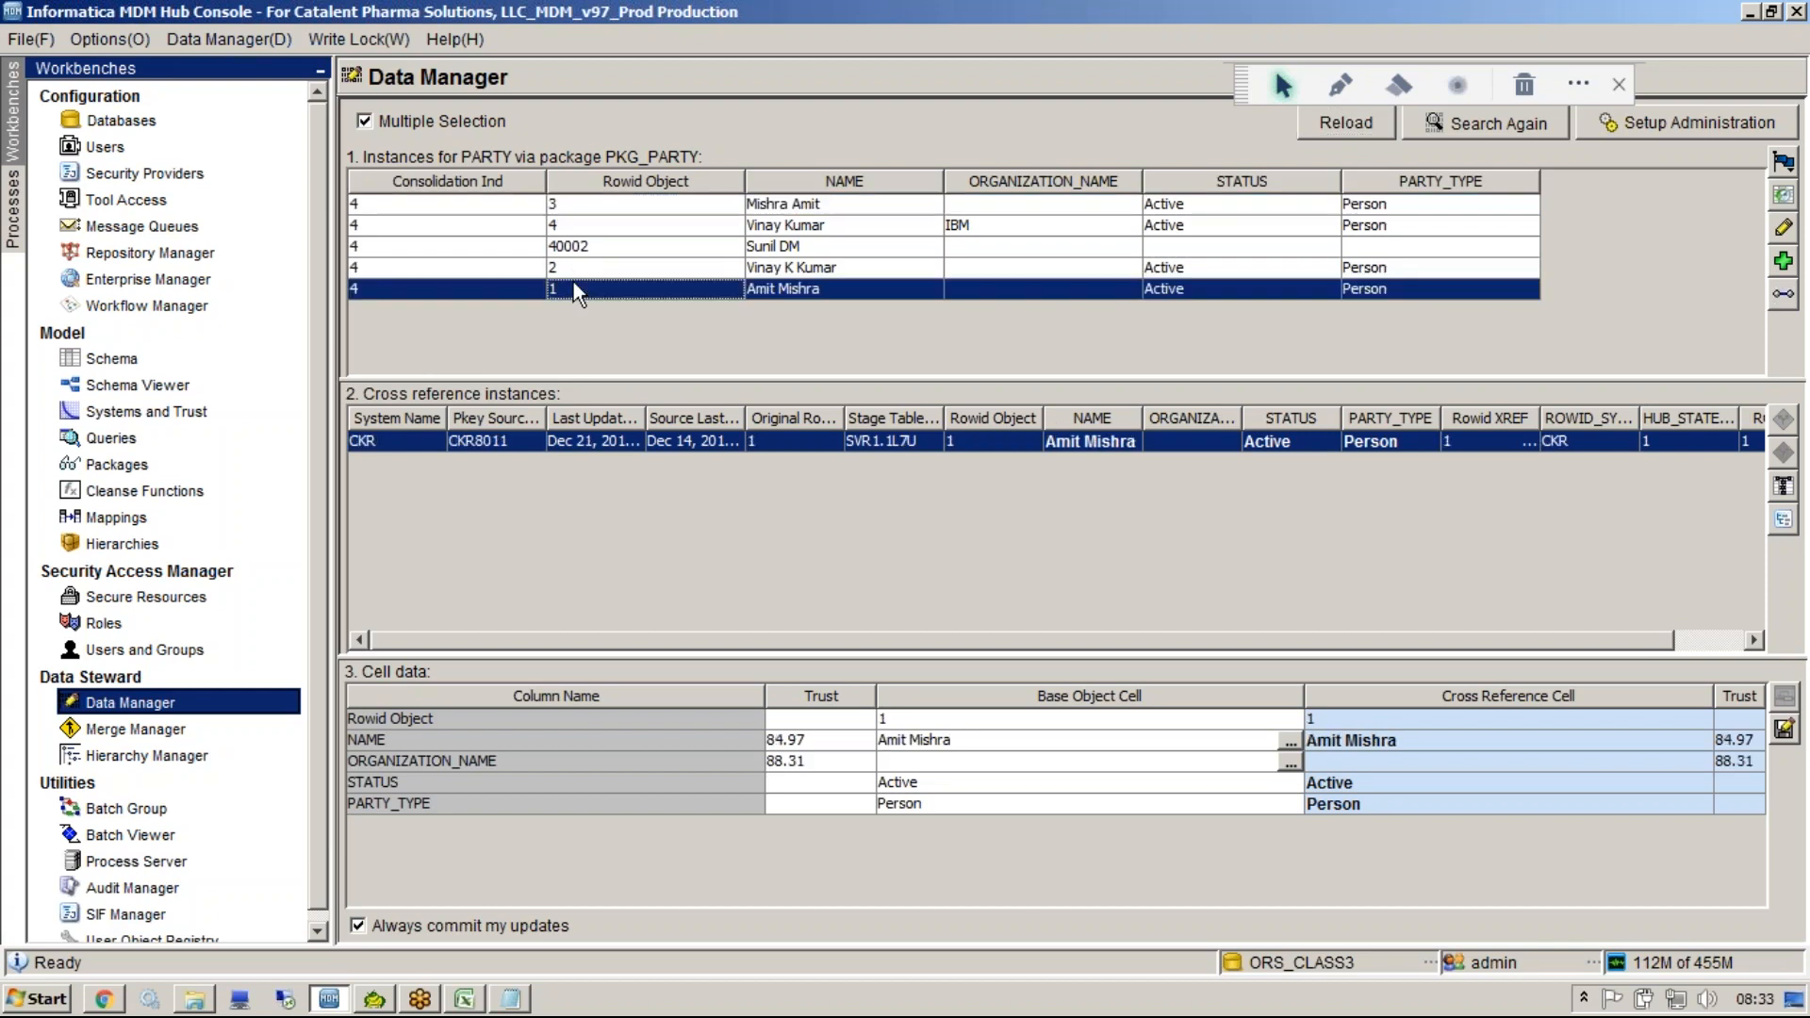
pyautogui.click(360, 292)
pyautogui.click(1492, 25)
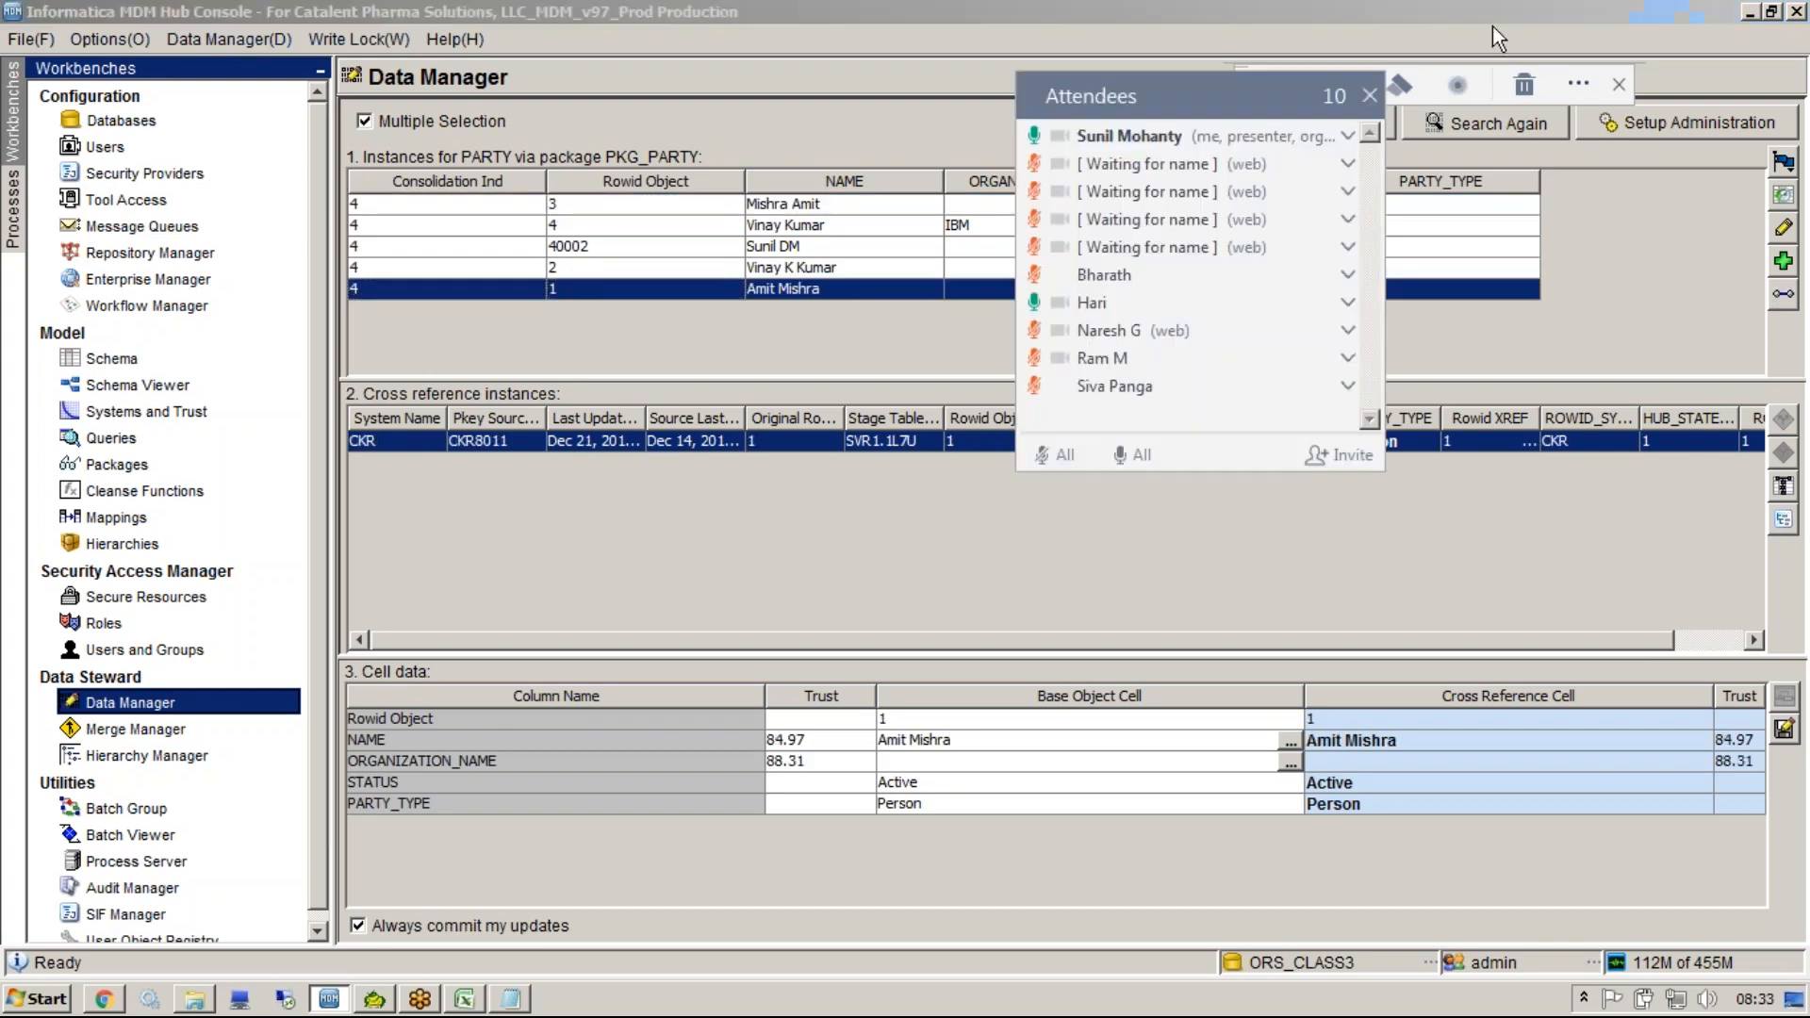
pyautogui.click(376, 286)
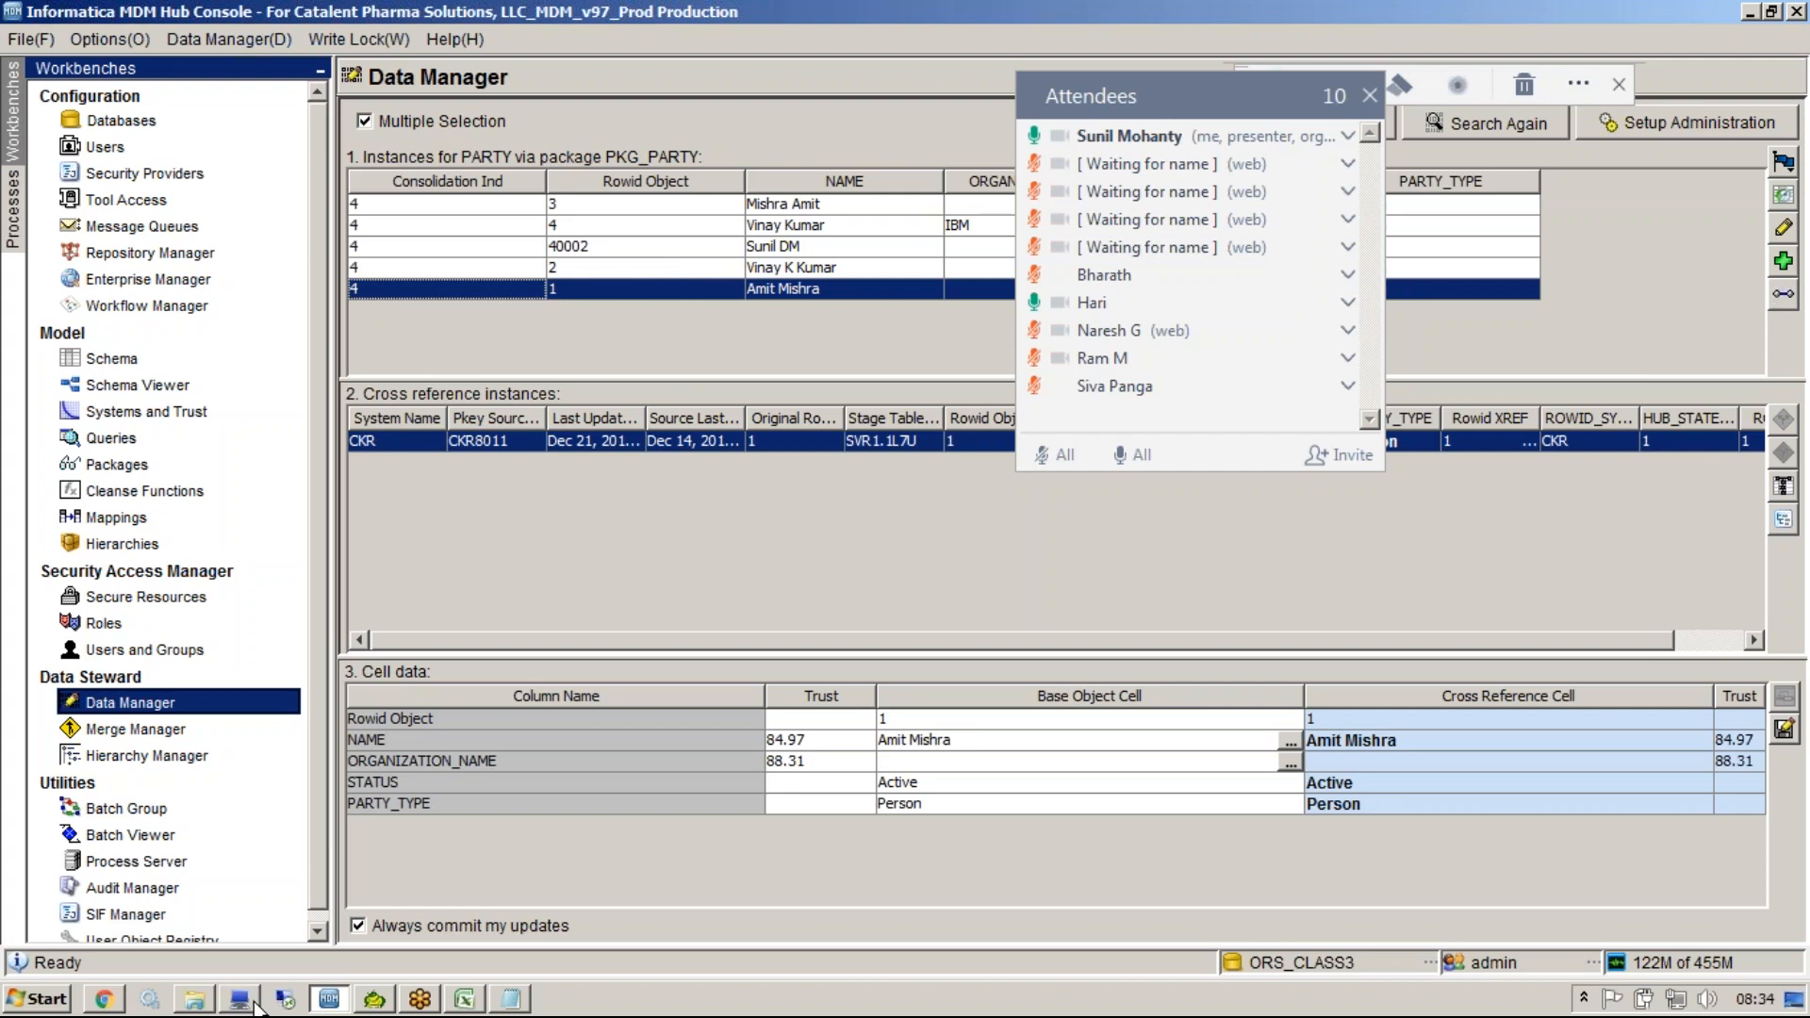
# Switch to Notepad and type several spelling variants of a person's name on separate lines.
pyautogui.click(510, 999)
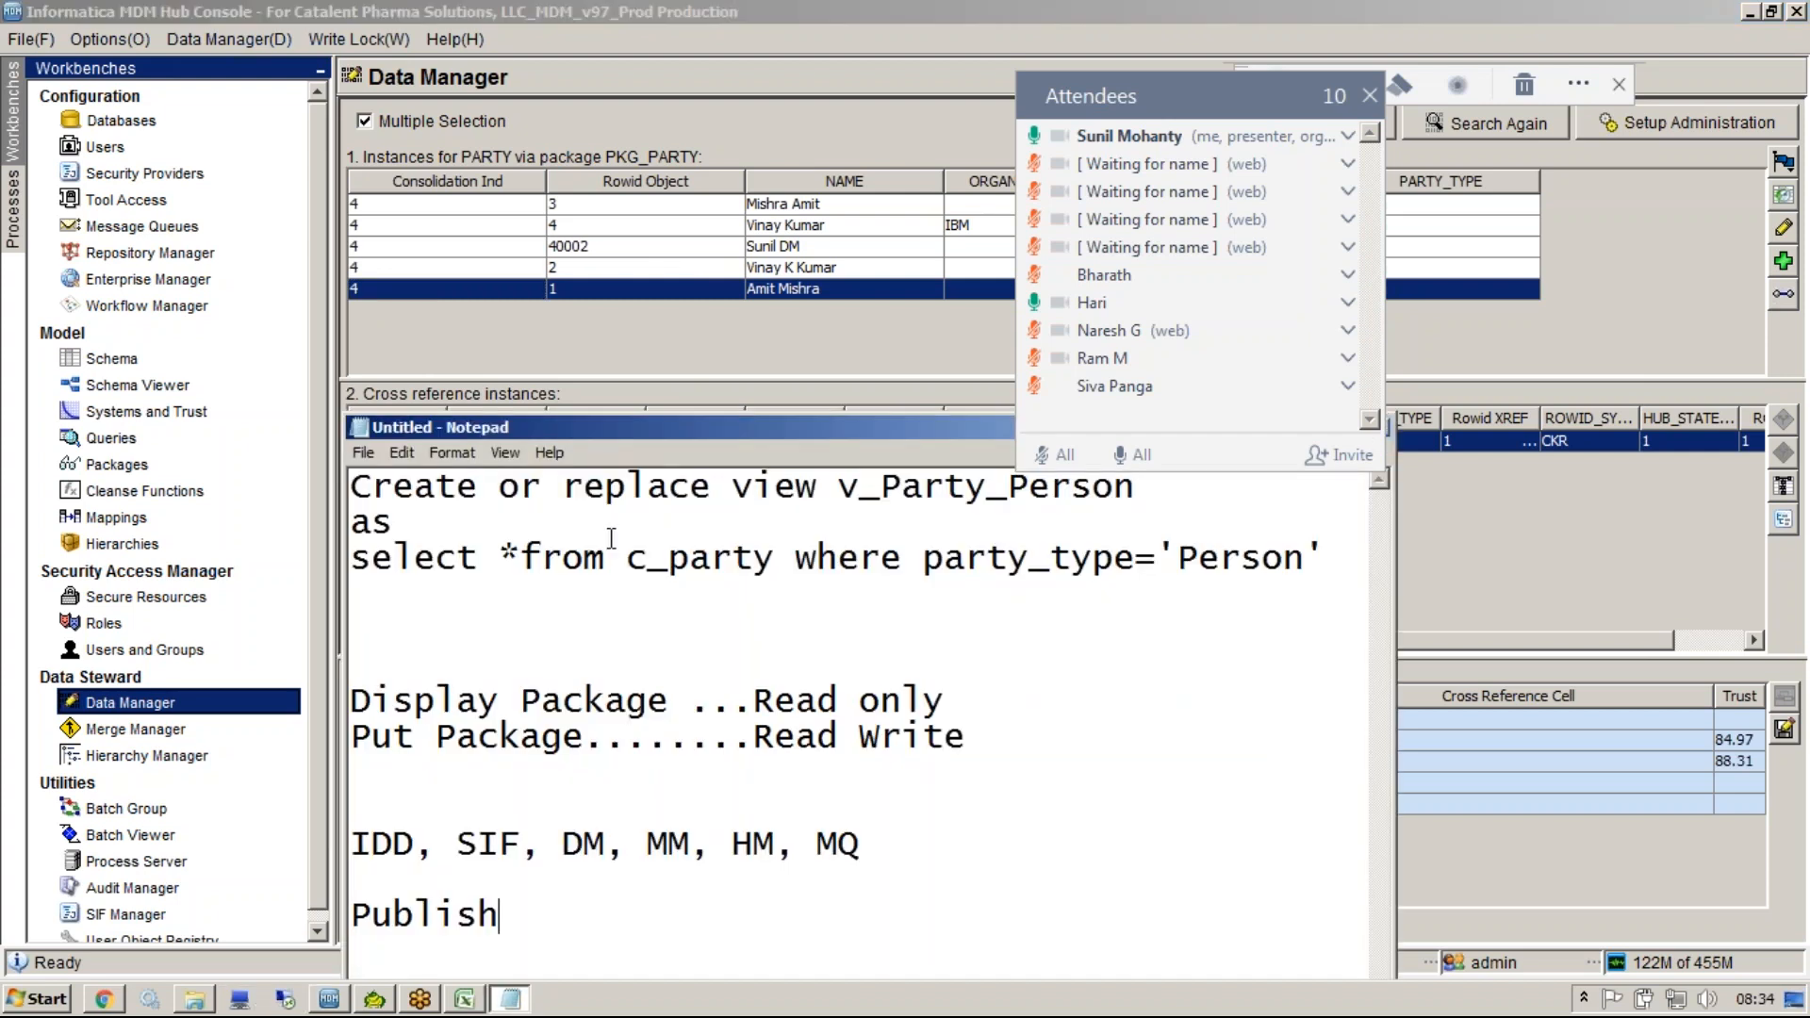
pyautogui.doubleClick(586, 427)
pyautogui.write('Sunil')
pyautogui.press('Return')
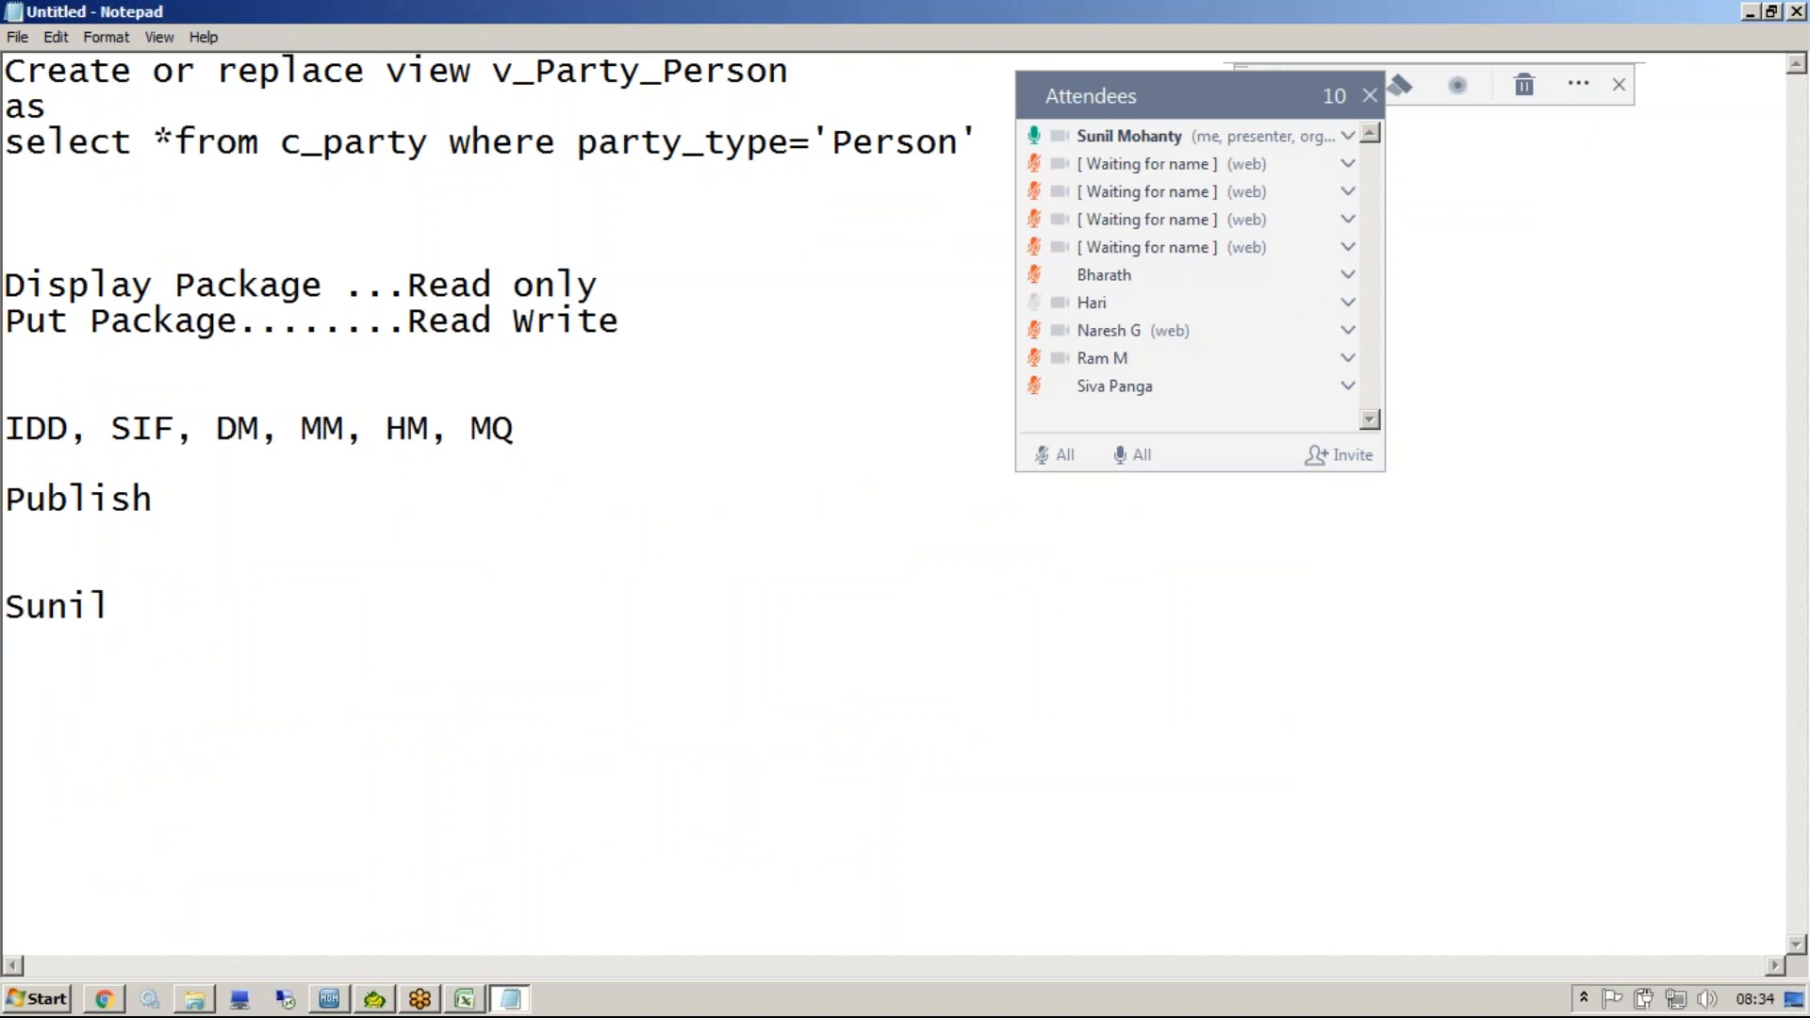
pyautogui.write('Sunil L')
pyautogui.press('BackSpace')
pyautogui.write('k')
pyautogui.press('Return')
pyautogui.write('Sunil ')
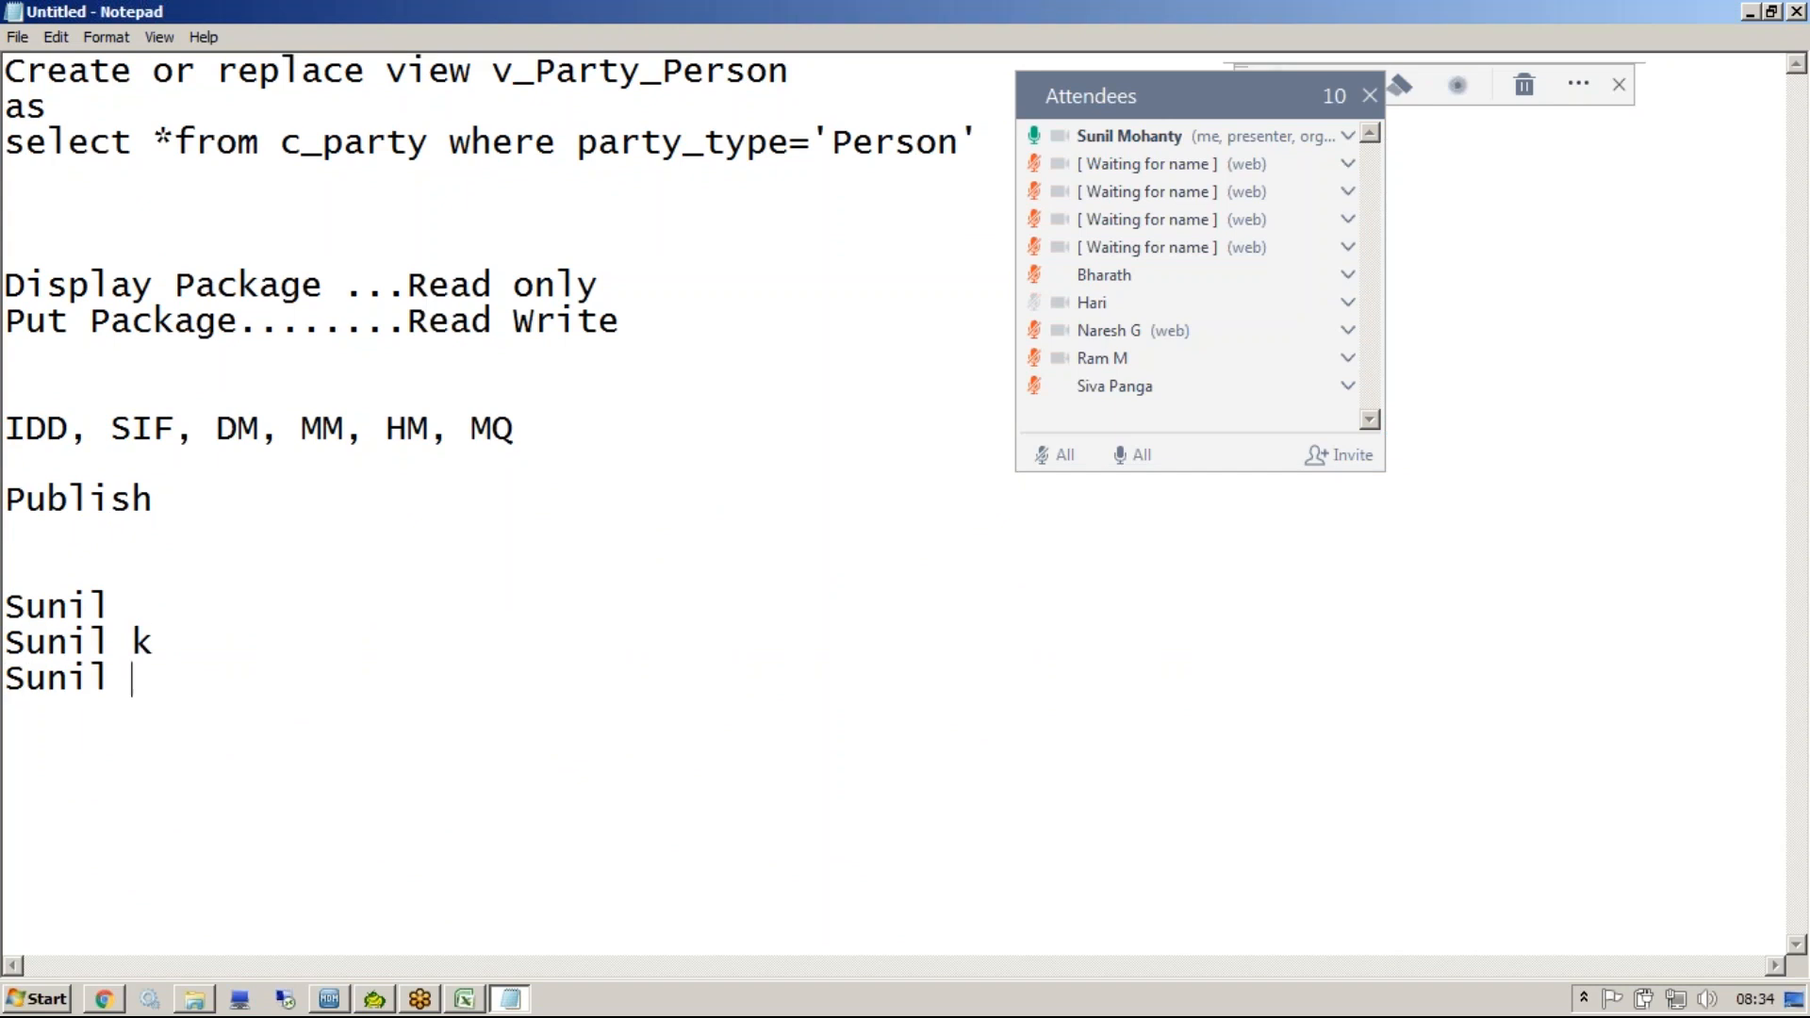
pyautogui.write('KM')
pyautogui.press('Return')
pyautogui.press('Return')
pyautogui.press('Return')
pyautogui.write('SunilKM')
pyautogui.press('Left')
pyautogui.press('Left')
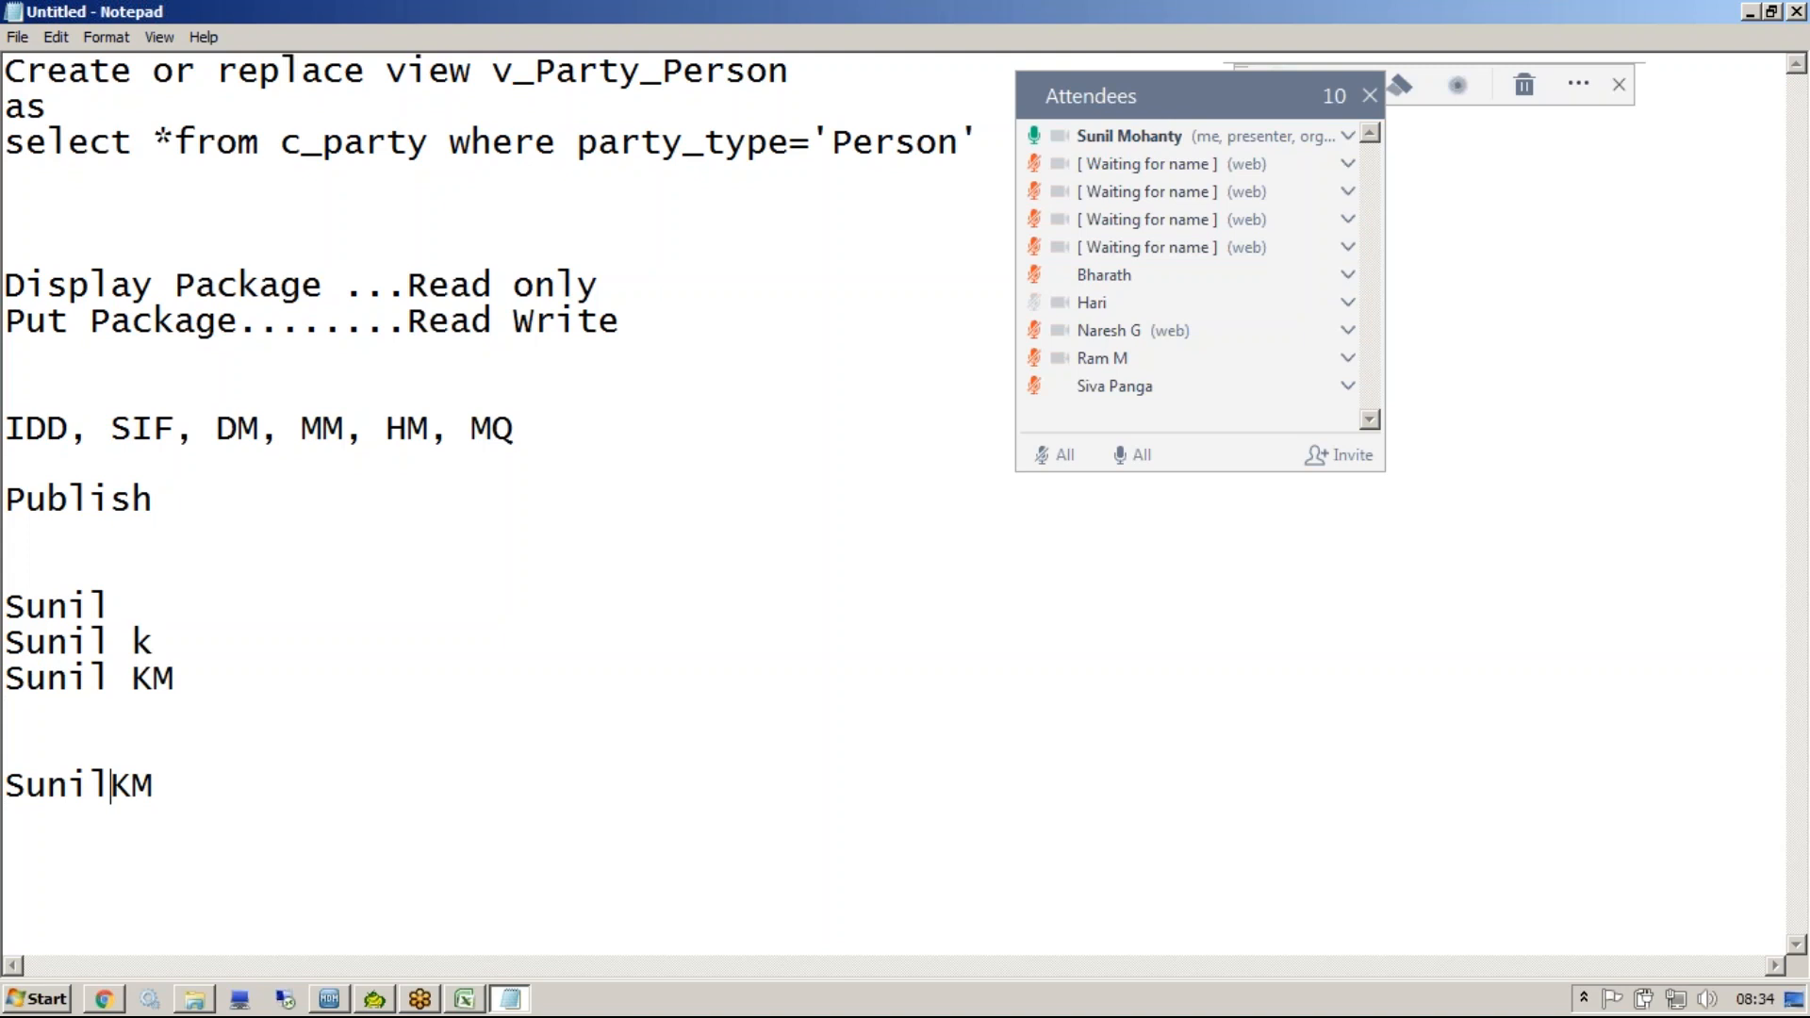
# Highlight the name-variant lines in turn to compare them, then return to the Hub Console.
pyautogui.click(162, 644)
pyautogui.moveTo(162, 644); pyautogui.dragTo(131, 614)
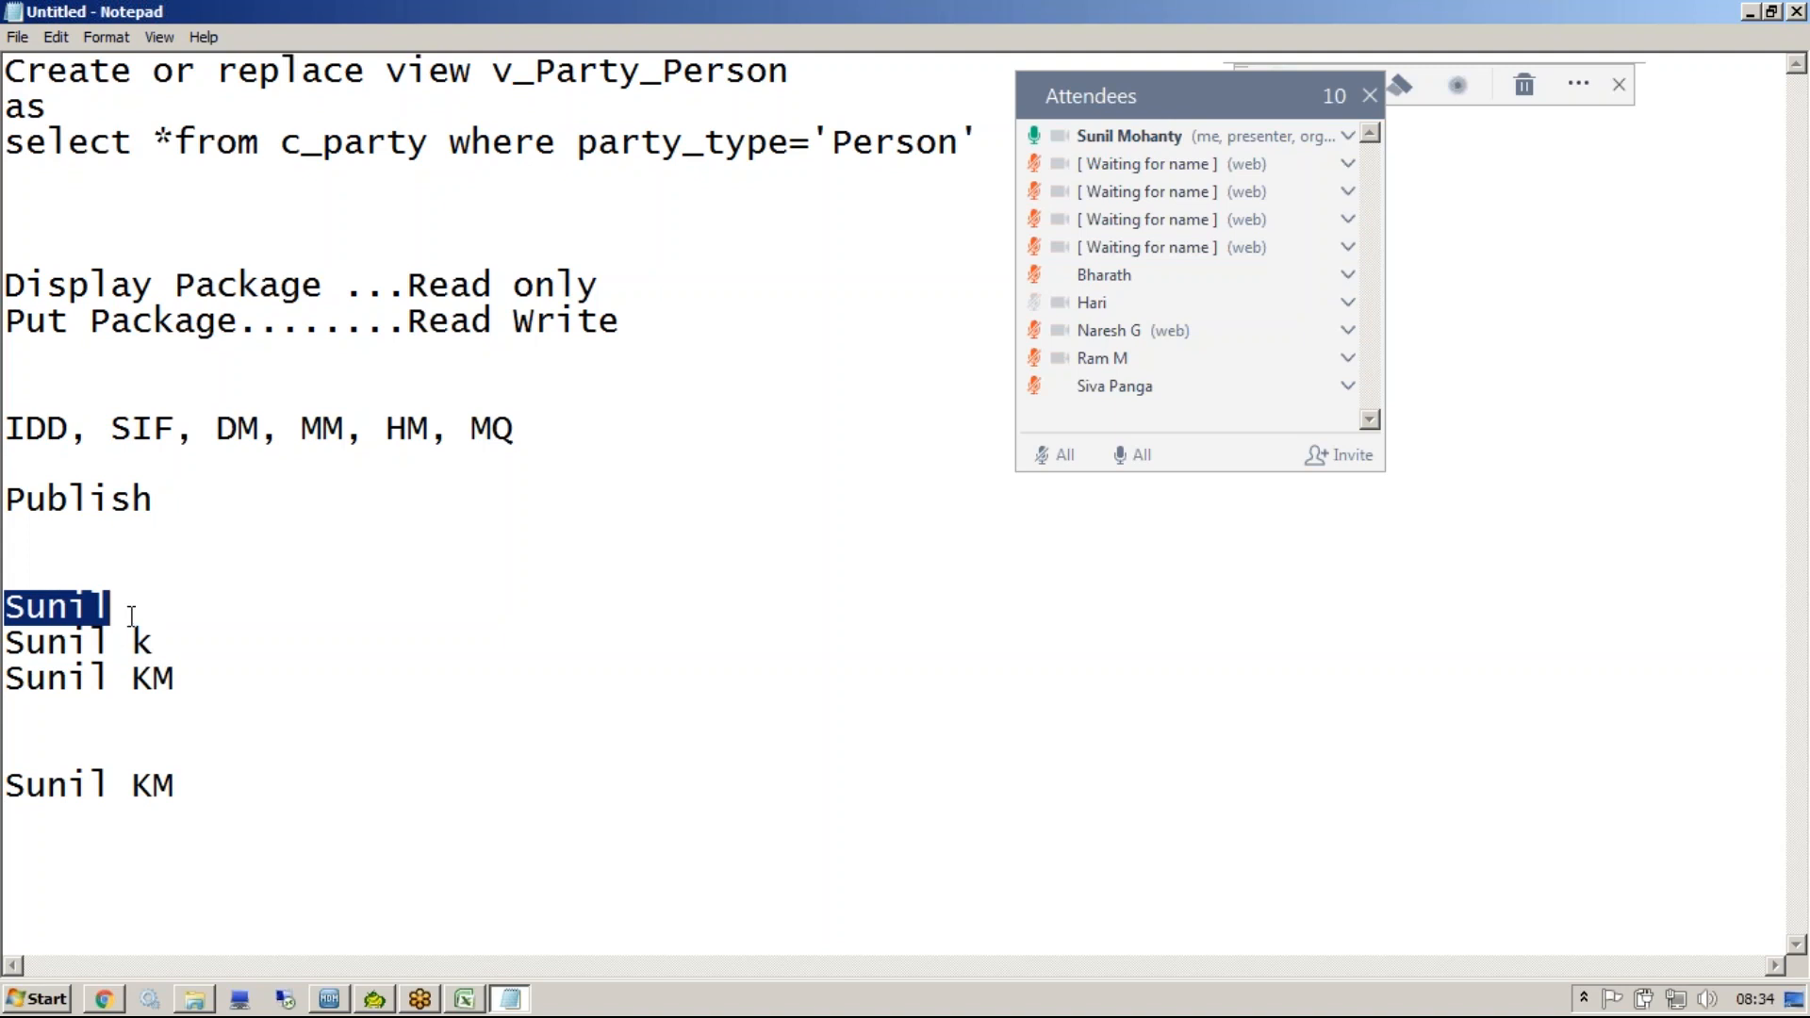
pyautogui.moveTo(10, 680); pyautogui.dragTo(175, 680)
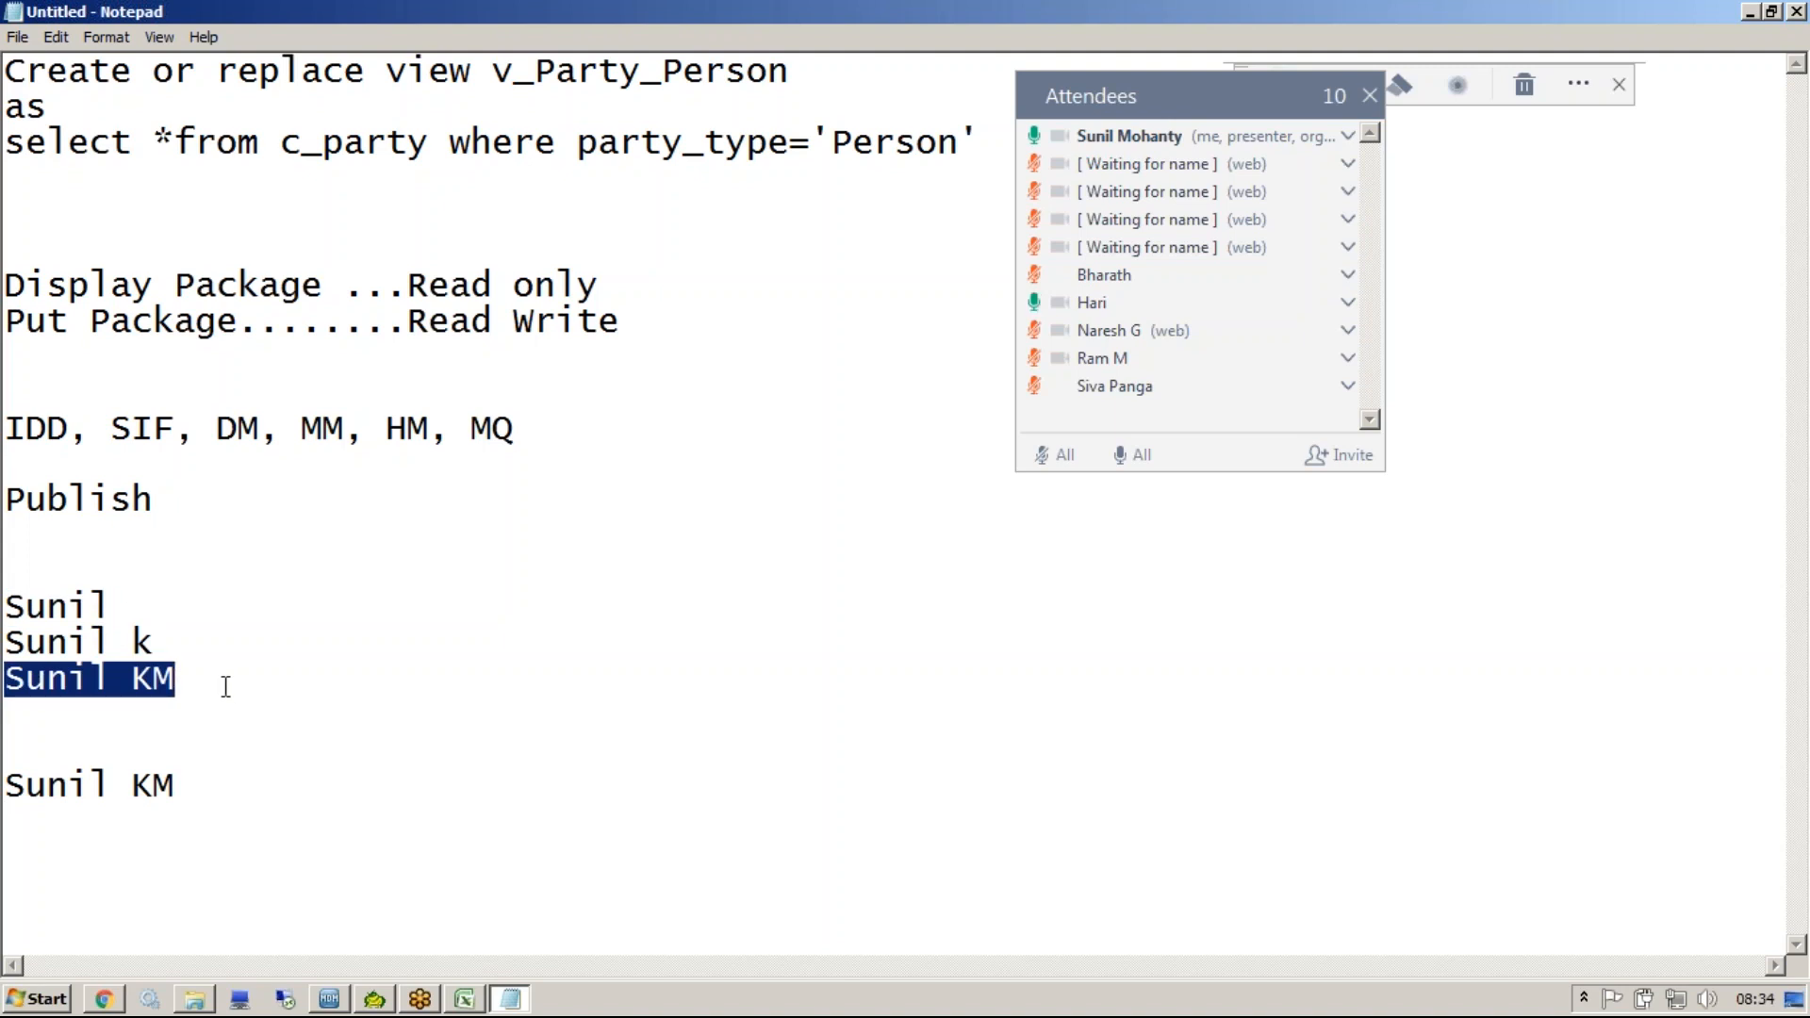
pyautogui.click(175, 640)
pyautogui.keyDown('shift'); pyautogui.click(14, 661); pyautogui.keyUp('shift')
pyautogui.click(17, 613)
pyautogui.moveTo(17, 613); pyautogui.dragTo(236, 678)
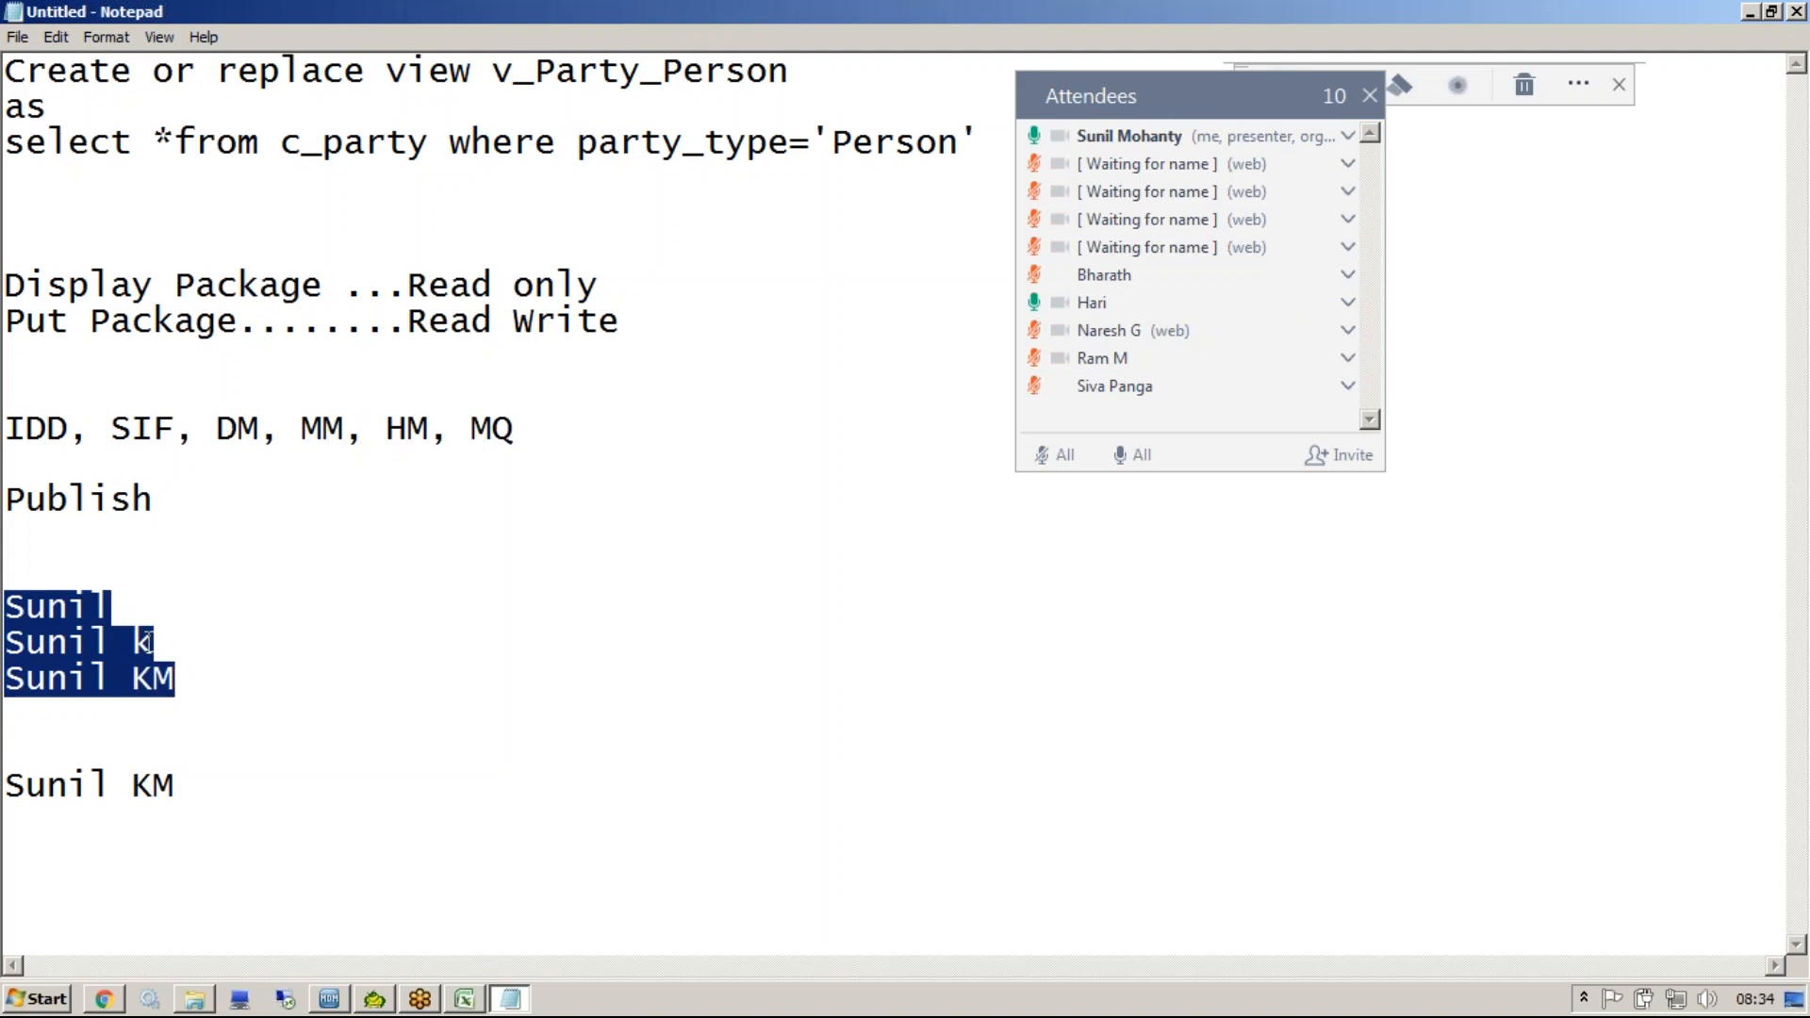
pyautogui.moveTo(199, 679); pyautogui.dragTo(14, 579)
pyautogui.click(14, 641)
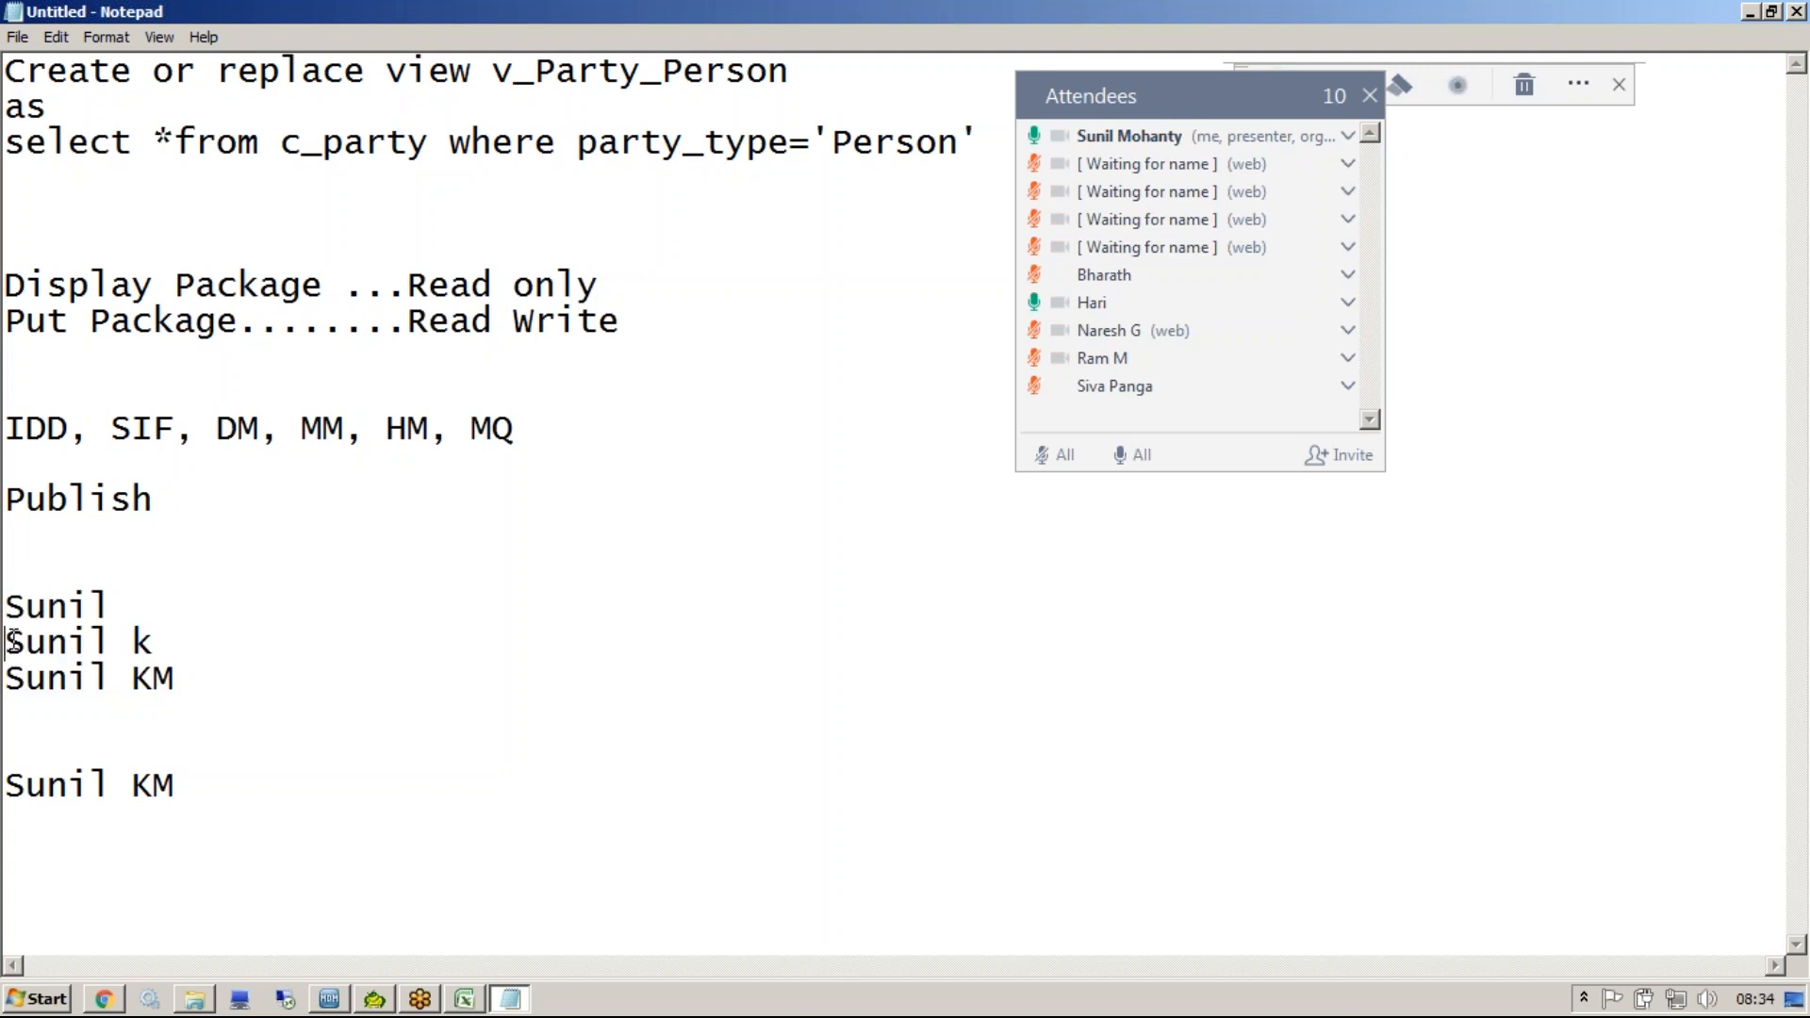
pyautogui.keyDown('shift'); pyautogui.click(167, 641); pyautogui.keyUp('shift')
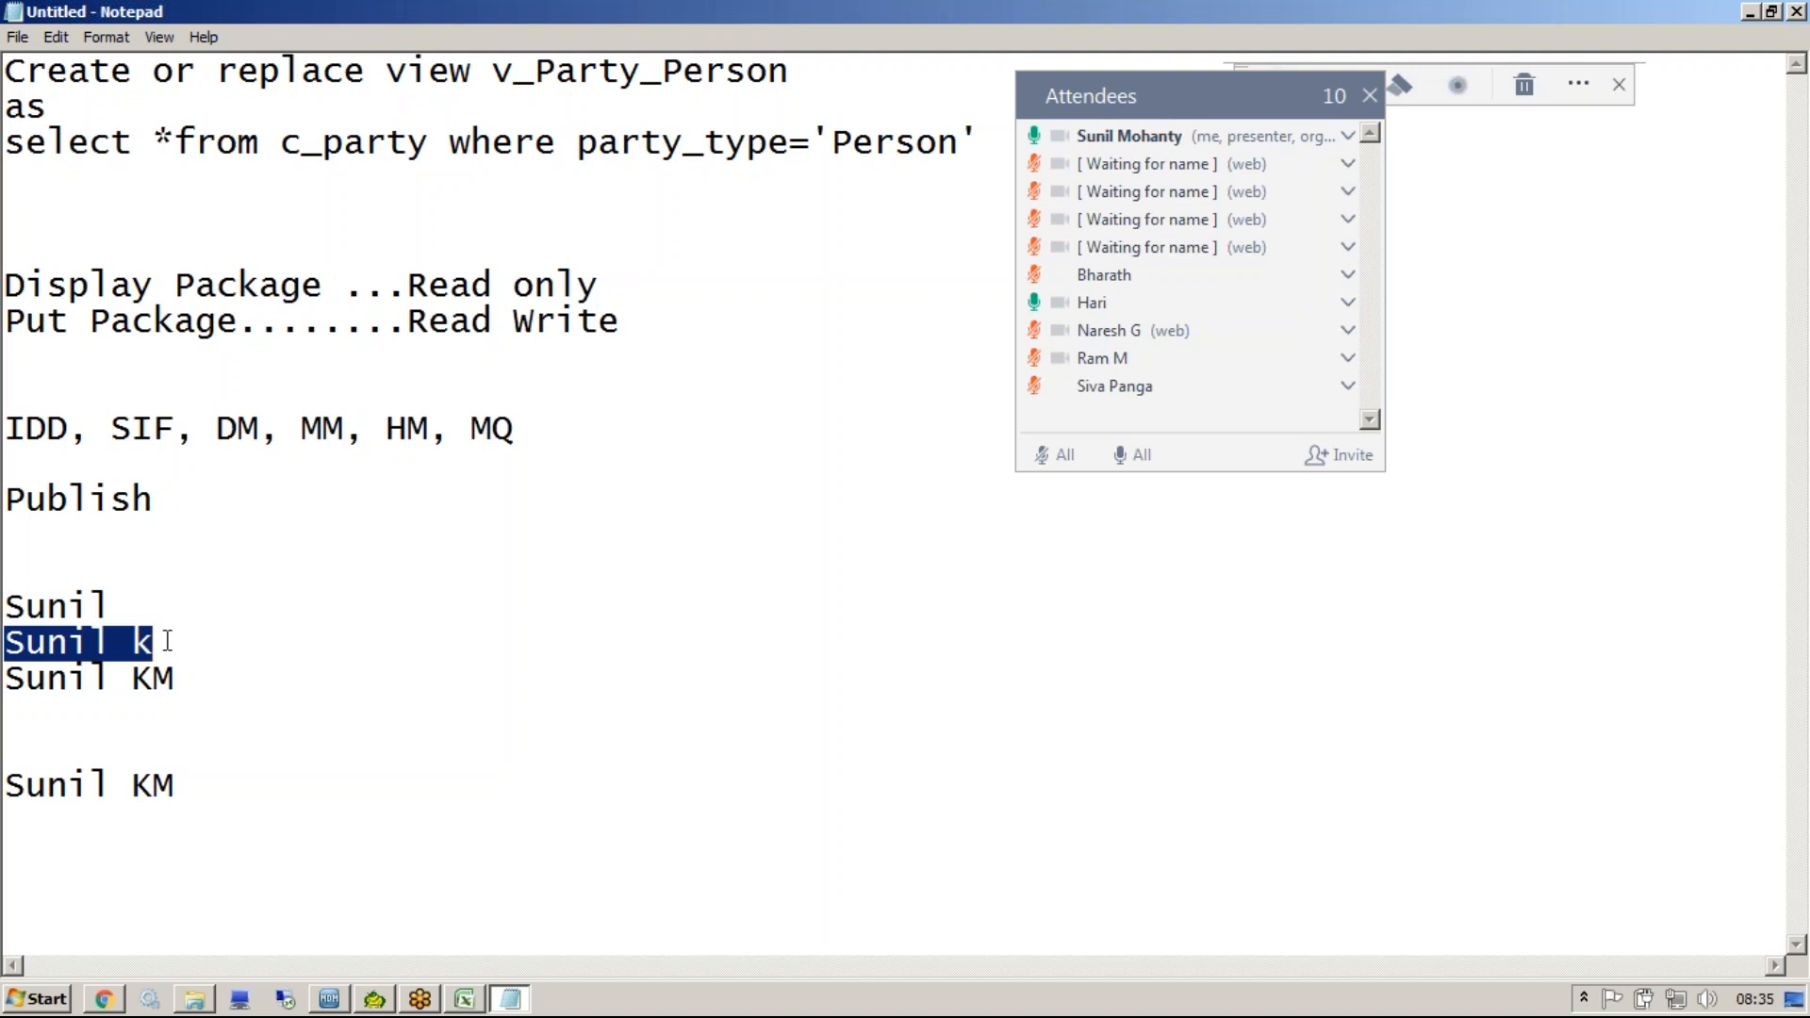
pyautogui.click(748, 707)
pyautogui.click(507, 1000)
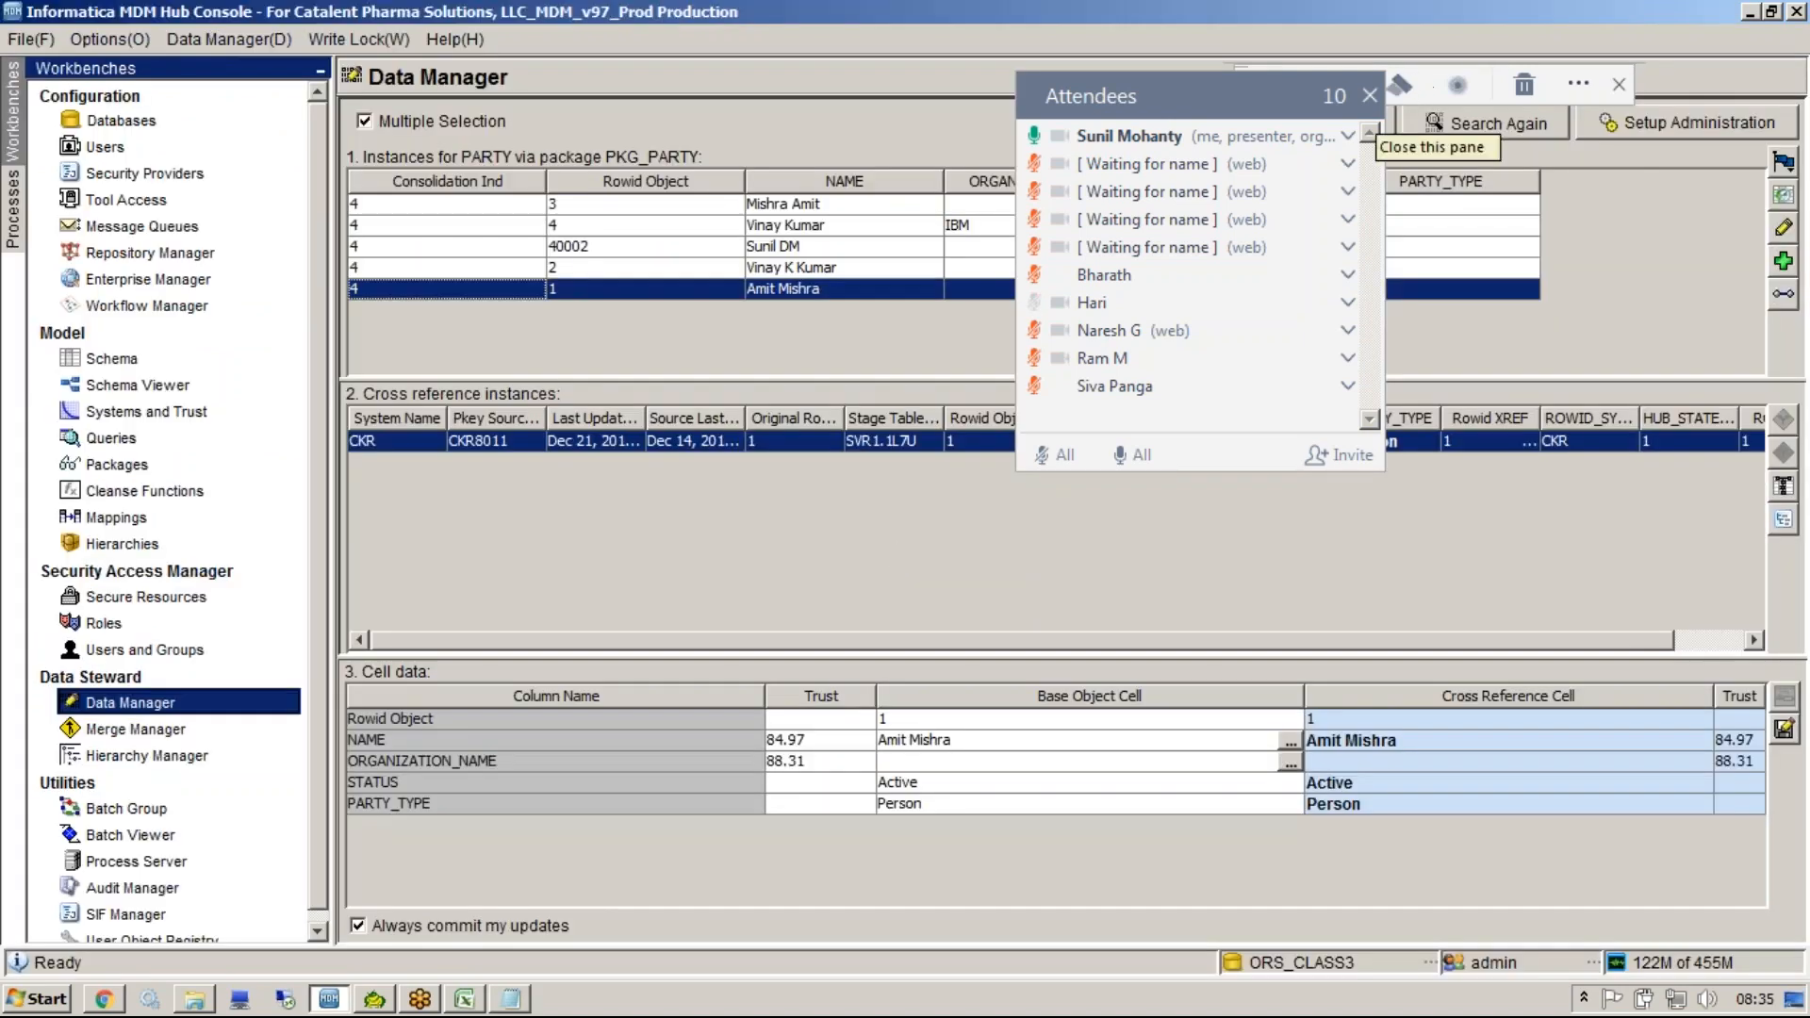
# Review the PARTY search results, selecting the Rowid 1 and Rowid 2 records.
pyautogui.click(1369, 95)
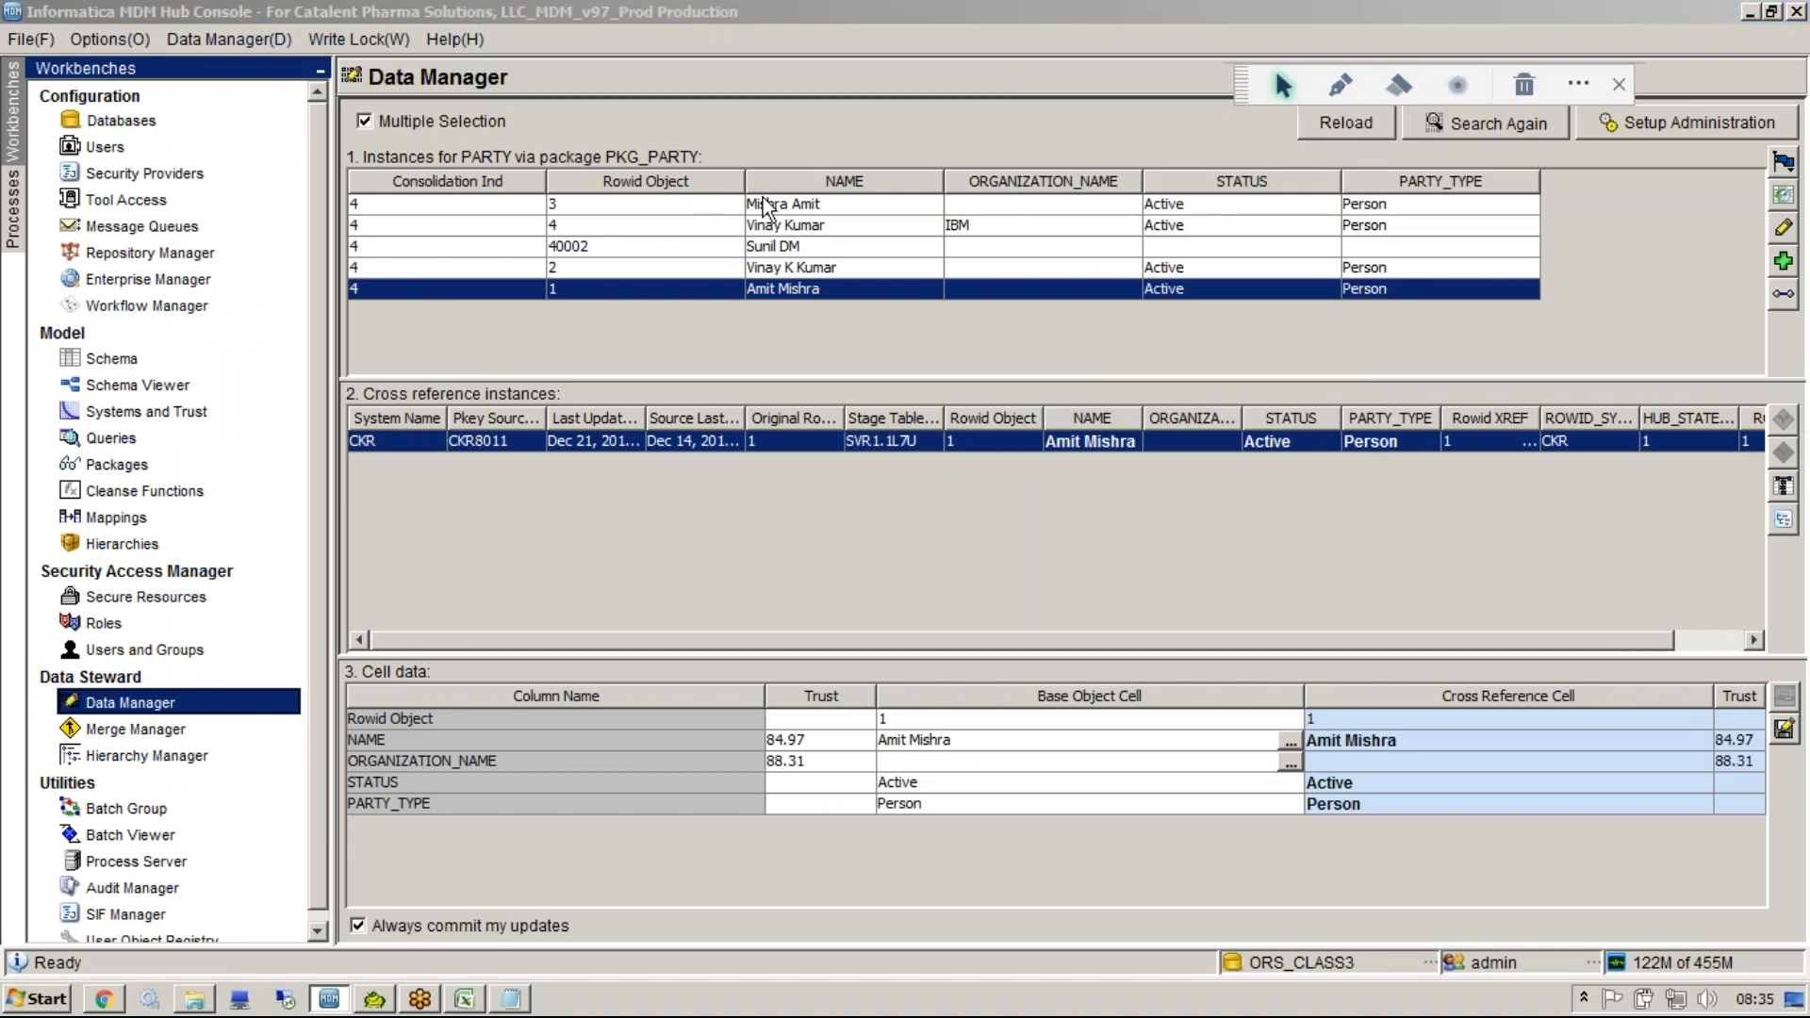
pyautogui.moveTo(420, 207); pyautogui.dragTo(413, 290)
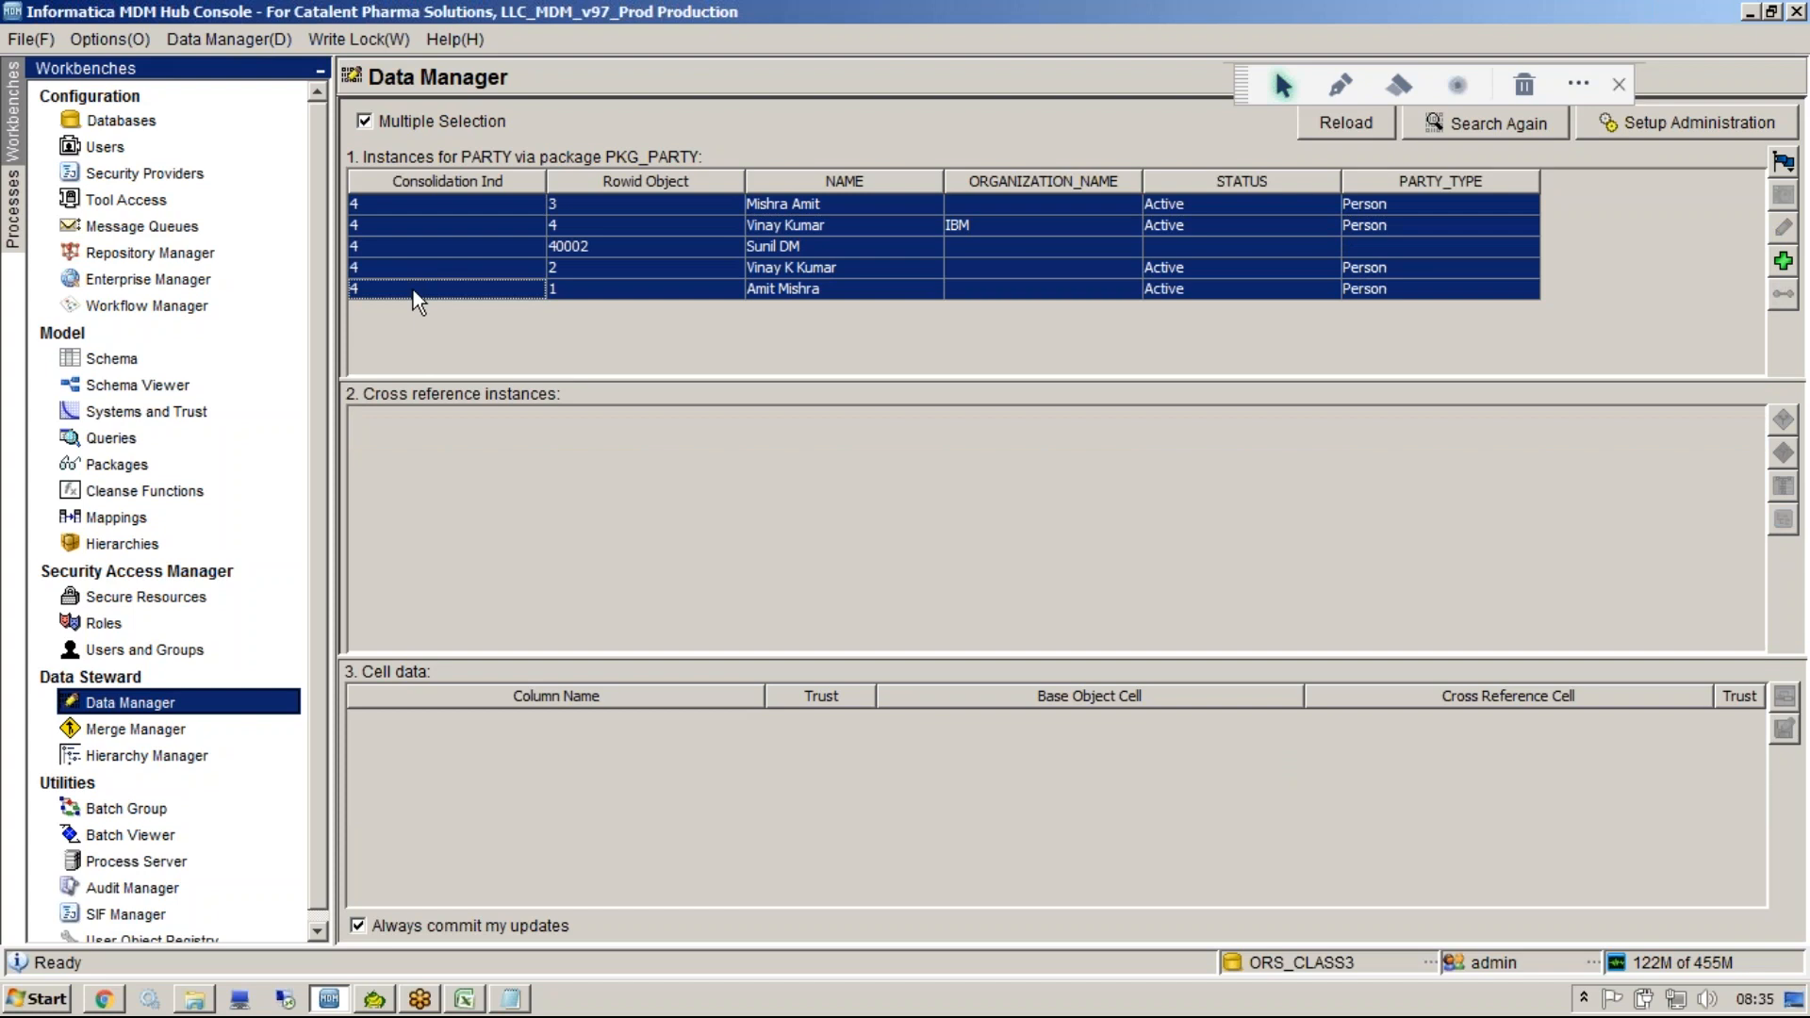
pyautogui.click(412, 291)
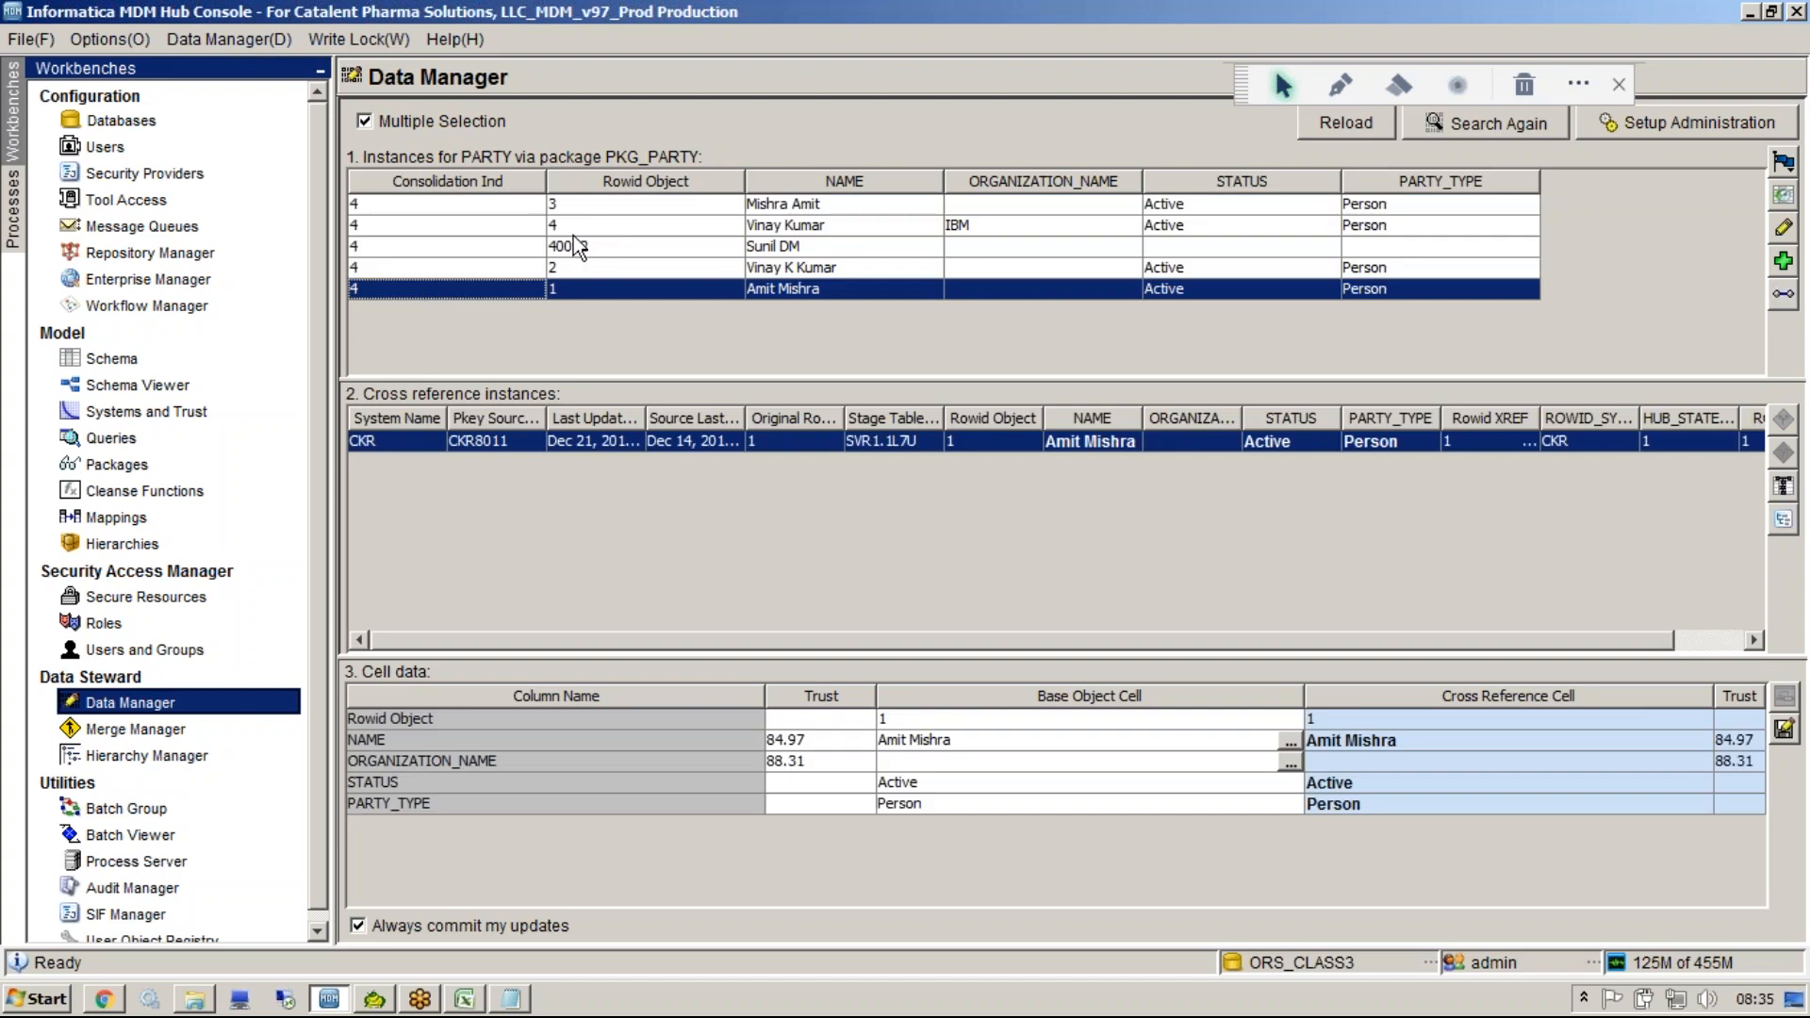
pyautogui.click(577, 269)
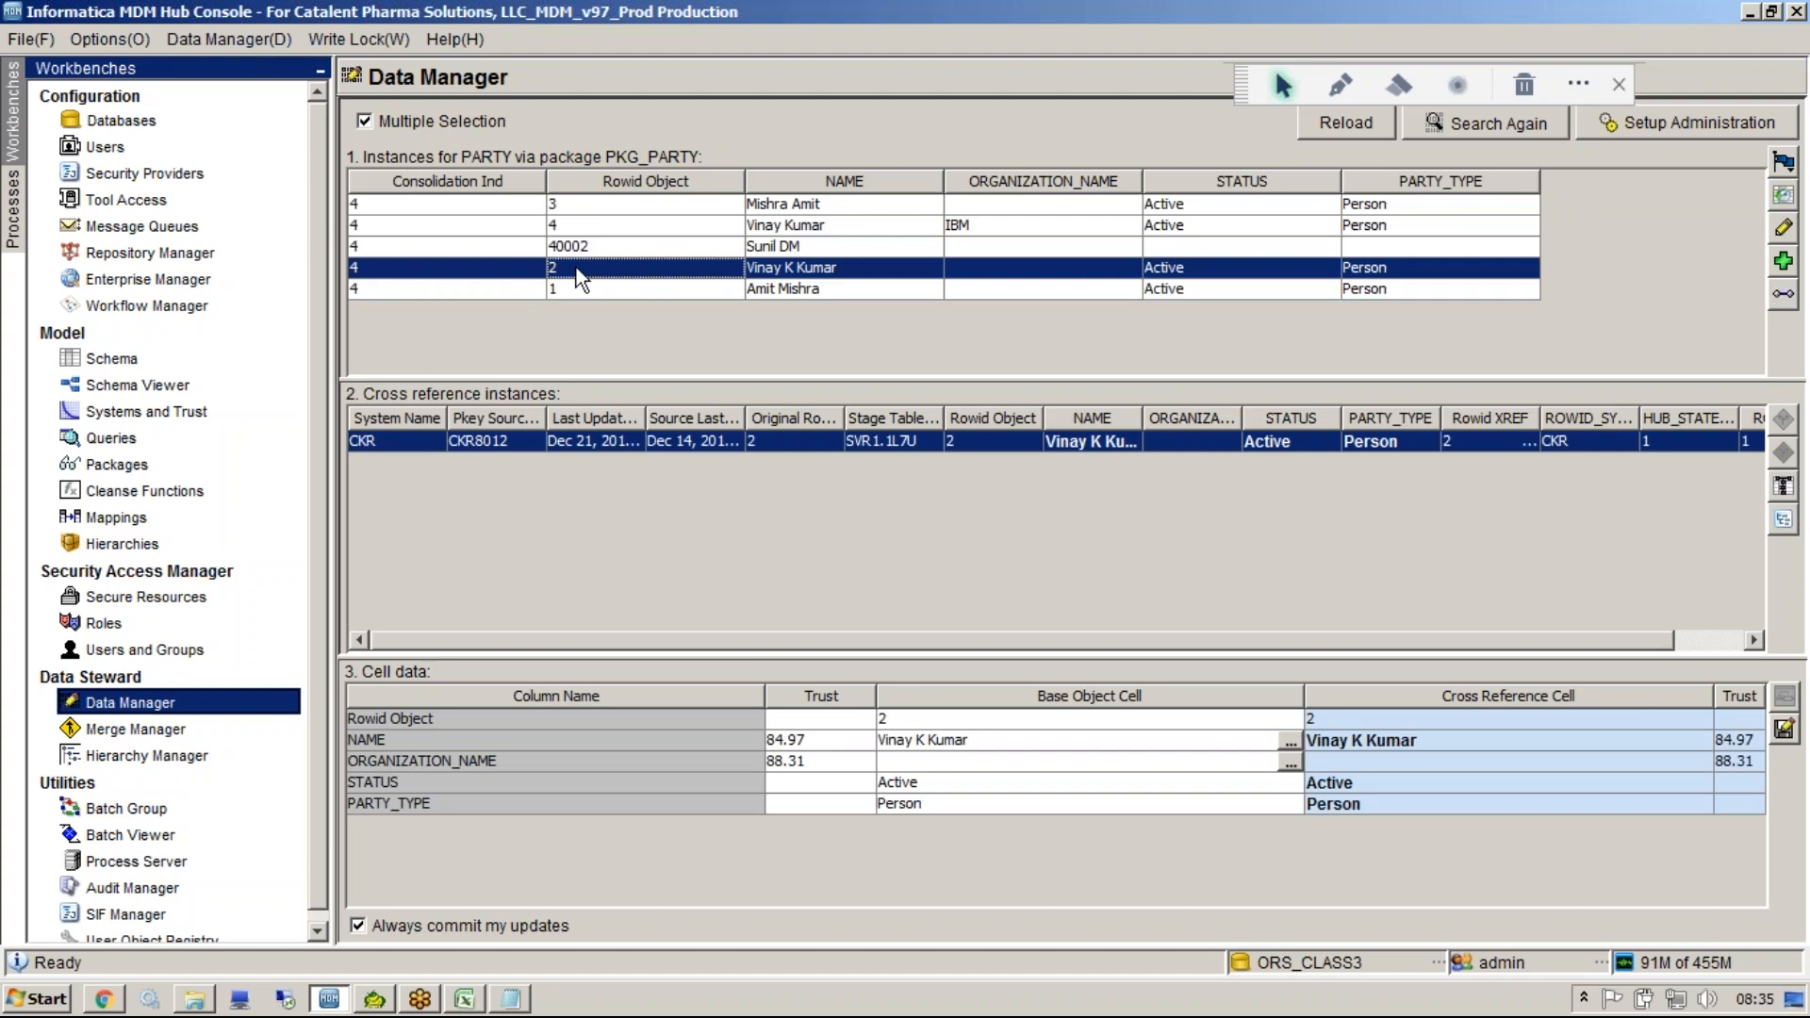
# In Notepad, append 1 to the last name-variant line.
pyautogui.click(510, 998)
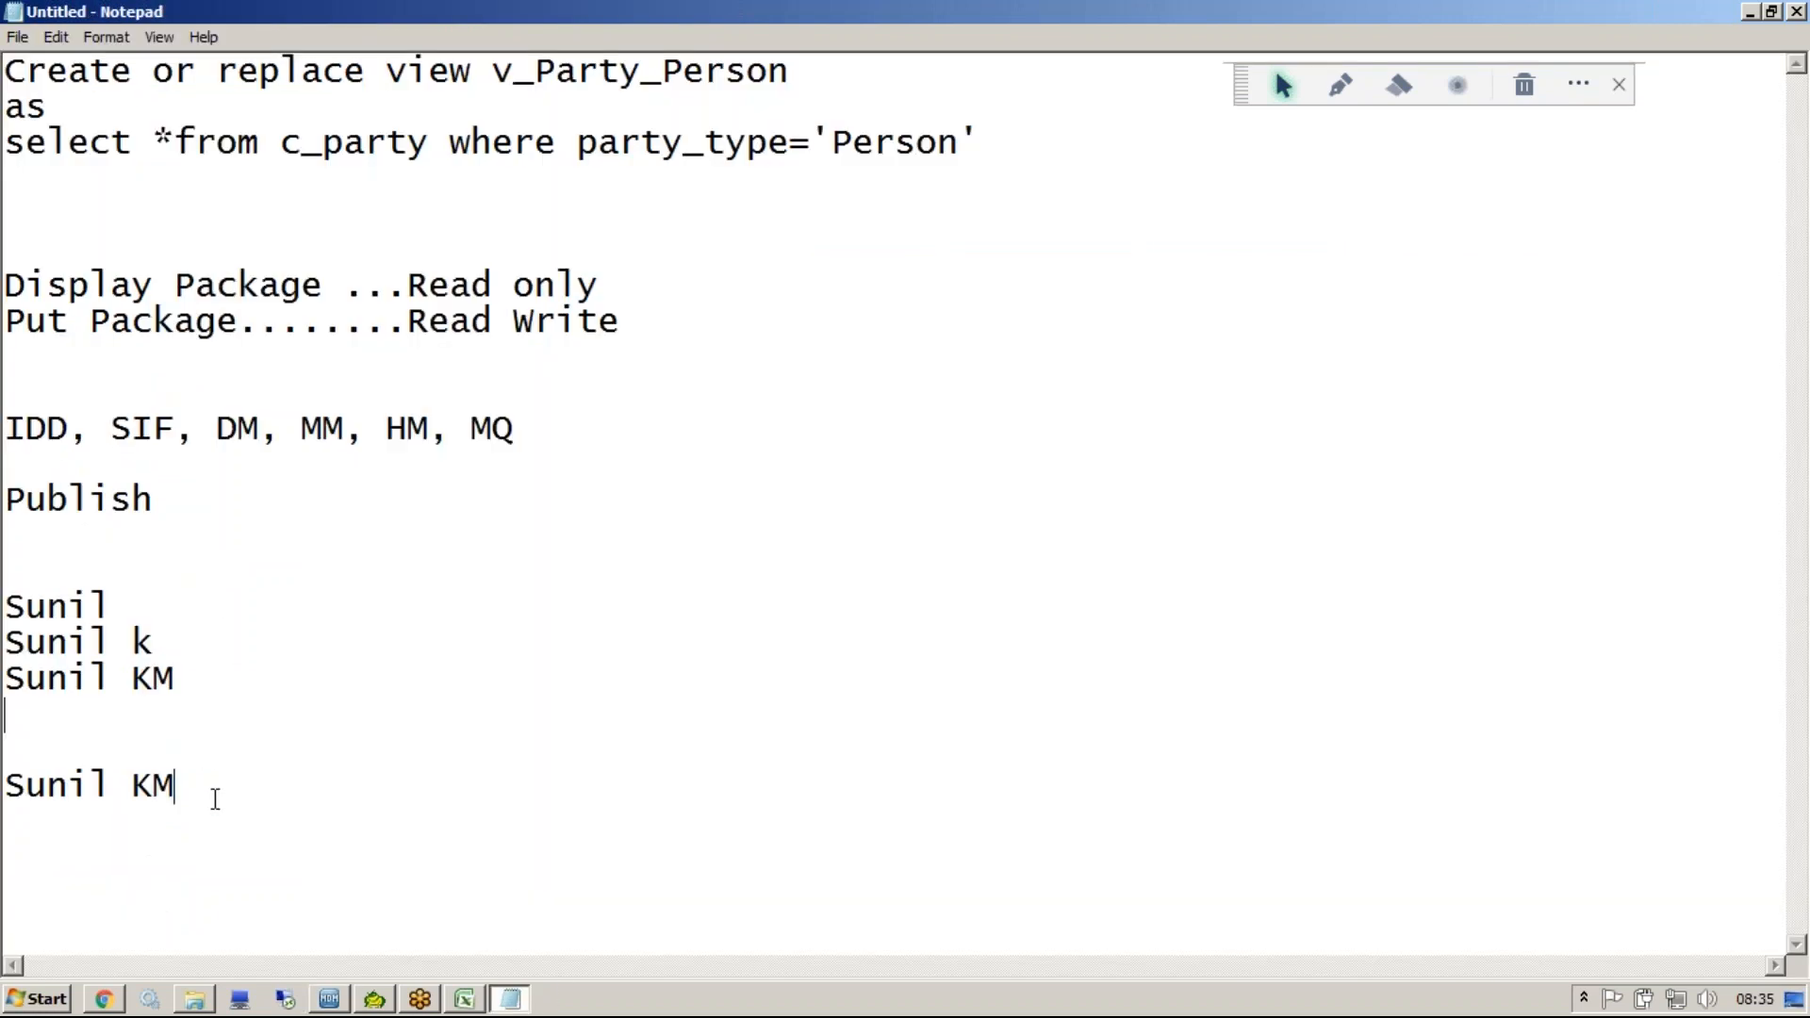
pyautogui.click(215, 798)
pyautogui.write('1')
pyautogui.hotkey('shift', 'Home')
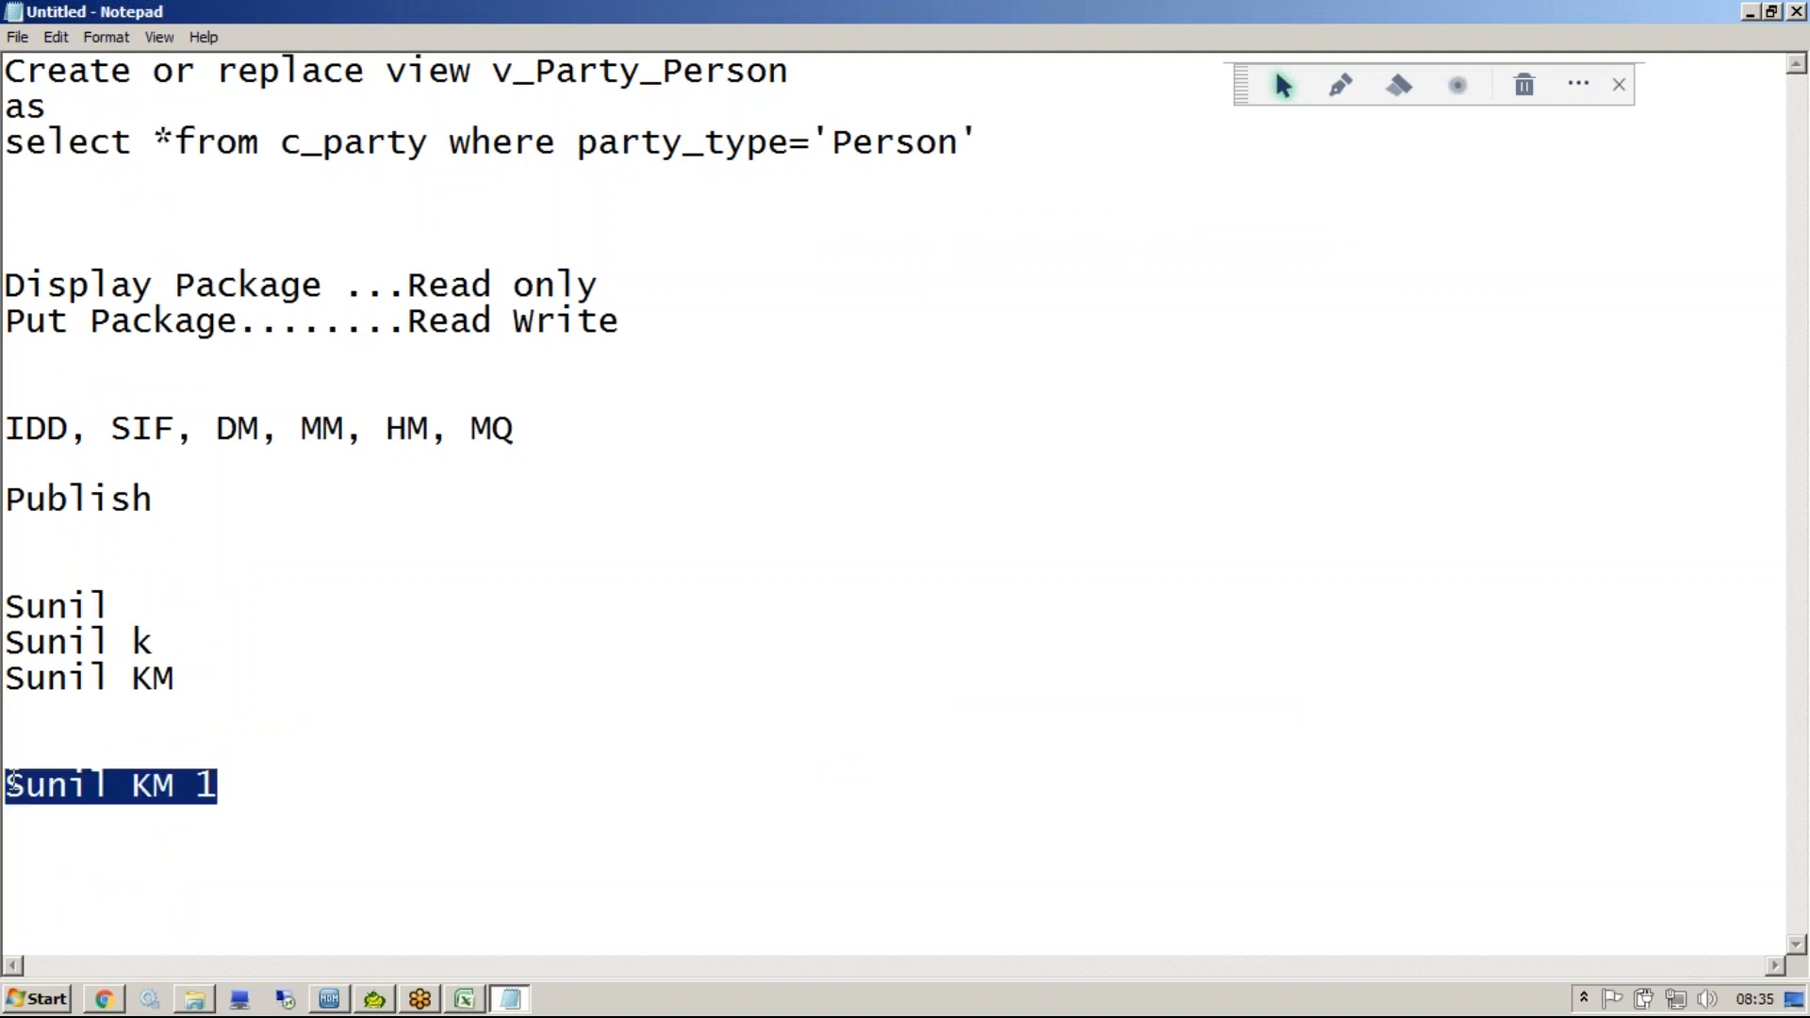
pyautogui.click(231, 783)
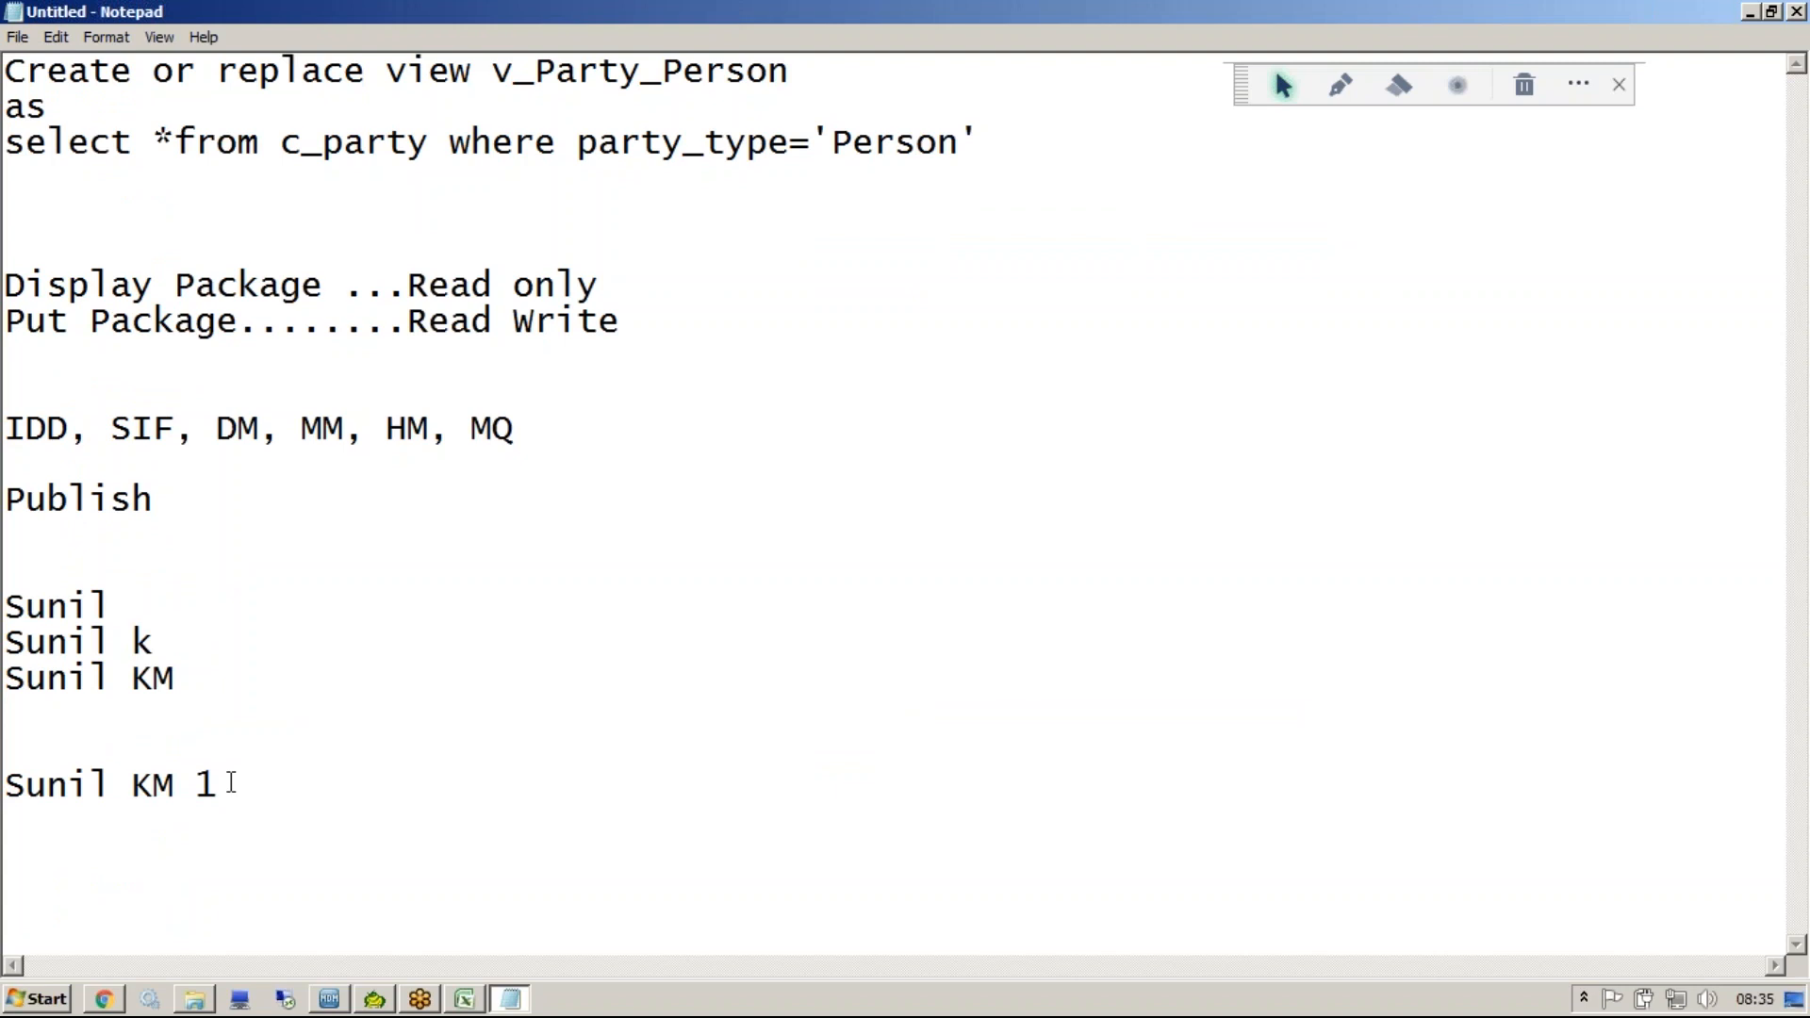
# Copy the three name-variant lines and paste them below the existing text.
pyautogui.moveTo(221, 682); pyautogui.dragTo(13, 571)
pyautogui.hotkey('ctrl', 'c')
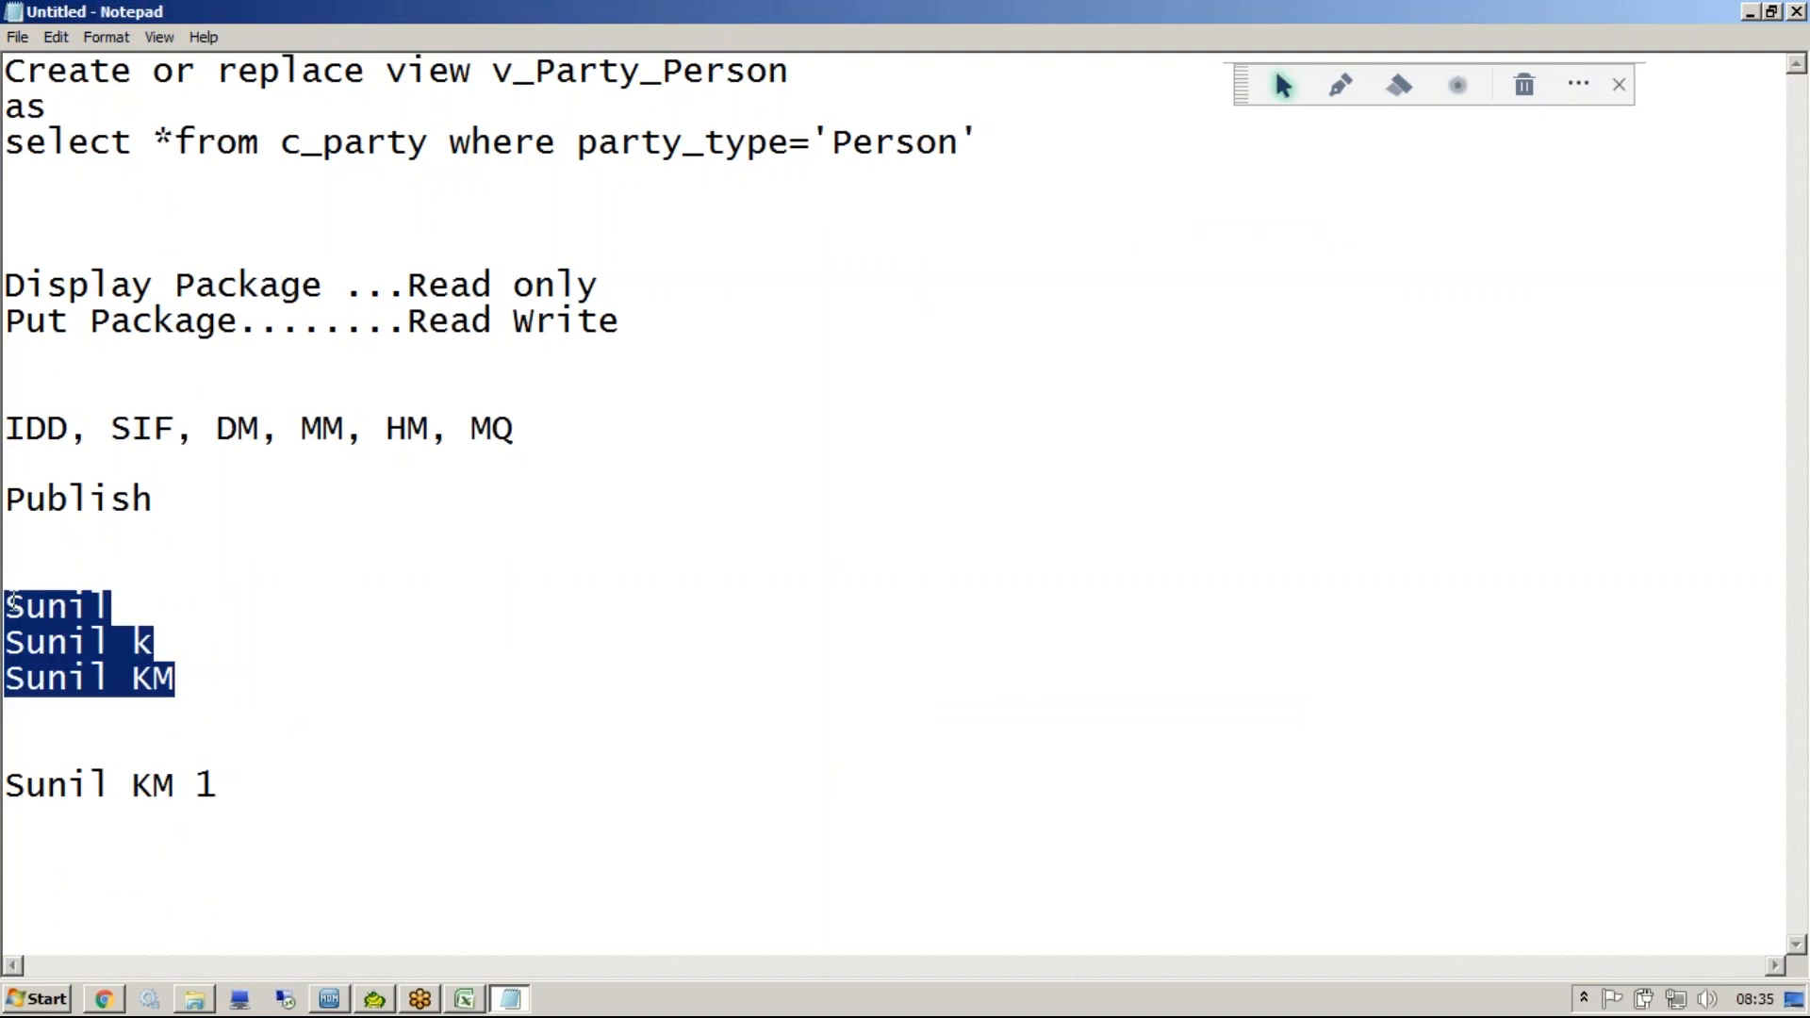
pyautogui.click(309, 771)
pyautogui.hotkey('shift', 'Home')
pyautogui.click(308, 797)
pyautogui.press('Return')
pyautogui.press('Return')
pyautogui.press('Return')
pyautogui.hotkey('ctrl', 'v')
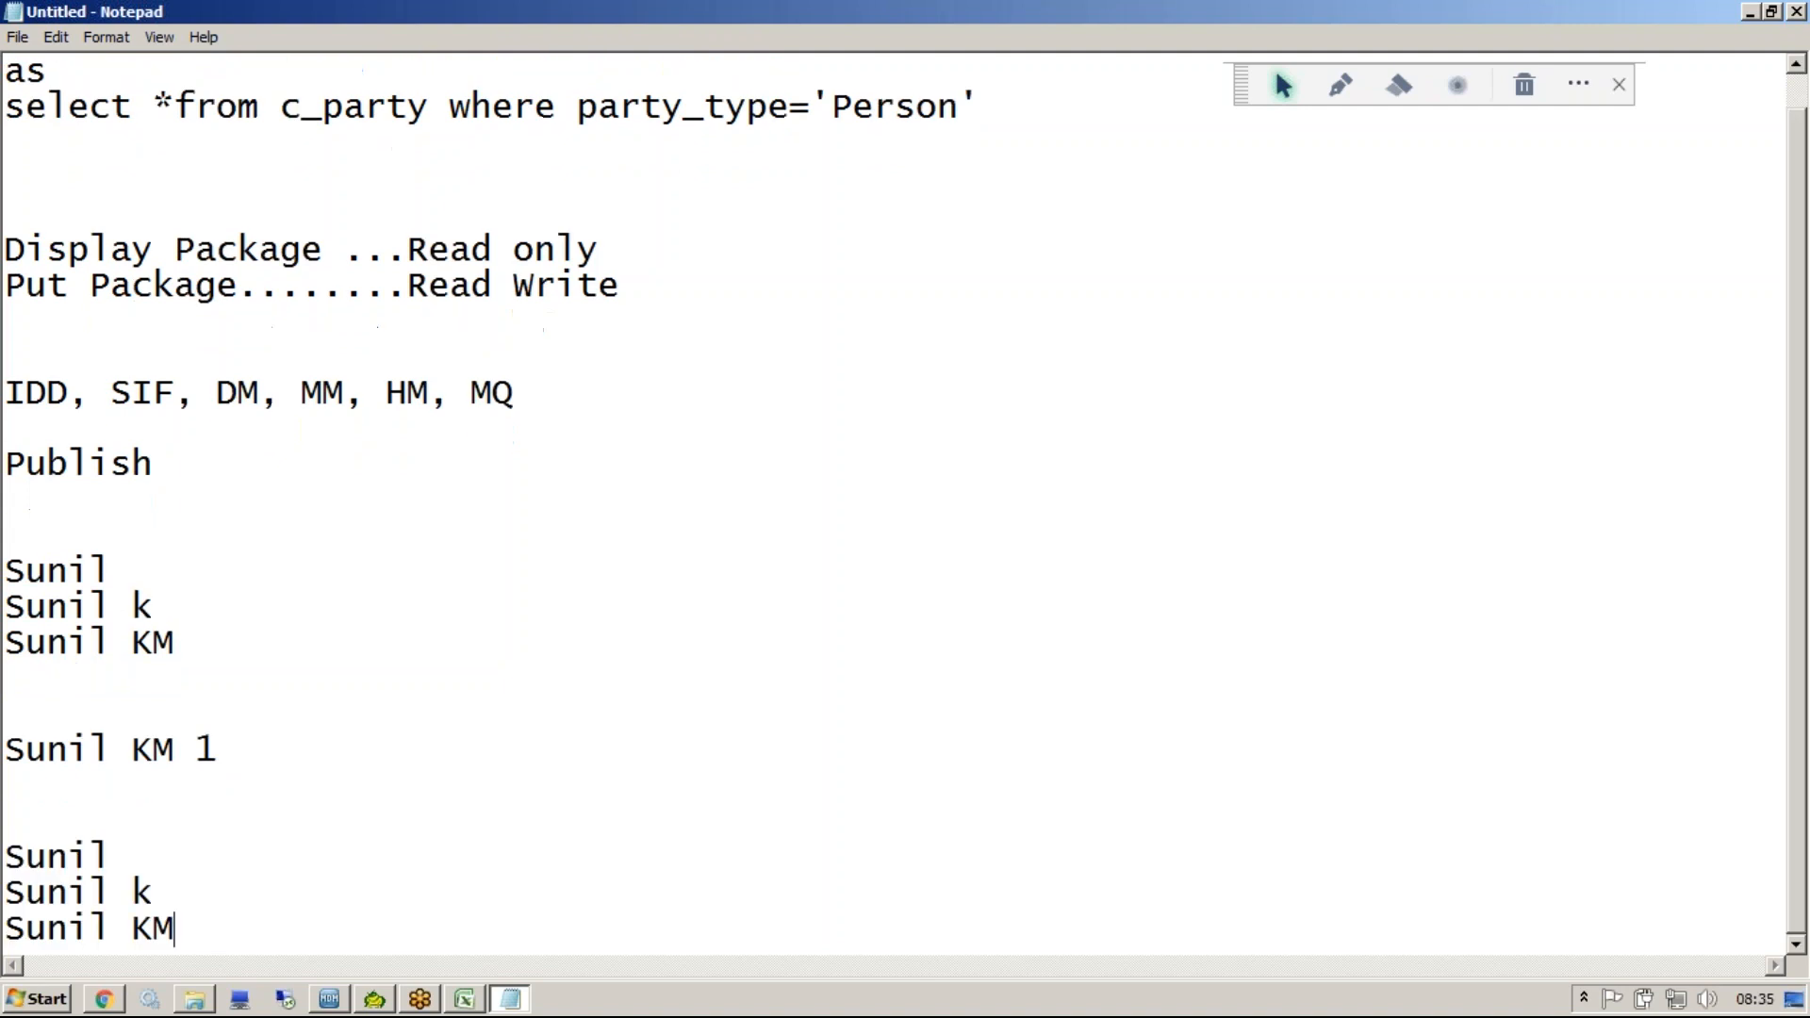
# Append 4 to the end of each of the three pasted lines.
pyautogui.click(215, 850)
pyautogui.write('4')
pyautogui.press('Down')
pyautogui.write('4')
pyautogui.click(228, 932)
pyautogui.write('1')
pyautogui.press('BackSpace')
pyautogui.write('2')
pyautogui.press('BackSpace')
pyautogui.write('4')
# Return to the Hub Console and select the Rowid 40002 record.
pyautogui.click(334, 1000)
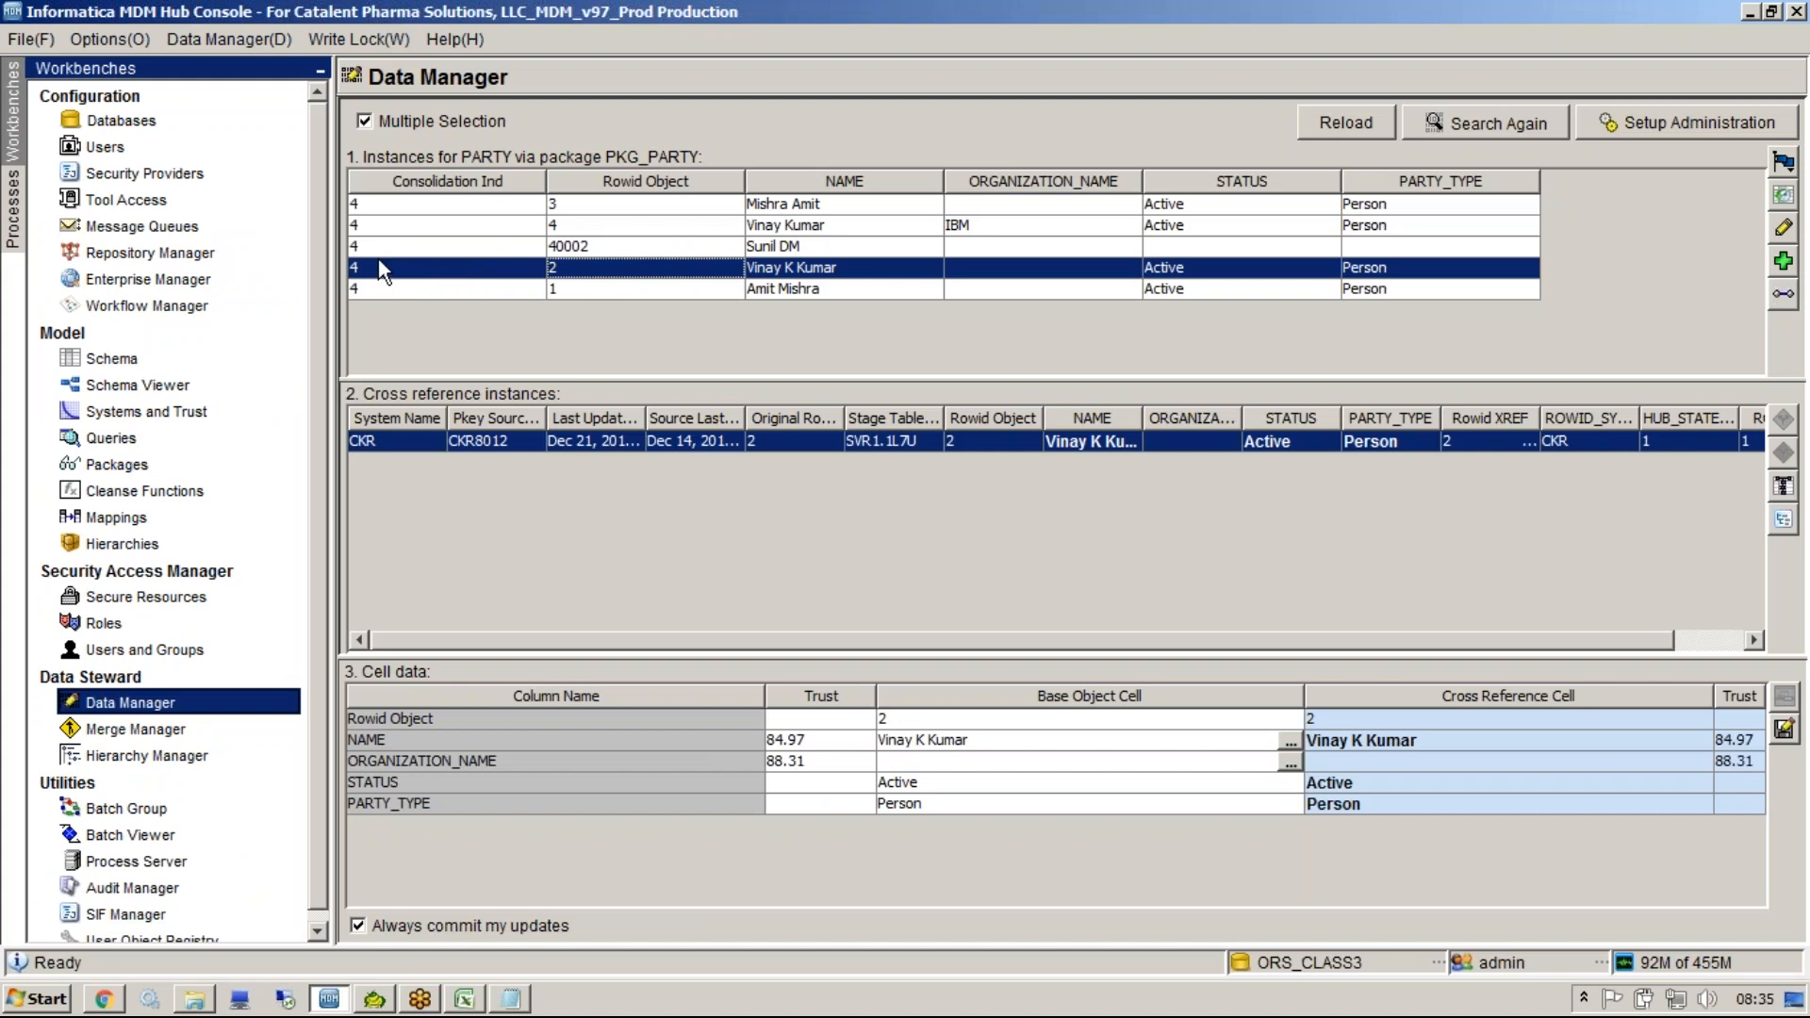
pyautogui.click(365, 246)
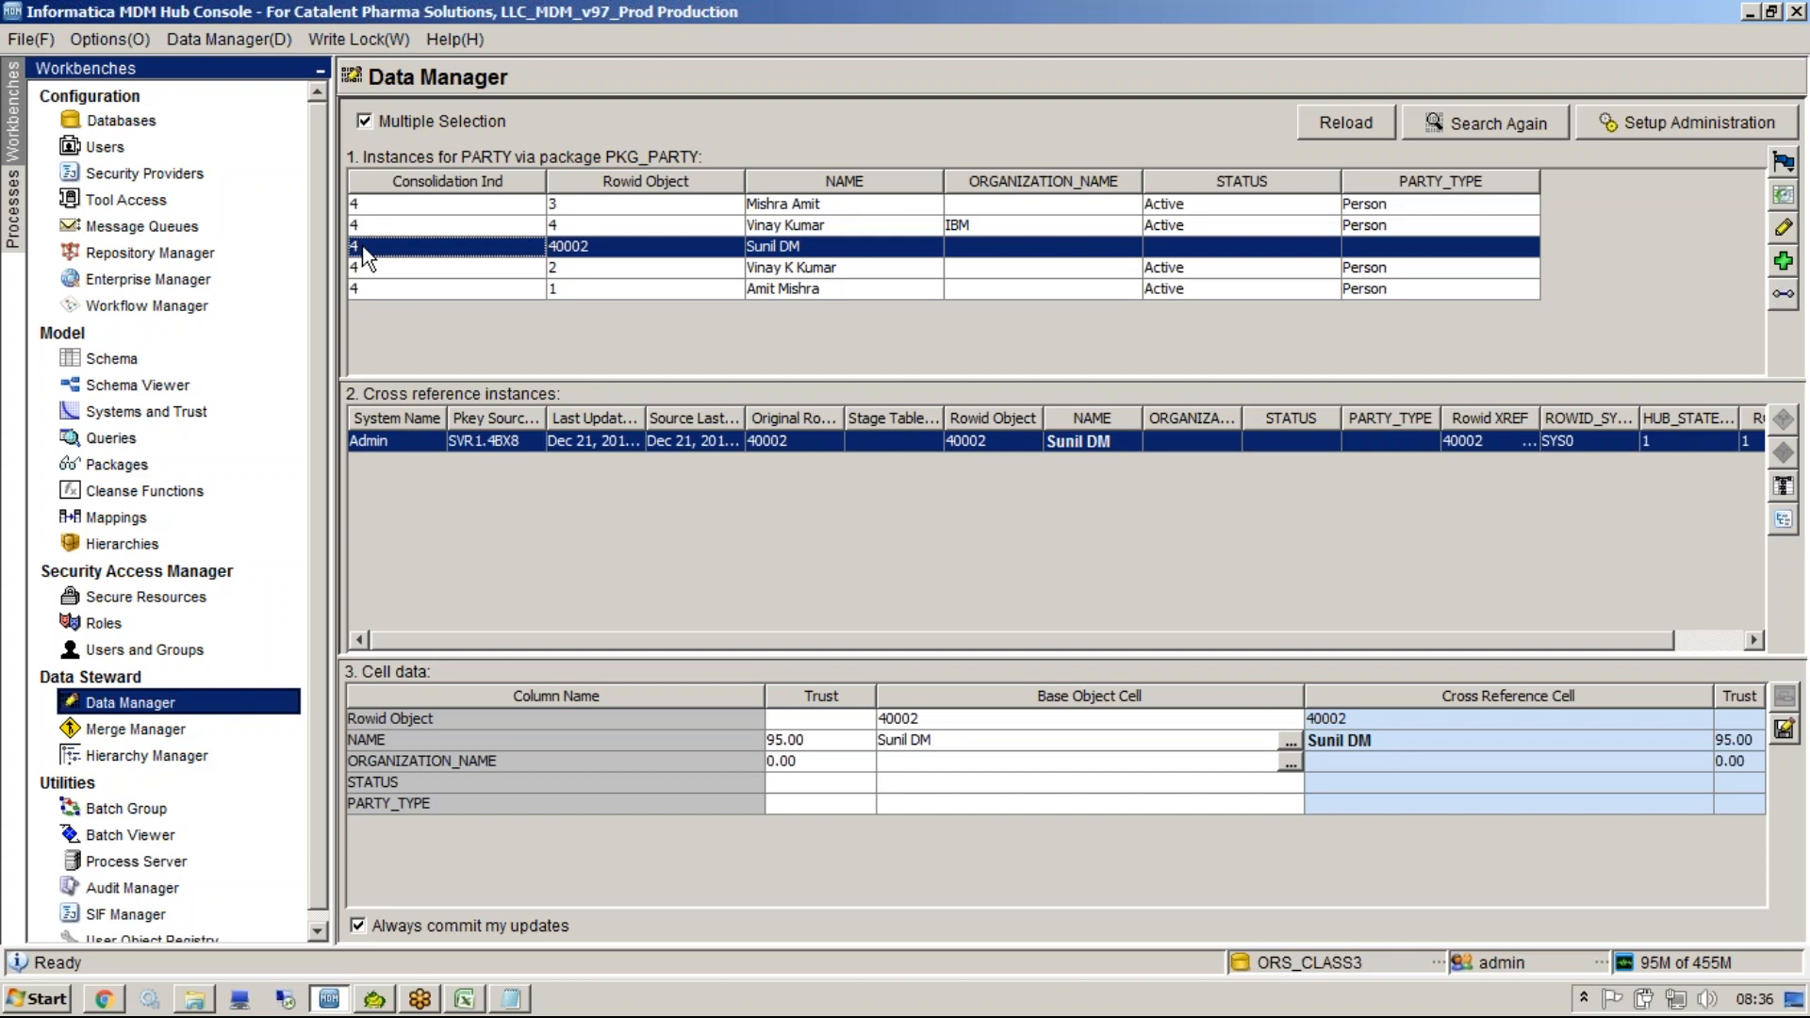
# Open the SOAP SIF APIs.txt file from the desktop in Notepad++.
pyautogui.click(937, 255)
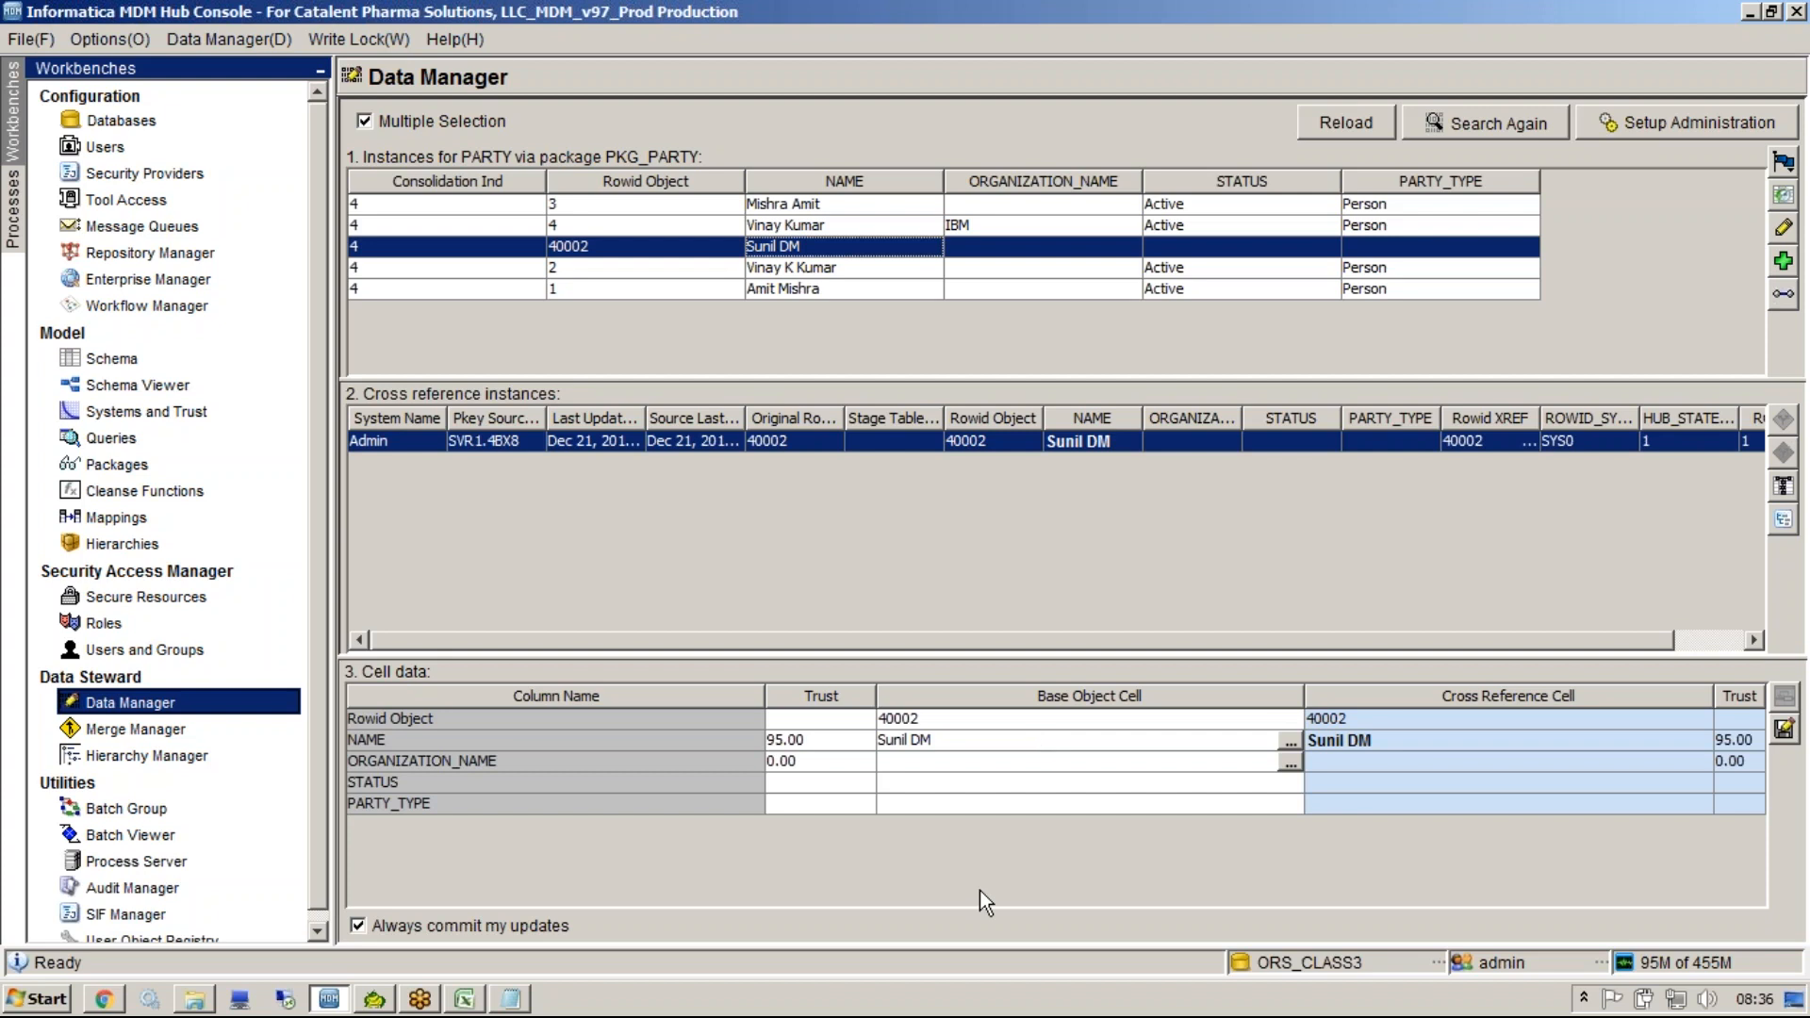
pyautogui.click(510, 999)
pyautogui.press('super+d')
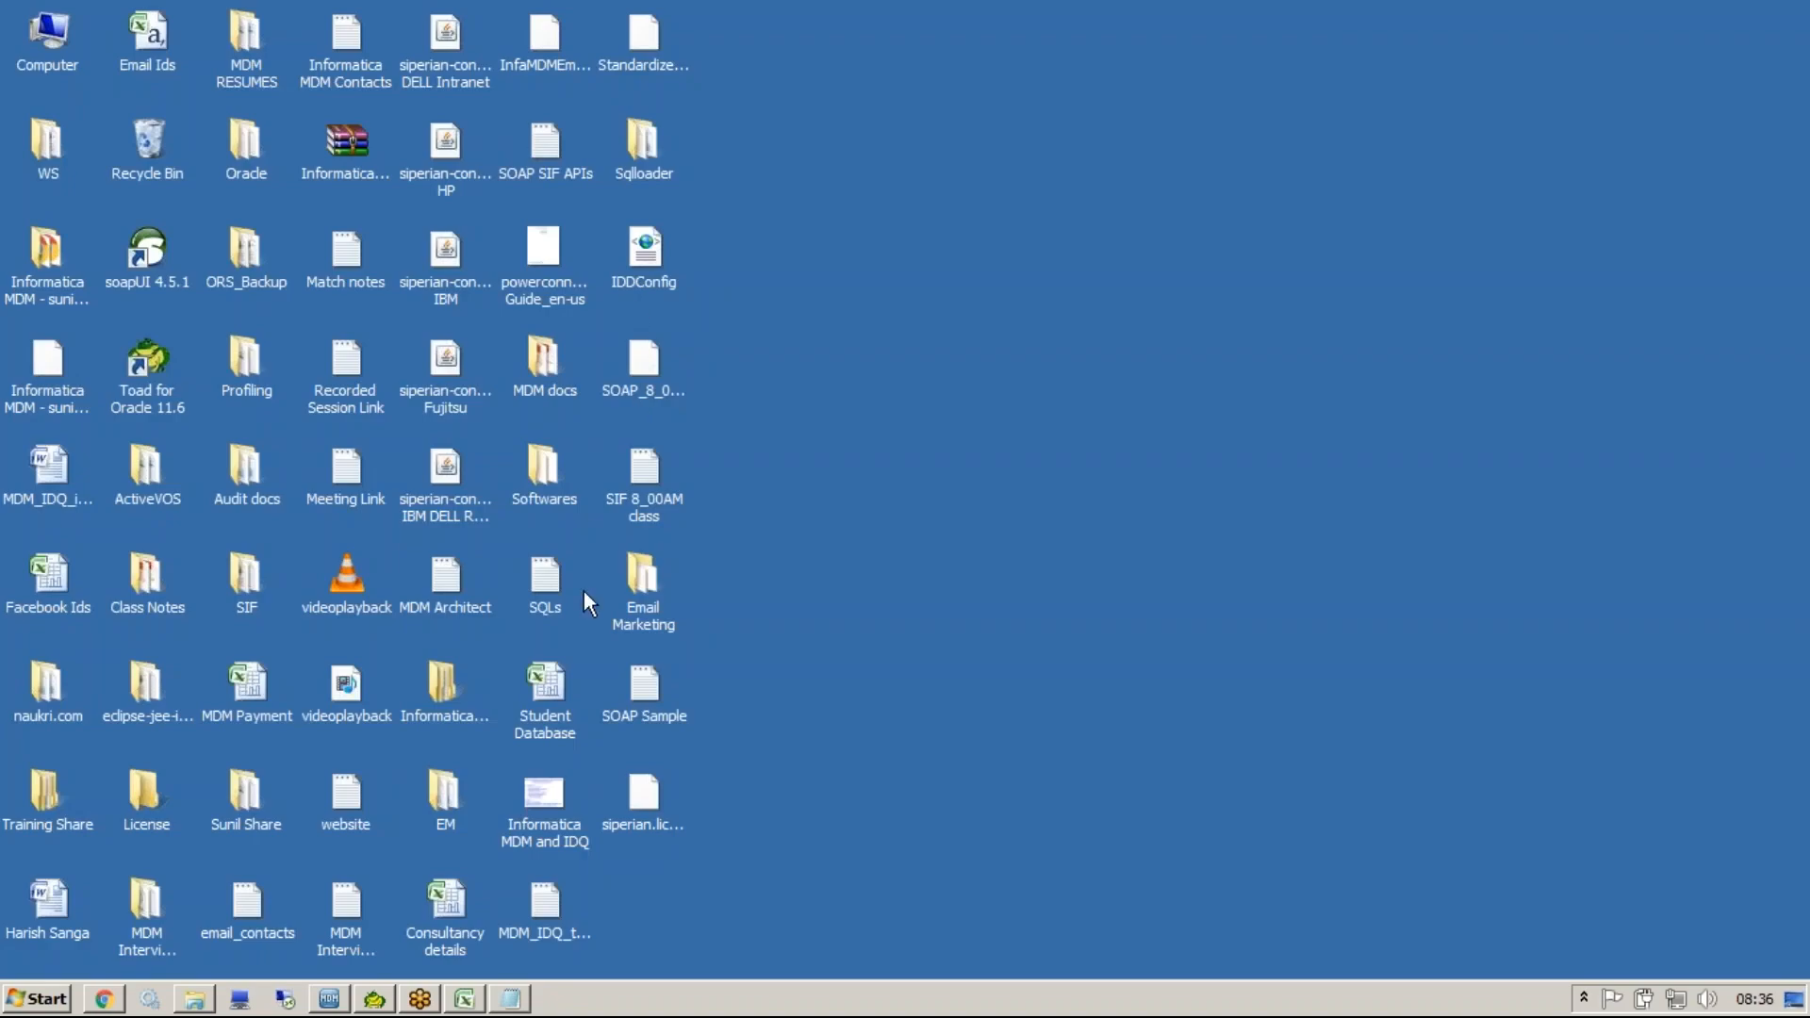
pyautogui.click(654, 388)
pyautogui.press('s')
pyautogui.press('s')
pyautogui.press('s')
pyautogui.press('s')
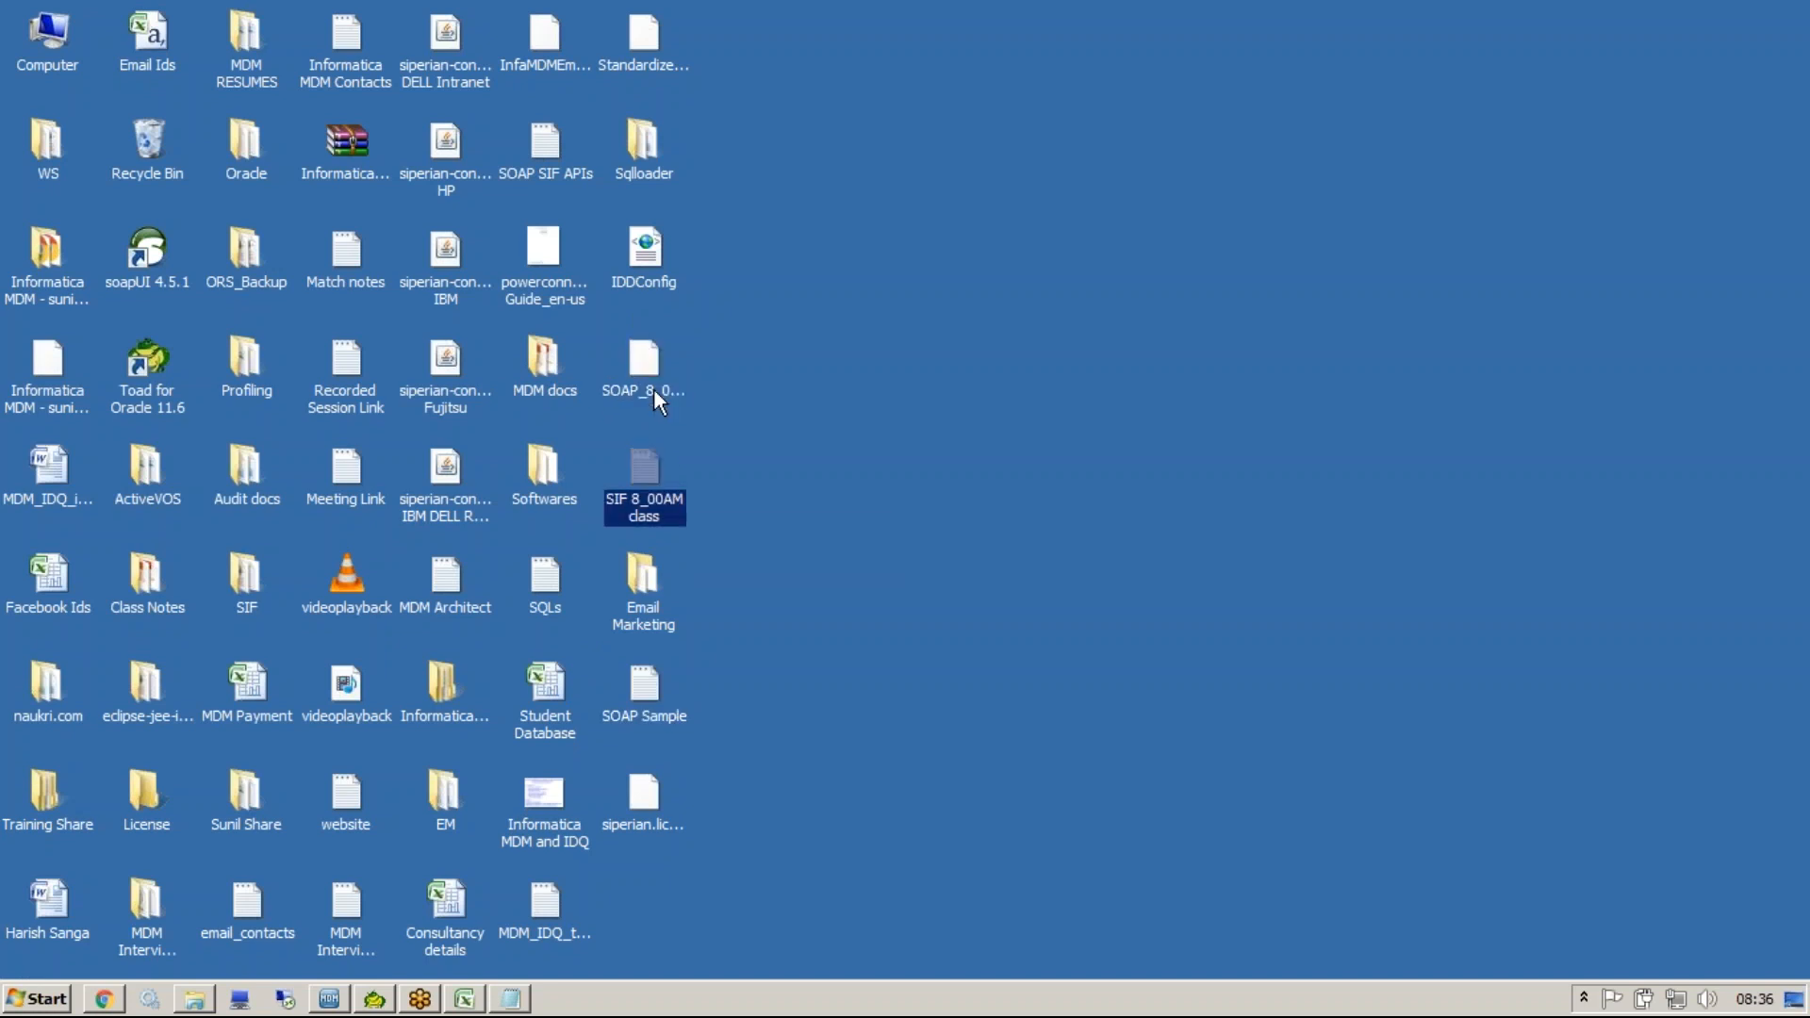
pyautogui.press('s')
pyautogui.press('s')
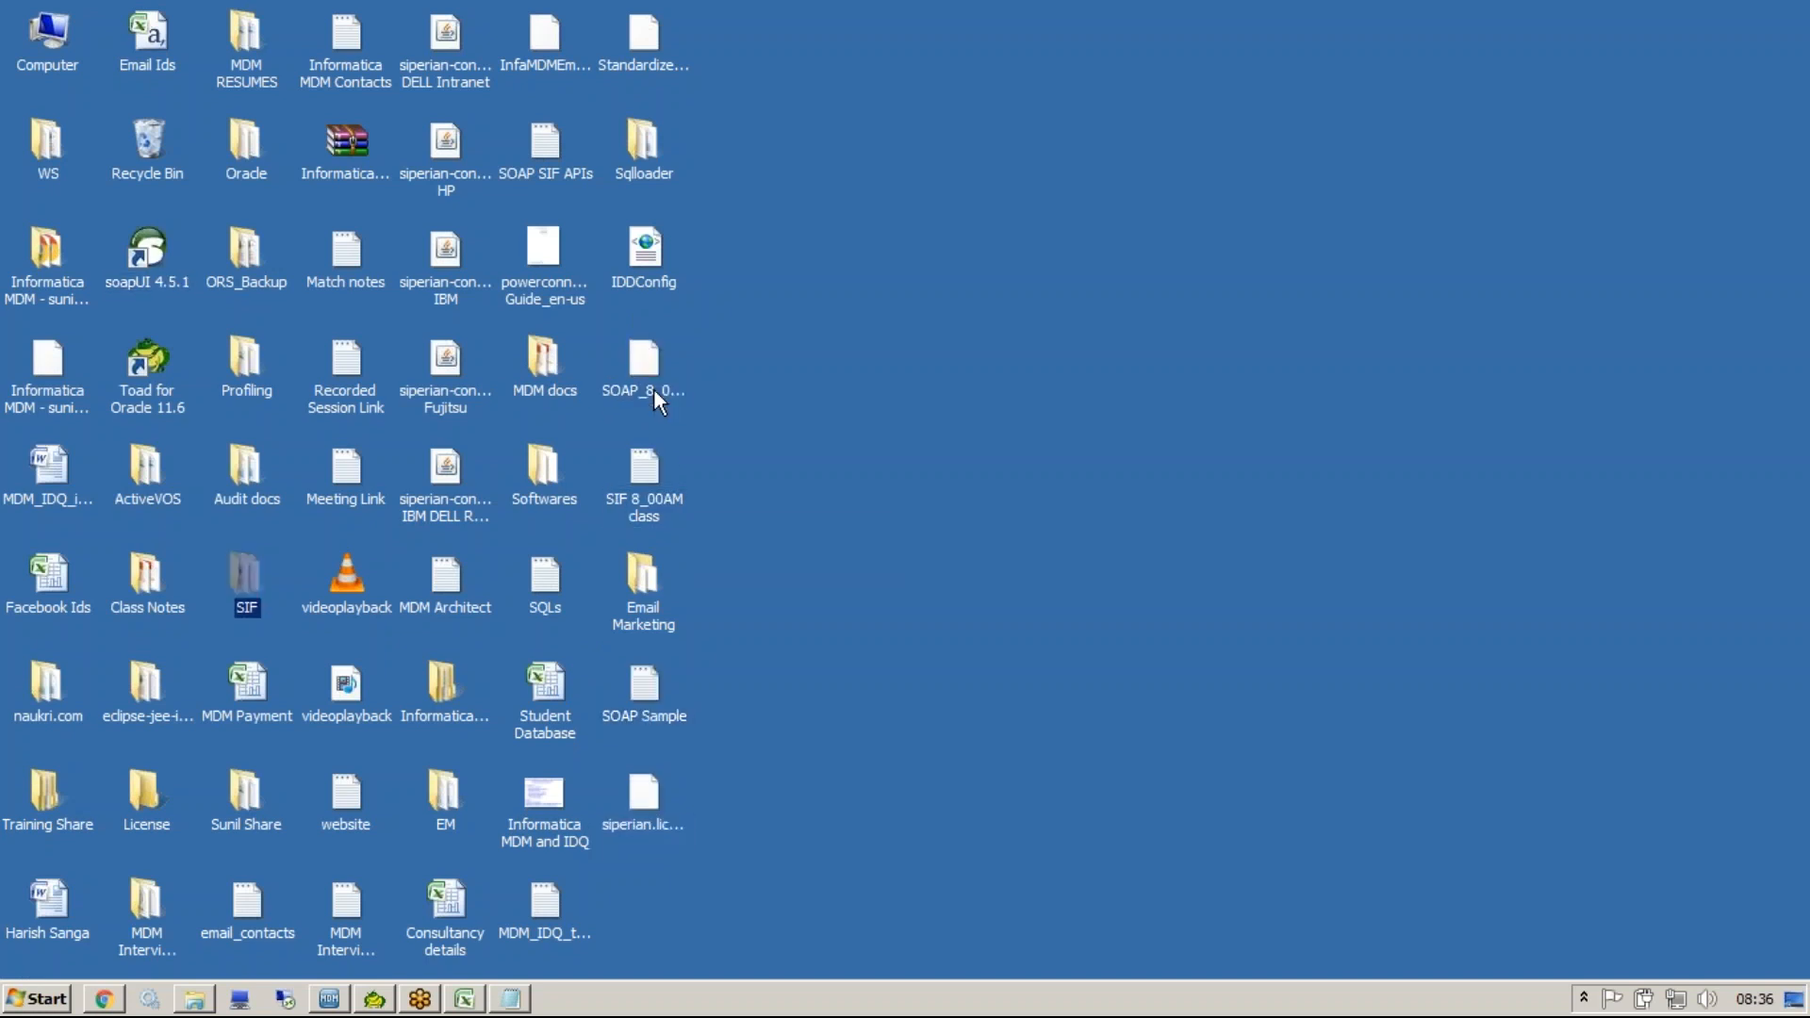
pyautogui.press('s')
pyautogui.press('s')
pyautogui.press('s')
pyautogui.press('s')
pyautogui.press('s')
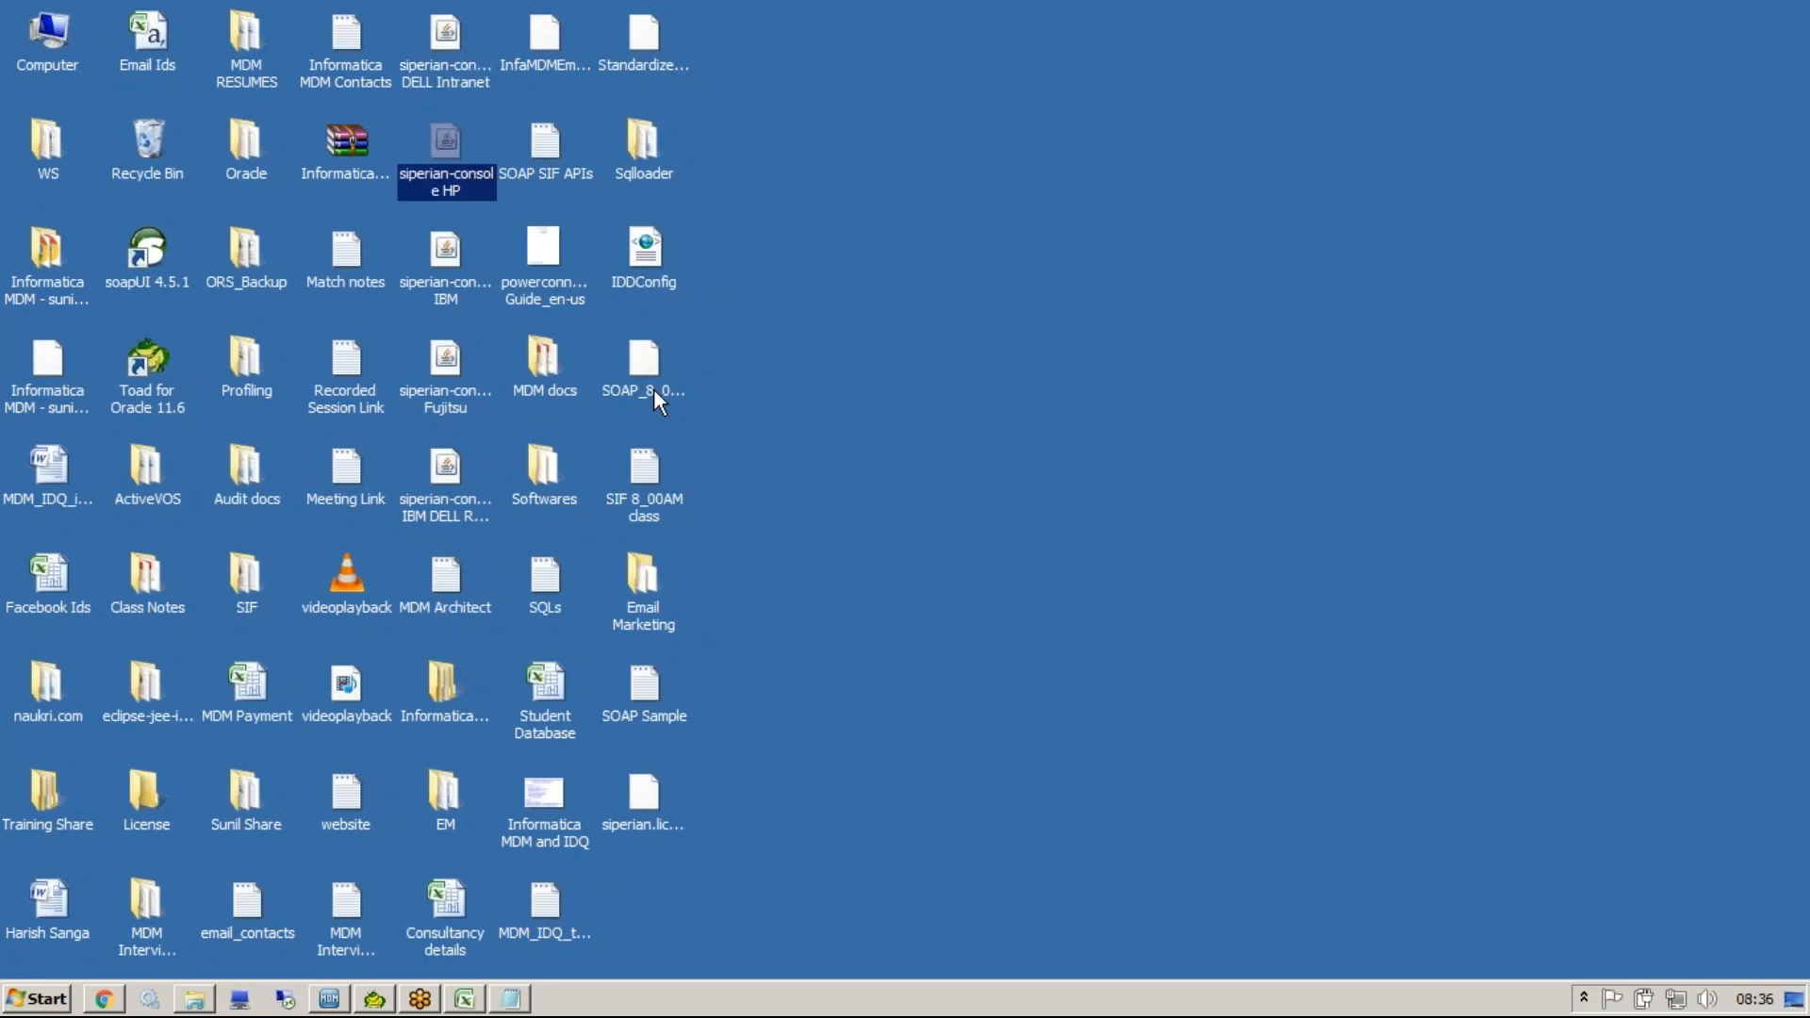
pyautogui.press('s')
pyautogui.press('s')
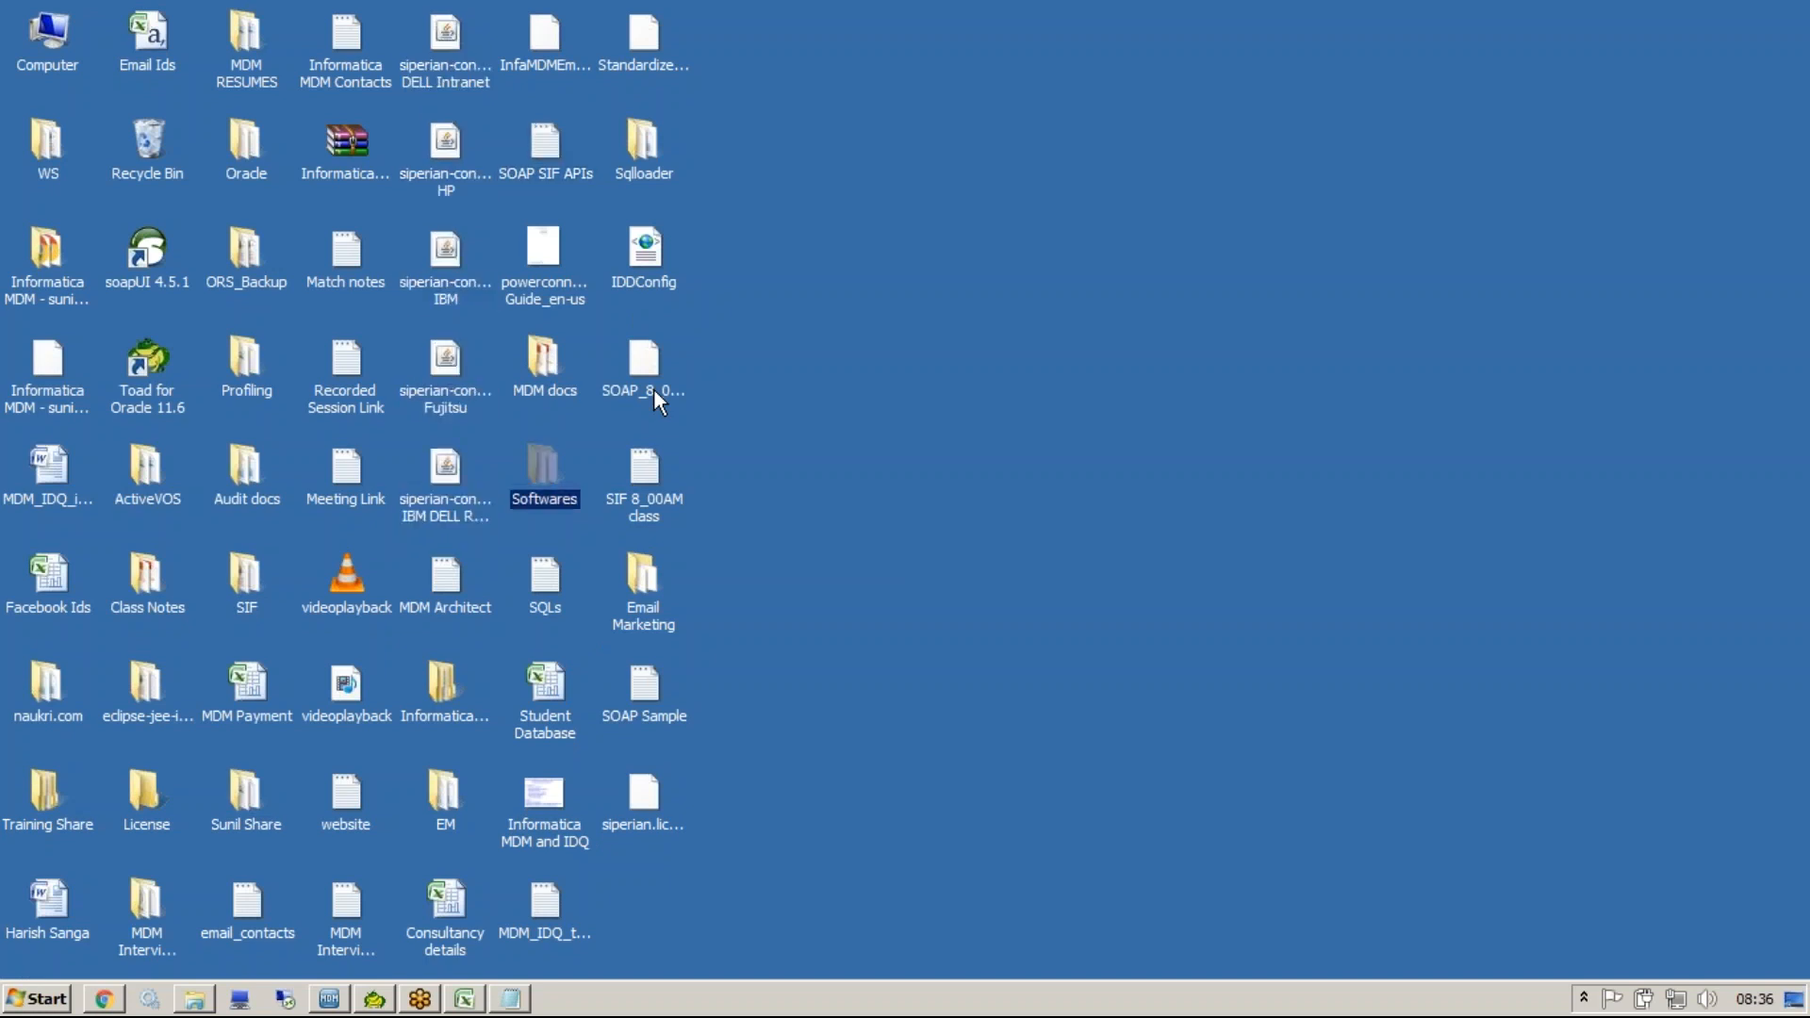
pyautogui.rightClick(544, 130)
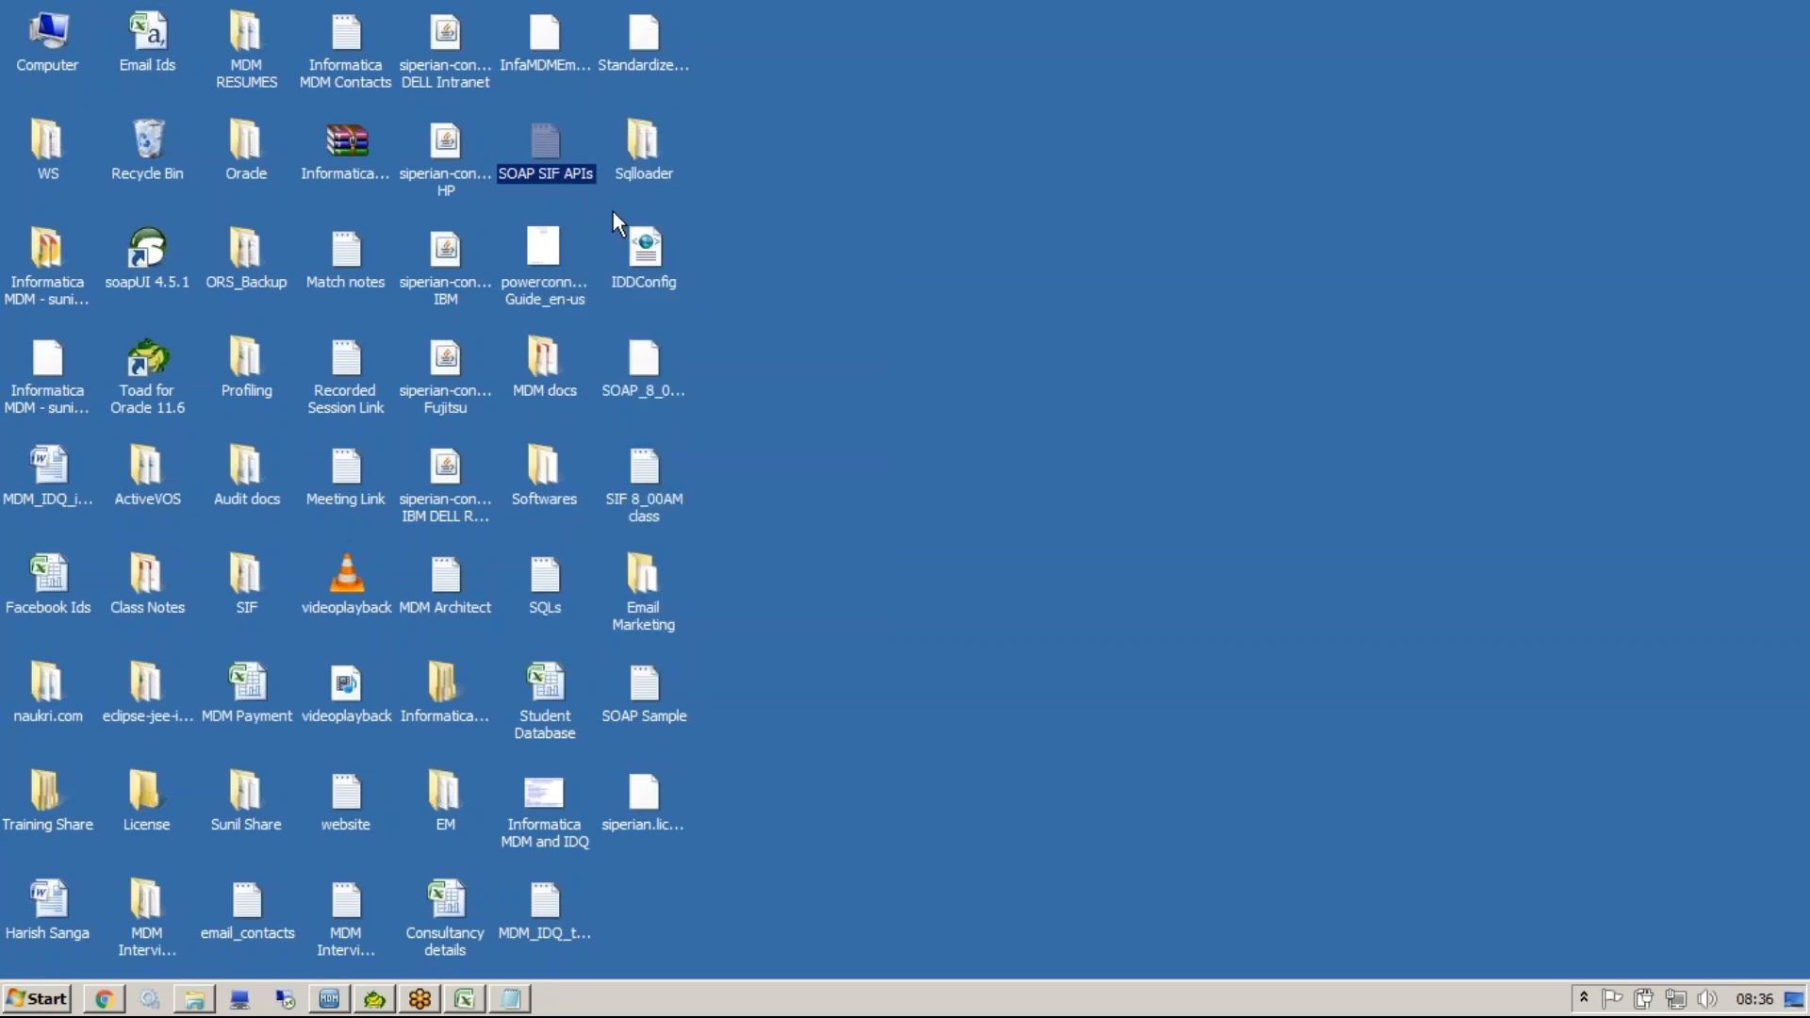
pyautogui.click(613, 213)
pyautogui.click(623, 361)
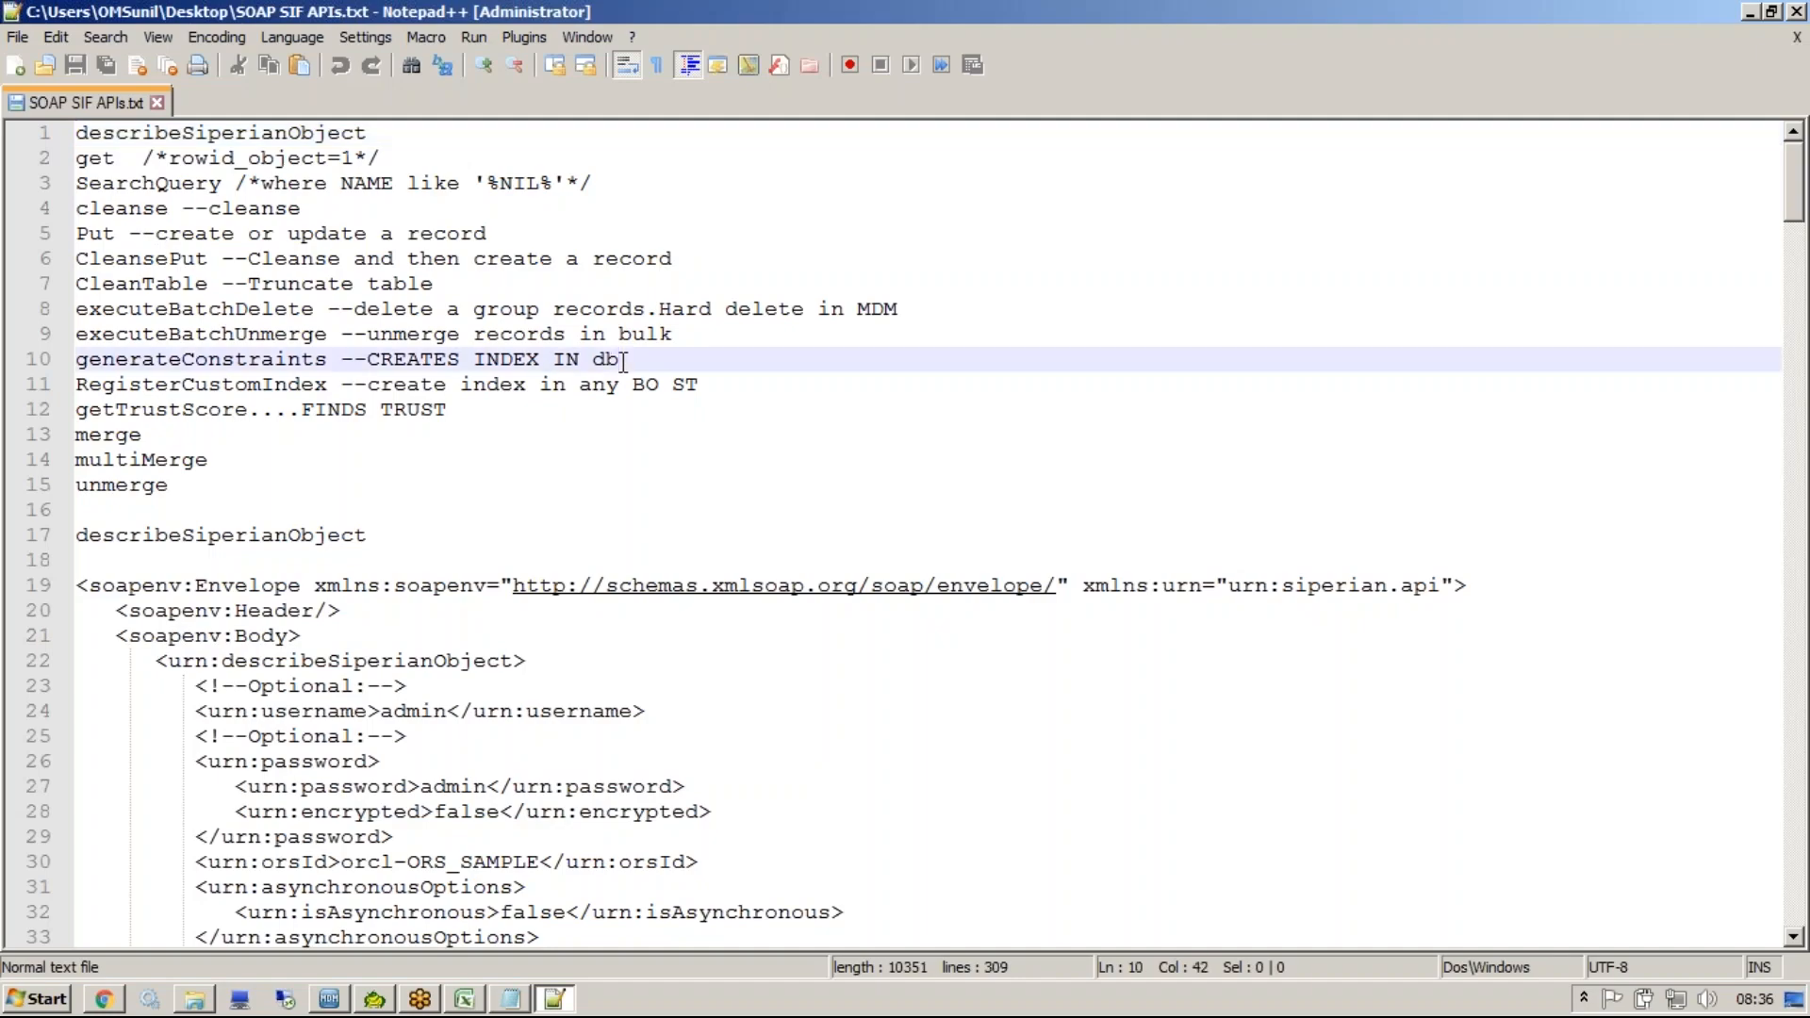
# Search the SOAP SIF APIs file for executebatchunmerge.
pyautogui.hotkey('ctrl', 'f')
pyautogui.write('exec')
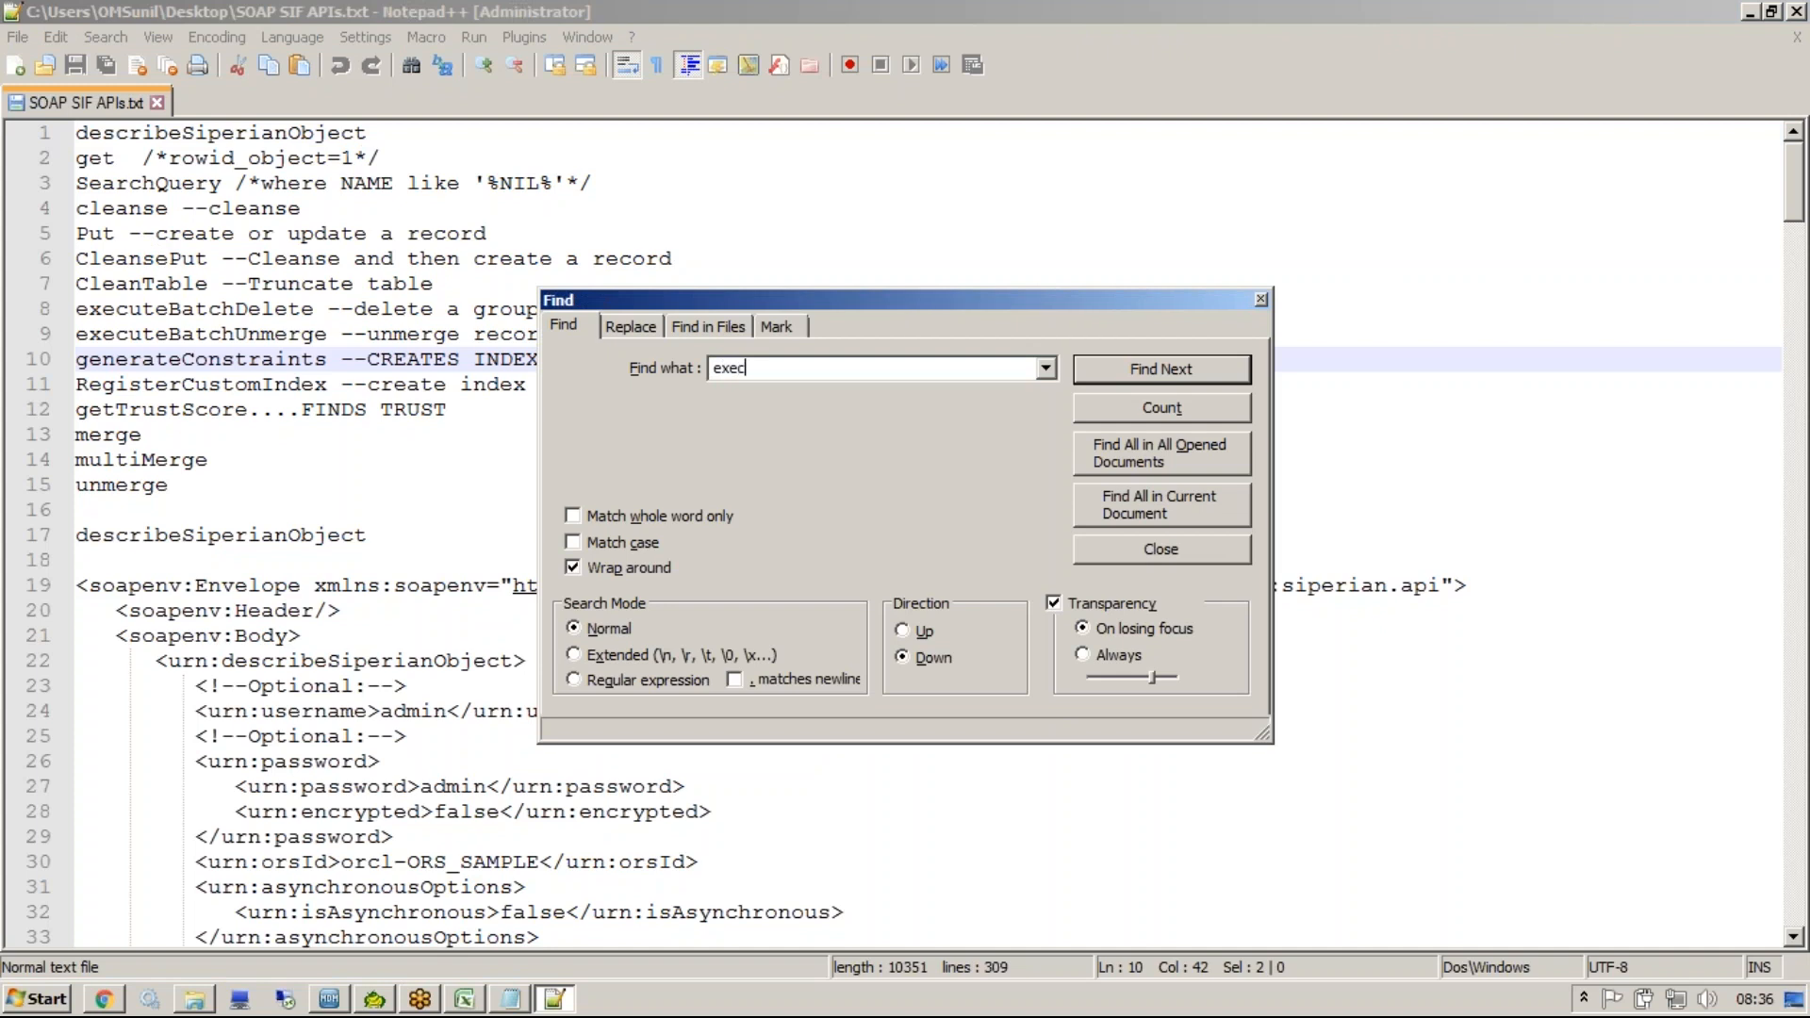
pyautogui.write('utebatchunmerge')
pyautogui.press('Return')
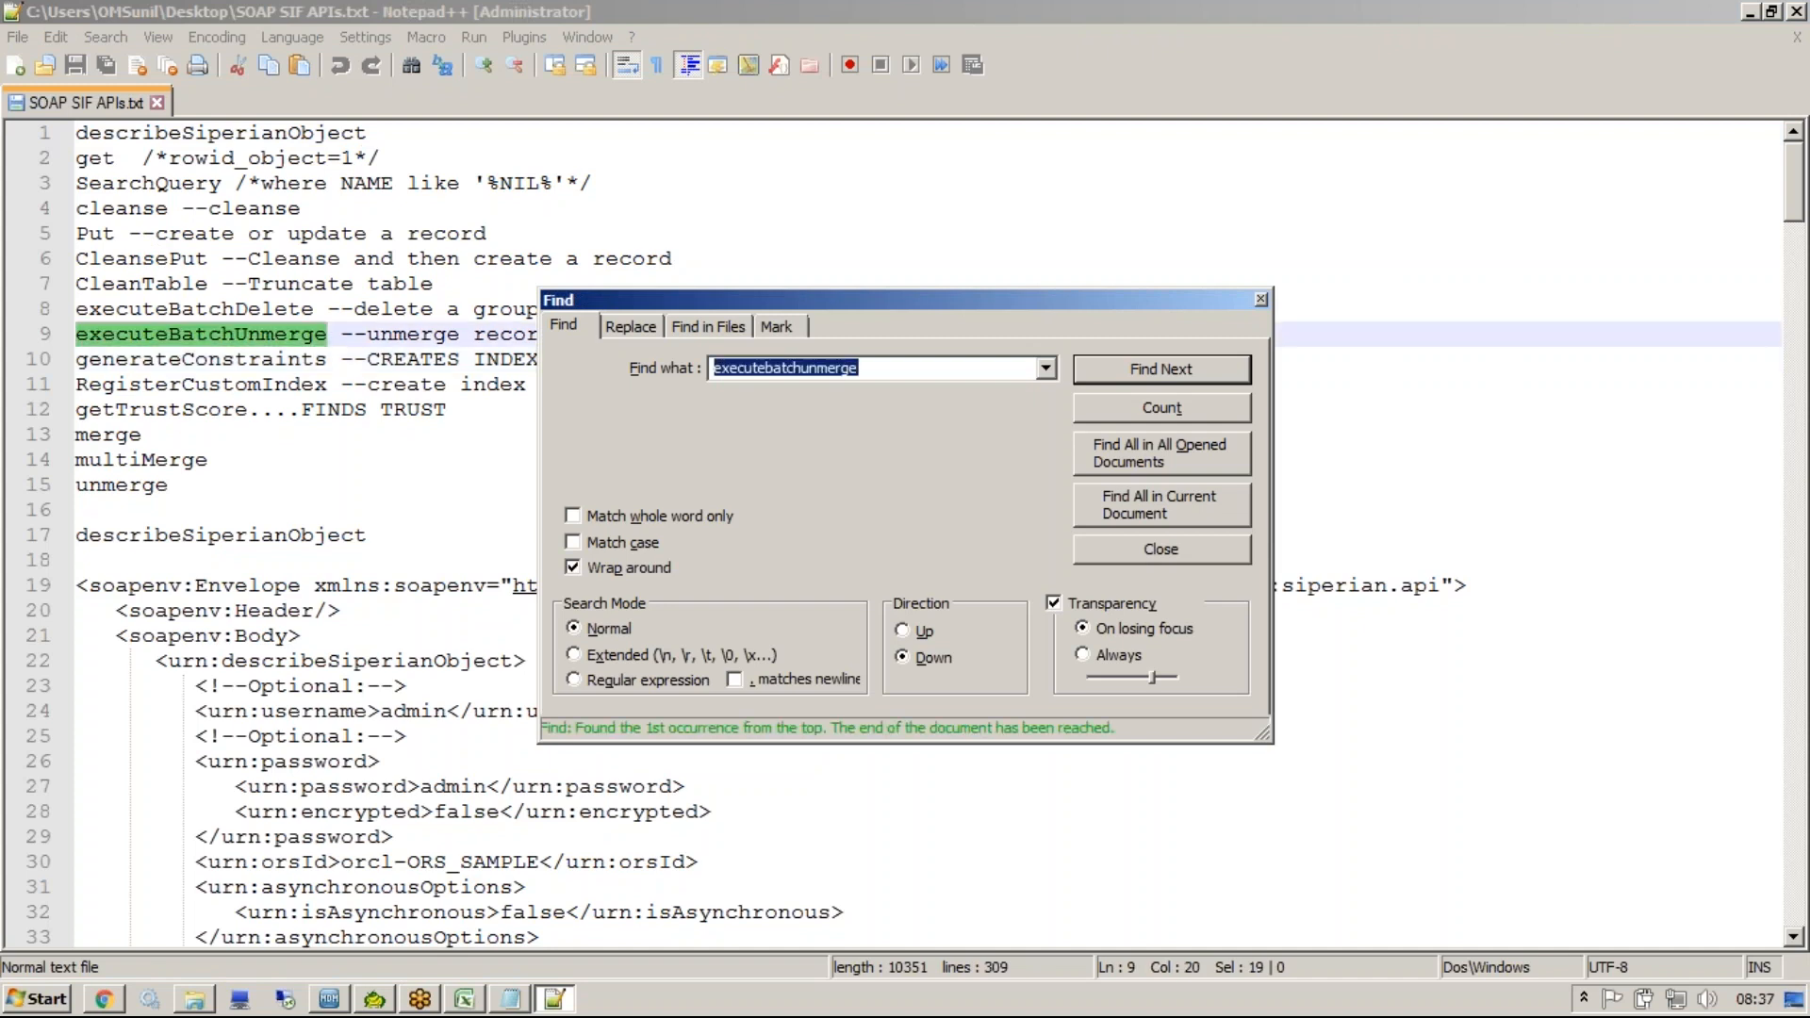
pyautogui.click(1261, 300)
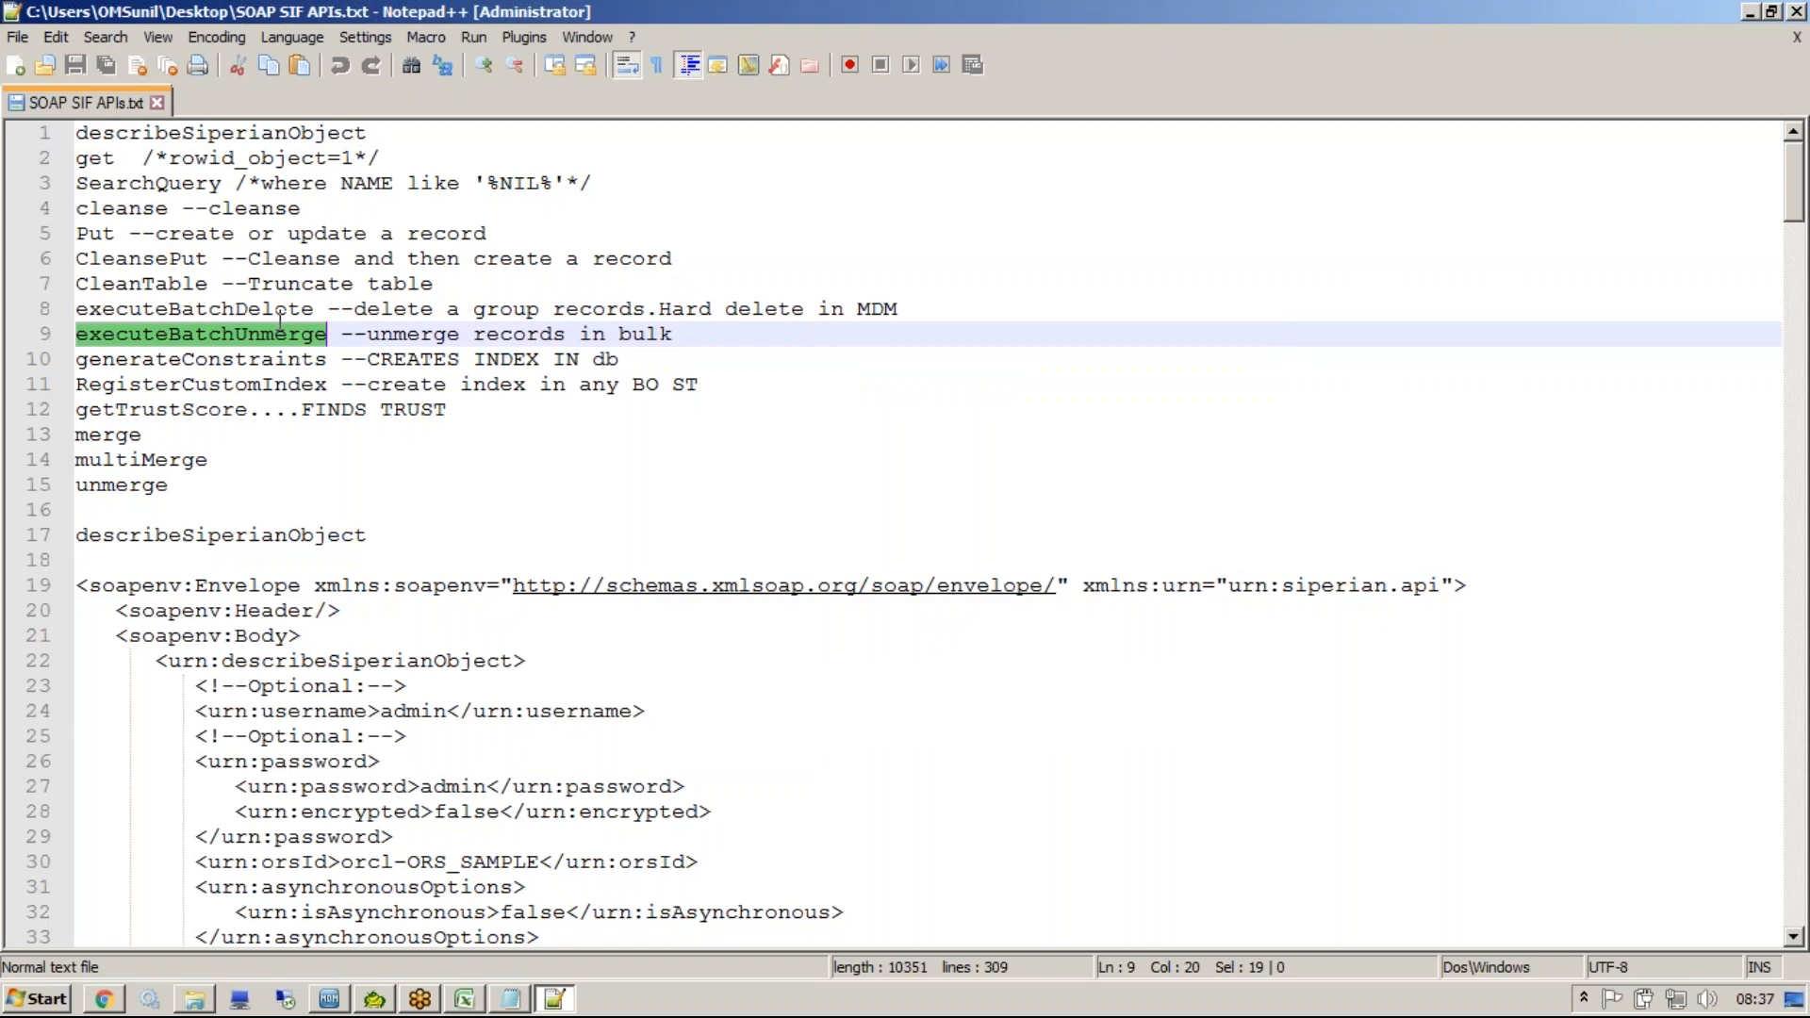
# Highlight the executeBatchUnmerge line, close Notepad++ and return to the Hub Console.
pyautogui.click(303, 336)
pyautogui.doubleClick(304, 336)
pyautogui.click(330, 998)
pyautogui.click(329, 998)
pyautogui.moveTo(329, 337); pyautogui.dragTo(14, 347)
pyautogui.hotkey('shift', 'Up')
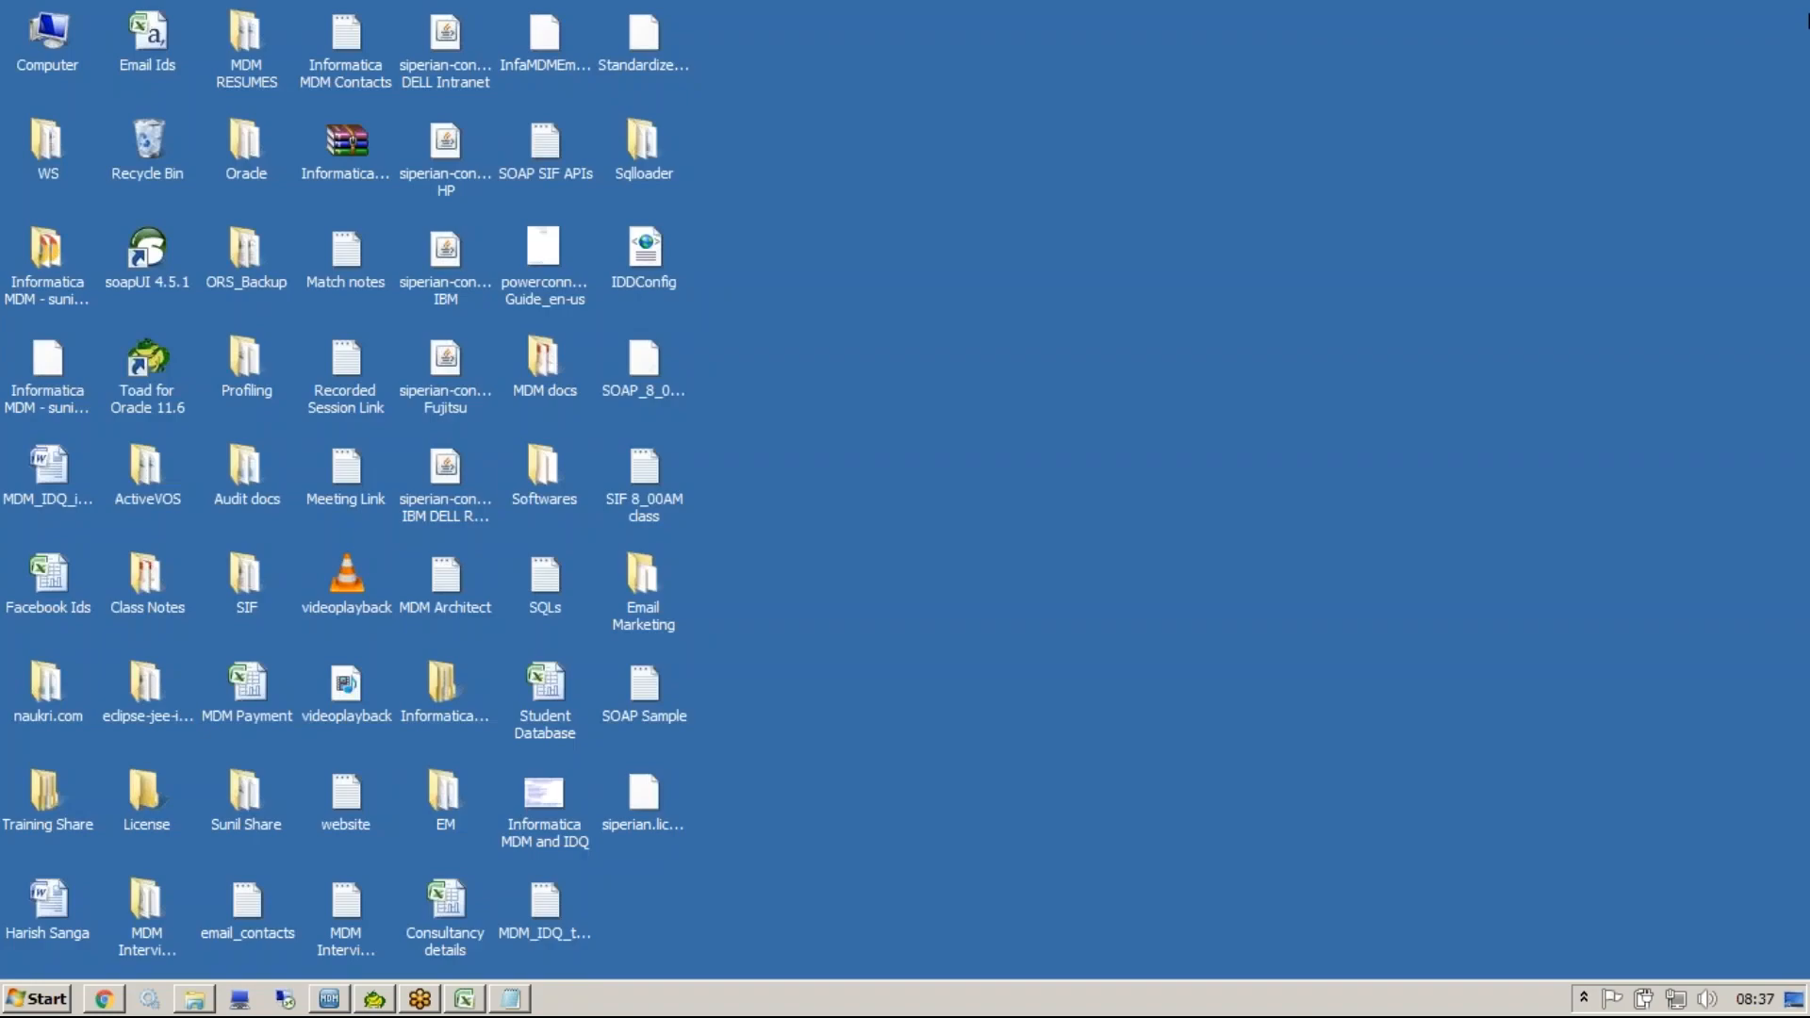
pyautogui.hotkey('alt', 'F4')
pyautogui.click(329, 998)
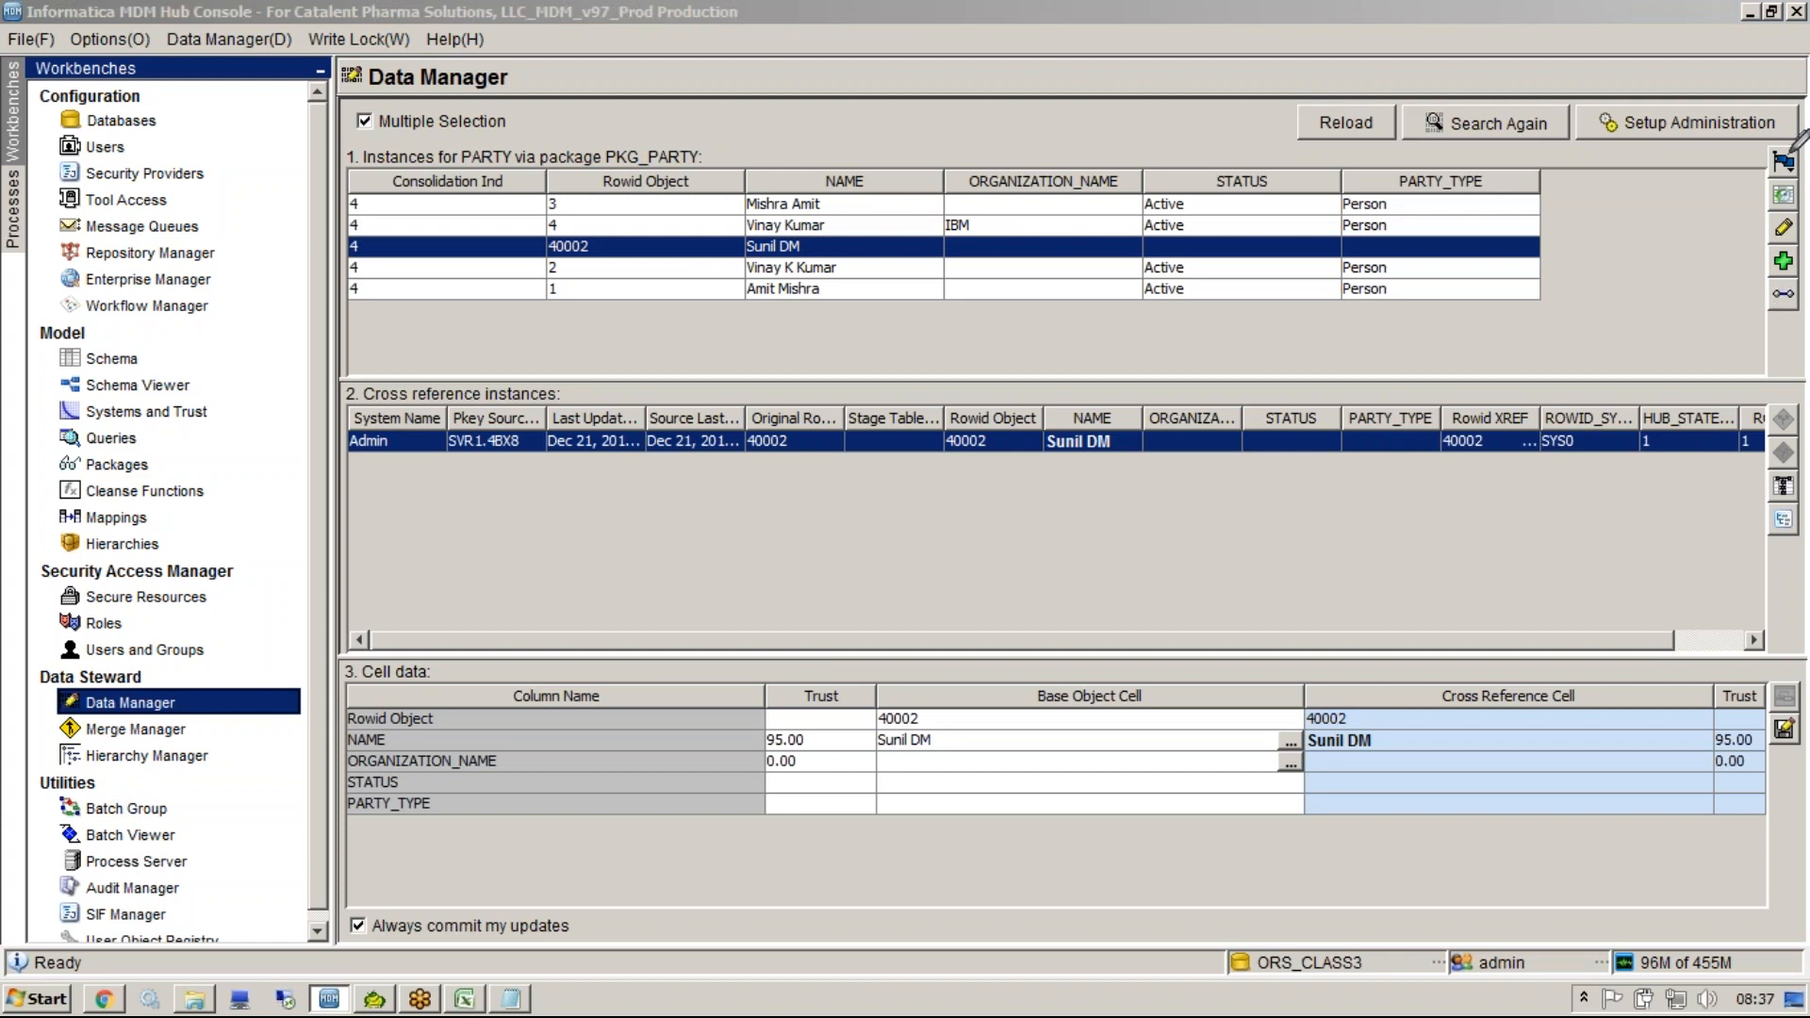
pyautogui.moveTo(1794, 144)
pyautogui.mouseDown()
pyautogui.moveTo(1742, 242)
pyautogui.moveTo(1788, 159)
pyautogui.mouseUp()
pyautogui.moveTo(1791, 422)
pyautogui.mouseDown()
pyautogui.moveTo(1793, 537)
pyautogui.moveTo(1805, 527)
pyautogui.mouseUp()
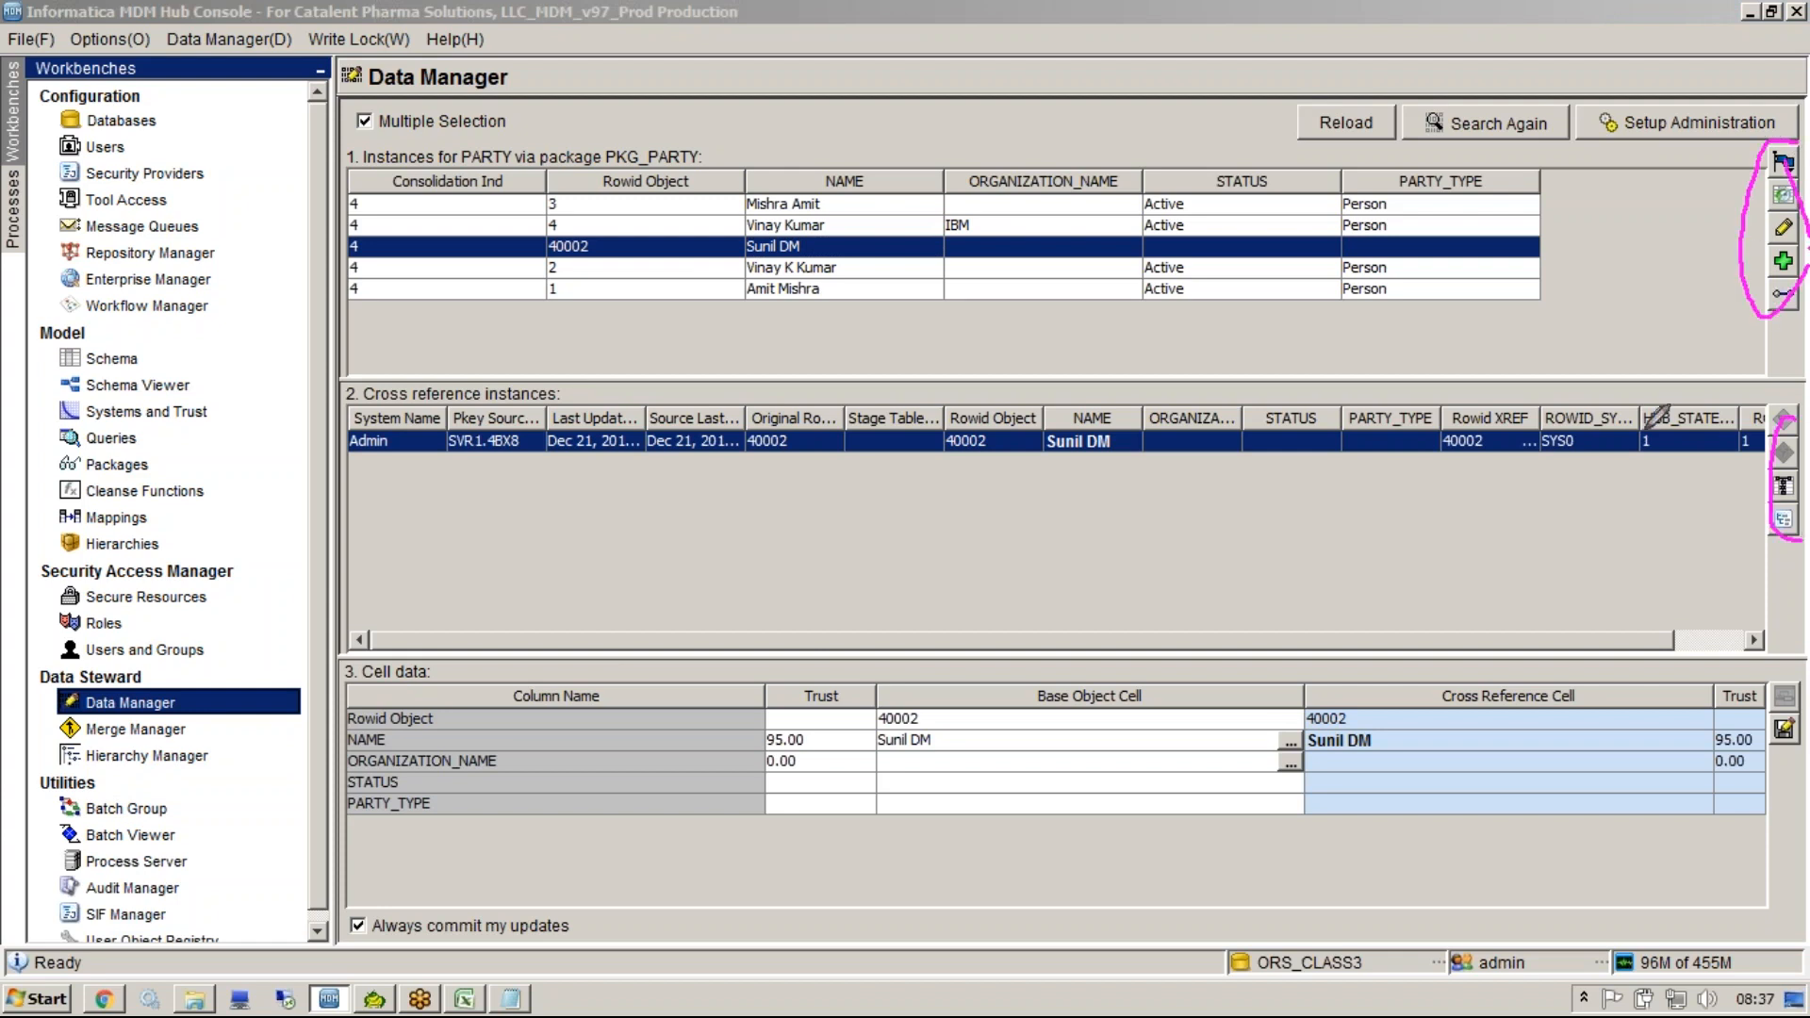
pyautogui.click(1573, 330)
pyautogui.click(1523, 87)
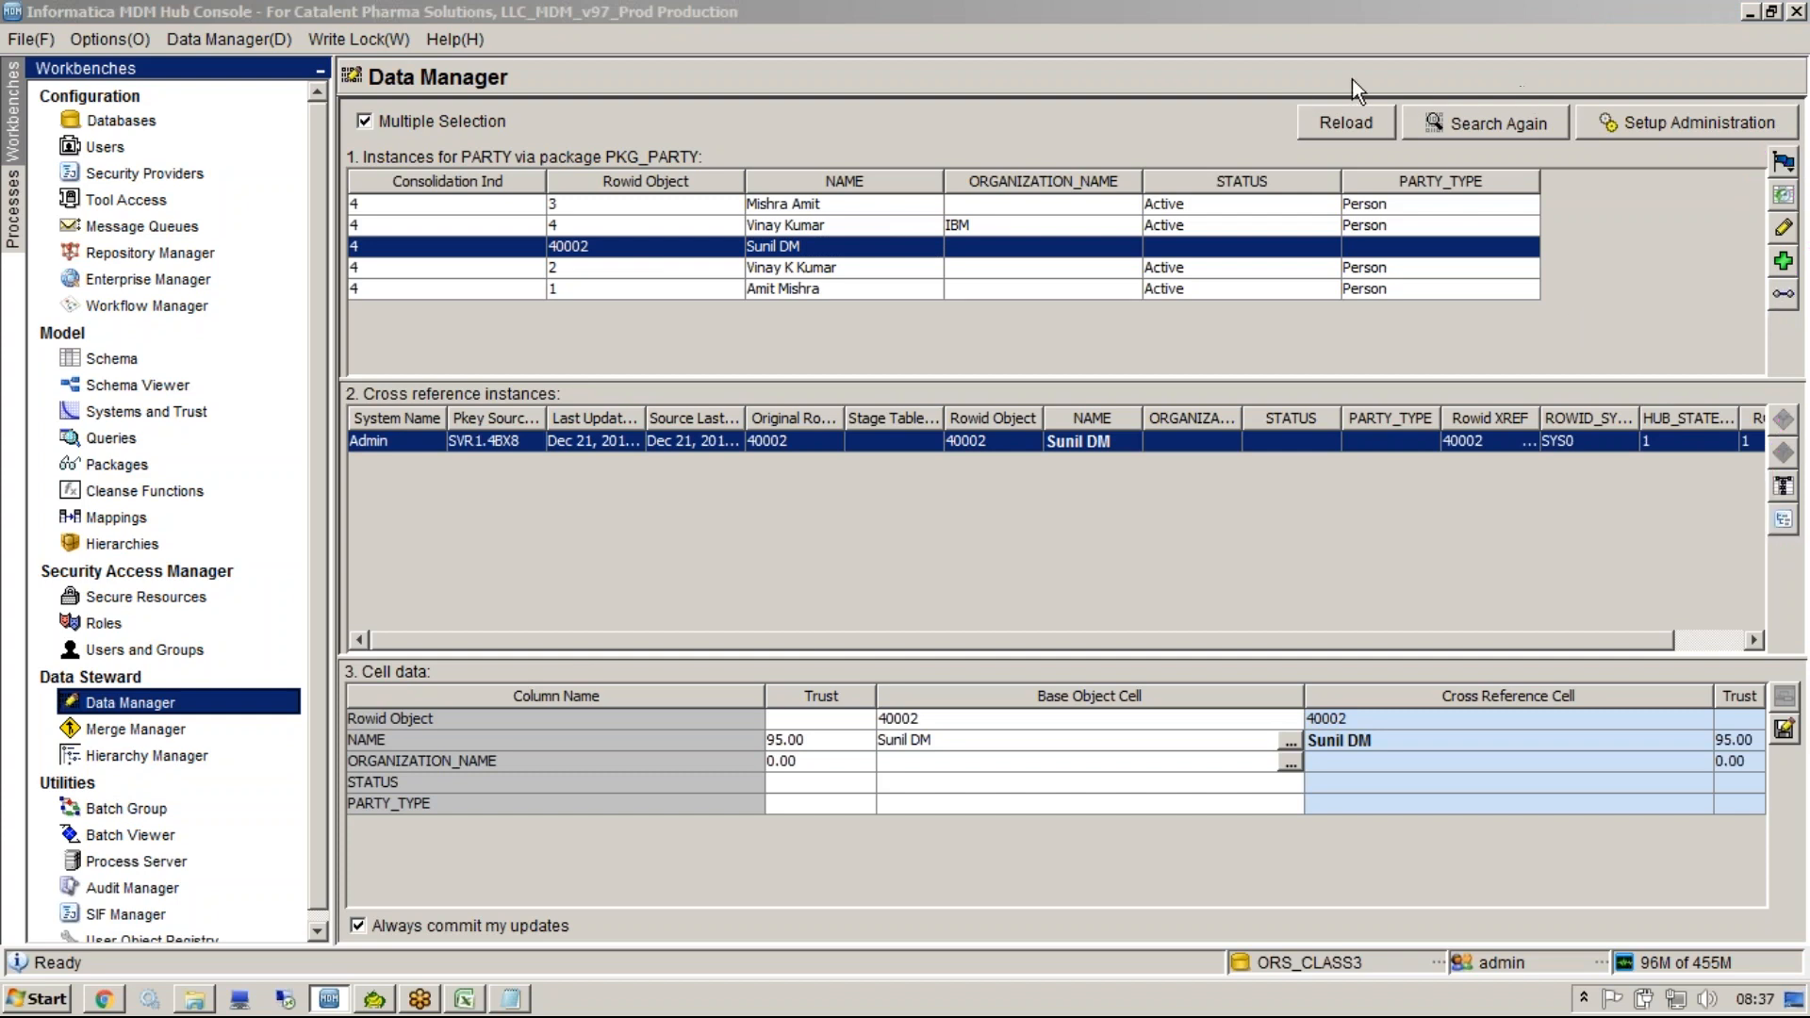
pyautogui.moveTo(1795, 136)
pyautogui.mouseDown()
pyautogui.moveTo(1721, 386)
pyautogui.moveTo(1798, 119)
pyautogui.mouseUp()
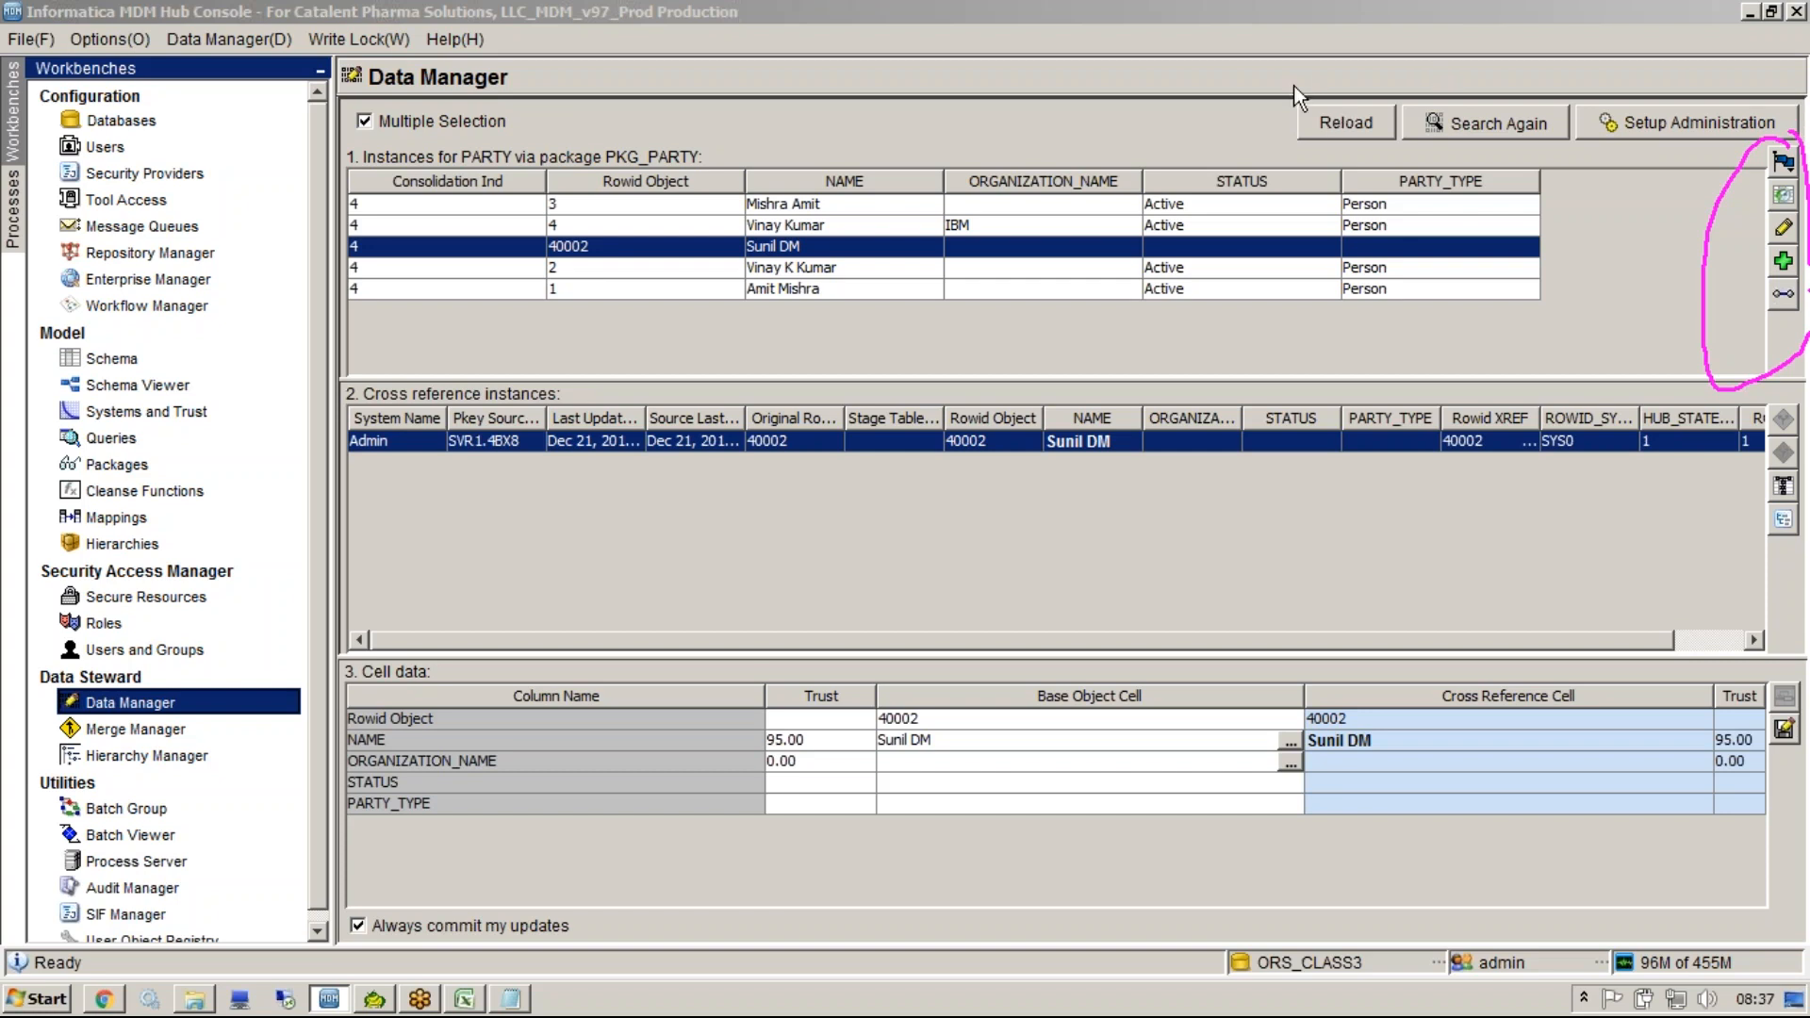
pyautogui.click(1763, 398)
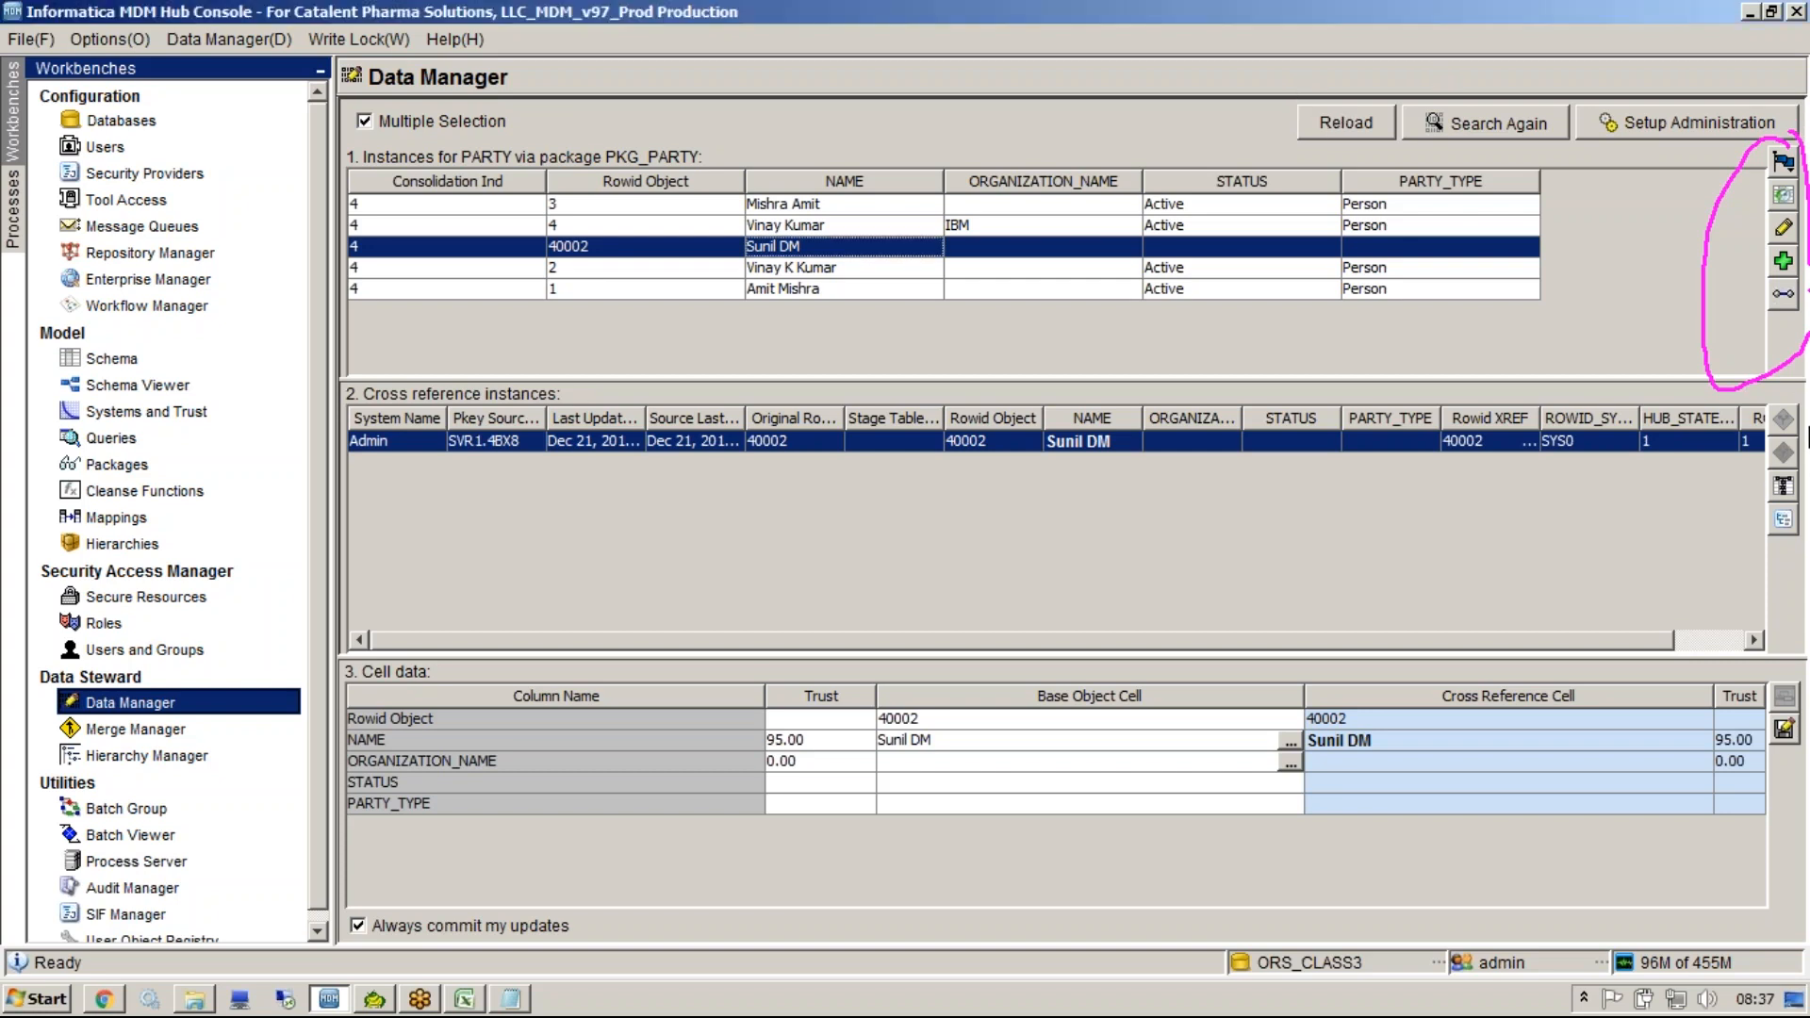
pyautogui.click(1526, 89)
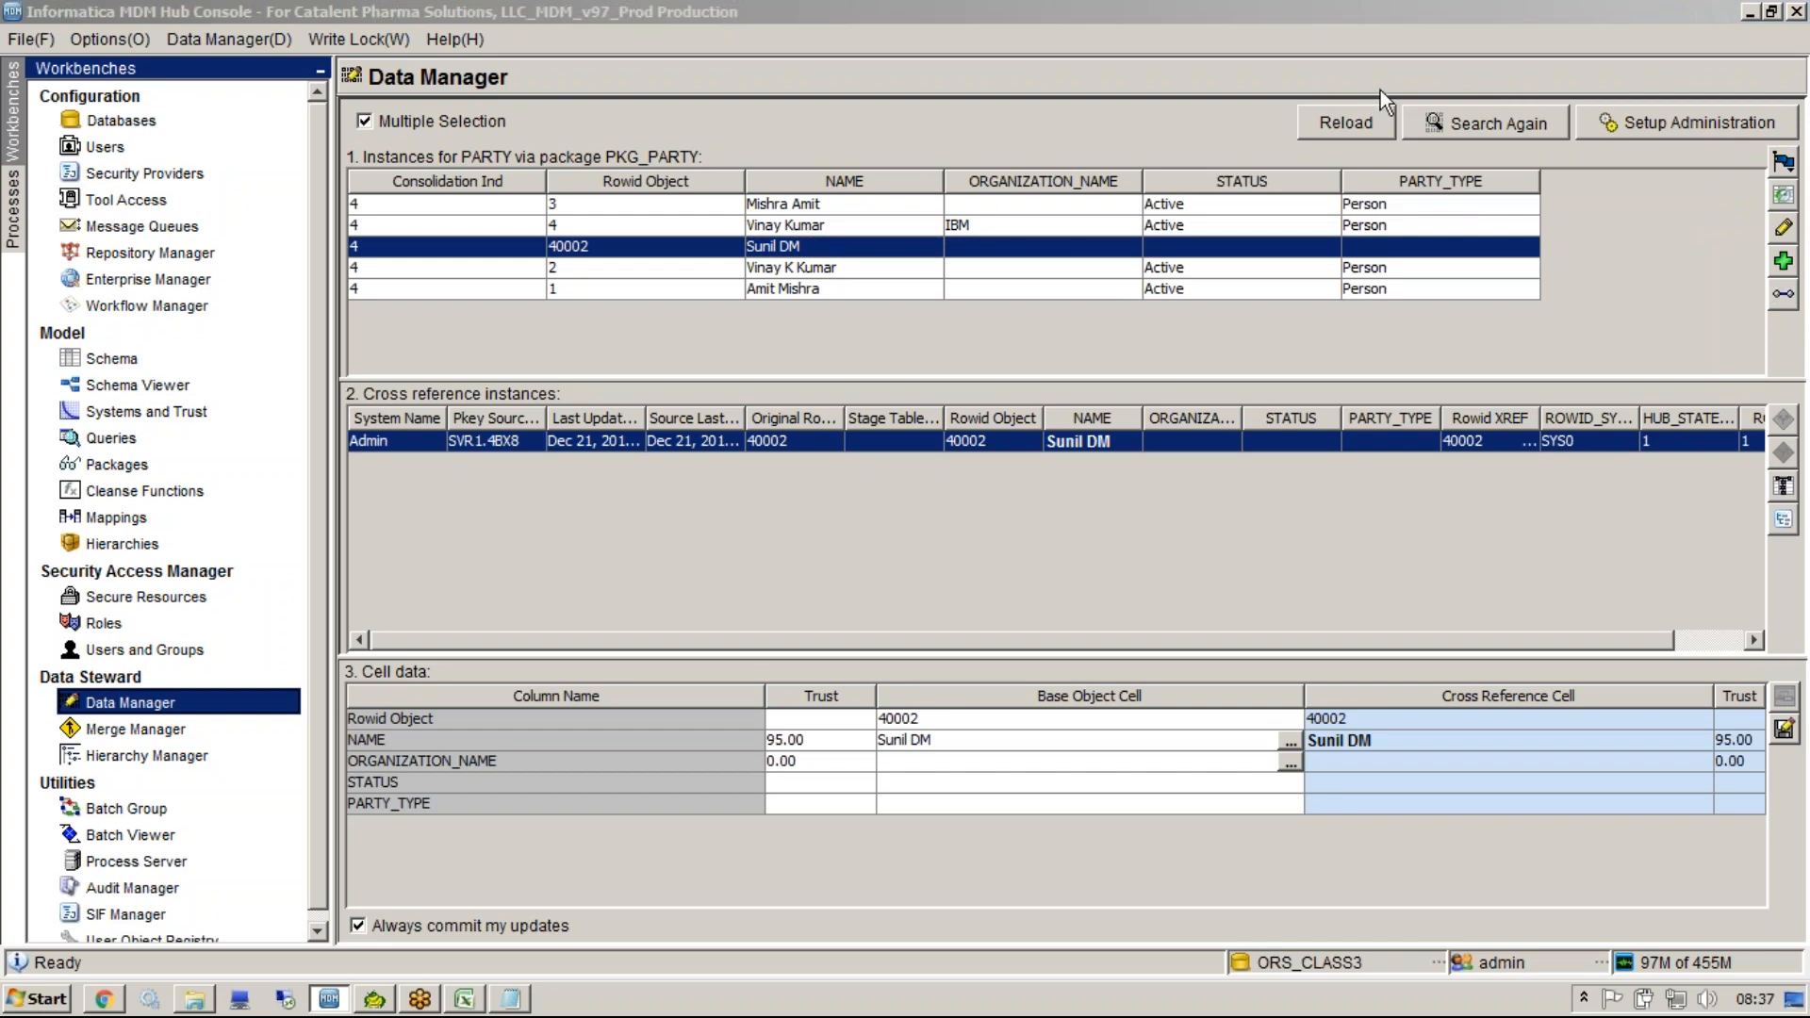
# Open Merge Manager, choose base object PARTY with merge package PKG_PARTY, and begin the merge session.
pyautogui.click(217, 729)
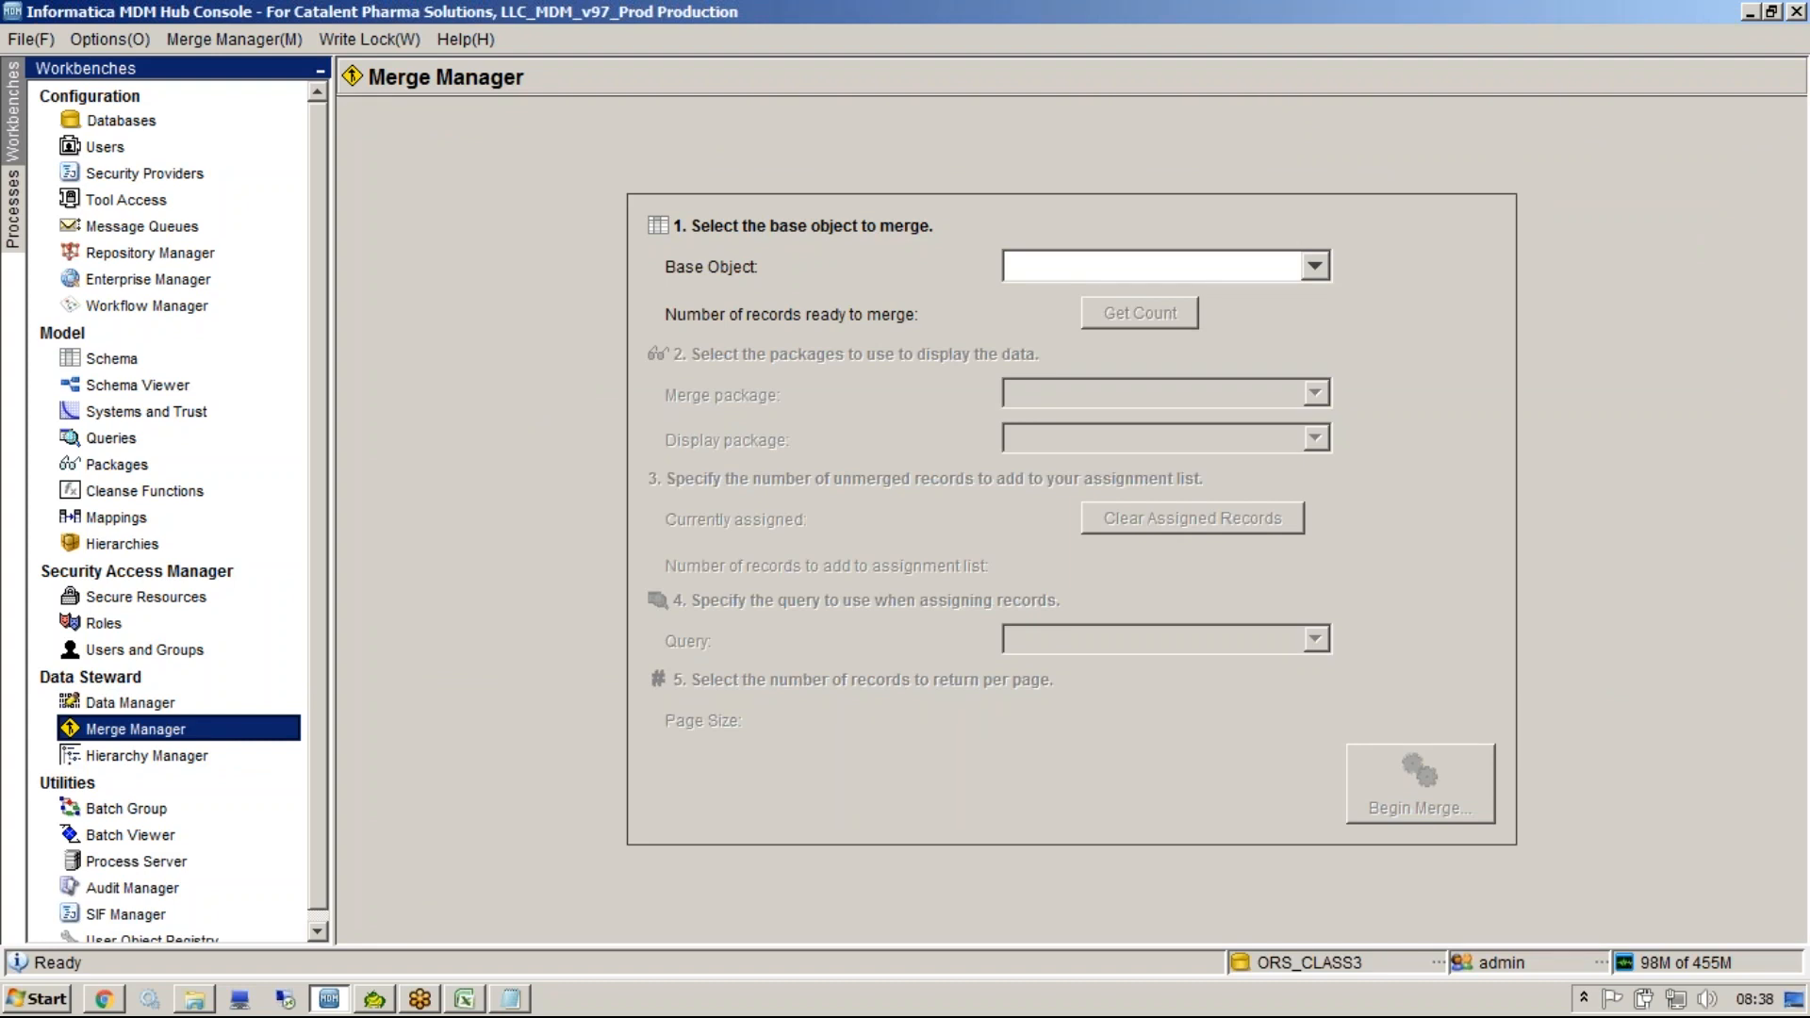
pyautogui.click(1071, 264)
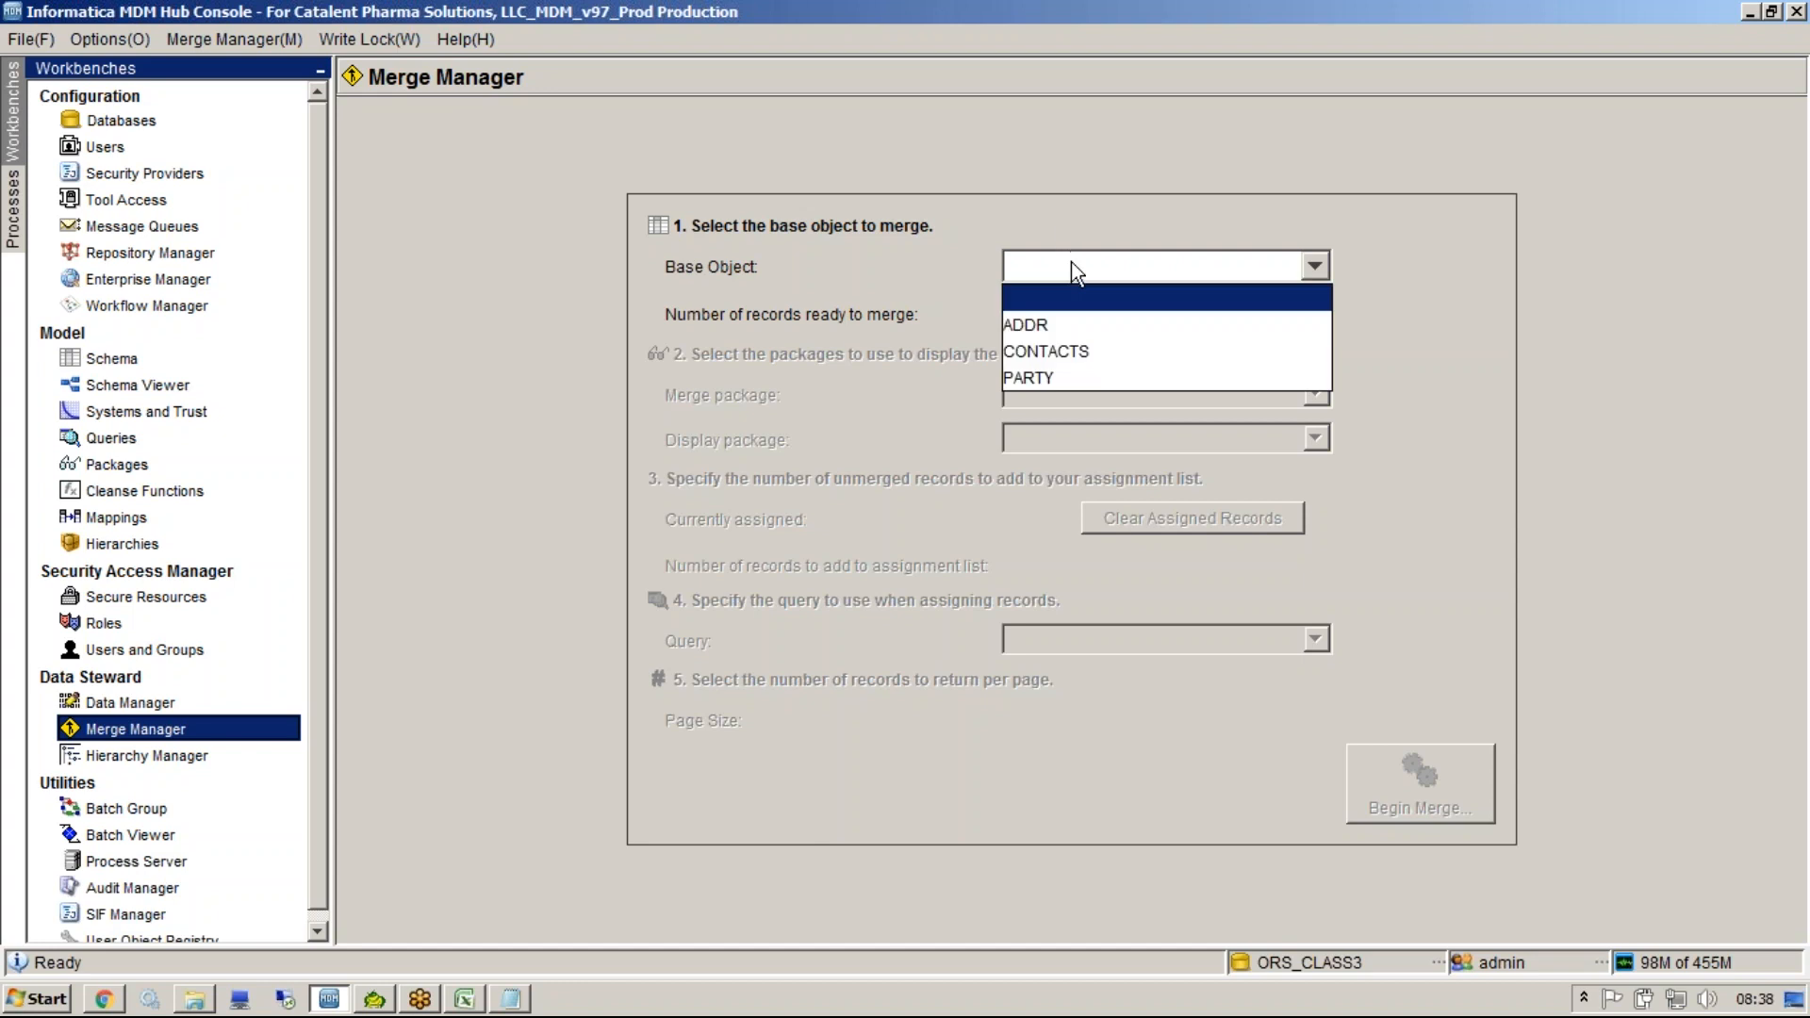
pyautogui.click(1075, 374)
pyautogui.click(1093, 395)
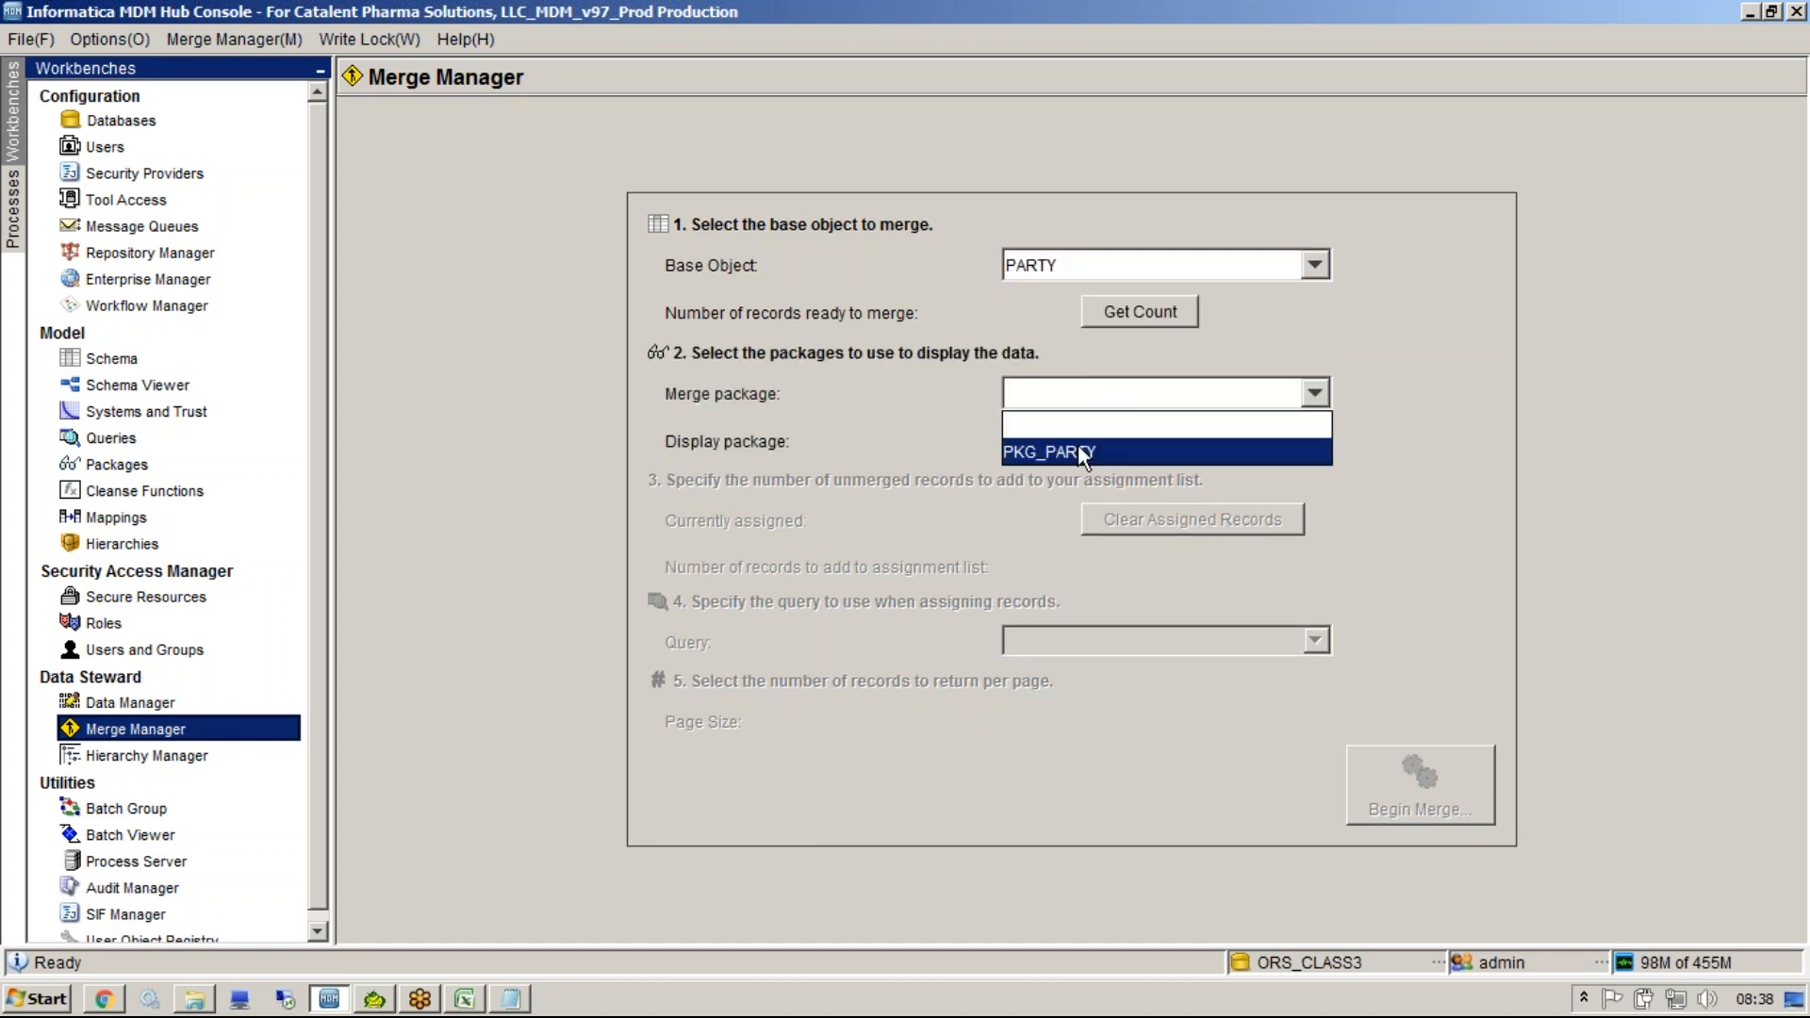
pyautogui.click(1077, 443)
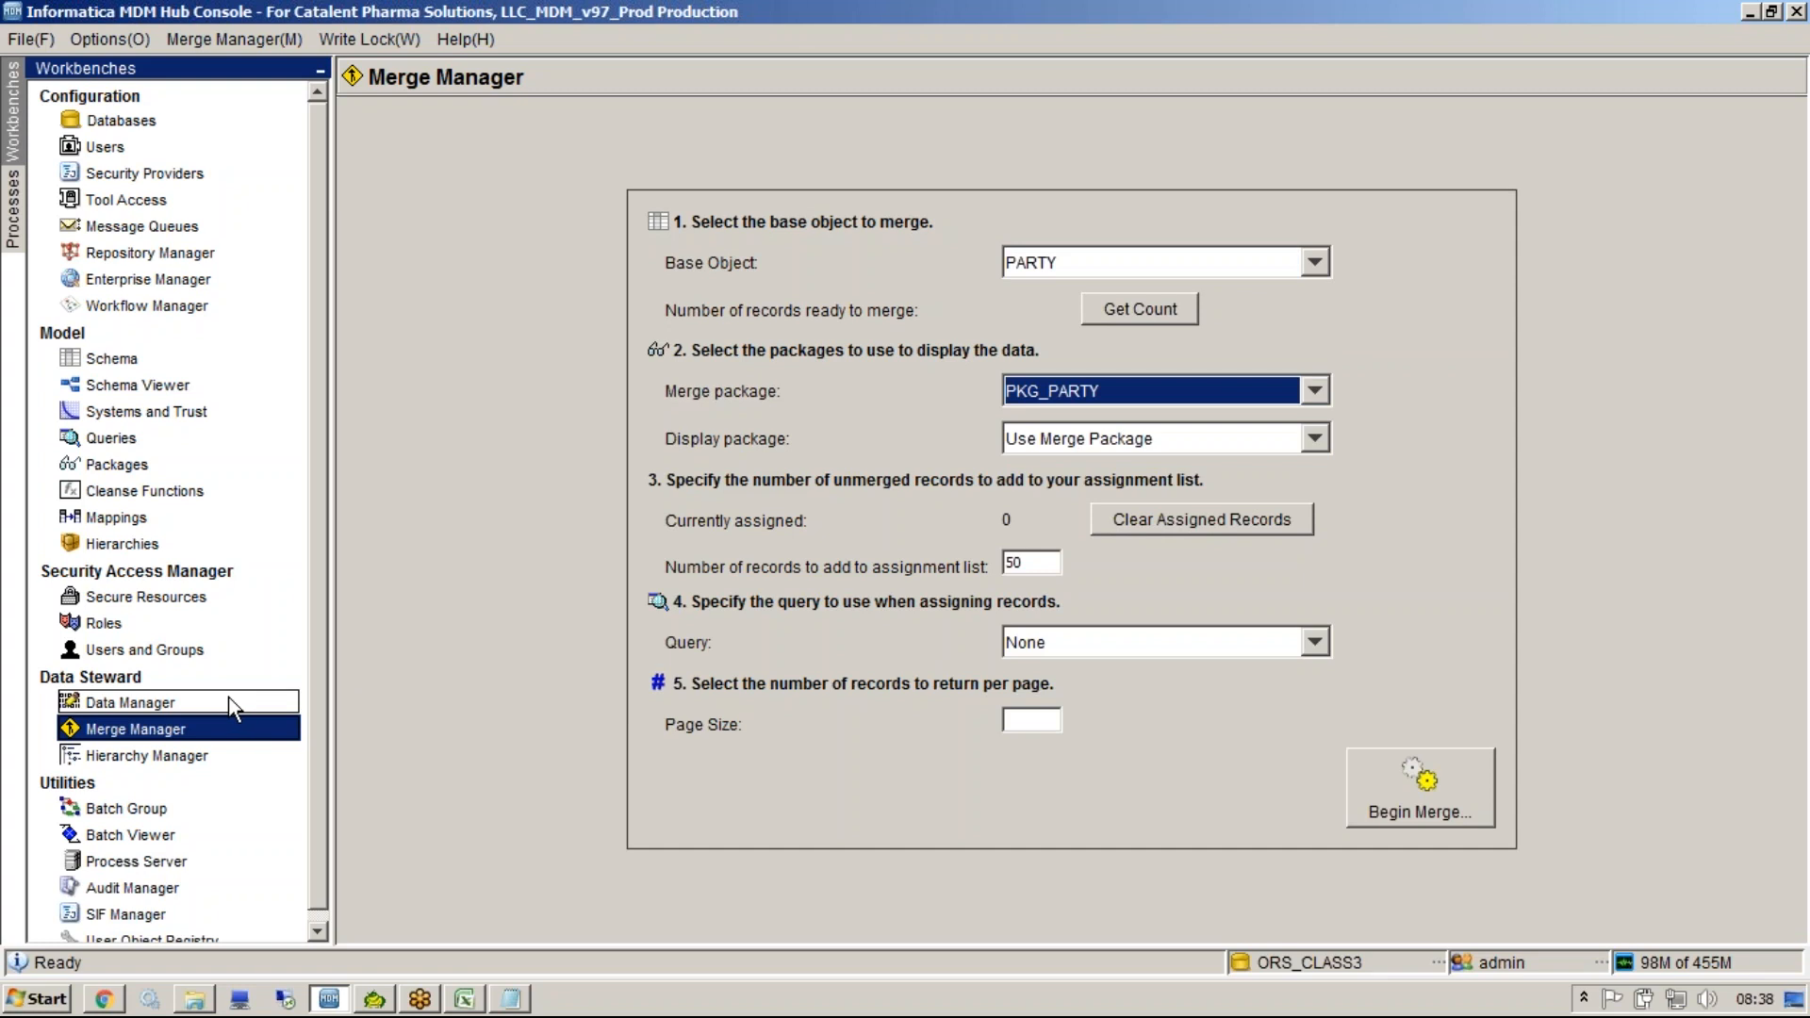
pyautogui.click(1357, 816)
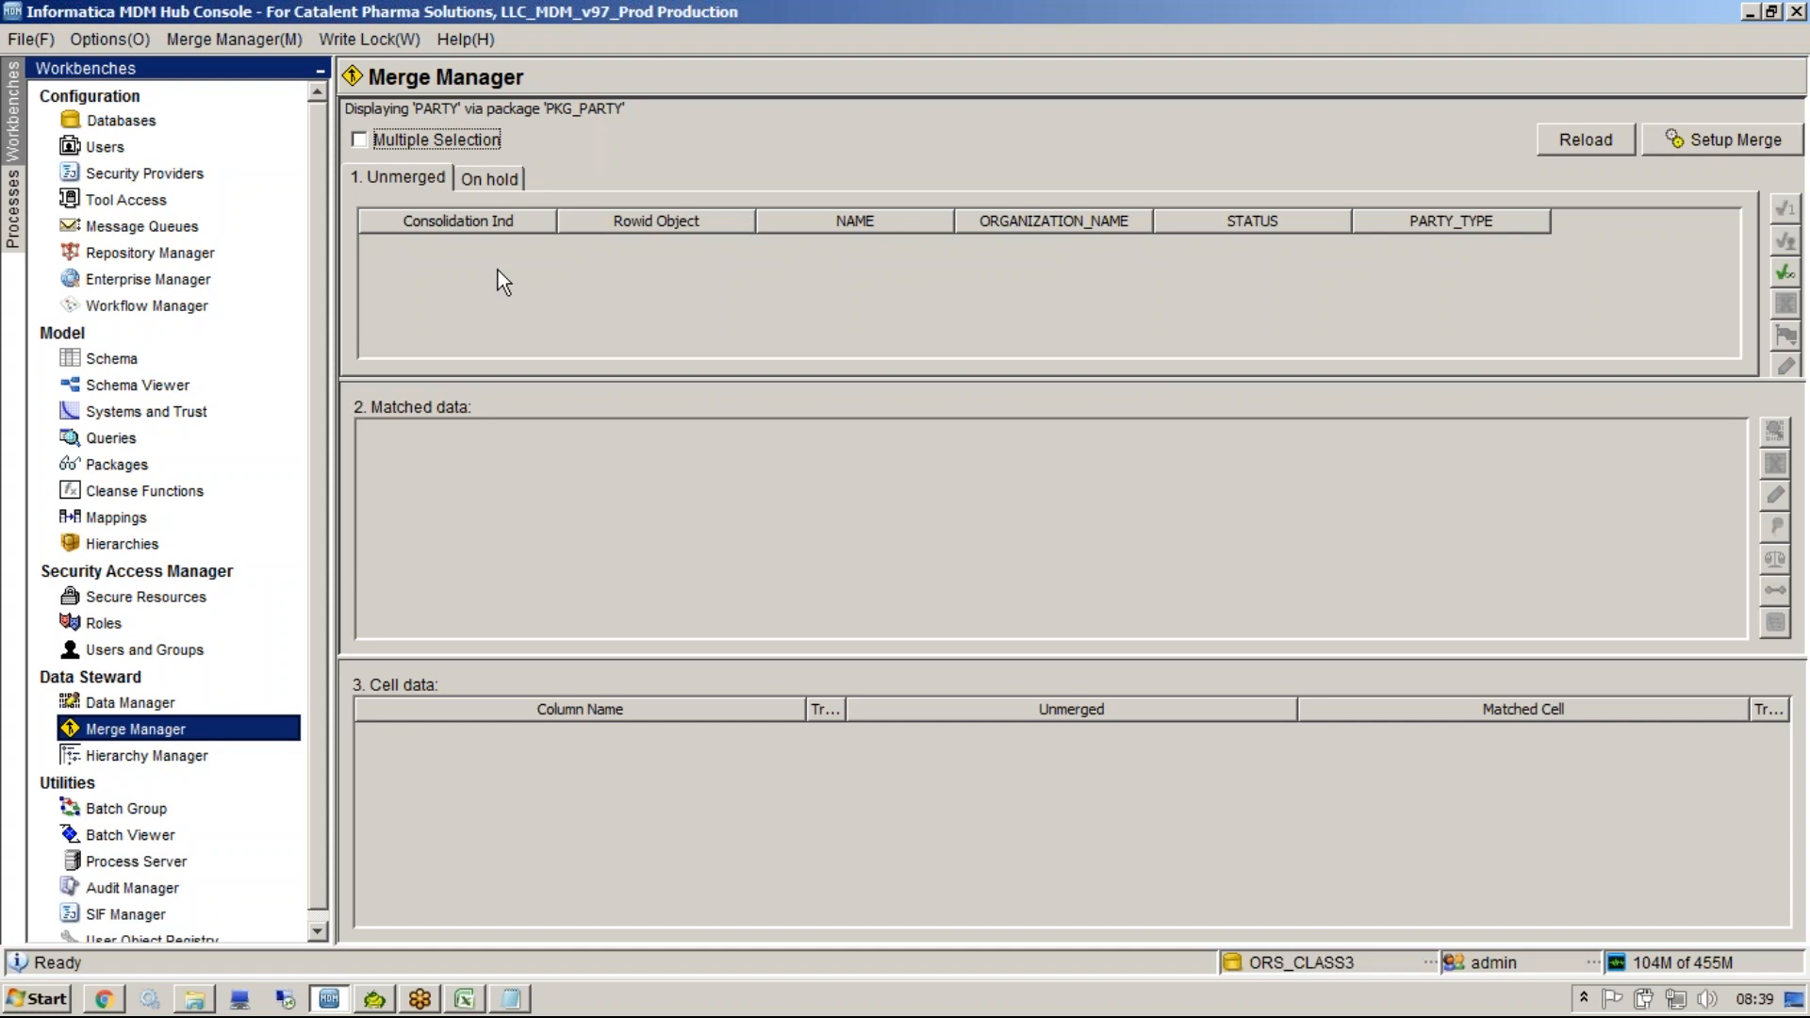
# In Data Manager, select all PARTY records and queue them for merge.
pyautogui.click(151, 707)
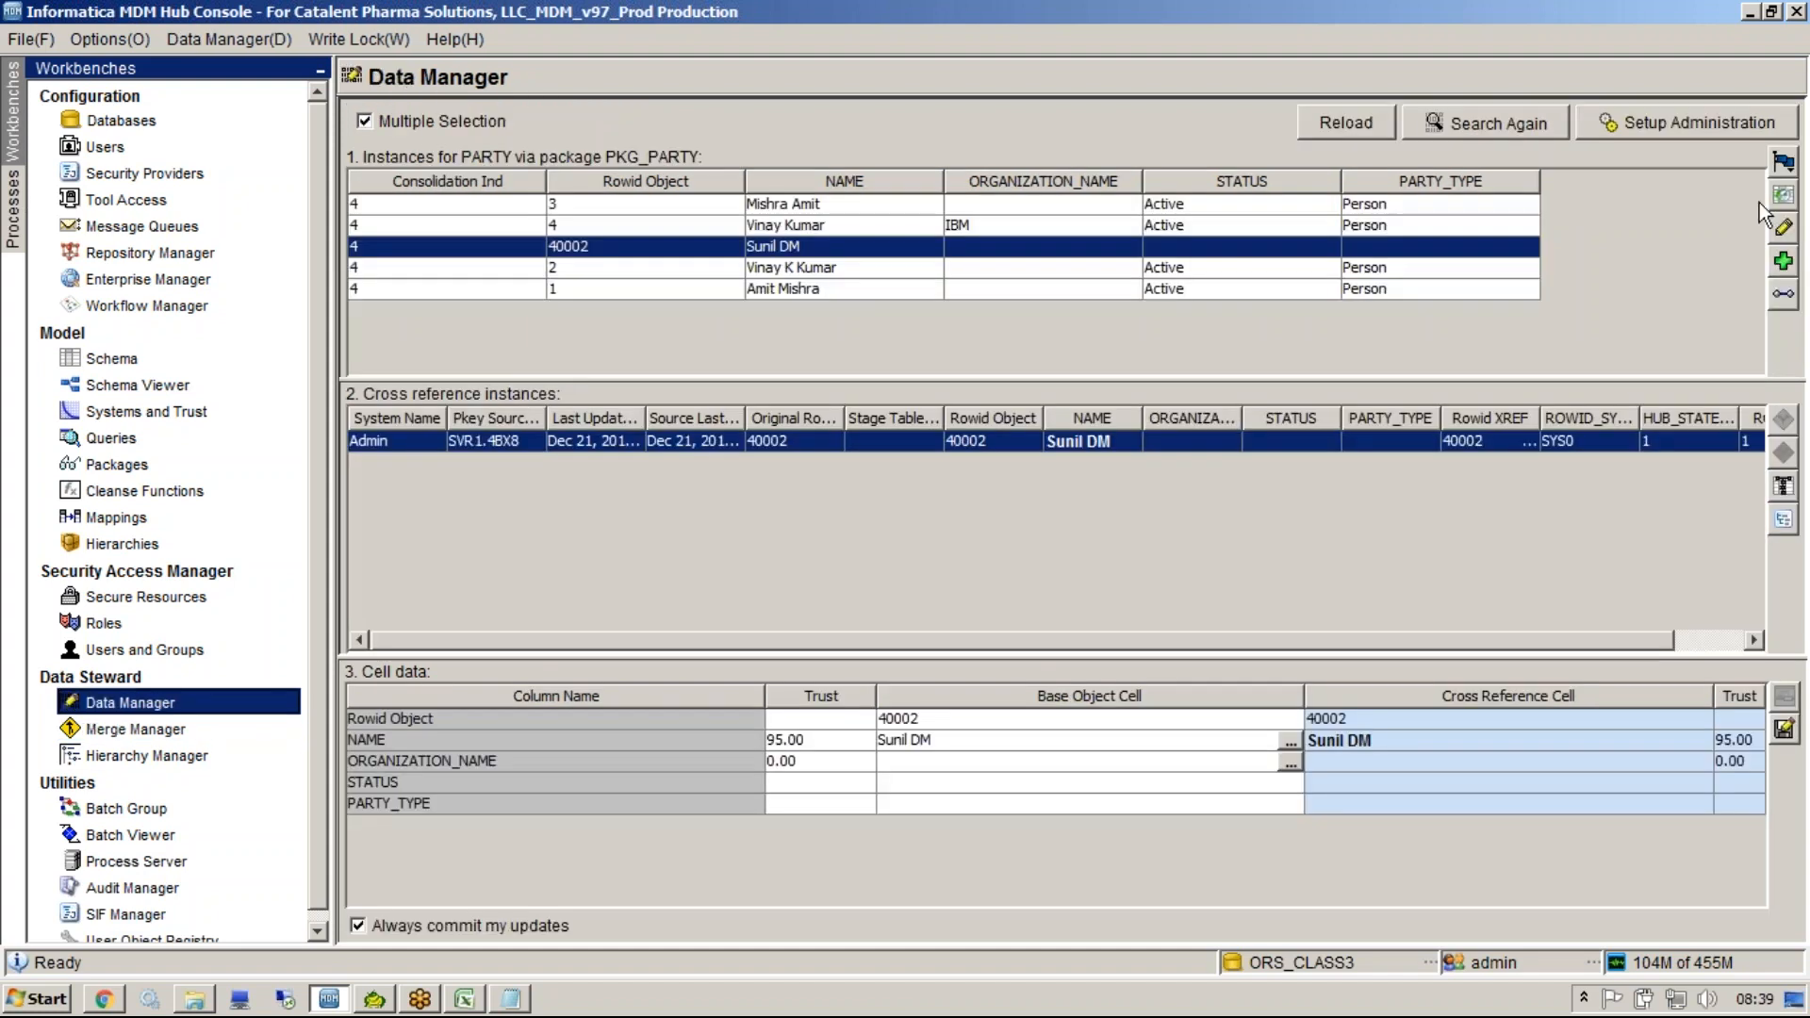
pyautogui.click(1416, 288)
pyautogui.hotkey('ctrl', 'a')
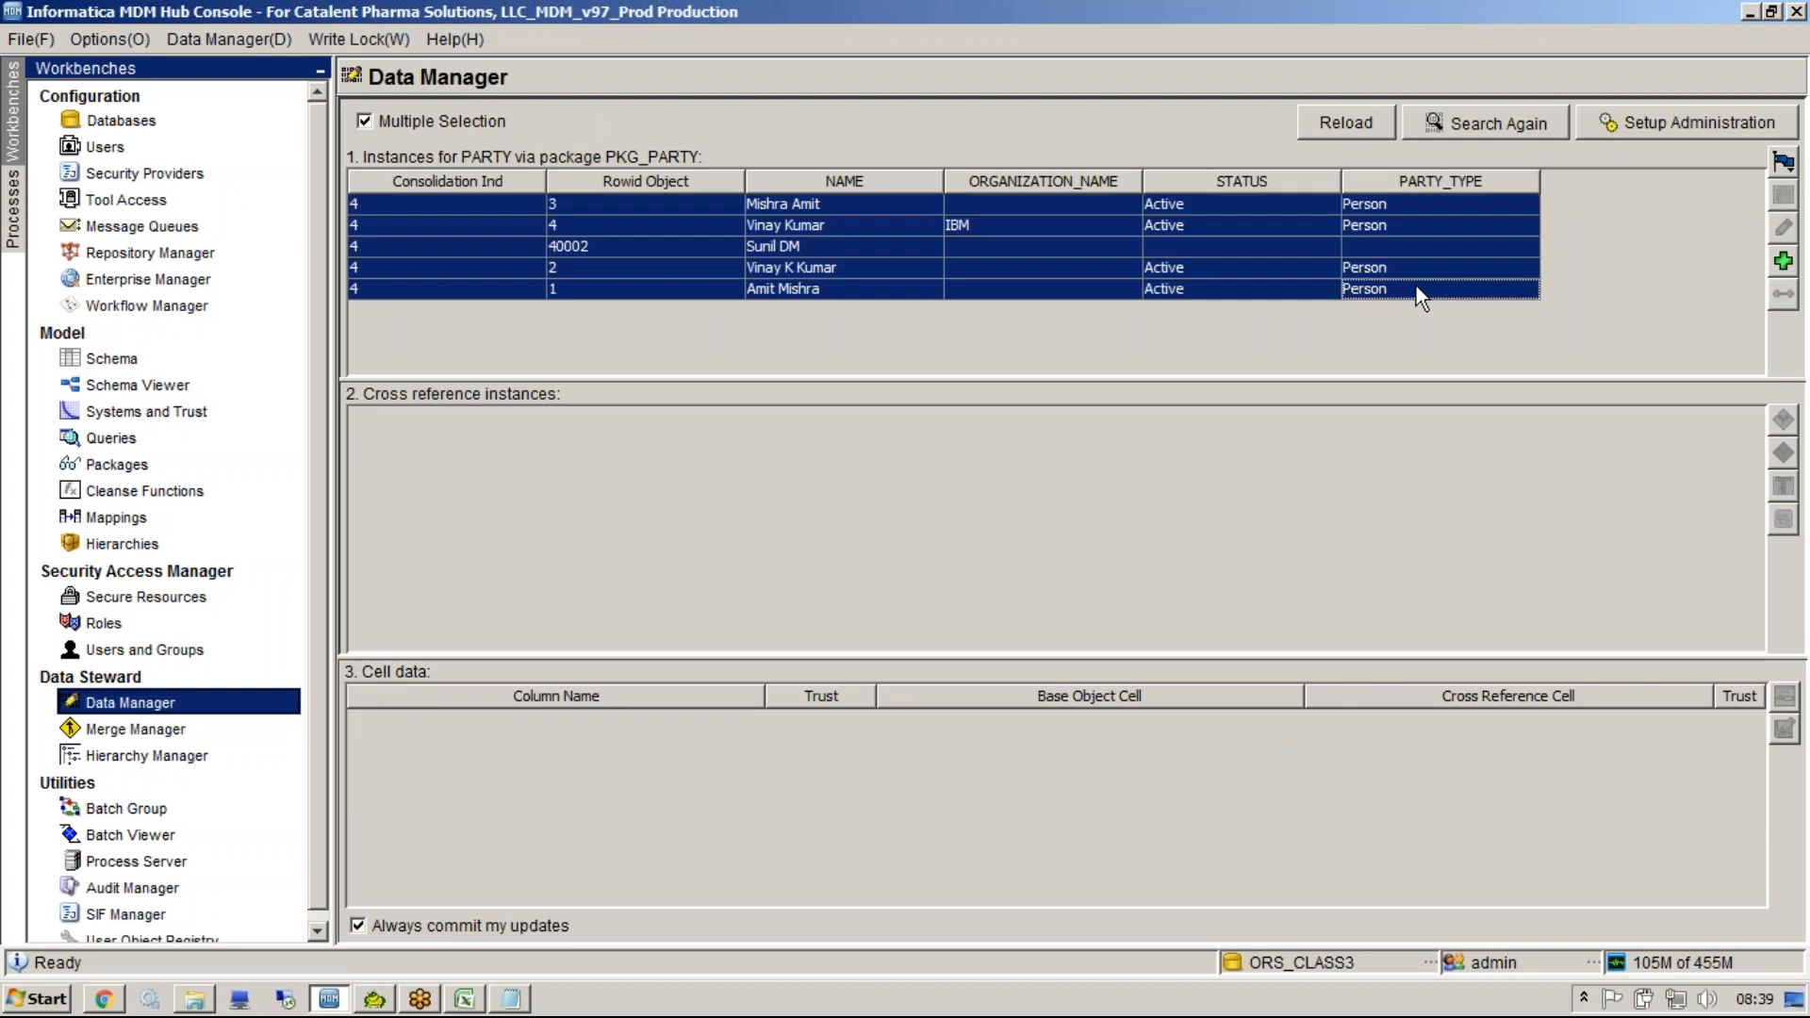
pyautogui.click(1782, 161)
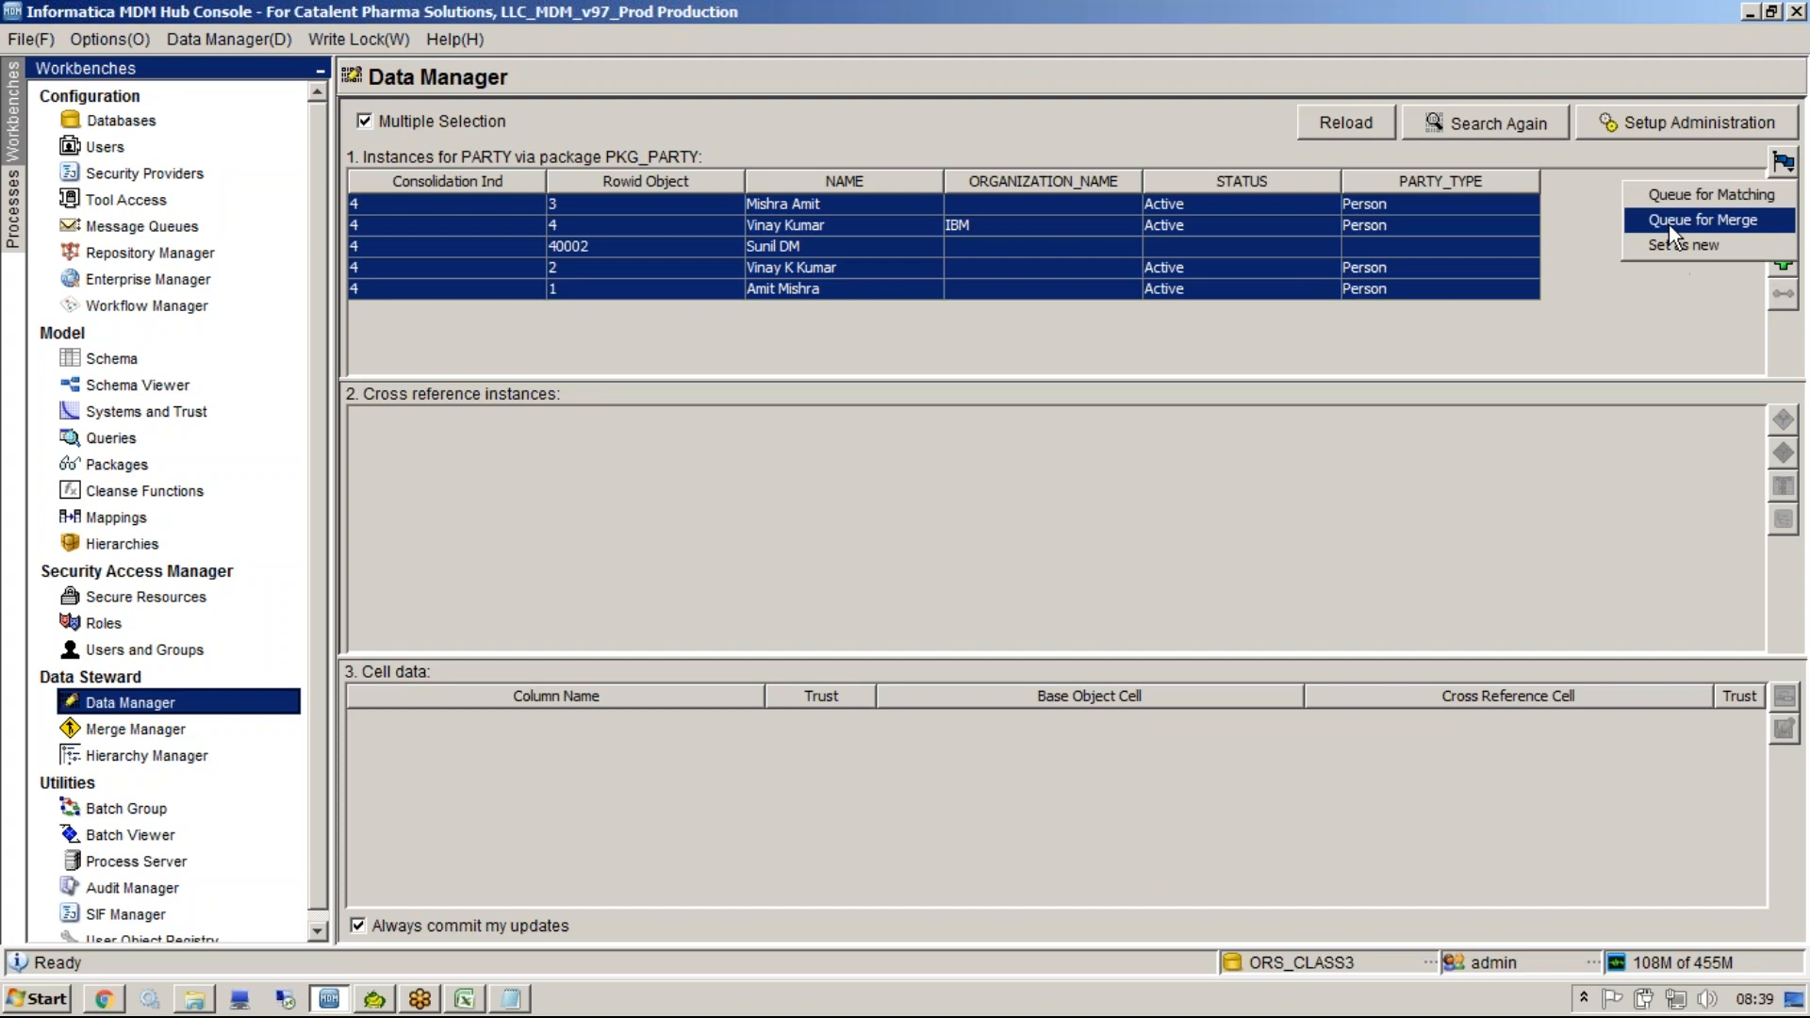
pyautogui.click(1691, 223)
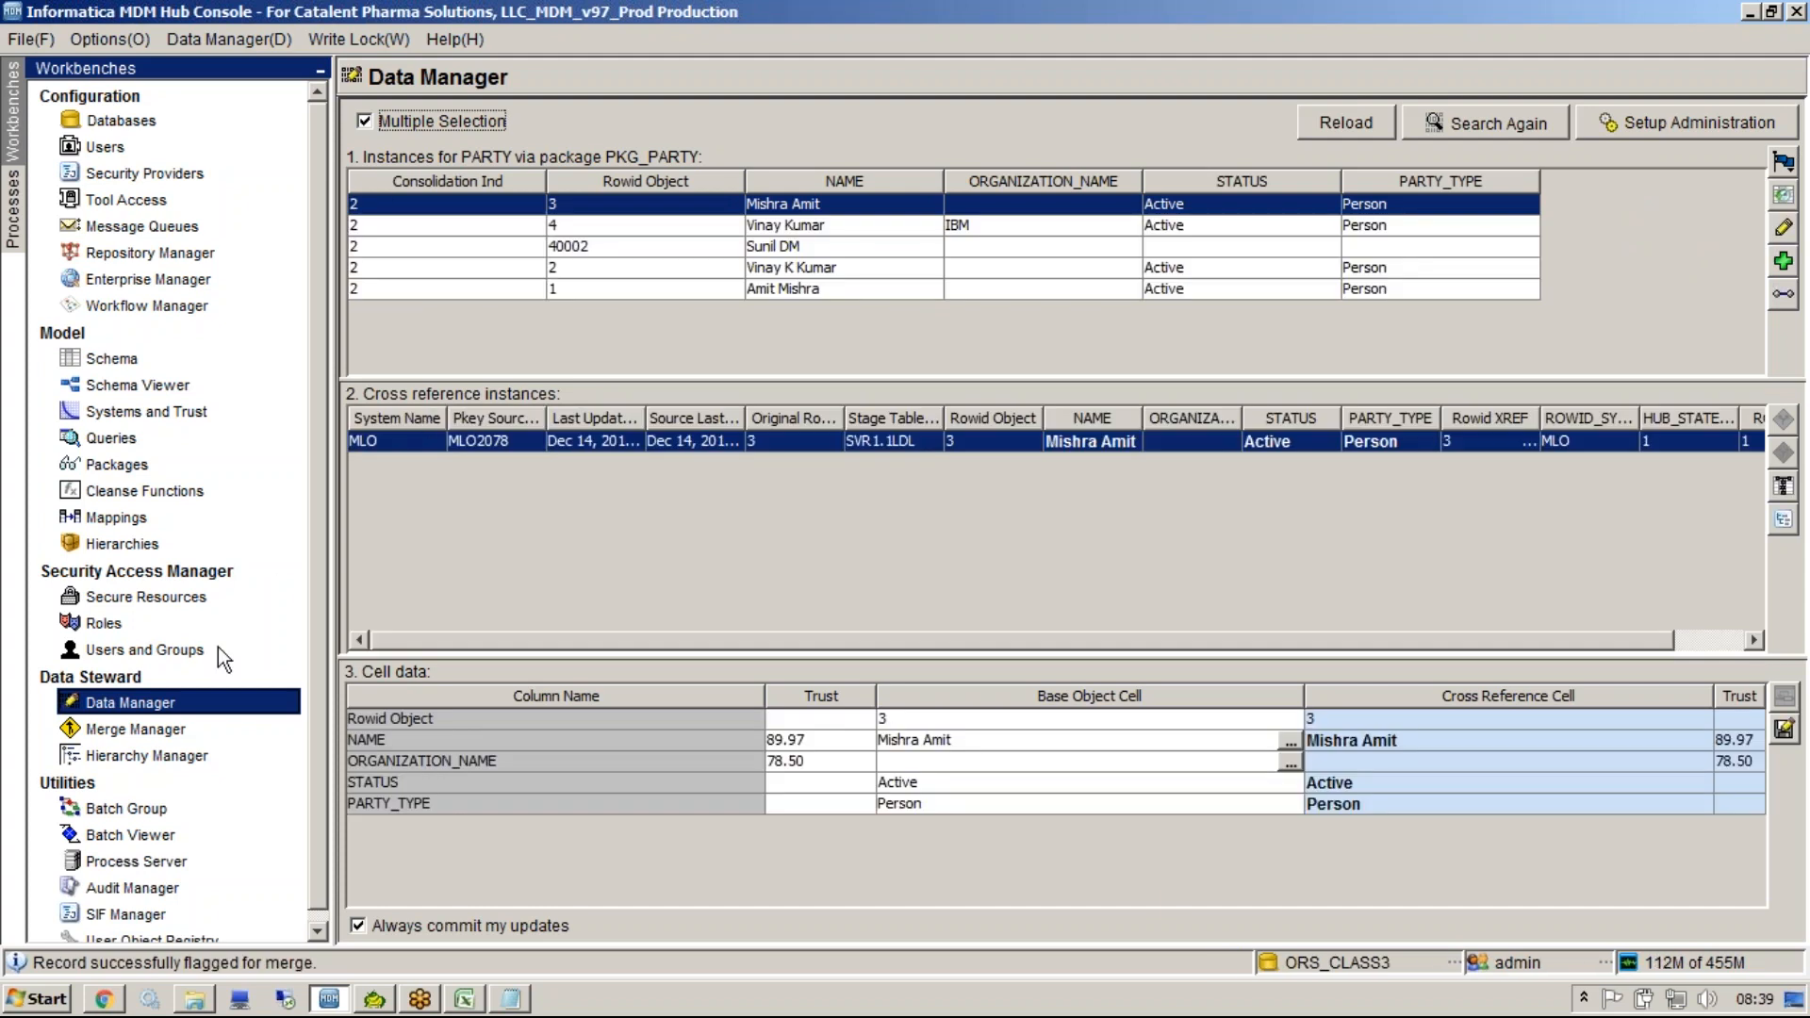
# Return to Merge Manager and begin the merge session again from the setup screen.
pyautogui.click(188, 731)
pyautogui.click(1599, 132)
pyautogui.click(1686, 144)
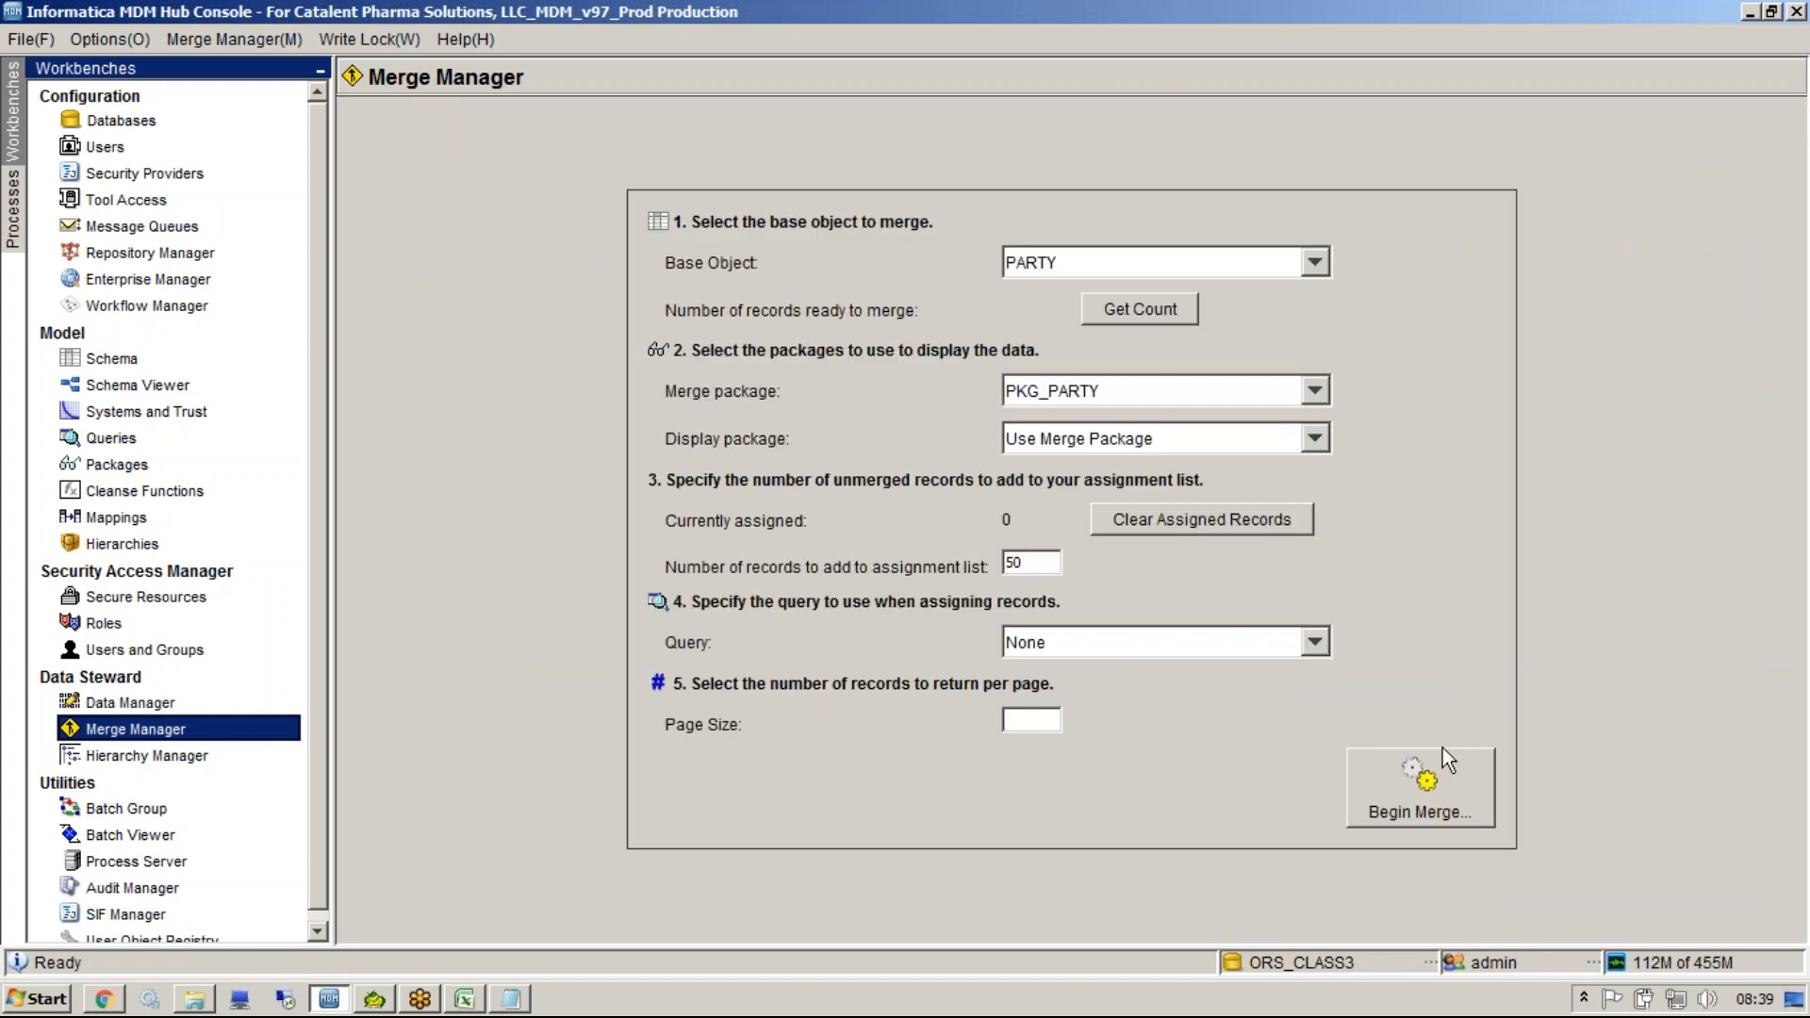
pyautogui.click(1440, 782)
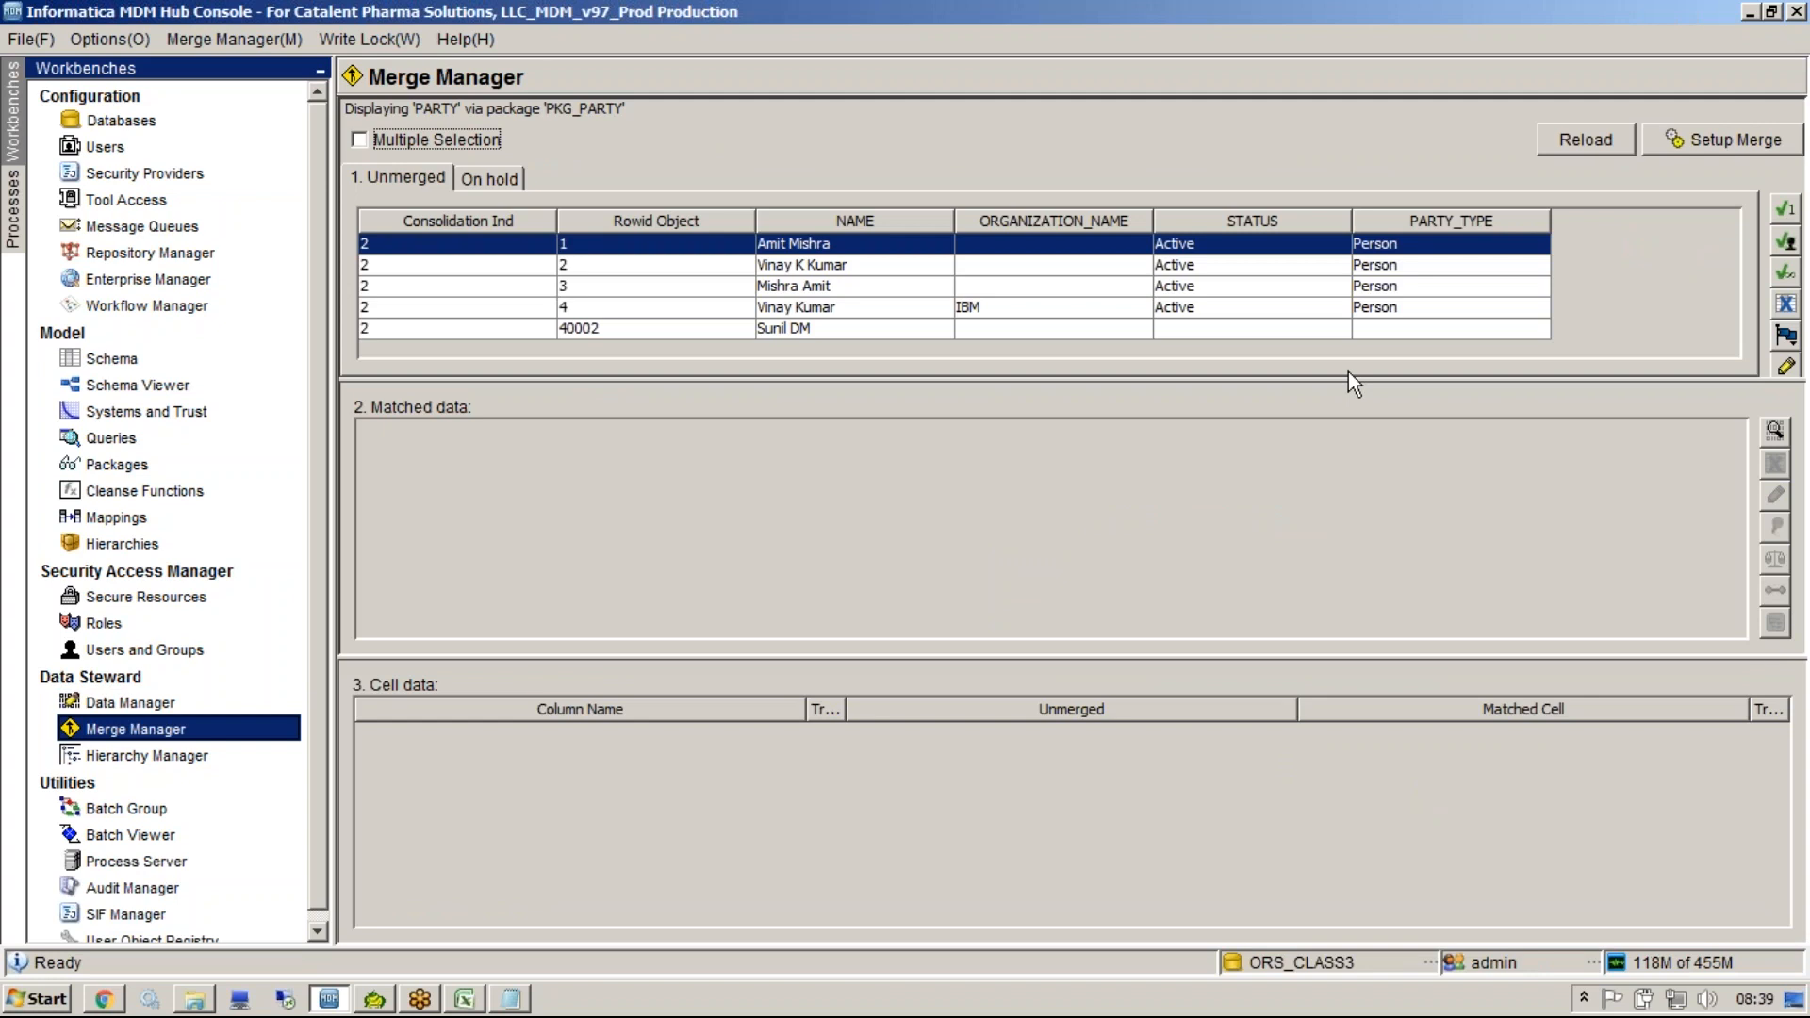
pyautogui.click(1242, 308)
pyautogui.click(1205, 286)
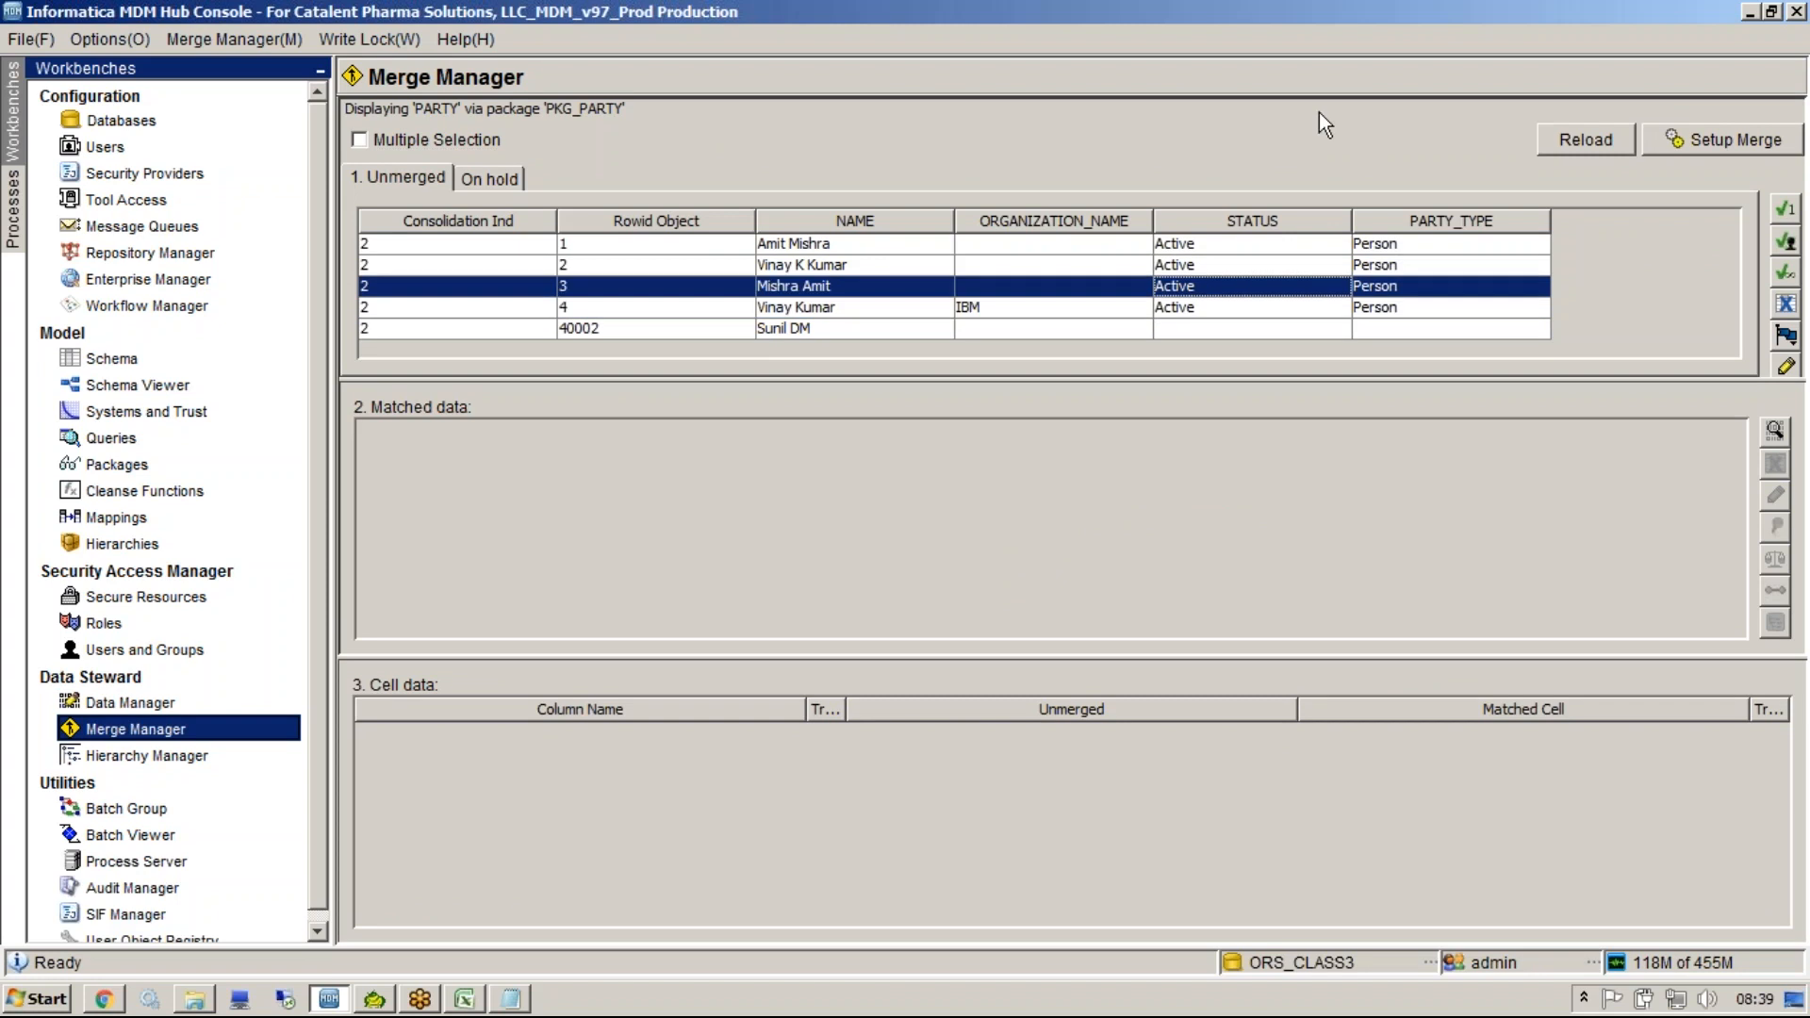
pyautogui.moveTo(1094, 394)
pyautogui.mouseDown()
pyautogui.moveTo(717, 524)
pyautogui.moveTo(1104, 566)
pyautogui.moveTo(1033, 398)
pyautogui.mouseUp()
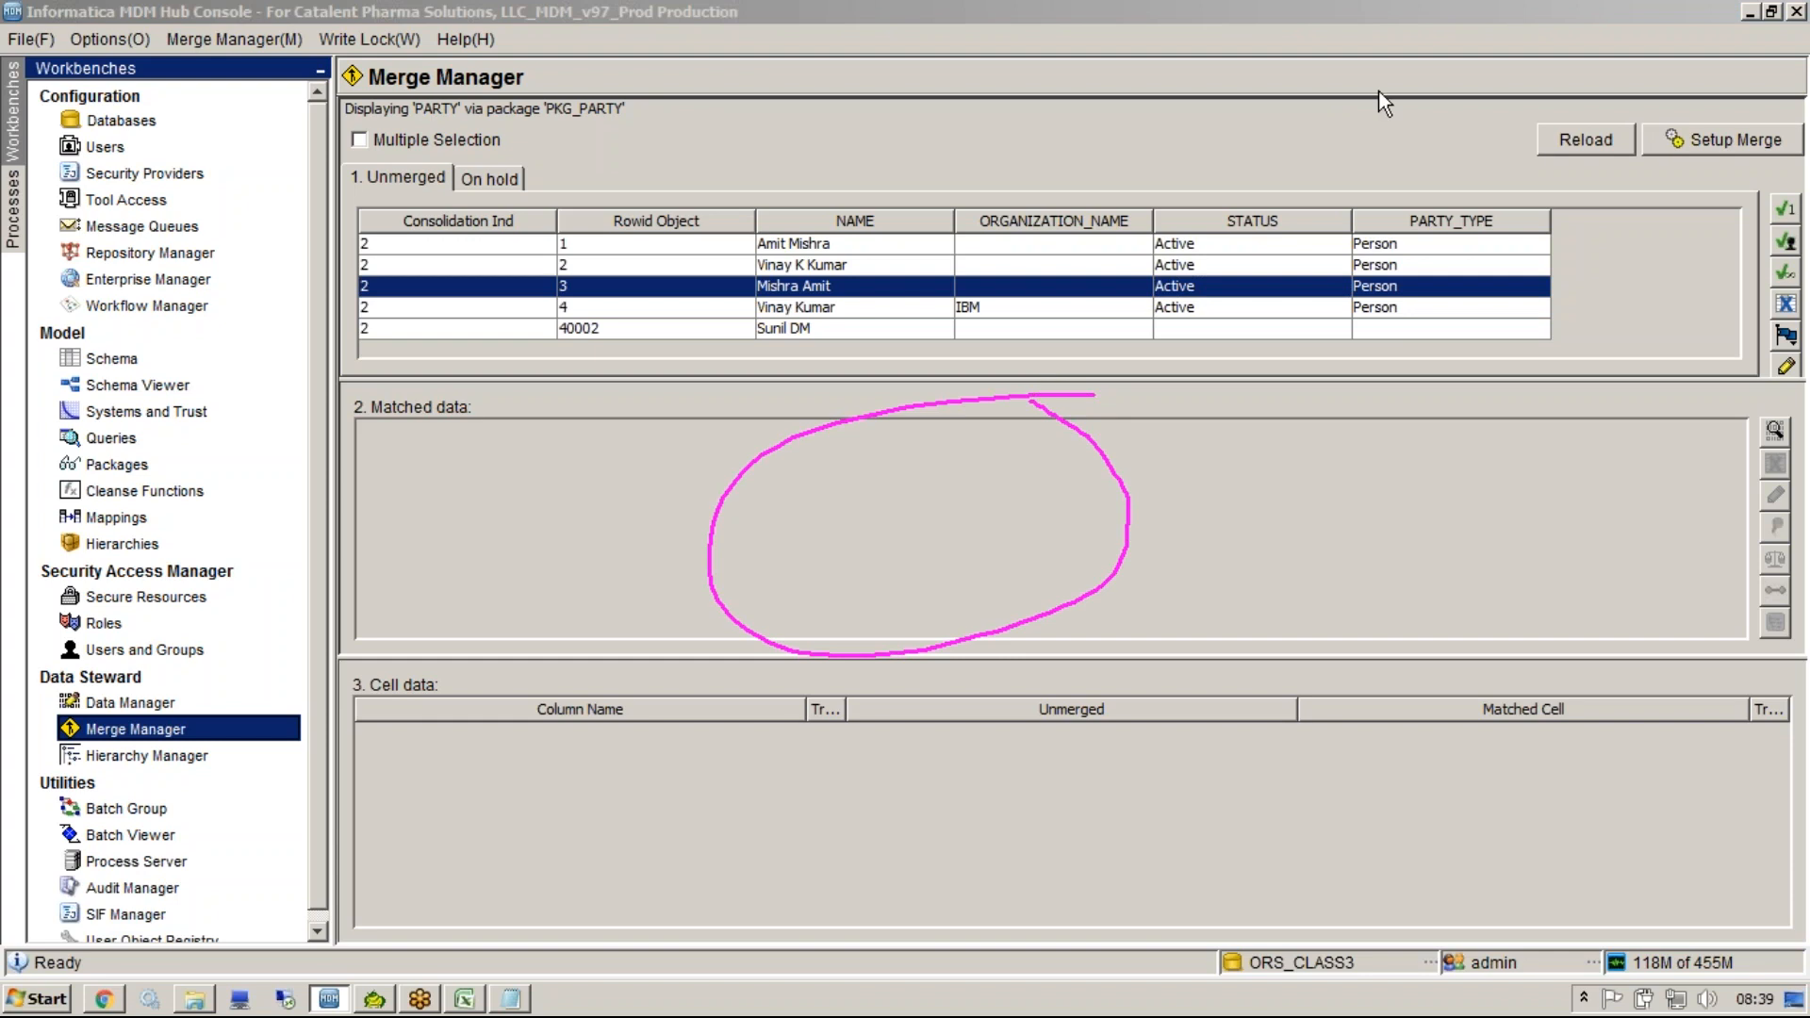
pyautogui.click(1518, 92)
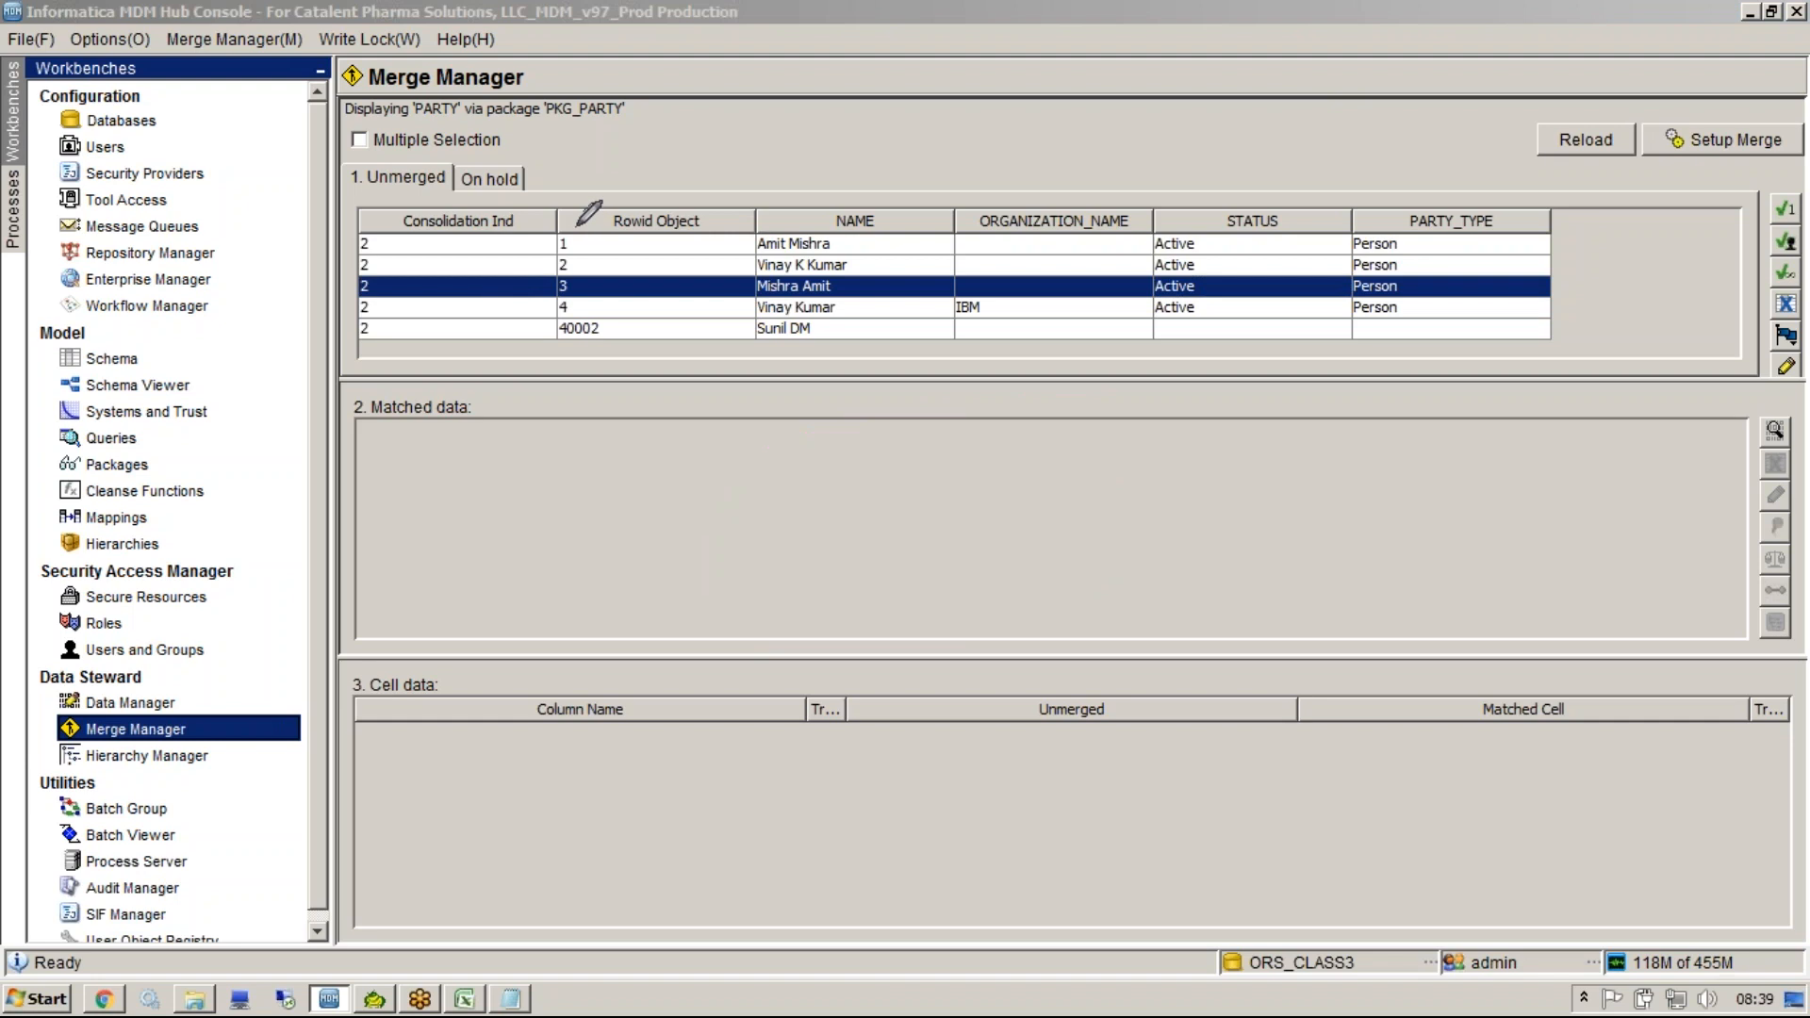
pyautogui.moveTo(576, 275)
pyautogui.mouseDown()
pyautogui.moveTo(540, 272)
pyautogui.moveTo(626, 287)
pyautogui.moveTo(600, 474)
pyautogui.moveTo(624, 483)
pyautogui.mouseUp()
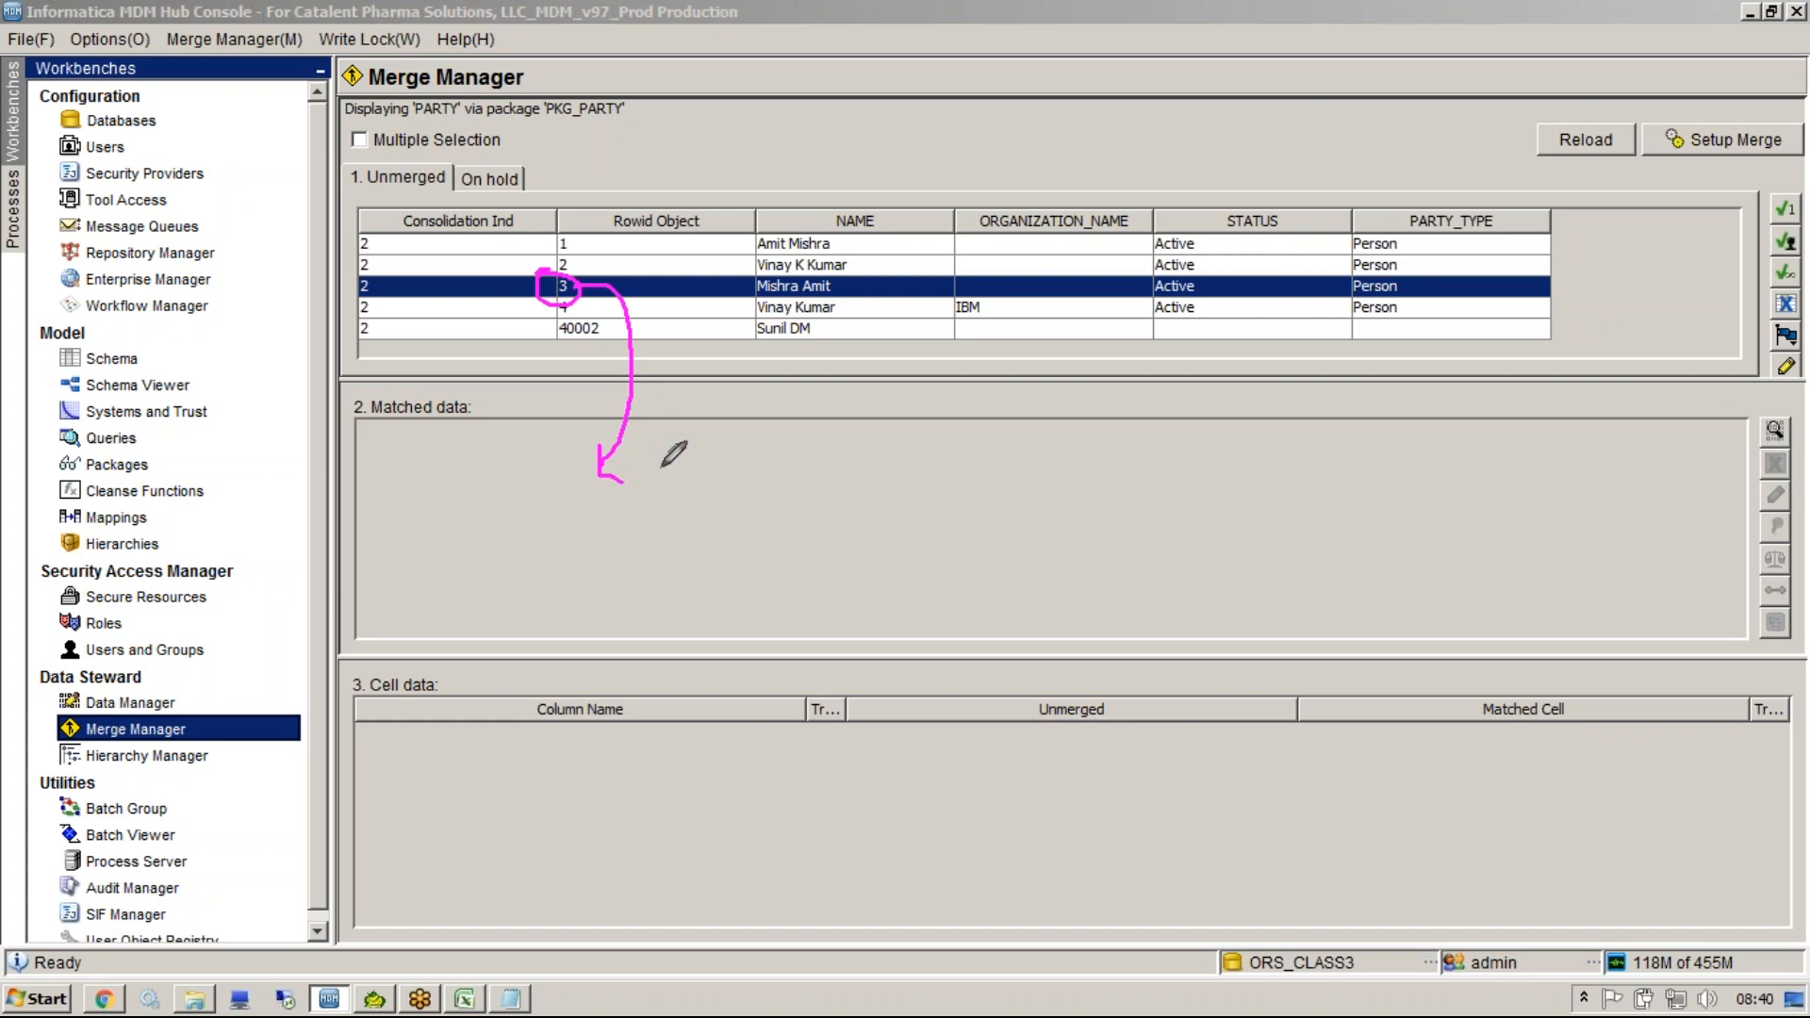
pyautogui.moveTo(665, 478)
pyautogui.mouseDown()
pyautogui.moveTo(715, 539)
pyautogui.moveTo(819, 555)
pyautogui.mouseUp()
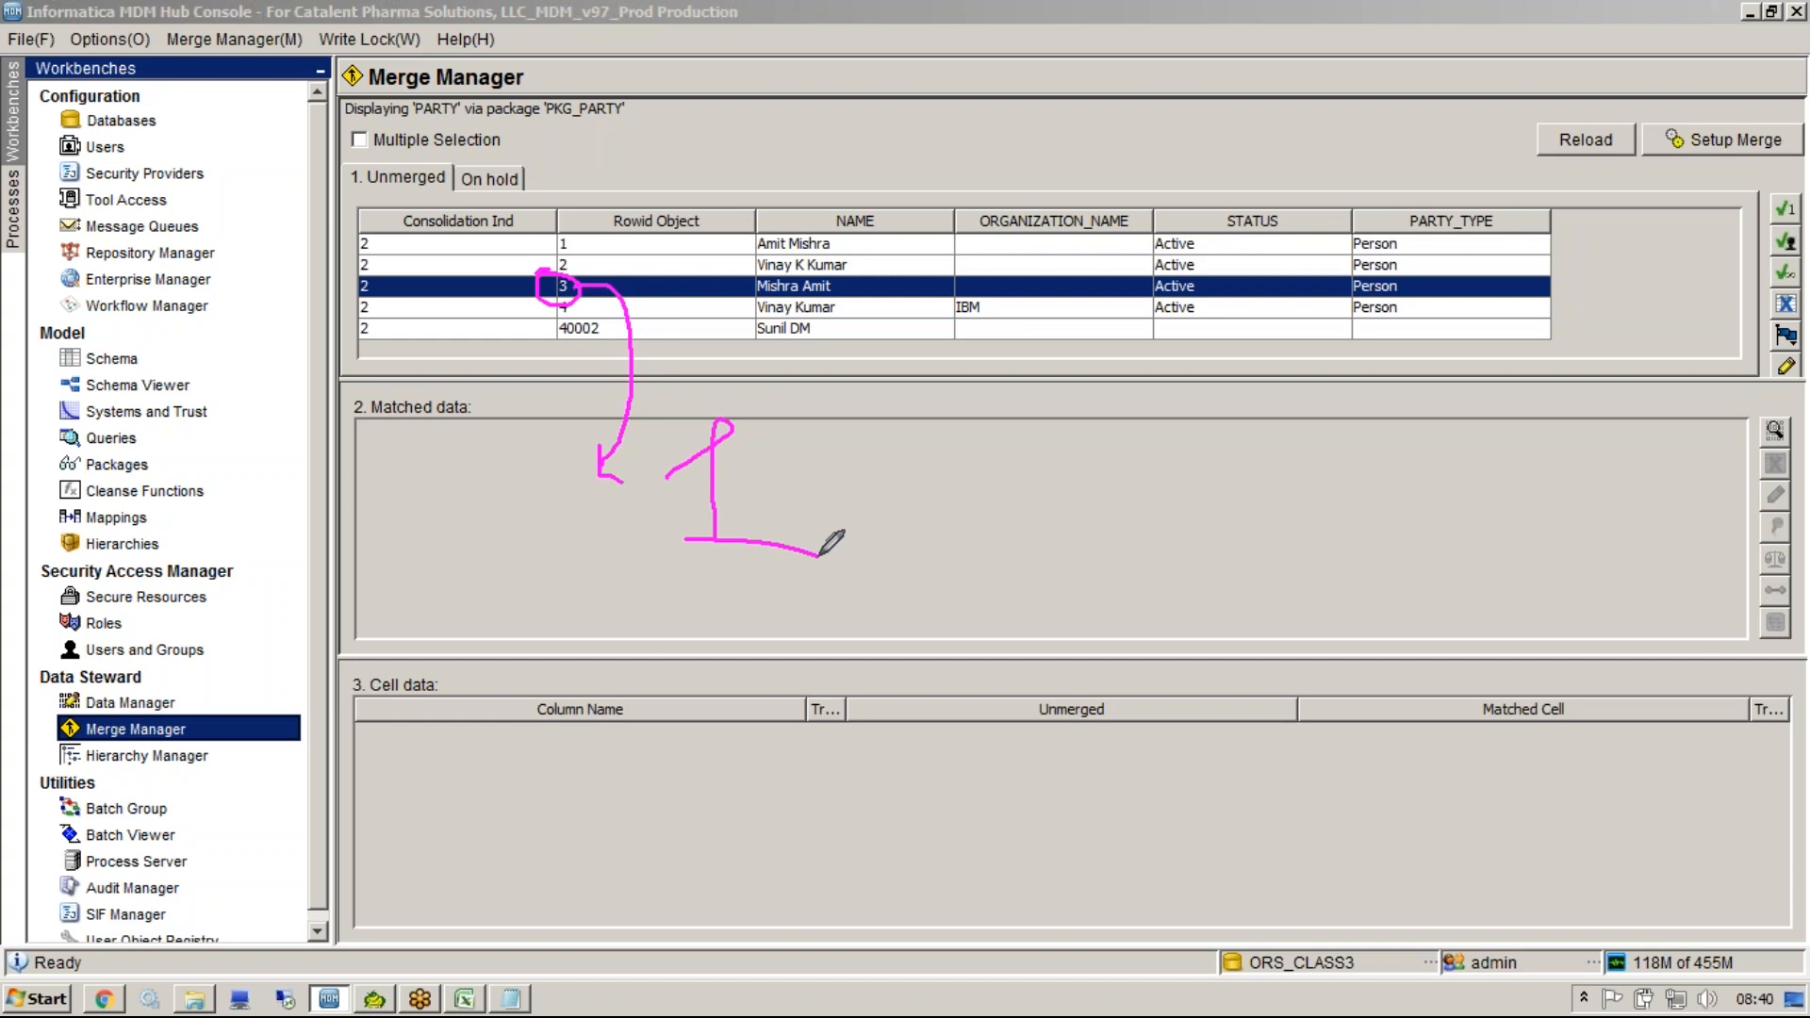
pyautogui.click(1530, 87)
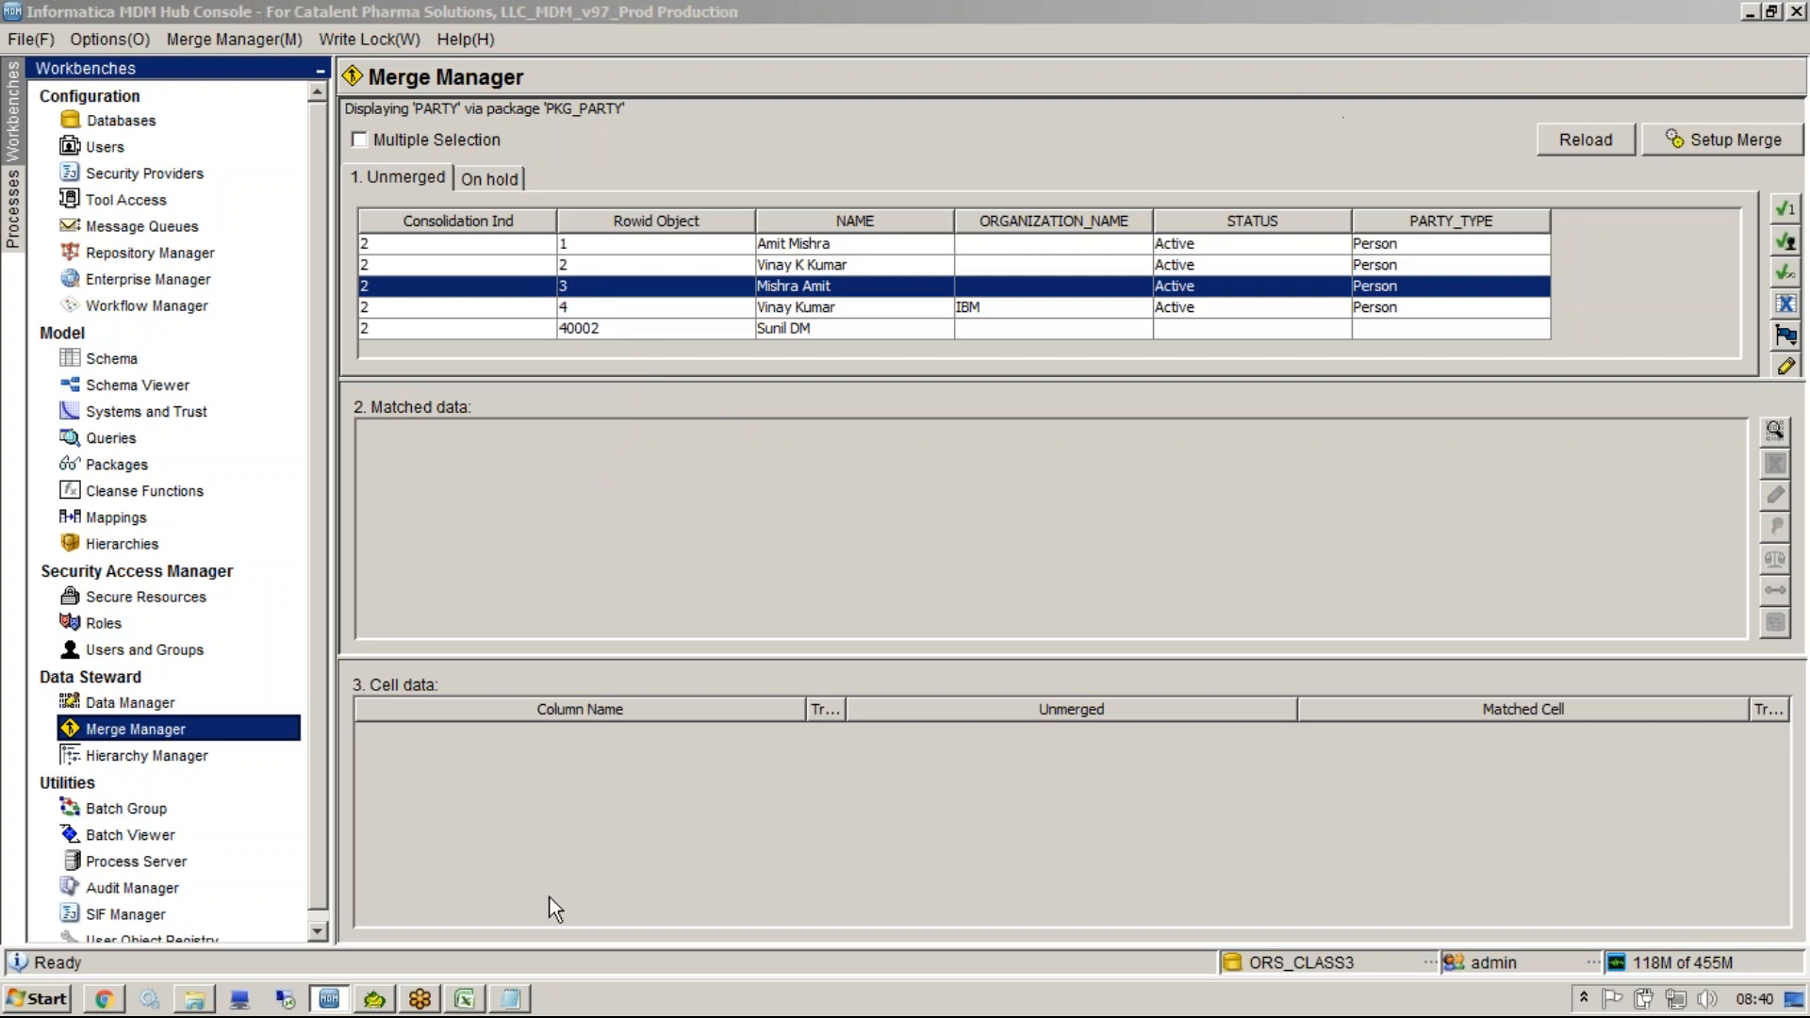
# Switch to Toad for Oracle and examine the C_PARTY table's data rows.
pyautogui.click(375, 998)
pyautogui.click(552, 401)
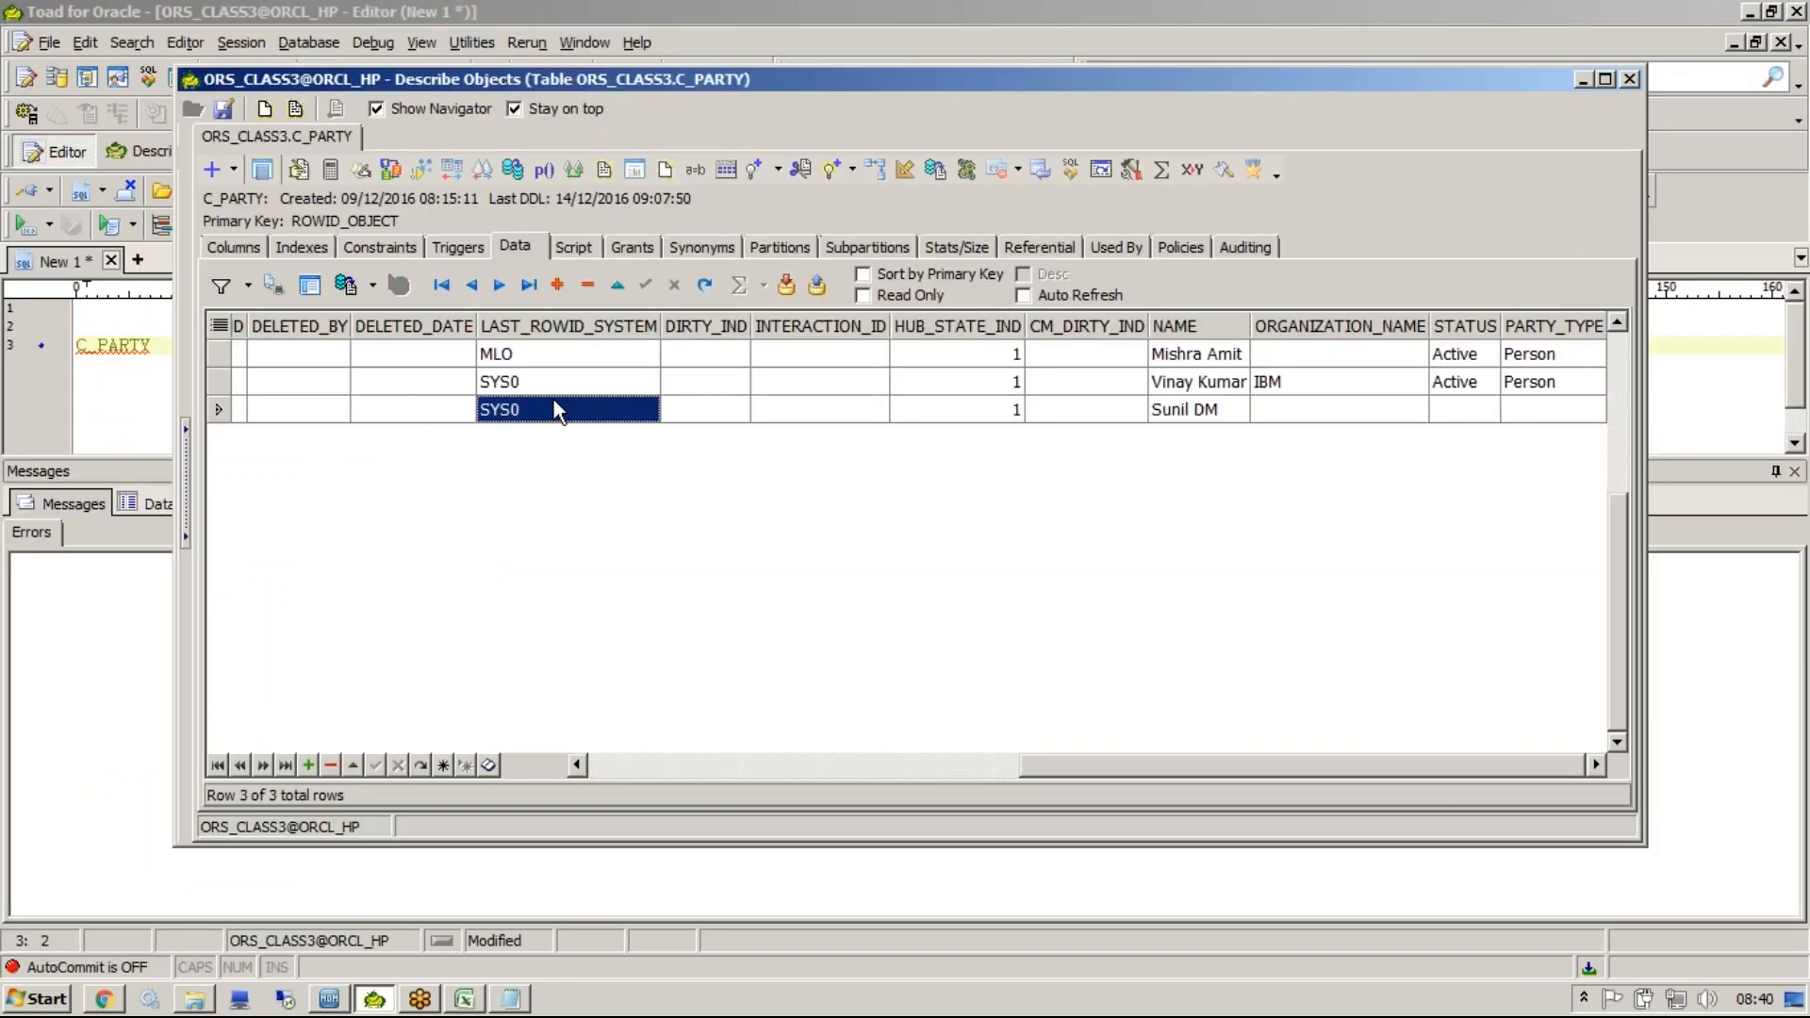
# Open the C_PARTY_MTCH table's description in Toad and view its data rows.
pyautogui.press('Escape')
pyautogui.write('_mtch')
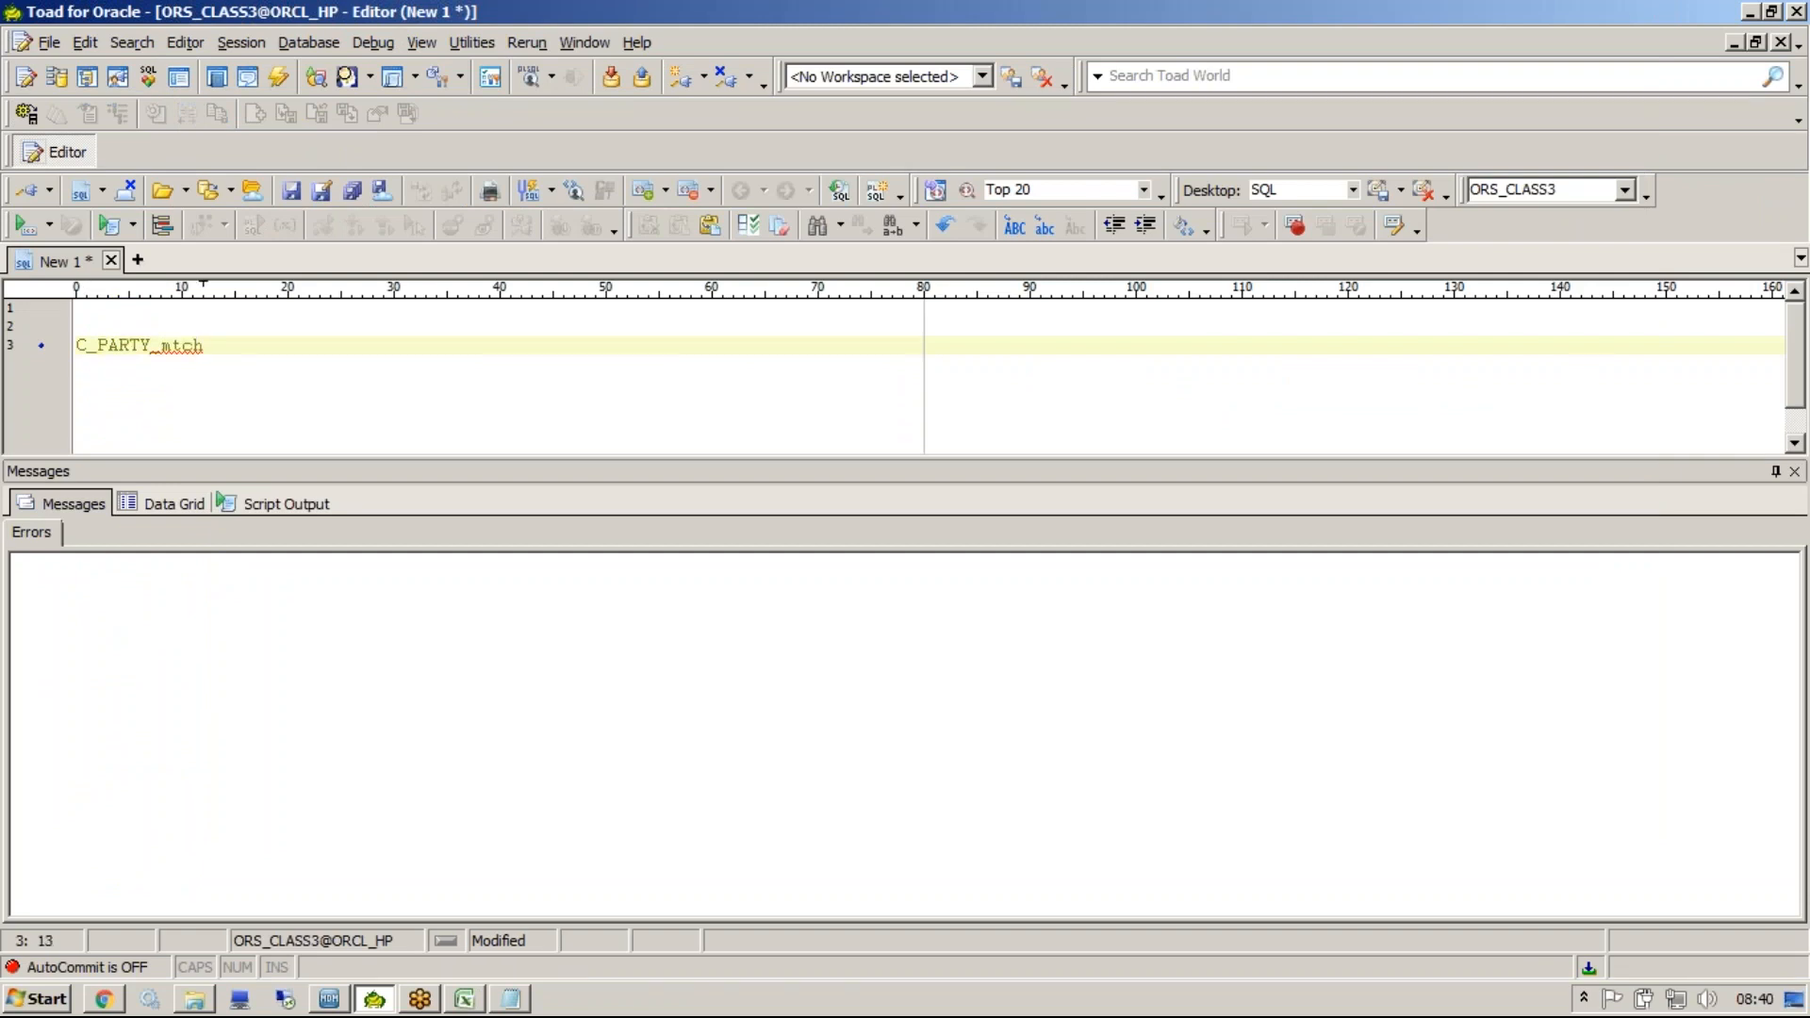
pyautogui.press('F4')
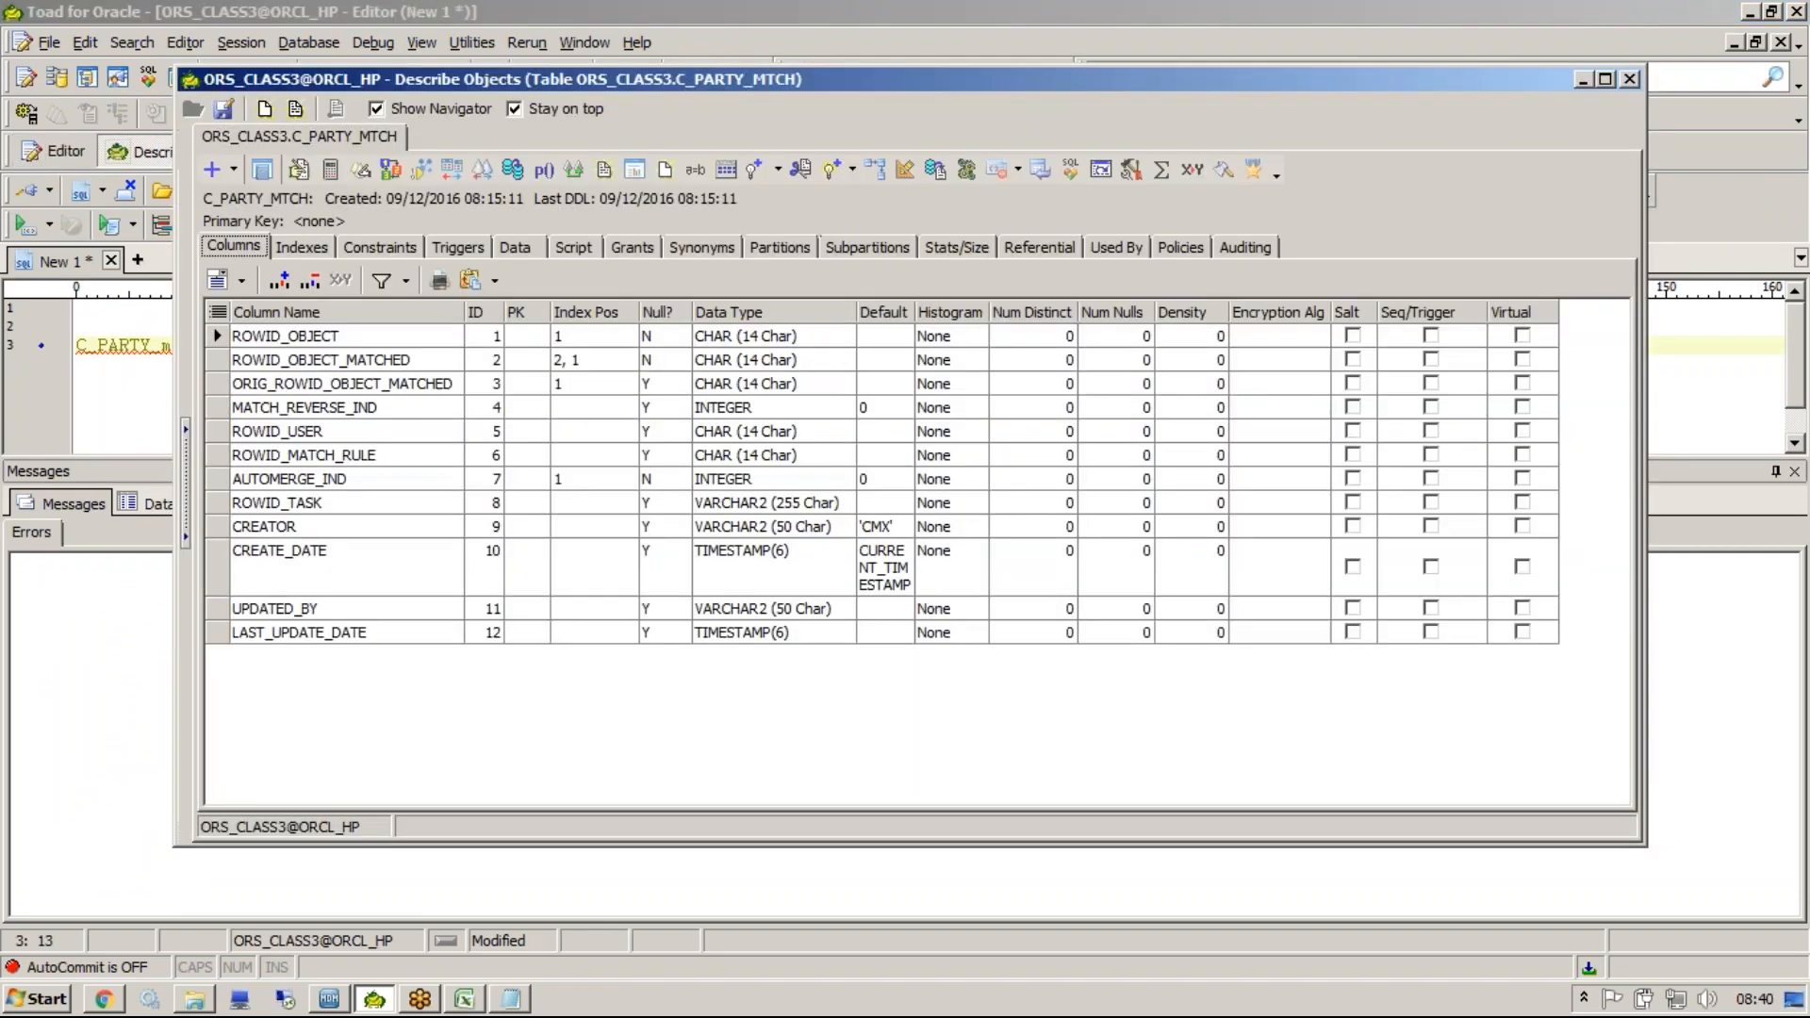
pyautogui.click(534, 247)
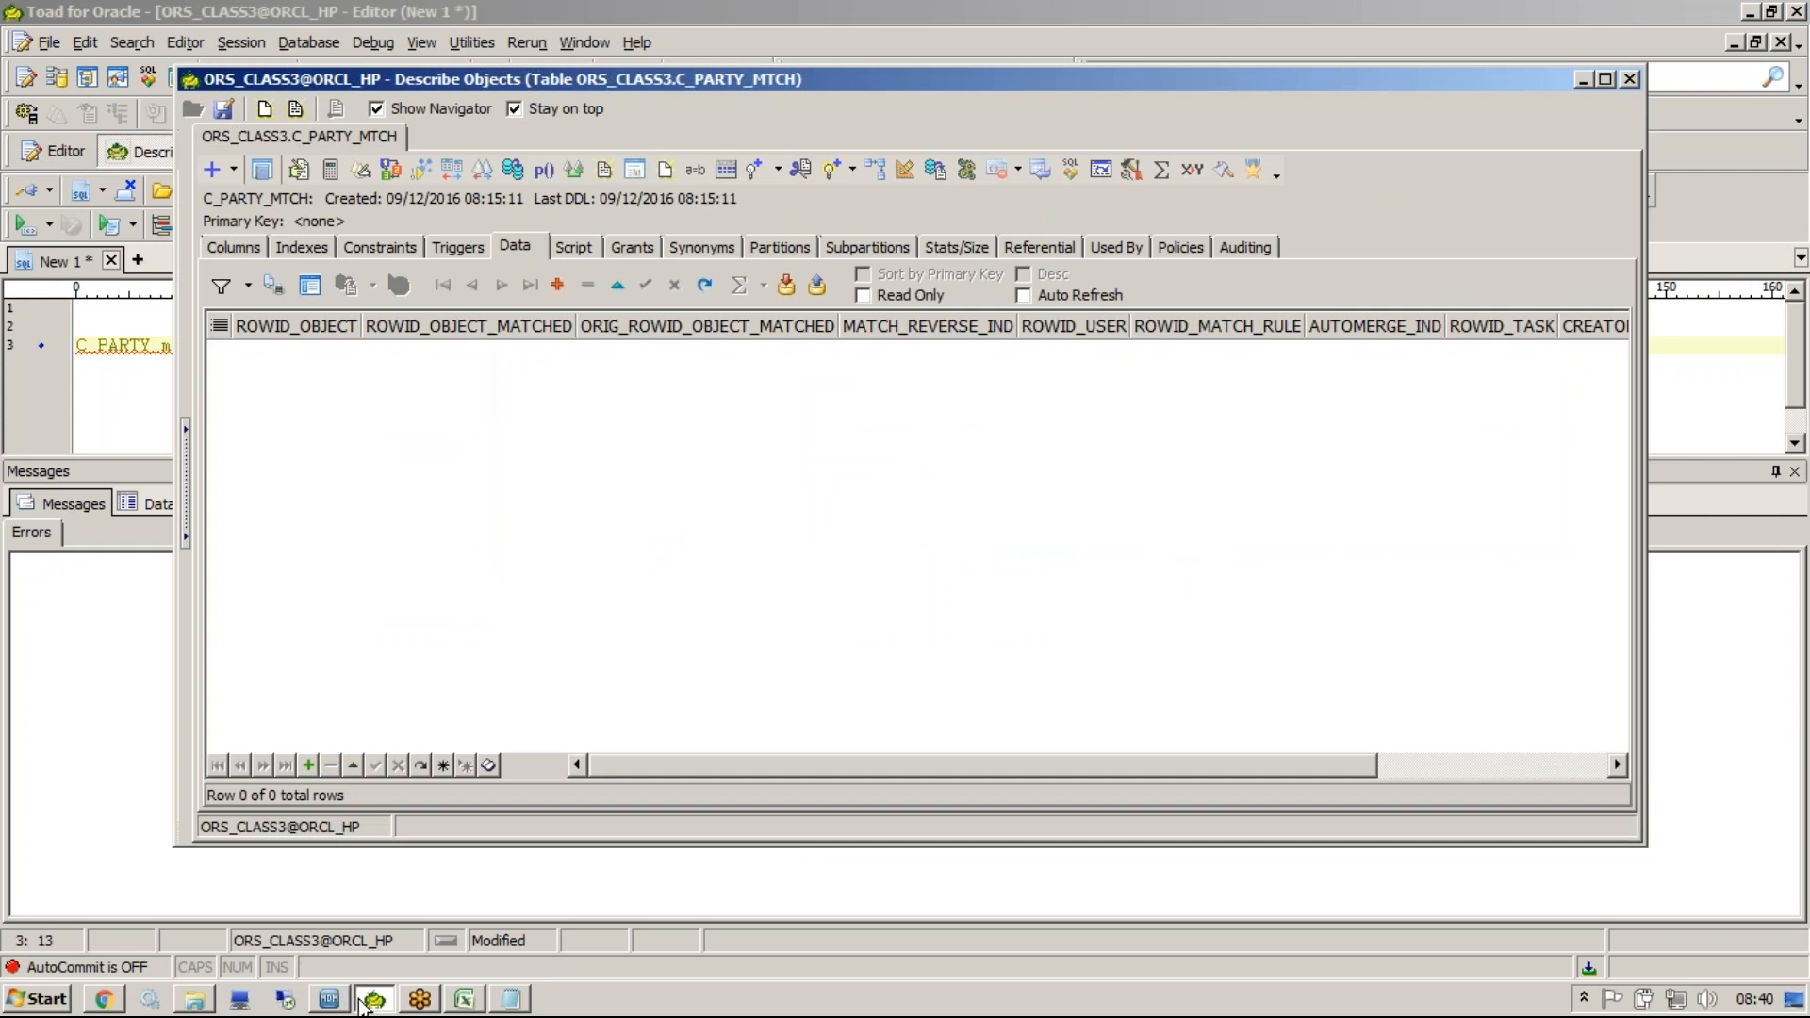
# In Data Manager, select all PARTY records, set them as new, and review the reset records.
pyautogui.click(332, 999)
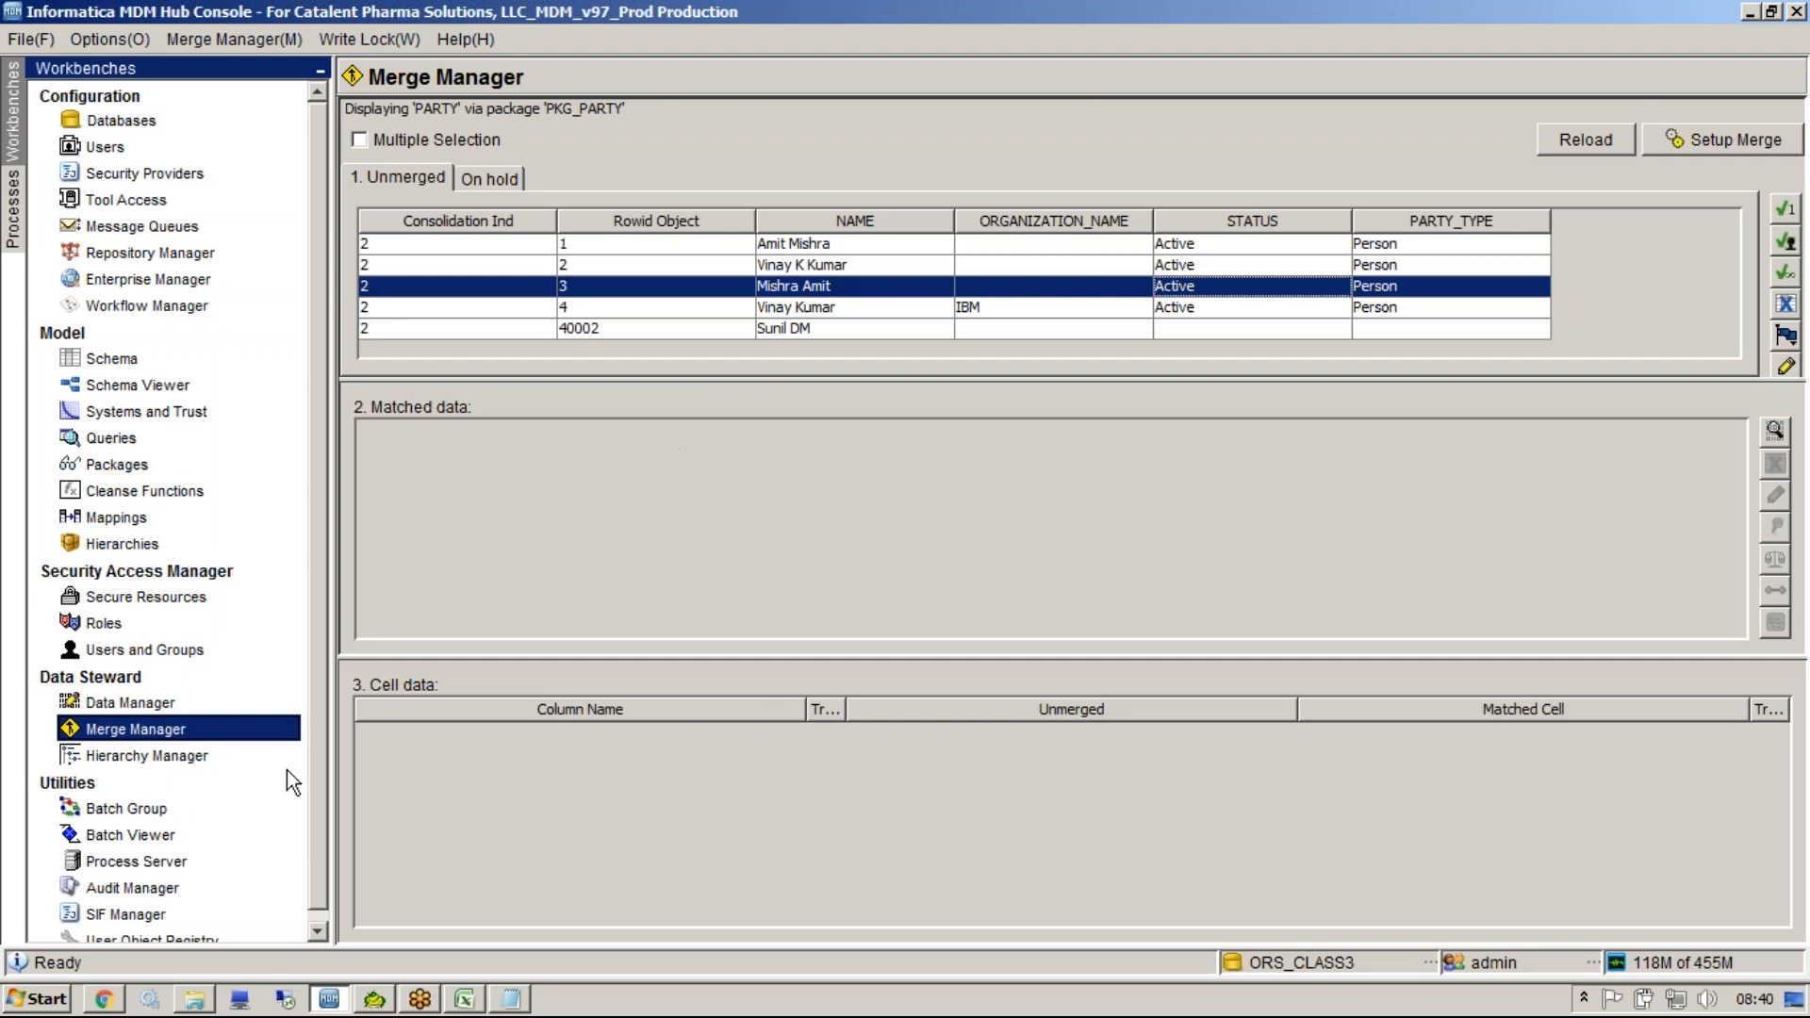
pyautogui.click(186, 709)
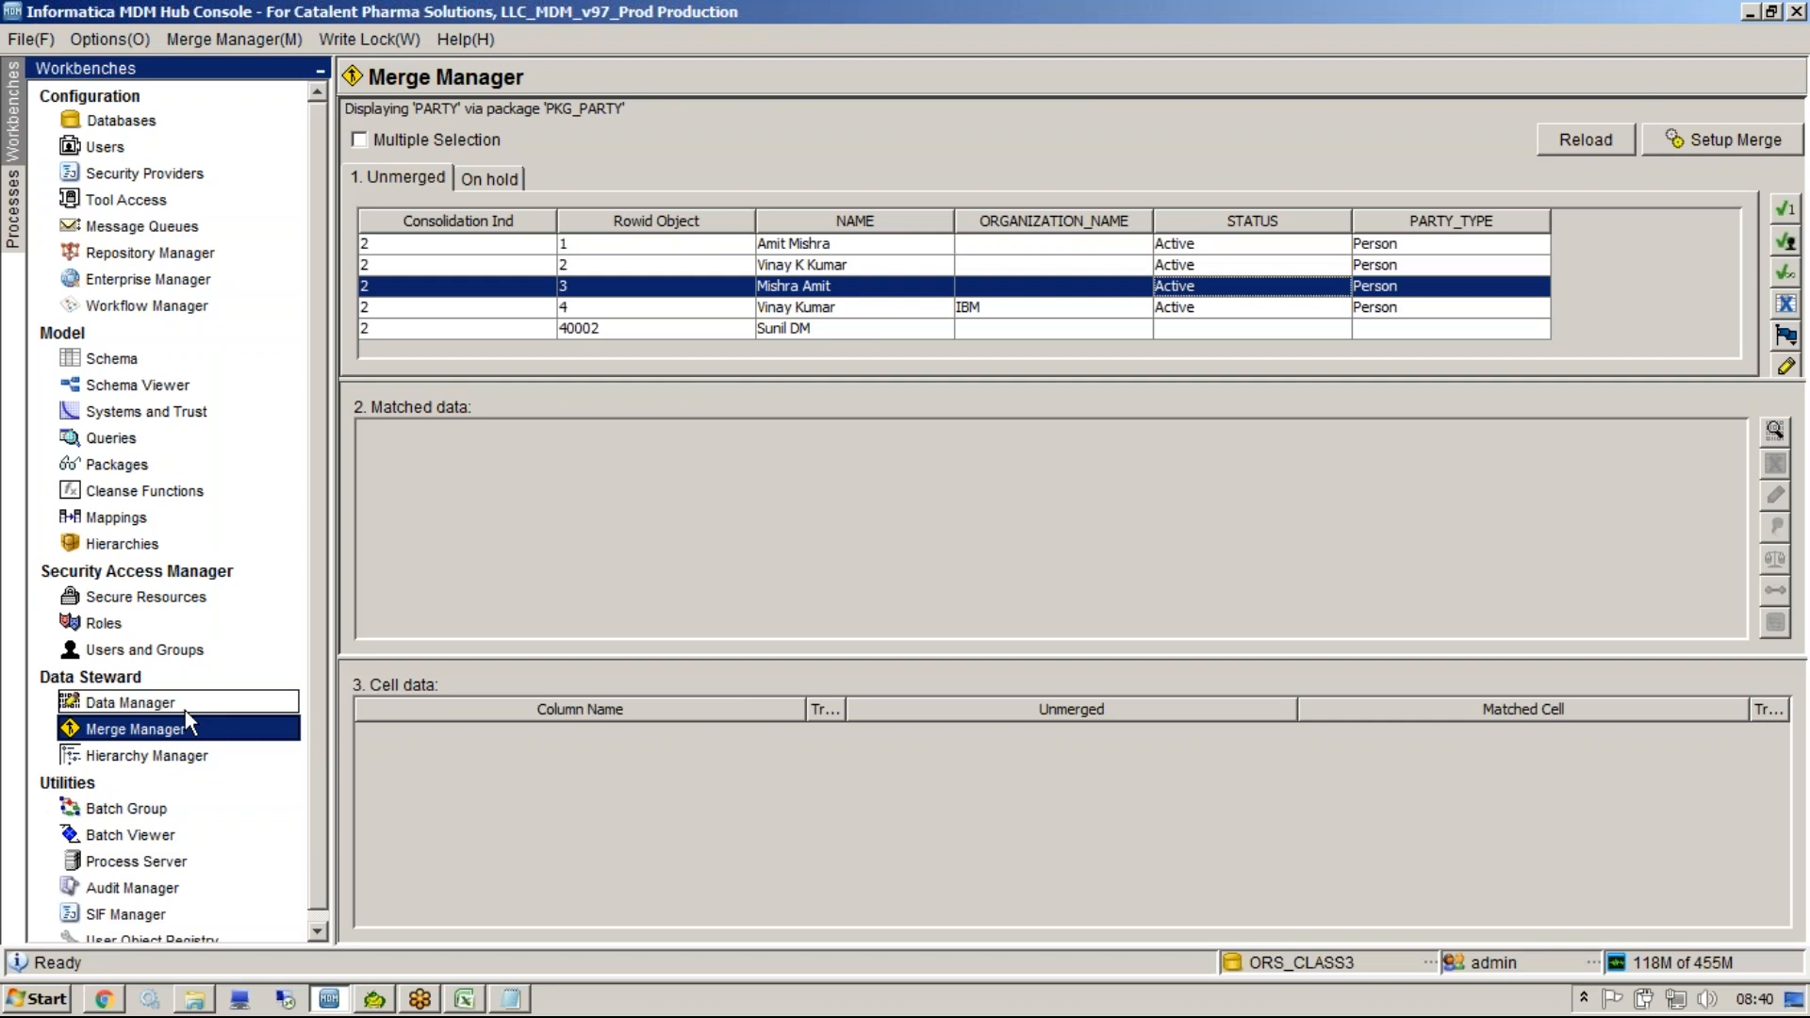
pyautogui.click(1451, 294)
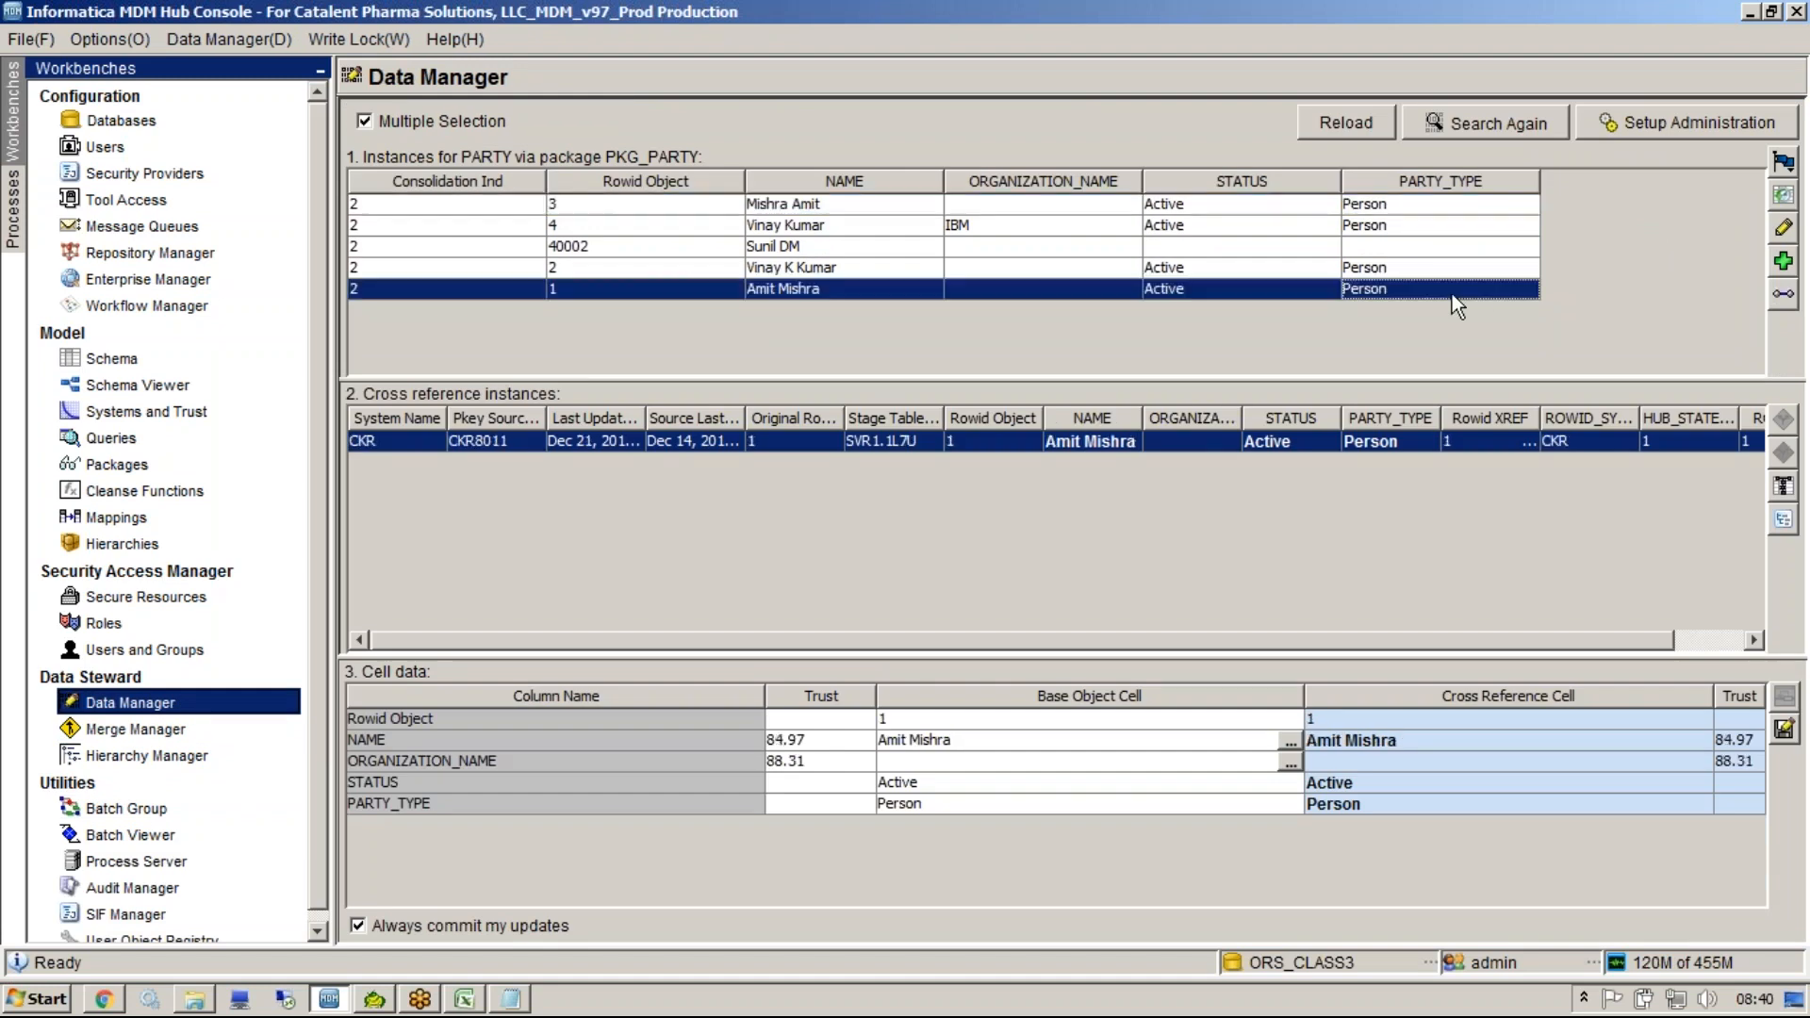
pyautogui.hotkey('ctrl', 'a')
pyautogui.click(1782, 163)
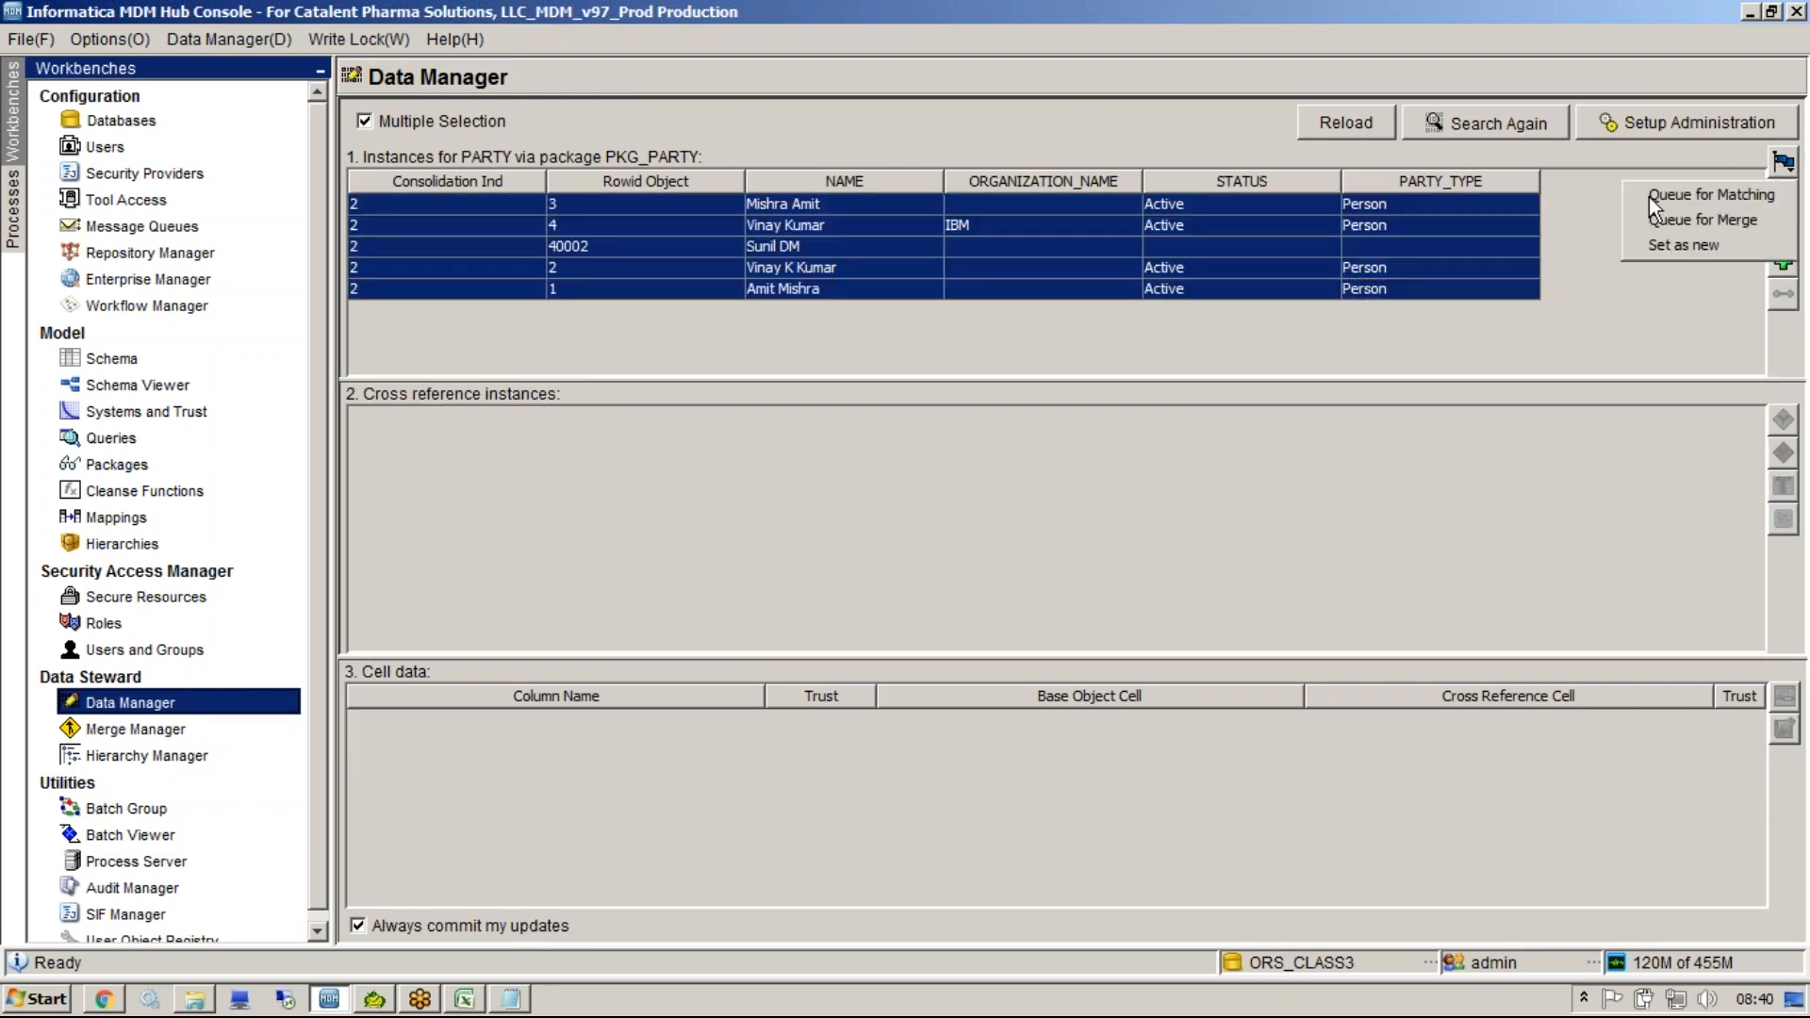
pyautogui.click(1664, 244)
pyautogui.click(1352, 267)
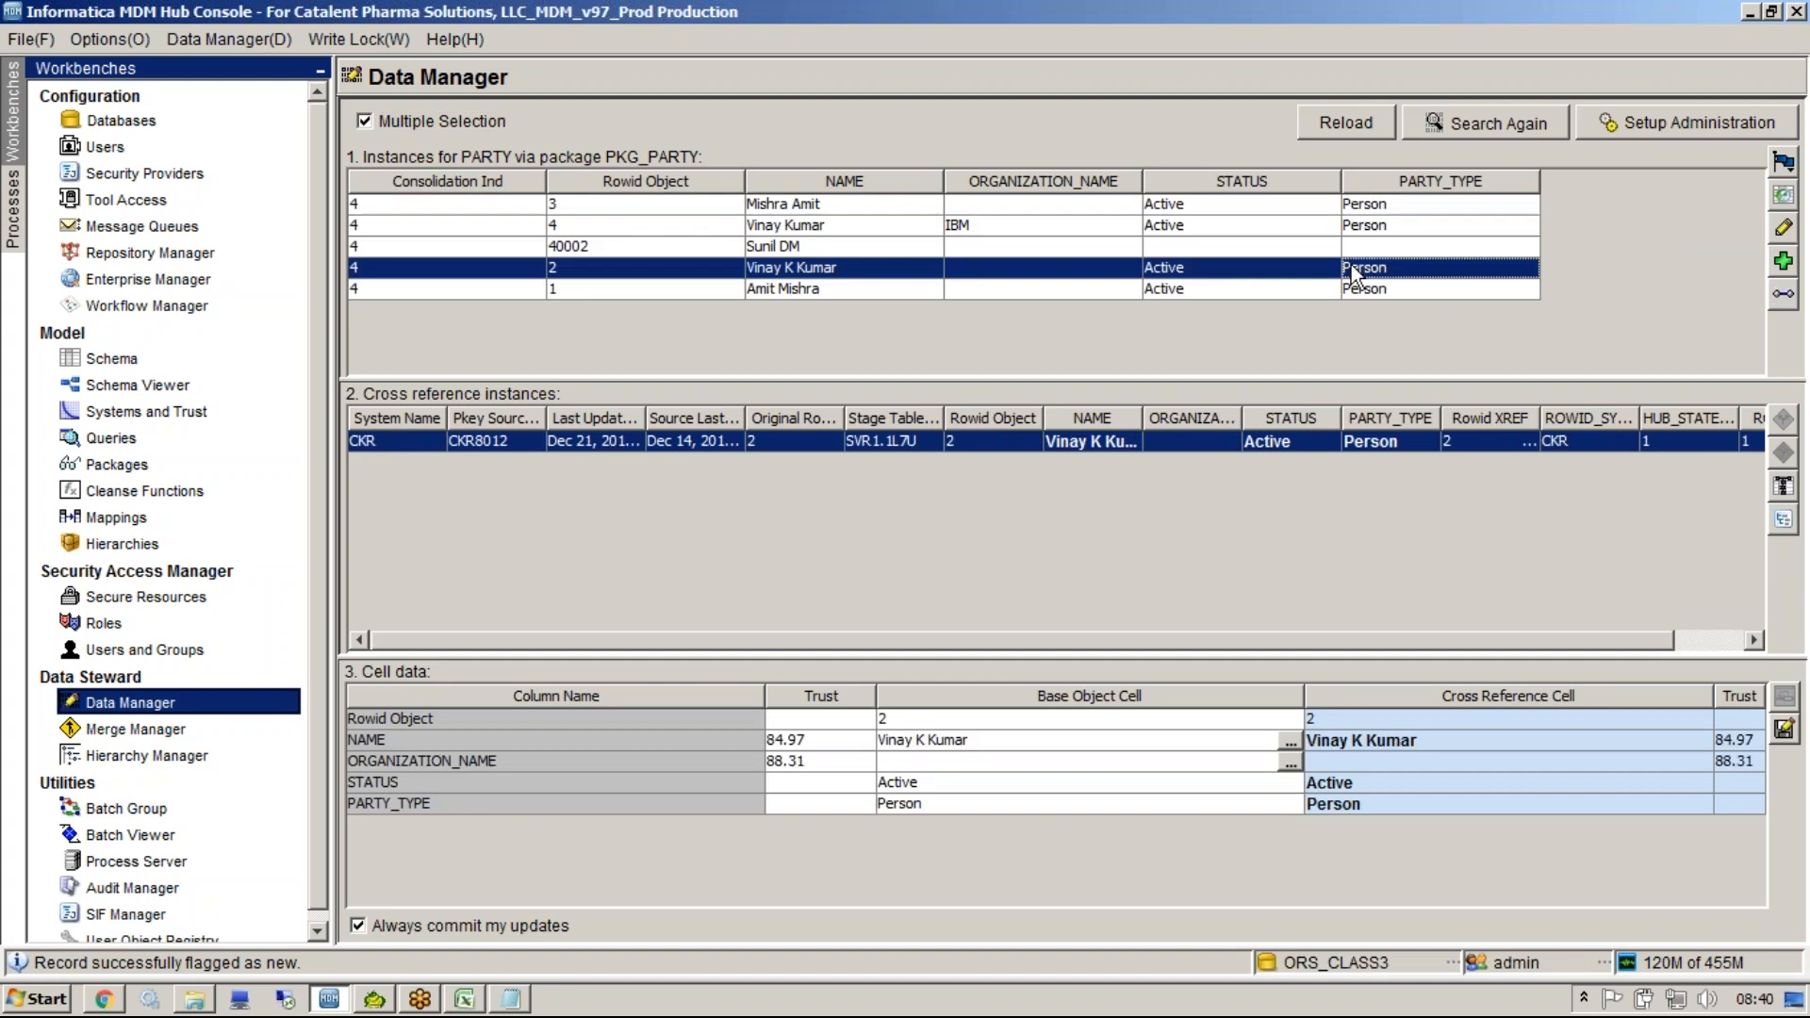
pyautogui.click(1118, 289)
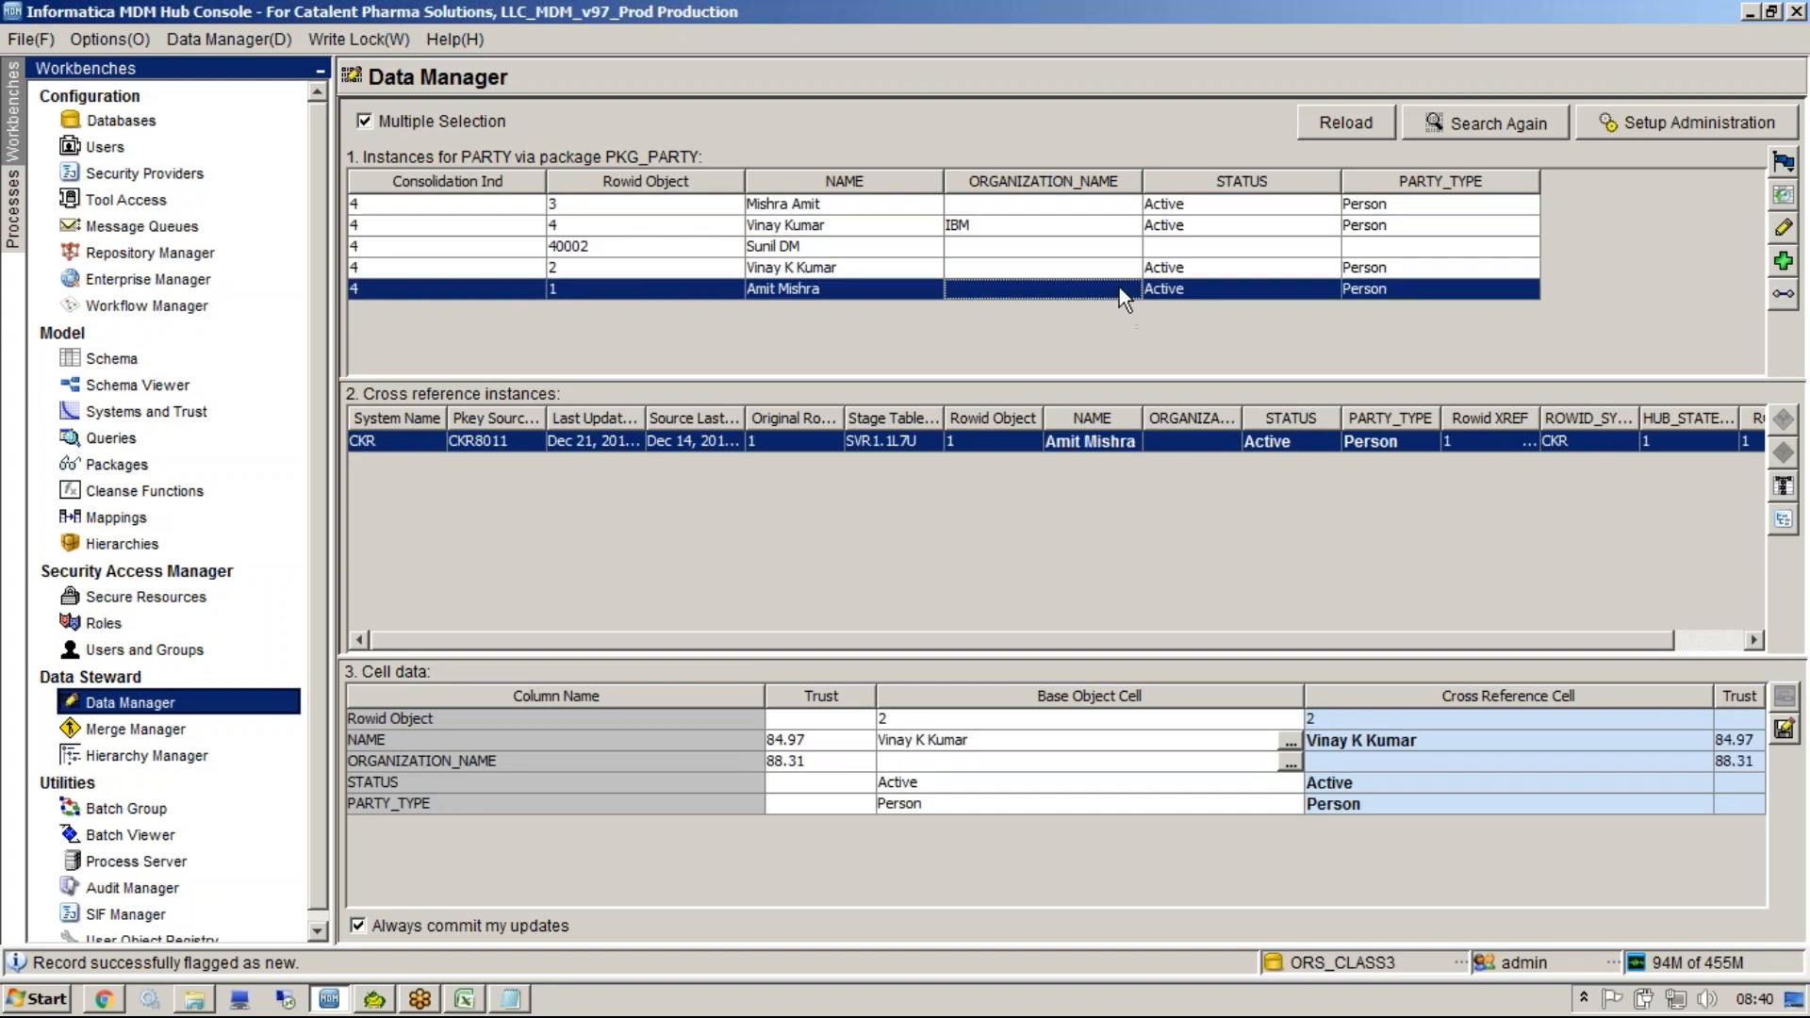
pyautogui.keyDown('shift'); pyautogui.click(721, 246); pyautogui.keyUp('shift')
pyautogui.keyDown('shift'); pyautogui.click(699, 199); pyautogui.keyUp('shift')
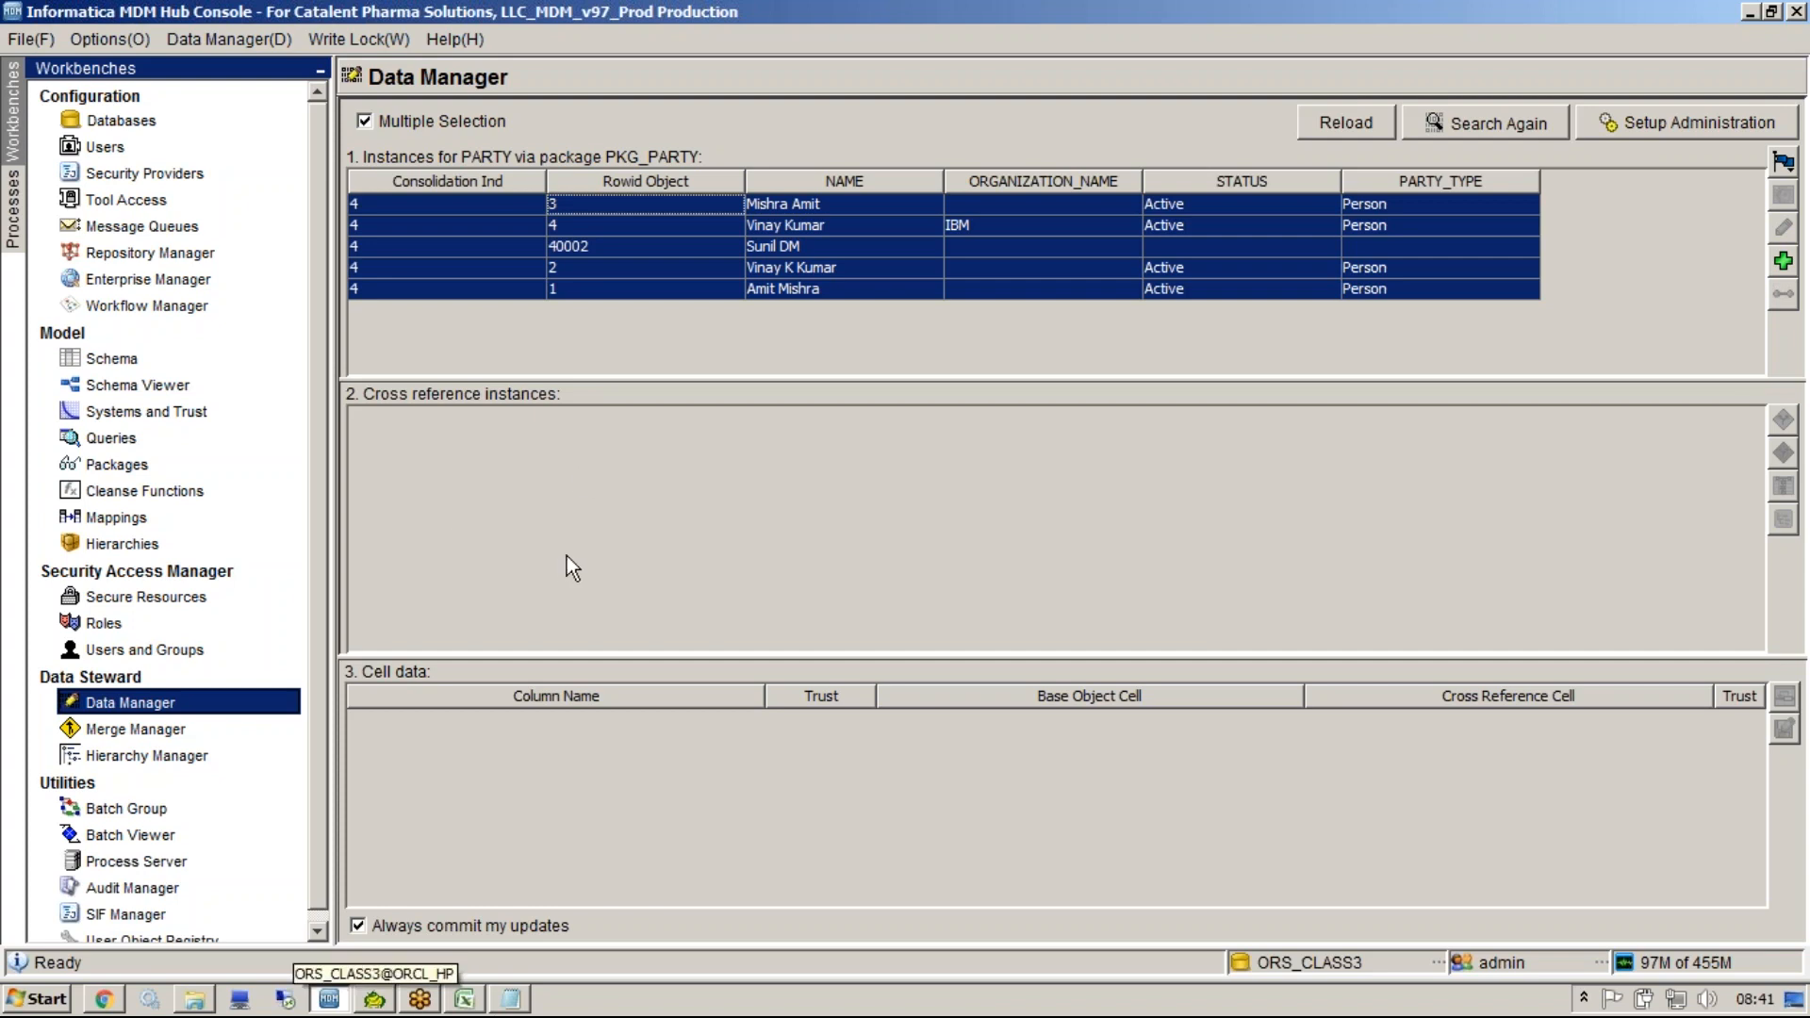
# In Batch Viewer, execute the Match for PARTY batch and refresh the new run's status.
pyautogui.click(130, 834)
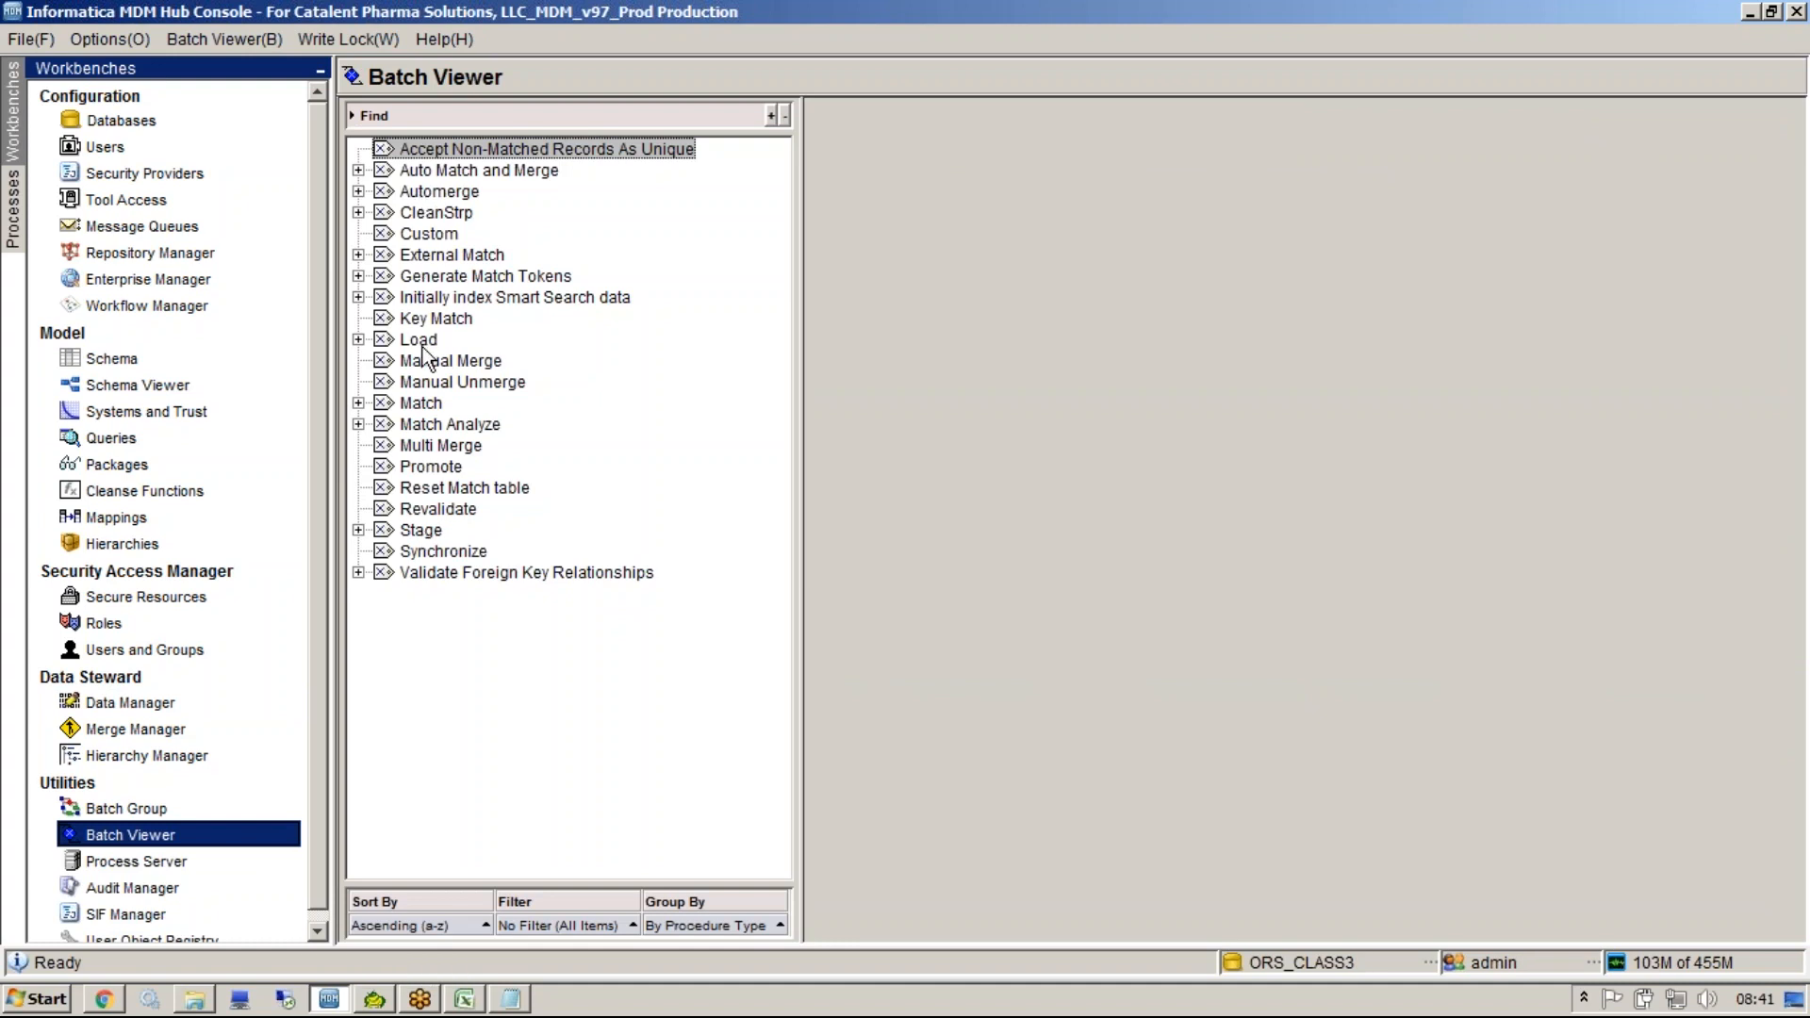
pyautogui.doubleClick(424, 404)
pyautogui.doubleClick(495, 466)
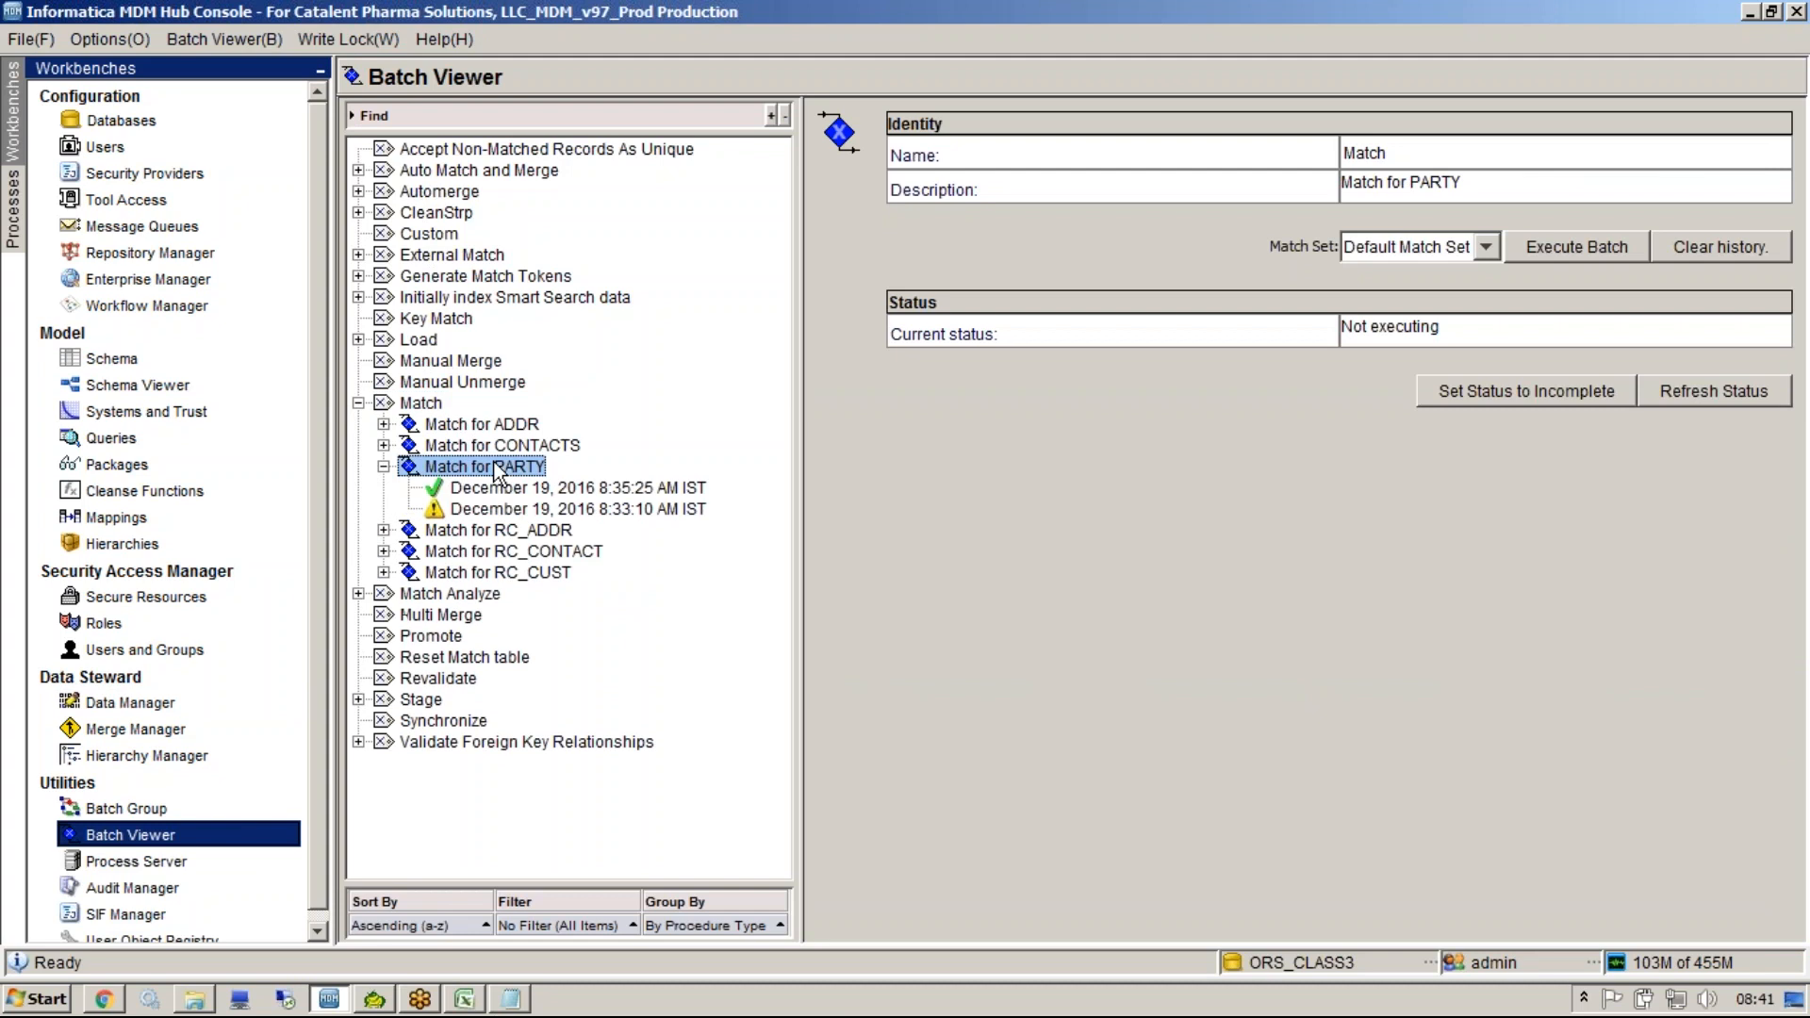
pyautogui.rightClick(496, 469)
pyautogui.click(520, 471)
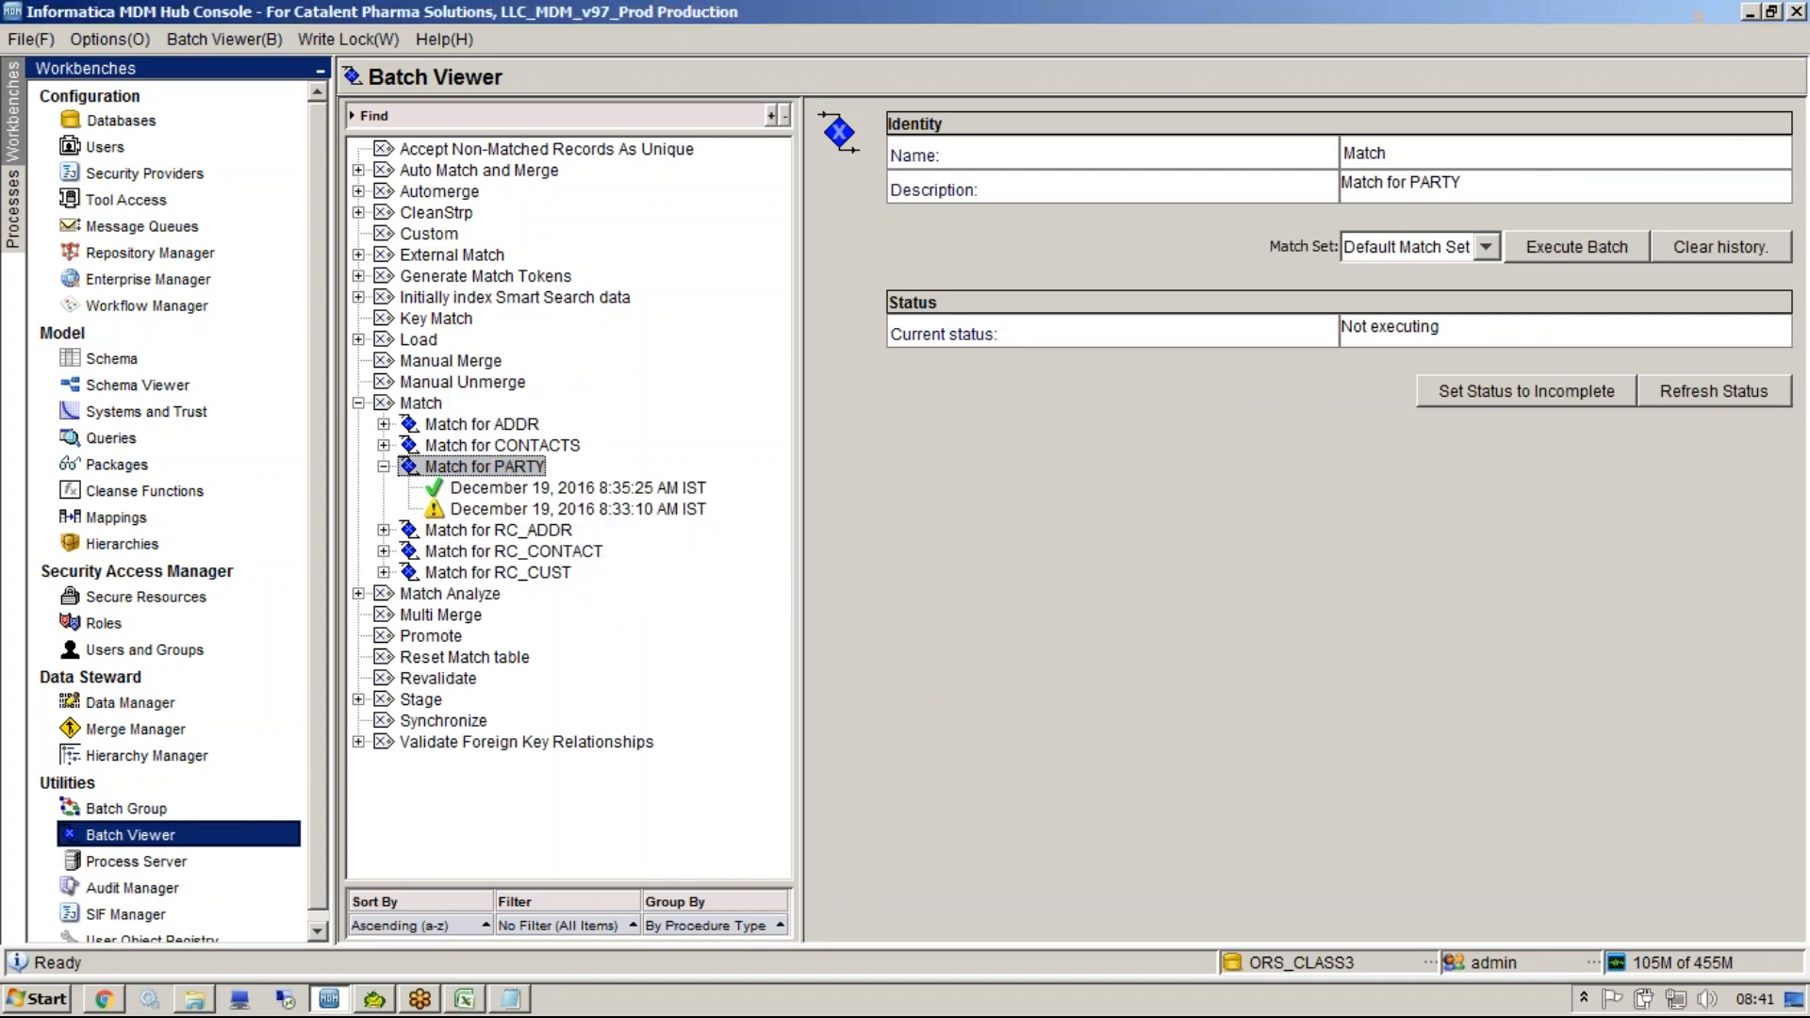
pyautogui.rightClick(614, 404)
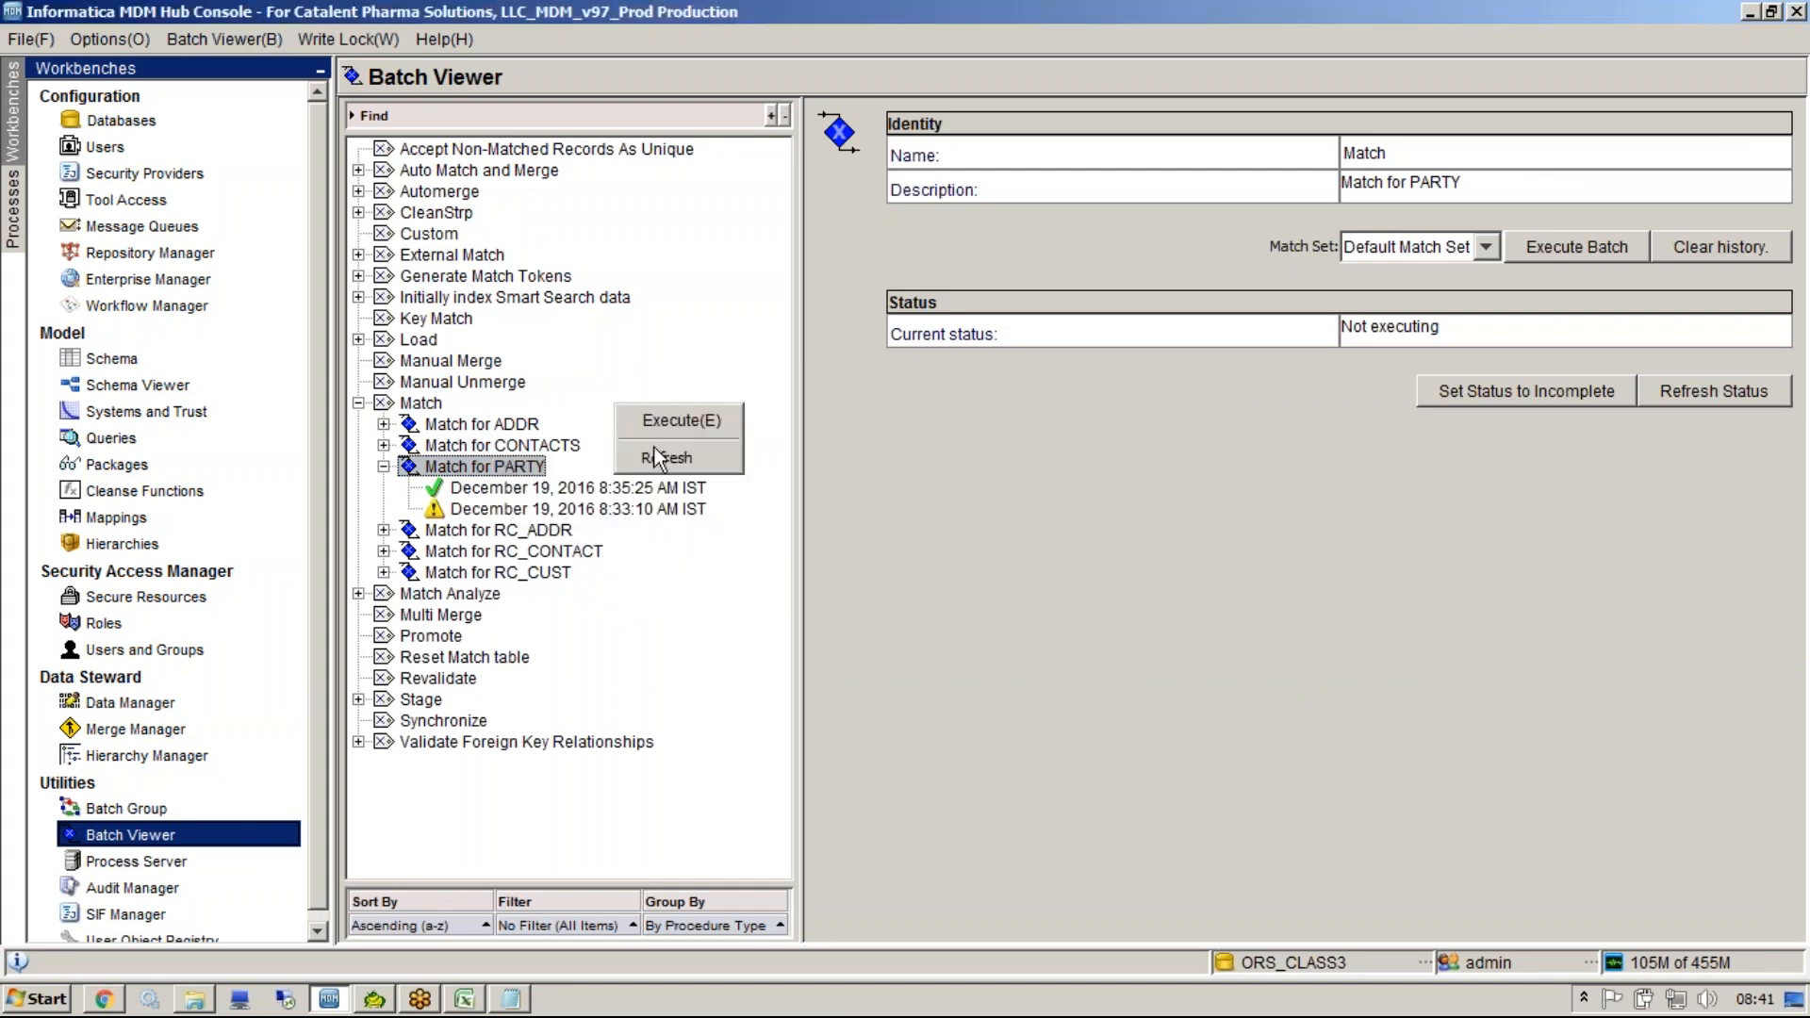
pyautogui.click(652, 459)
pyautogui.click(603, 488)
pyautogui.rightClick(641, 387)
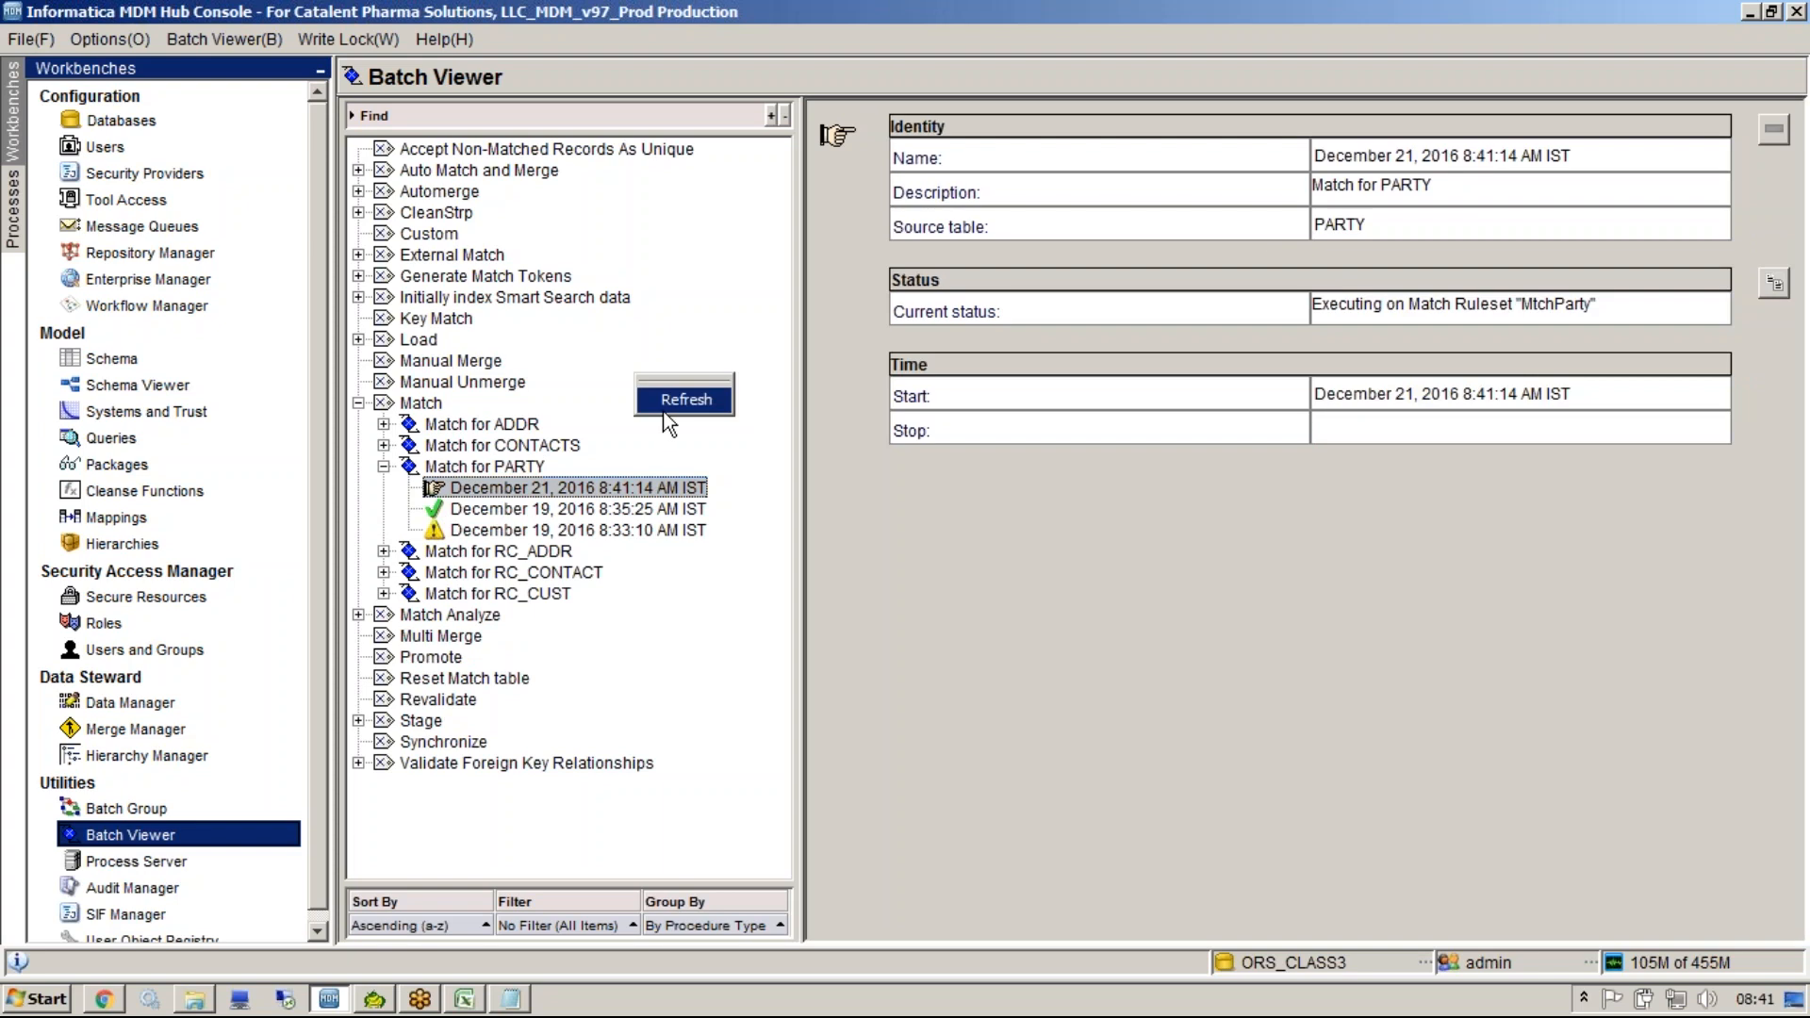
pyautogui.click(671, 399)
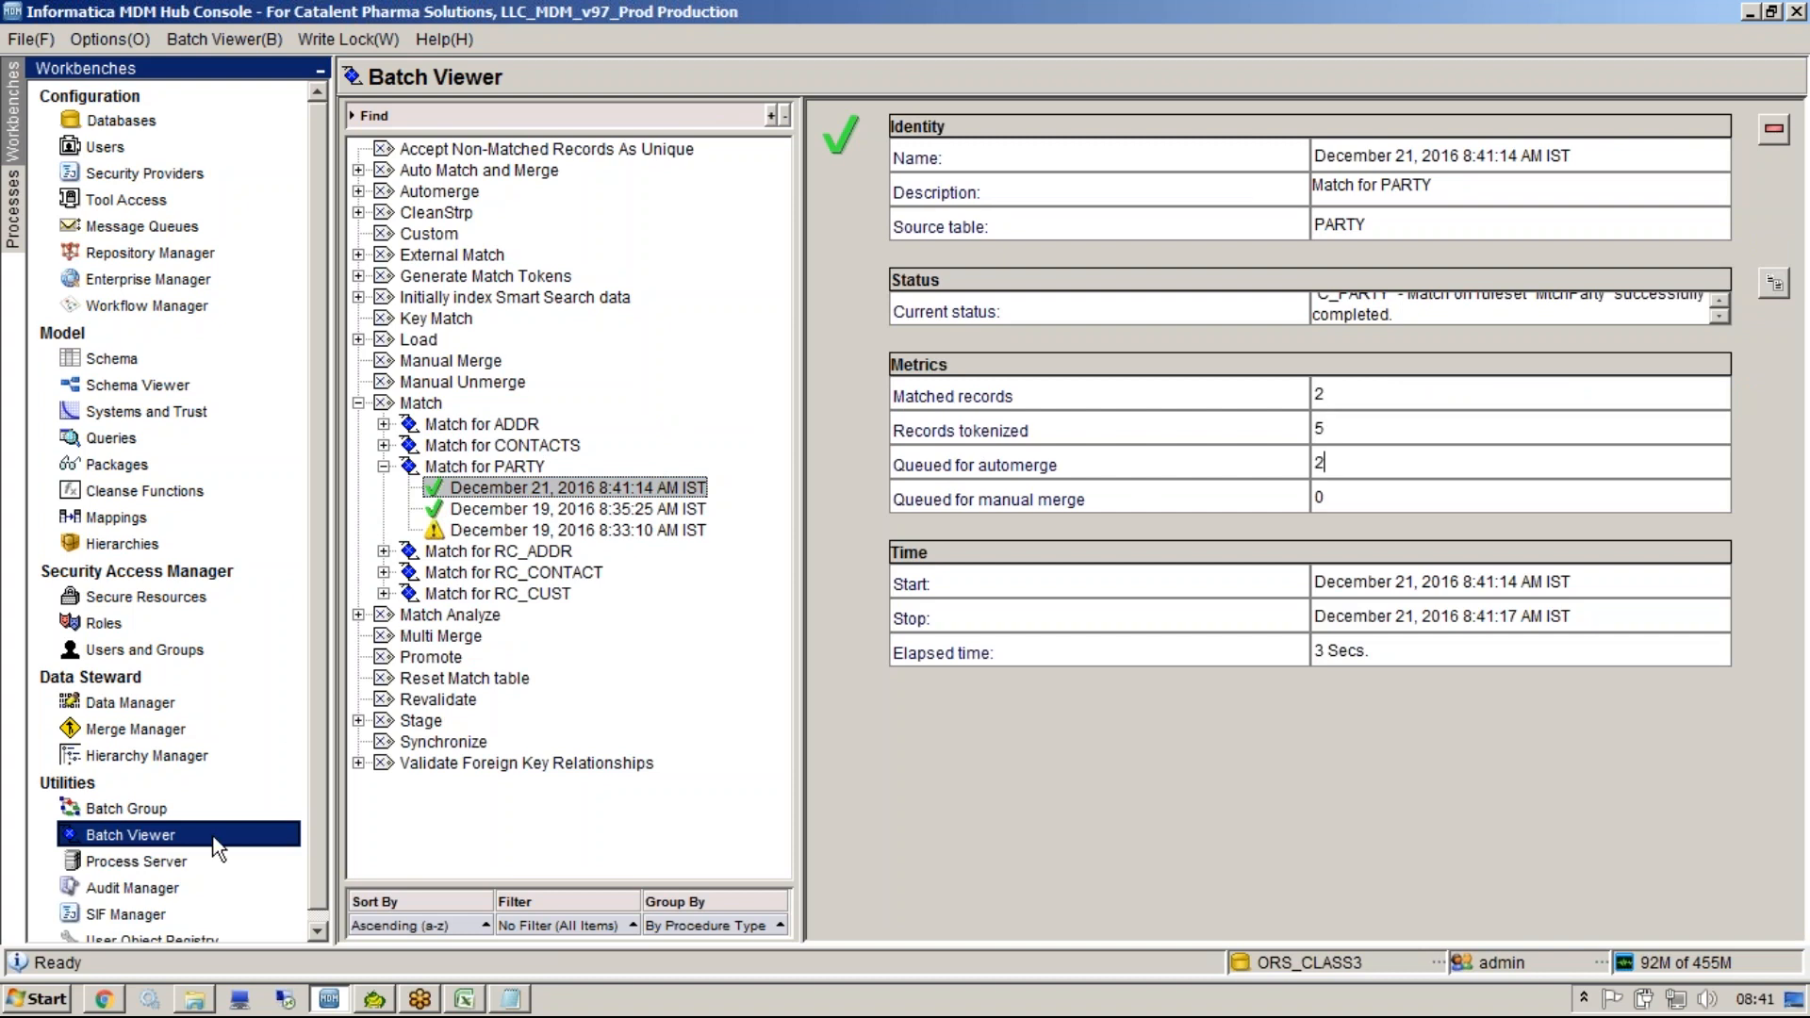
# Check the C_PARTY_MTCH table's data rows in Toad for Oracle.
pyautogui.click(377, 1001)
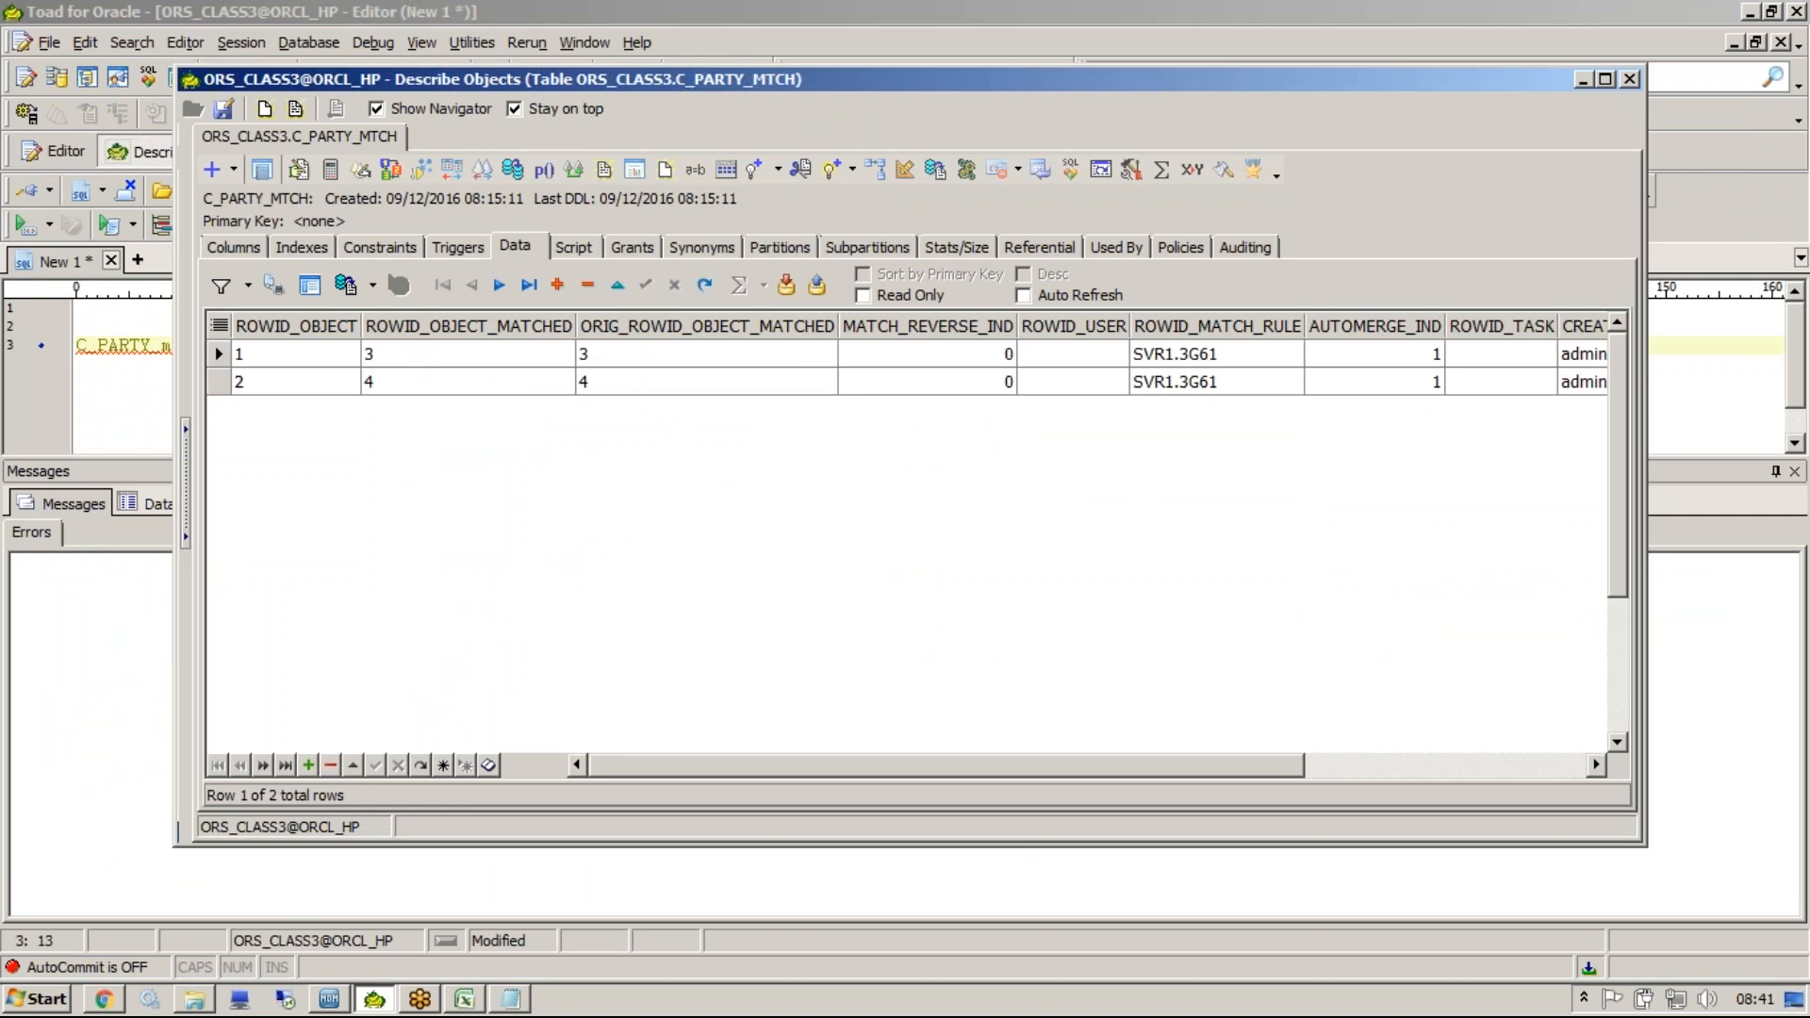
pyautogui.click(330, 999)
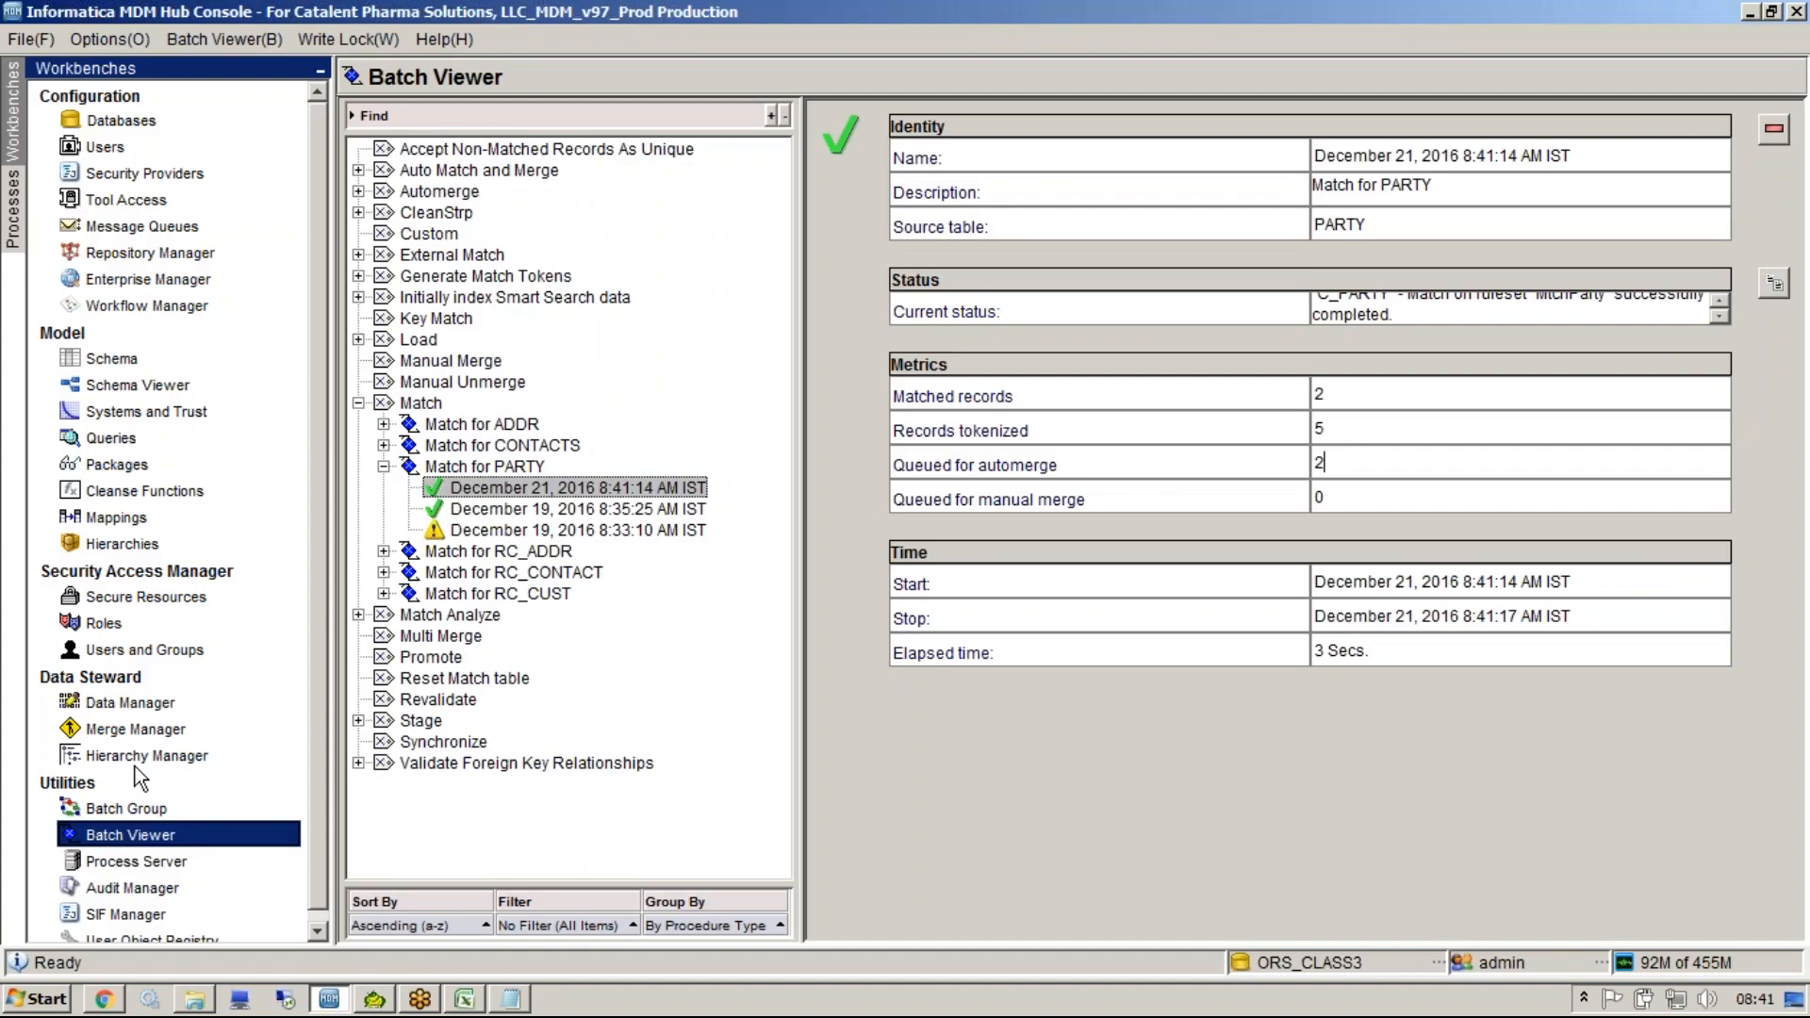
pyautogui.click(136, 728)
pyautogui.click(692, 286)
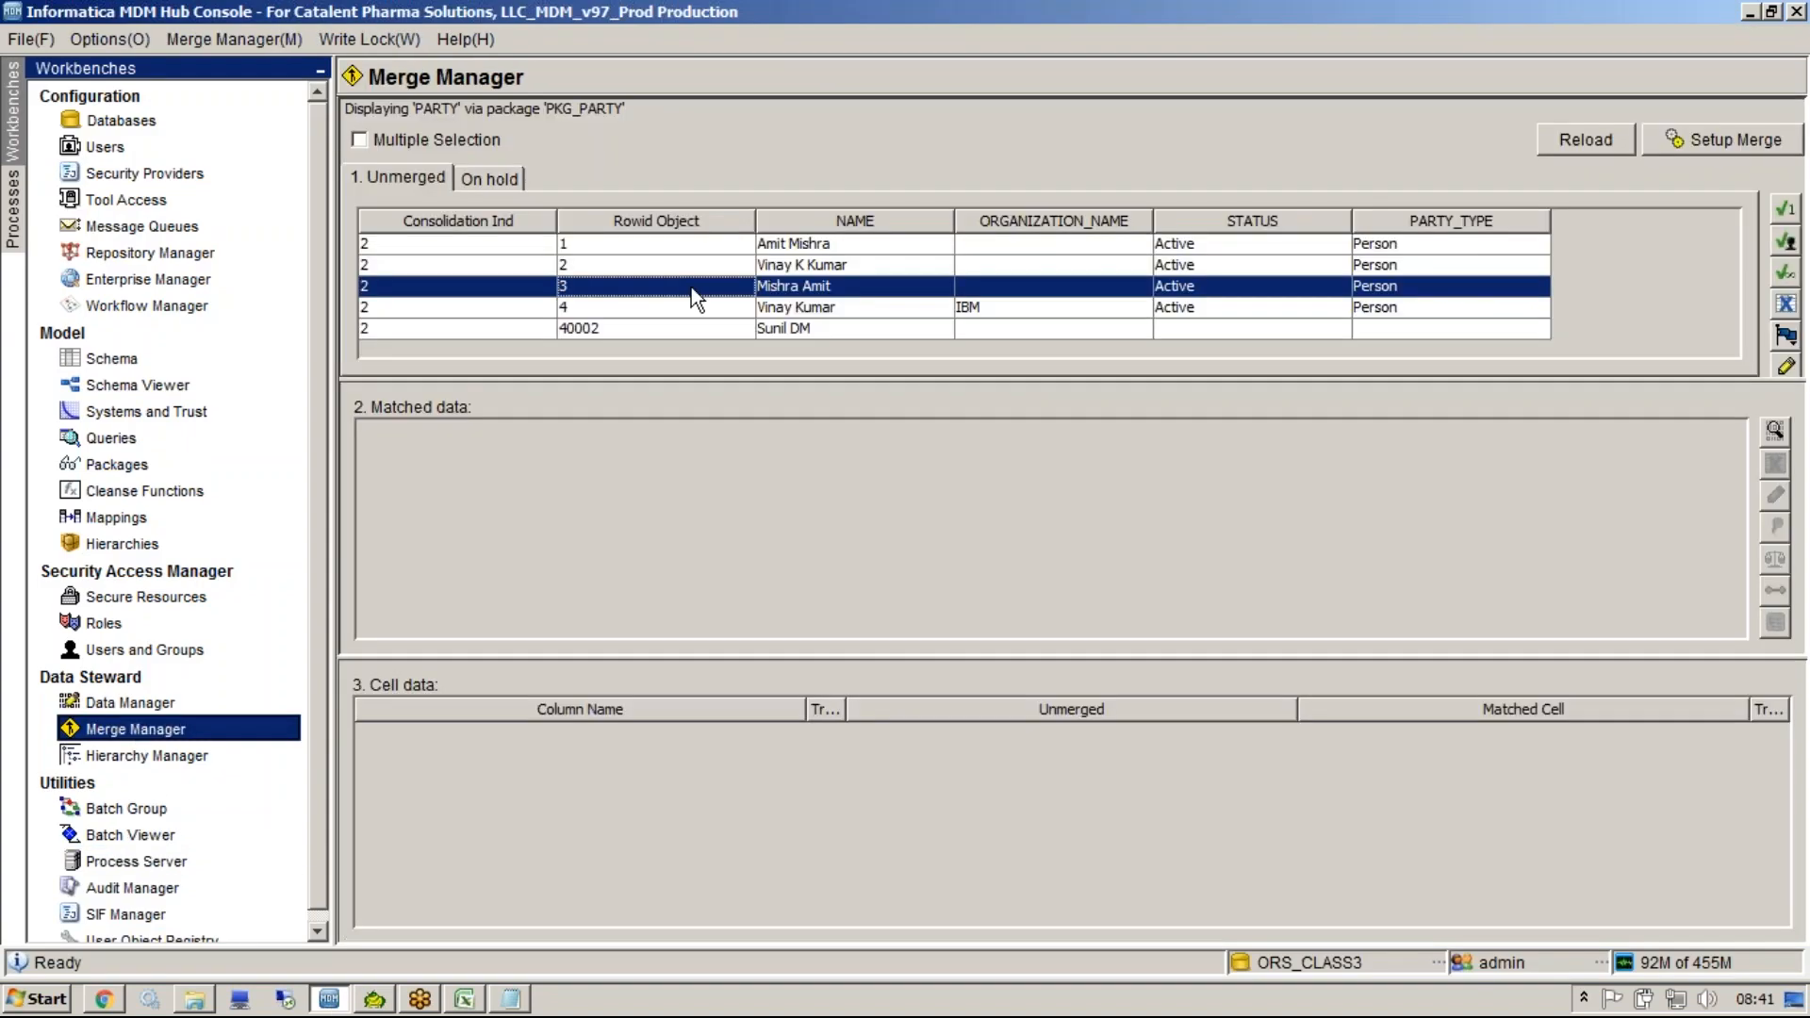
pyautogui.click(1723, 139)
pyautogui.click(1420, 812)
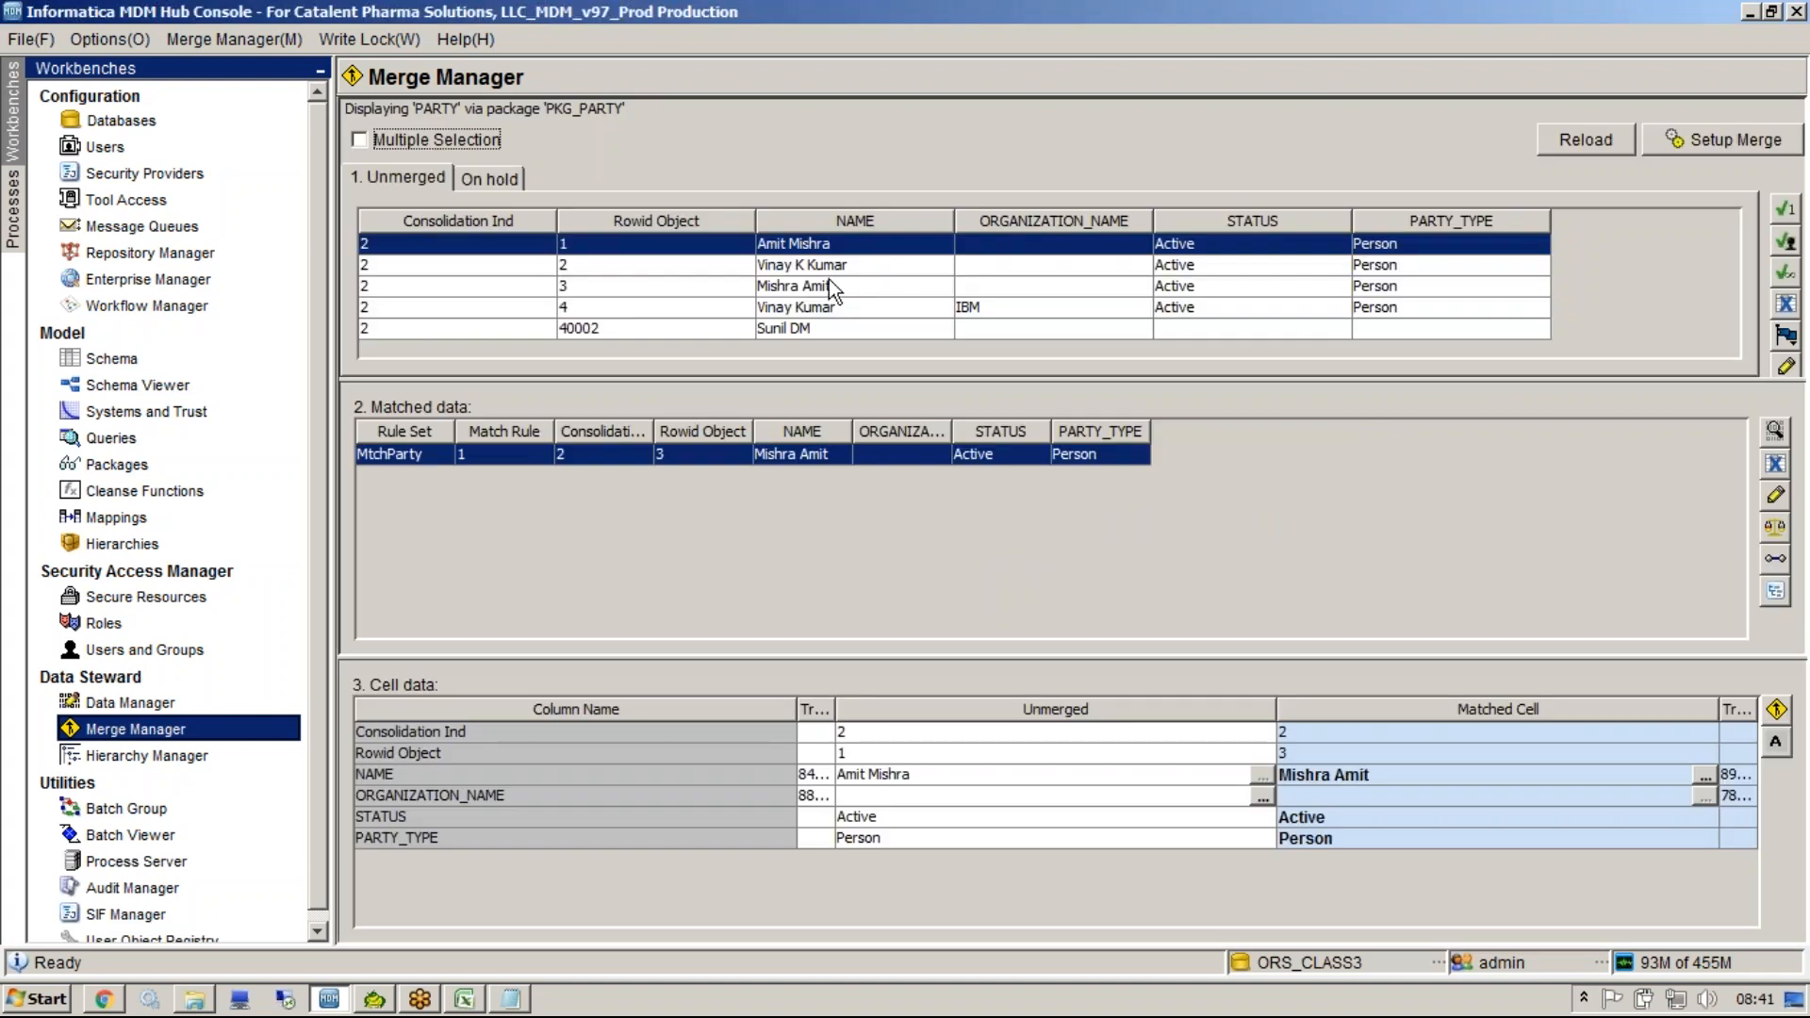
pyautogui.click(612, 246)
pyautogui.click(671, 456)
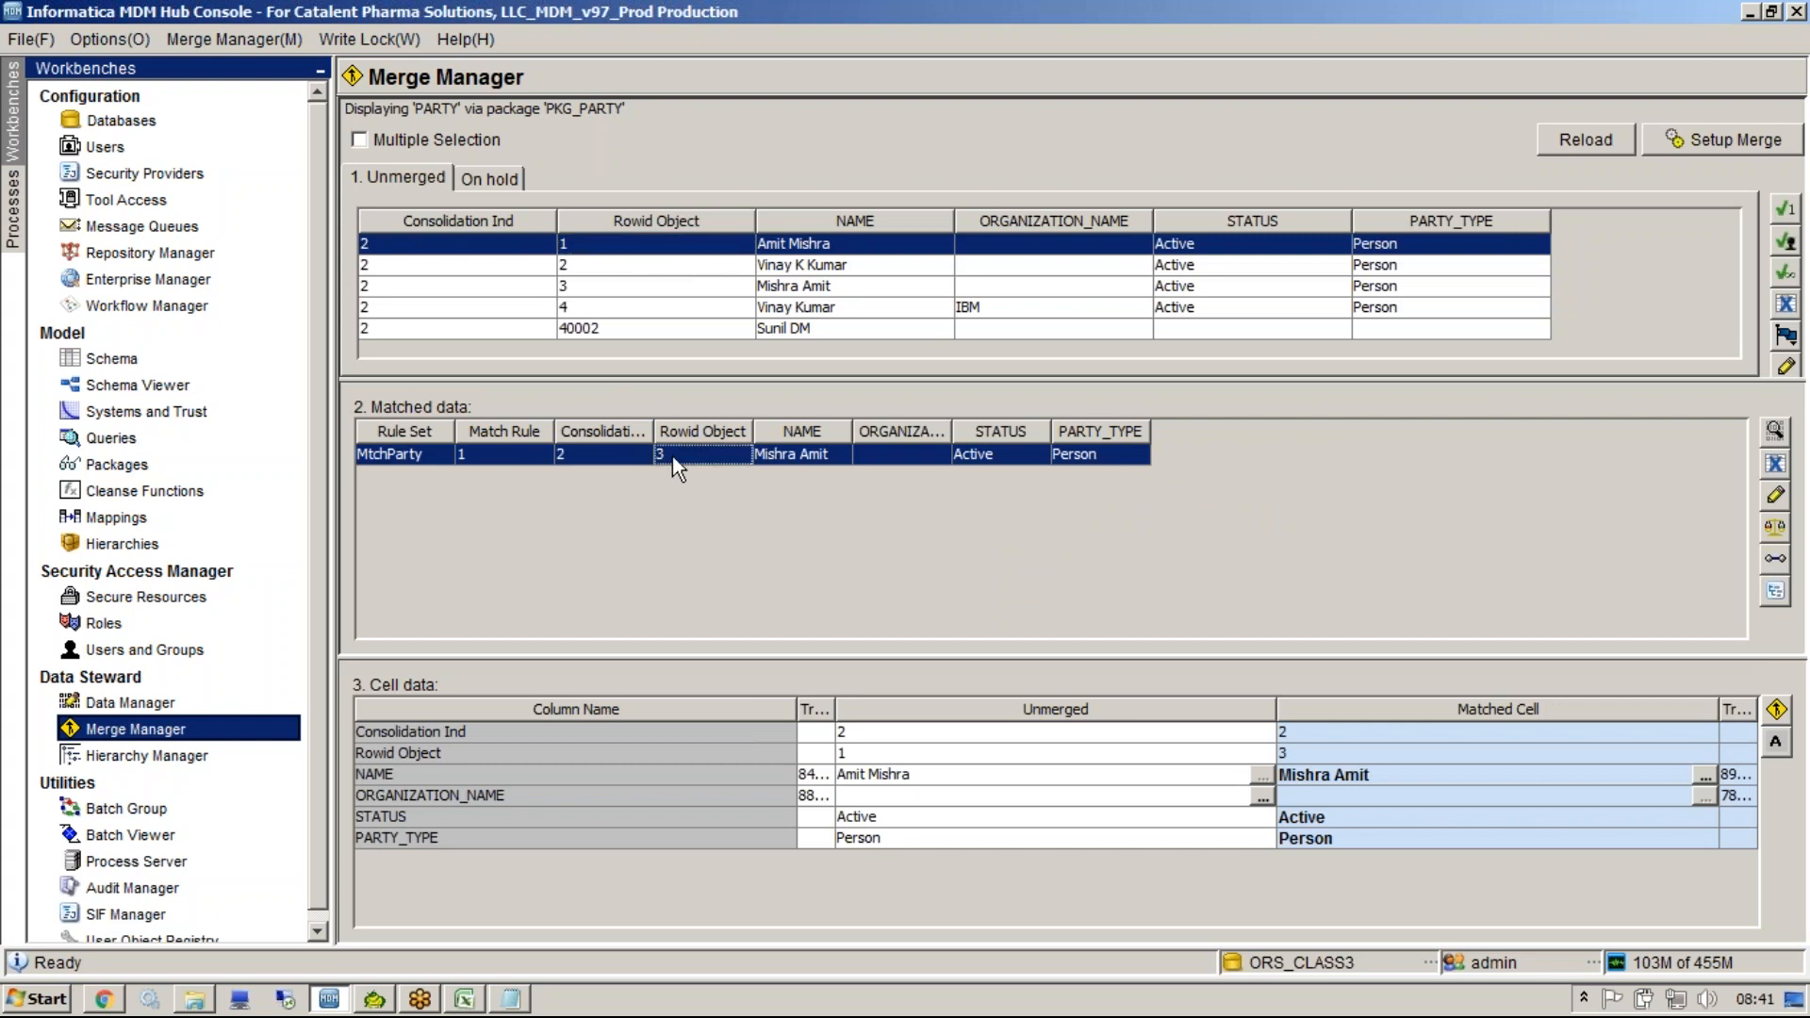
pyautogui.click(418, 1000)
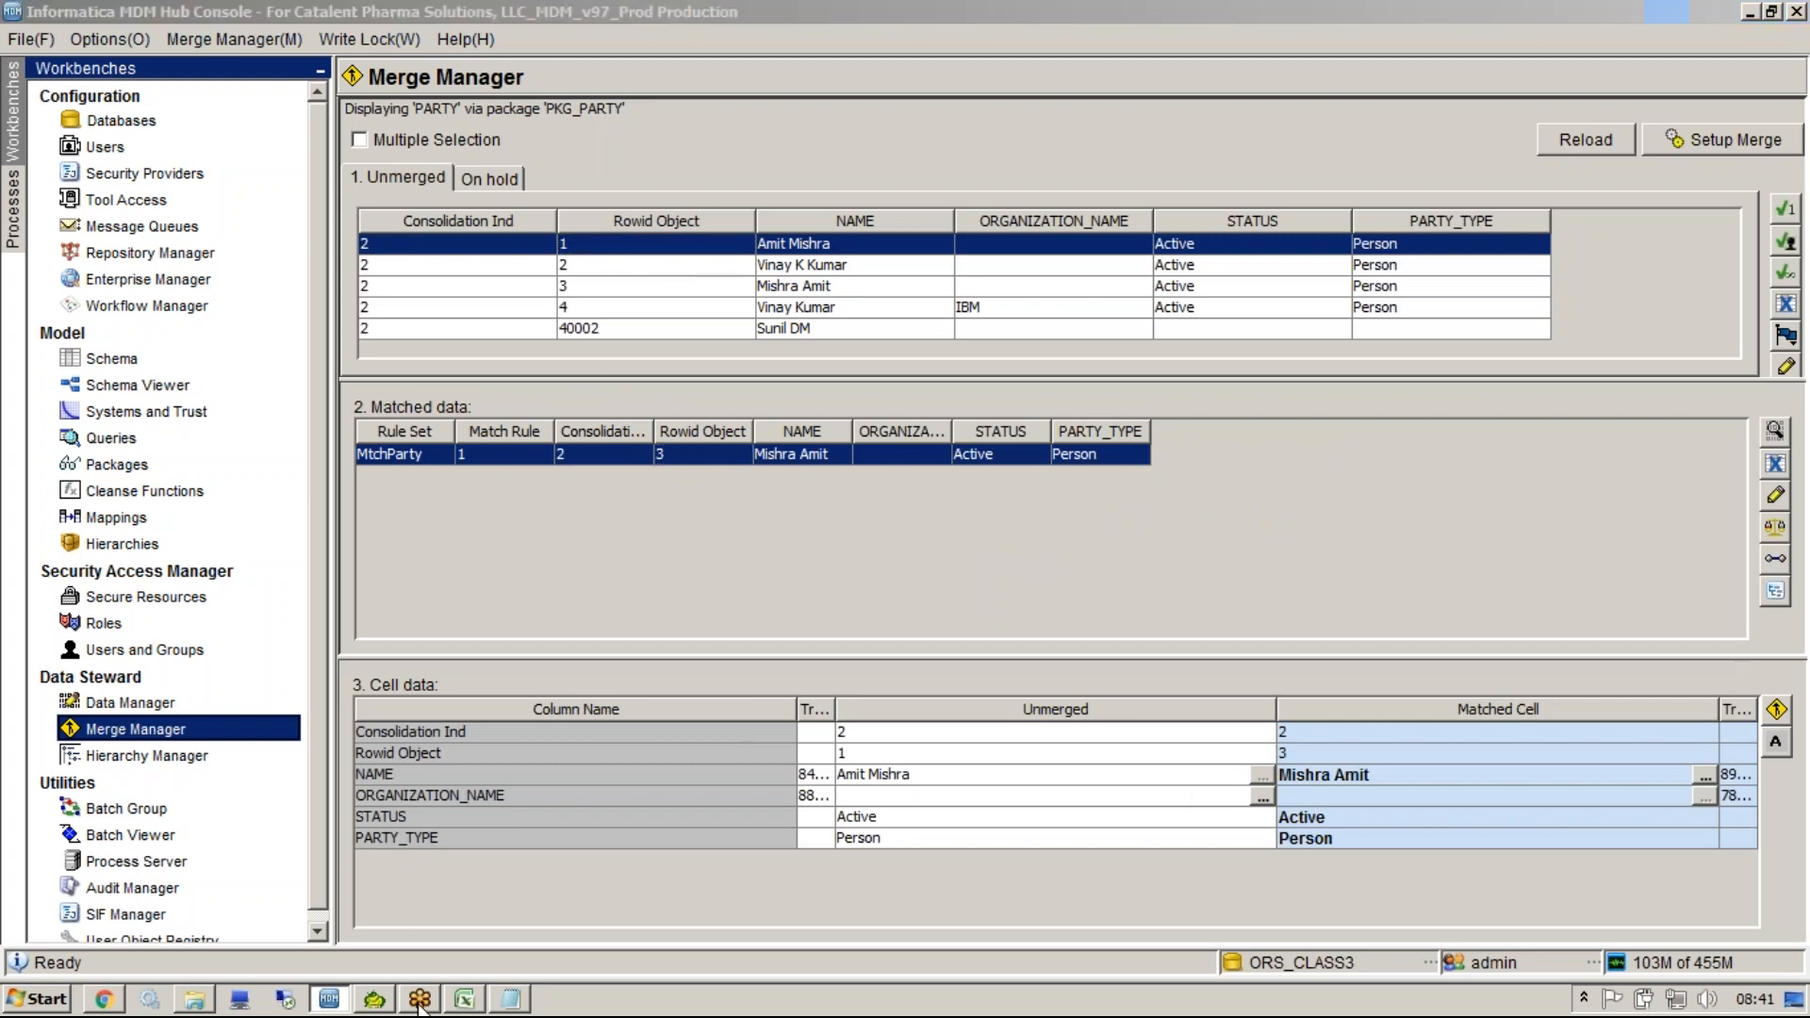
pyautogui.click(624, 306)
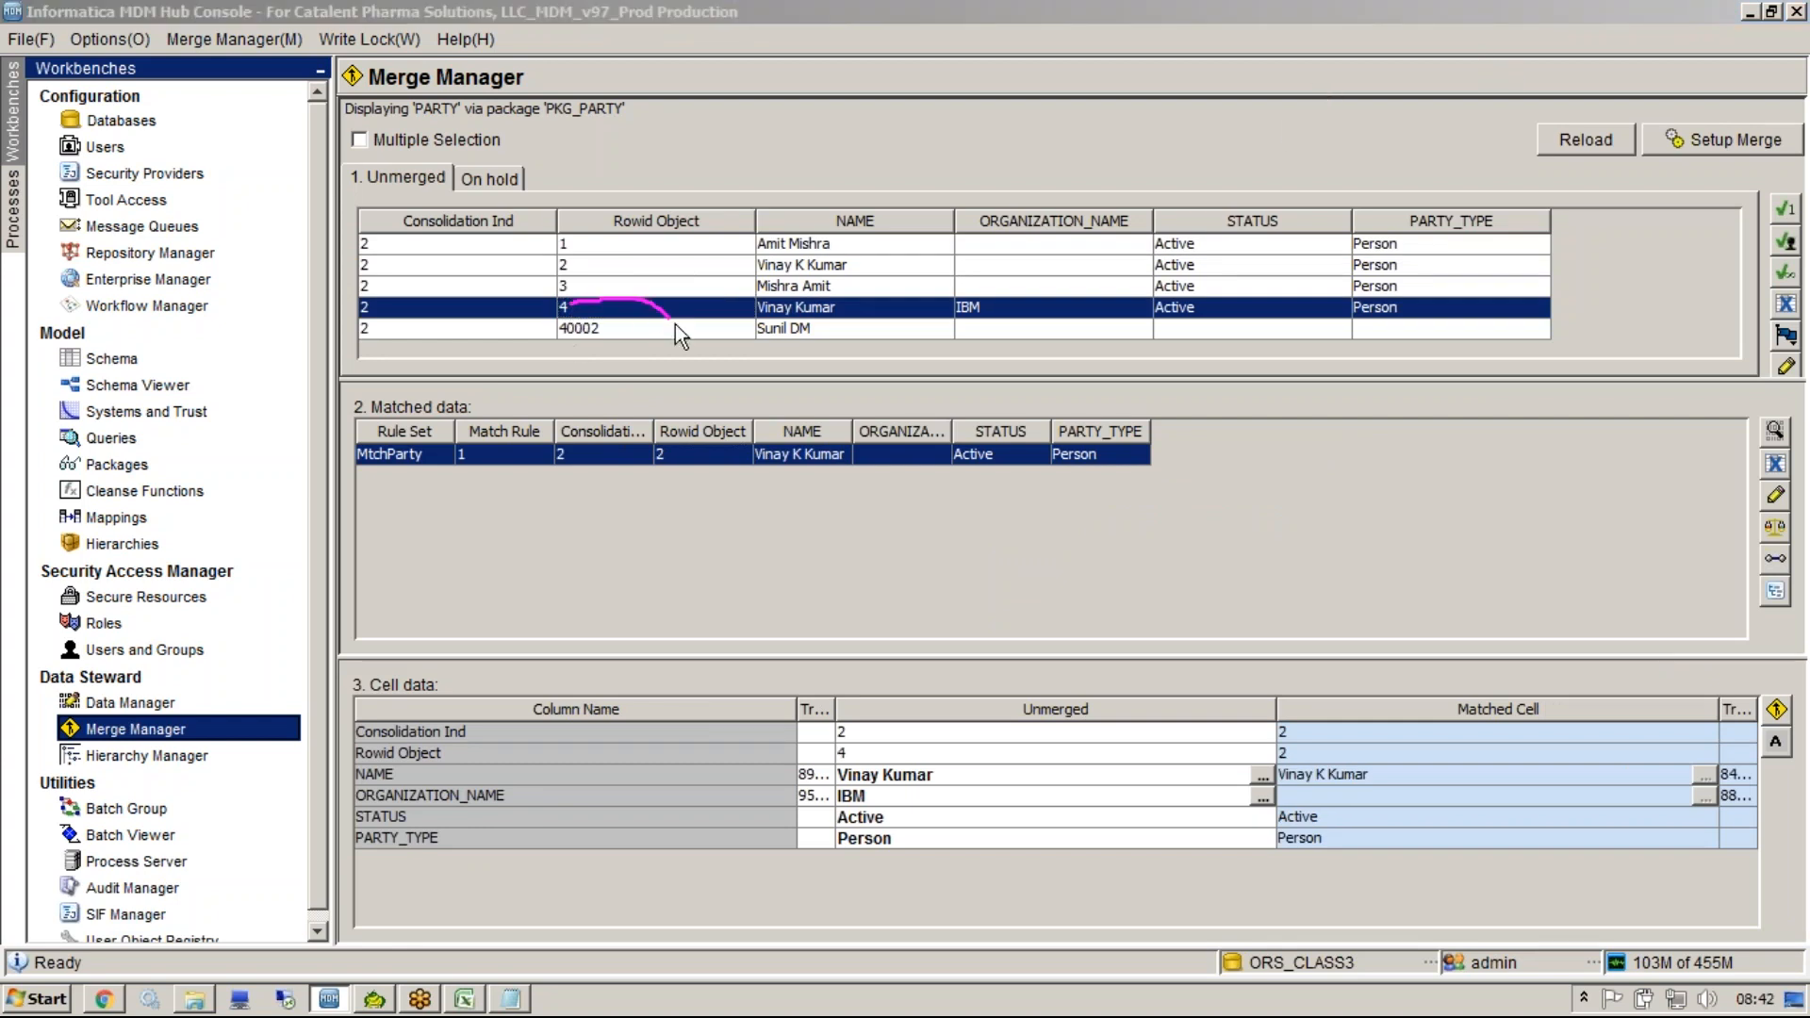
pyautogui.moveTo(684, 341); pyautogui.dragTo(675, 439)
pyautogui.moveTo(798, 701); pyautogui.dragTo(674, 712)
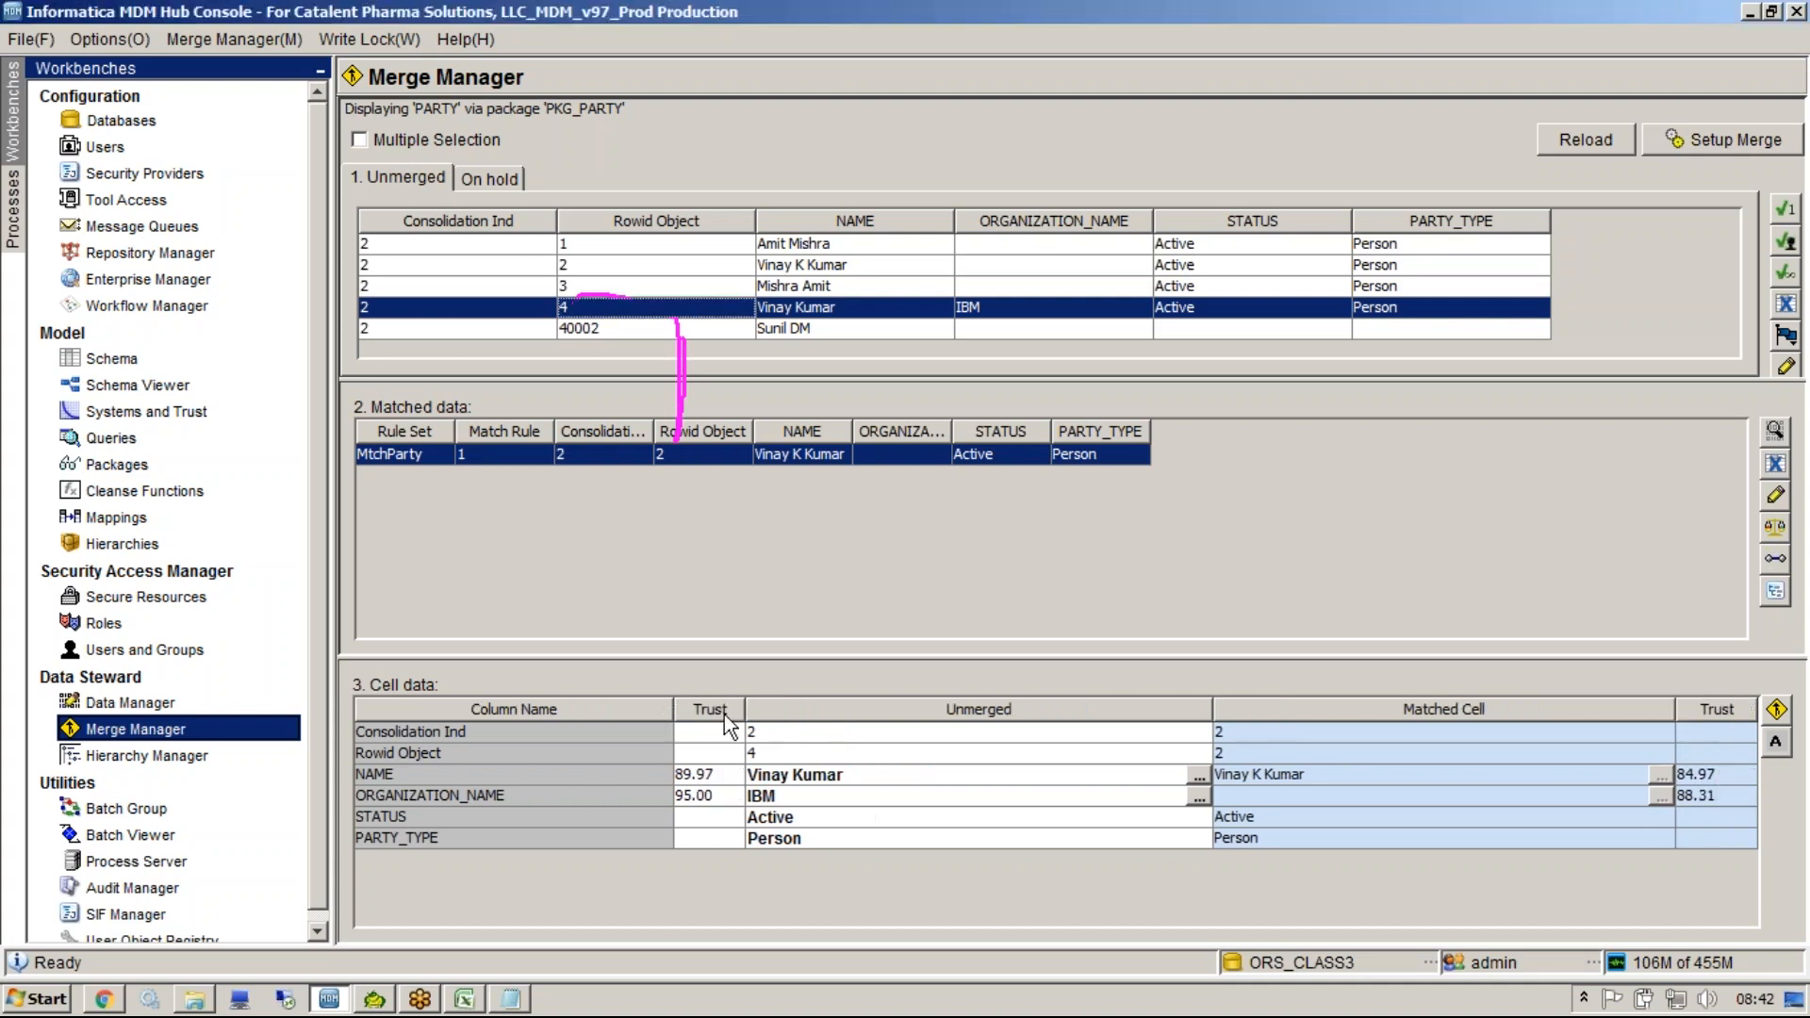
pyautogui.click(1332, 93)
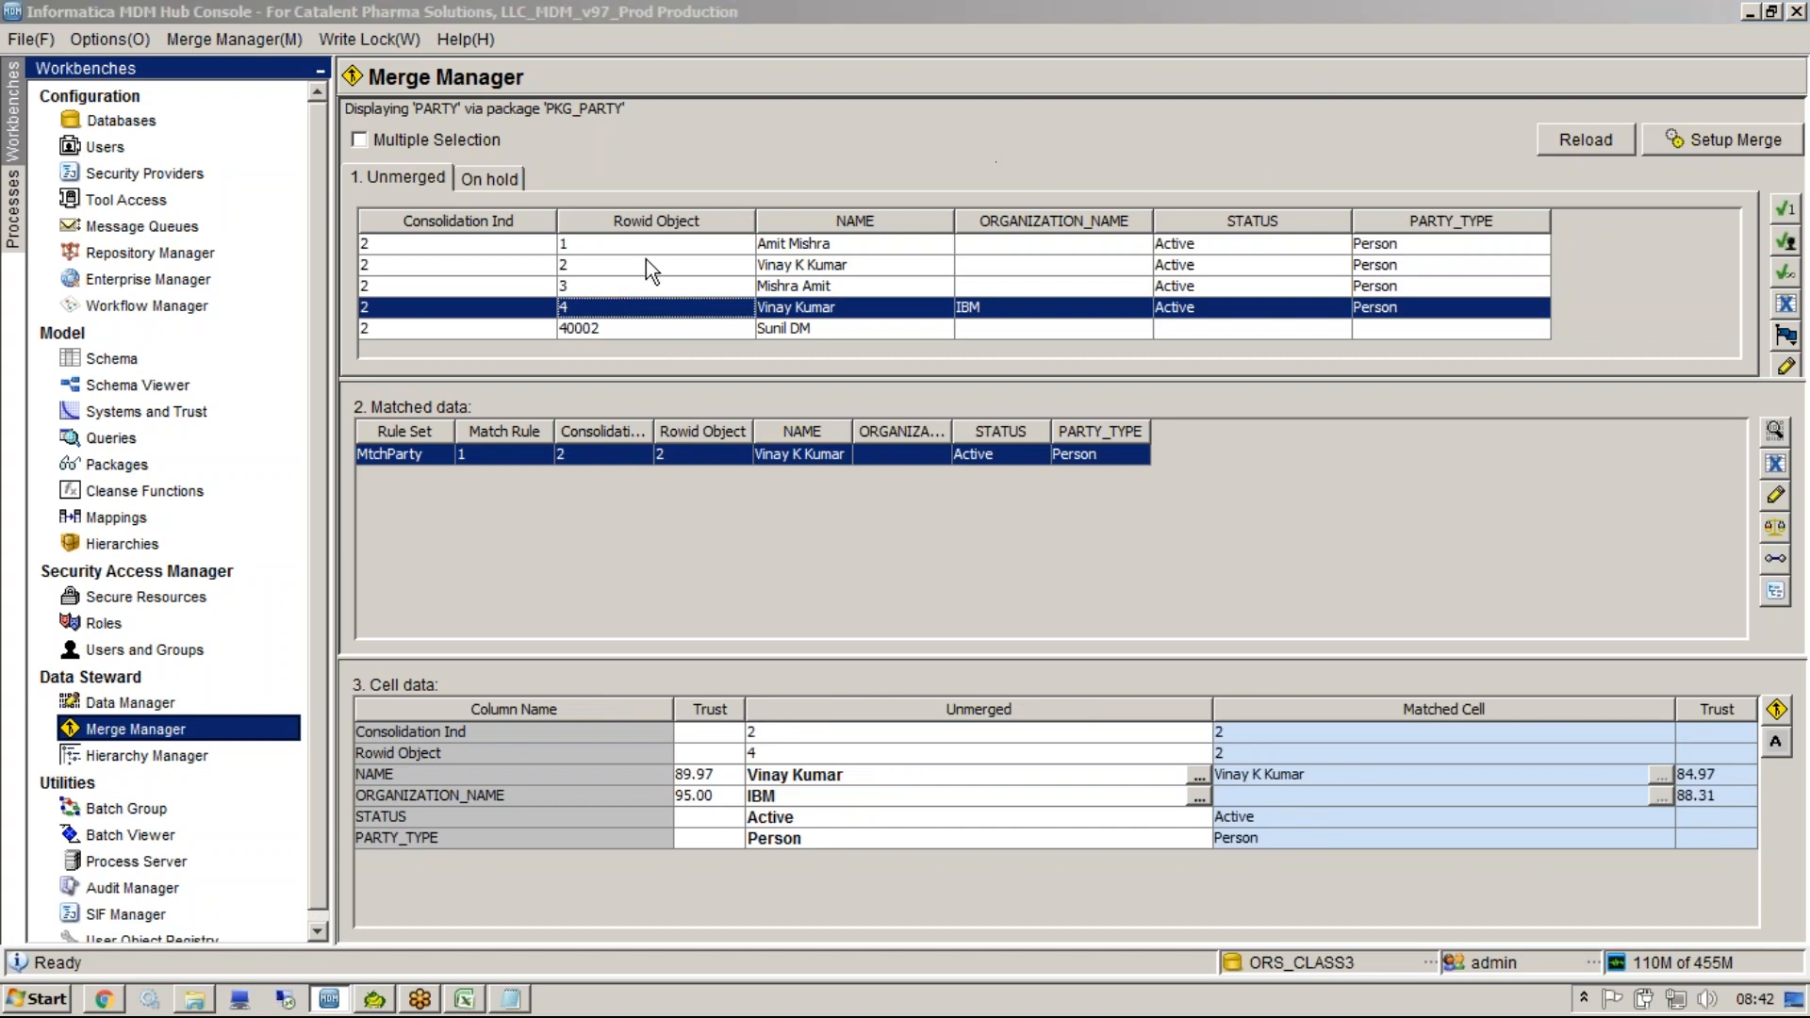
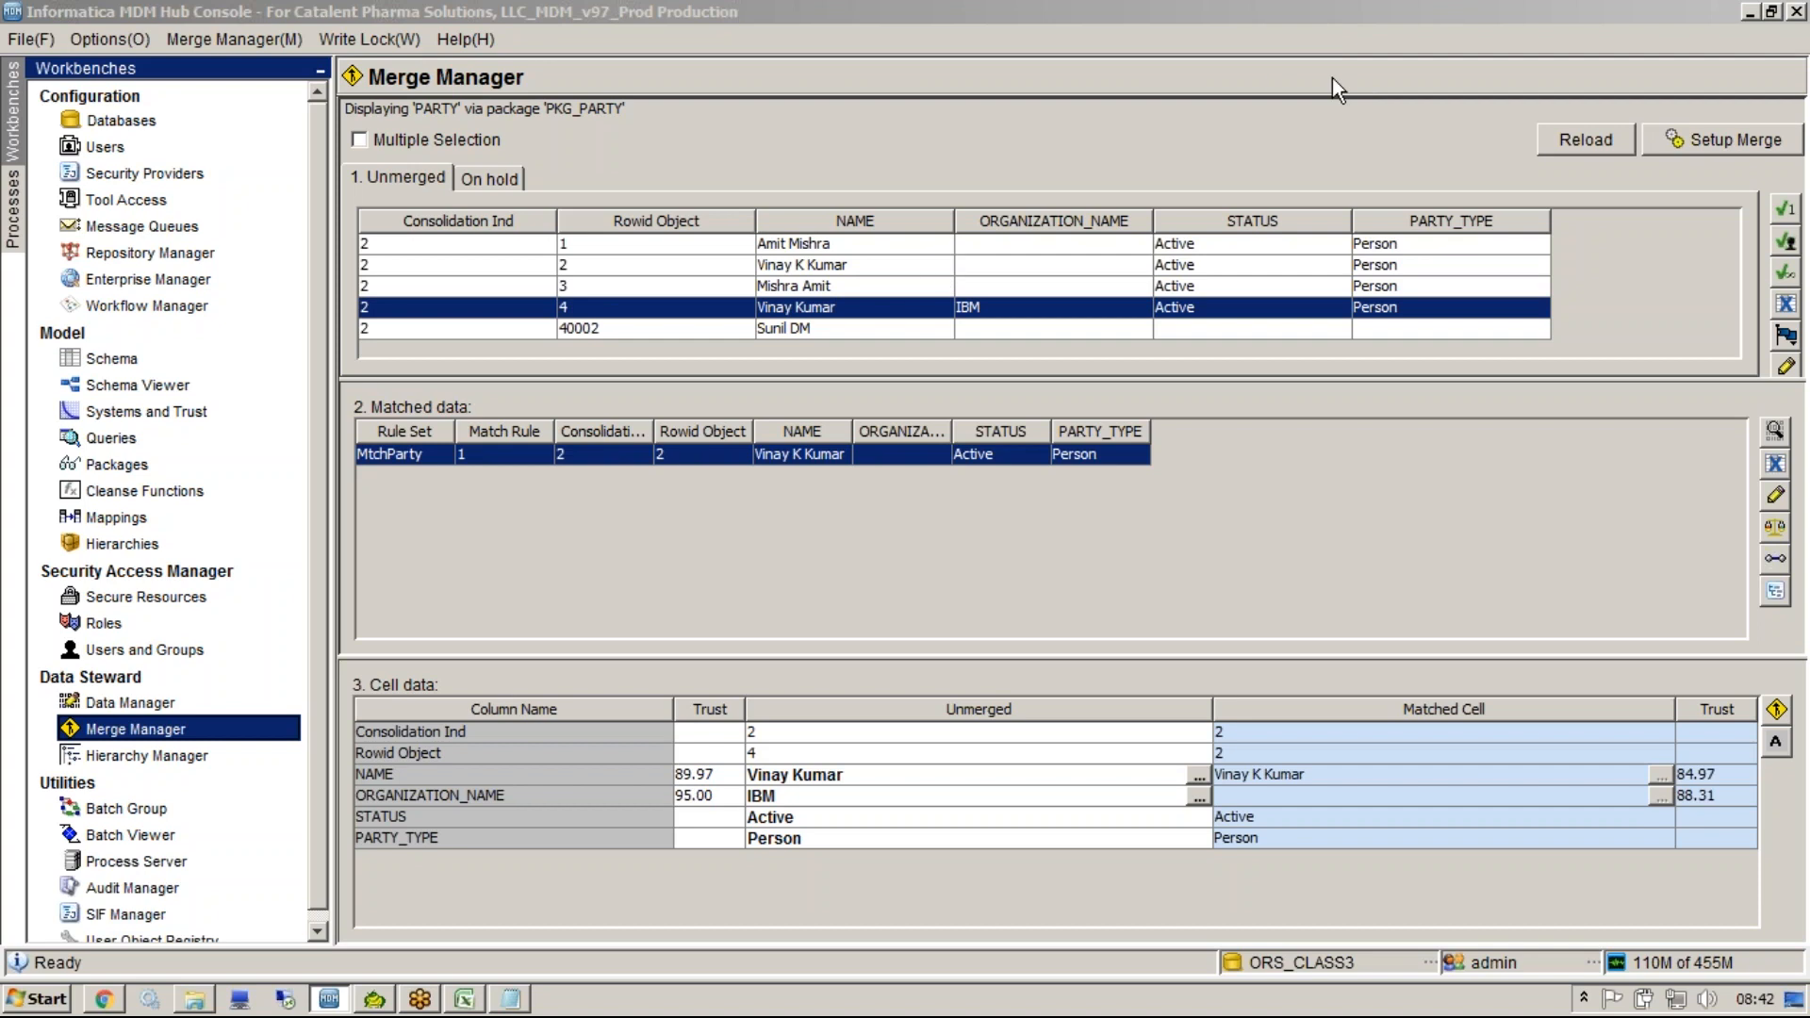
pyautogui.moveTo(894, 306); pyautogui.dragTo(915, 737)
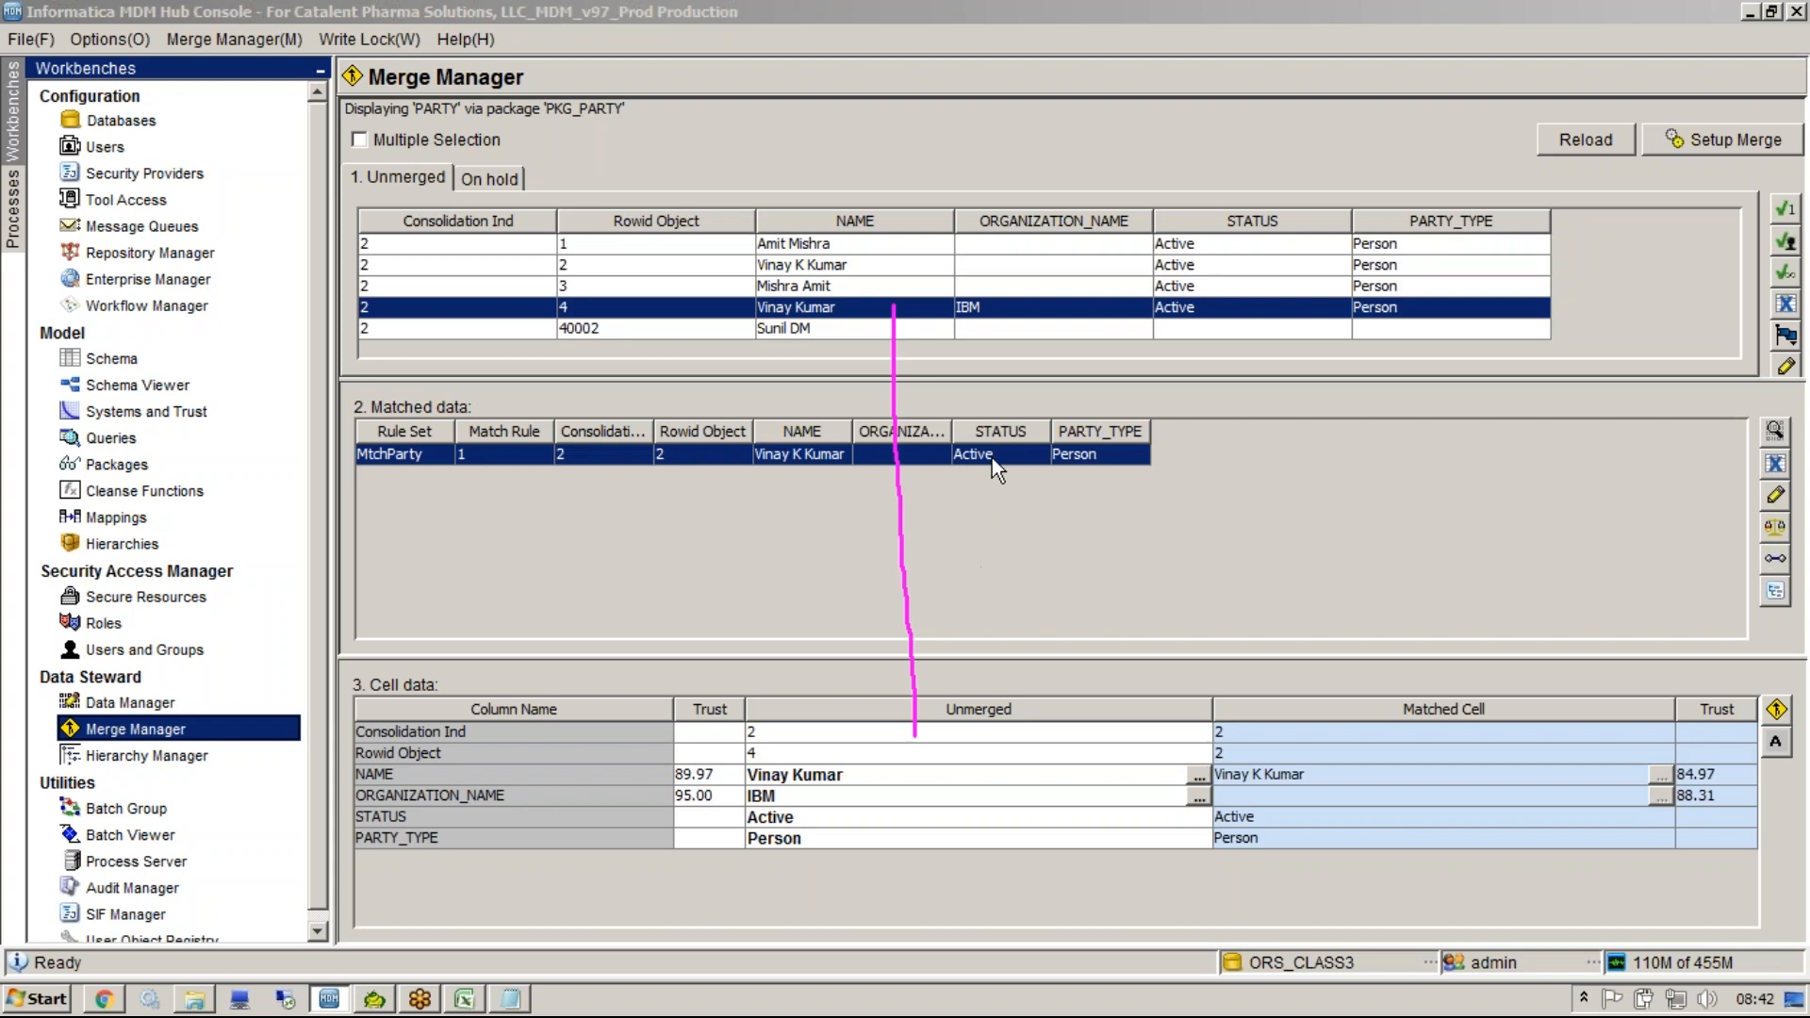
pyautogui.moveTo(1350, 669)
pyautogui.mouseDown()
pyautogui.moveTo(1377, 702)
pyautogui.moveTo(1417, 674)
pyautogui.mouseUp()
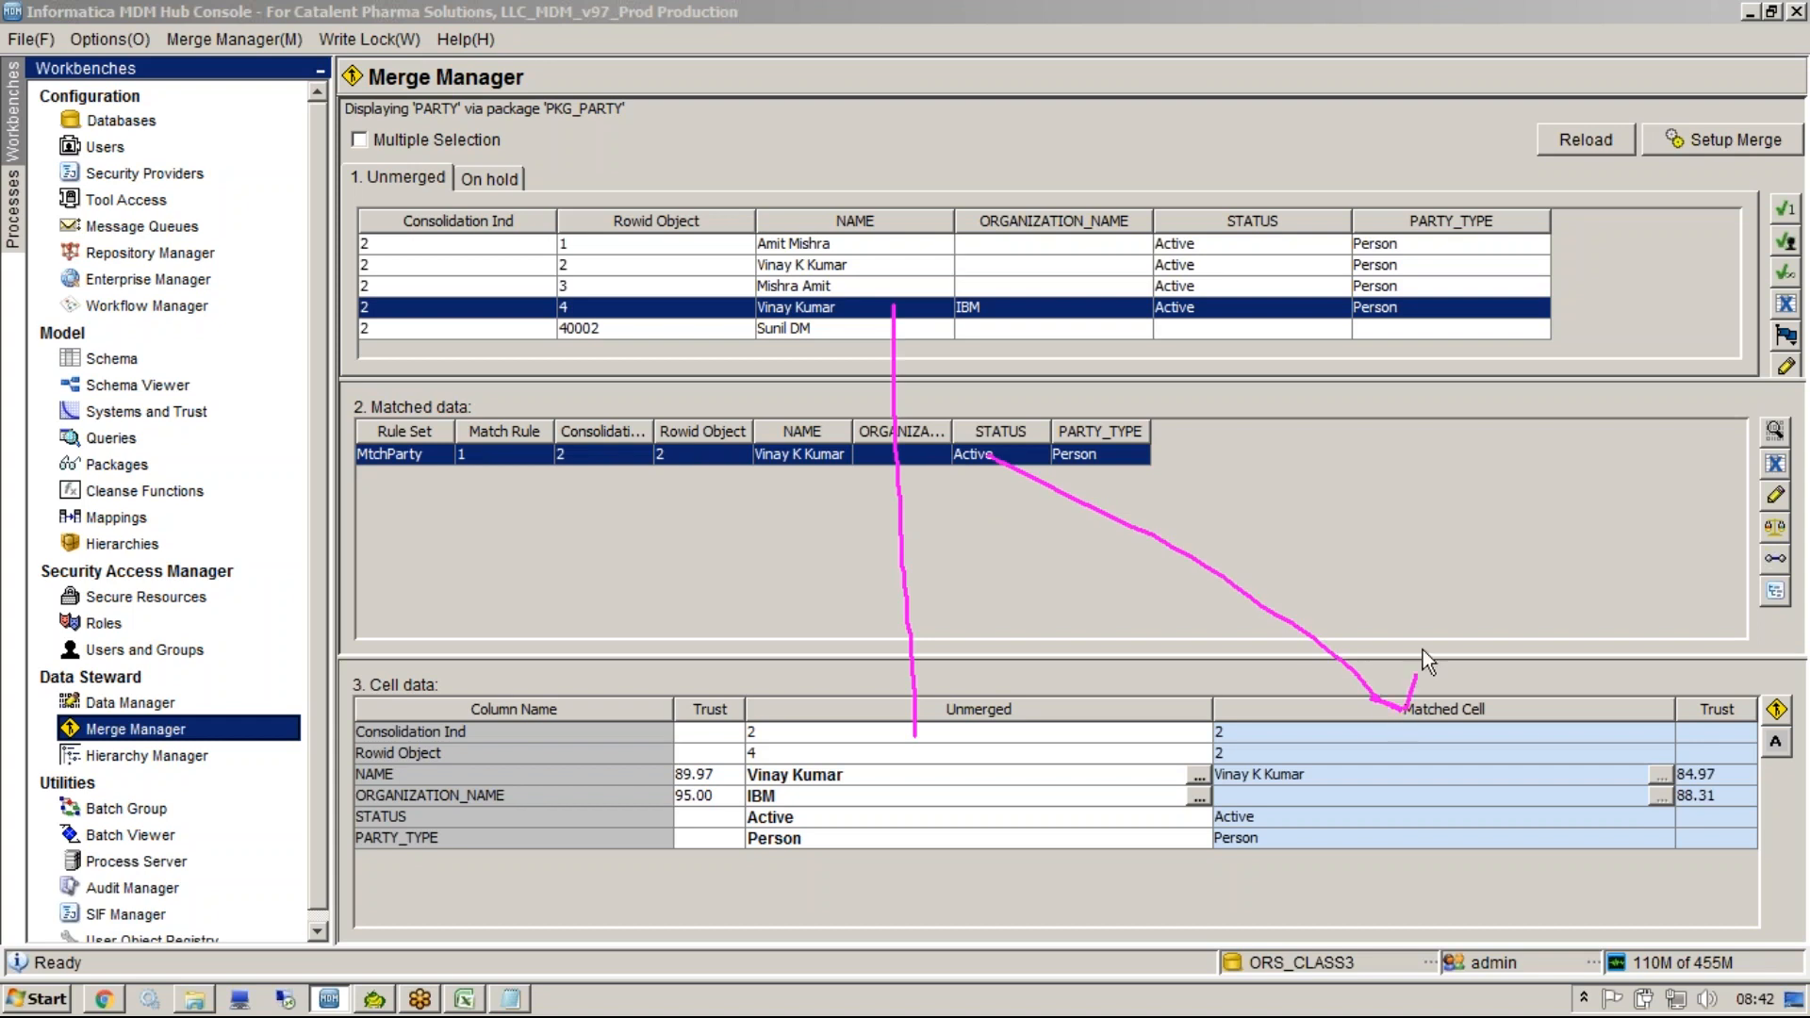
pyautogui.press('Escape')
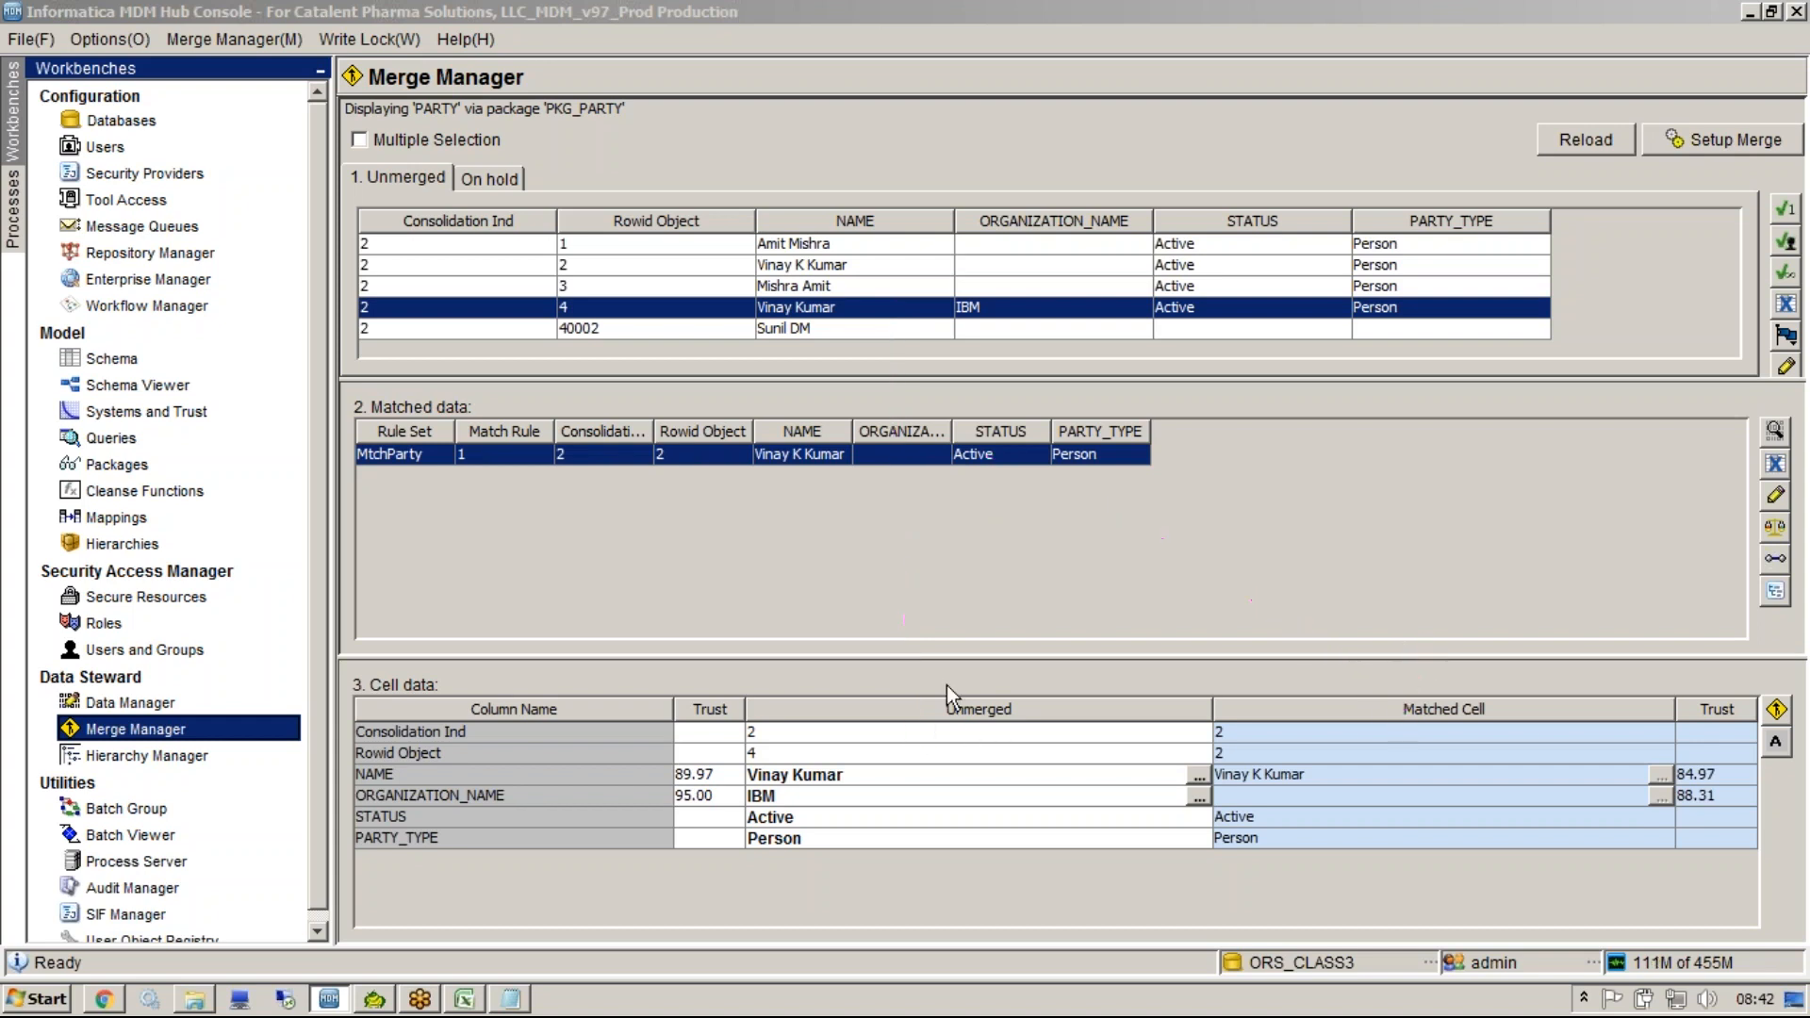
pyautogui.moveTo(813, 306); pyautogui.dragTo(819, 794)
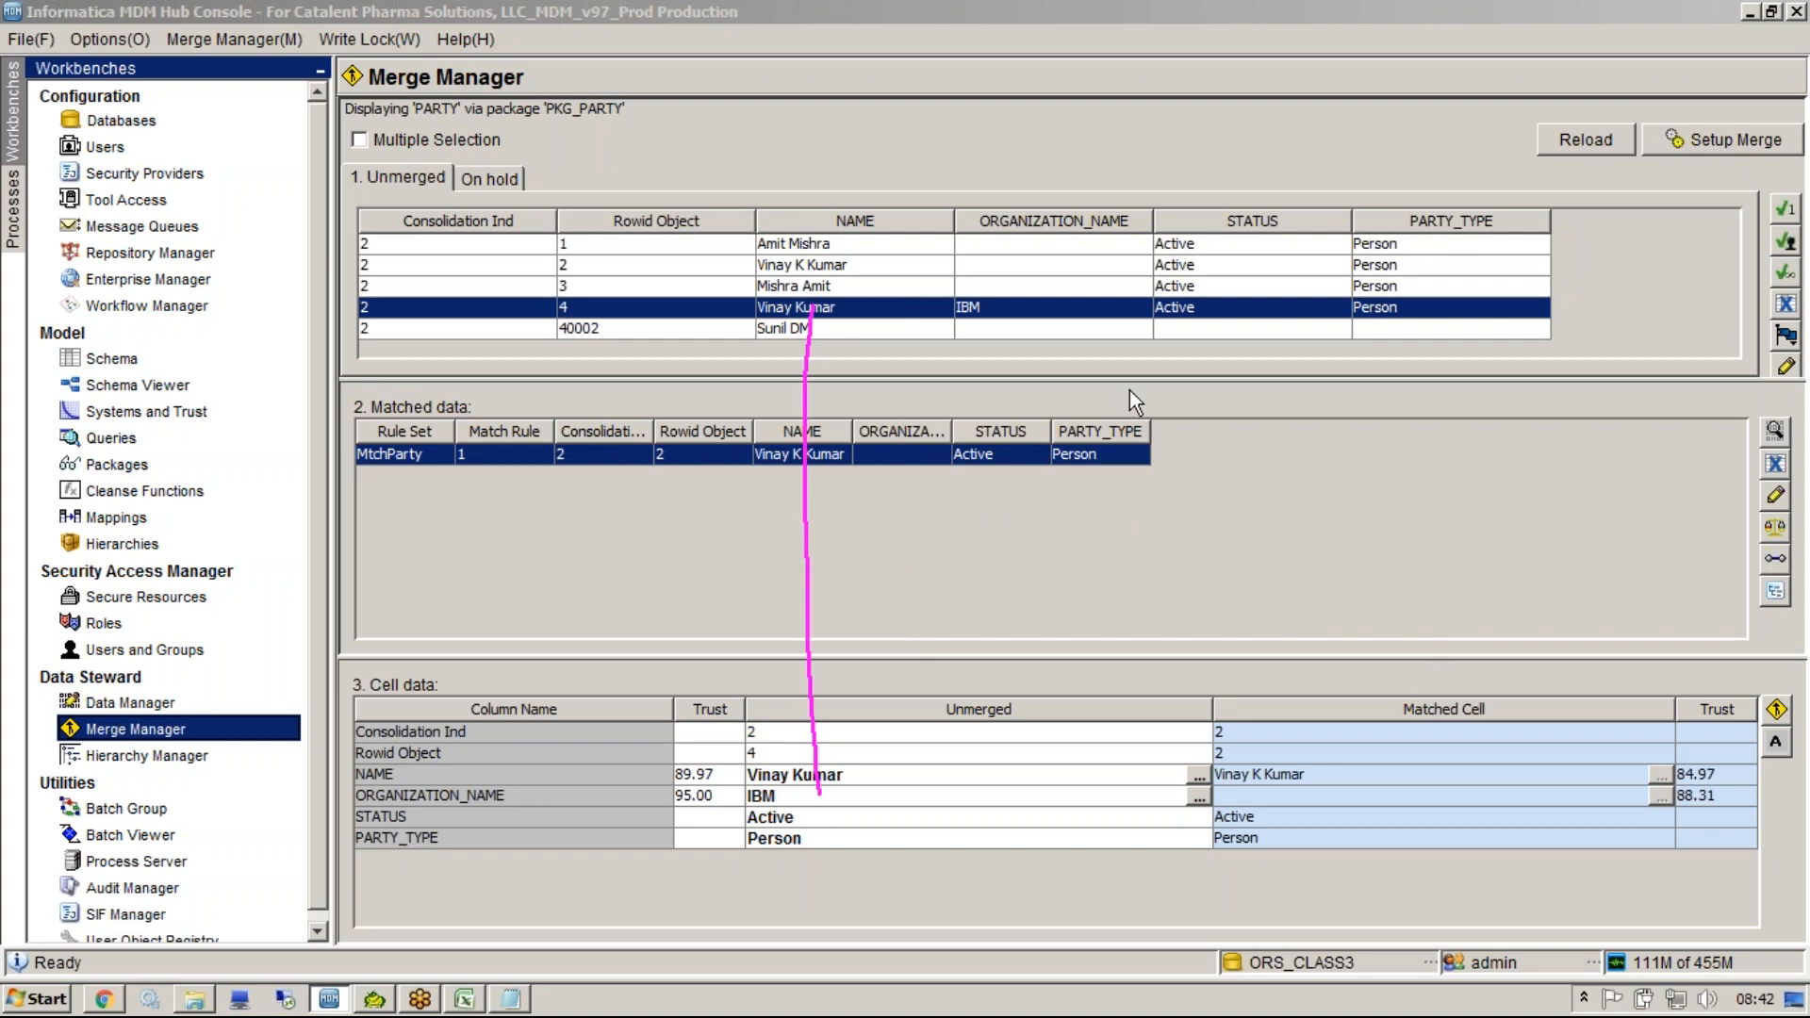
pyautogui.moveTo(1093, 456)
pyautogui.mouseDown()
pyautogui.moveTo(1474, 750)
pyautogui.moveTo(1533, 726)
pyautogui.mouseUp()
pyautogui.moveTo(821, 799); pyautogui.dragTo(853, 745)
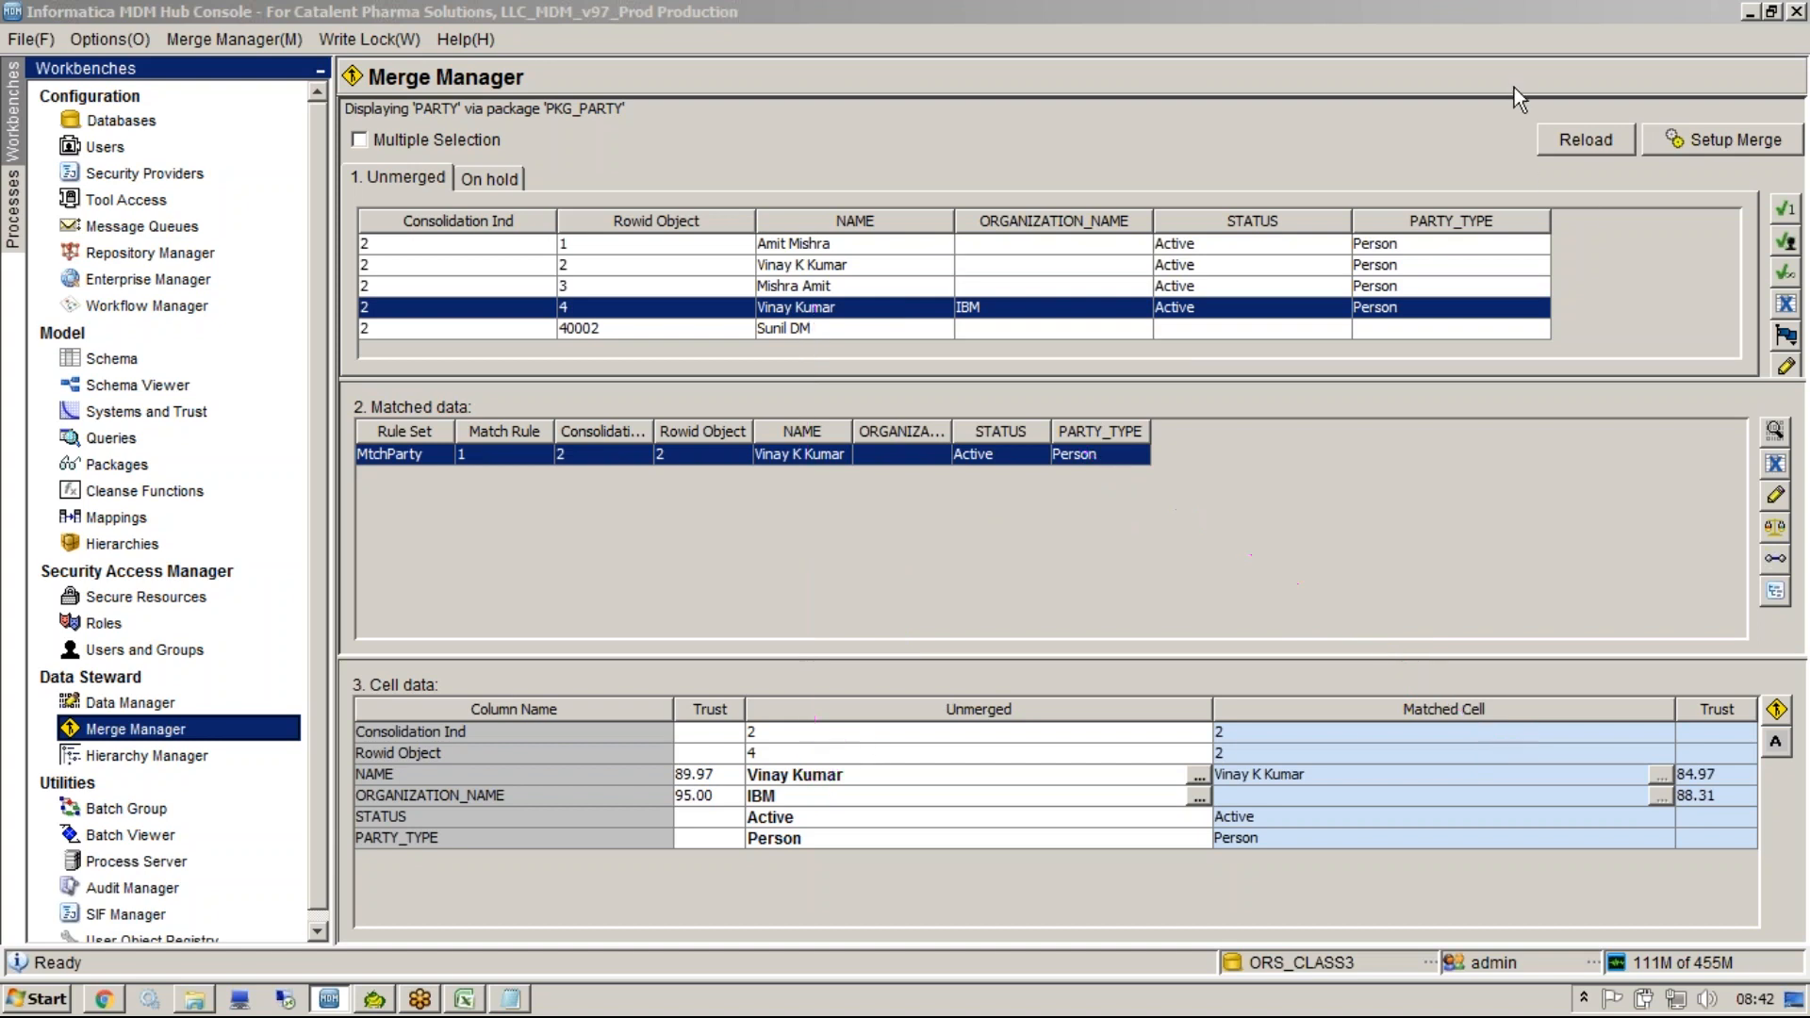
pyautogui.click(750, 715)
pyautogui.moveTo(749, 706); pyautogui.dragTo(848, 698)
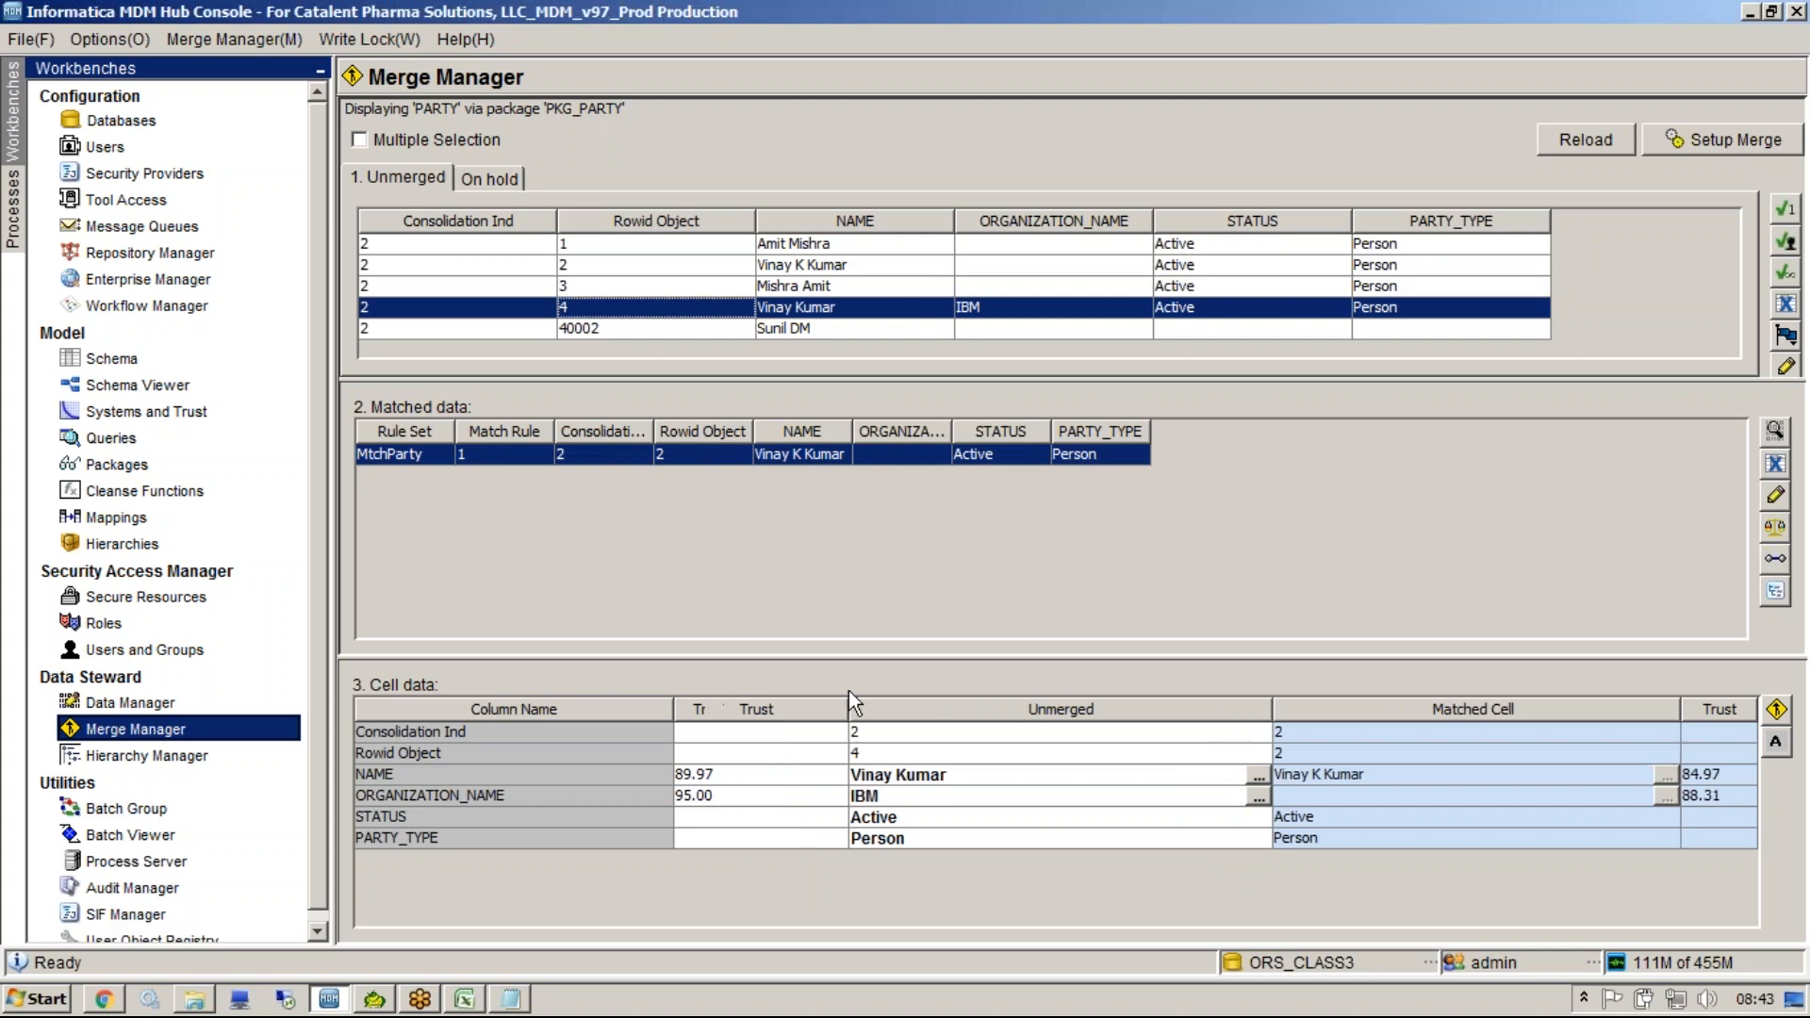
pyautogui.click(1027, 735)
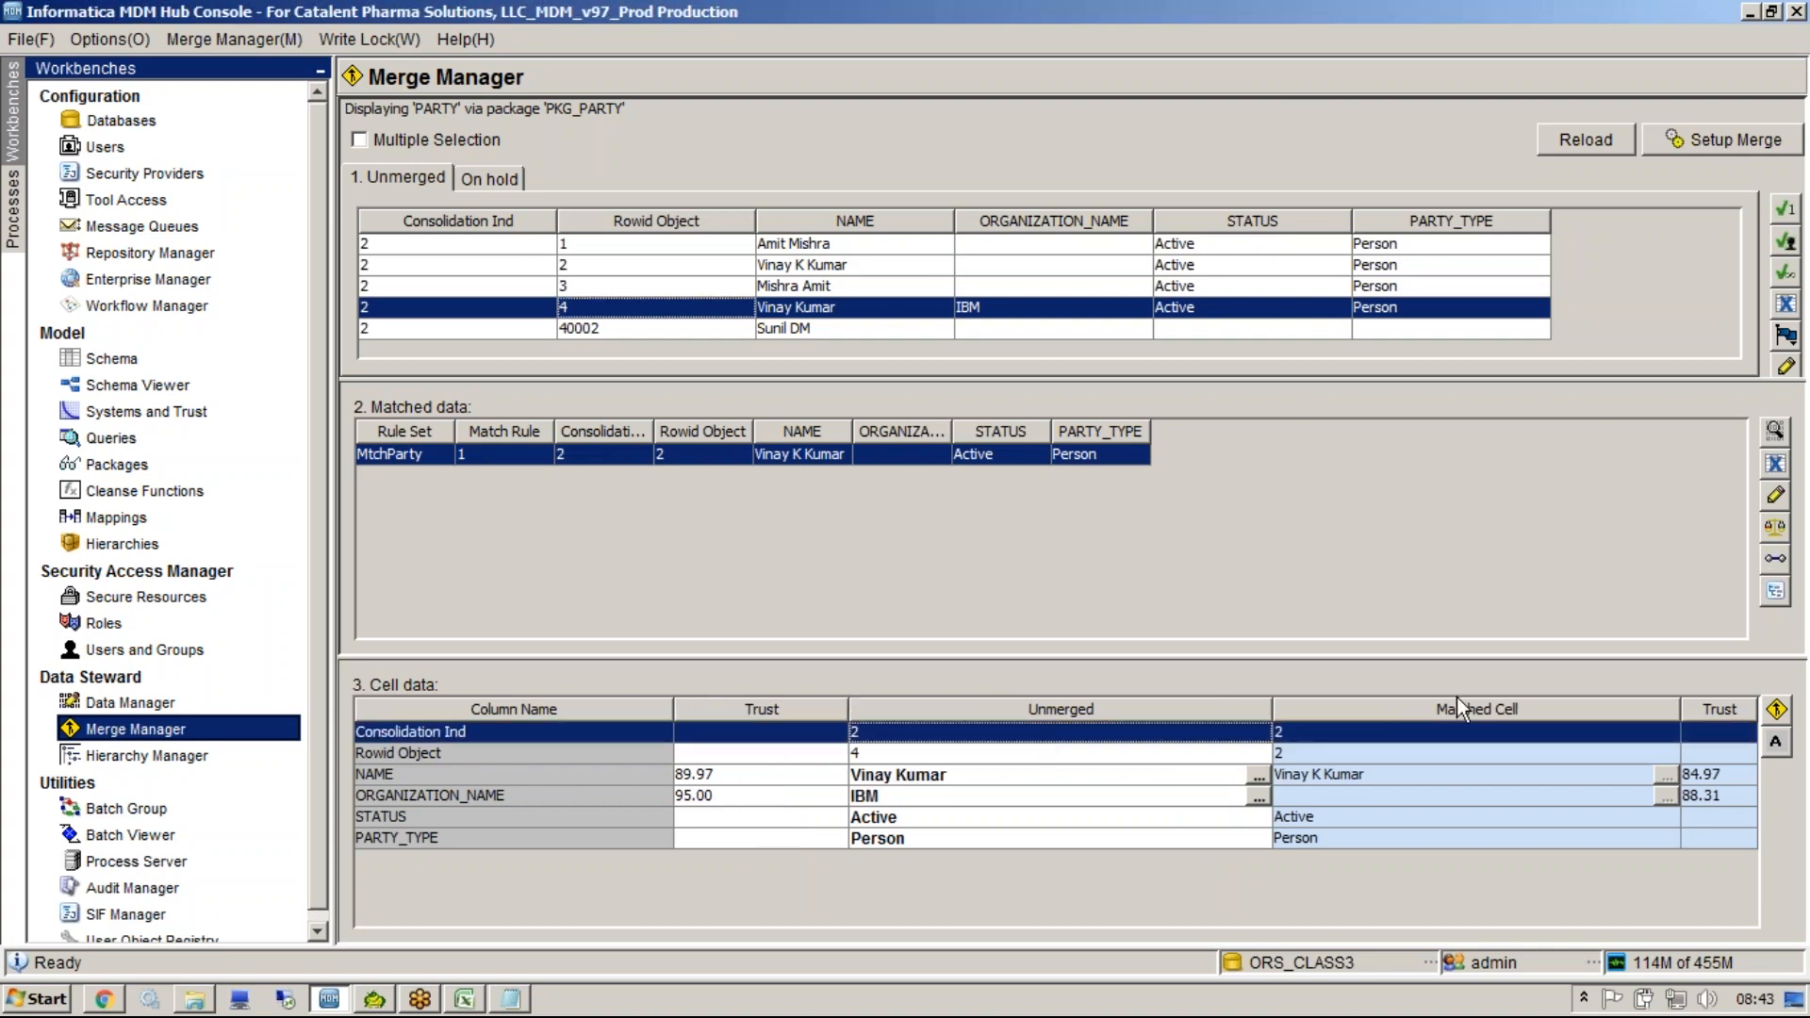
pyautogui.click(1430, 737)
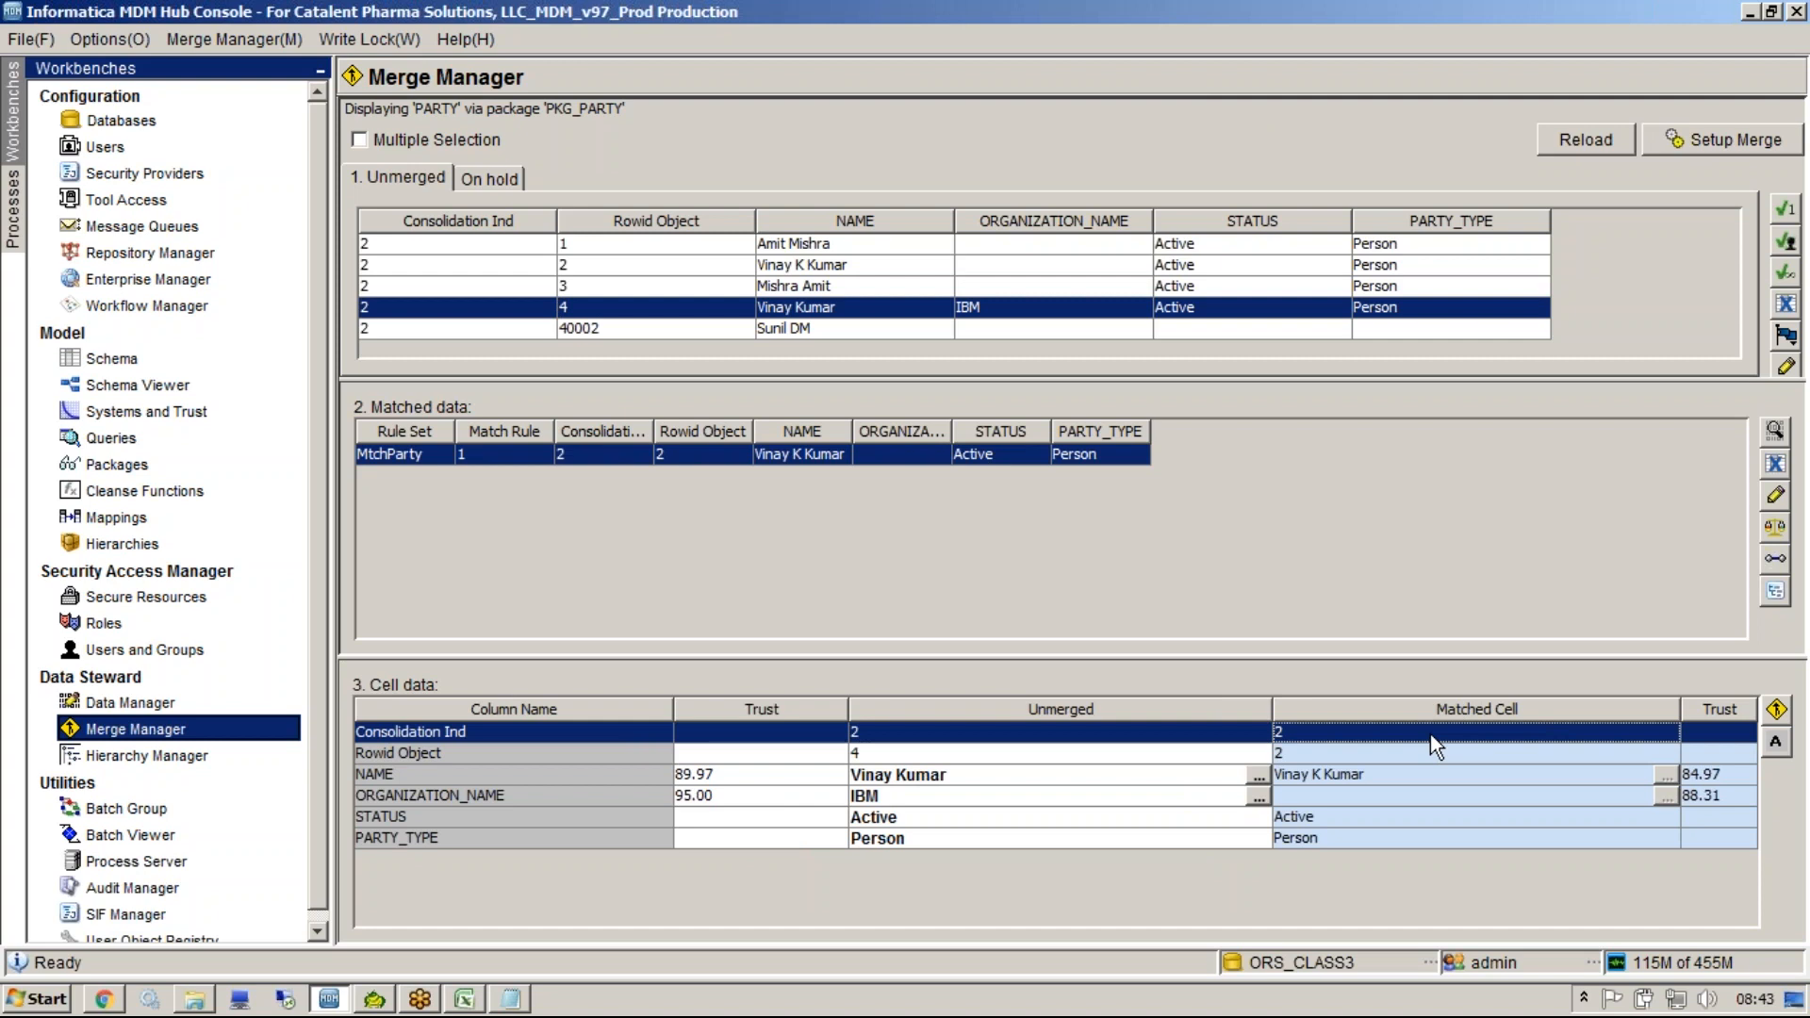
pyautogui.click(1063, 291)
pyautogui.click(1046, 314)
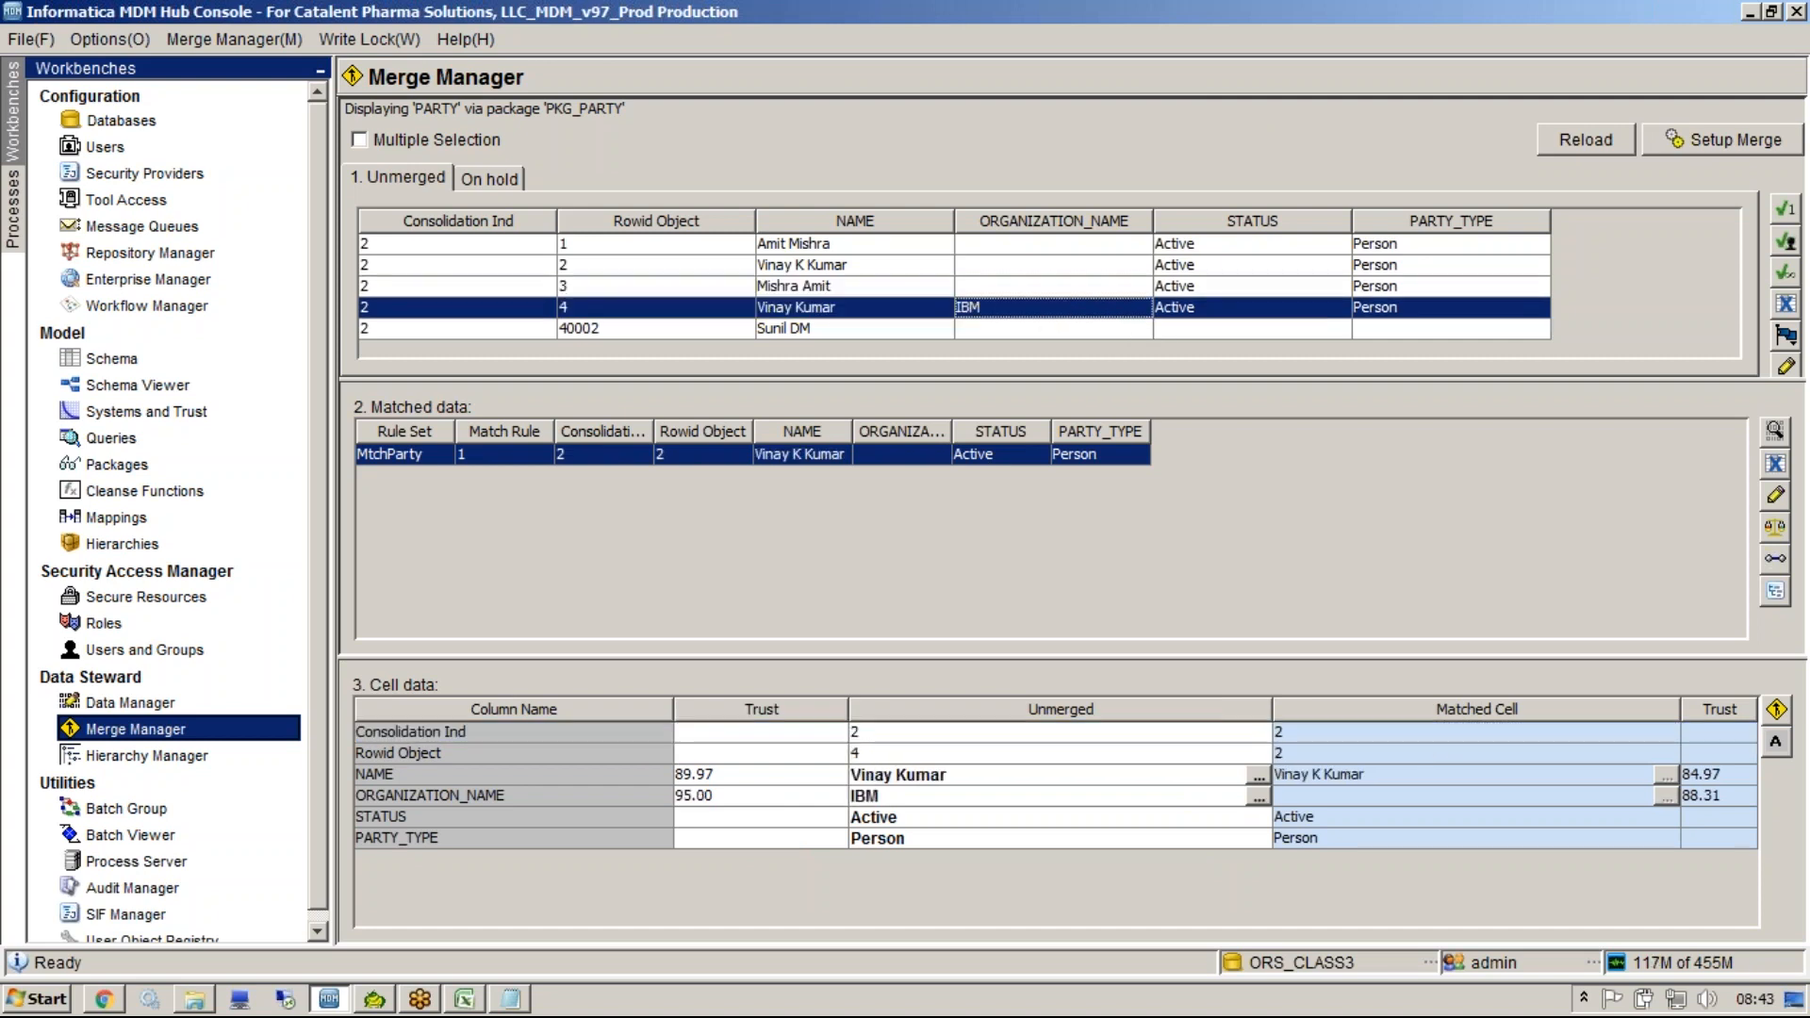
pyautogui.click(987, 777)
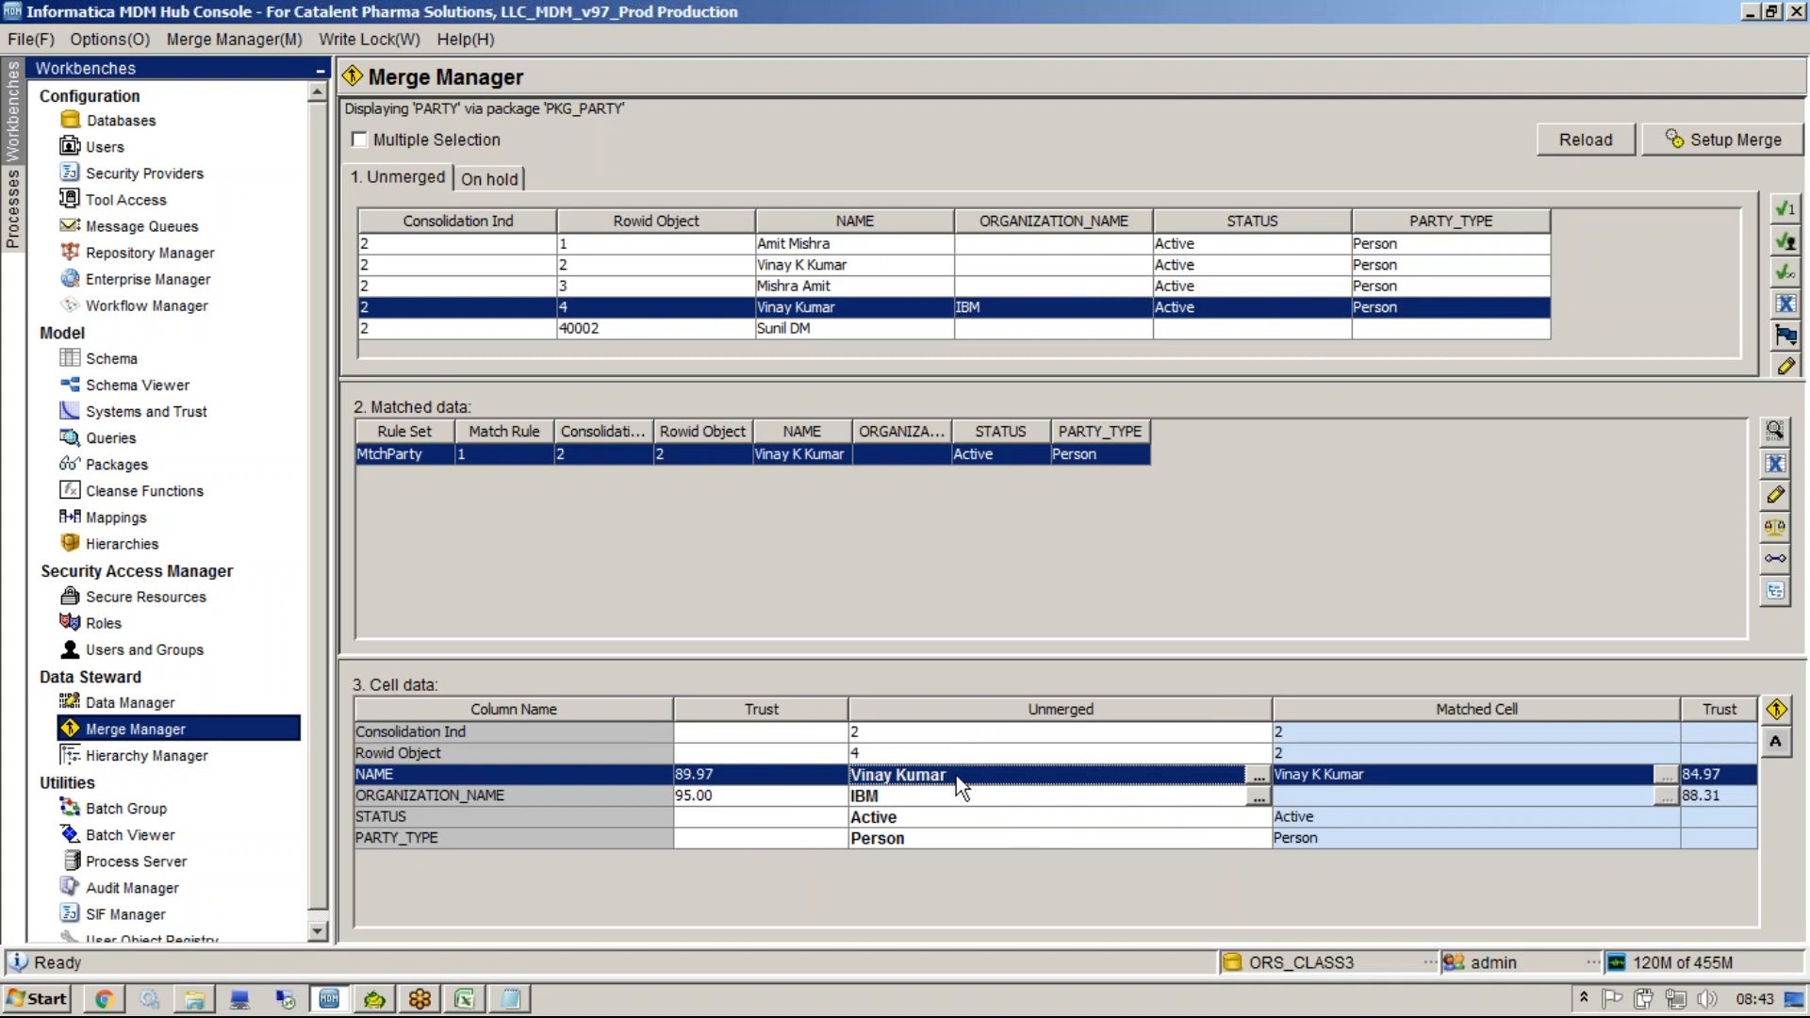
pyautogui.click(1296, 782)
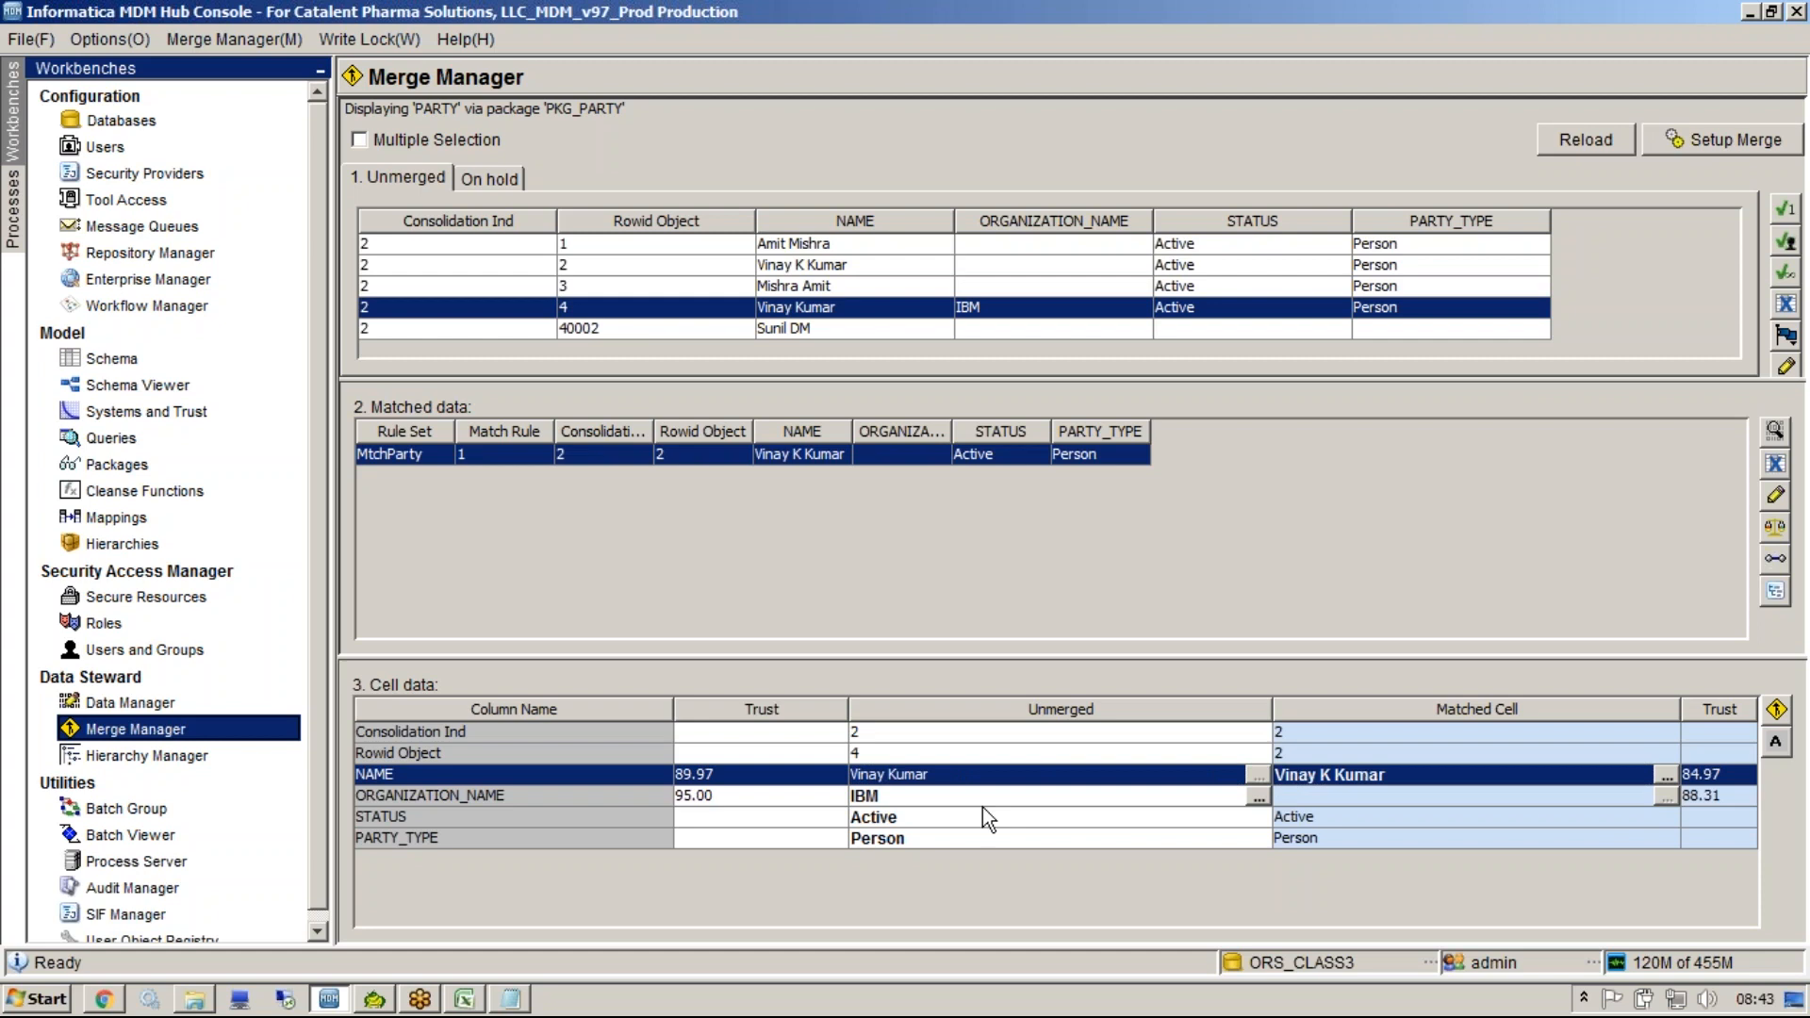
pyautogui.click(914, 801)
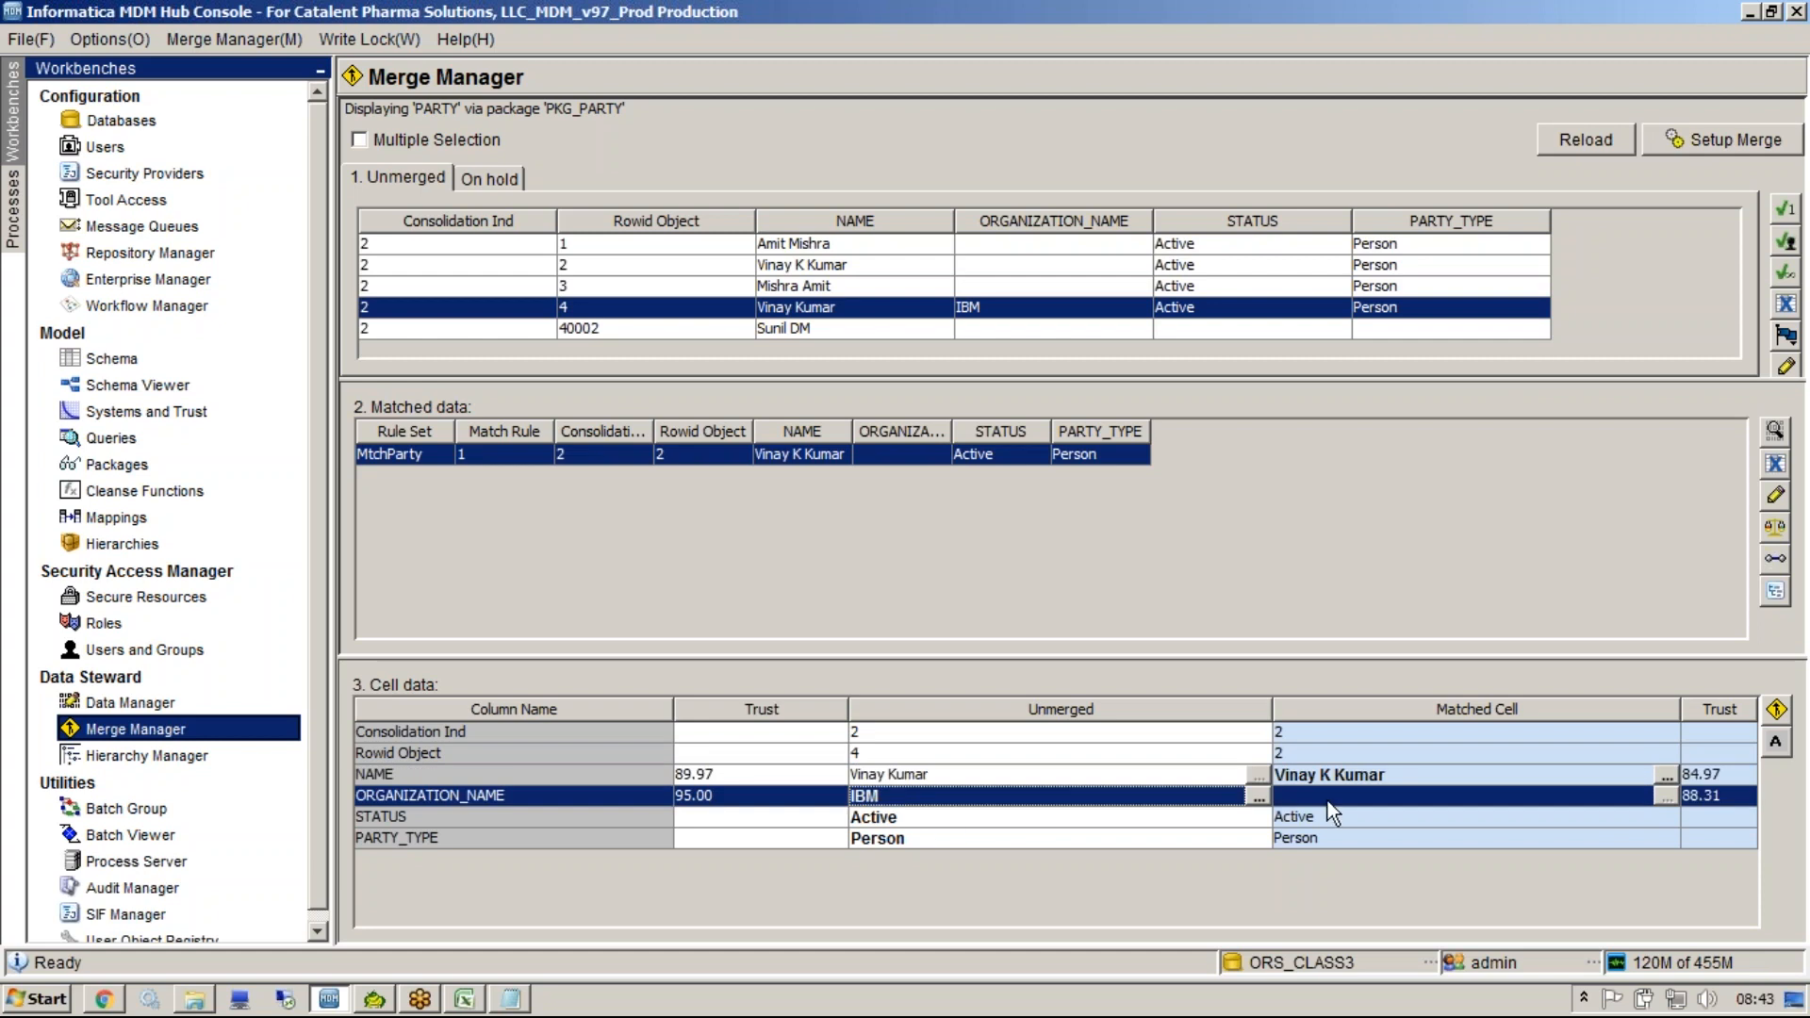
pyautogui.click(1108, 820)
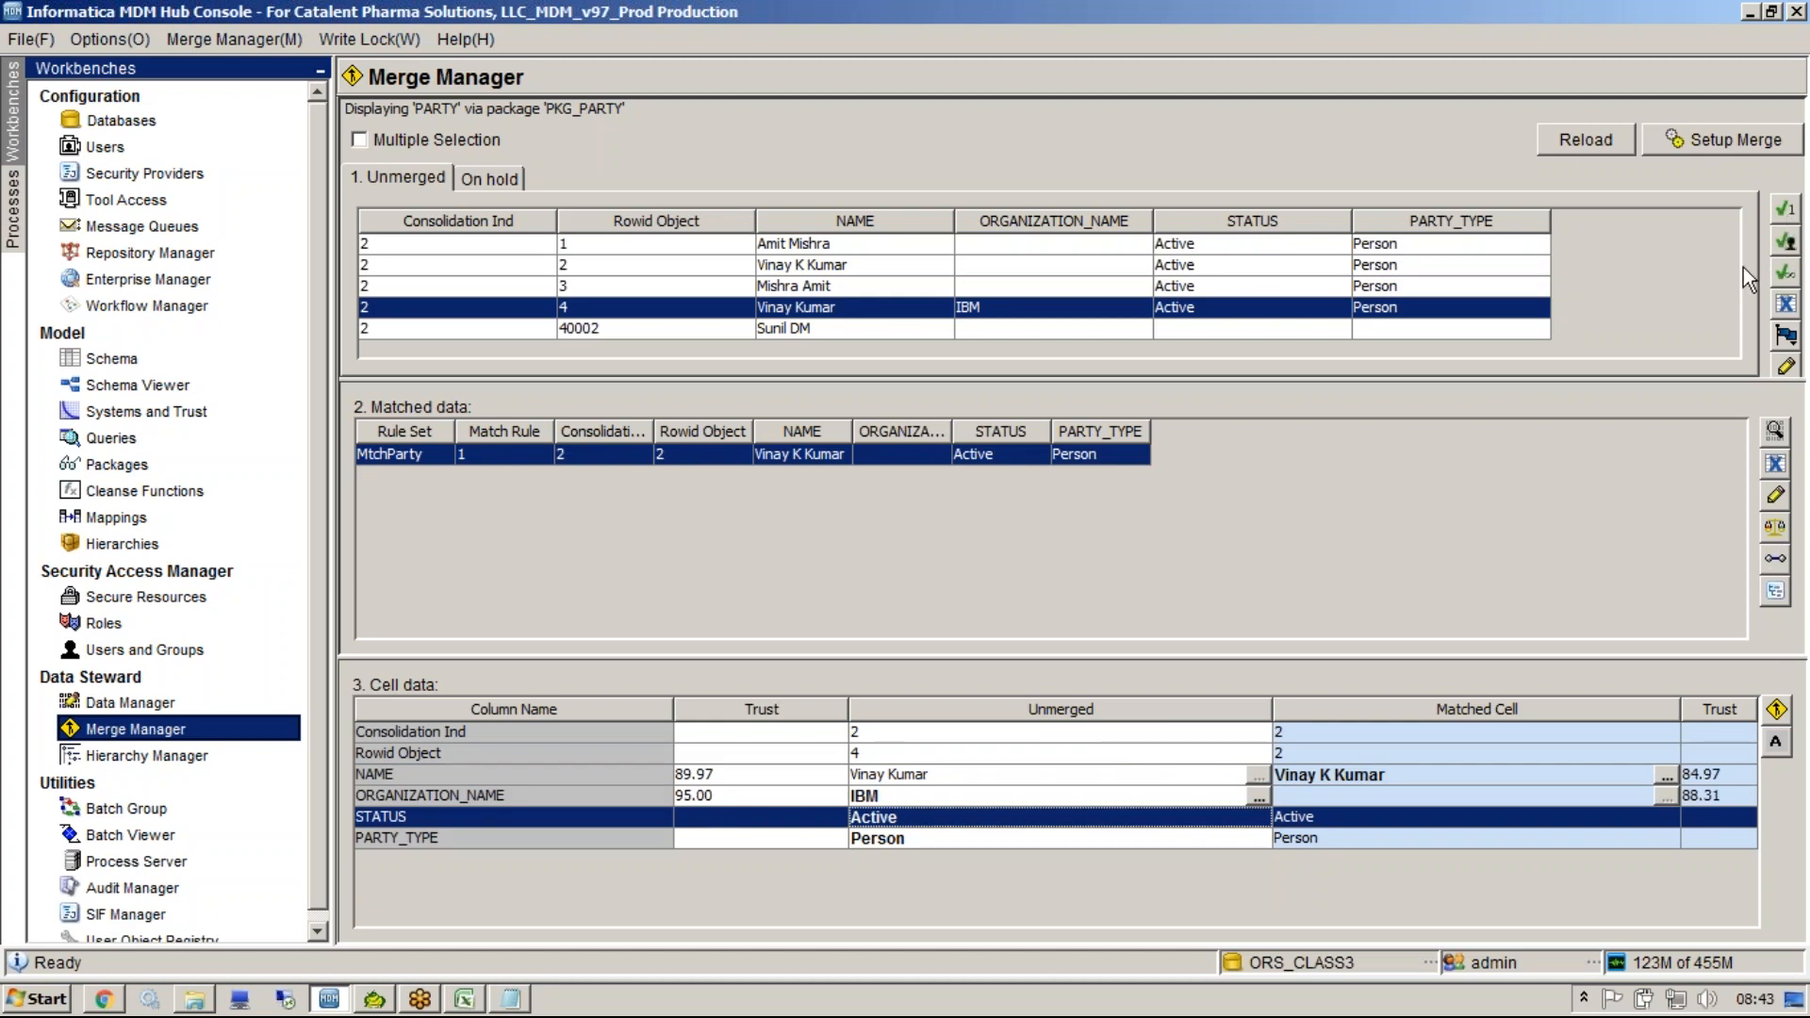
pyautogui.click(1784, 334)
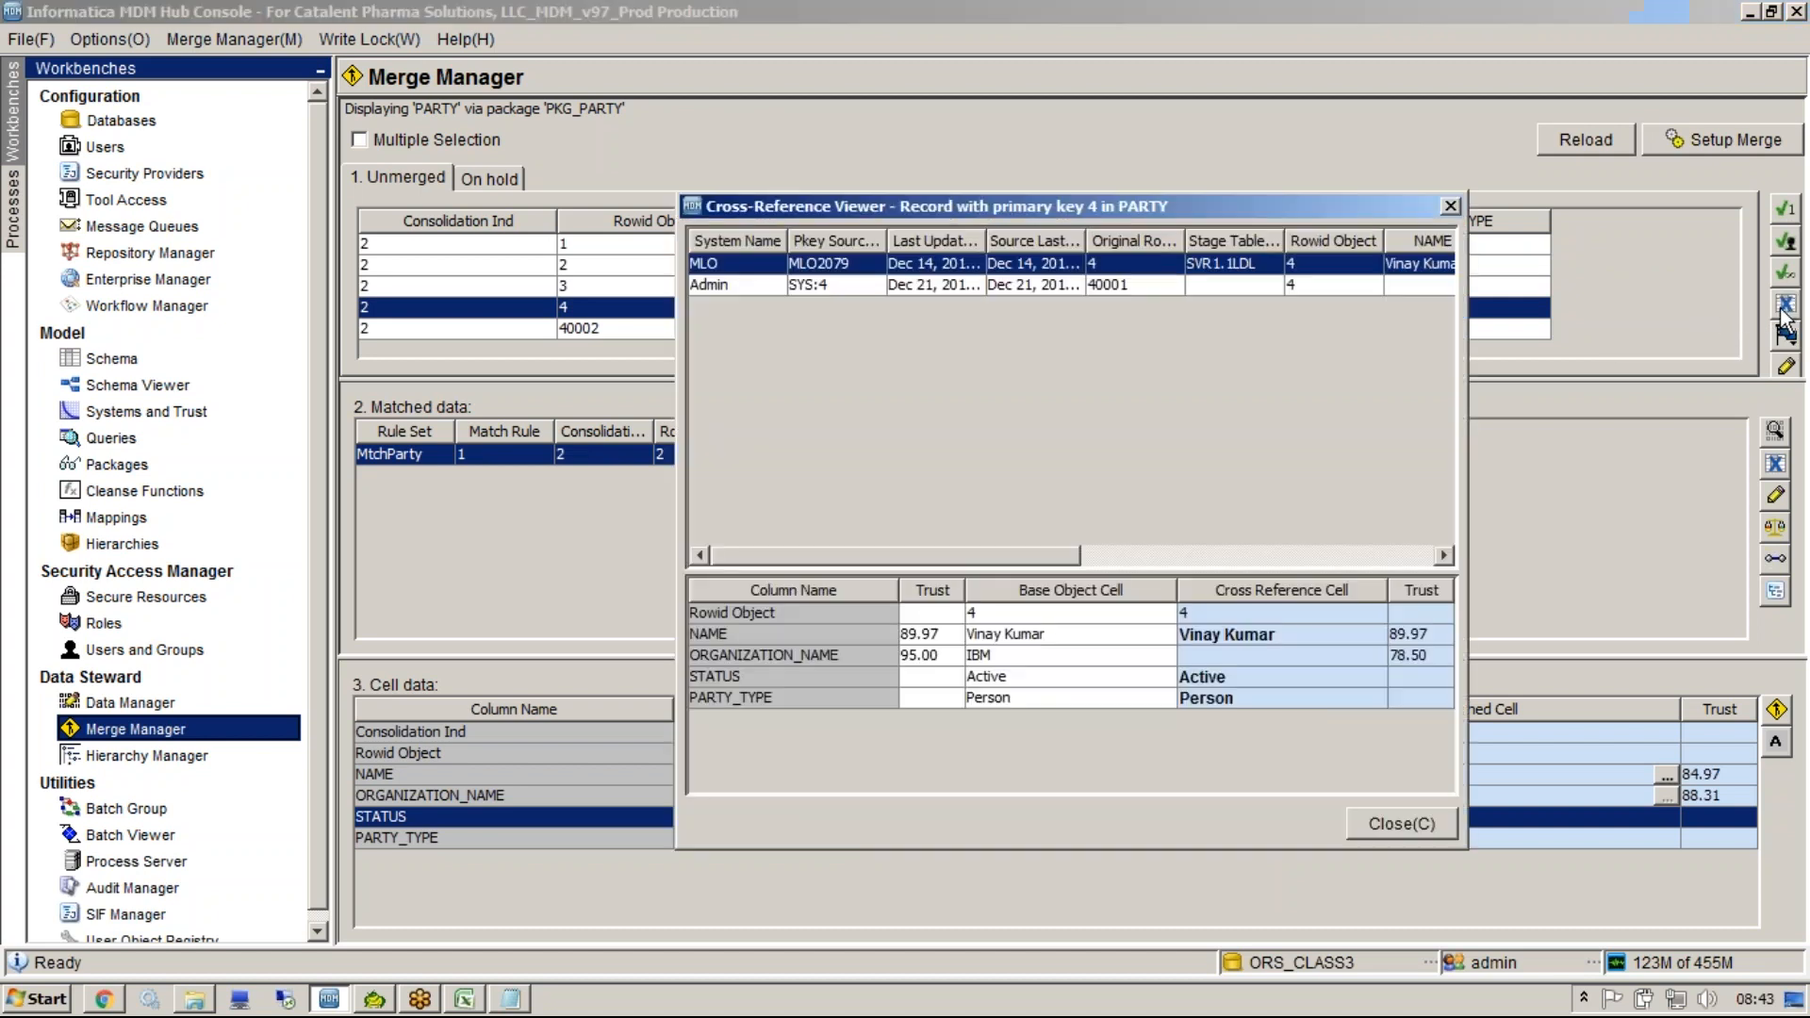
pyautogui.click(1314, 285)
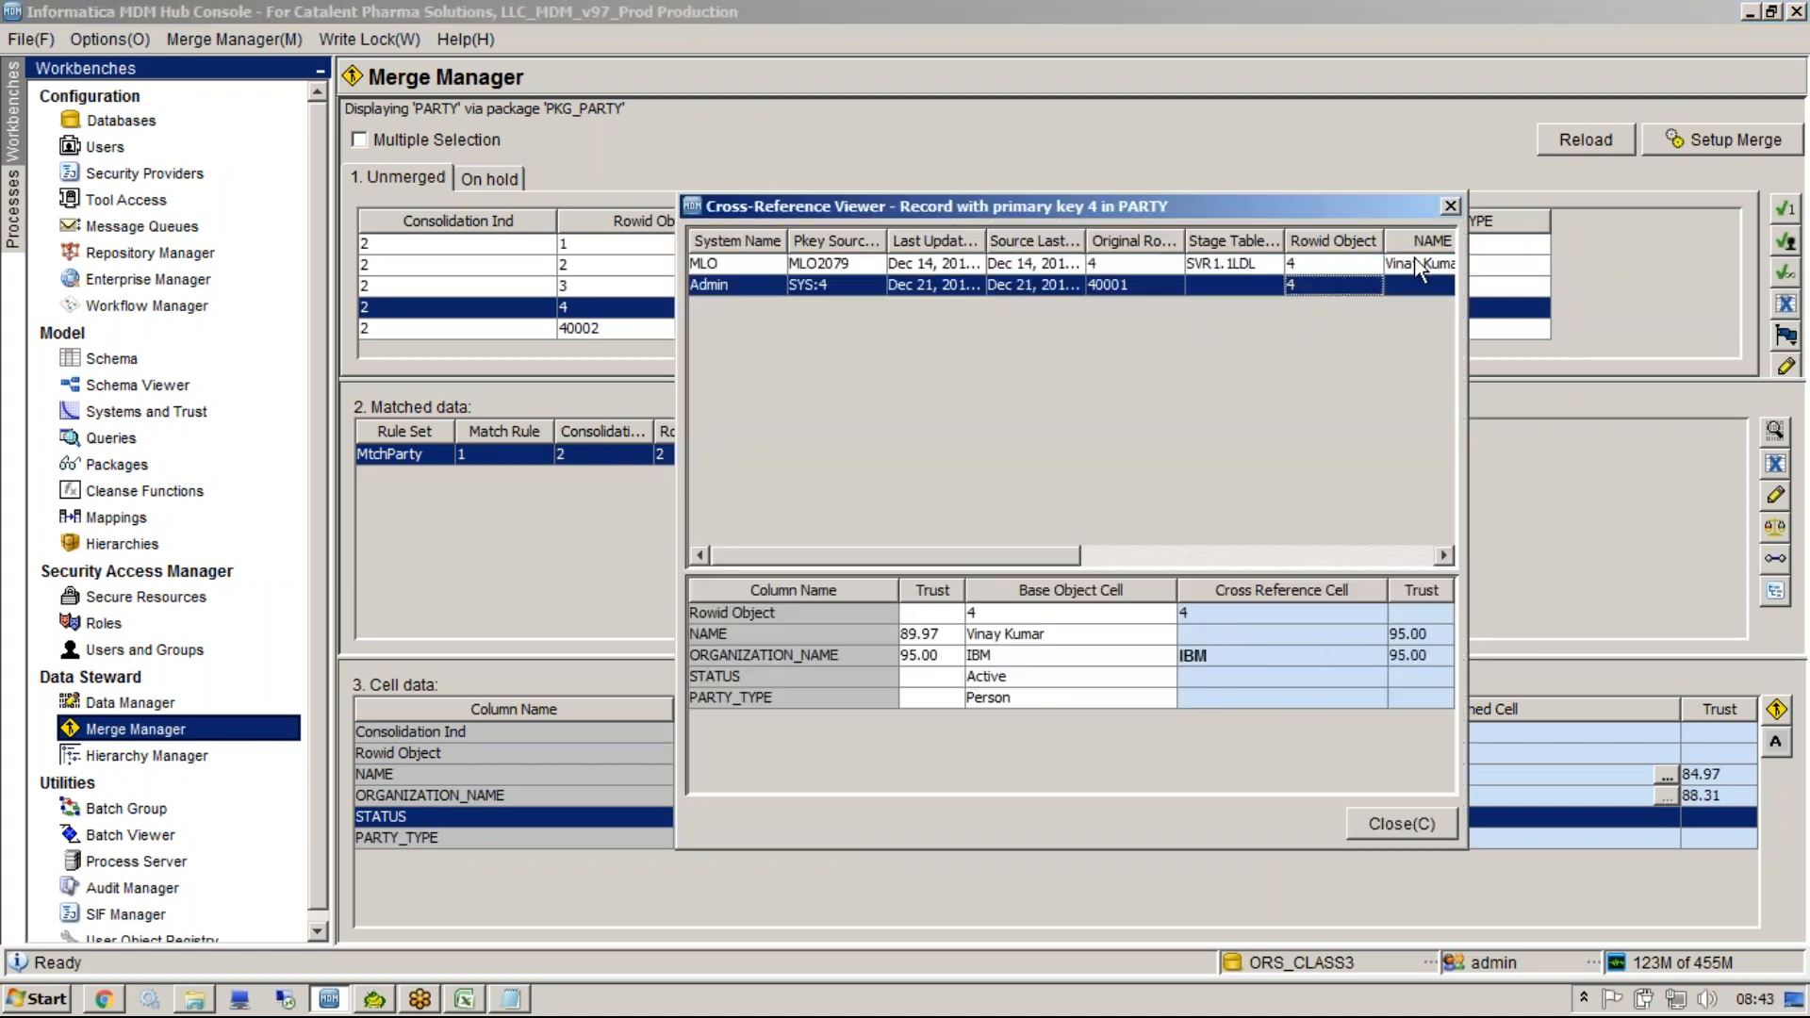
pyautogui.click(1450, 206)
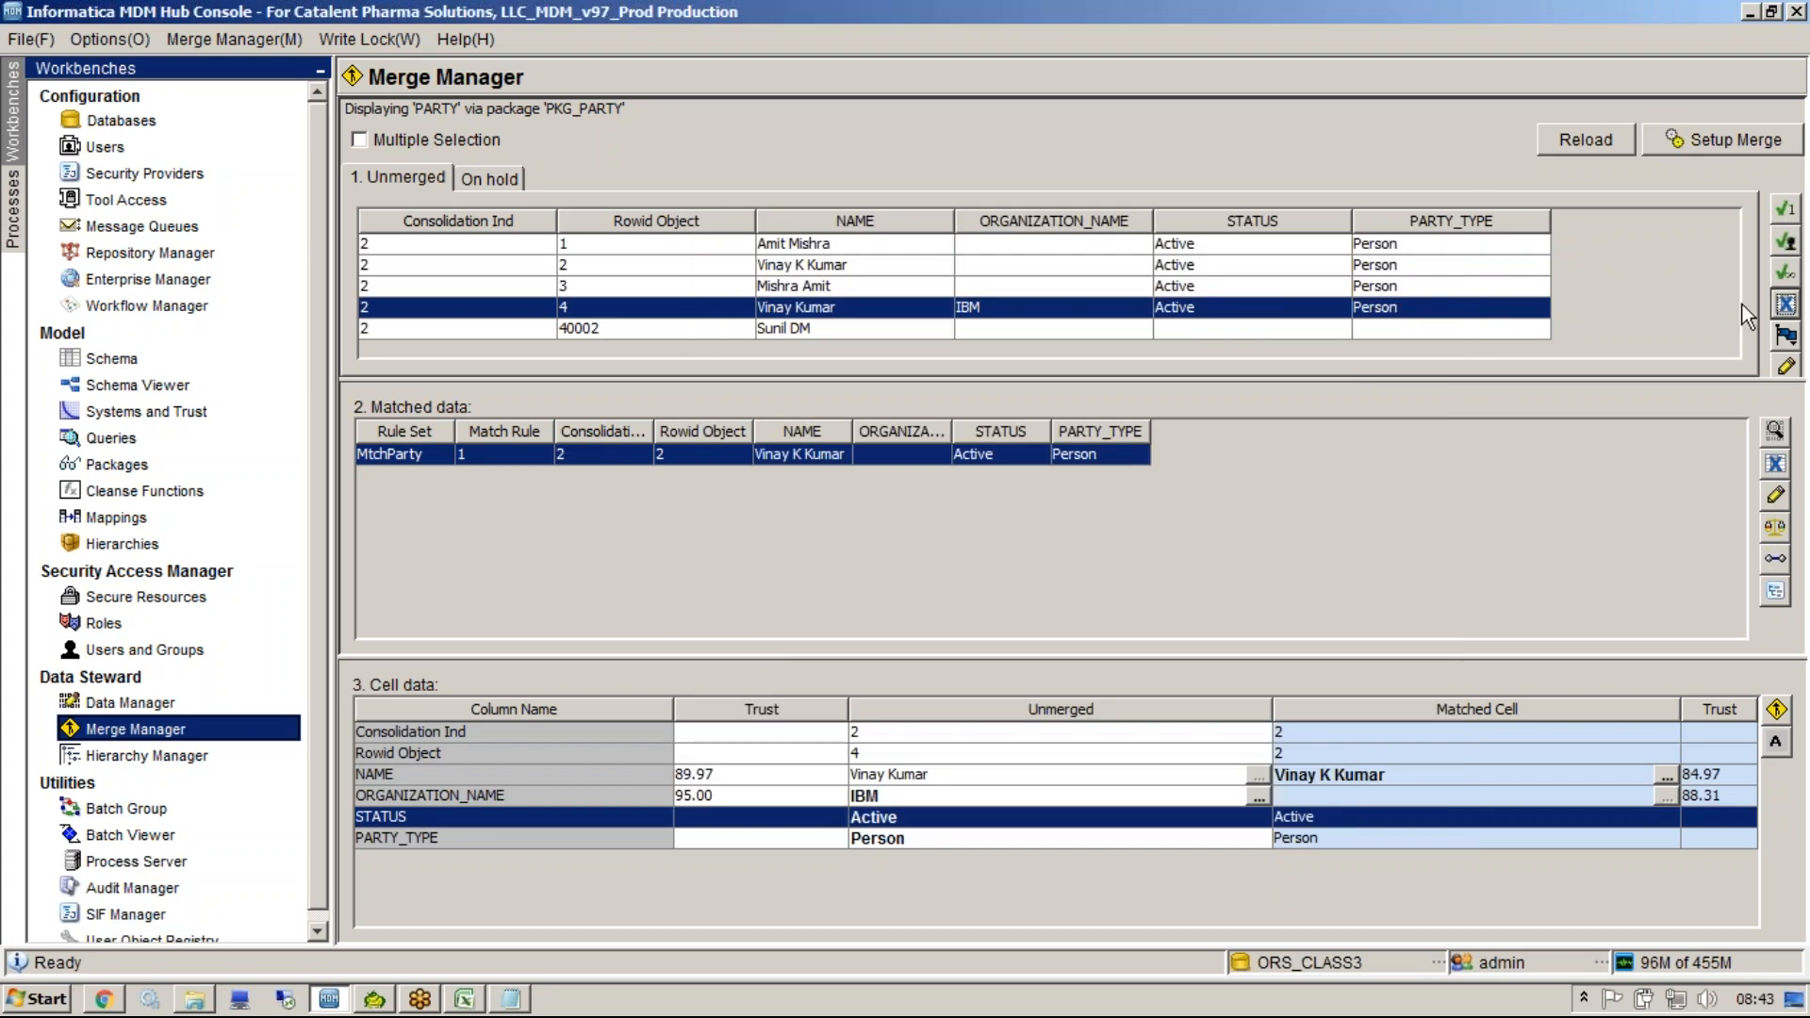
pyautogui.click(1784, 335)
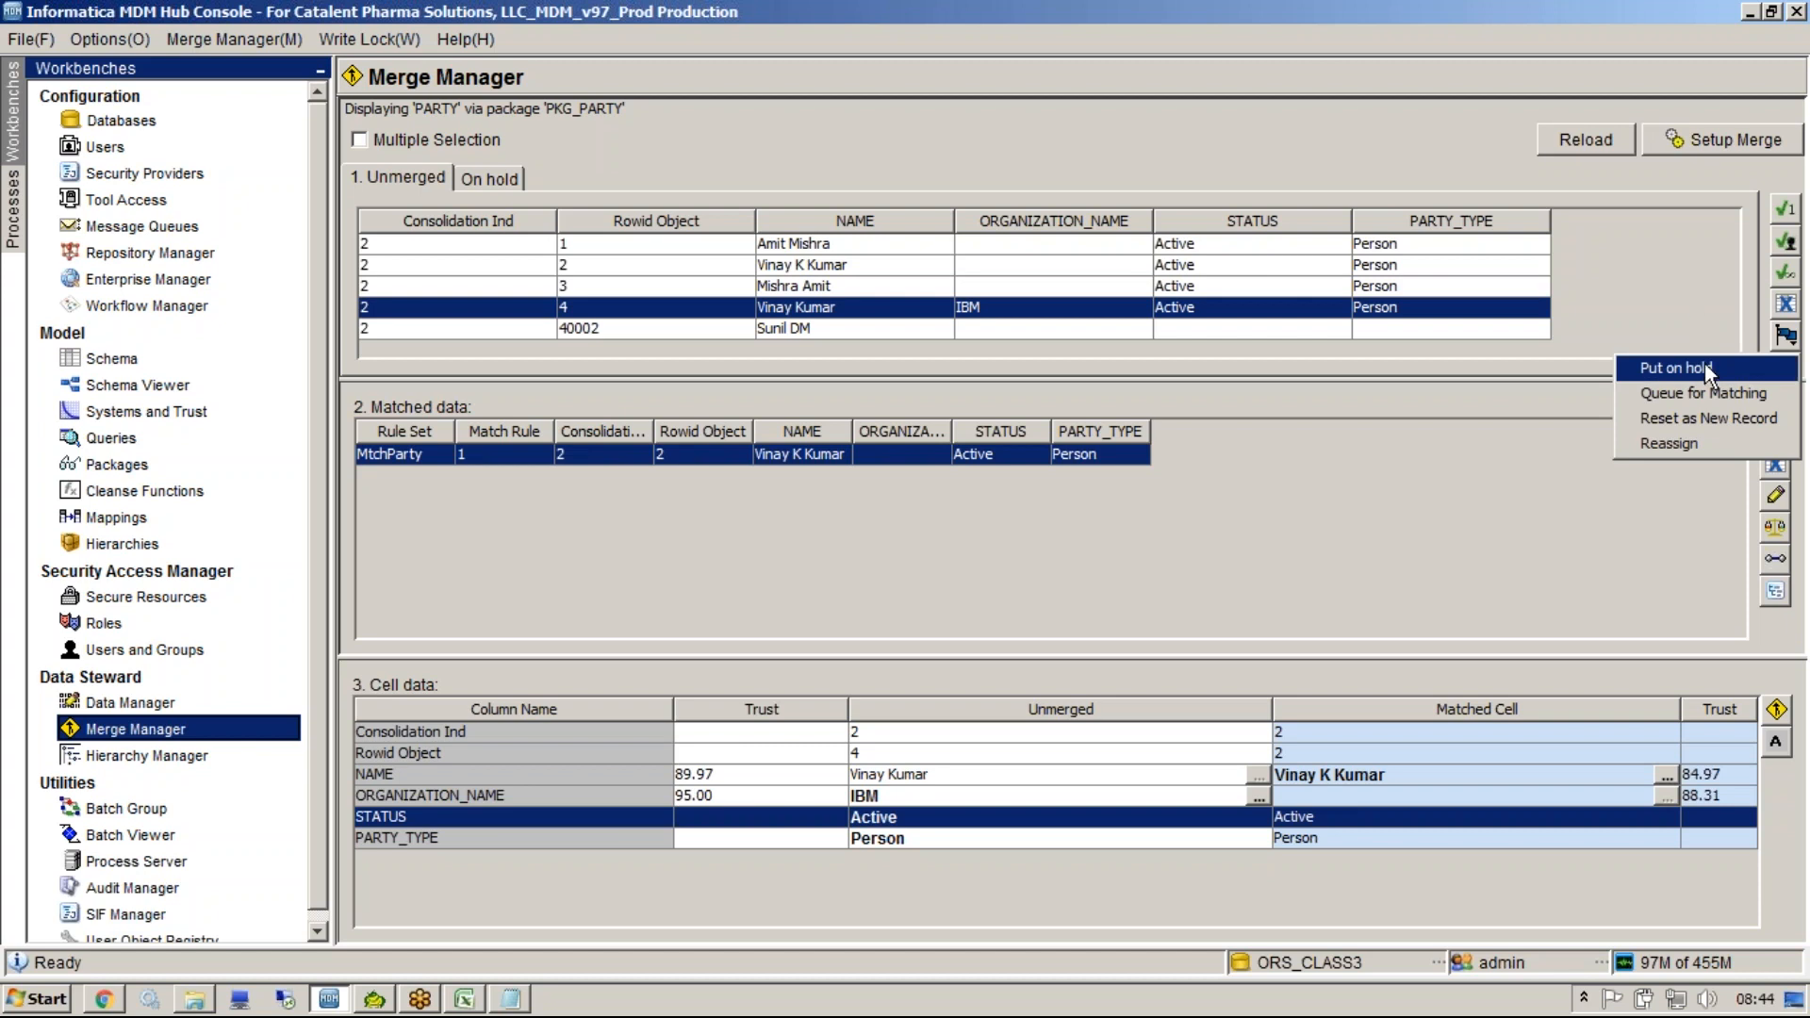
pyautogui.click(1145, 331)
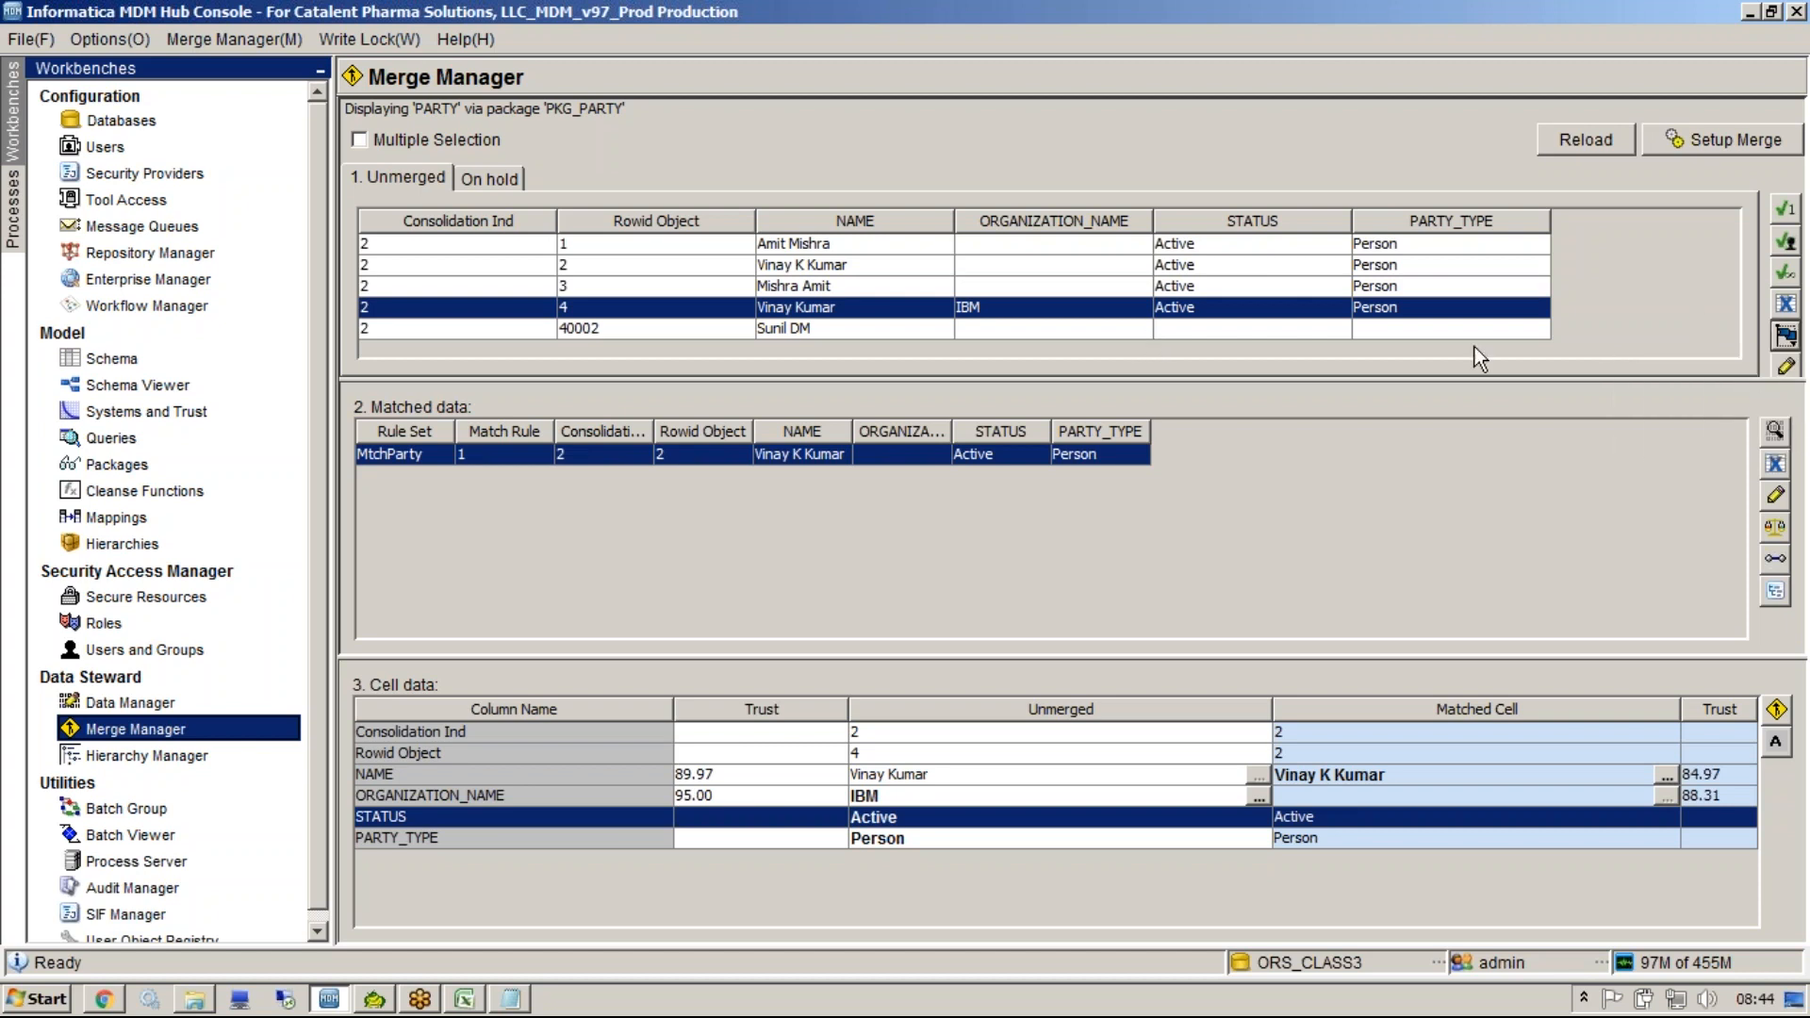
pyautogui.click(1429, 332)
pyautogui.click(1791, 332)
pyautogui.click(1719, 366)
pyautogui.click(1086, 304)
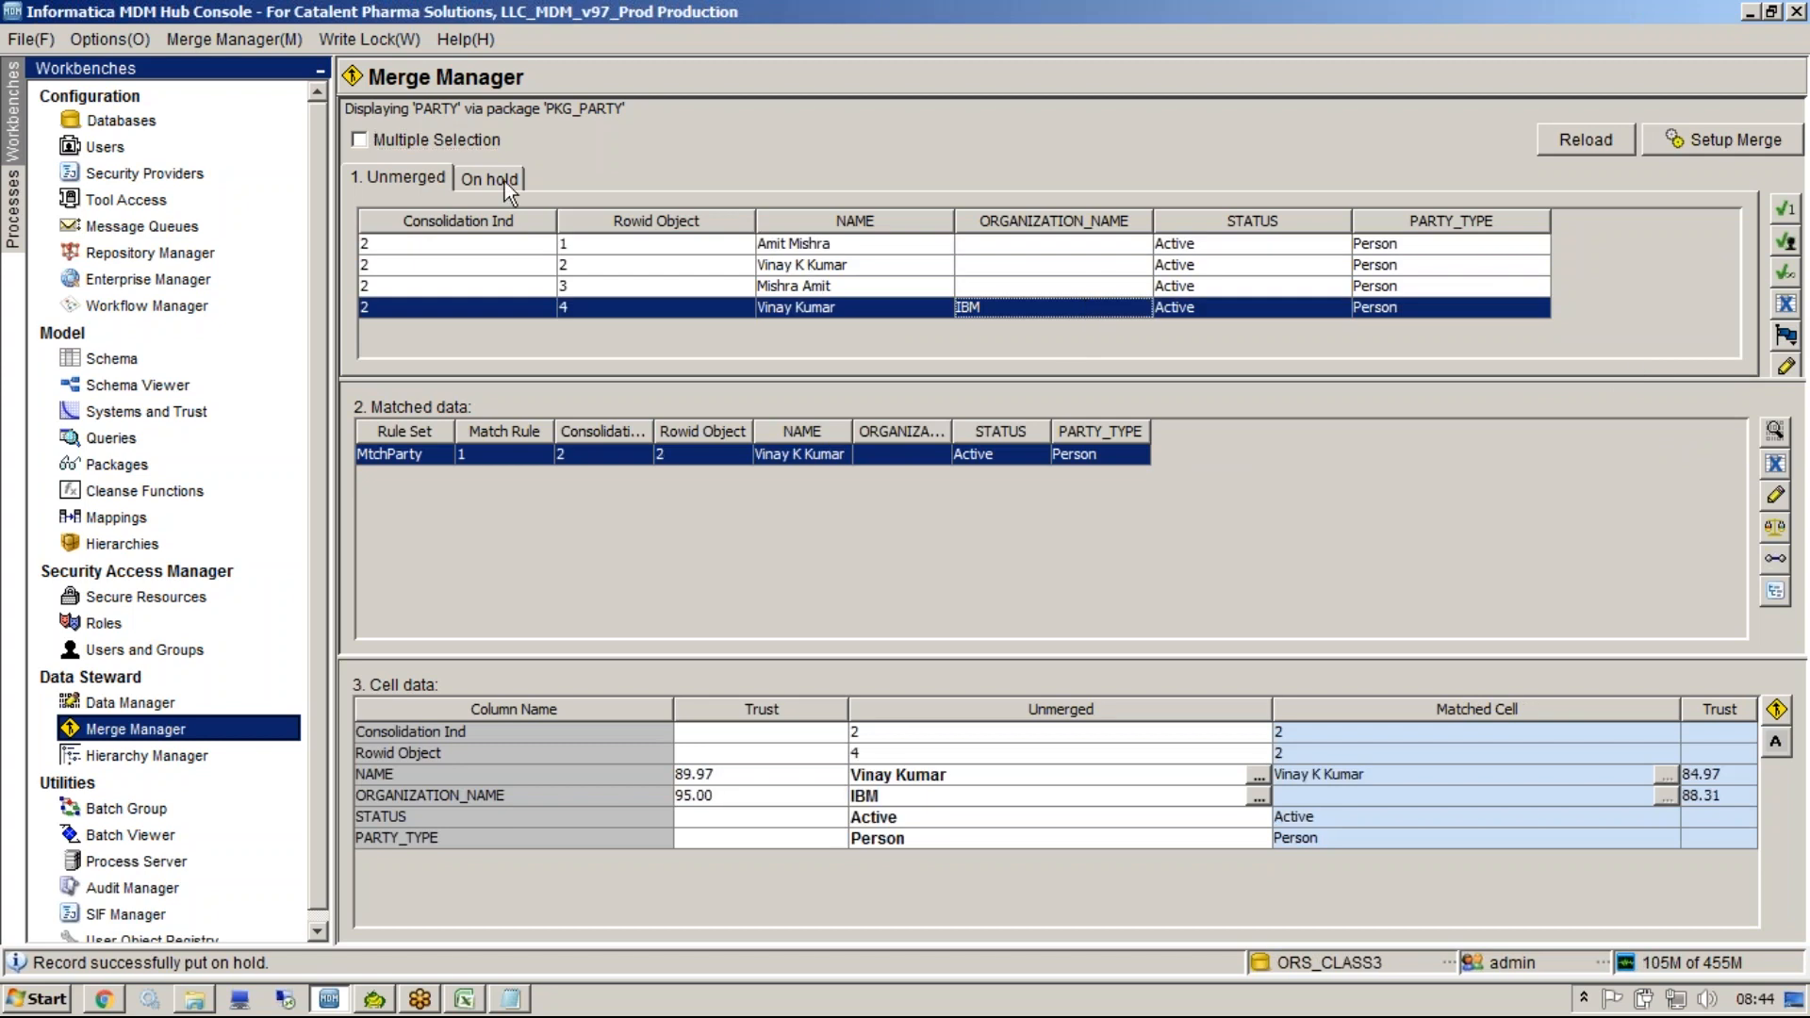
# Review the On hold list and its record options, then return to the Unmerged list.
pyautogui.click(505, 181)
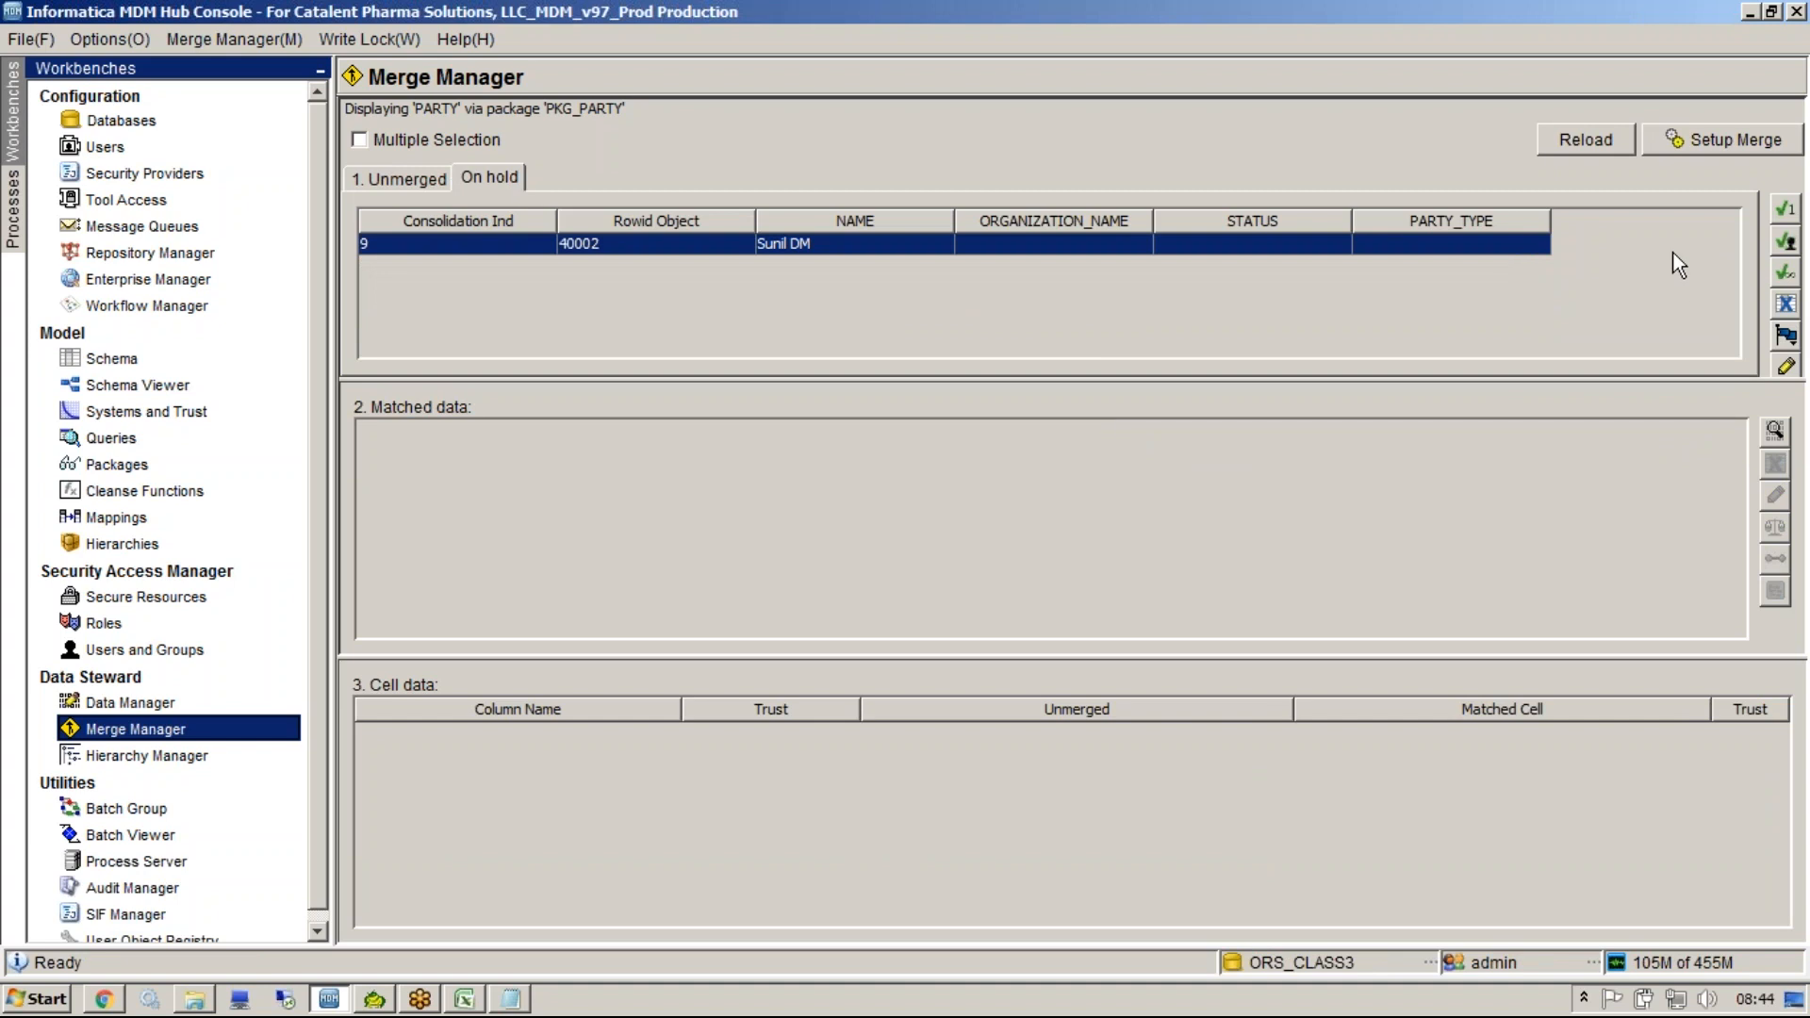
pyautogui.click(1786, 334)
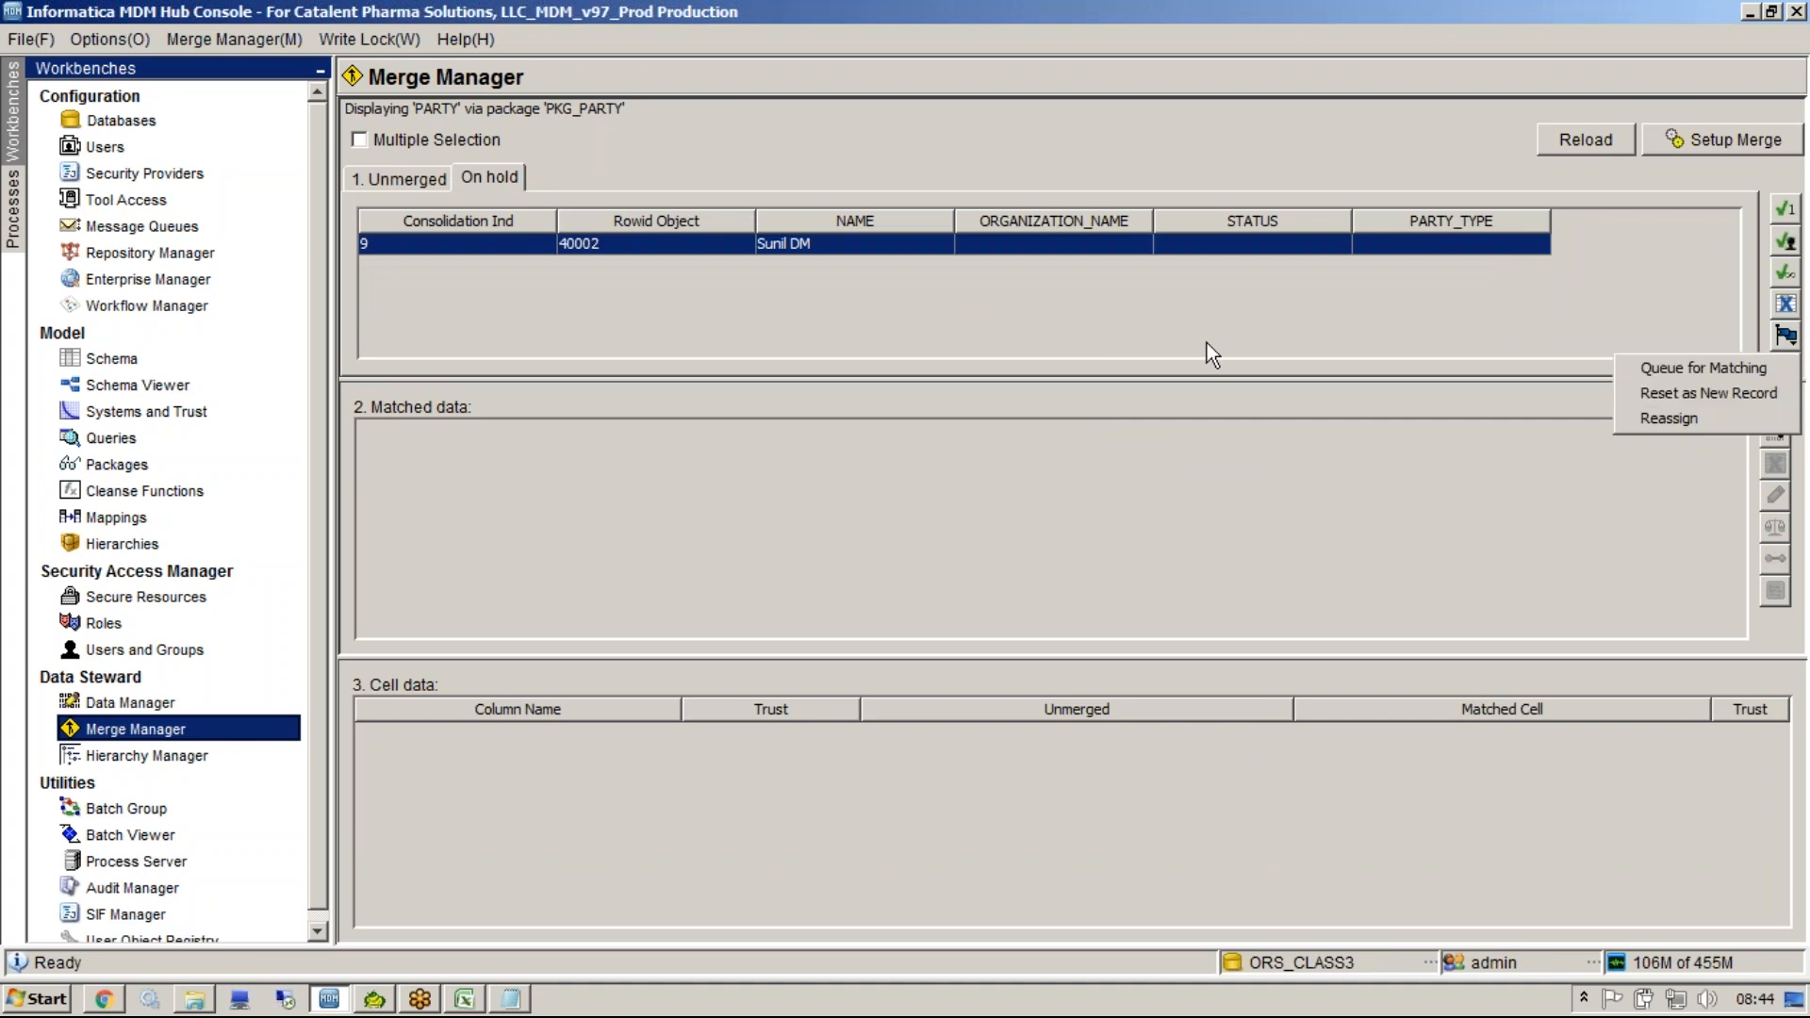
pyautogui.click(405, 183)
pyautogui.click(404, 183)
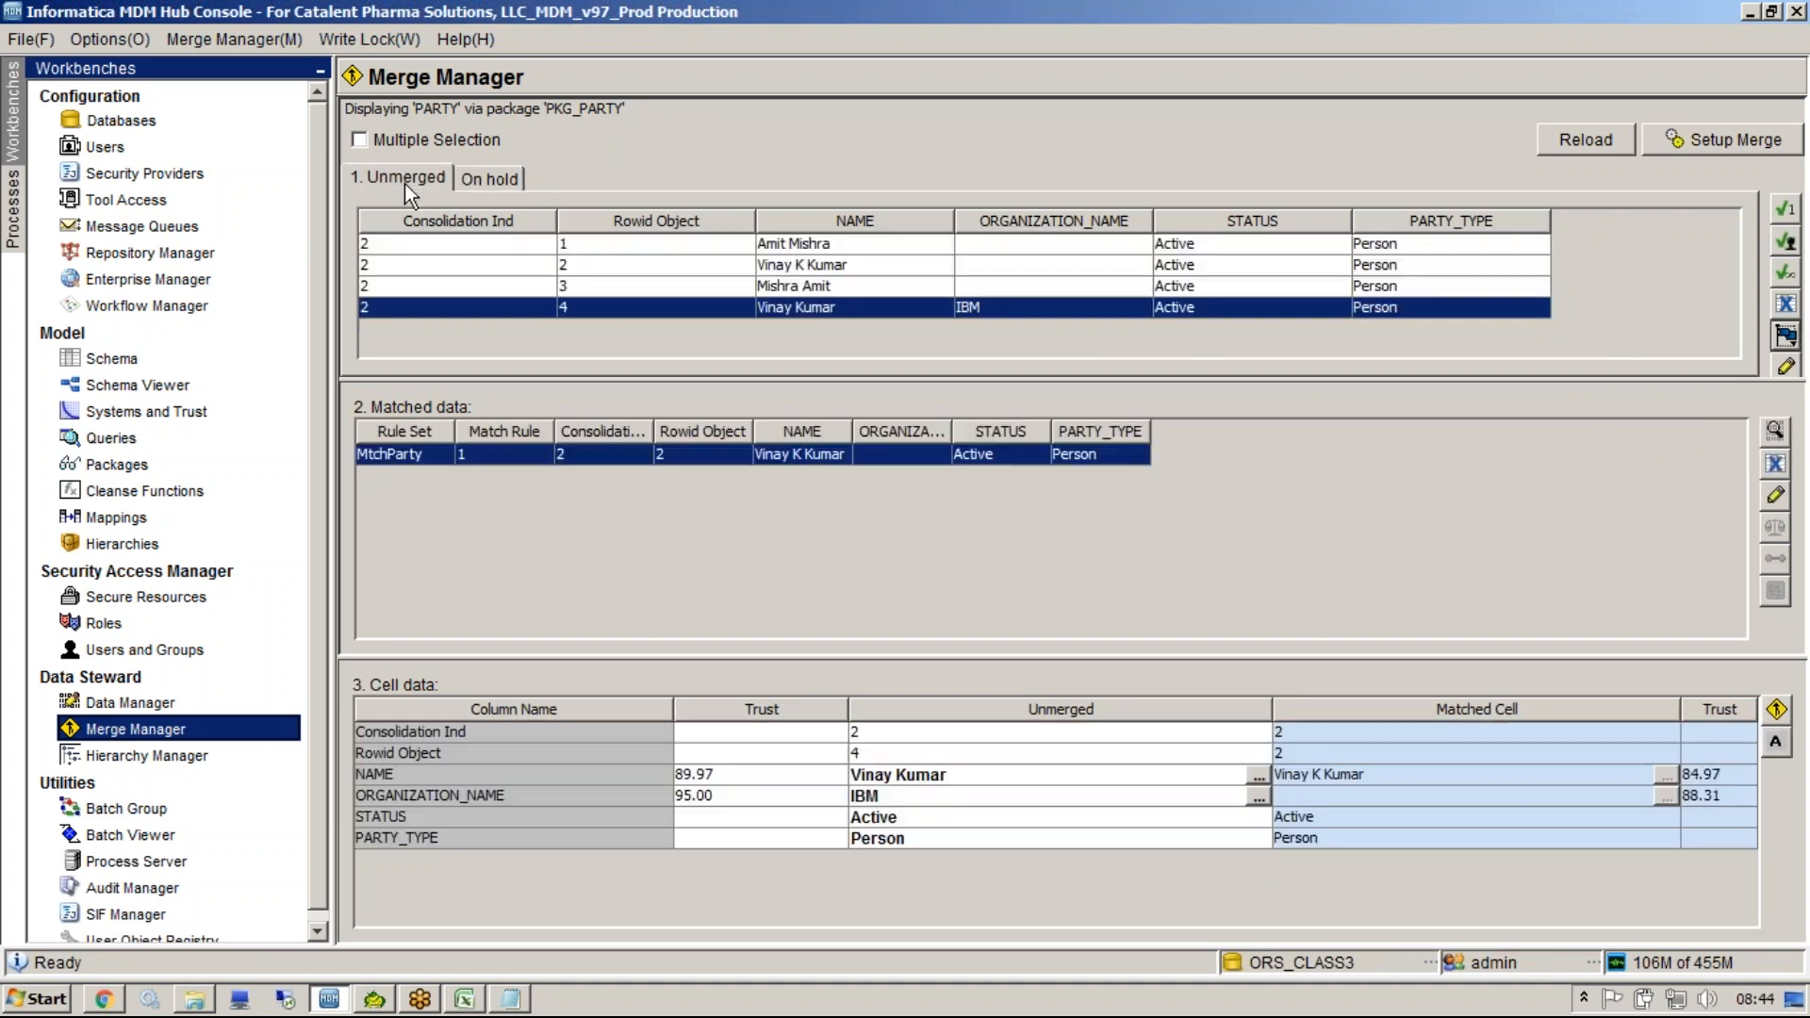
pyautogui.click(1788, 373)
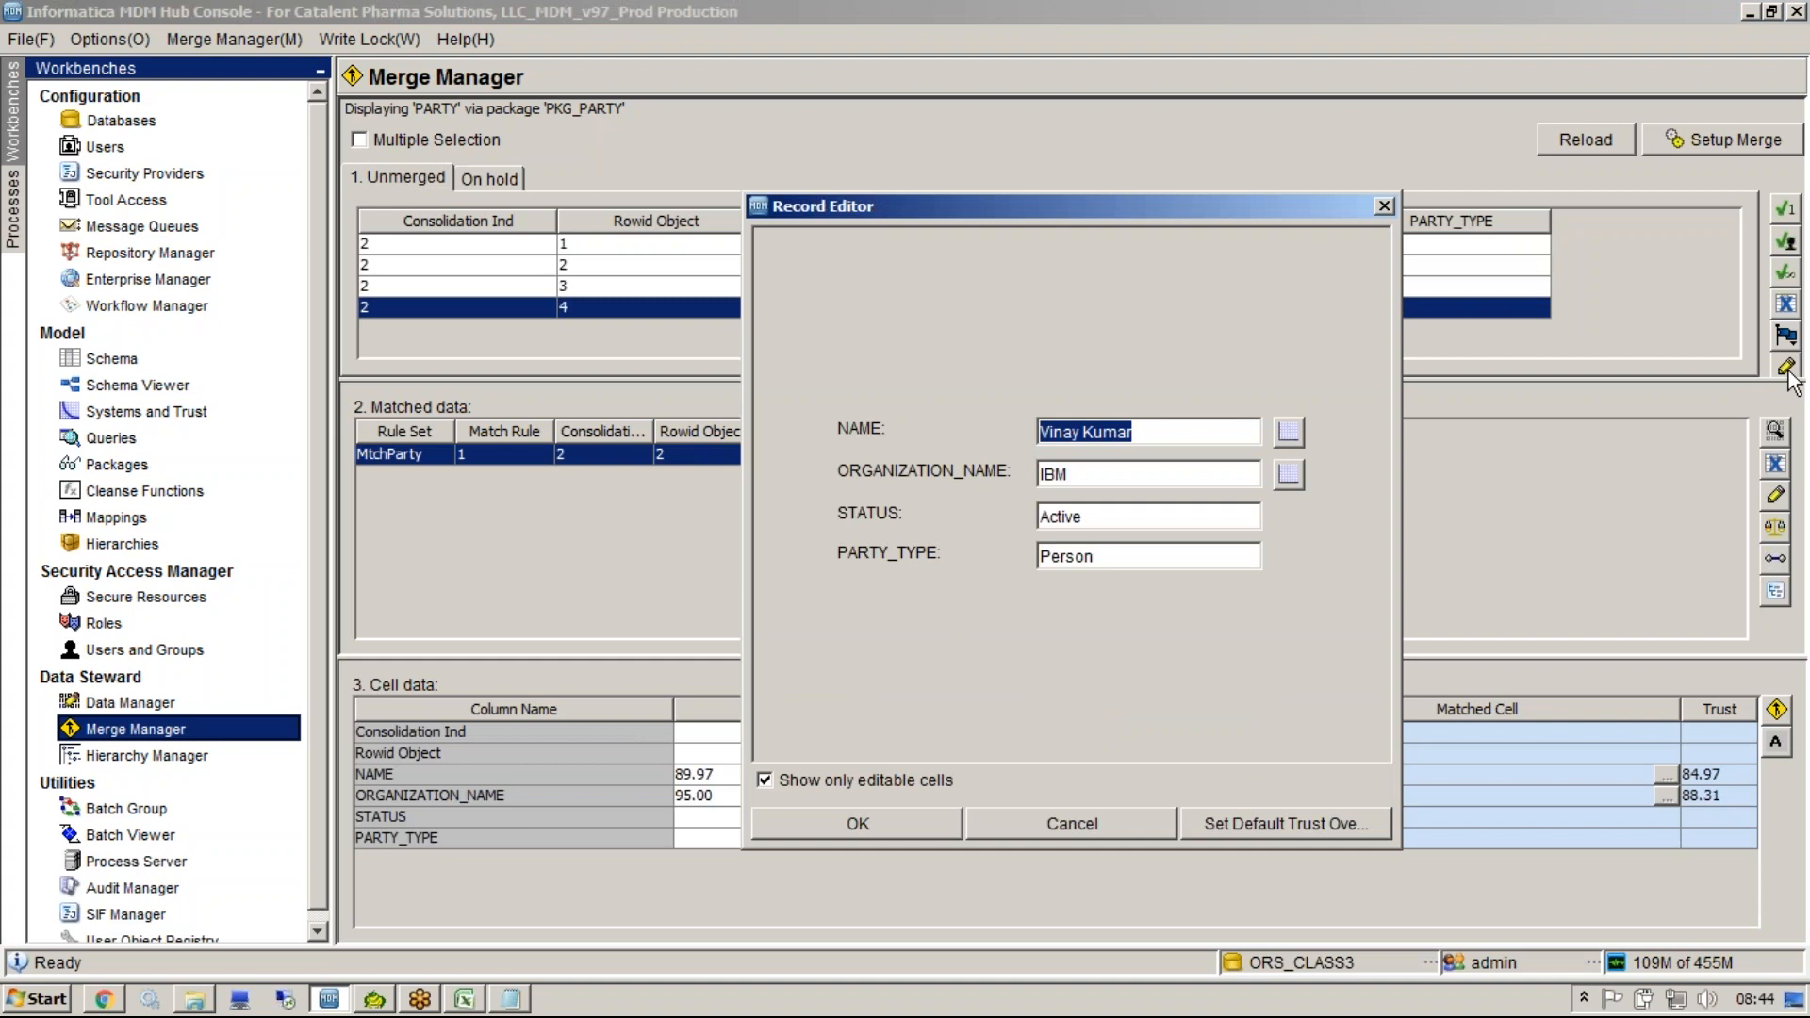
pyautogui.doubleClick(1171, 473)
pyautogui.press('BackSpace')
pyautogui.click(907, 822)
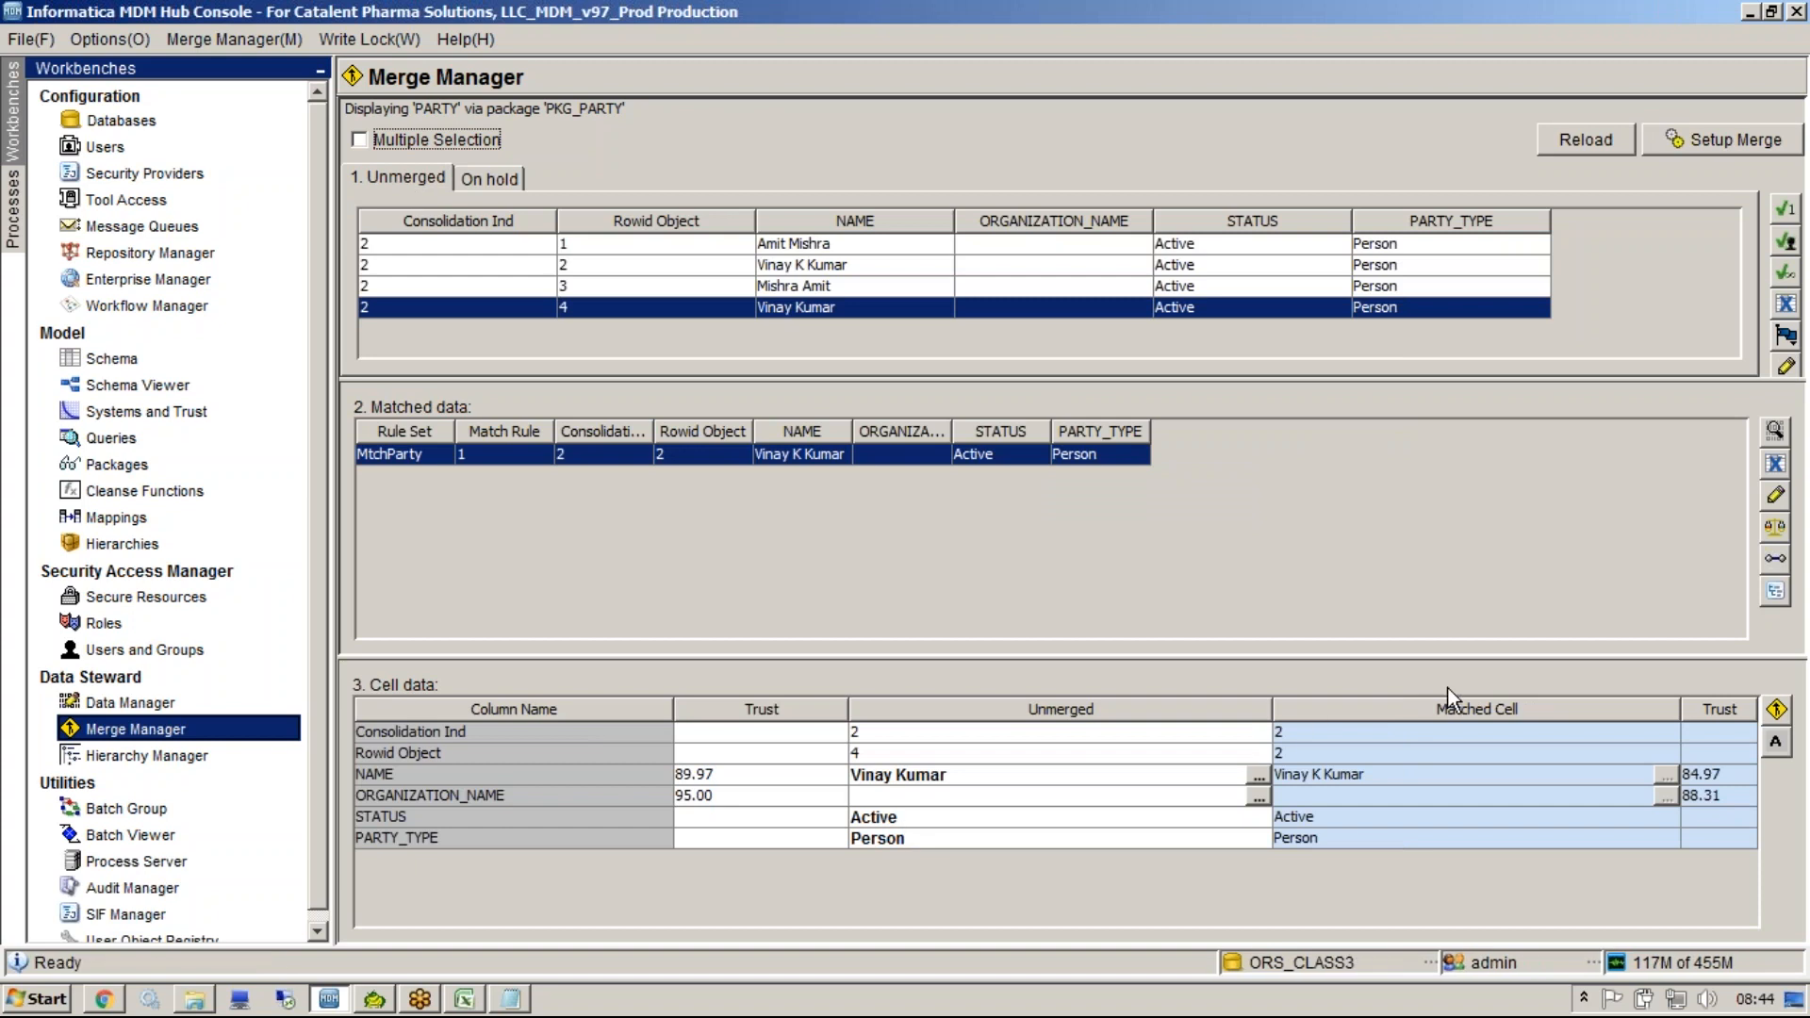
pyautogui.click(1775, 465)
pyautogui.click(1449, 205)
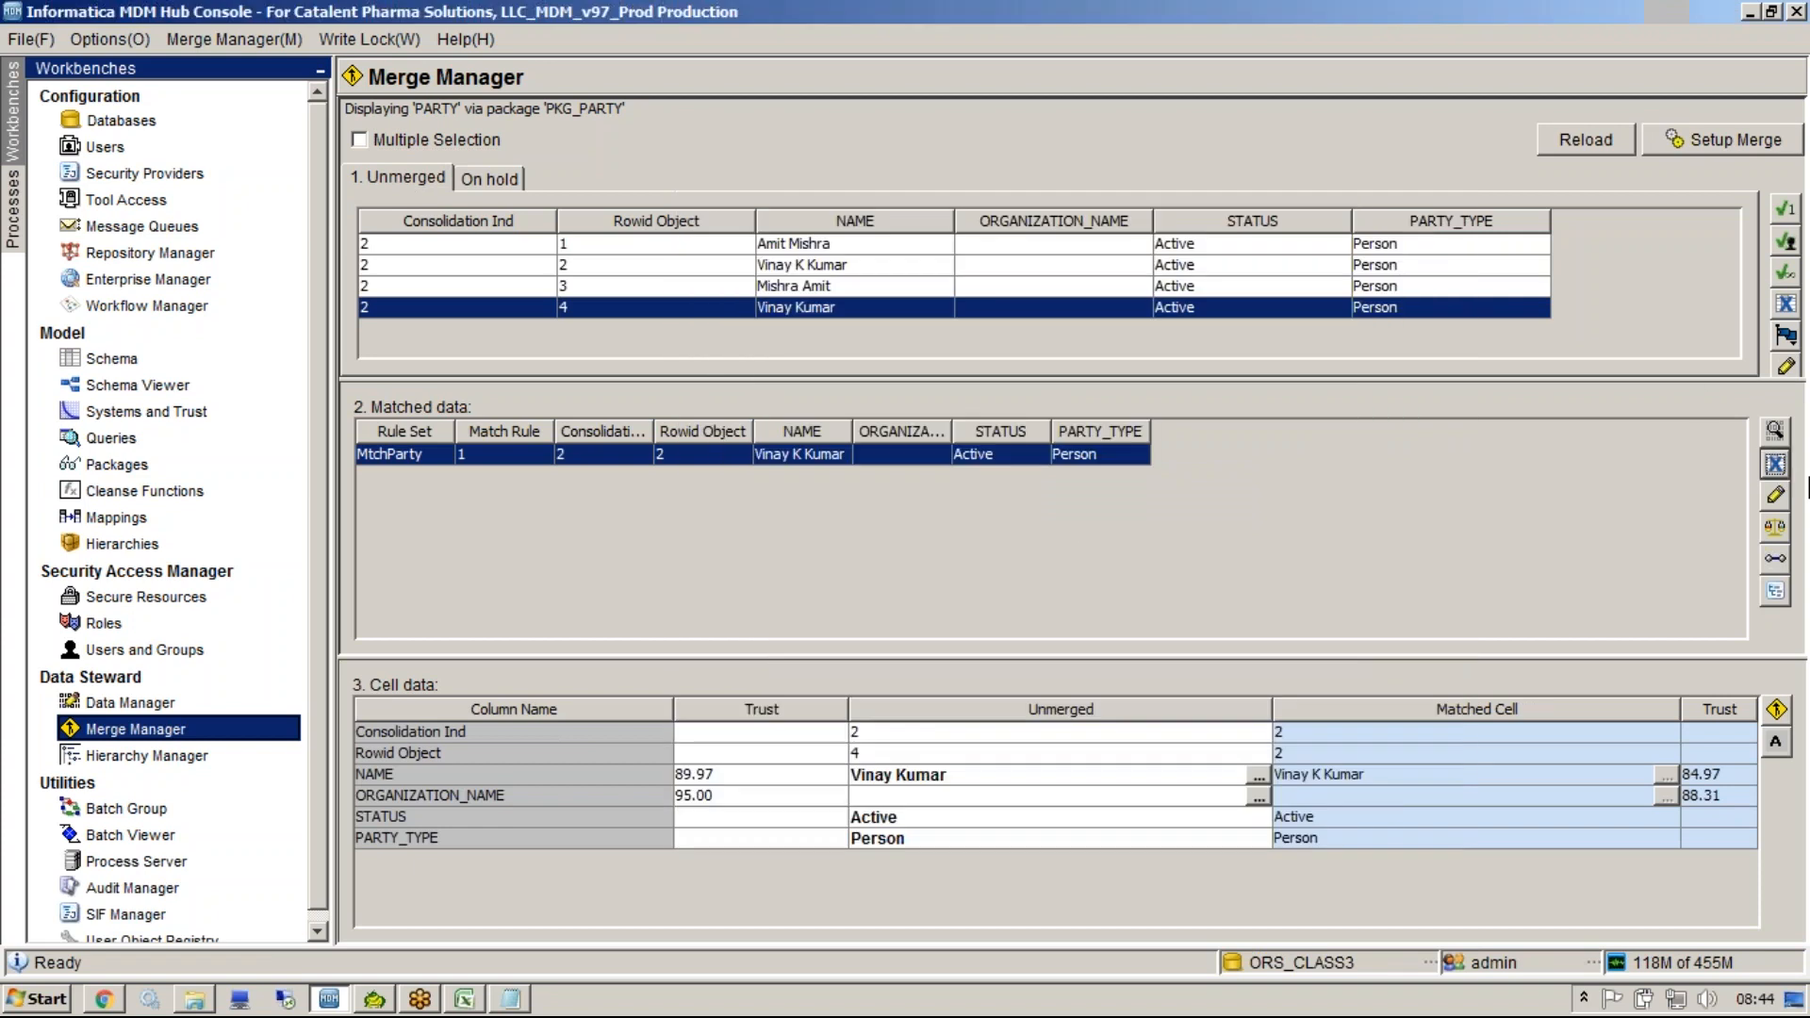
pyautogui.click(1775, 494)
pyautogui.click(1395, 206)
# Open the Match Rule Viewer for the MtchParty match and compare it with the ROWID_MATCH_RULE values in C_PARTY_MTCH in Toad.
pyautogui.click(1774, 531)
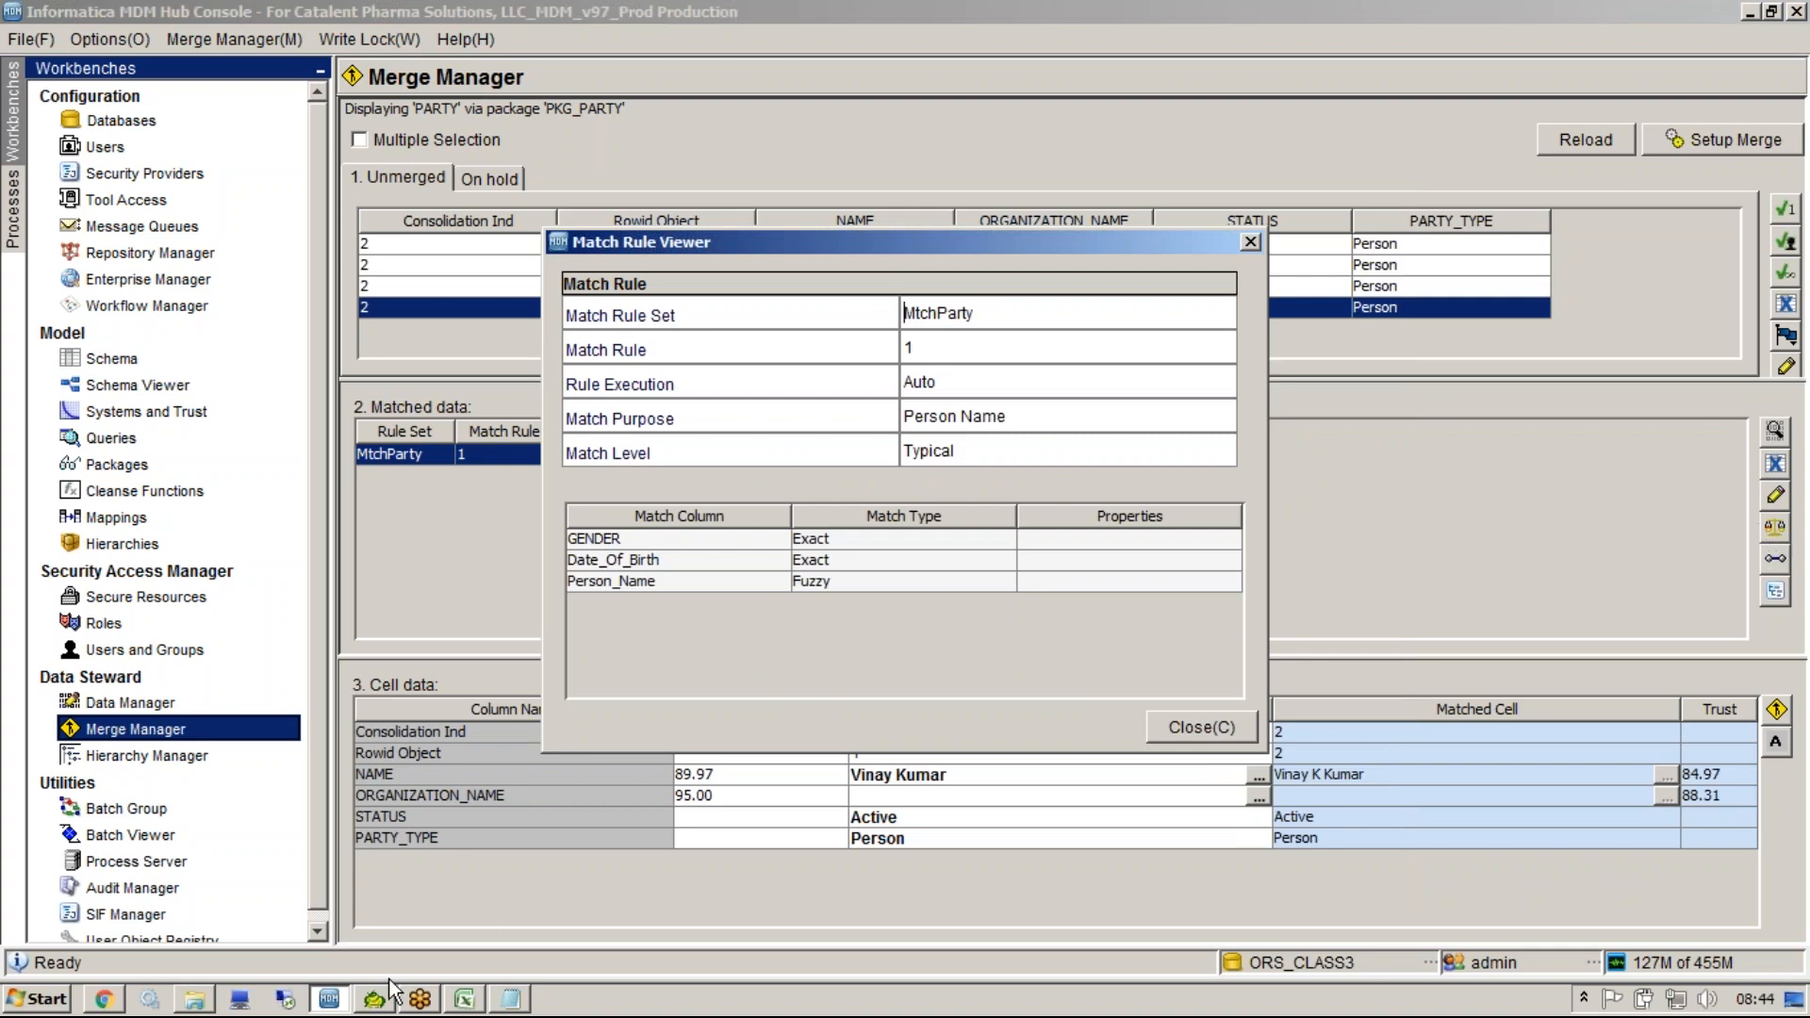
pyautogui.click(375, 998)
pyautogui.moveTo(1212, 364); pyautogui.dragTo(1204, 385)
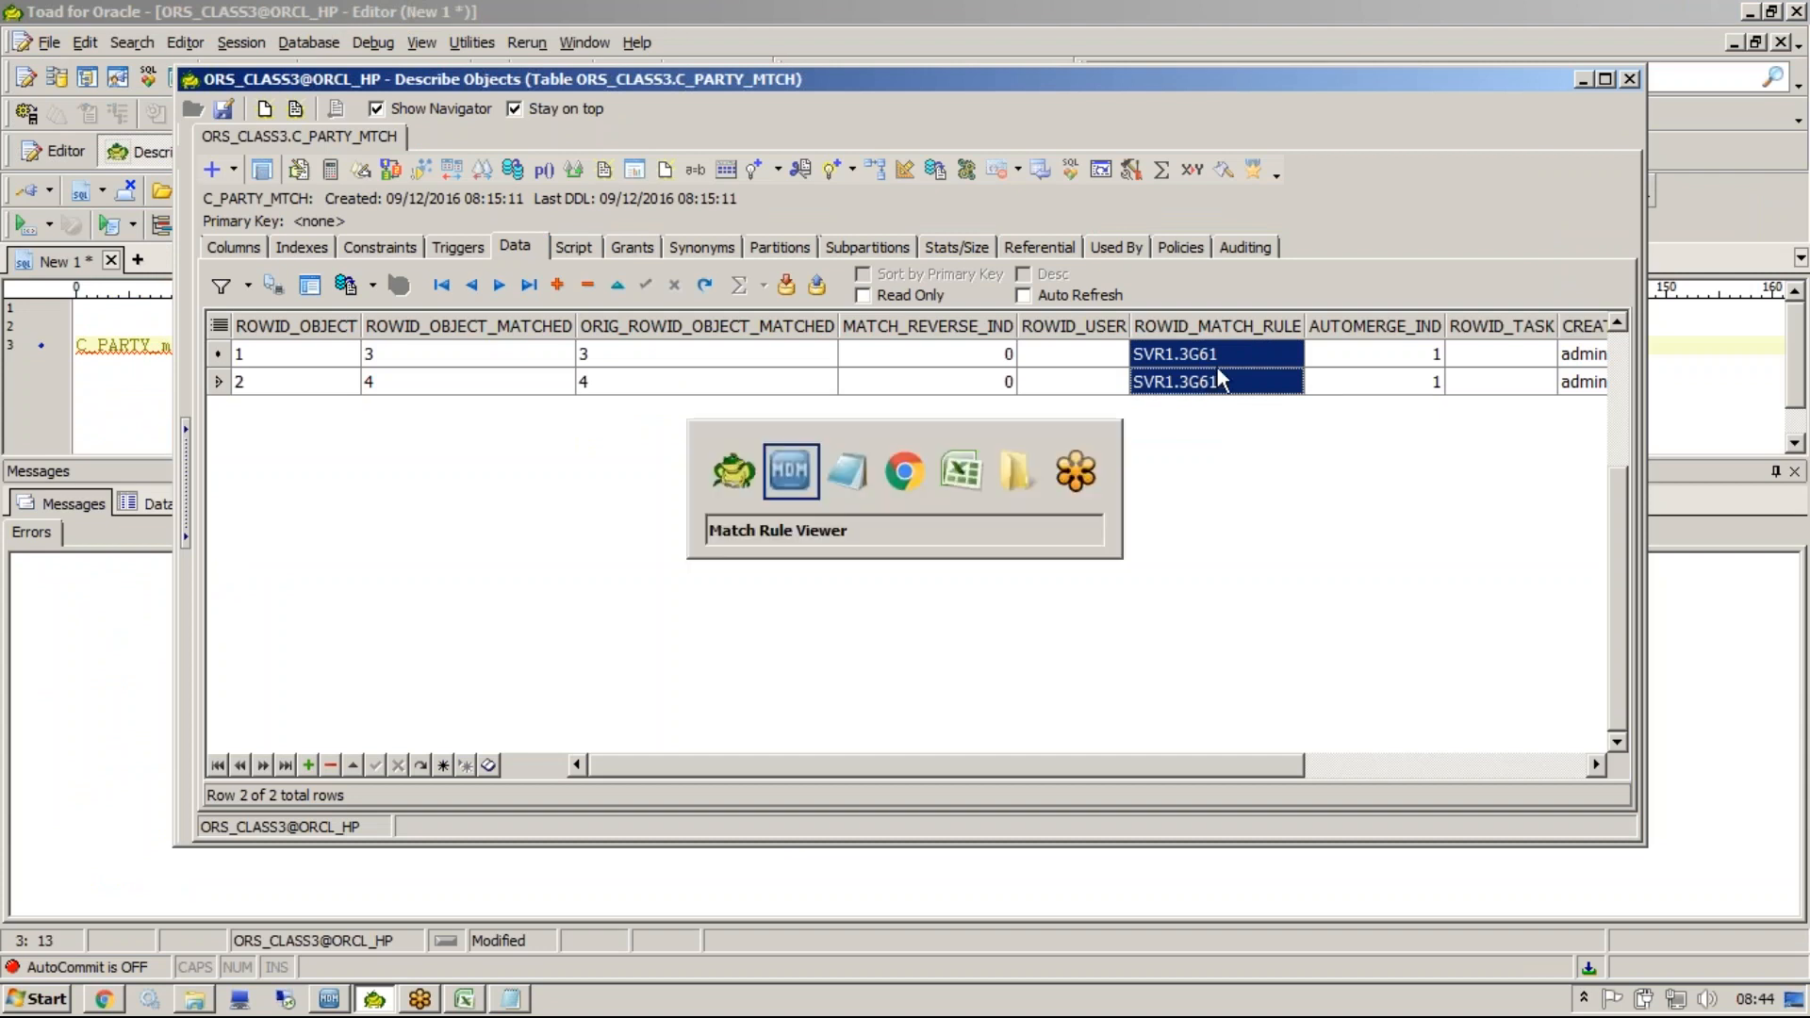
pyautogui.hotkey('alt', 'Tab')
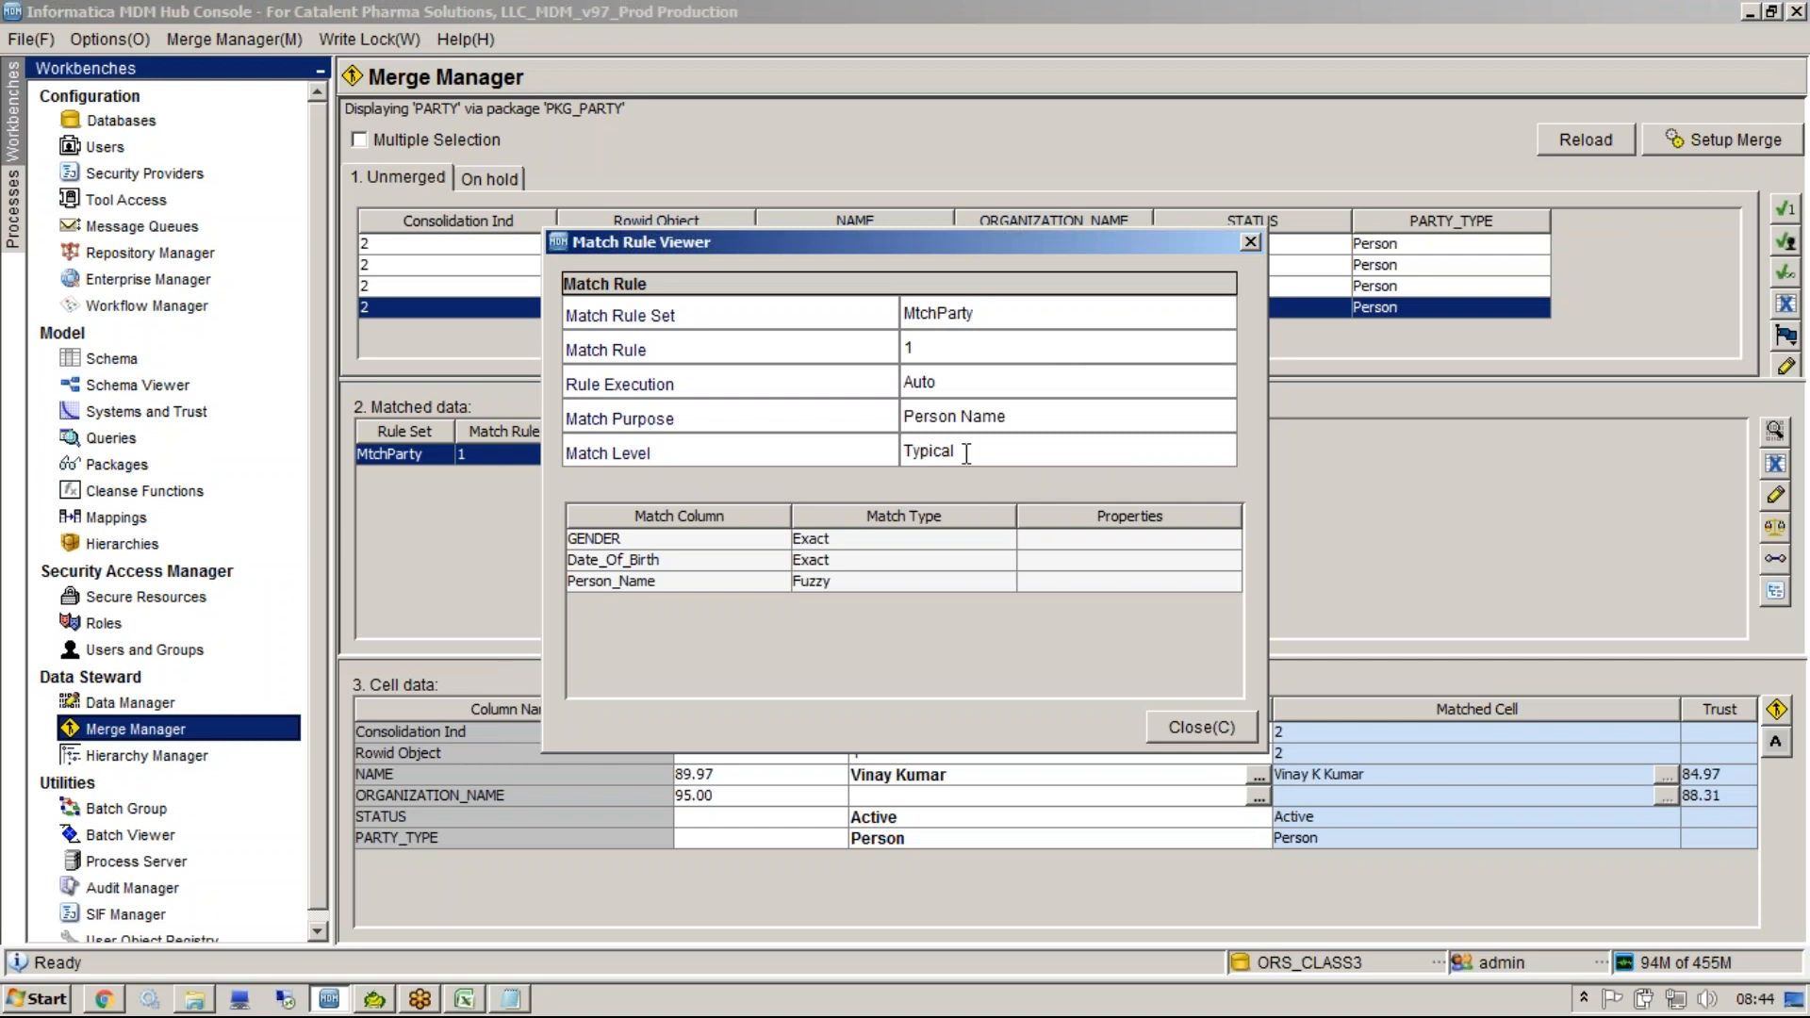
pyautogui.hotkey('alt', 'Tab')
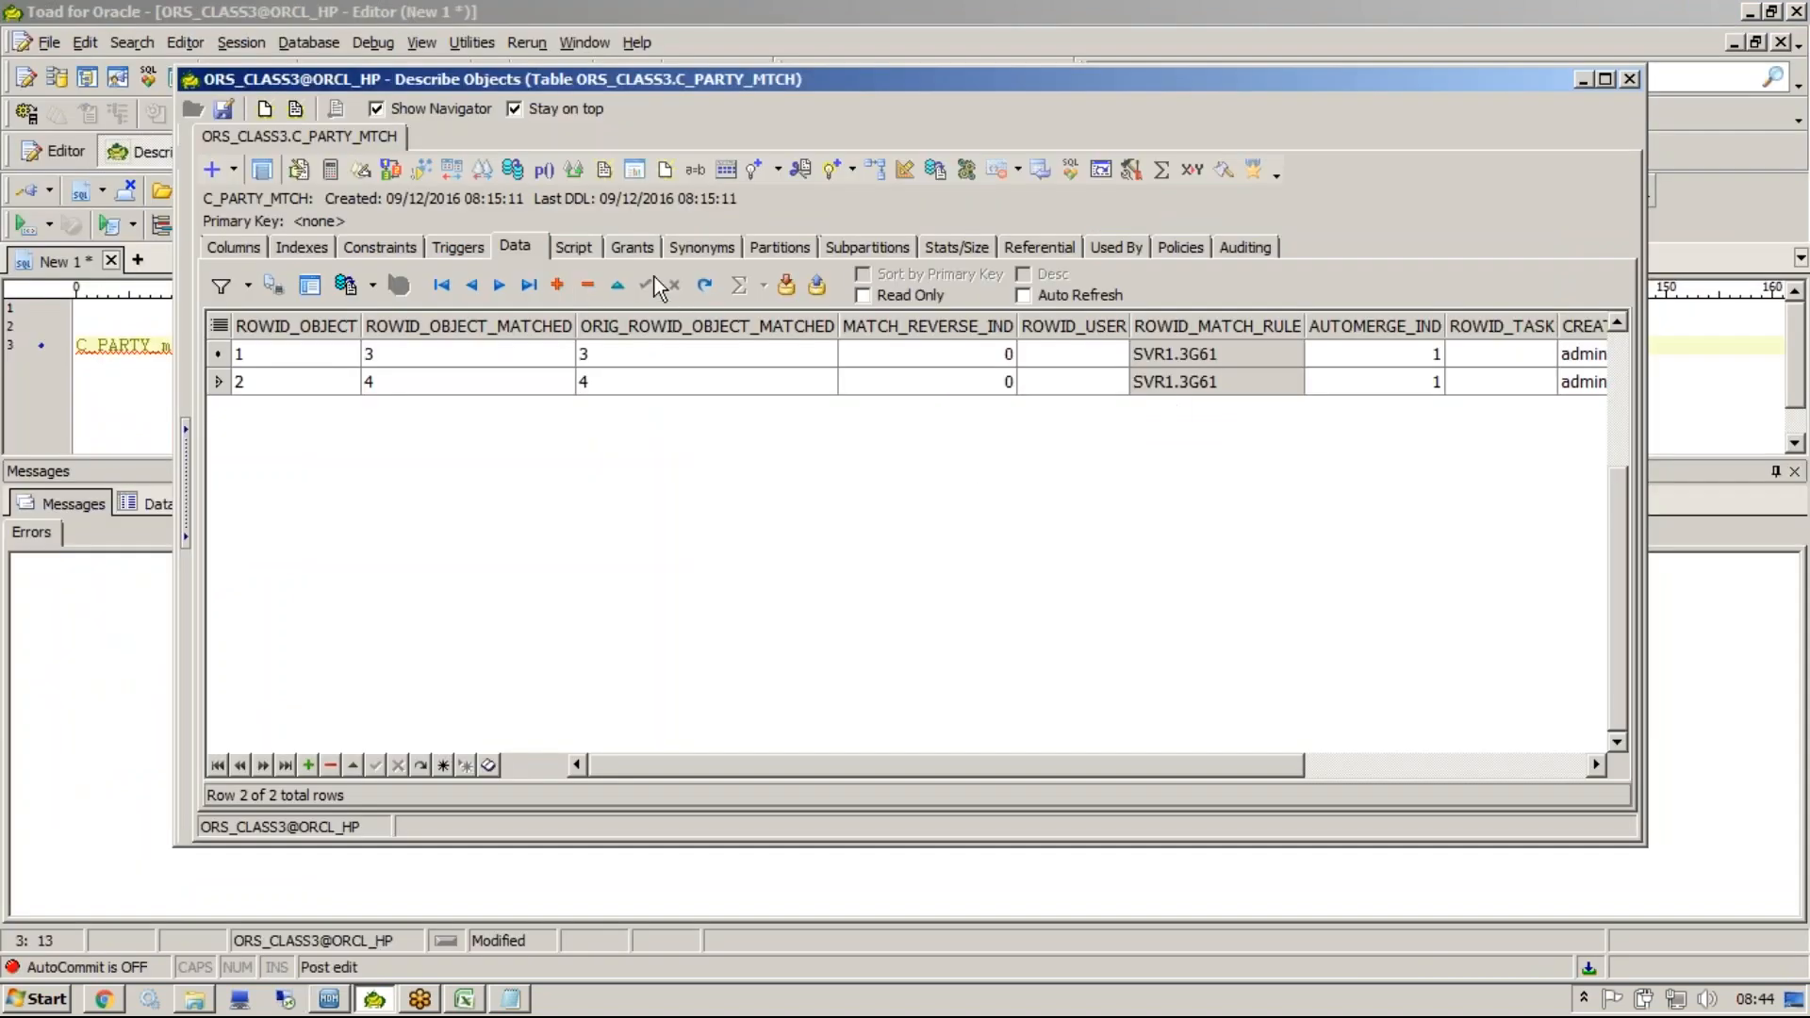
pyautogui.moveTo(1242, 358); pyautogui.dragTo(1246, 393)
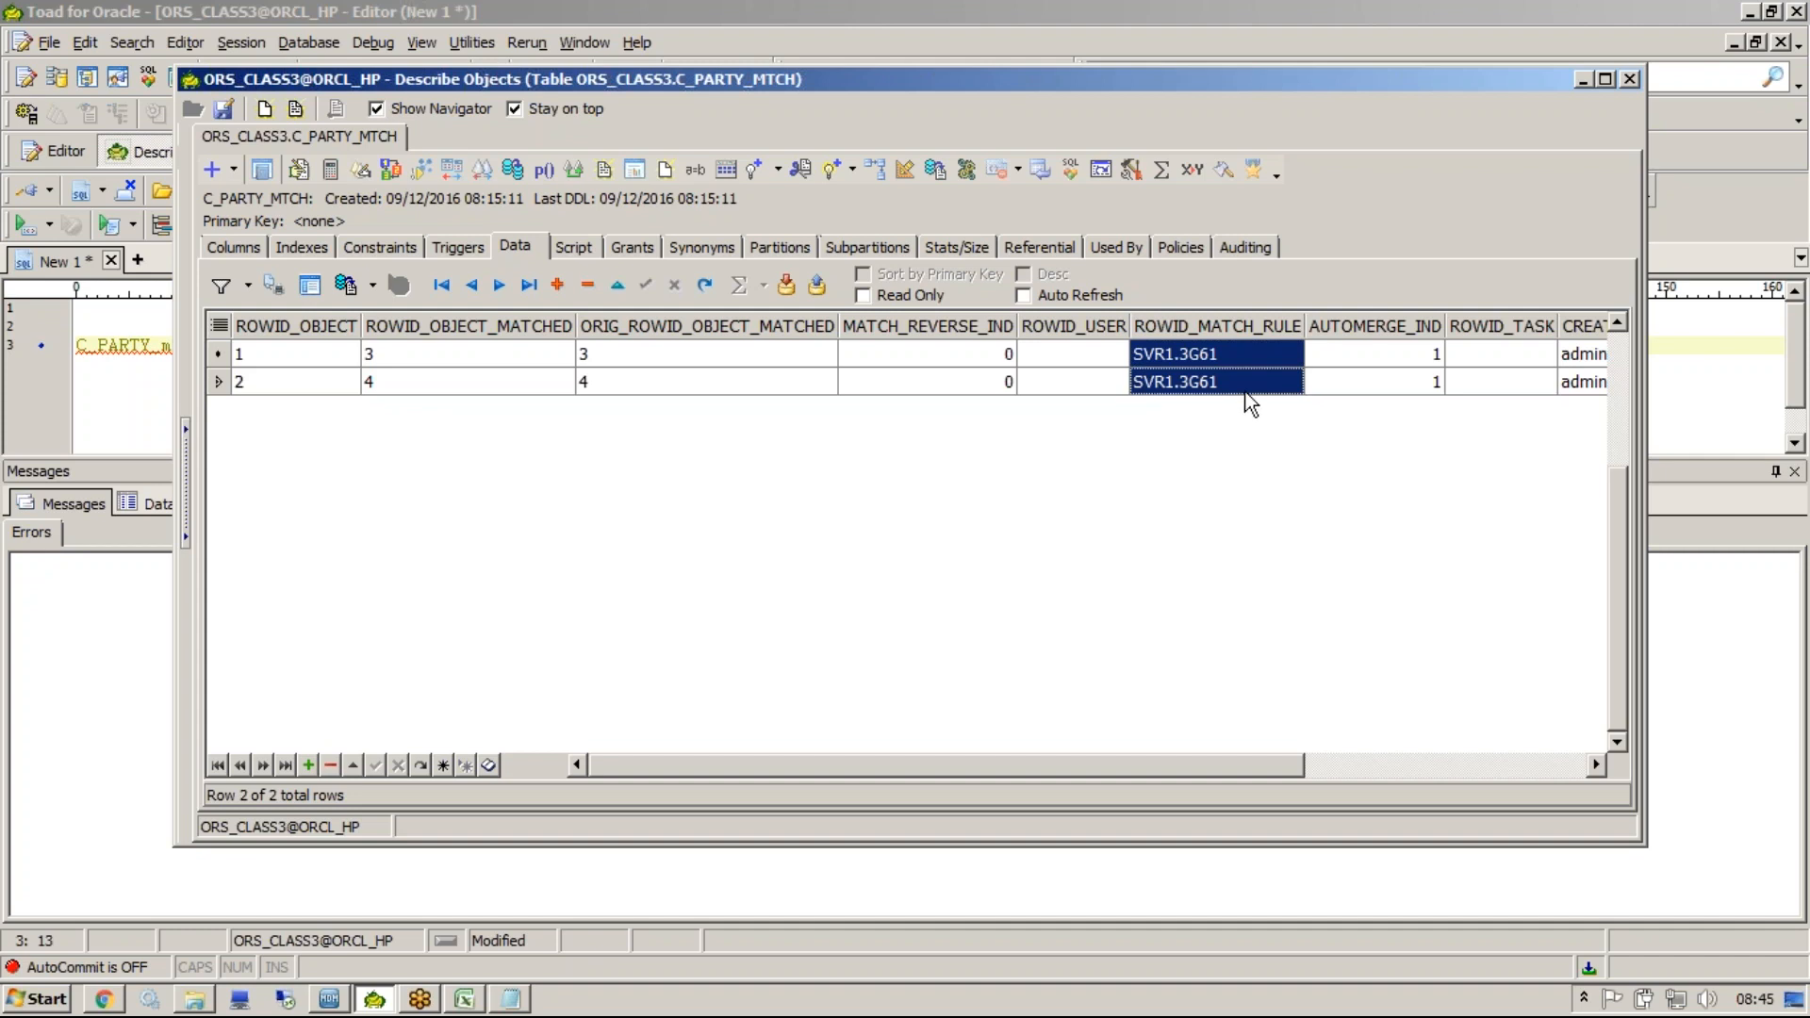
pyautogui.click(329, 998)
pyautogui.click(967, 381)
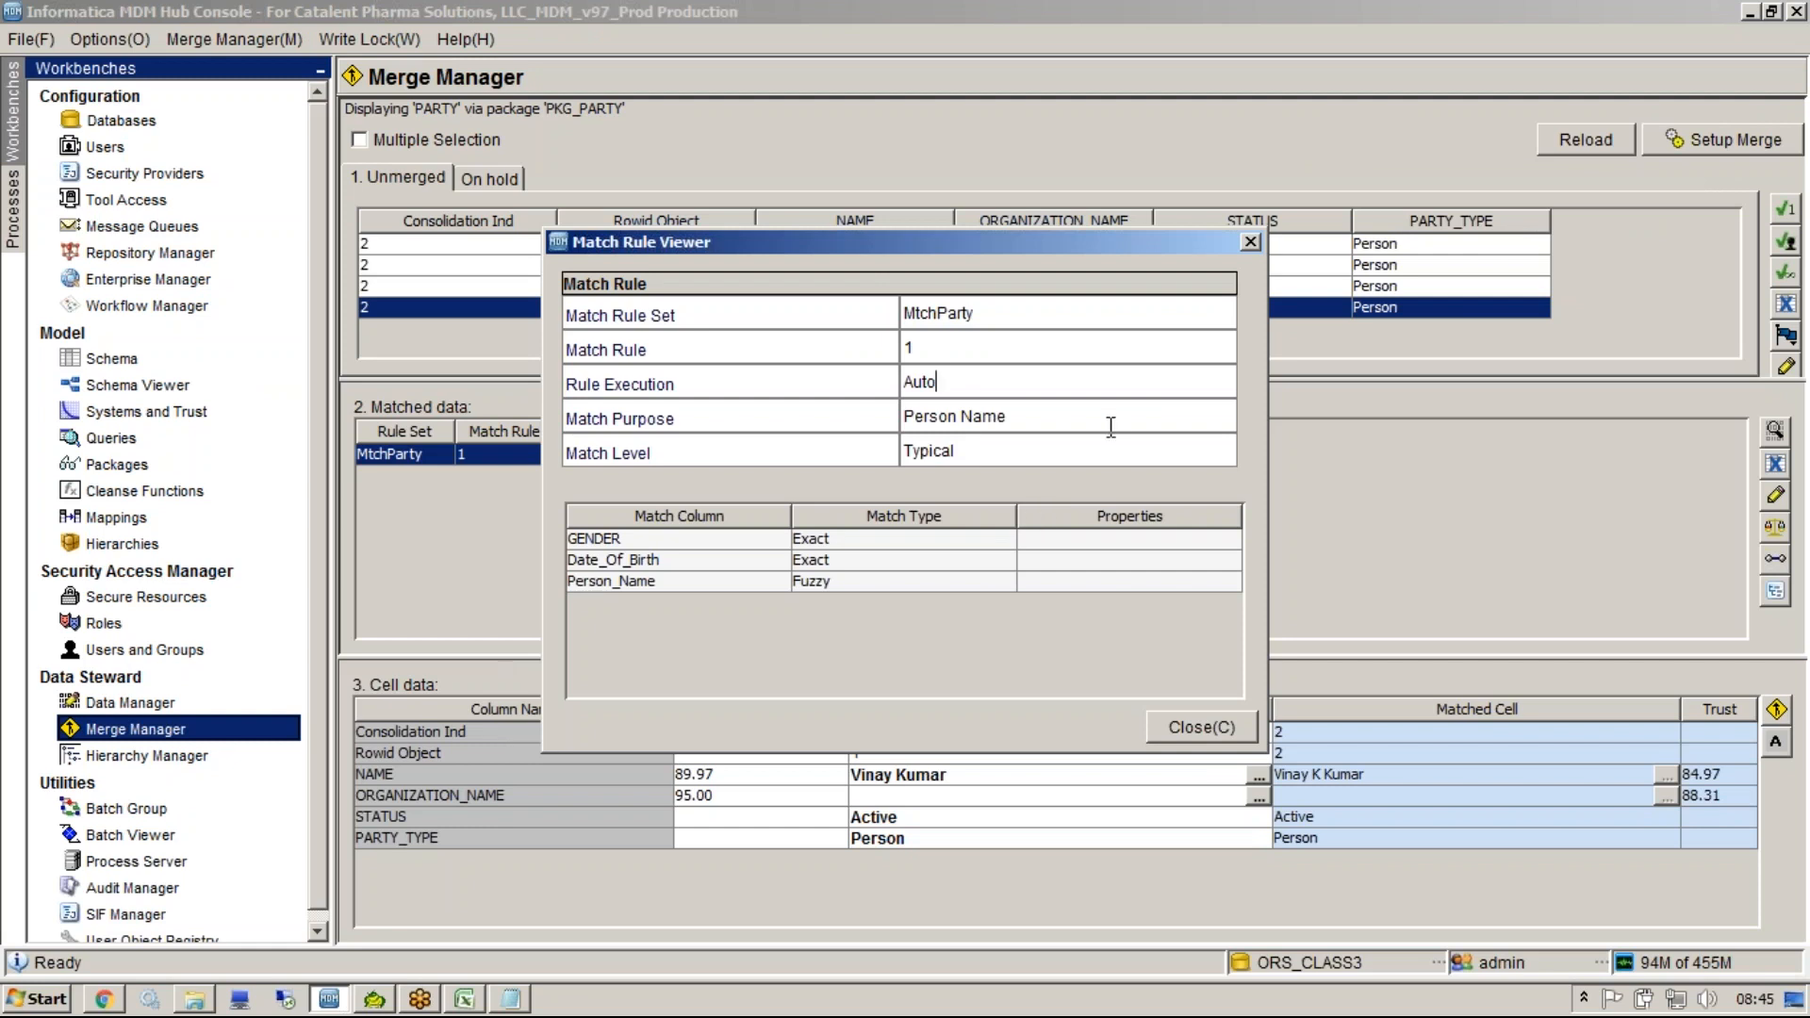
pyautogui.click(1250, 242)
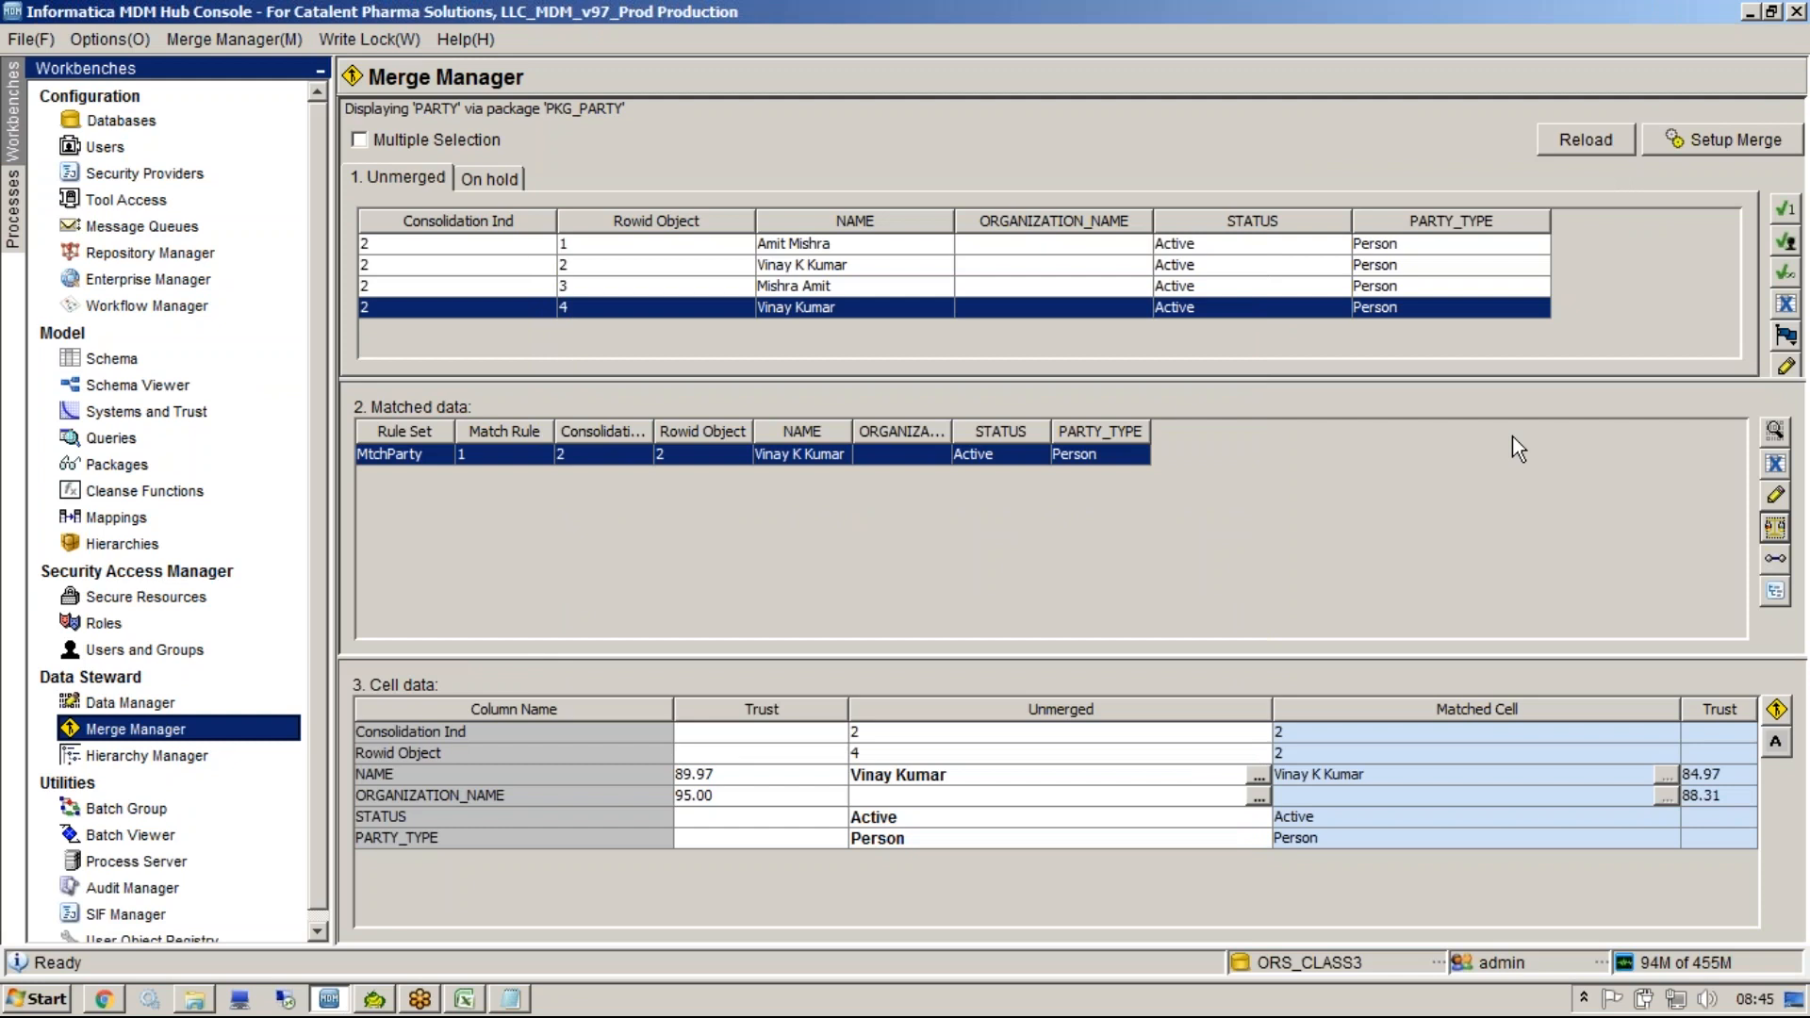
# Reopen the Match Rule Viewer and review the GENDER, Date_Of_Birth and Person_Name match columns.
pyautogui.click(1777, 531)
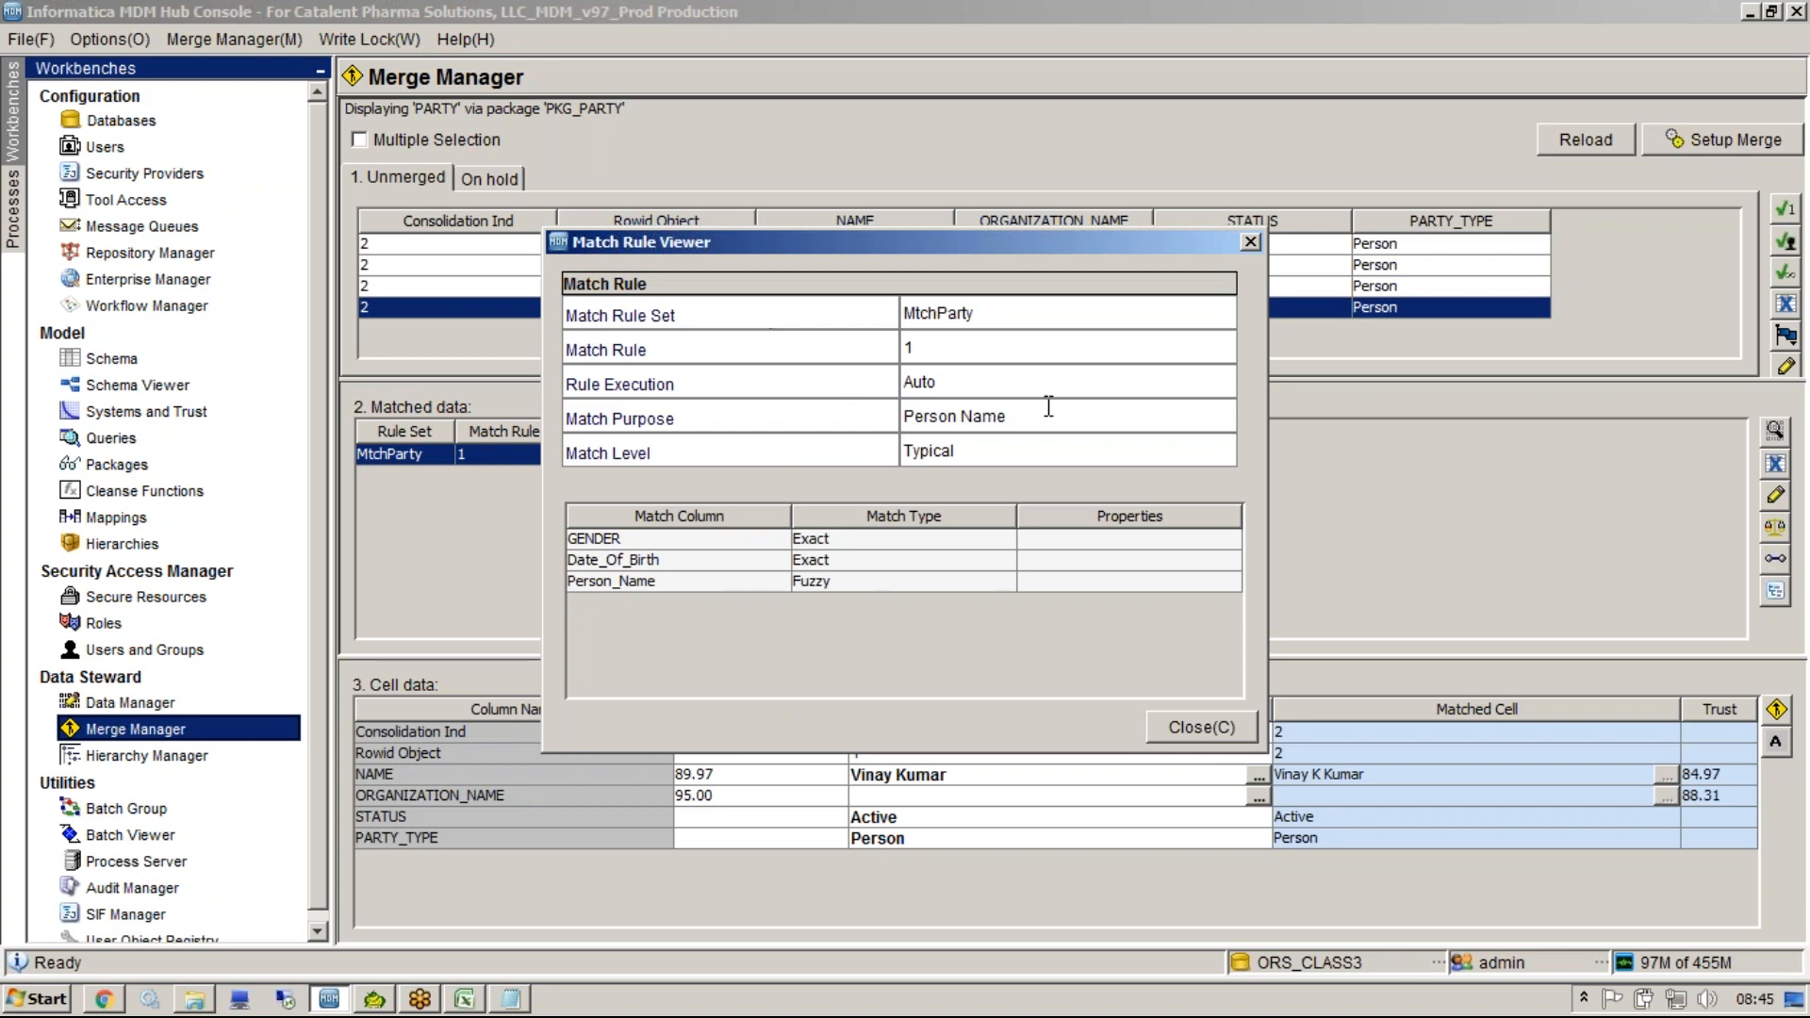
pyautogui.moveTo(1044, 416); pyautogui.dragTo(745, 396)
pyautogui.moveTo(662, 539); pyautogui.dragTo(667, 593)
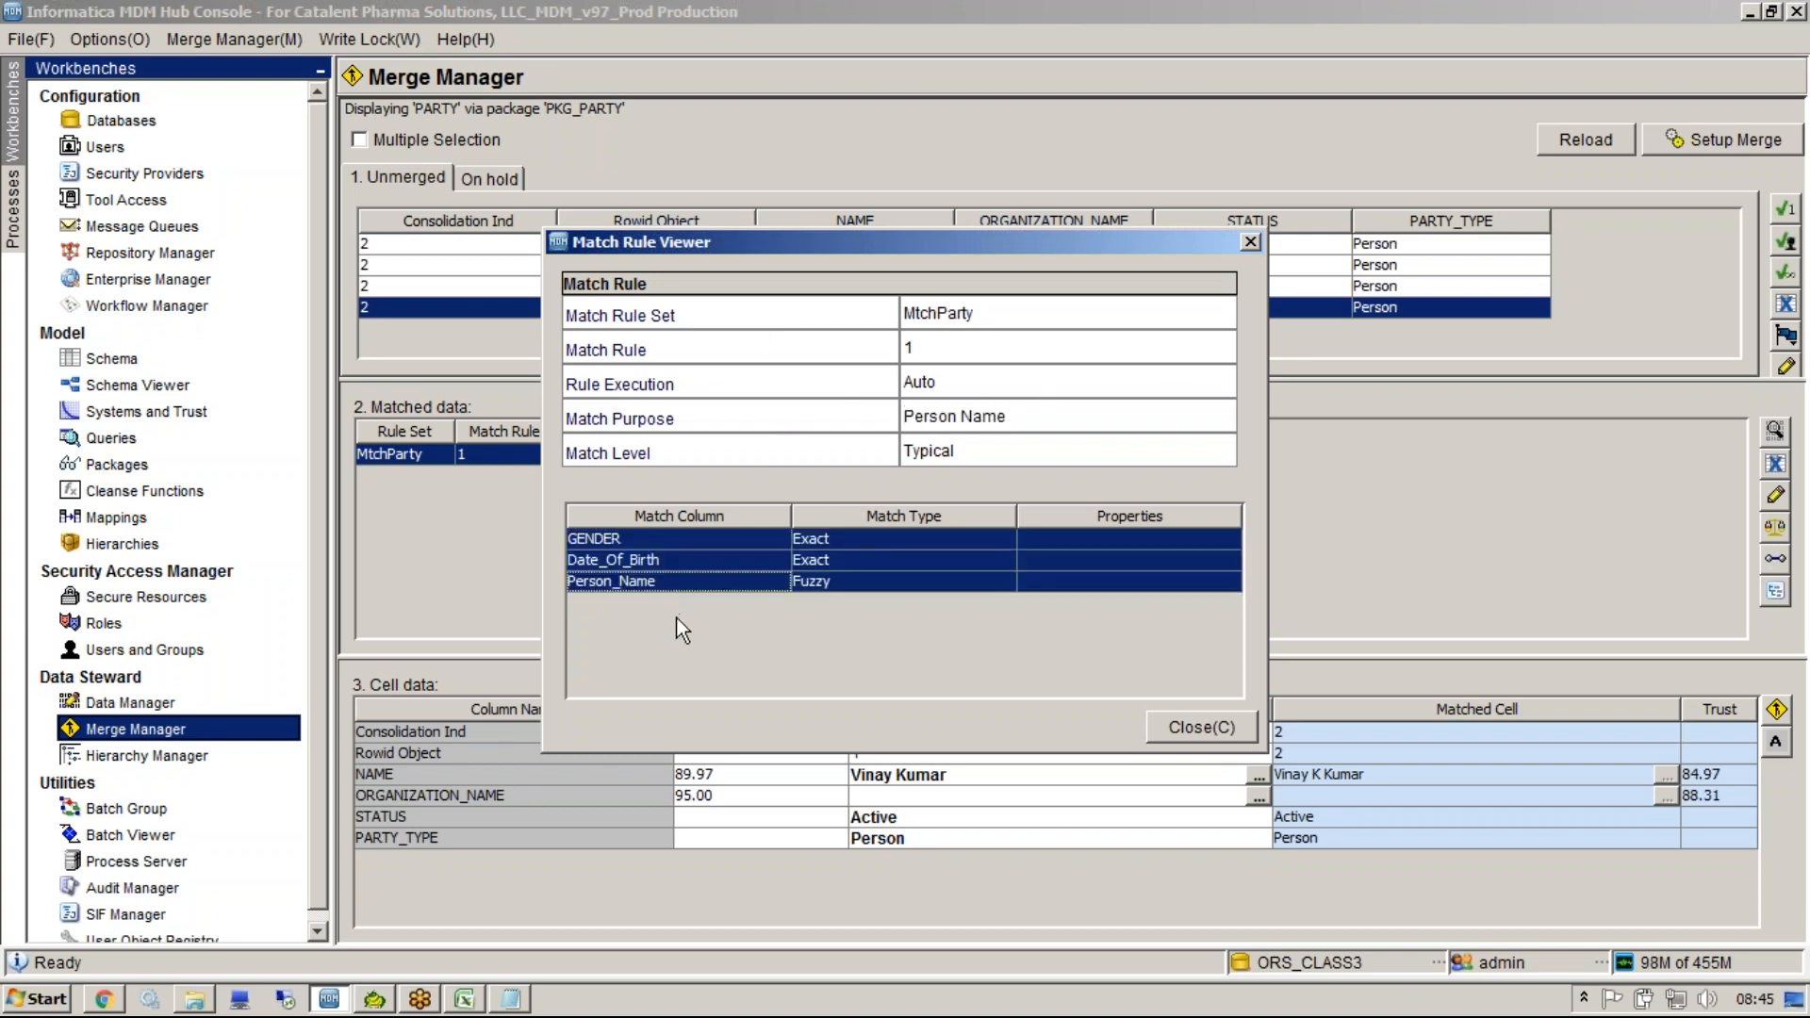
pyautogui.click(1187, 728)
pyautogui.click(1776, 590)
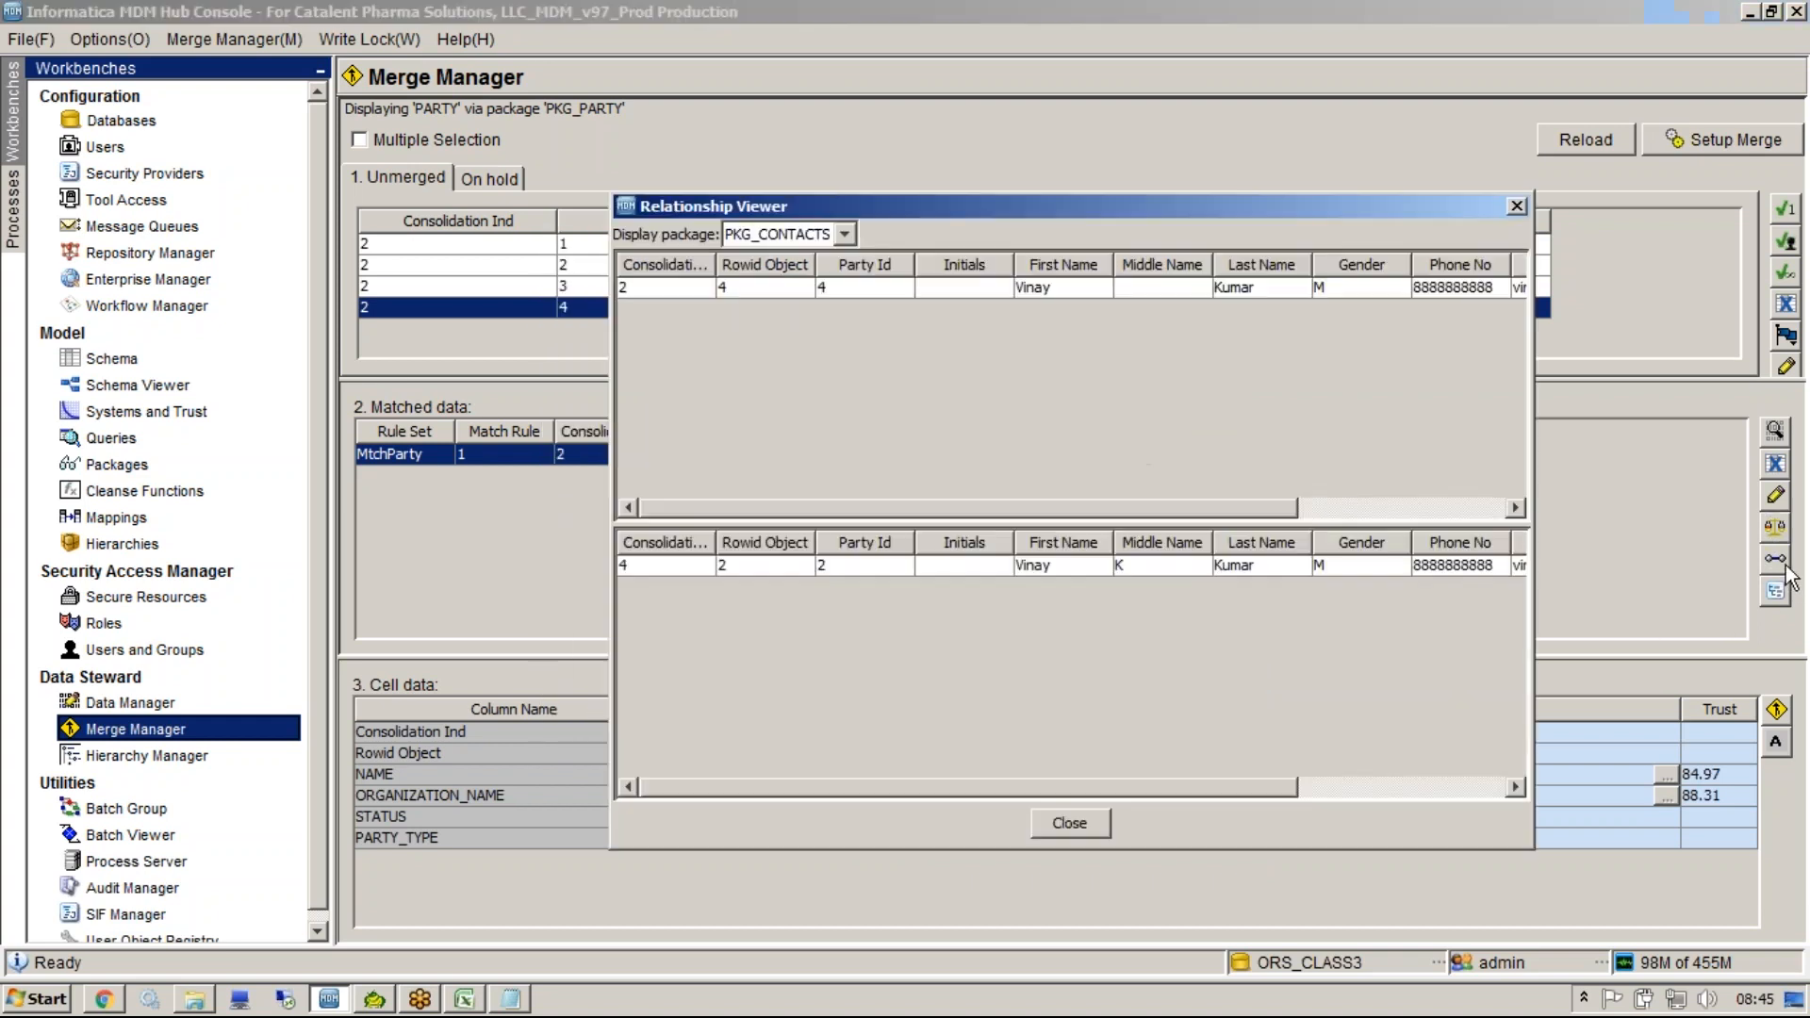
pyautogui.click(1515, 205)
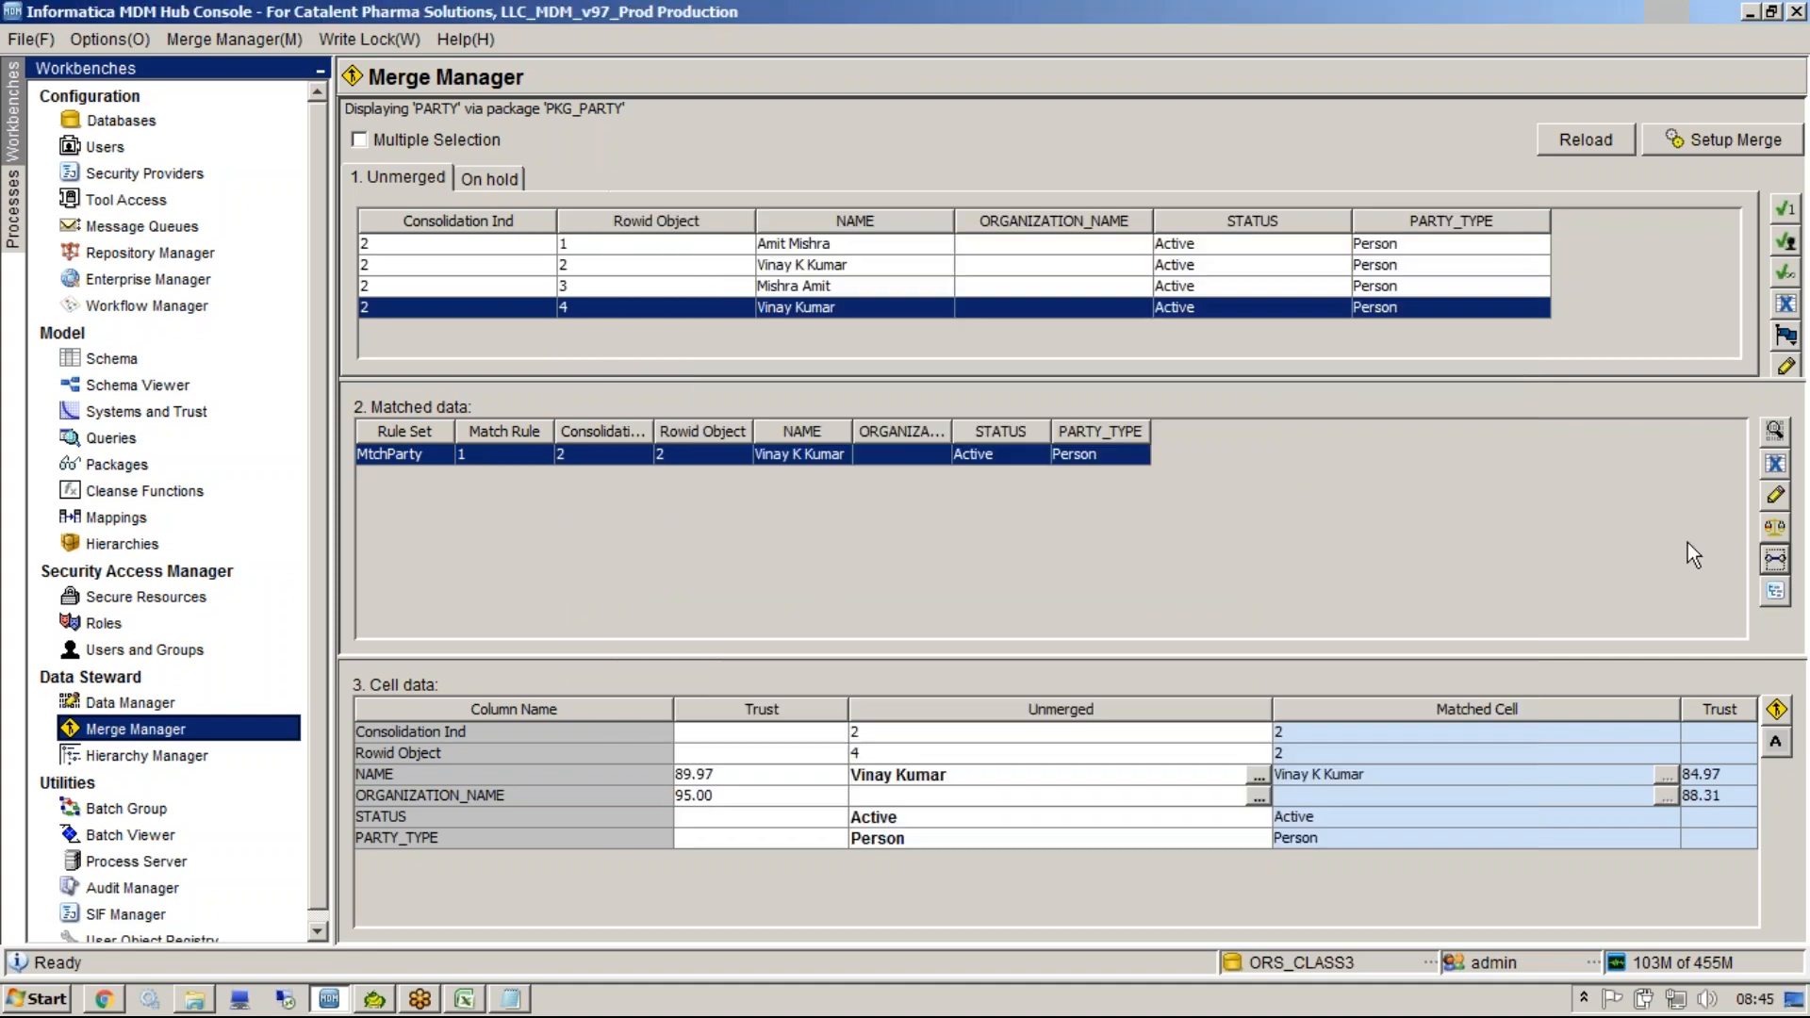
pyautogui.click(1775, 557)
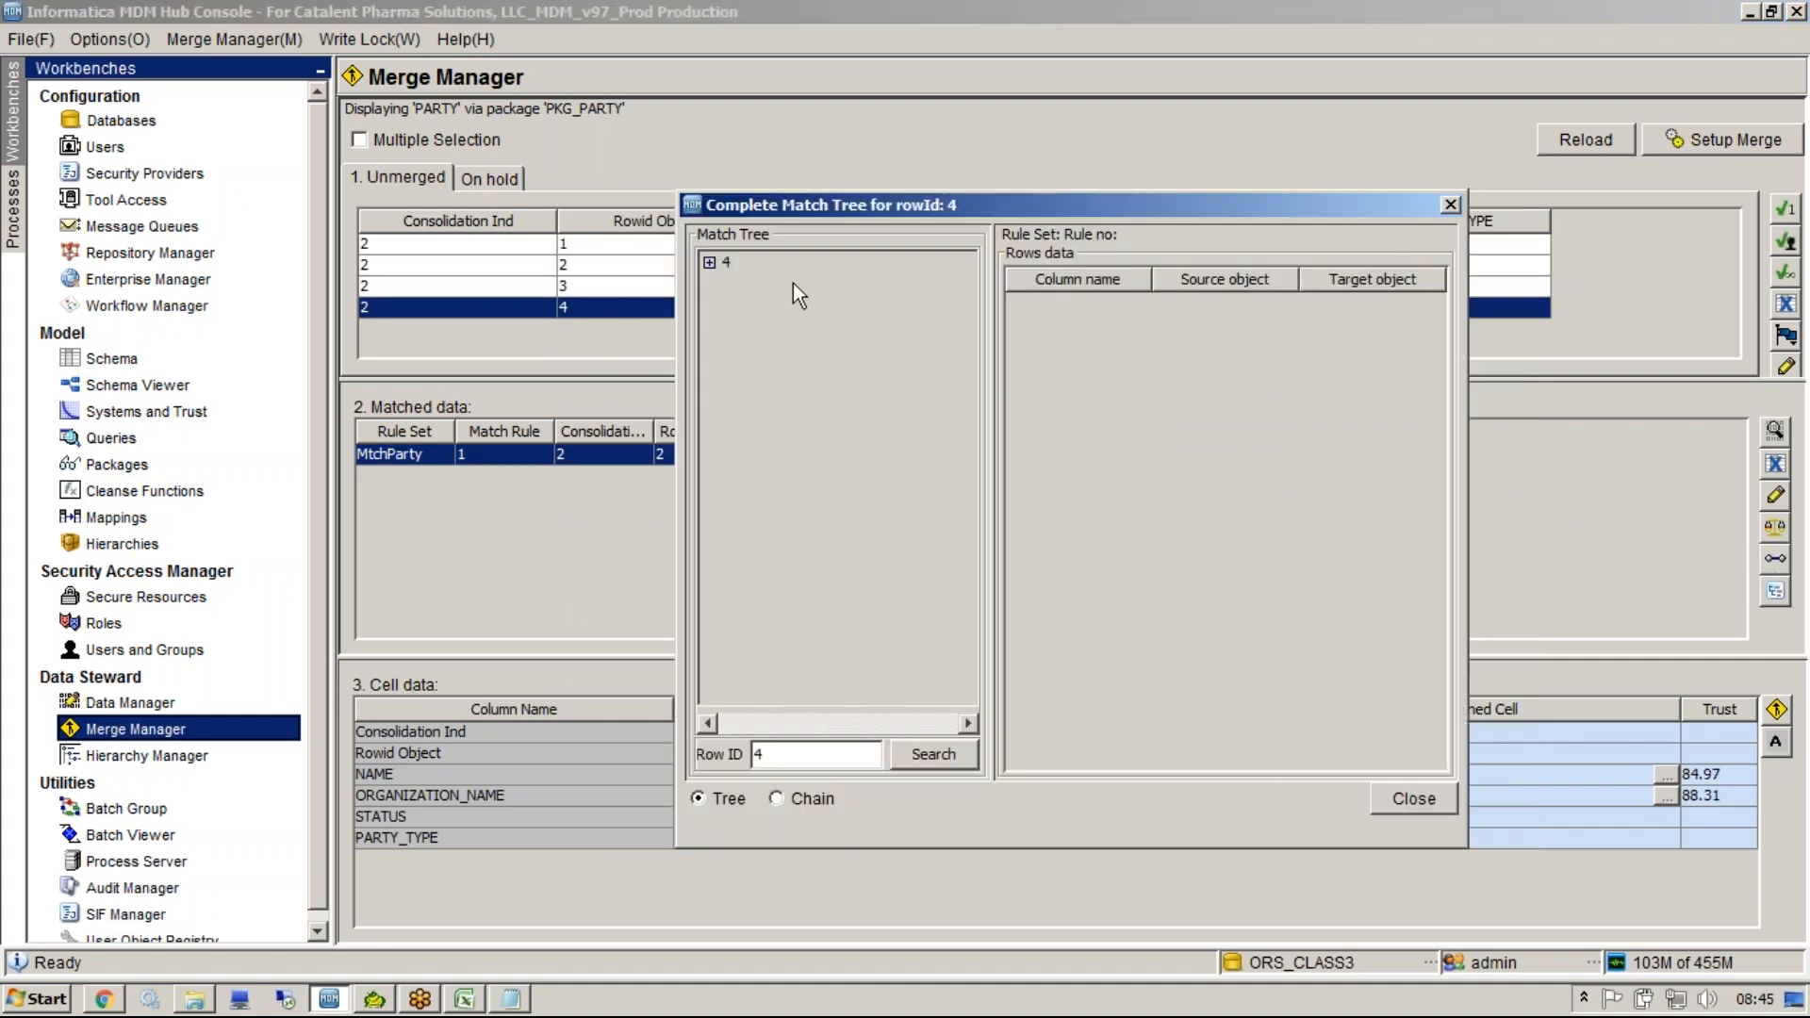
pyautogui.doubleClick(720, 268)
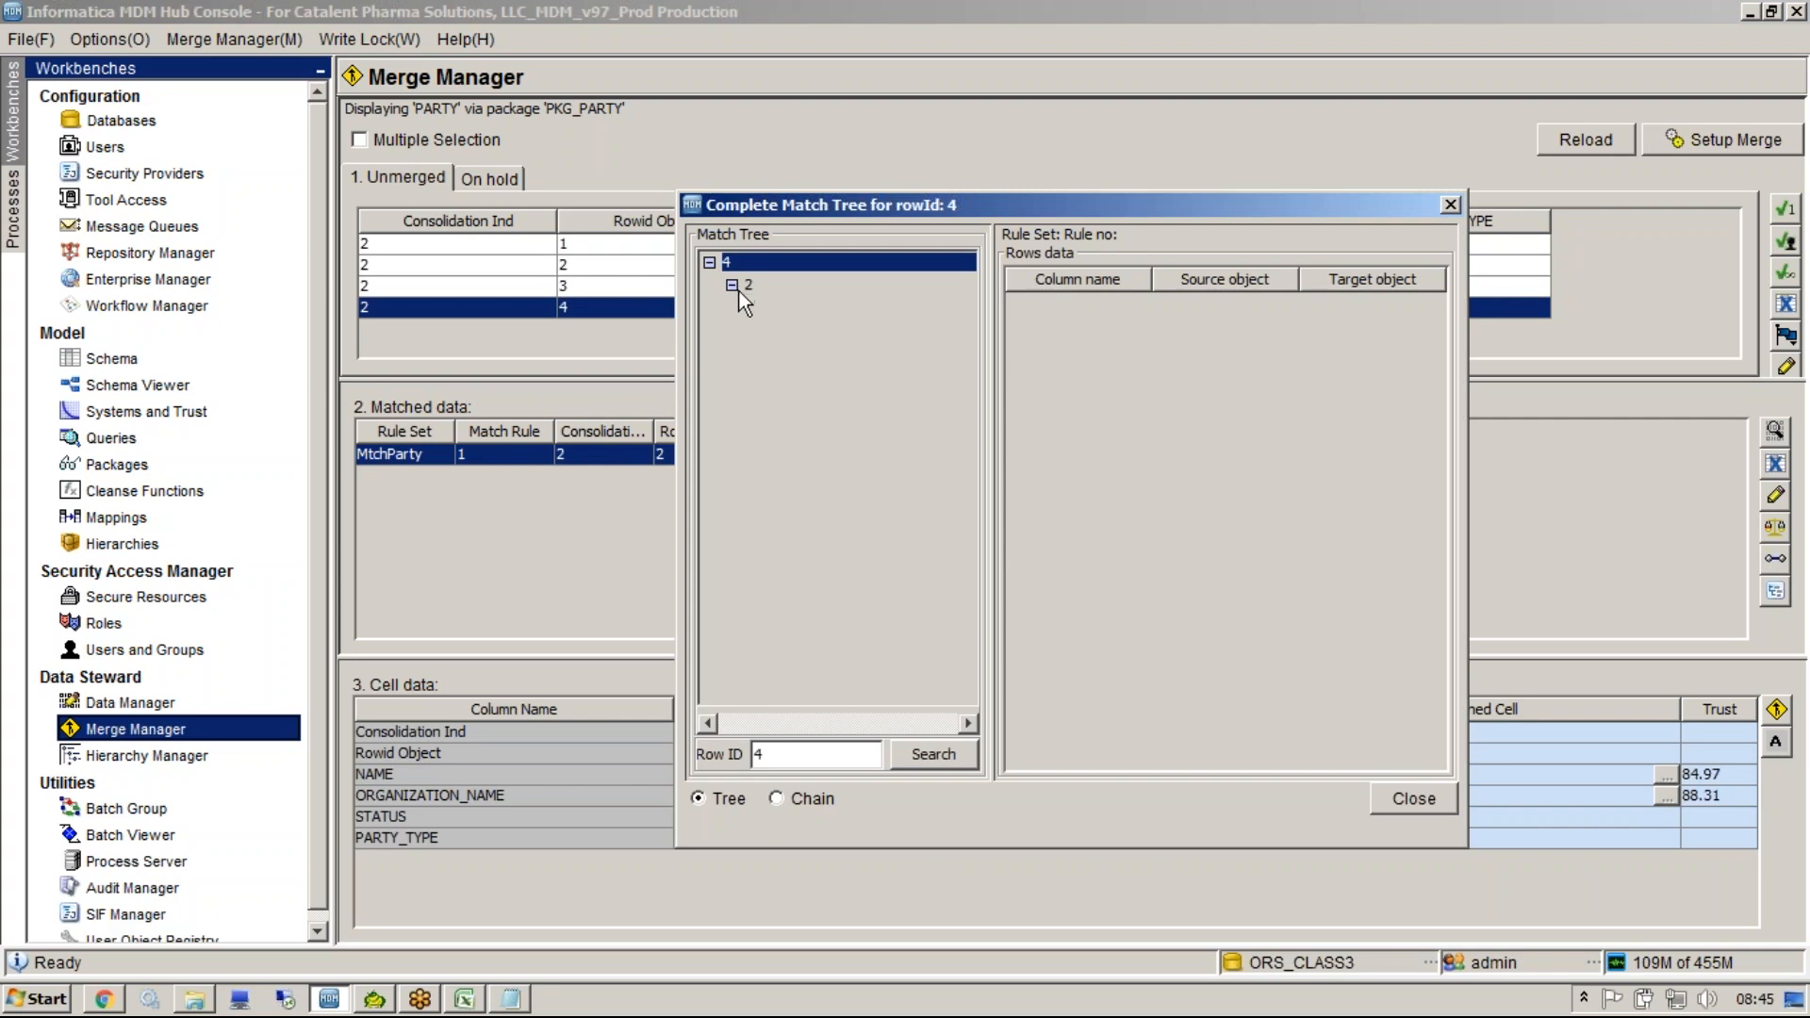
pyautogui.click(752, 288)
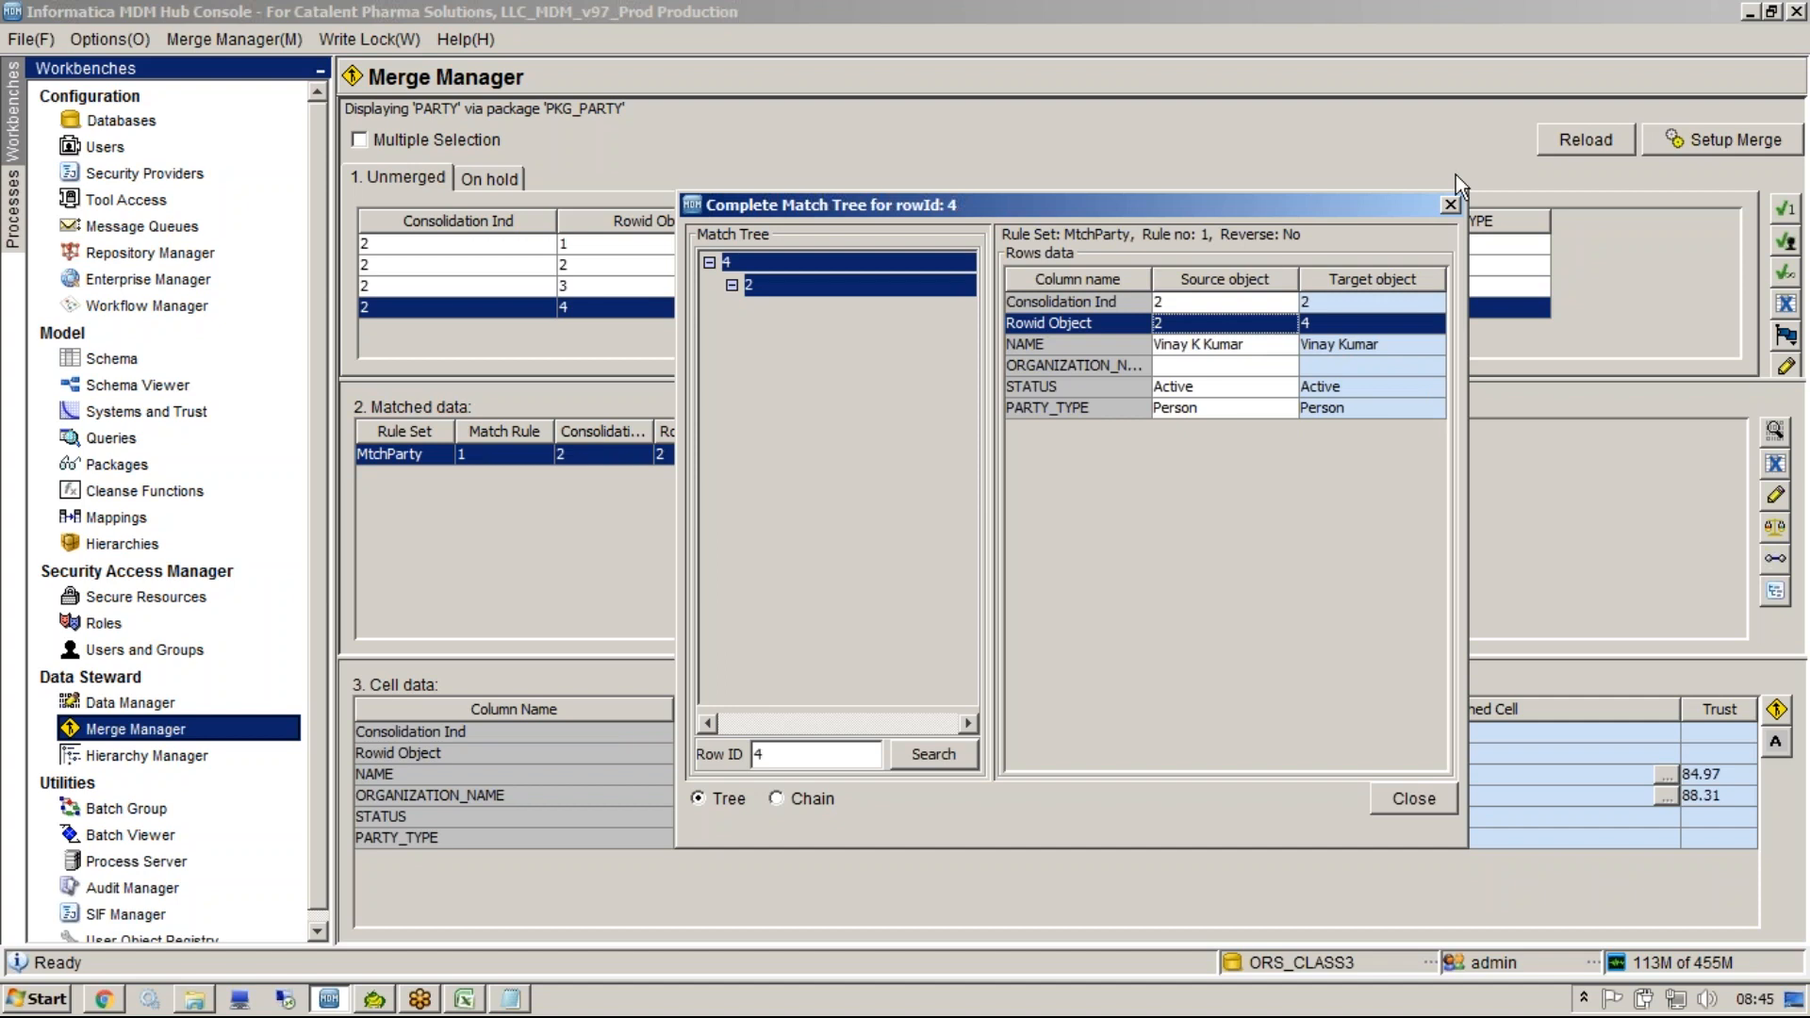
pyautogui.click(1450, 206)
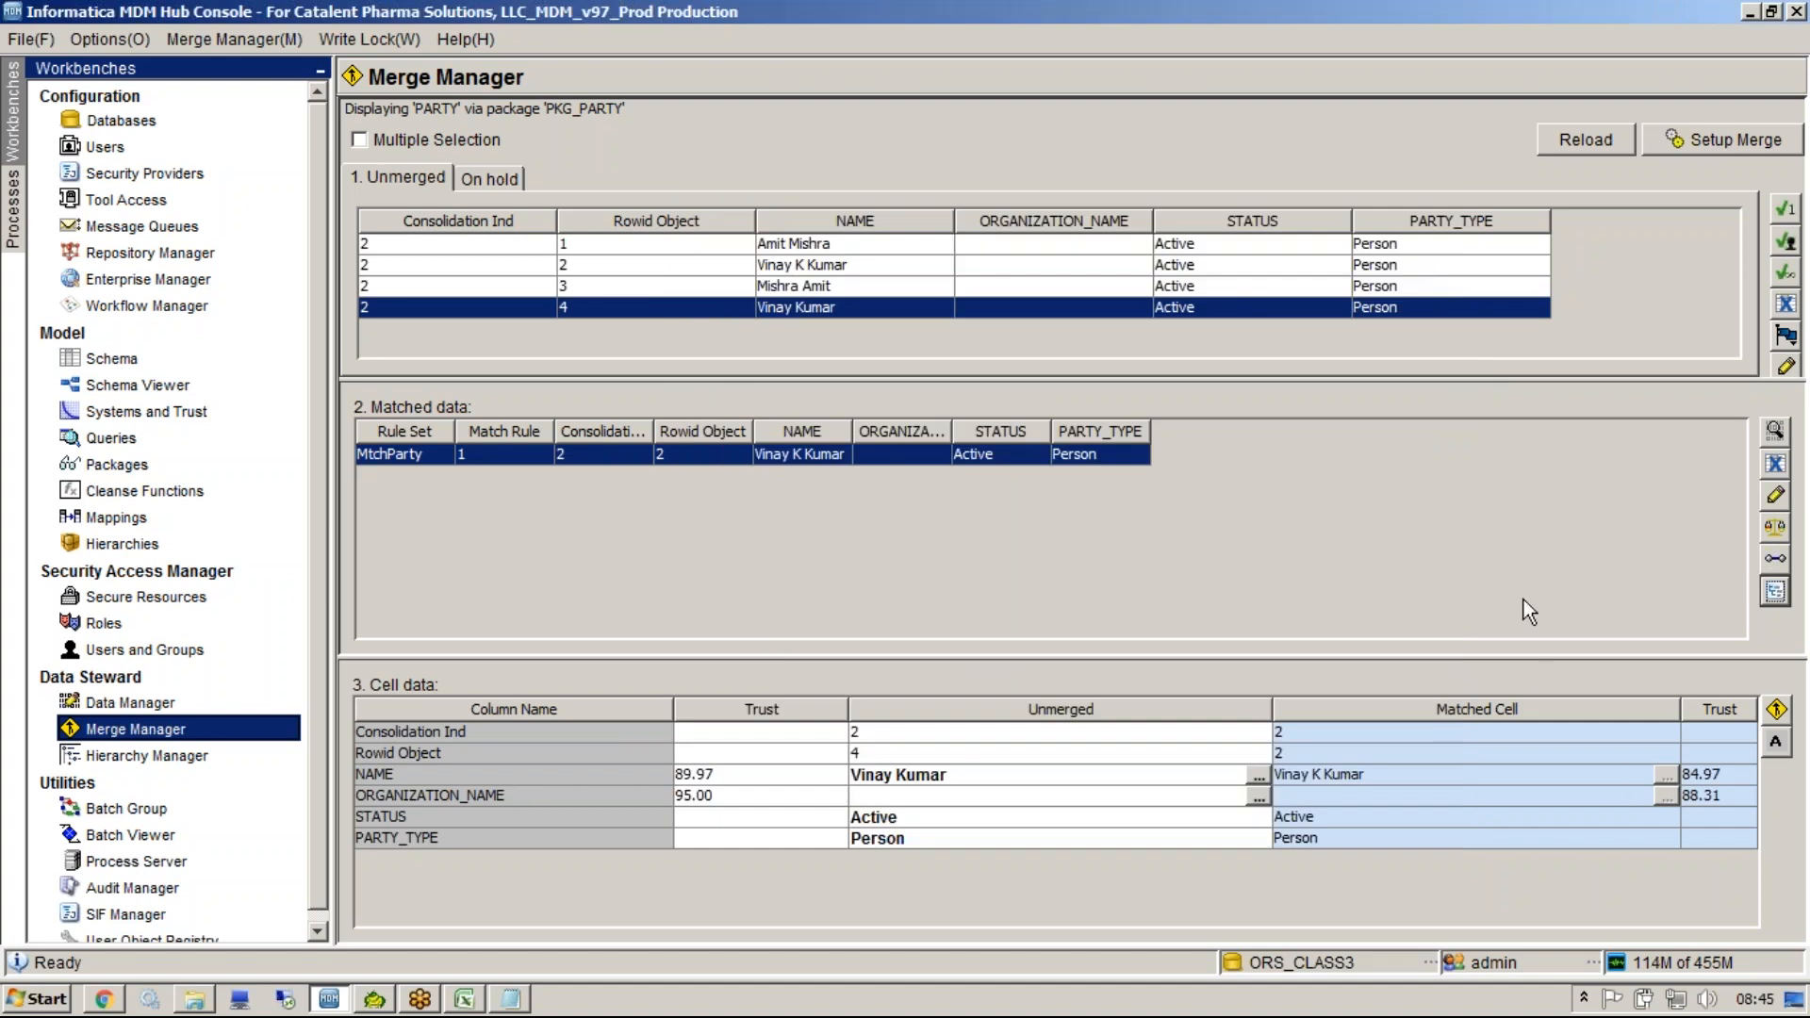
pyautogui.click(998, 245)
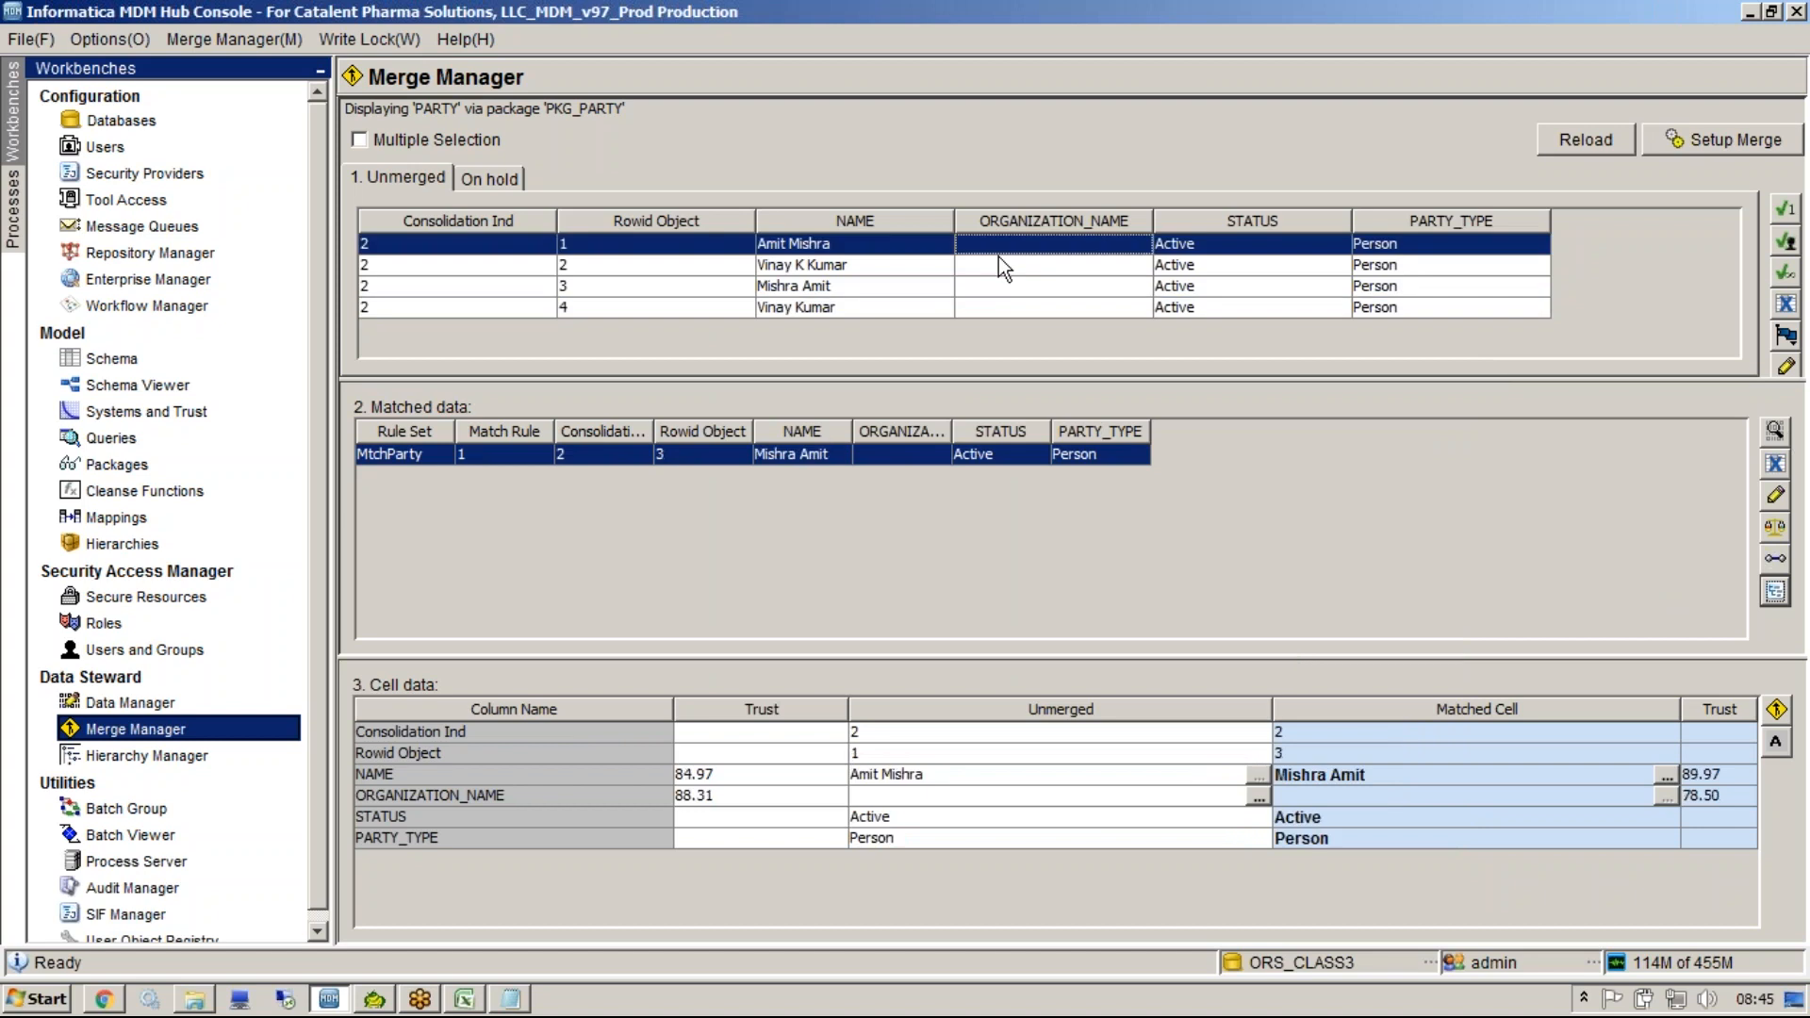
pyautogui.click(1224, 820)
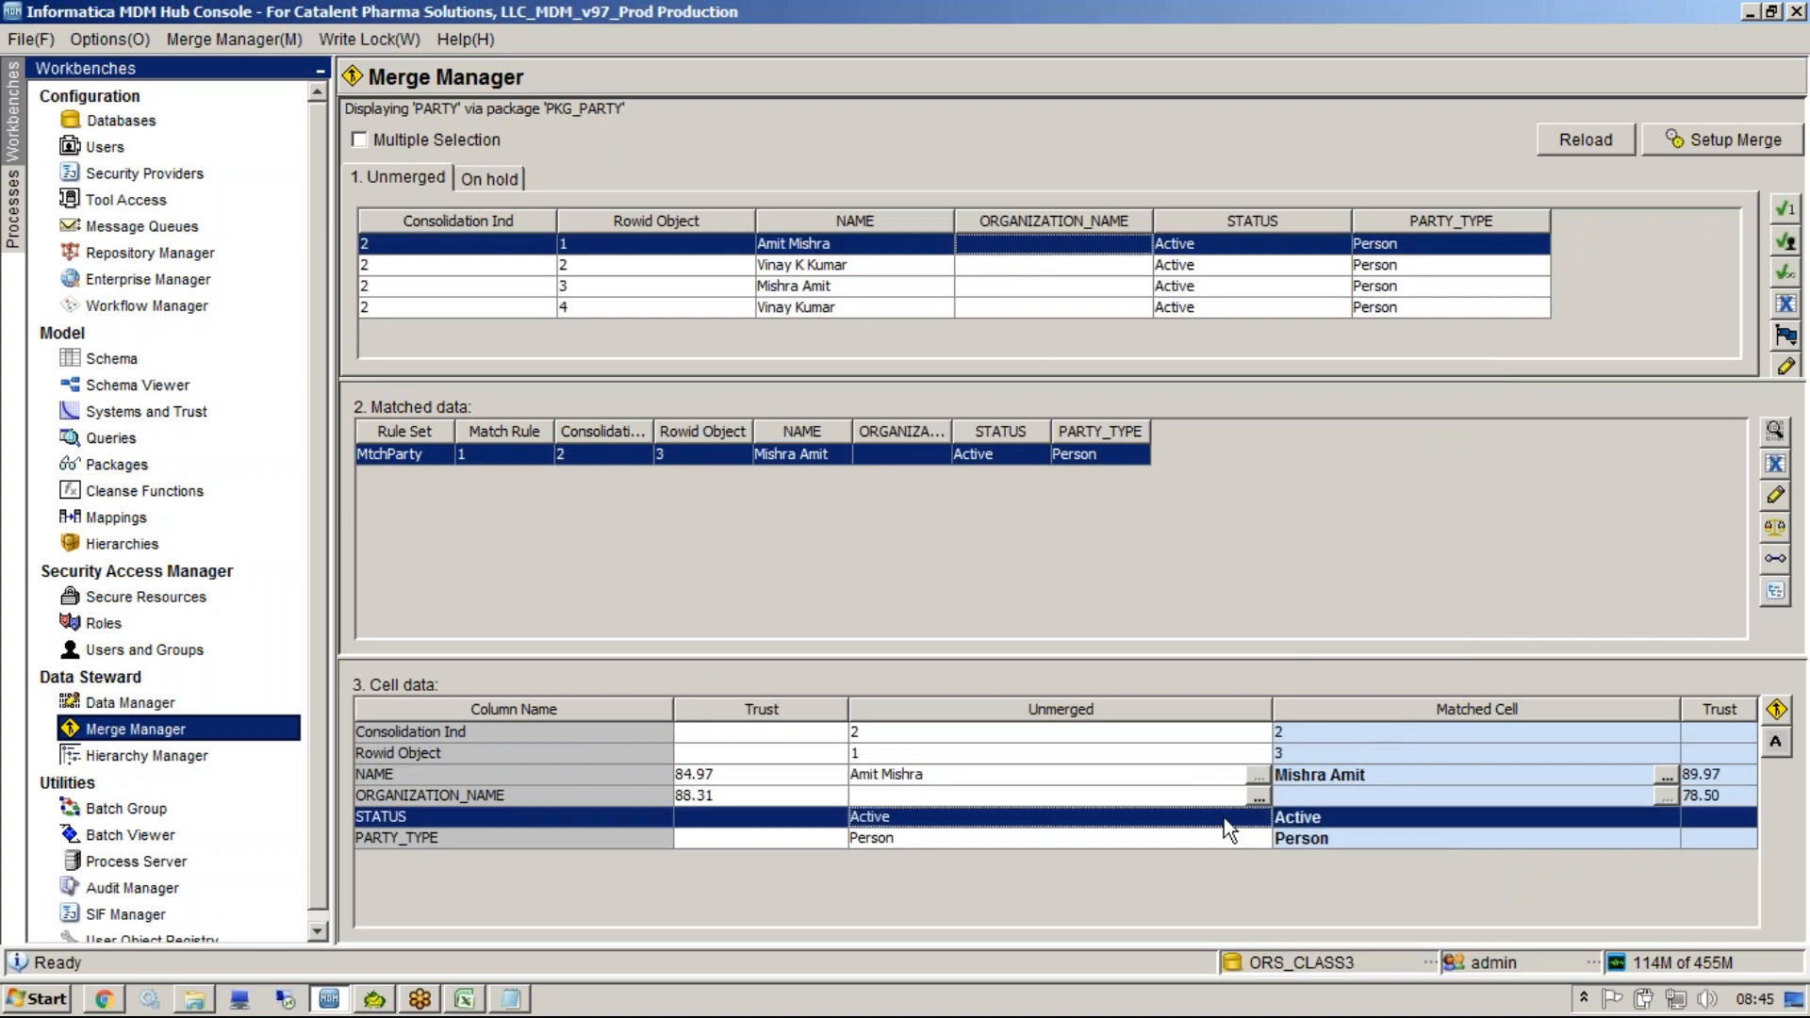
pyautogui.click(1145, 778)
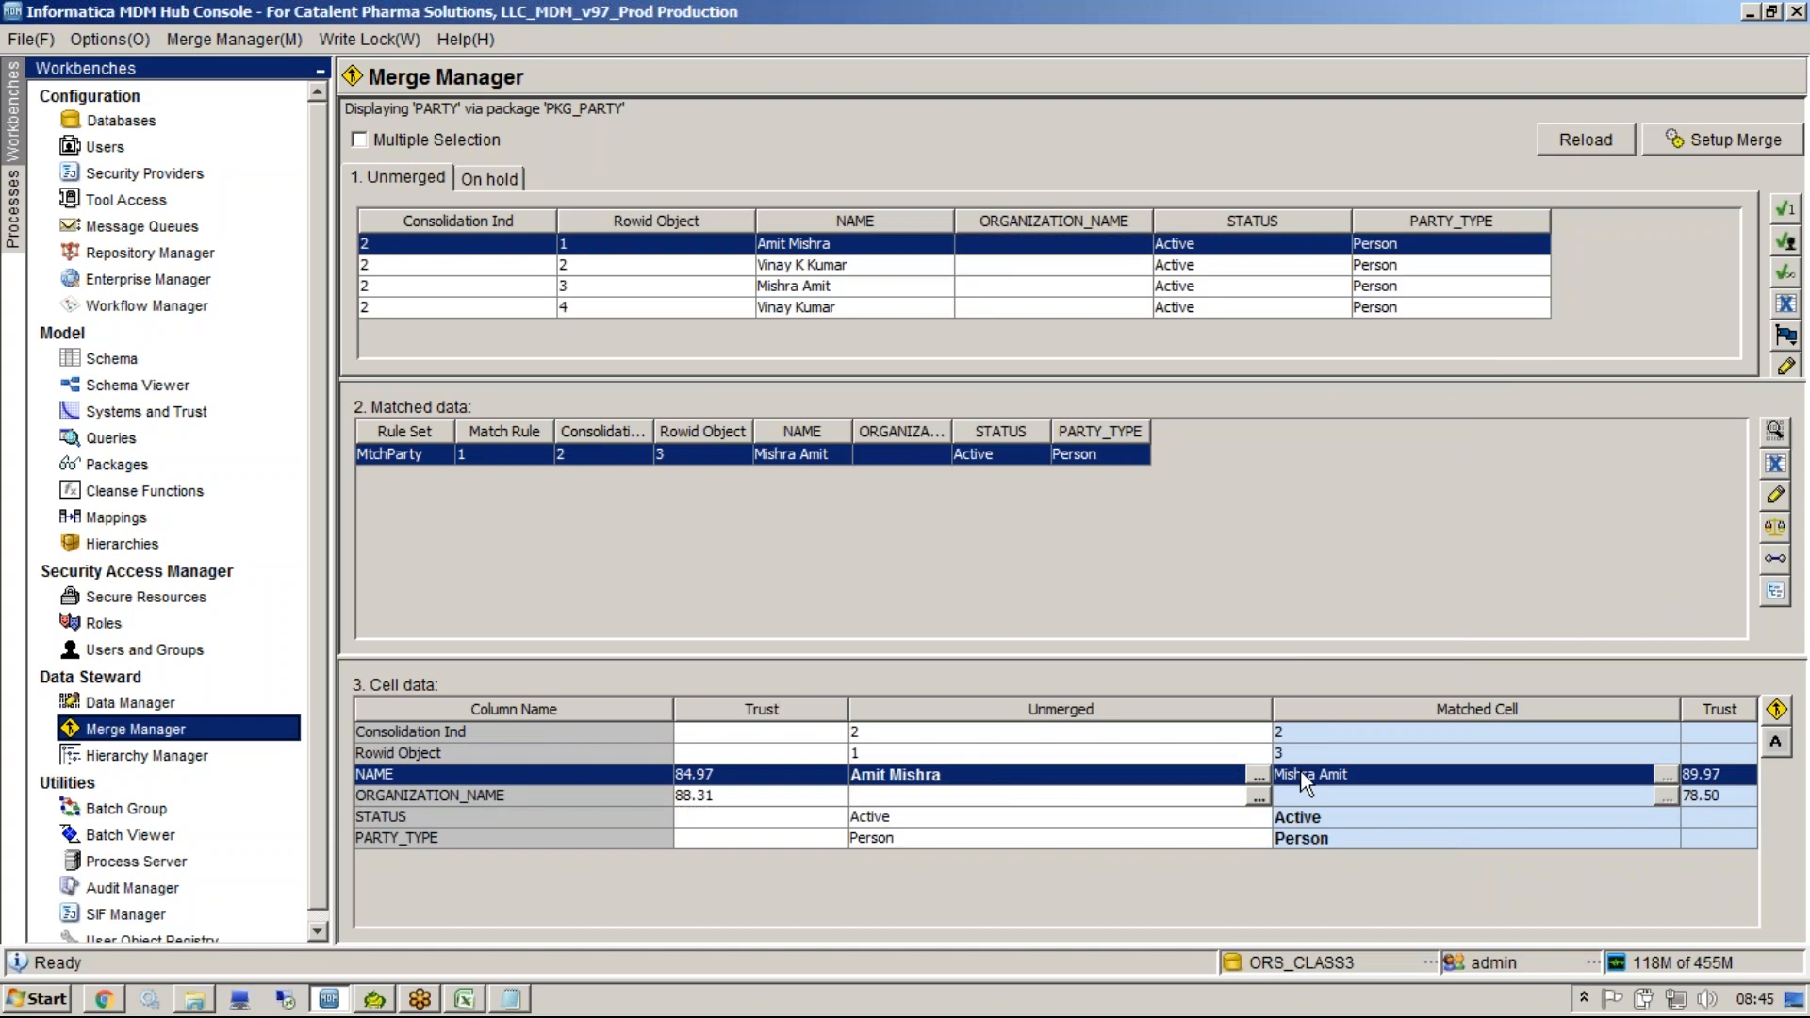
pyautogui.click(1230, 733)
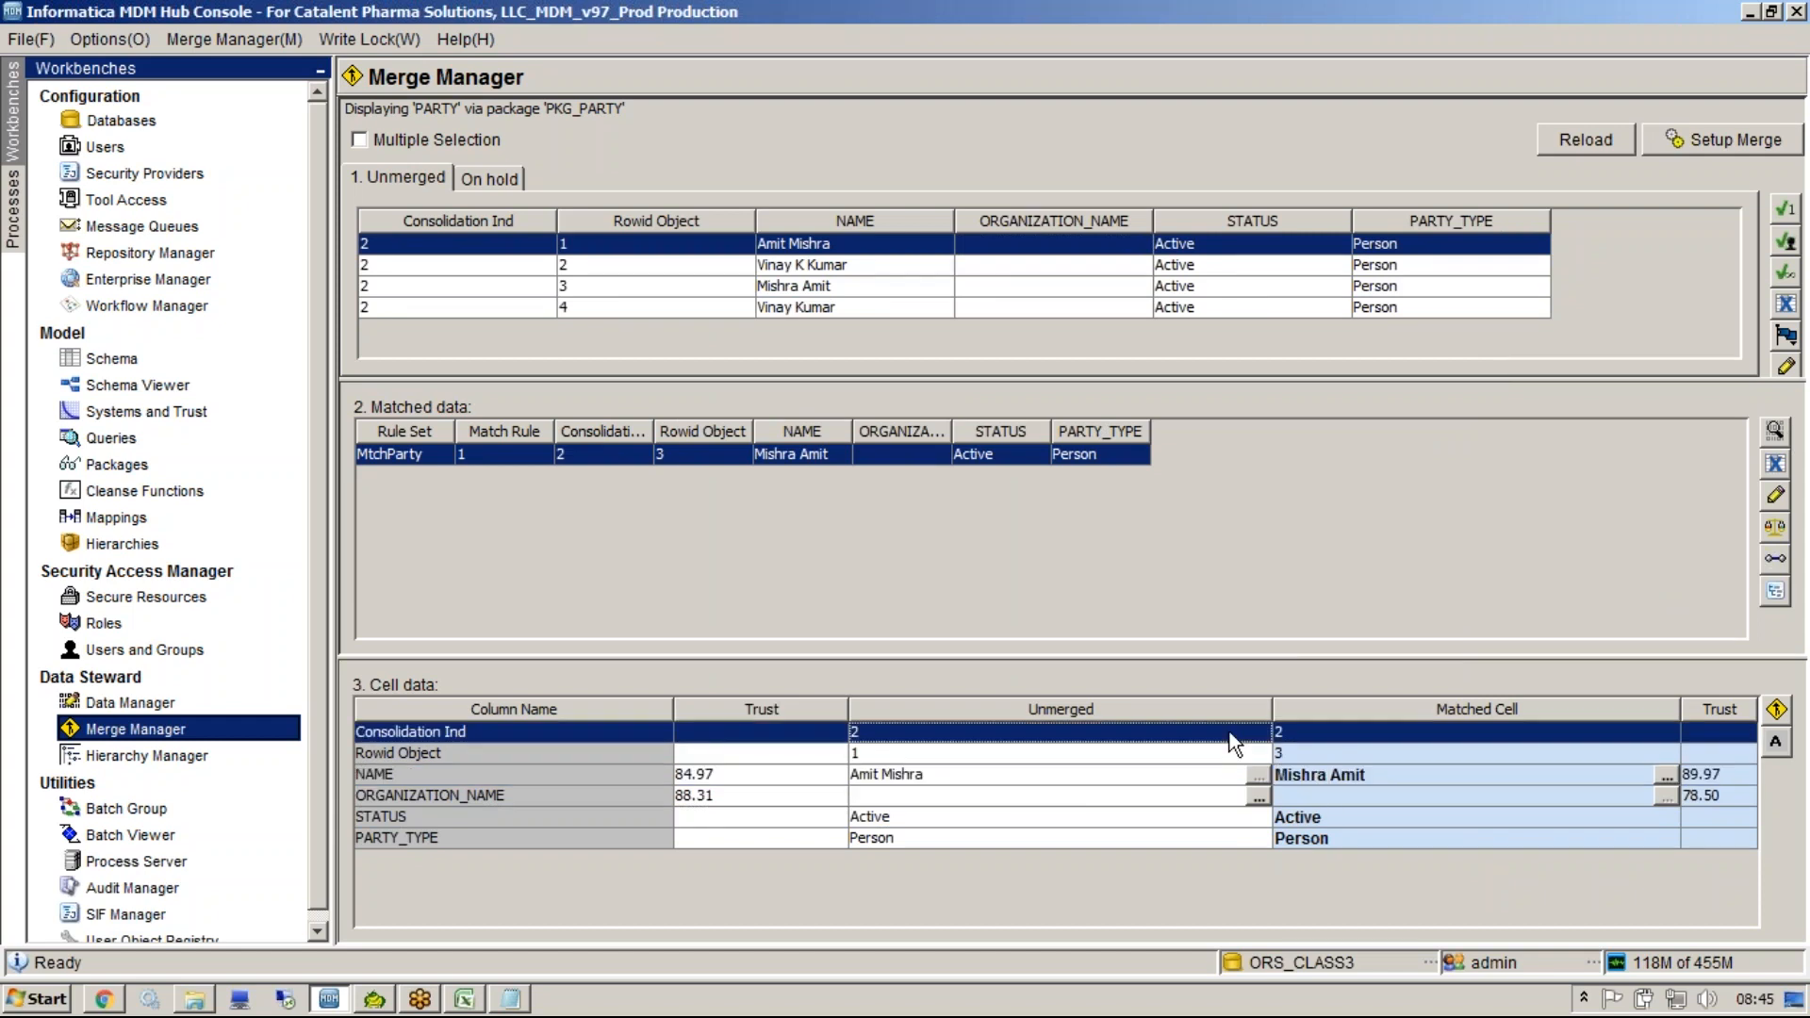
pyautogui.click(817, 289)
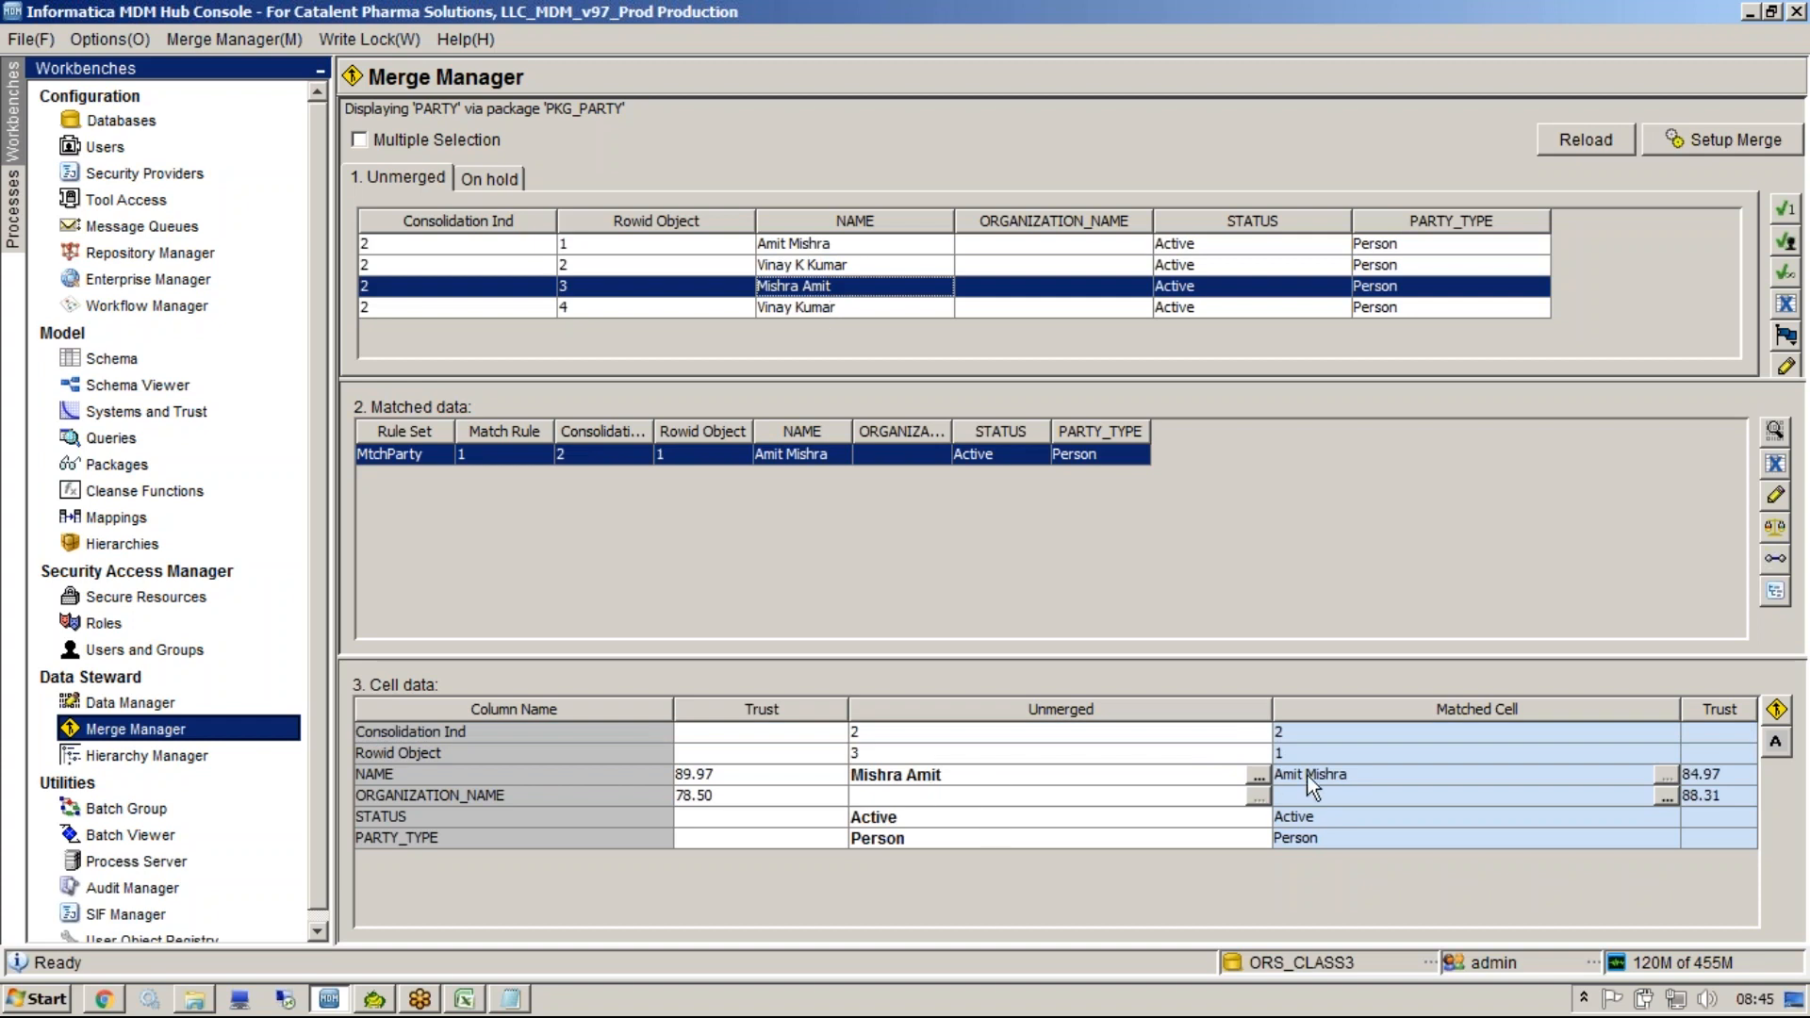
pyautogui.moveTo(1330, 785)
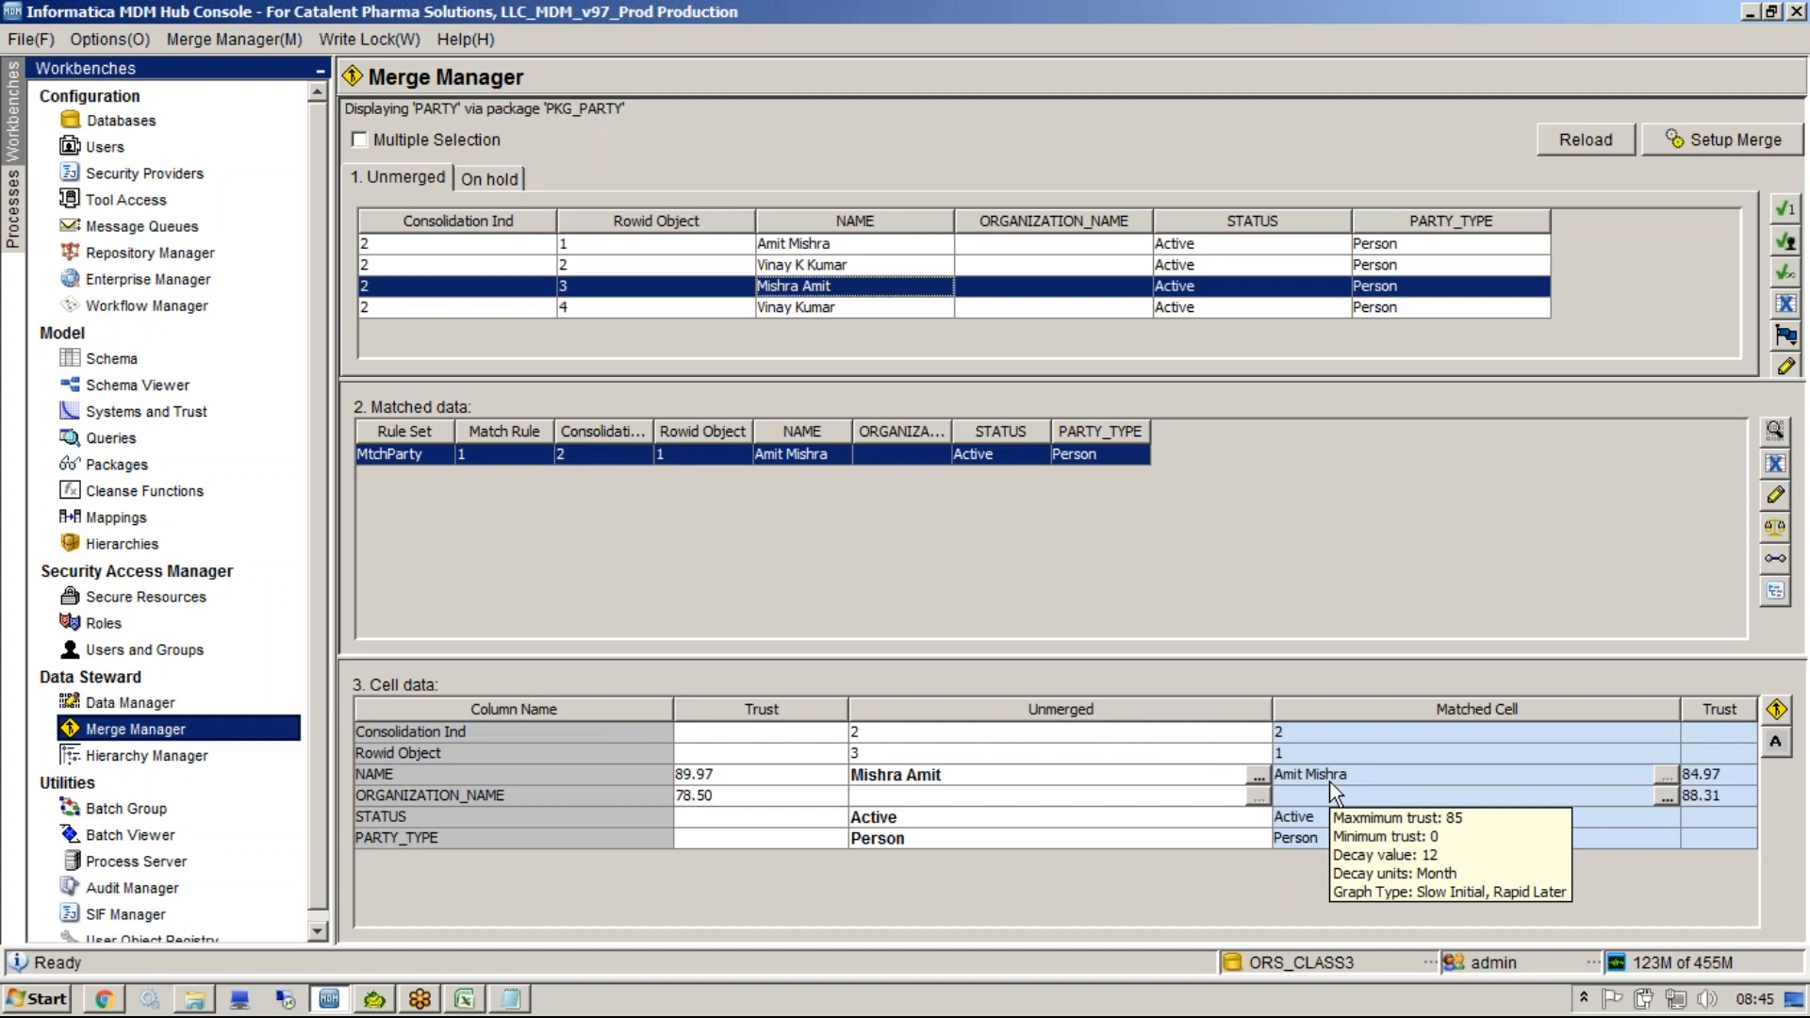
pyautogui.click(1329, 782)
pyautogui.click(1083, 802)
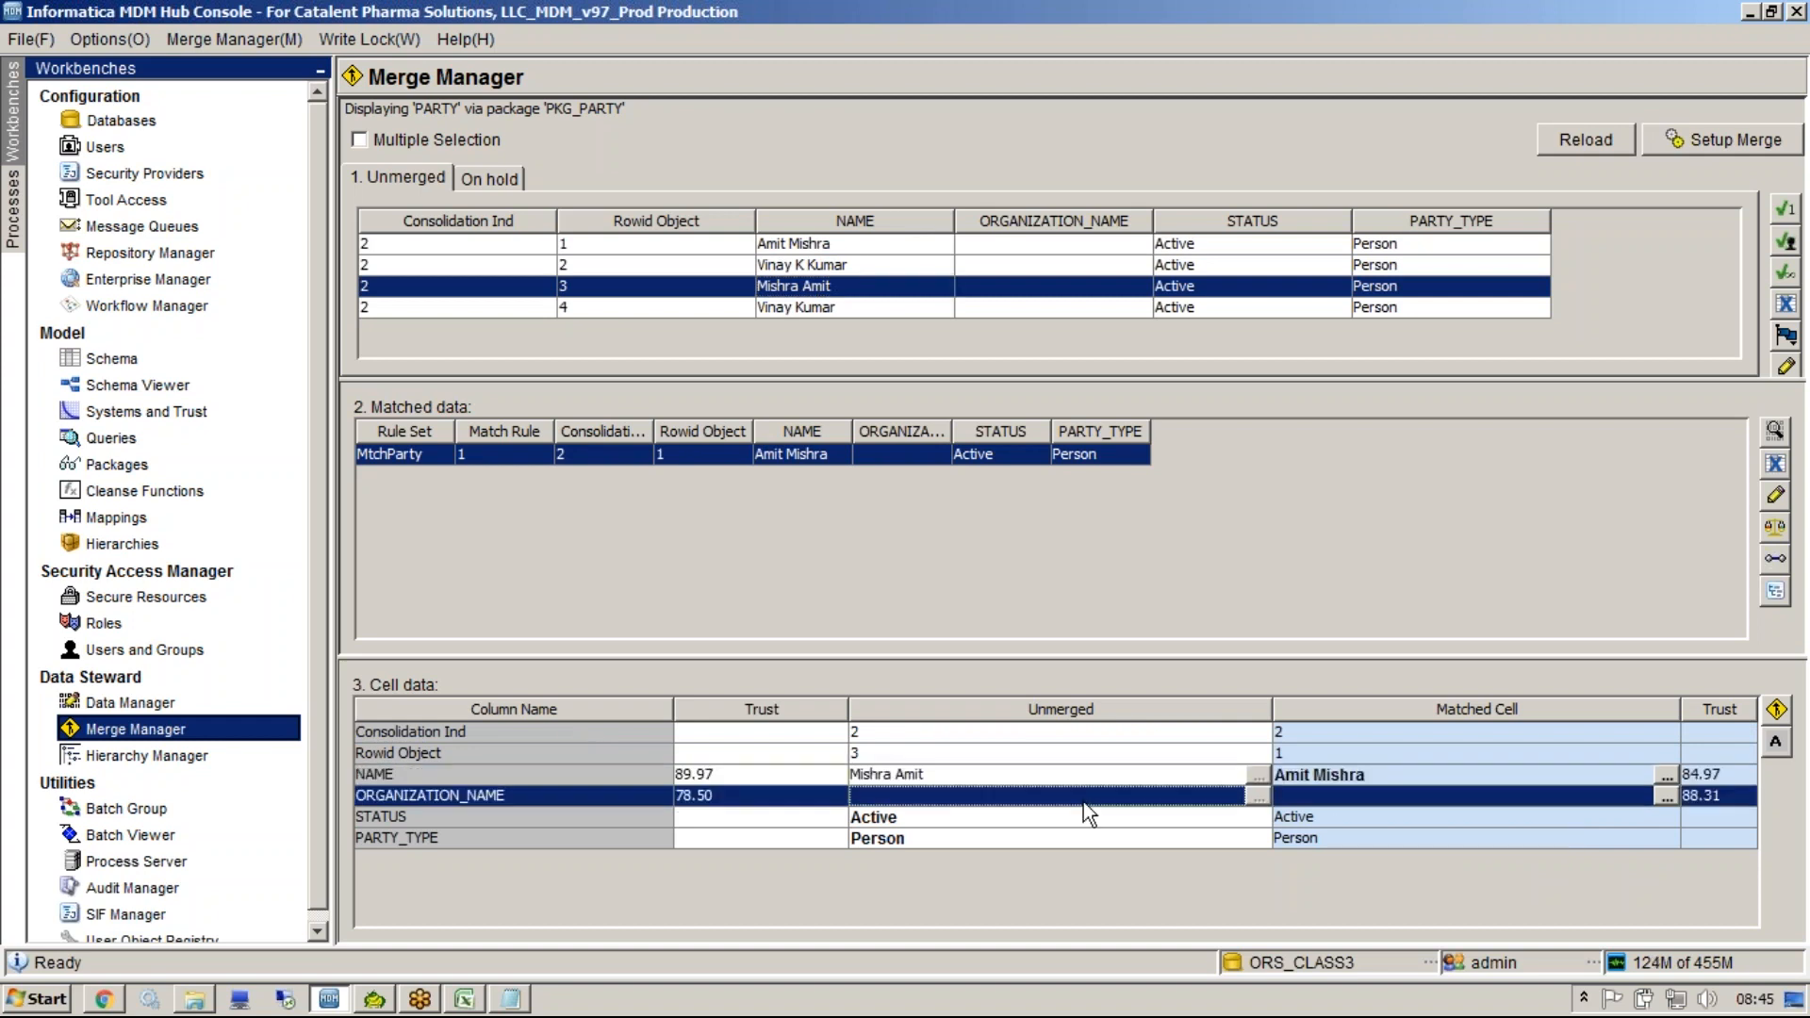
pyautogui.click(879, 781)
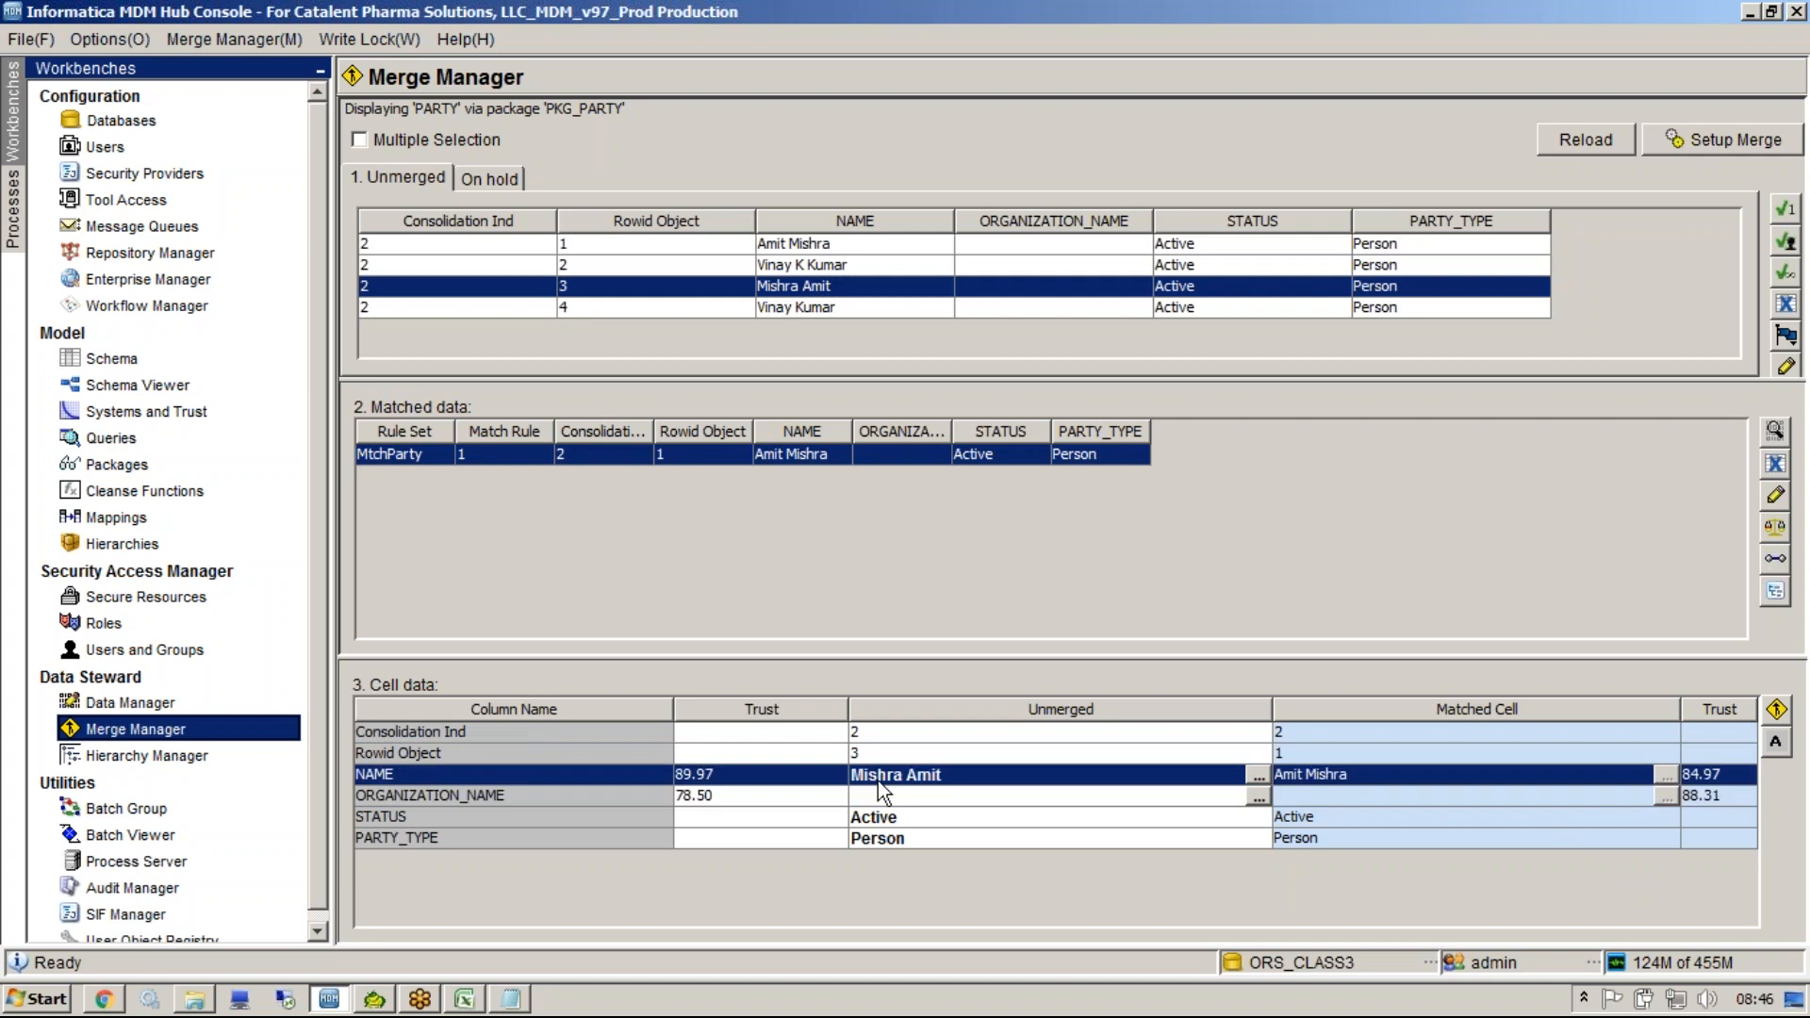
pyautogui.click(873, 754)
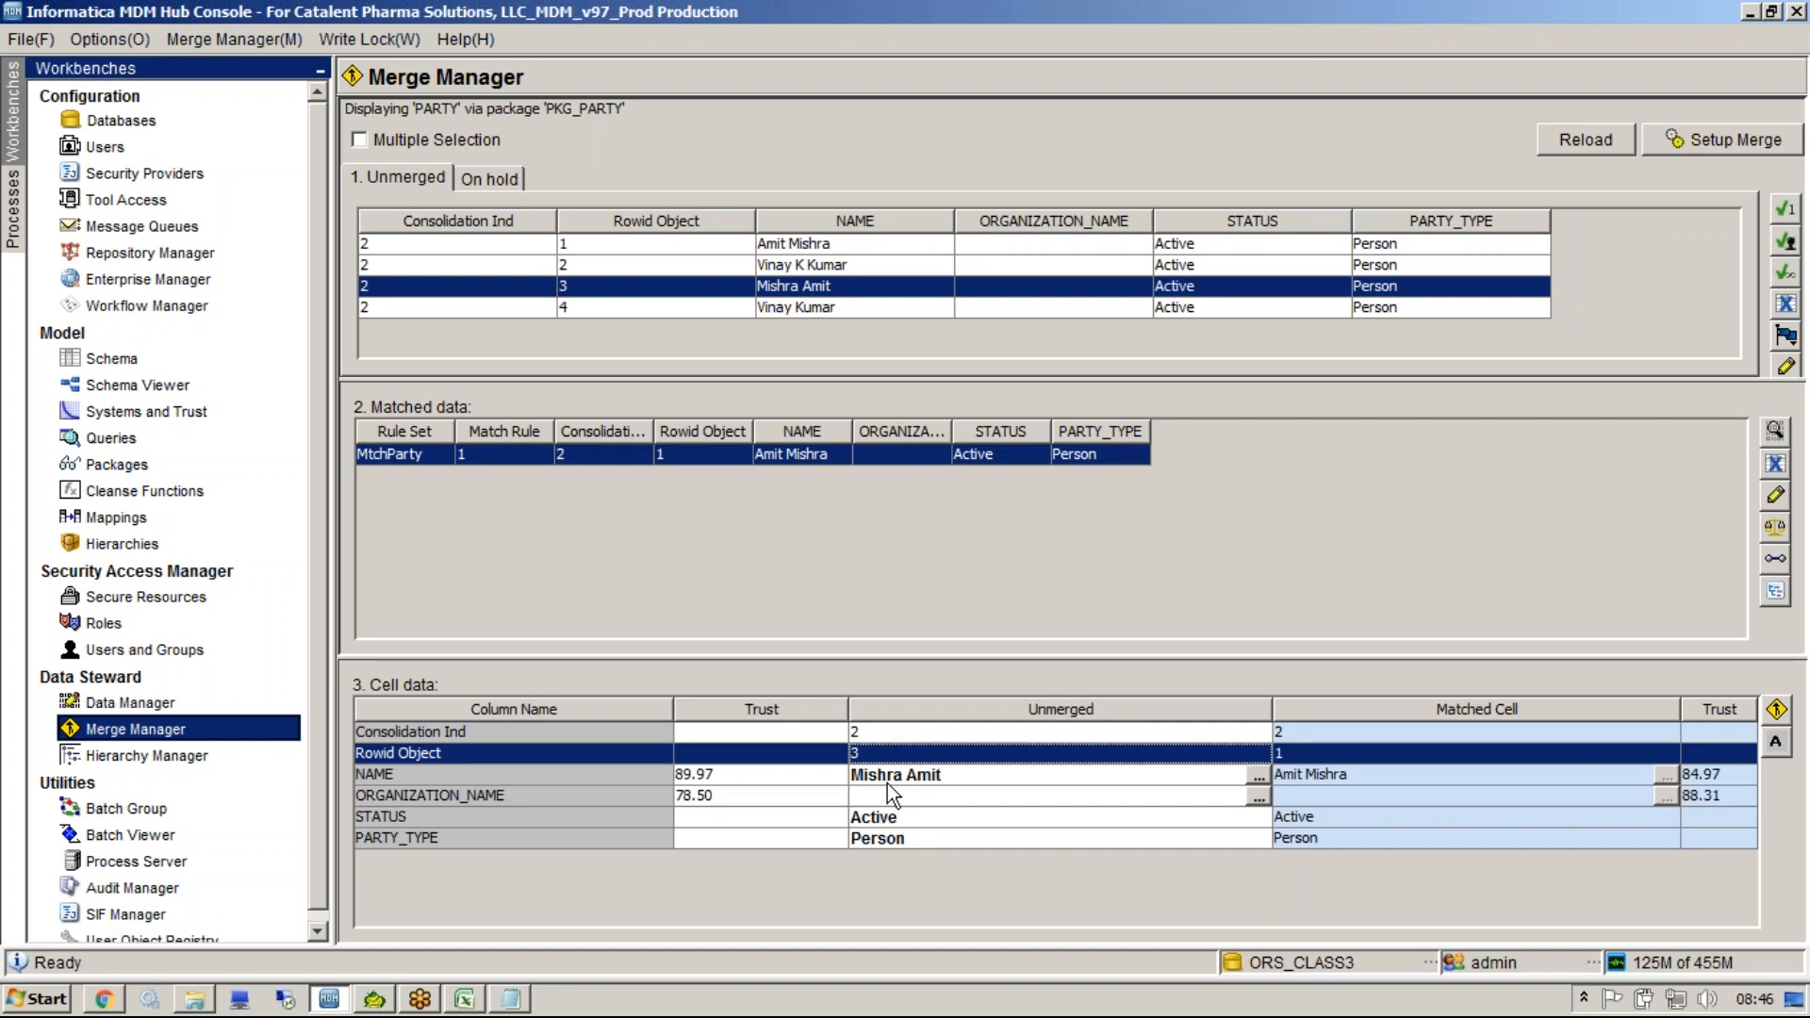
pyautogui.moveTo(884, 784)
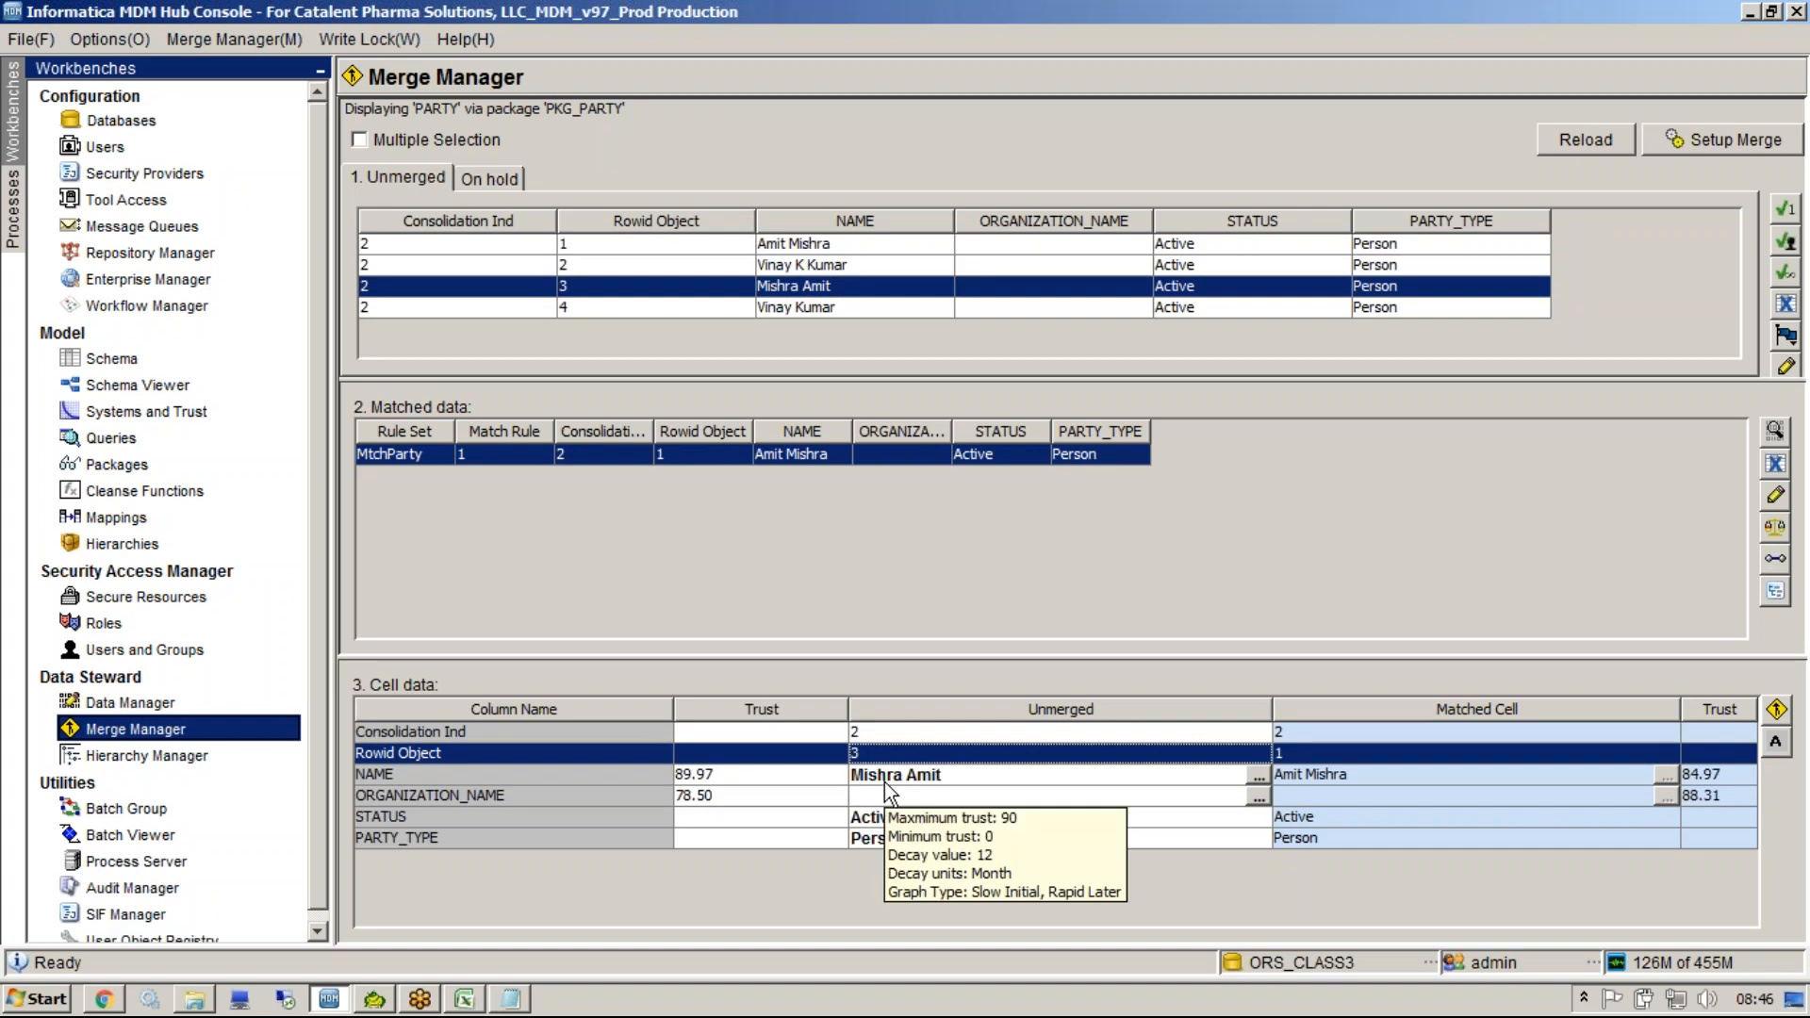
pyautogui.moveTo(1324, 787)
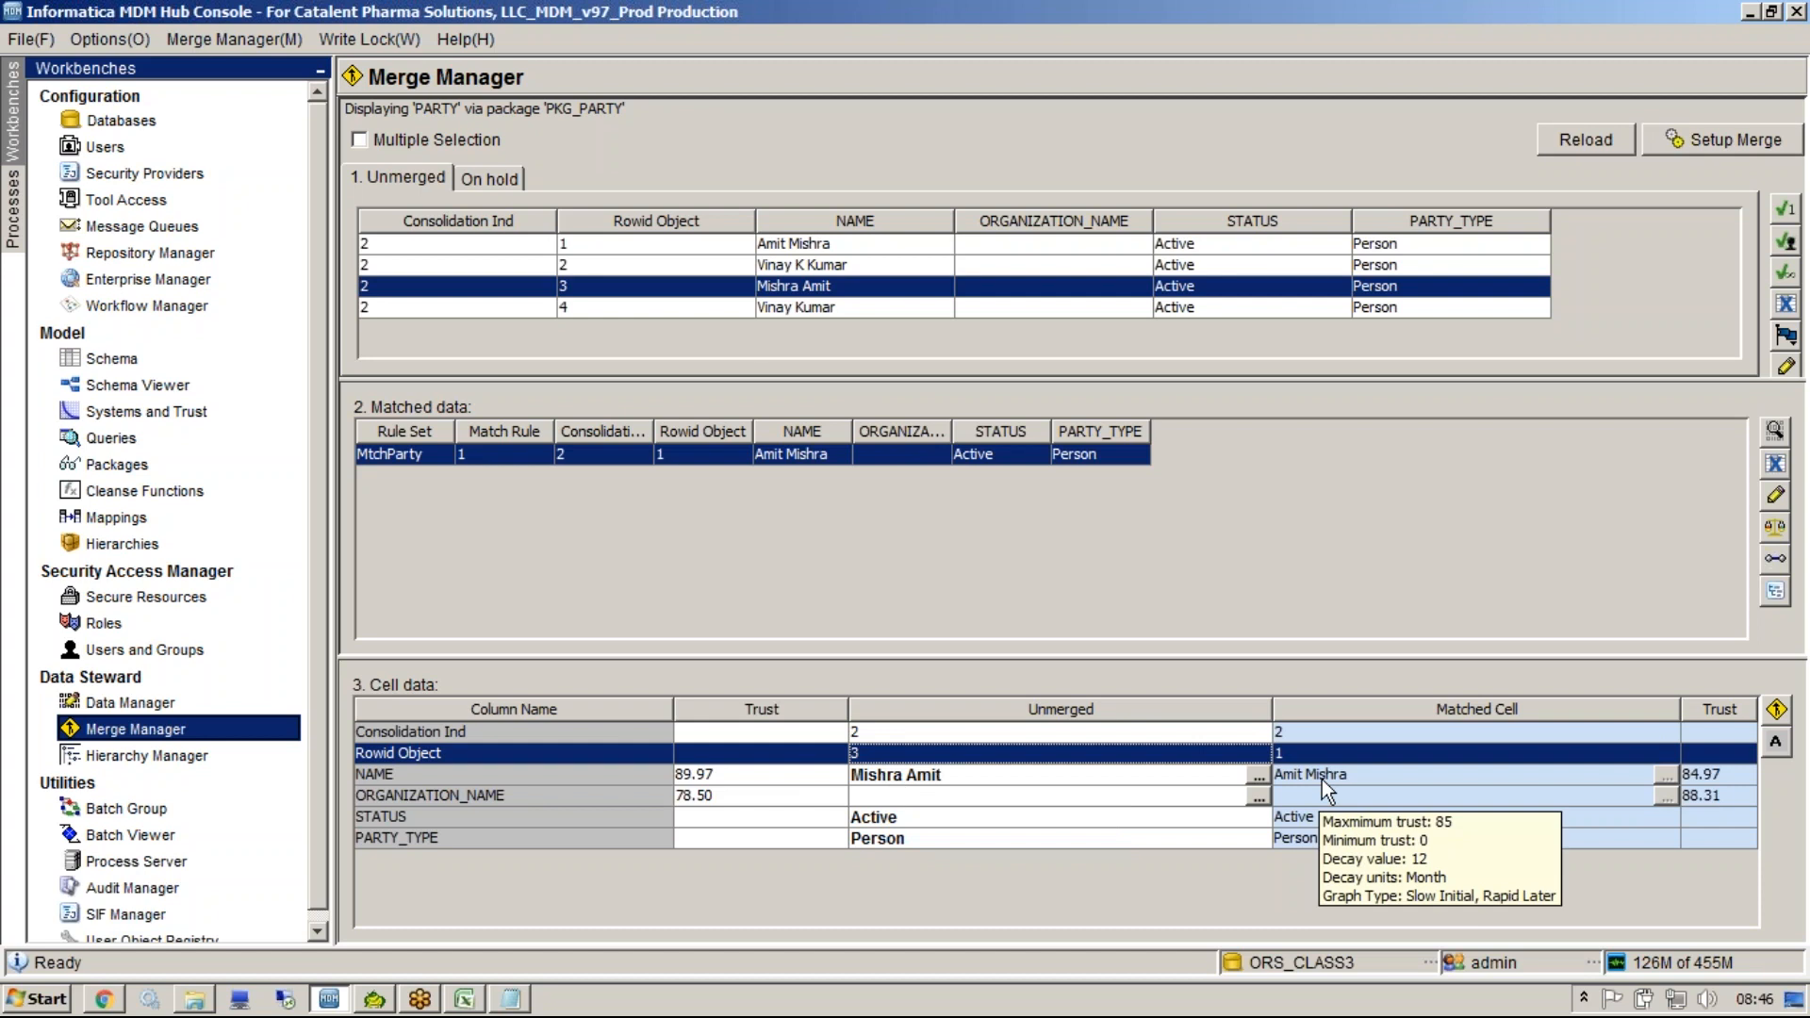
pyautogui.click(1322, 779)
pyautogui.press('Up')
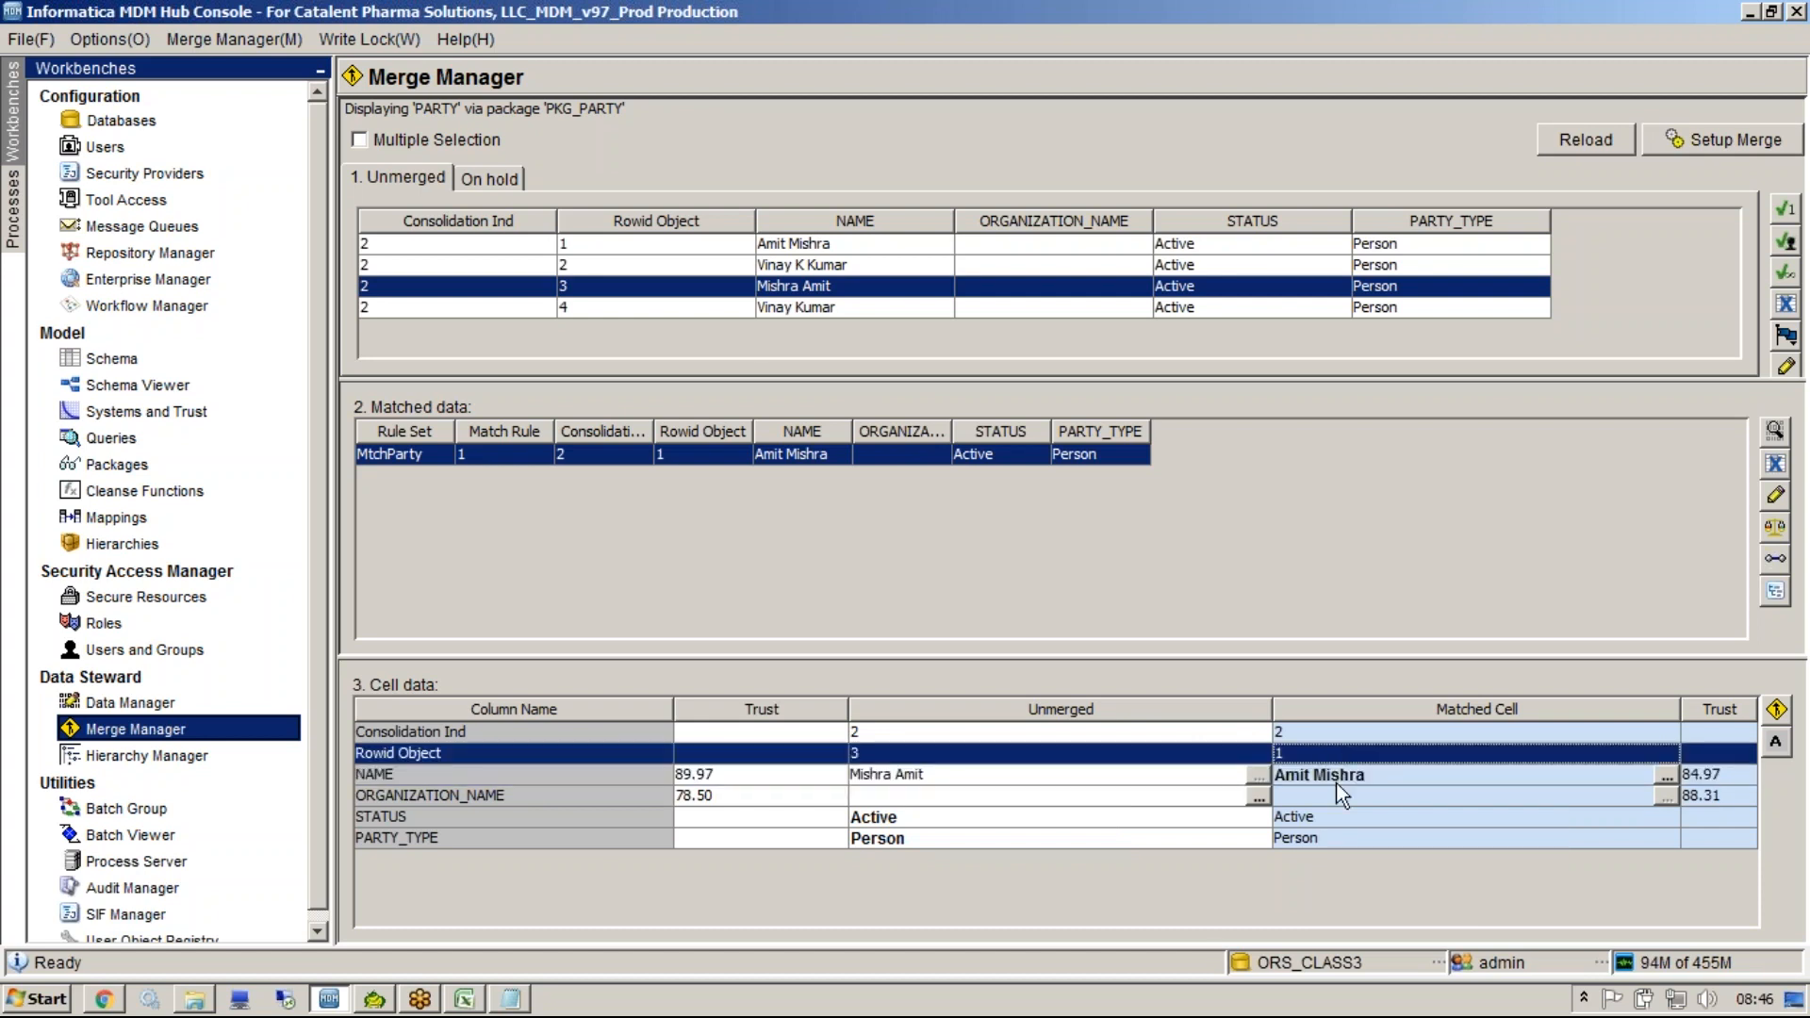
pyautogui.moveTo(1336, 782)
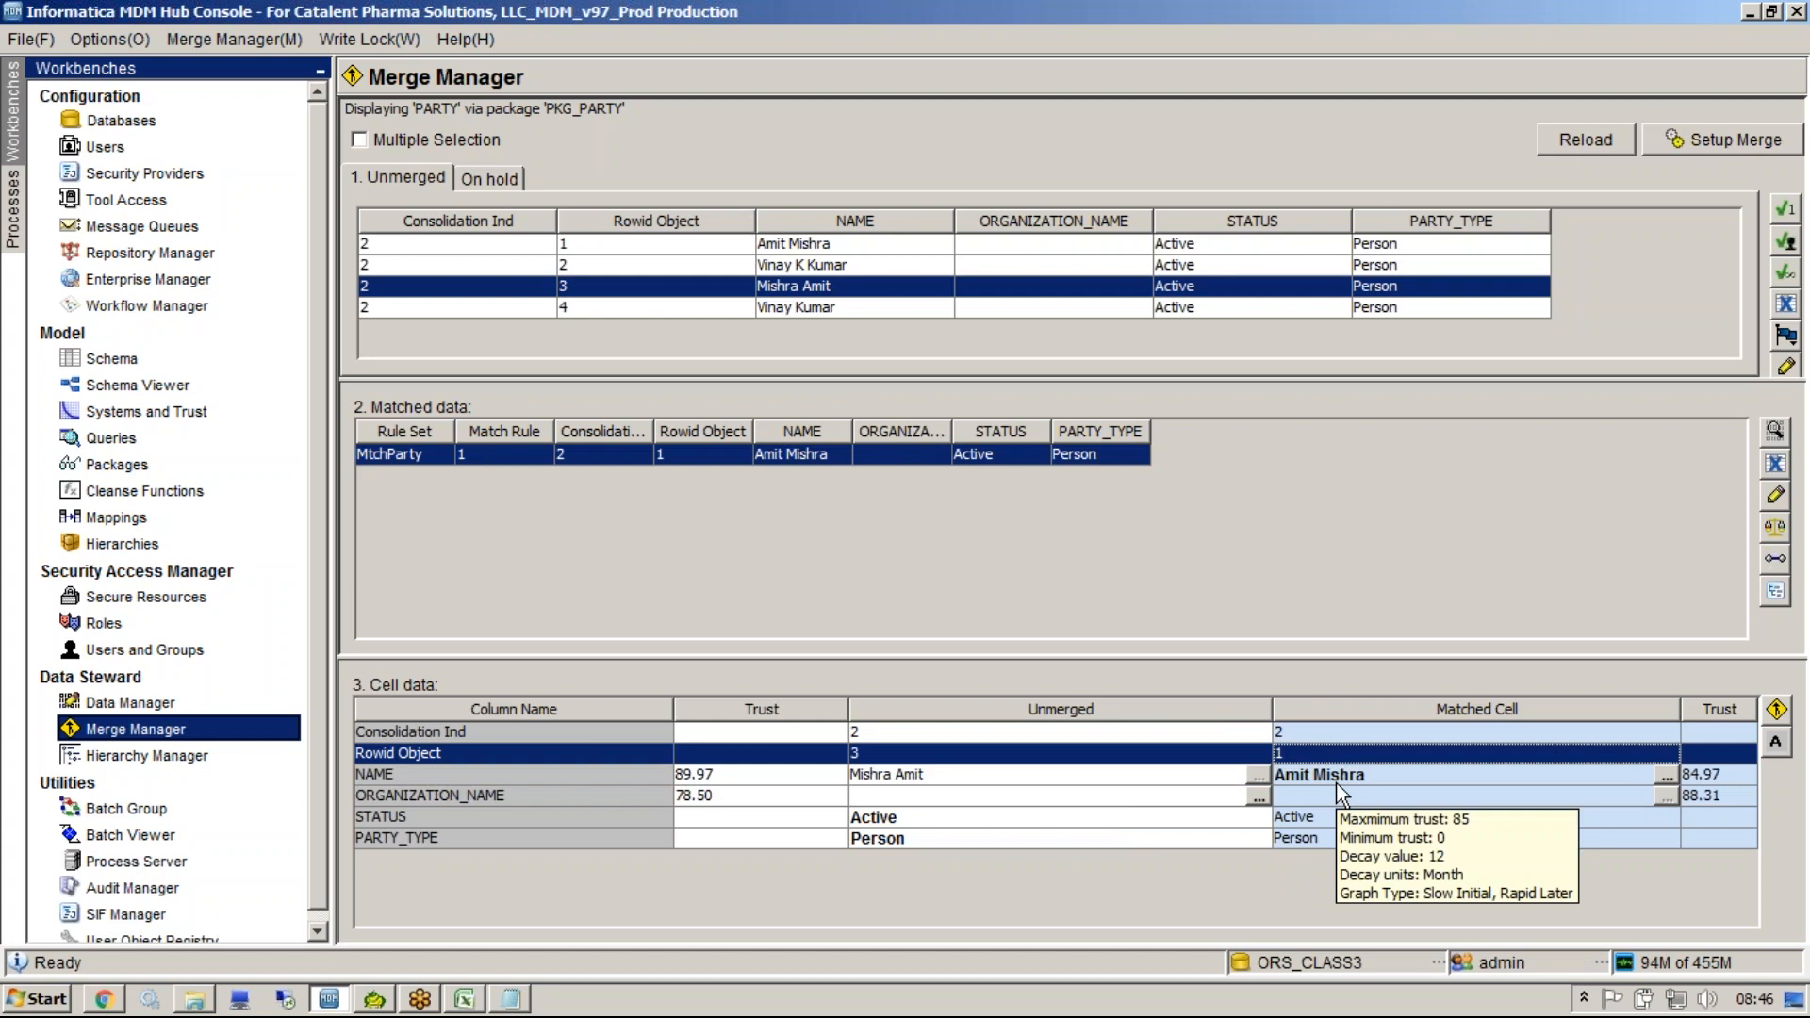
pyautogui.click(1089, 779)
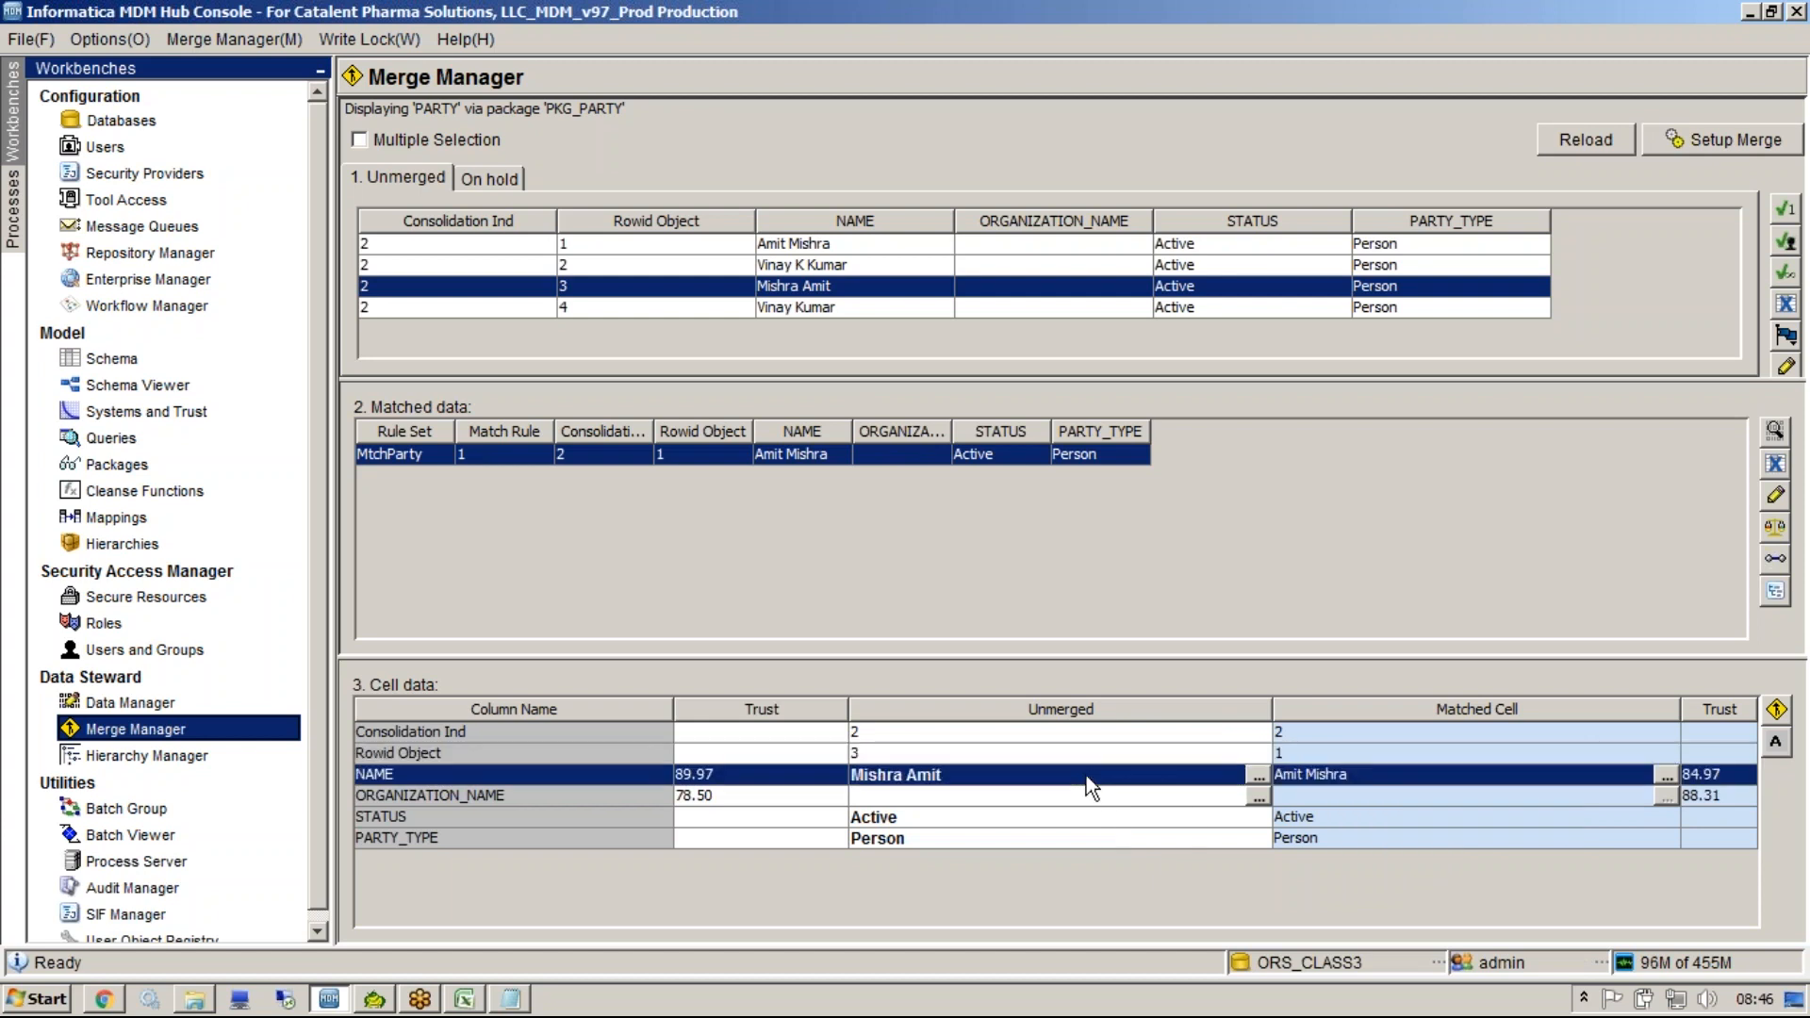
pyautogui.click(1322, 818)
pyautogui.click(1320, 796)
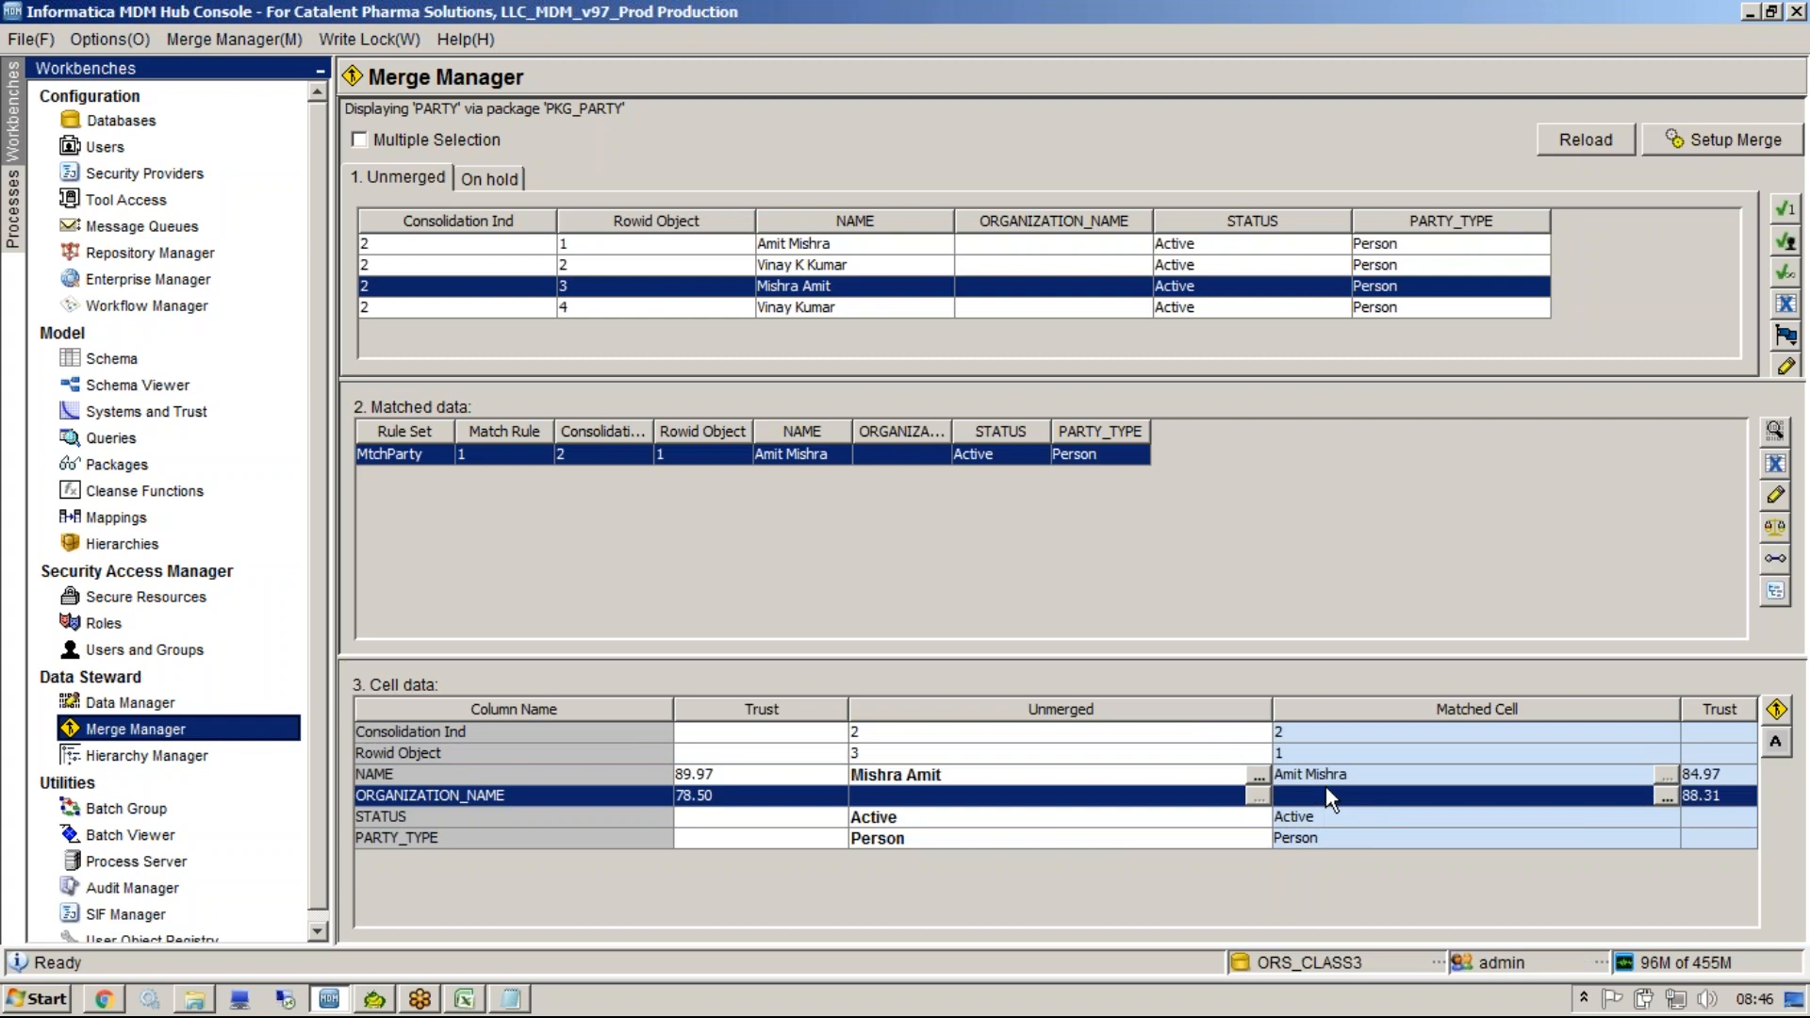
pyautogui.click(1350, 778)
pyautogui.click(1321, 741)
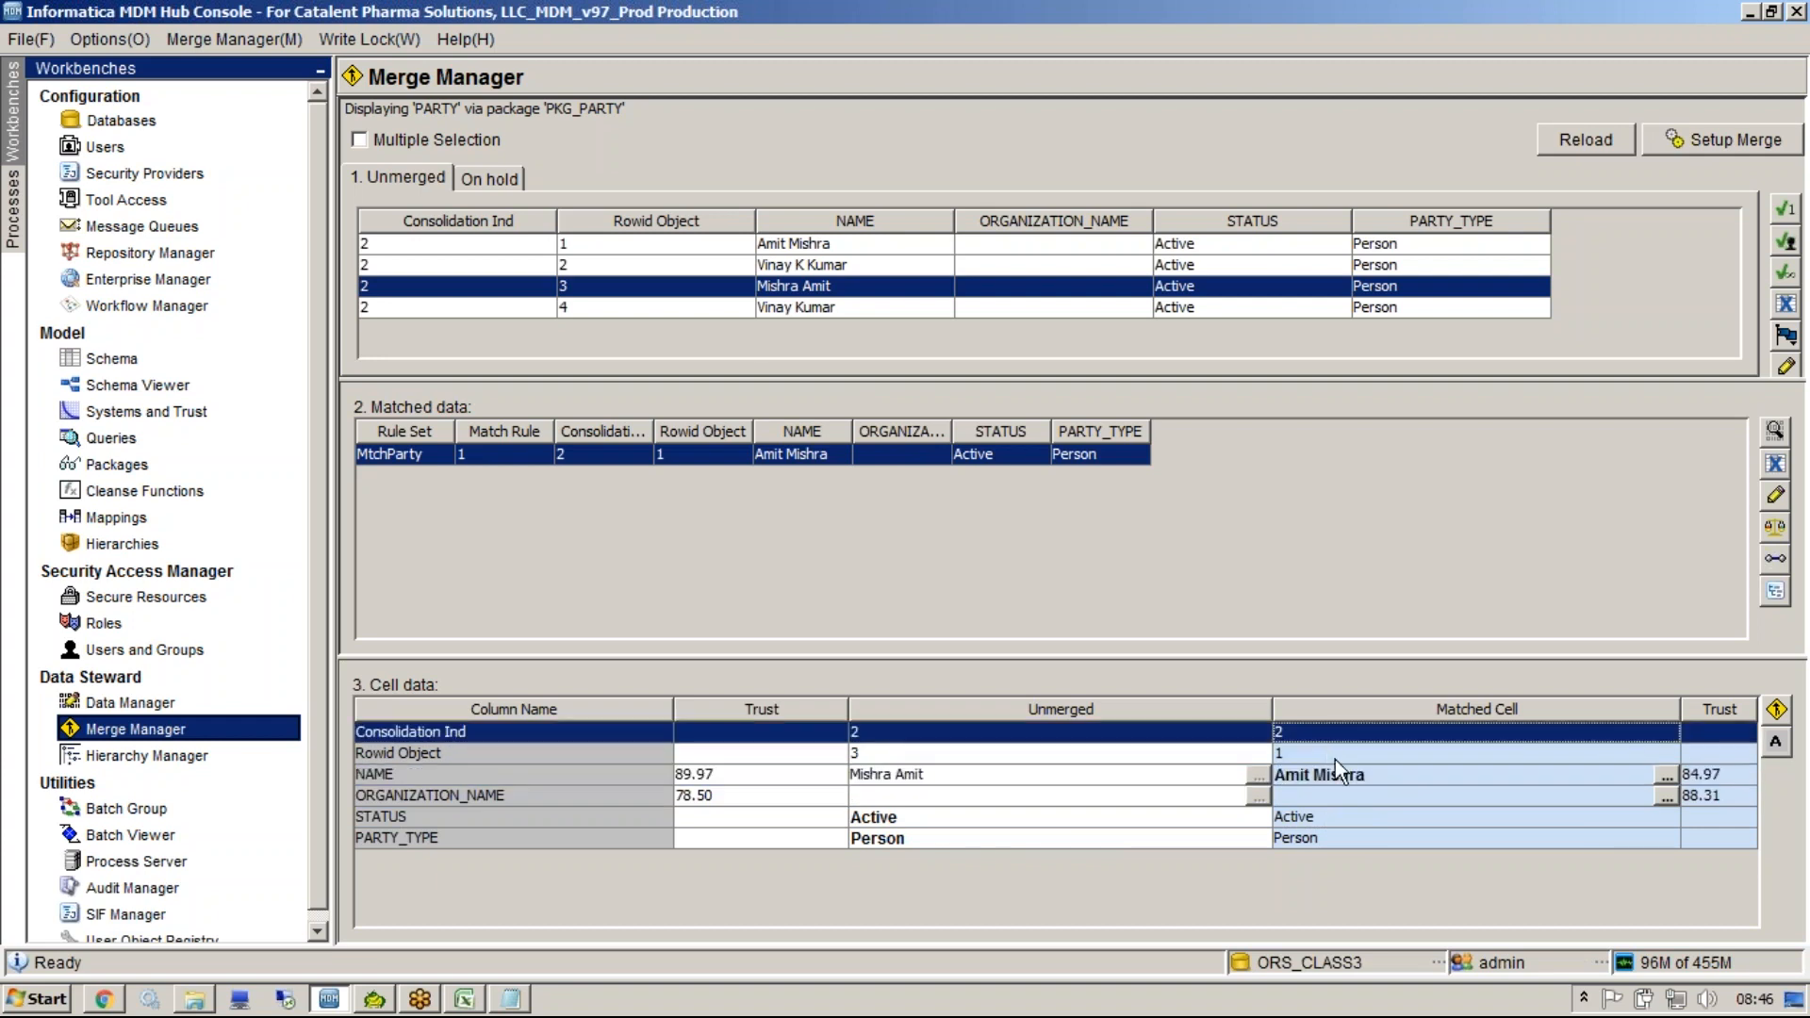
pyautogui.click(1777, 718)
pyautogui.click(1158, 563)
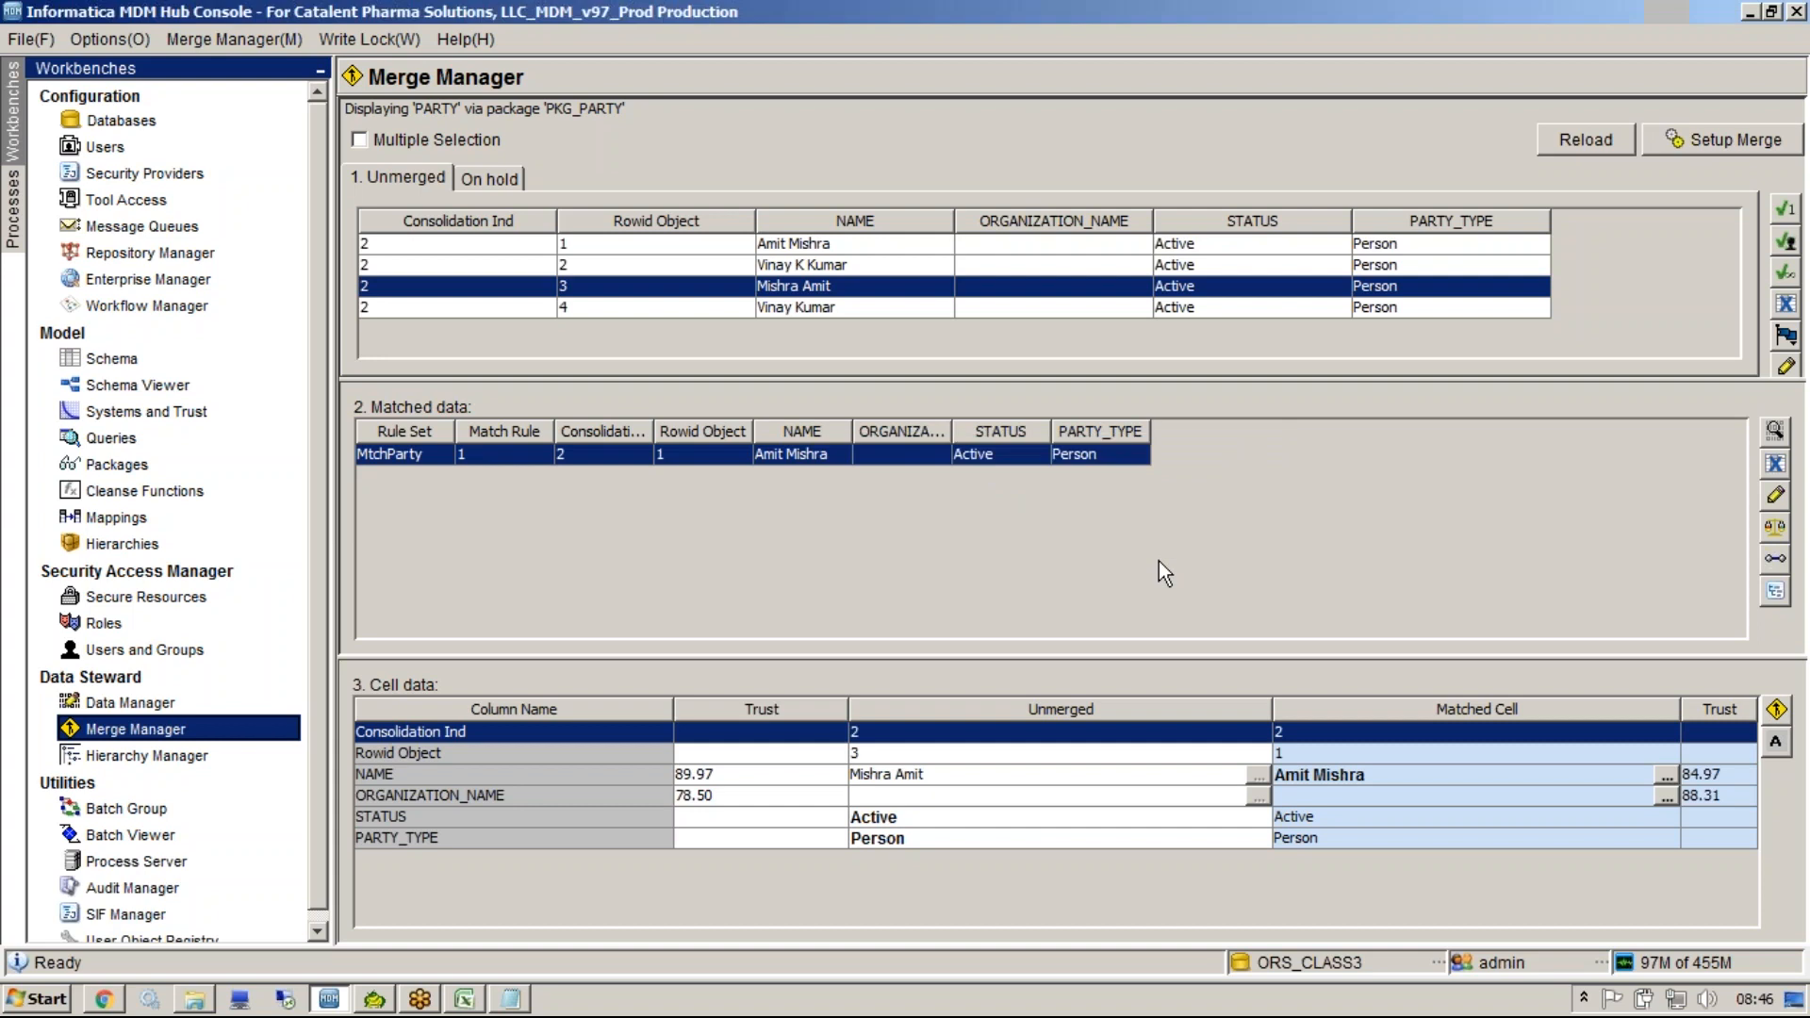
pyautogui.click(1010, 533)
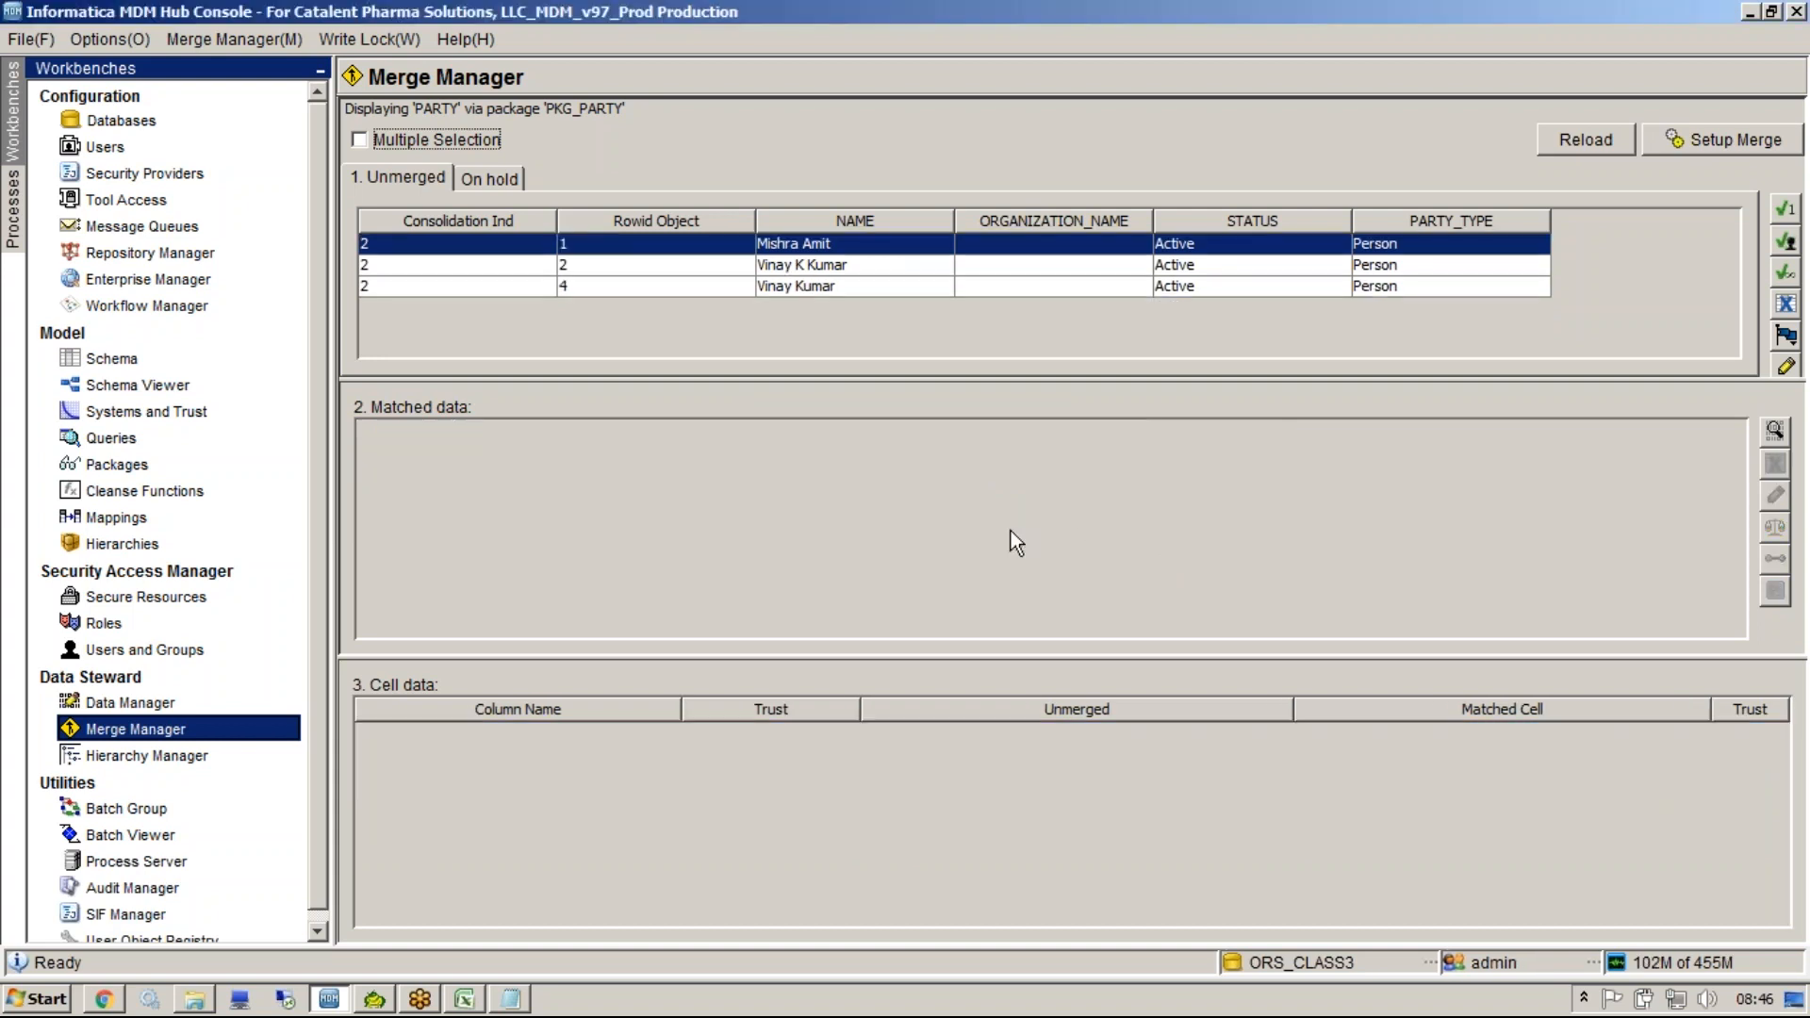
pyautogui.click(582, 285)
pyautogui.click(1777, 709)
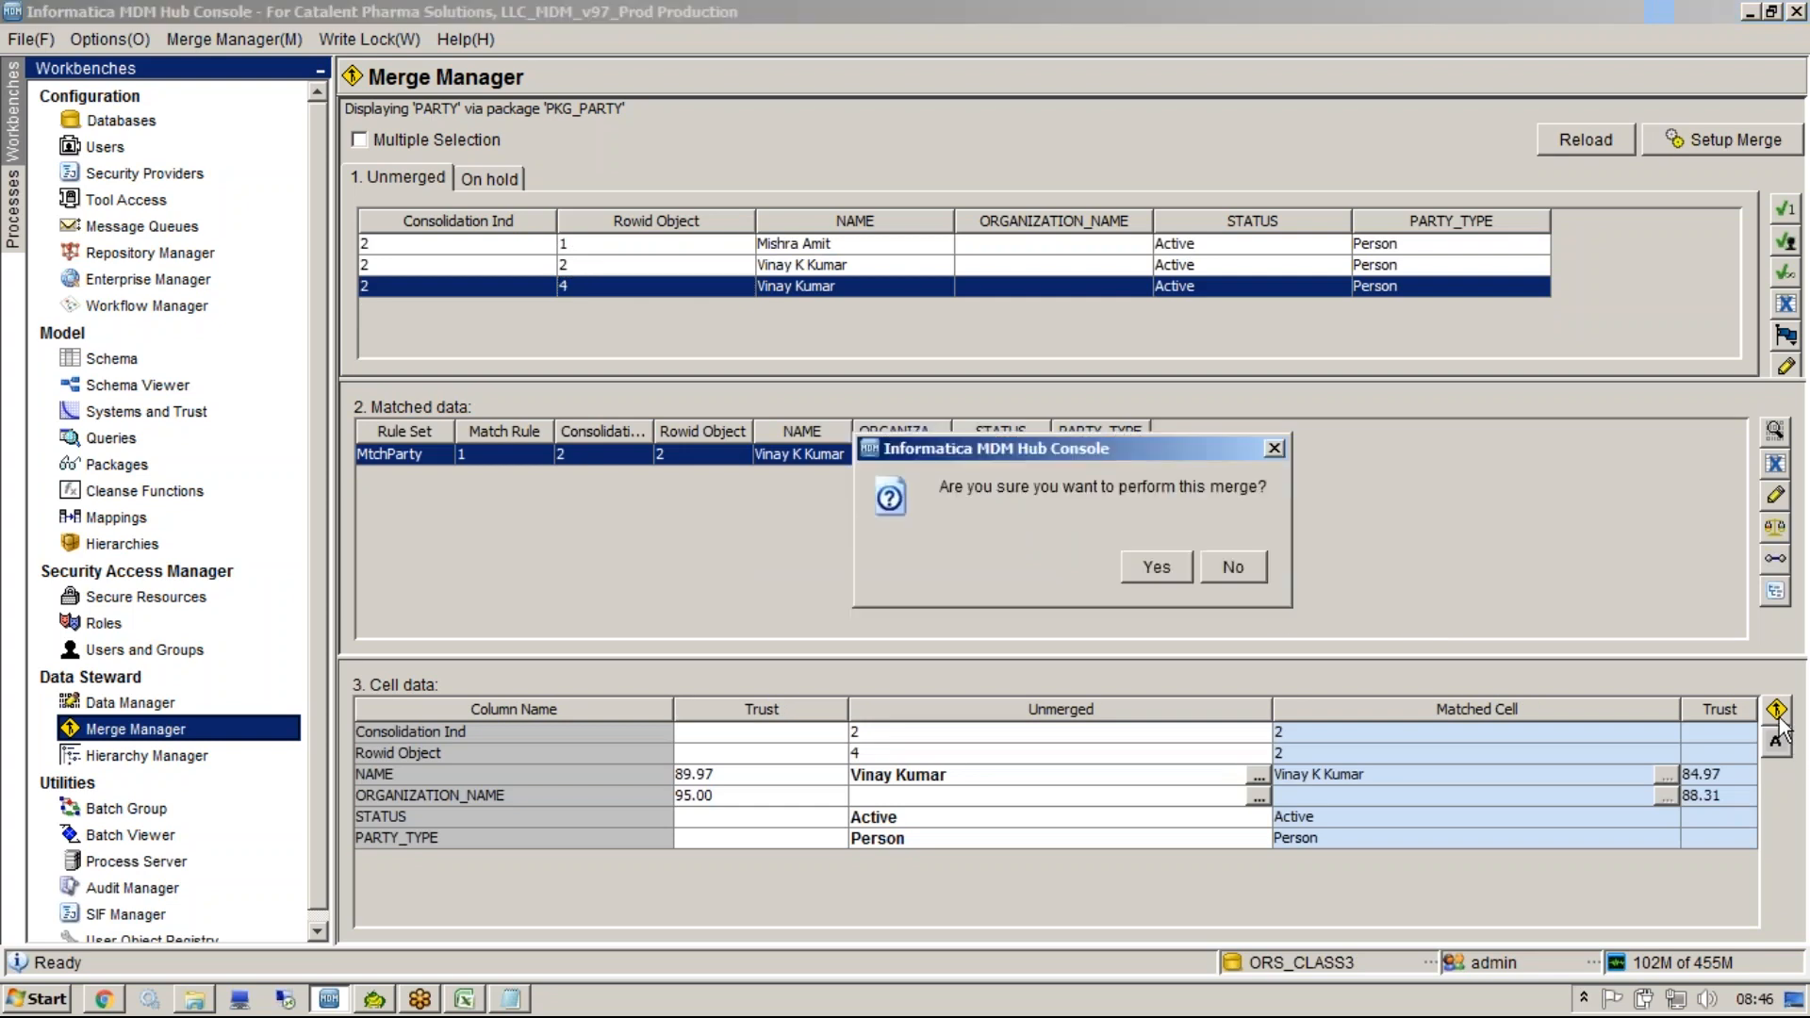
pyautogui.click(1152, 556)
pyautogui.click(1018, 534)
pyautogui.click(700, 267)
pyautogui.click(670, 247)
pyautogui.click(680, 265)
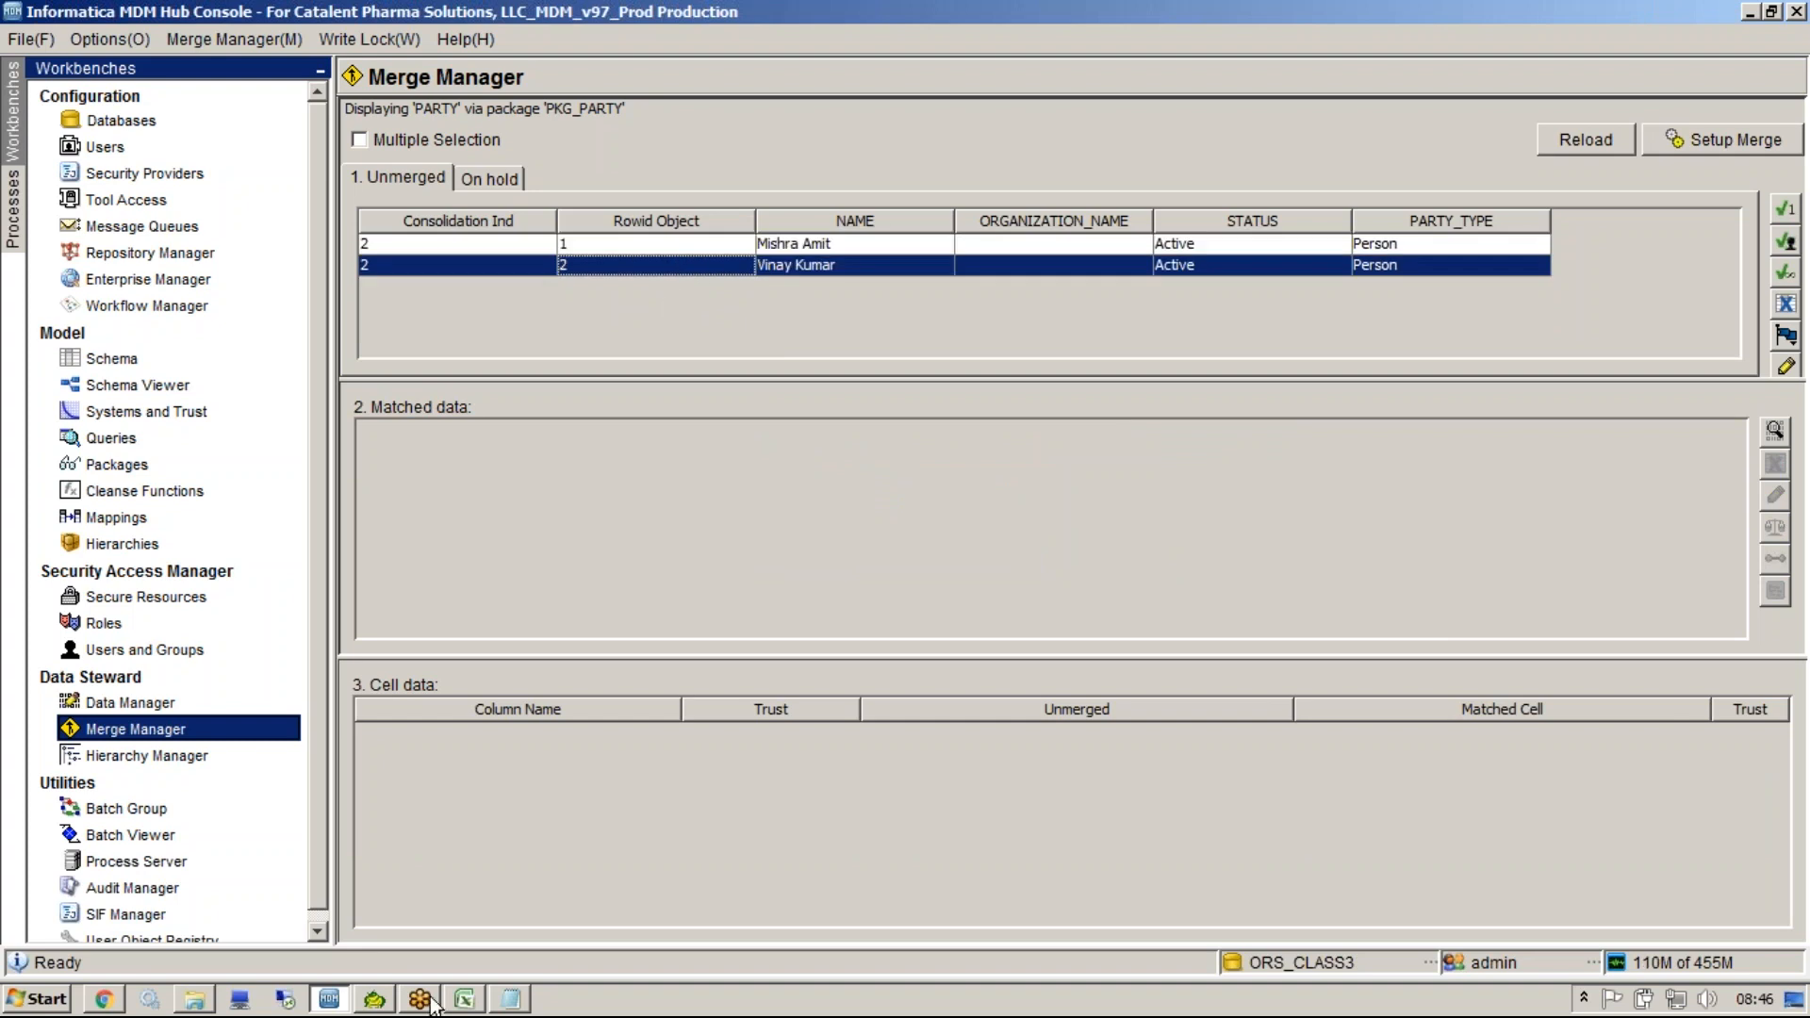
# Switch to Toad, refresh the C_PARTY_MTCH table data, then close it and return to Merge Manager.
pyautogui.click(374, 998)
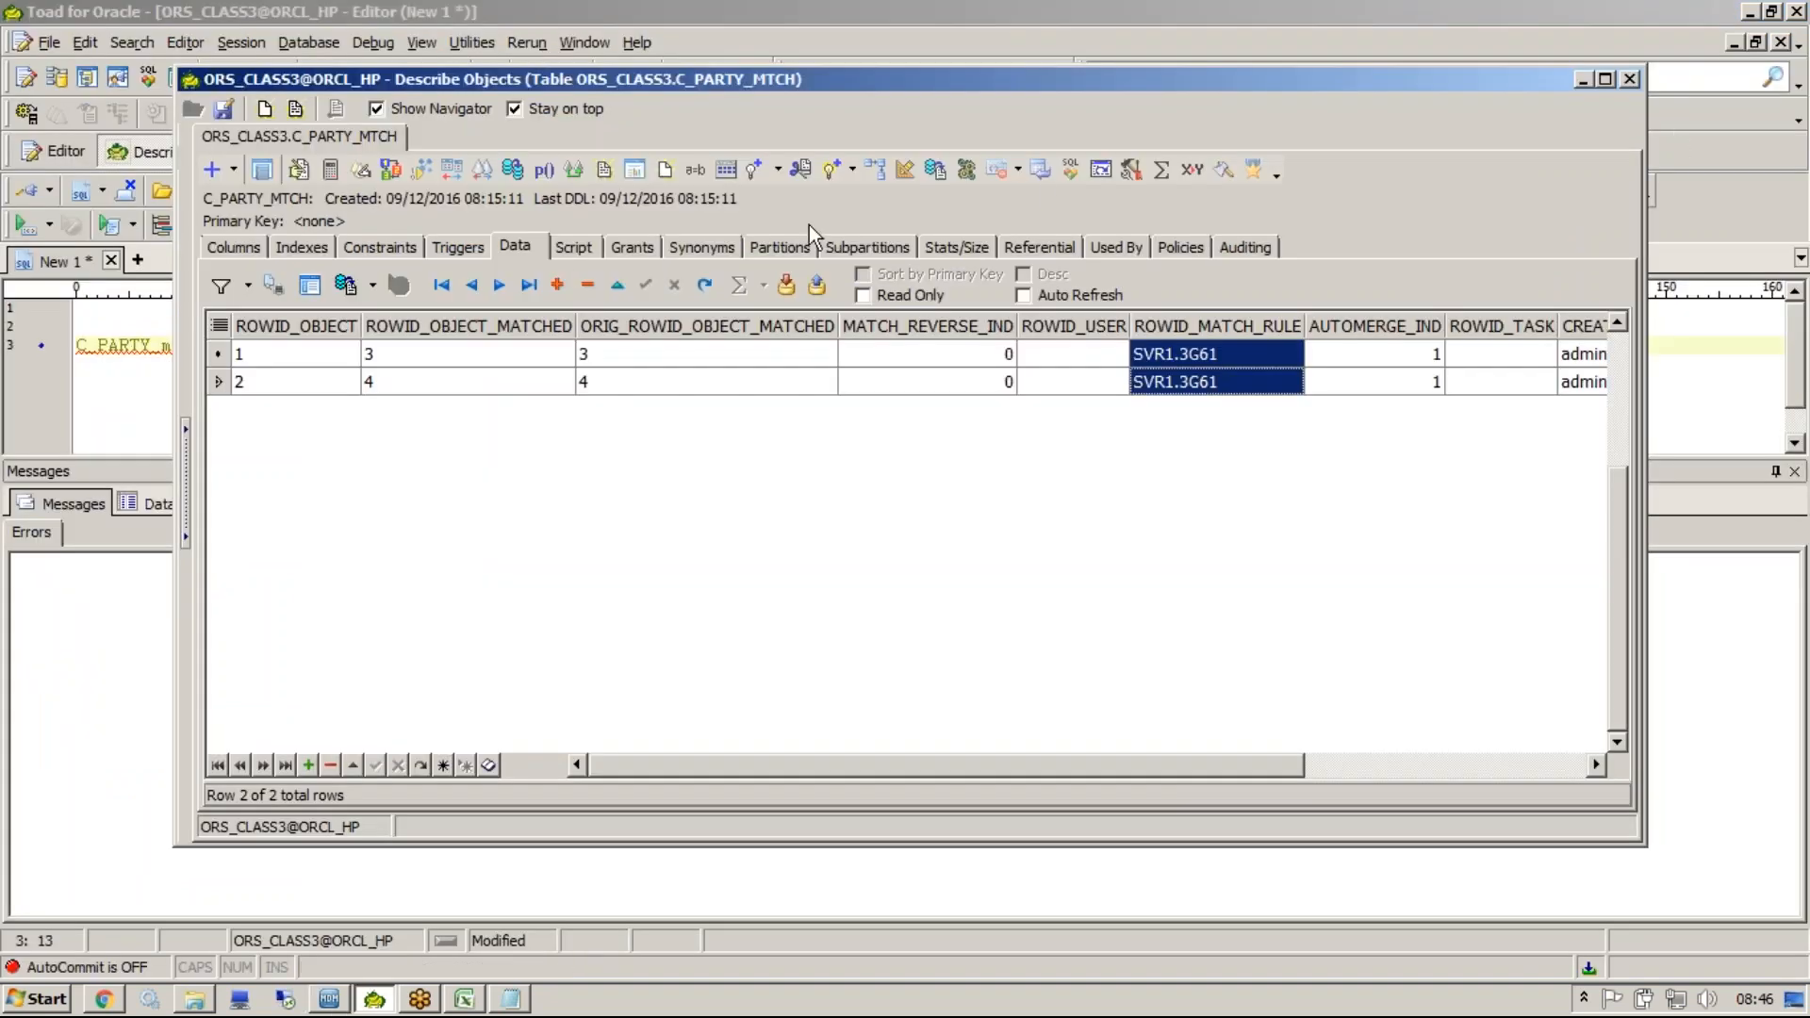
pyautogui.press('F5')
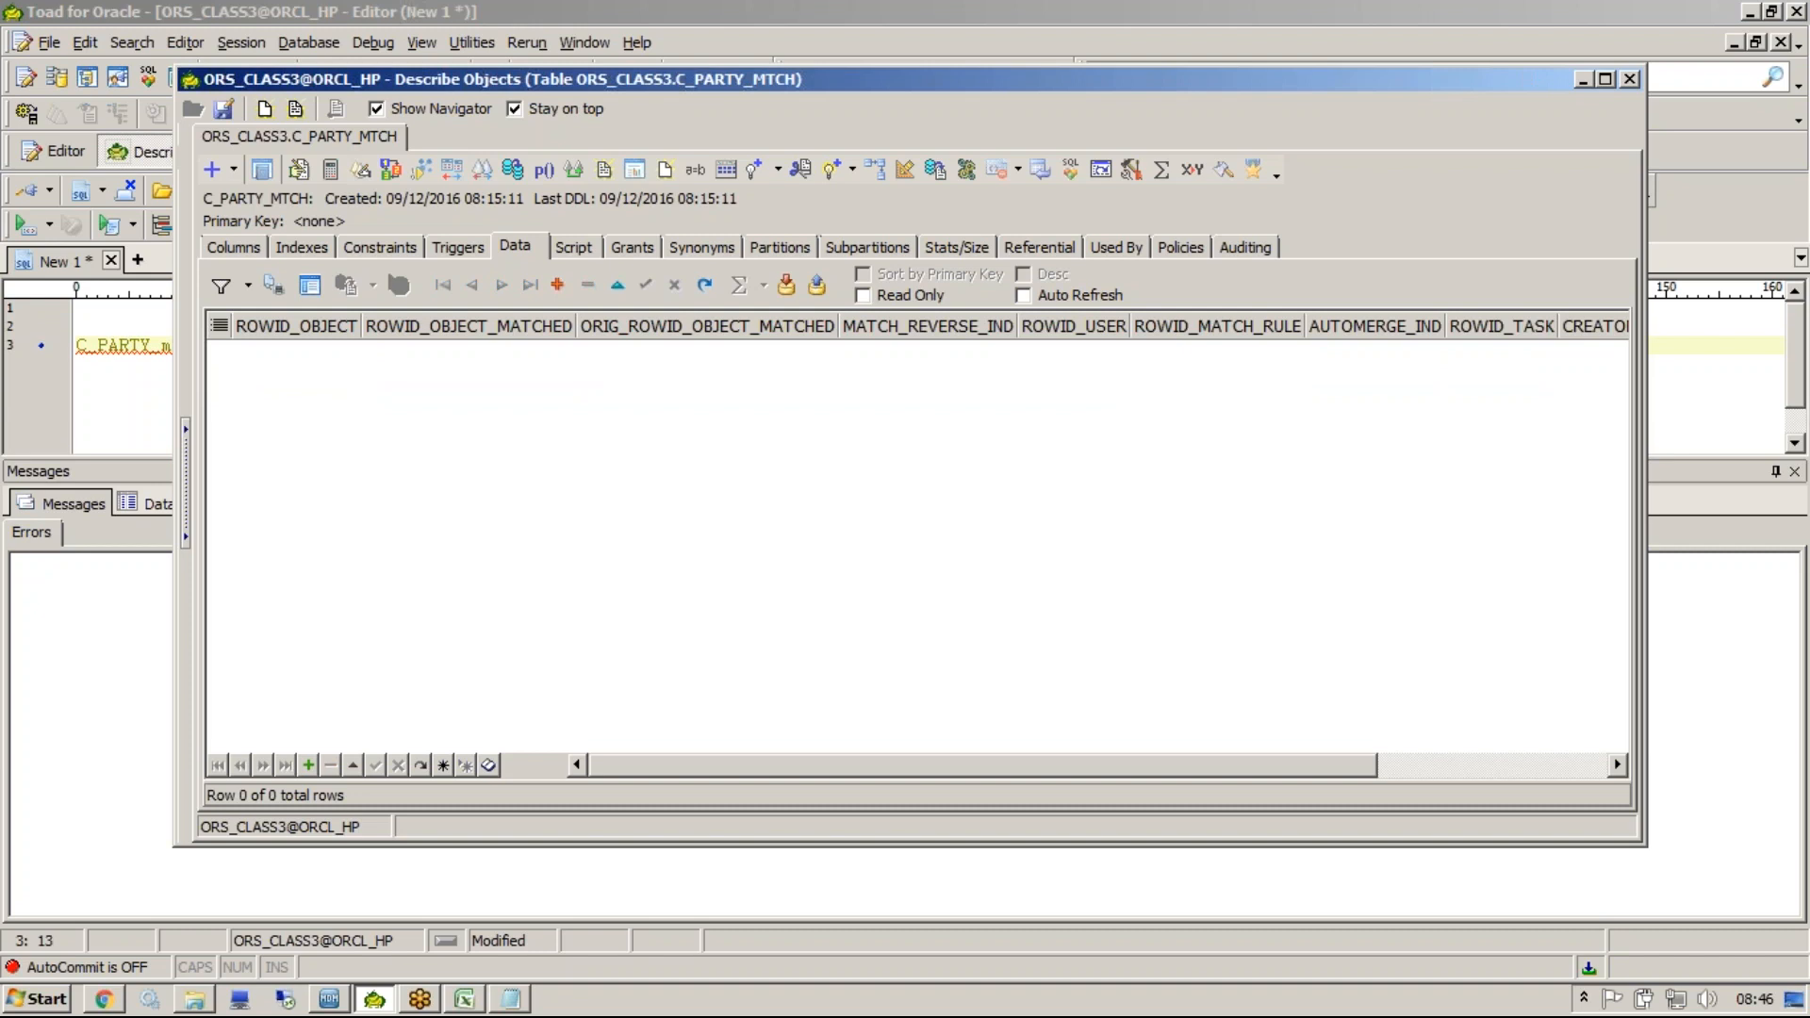
pyautogui.click(1629, 79)
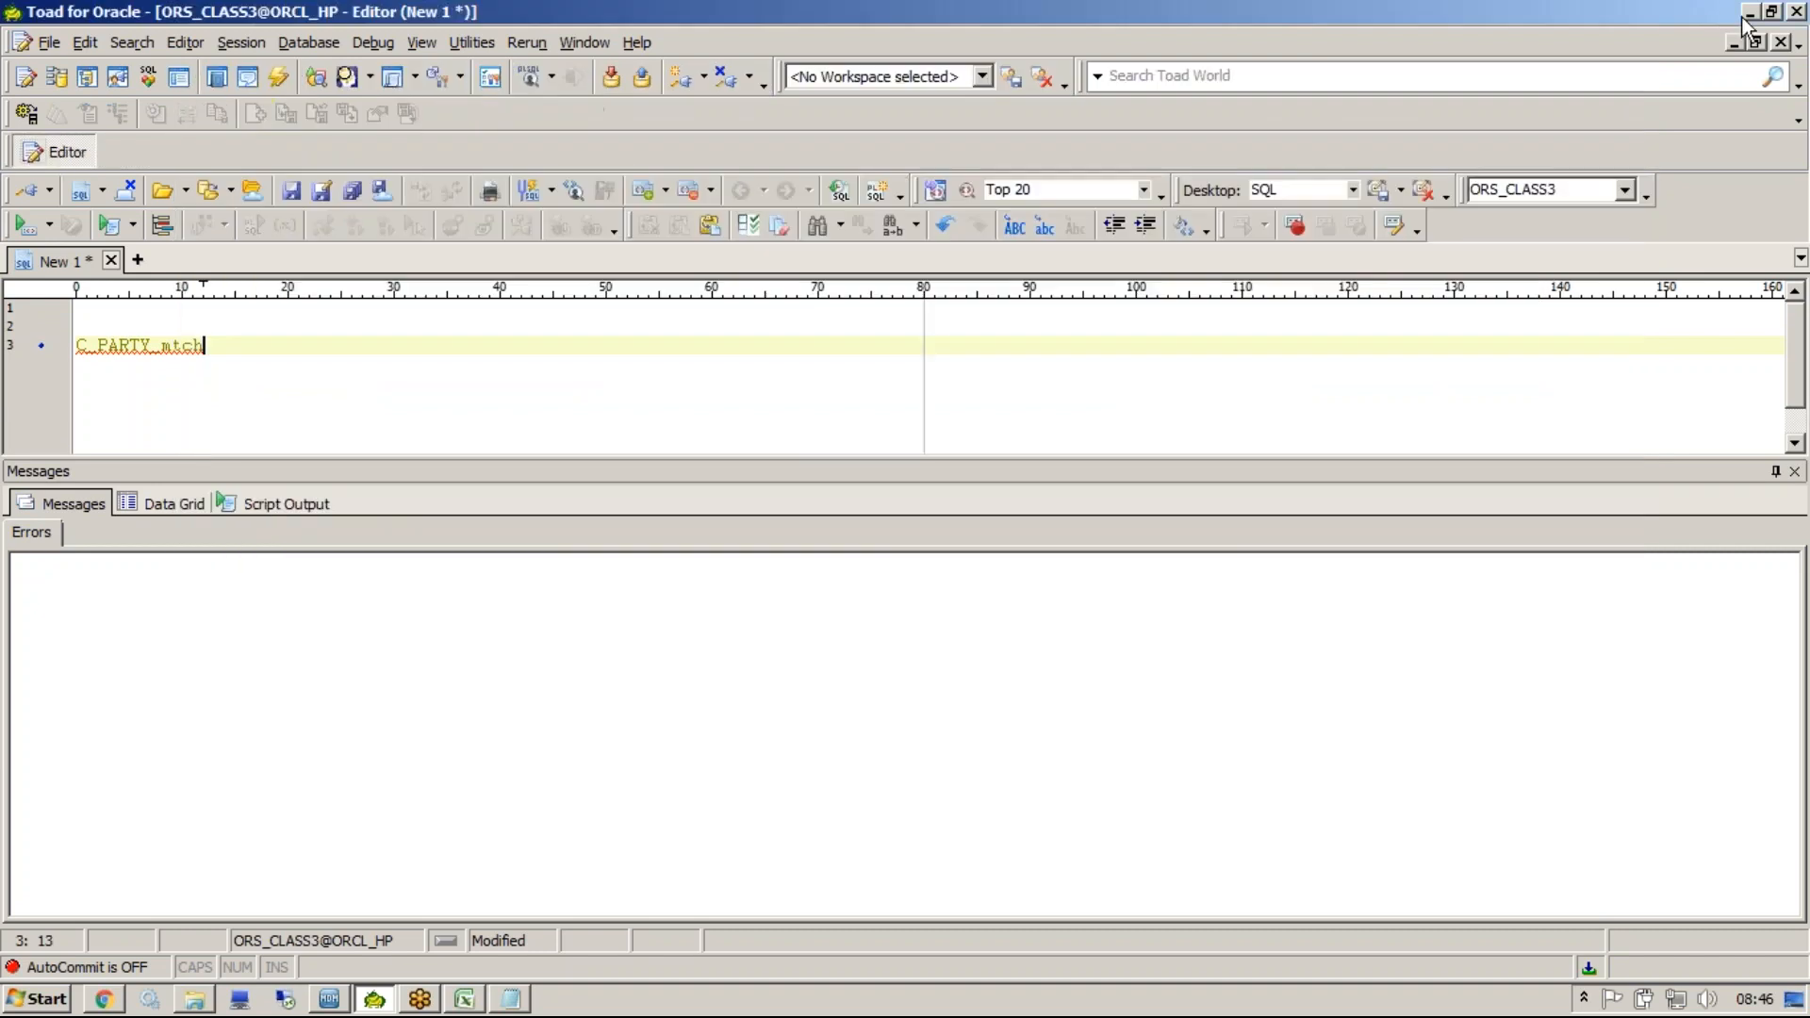
pyautogui.click(1749, 12)
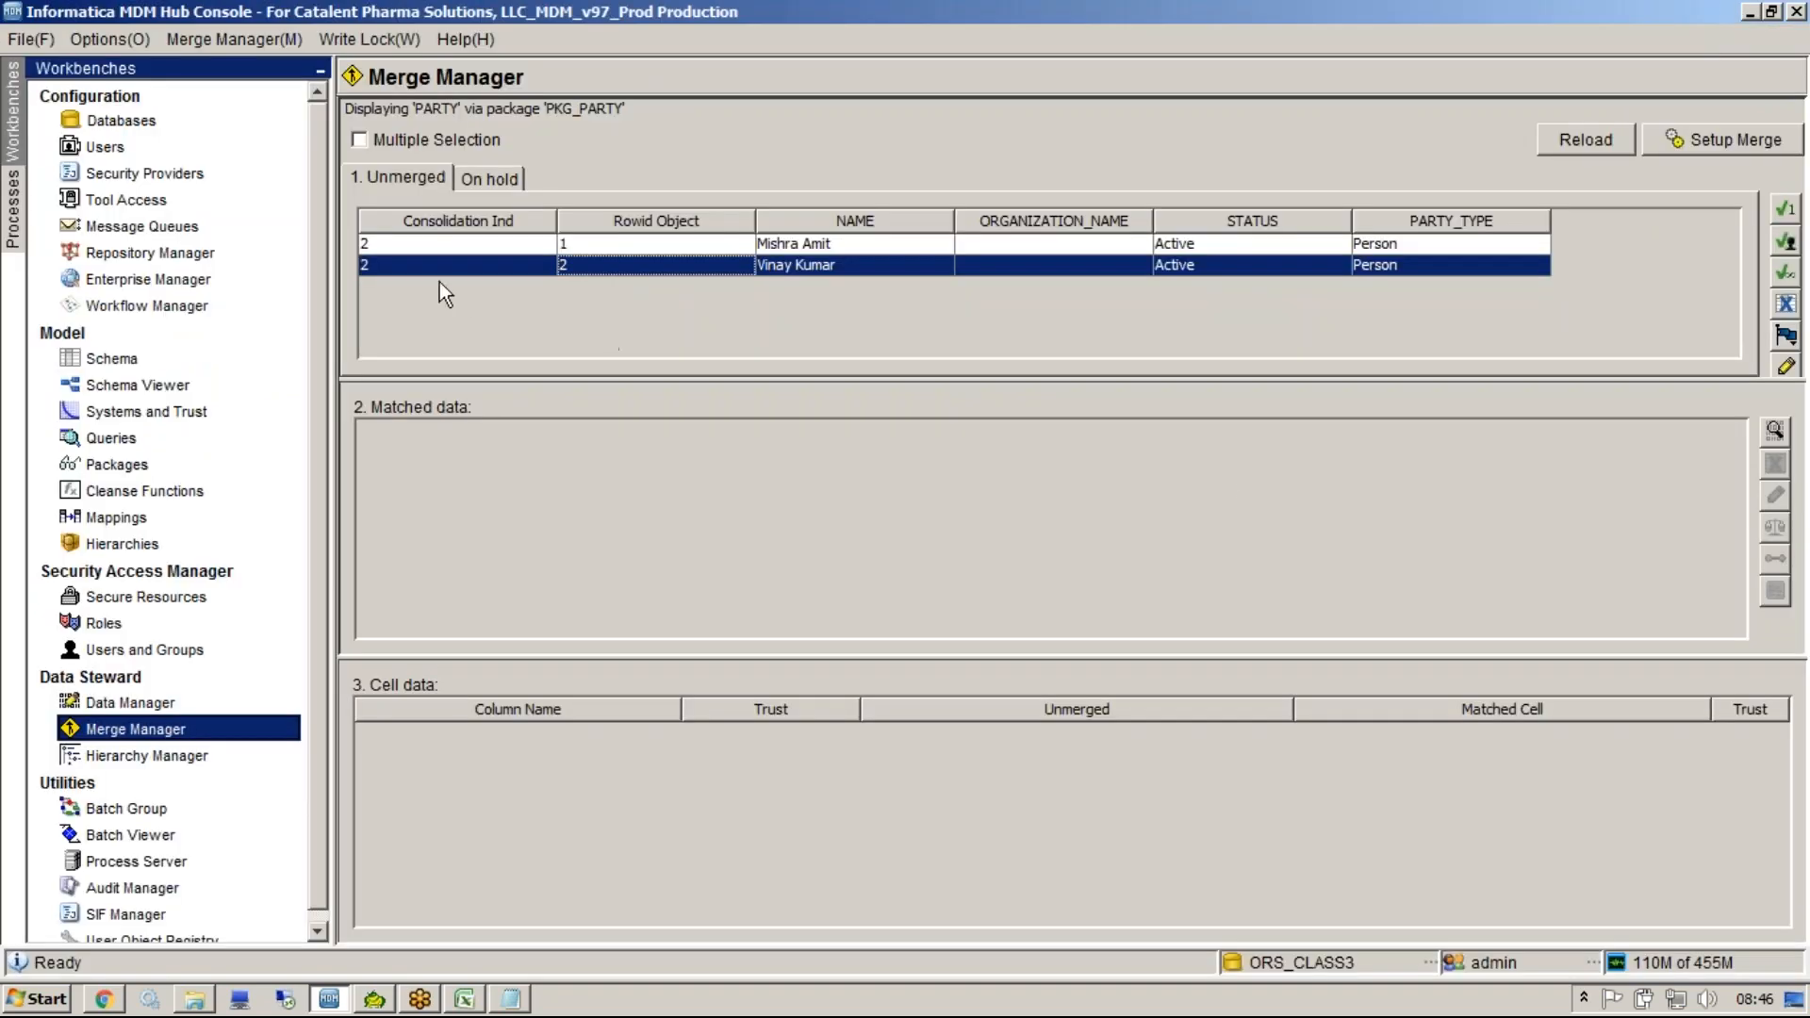
# Accept all records without a match in the assignment list as unique, confirming the prompt.
pyautogui.click(394, 264)
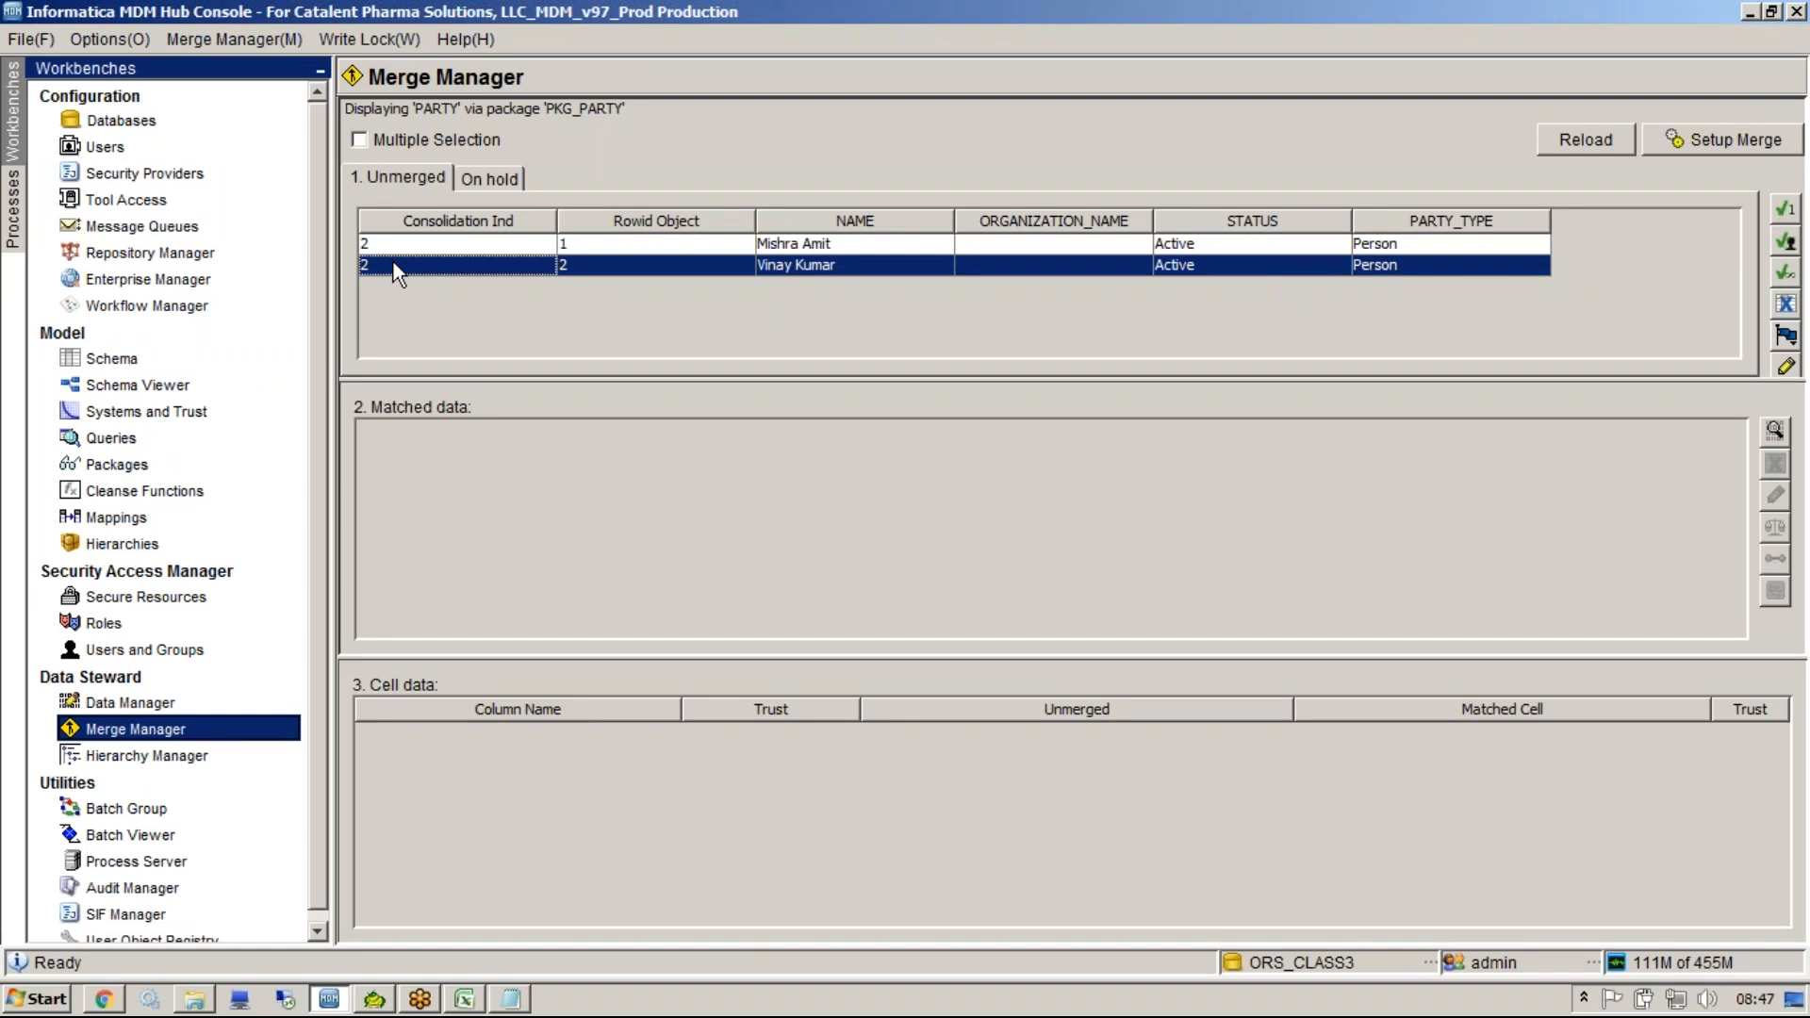
pyautogui.click(394, 242)
pyautogui.click(402, 265)
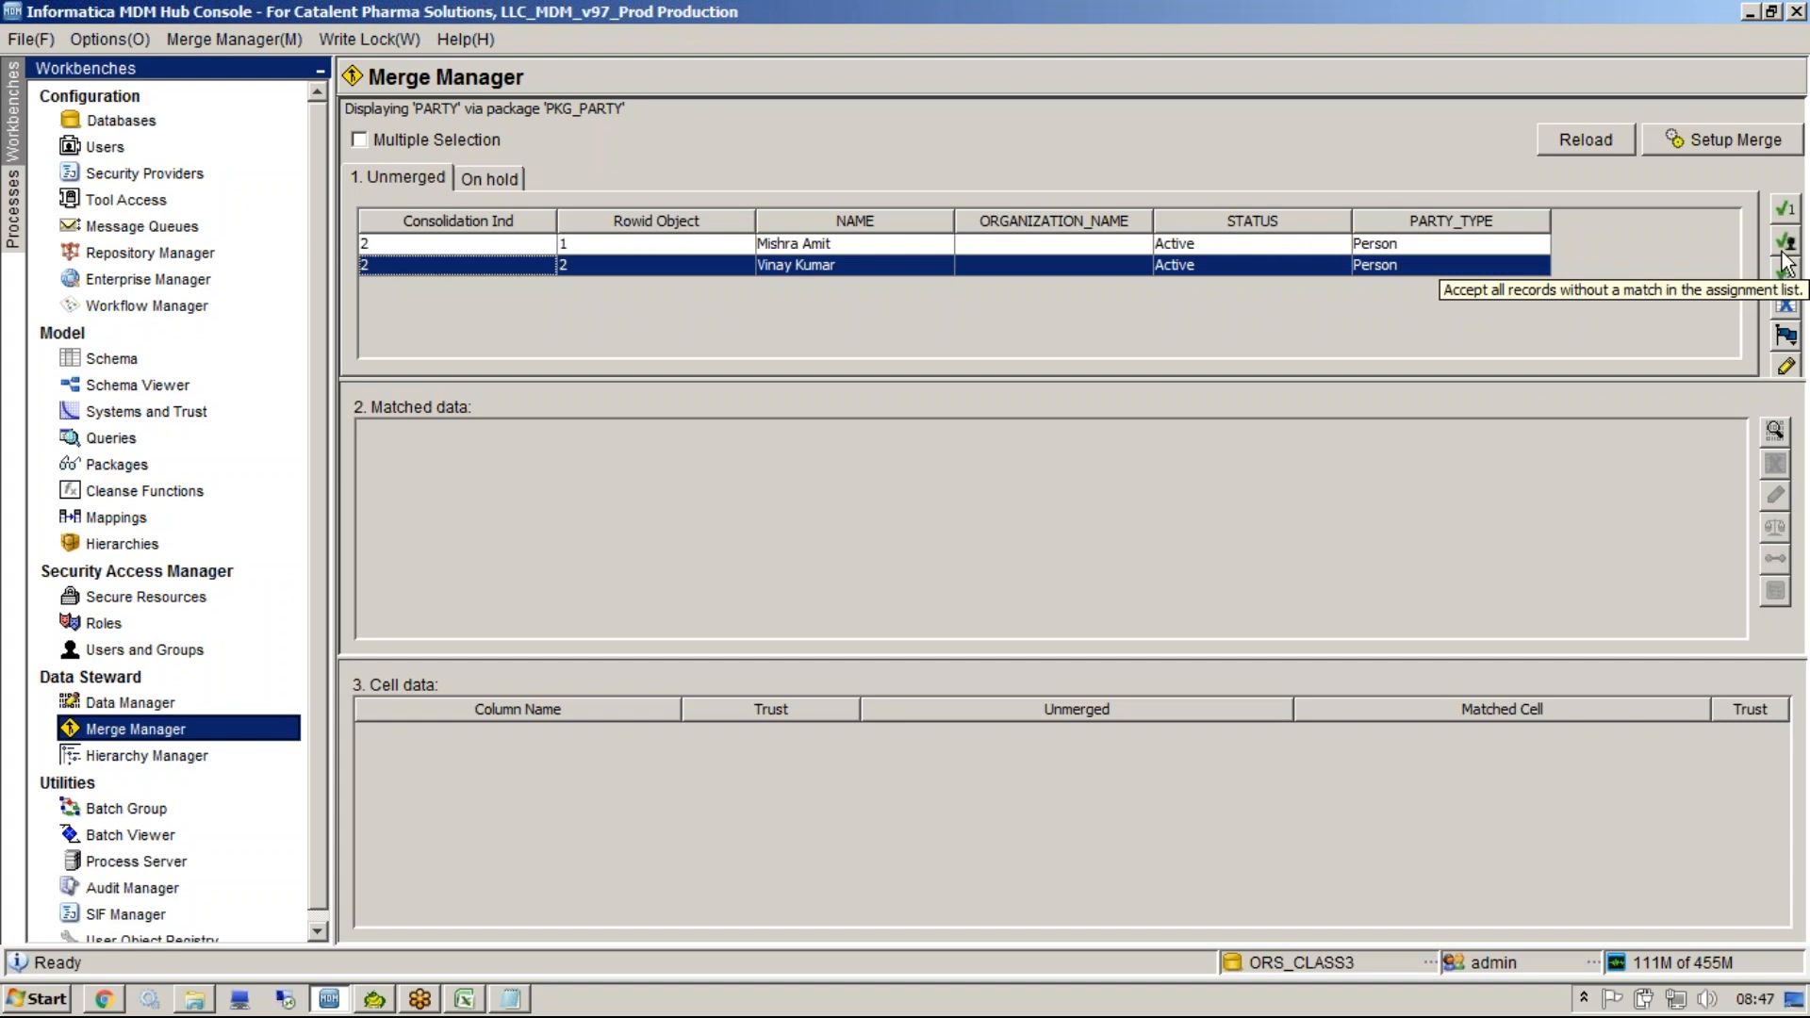
pyautogui.click(1491, 245)
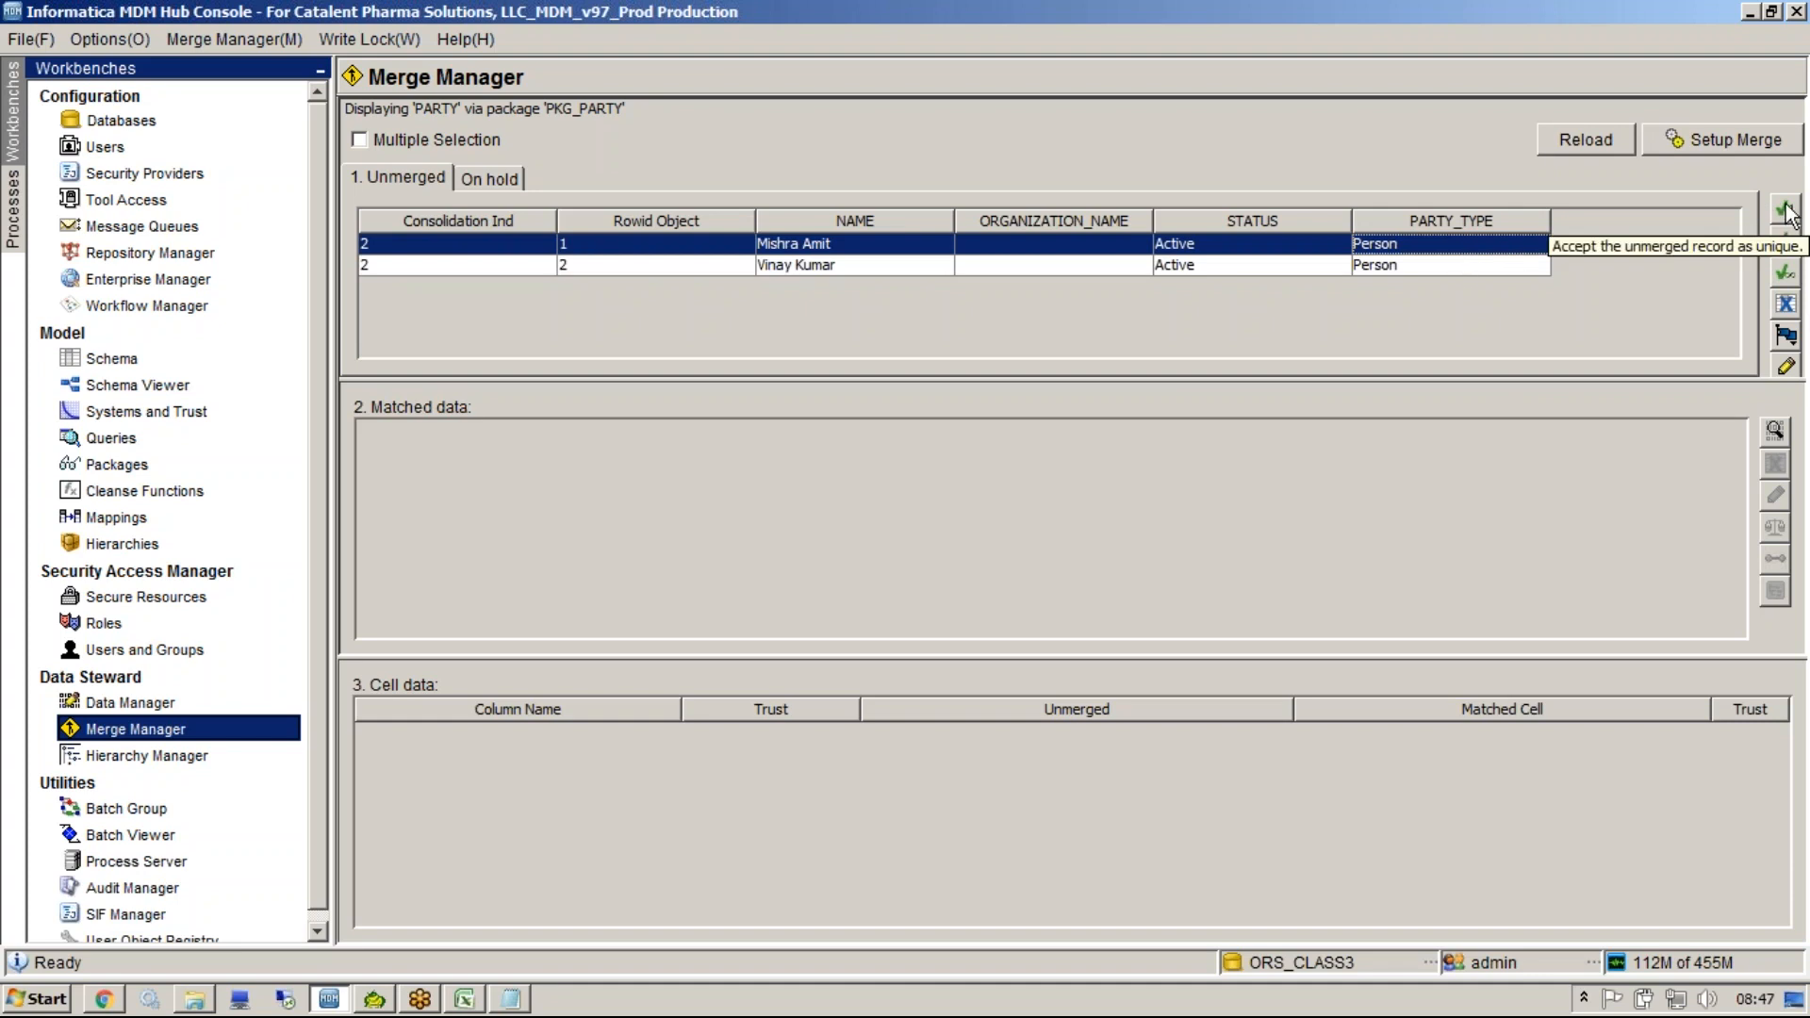
pyautogui.click(1529, 262)
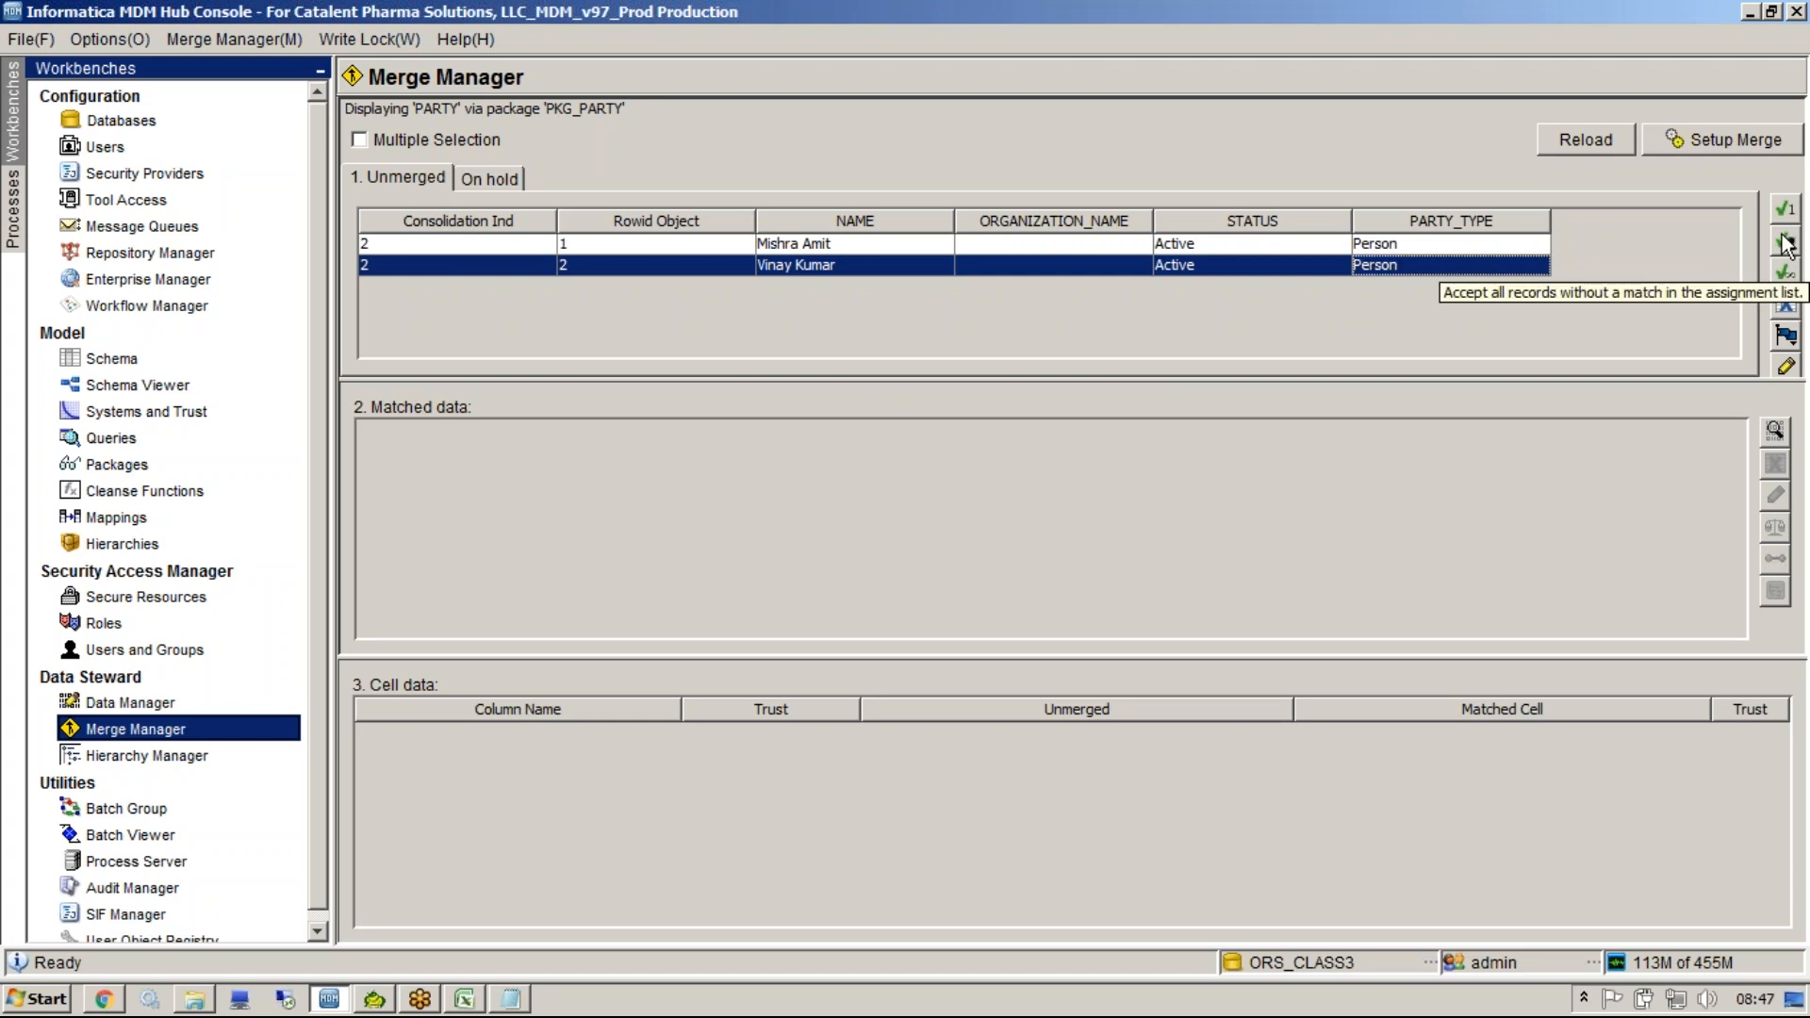
pyautogui.click(1786, 243)
pyautogui.click(1272, 422)
pyautogui.moveTo(1277, 425); pyautogui.dragTo(1216, 384)
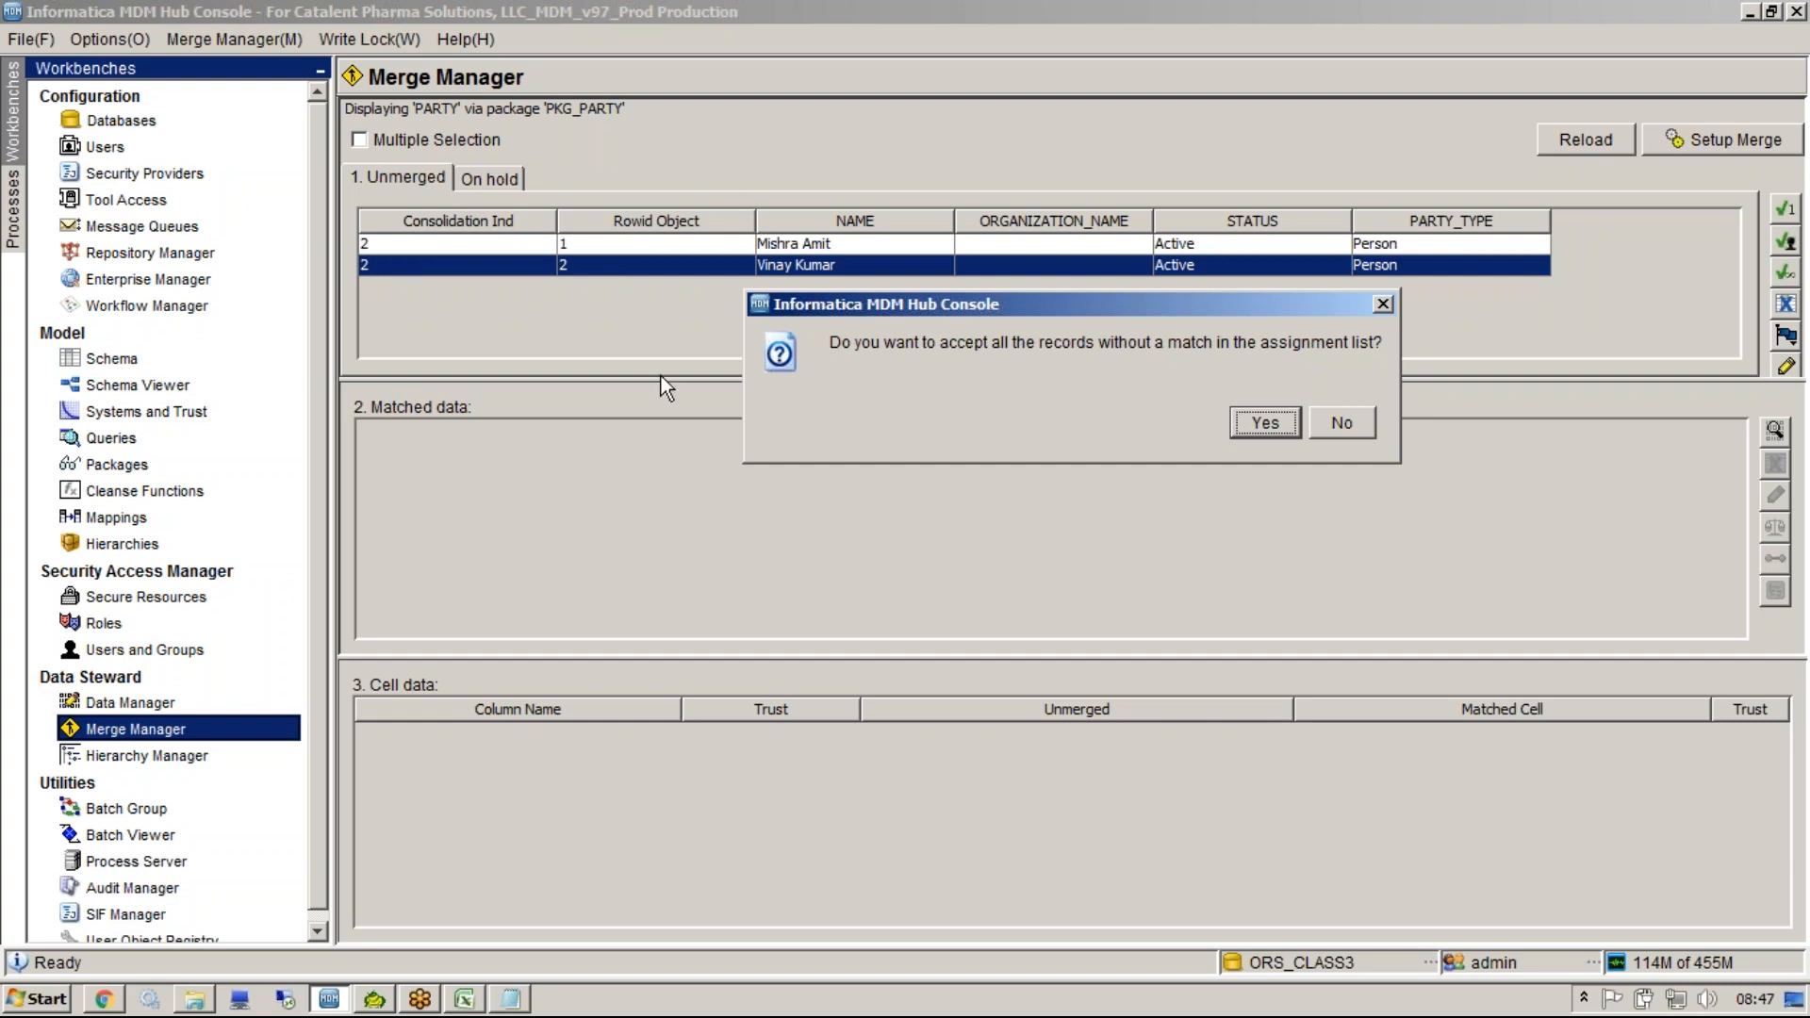
pyautogui.click(1270, 424)
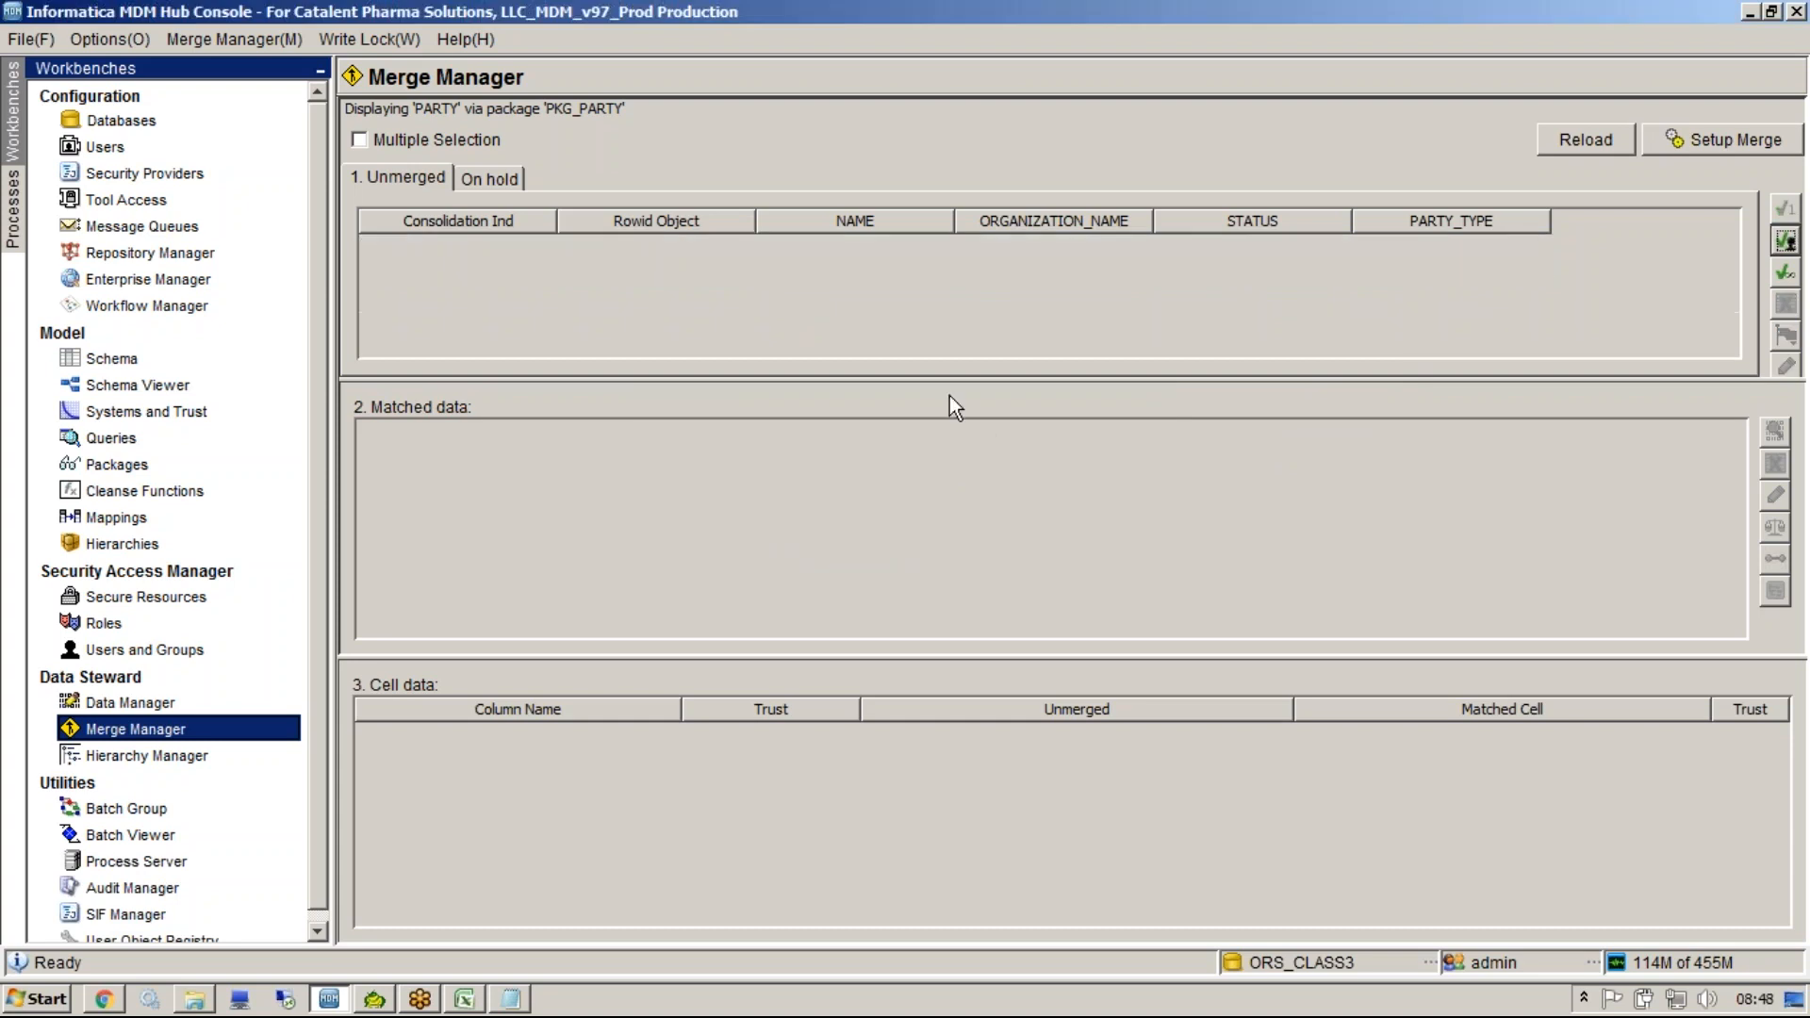
# Switch to Toad, change the editor's table name to C_PARTY and open that table's data in the describe window.
pyautogui.click(382, 1001)
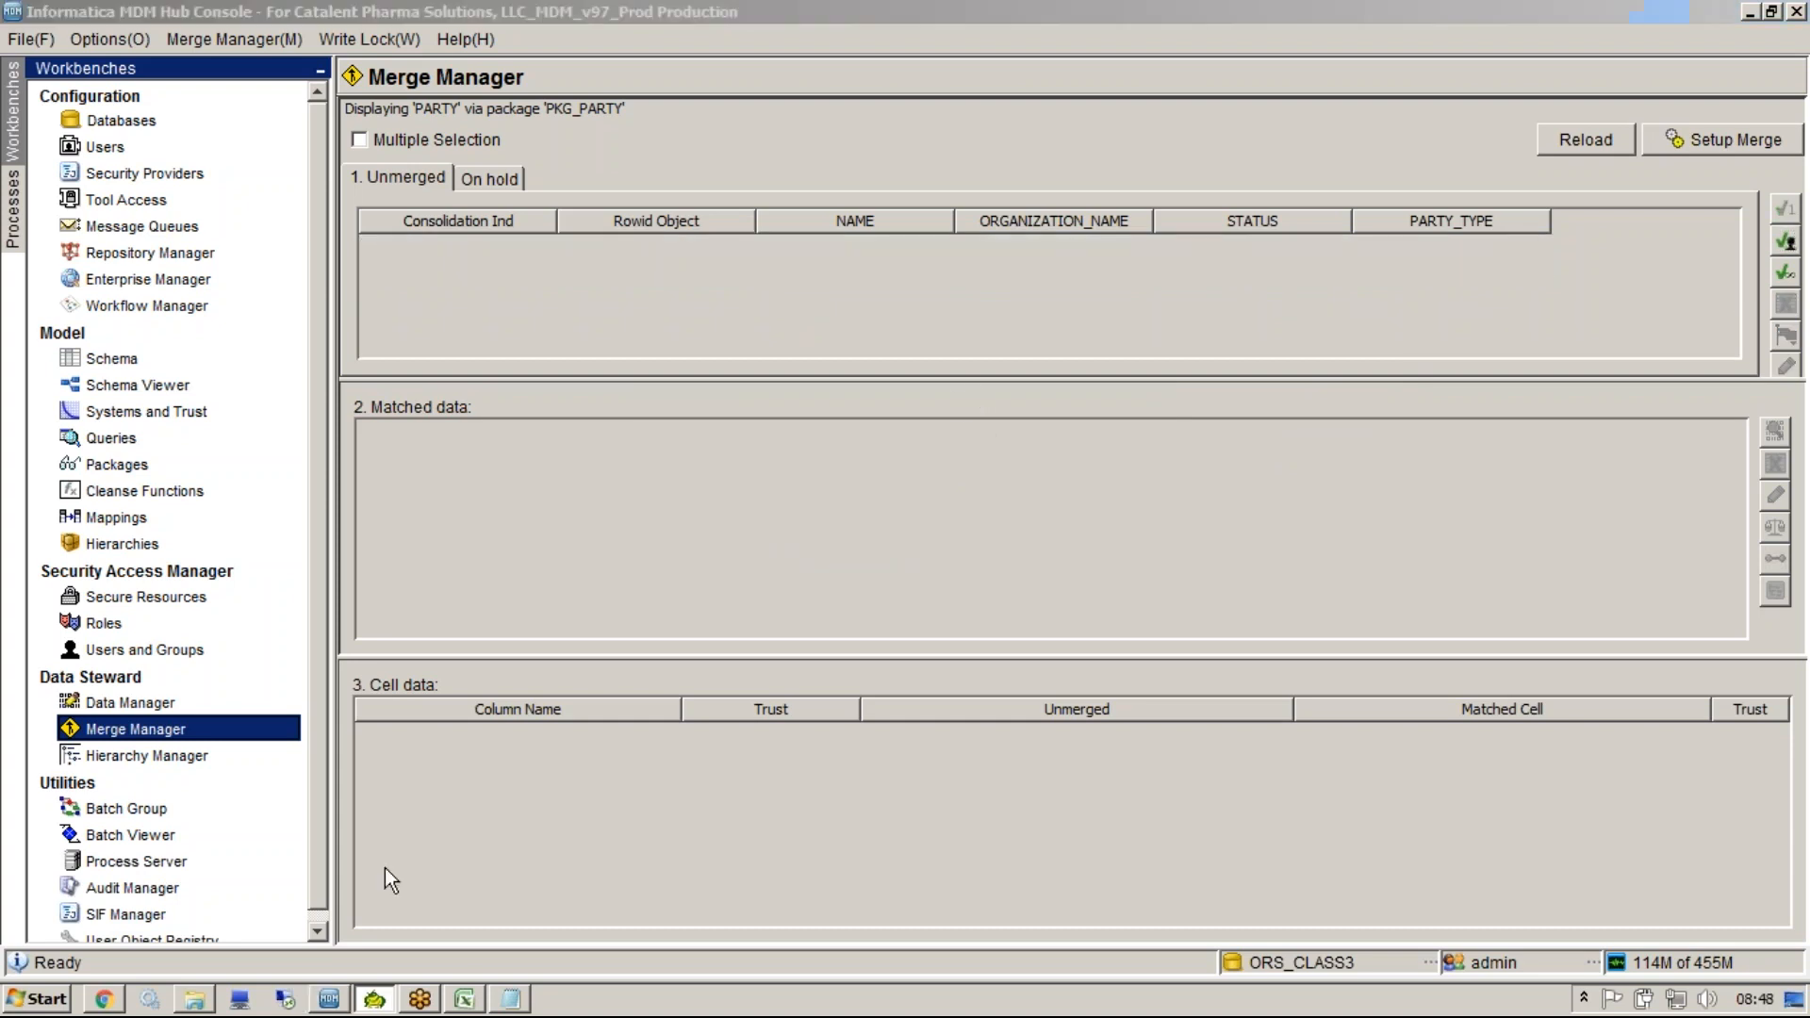
pyautogui.press('BackSpace')
pyautogui.press('BackSpace')
pyautogui.press('BackSpace')
pyautogui.press('BackSpace')
pyautogui.press('BackSpace')
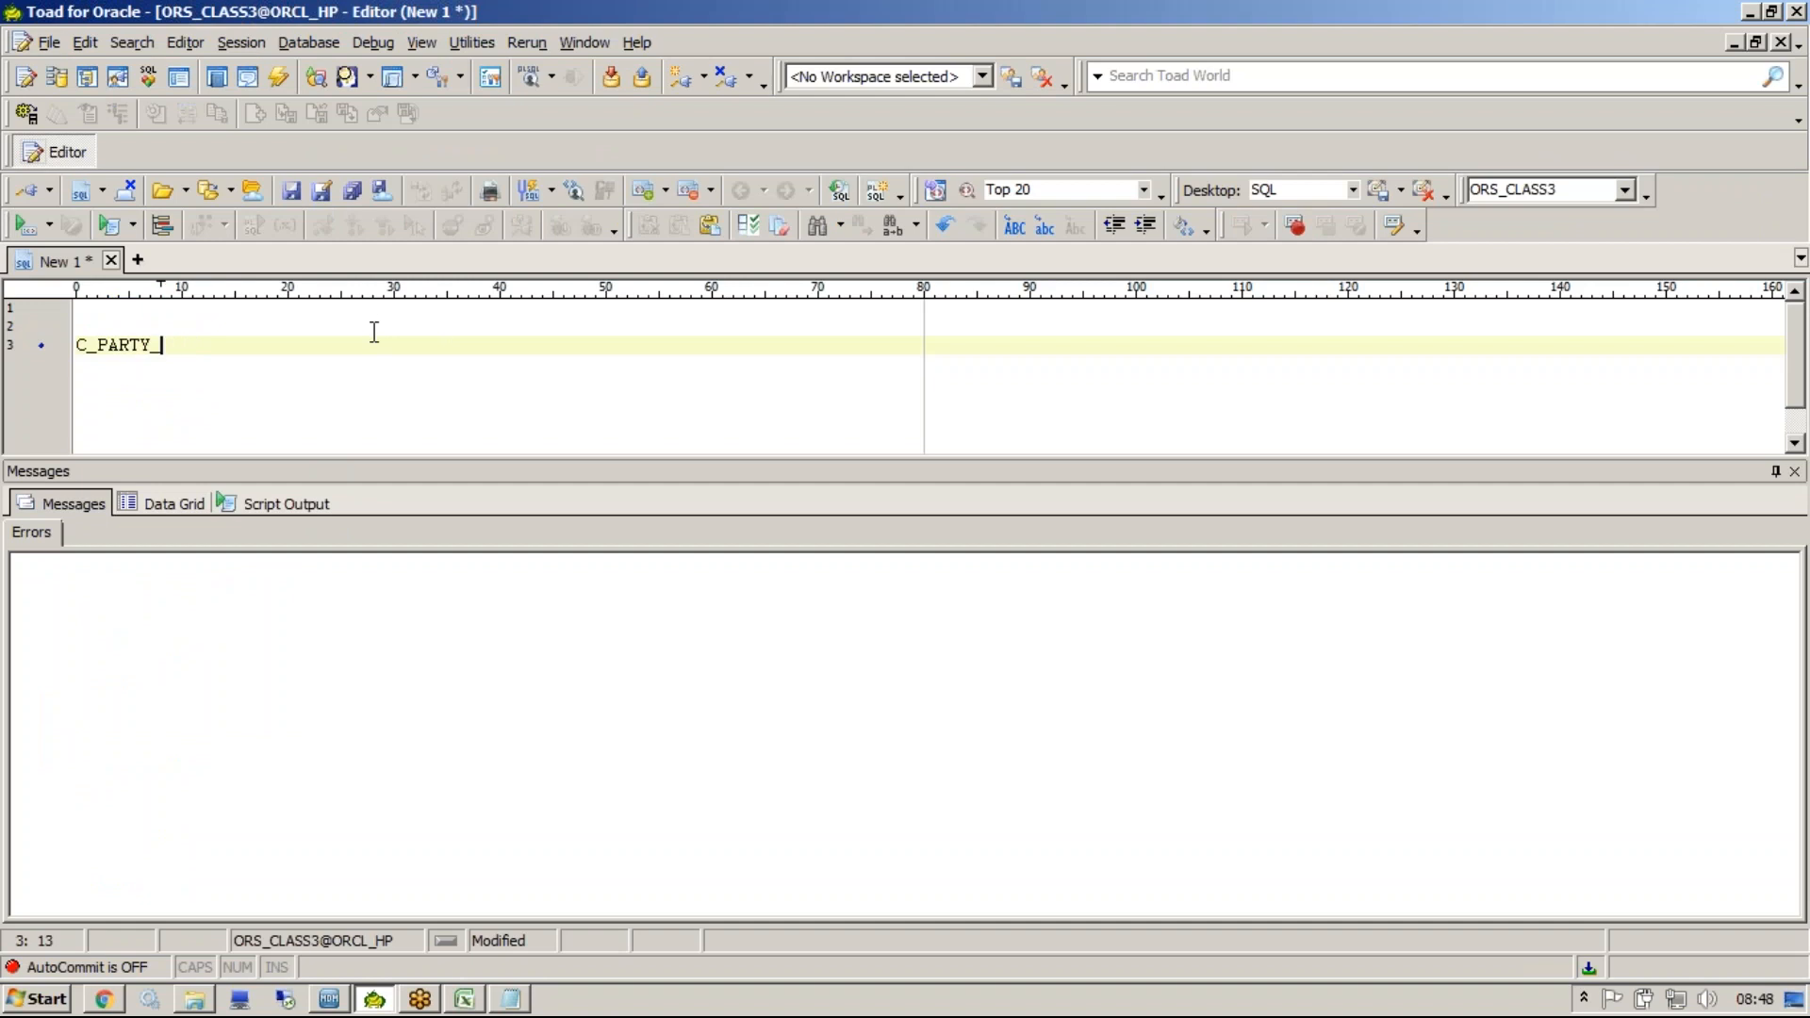
pyautogui.press('F4')
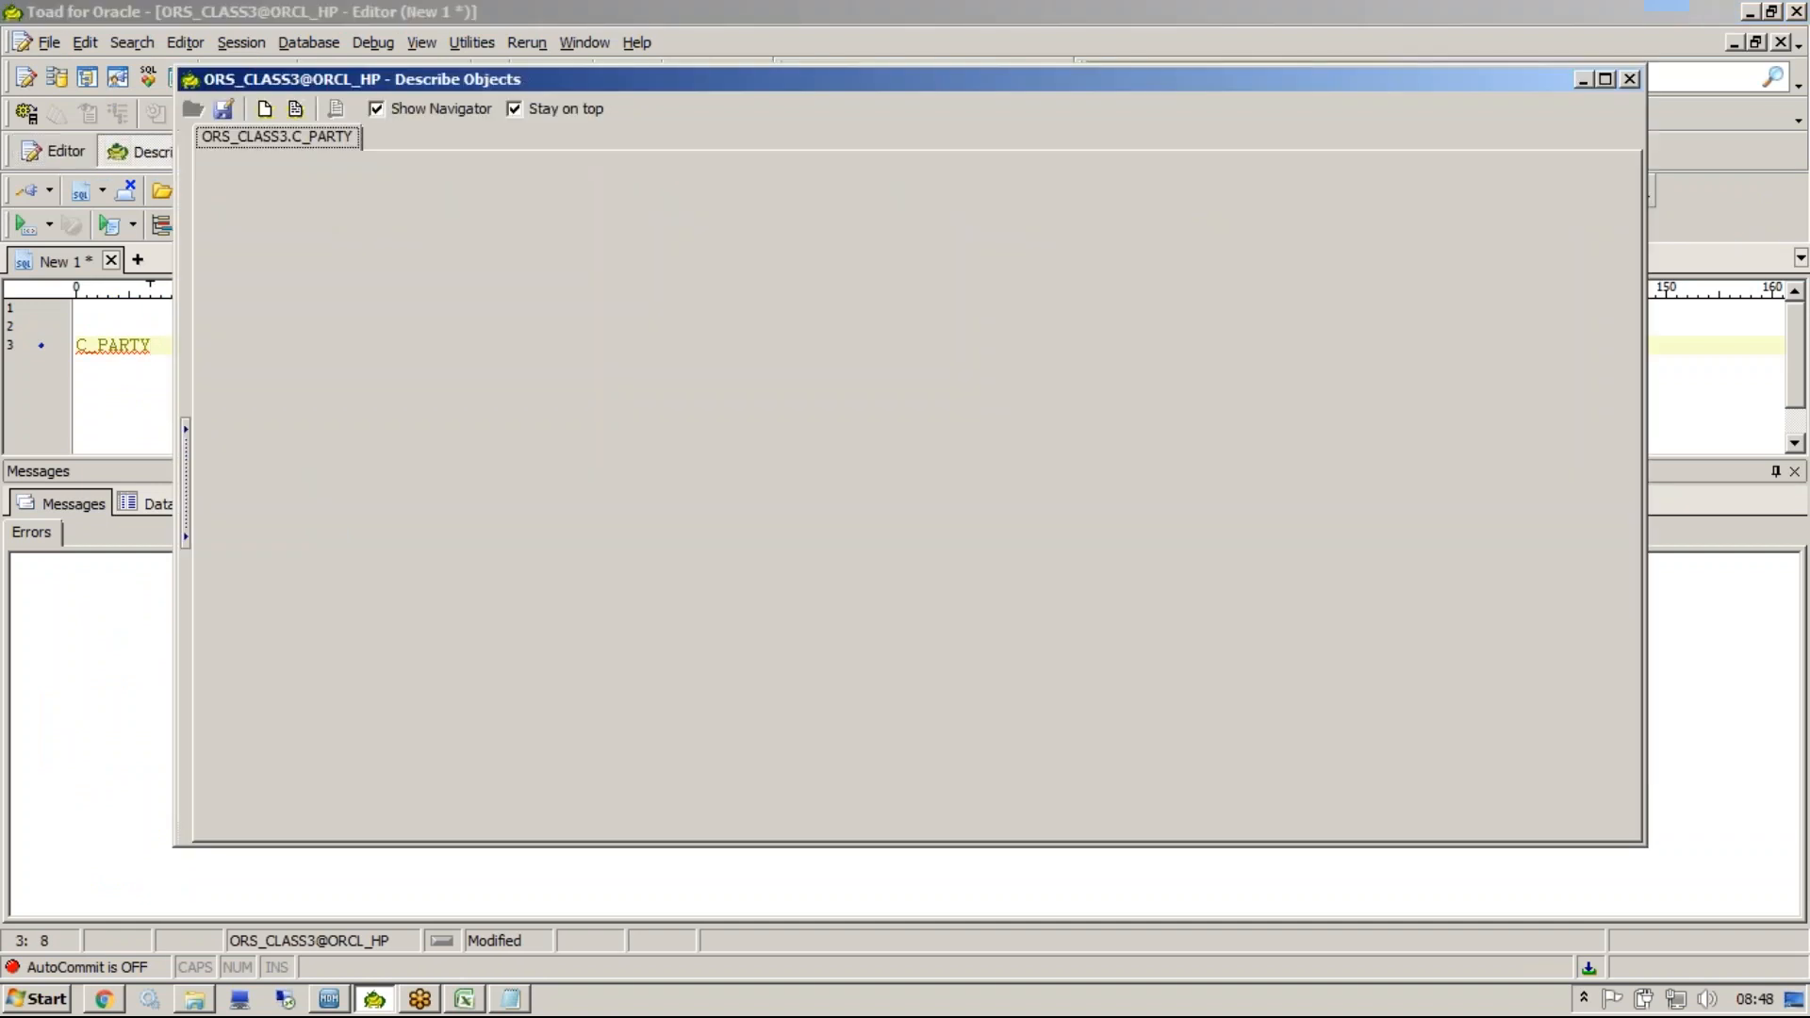
pyautogui.click(522, 247)
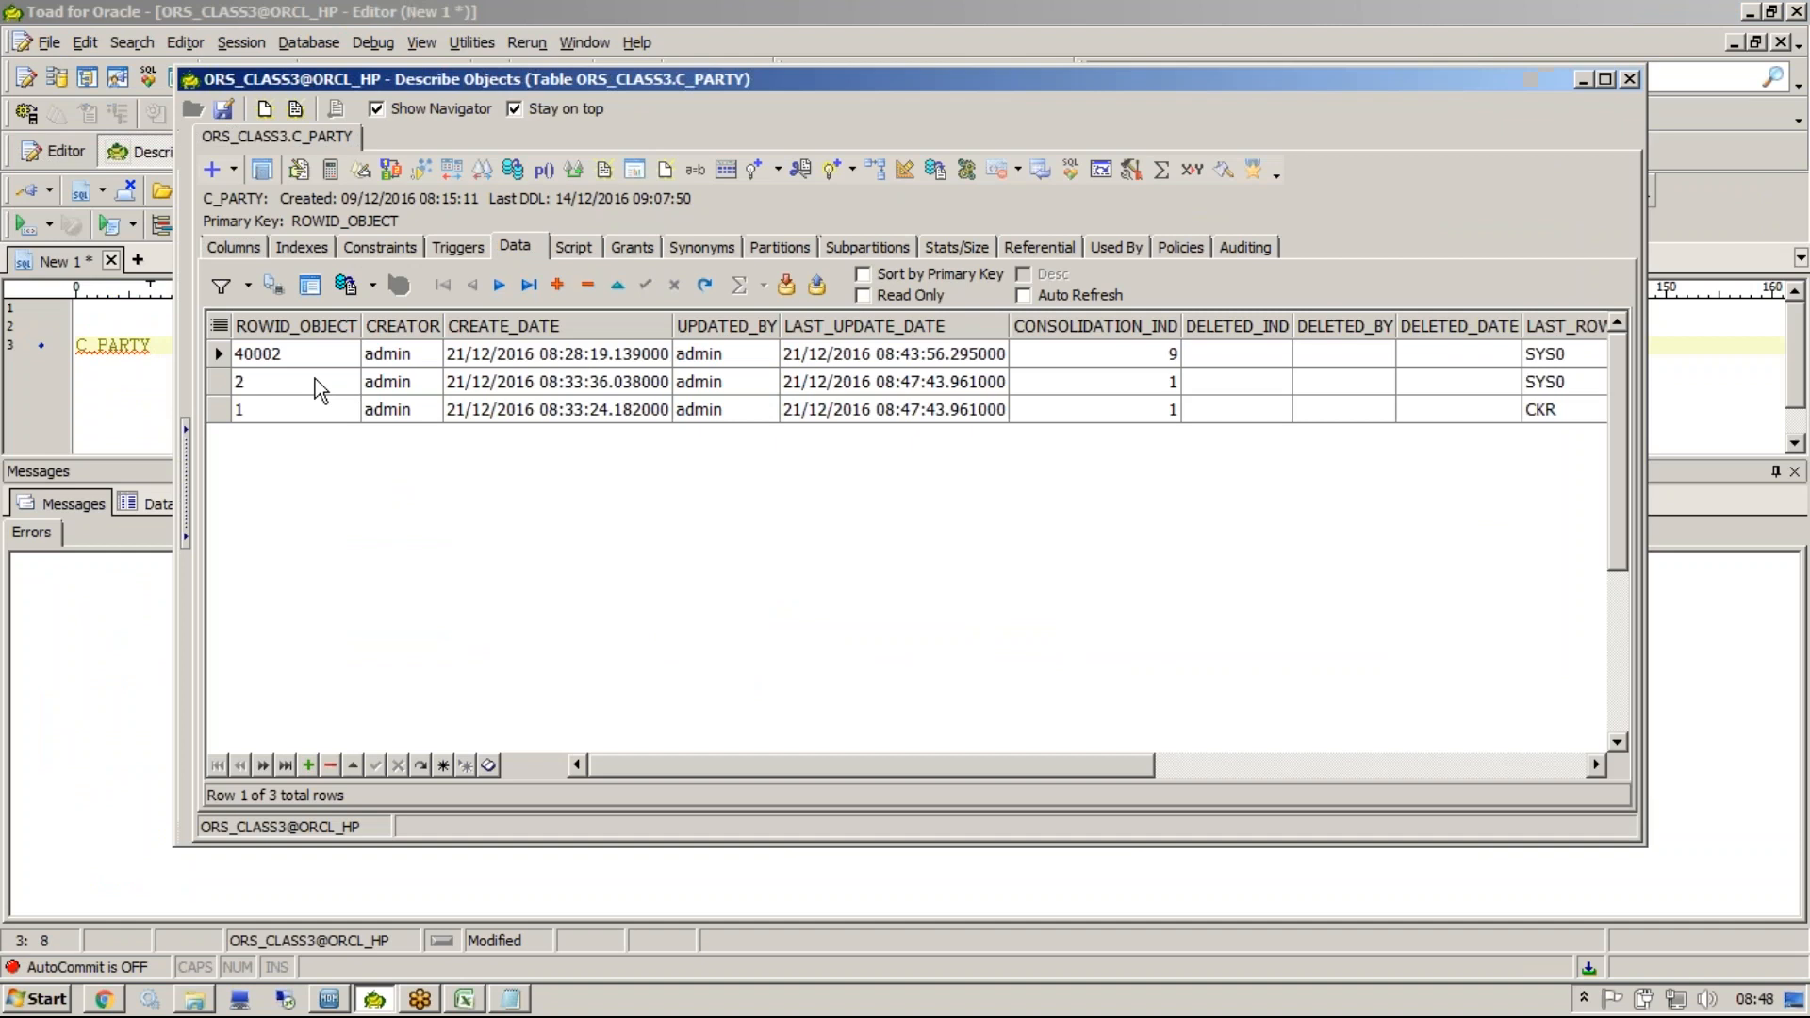
# Select the consolidation indicator values of the two merged rows, then close the describe window and return to the Hub Console.
pyautogui.keyDown('shift'); pyautogui.click(412, 420); pyautogui.keyUp('shift')
pyautogui.moveTo(1165, 381); pyautogui.dragTo(1160, 412)
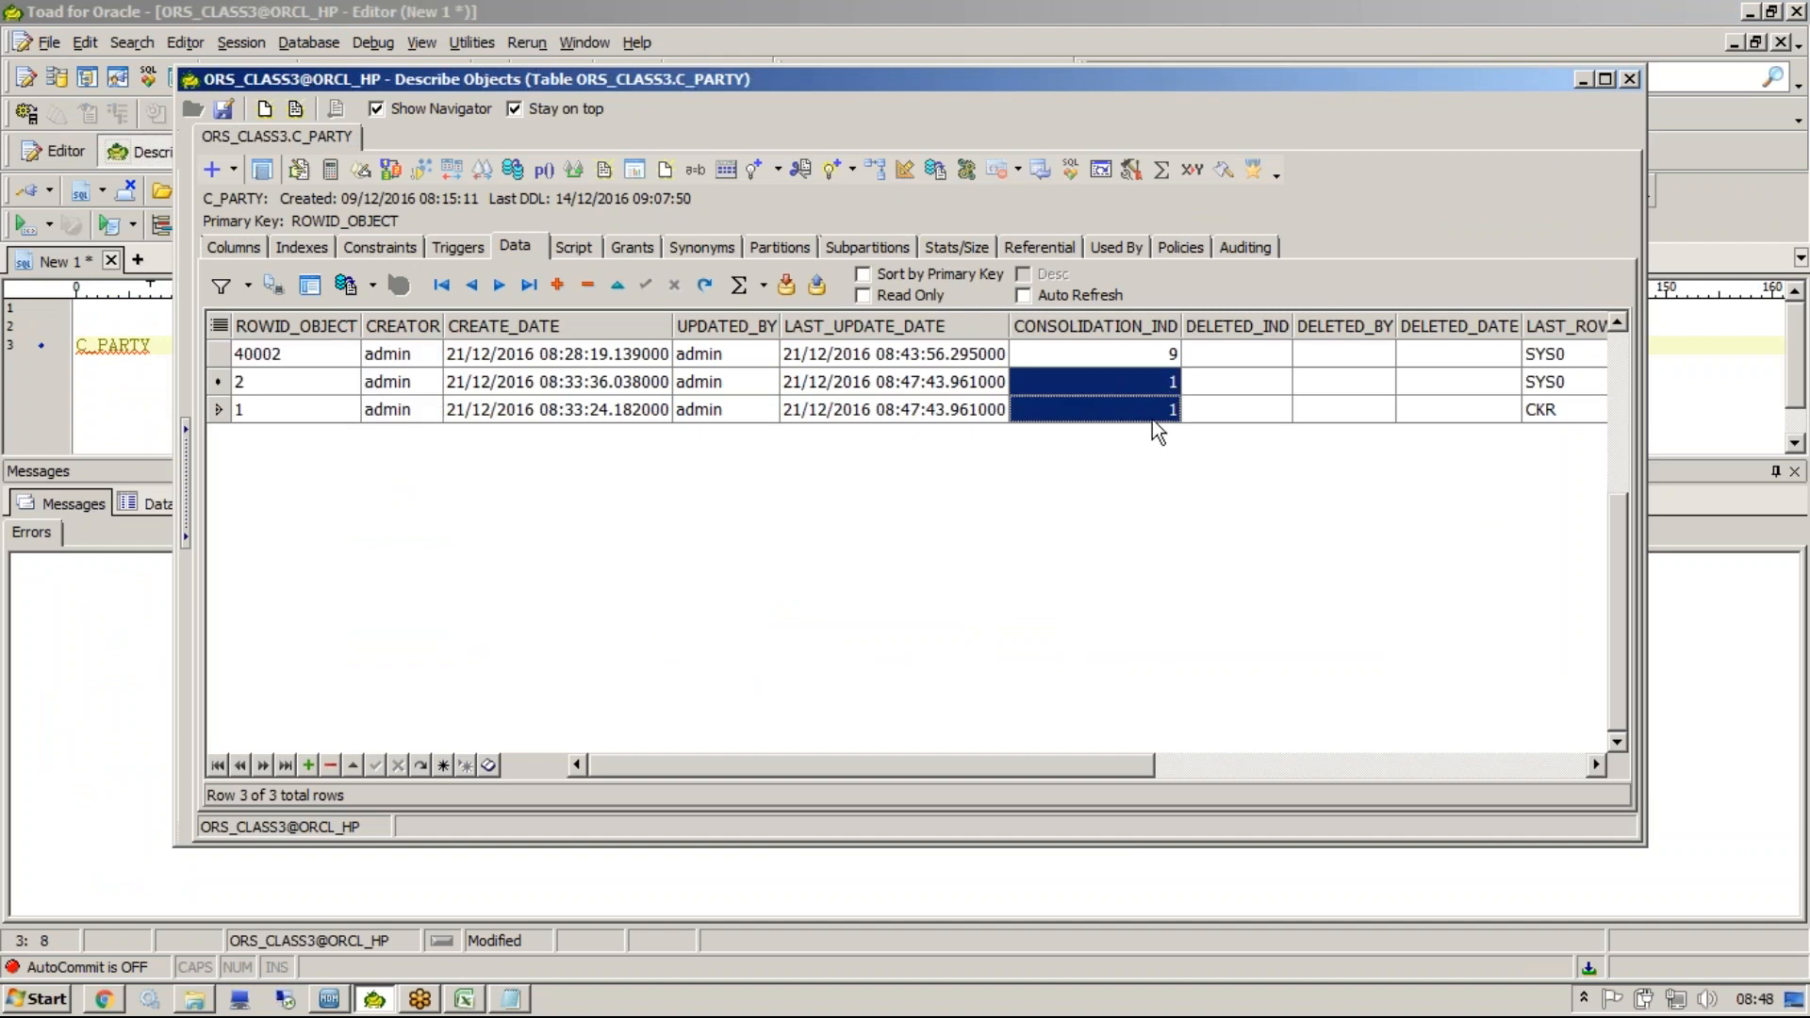
pyautogui.click(1627, 79)
pyautogui.click(336, 1000)
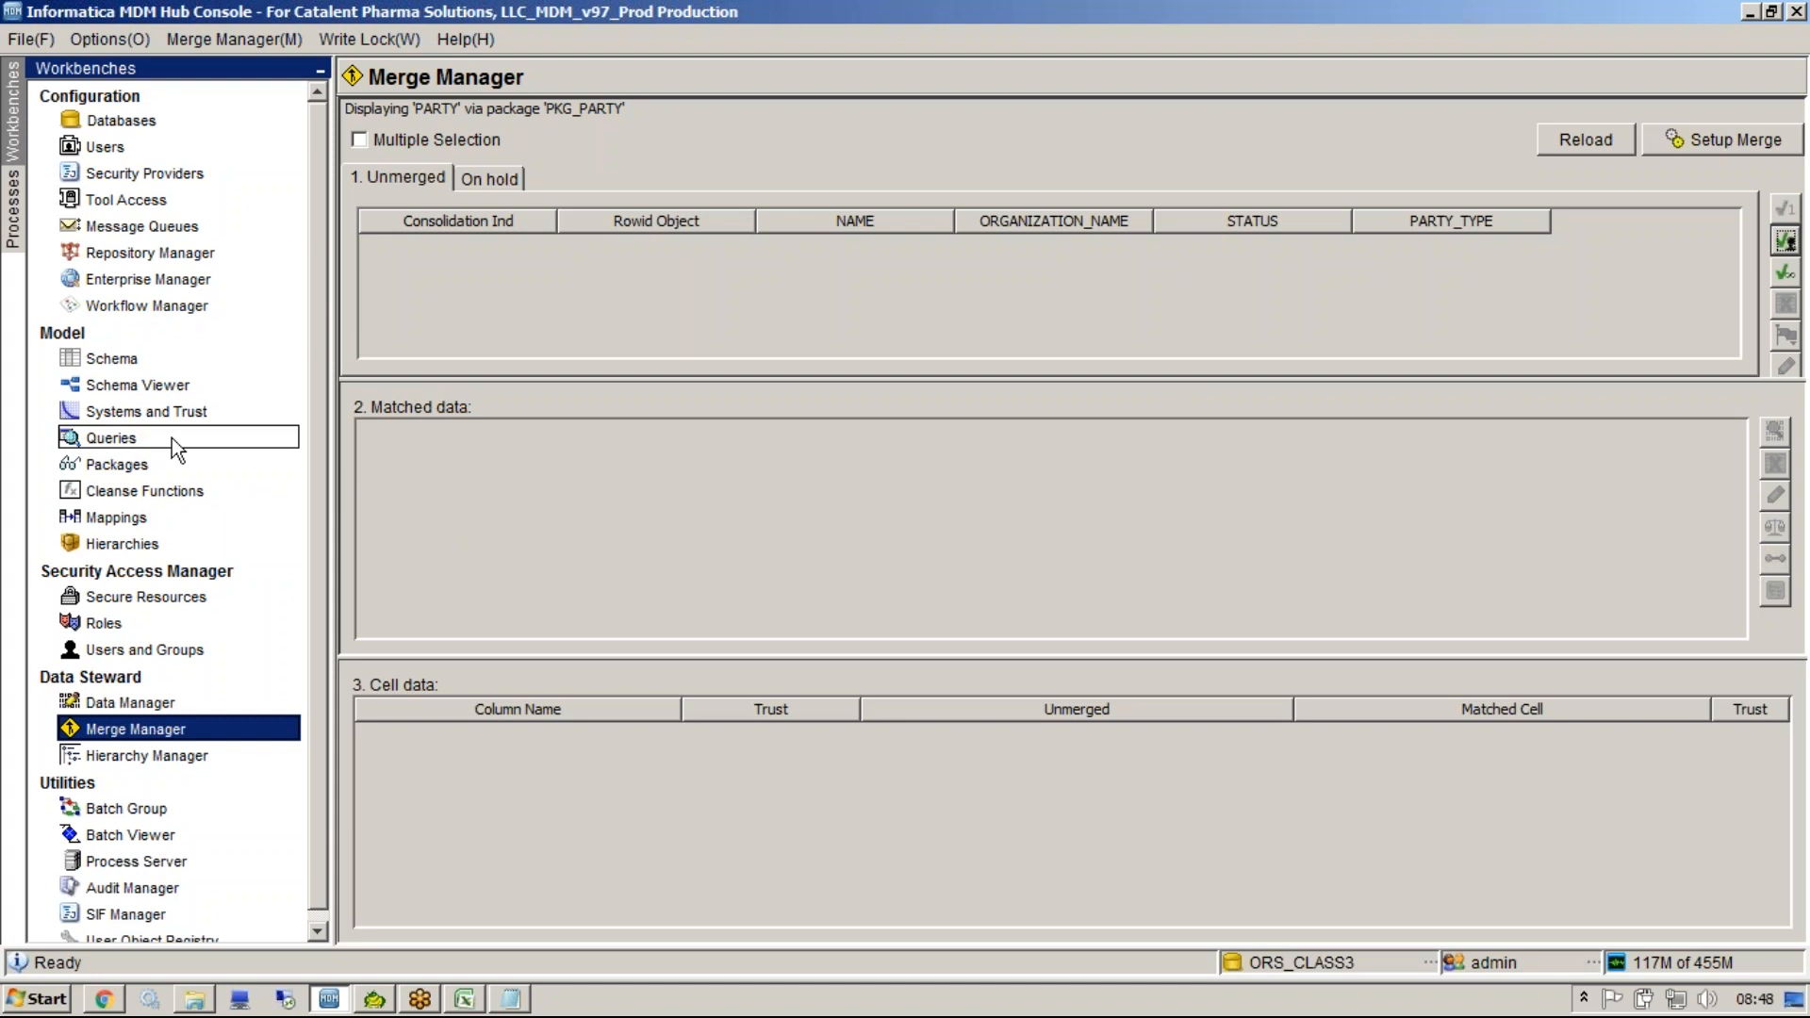
# Open the Queries tool and then the Packages tool to review the PKG_PARTY package, then switch to another application.
pyautogui.click(118, 438)
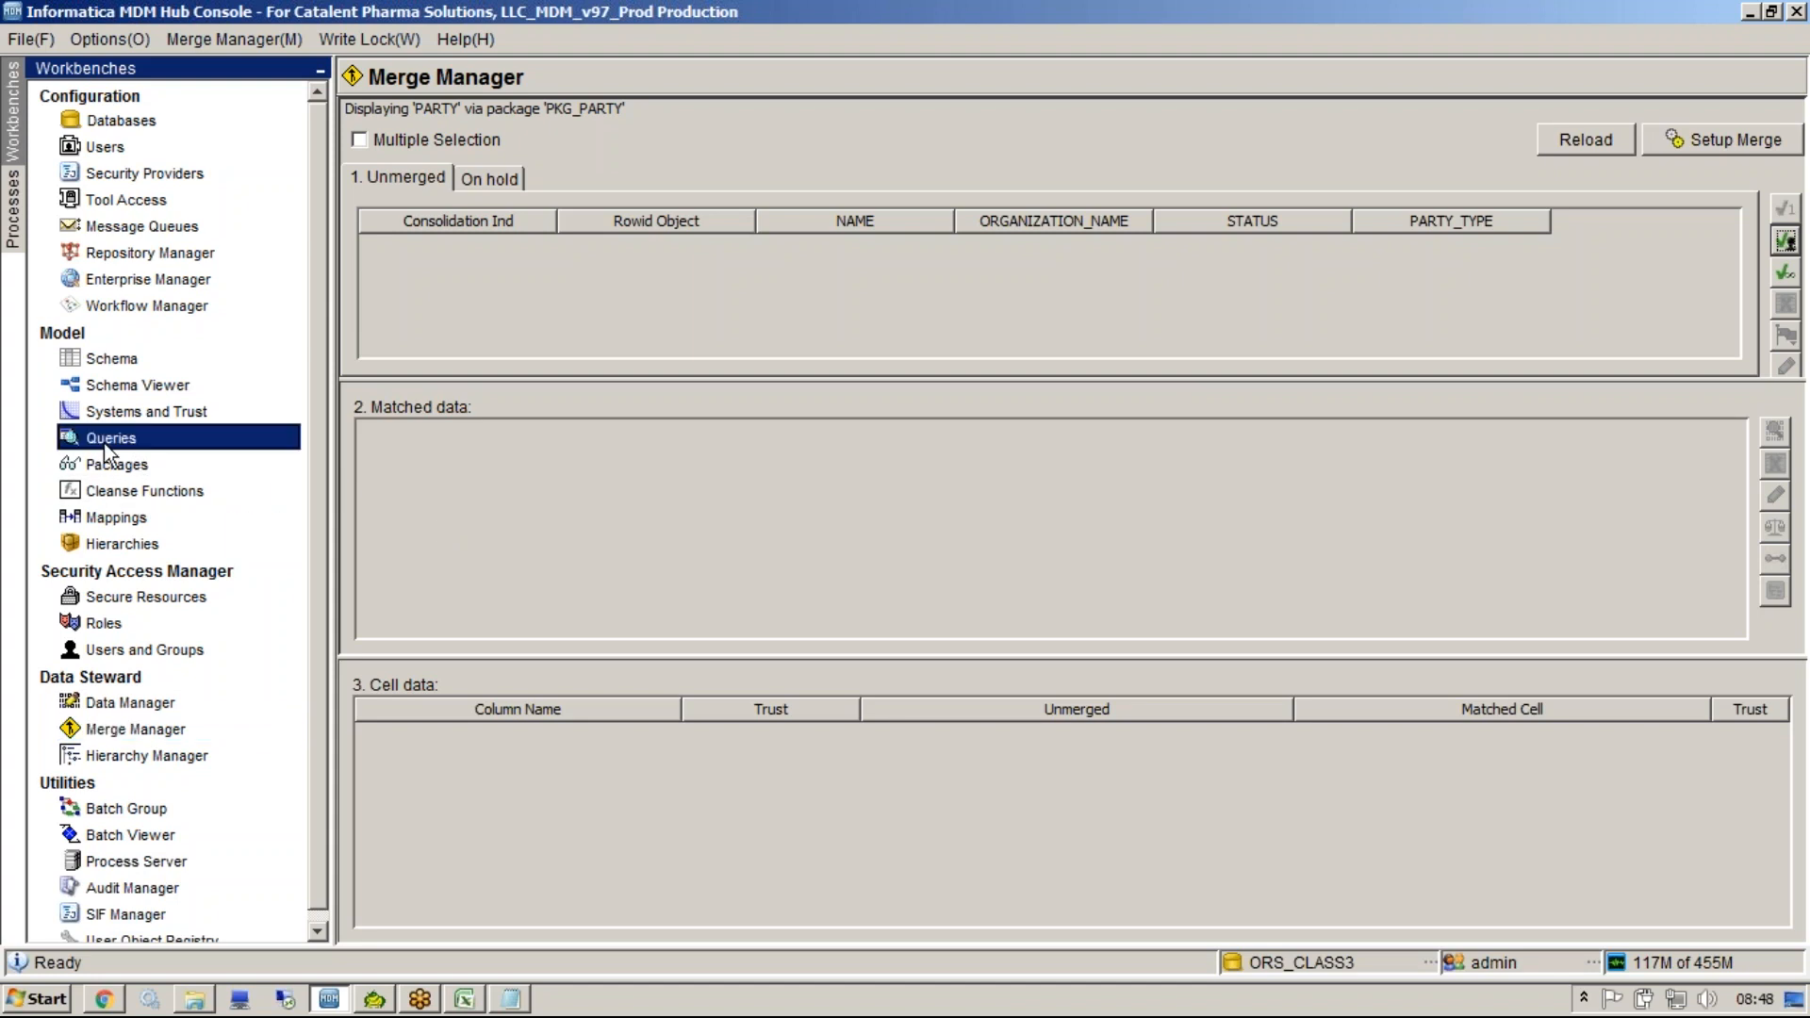
pyautogui.click(121, 464)
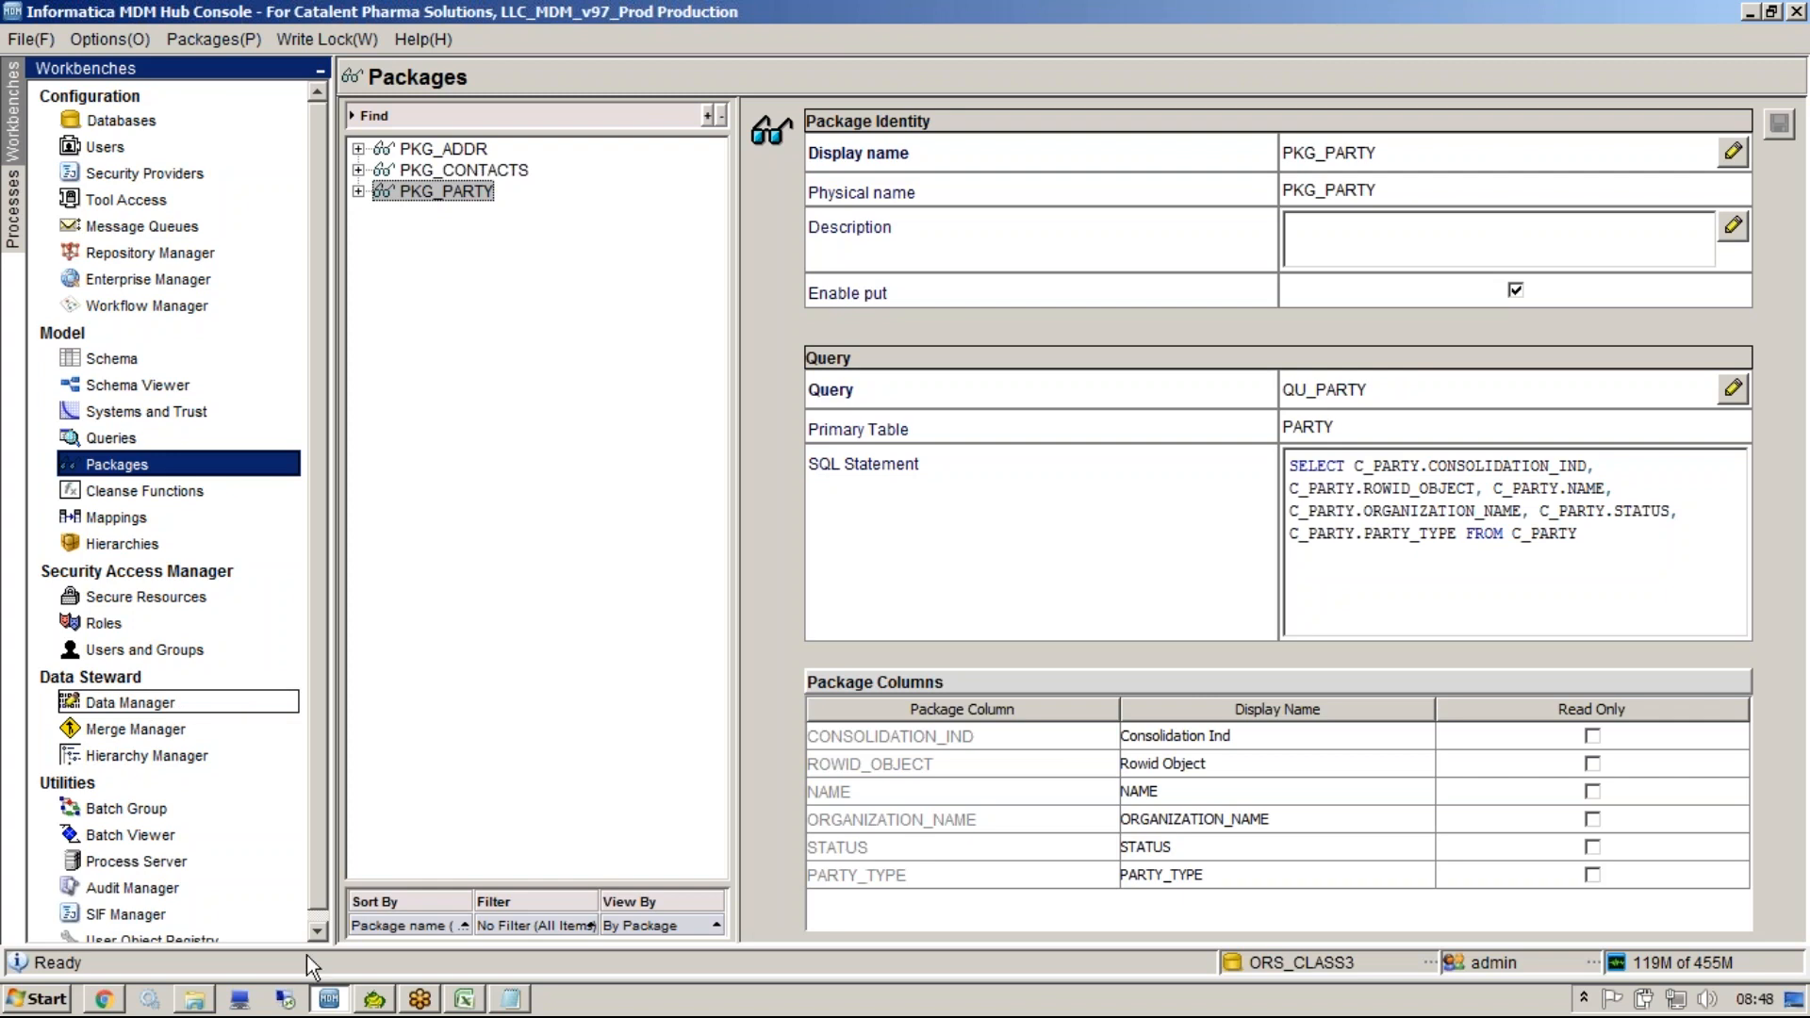
pyautogui.click(419, 998)
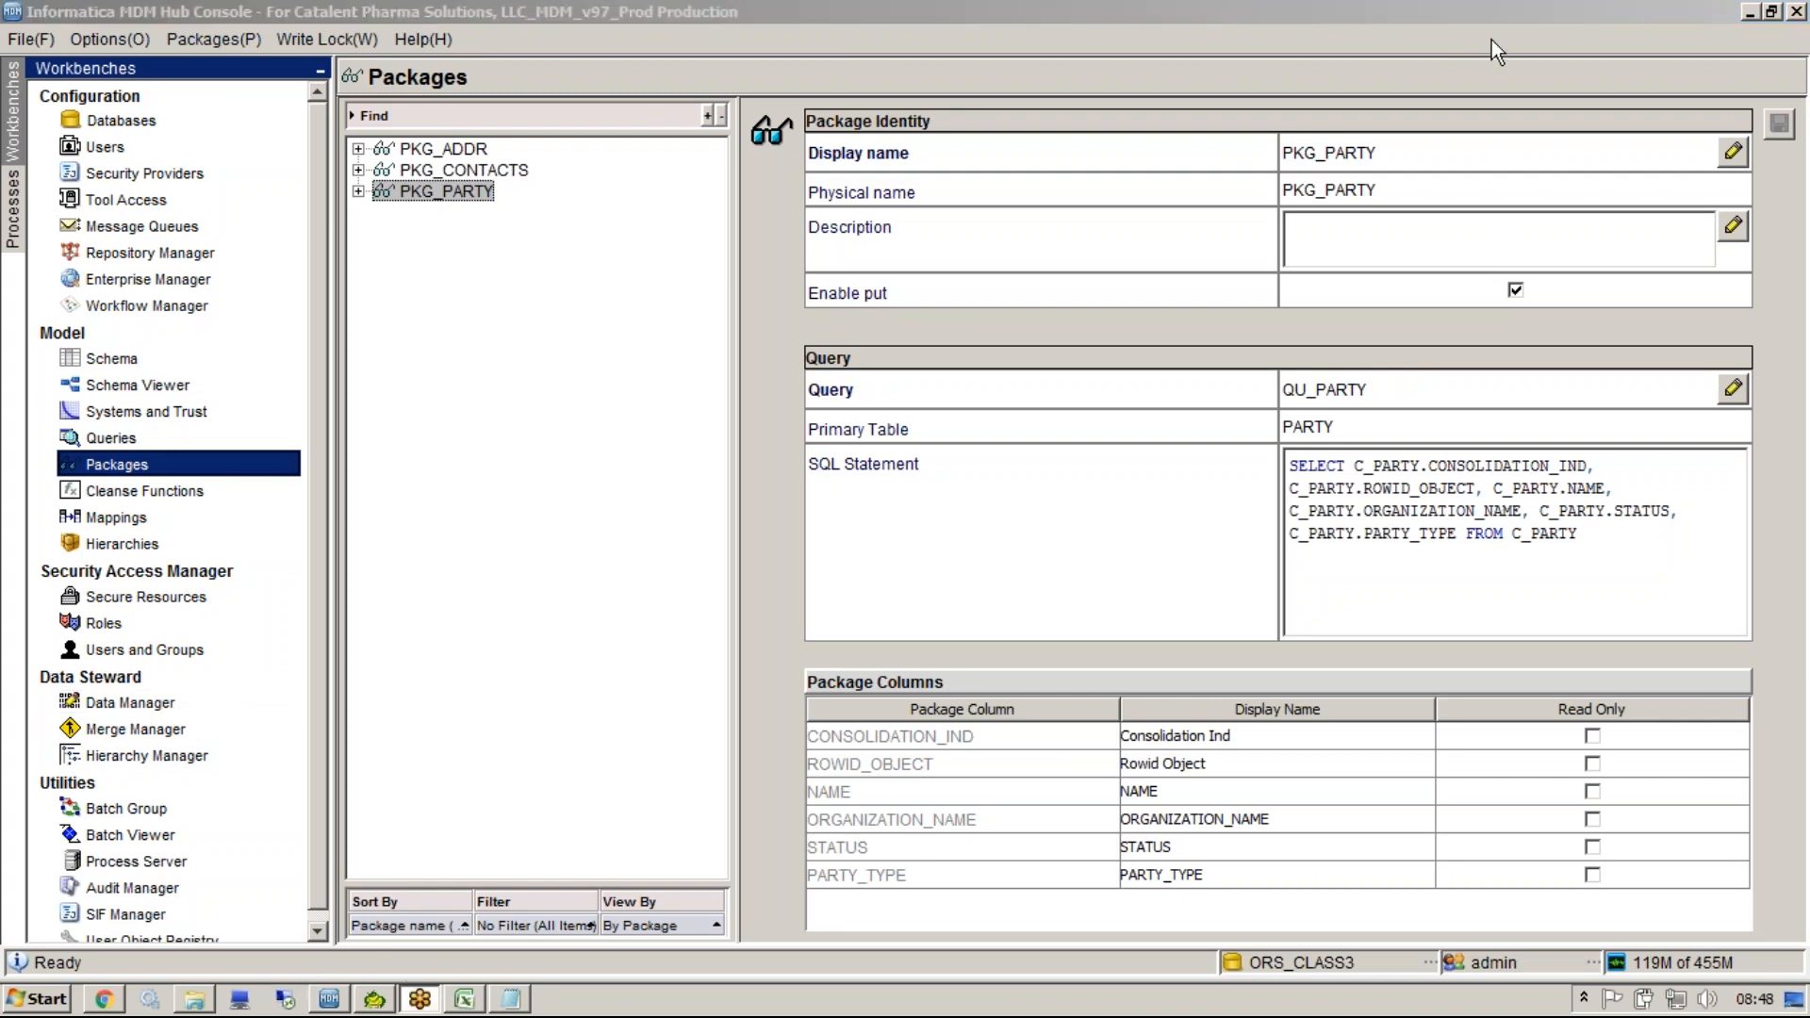